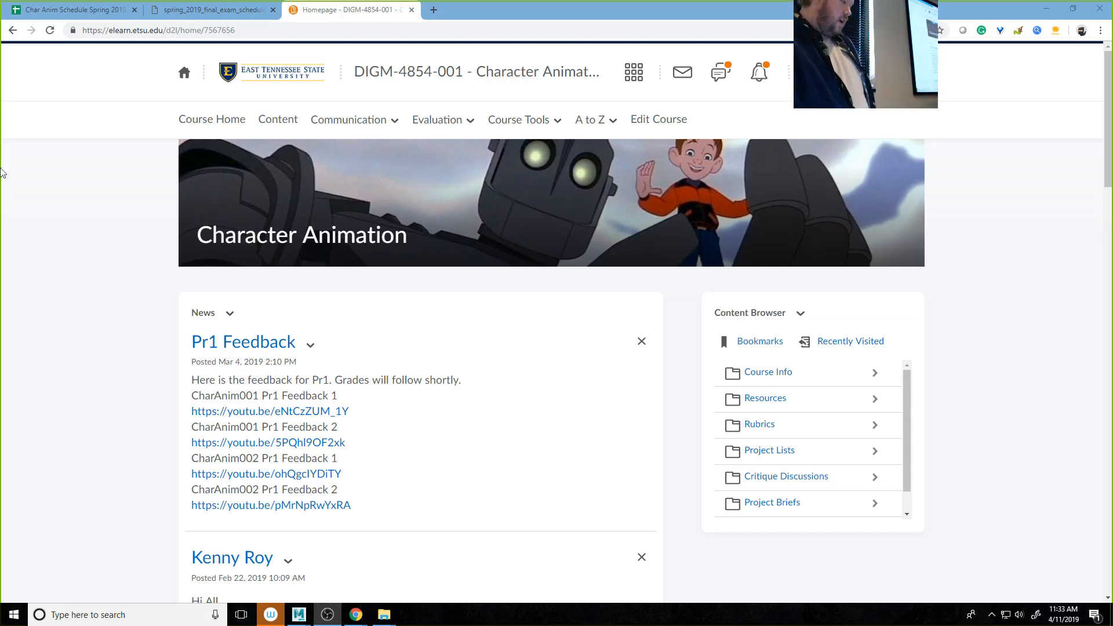
Step: Open the Pr4 - Lip Sync Final brief from the course's Project Briefs and read it through to the due date
{"action": "left_click", "coordinate": [274, 120]}
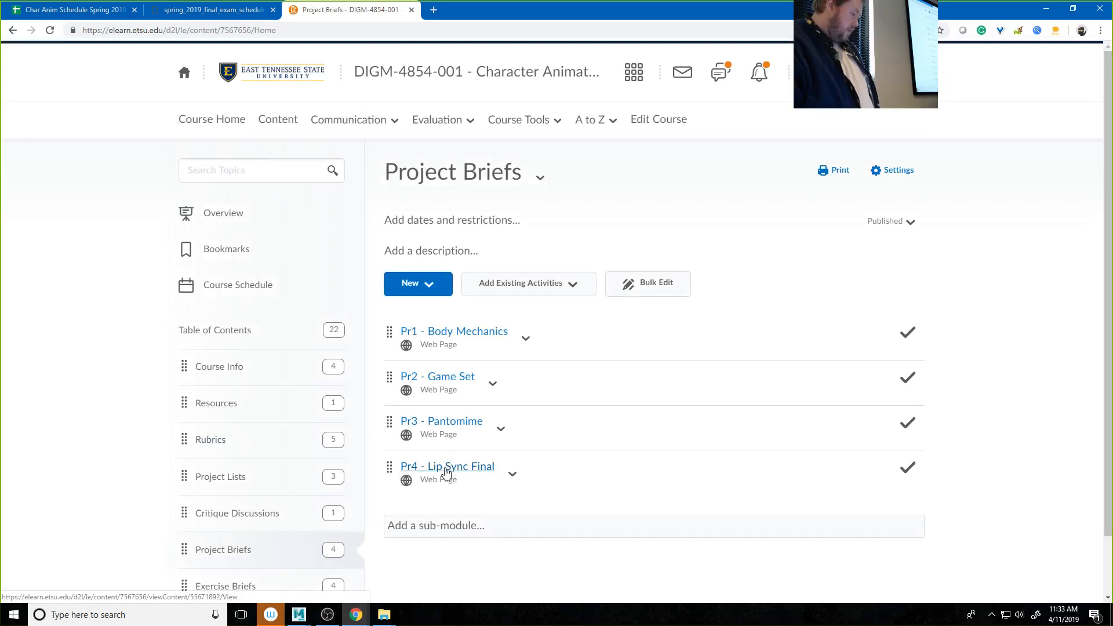
{"action": "left_click", "coordinate": [446, 469]}
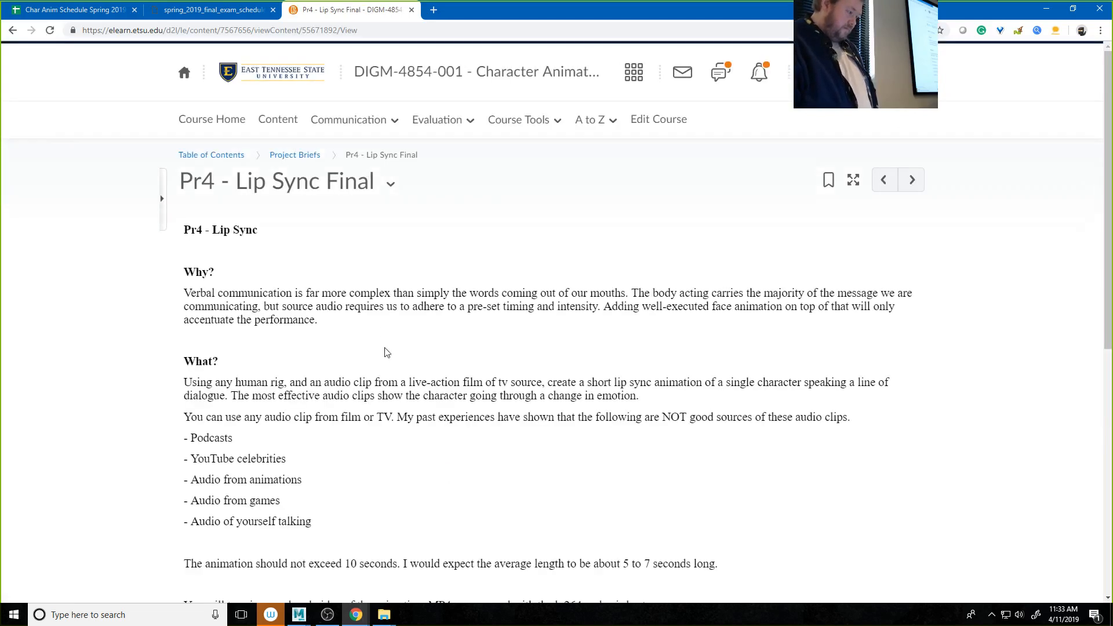
{"action": "scroll", "coordinate": [371, 331], "scroll_direction": "down", "scroll_amount": 3}
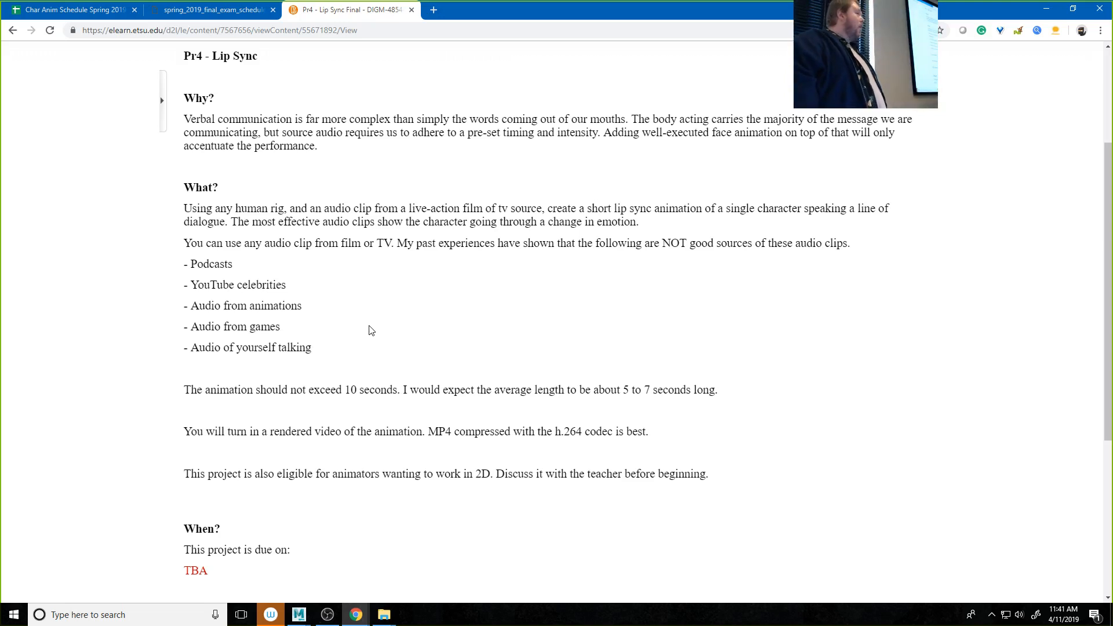
{"action": "scroll", "coordinate": [371, 331], "scroll_direction": "down", "scroll_amount": 5}
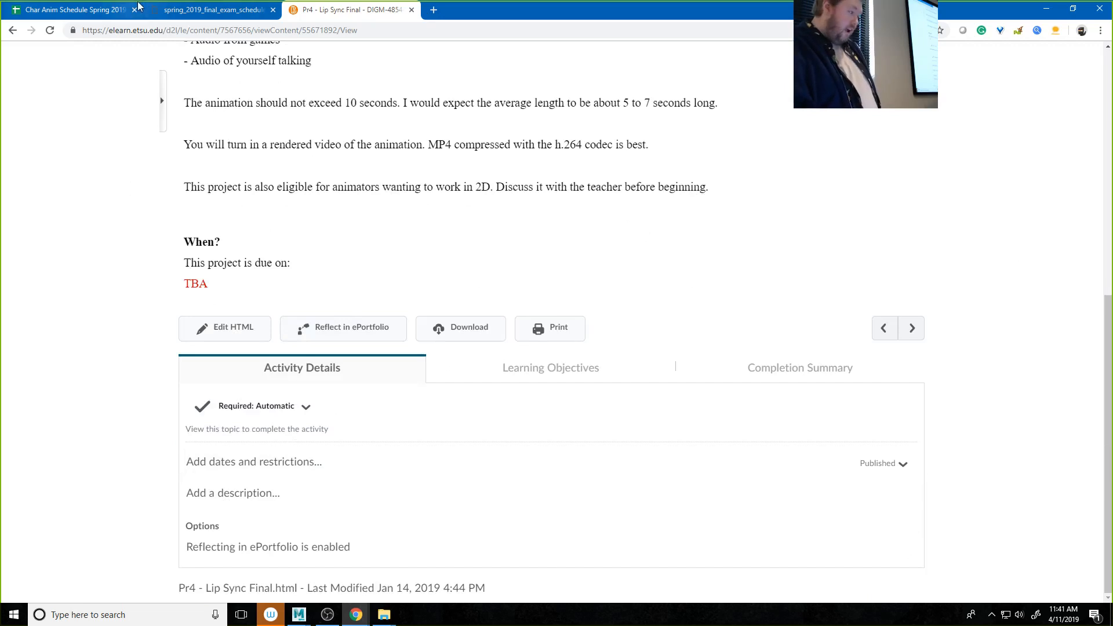
Step: Look up the TR 11:15 a.m. and 12:45 p.m. classes in the Spring 2019 final exam schedule, highlighting both rows
{"action": "left_click", "coordinate": [189, 12]}
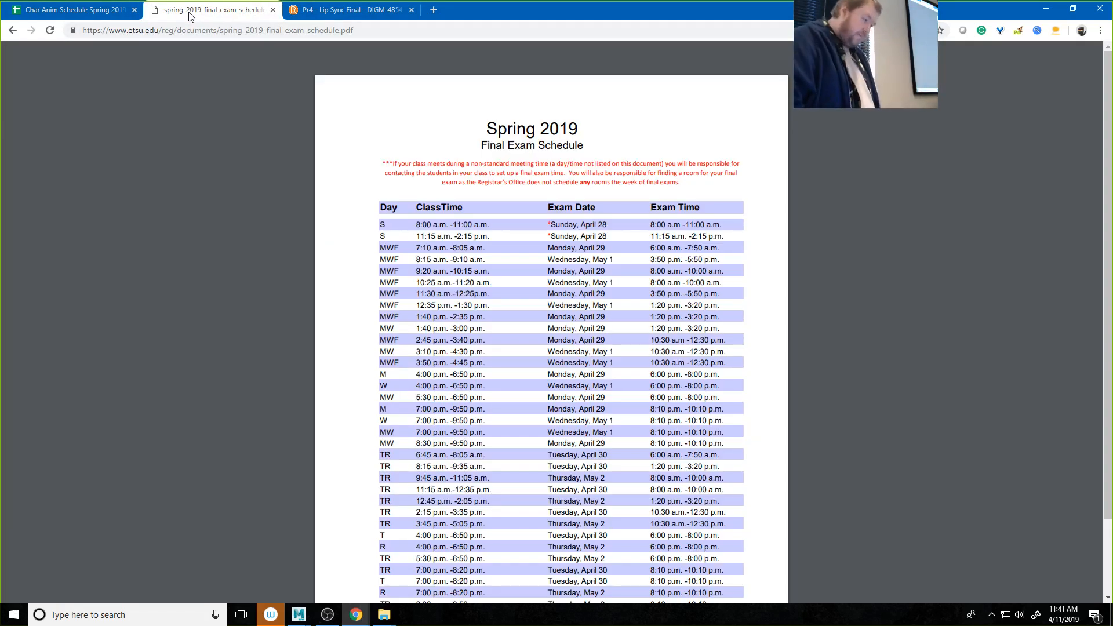
{"action": "scroll", "coordinate": [351, 223], "scroll_direction": "down", "scroll_amount": 2}
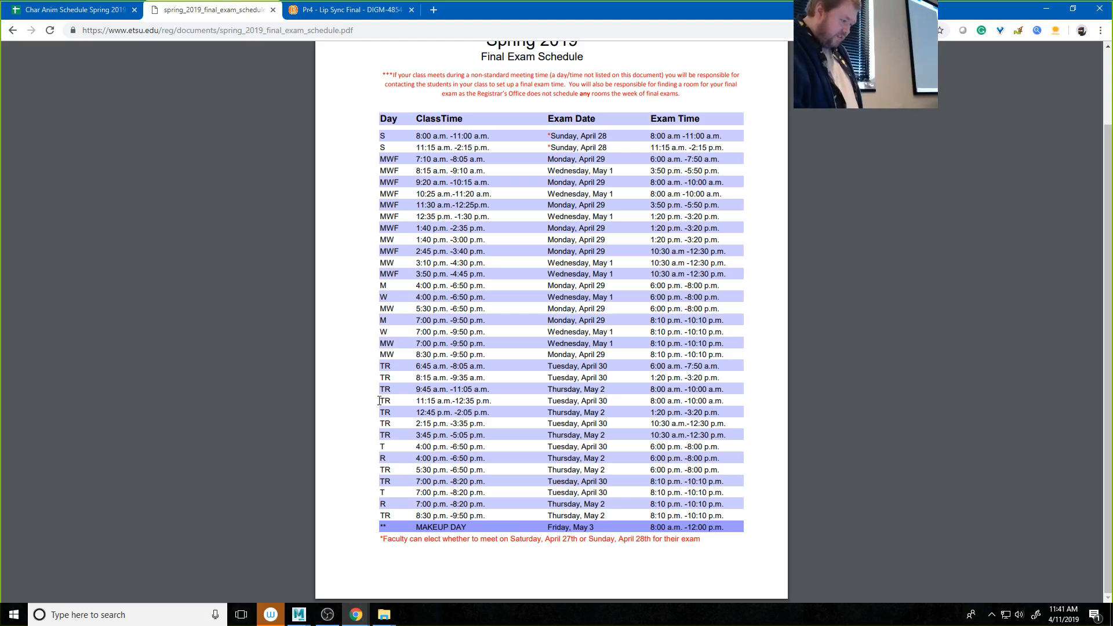
{"action": "left_click_drag", "start_coordinate": [381, 401], "coordinate": [723, 414]}
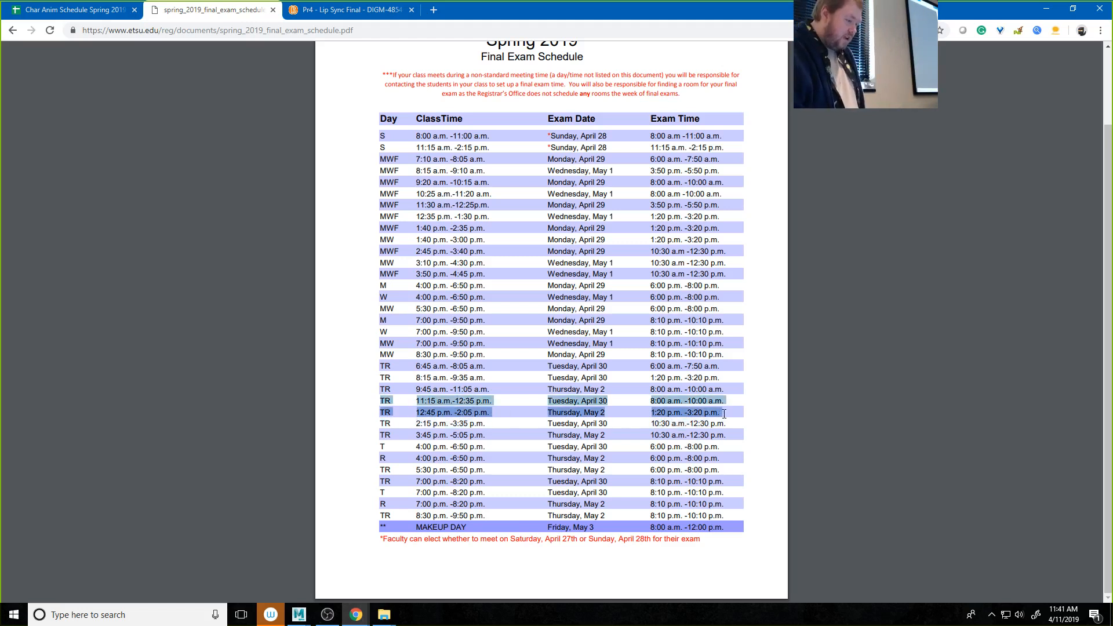
{"action": "scroll", "coordinate": [604, 413], "scroll_direction": "up", "scroll_amount": 5, "text": "ctrl"}
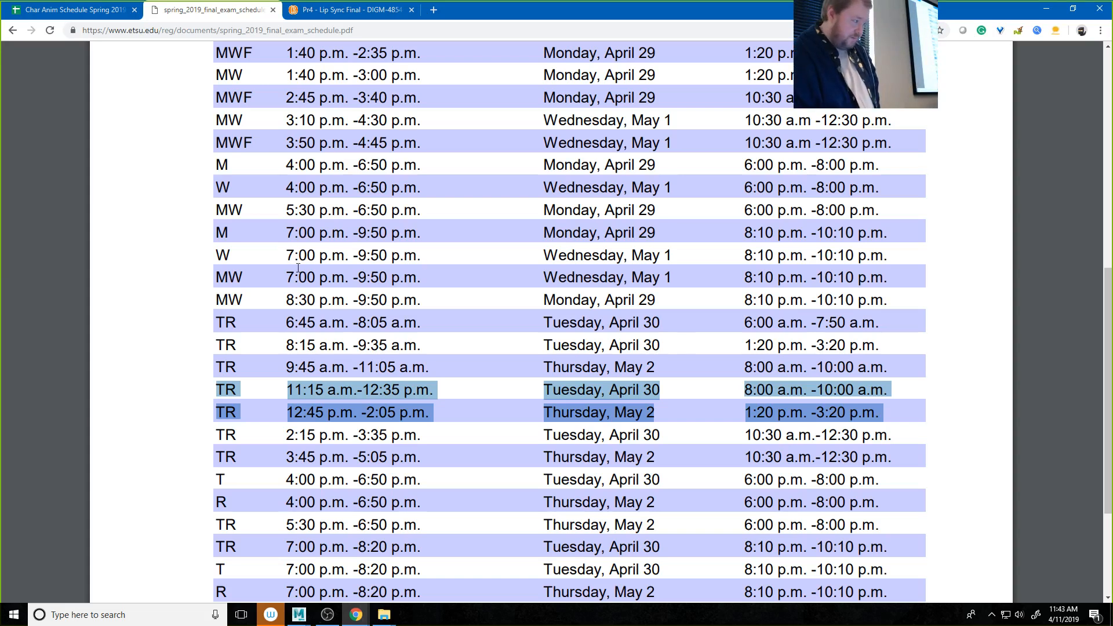
Step: Open the Pr4 brief for HTML editing and replace the TBA due date with "Thursday, May 2"
{"action": "left_click", "coordinate": [346, 11]}
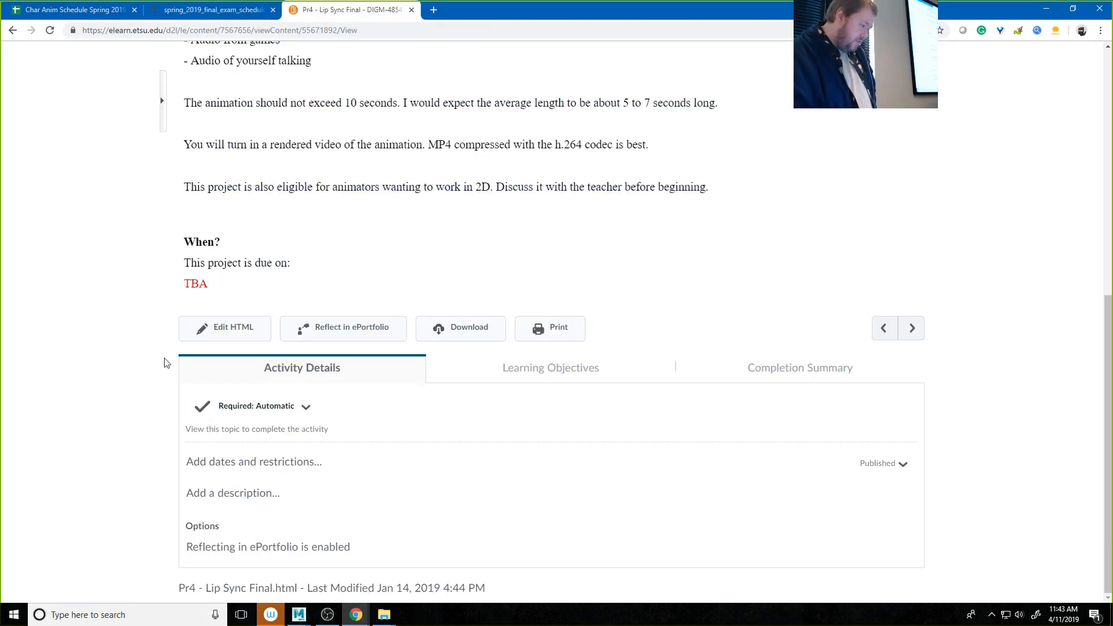
{"action": "double_click", "coordinate": [203, 284]}
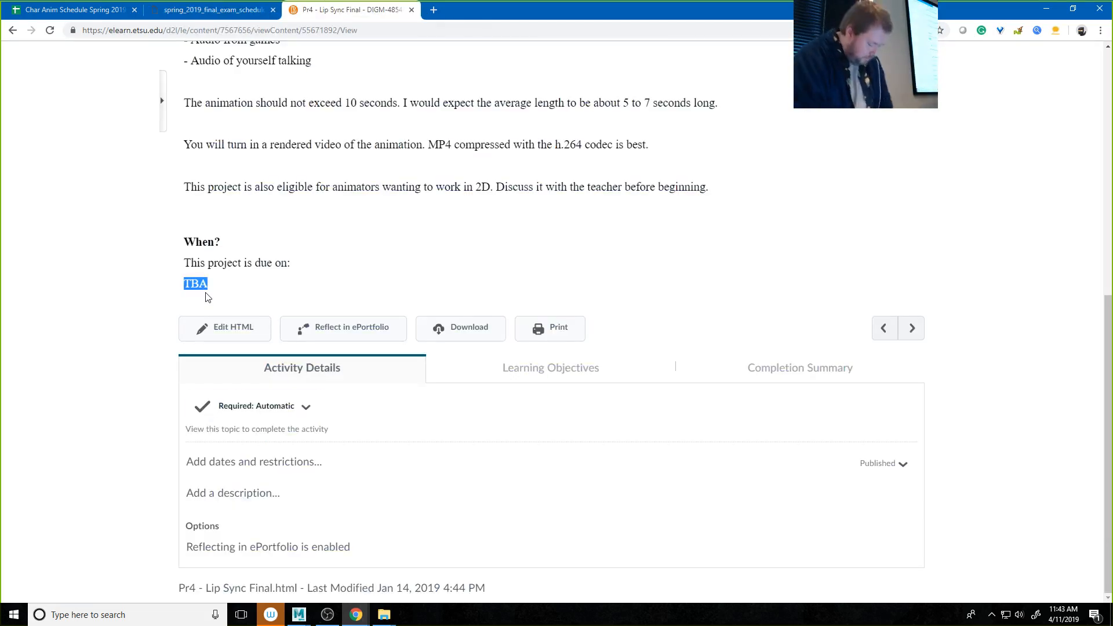
{"action": "left_click", "coordinate": [231, 327]}
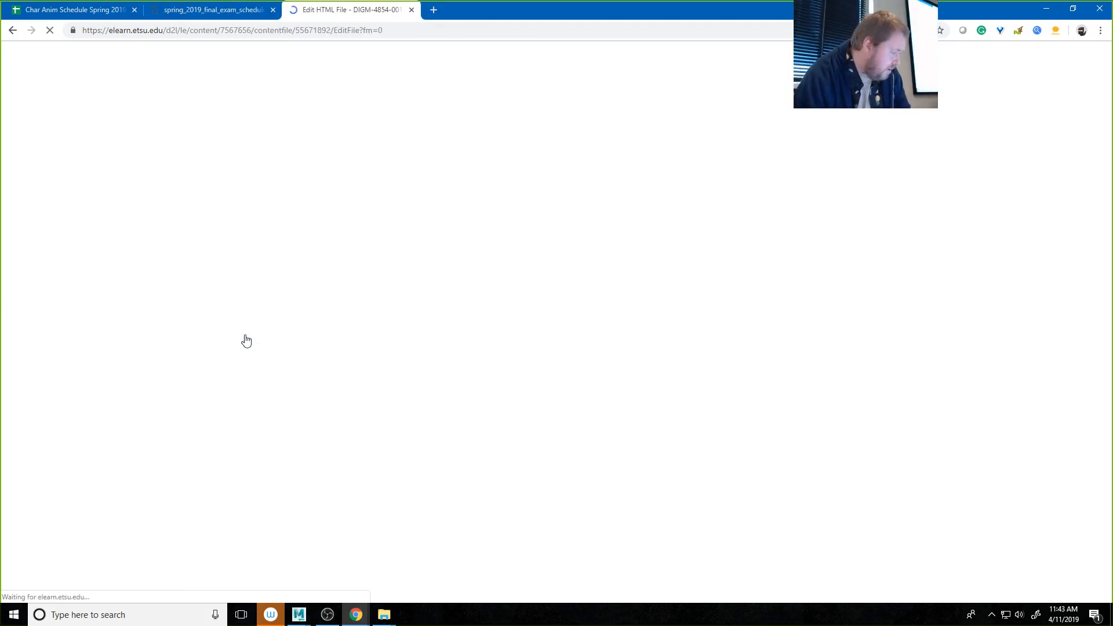
{"action": "scroll", "coordinate": [251, 335], "scroll_direction": "down", "scroll_amount": 10}
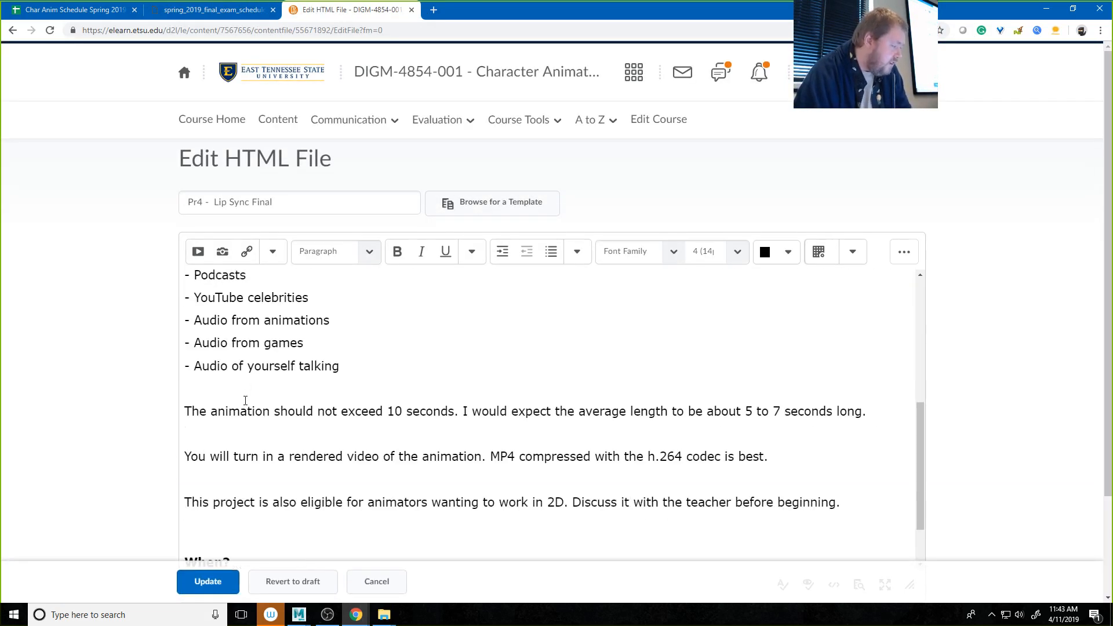
{"action": "left_click_drag", "start_coordinate": [210, 415], "coordinate": [182, 419]}
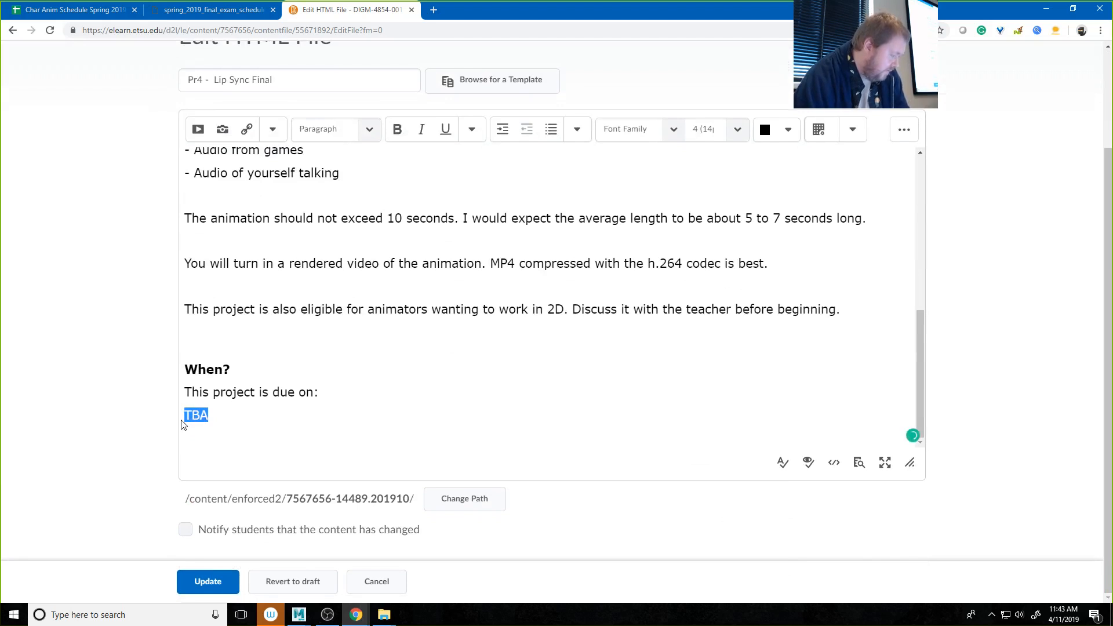
{"action": "type", "text": "Thurs"}
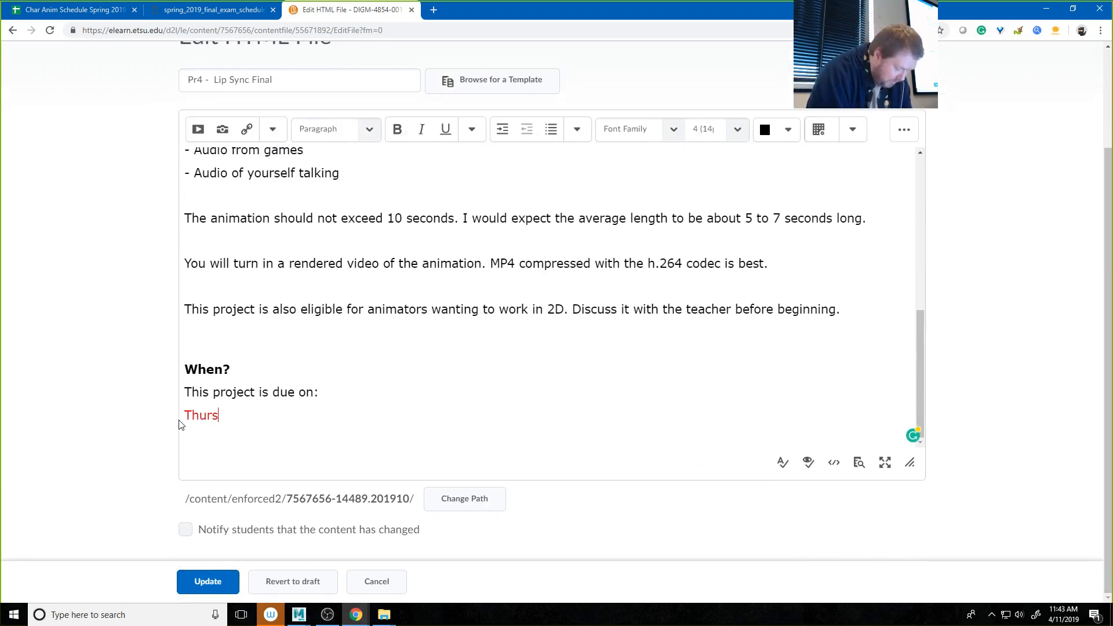
{"action": "type", "text": "aday"}
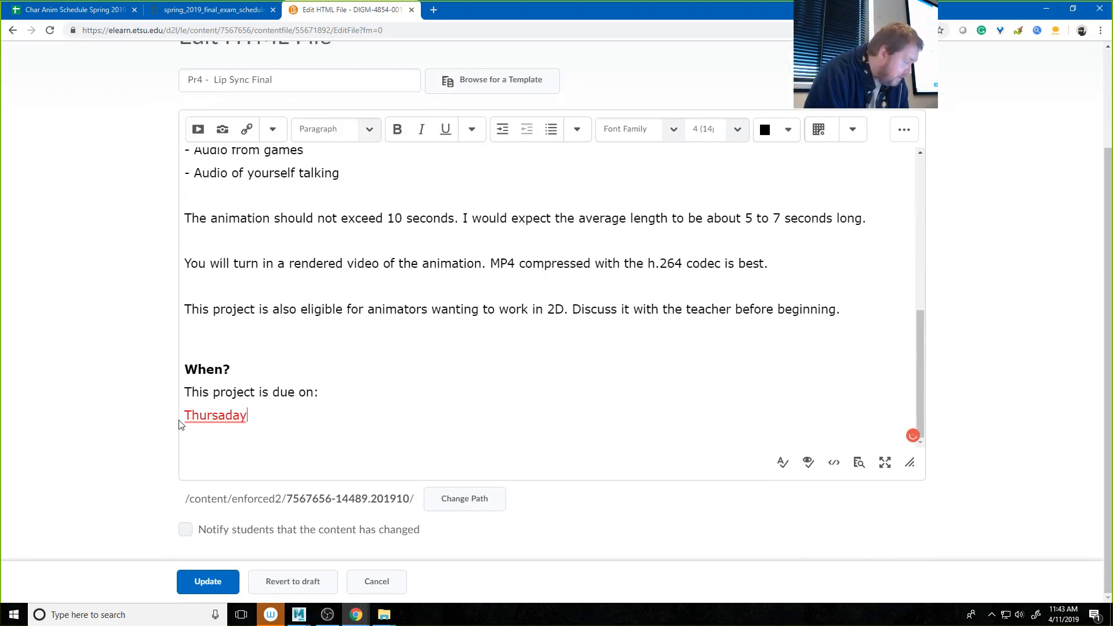
{"action": "key", "text": "BackSpace"}
{"action": "key", "text": "BackSpace"}
{"action": "key", "text": "BackSpace"}
{"action": "key", "text": "BackSpace"}
{"action": "type", "text": "day "}
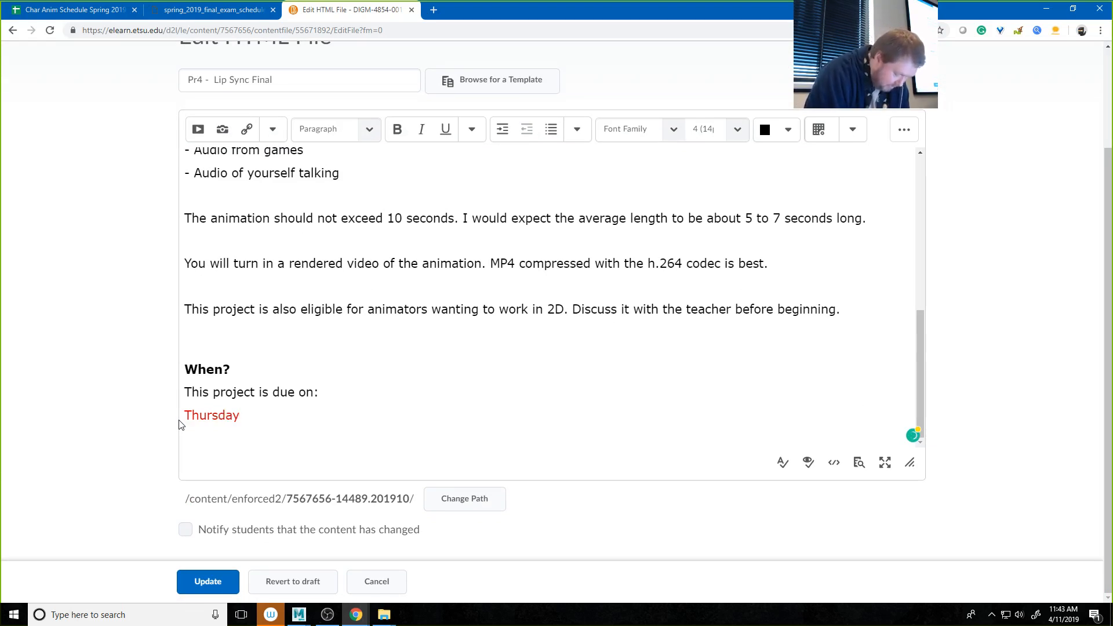
{"action": "type", "text": ", May 2"}
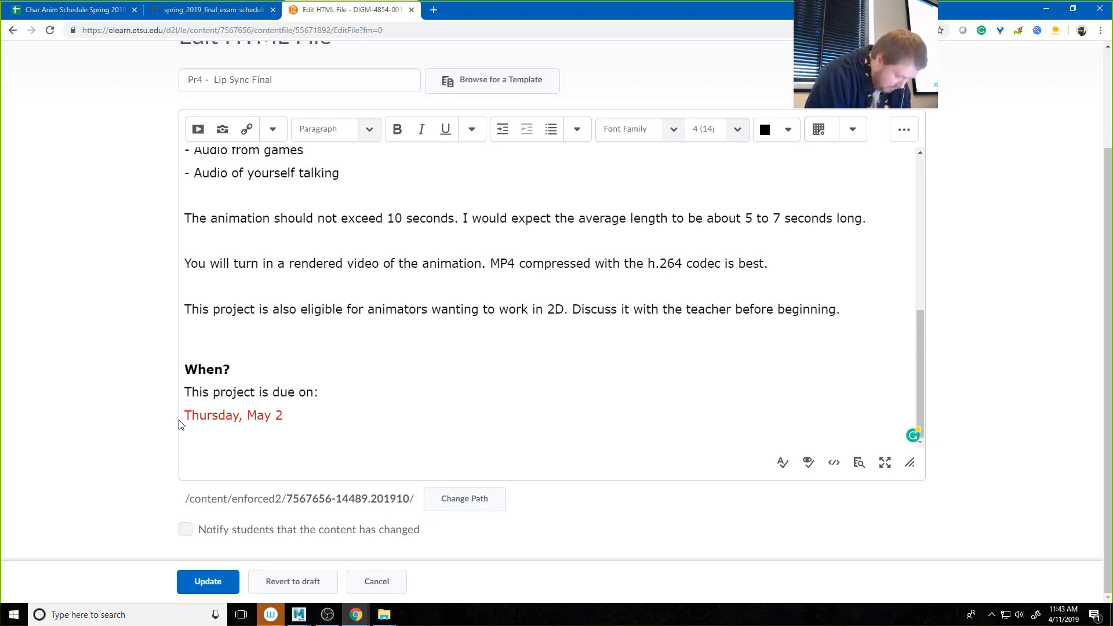
{"action": "type", "text": " --"}
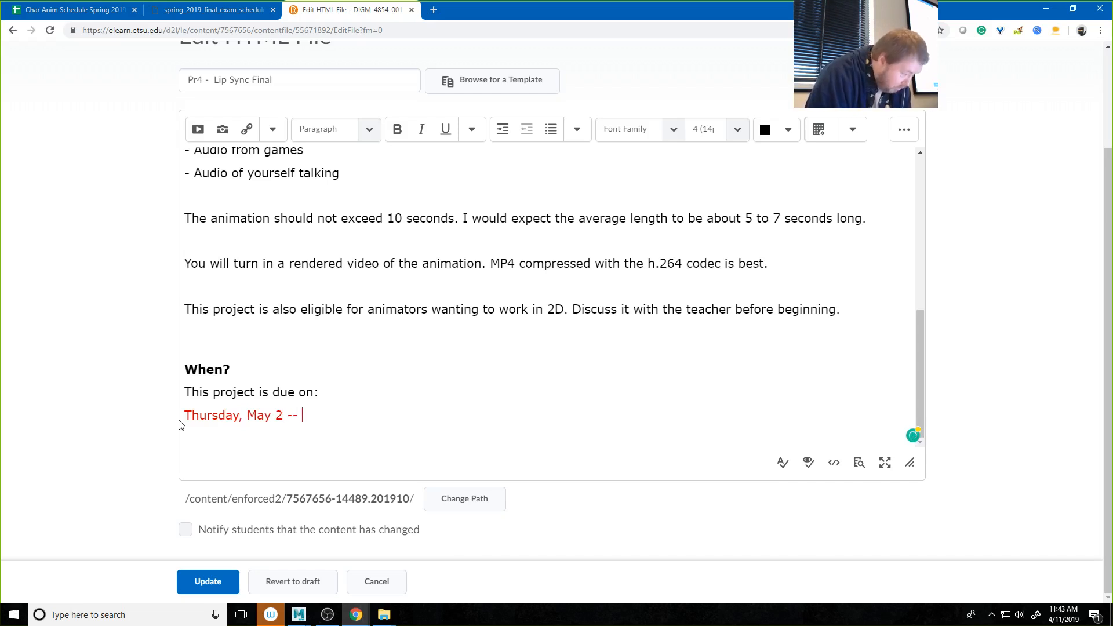
{"action": "type", "text": " 1:2"}
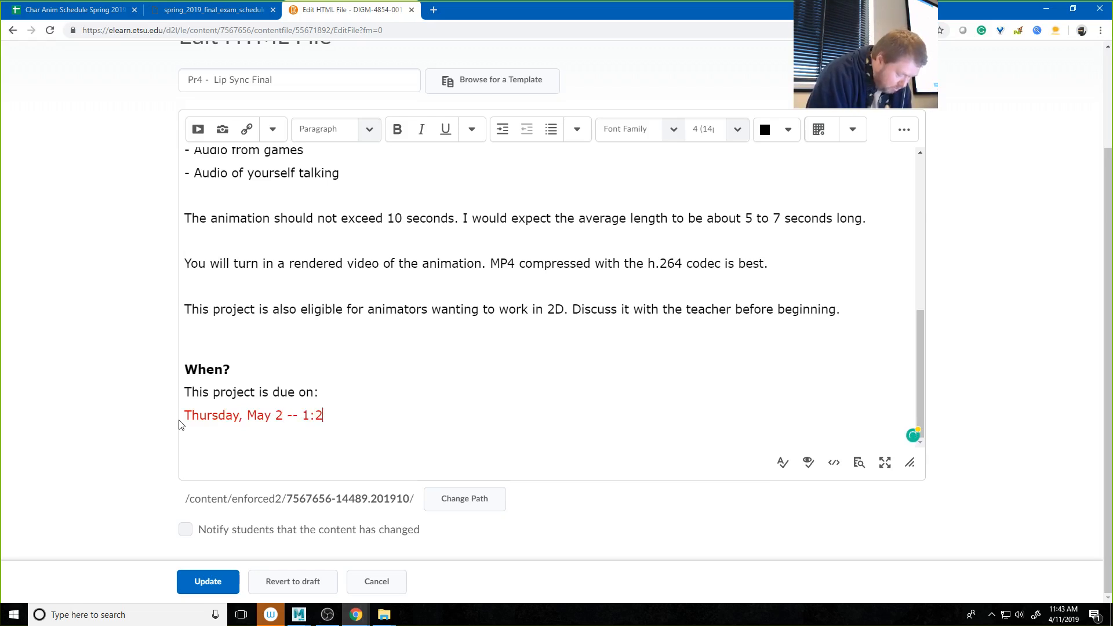
{"action": "type", "text": "0 PM"}
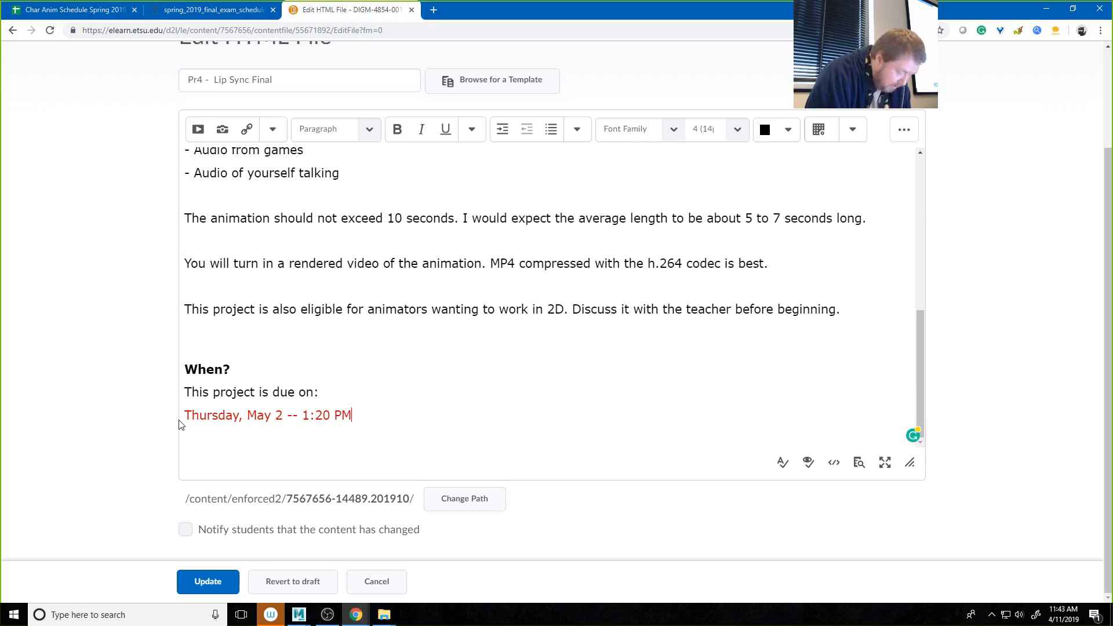
{"action": "type", "text": " -"}
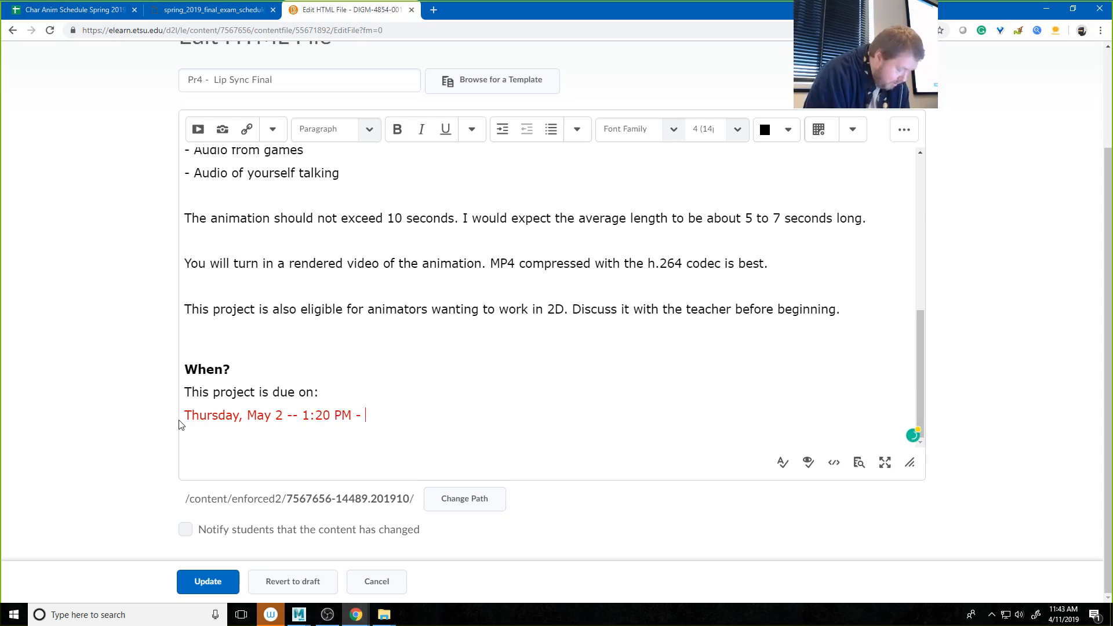
{"action": "type", "text": " 3:2"}
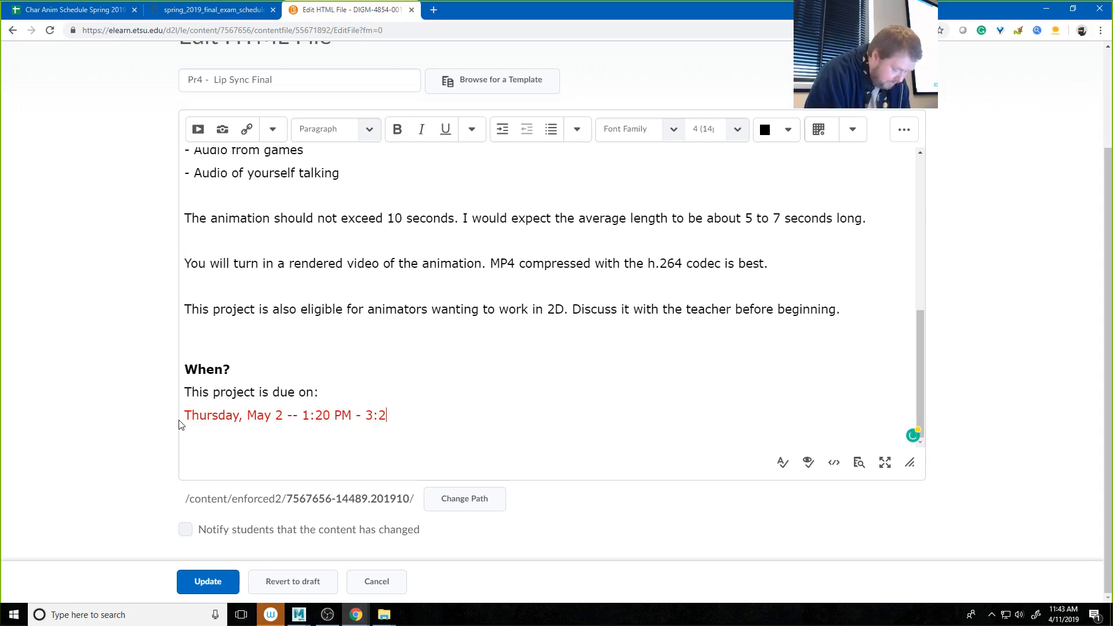
{"action": "type", "text": "0 PM"}
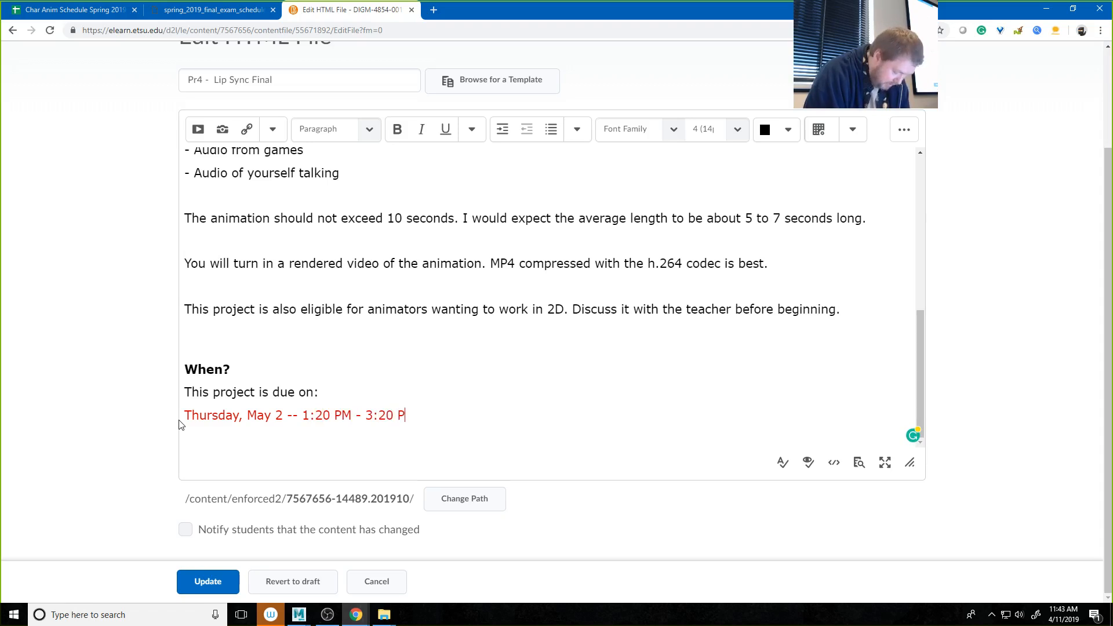
Step: Check the exam time against the final exam schedule, then save the edited brief and review its due date
{"action": "left_click", "coordinate": [212, 10]}
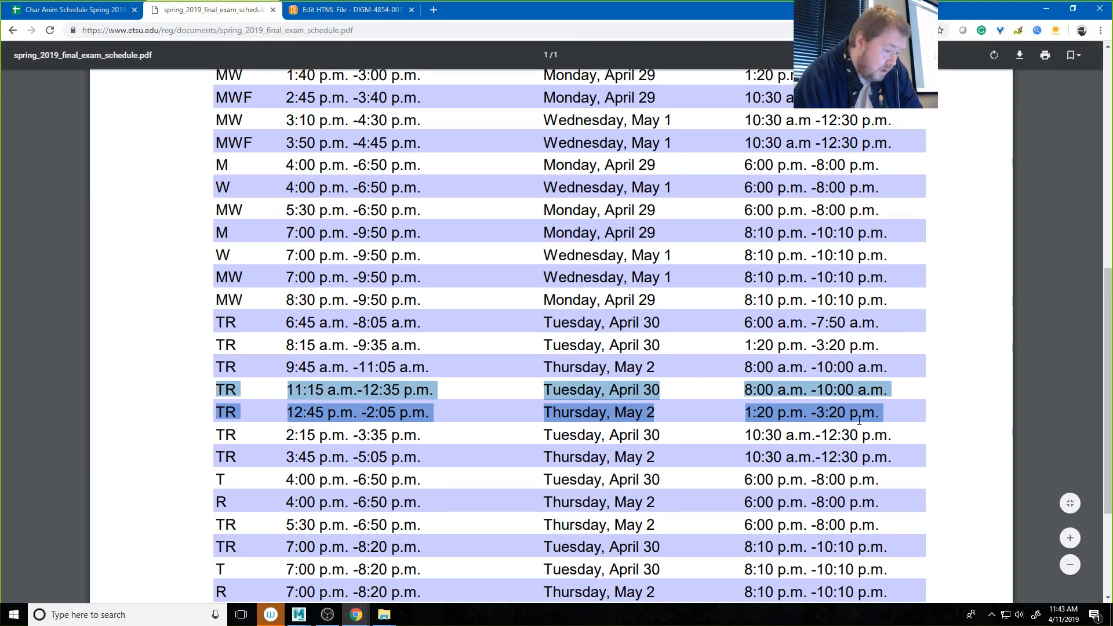
{"action": "left_click", "coordinate": [317, 11]}
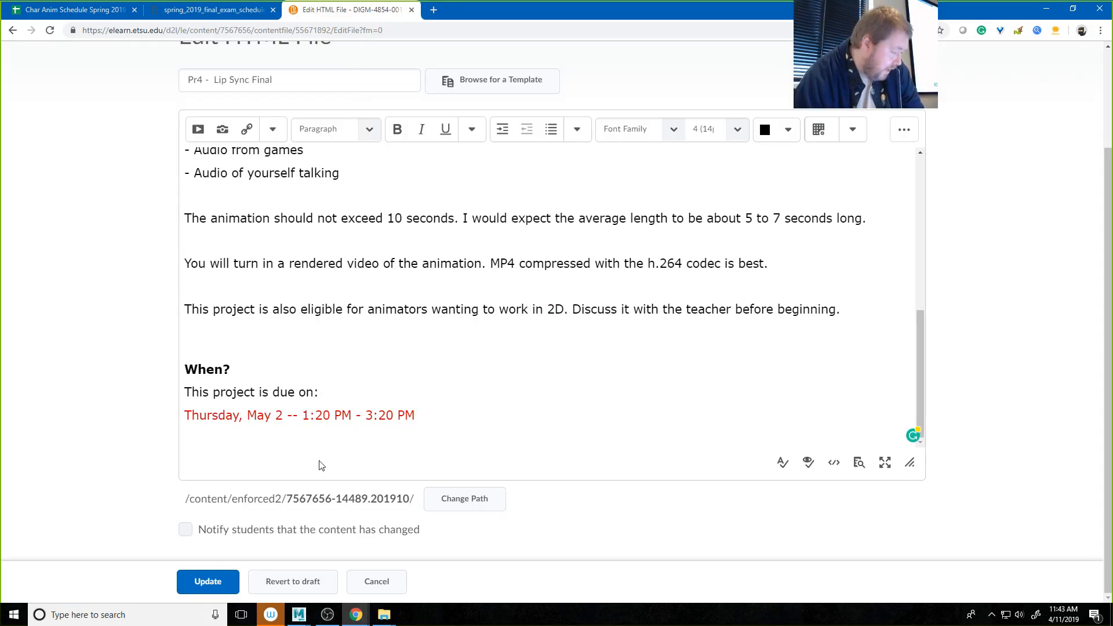
{"action": "left_click", "coordinate": [225, 583]}
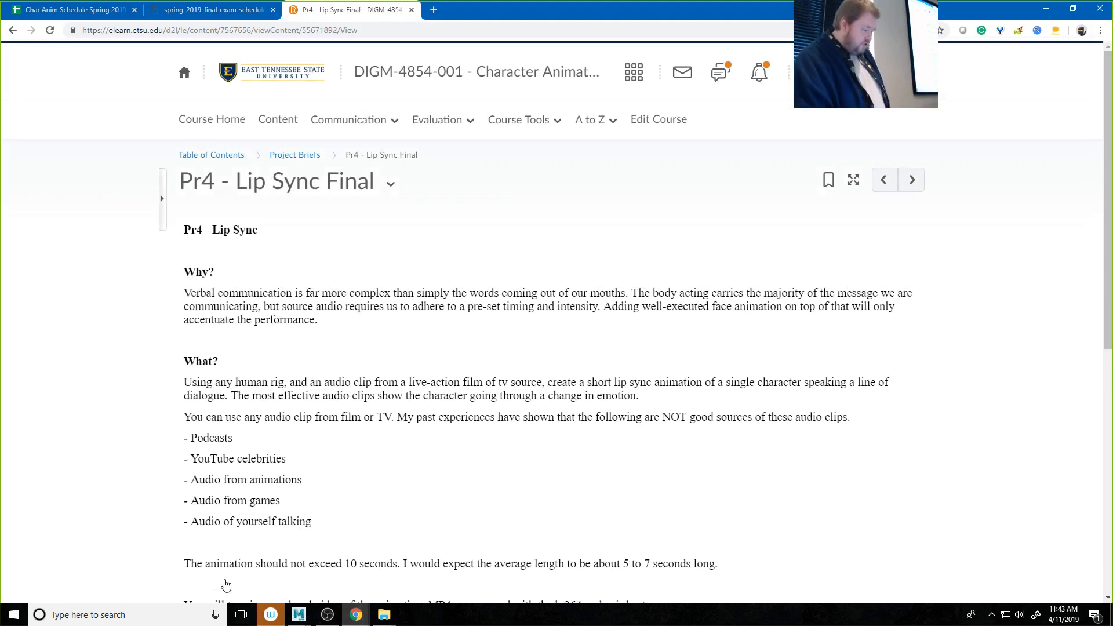
{"action": "scroll", "coordinate": [332, 510], "scroll_direction": "down", "scroll_amount": 8}
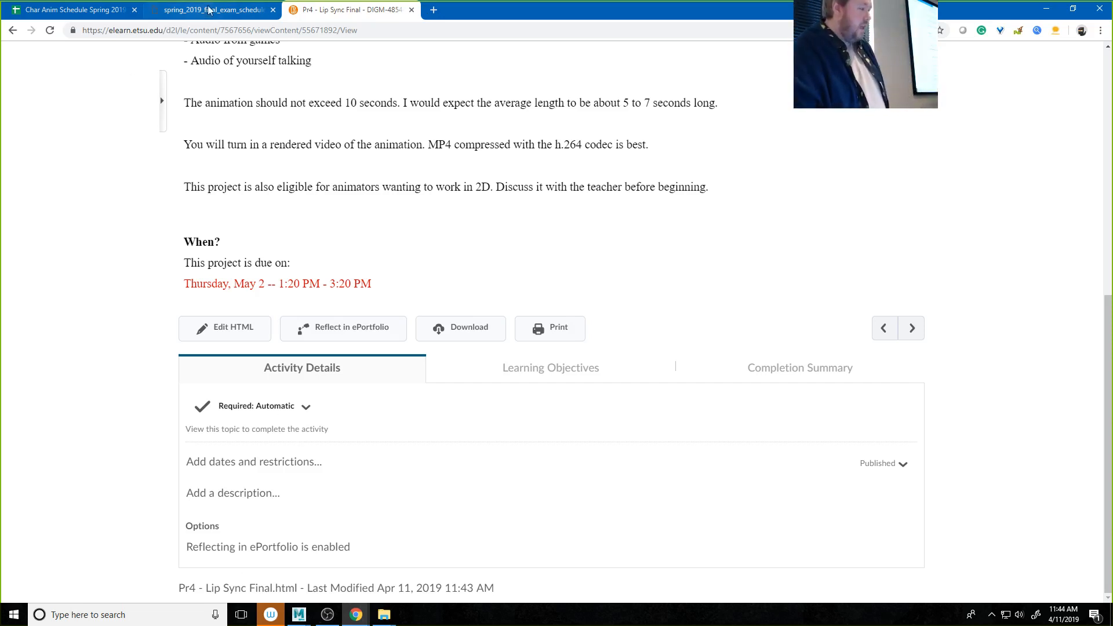
Step: Close the exam schedule and go to the Week 16 rows of the Char Anim Schedule Spring 2019 spreadsheet in Google Sheets
{"action": "left_click", "coordinate": [272, 10]}
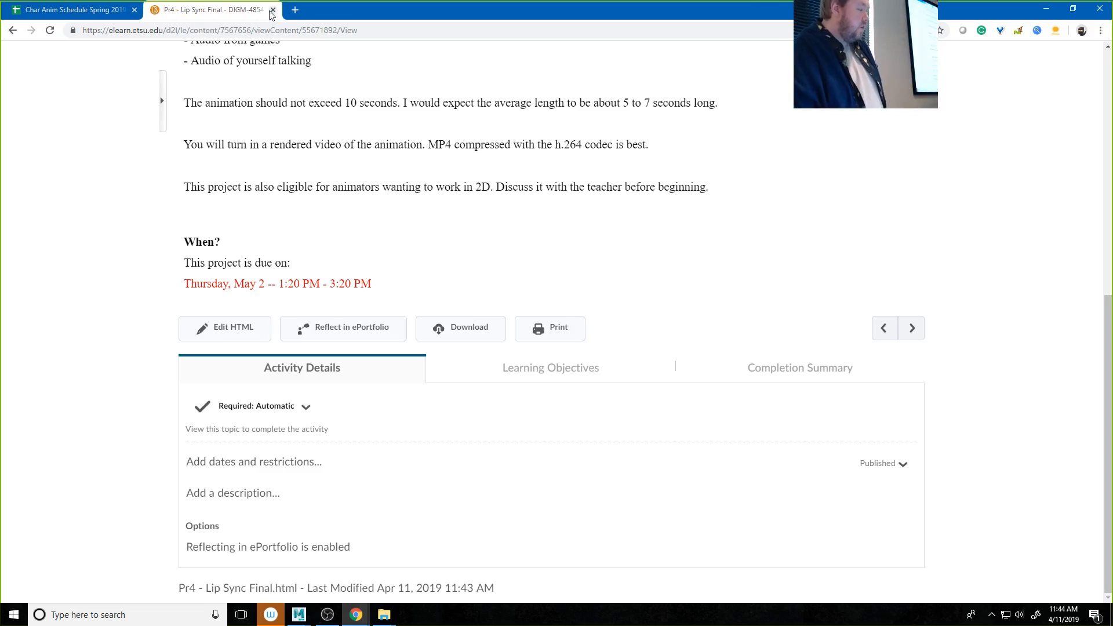
{"action": "left_click", "coordinate": [96, 13]}
{"action": "scroll", "coordinate": [199, 404], "scroll_direction": "down", "scroll_amount": 2}
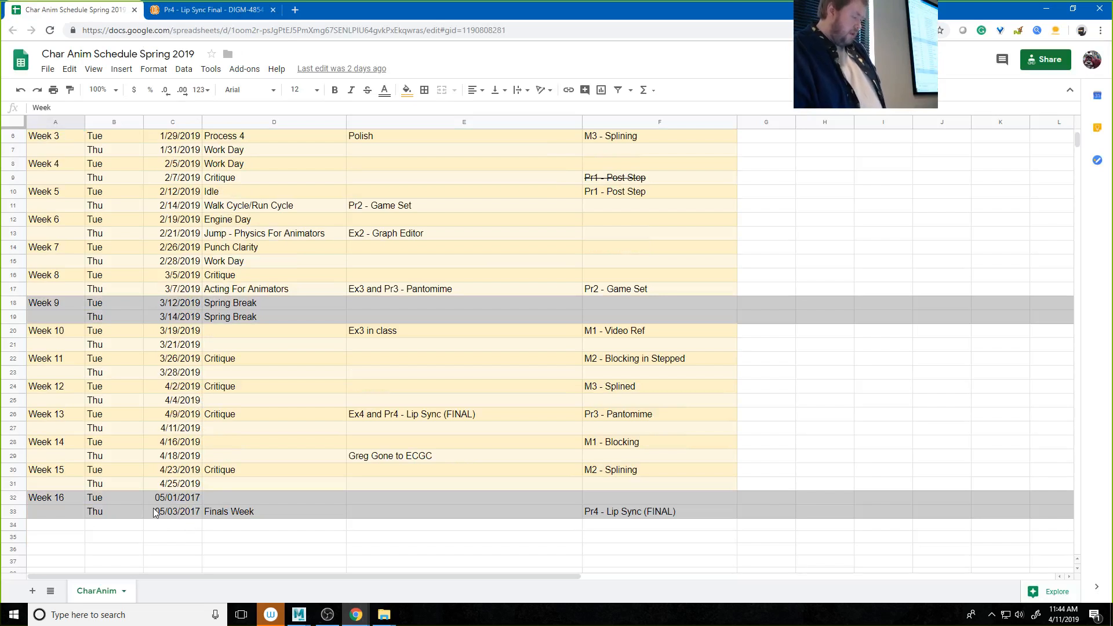
{"action": "left_click", "coordinate": [178, 515]}
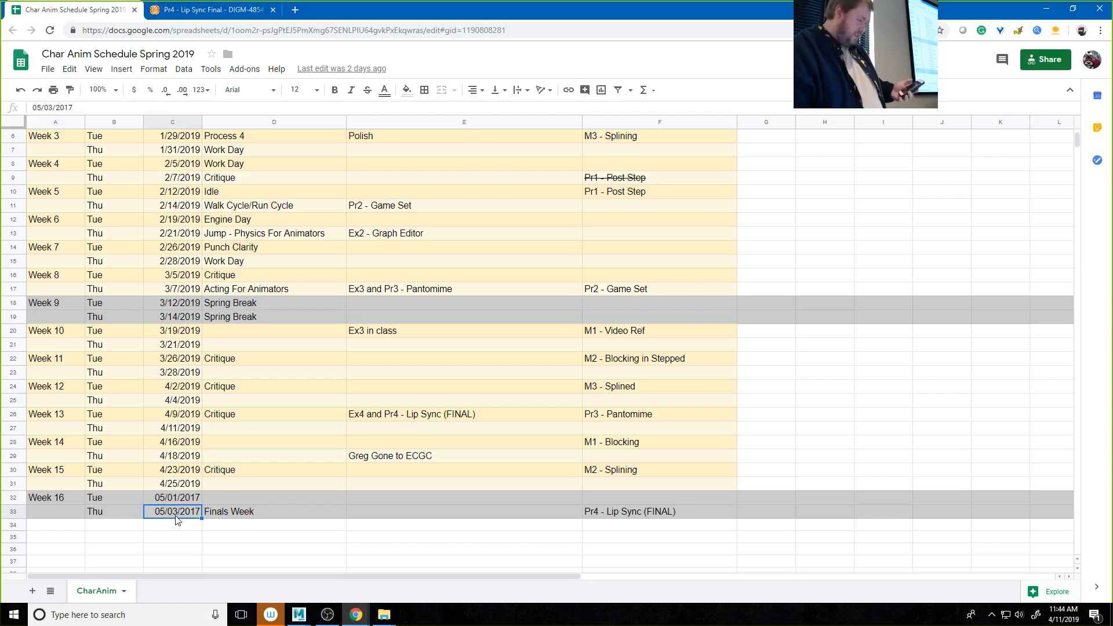
{"action": "double_click", "coordinate": [176, 518]}
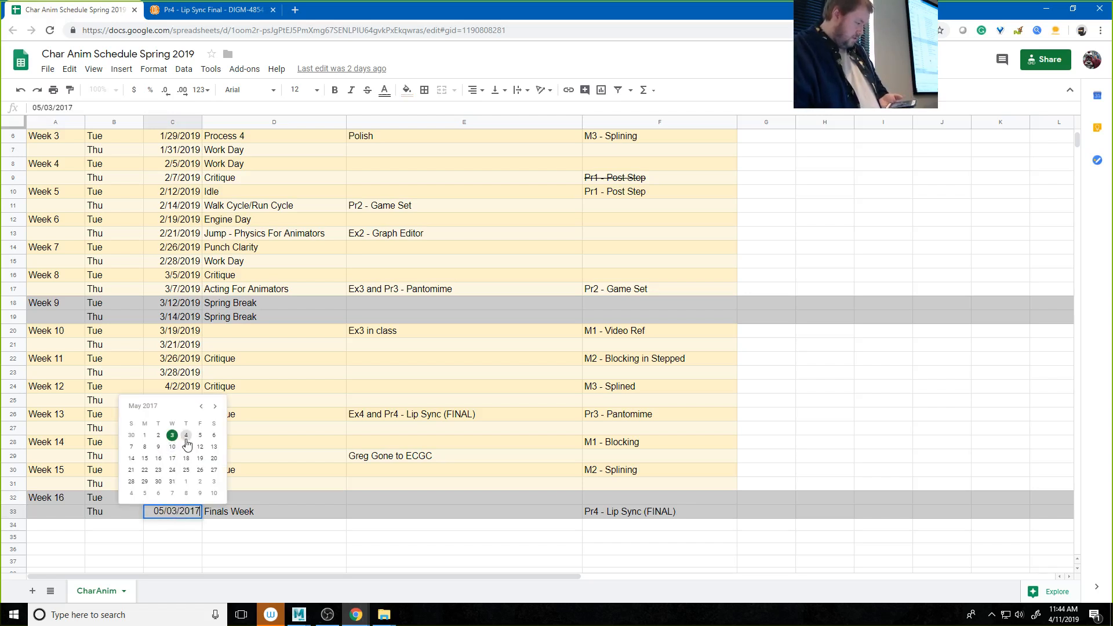
{"action": "left_click", "coordinate": [217, 409]}
{"action": "left_click", "coordinate": [217, 410]}
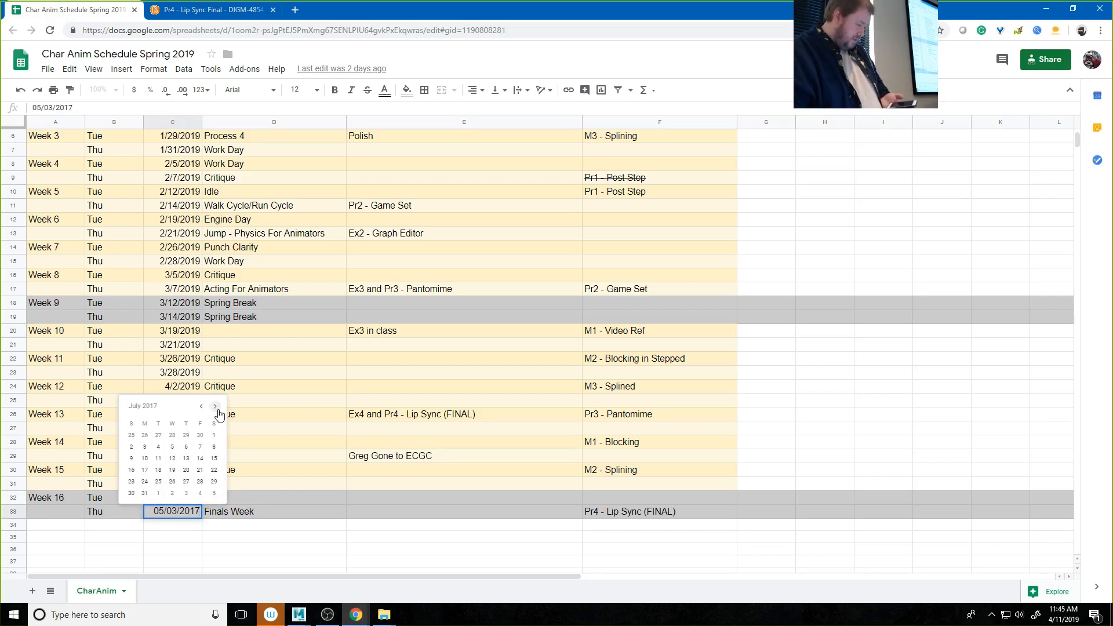
{"action": "left_click", "coordinate": [271, 554]}
Step: Set the Week 16 Tuesday date in cell C32 to 05/01/2019
{"action": "left_click", "coordinate": [197, 501]}
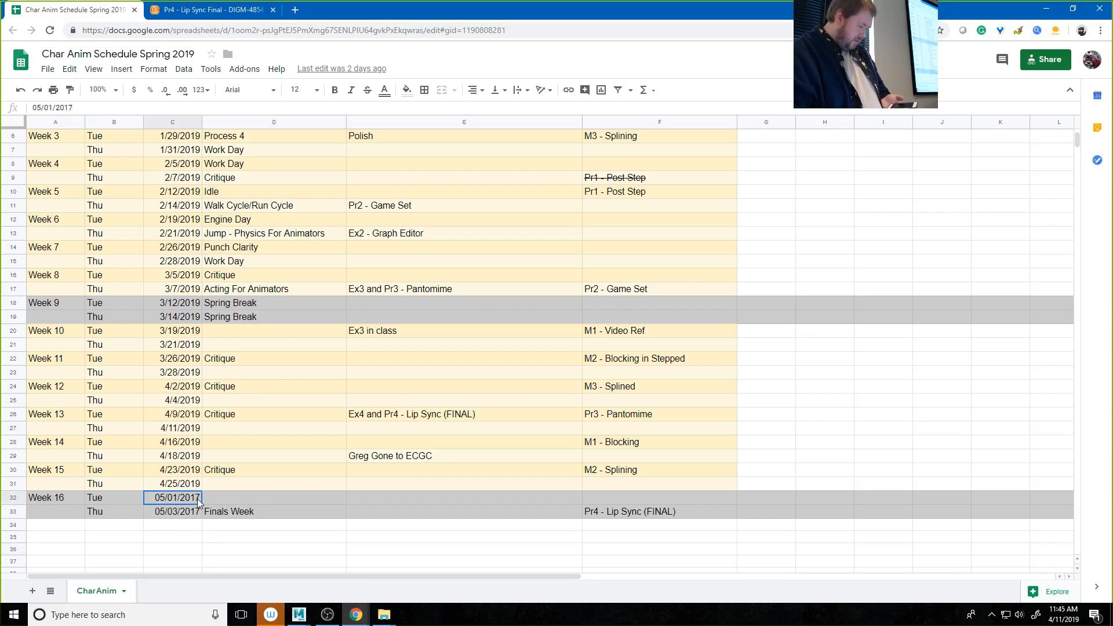
{"action": "double_click", "coordinate": [197, 501]}
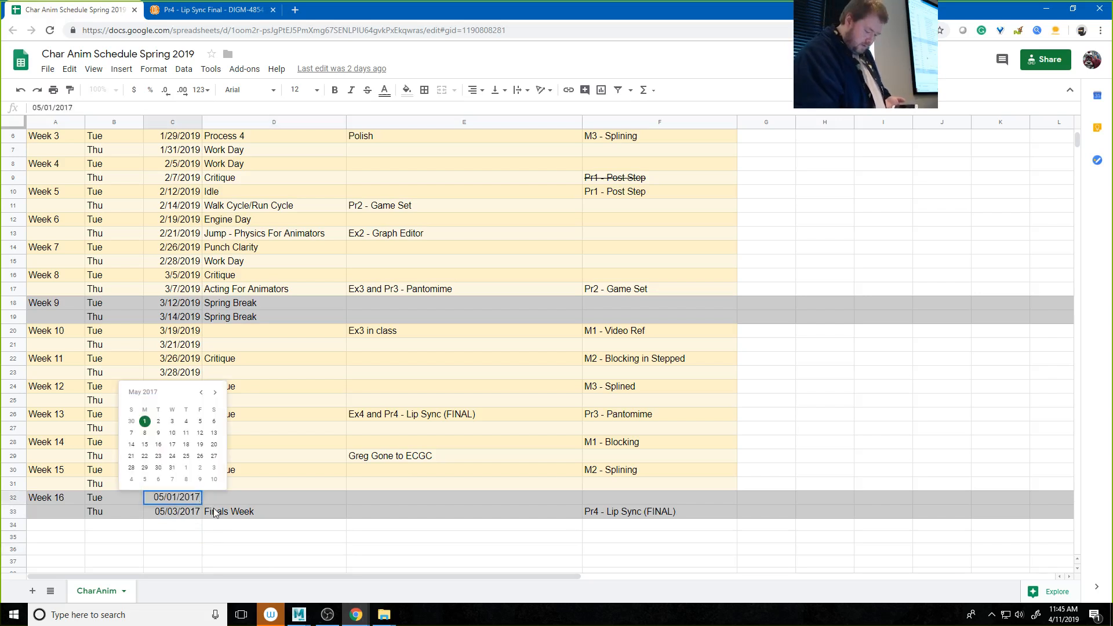
{"action": "key", "text": "BackSpace"}
{"action": "type", "text": "9"}
{"action": "key", "text": "Return"}
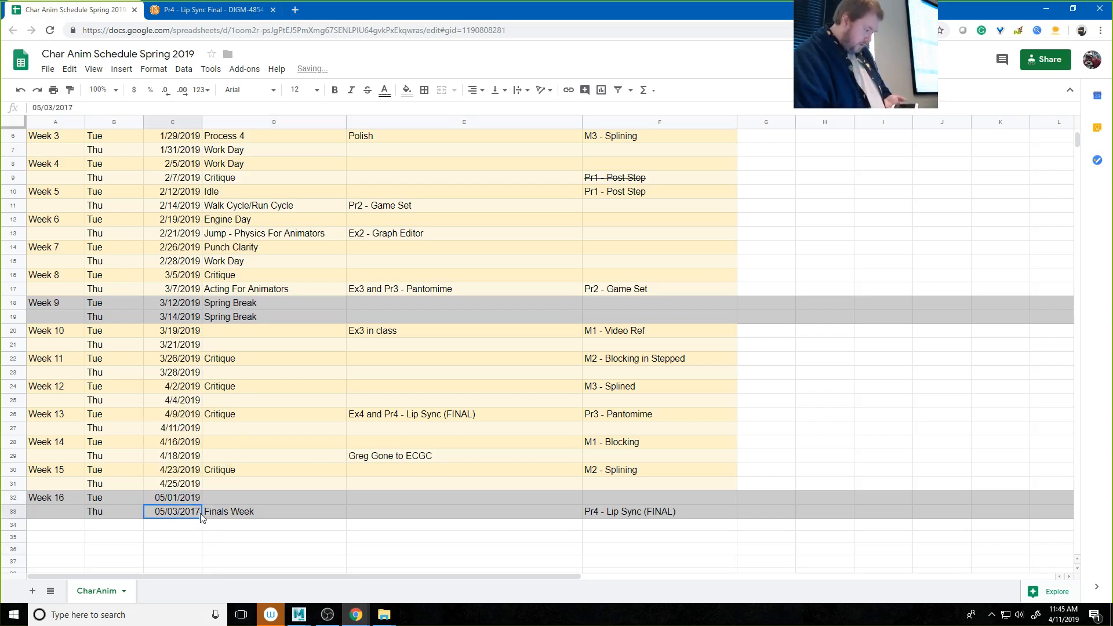
Step: Correct the year of the Week 16 Thursday date in cell C33 so it reads 05/03/2019
{"action": "double_click", "coordinate": [200, 514]}
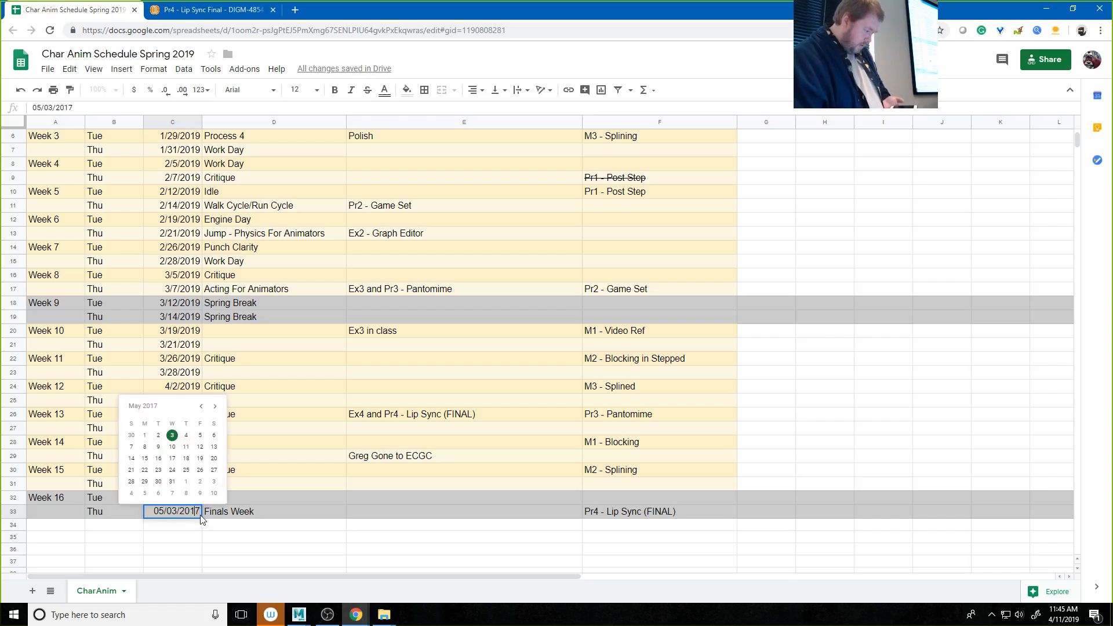
{"action": "key", "text": "Delete"}
{"action": "type", "text": "9"}
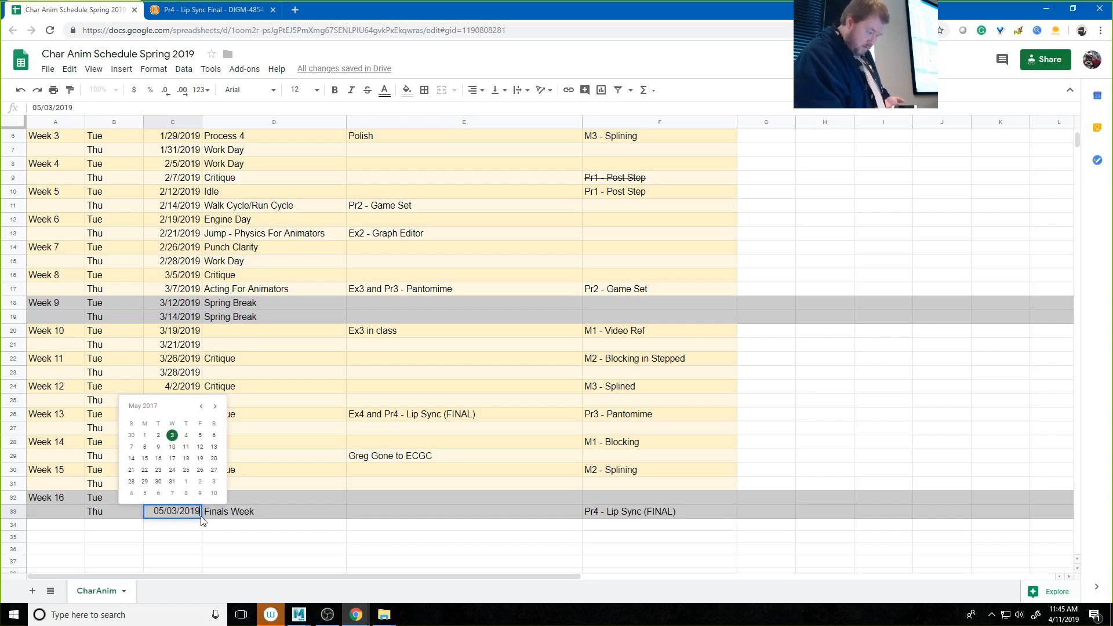
{"action": "key", "text": "Return"}
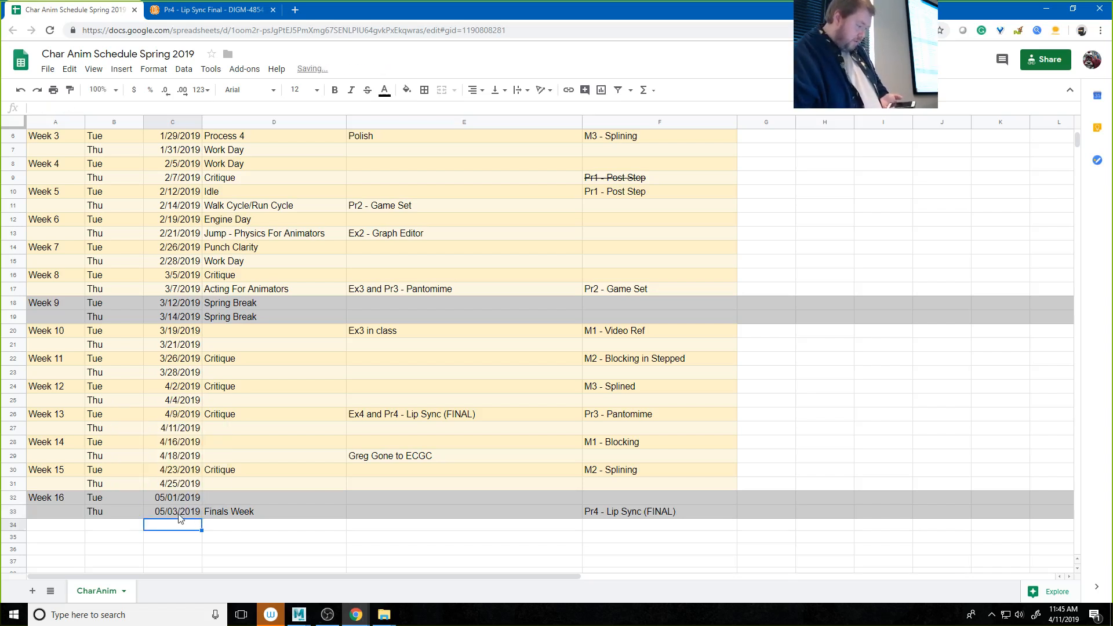
Step: Change the Week 16 Thursday date in cell C33 to 05/02/2019 using the date picker
{"action": "left_click", "coordinate": [181, 513]}
{"action": "double_click", "coordinate": [181, 513]}
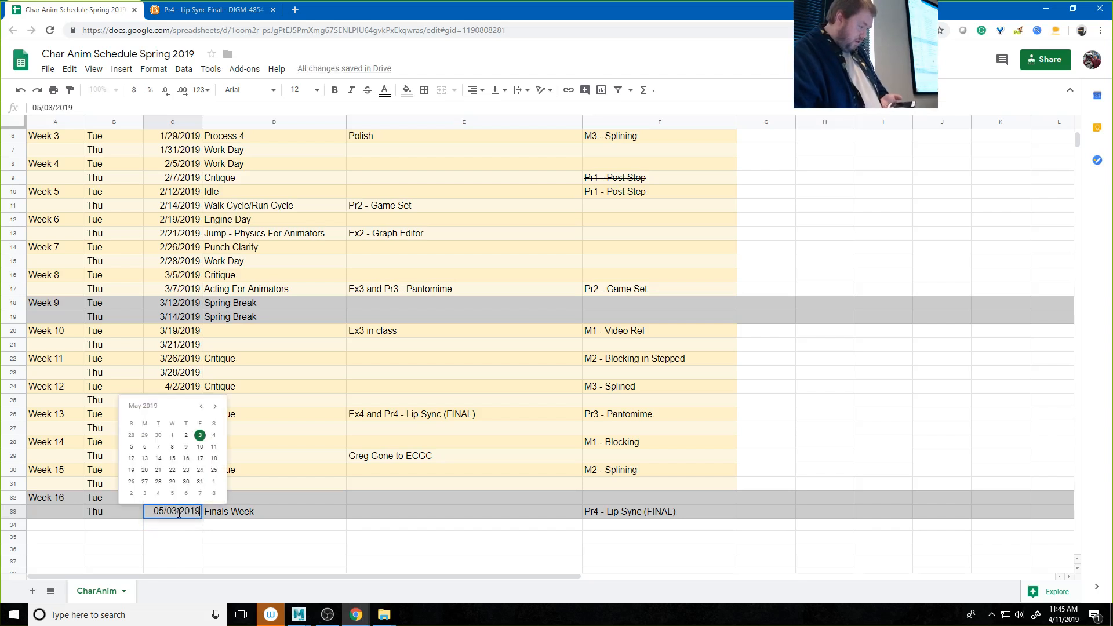
{"action": "left_click", "coordinate": [186, 435]}
Step: Change the Week 16 Tuesday date in cell C32 to 04/30/2019 using the date picker
{"action": "left_click", "coordinate": [176, 499]}
{"action": "double_click", "coordinate": [176, 500]}
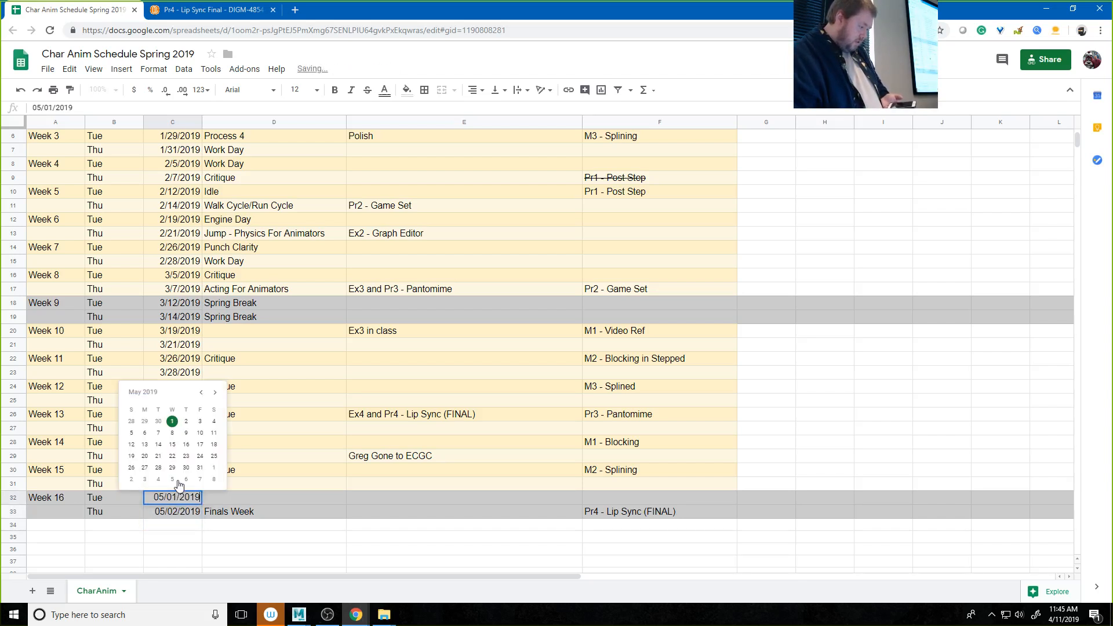
{"action": "left_click", "coordinate": [158, 422]}
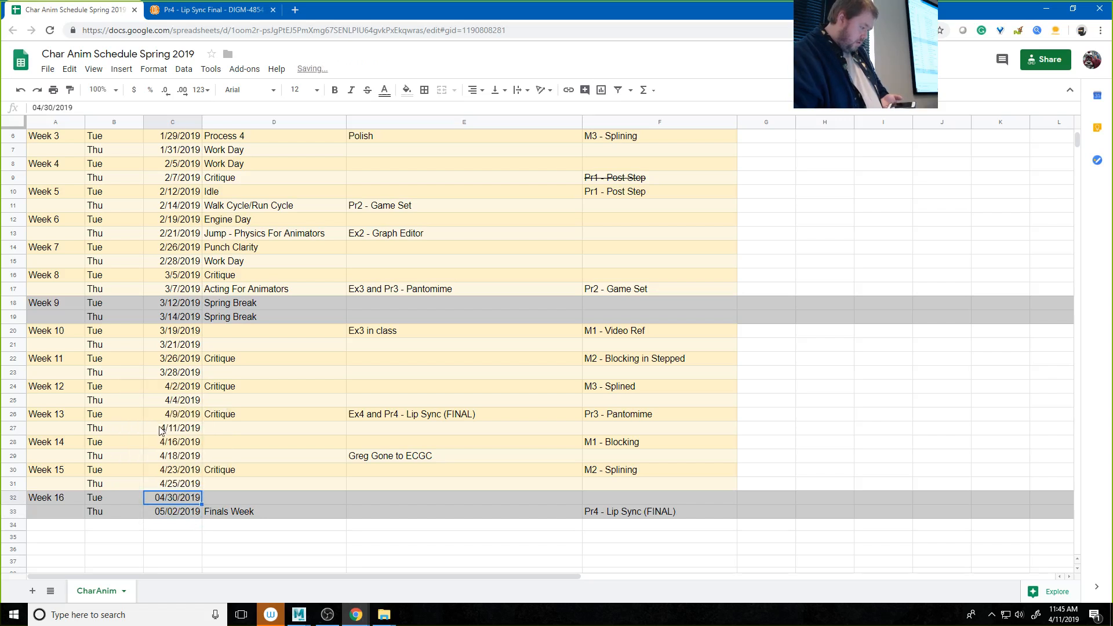
{"action": "left_click", "coordinate": [176, 541]}
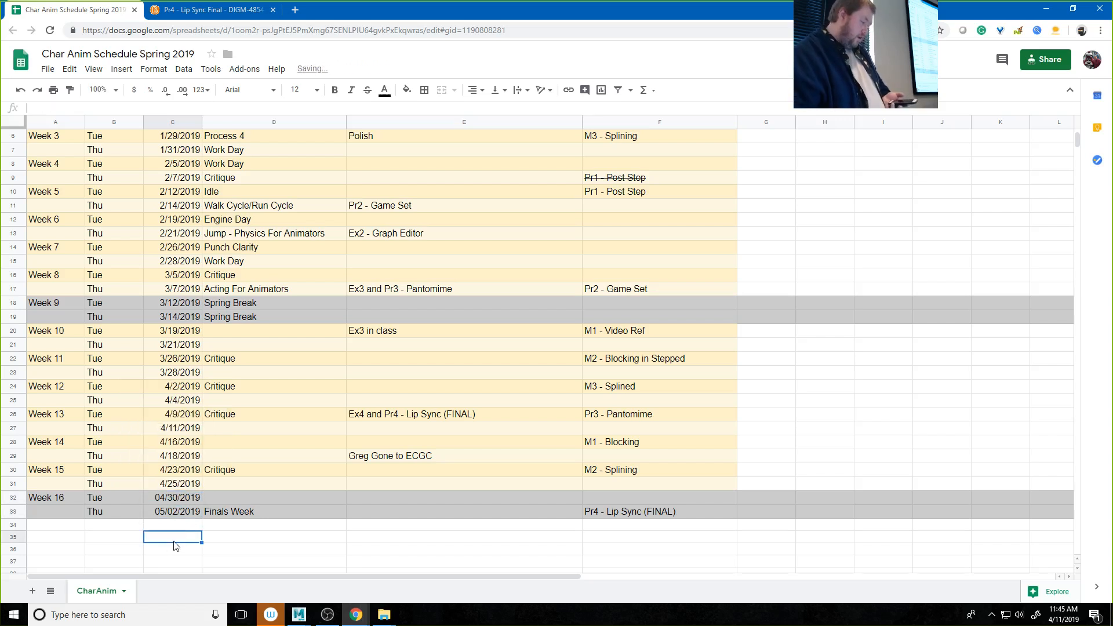
Step: Check the Finals Week entry and select the whole Week 13 Thursday row dated 4/11/2019
{"action": "left_click", "coordinate": [296, 513]}
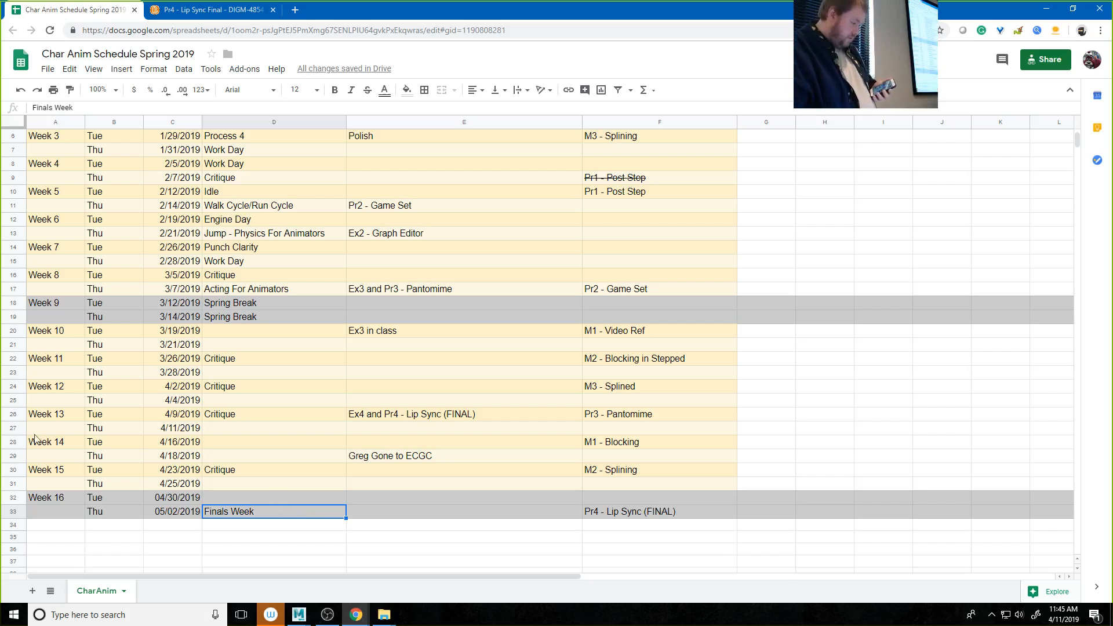
{"action": "left_click", "coordinate": [11, 428]}
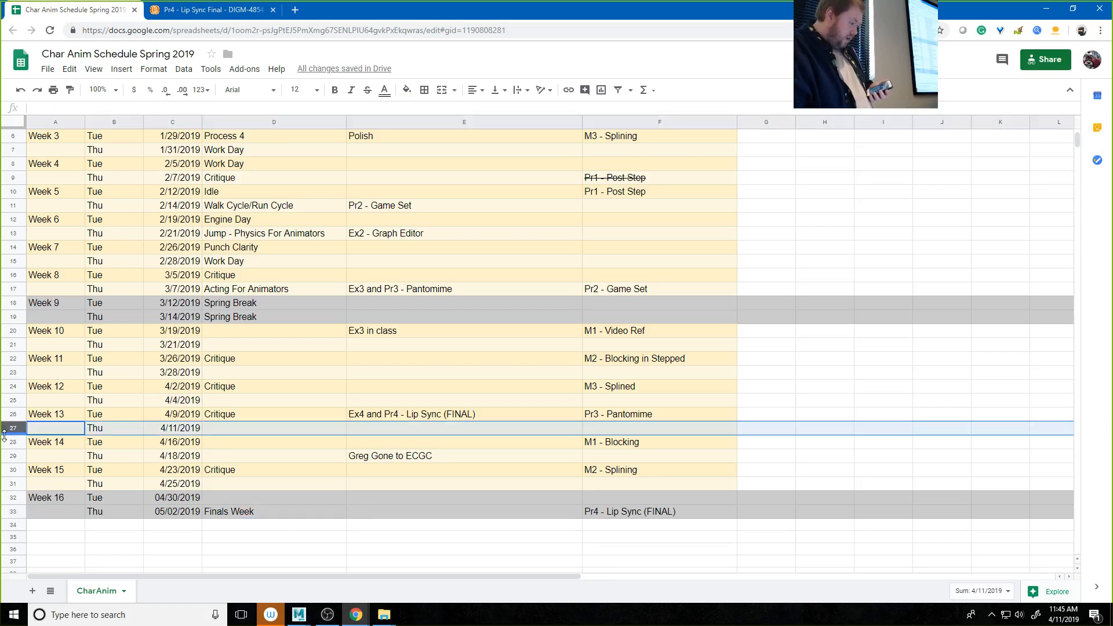
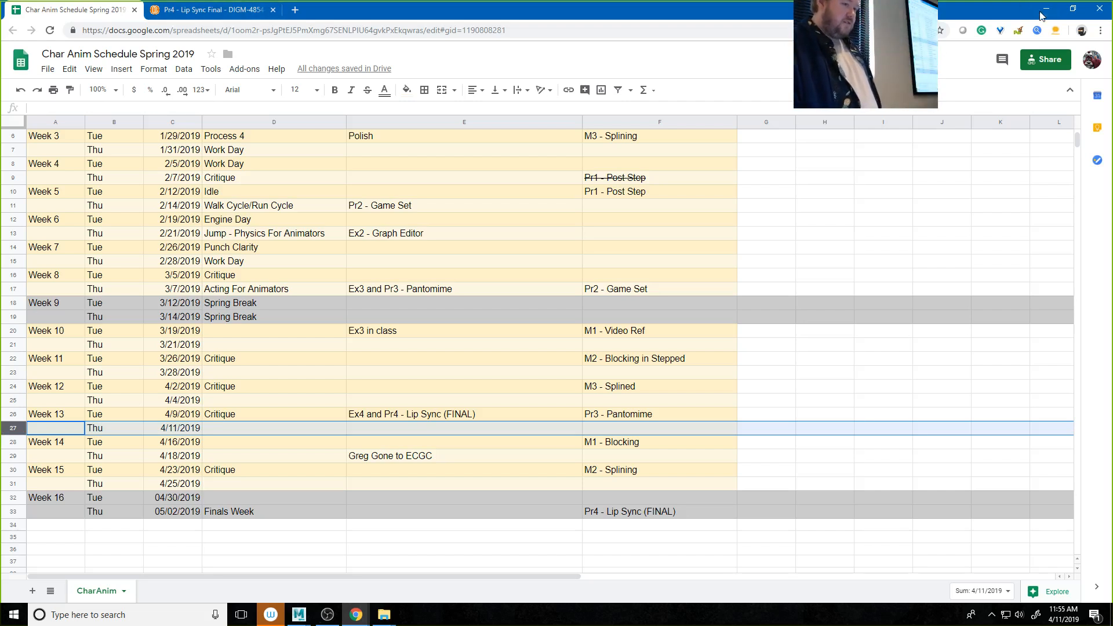
Step: Switch to Maya and play back the Malcolm character animation, stopping it after reviewing the performance
{"action": "left_click", "coordinate": [299, 615]}
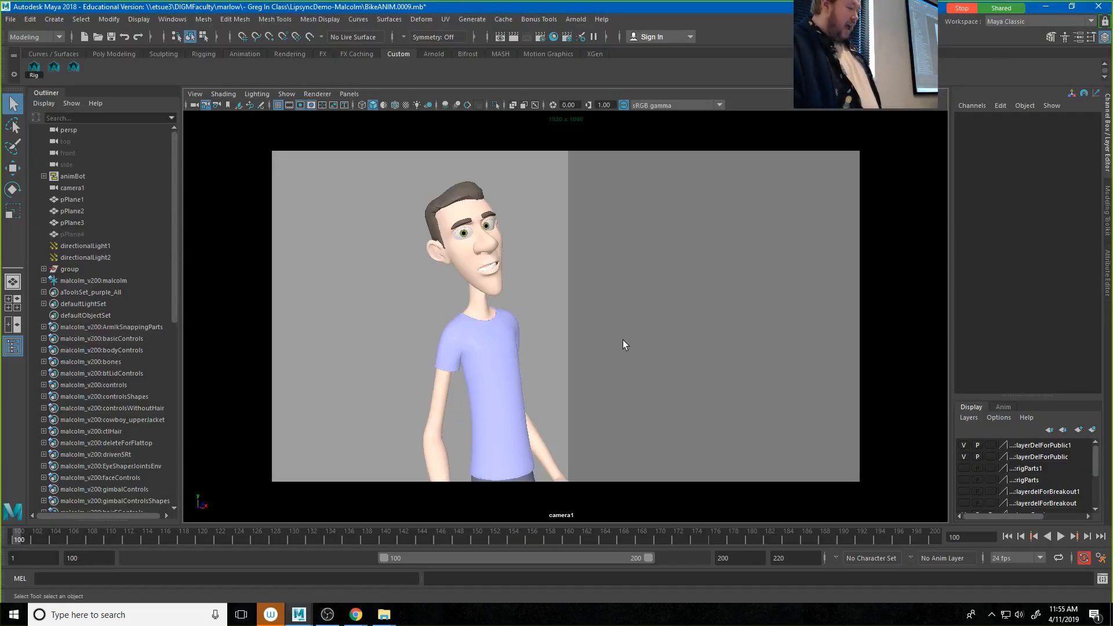
{"action": "left_click", "coordinate": [1061, 538]}
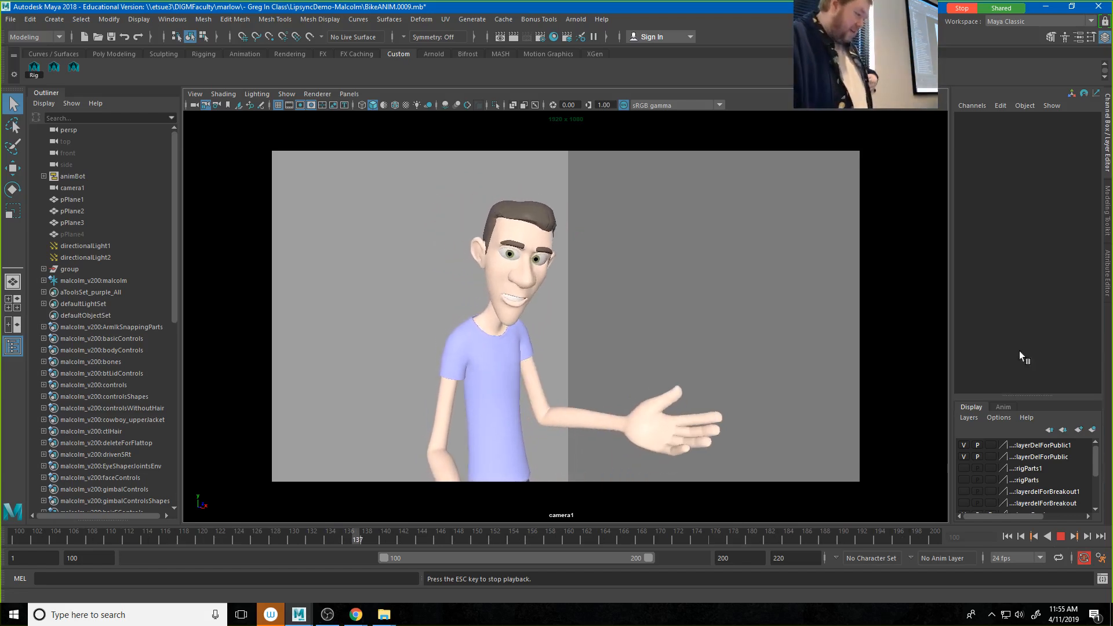
{"action": "left_click", "coordinate": [1074, 537]}
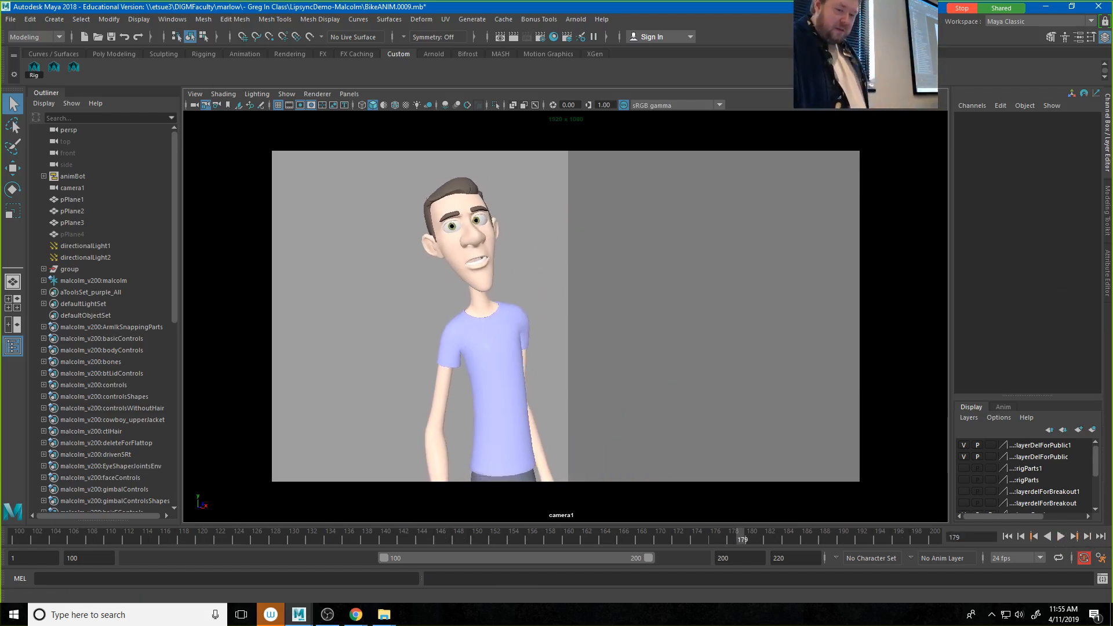
Step: Find Glenn-Bike.wav in the LipsyncDemo-Malcolm folder and open it in VLC media player
{"action": "left_click", "coordinate": [384, 614]}
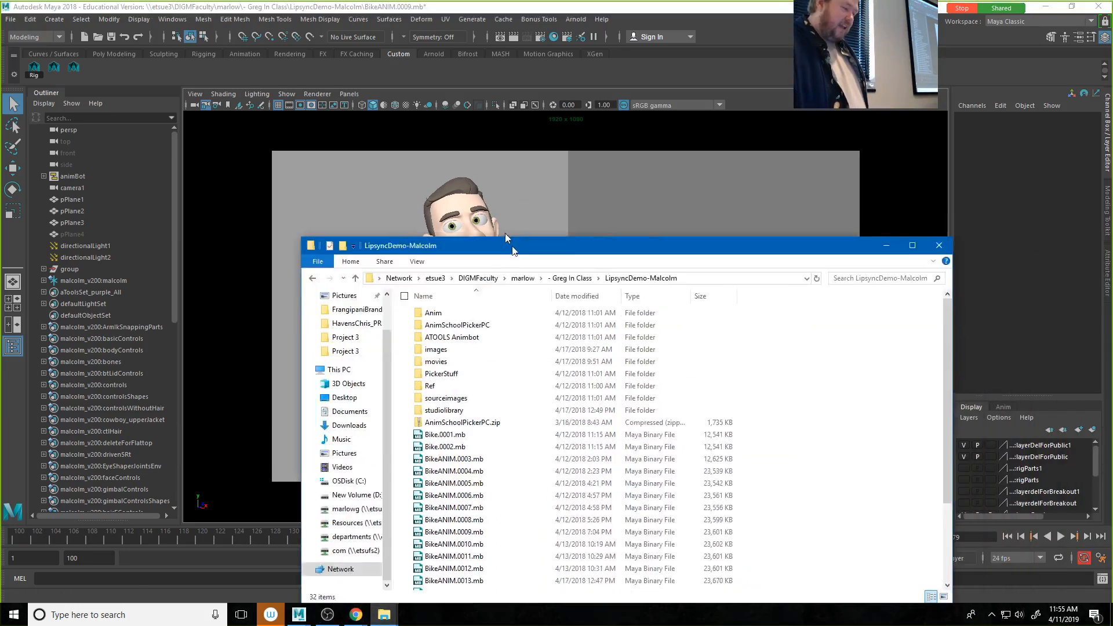
{"action": "left_click_drag", "start_coordinate": [511, 247], "coordinate": [323, 110]}
{"action": "scroll", "coordinate": [325, 244], "scroll_direction": "down", "scroll_amount": 3}
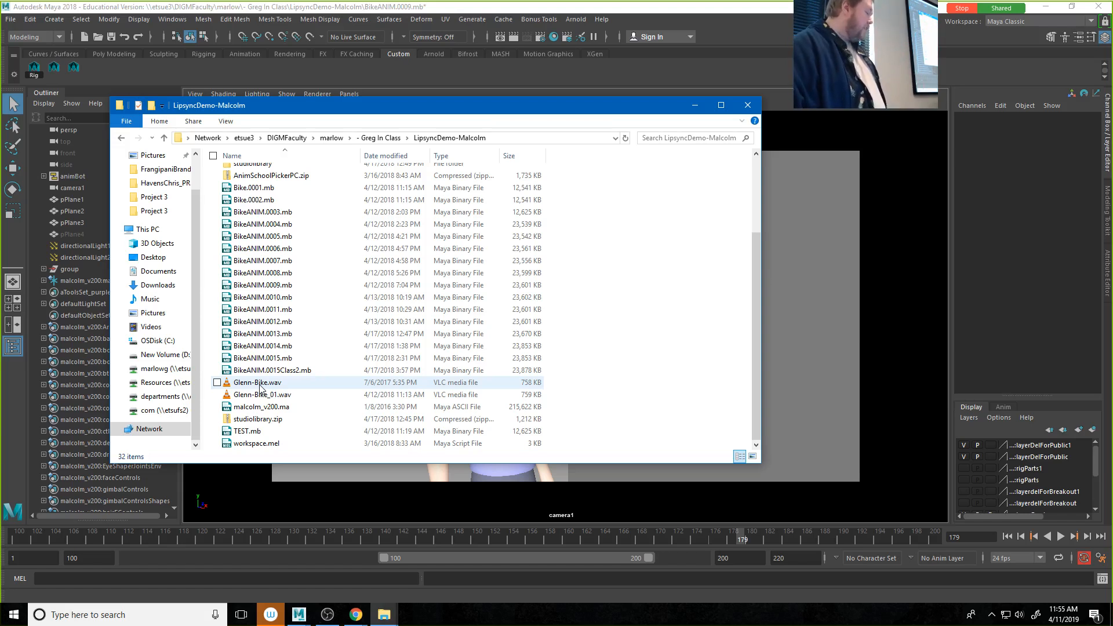
{"action": "double_click", "coordinate": [260, 386]}
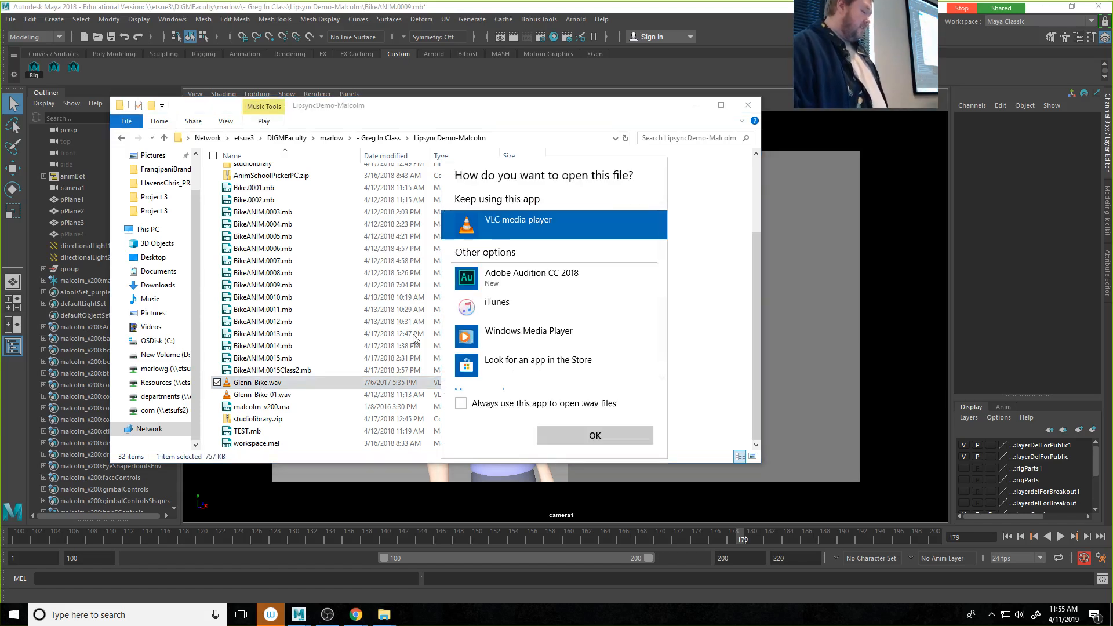
{"action": "left_click", "coordinate": [614, 438]}
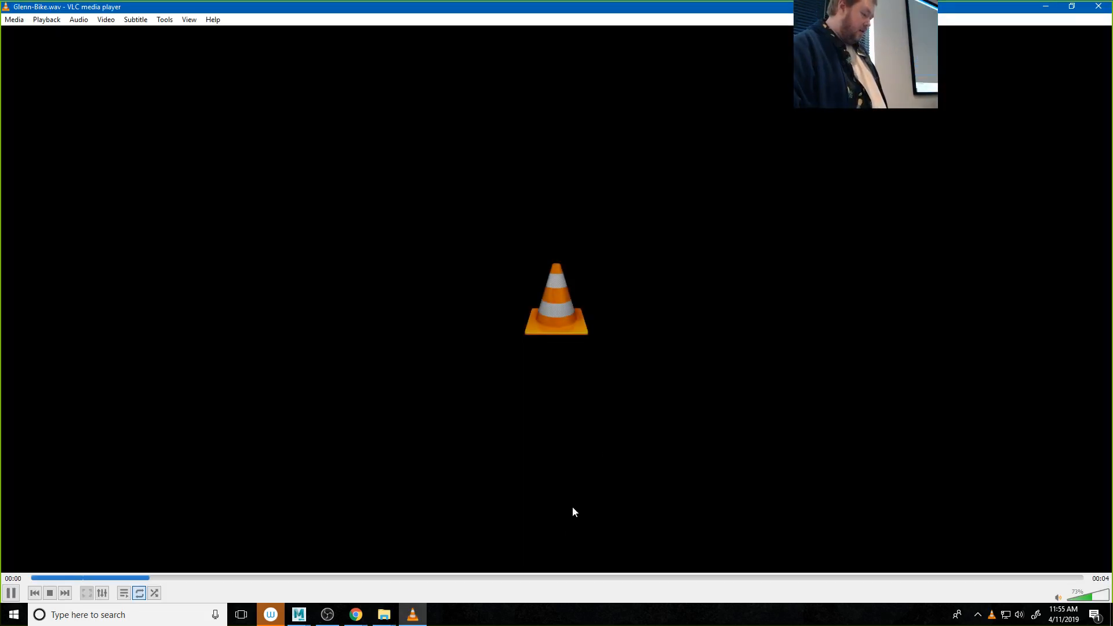
Step: Raise the player volume to its maximum and the system speaker volume to 75 while listening, and close VLC
{"action": "left_click", "coordinate": [1106, 596]}
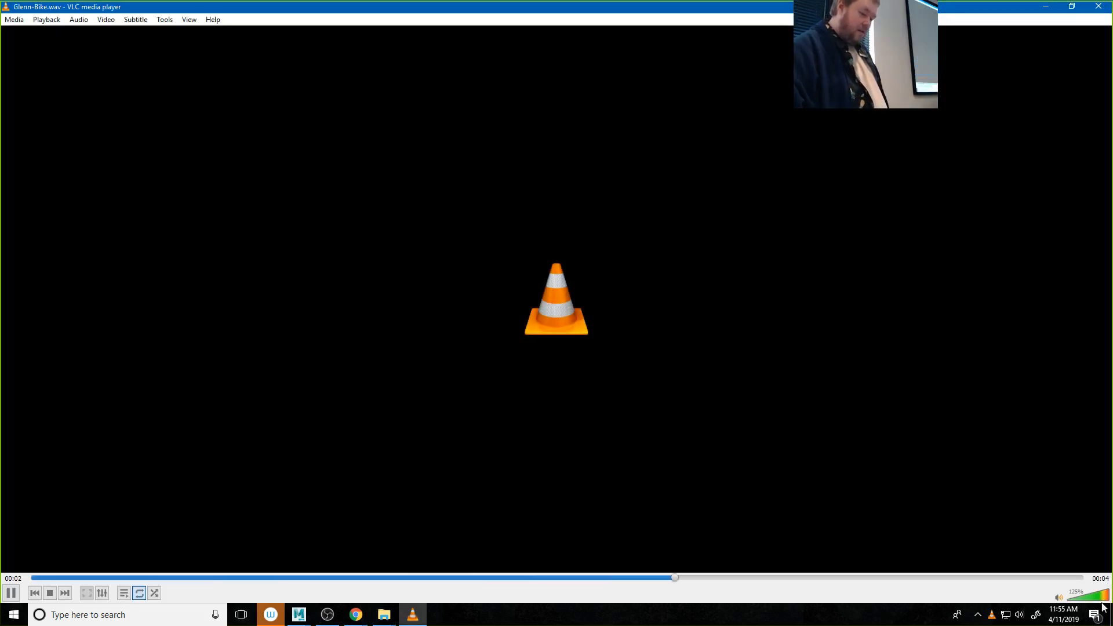
{"action": "left_click", "coordinate": [1020, 619]}
{"action": "left_click_drag", "start_coordinate": [987, 587], "coordinate": [1041, 586]}
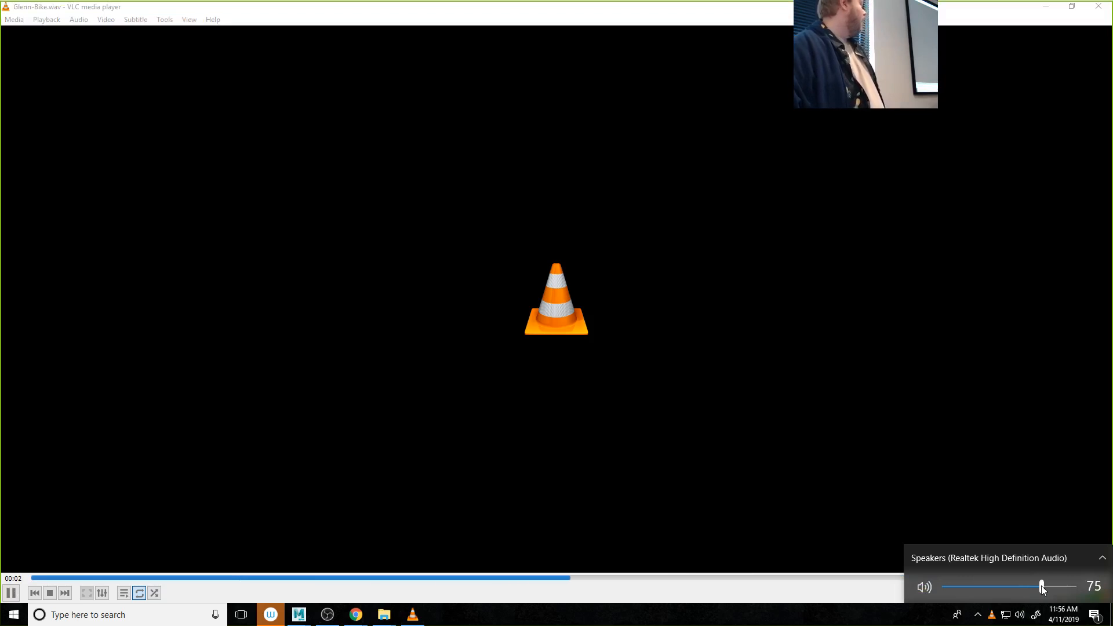
{"action": "left_click", "coordinate": [1098, 6]}
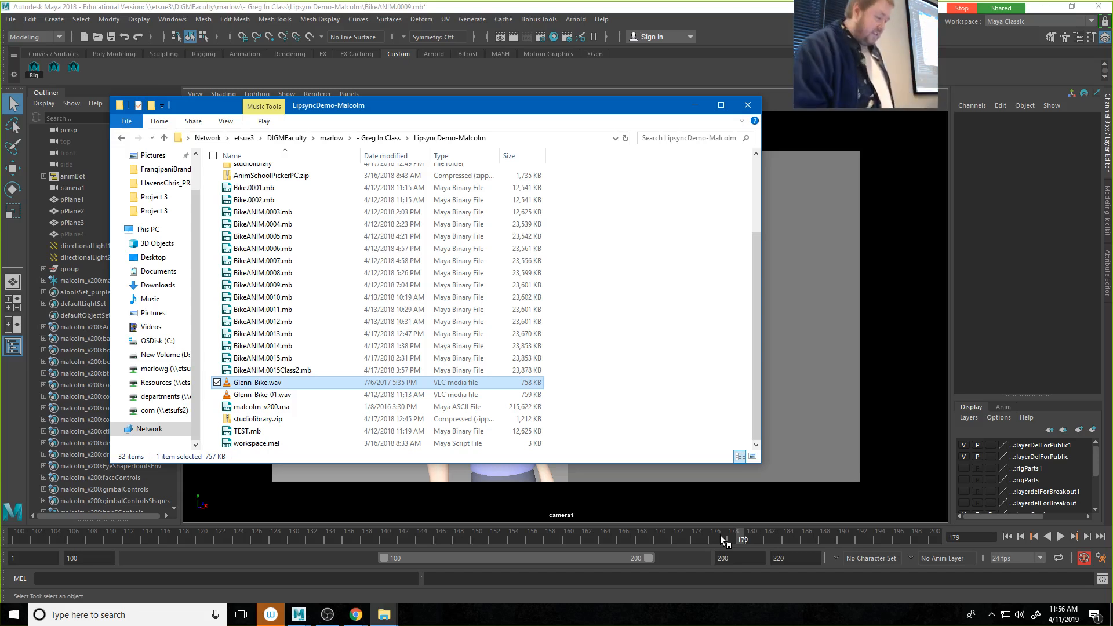
Step: Import Glenn-Bike_01.wav from the LipsyncDemo-Malcolm folder into the open Maya scene
{"action": "left_click_drag", "start_coordinate": [288, 115], "coordinate": [904, 125]}
{"action": "left_click", "coordinate": [877, 406]}
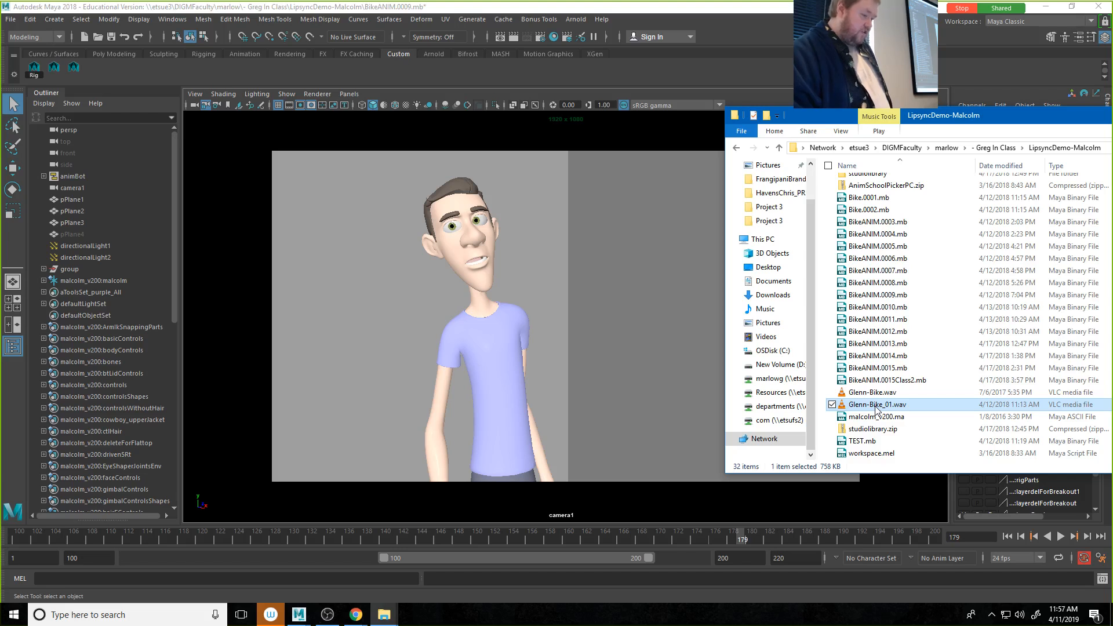
{"action": "left_click_drag", "start_coordinate": [877, 408], "coordinate": [401, 395]}
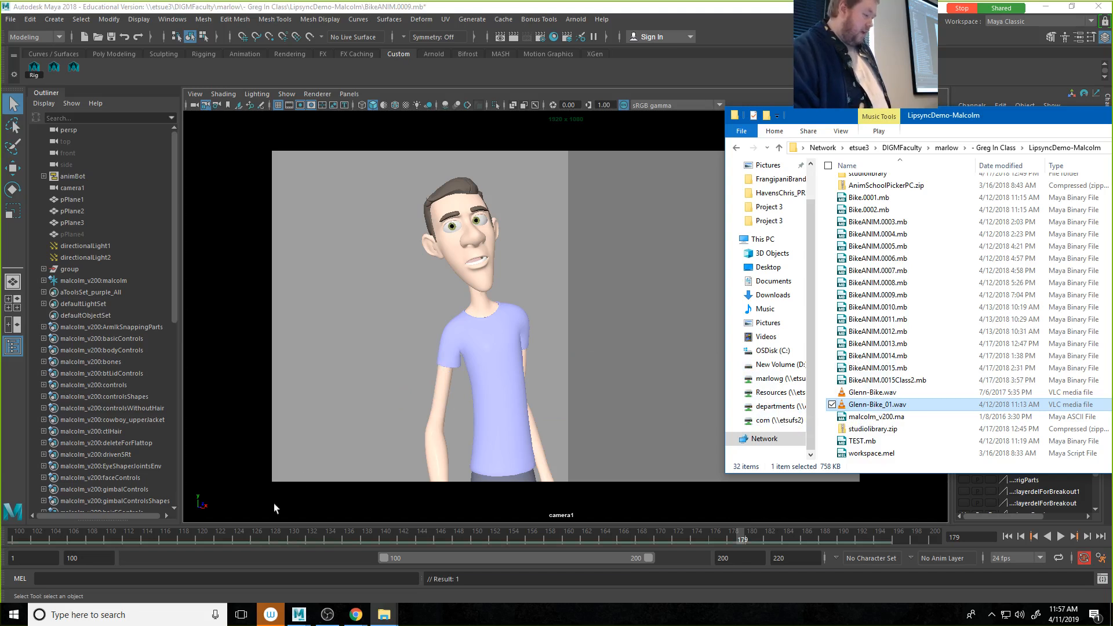
Step: Try the Glenn_Bike_01 sound and the pasted__Glenn_Bike_01 sound on the time slider
{"action": "right_click", "coordinate": [249, 538]}
{"action": "mouse_move", "coordinate": [285, 521]}
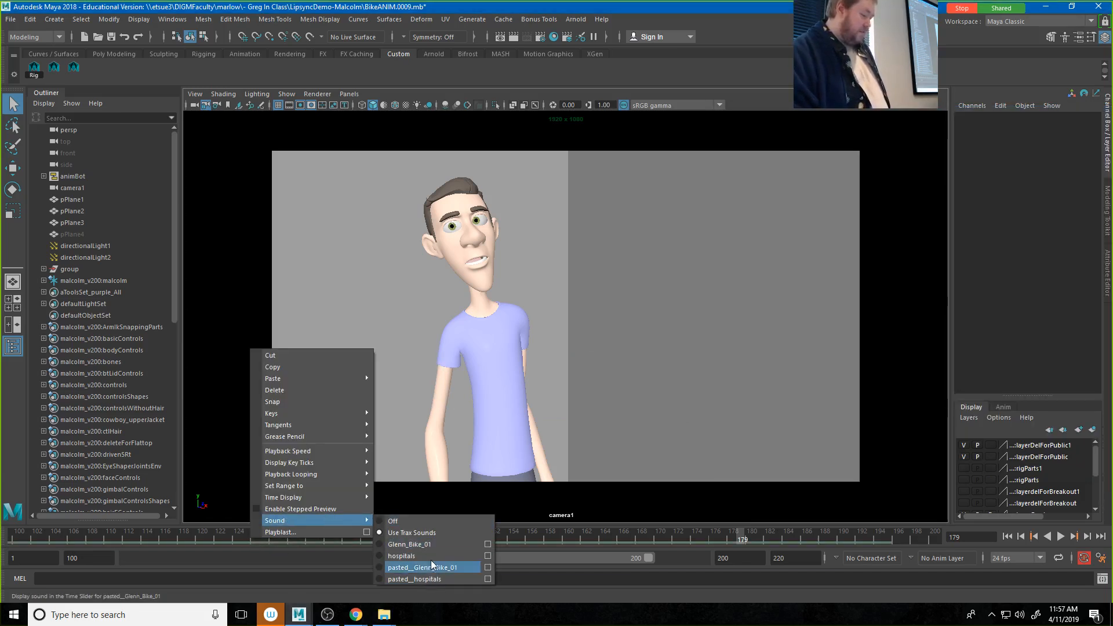
{"action": "left_click", "coordinate": [429, 545]}
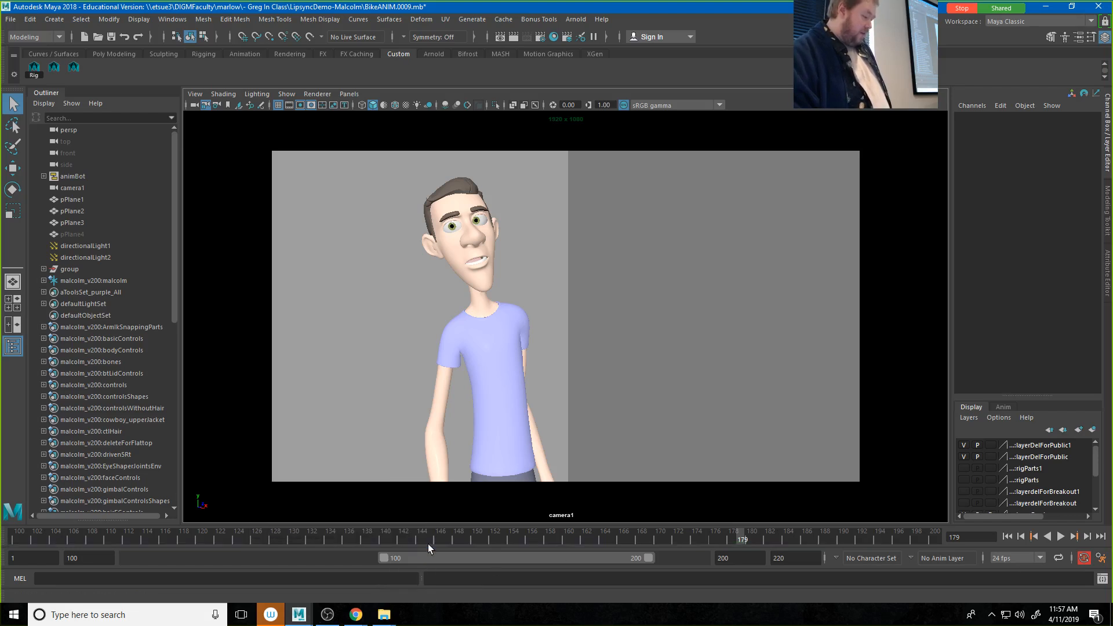
{"action": "right_click", "coordinate": [428, 544]}
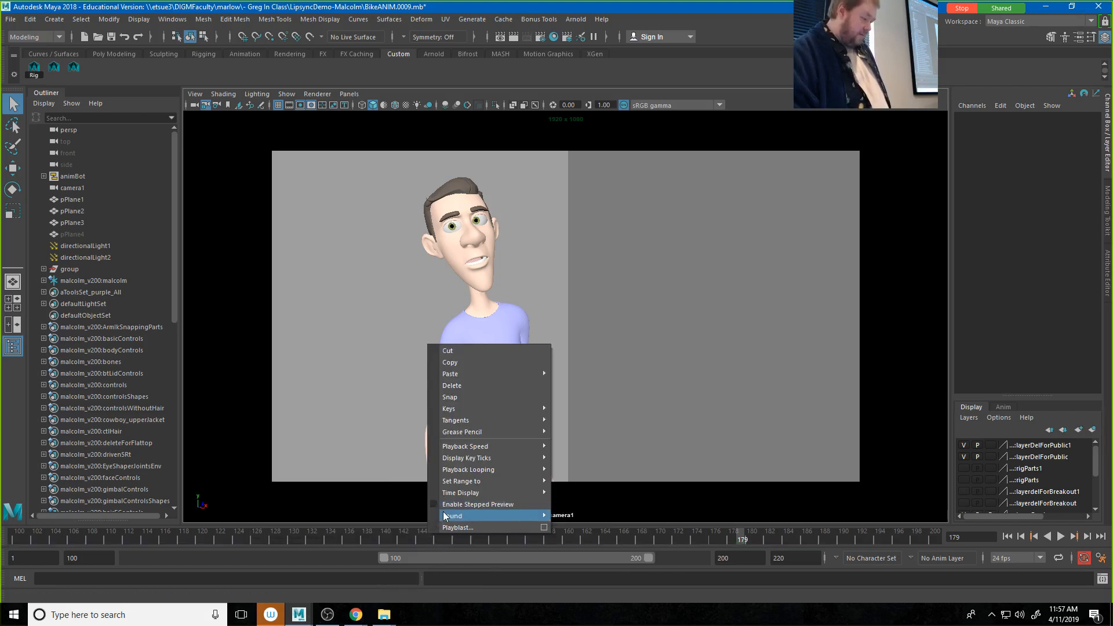
{"action": "mouse_move", "coordinate": [444, 515]}
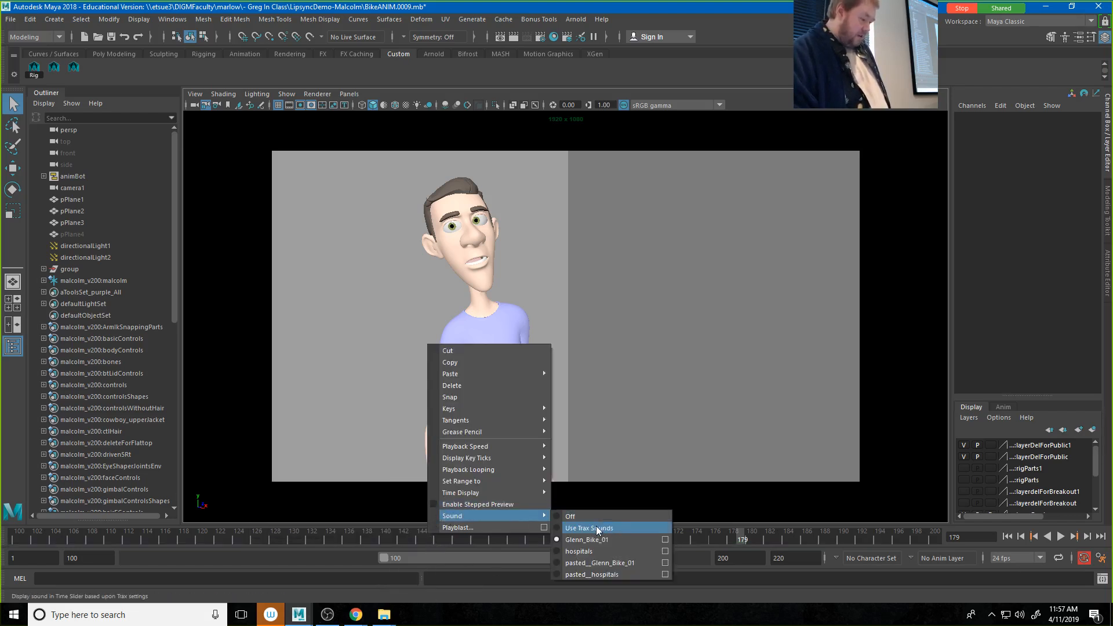
{"action": "left_click", "coordinate": [577, 562]}
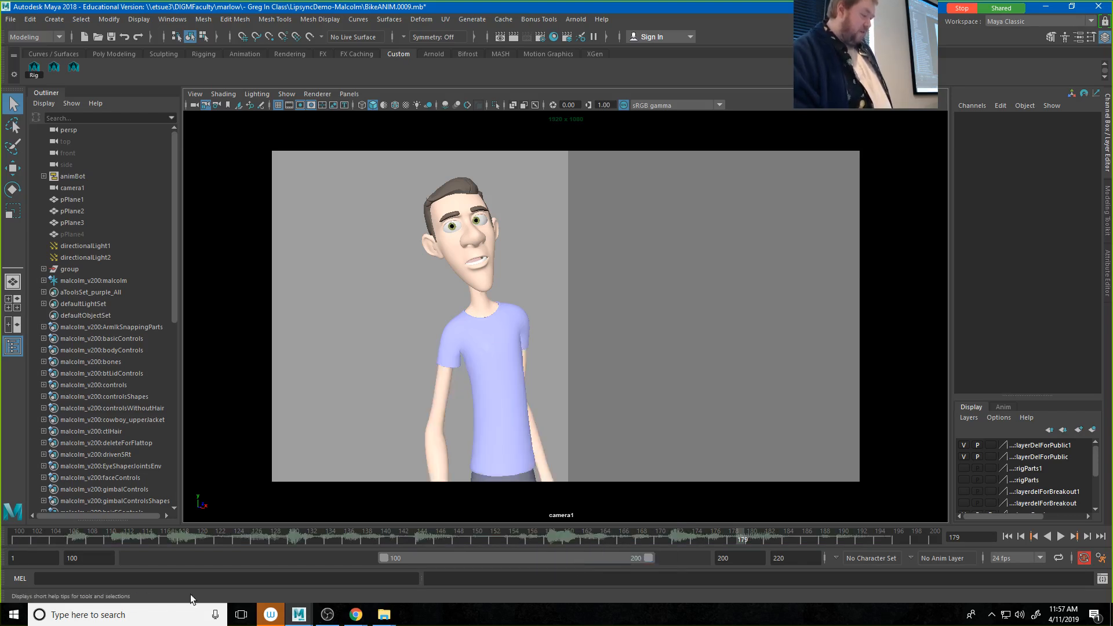
Step: Set the time slider sound to Glenn_Bike_01 and shift the playback range to frames 1–101
{"action": "left_click", "coordinate": [197, 537]}
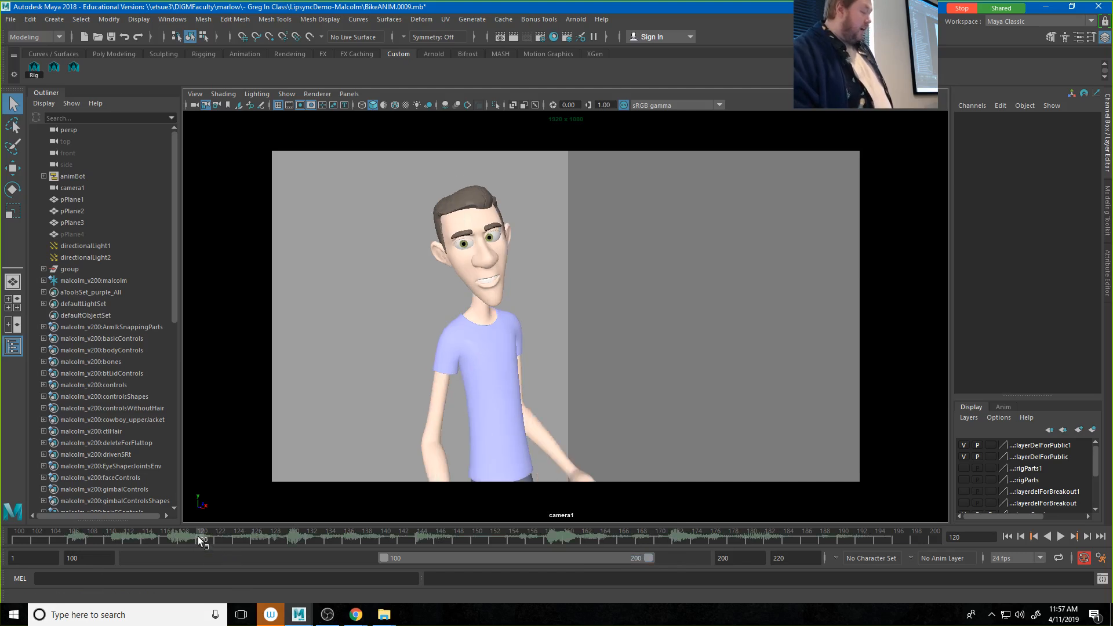
{"action": "right_click", "coordinate": [197, 536]}
{"action": "mouse_move", "coordinate": [231, 521]}
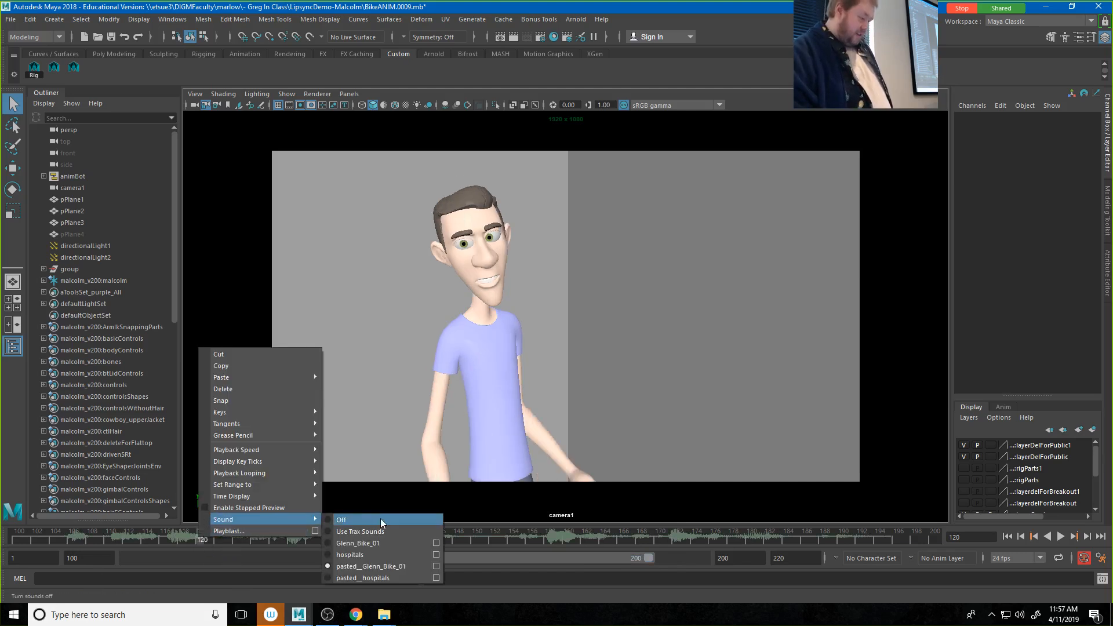
{"action": "left_click", "coordinate": [371, 542]}
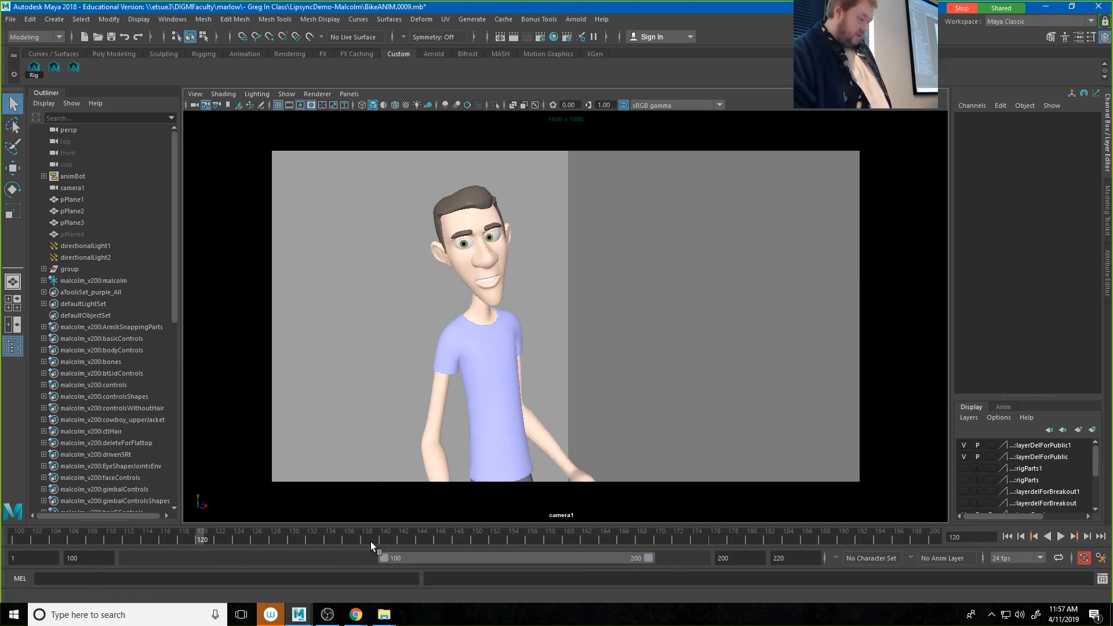
{"action": "left_click_drag", "start_coordinate": [440, 559], "coordinate": [126, 570]}
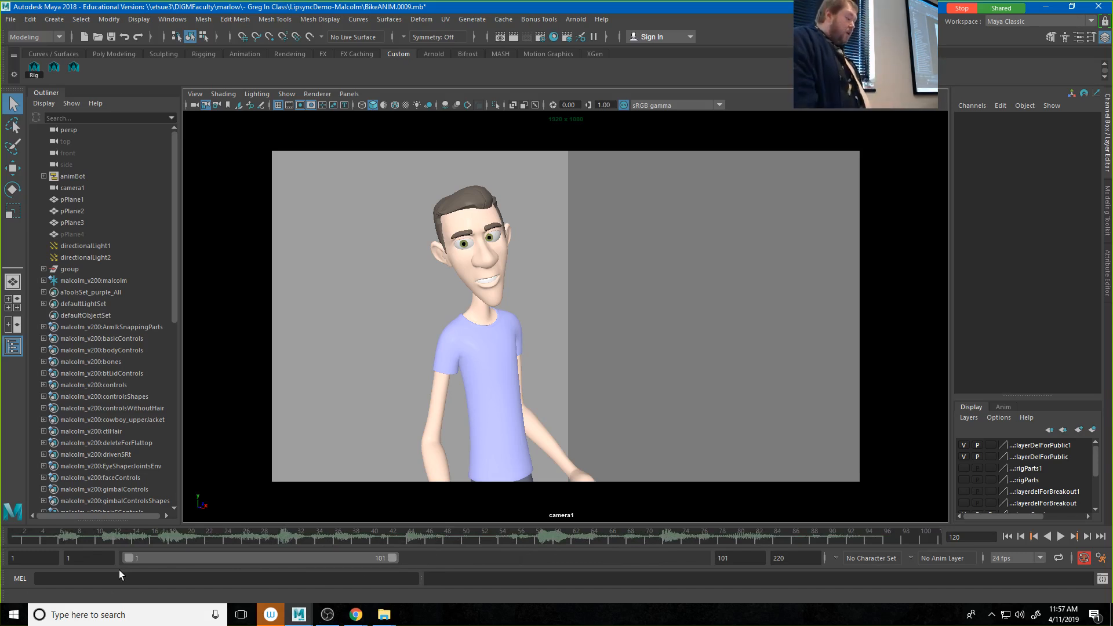
Step: Open the attributes of the Glenn_Bike_01 sound and scrub its waveform up to frame 44
{"action": "right_click", "coordinate": [204, 536]}
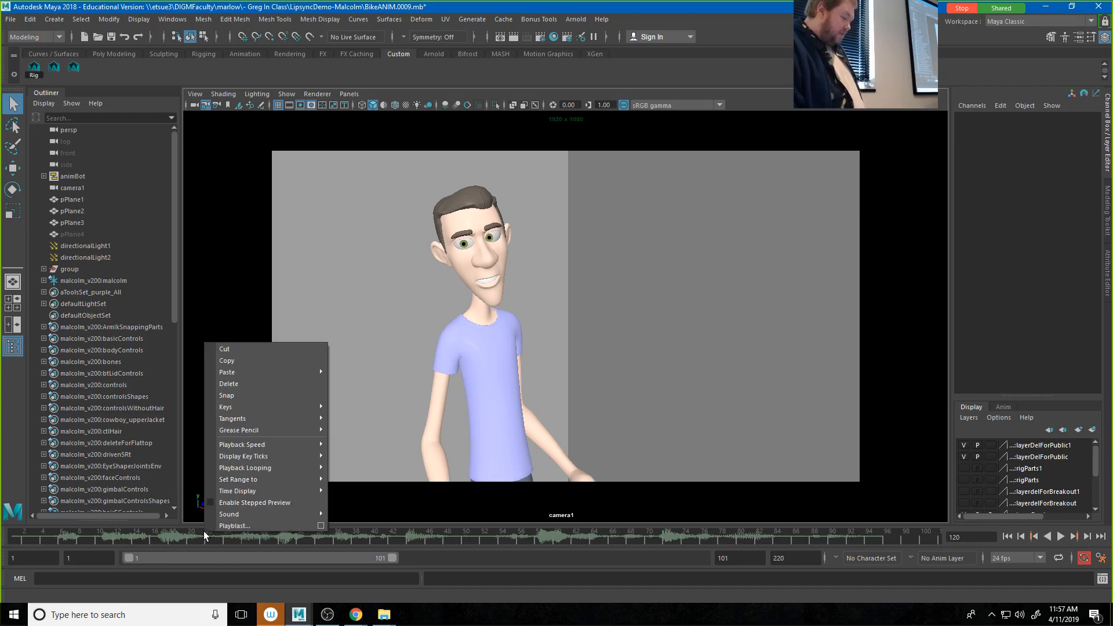
{"action": "mouse_move", "coordinate": [241, 513]}
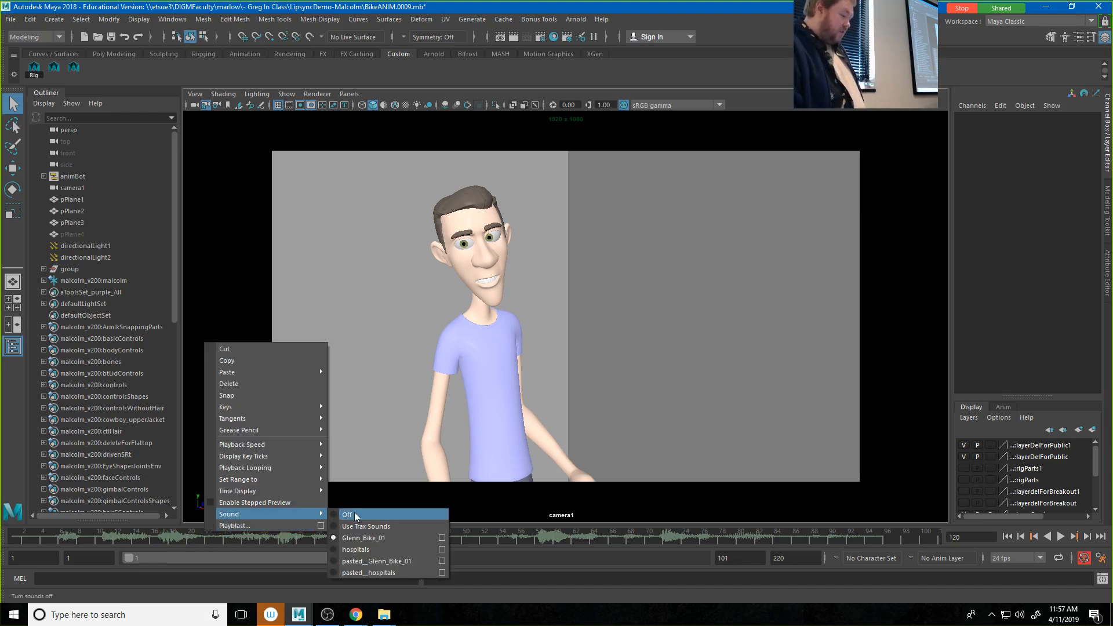
{"action": "left_click", "coordinate": [439, 536]}
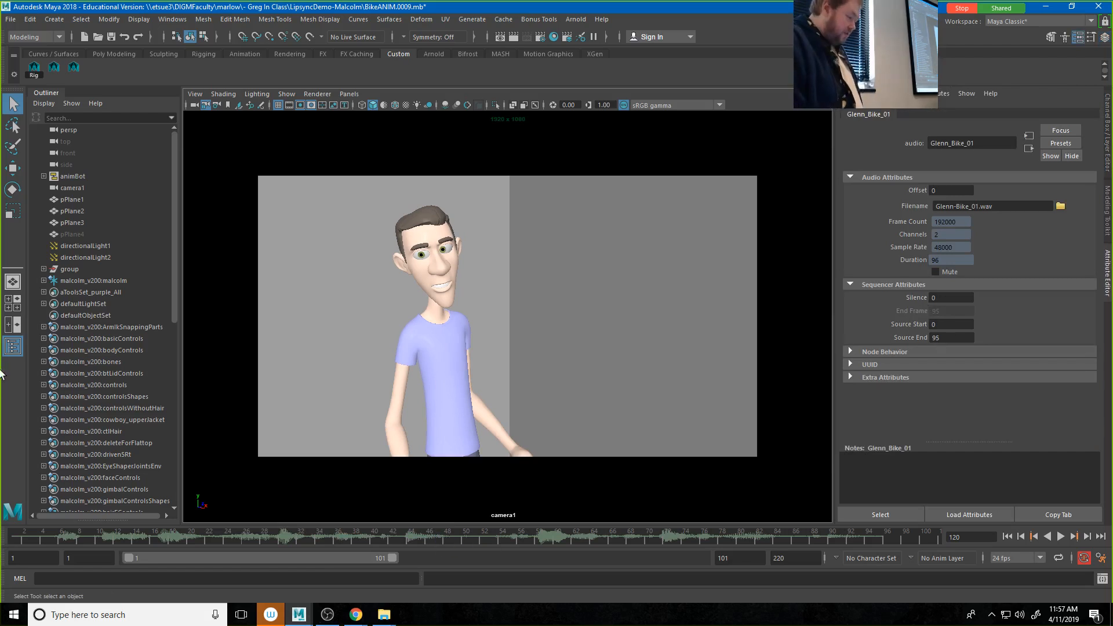
{"action": "left_click_drag", "start_coordinate": [120, 533], "coordinate": [415, 526]}
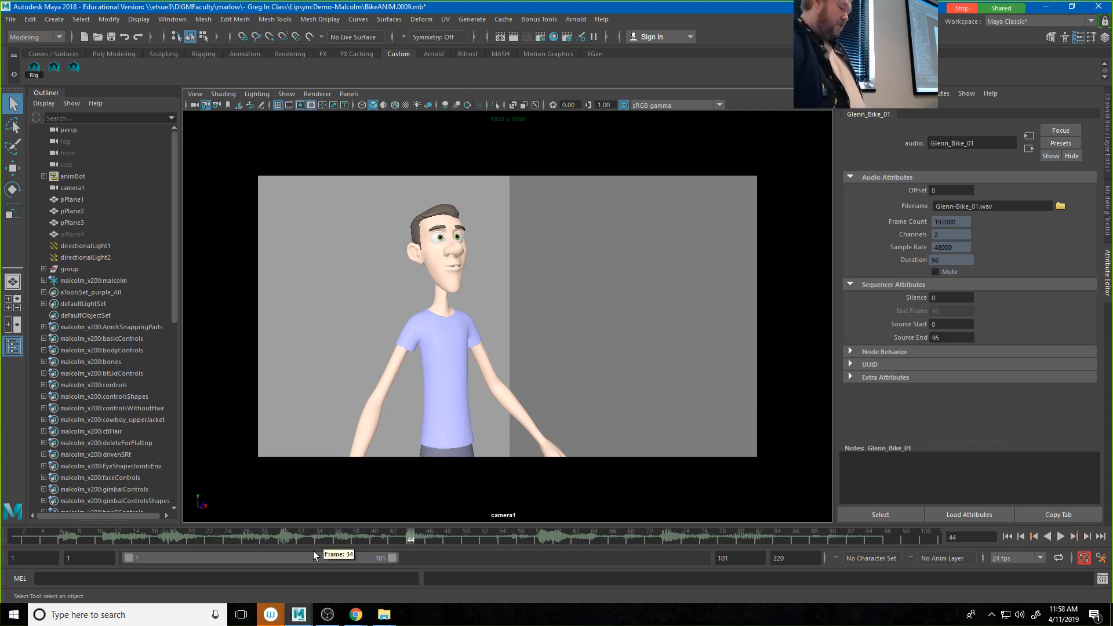
Step: Set the Silence of the Glenn_Bike_01 audio to 100, and adjust it to 101
{"action": "left_click", "coordinate": [963, 297]}
{"action": "type", "text": "100"}
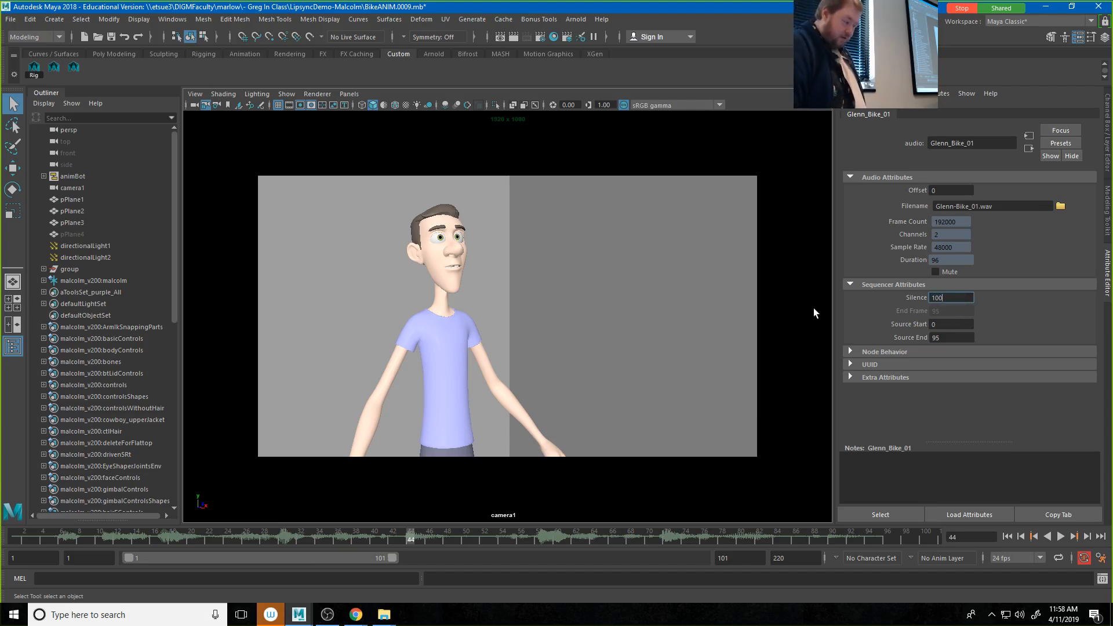
{"action": "key", "text": "Return"}
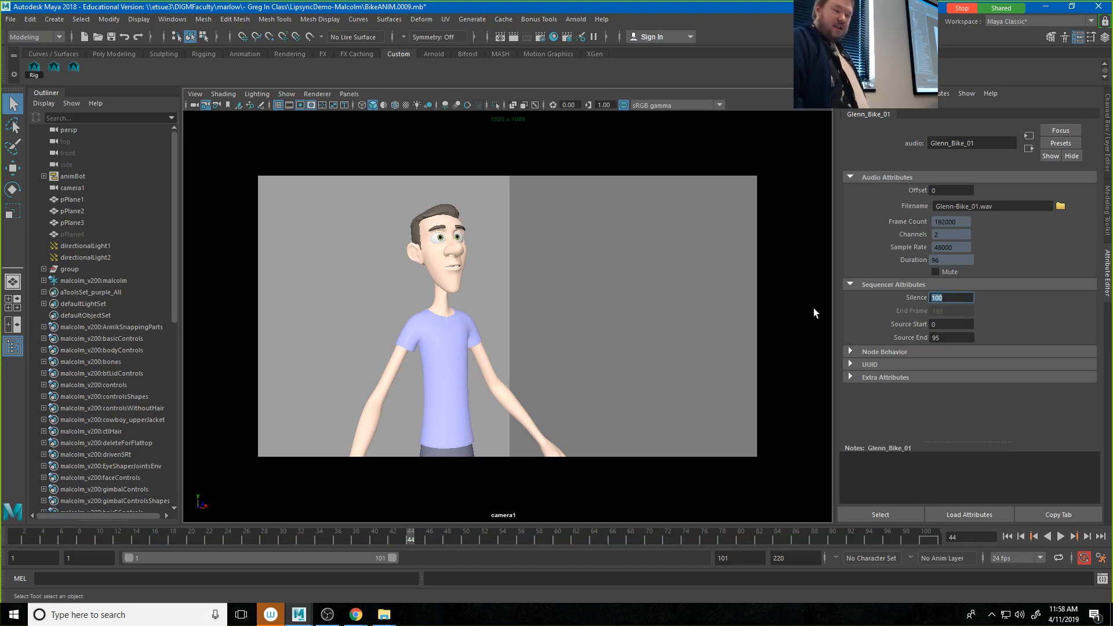
{"action": "type", "text": "101"}
{"action": "key", "text": "Return"}
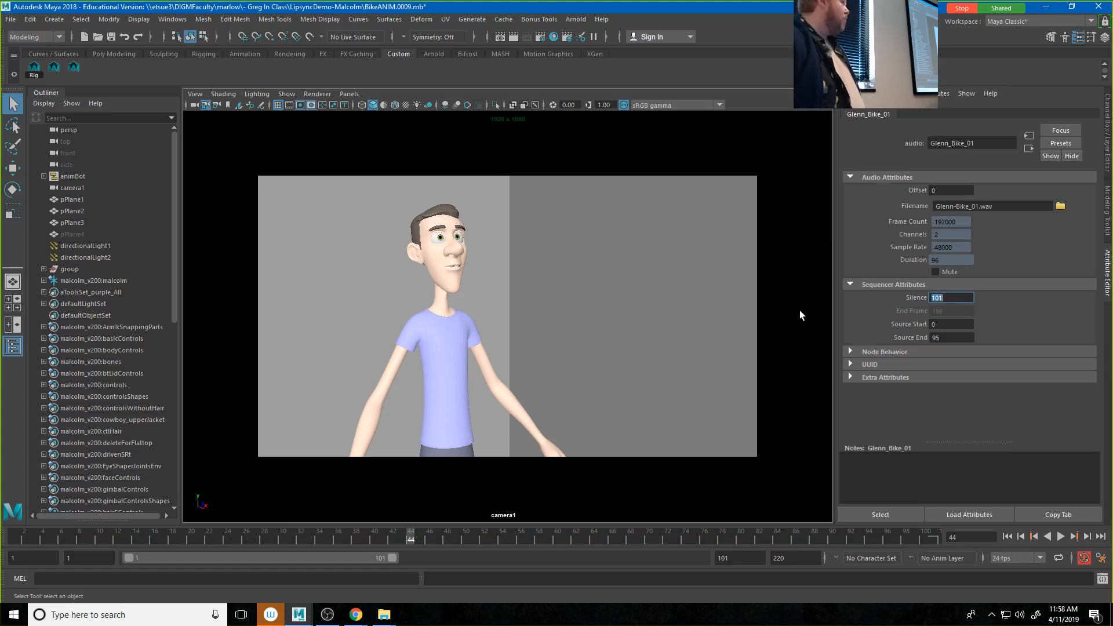
Step: Extend the end of the playback range to frame 185 and play the animation with the offset audio
{"action": "left_click_drag", "start_coordinate": [212, 561], "coordinate": [203, 614]}
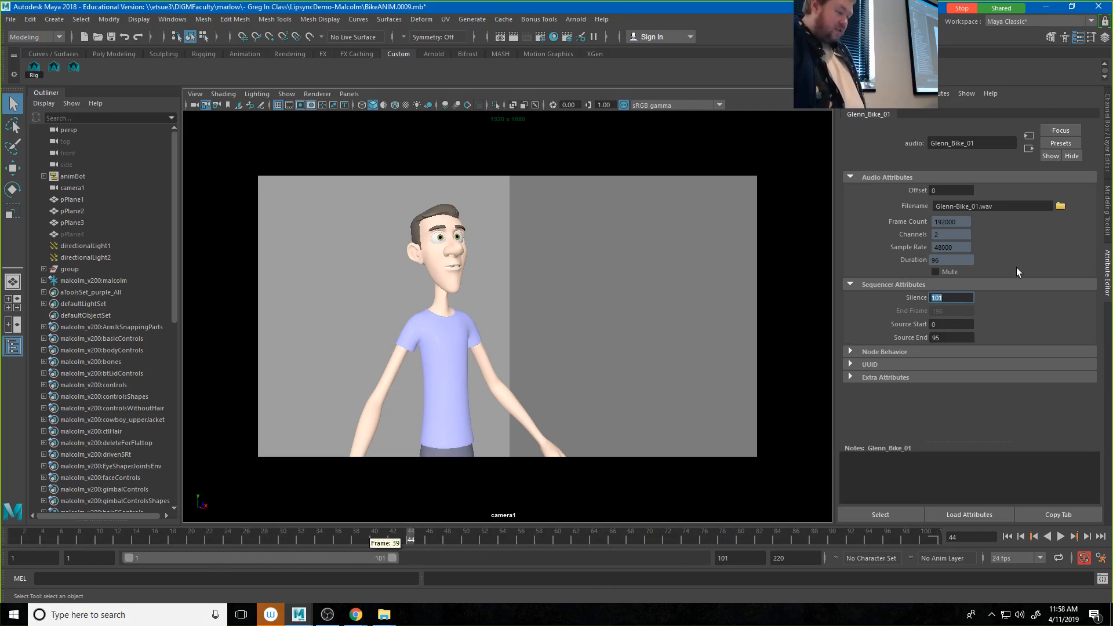
{"action": "key", "text": "alt+v"}
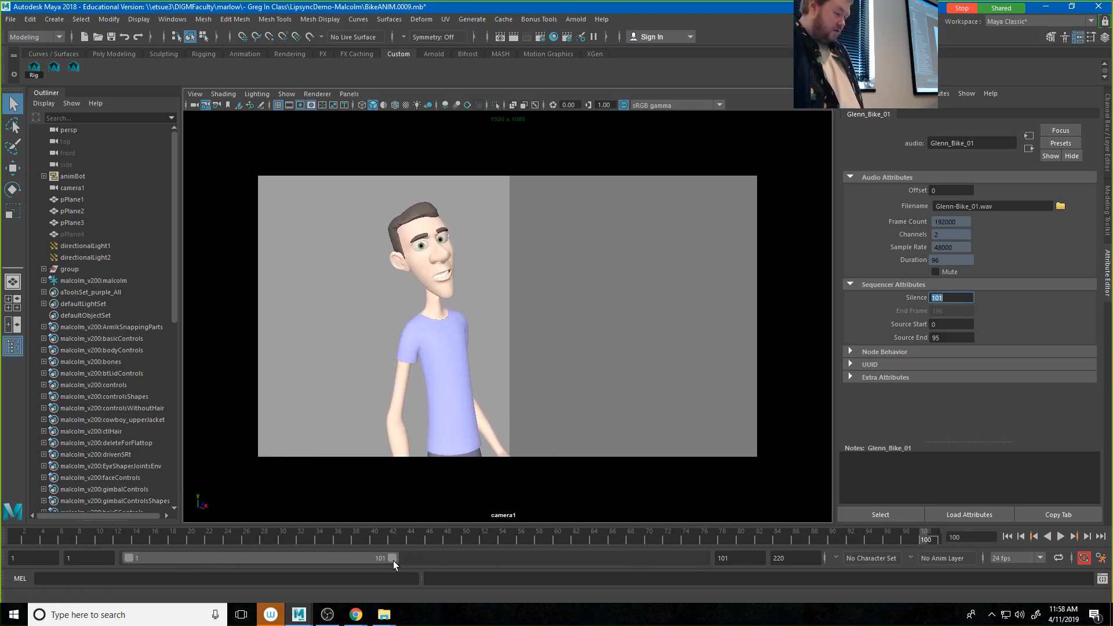
{"action": "left_click_drag", "start_coordinate": [393, 558], "coordinate": [618, 549]}
{"action": "key", "text": "alt+v"}
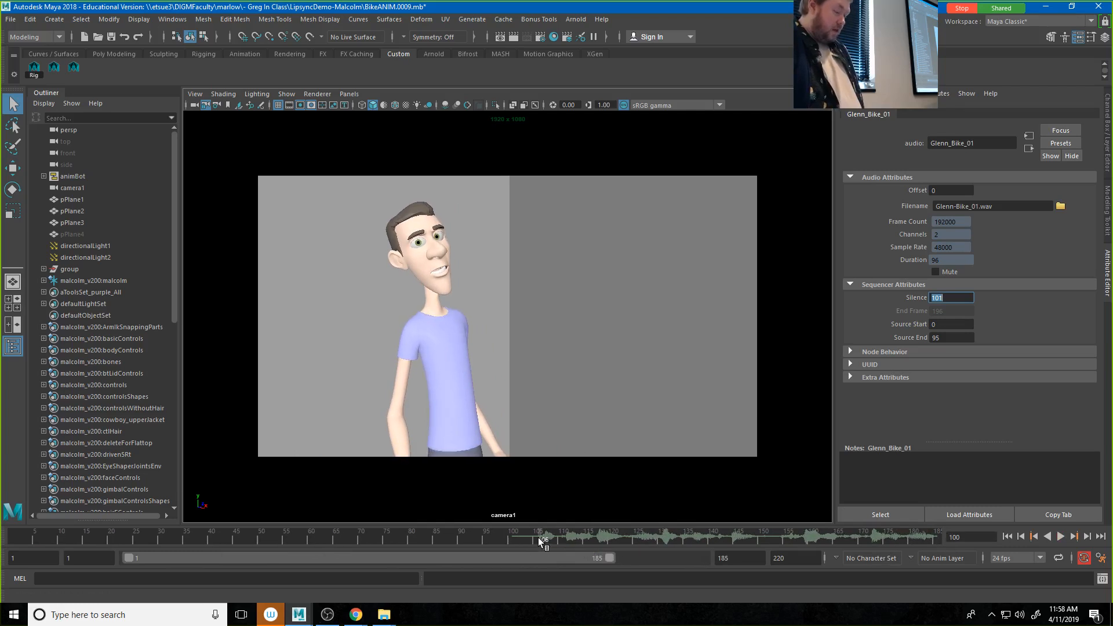
Step: Play the animation from frame 1 and move the current time to frame 35
{"action": "left_click_drag", "start_coordinate": [0, 526], "coordinate": [0, 520]}
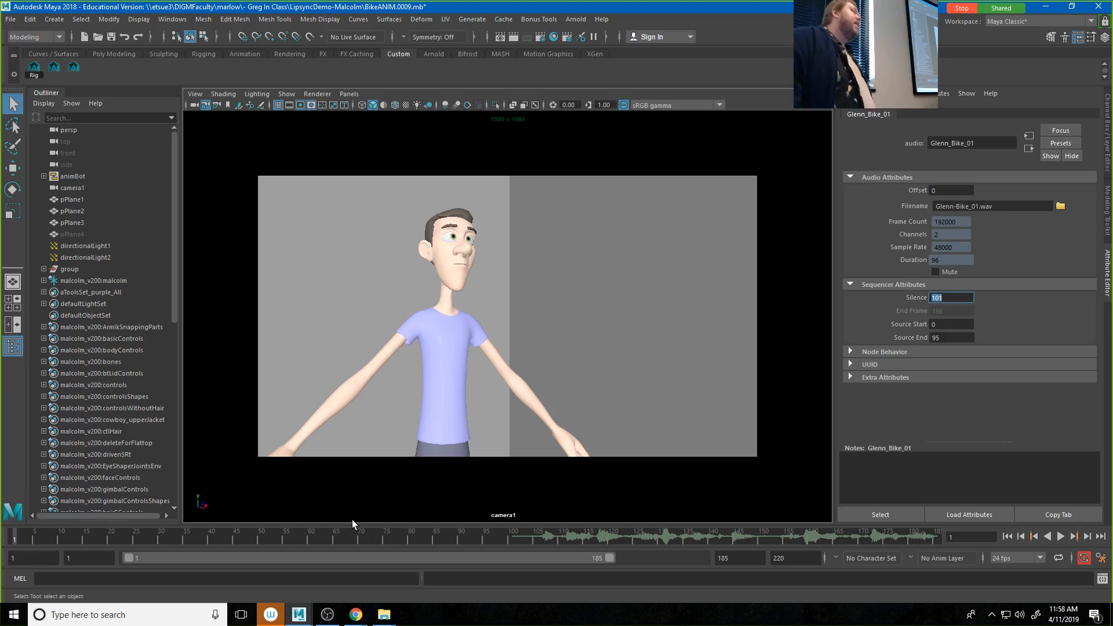
{"action": "key", "text": "alt+v"}
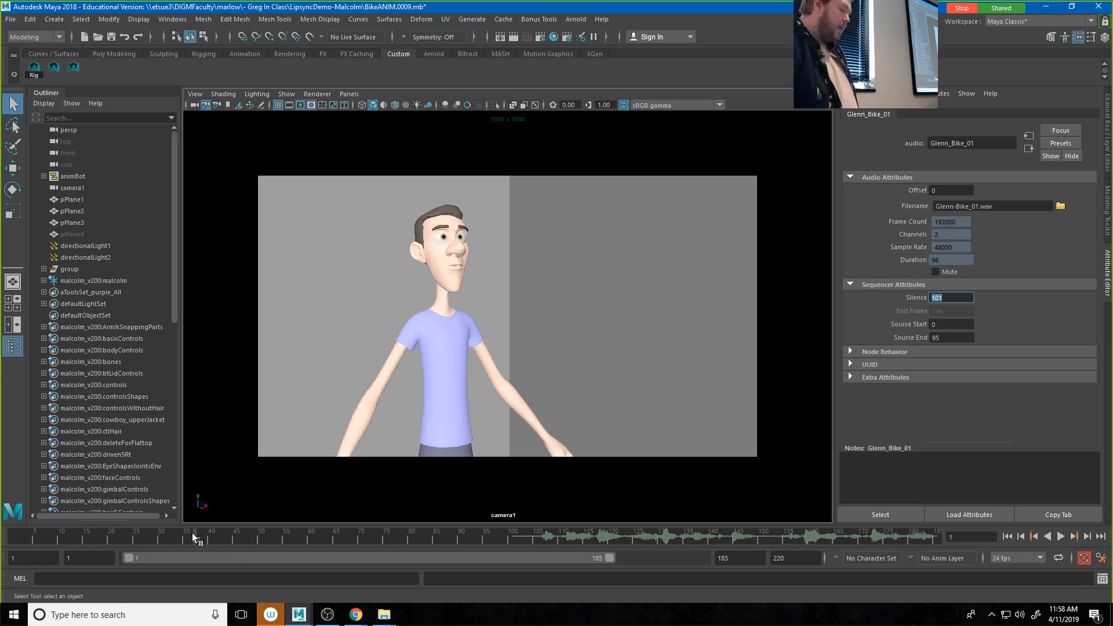
{"action": "left_click", "coordinate": [184, 538]}
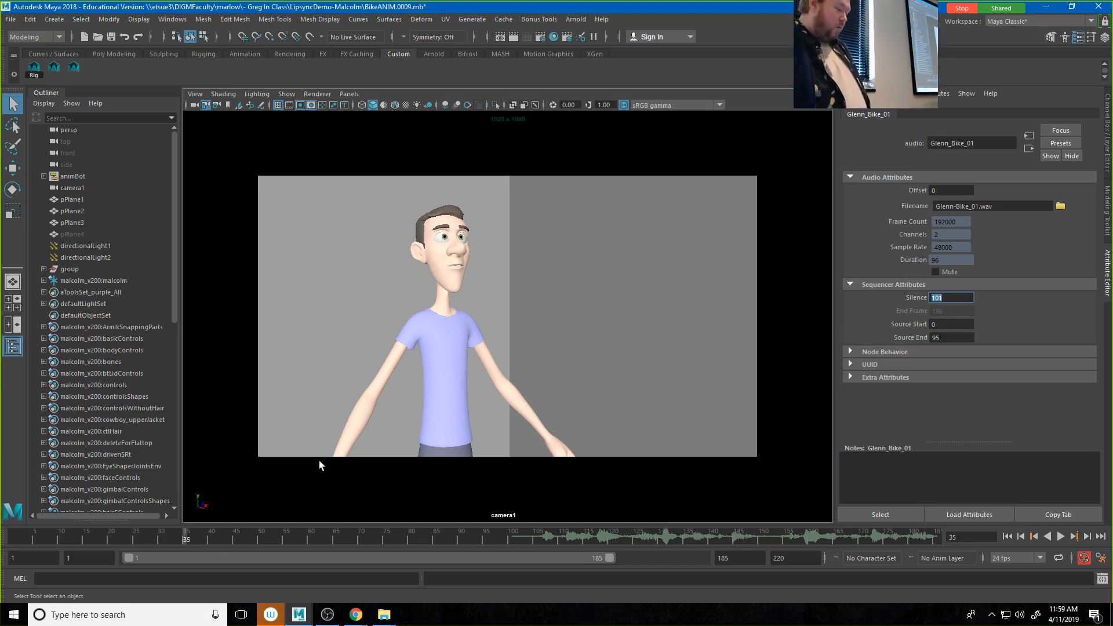
Step: Set the start of the playback range to frame 100
{"action": "left_click", "coordinate": [87, 558]}
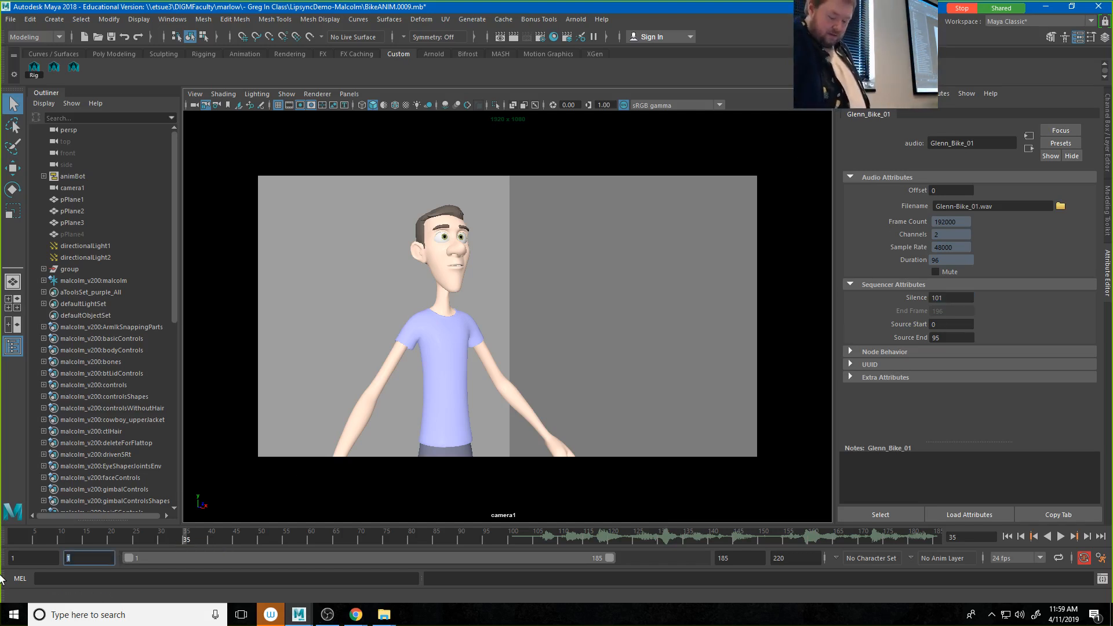
{"action": "type", "text": "100"}
{"action": "key", "text": "Return"}
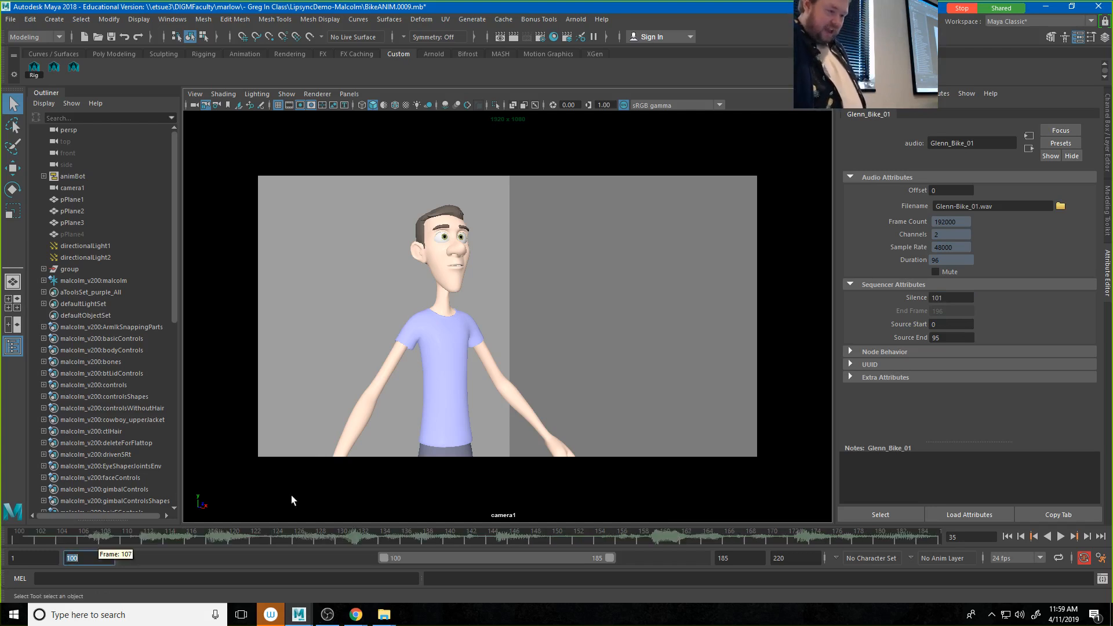
Step: Set the Silence of the Glenn_Bike_01 audio to 100 in its sequencer attributes
{"action": "left_click", "coordinate": [951, 297]}
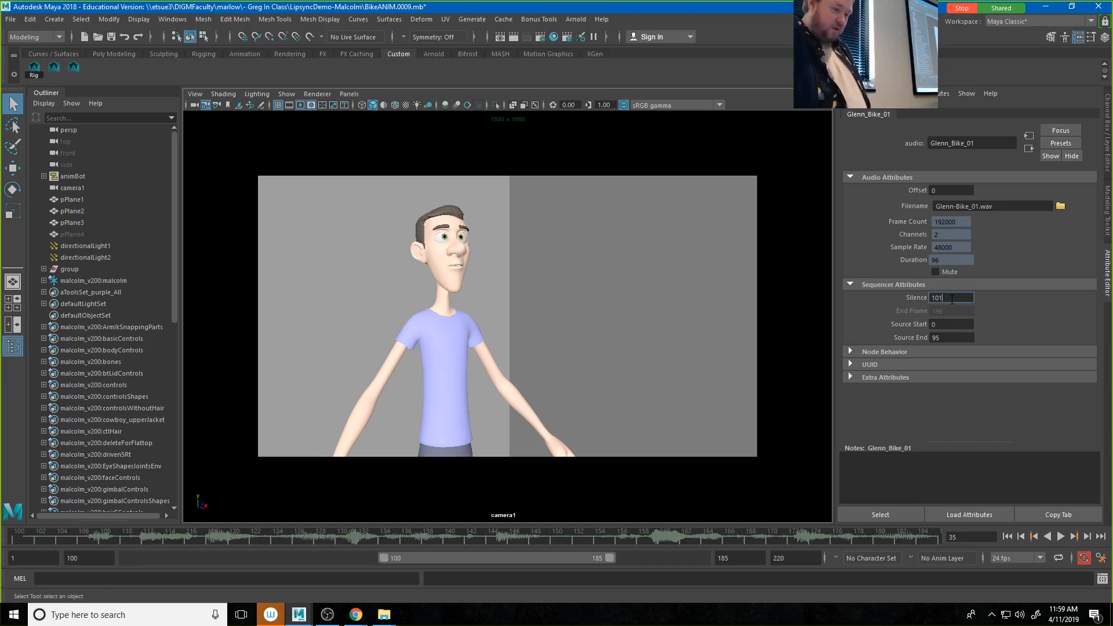
{"action": "key", "text": "BackSpace"}
{"action": "type", "text": "0"}
{"action": "key", "text": "Return"}
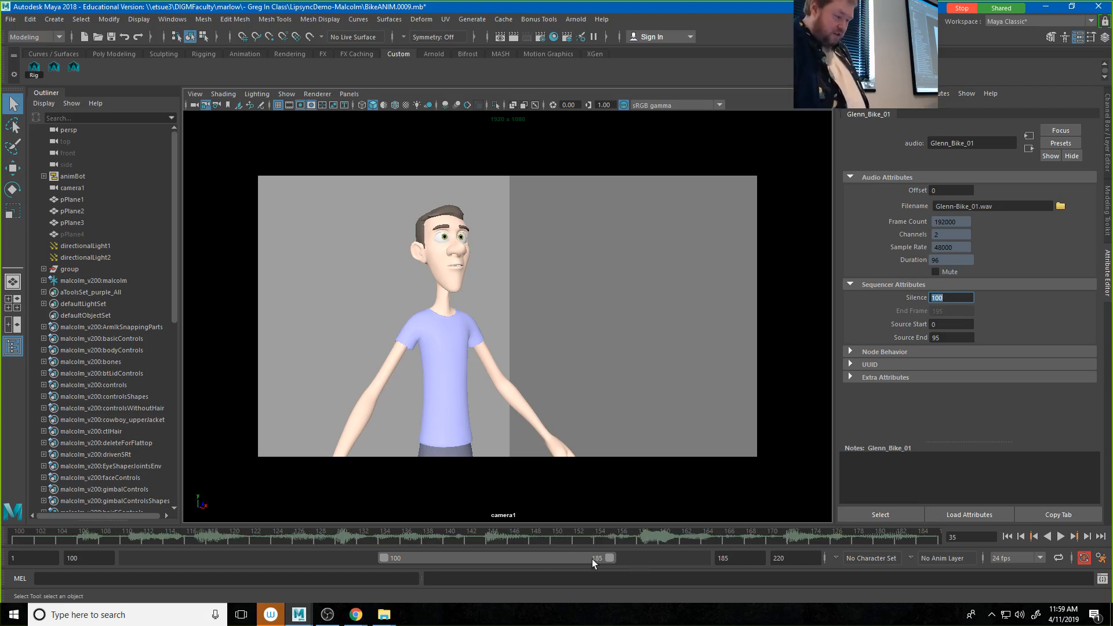
Step: Extend the end of the playback range to frame 200 and play the animation with its audio twice, stopping each time
{"action": "left_click_drag", "start_coordinate": [614, 557], "coordinate": [685, 561]}
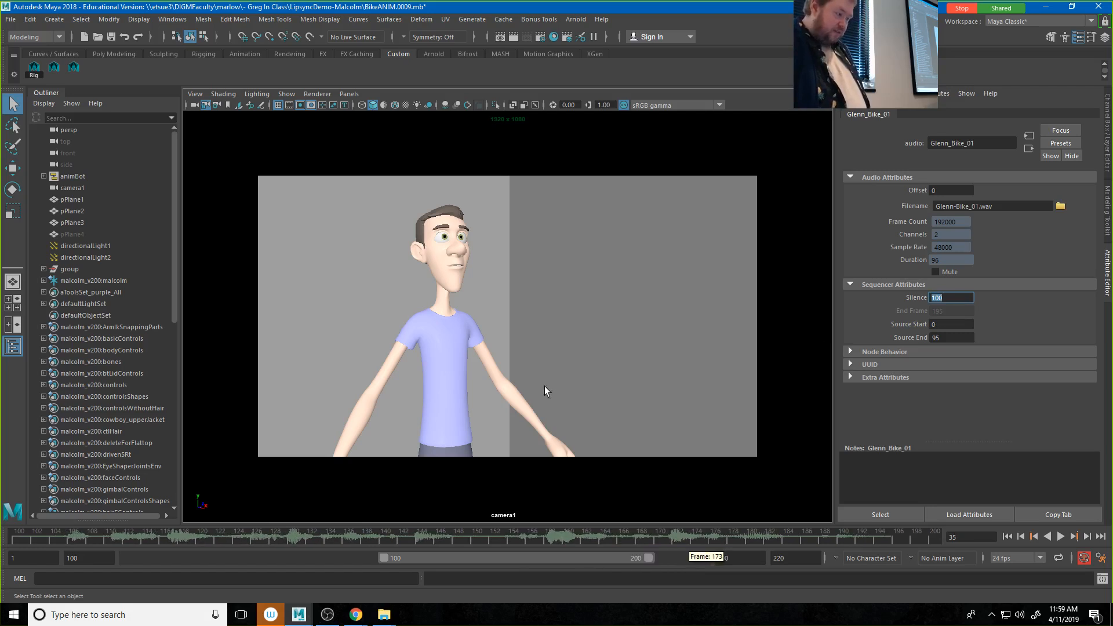
{"action": "left_click", "coordinate": [1060, 537]}
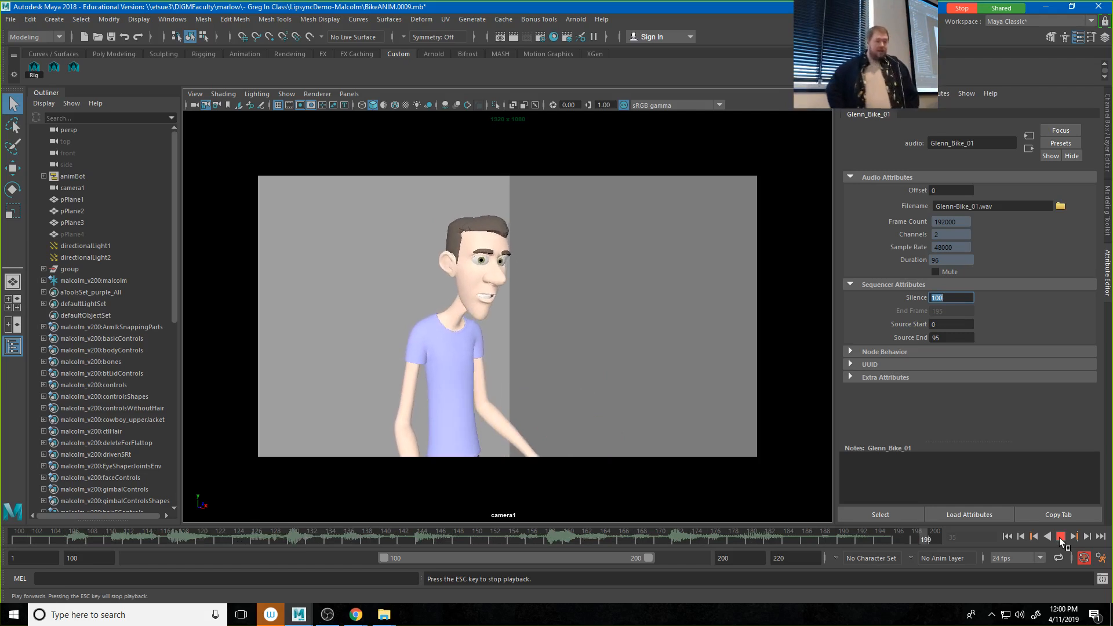
{"action": "left_click", "coordinate": [1061, 536]}
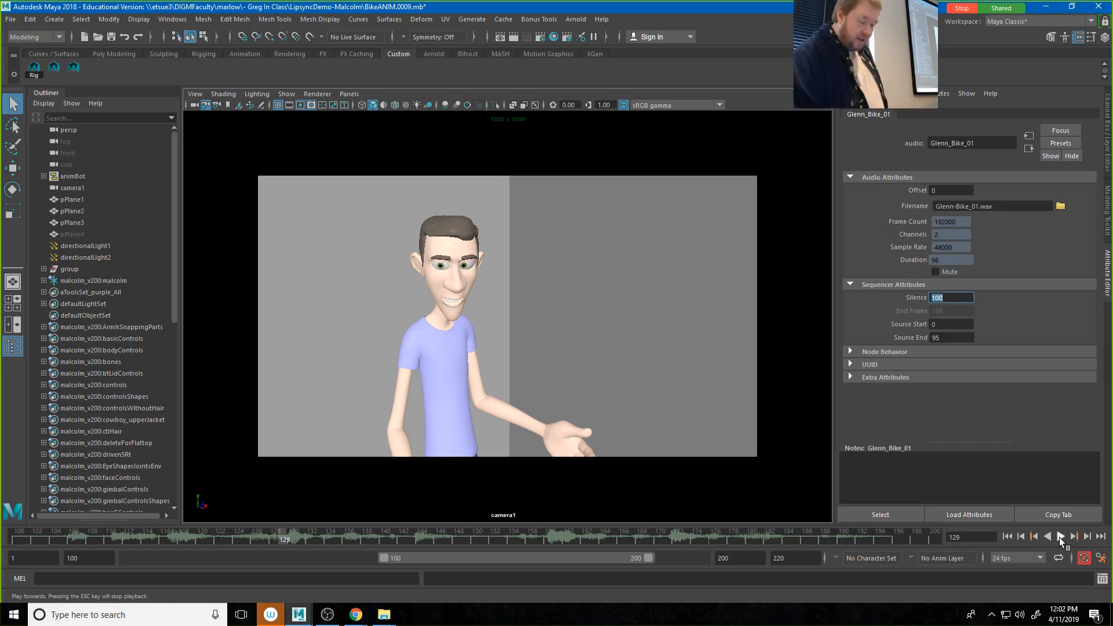
{"action": "left_click", "coordinate": [1061, 537]}
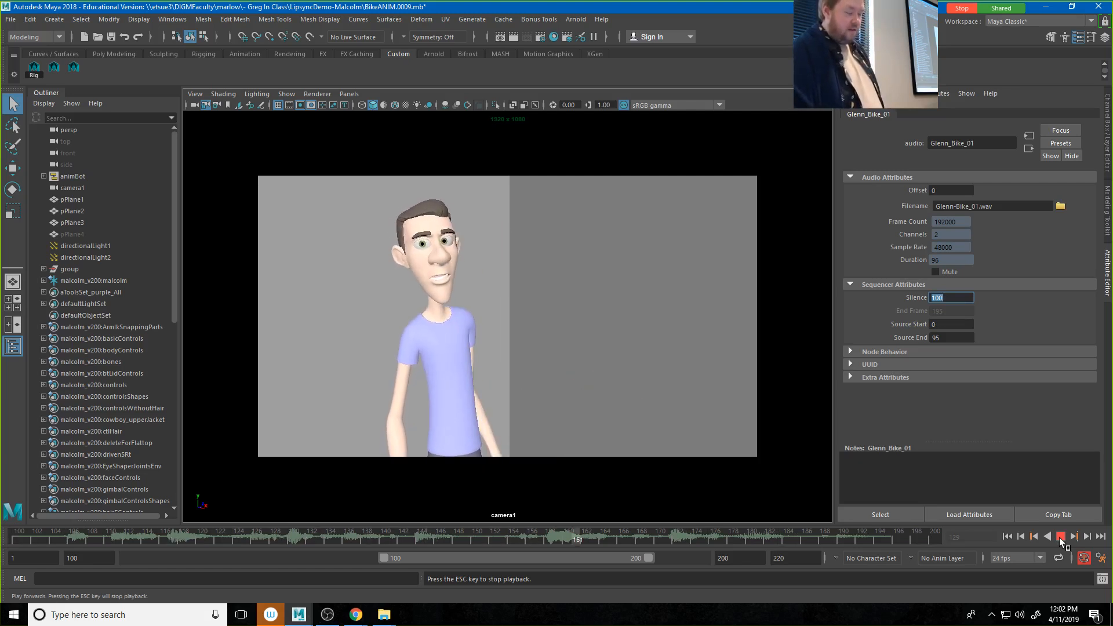
{"action": "left_click", "coordinate": [1061, 538]}
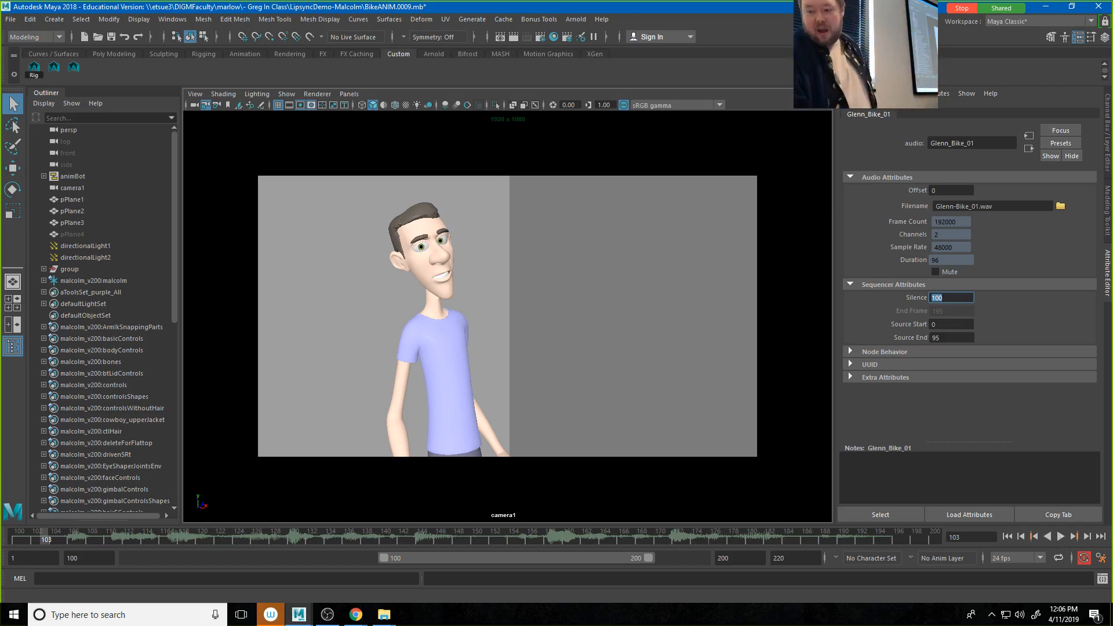
Step: Switch to File Explorer's Lip Sync Lecture folder and view the phoneme mouth-shape charts in Photos, starting with 8bb2f58a7840589abf528ae329d3040a.jpg
{"action": "key", "text": "super+e"}
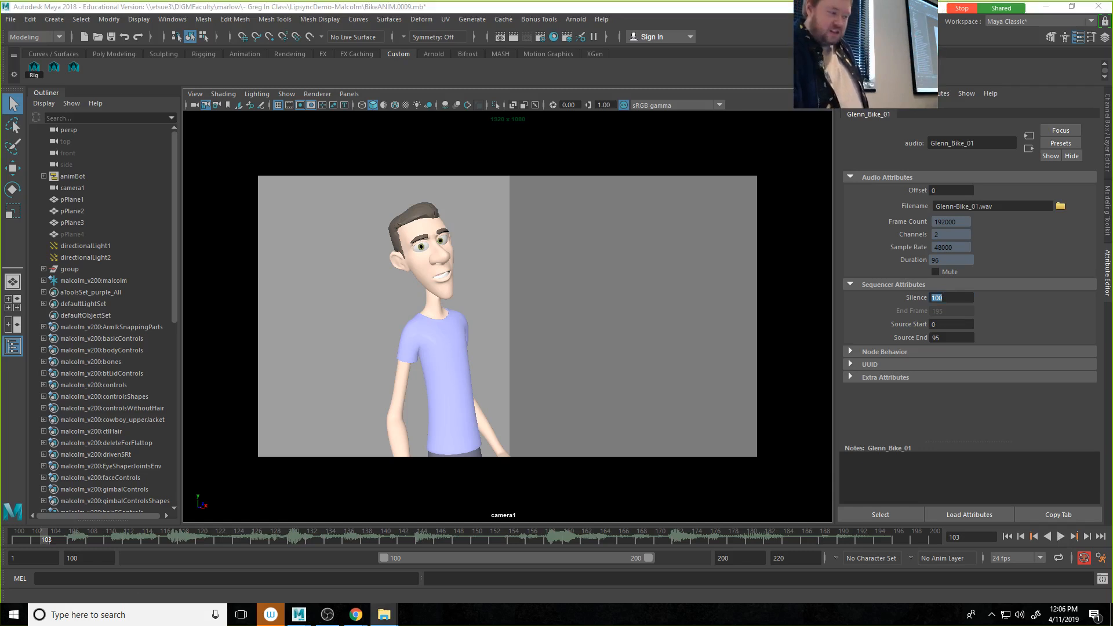
{"action": "left_click_drag", "start_coordinate": [1112, 357], "coordinate": [604, 112]}
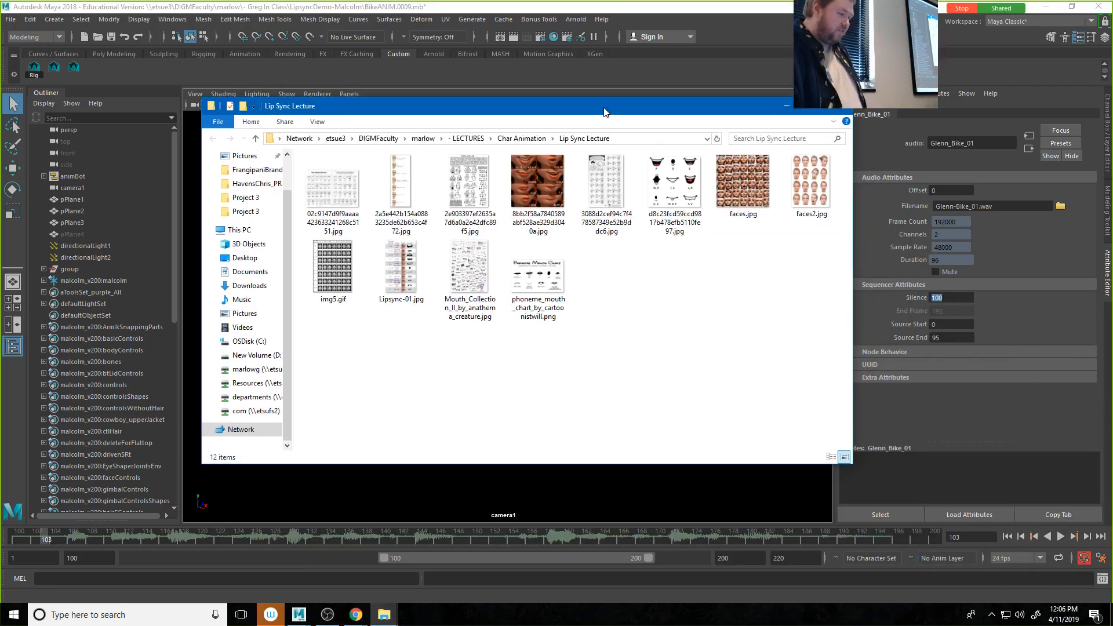
{"action": "double_click", "coordinate": [542, 181]}
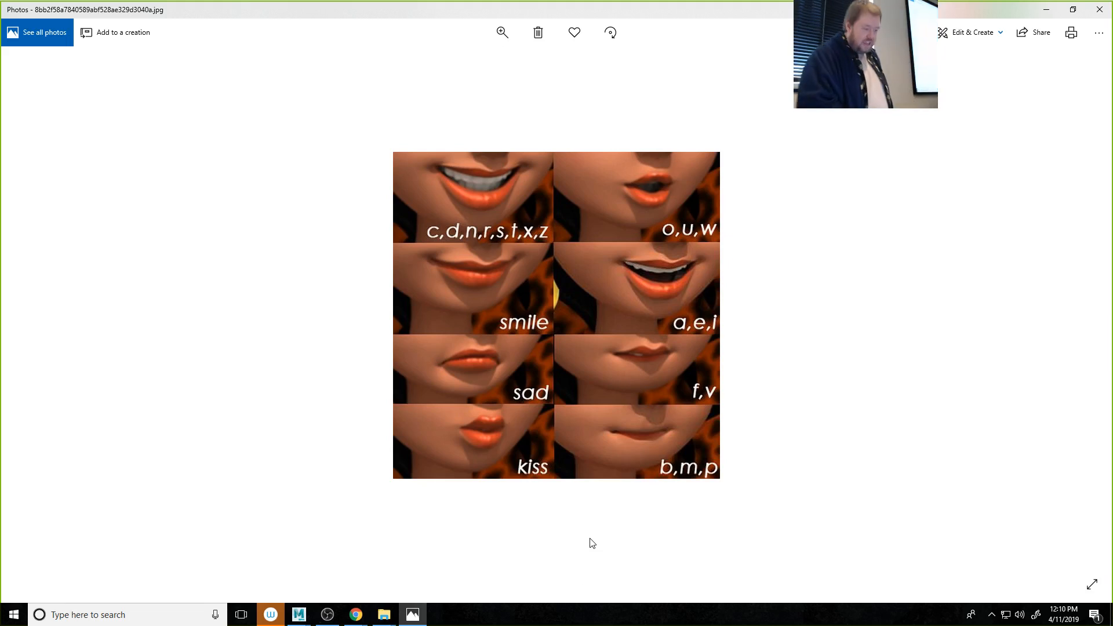
{"action": "key", "text": "Right"}
{"action": "key", "text": "Left"}
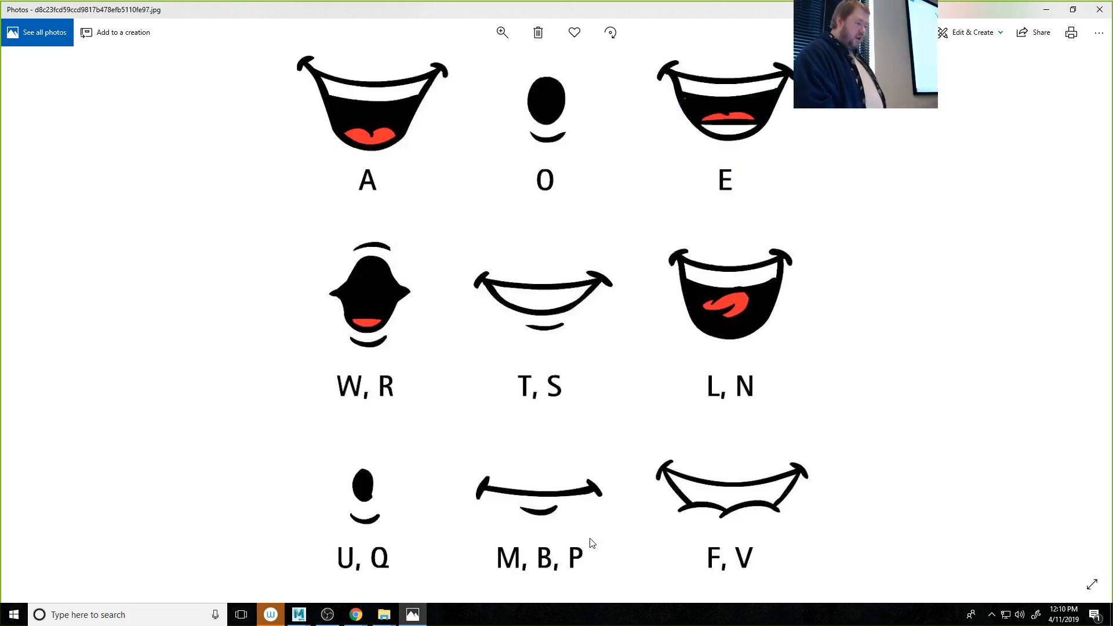
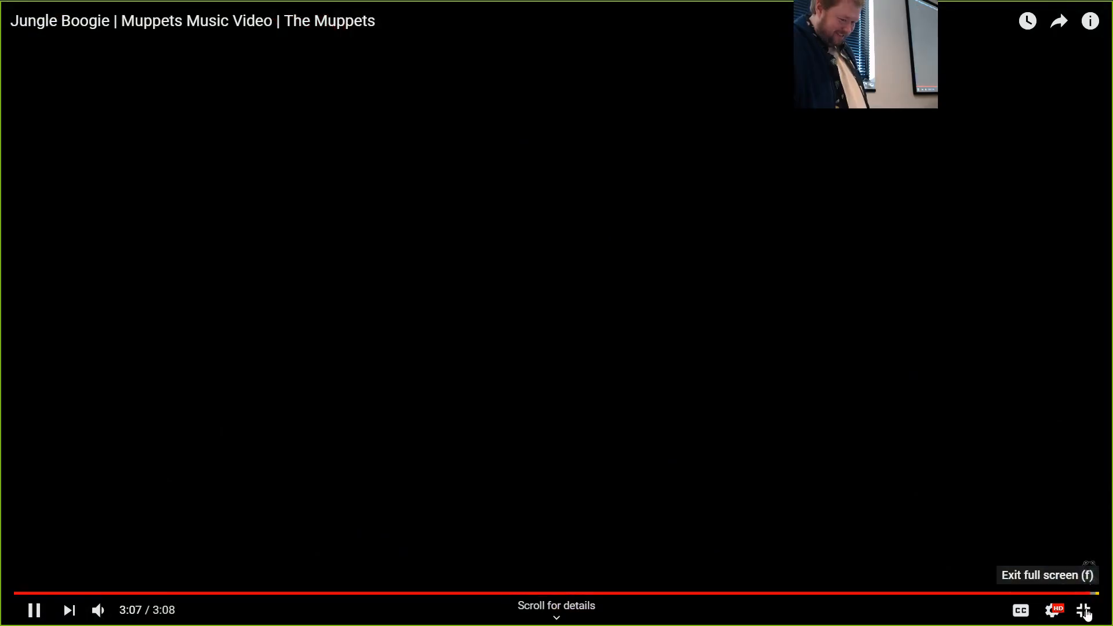
Step: Leave full screen on the Jungle Boogie Muppets music video and pause its playback
{"action": "left_click", "coordinate": [1084, 611]}
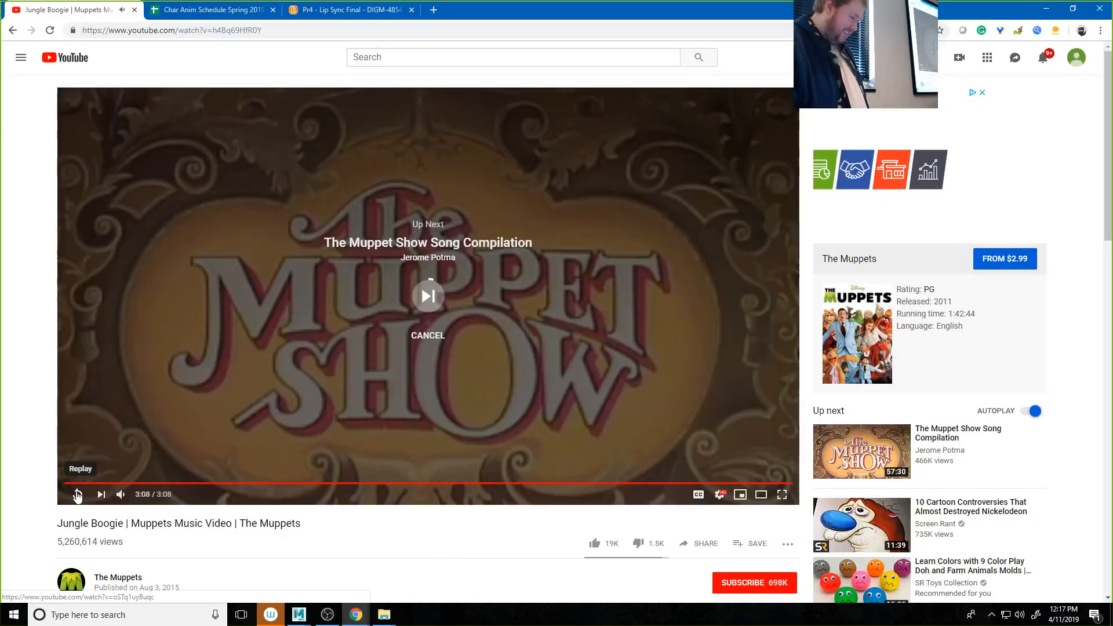
{"action": "left_click", "coordinate": [77, 494]}
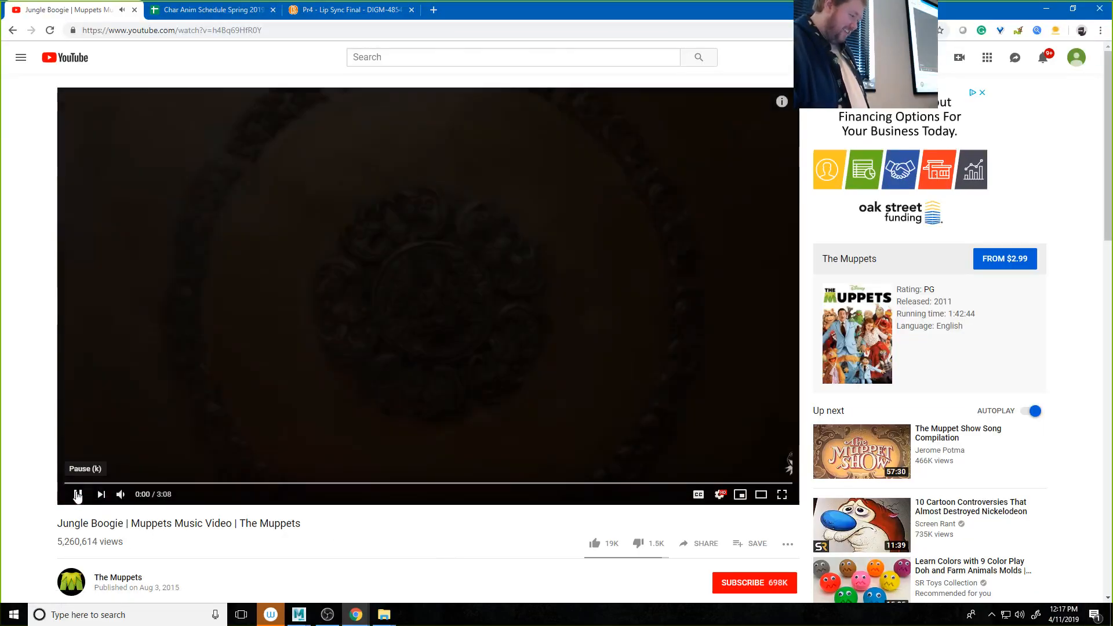
{"action": "left_click", "coordinate": [77, 495]}
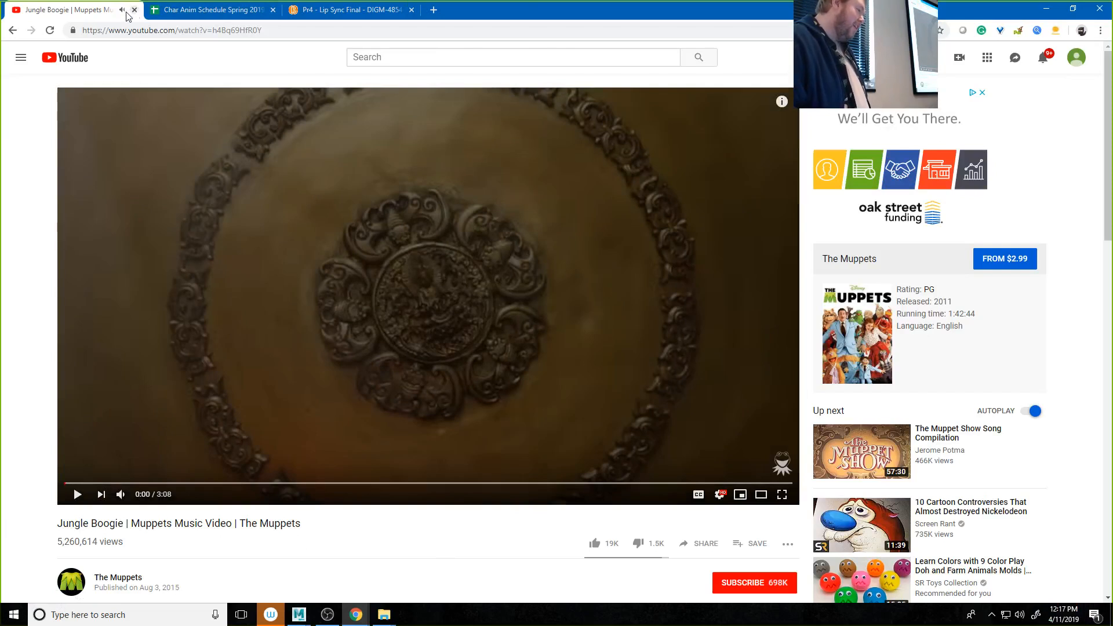
Step: View the Char Anim Schedule spreadsheet and the Pr4 - Lip Sync Final page in the browser, and switch back to Maya
{"action": "left_click", "coordinate": [206, 9]}
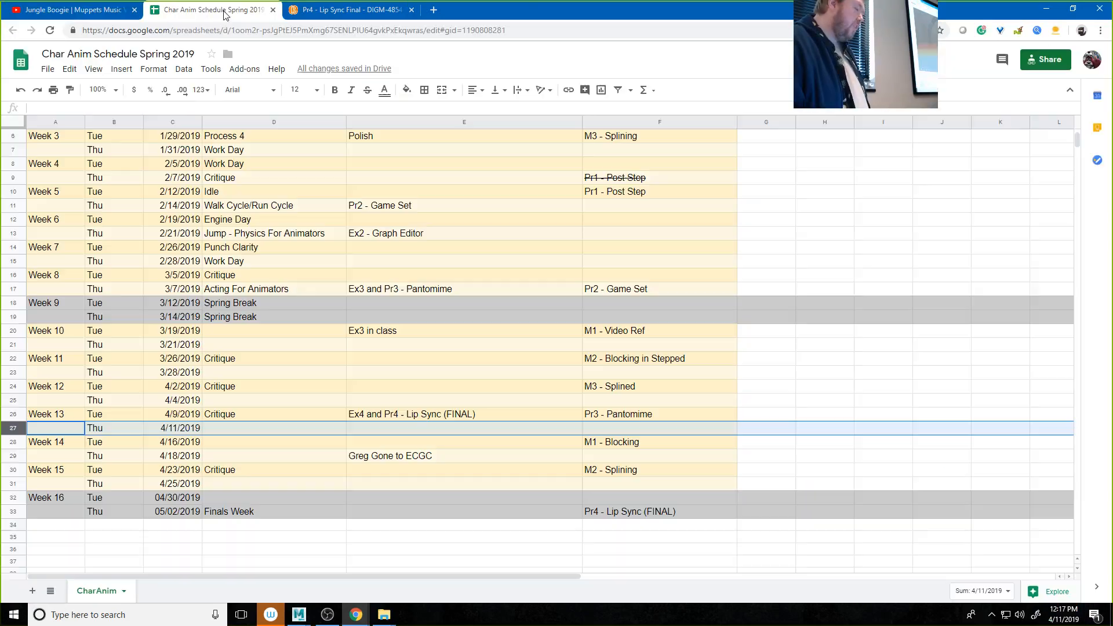
{"action": "left_click", "coordinate": [356, 11]}
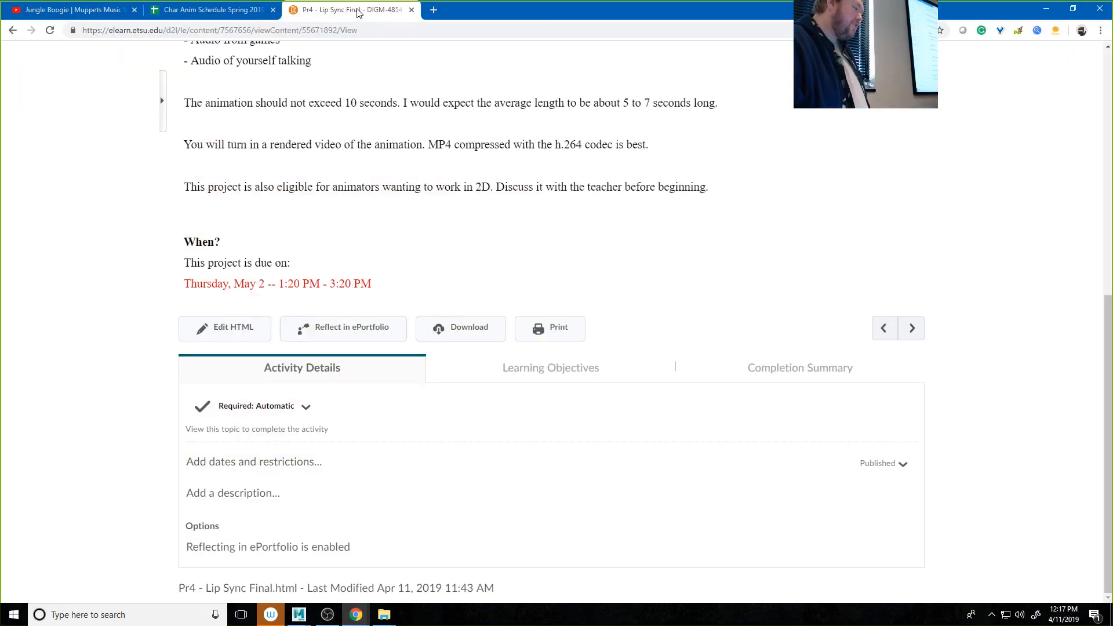
{"action": "left_click", "coordinate": [434, 10]}
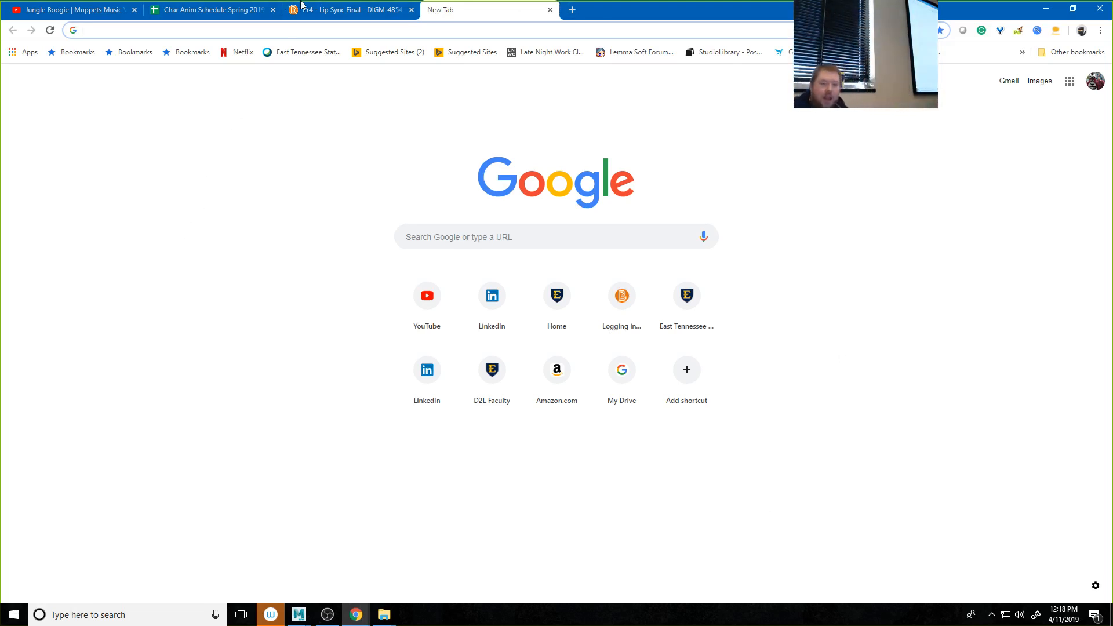
{"action": "left_click", "coordinate": [1046, 9]}
{"action": "left_click", "coordinate": [904, 8]}
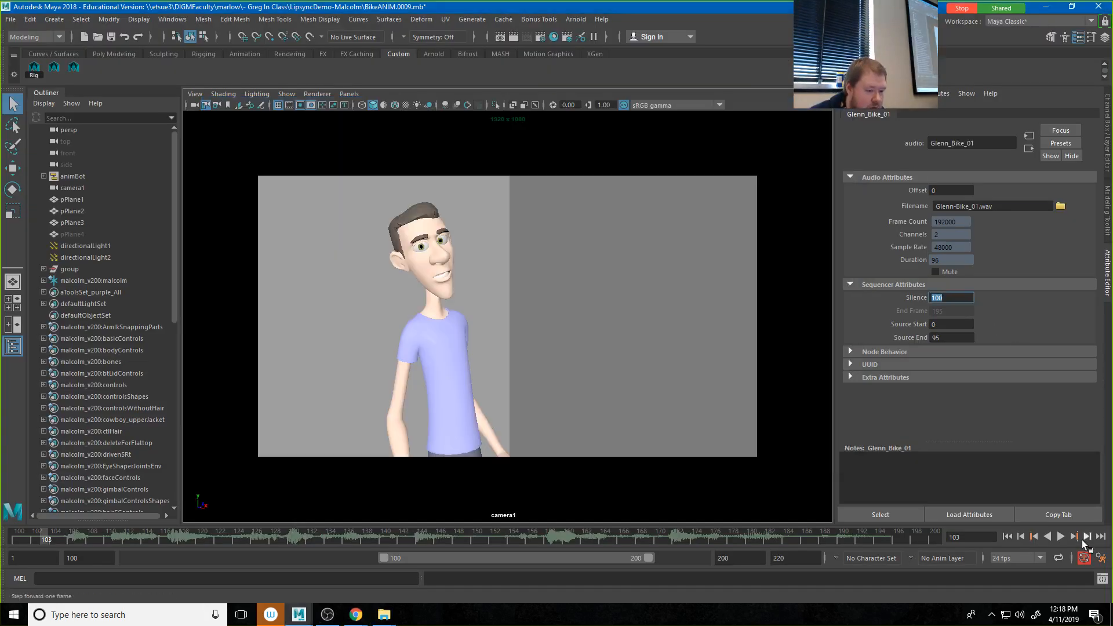
Step: Play the animation with its audio, stop it, and return the current time to frame 100
{"action": "left_click", "coordinate": [1061, 537]}
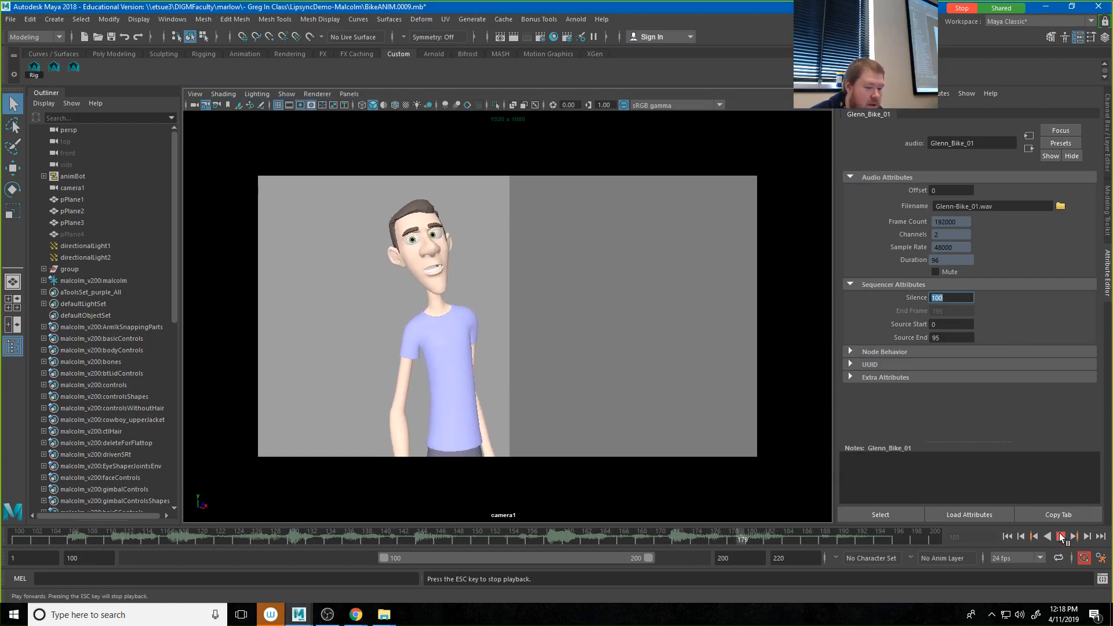
{"action": "left_click", "coordinate": [1061, 537]}
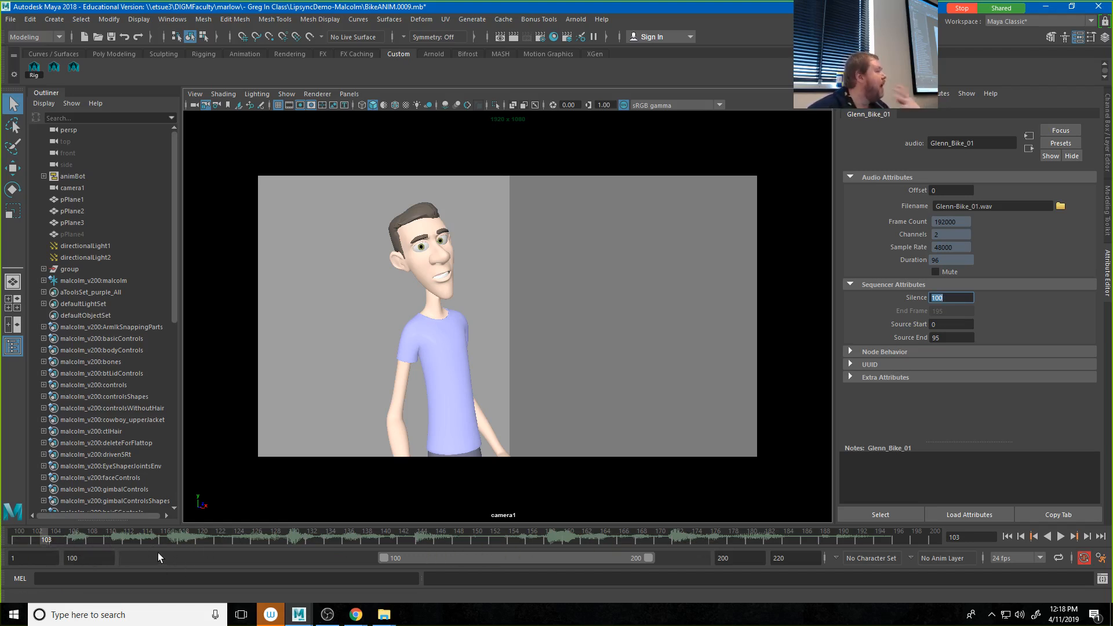
{"action": "left_click_drag", "start_coordinate": [46, 544], "coordinate": [6, 543]}
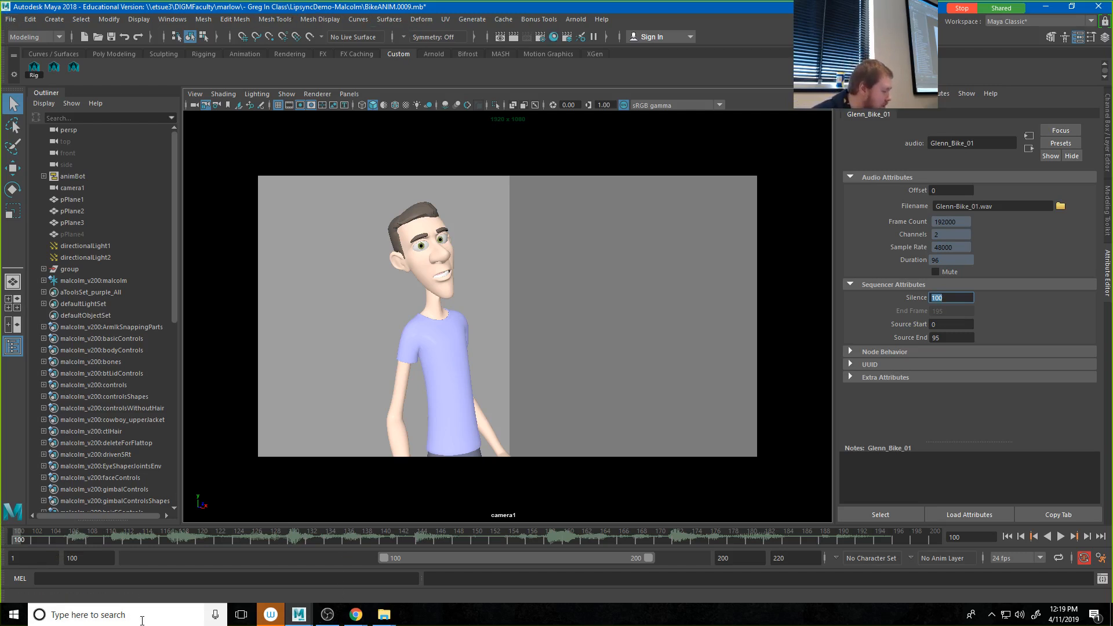
Step: Save the scene under a new name as the Maya Binary file BikeANIM-ninteen.0009.mb in the LipsyncDemo-Malcolm folder
{"action": "left_click", "coordinate": [10, 19]}
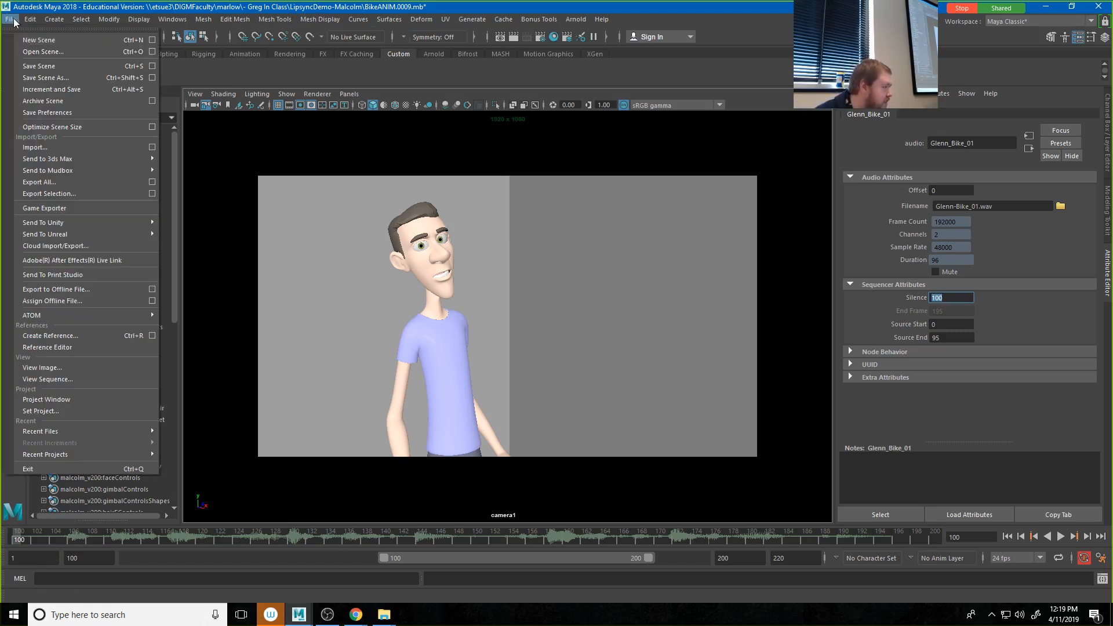
{"action": "left_click", "coordinate": [41, 73]}
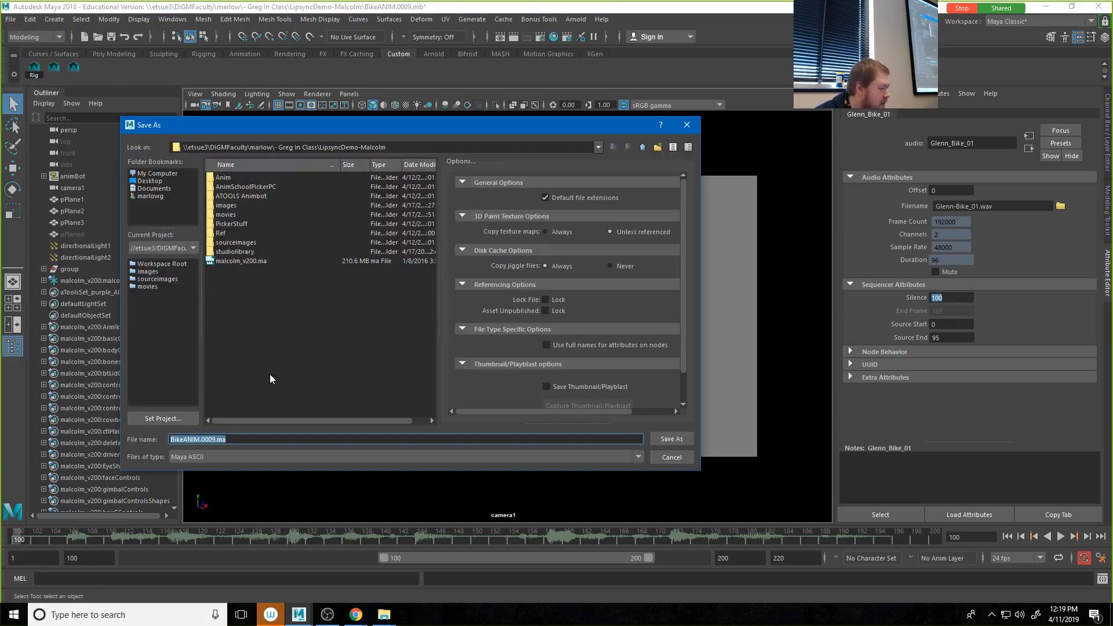
{"action": "left_click", "coordinate": [248, 458]}
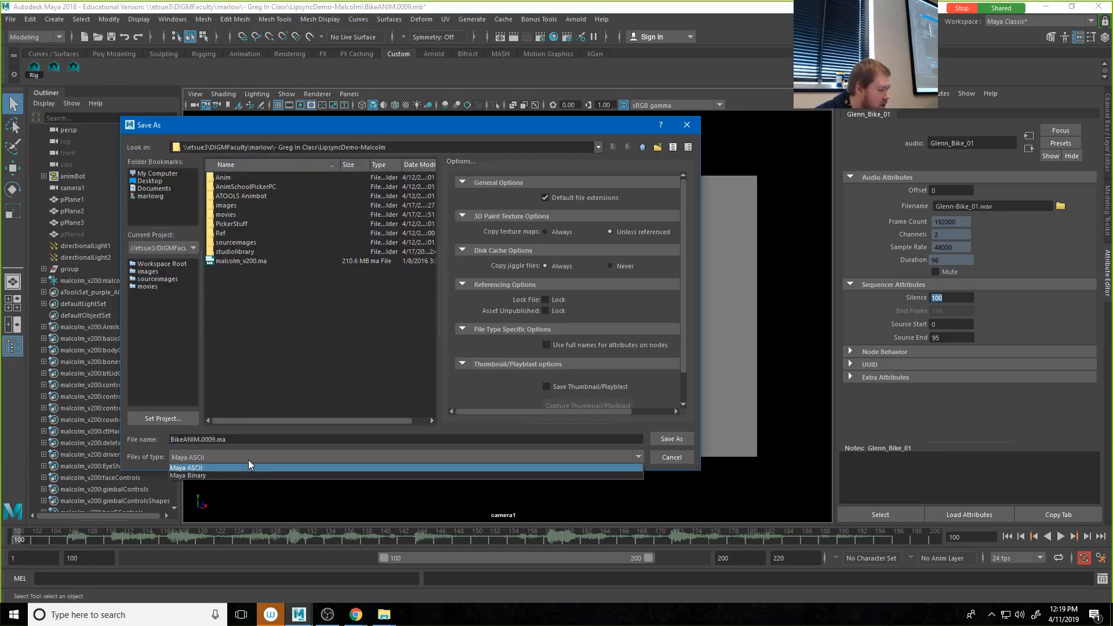
{"action": "left_click", "coordinate": [217, 475]}
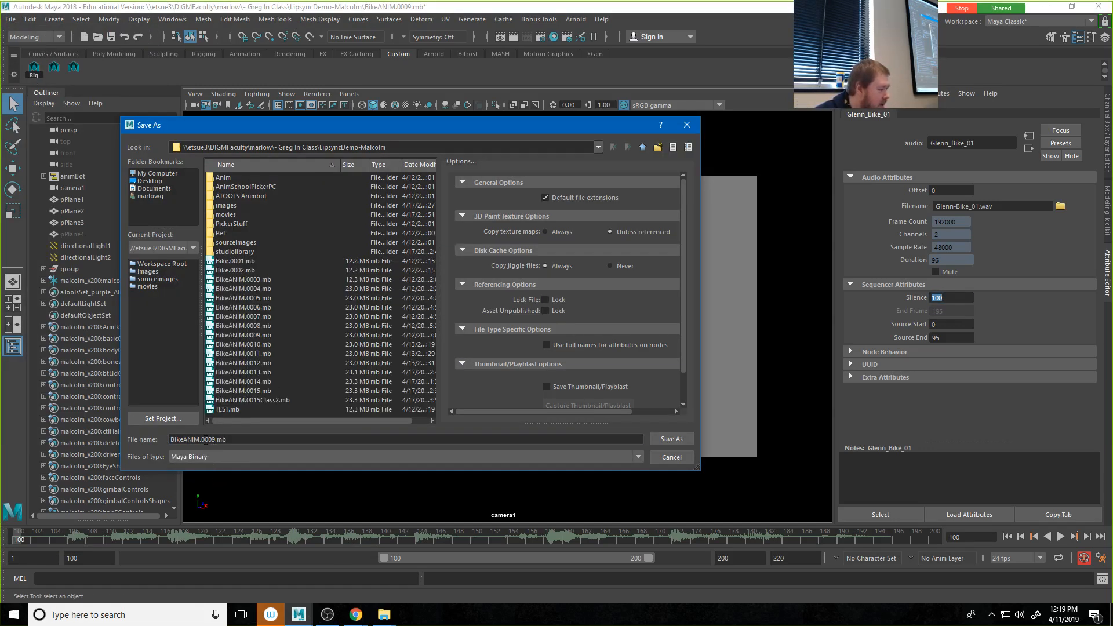
{"action": "left_click", "coordinate": [199, 439]}
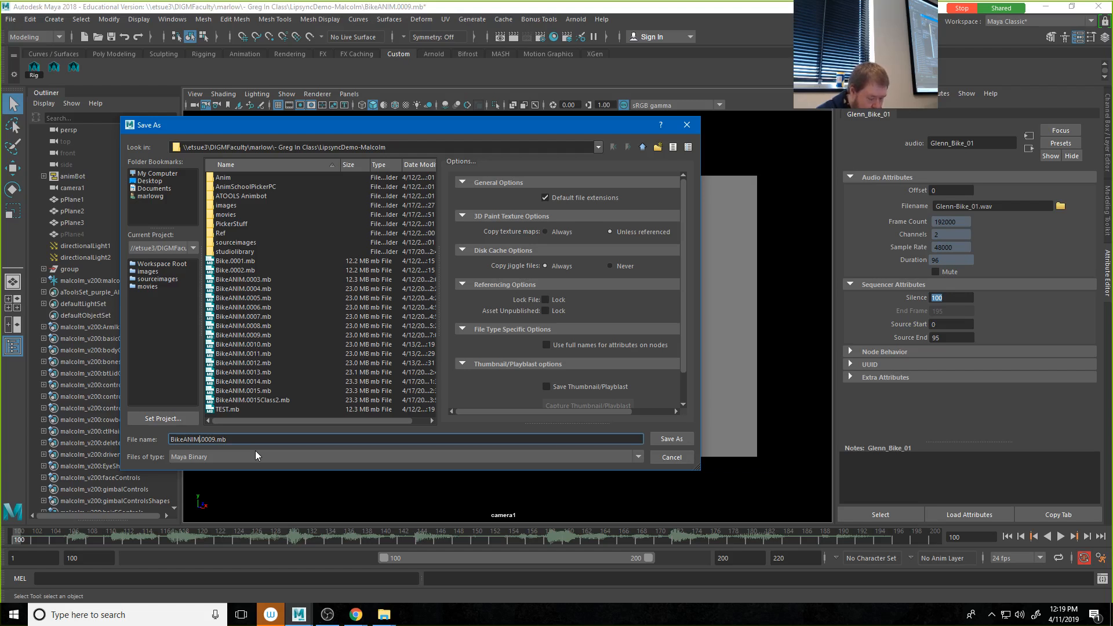
{"action": "type", "text": "ninteen"}
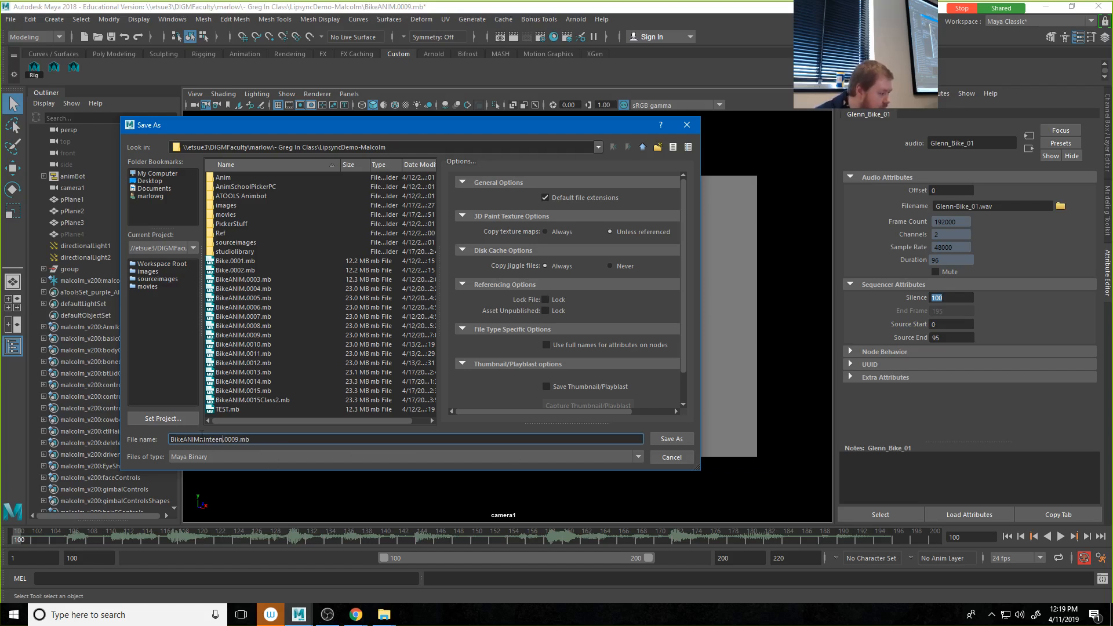
{"action": "left_click", "coordinate": [201, 439]}
{"action": "type", "text": "-"}
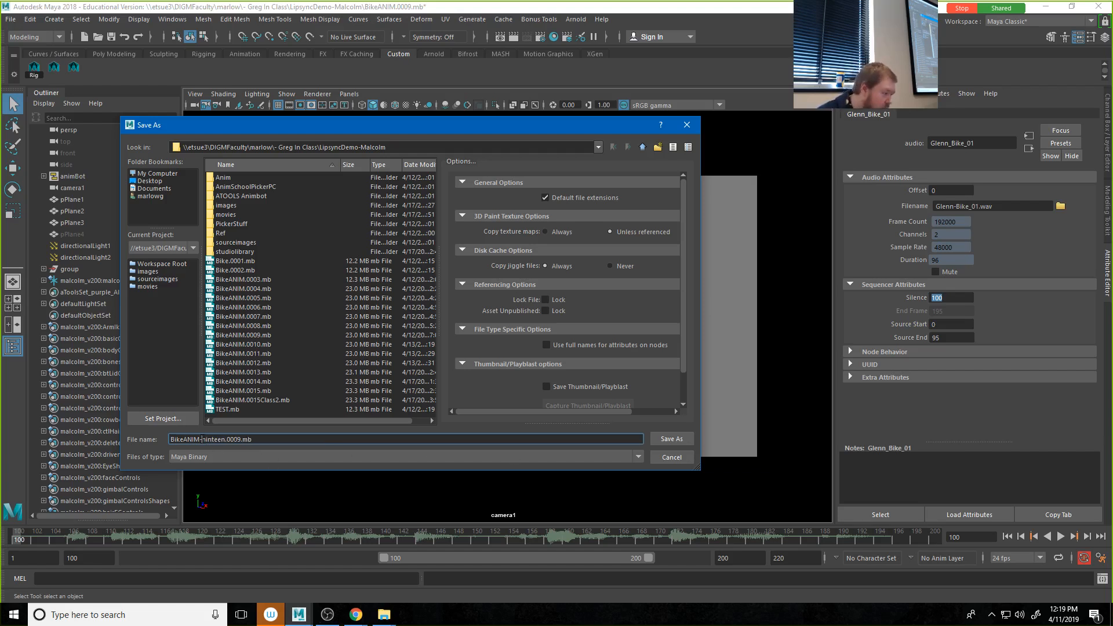
{"action": "left_click", "coordinate": [670, 439]}
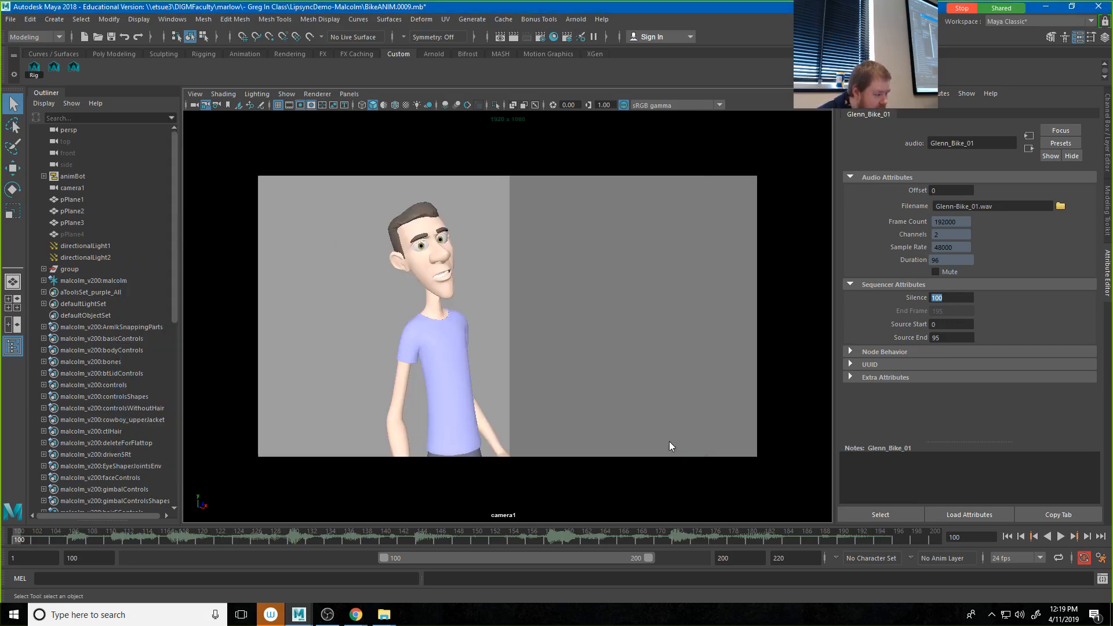
{"action": "left_click", "coordinate": [534, 318]}
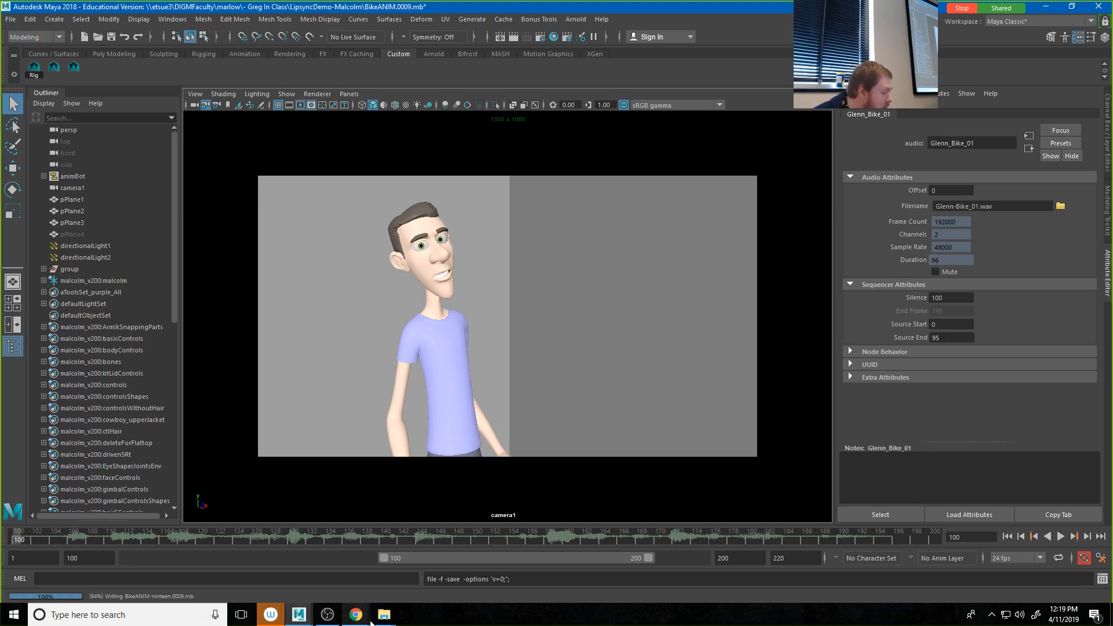
Step: Switch to File Explorer's LipsyncDemo-Malcolm folder and copy studiolibrary.zip
{"action": "mouse_move", "coordinate": [384, 615]}
{"action": "left_click", "coordinate": [348, 564]}
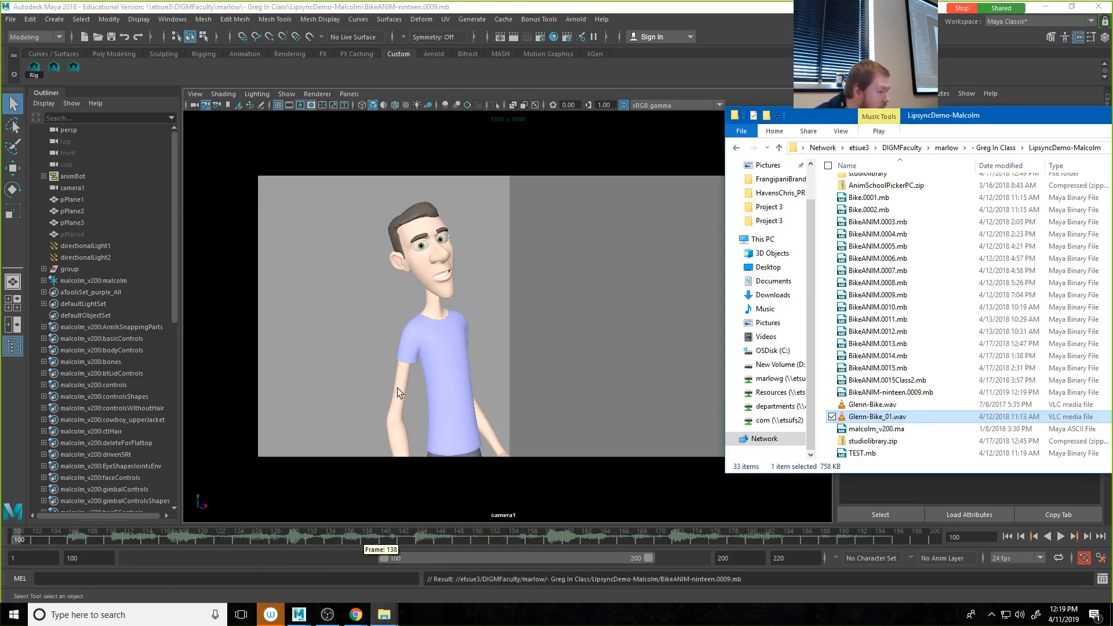
{"action": "left_click_drag", "start_coordinate": [809, 119], "coordinate": [289, 94]}
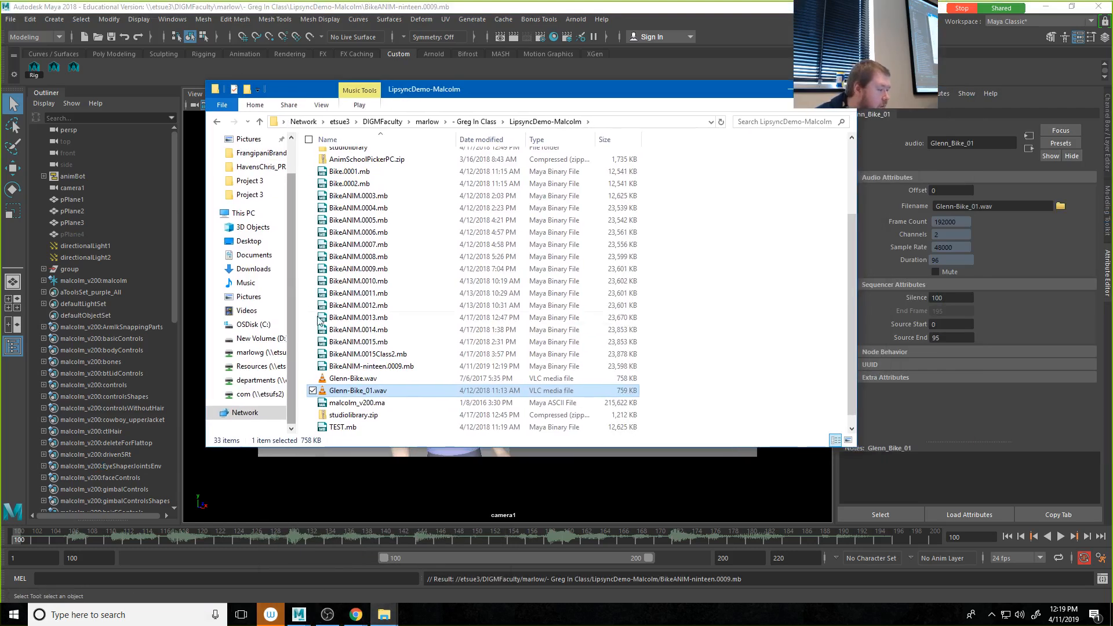
{"action": "left_click", "coordinate": [348, 415]}
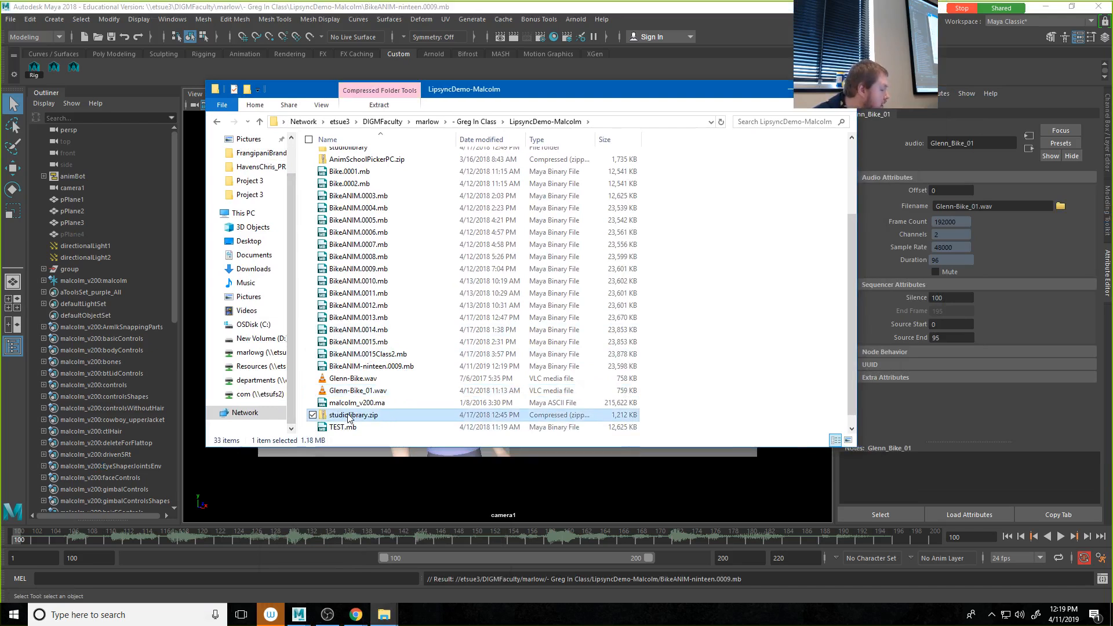
{"action": "right_click", "coordinate": [348, 417]}
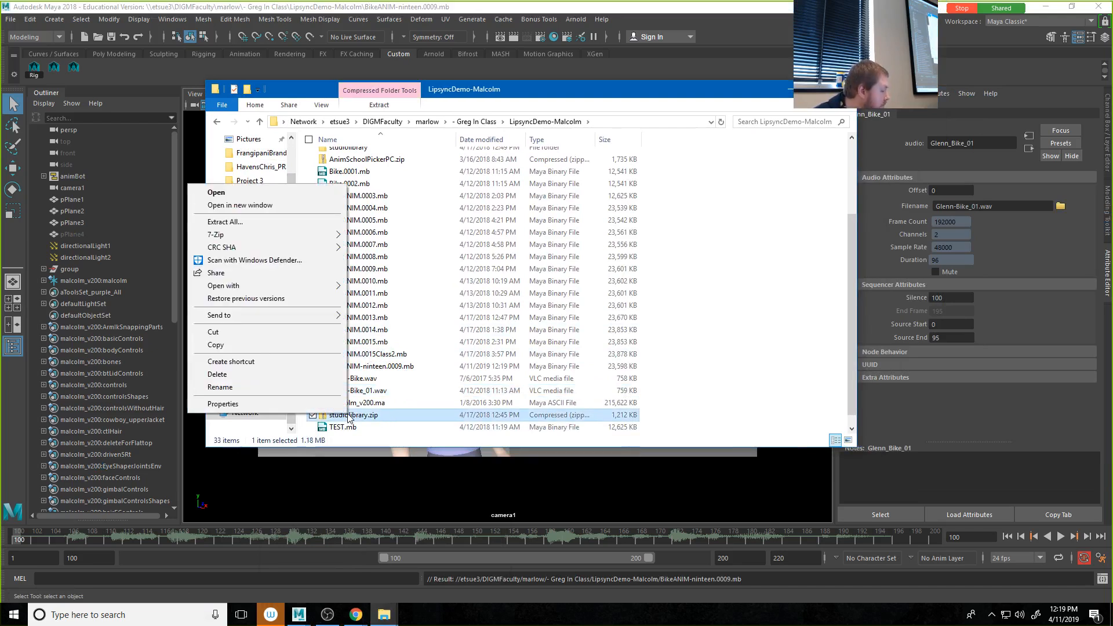
{"action": "left_click", "coordinate": [248, 346]}
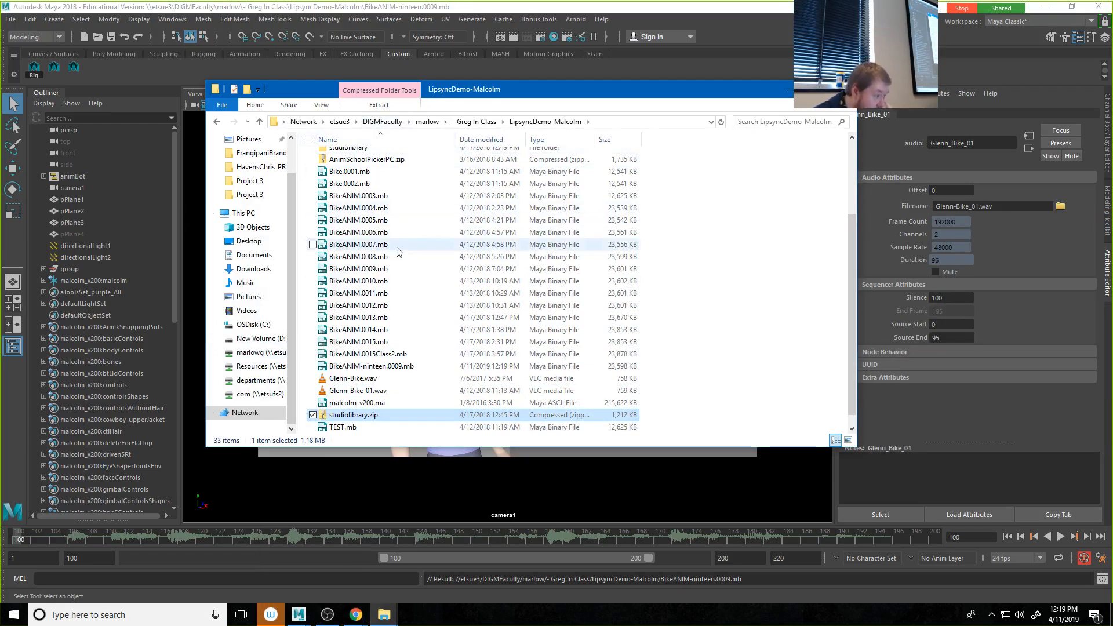
Step: Paste the zip file into the resources folder of - Char Anim, within the instructor's DIGMClasses folder on the etsue3 network share
{"action": "left_click", "coordinate": [340, 121]}
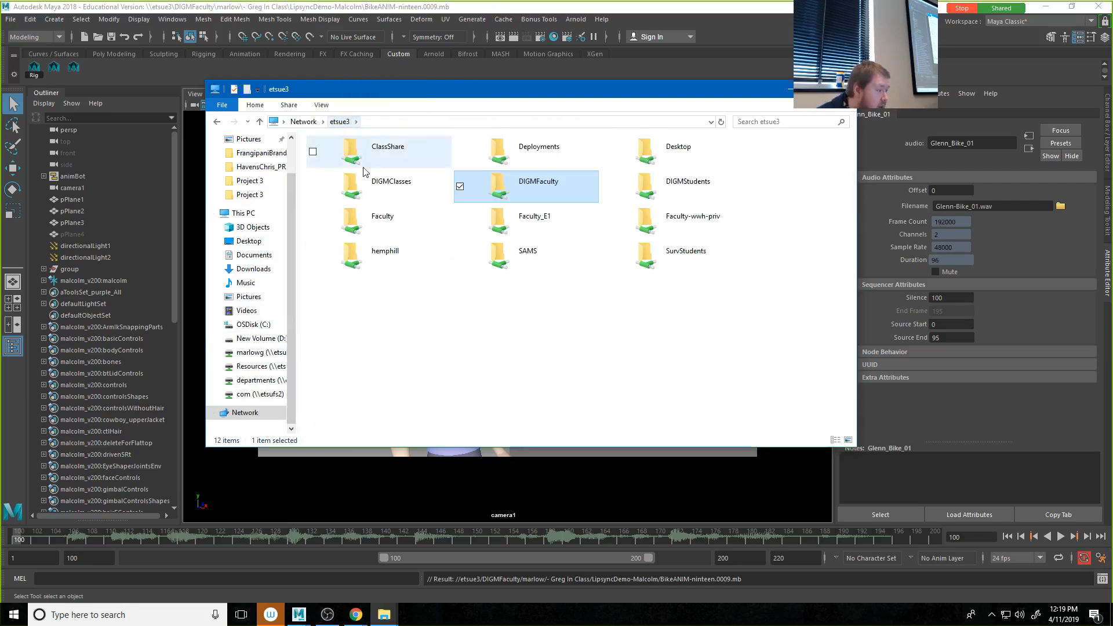
{"action": "double_click", "coordinate": [365, 183]}
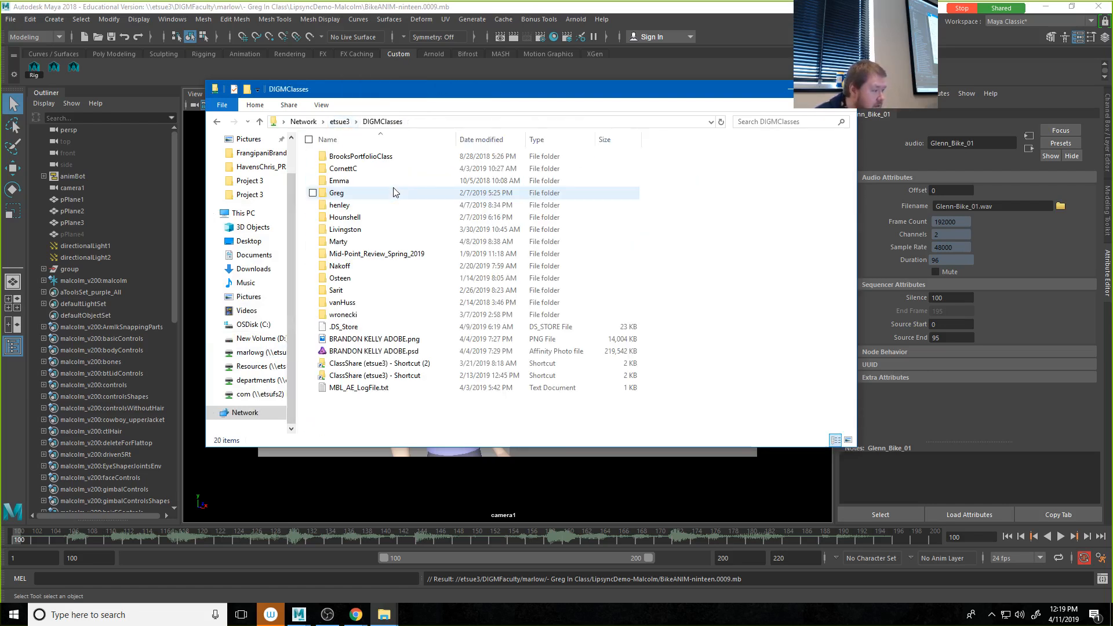
{"action": "double_click", "coordinate": [334, 194]}
{"action": "double_click", "coordinate": [346, 159]}
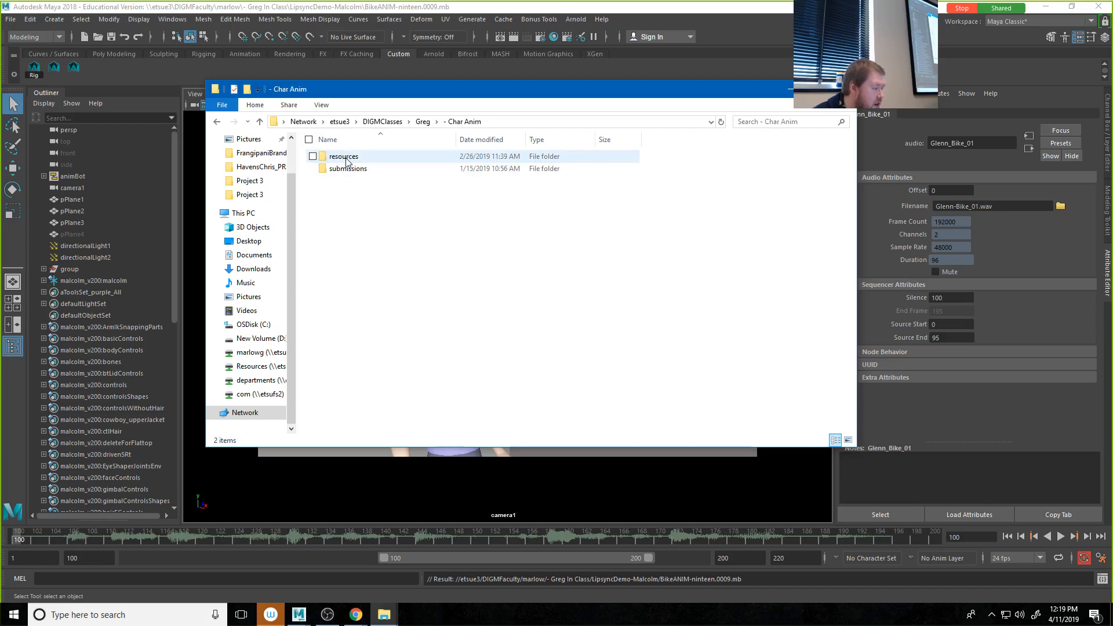
{"action": "double_click", "coordinate": [346, 157]}
{"action": "right_click", "coordinate": [373, 332]}
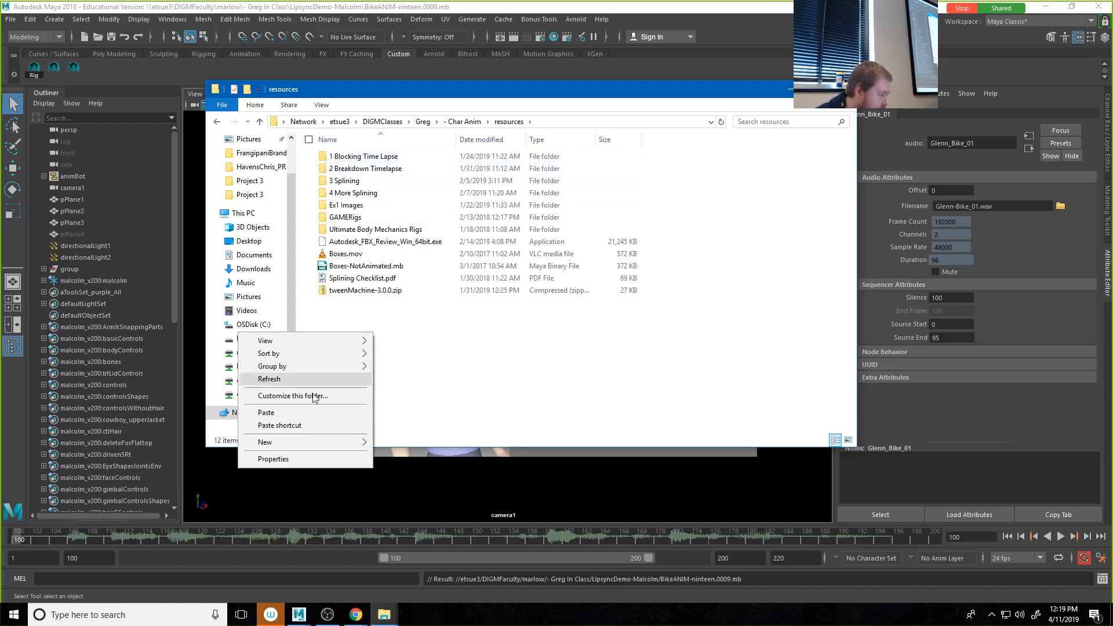
{"action": "left_click", "coordinate": [297, 413]}
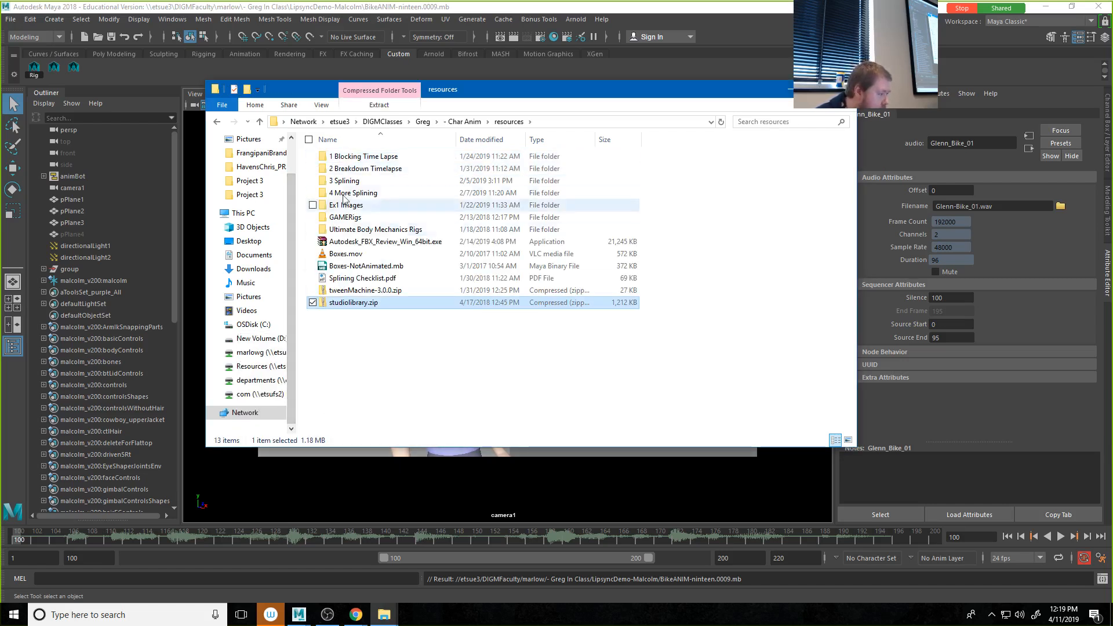
Step: Return to the LipsyncDemo-Malcolm folder in the instructor's in-class directory under DIGMFaculty
{"action": "left_click", "coordinate": [217, 122]}
{"action": "left_click", "coordinate": [217, 122]}
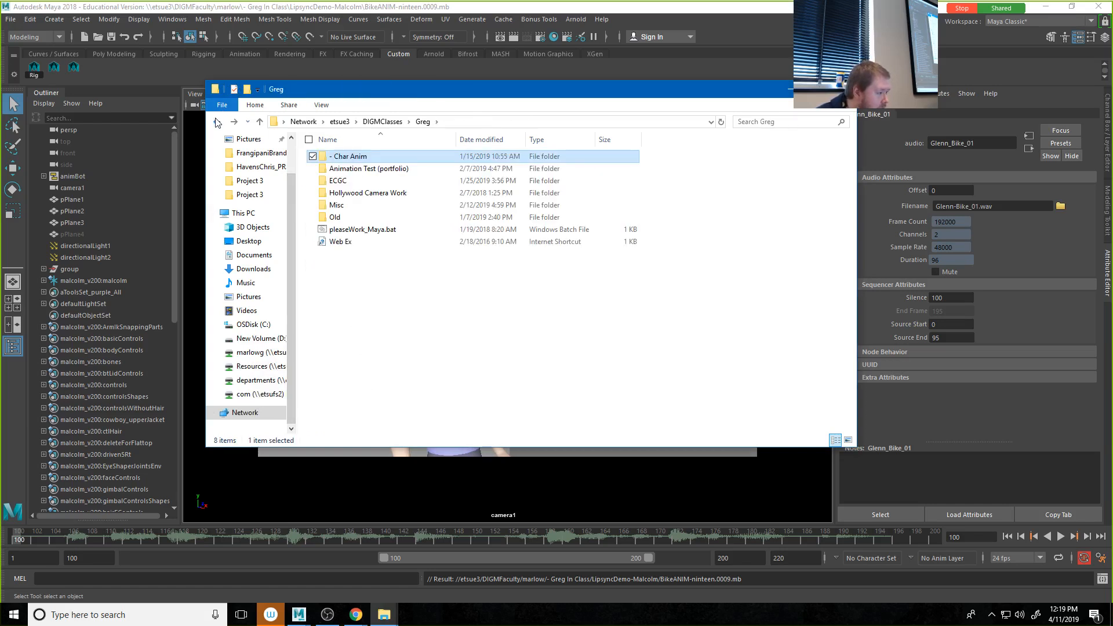
{"action": "left_click", "coordinate": [218, 122]}
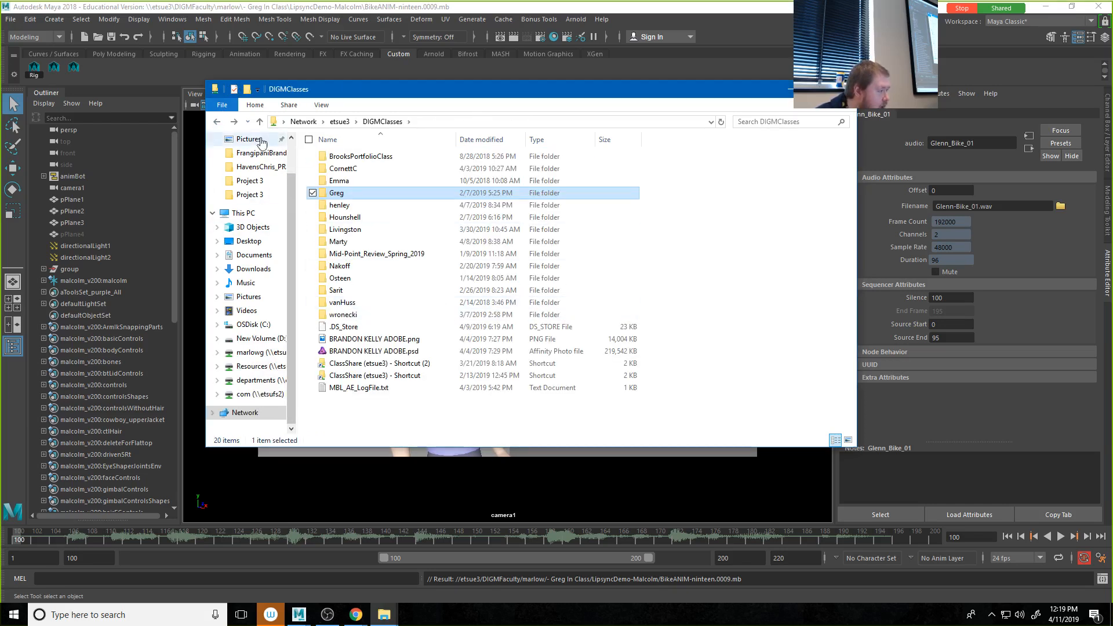
{"action": "left_click", "coordinate": [218, 121]}
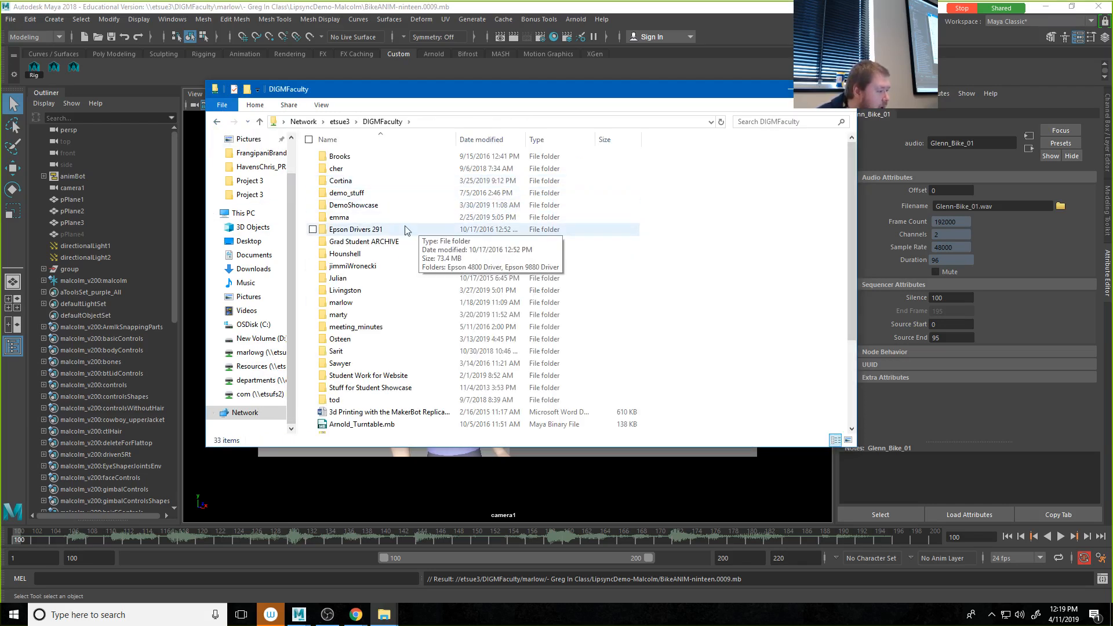
{"action": "double_click", "coordinate": [350, 305]}
{"action": "double_click", "coordinate": [351, 157]}
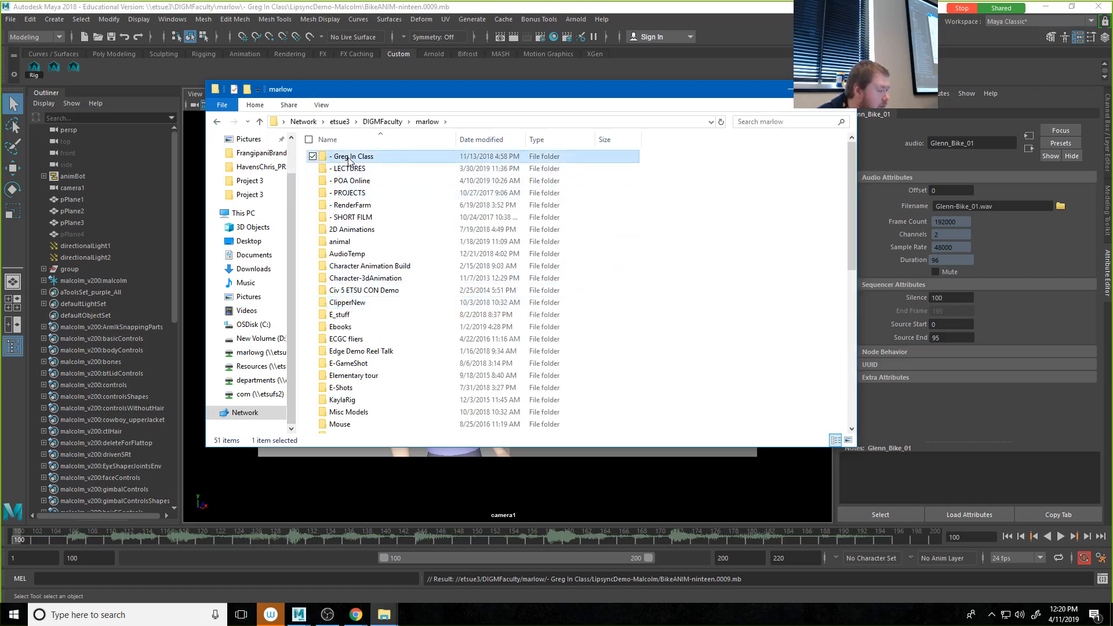
{"action": "scroll", "coordinate": [369, 390], "scroll_direction": "down", "scroll_amount": 1}
{"action": "scroll", "coordinate": [369, 383], "scroll_direction": "down", "scroll_amount": 4}
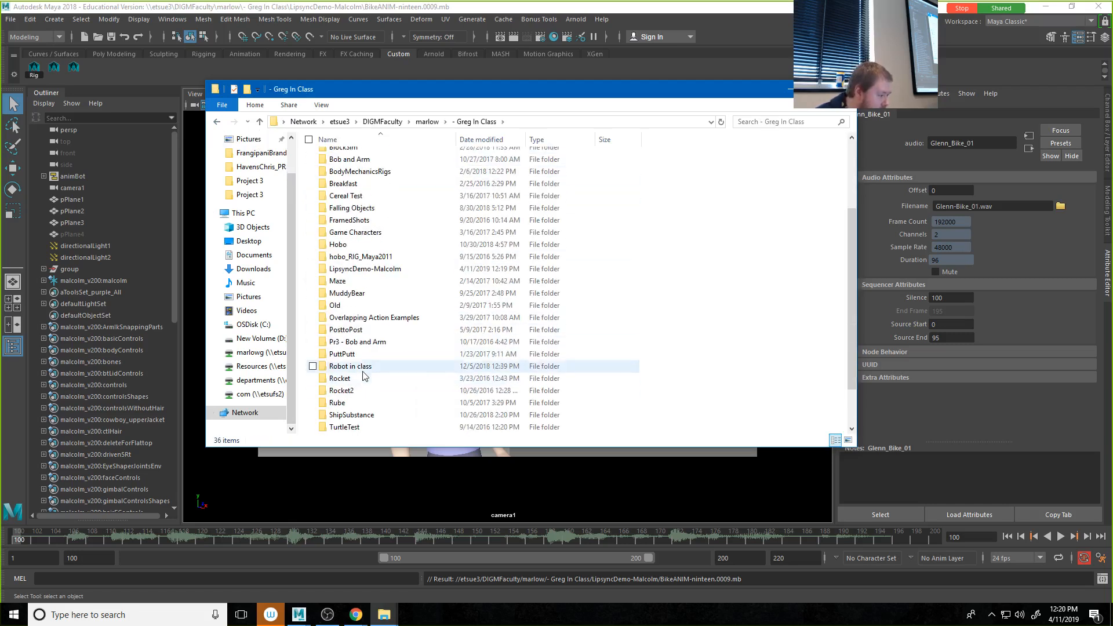
{"action": "scroll", "coordinate": [363, 369], "scroll_direction": "up", "scroll_amount": 5}
{"action": "left_click", "coordinate": [351, 360]}
{"action": "double_click", "coordinate": [351, 360]}
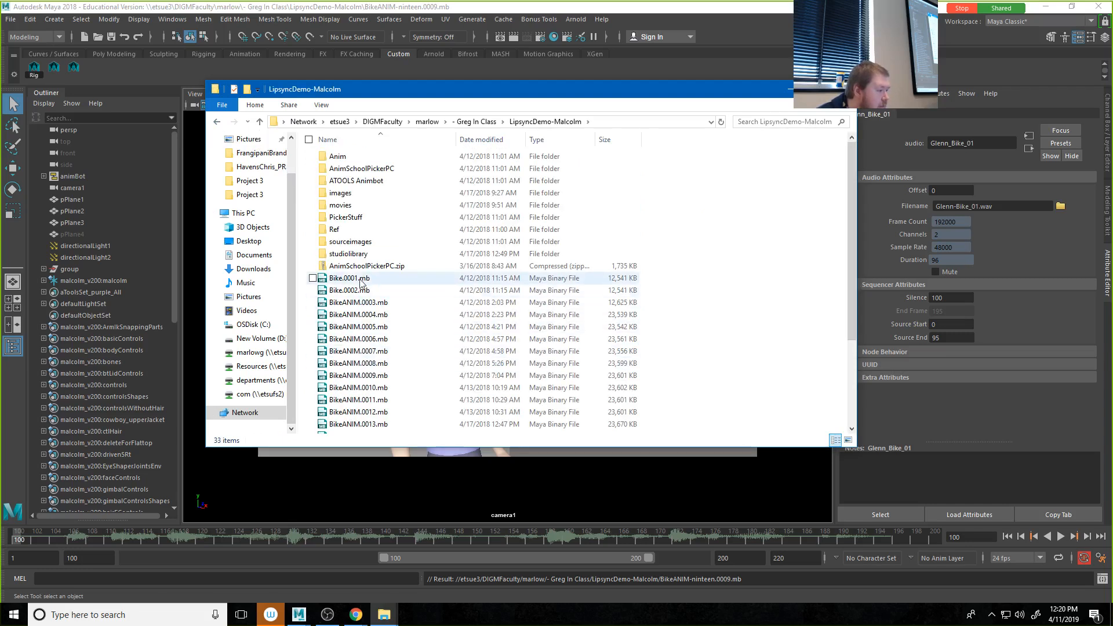
Step: Extract studiolibrary.zip into a studiolibrary folder with 7-Zip
{"action": "scroll", "coordinate": [350, 394], "scroll_direction": "down", "scroll_amount": 3}
{"action": "right_click", "coordinate": [353, 404]}
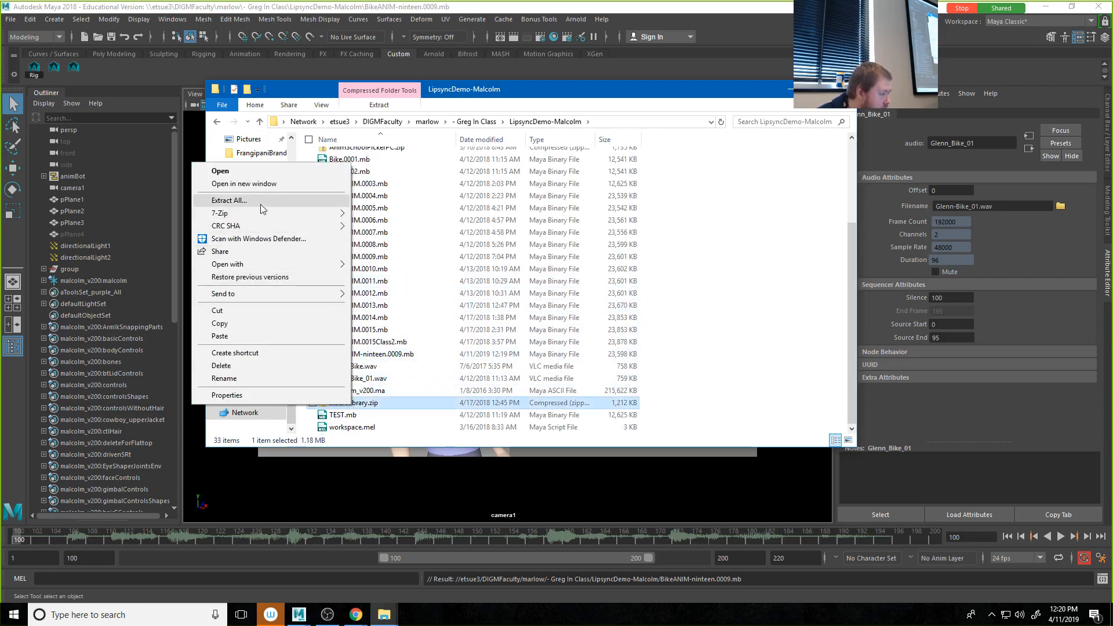
{"action": "mouse_move", "coordinate": [261, 219]}
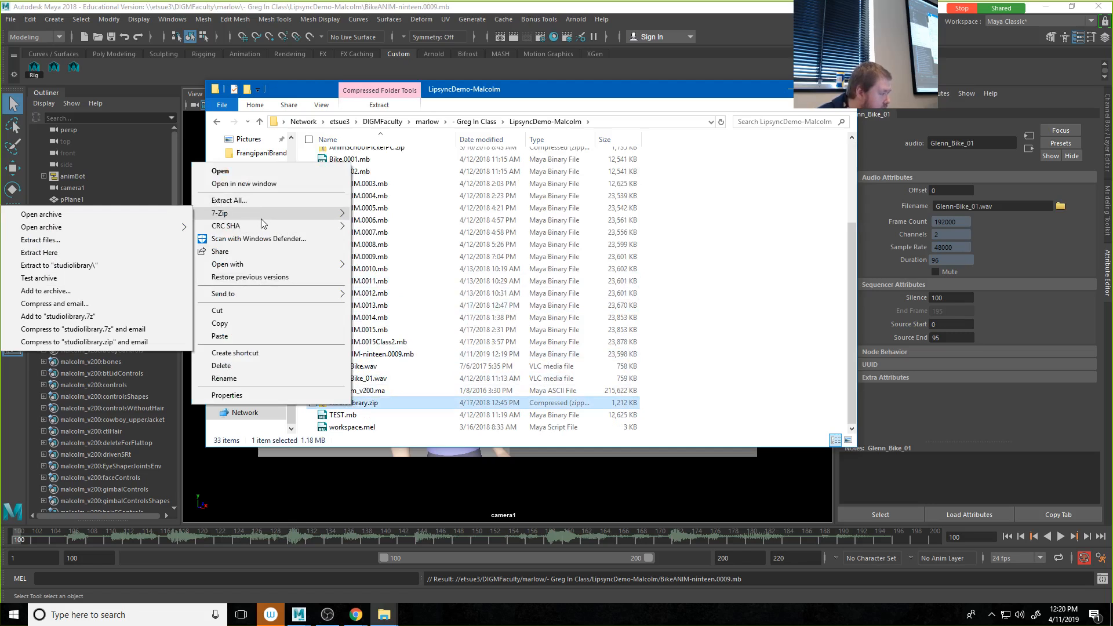
{"action": "left_click", "coordinate": [97, 266]}
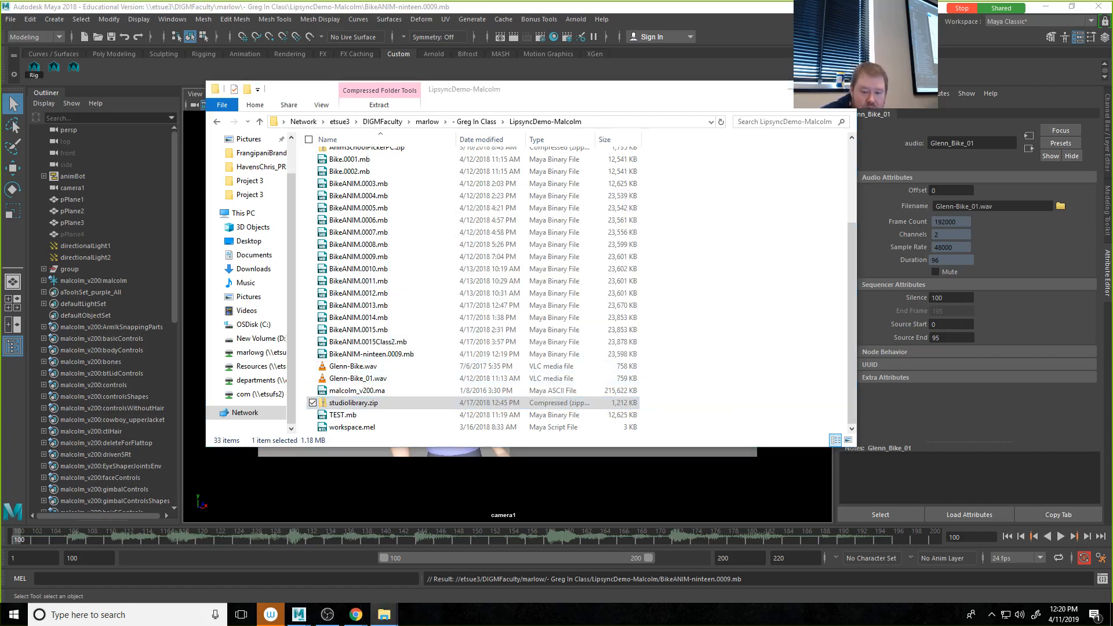
Step: Switch to Chrome, search Google for "maya pose libbrary" in the empty new tab, and open the Studio Library website
{"action": "left_click", "coordinate": [356, 614]}
{"action": "left_click", "coordinate": [572, 11]}
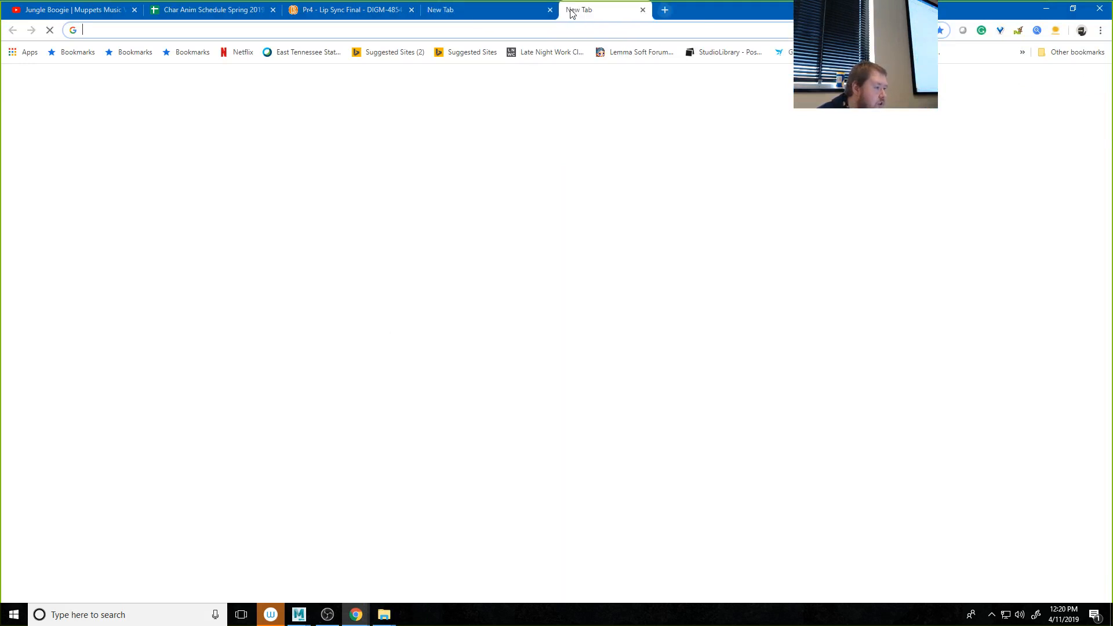
{"action": "type", "text": "maya "}
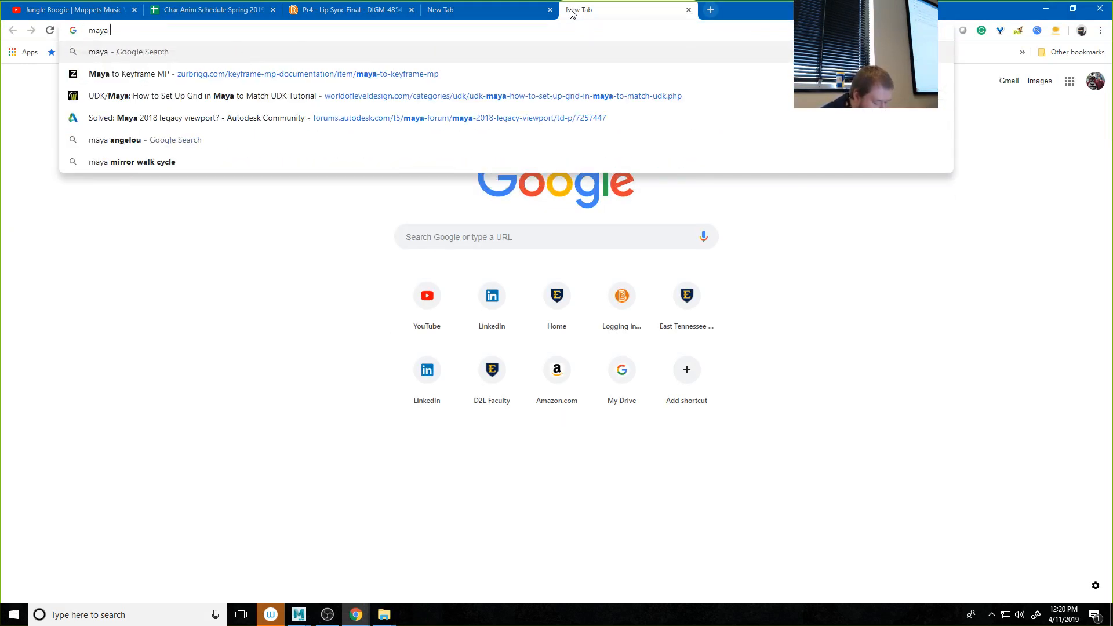
{"action": "type", "text": "pose lib"}
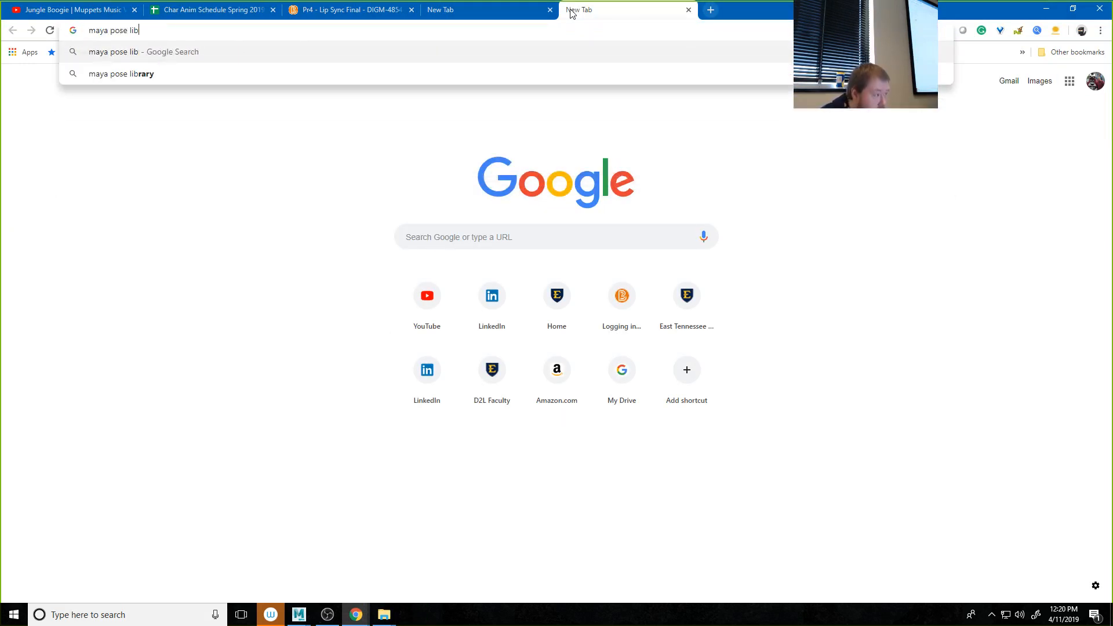
{"action": "type", "text": "brart"}
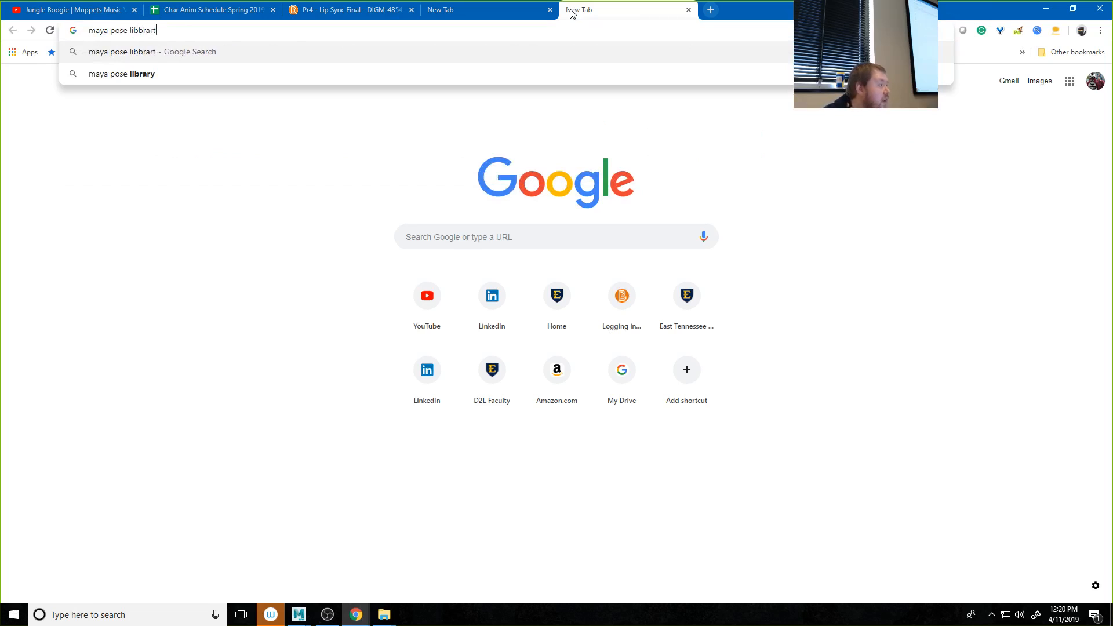
{"action": "key", "text": "BackSpace"}
{"action": "type", "text": "y"}
{"action": "key", "text": "Return"}
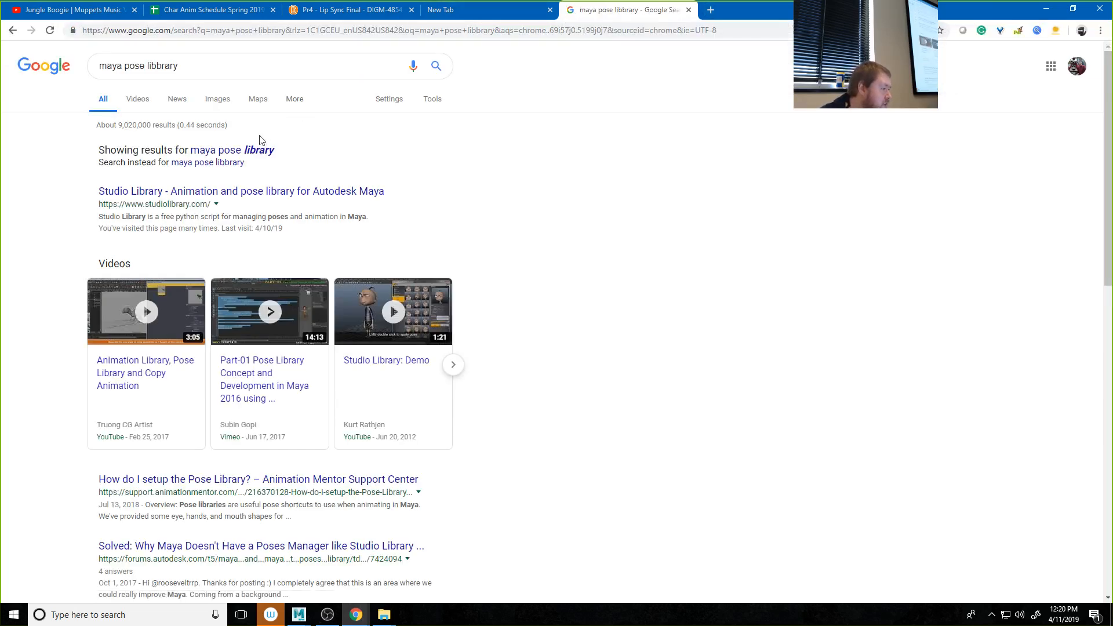
{"action": "left_click", "coordinate": [252, 152]}
{"action": "left_click", "coordinate": [146, 155]}
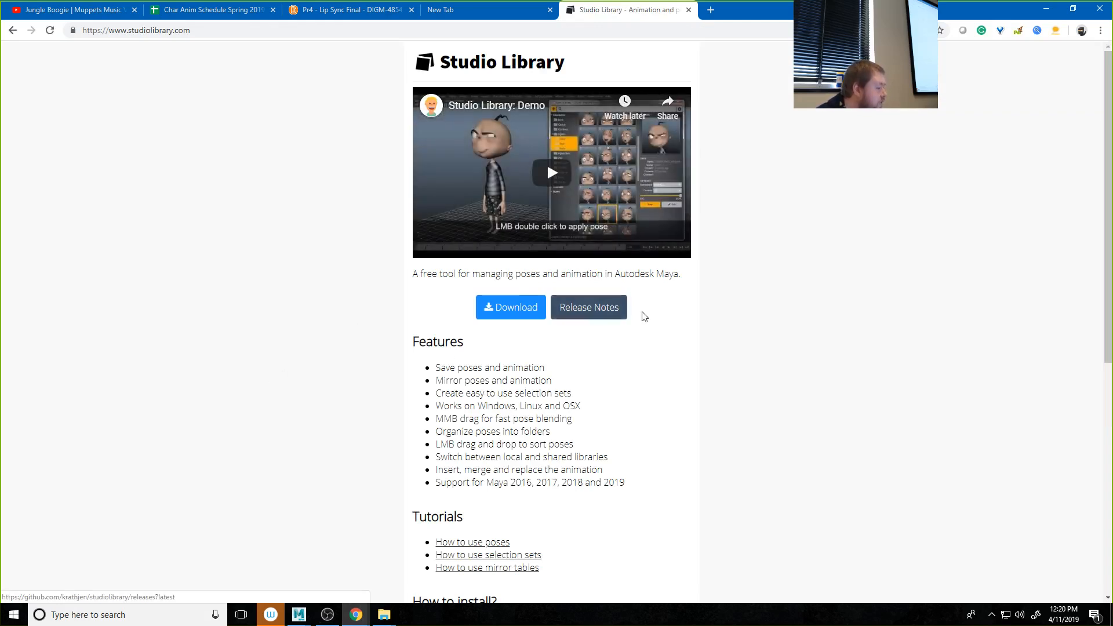
Step: Examine the Studio Library page's download option, GitHub release notes and installation instructions
{"action": "scroll", "coordinate": [609, 321], "scroll_direction": "down", "scroll_amount": 7}
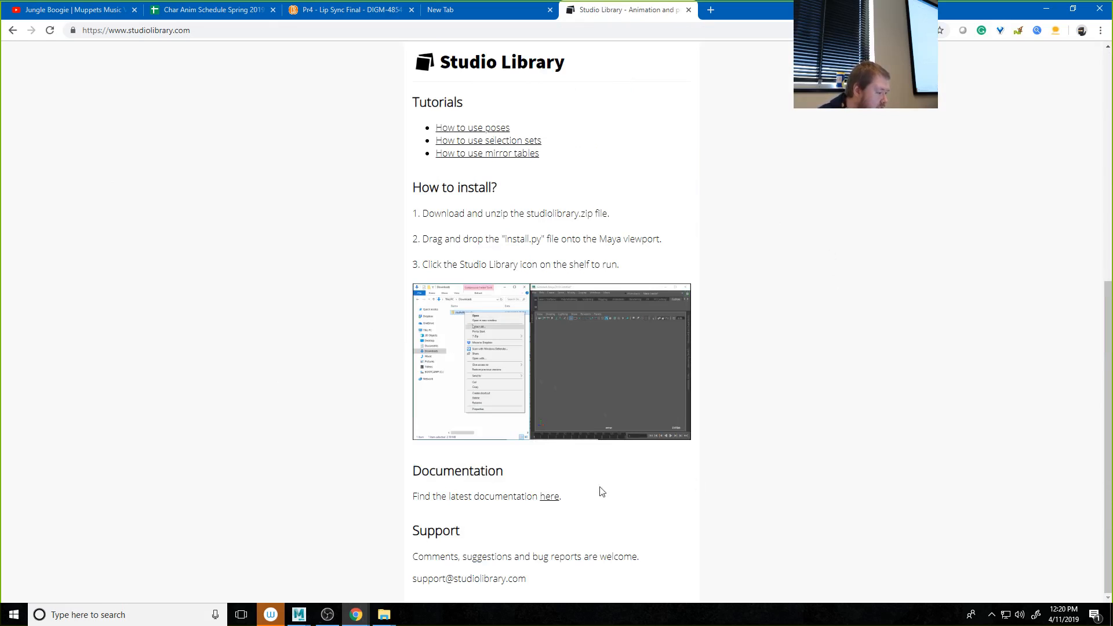
{"action": "scroll", "coordinate": [557, 496], "scroll_direction": "up", "scroll_amount": 5}
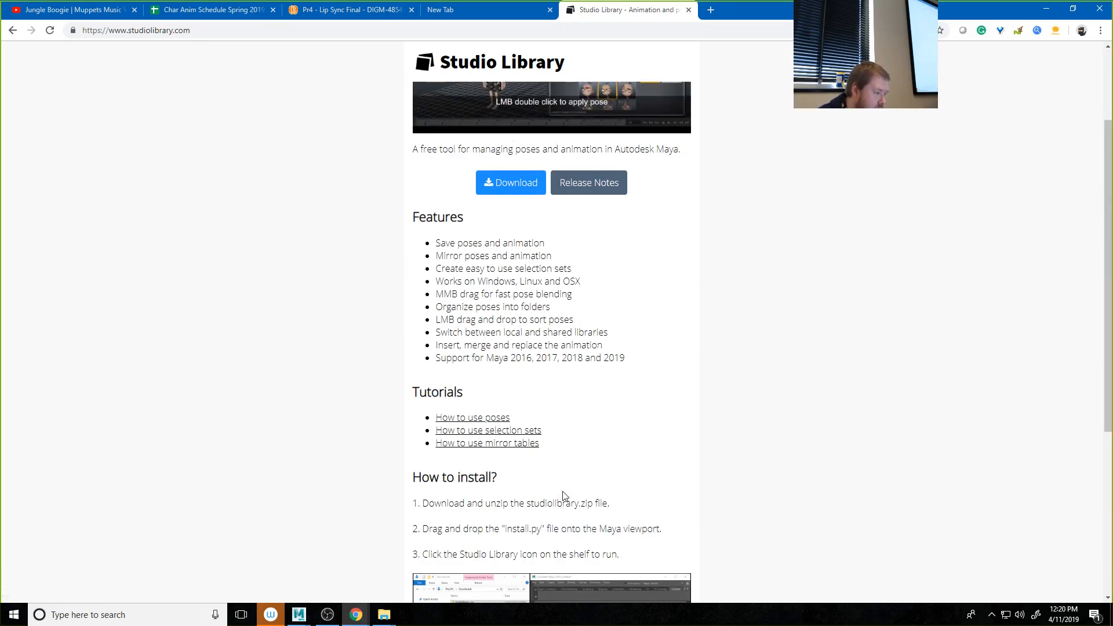
{"action": "scroll", "coordinate": [566, 496], "scroll_direction": "down", "scroll_amount": 5}
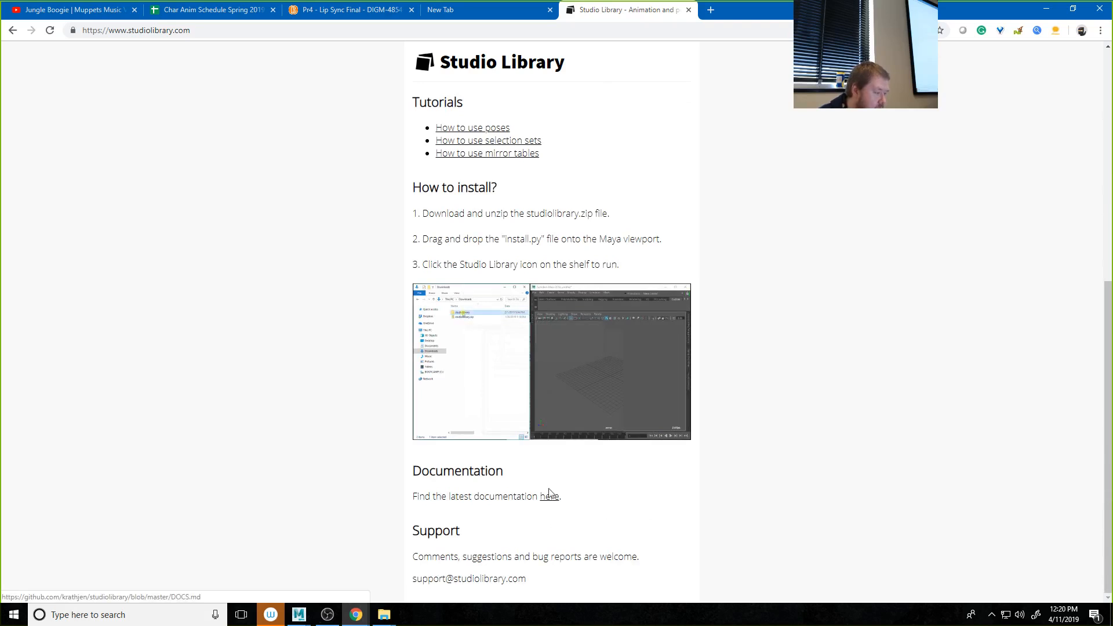
{"action": "scroll", "coordinate": [551, 493], "scroll_direction": "up", "scroll_amount": 6}
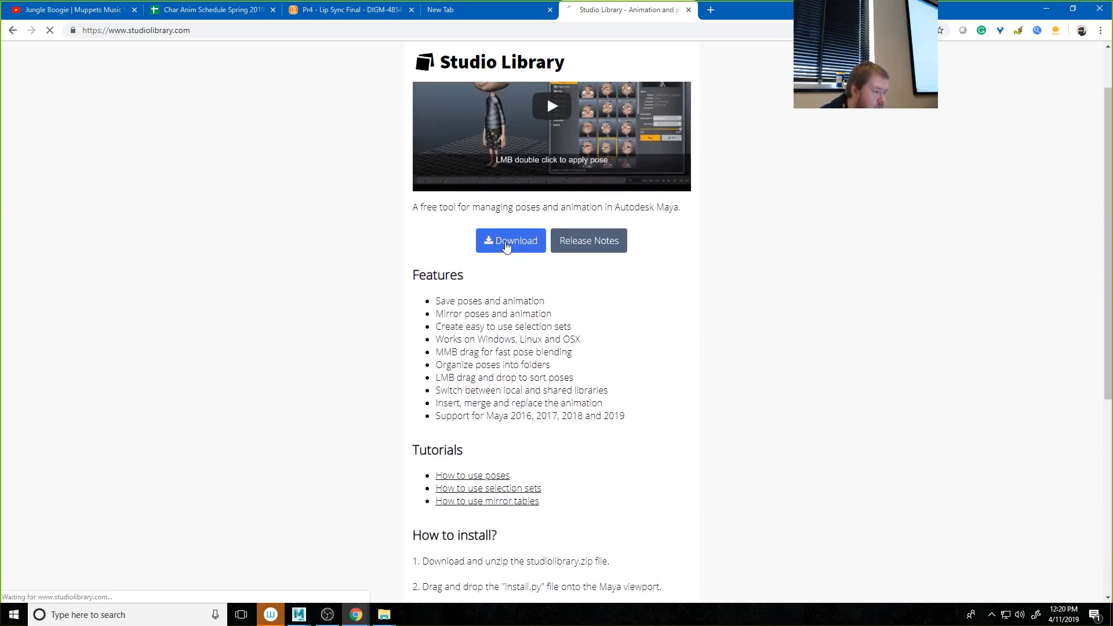
{"action": "left_click", "coordinate": [505, 241]}
{"action": "left_click", "coordinate": [522, 296]}
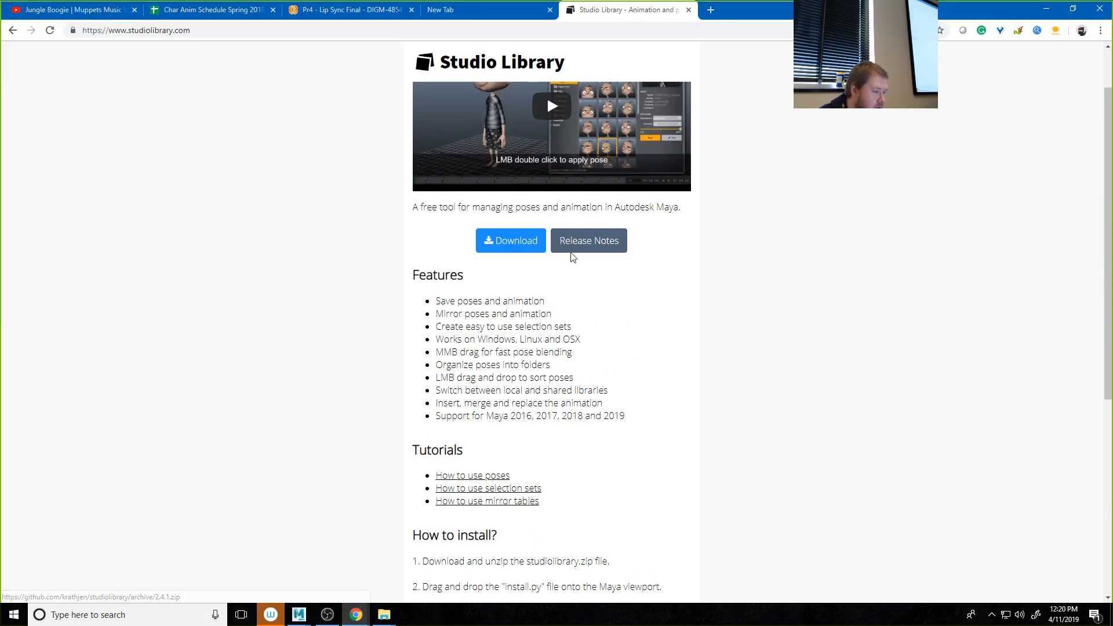
{"action": "left_click", "coordinate": [577, 243]}
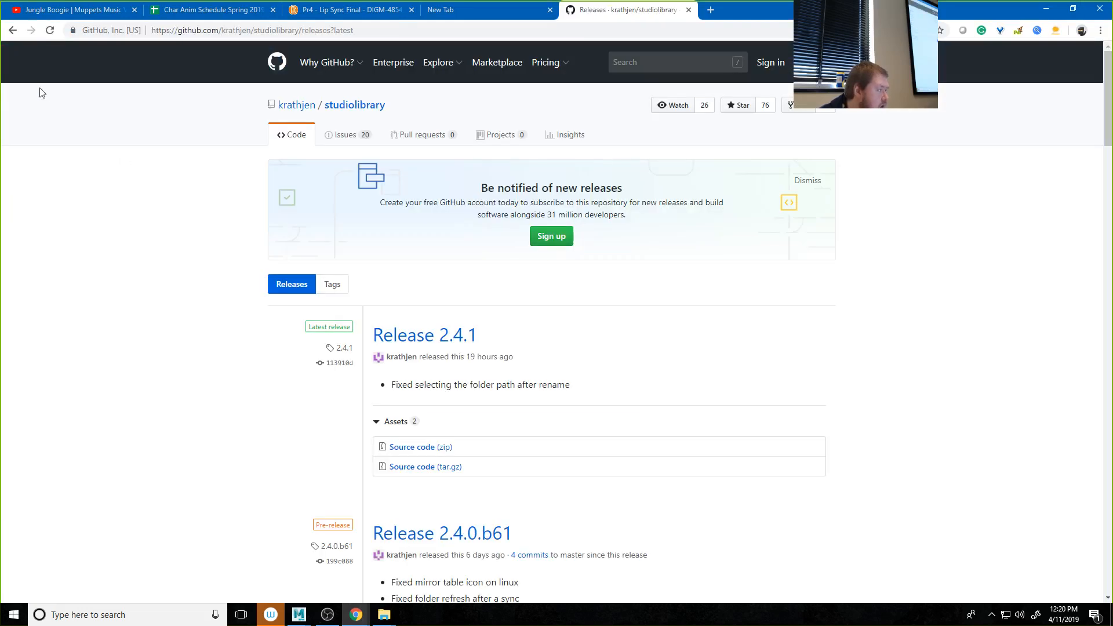
{"action": "left_click", "coordinate": [12, 30]}
{"action": "scroll", "coordinate": [406, 522], "scroll_direction": "down", "scroll_amount": 6}
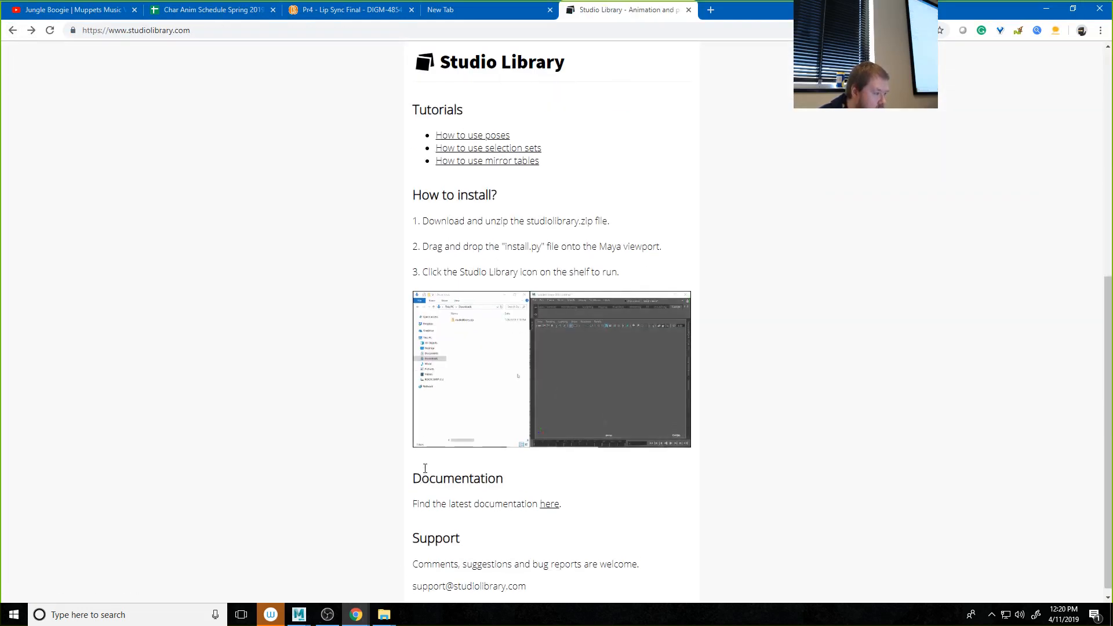
{"action": "scroll", "coordinate": [464, 356], "scroll_direction": "up", "scroll_amount": 2}
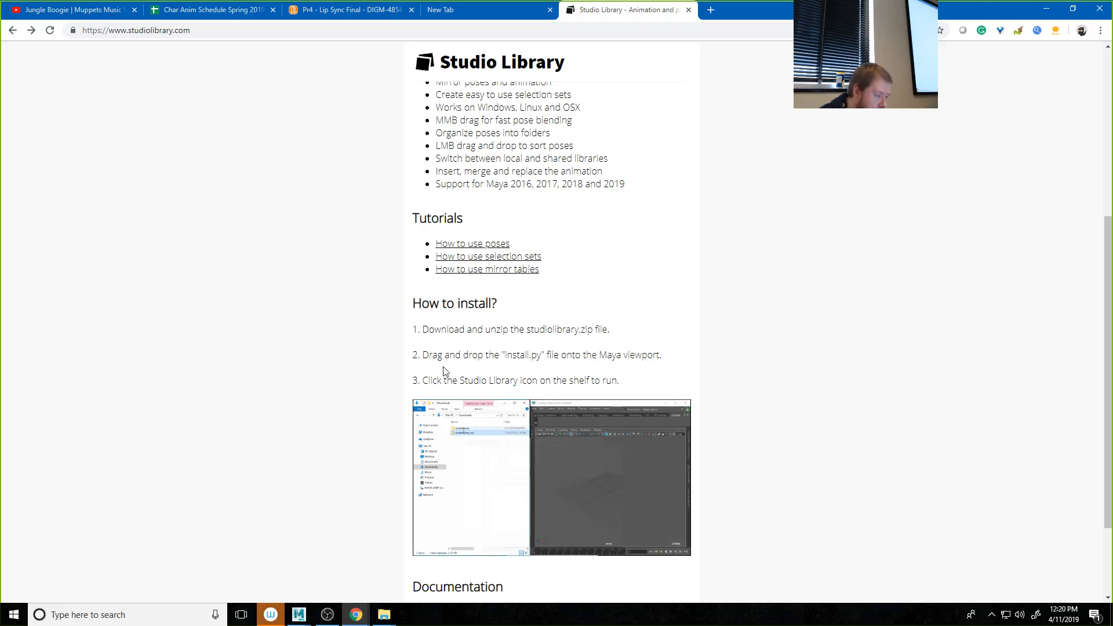
{"action": "scroll", "coordinate": [370, 372], "scroll_direction": "down", "scroll_amount": 1}
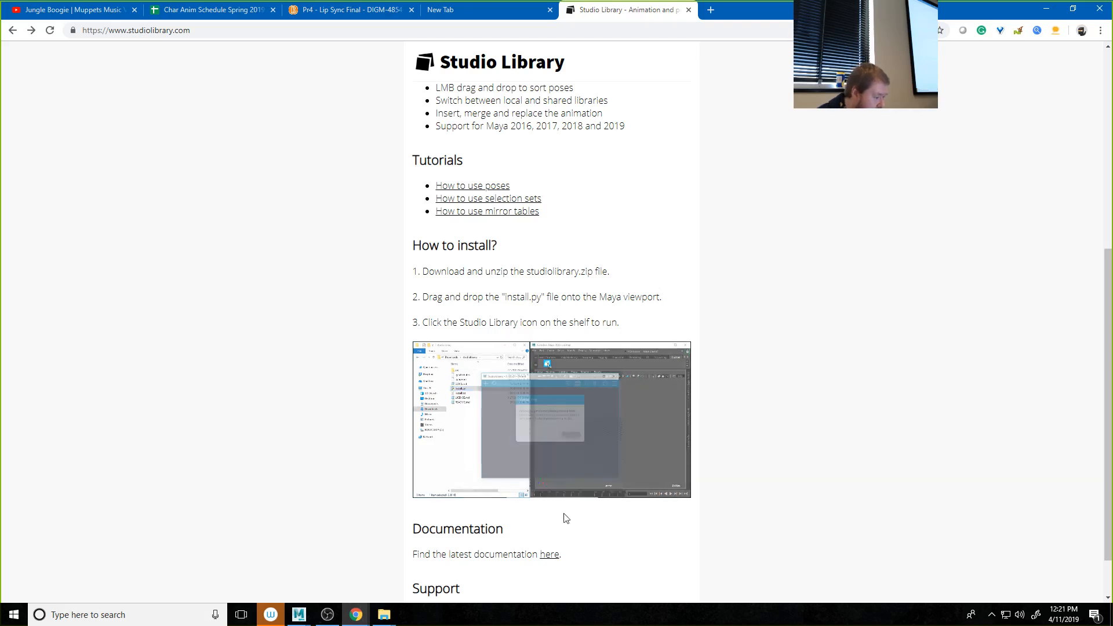
Step: Switch to File Explorer's LipsyncDemo-Malcolm folder and open its studiolibrary folder
{"action": "left_click", "coordinate": [389, 618]}
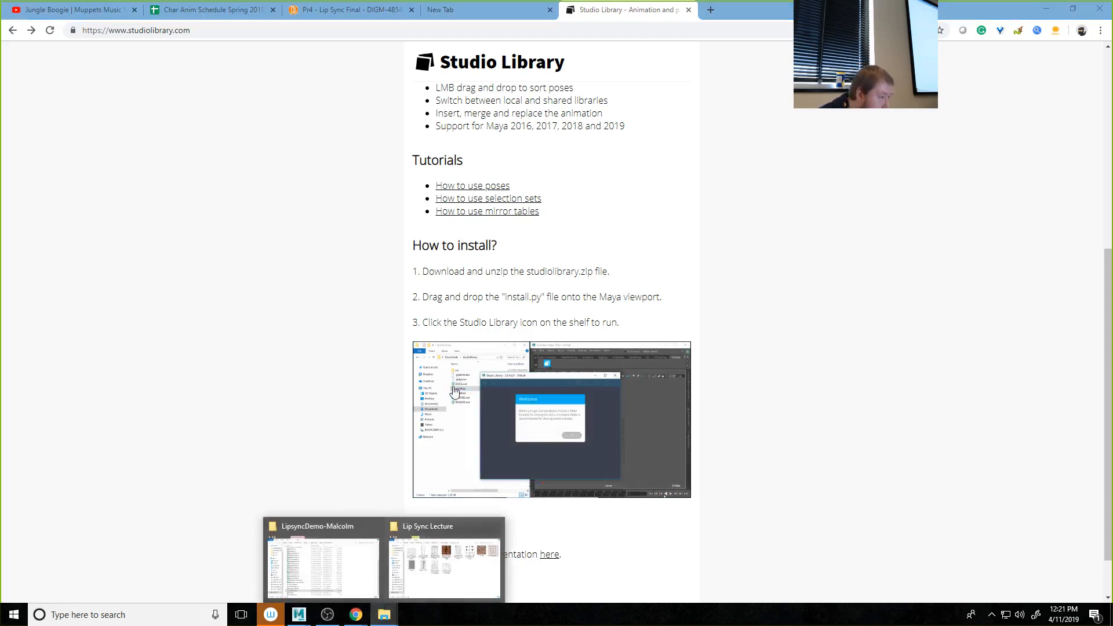
{"action": "left_click", "coordinate": [323, 559]}
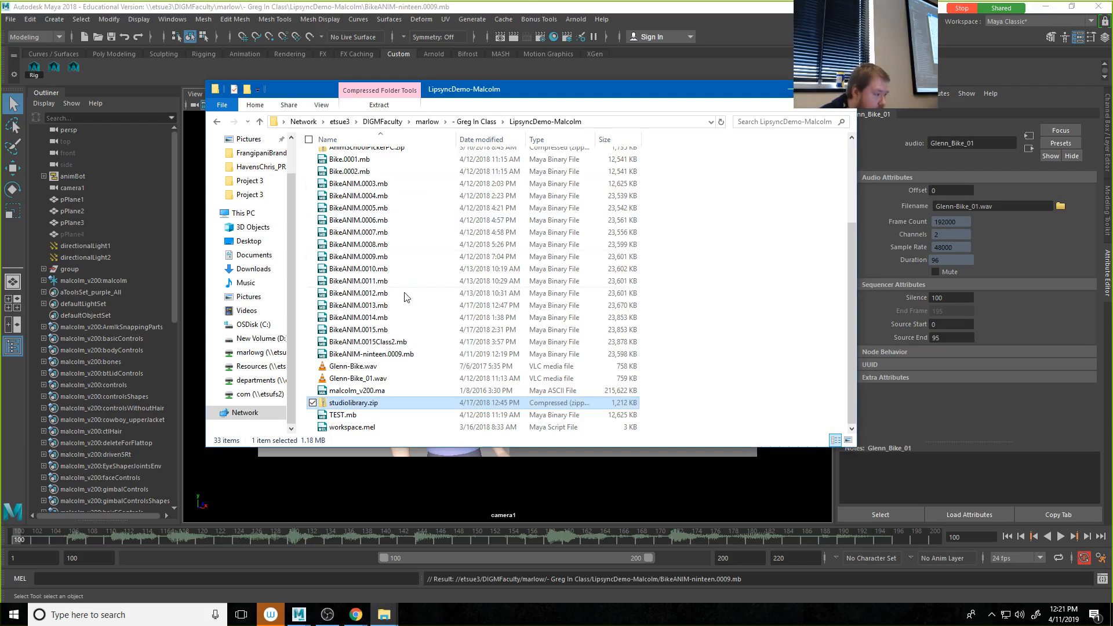
{"action": "scroll", "coordinate": [409, 297], "scroll_direction": "up", "scroll_amount": 4}
{"action": "double_click", "coordinate": [357, 257]}
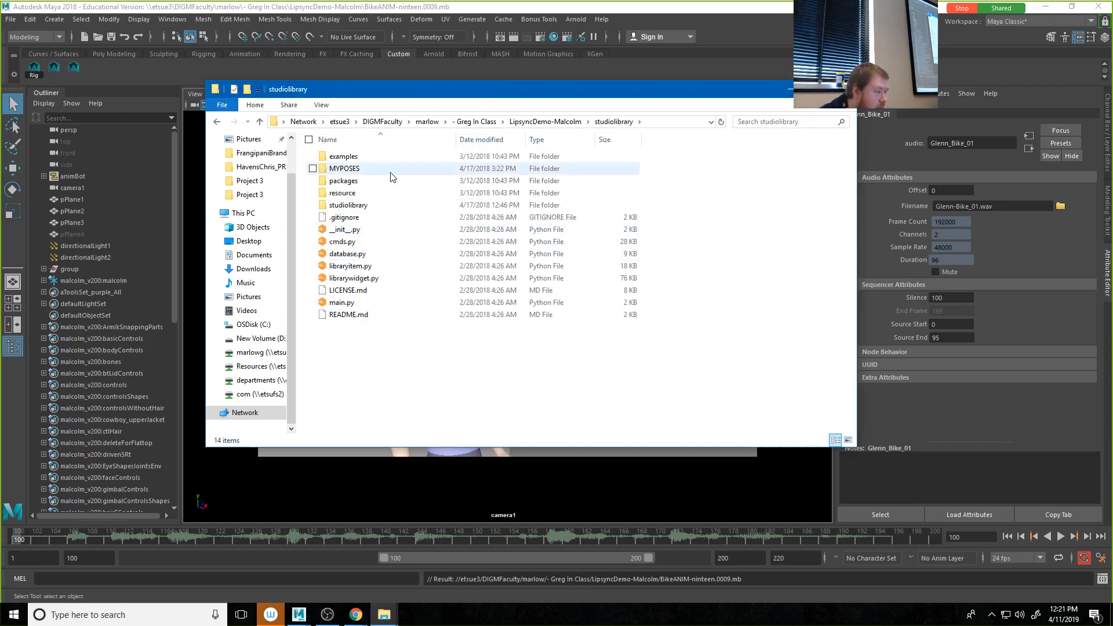
Step: Recheck the installation instructions on the Studio Library site in Chrome, and inspect the packages folder inside studiolibrary in File Explorer
{"action": "left_click", "coordinate": [354, 615]}
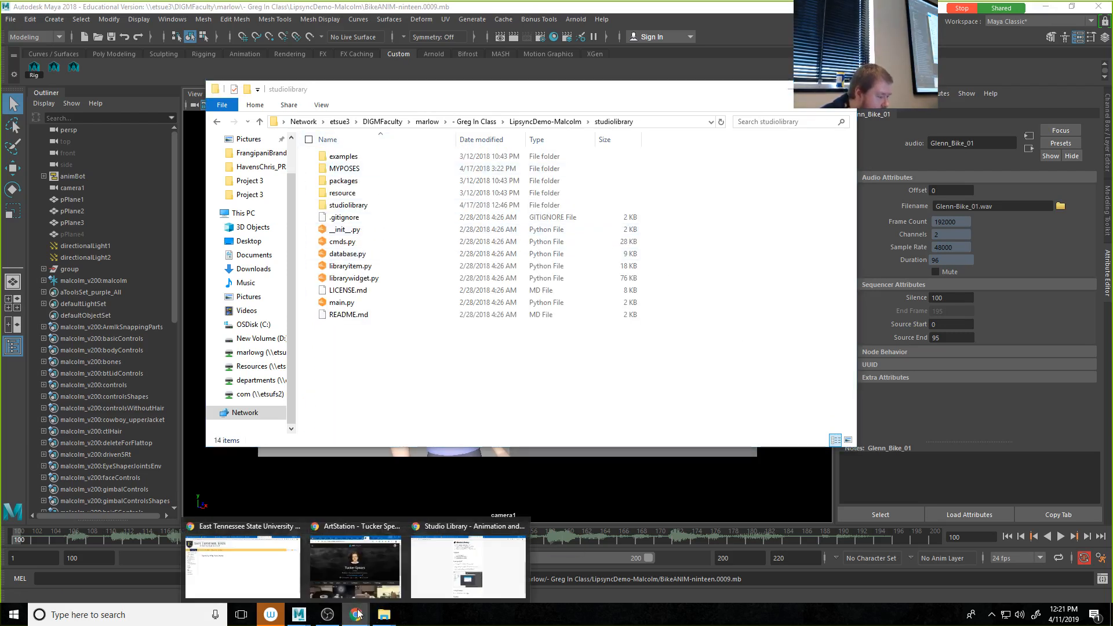
{"action": "left_click", "coordinate": [489, 576]}
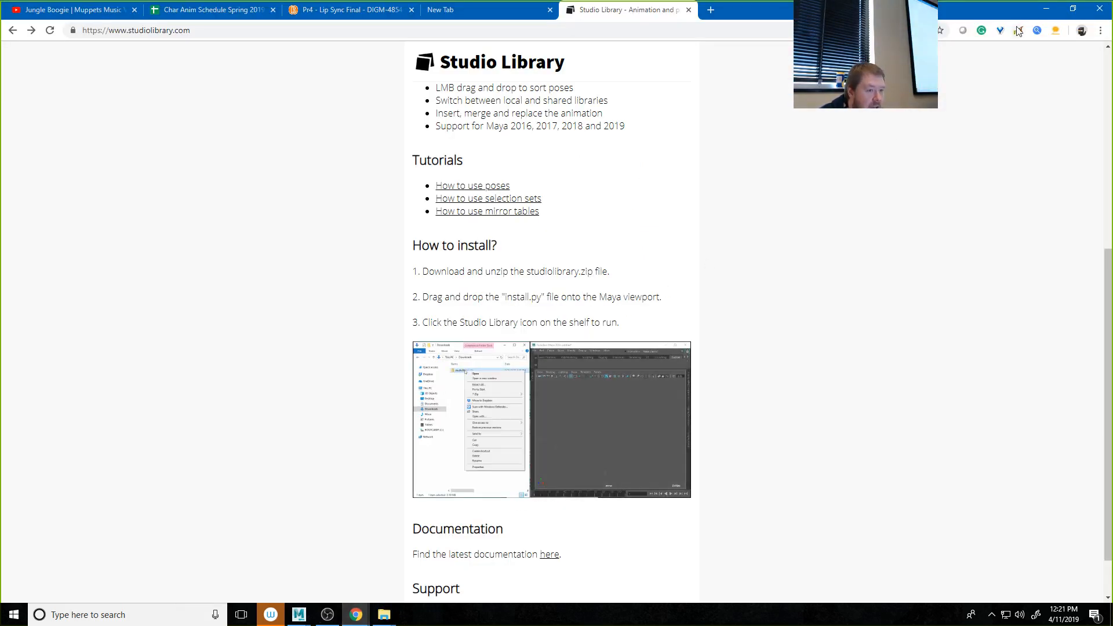
{"action": "left_click", "coordinate": [1046, 9]}
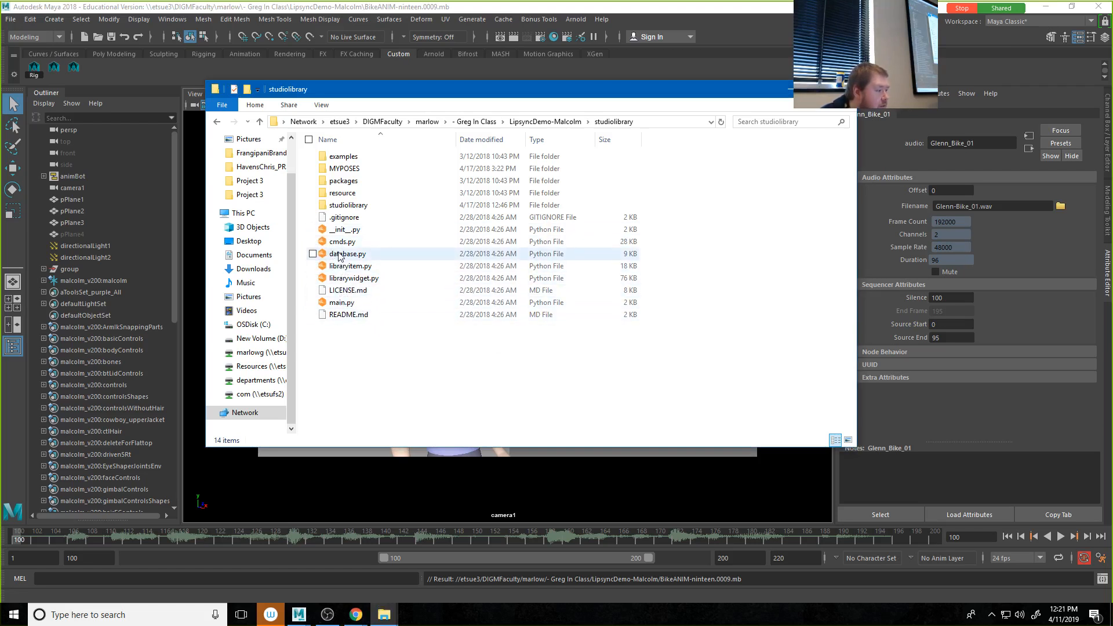
{"action": "double_click", "coordinate": [339, 181]}
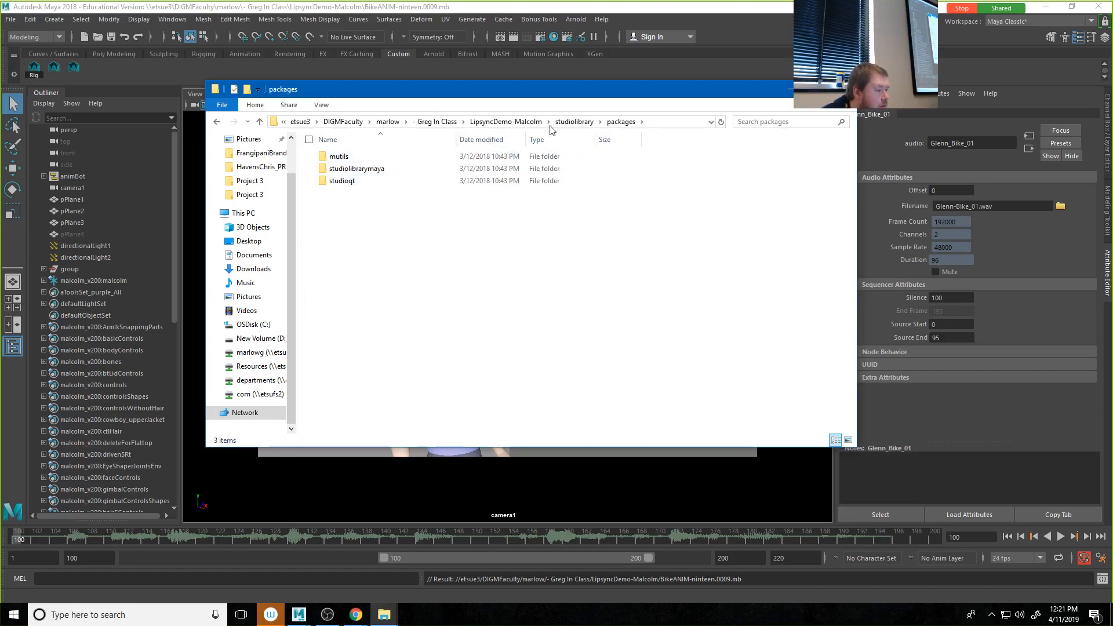
{"action": "left_click", "coordinate": [574, 121]}
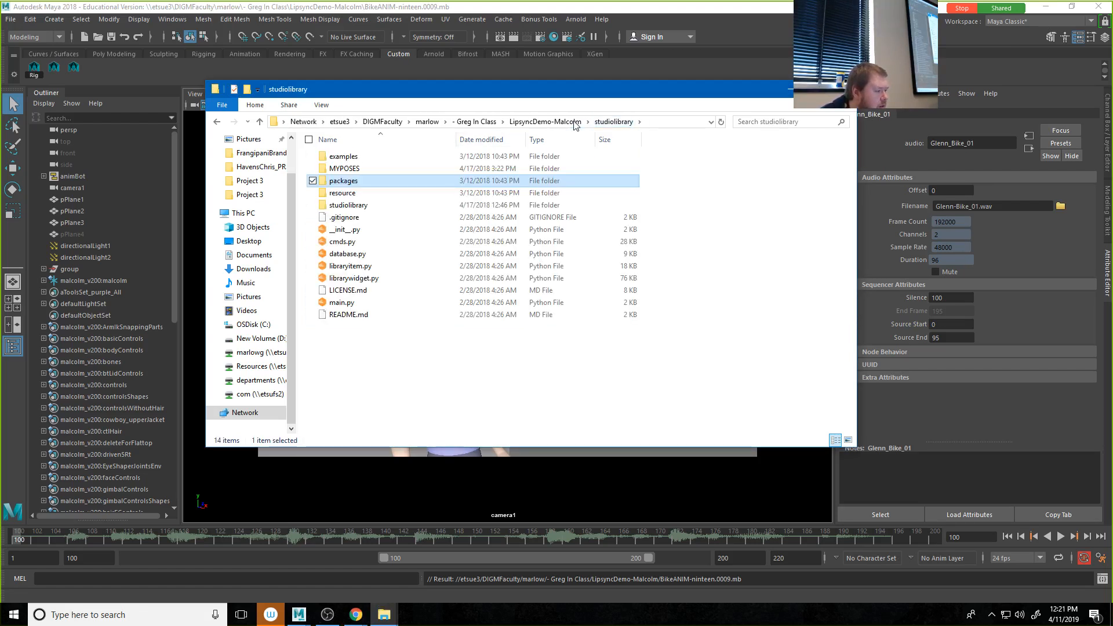
Step: Switch to the Studio Library site in Chrome, check its latest documentation on GitHub, and return to the site
{"action": "left_click", "coordinate": [356, 615]}
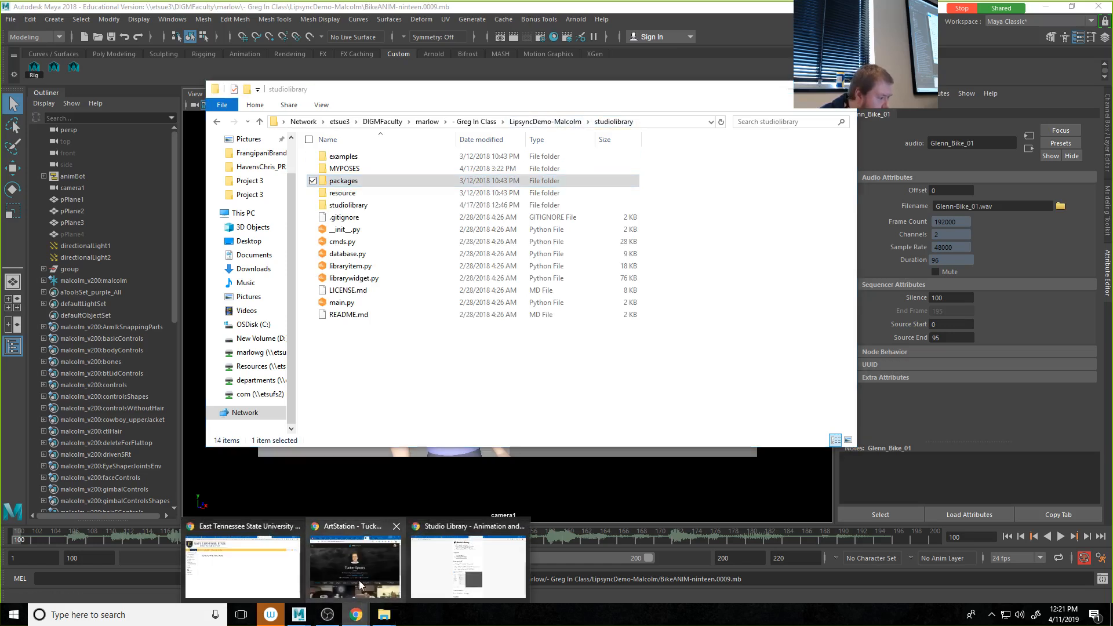
{"action": "left_click", "coordinate": [458, 583]}
{"action": "scroll", "coordinate": [502, 380], "scroll_direction": "up", "scroll_amount": 6}
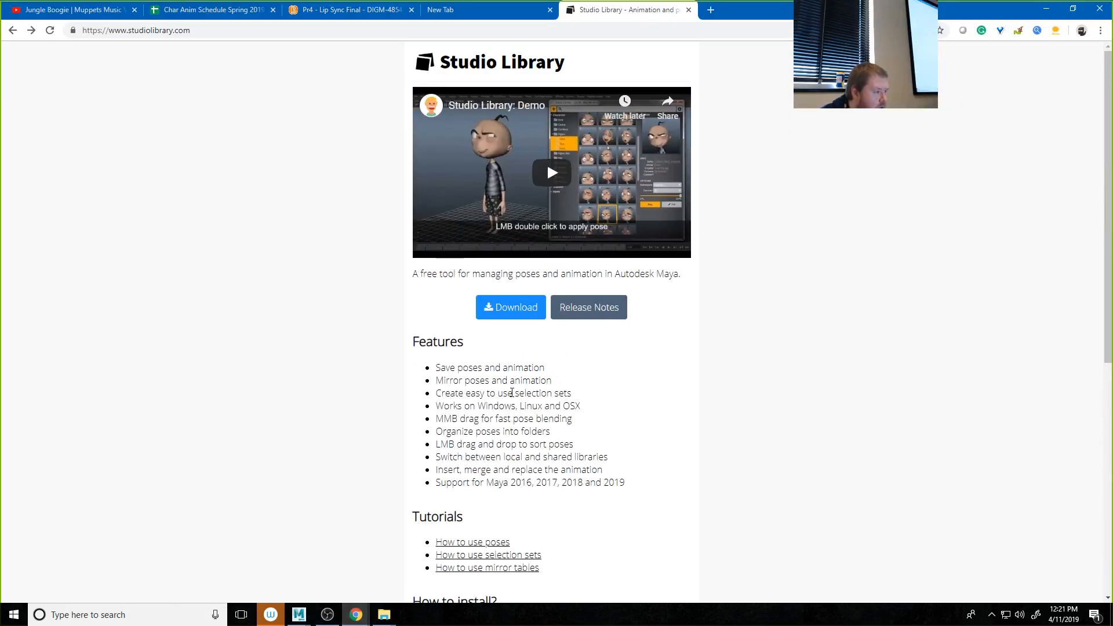
{"action": "scroll", "coordinate": [499, 391], "scroll_direction": "down", "scroll_amount": 7}
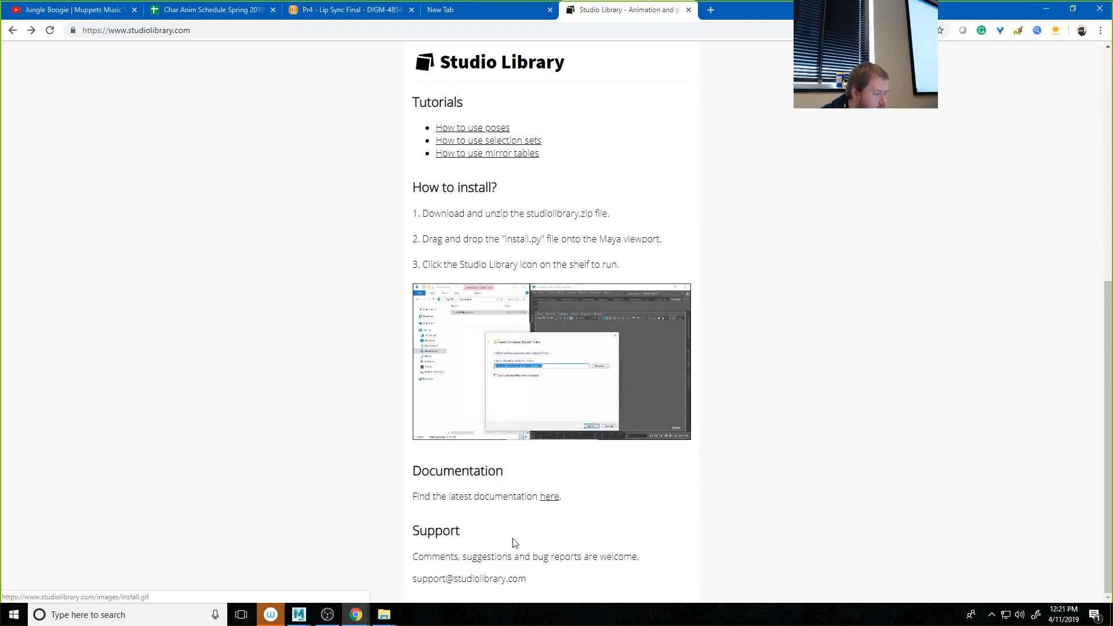
{"action": "left_click", "coordinate": [550, 500]}
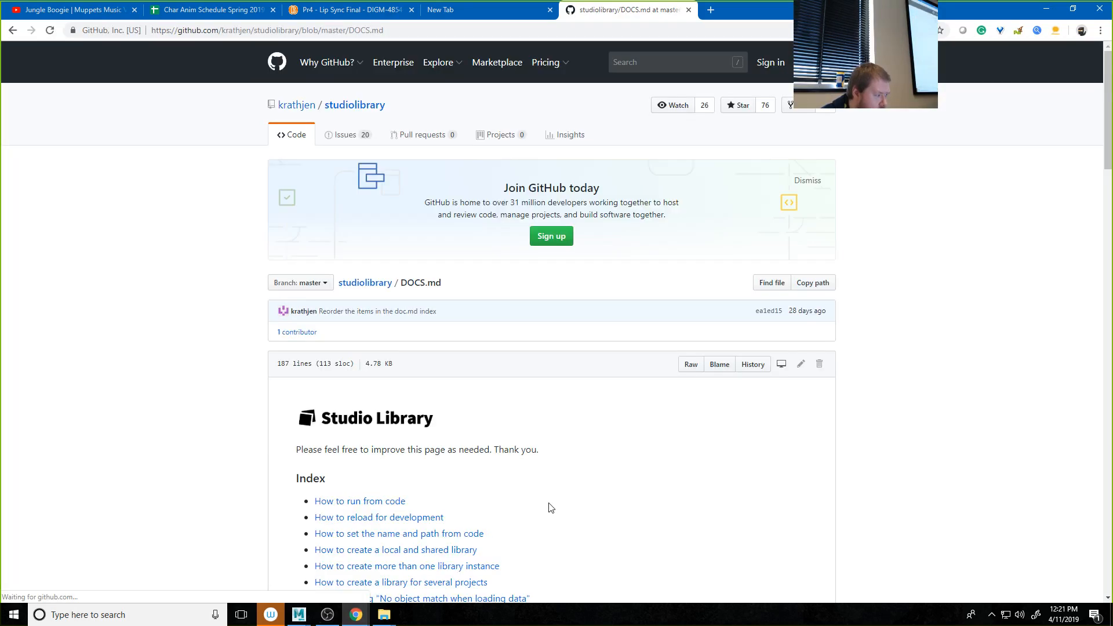
{"action": "left_click", "coordinate": [13, 31]}
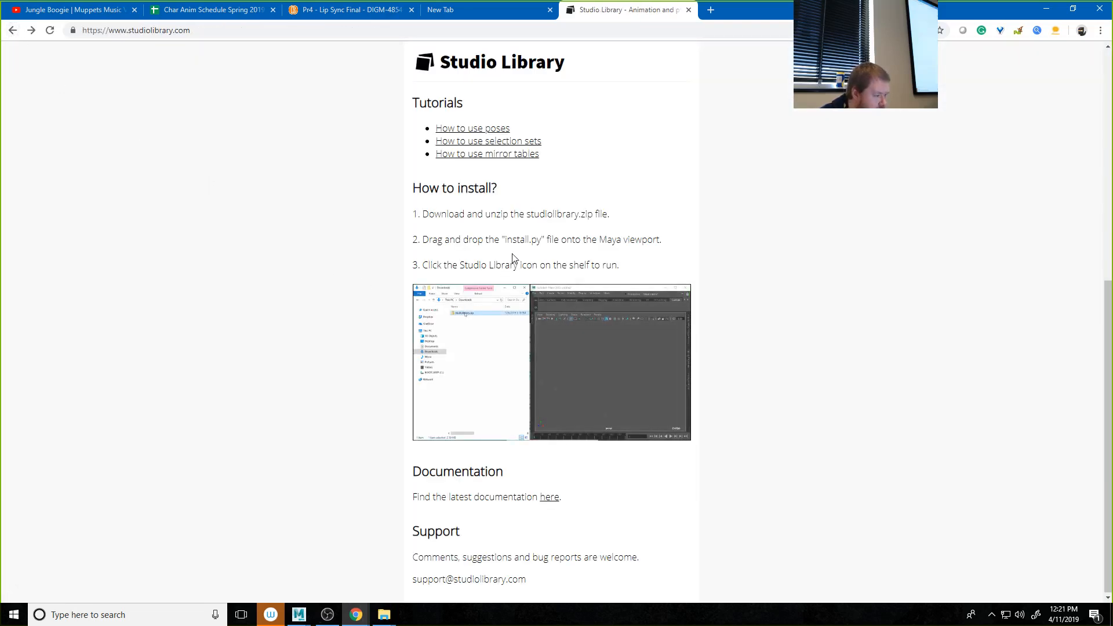
Step: Start downloading the current Studio Library release and browse to the \\etsue3 network server as the save location
{"action": "scroll", "coordinate": [513, 254], "scroll_direction": "up", "scroll_amount": 5}
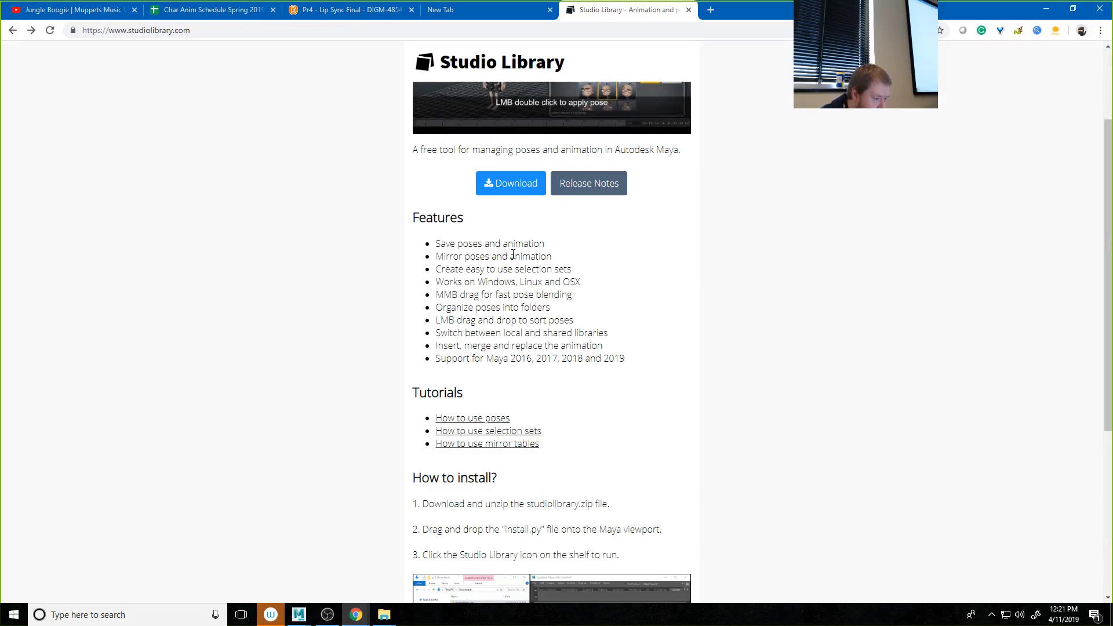
{"action": "left_click", "coordinate": [490, 183]}
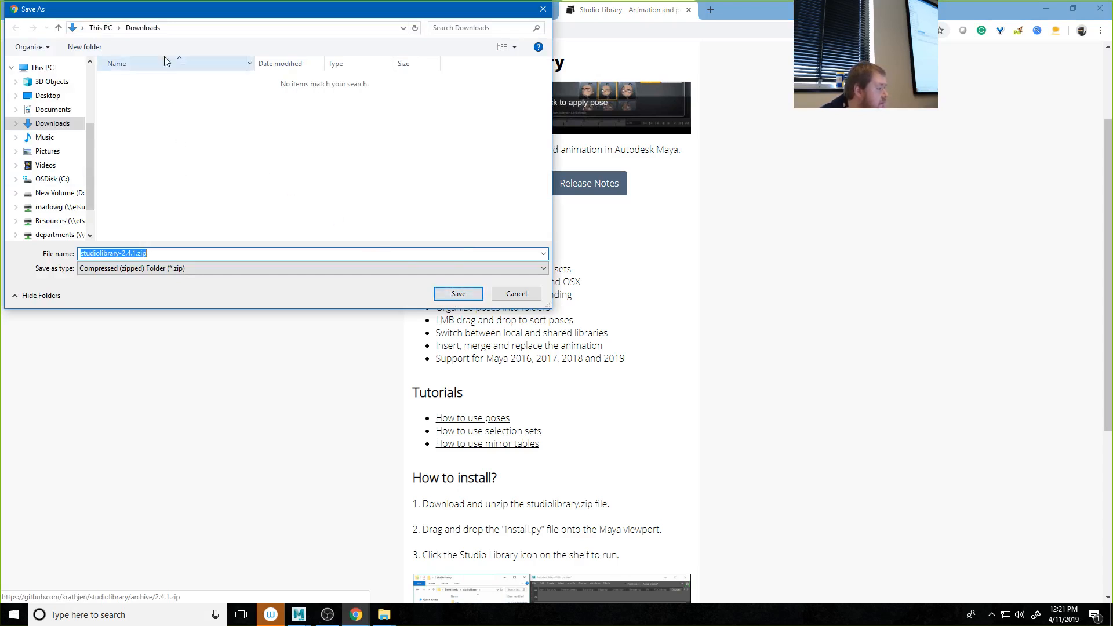
{"action": "left_click", "coordinate": [182, 28]}
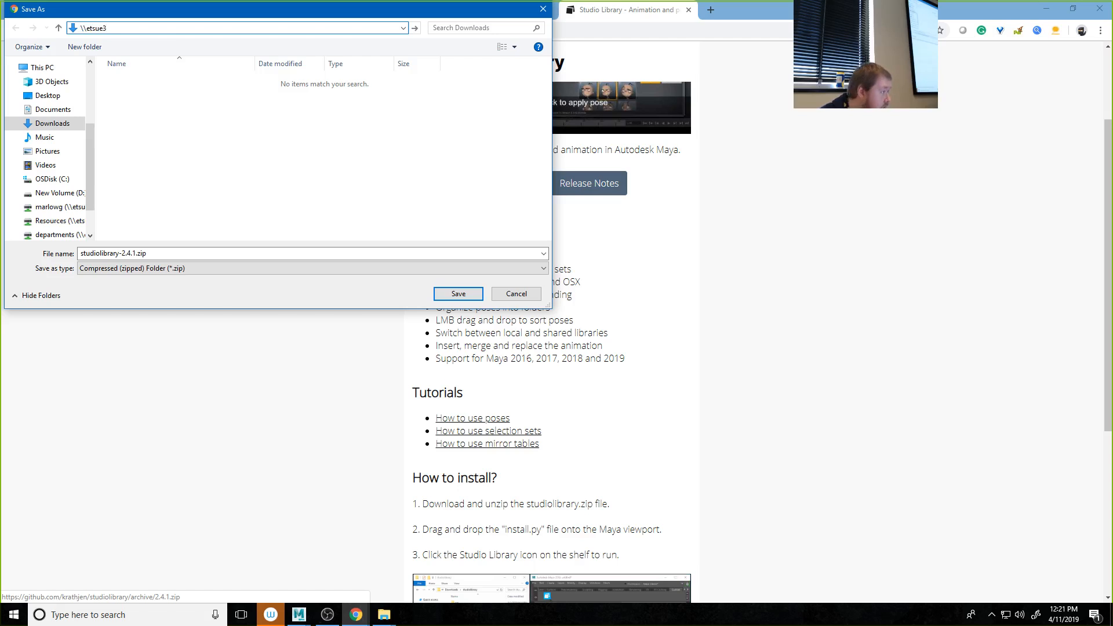
{"action": "key", "text": "Return"}
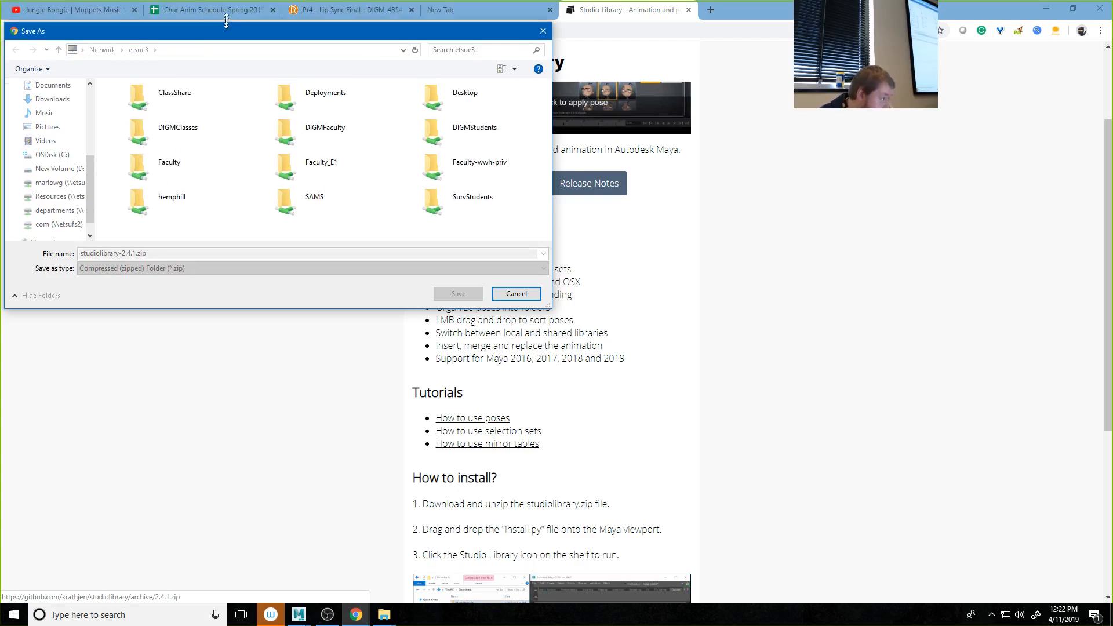
{"action": "left_click_drag", "start_coordinate": [219, 13], "coordinate": [259, 61]}
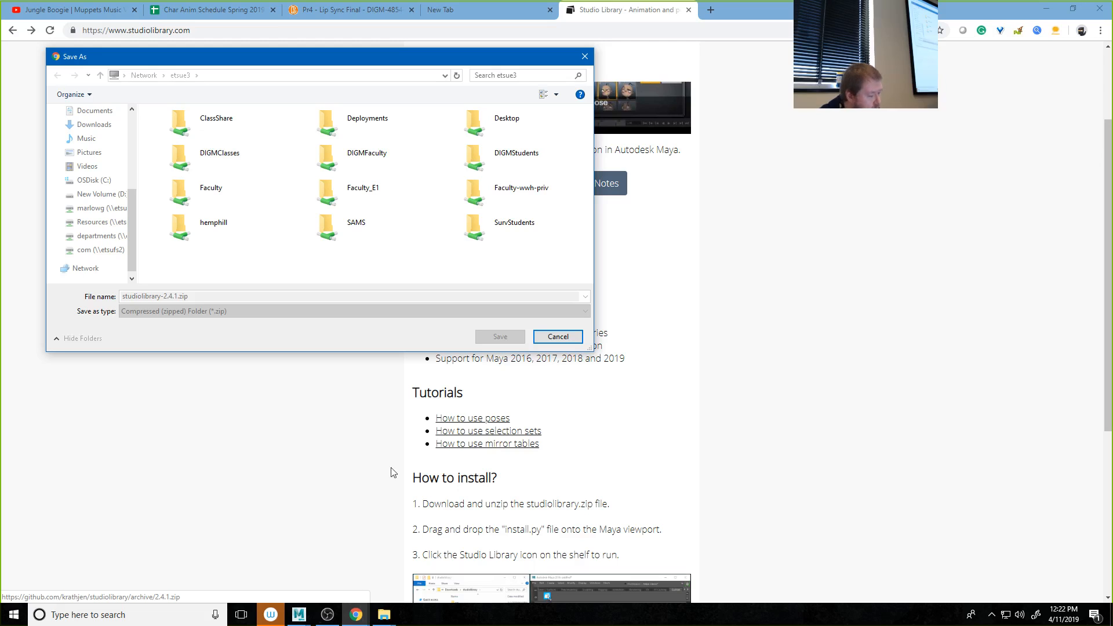
Step: Save studiolibrary-2.4.1.zip in the resources folder of the instructor's - Char Anim class folder under DIGMClasses
{"action": "left_click", "coordinate": [356, 615]}
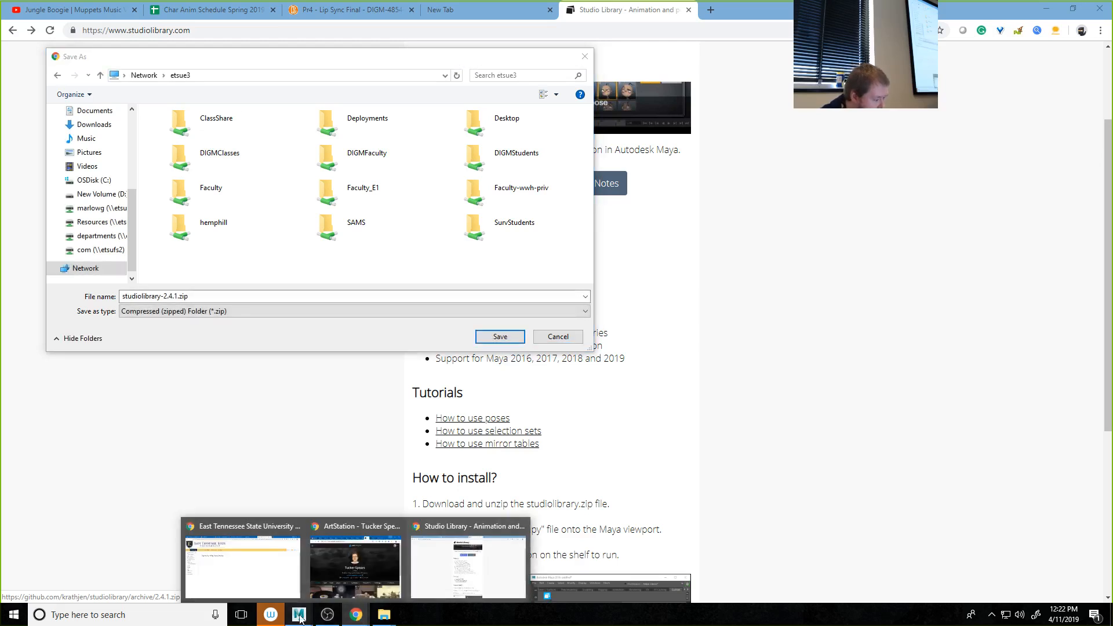
{"action": "left_click", "coordinate": [214, 342]}
{"action": "left_click", "coordinate": [224, 153]}
{"action": "double_click", "coordinate": [224, 152]}
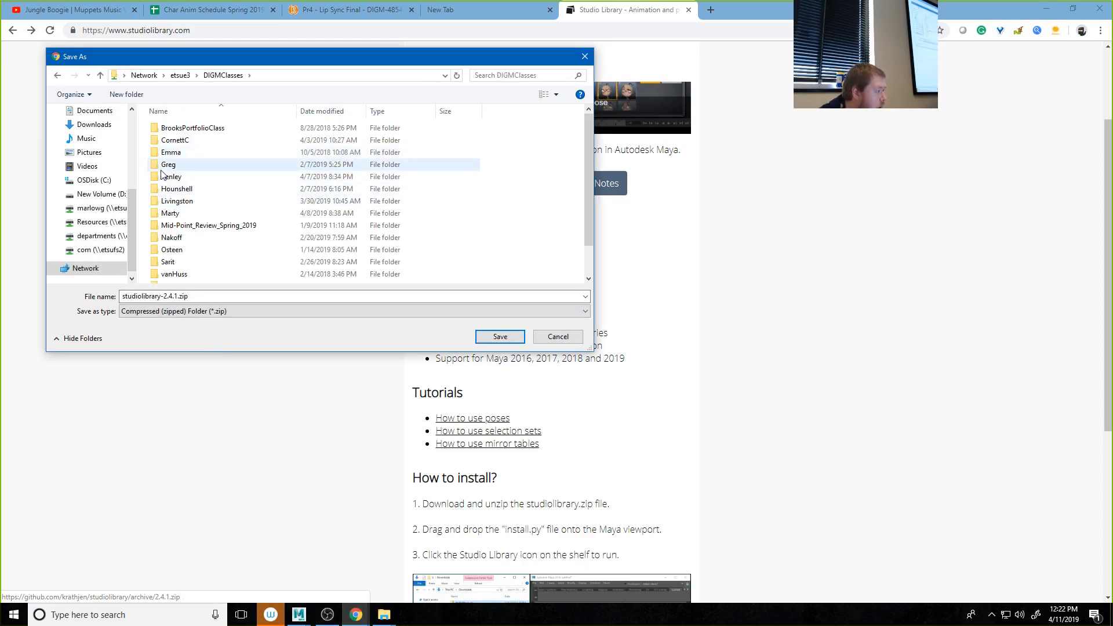
{"action": "double_click", "coordinate": [165, 167]}
{"action": "double_click", "coordinate": [177, 128]}
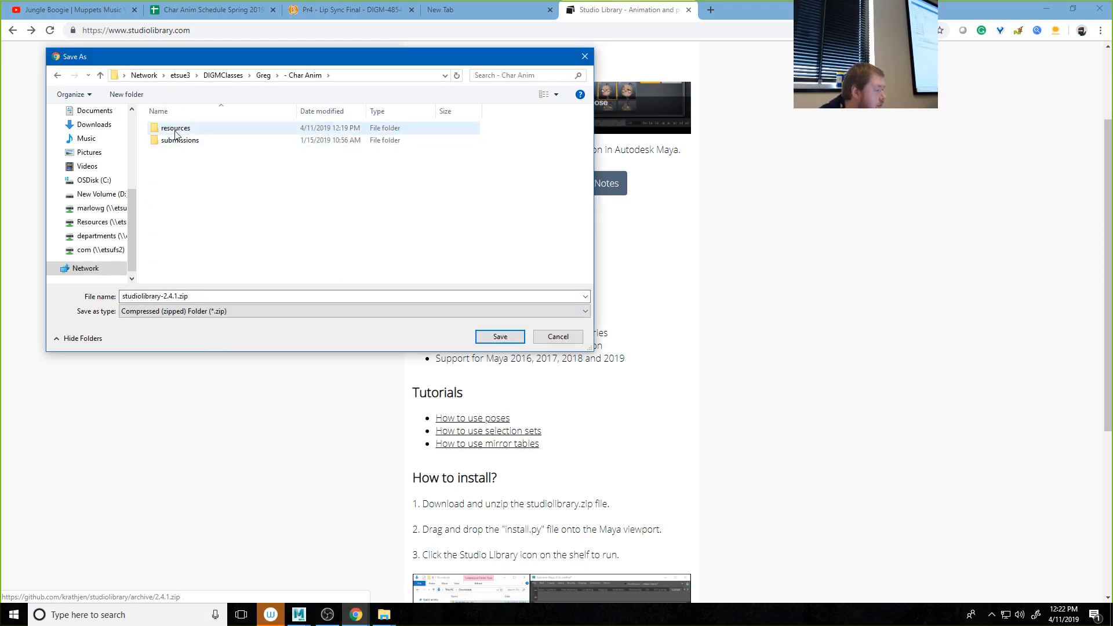
{"action": "double_click", "coordinate": [174, 128]}
{"action": "left_click", "coordinate": [499, 337]}
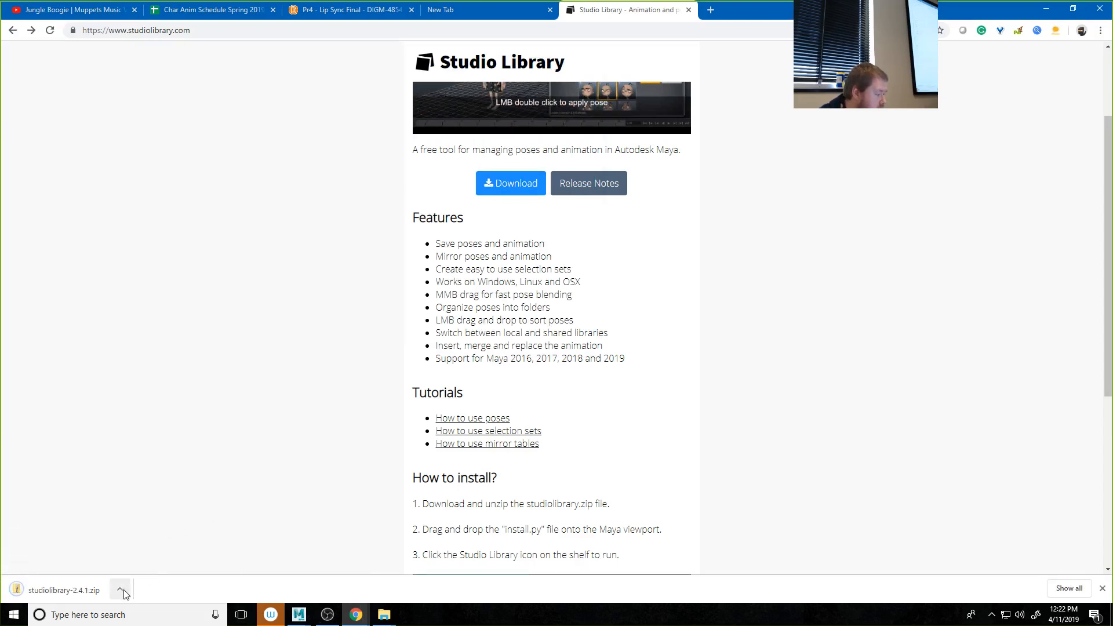
Step: Show the downloaded file in its resources folder and copy studiolibrary-2.4.1.zip
{"action": "left_click", "coordinate": [121, 590]}
{"action": "left_click", "coordinate": [131, 551]}
{"action": "left_click", "coordinate": [398, 361]}
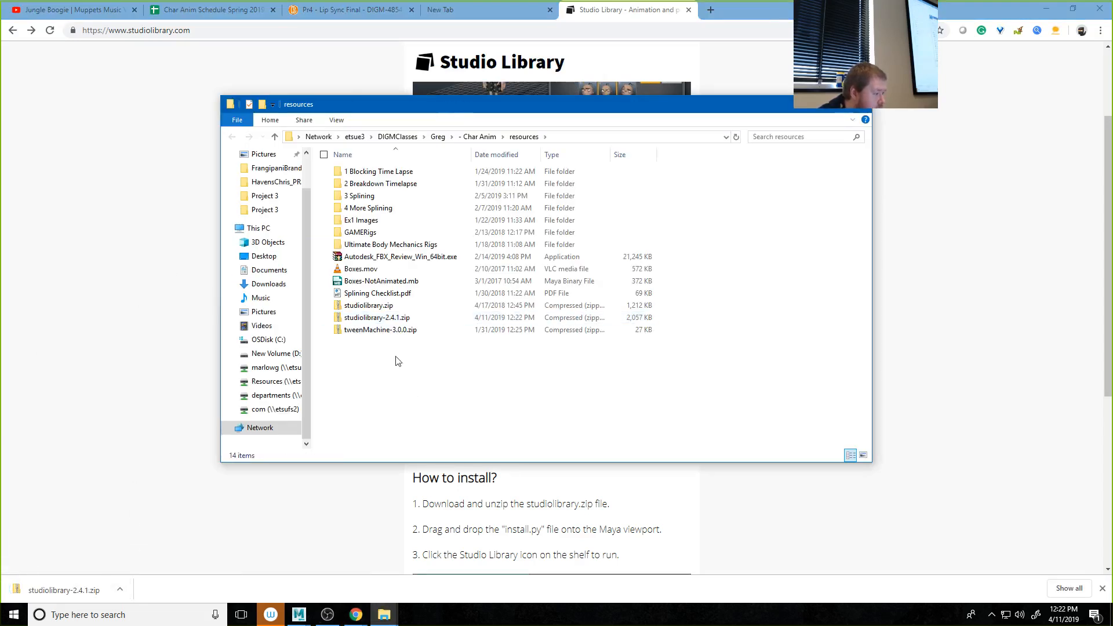
{"action": "left_click", "coordinate": [424, 318]}
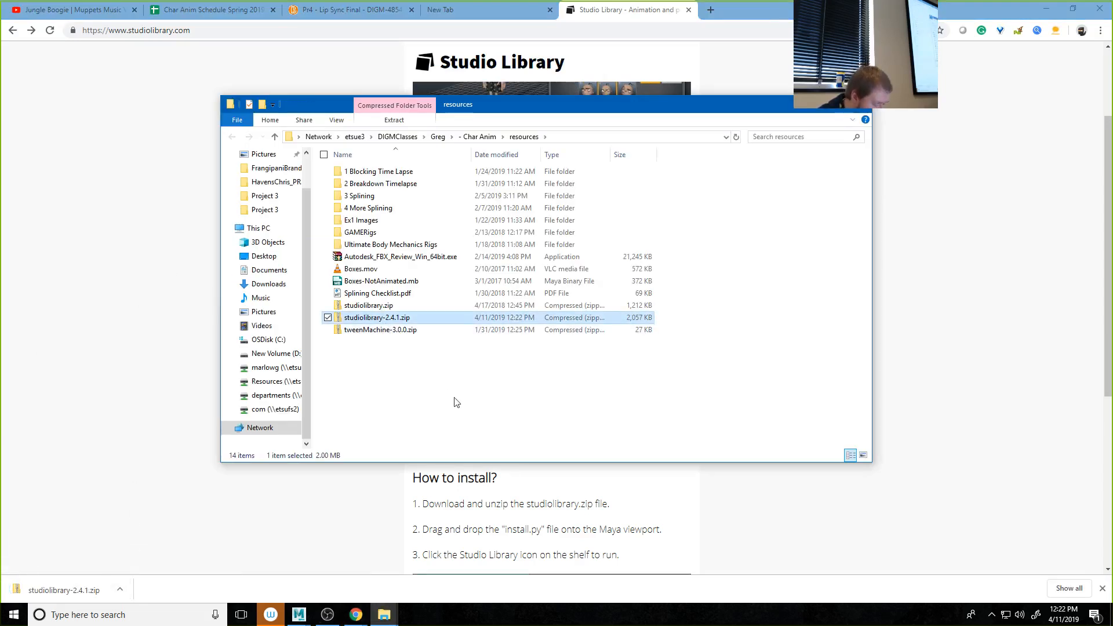
Step: Switch to the LipsyncDemo-Malcolm folder and delete its old studiolibrary folder
{"action": "left_click", "coordinate": [384, 615]}
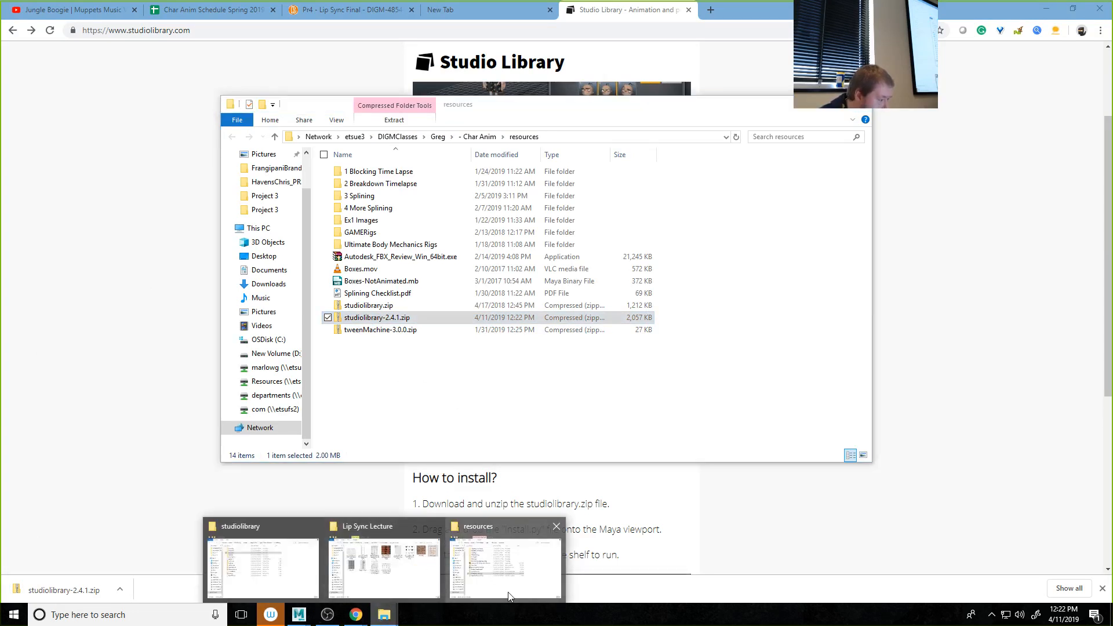
{"action": "left_click", "coordinate": [283, 591]}
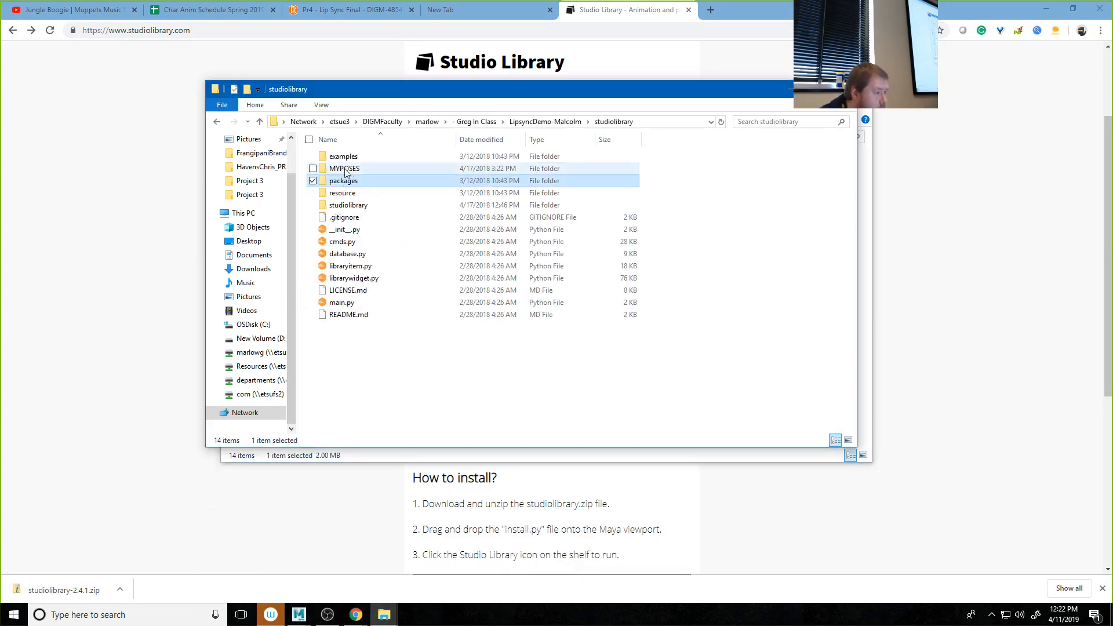
{"action": "left_click", "coordinate": [540, 122]}
{"action": "right_click", "coordinate": [359, 257]}
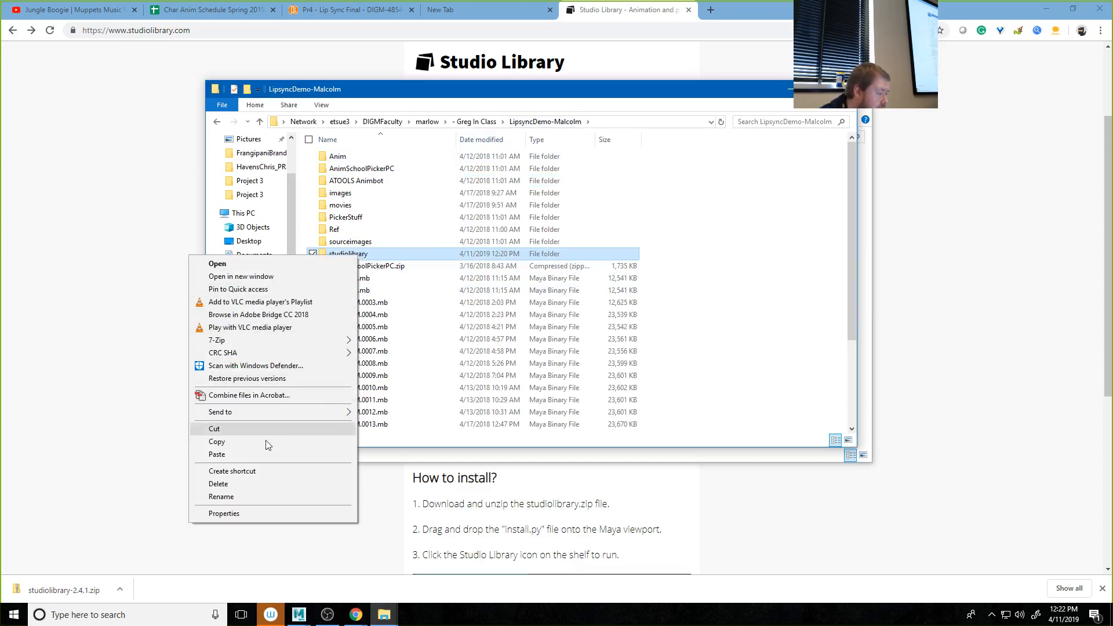
{"action": "left_click", "coordinate": [260, 483]}
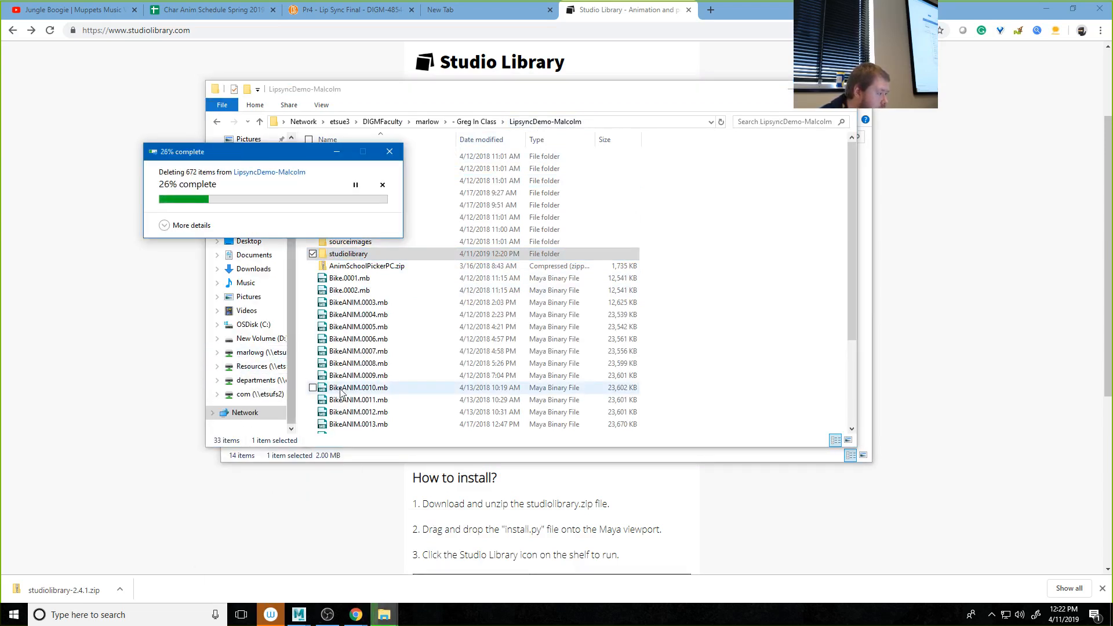
{"action": "left_click", "coordinate": [410, 418]}
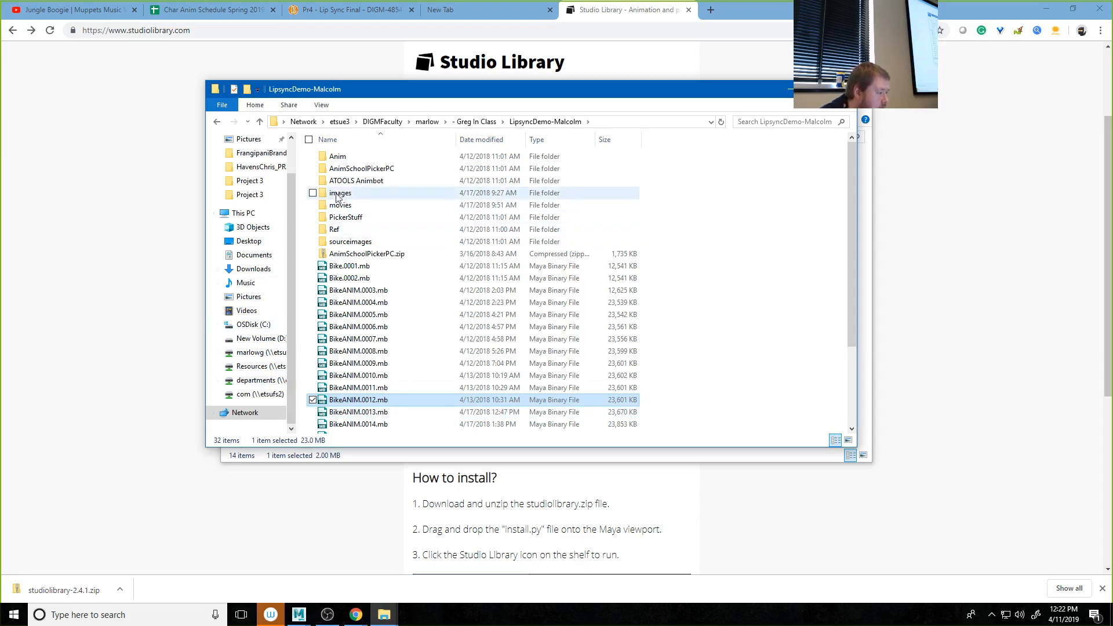
Step: Look inside the Anim folder and return to LipsyncDemo-Malcolm
{"action": "double_click", "coordinate": [336, 157]}
{"action": "left_click", "coordinate": [217, 122]}
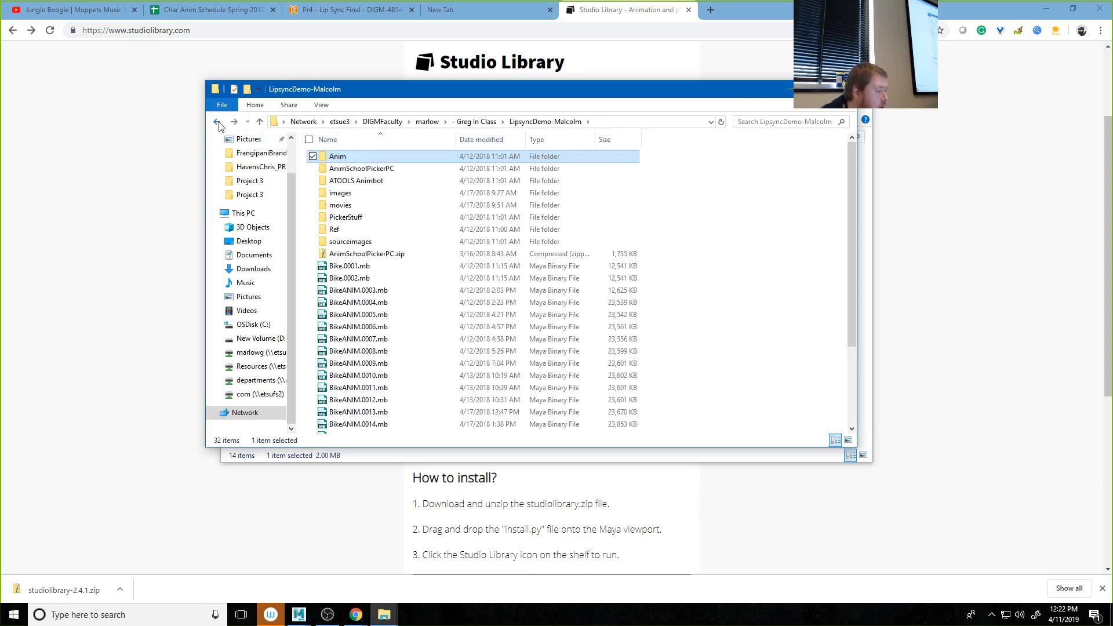
{"action": "left_click", "coordinate": [217, 122]}
{"action": "left_click", "coordinate": [672, 323]}
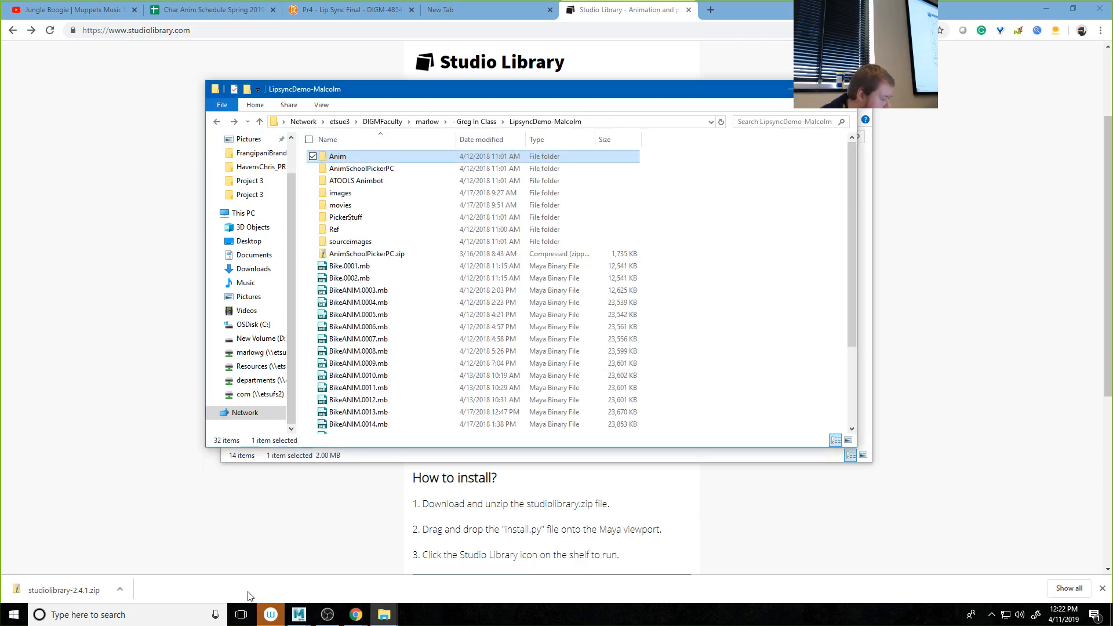
Step: Minimize Chrome and Maya to reach the desktop and search Windows for "trash"
{"action": "left_click", "coordinate": [1046, 9]}
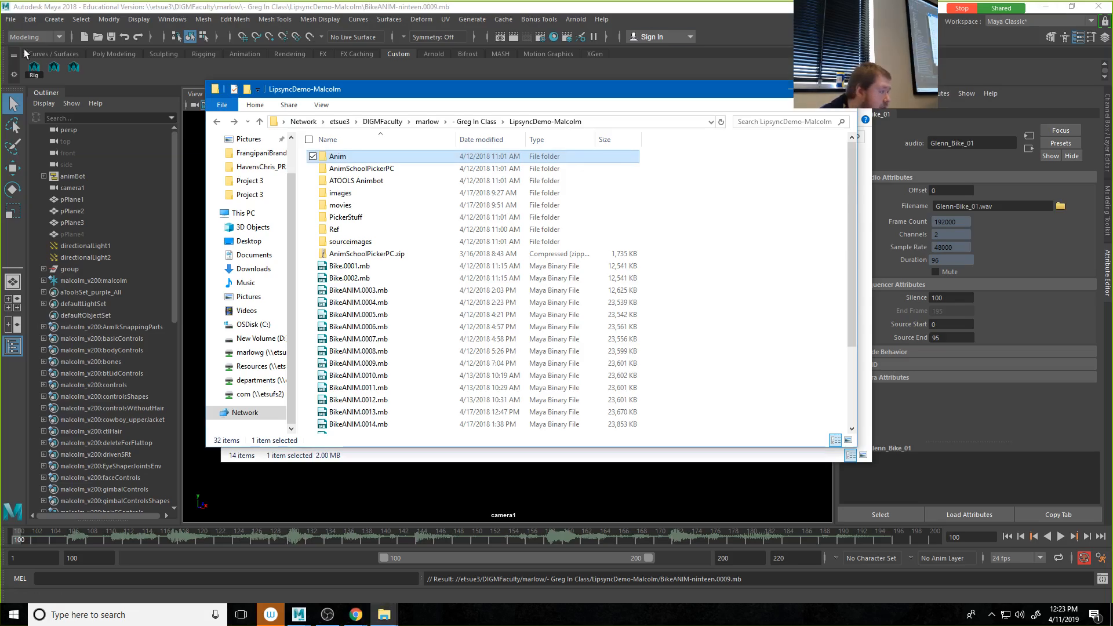
{"action": "left_click", "coordinate": [1047, 8]}
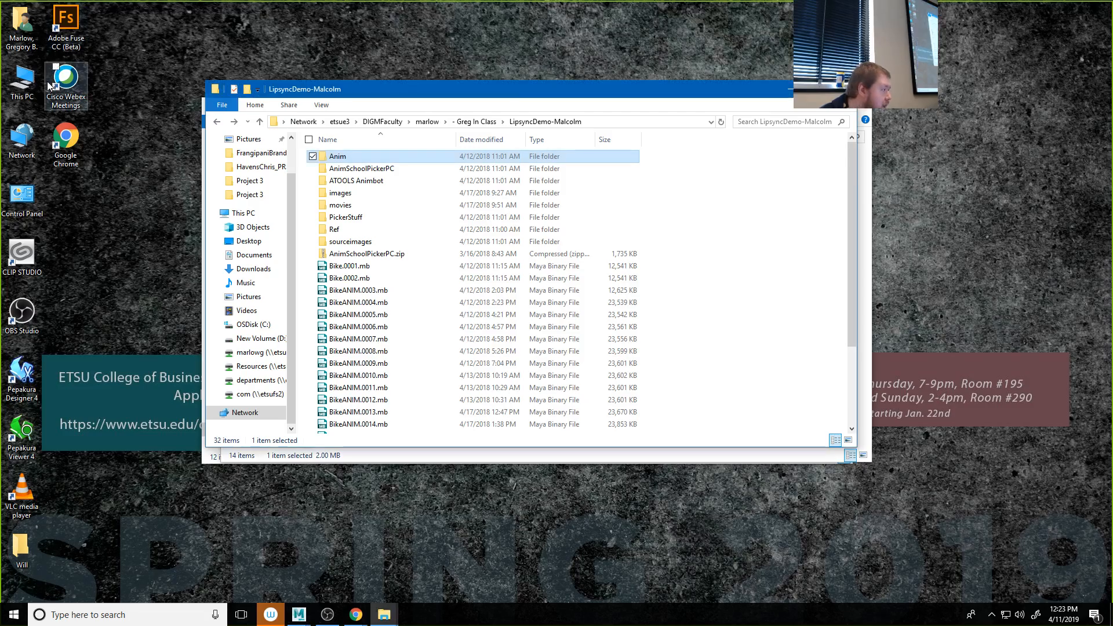
{"action": "left_click", "coordinate": [75, 617]}
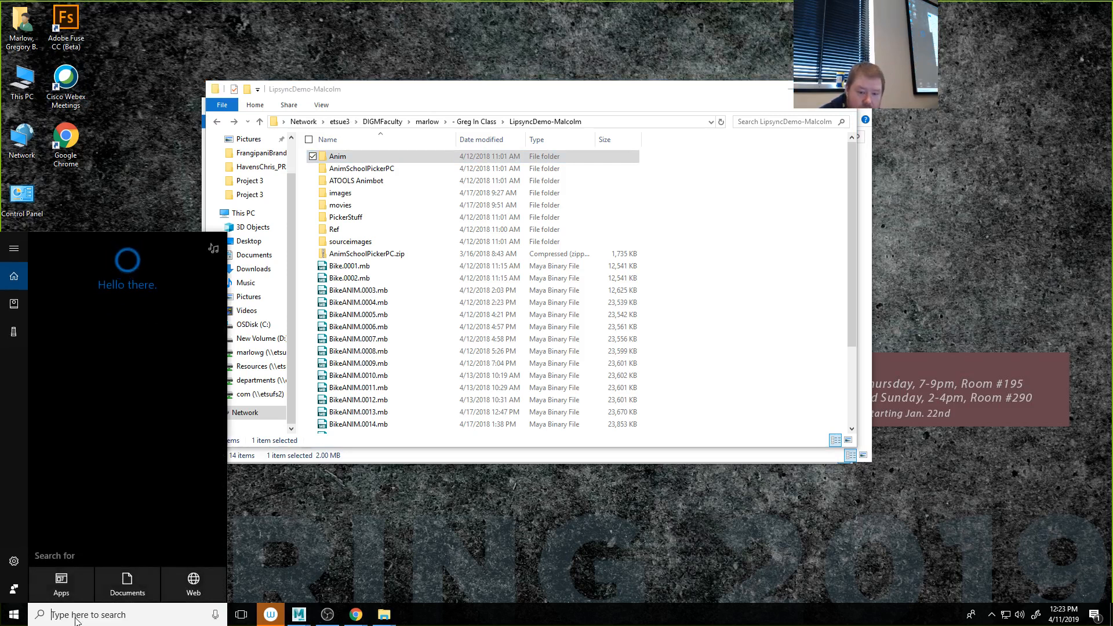
{"action": "type", "text": "trash"}
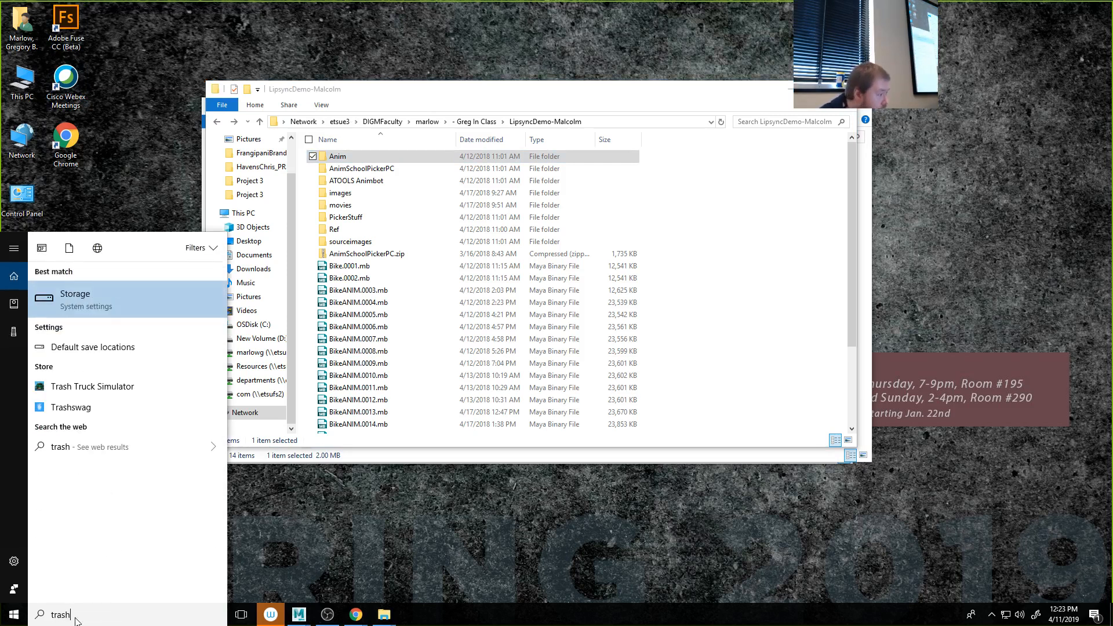
{"action": "key", "text": "BackSpace"}
{"action": "key", "text": "BackSpace"}
{"action": "key", "text": "BackSpace"}
{"action": "key", "text": "BackSpace"}
{"action": "key", "text": "BackSpace"}
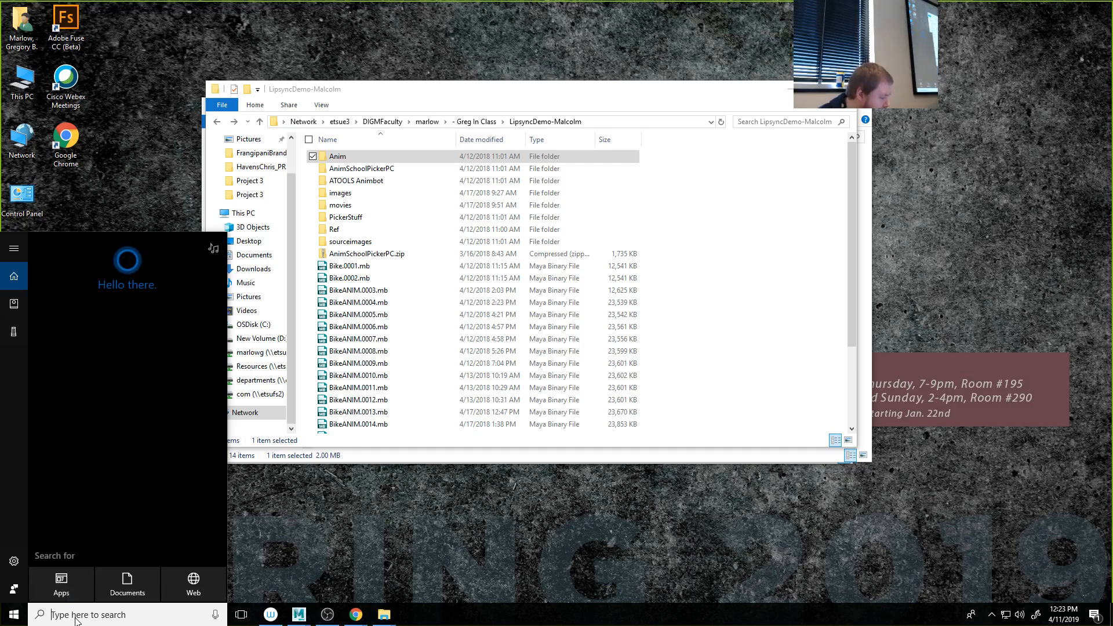
{"action": "type", "text": "trash"}
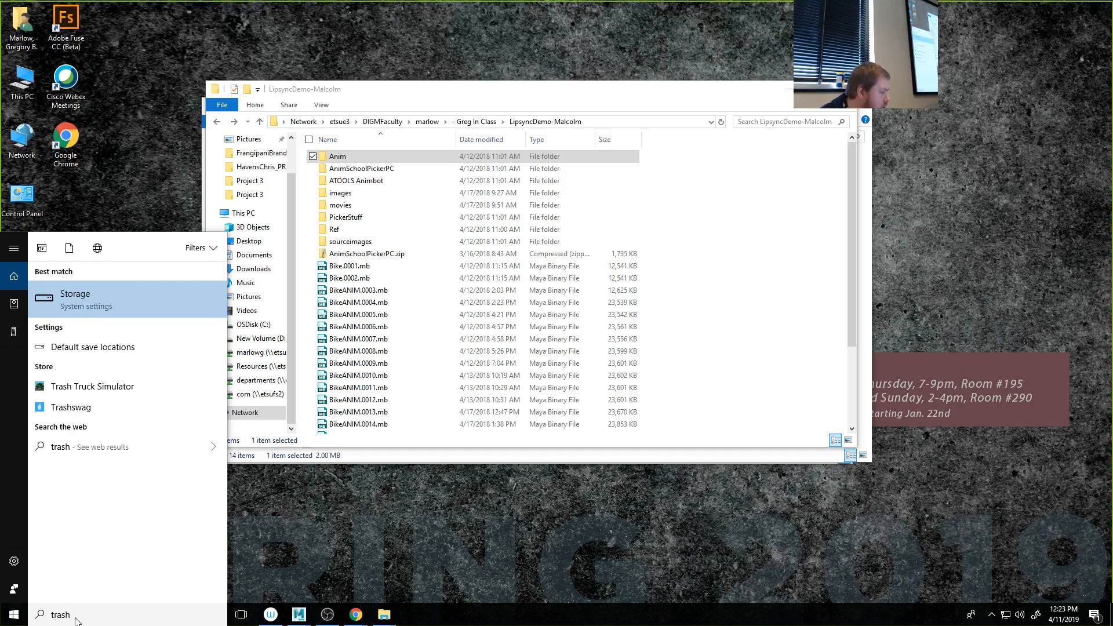
{"action": "key", "text": "Return"}
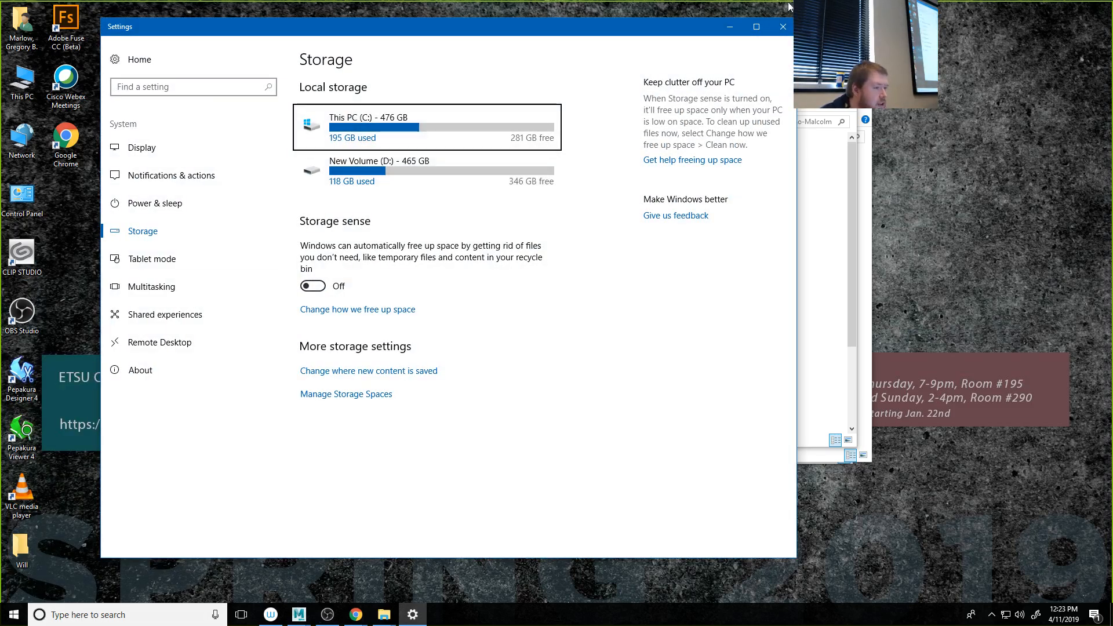
{"action": "left_click", "coordinate": [784, 28]}
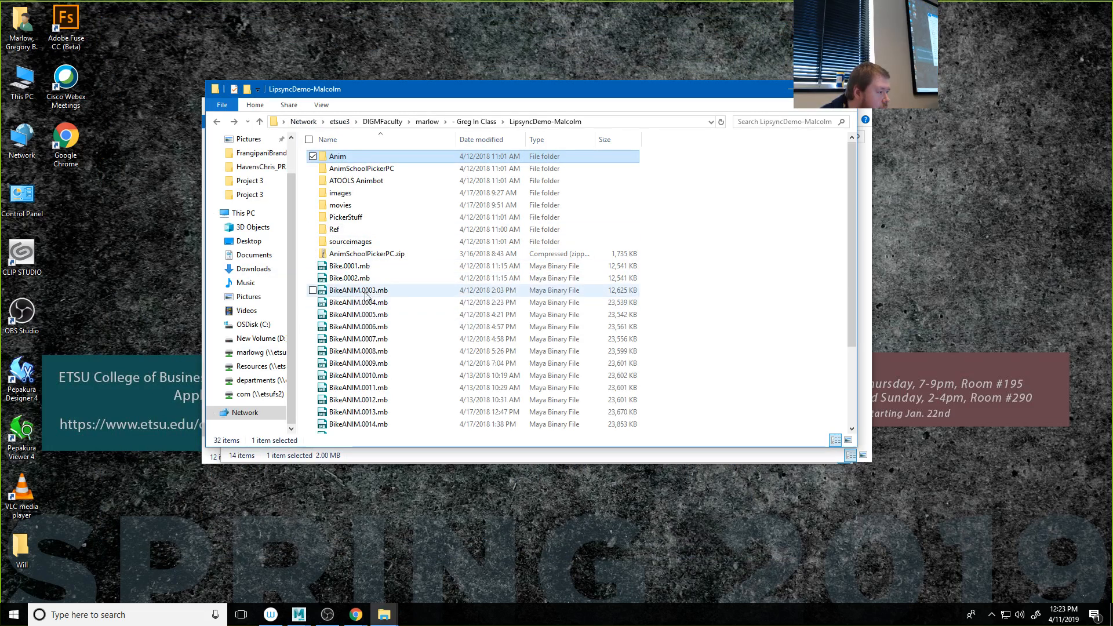
Step: Paste the copied studiolibrary-2.4.1.zip into the LipsyncDemo-Malcolm folder
{"action": "scroll", "coordinate": [316, 310], "scroll_direction": "down", "scroll_amount": 3}
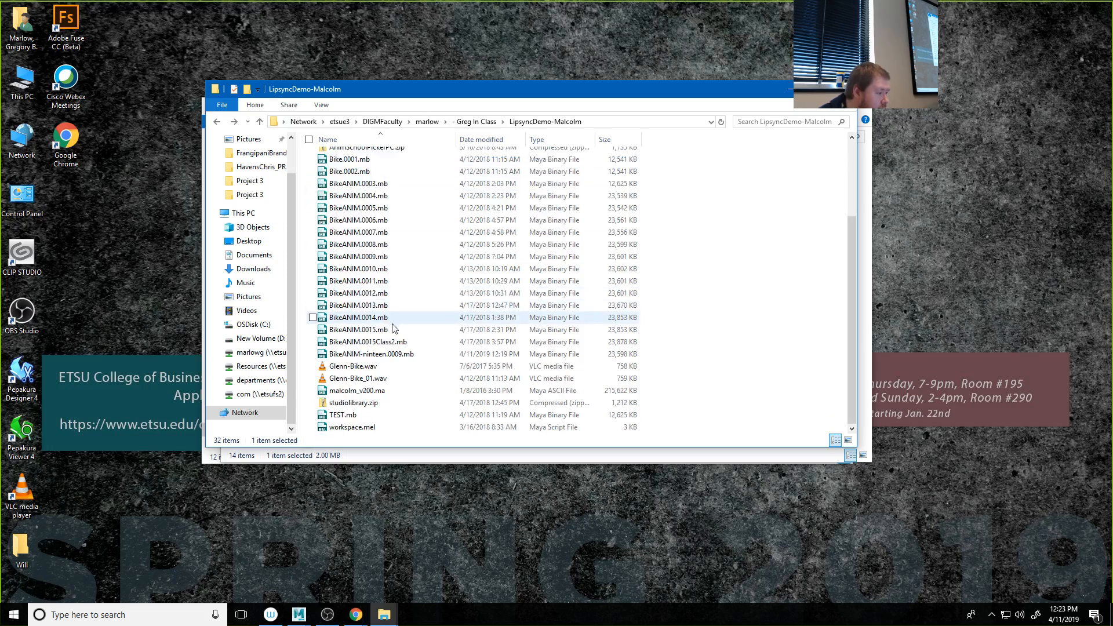
{"action": "scroll", "coordinate": [415, 386], "scroll_direction": "up", "scroll_amount": 3}
{"action": "right_click", "coordinate": [416, 333]}
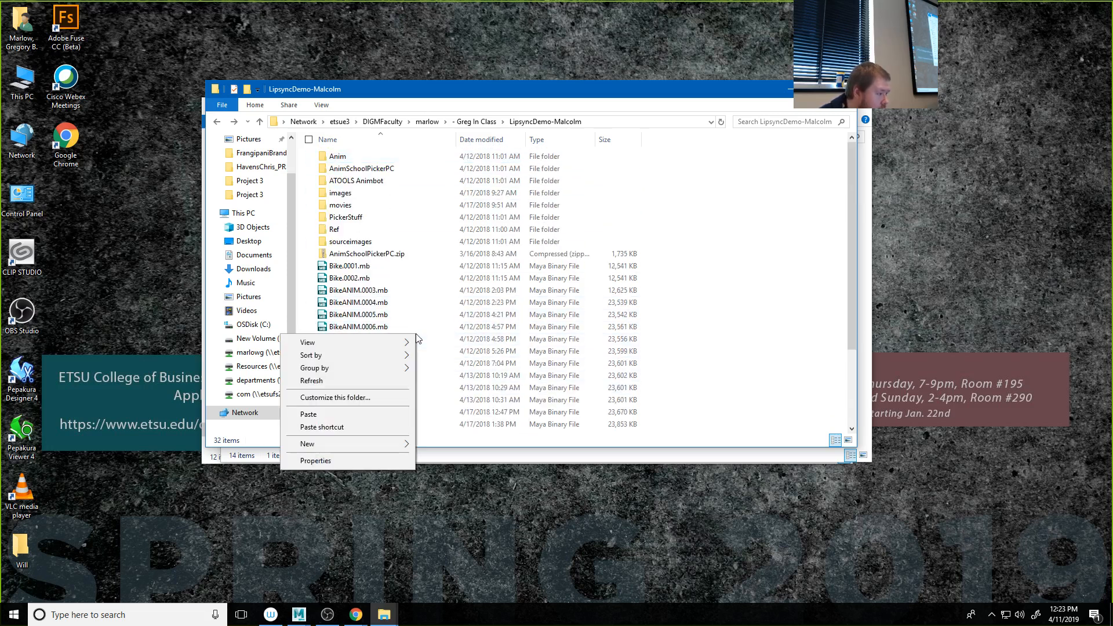
{"action": "left_click", "coordinate": [360, 418]}
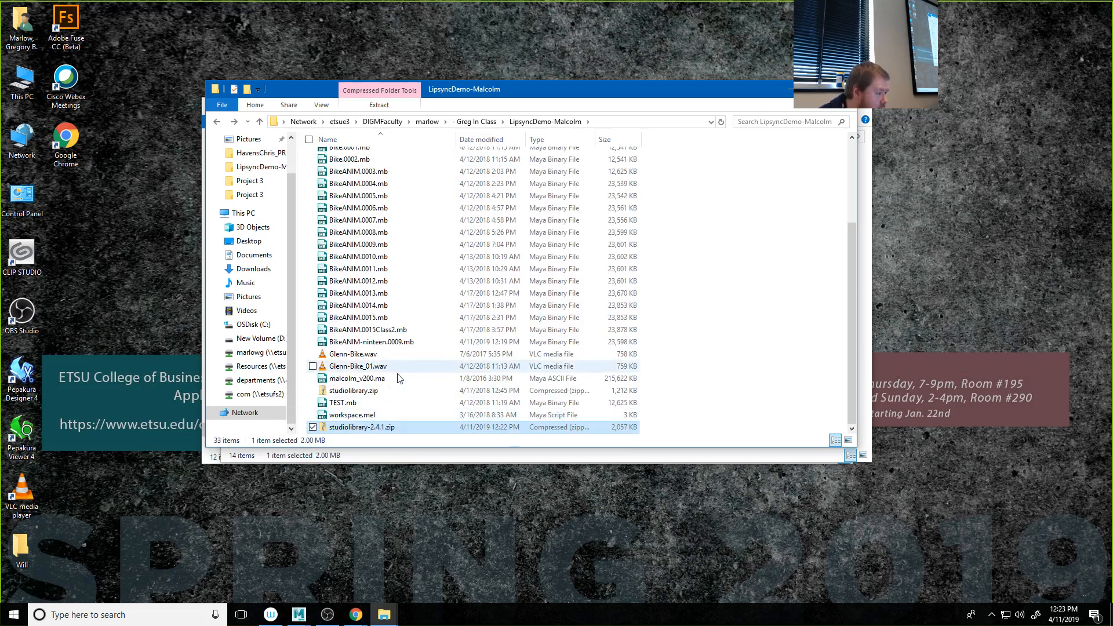
Step: Extract studiolibrary-2.4.1.zip within LipsyncDemo-Malcolm and open the extracted studiolibrary-2.4.1 folder
{"action": "right_click", "coordinate": [355, 427]}
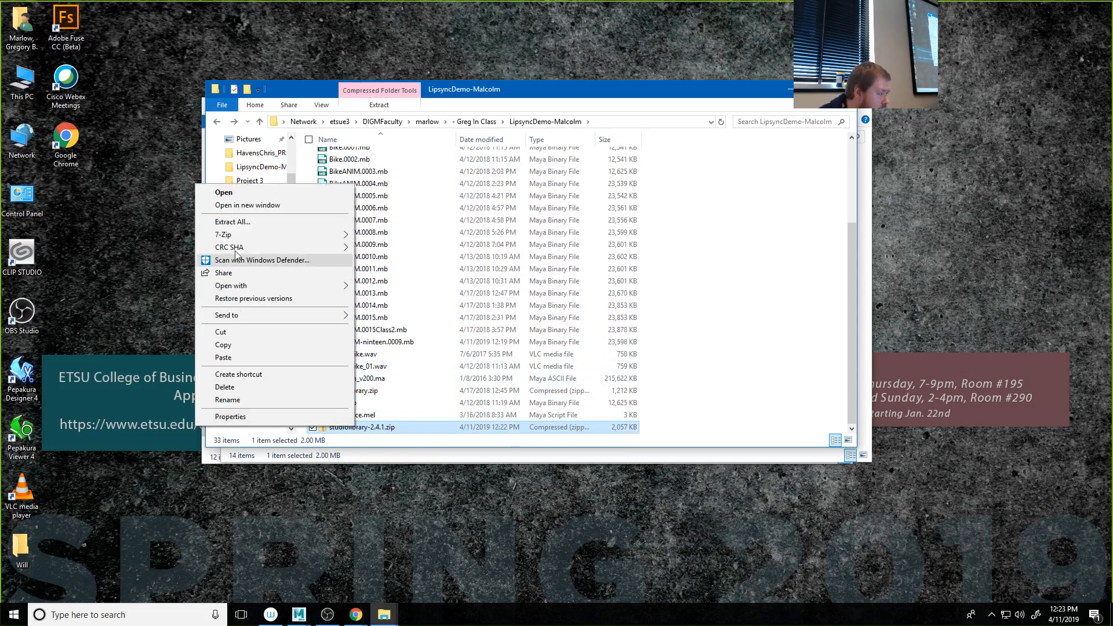
{"action": "mouse_move", "coordinate": [235, 242]}
{"action": "left_click", "coordinate": [497, 291]}
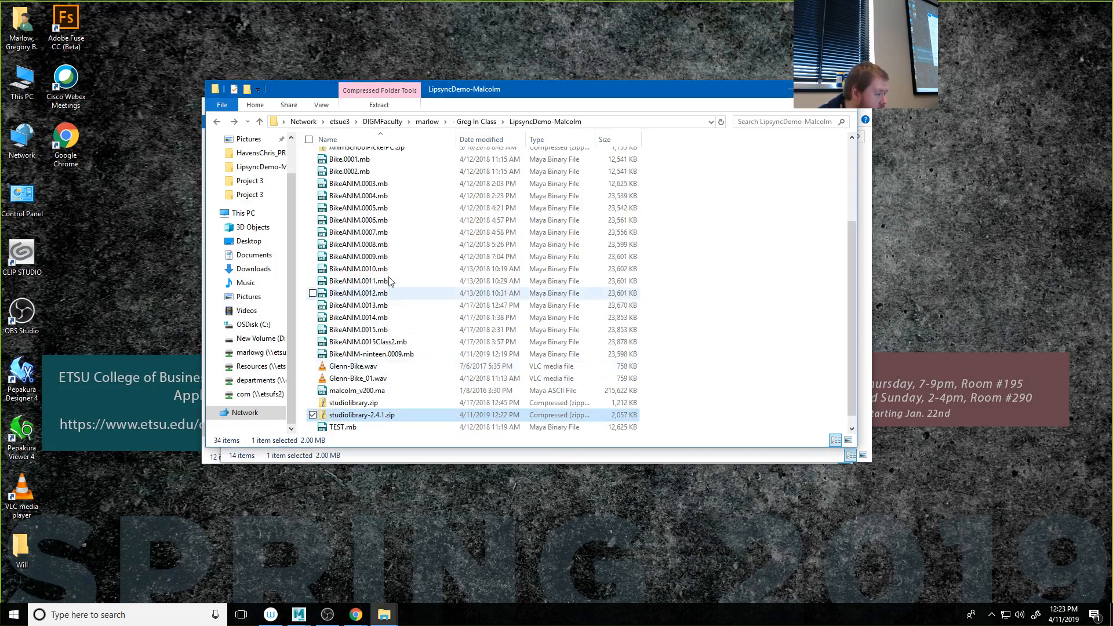
{"action": "scroll", "coordinate": [387, 279], "scroll_direction": "up", "scroll_amount": 3}
{"action": "double_click", "coordinate": [357, 253]}
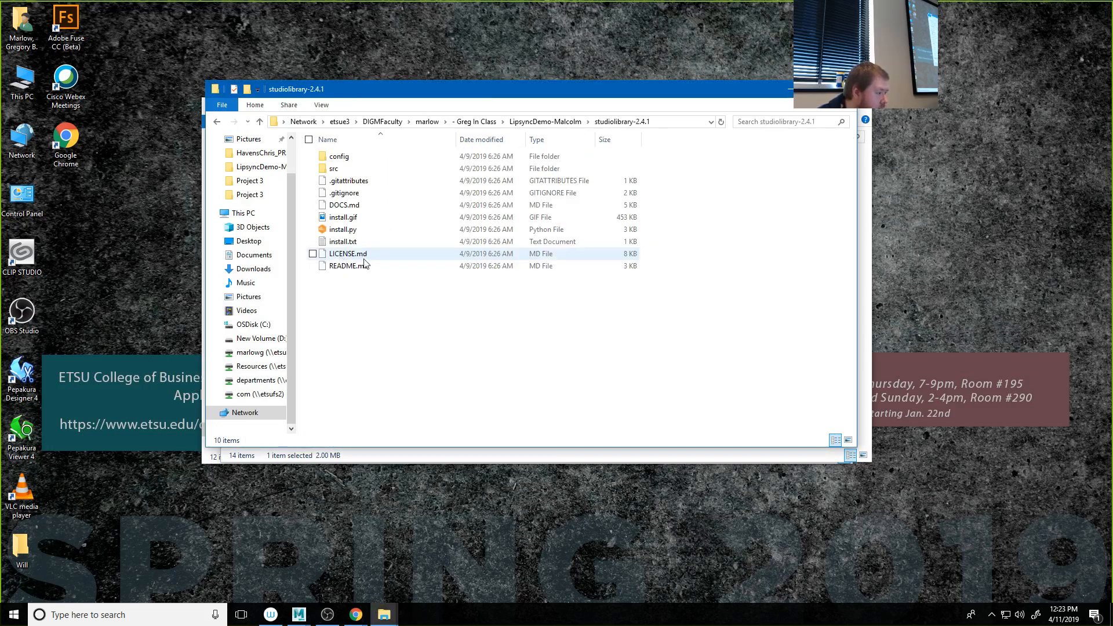
Step: Move the studiolibrary-2.4.1 folder window aside, switch to Maya, and bring the folder window up in front of it
{"action": "left_click_drag", "start_coordinate": [396, 96], "coordinate": [889, 100]}
{"action": "left_click", "coordinate": [299, 615]}
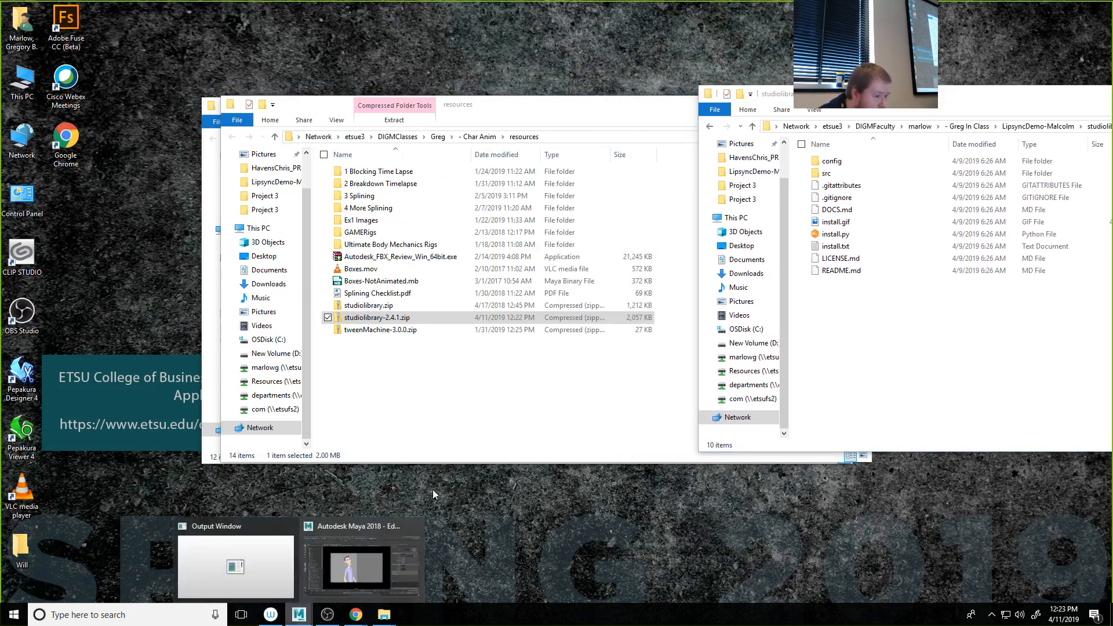
{"action": "left_click", "coordinate": [362, 567]}
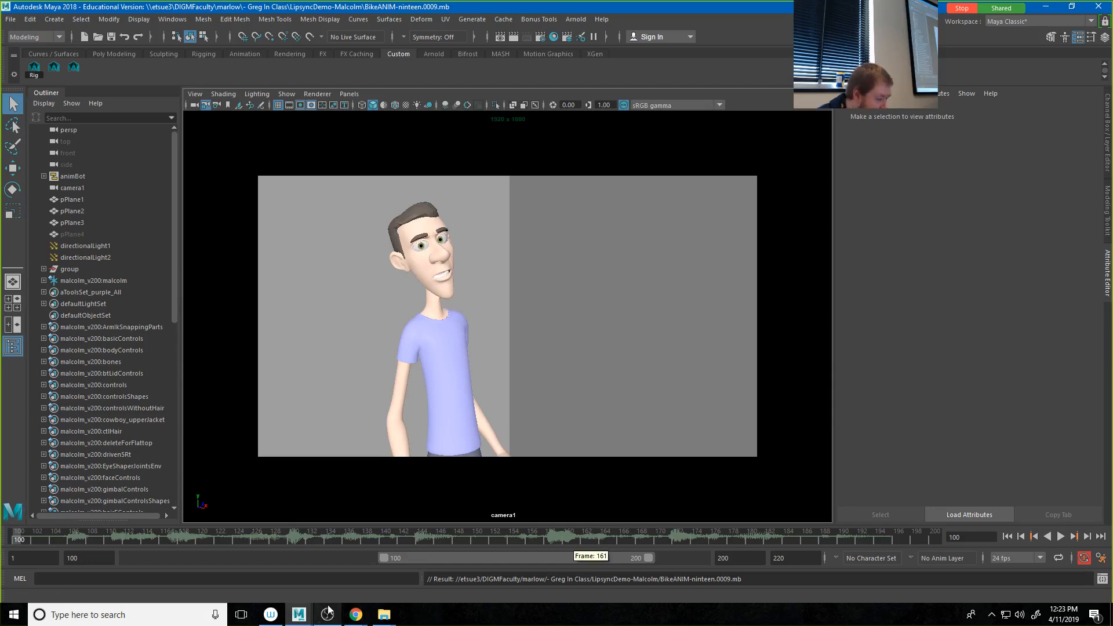
{"action": "left_click", "coordinate": [378, 619]}
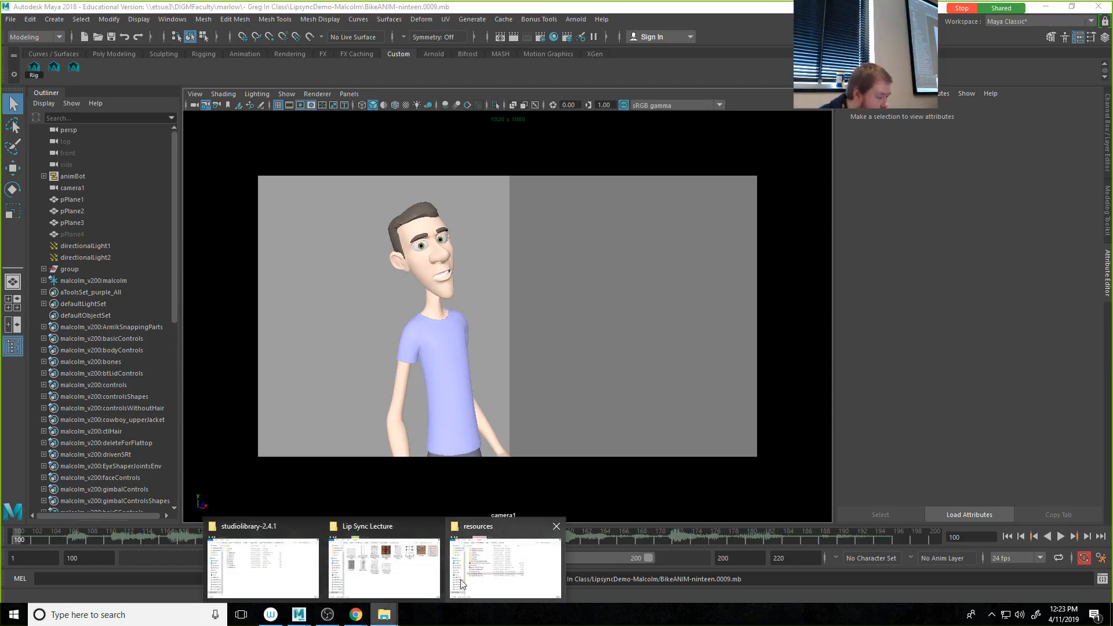
{"action": "left_click", "coordinate": [279, 576]}
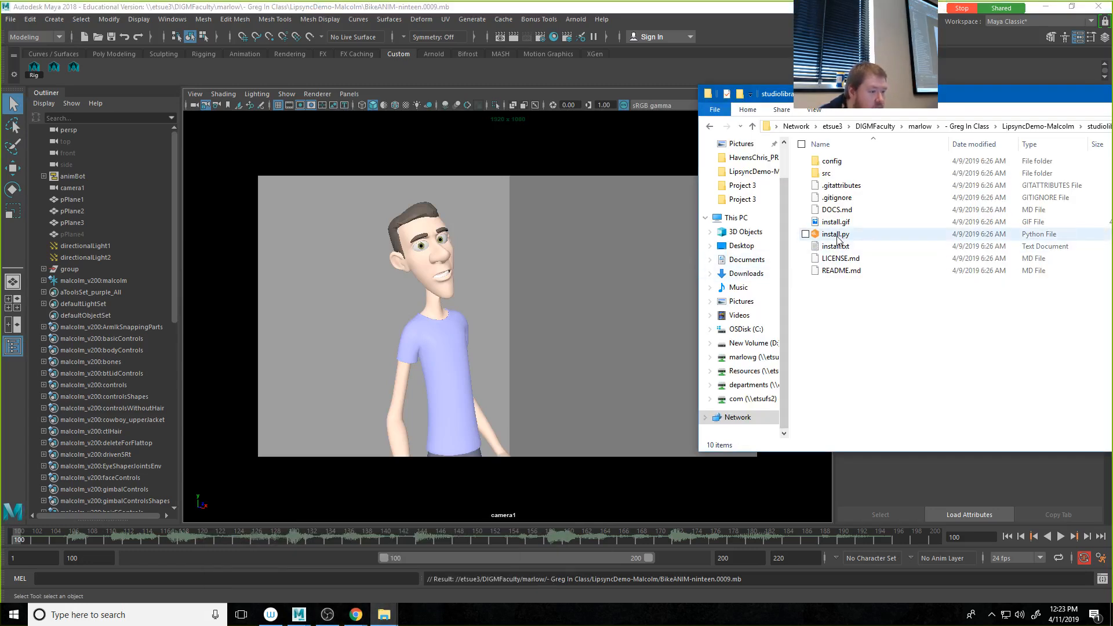
Step: Install Studio Library by dropping install.py into the Maya viewport, launch it from the shelf, and accept the welcome message
{"action": "left_click_drag", "start_coordinate": [835, 234], "coordinate": [392, 323]}
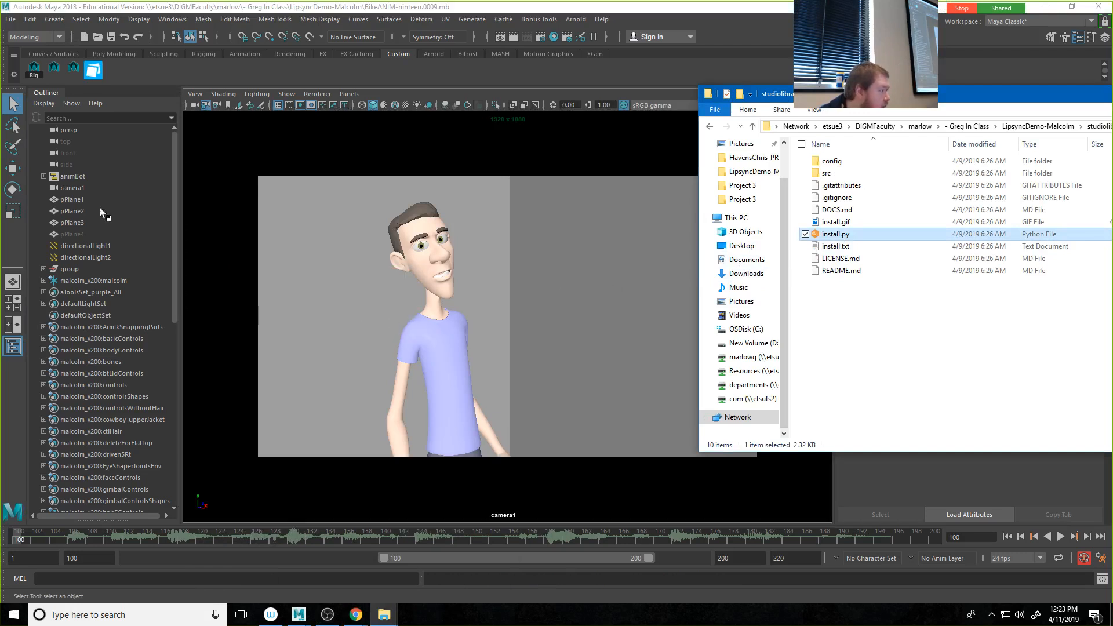
{"action": "left_click", "coordinate": [95, 73]}
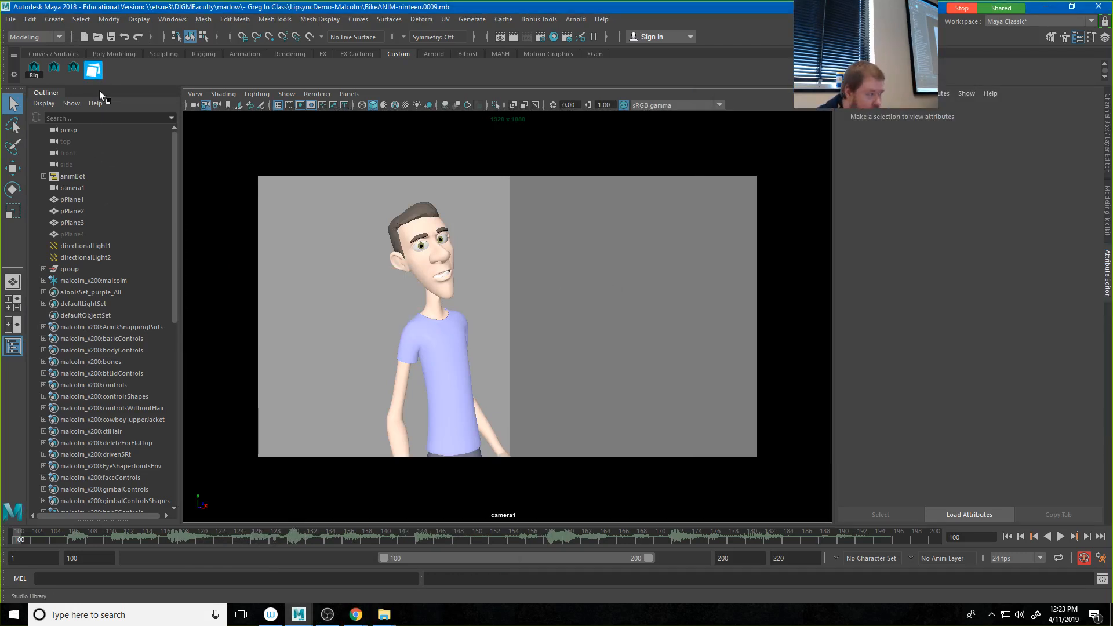
{"action": "left_click", "coordinate": [95, 73]}
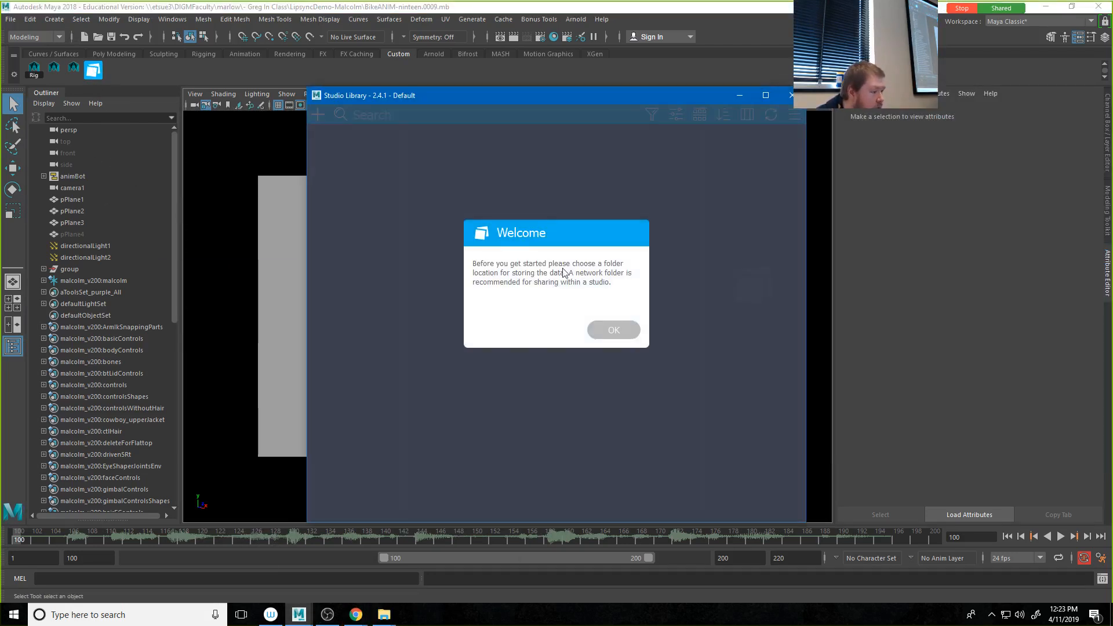
{"action": "left_click", "coordinate": [608, 329]}
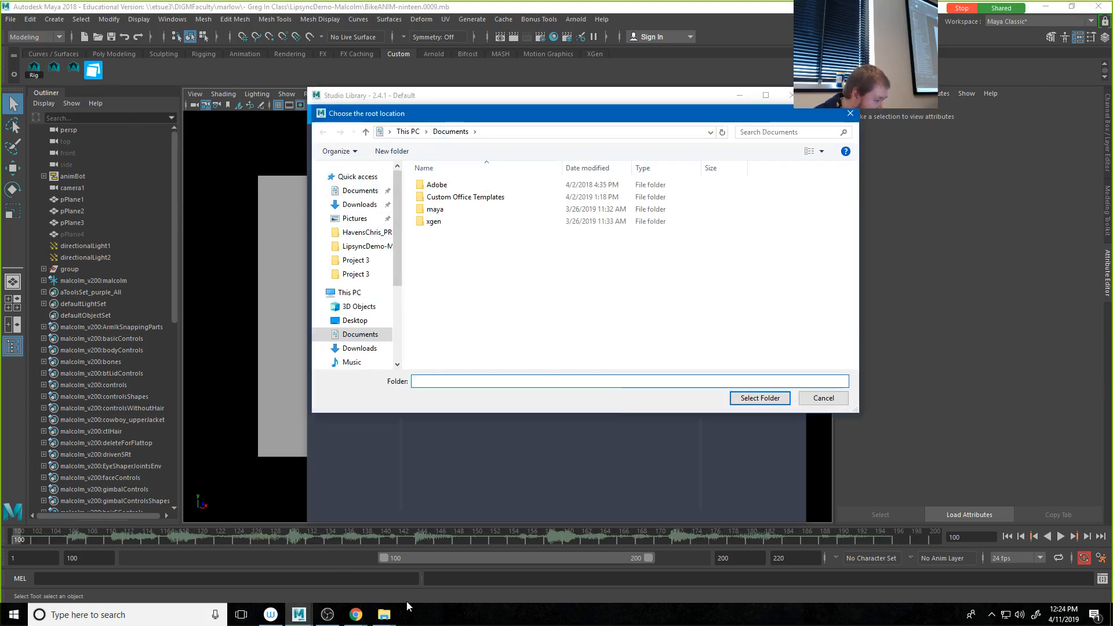
Step: Bring up the studiolibrary-2.4.1 folder window, go to LipsyncDemo-Malcolm, and look inside its Anim and PickerStuff folders
{"action": "left_click", "coordinate": [384, 615]}
{"action": "left_click", "coordinate": [464, 527]}
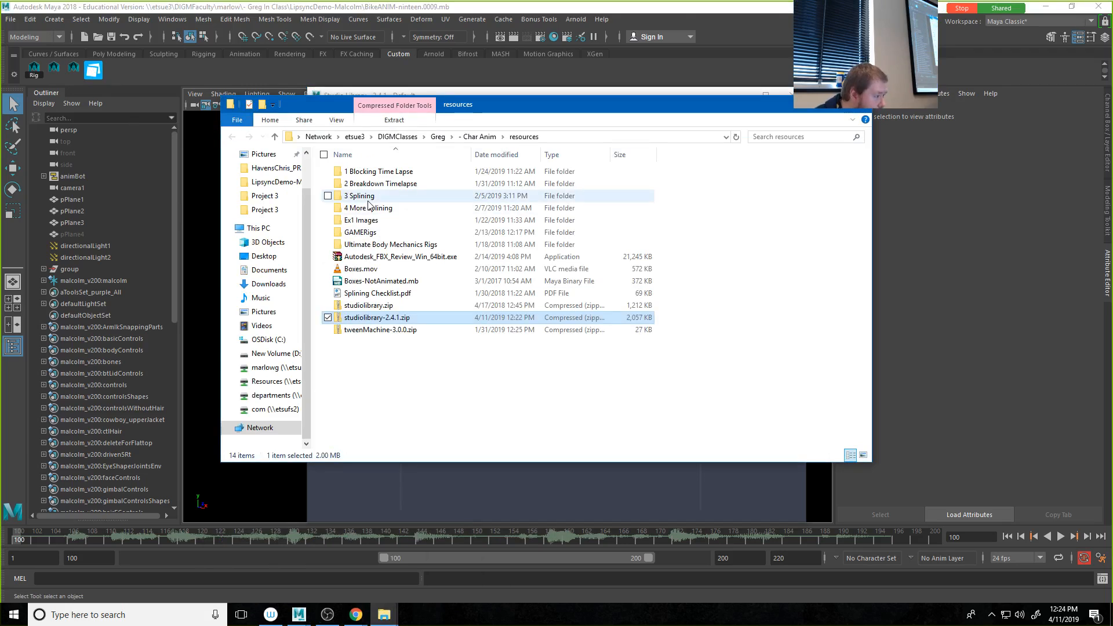
{"action": "left_click", "coordinate": [383, 615]}
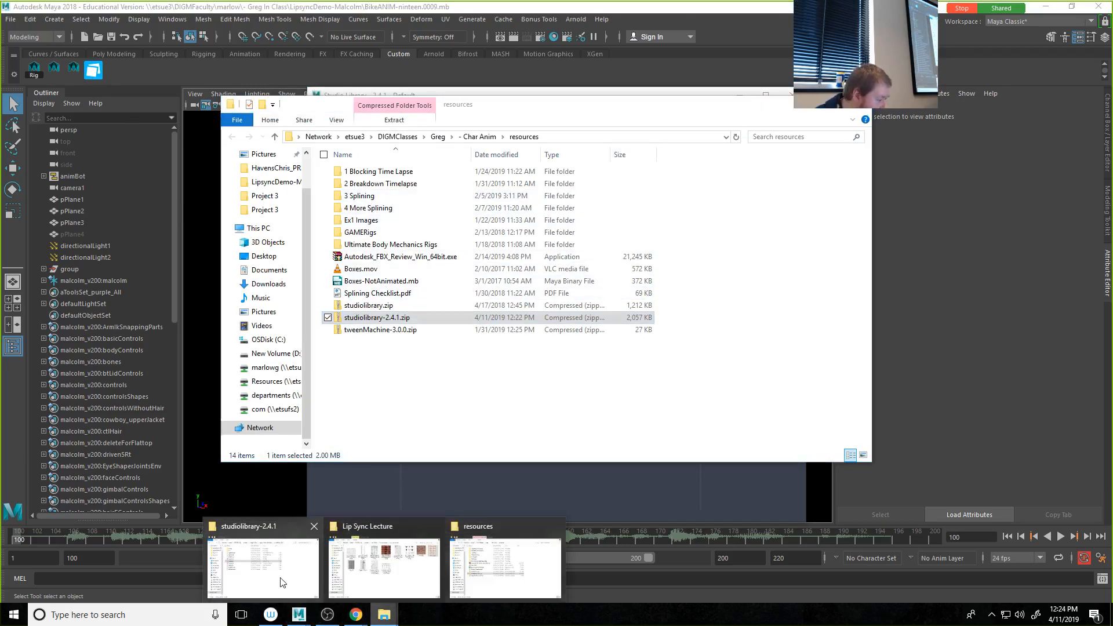
{"action": "left_click", "coordinate": [291, 588]}
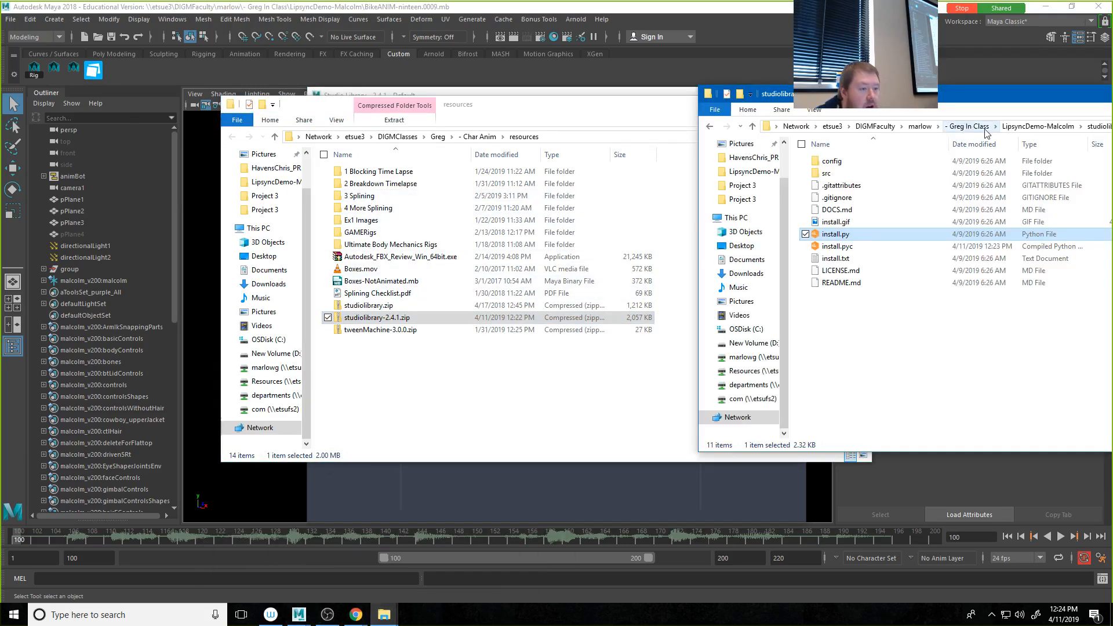
{"action": "left_click", "coordinate": [1021, 127]}
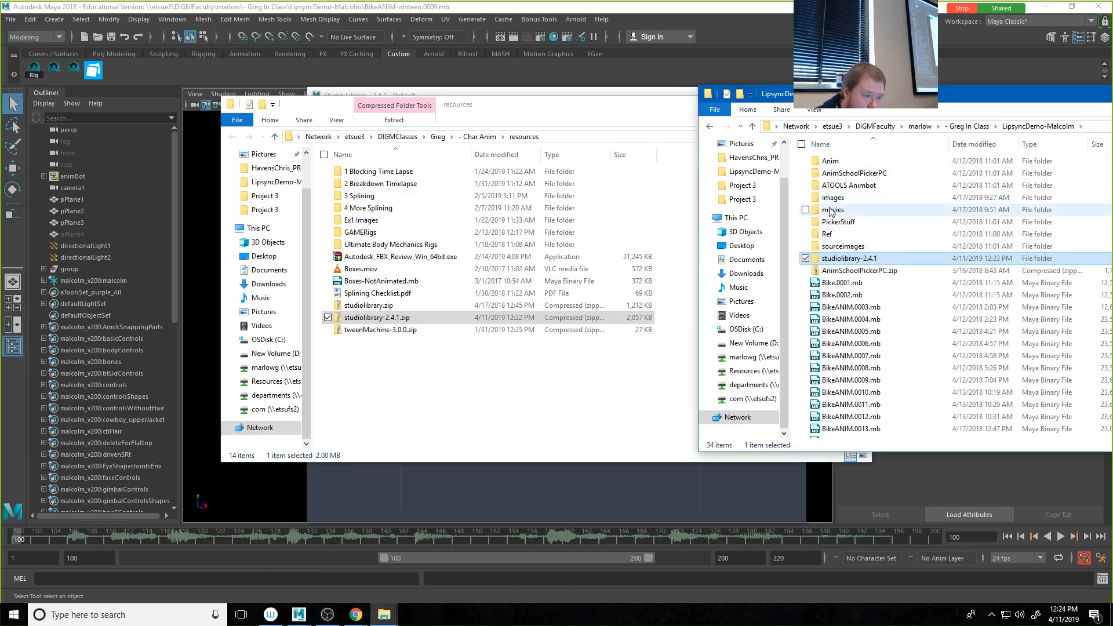
{"action": "double_click", "coordinate": [831, 161]}
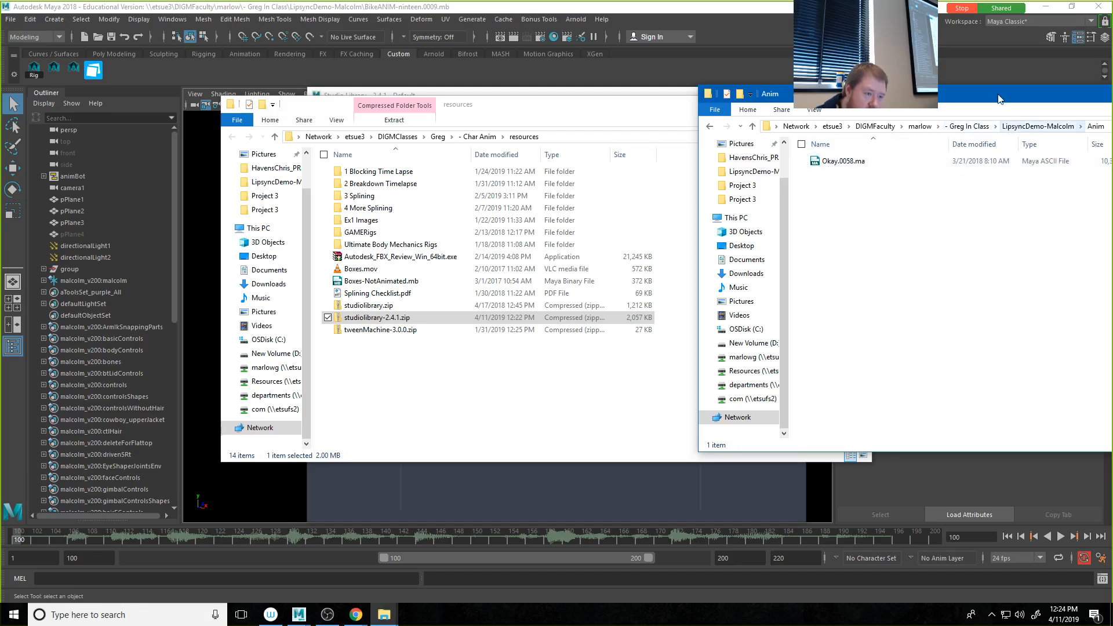
{"action": "left_click_drag", "start_coordinate": [998, 99], "coordinate": [713, 97]}
{"action": "left_click", "coordinate": [752, 124]}
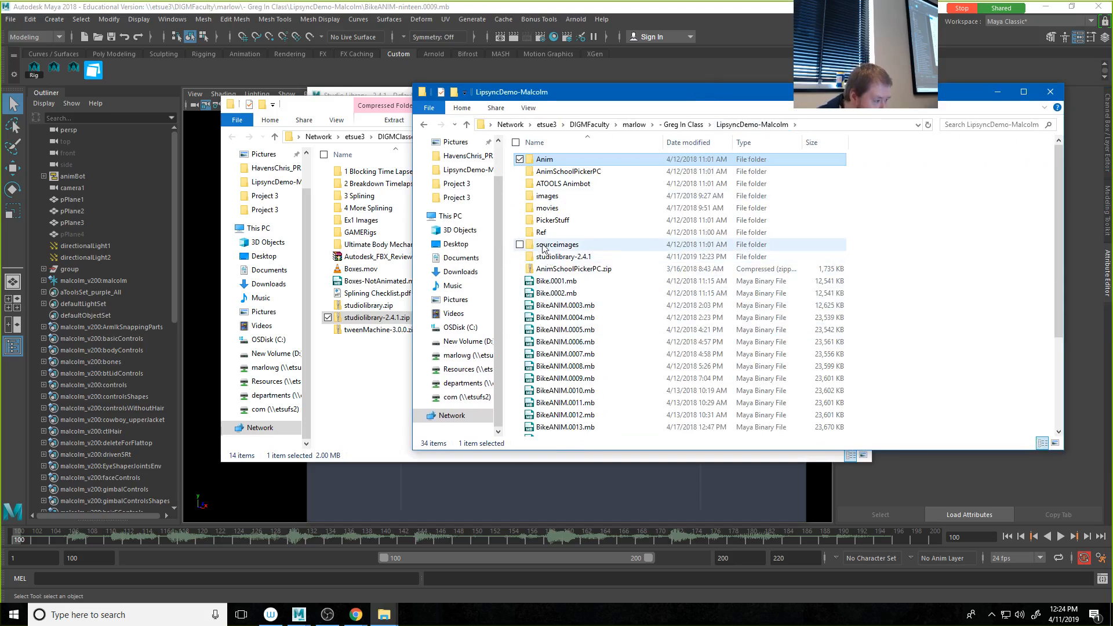
{"action": "double_click", "coordinate": [539, 221]}
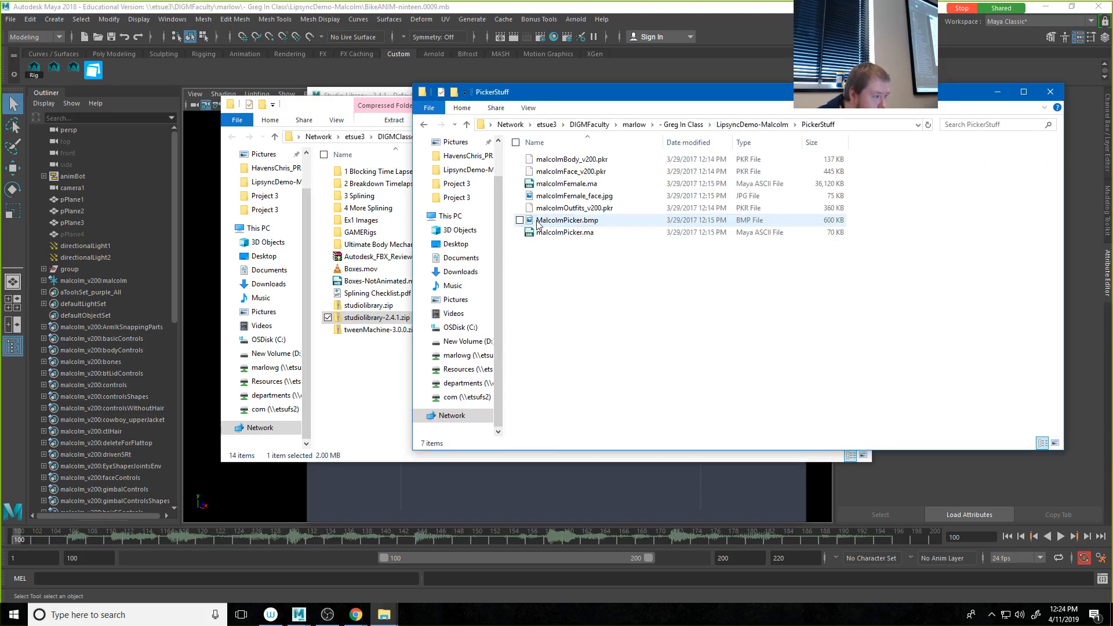
{"action": "left_click", "coordinate": [424, 124]}
Step: Search Windows for the Recycle Bin, check and close it, and look through the files in LipsyncDemo-Malcolm
{"action": "left_click", "coordinate": [116, 616]}
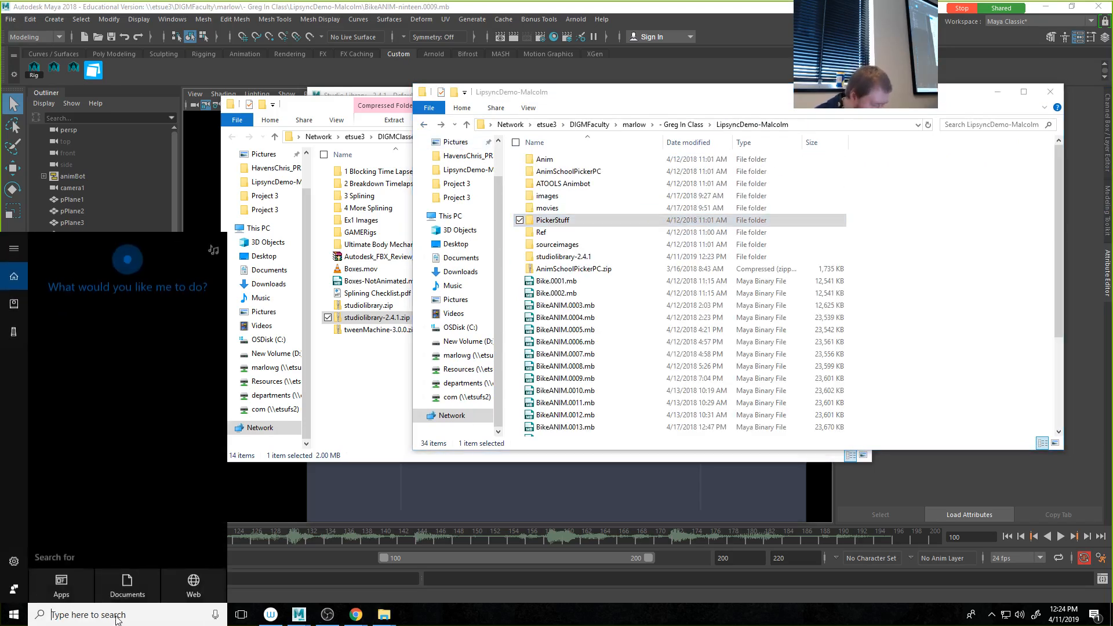
{"action": "type", "text": "rec"}
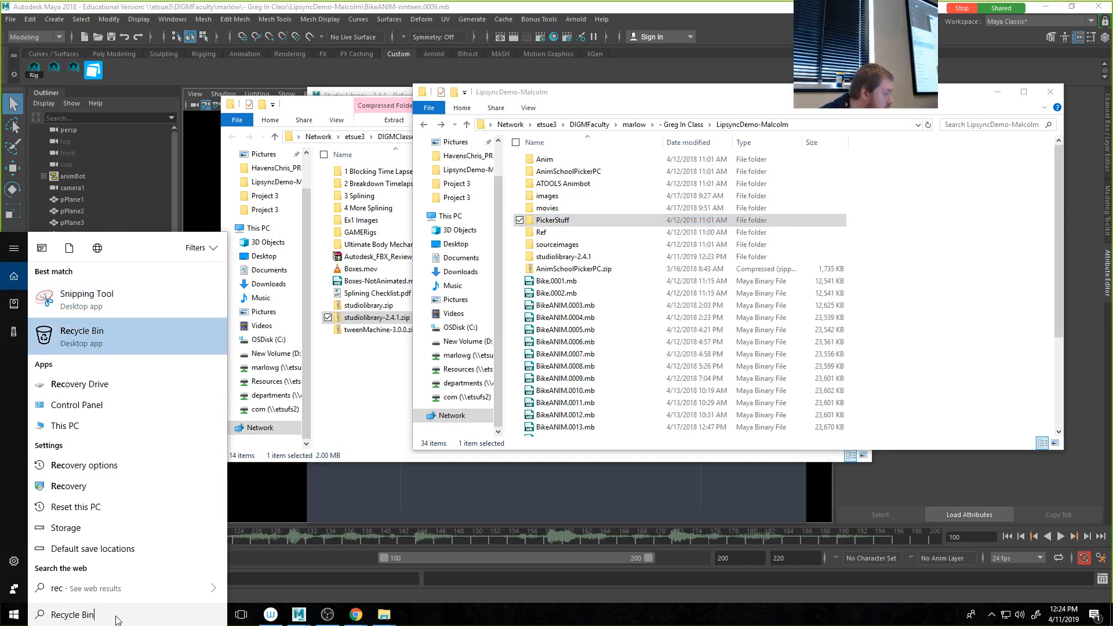
{"action": "key", "text": "Return"}
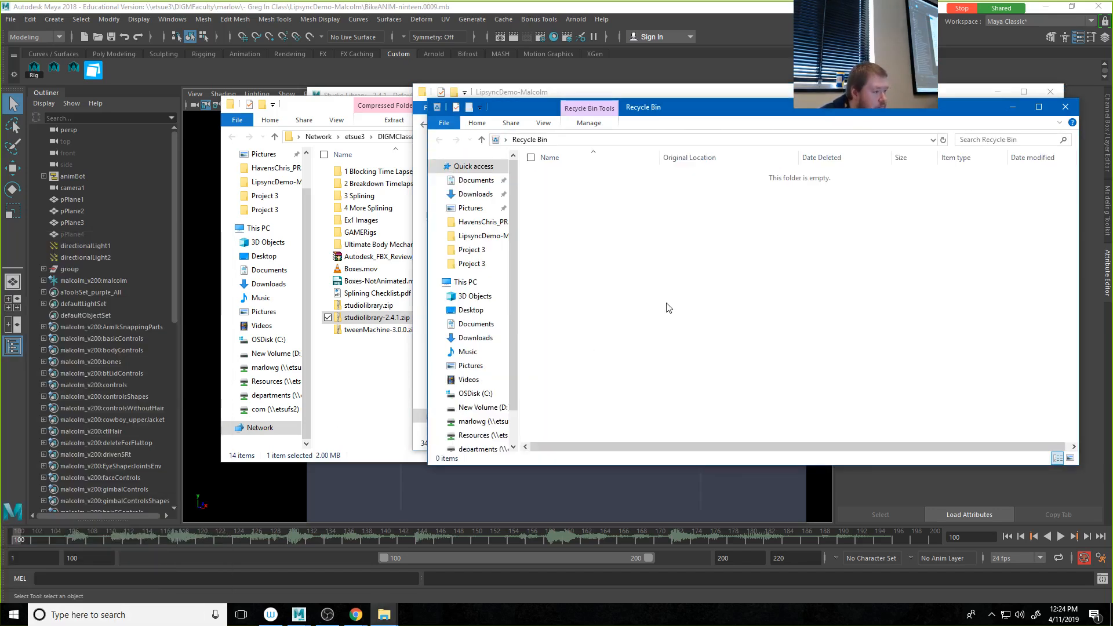
{"action": "left_click", "coordinate": [1066, 107]}
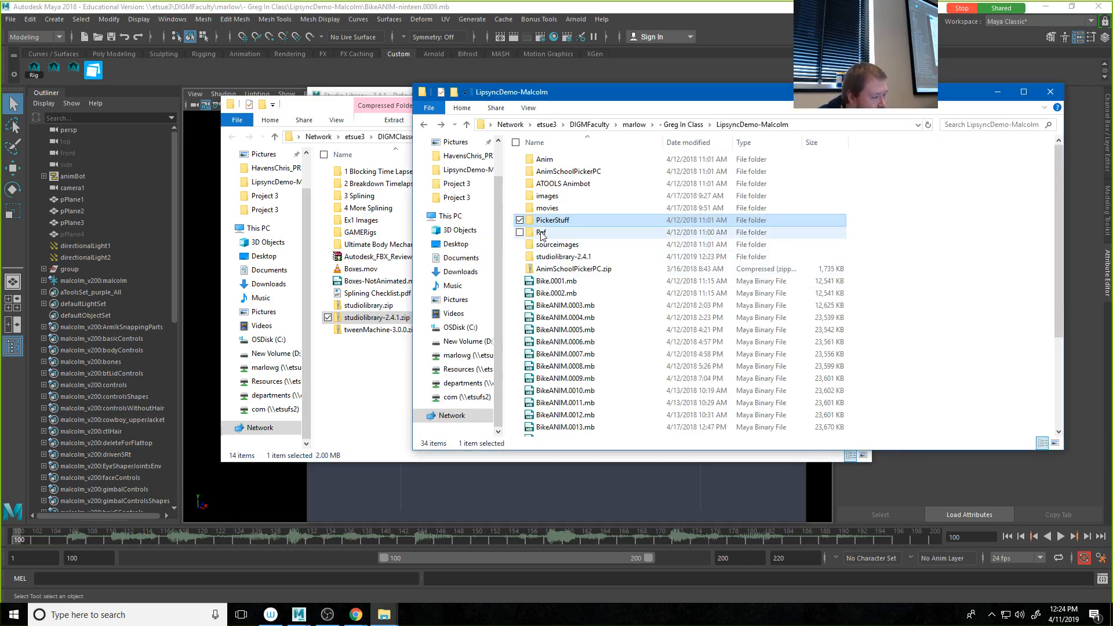
{"action": "scroll", "coordinate": [548, 263], "scroll_direction": "down", "scroll_amount": 4}
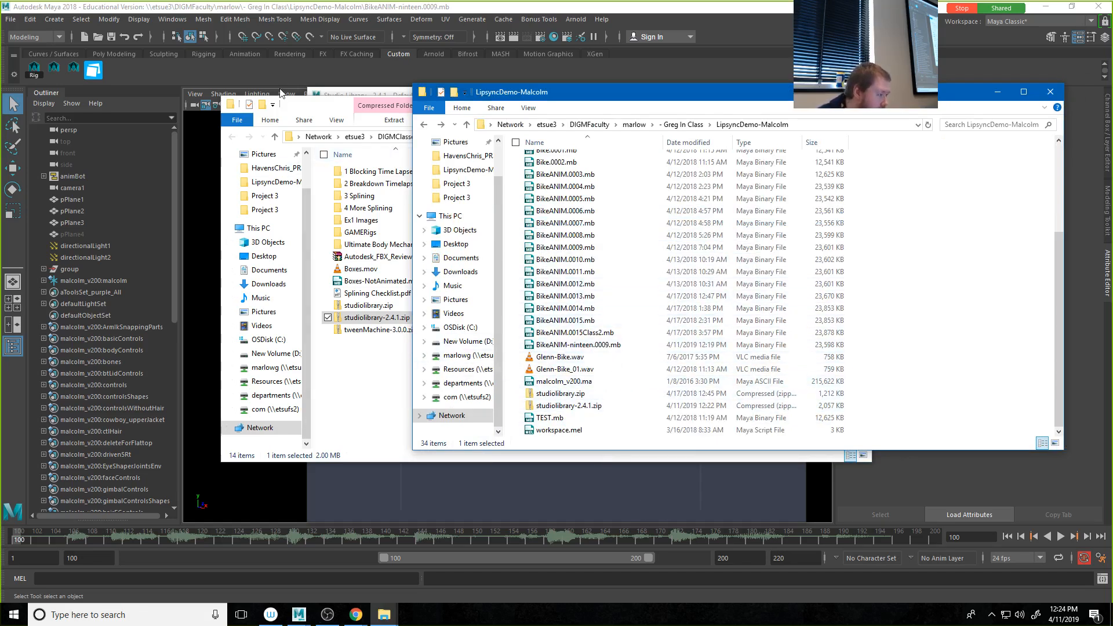
Step: Copy the LipsyncDemo-Malcolm folder path and go to that location in Studio Library's root location dialog
{"action": "left_click", "coordinate": [344, 91]}
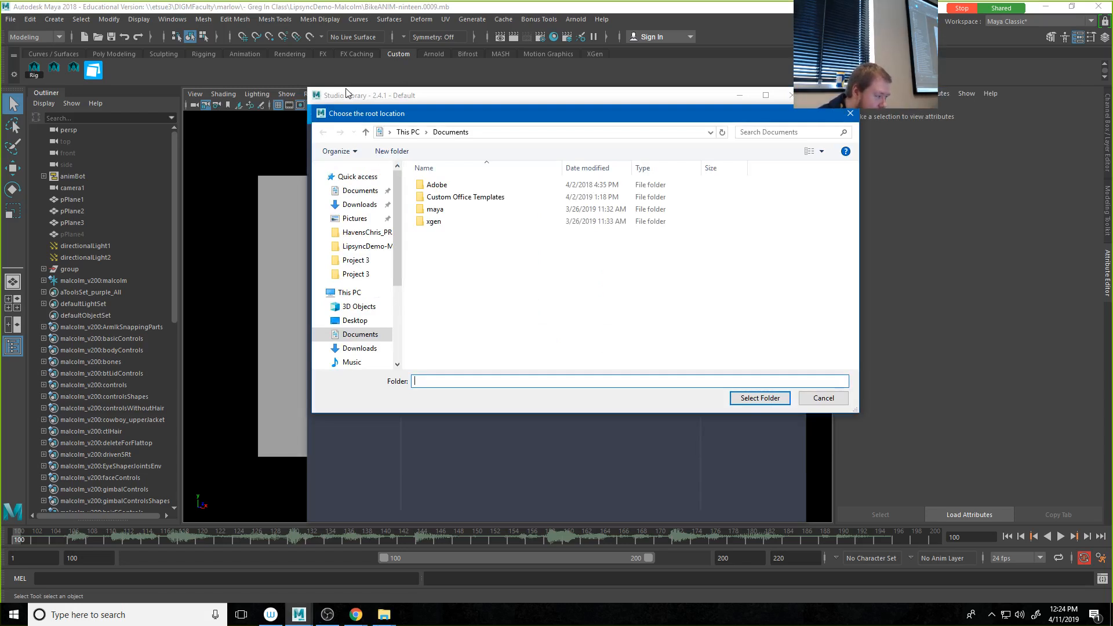
{"action": "left_click", "coordinate": [492, 136]}
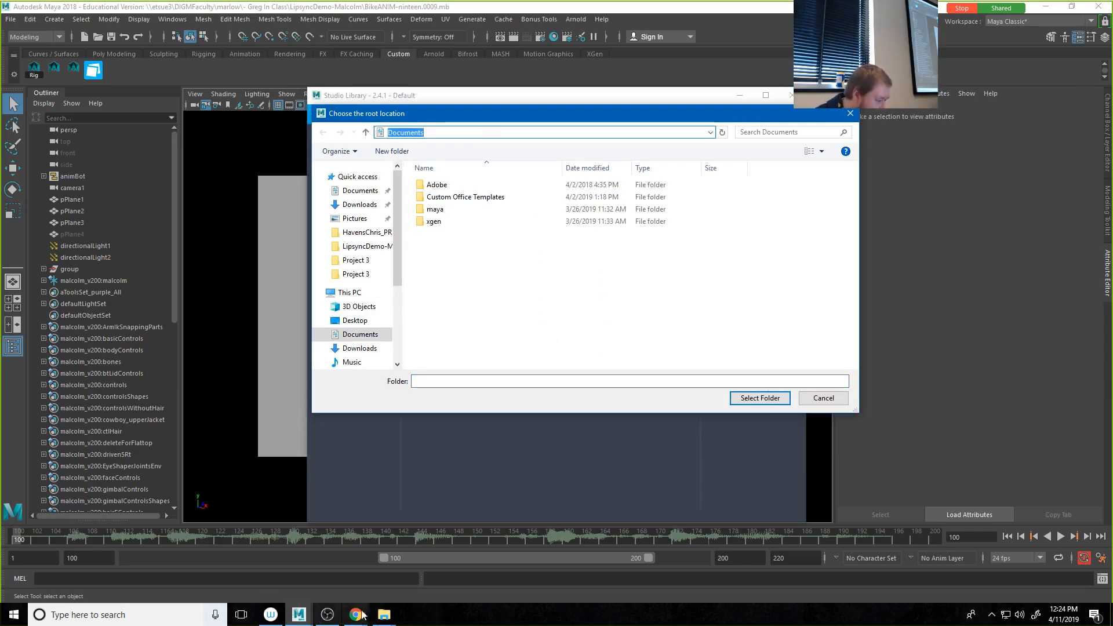
{"action": "left_click", "coordinate": [384, 614]}
{"action": "left_click", "coordinate": [276, 592]}
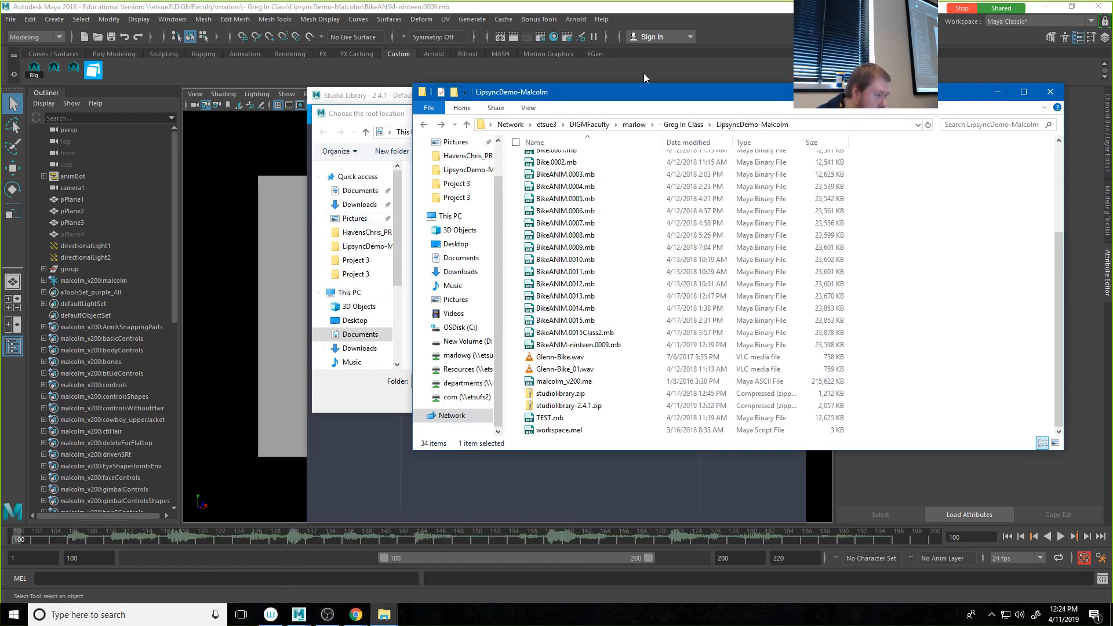
{"action": "left_click", "coordinate": [816, 125]}
{"action": "key", "text": "ctrl+c"}
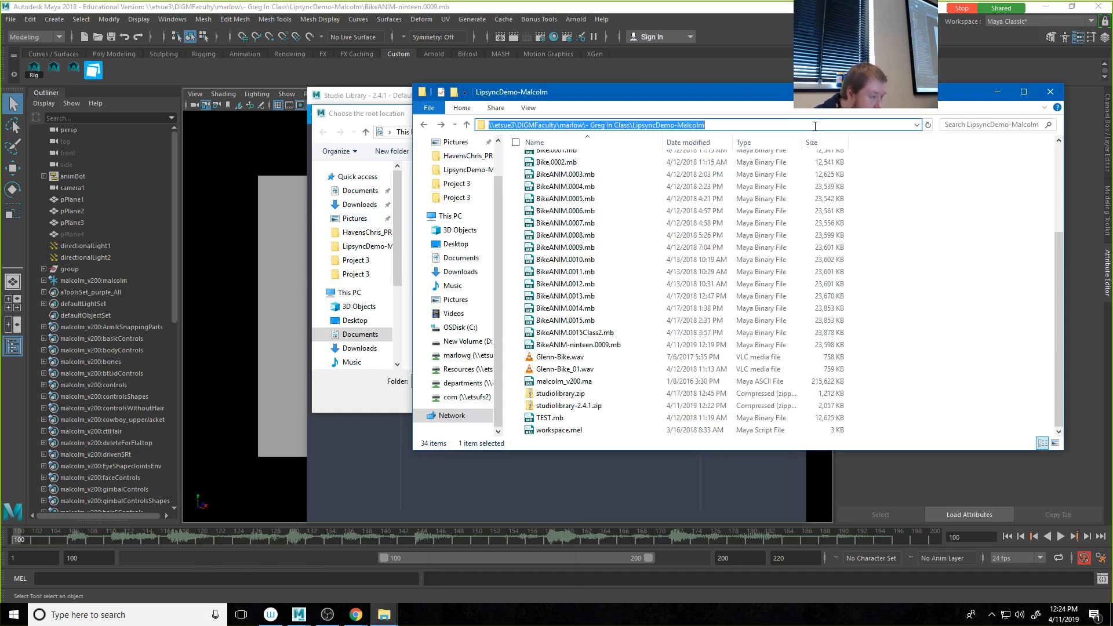
{"action": "left_click", "coordinate": [359, 103]}
{"action": "left_click", "coordinate": [492, 132]}
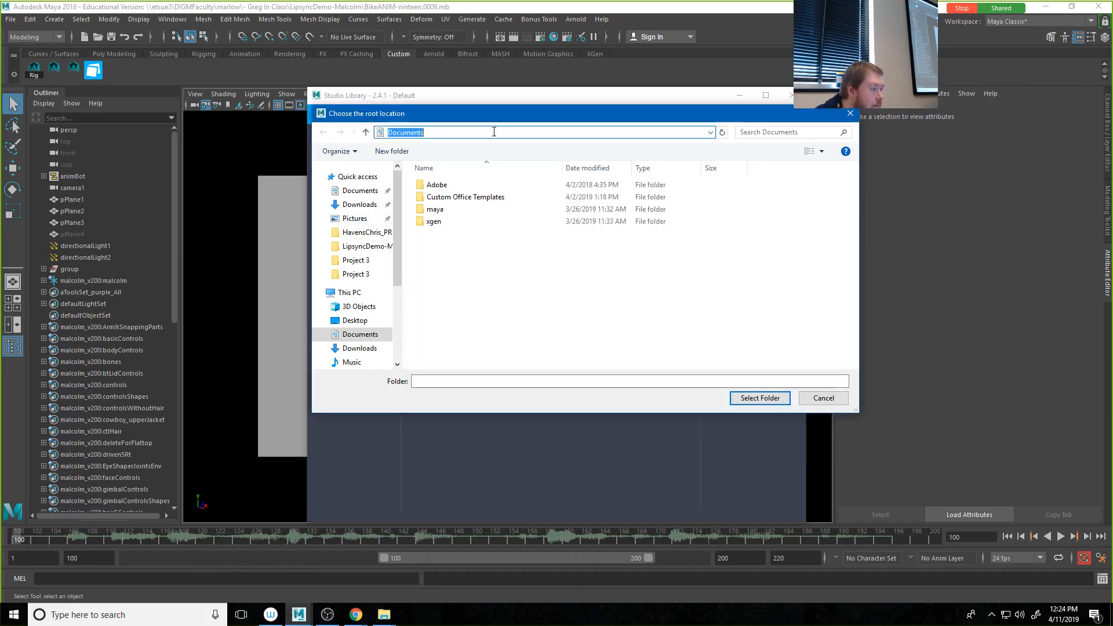
{"action": "key", "text": "ctrl+v"}
{"action": "key", "text": "Return"}
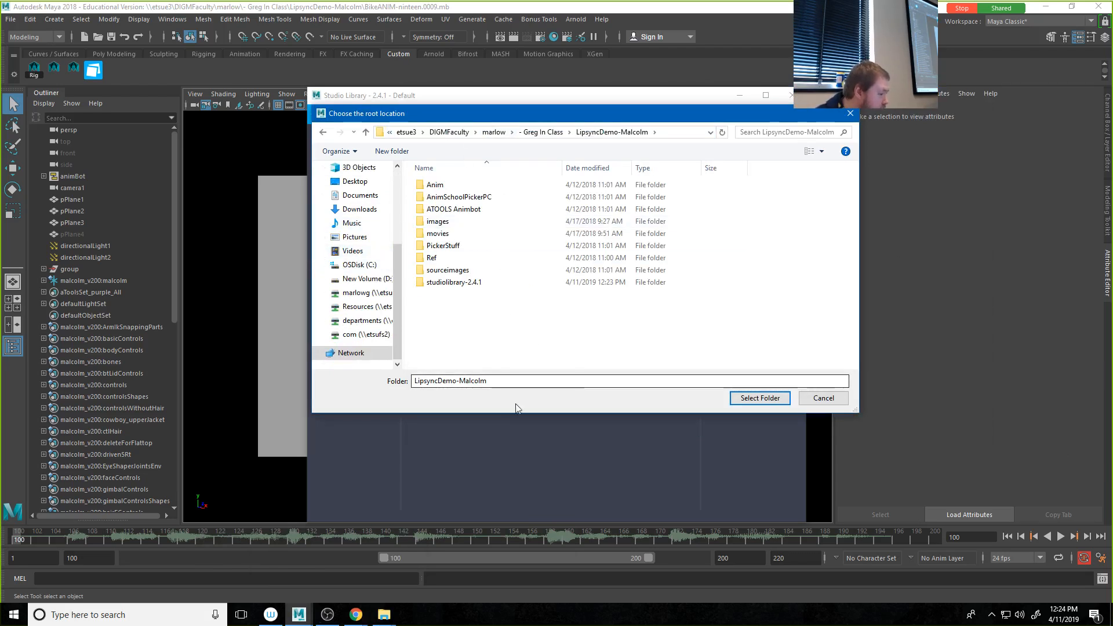
Step: Create a new folder named MyPoses inside LipsyncDemo-Malcolm
{"action": "right_click", "coordinate": [465, 311]}
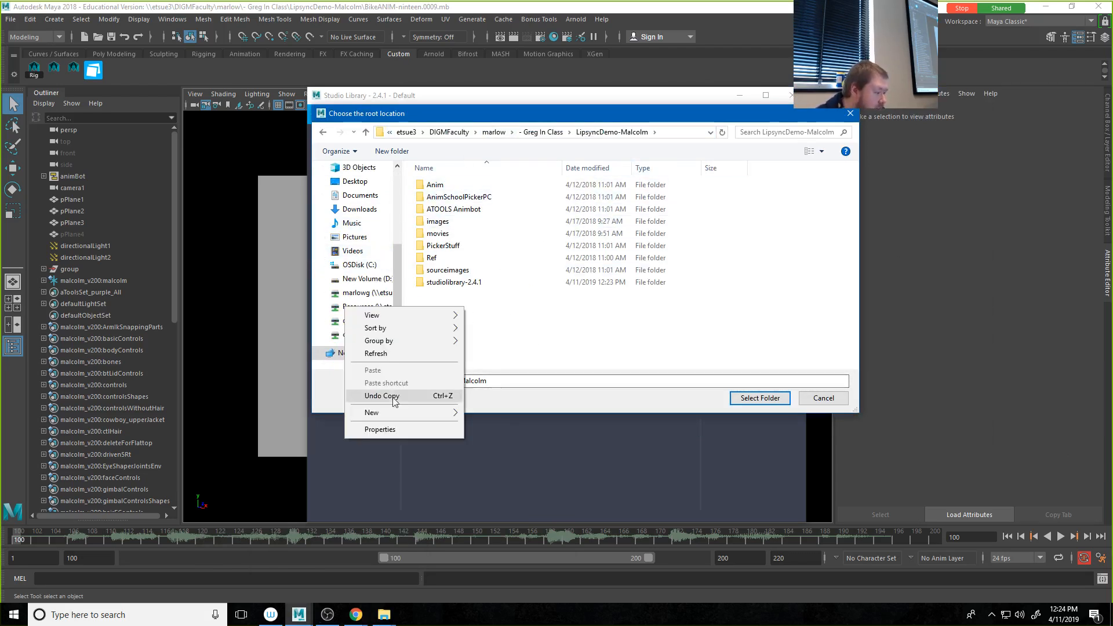
{"action": "mouse_move", "coordinate": [388, 409]}
{"action": "left_click", "coordinate": [284, 414]}
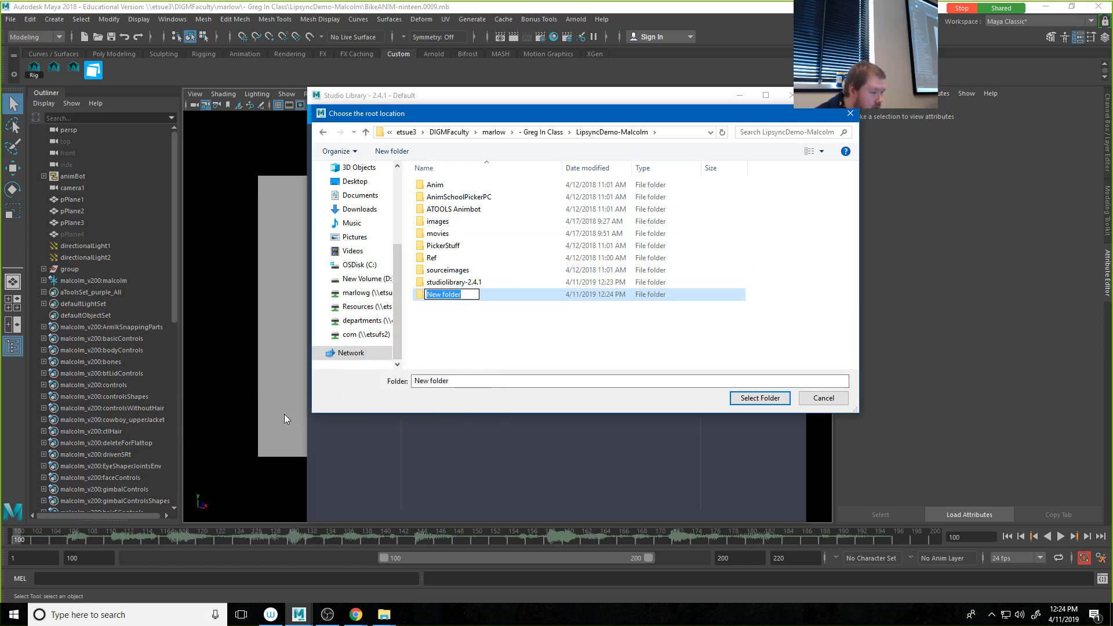
{"action": "type", "text": "MyPose"}
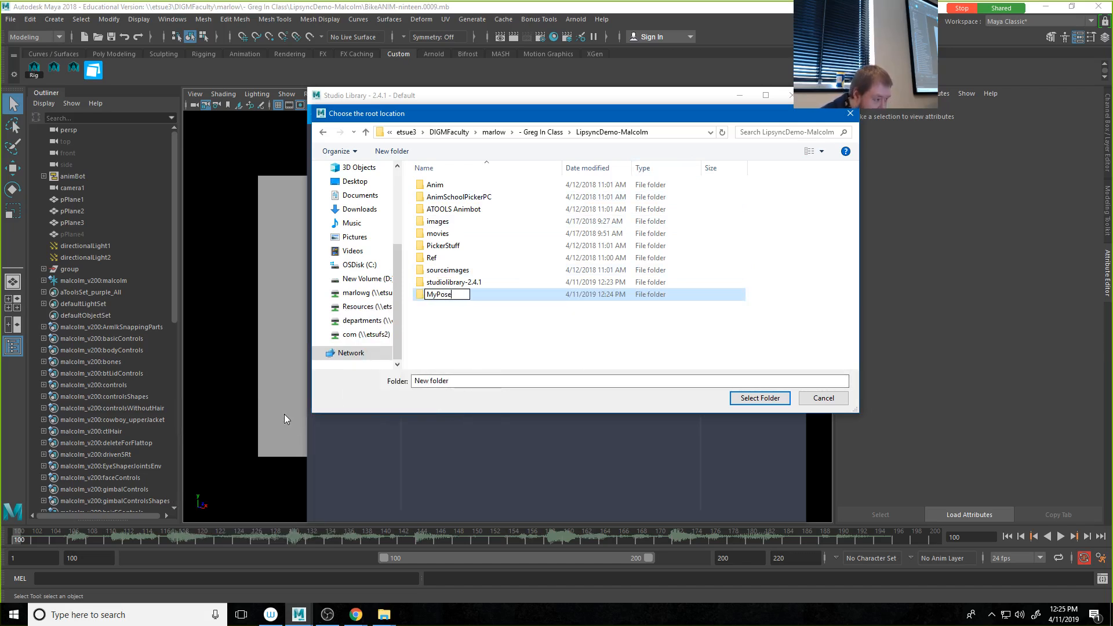
{"action": "type", "text": "s"}
{"action": "key", "text": "Return"}
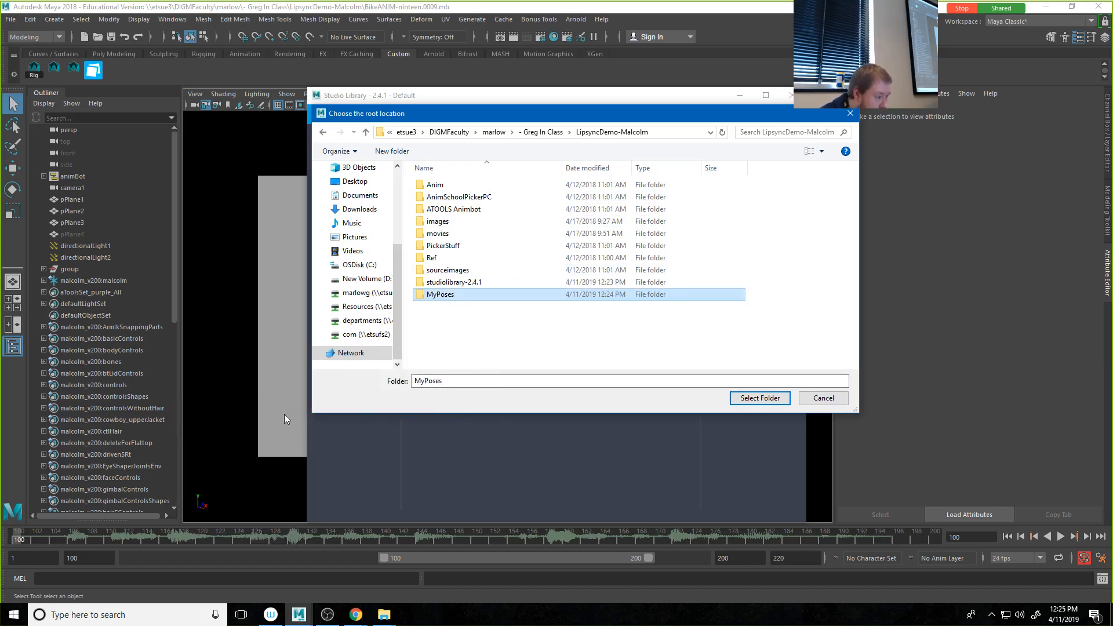
Step: Rename the MyPoses folder as GregsPoses and select it as the Studio Library root location
{"action": "left_click", "coordinate": [436, 296]}
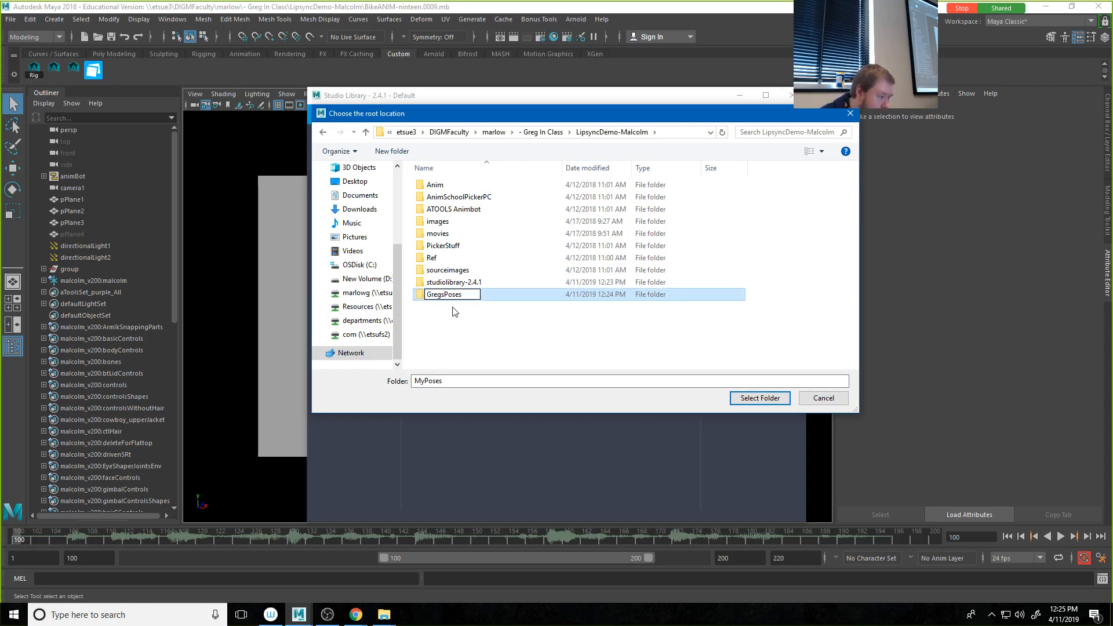
{"action": "key", "text": "Return"}
{"action": "left_click", "coordinate": [765, 399]}
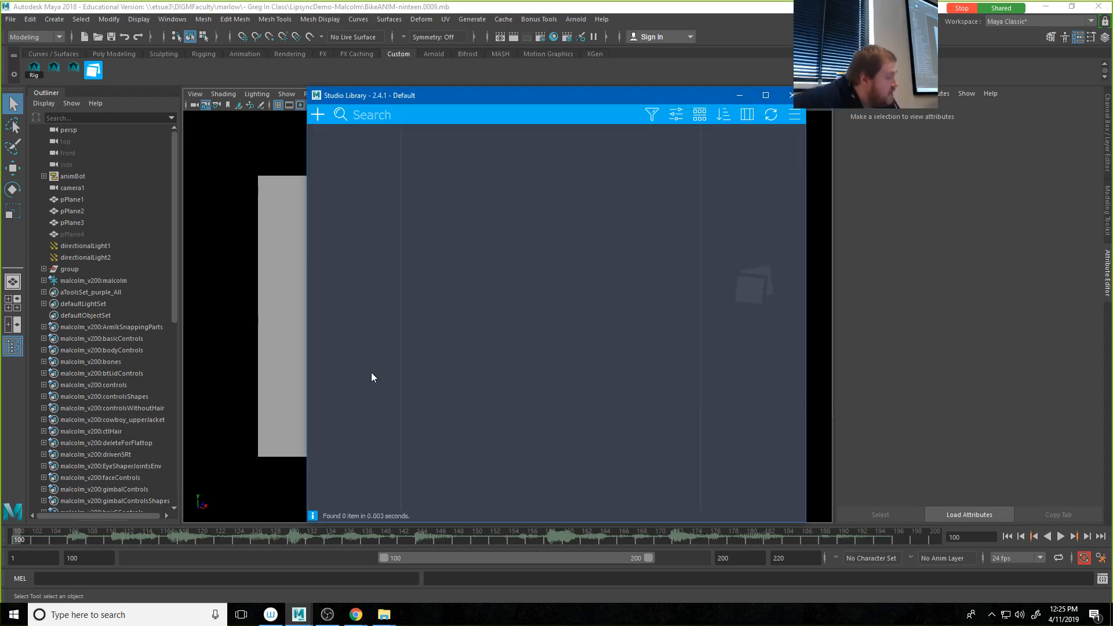
Step: Shrink the Studio Library window, move it clear of the character, and scrub the timeline to frame 117
{"action": "left_click_drag", "start_coordinate": [410, 93], "coordinate": [458, 95]}
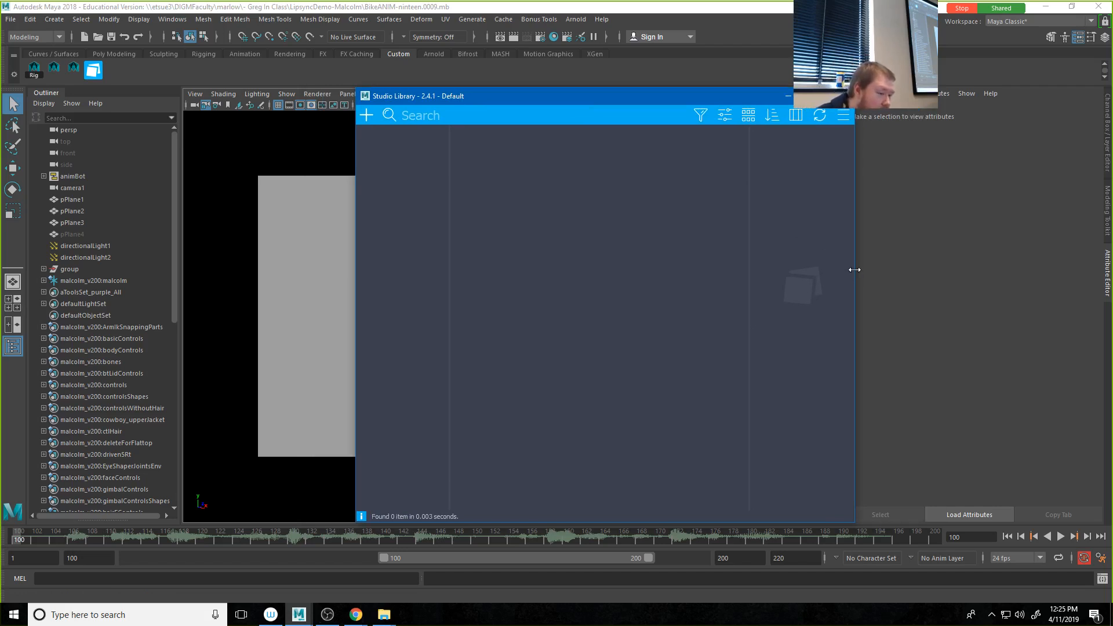
{"action": "left_click_drag", "start_coordinate": [854, 268], "coordinate": [776, 275]}
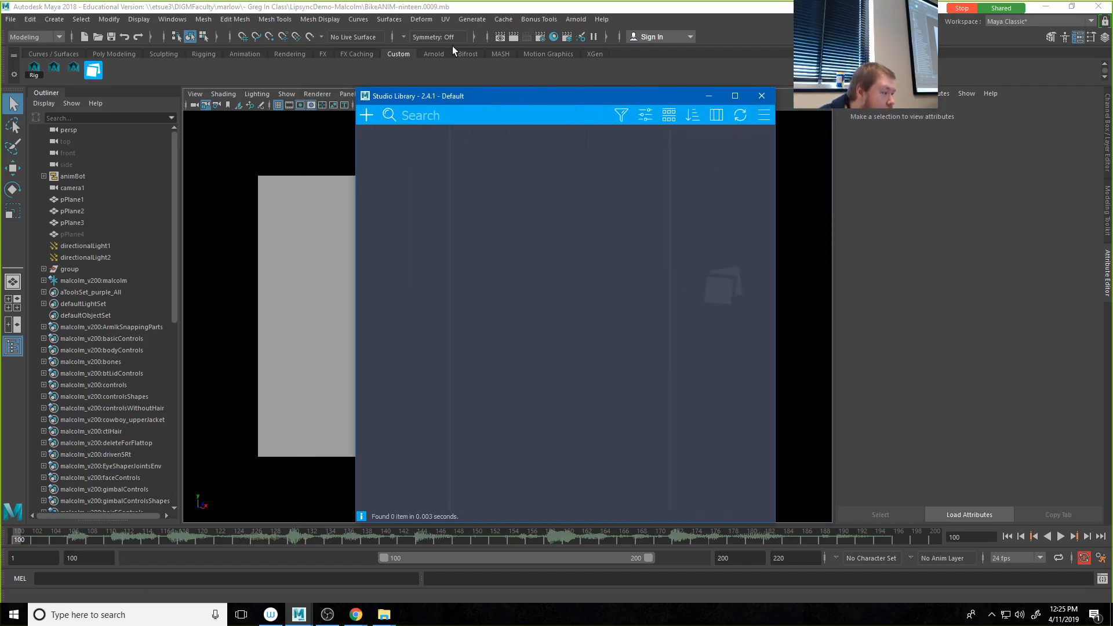
{"action": "left_click_drag", "start_coordinate": [501, 87], "coordinate": [498, 213]}
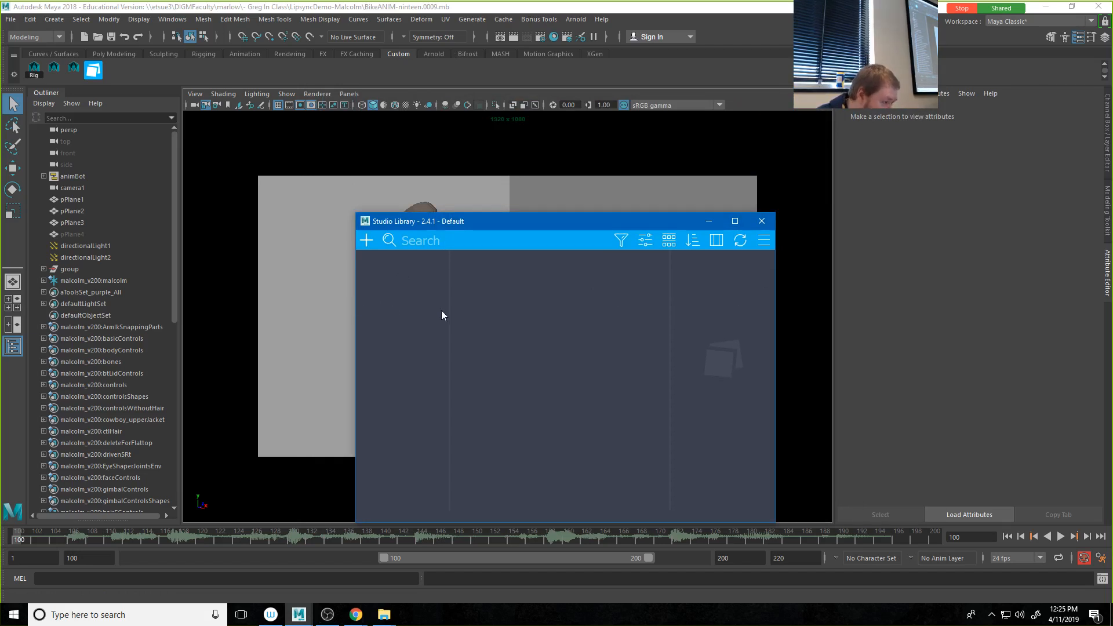
{"action": "left_click_drag", "start_coordinate": [513, 214], "coordinate": [801, 130]}
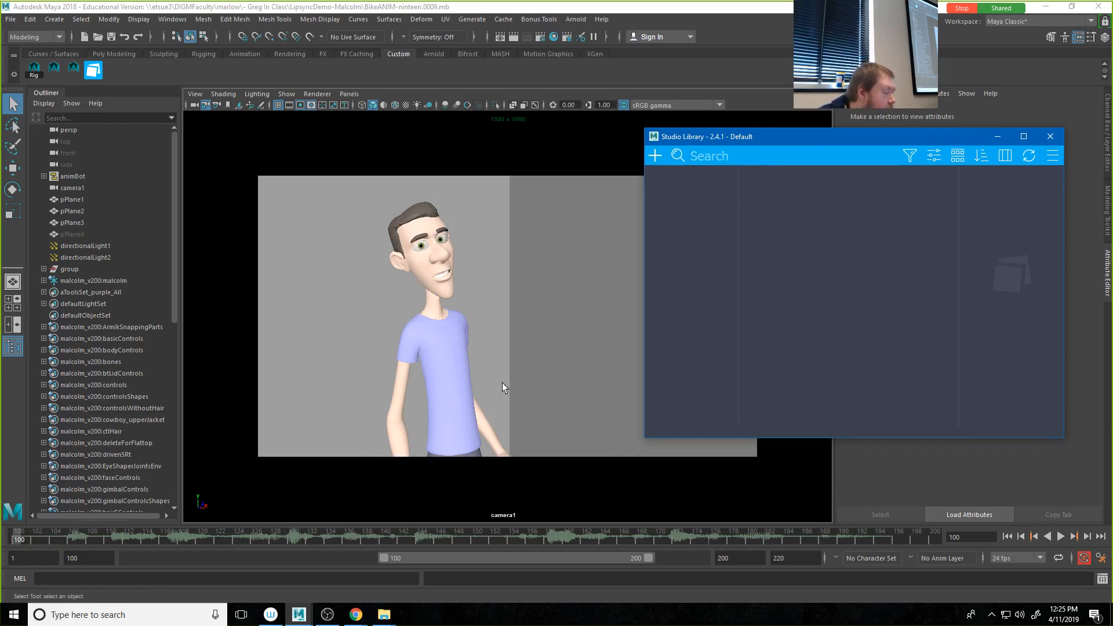
{"action": "left_click_drag", "start_coordinate": [35, 539], "coordinate": [175, 541]}
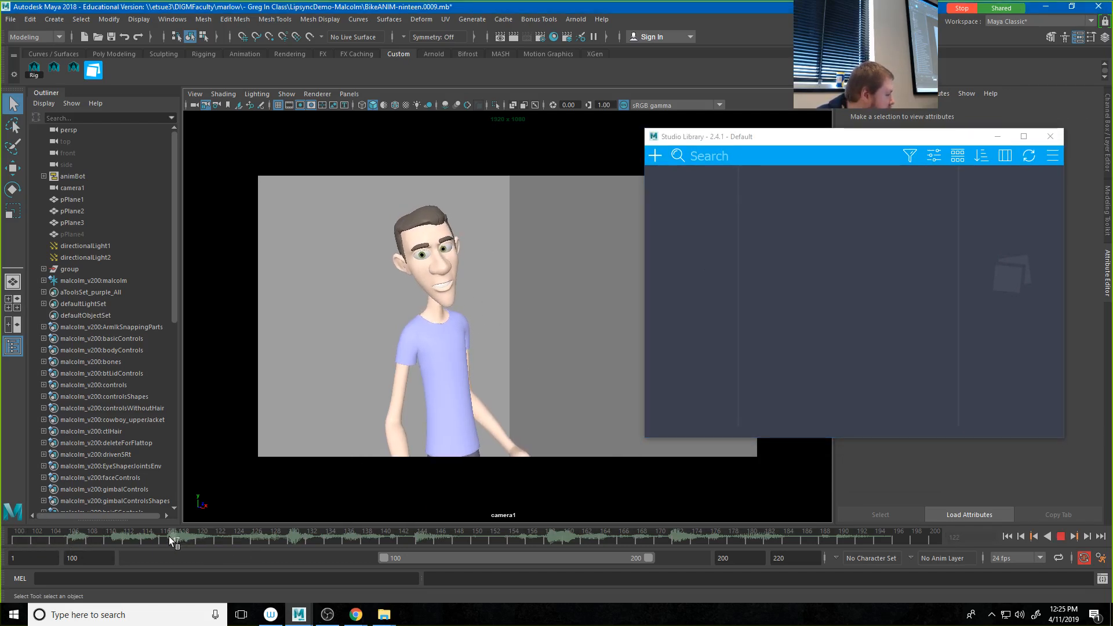
Step: Move the Studio Library window over the viewport, show the Channel Box / Layer Editor, and toggle the Outliner off and on
{"action": "left_click_drag", "start_coordinate": [733, 137], "coordinate": [450, 195]}
{"action": "left_click", "coordinate": [1108, 129]}
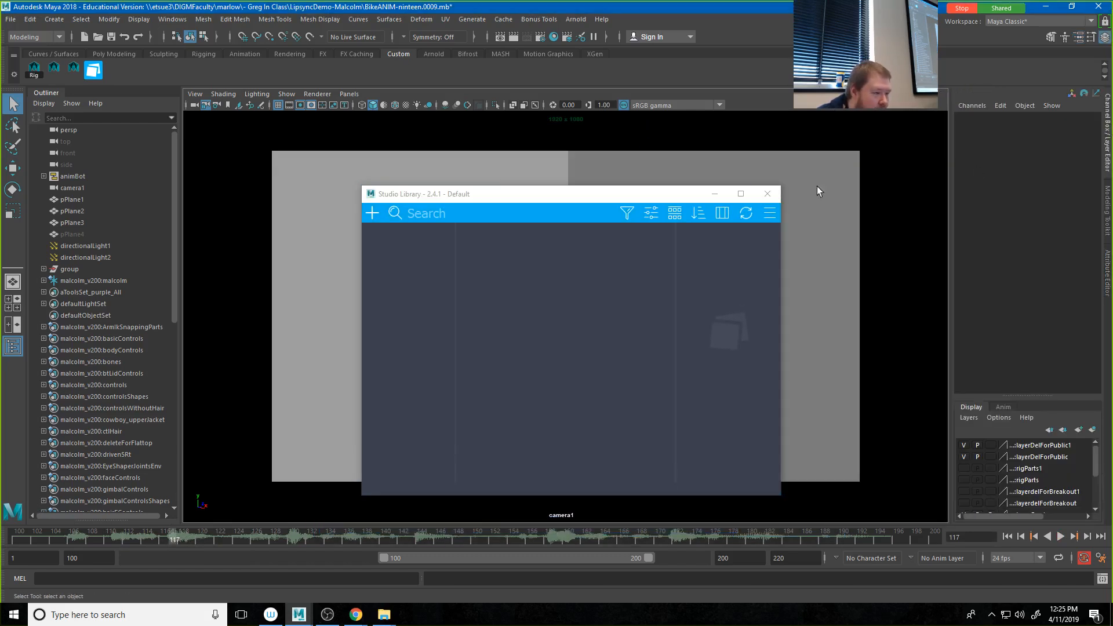
{"action": "left_click", "coordinate": [13, 347]}
{"action": "left_click", "coordinate": [12, 346]}
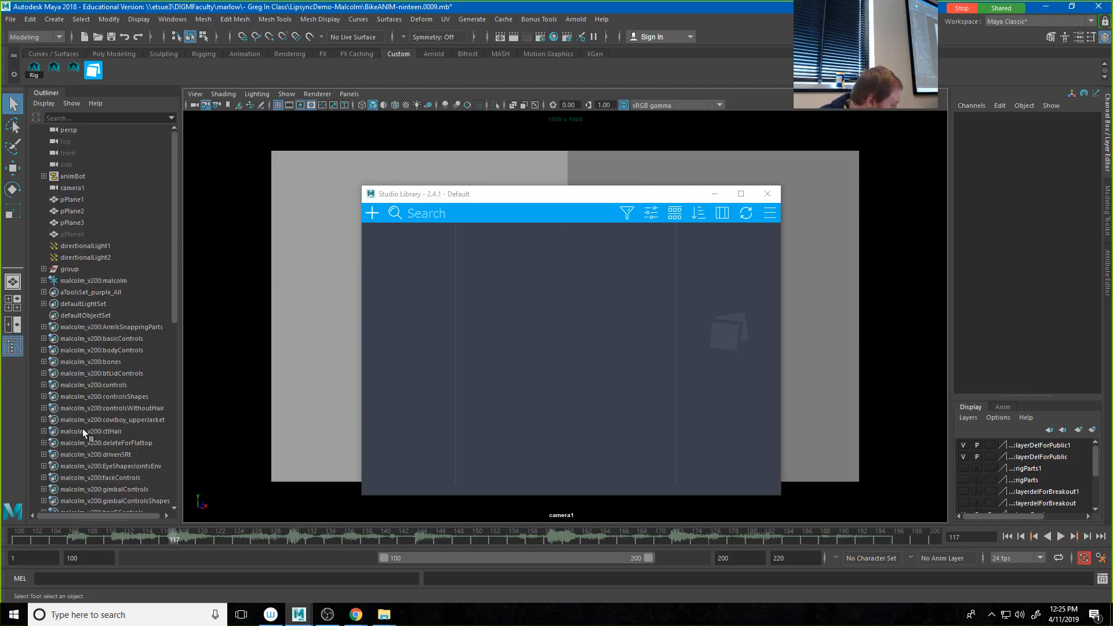
Step: Expand the malcolm_v200:faceControls set in the Outliner and select all its controls from ctlBrowInLf through ctlTongue5
{"action": "scroll", "coordinate": [83, 429], "scroll_direction": "down", "scroll_amount": 3}
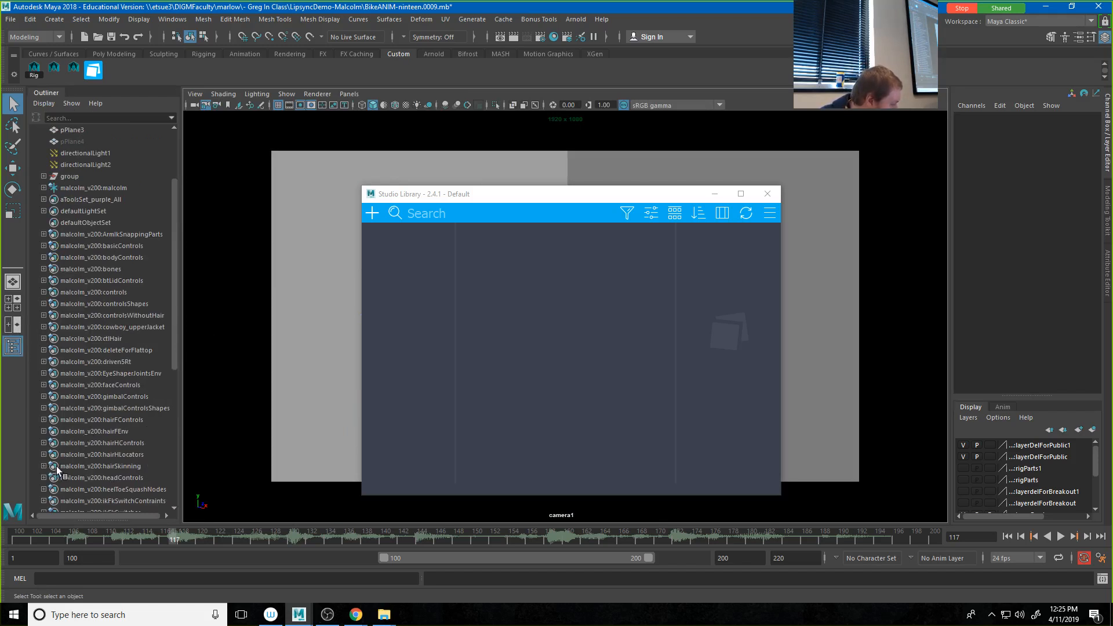
{"action": "left_click", "coordinate": [44, 385]}
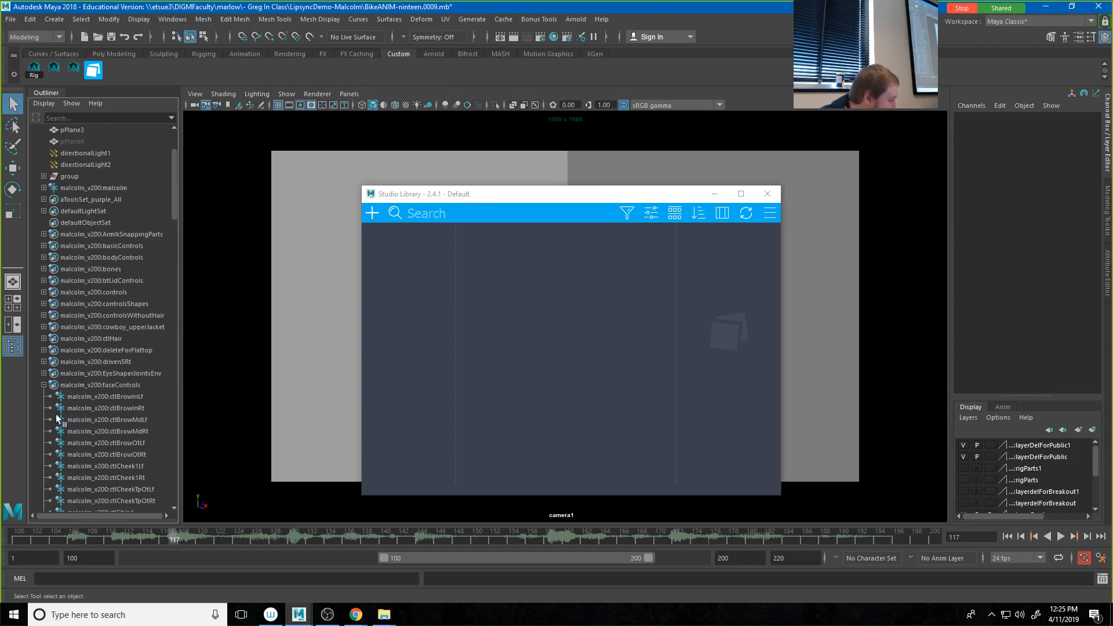
{"action": "left_click", "coordinate": [44, 384]}
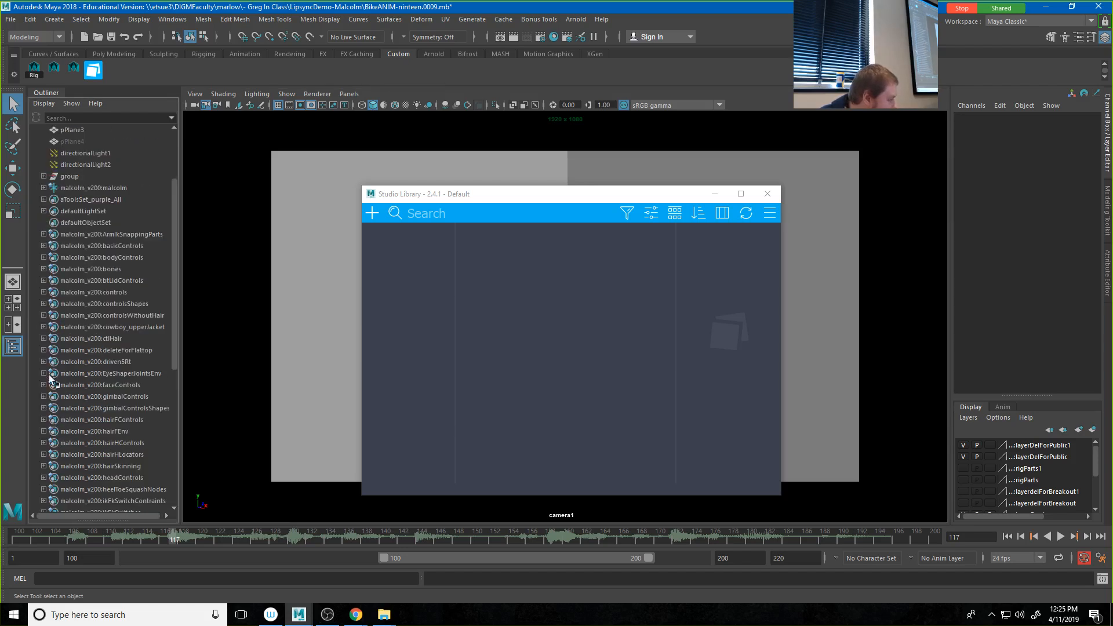
{"action": "scroll", "coordinate": [53, 377], "scroll_direction": "down", "scroll_amount": 2}
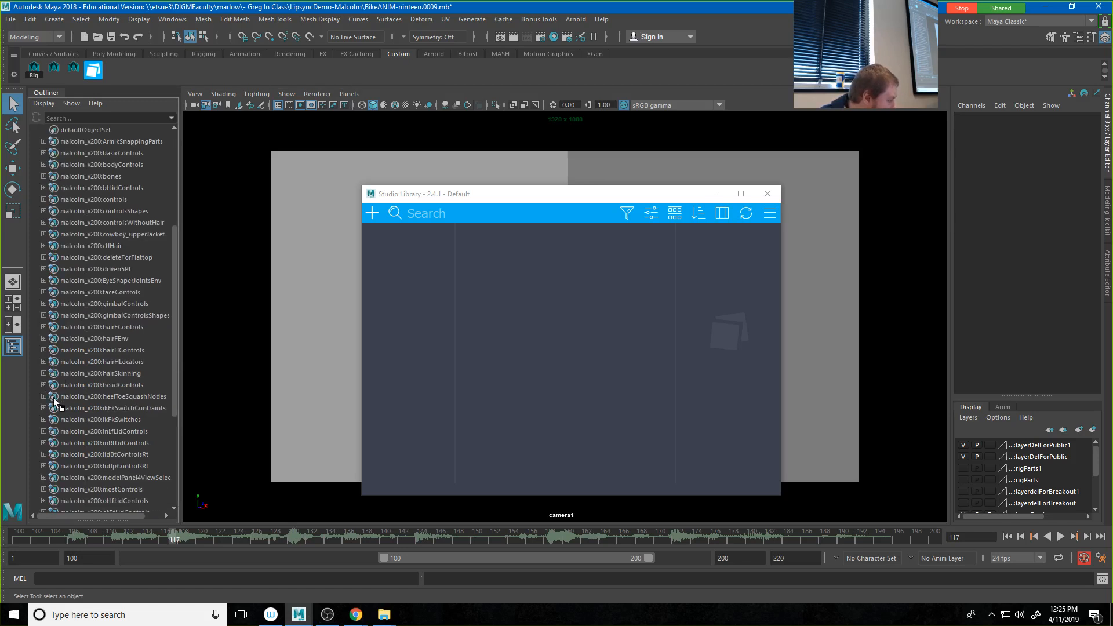
{"action": "scroll", "coordinate": [52, 413], "scroll_direction": "down", "scroll_amount": 2}
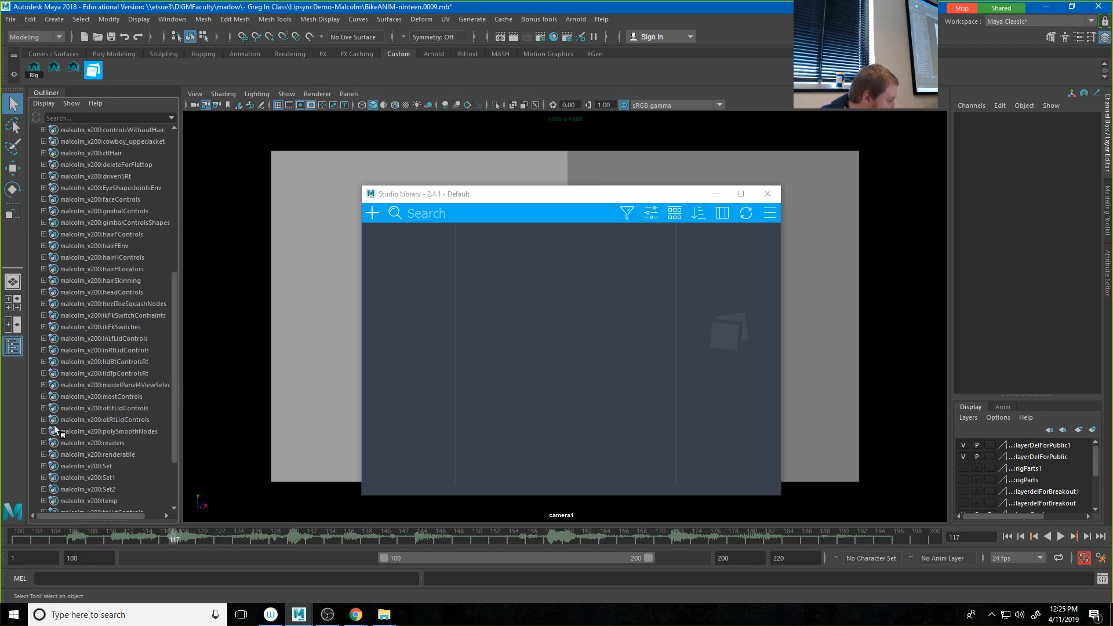
{"action": "scroll", "coordinate": [54, 430], "scroll_direction": "down", "scroll_amount": 2}
{"action": "scroll", "coordinate": [54, 430], "scroll_direction": "up", "scroll_amount": 6}
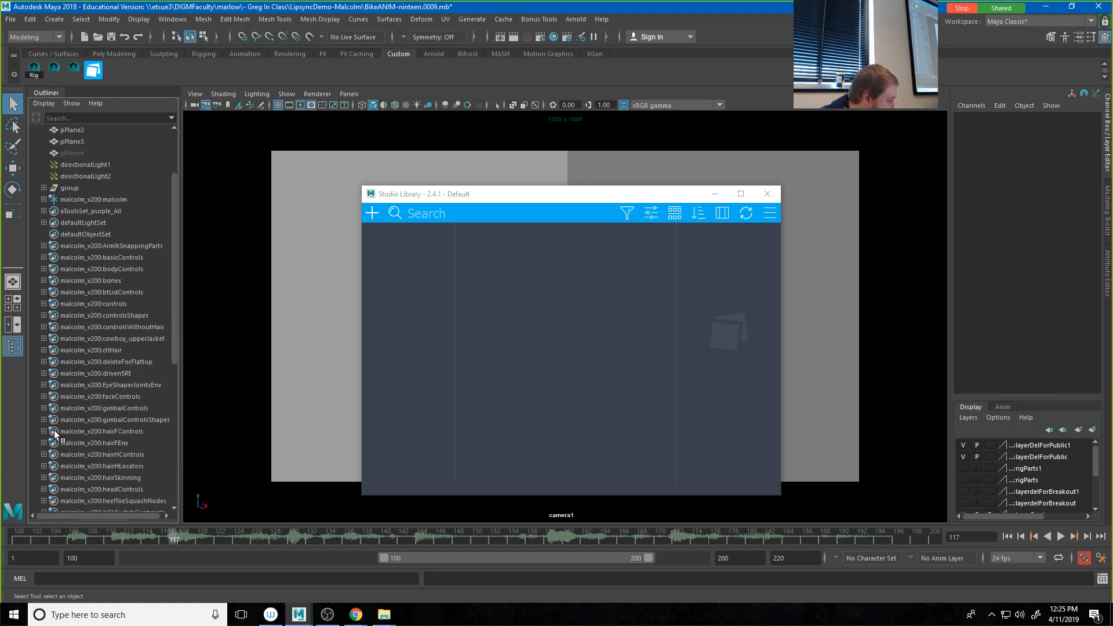
{"action": "left_click", "coordinate": [42, 397]}
{"action": "left_click", "coordinate": [85, 406]}
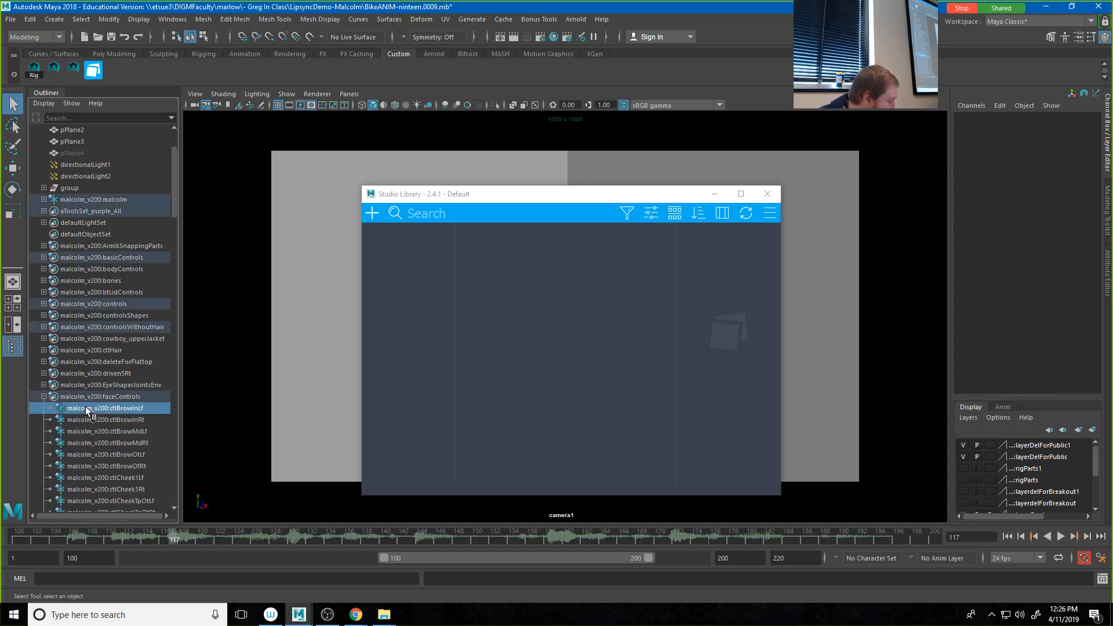
{"action": "scroll", "coordinate": [88, 416], "scroll_direction": "down", "scroll_amount": 10}
{"action": "scroll", "coordinate": [88, 416], "scroll_direction": "down", "scroll_amount": 10}
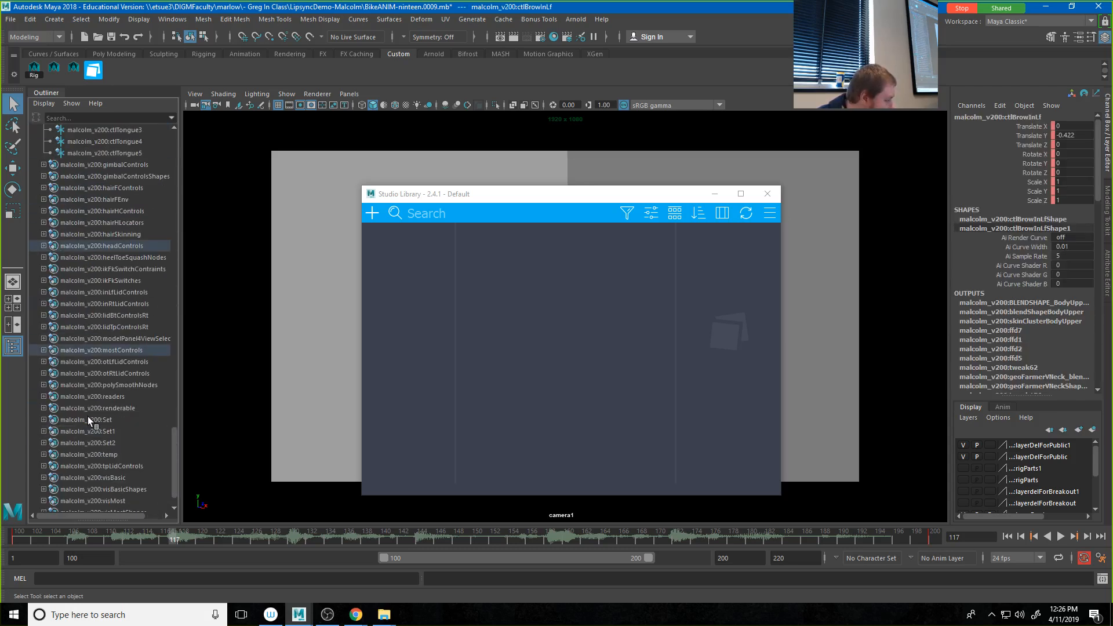
{"action": "left_click", "coordinate": [102, 337], "text": "shift"}
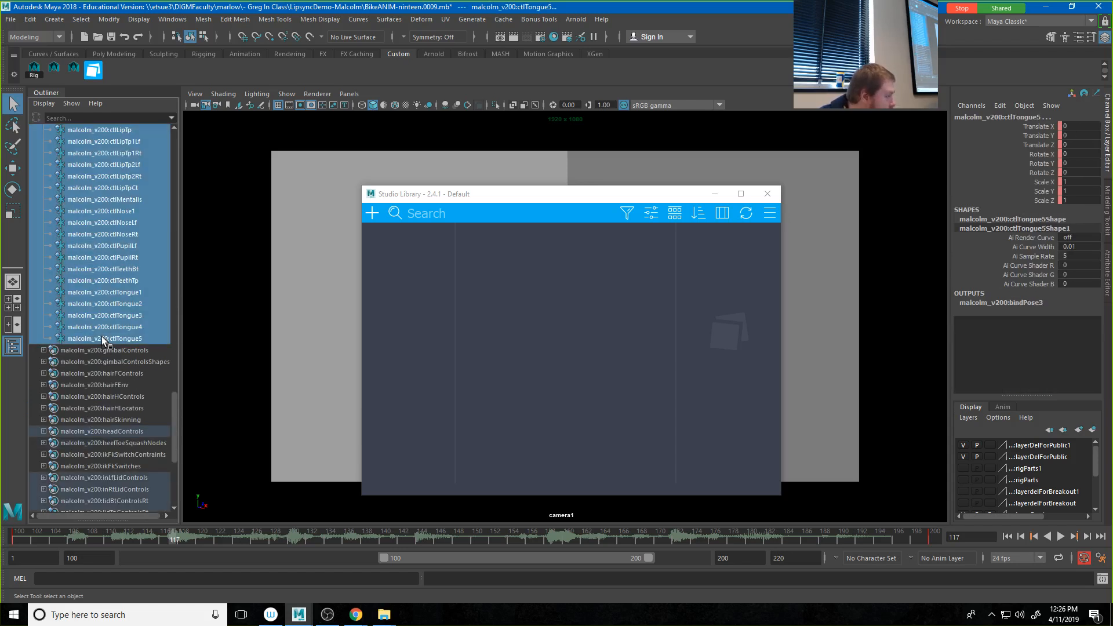
Step: Save the two recorded face control select commands from the Script Editor history to the Custom shelf as a MEL script
{"action": "left_click", "coordinate": [1102, 579]}
{"action": "scroll", "coordinate": [636, 203], "scroll_direction": "down", "scroll_amount": 1}
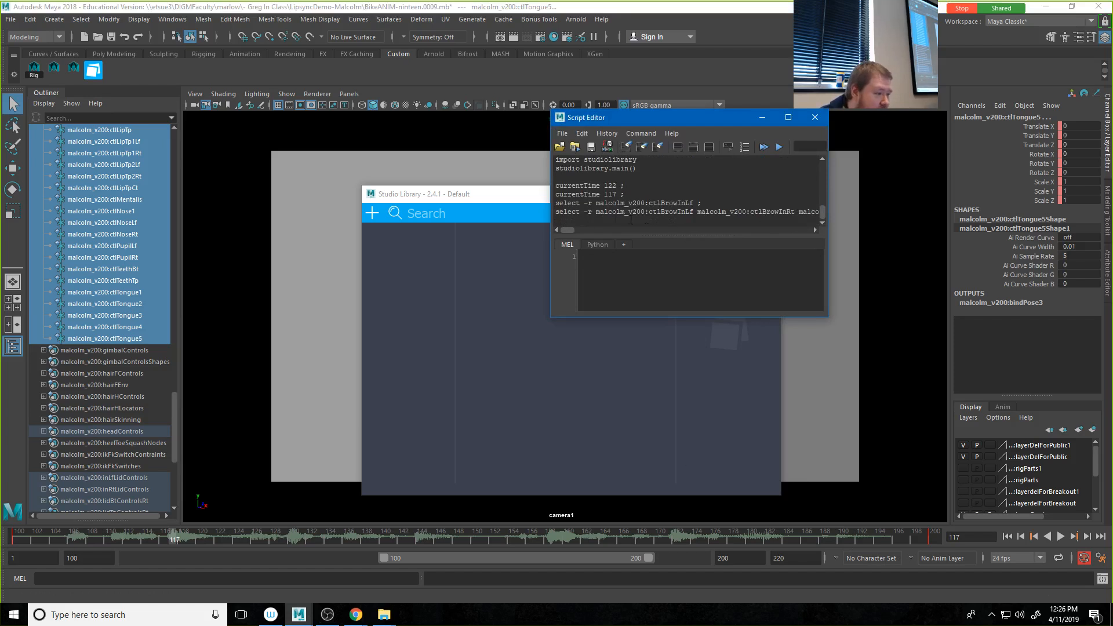
{"action": "left_click_drag", "start_coordinate": [597, 219], "coordinate": [552, 205]}
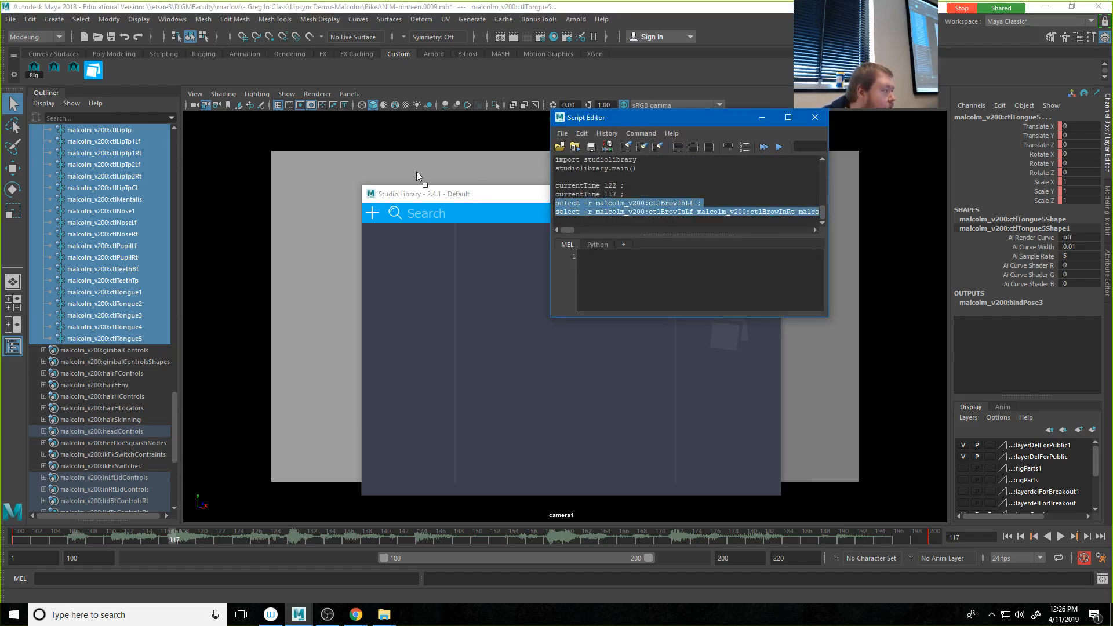
{"action": "middle_click_drag", "start_coordinate": [134, 75], "coordinate": [131, 71]}
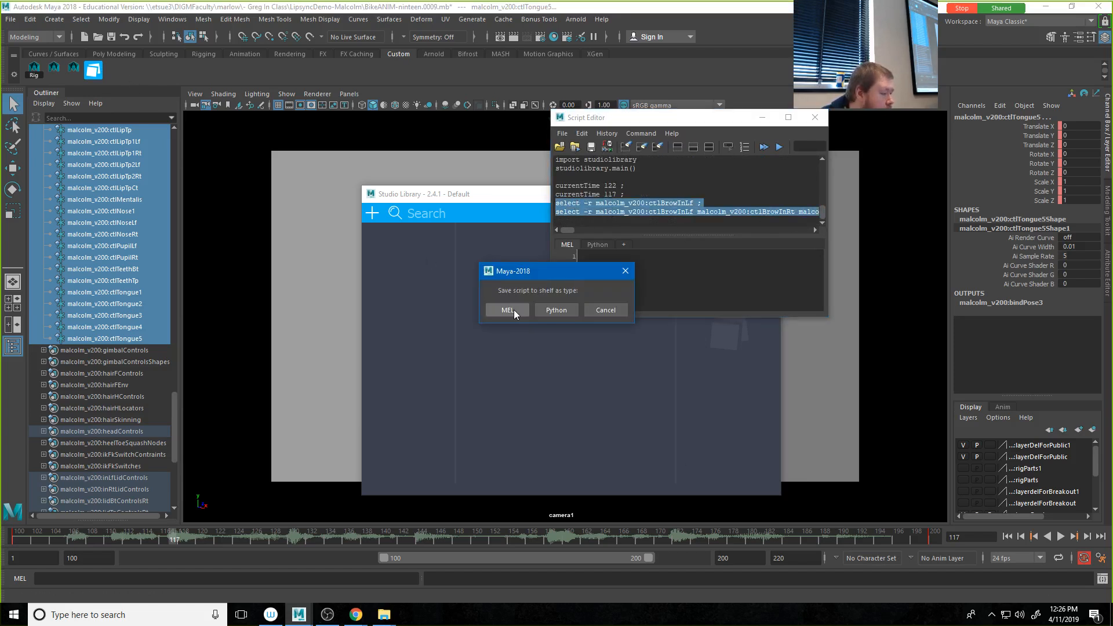
{"action": "left_click", "coordinate": [514, 310]}
Step: Label the new shelf button Face, save all shelves, and close the Script Editor
{"action": "right_click", "coordinate": [114, 68]}
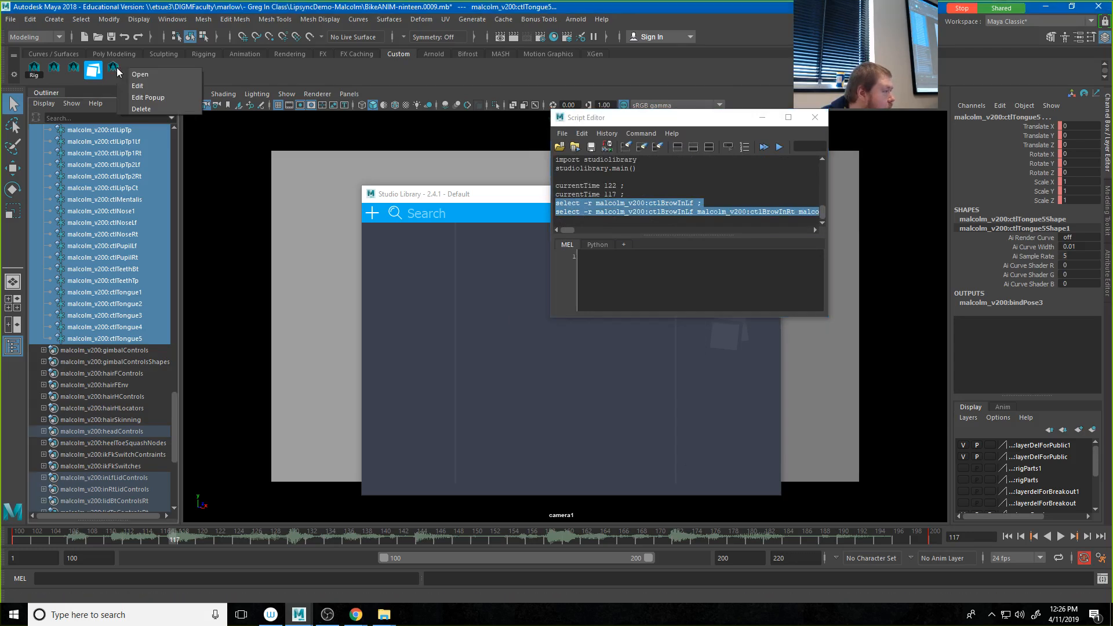
{"action": "left_click", "coordinate": [157, 97]}
{"action": "left_click", "coordinate": [407, 238]}
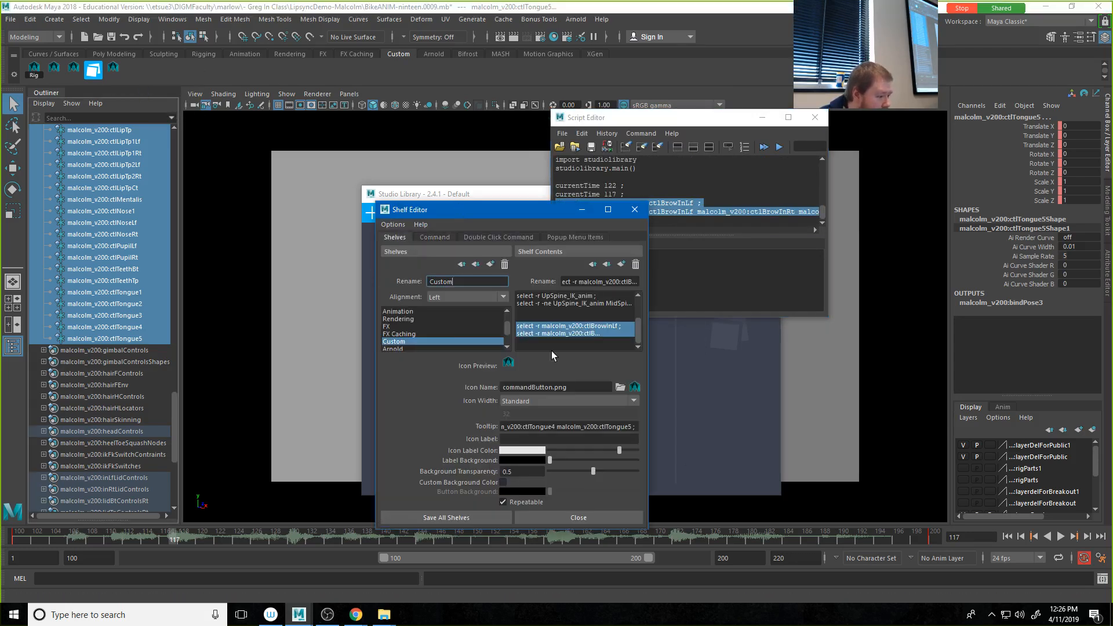
{"action": "left_click", "coordinate": [538, 439]}
{"action": "type", "text": "Face"}
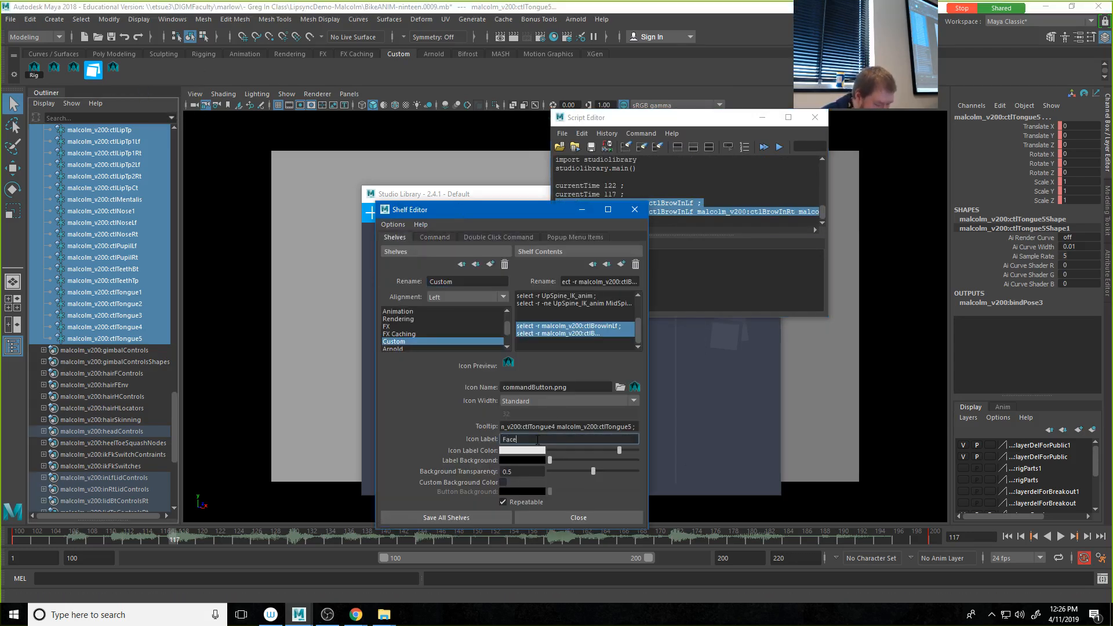
{"action": "left_click", "coordinate": [446, 518]}
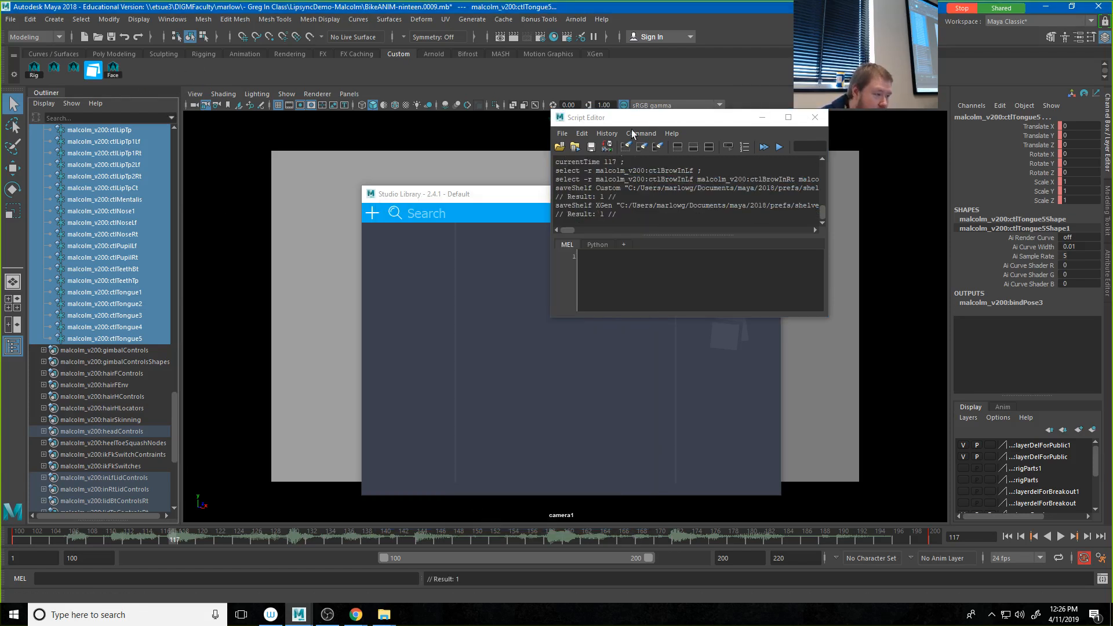
{"action": "left_click", "coordinate": [806, 123]}
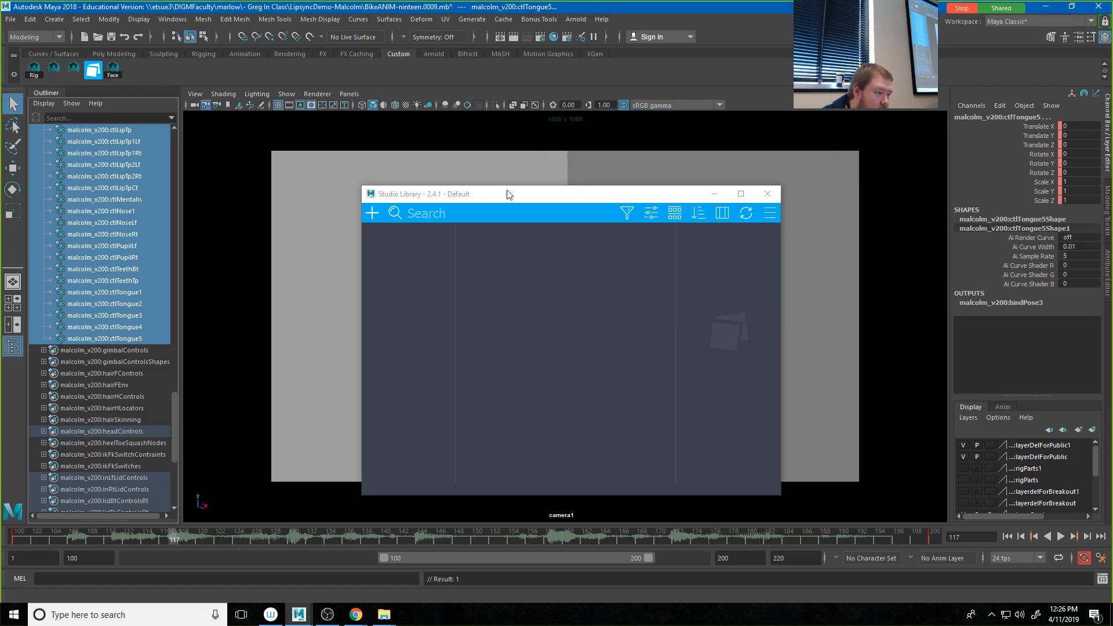
Step: Move the Studio Library window clear of the viewport and split the view into two panes side by side
{"action": "left_click_drag", "start_coordinate": [470, 195], "coordinate": [1112, 197]}
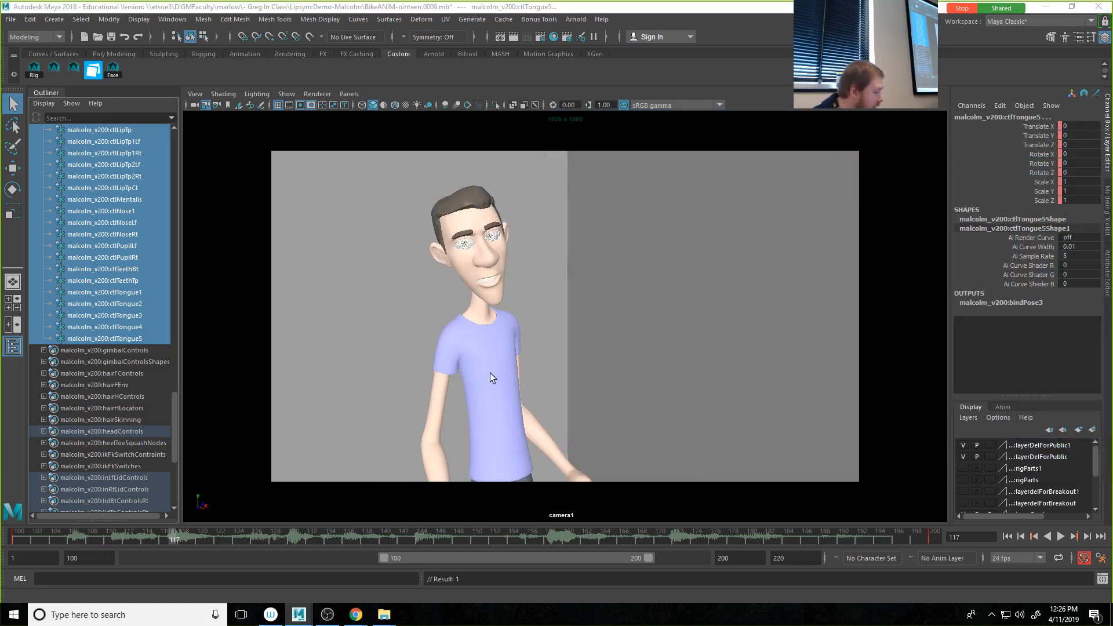
{"action": "left_click", "coordinate": [348, 95]}
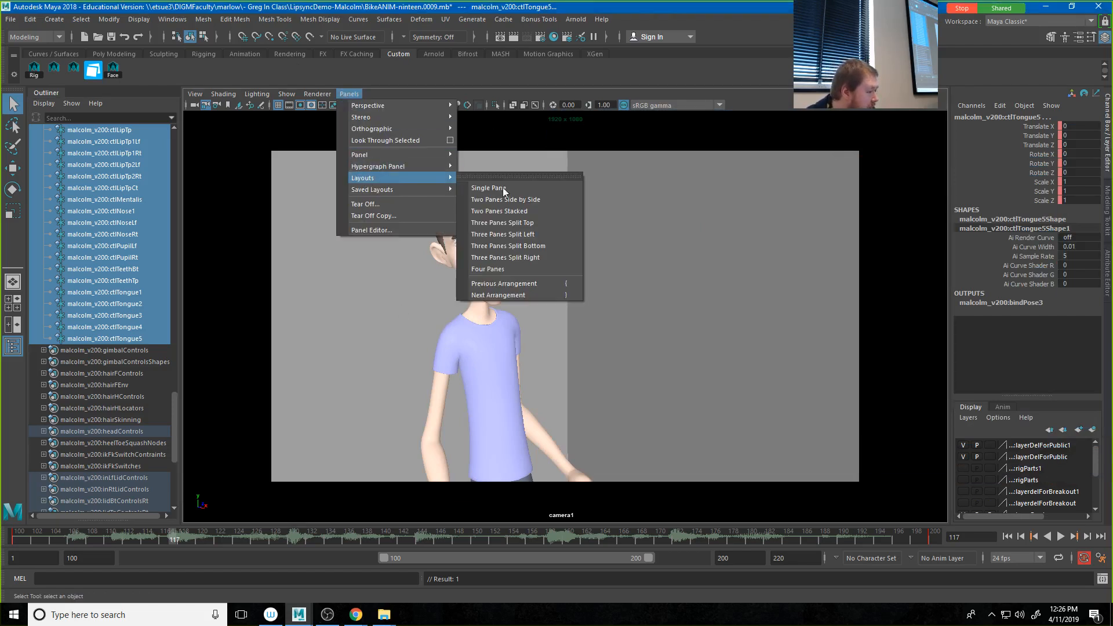
{"action": "left_click", "coordinate": [547, 202]}
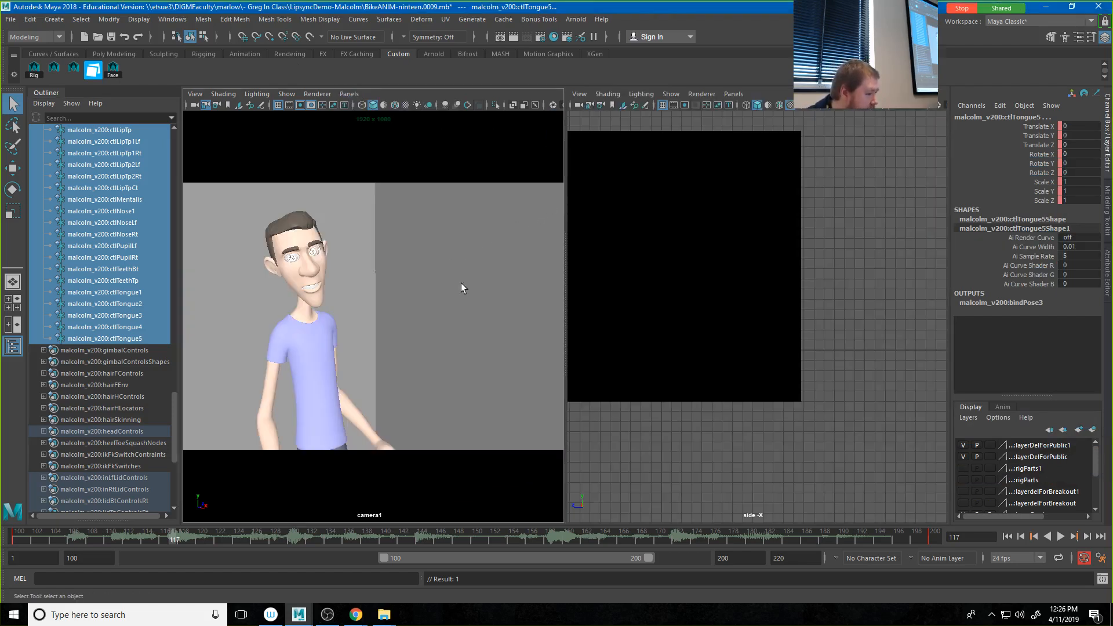
Step: Show the persp camera in the second pane and frame a close-up of the character's face
{"action": "left_click", "coordinate": [733, 93]}
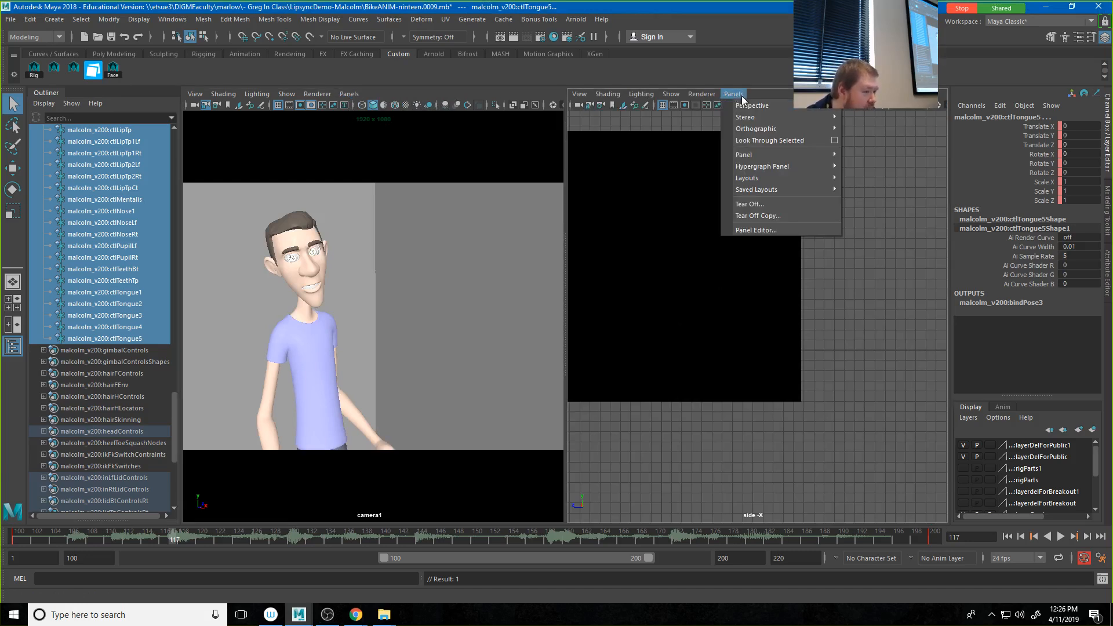
{"action": "mouse_move", "coordinate": [808, 107]}
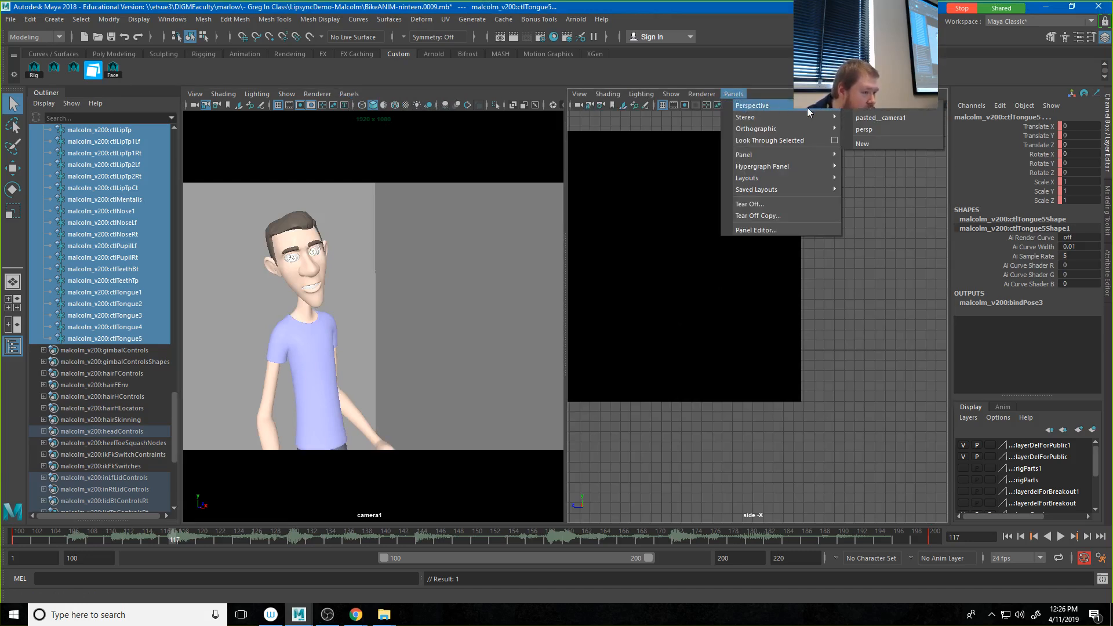
{"action": "left_click", "coordinate": [879, 130]}
{"action": "left_click_drag", "start_coordinate": [698, 356], "coordinate": [912, 340], "text": "alt"}
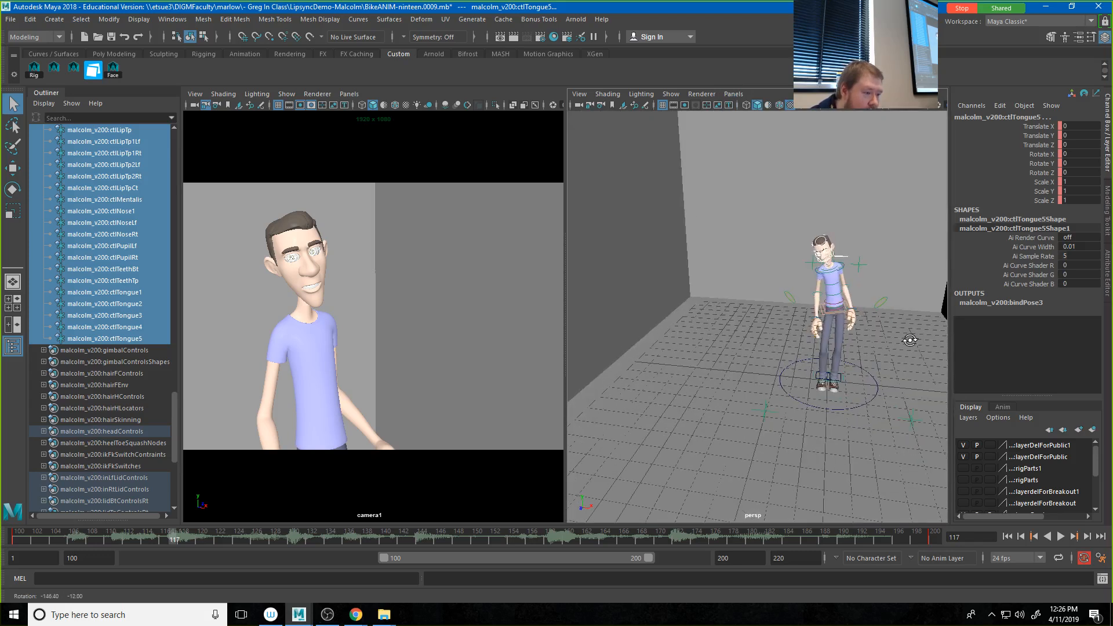
{"action": "middle_click_drag", "start_coordinate": [821, 331], "coordinate": [783, 375], "text": "alt"}
{"action": "right_click_drag", "start_coordinate": [783, 376], "coordinate": [1073, 359], "text": "alt"}
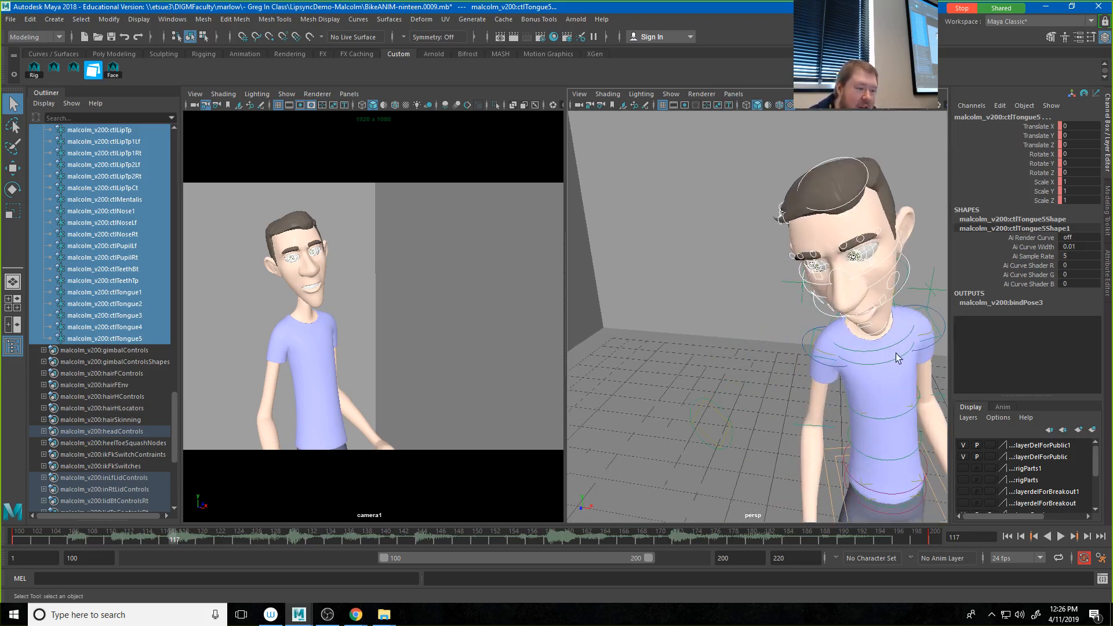
{"action": "middle_click_drag", "start_coordinate": [897, 358], "coordinate": [786, 390], "text": "alt"}
{"action": "left_click_drag", "start_coordinate": [739, 360], "coordinate": [763, 319], "text": "alt"}
{"action": "middle_click_drag", "start_coordinate": [763, 319], "coordinate": [753, 369], "text": "alt"}
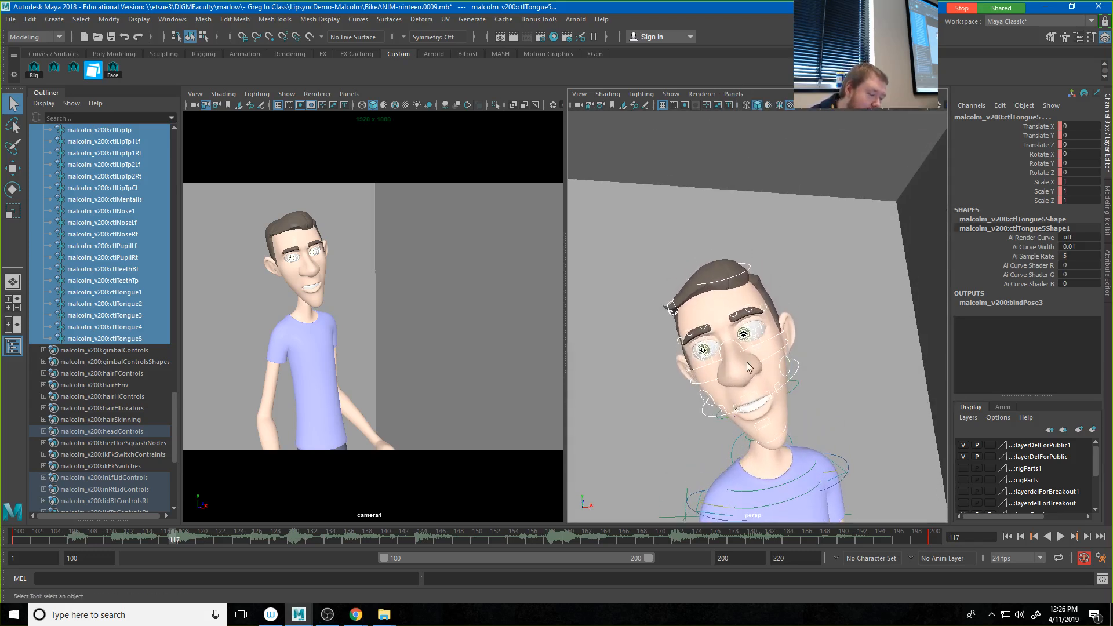
{"action": "right_click_drag", "start_coordinate": [753, 369], "coordinate": [866, 369], "text": "alt"}
{"action": "middle_click_drag", "start_coordinate": [866, 369], "coordinate": [856, 285], "text": "alt"}
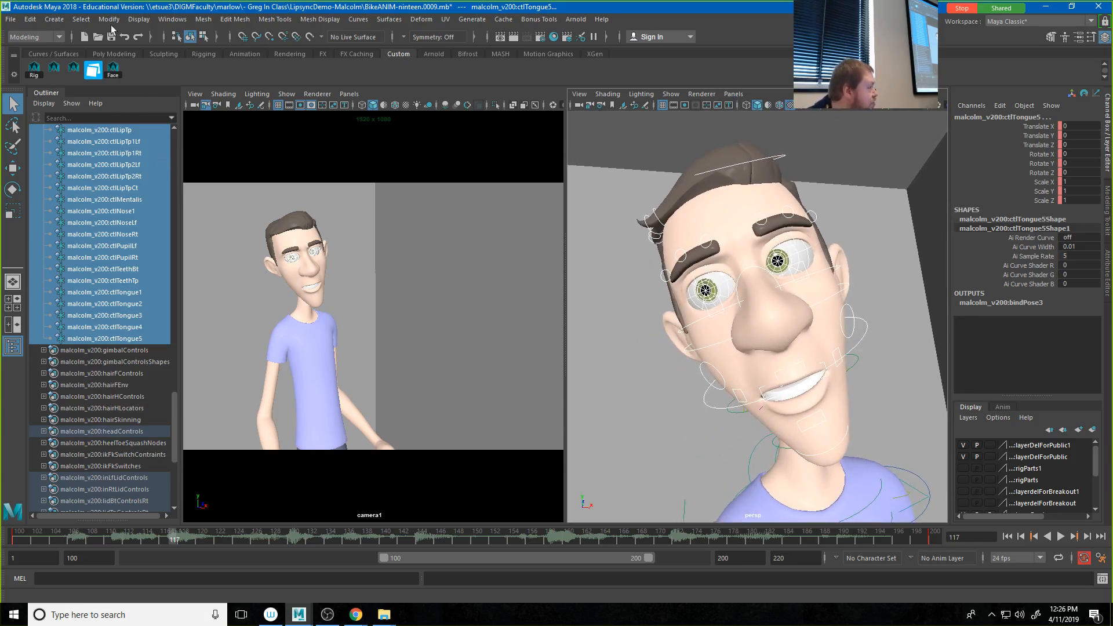
Step: Create a new camera and look through camera2 in the second pane
{"action": "left_click", "coordinate": [53, 19]}
{"action": "mouse_move", "coordinate": [122, 95]}
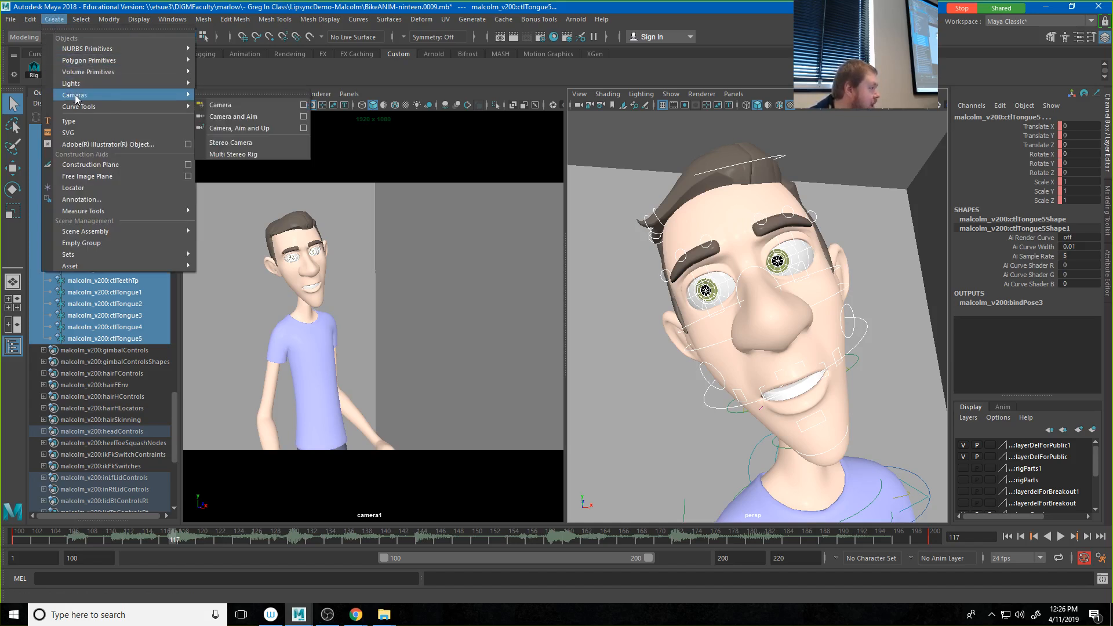
{"action": "left_click", "coordinate": [238, 106]}
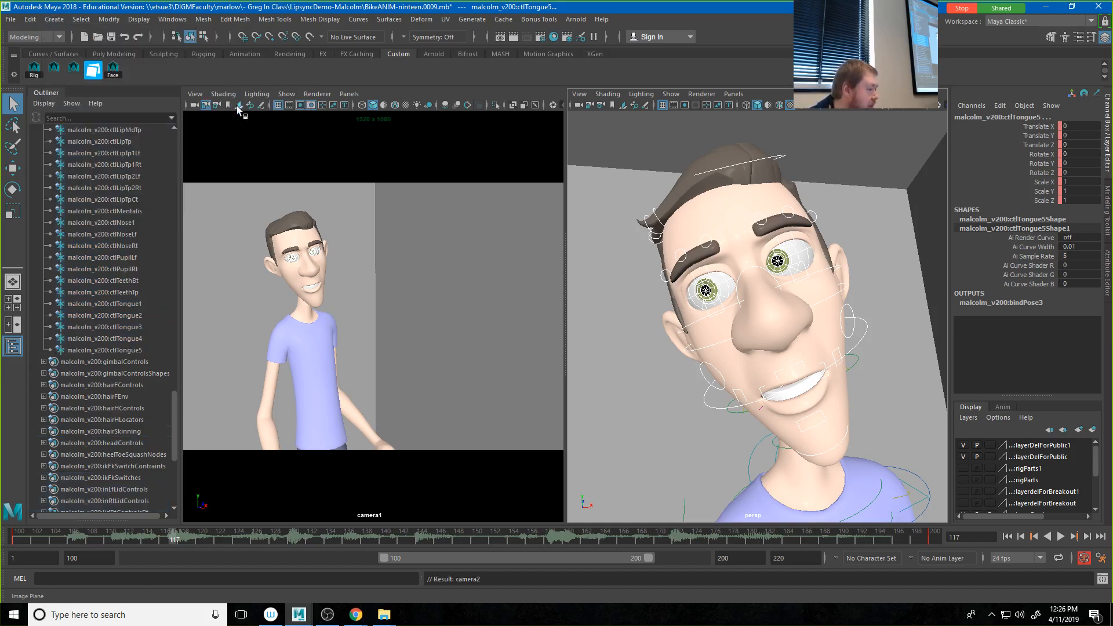
{"action": "left_click", "coordinate": [734, 95]}
{"action": "mouse_move", "coordinate": [754, 106]}
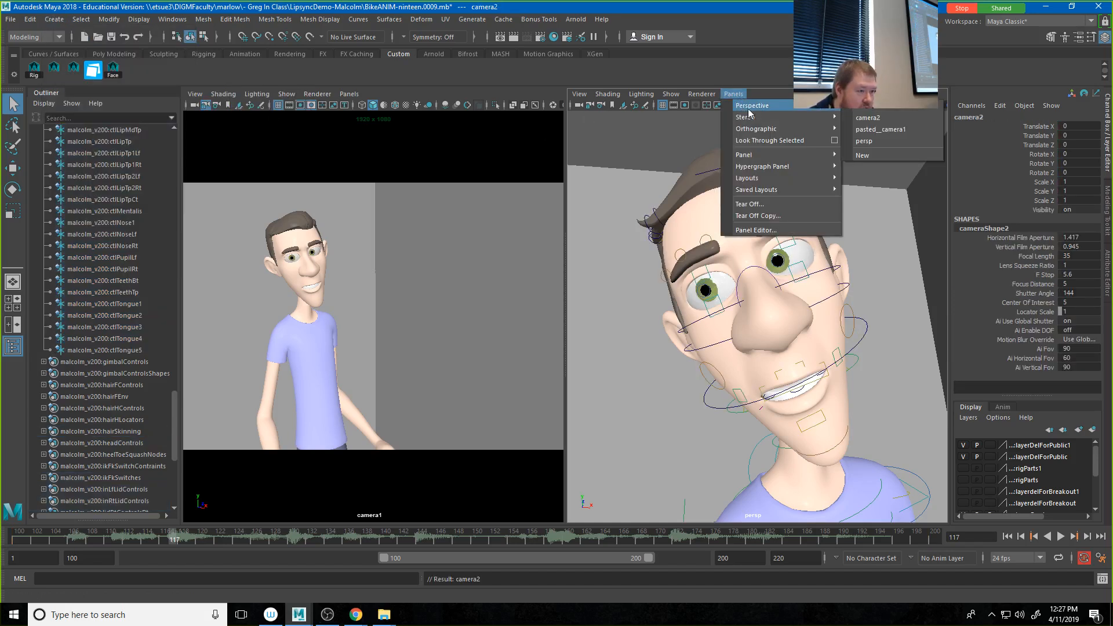
{"action": "left_click", "coordinate": [876, 119]}
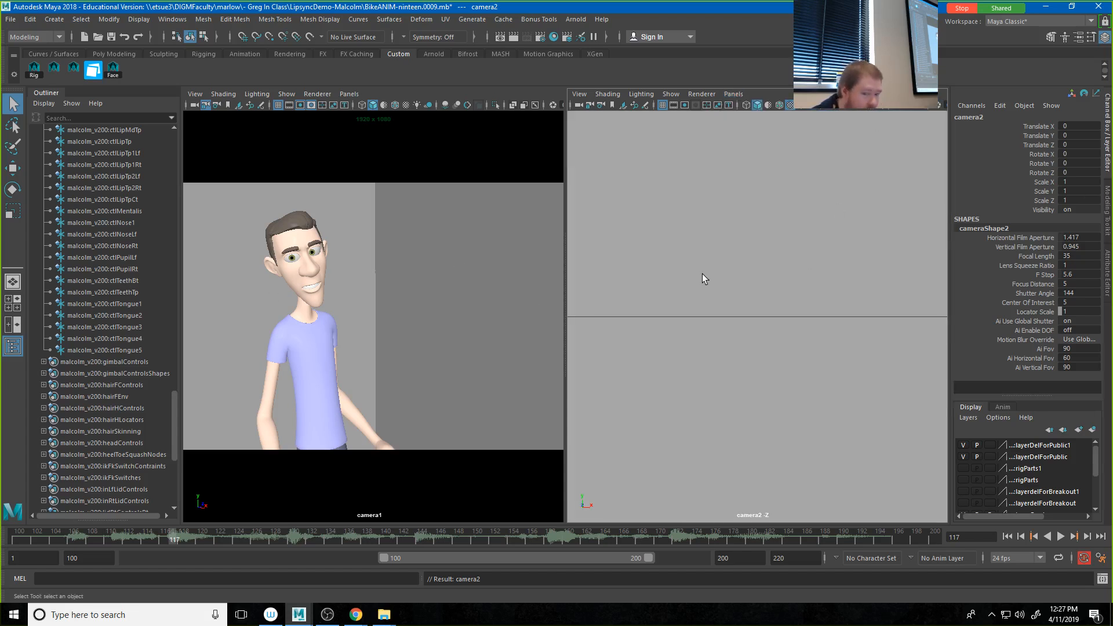
Step: Select all face controls with the Face shelf script and frame a close-up of the character's face in the camera2 view
{"action": "left_click", "coordinate": [115, 71]}
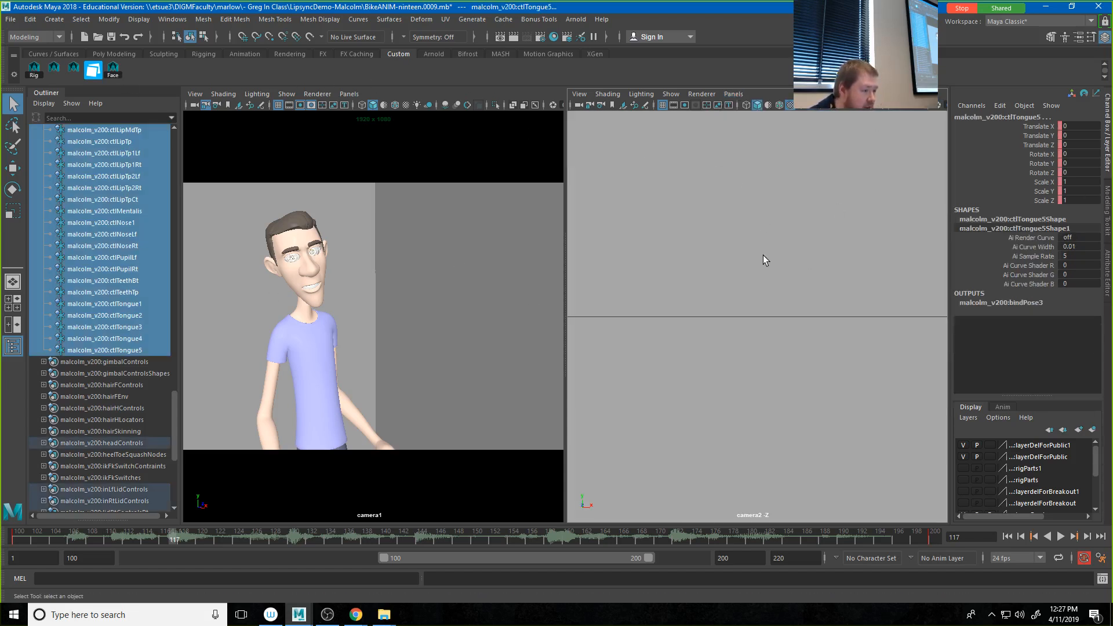
{"action": "key", "text": "f"}
{"action": "left_click_drag", "start_coordinate": [766, 322], "coordinate": [753, 268], "text": "alt"}
{"action": "middle_click_drag", "start_coordinate": [744, 322], "coordinate": [778, 284], "text": "alt"}
{"action": "scroll", "coordinate": [795, 318], "scroll_direction": "up", "scroll_amount": 6}
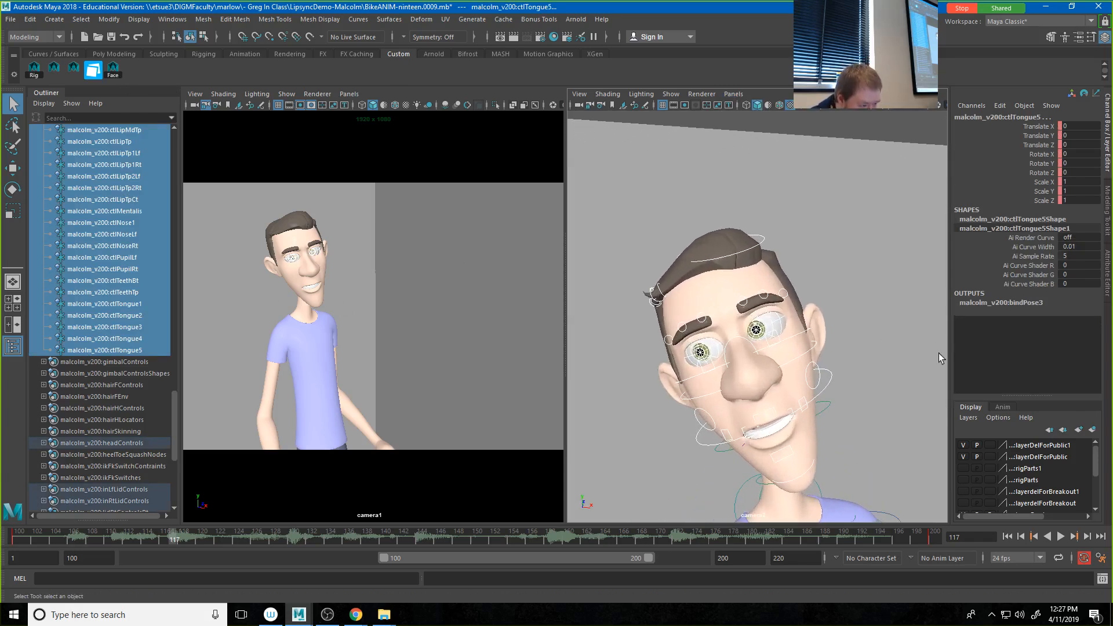
{"action": "right_click_drag", "start_coordinate": [811, 343], "coordinate": [926, 366], "text": "alt"}
{"action": "middle_click_drag", "start_coordinate": [830, 356], "coordinate": [830, 340], "text": "alt"}
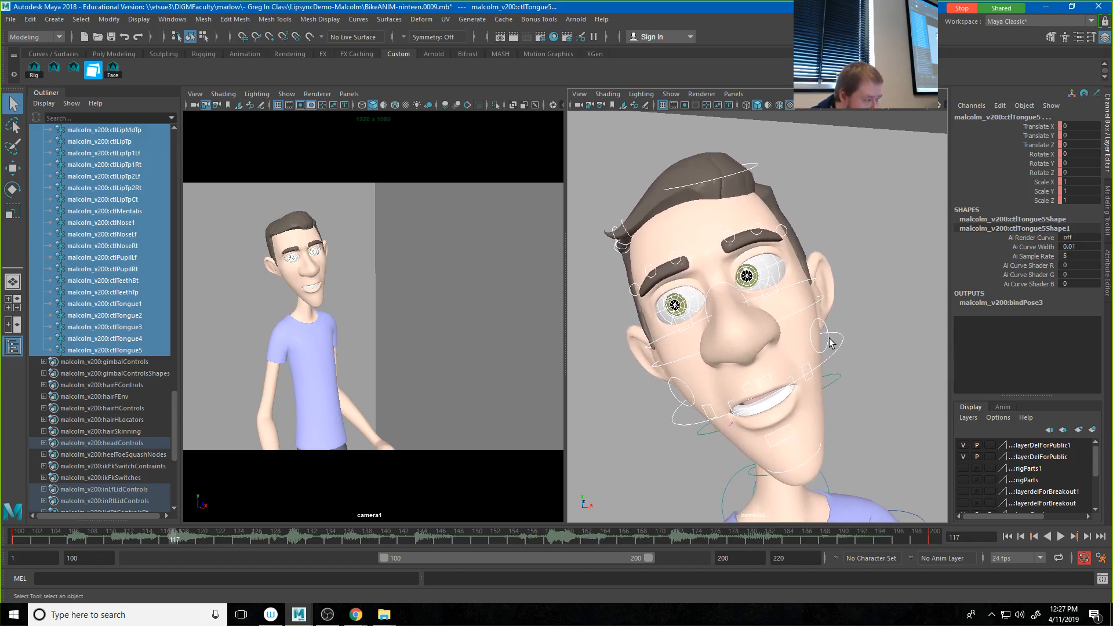
Step: Collapse the faceControls set in the Outliner and rename camera2 to FACECAM
{"action": "scroll", "coordinate": [116, 506], "scroll_direction": "down", "scroll_amount": 4}
{"action": "scroll", "coordinate": [116, 506], "scroll_direction": "up", "scroll_amount": 20}
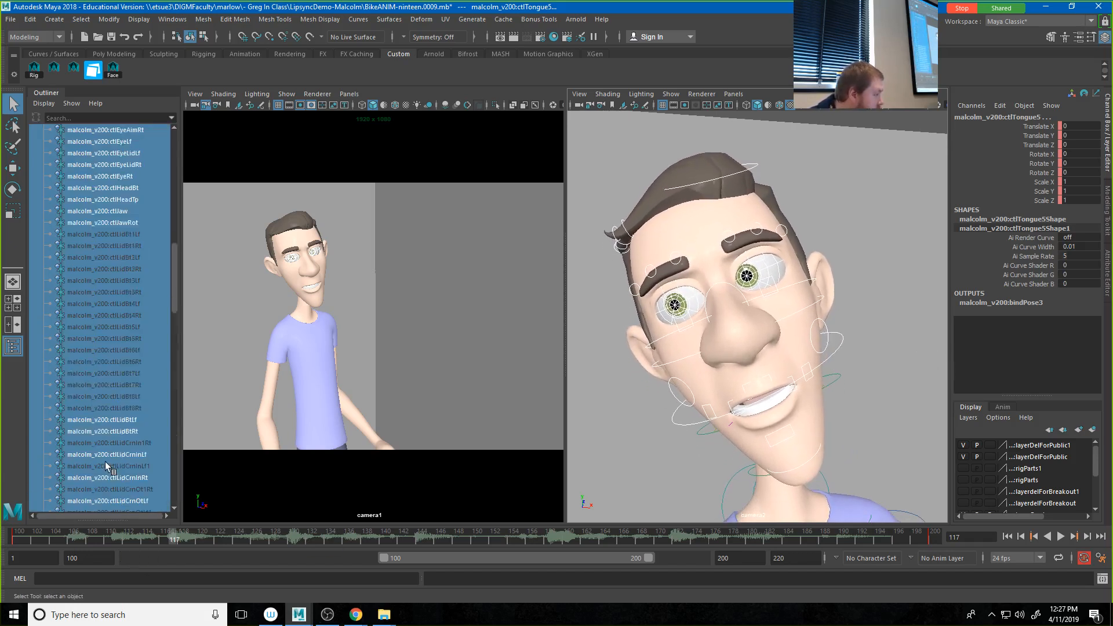
{"action": "scroll", "coordinate": [96, 406], "scroll_direction": "down", "scroll_amount": 4}
{"action": "scroll", "coordinate": [95, 406], "scroll_direction": "up", "scroll_amount": 2}
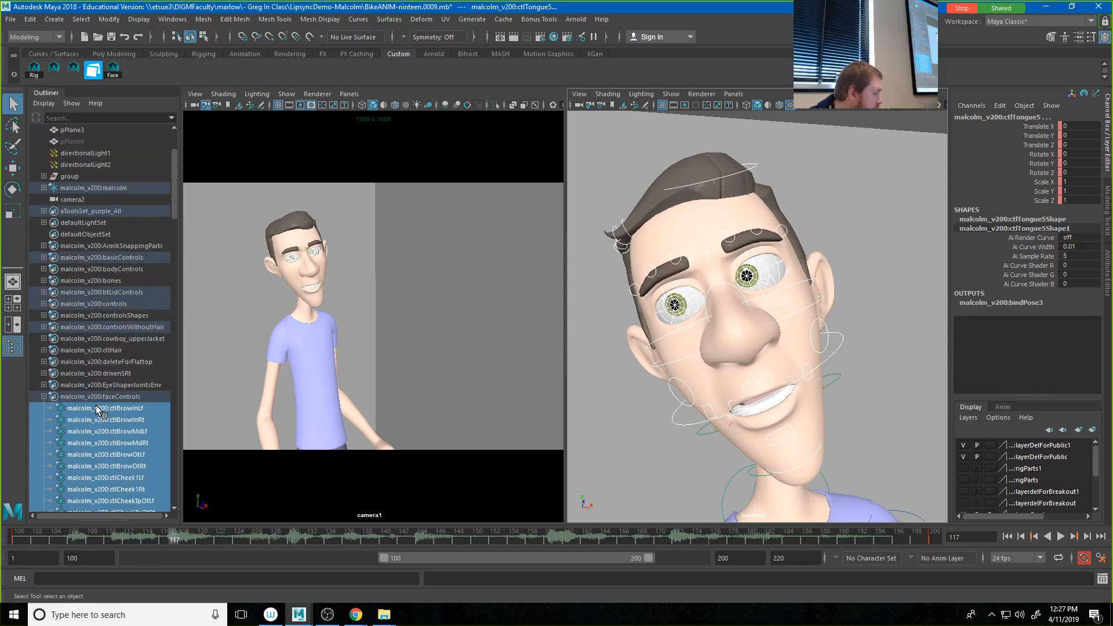
{"action": "left_click", "coordinate": [44, 397]}
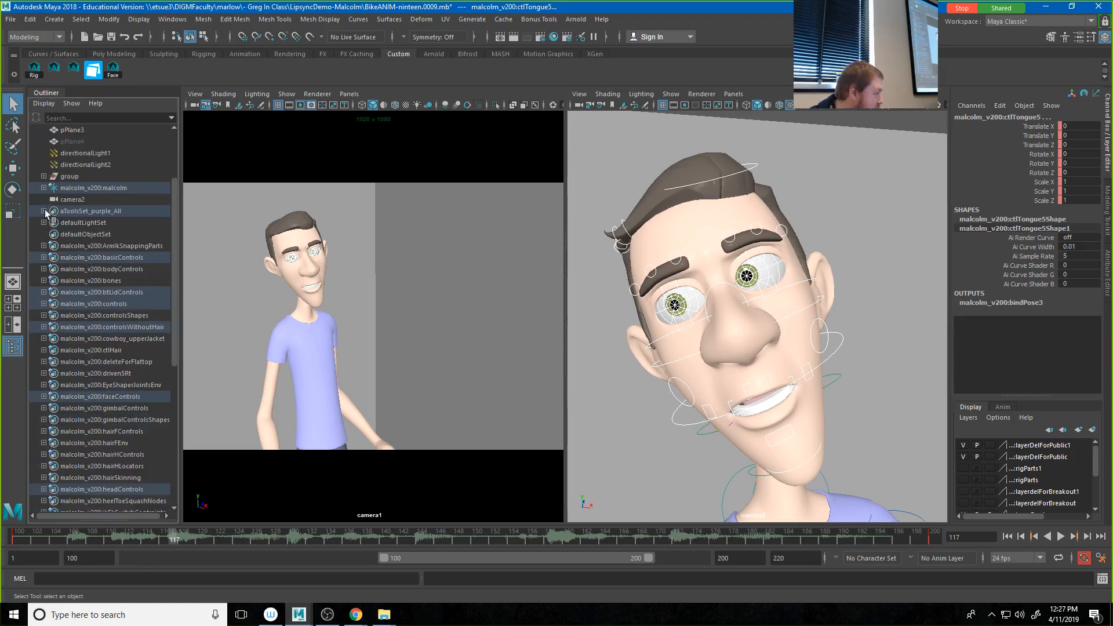
{"action": "scroll", "coordinate": [69, 218], "scroll_direction": "up", "scroll_amount": 2}
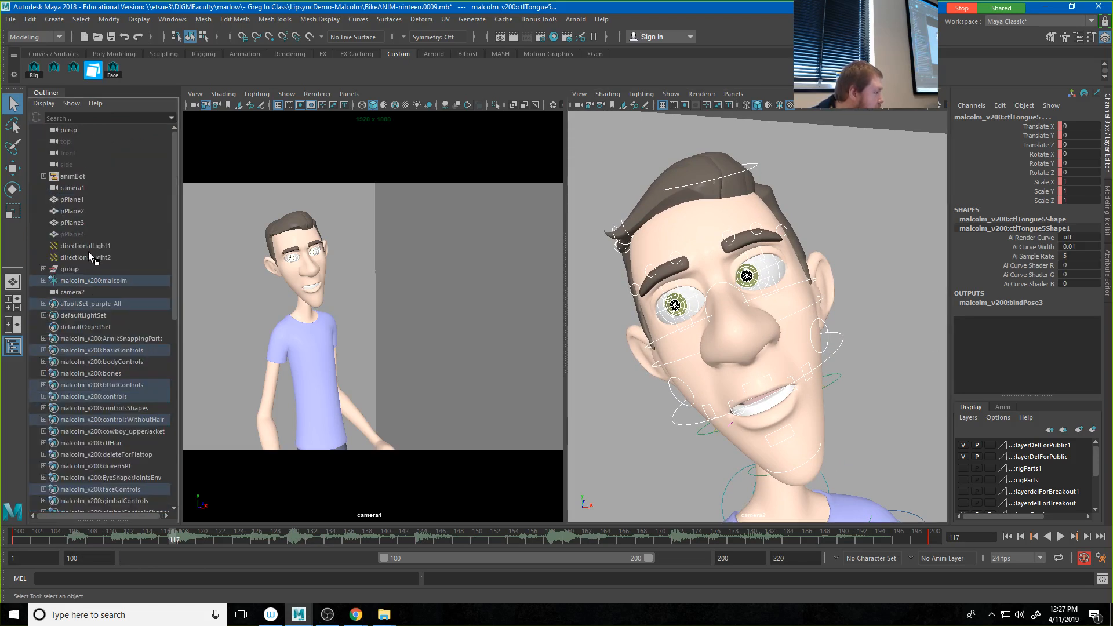
{"action": "left_click", "coordinate": [77, 293]}
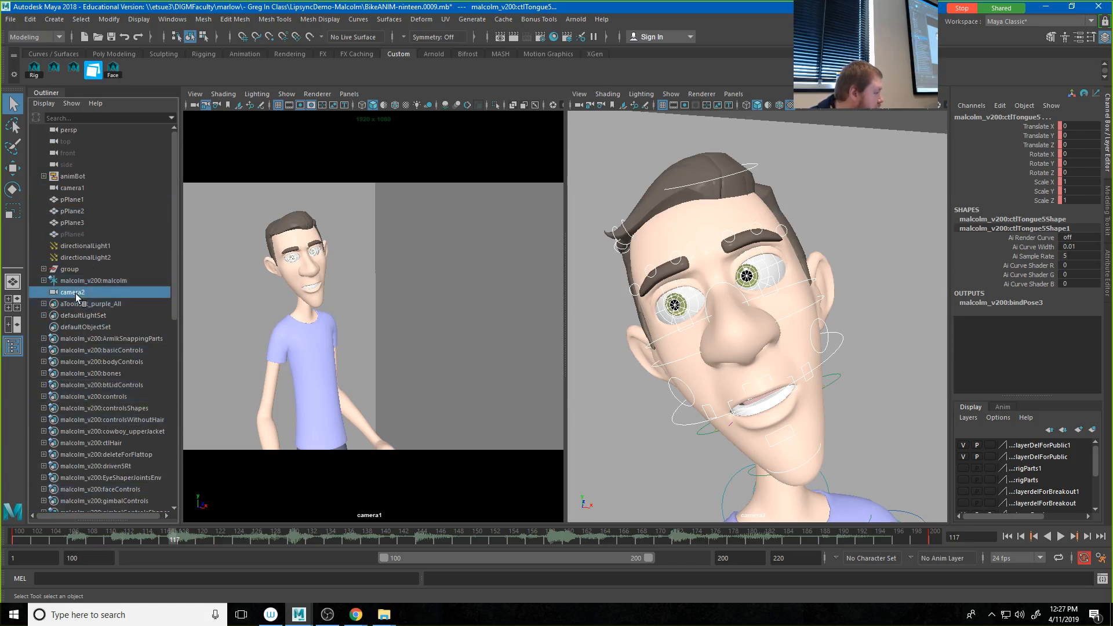
{"action": "double_click", "coordinate": [78, 293]}
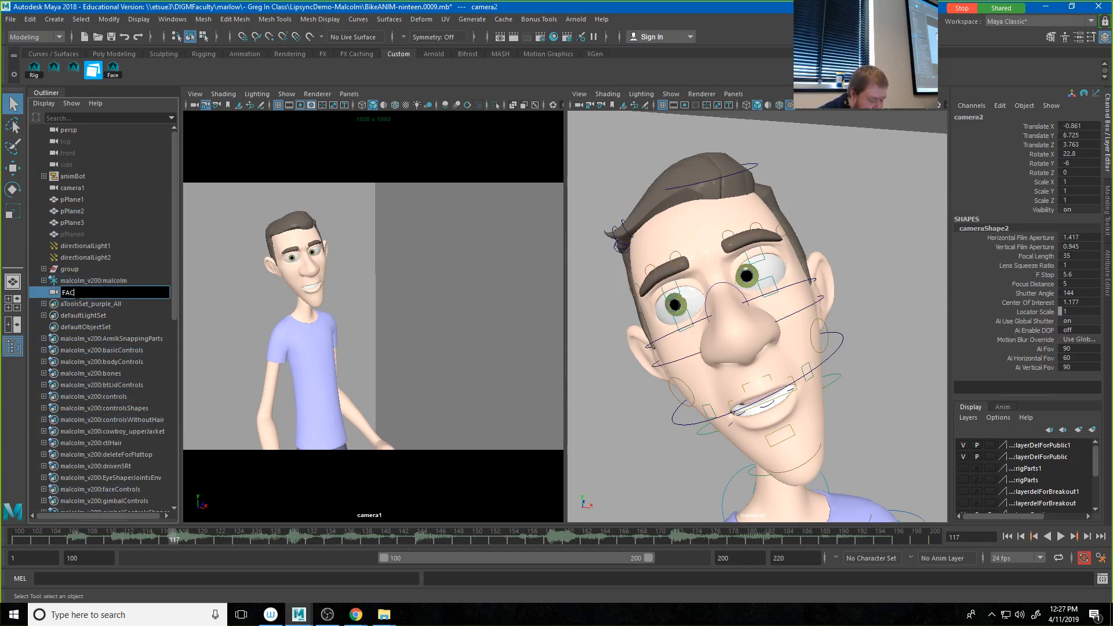
{"action": "key", "text": "Return"}
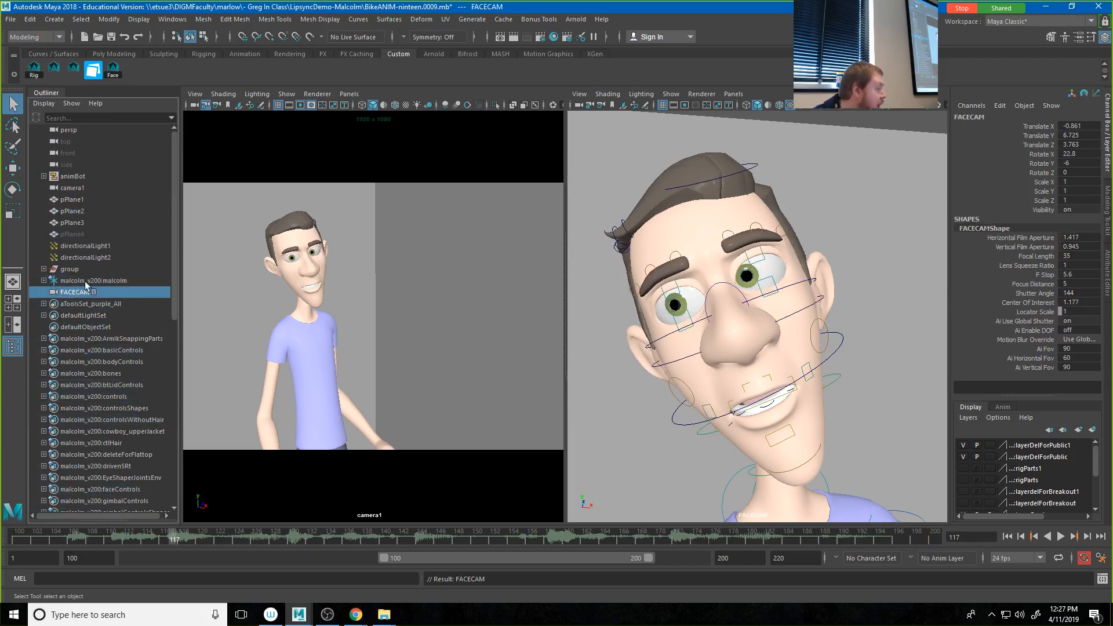
Step: Group the FACECAM camera and name the group FaceCamGRP
{"action": "left_click", "coordinate": [122, 258]}
{"action": "left_click", "coordinate": [82, 294]}
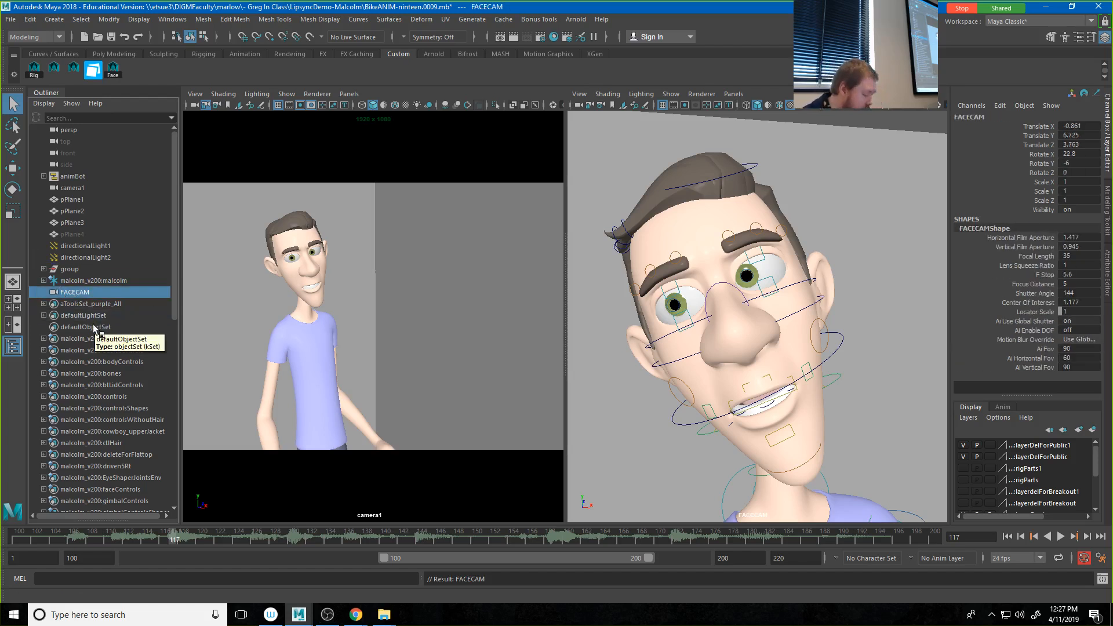
{"action": "key", "text": "ctrl+g"}
{"action": "double_click", "coordinate": [75, 293]}
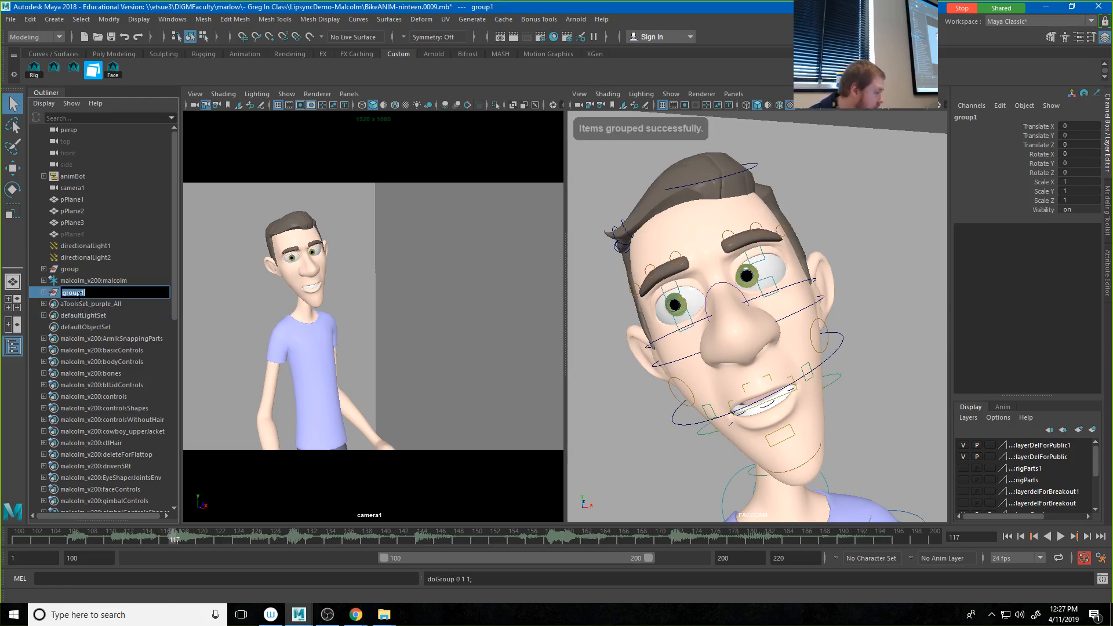
{"action": "type", "text": "FaceCamGRP"}
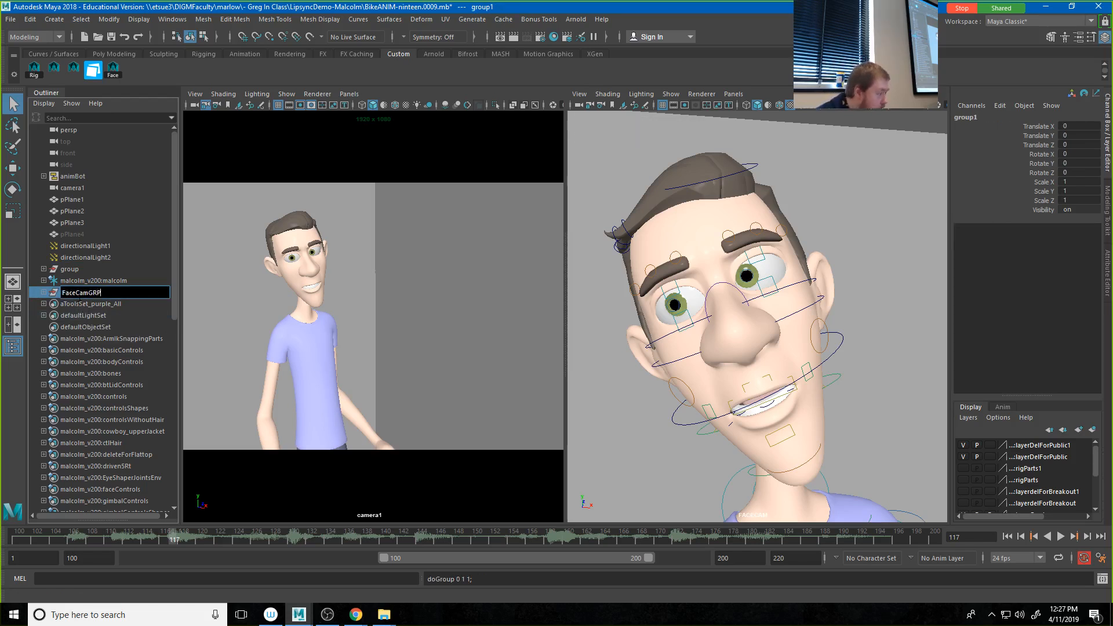
{"action": "key", "text": "Return"}
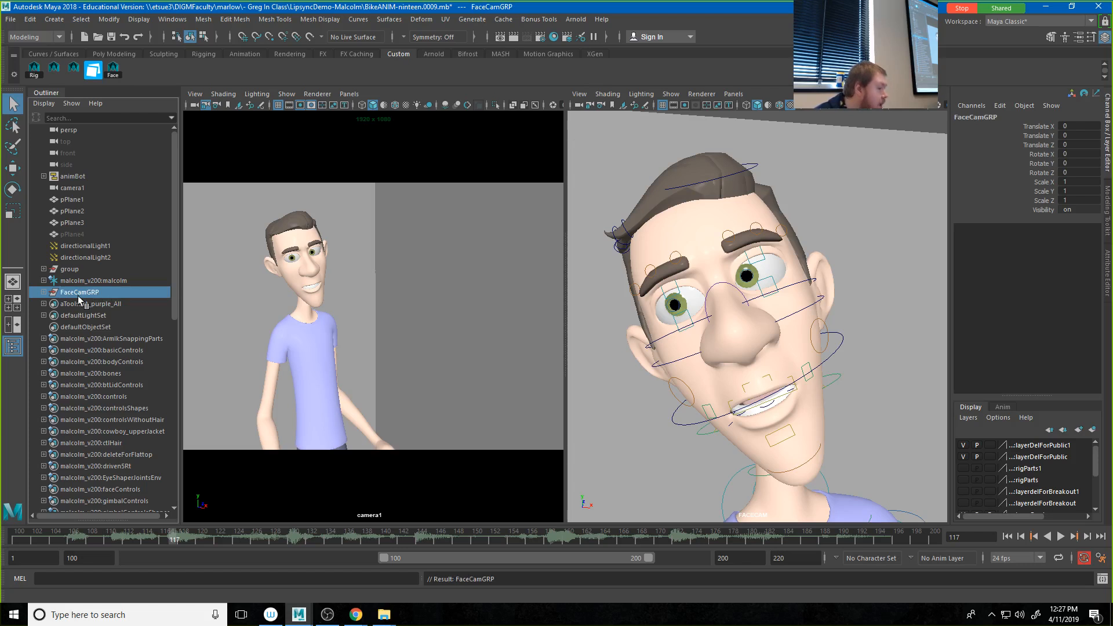
Step: Try rotating the ctlHeadBt and ctlHeadTp head controls, undo the rotations and clear the selection
{"action": "left_click", "coordinate": [842, 344]}
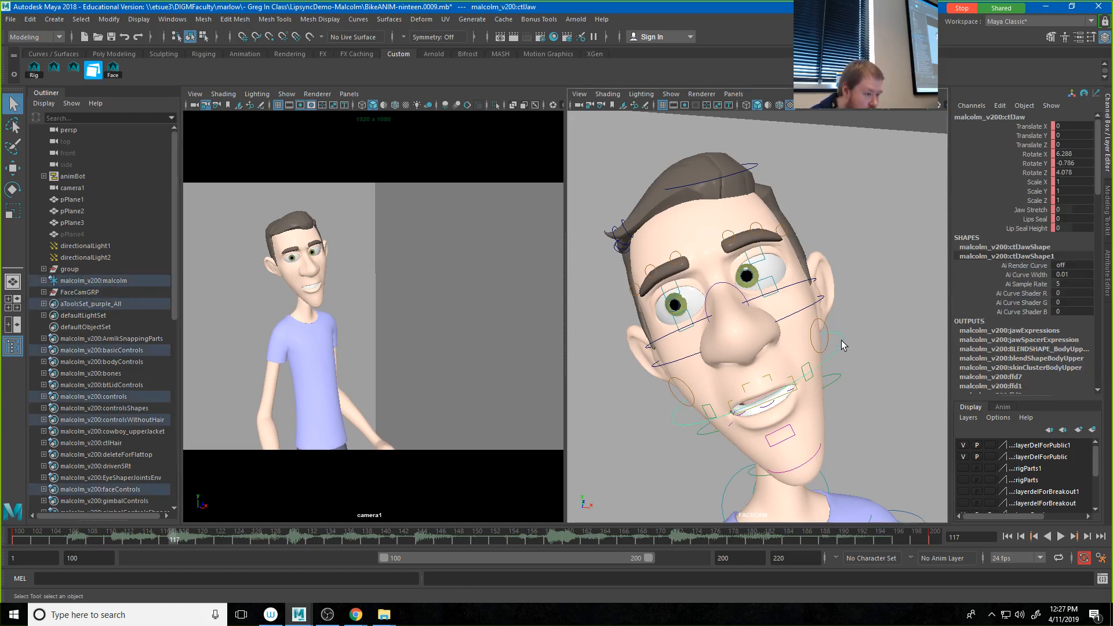
{"action": "left_click", "coordinate": [823, 301]}
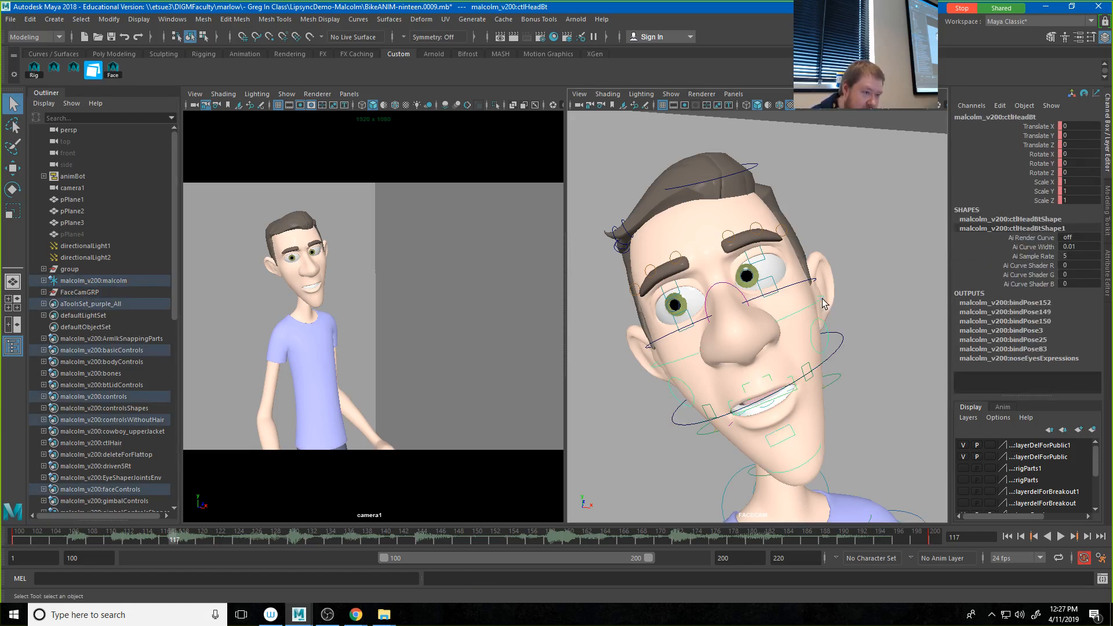
{"action": "key", "text": "e"}
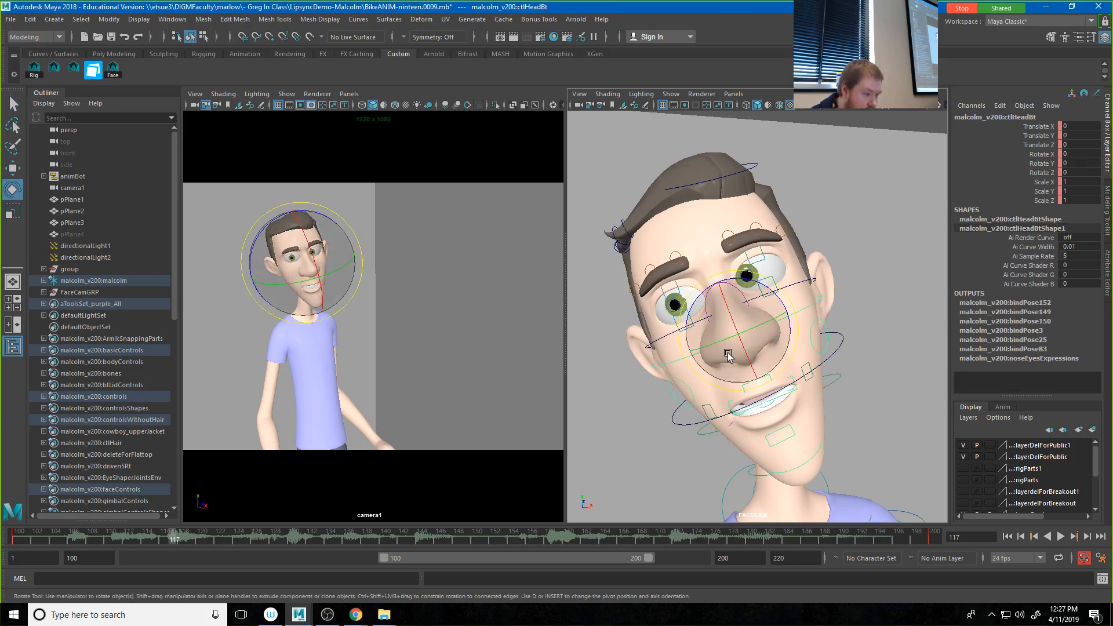
{"action": "left_click_drag", "start_coordinate": [727, 355], "coordinate": [765, 317]}
{"action": "key", "text": "ctrl+z"}
{"action": "left_click", "coordinate": [810, 282]}
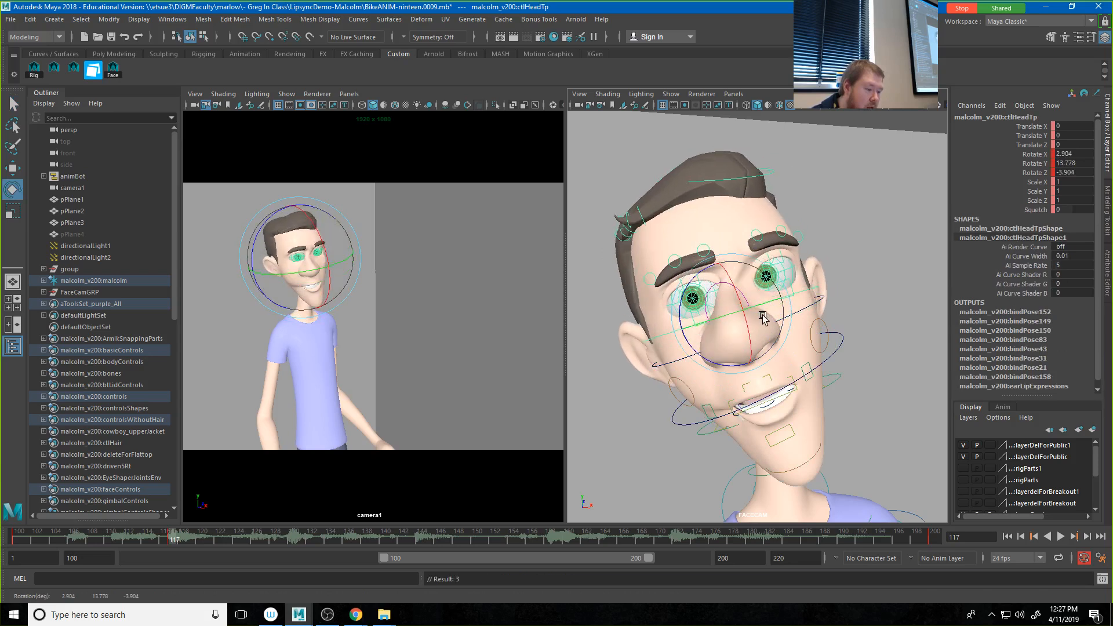
{"action": "key", "text": "ctrl+z"}
{"action": "left_click", "coordinate": [892, 246]}
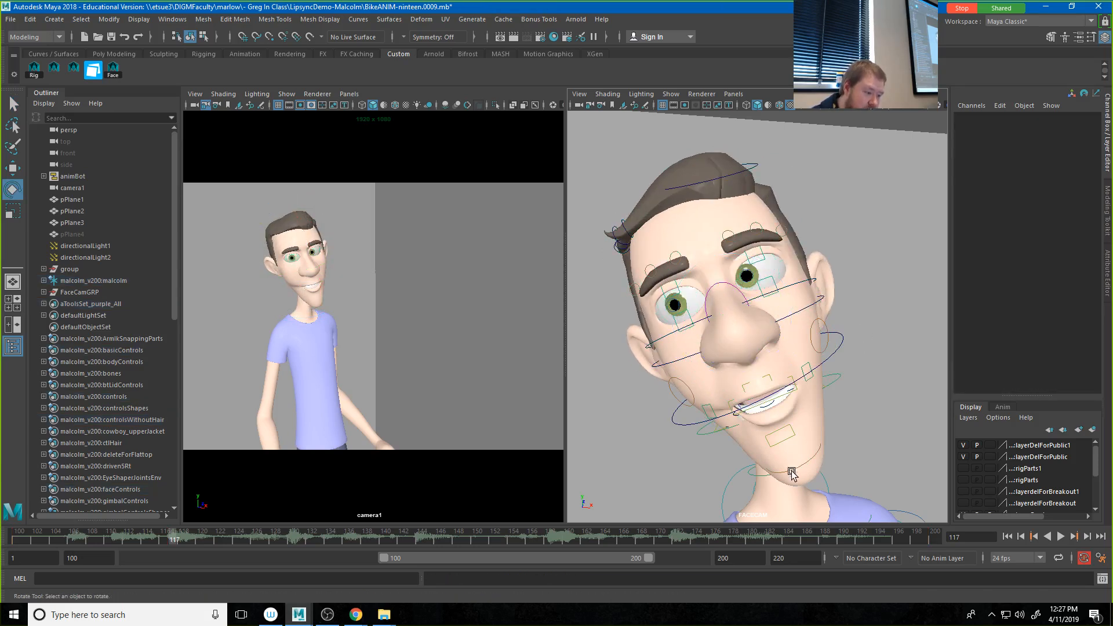
Step: Parent-constrain FaceCamGRP to the ctlHead control, using the Animation menu set
{"action": "left_click", "coordinate": [705, 439]}
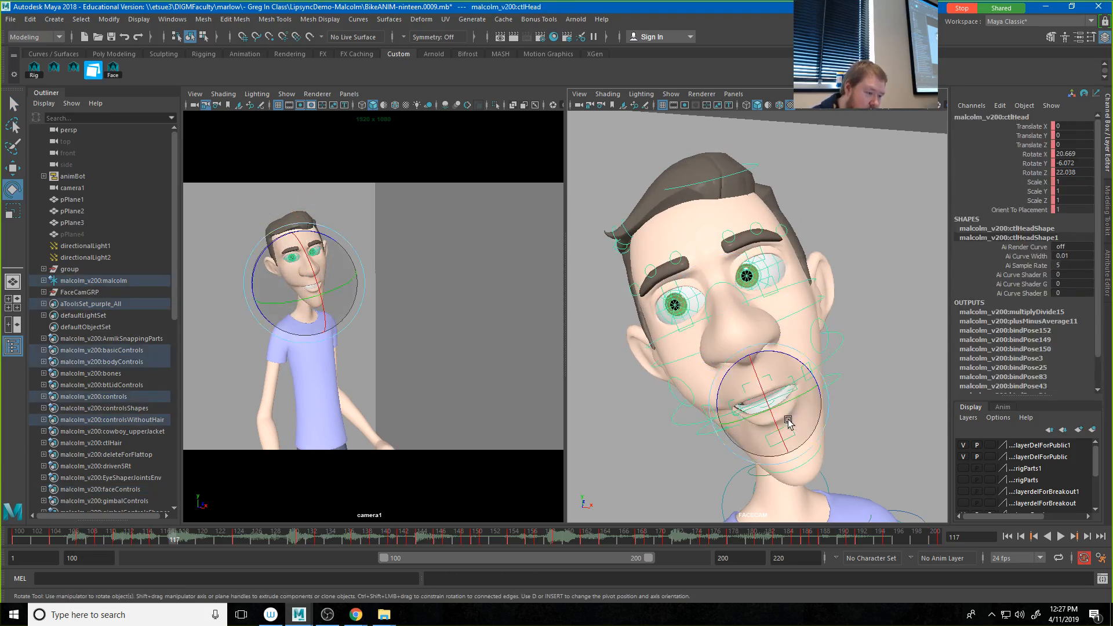
{"action": "left_click_drag", "start_coordinate": [750, 405], "coordinate": [780, 416]}
{"action": "key", "text": "ctrl+z"}
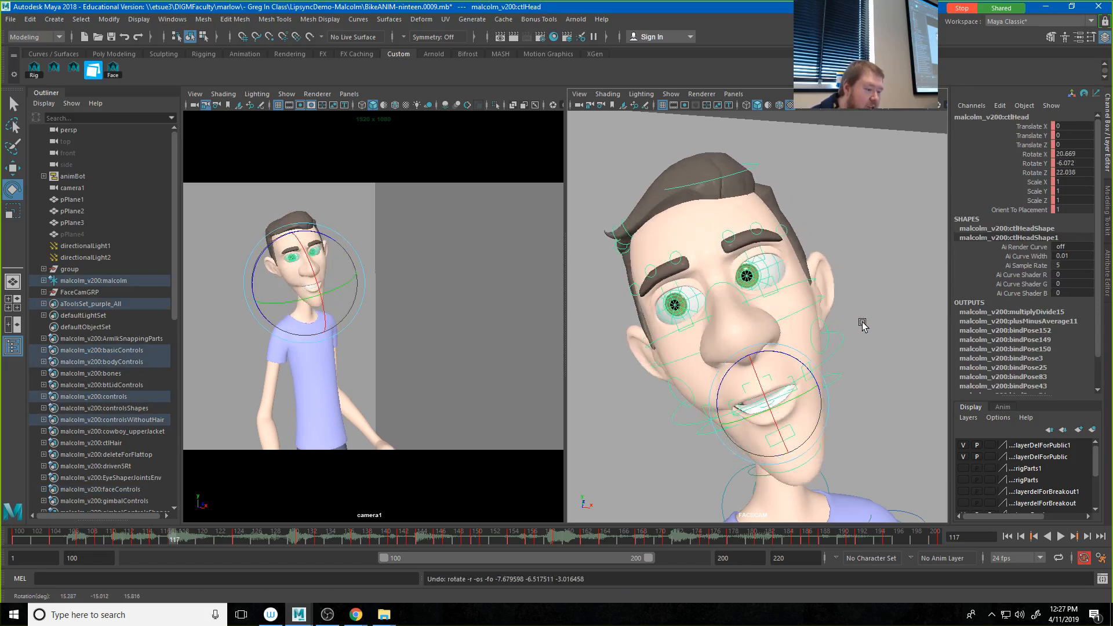
{"action": "left_click", "coordinate": [68, 293]}
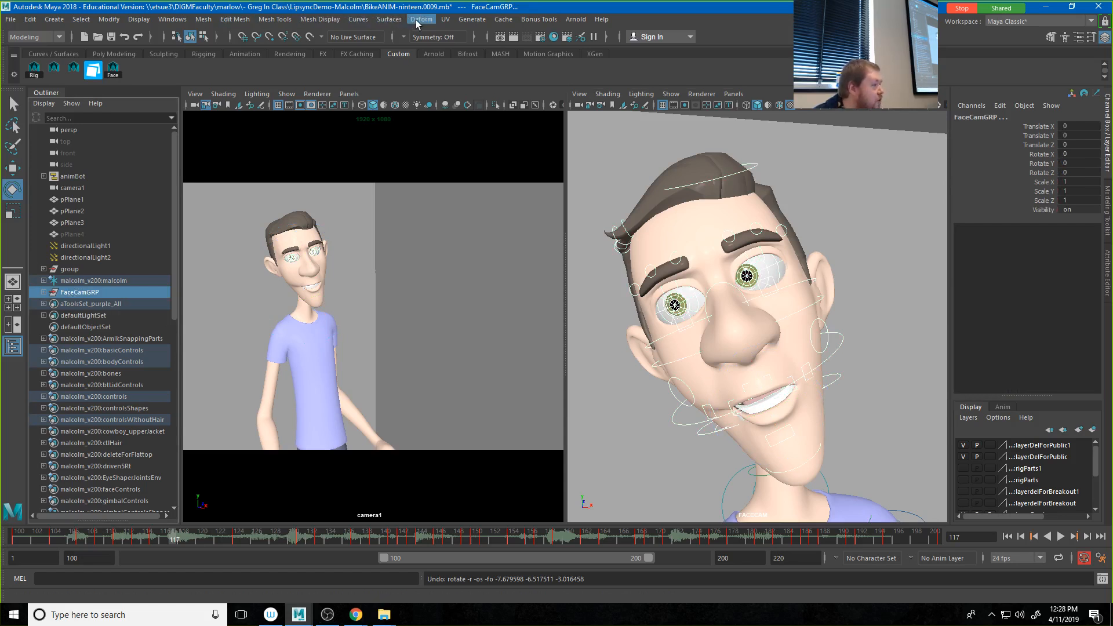
{"action": "left_click", "coordinate": [35, 36]}
{"action": "left_click", "coordinate": [32, 69]}
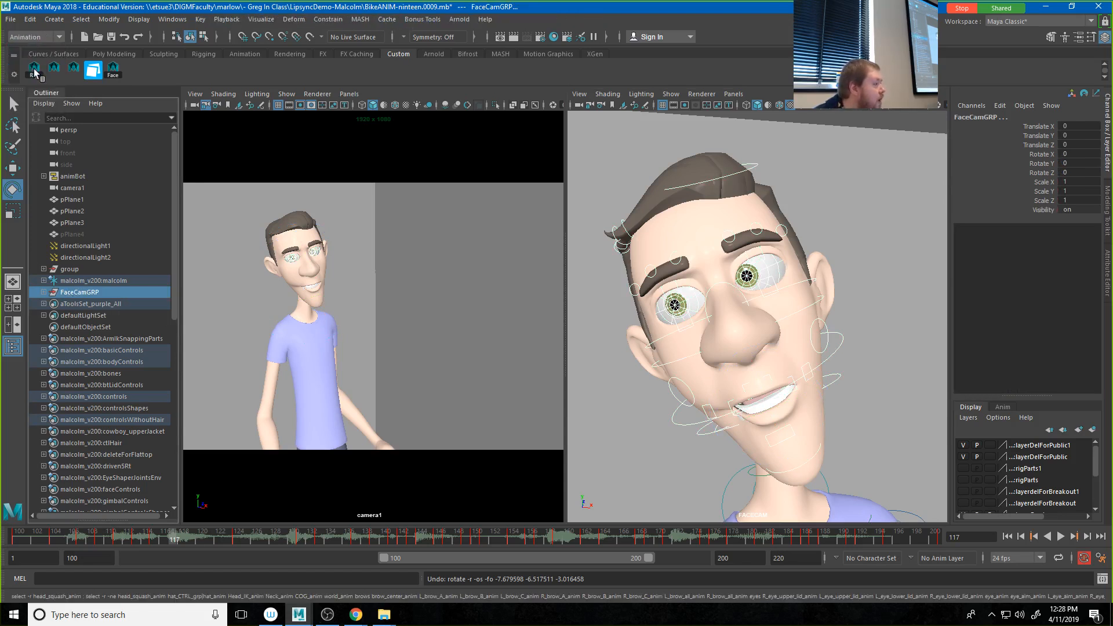
{"action": "left_click", "coordinate": [329, 21]}
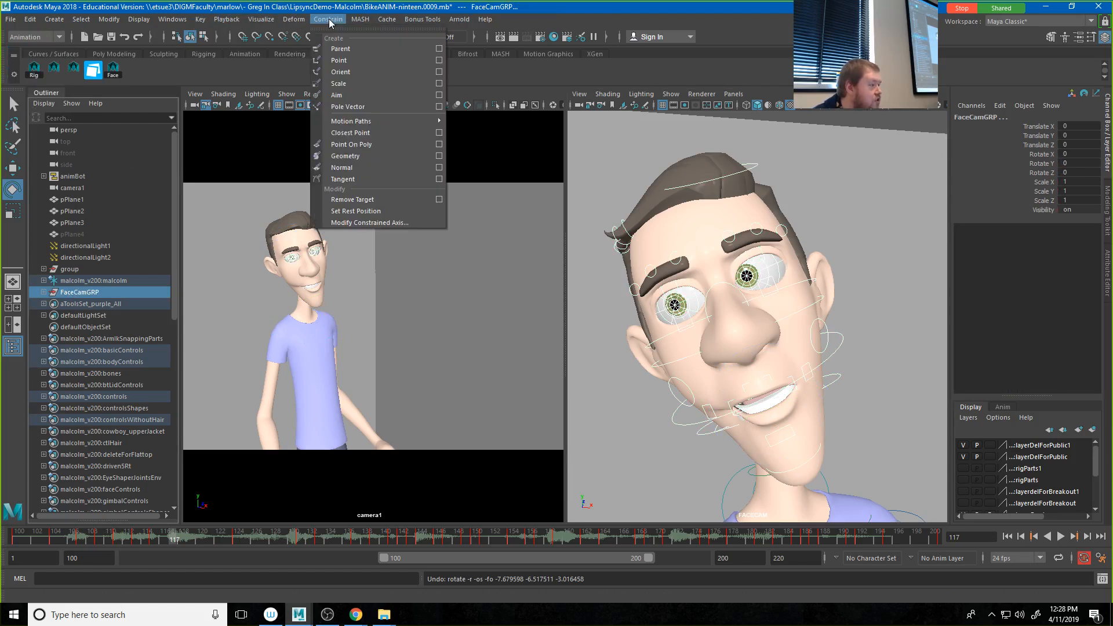
{"action": "left_click", "coordinate": [341, 49]}
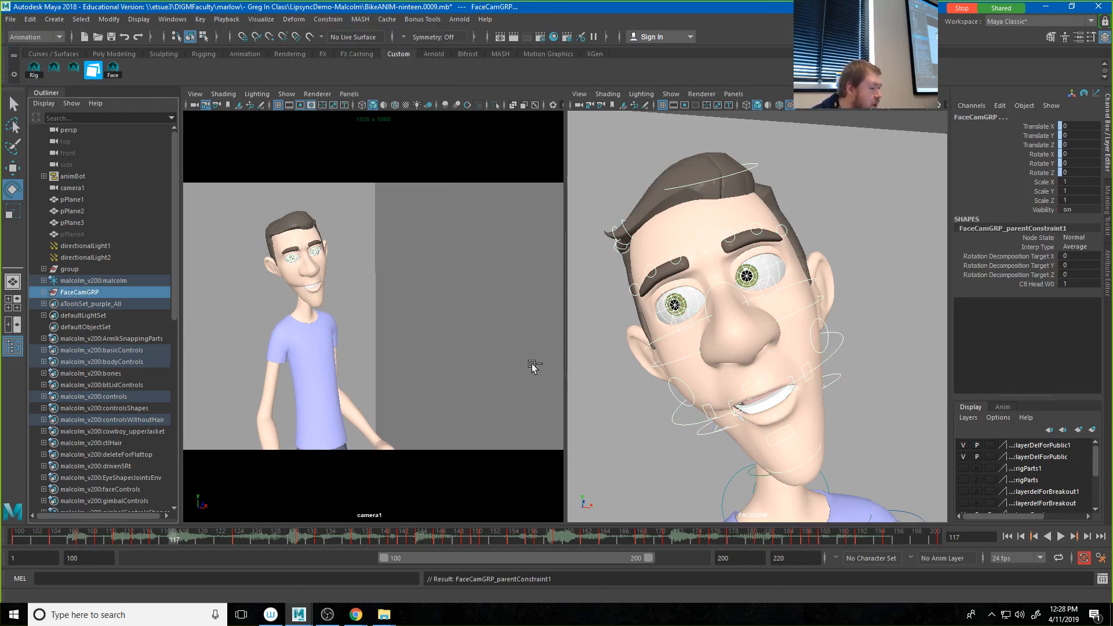
Step: Play the animation with nothing selected to check that FACECAM follows the head, ending on frame 150
{"action": "left_click", "coordinate": [579, 210]}
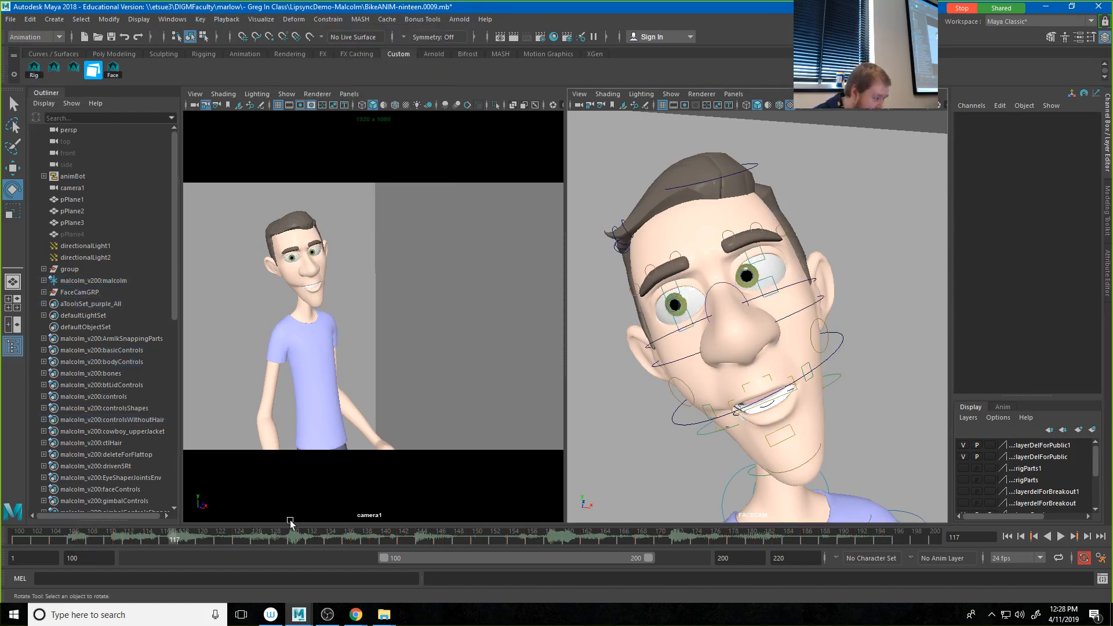
{"action": "key", "text": "alt+v"}
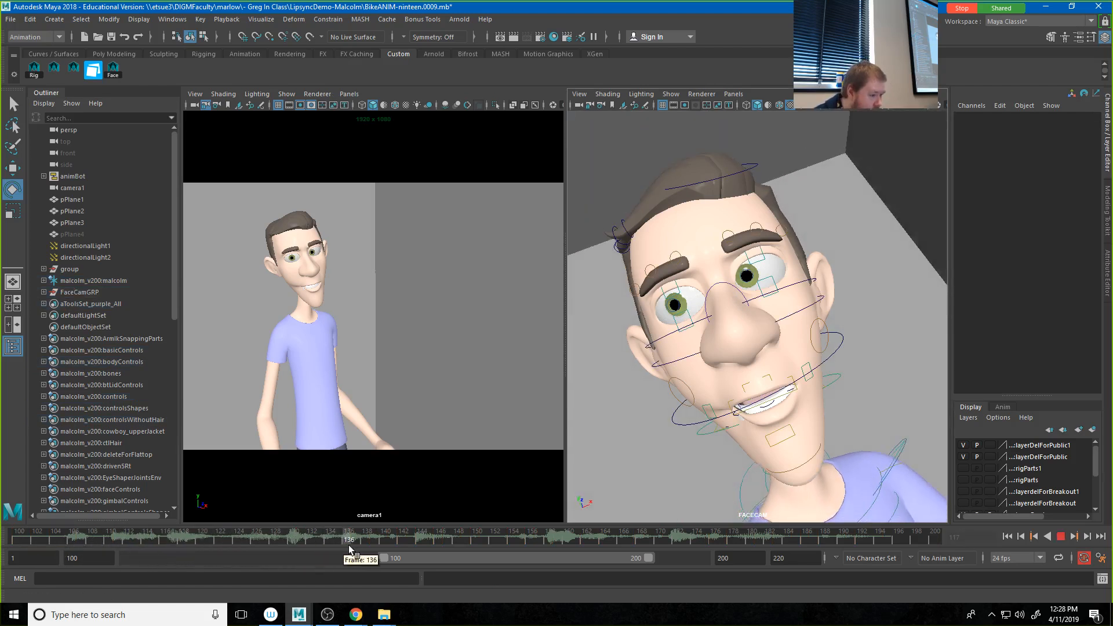
{"action": "left_click", "coordinate": [473, 547]}
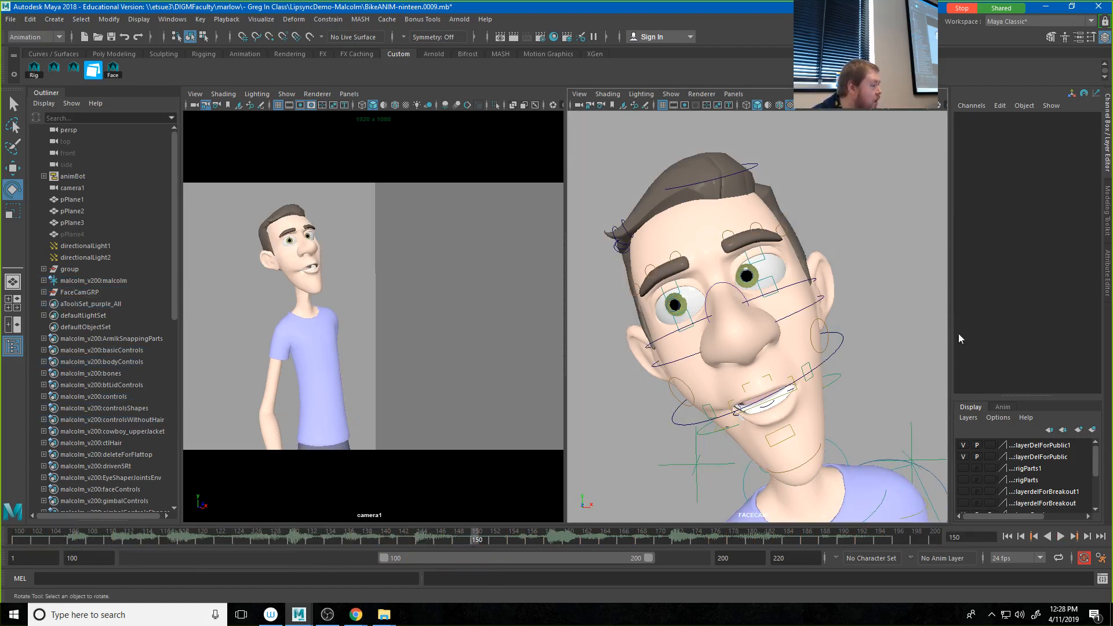
Step: Try moving the ctlCornerRt mouth corner control in the FACECAM view and undo the move
{"action": "left_click", "coordinate": [718, 417]}
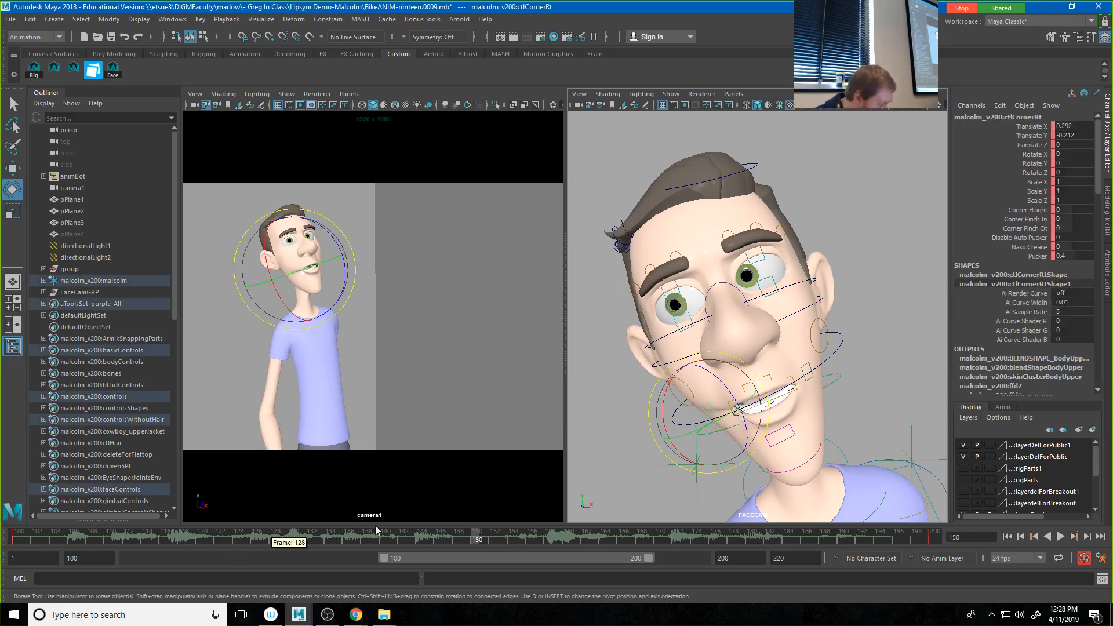
{"action": "key", "text": "w"}
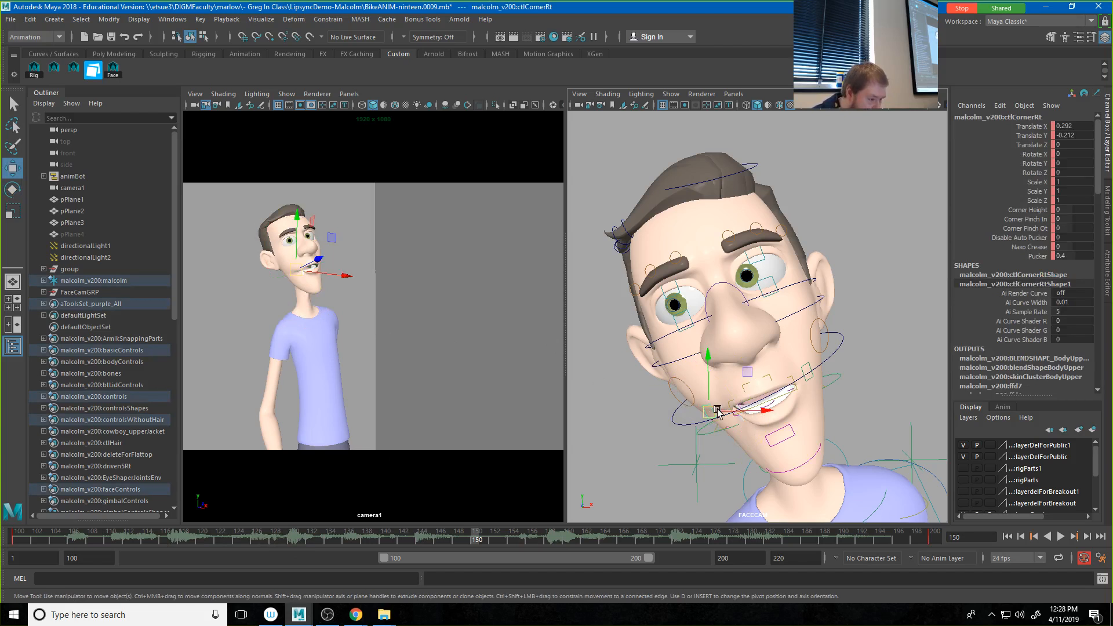
{"action": "left_click_drag", "start_coordinate": [707, 415], "coordinate": [699, 425]}
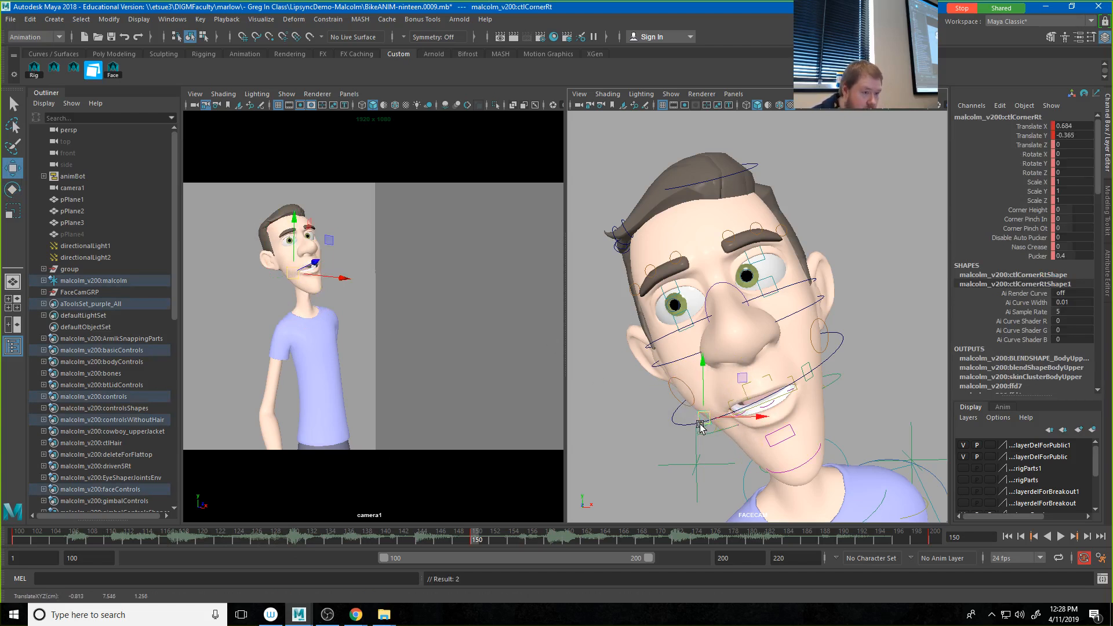
{"action": "key", "text": "ctrl+z"}
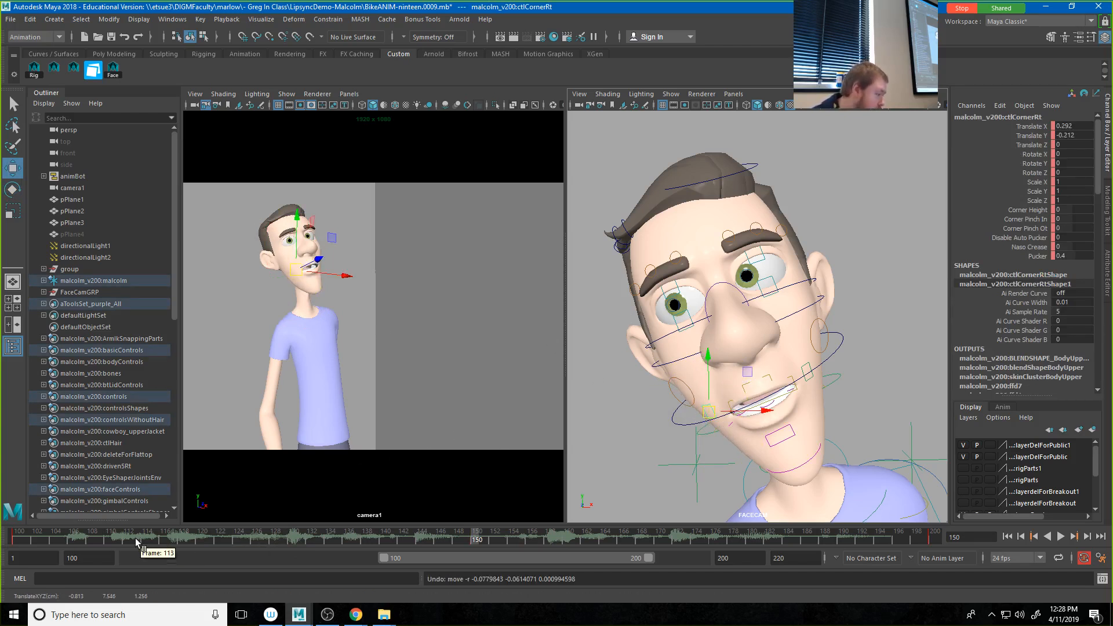
Step: Return to frame 100, clear the selection and play back the animation to review the body view beside the face view
{"action": "left_click_drag", "start_coordinate": [151, 533], "coordinate": [1, 540]}
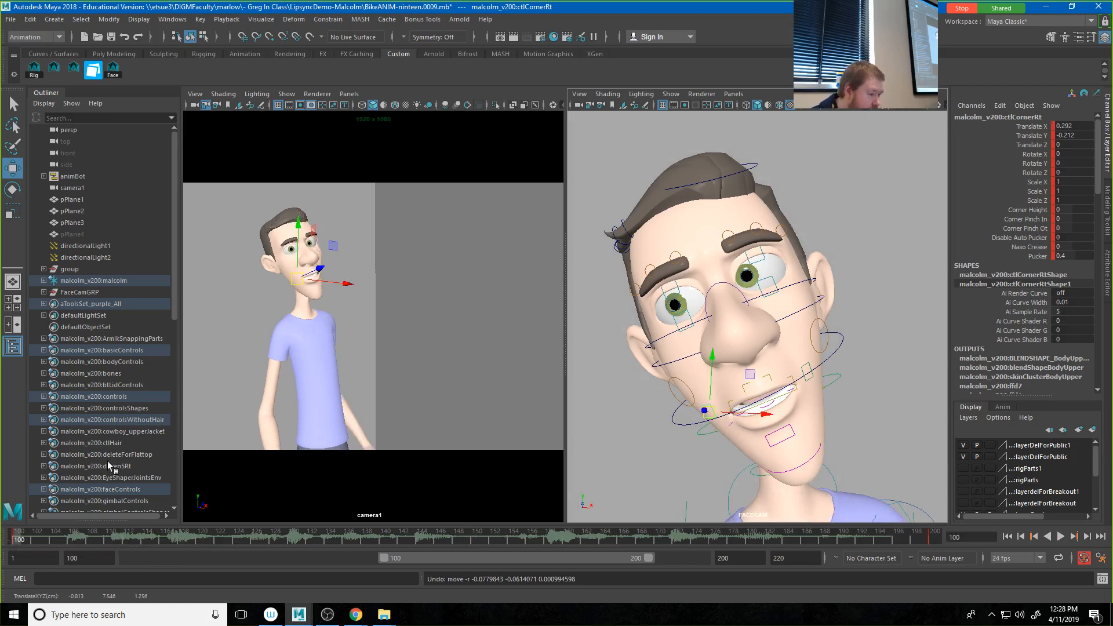
{"action": "left_click", "coordinate": [511, 248]}
{"action": "left_click", "coordinate": [1061, 536]}
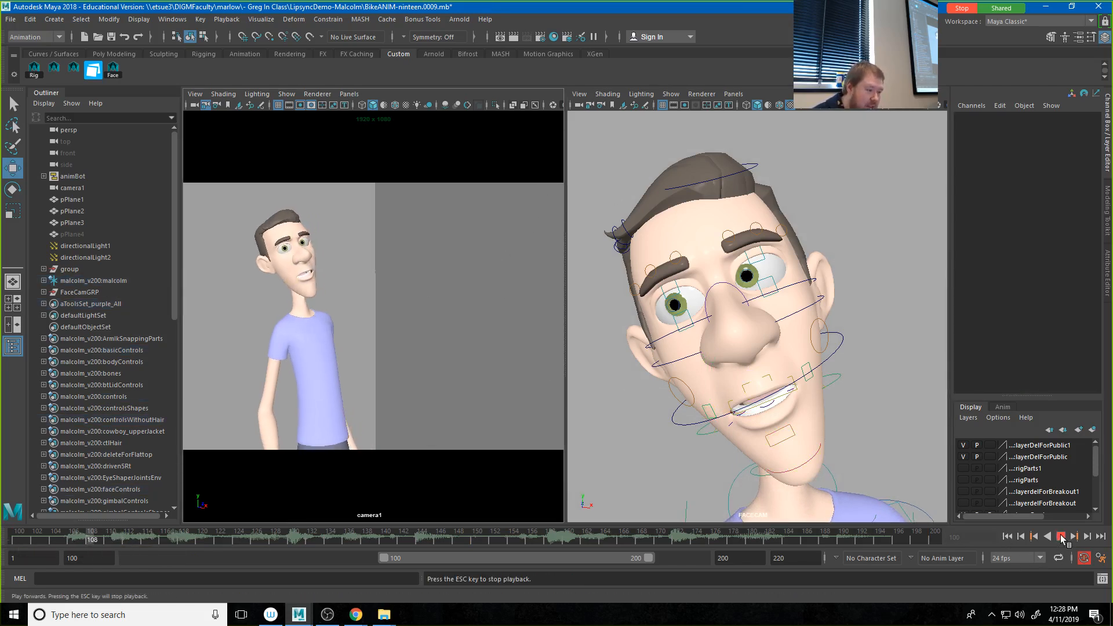
{"action": "left_click", "coordinate": [1061, 537]}
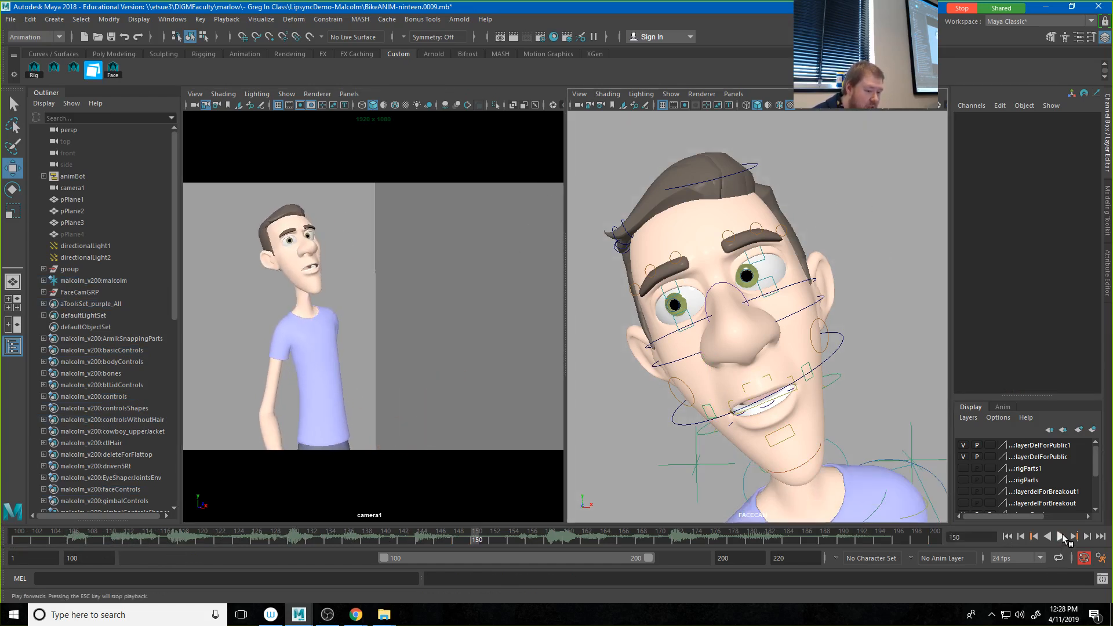
{"action": "left_click", "coordinate": [1061, 537]}
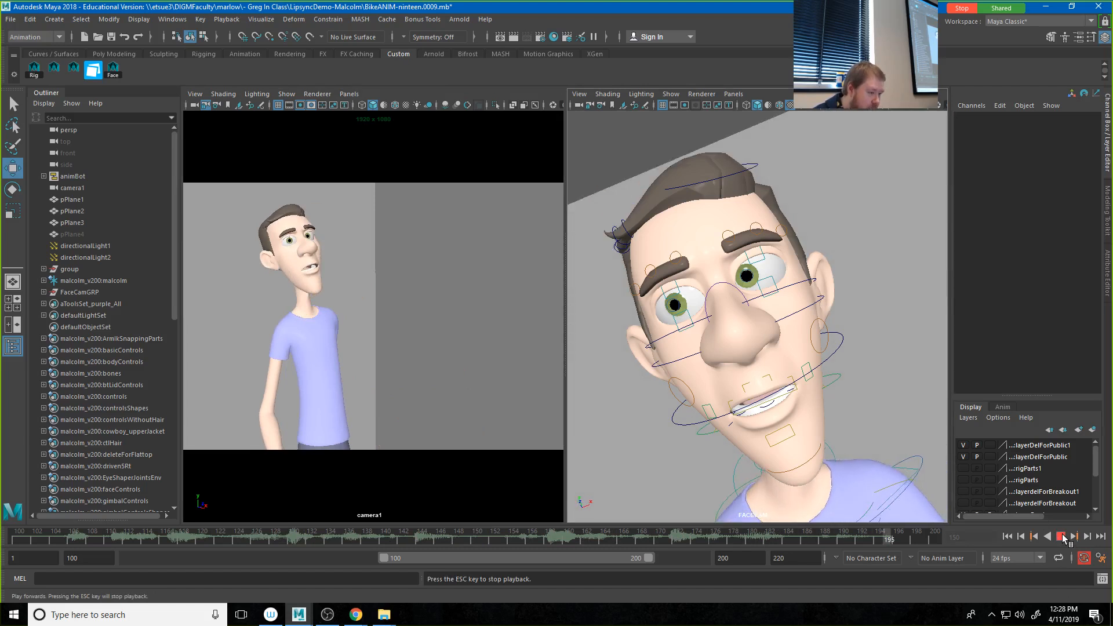
{"action": "key", "text": "Escape"}
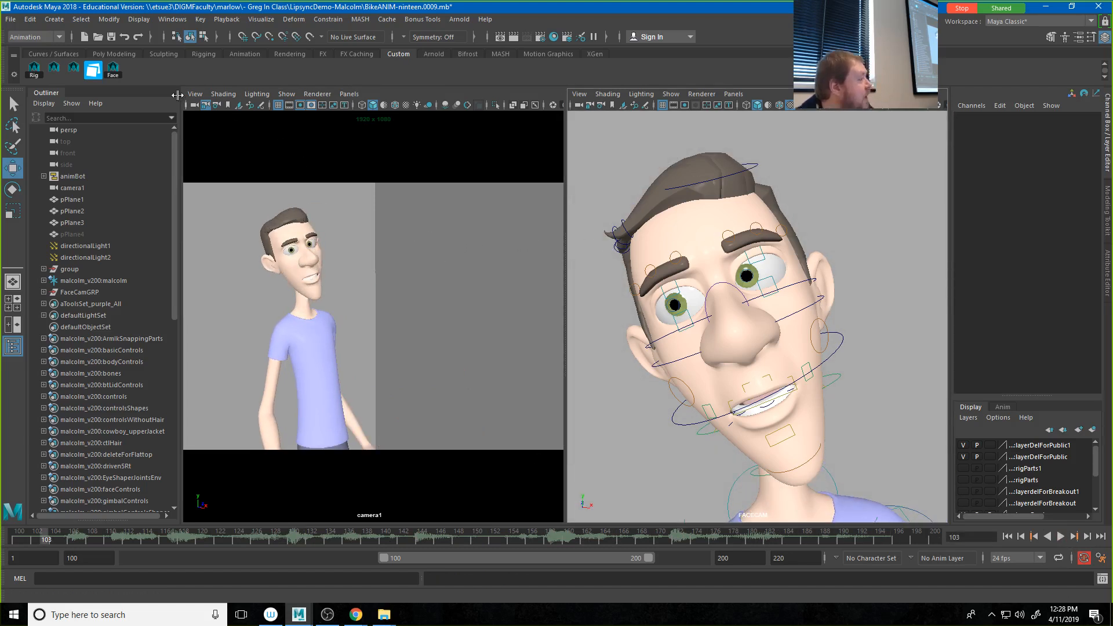
Step: Set the Time Slider playback preference to update all views and save the preferences
{"action": "left_click", "coordinate": [174, 19]}
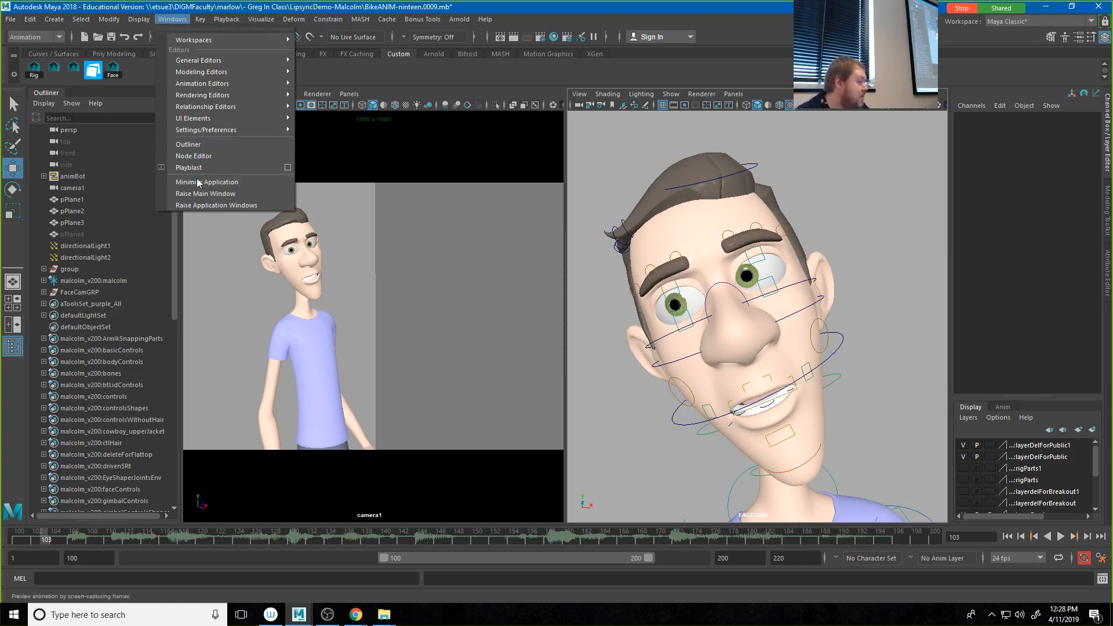
{"action": "mouse_move", "coordinate": [200, 133]}
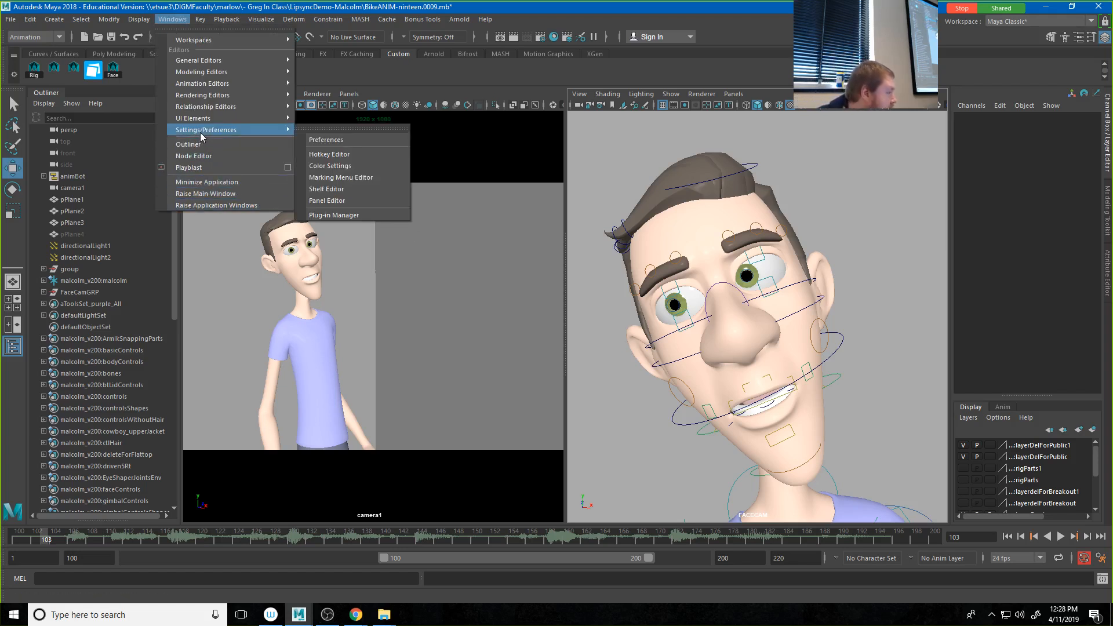
{"action": "left_click", "coordinate": [332, 139]}
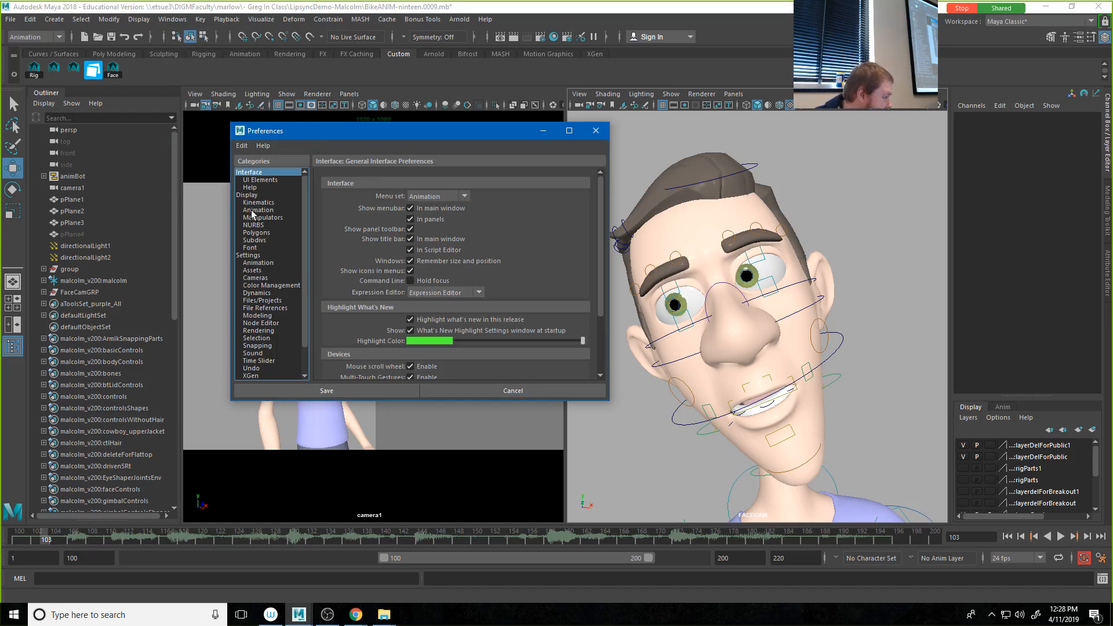
{"action": "left_click", "coordinate": [252, 361]}
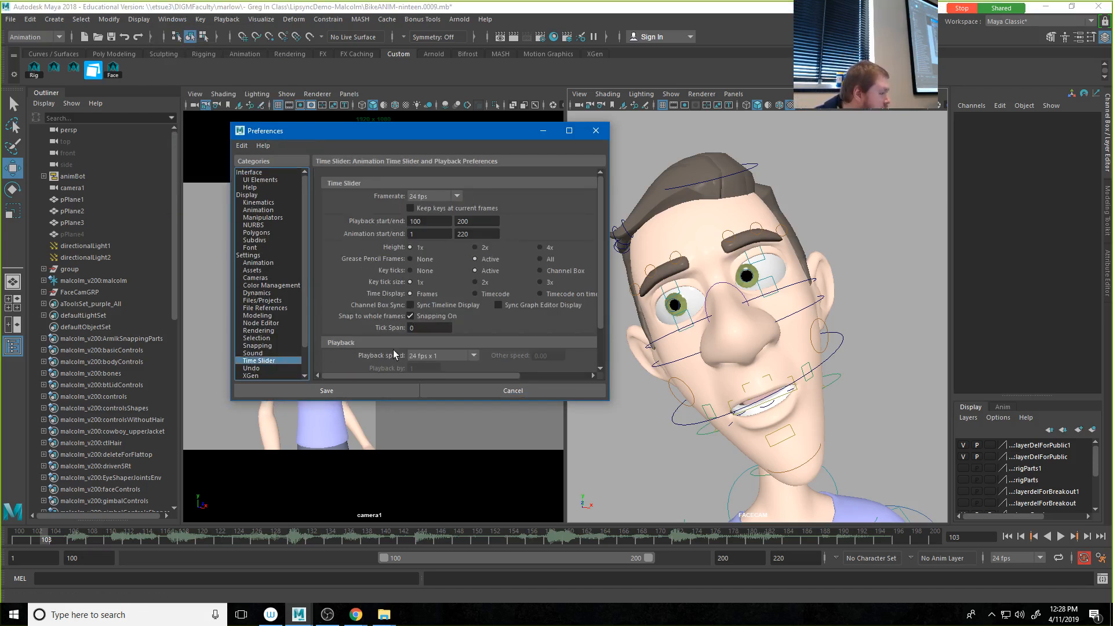
{"action": "scroll", "coordinate": [430, 328], "scroll_direction": "down", "scroll_amount": 2}
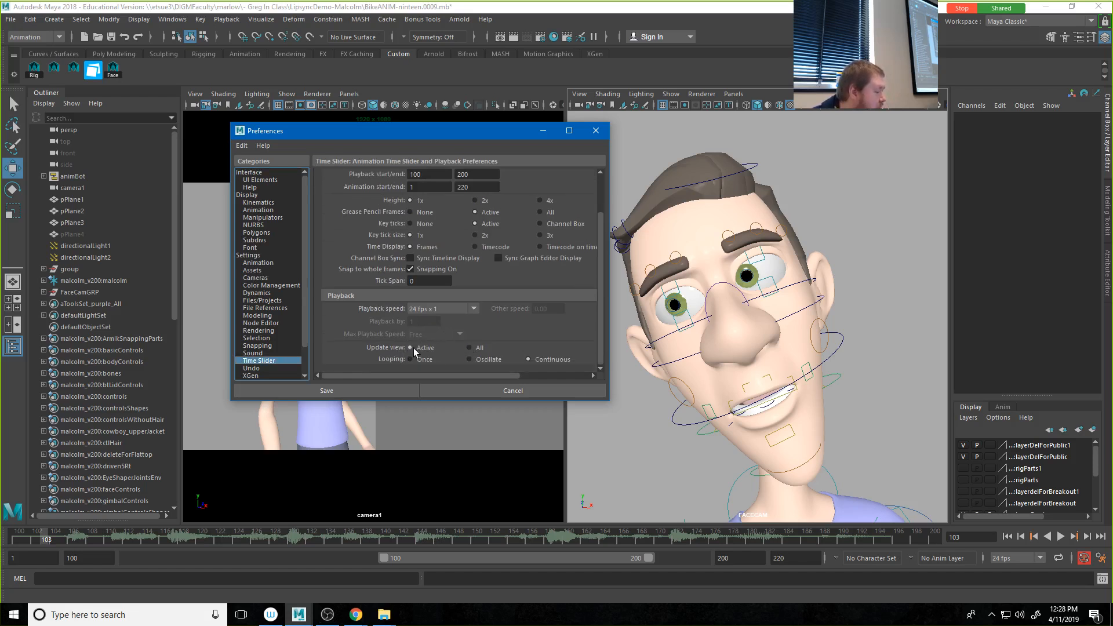
{"action": "left_click", "coordinate": [369, 390]}
Step: Play the animation from frame 100 to check both views, and briefly test selecting all face controls with the Face selection before clearing it
{"action": "left_click", "coordinate": [1008, 537]}
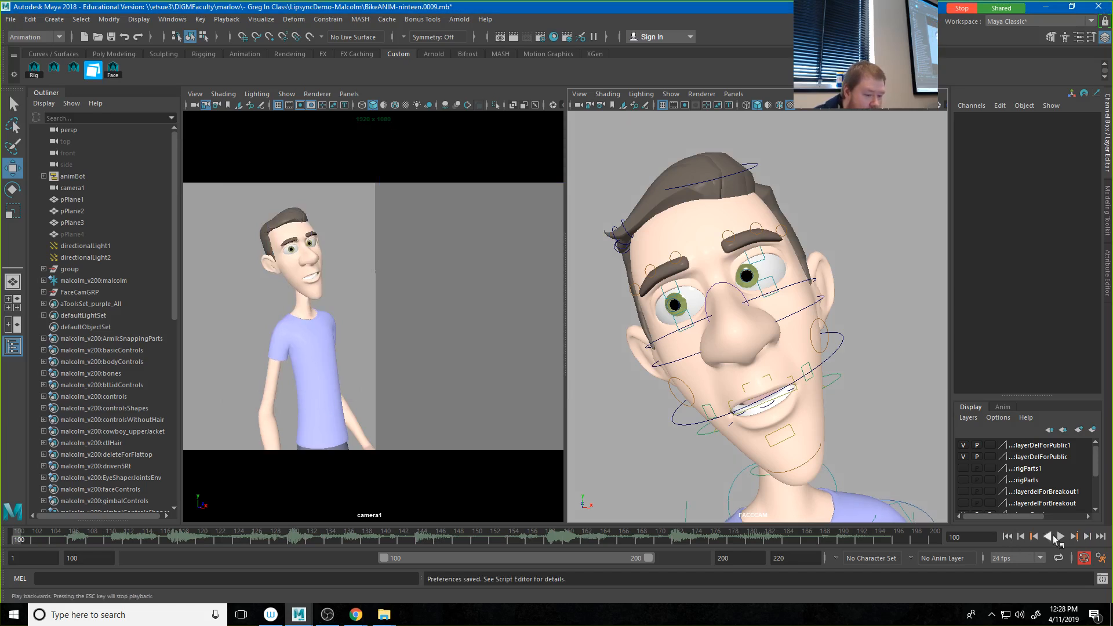
{"action": "left_click", "coordinate": [1062, 537]}
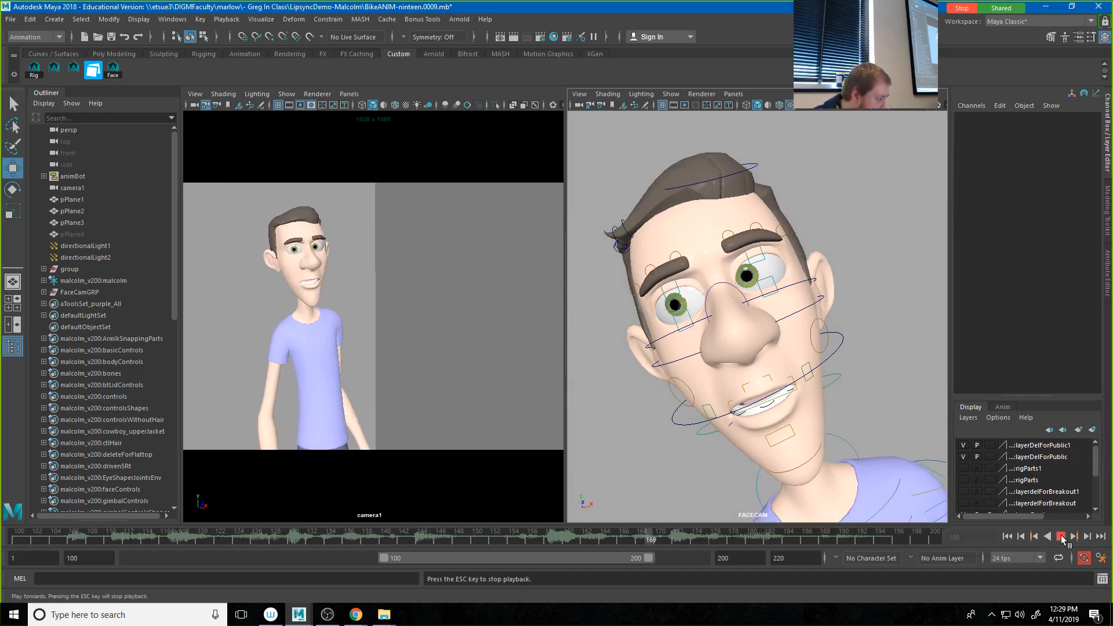
{"action": "left_click", "coordinate": [1061, 537]}
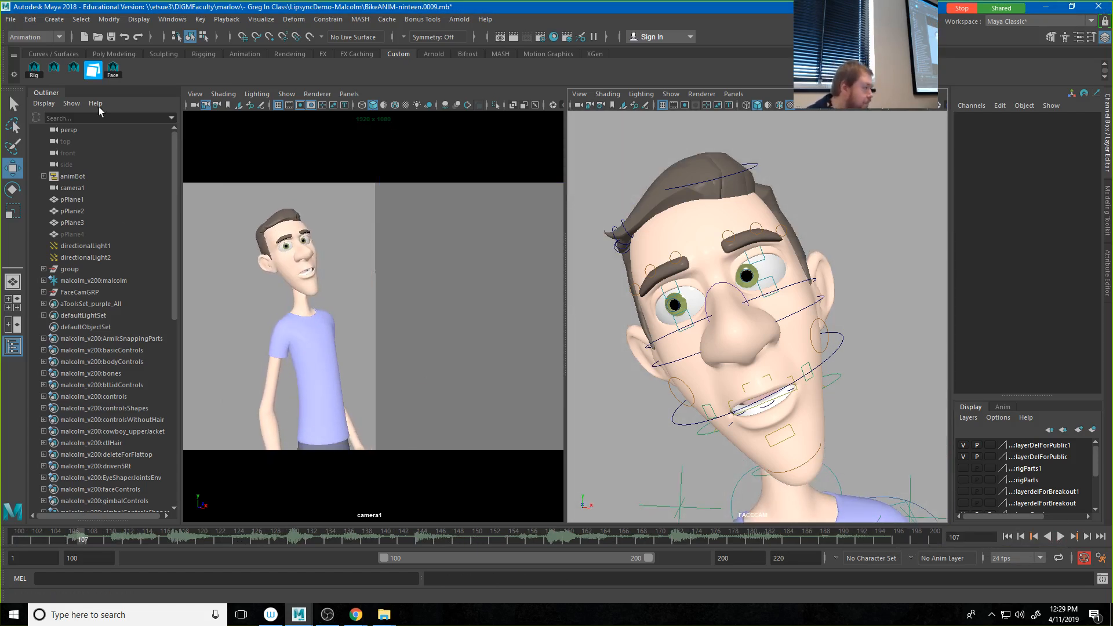
{"action": "left_click", "coordinate": [116, 70]}
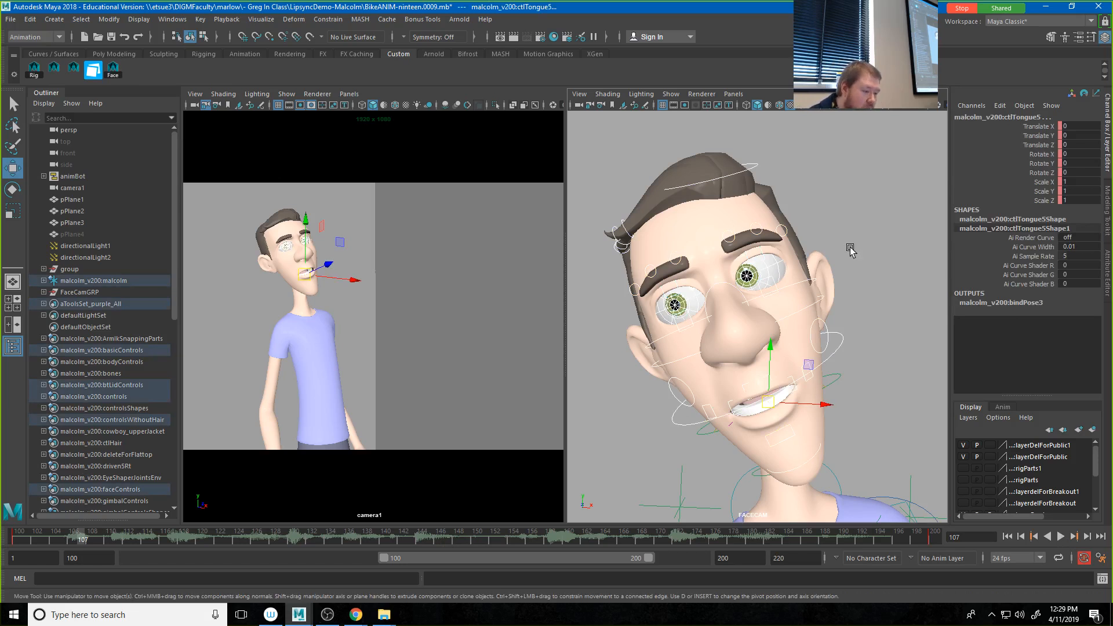
{"action": "left_click", "coordinate": [916, 141]}
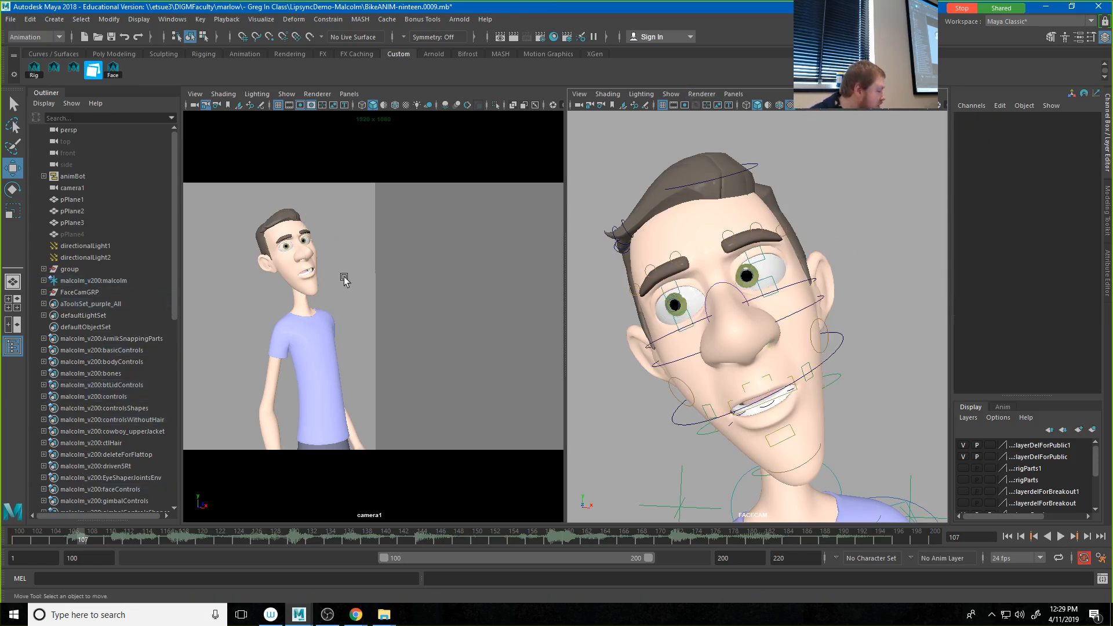
Step: Play and scrub the opening audio from frame 100 to frame 108 to find where the first sounds begin
{"action": "left_click", "coordinate": [20, 540]}
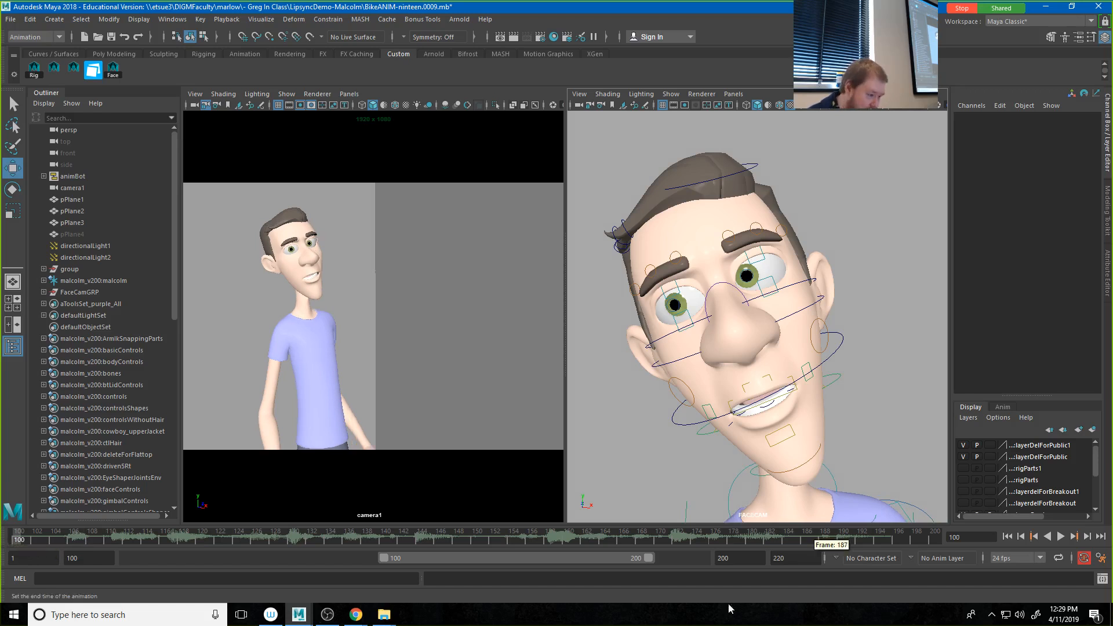
{"action": "mouse_move", "coordinate": [39, 535]}
{"action": "left_mouse_down"}
{"action": "mouse_move", "coordinate": [149, 550]}
{"action": "mouse_move", "coordinate": [56, 540]}
{"action": "left_mouse_up"}
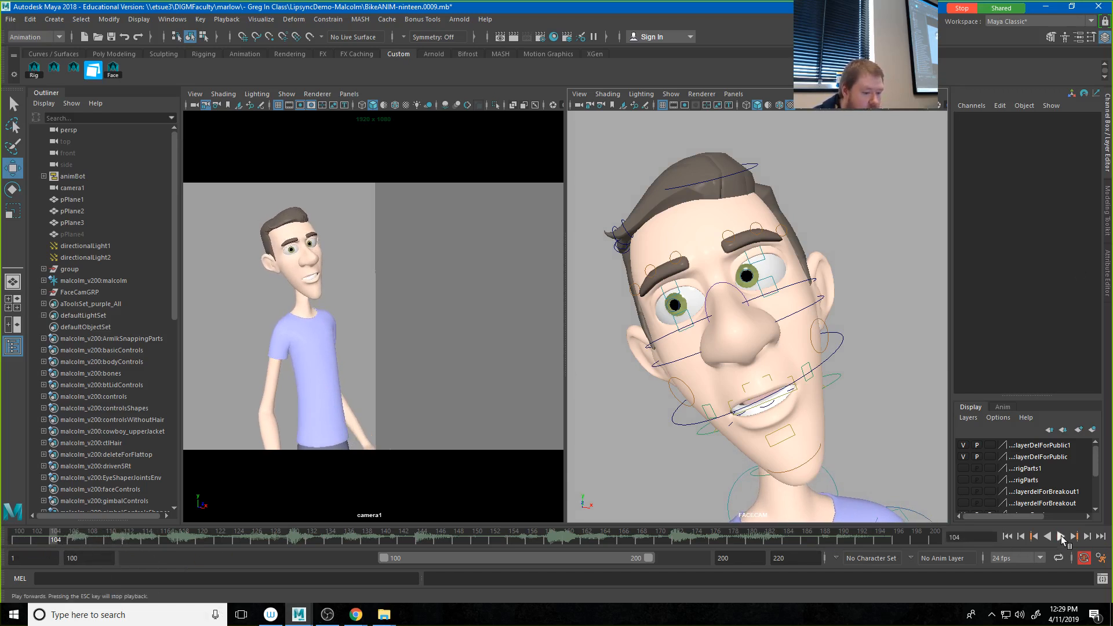
{"action": "left_click", "coordinate": [1060, 536]}
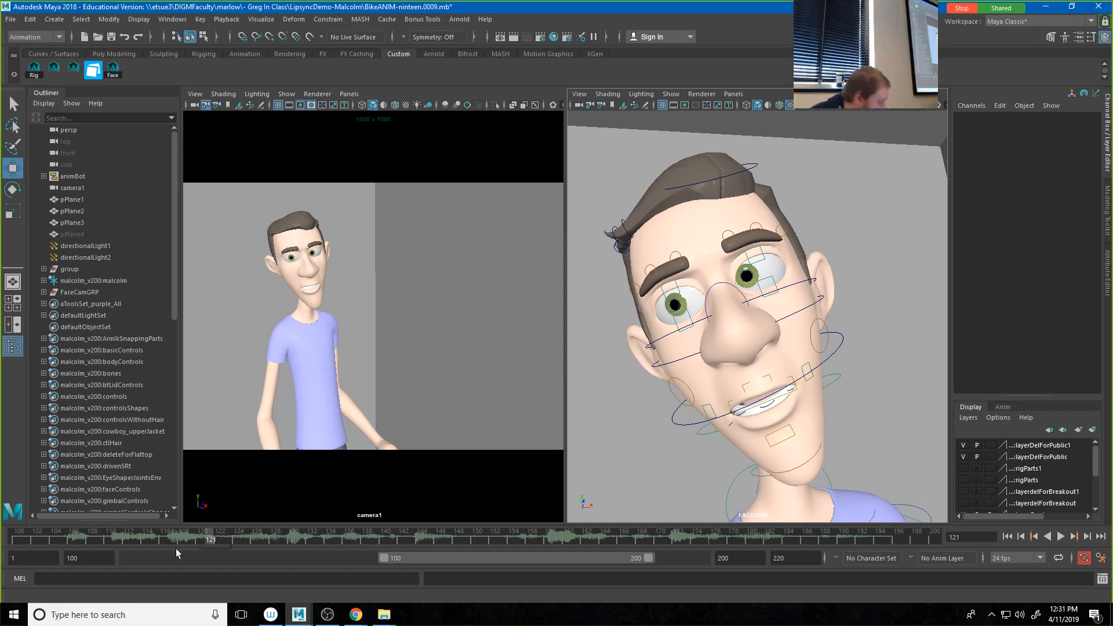
{"action": "left_click", "coordinate": [62, 539]}
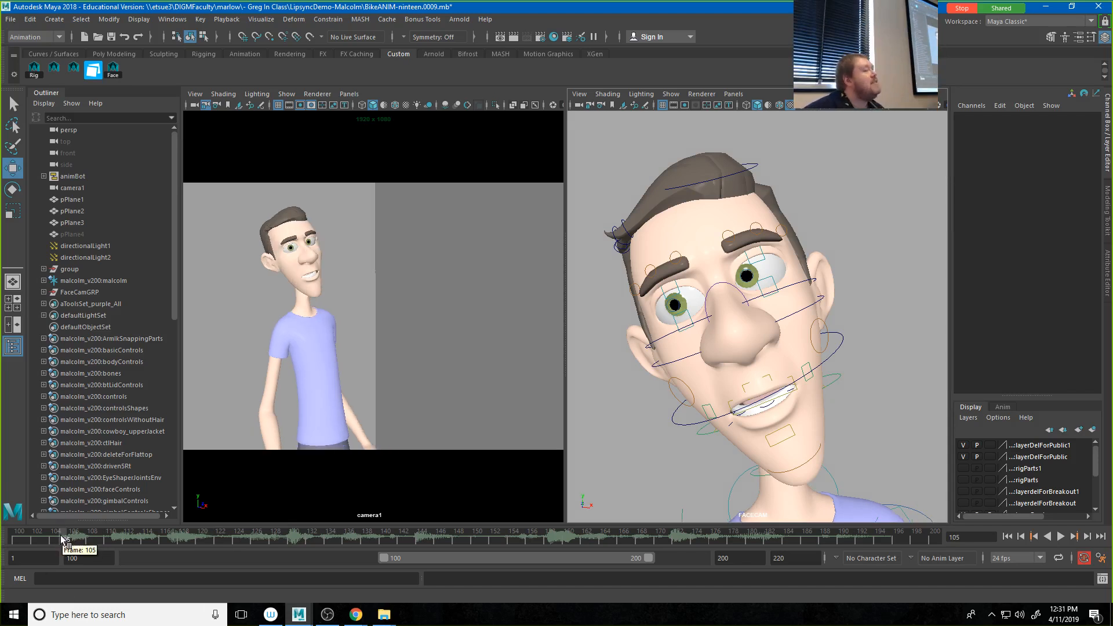
{"action": "mouse_move", "coordinate": [62, 540]}
{"action": "left_mouse_down"}
{"action": "mouse_move", "coordinate": [18, 538]}
{"action": "mouse_move", "coordinate": [62, 542]}
{"action": "left_mouse_up"}
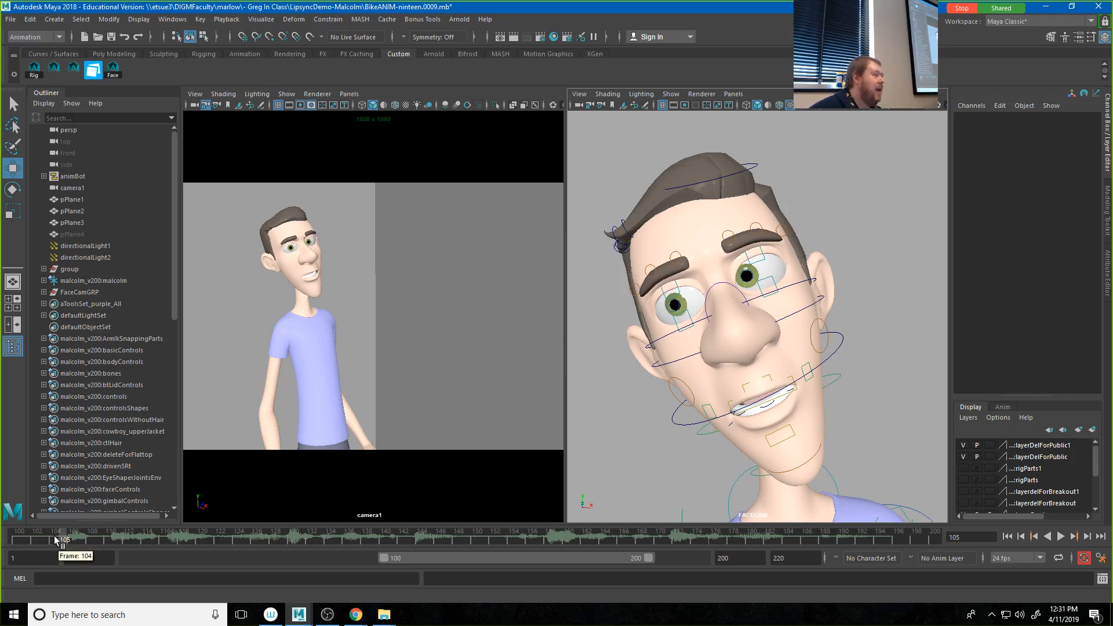
{"action": "left_click_drag", "start_coordinate": [62, 540], "coordinate": [94, 544]}
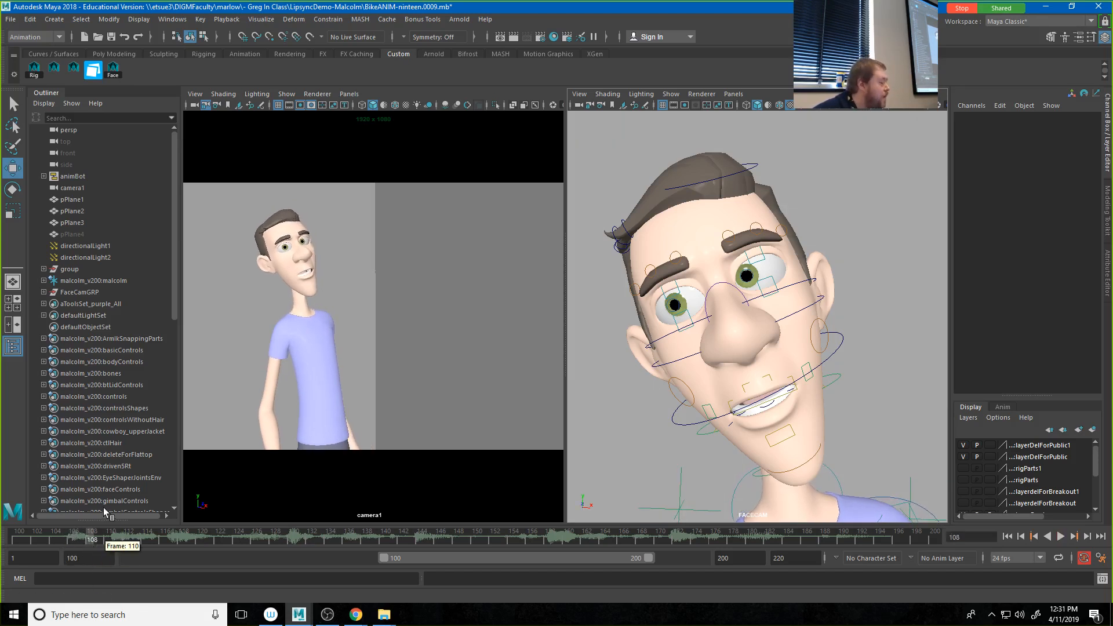
Step: Listen closely to the first sound around frames 103 to 107 against the waveform
{"action": "left_click", "coordinate": [78, 538]}
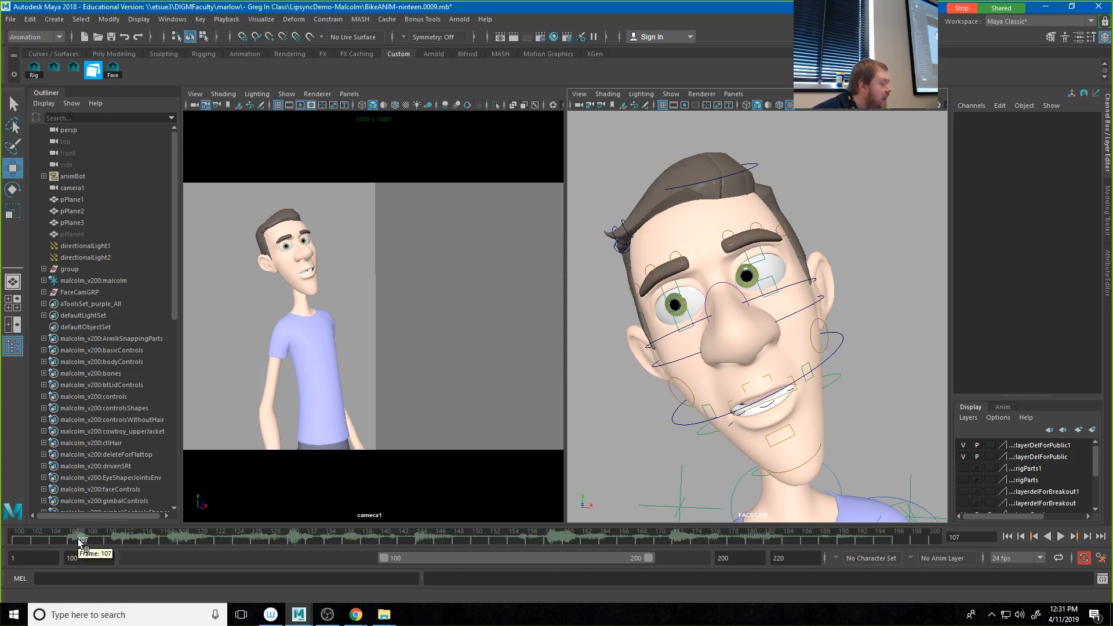
{"action": "key", "text": "alt+v"}
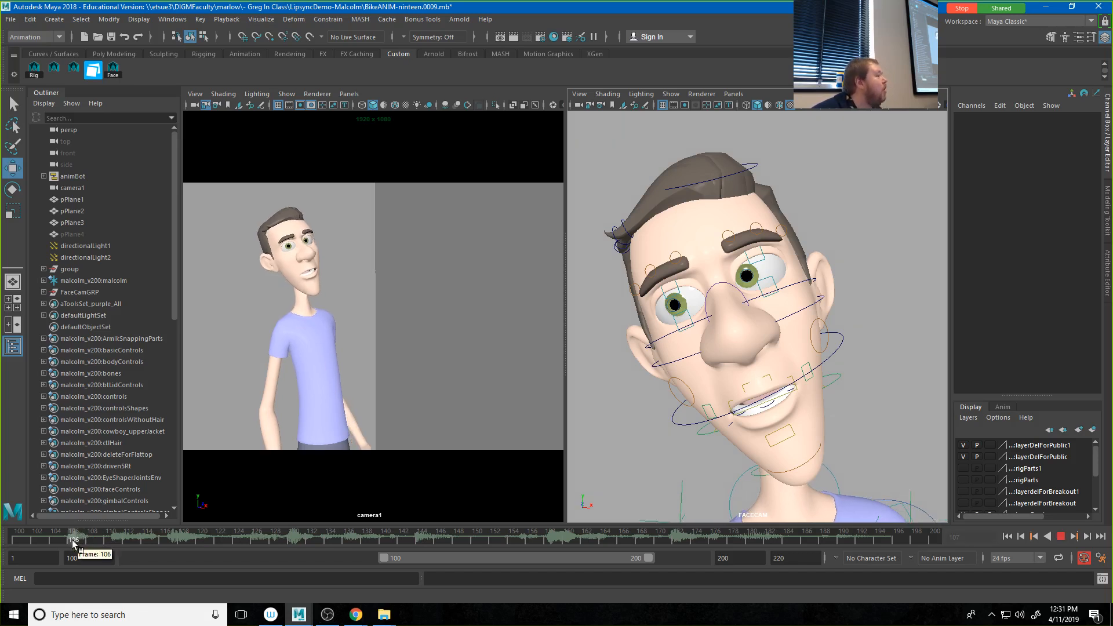
{"action": "left_click", "coordinate": [72, 540]}
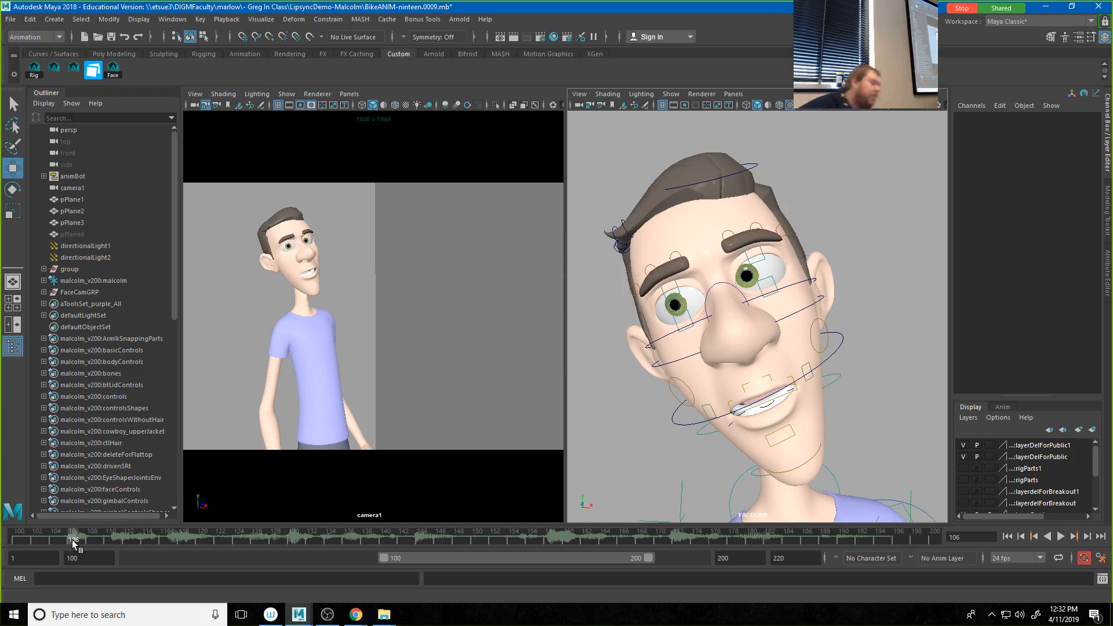
{"action": "left_click", "coordinate": [43, 535]}
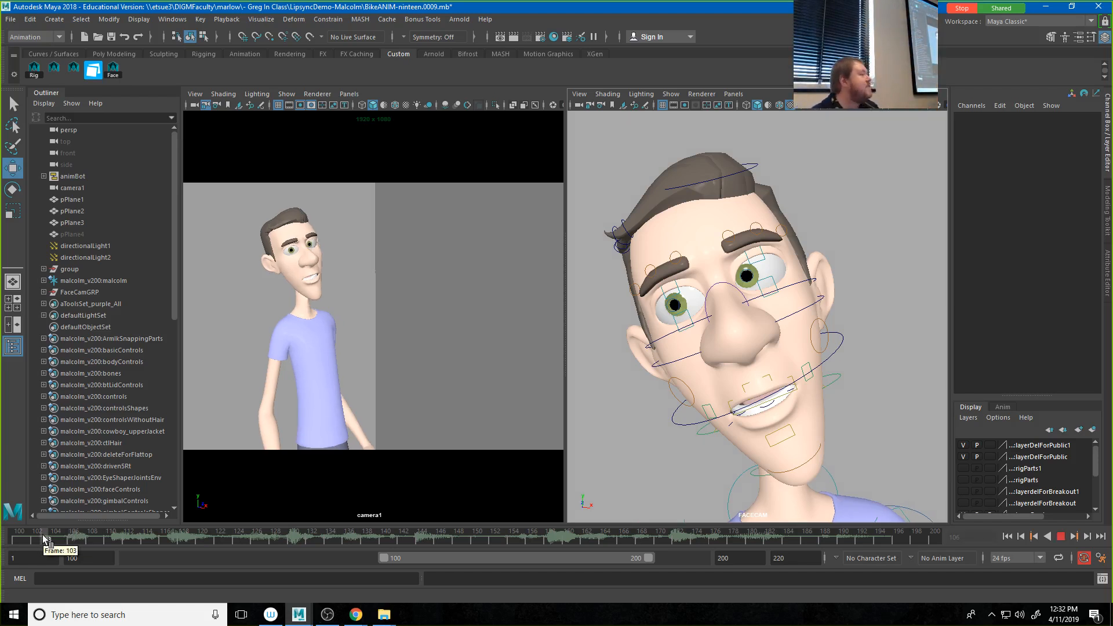
Step: Key all of Malcolm's face controls at frame 104 and clear the selection
{"action": "left_click", "coordinate": [53, 536]}
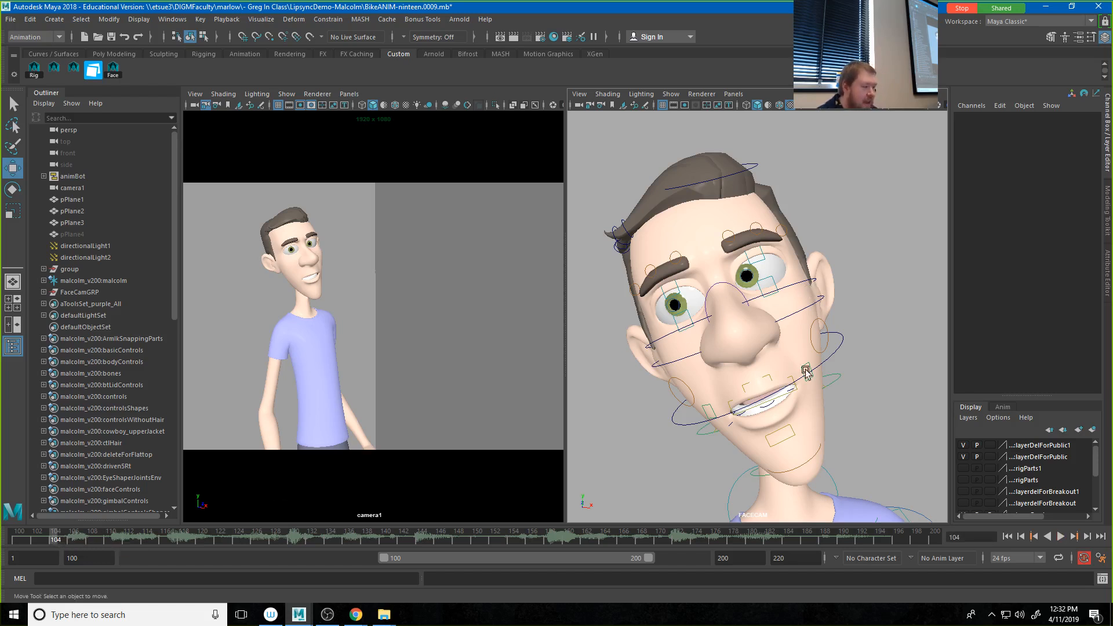
{"action": "left_click", "coordinate": [113, 68]}
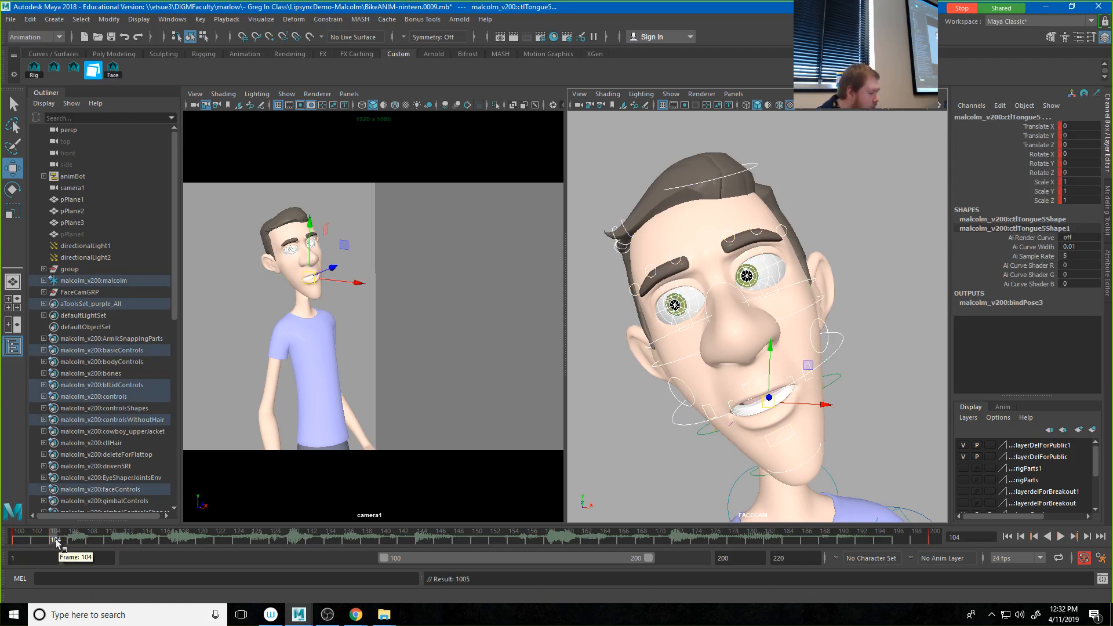
{"action": "left_click", "coordinate": [903, 371]}
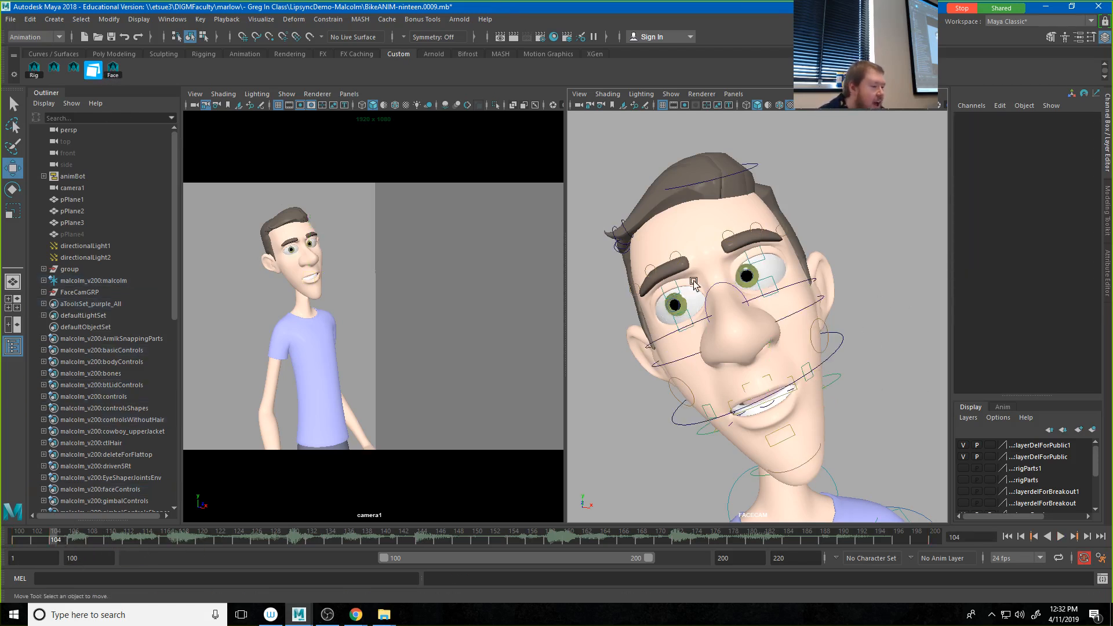
Step: Select the ctlCornerLf mouth corner control and set the Move tool's axis orientation to Object
{"action": "left_click", "coordinate": [808, 380]}
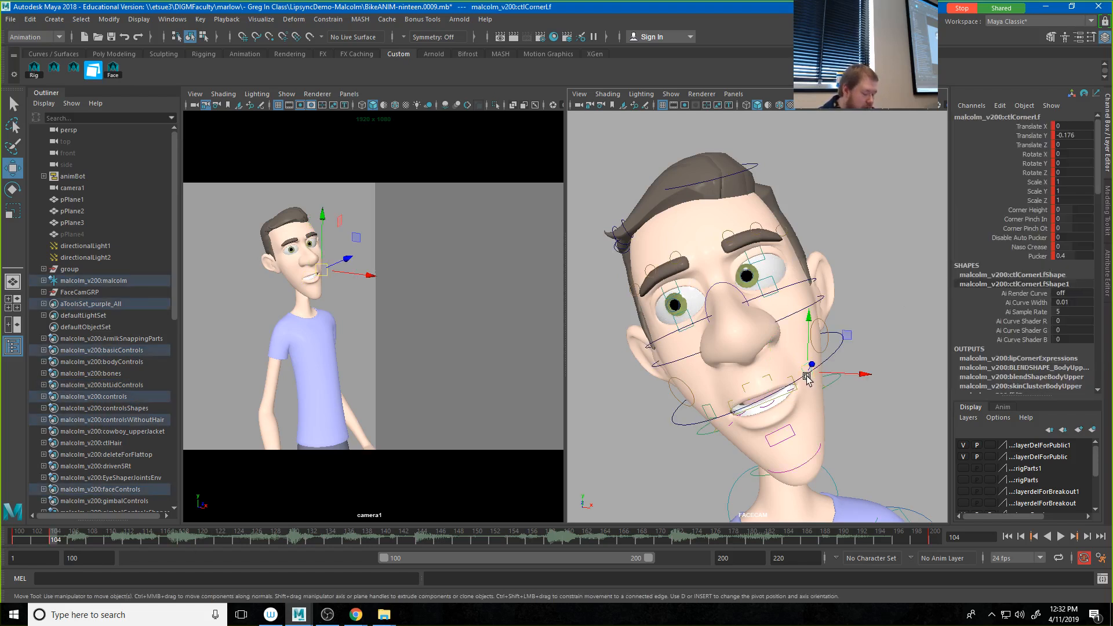
{"action": "key", "text": "w"}
{"action": "left_click", "coordinate": [807, 377]}
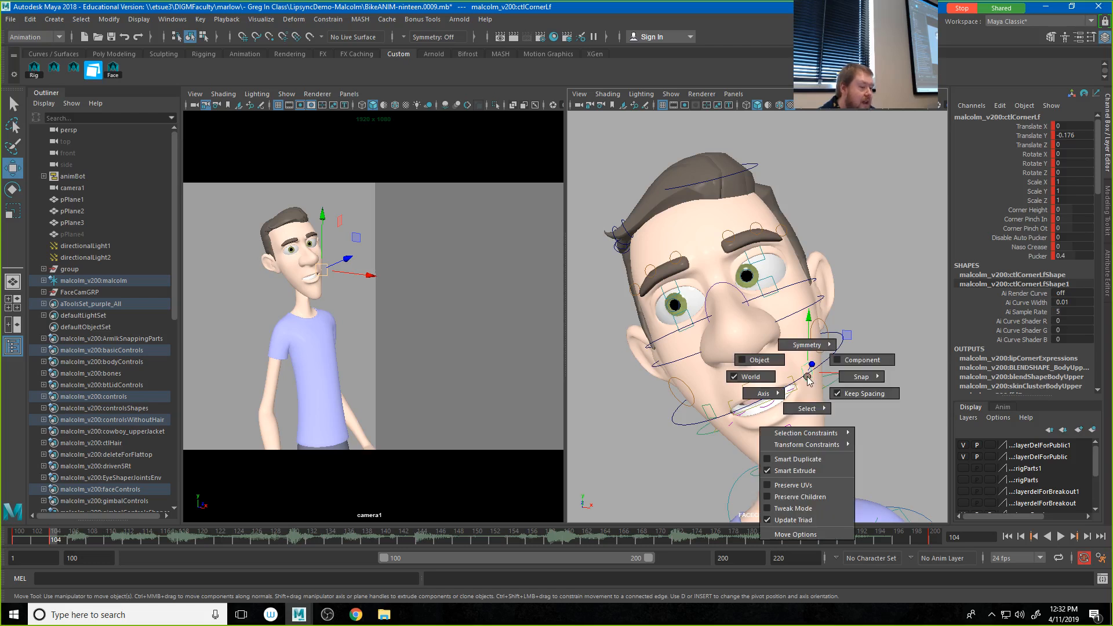
{"action": "left_click_drag", "start_coordinate": [808, 378], "coordinate": [760, 360]}
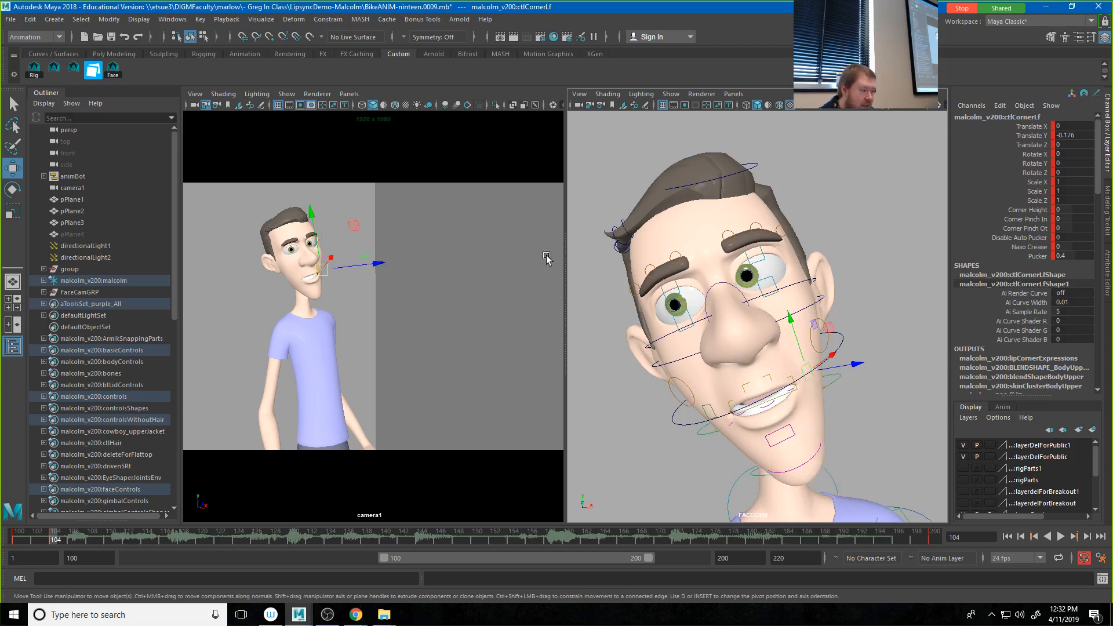
{"action": "left_click", "coordinate": [350, 94]}
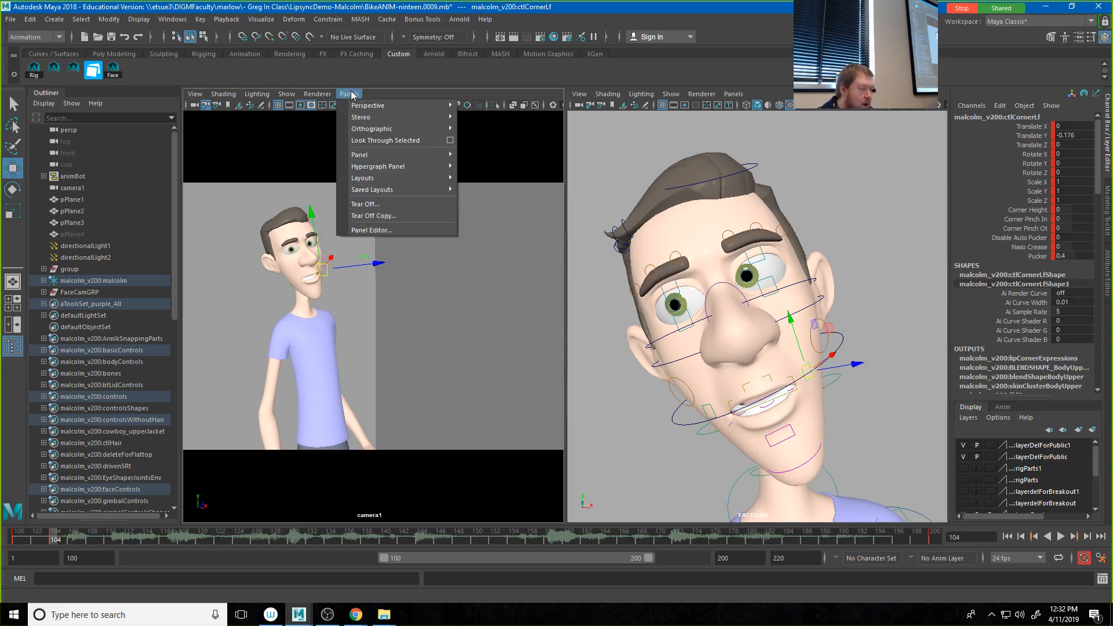
{"action": "left_click", "coordinate": [480, 183]}
Step: Try moving the ctlCornerLf mouth corner along its object axes and undo the moves
{"action": "left_click_drag", "start_coordinate": [834, 353], "coordinate": [806, 367]}
{"action": "key", "text": "ctrl+z"}
{"action": "key", "text": "ctrl+z"}
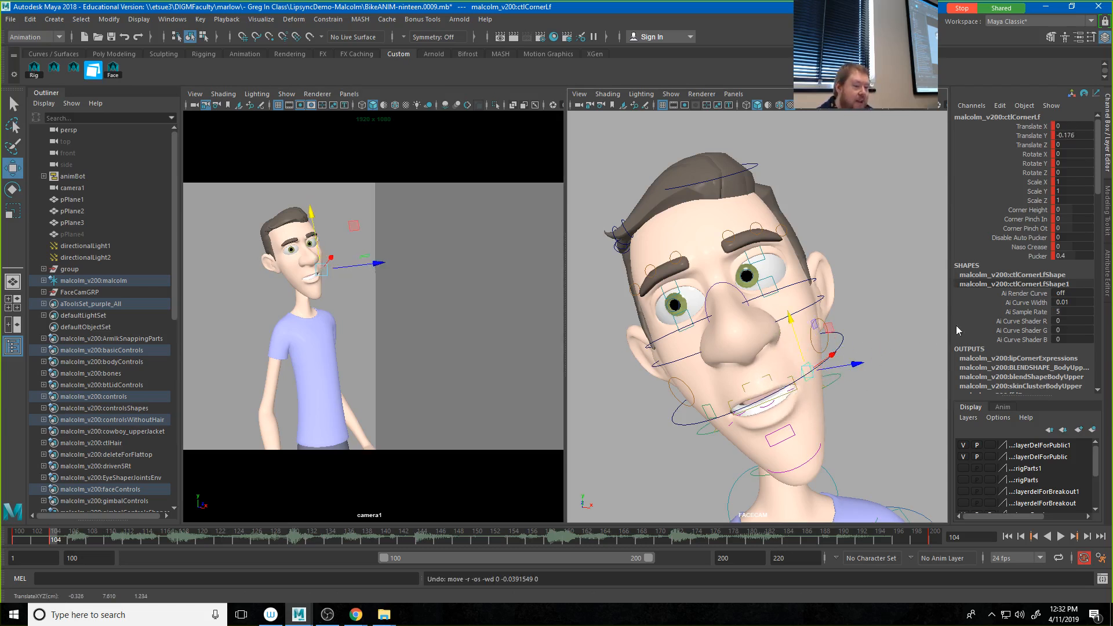
Step: Try adjusting the Pucker of ctlCornerLf and raising its Naso Crease to 3, undoing both changes
{"action": "left_click", "coordinate": [1038, 248]}
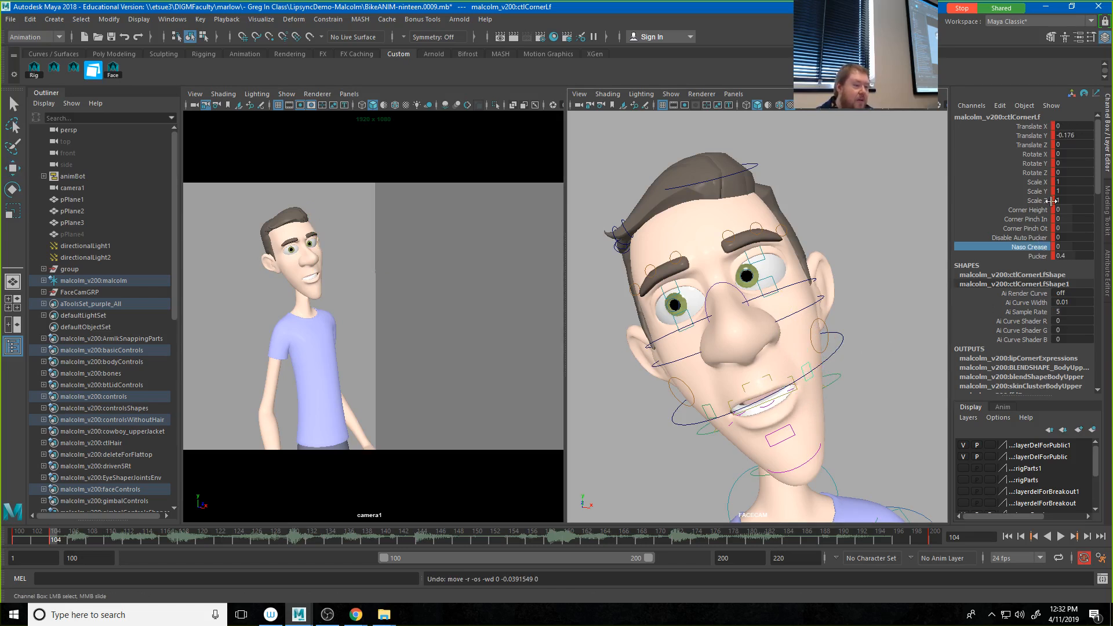
{"action": "left_click", "coordinate": [1038, 256]}
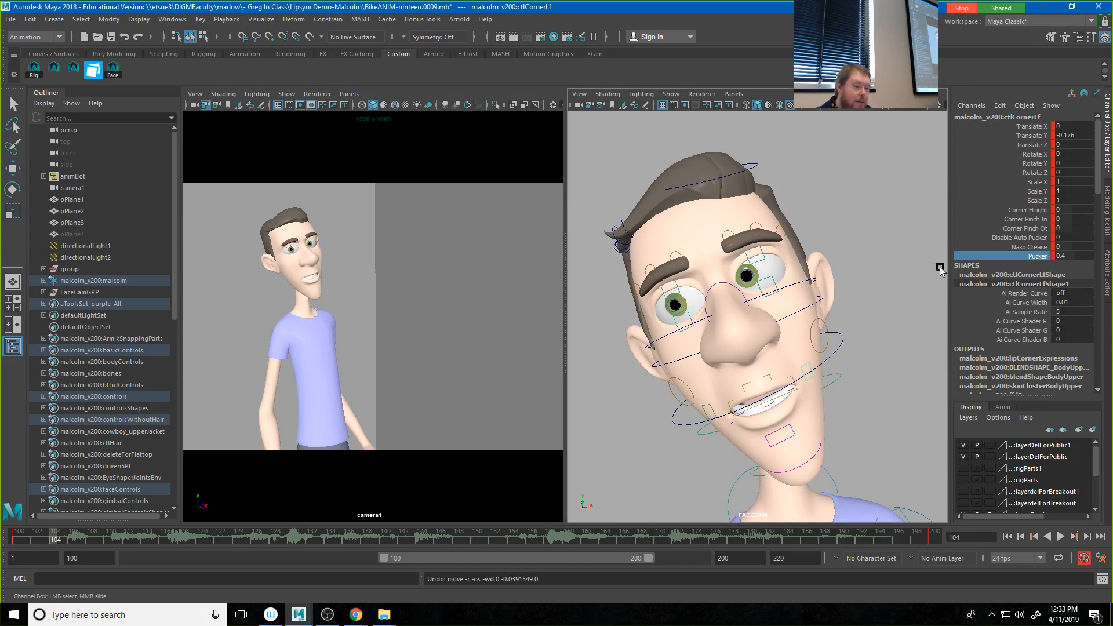
{"action": "mouse_move", "coordinate": [855, 293]}
{"action": "middle_mouse_down"}
{"action": "mouse_move", "coordinate": [873, 294]}
{"action": "mouse_move", "coordinate": [850, 297]}
{"action": "middle_mouse_up"}
{"action": "key", "text": "ctrl+z"}
{"action": "left_click", "coordinate": [1031, 247]}
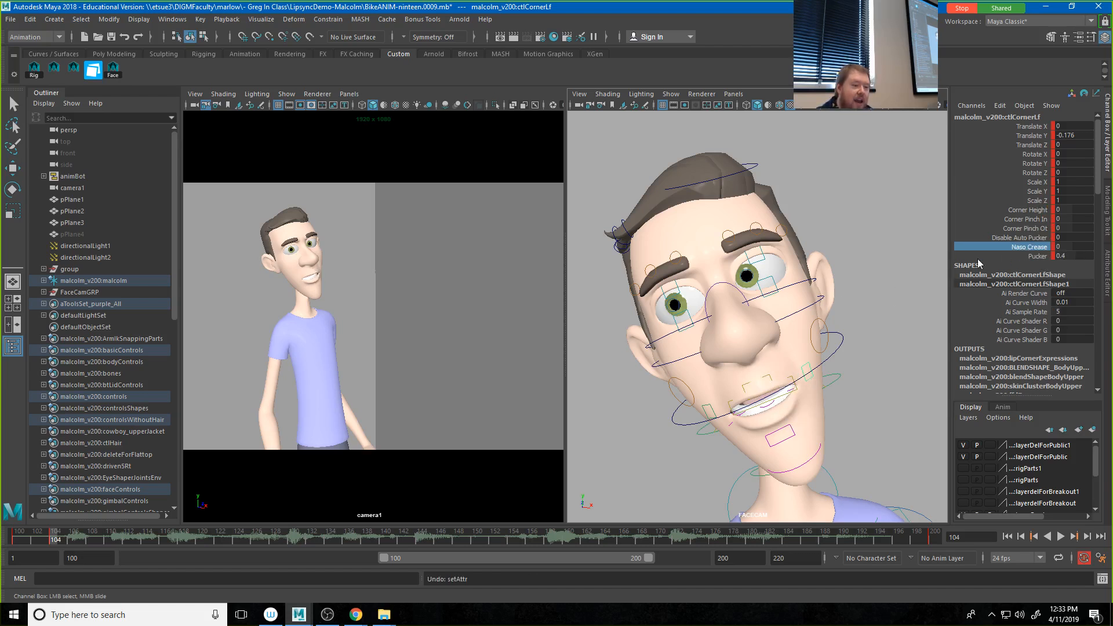
{"action": "middle_click_drag", "start_coordinate": [904, 261], "coordinate": [957, 263]}
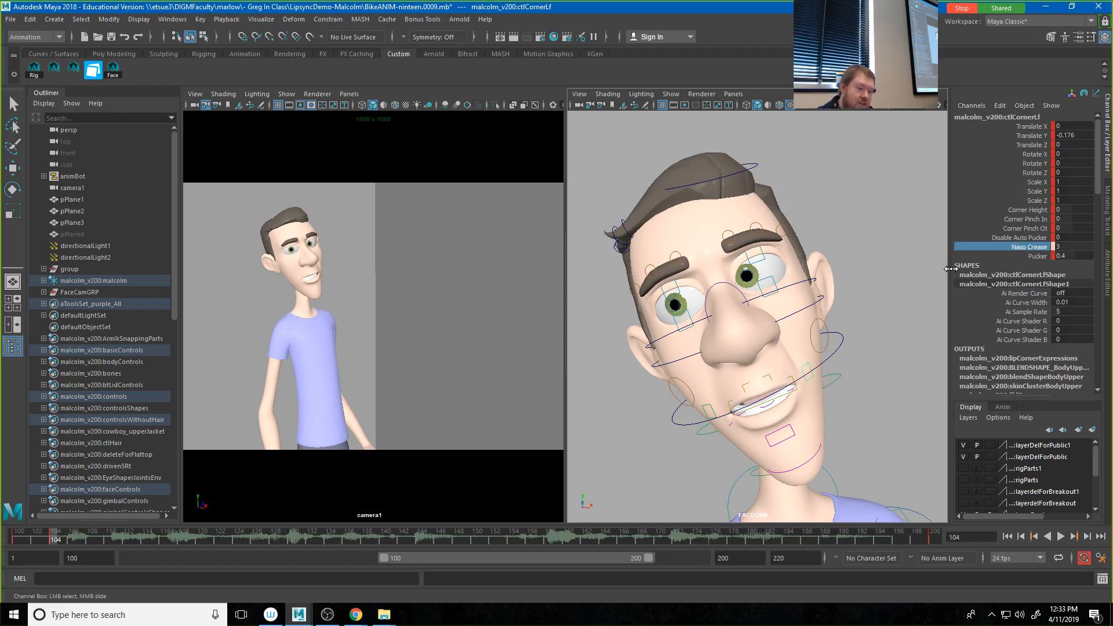
{"action": "key", "text": "ctrl+z"}
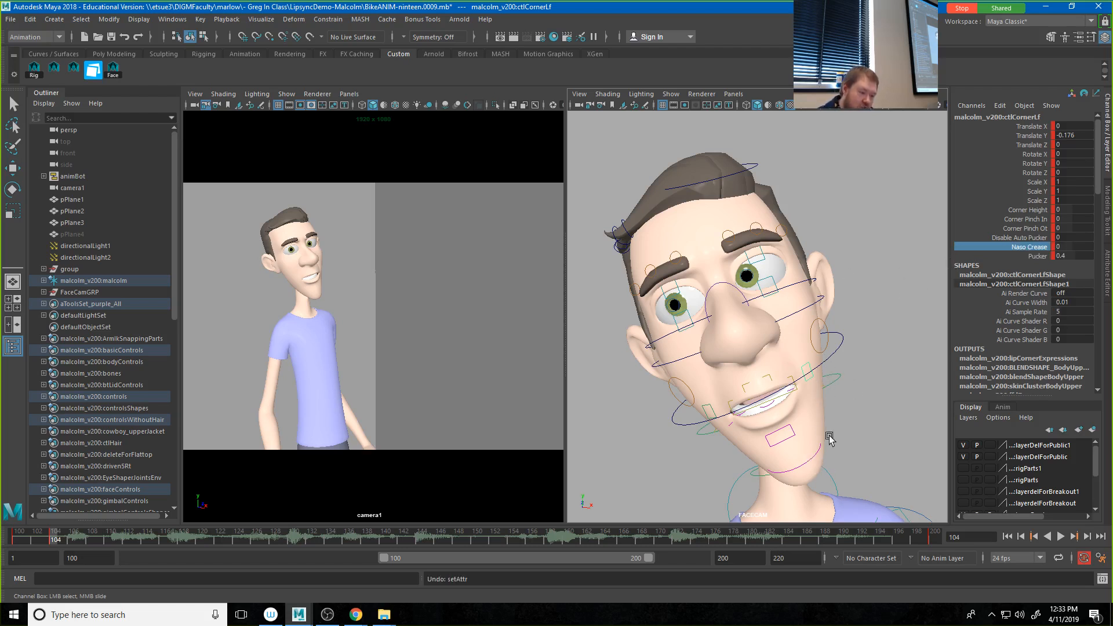
Step: Try moving the ctlChin1 chin control in the FACECAM view and undo the move
{"action": "key", "text": "w"}
{"action": "left_click", "coordinate": [815, 456]}
{"action": "left_click_drag", "start_coordinate": [793, 453], "coordinate": [826, 465]}
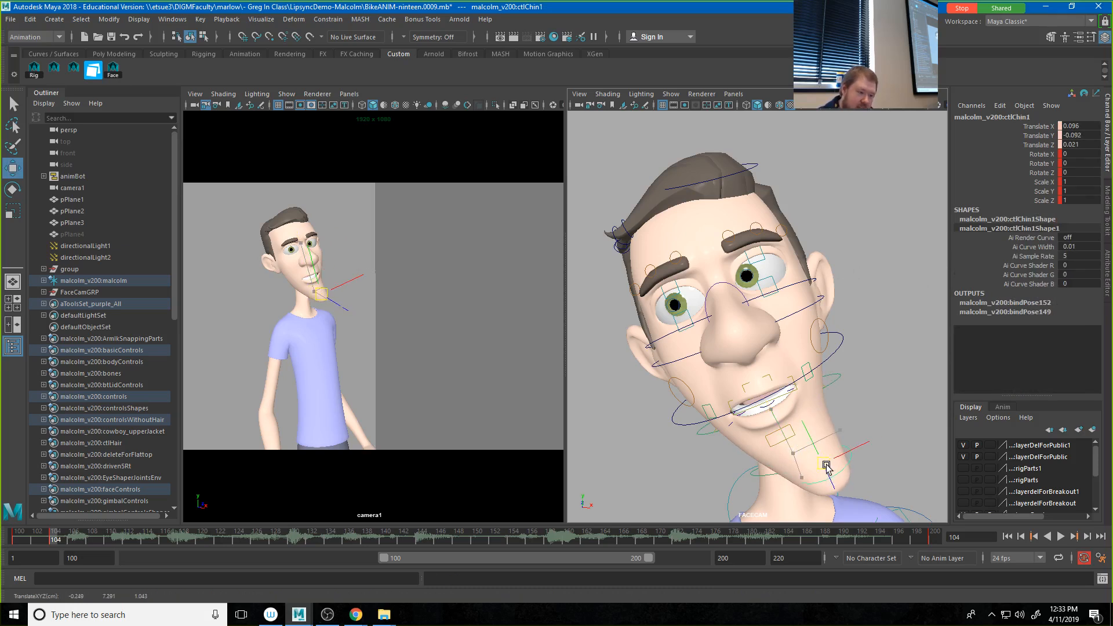
{"action": "key", "text": "ctrl+z"}
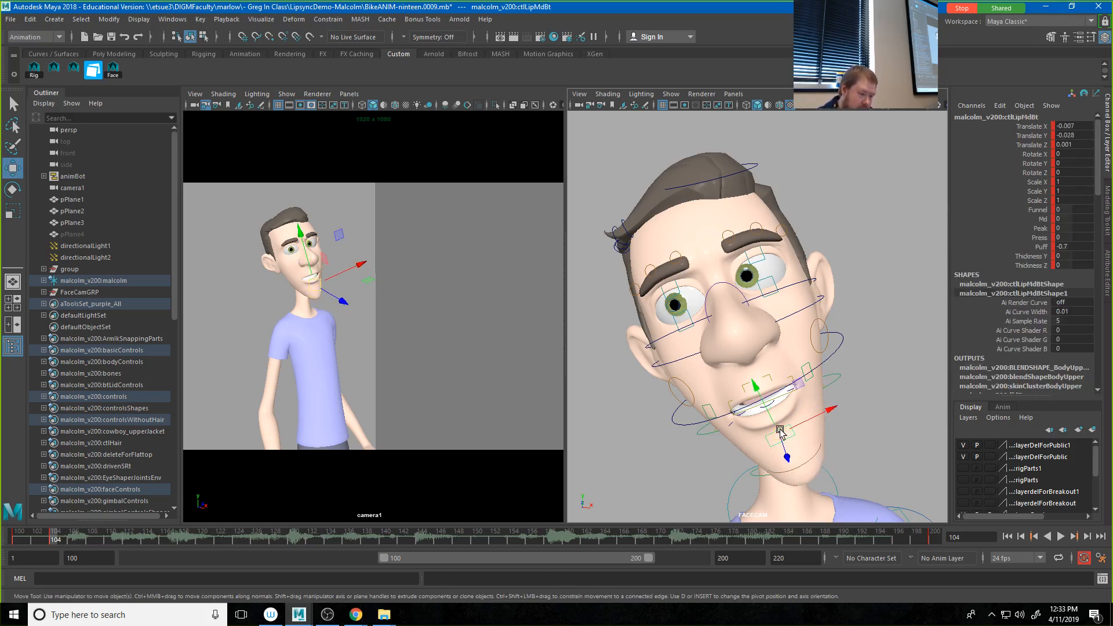
Step: Try moving the ctlLipMdBt lower lip control, undo the move and clear the selection
{"action": "left_click_drag", "start_coordinate": [795, 432], "coordinate": [819, 464]}
{"action": "key", "text": "ctrl+z"}
{"action": "left_click", "coordinate": [710, 432]}
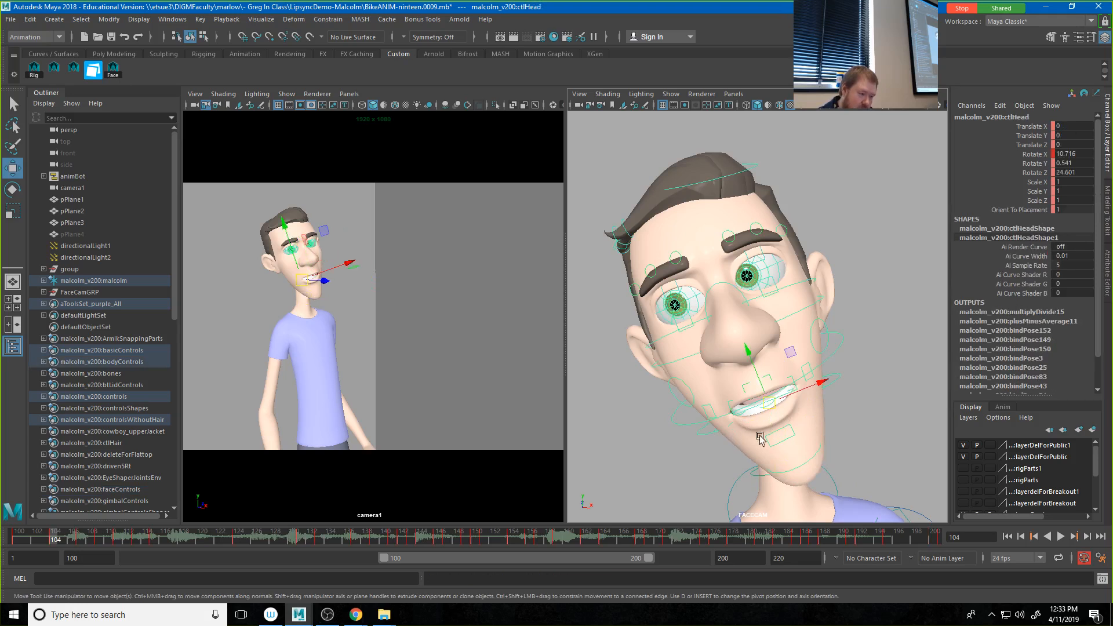
{"action": "left_click", "coordinate": [868, 424]}
Step: Select the ctlJaw jaw control on Malcolm's face in the FACECAM view
{"action": "key", "text": "space"}
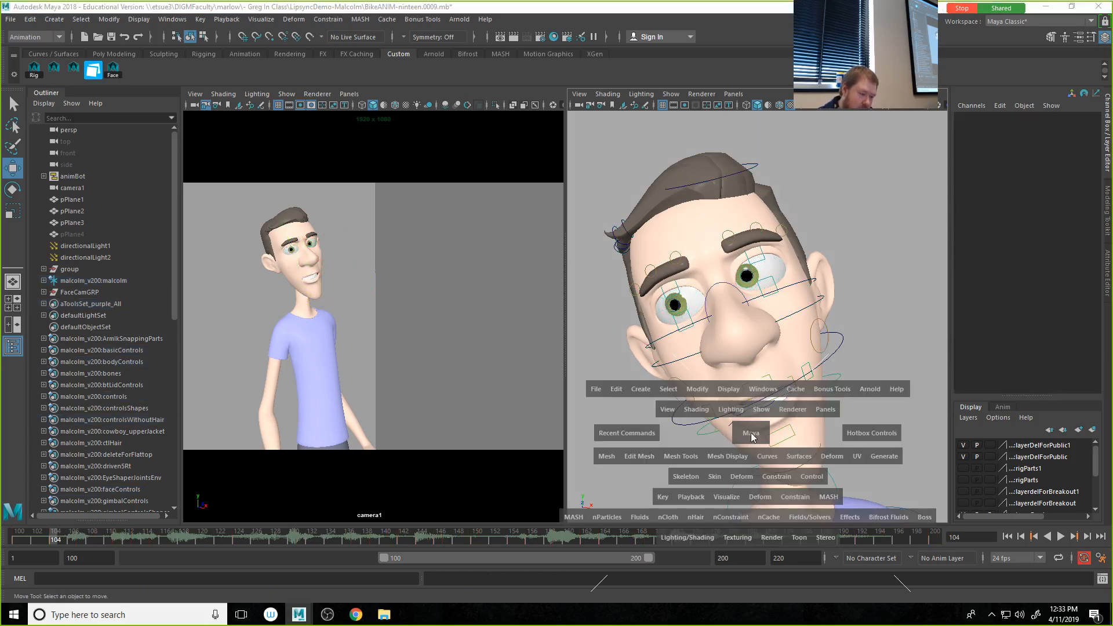
{"action": "left_click_drag", "start_coordinate": [712, 438], "coordinate": [744, 427], "text": "alt"}
{"action": "middle_click_drag", "start_coordinate": [734, 439], "coordinate": [889, 215], "text": "alt"}
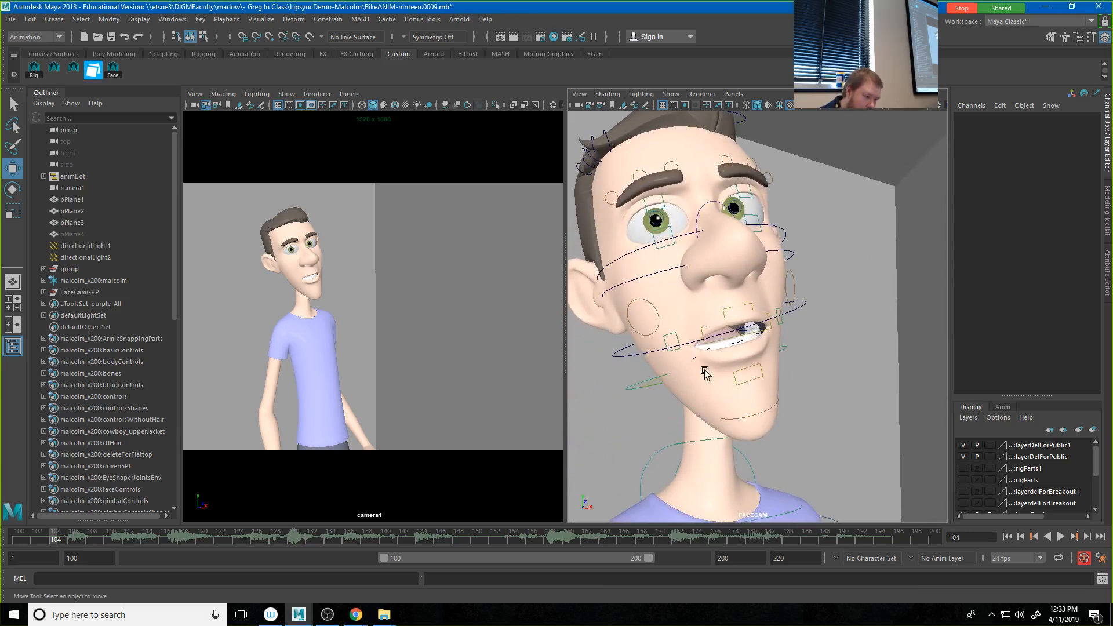
{"action": "left_click", "coordinate": [785, 352]}
{"action": "left_click", "coordinate": [785, 352]}
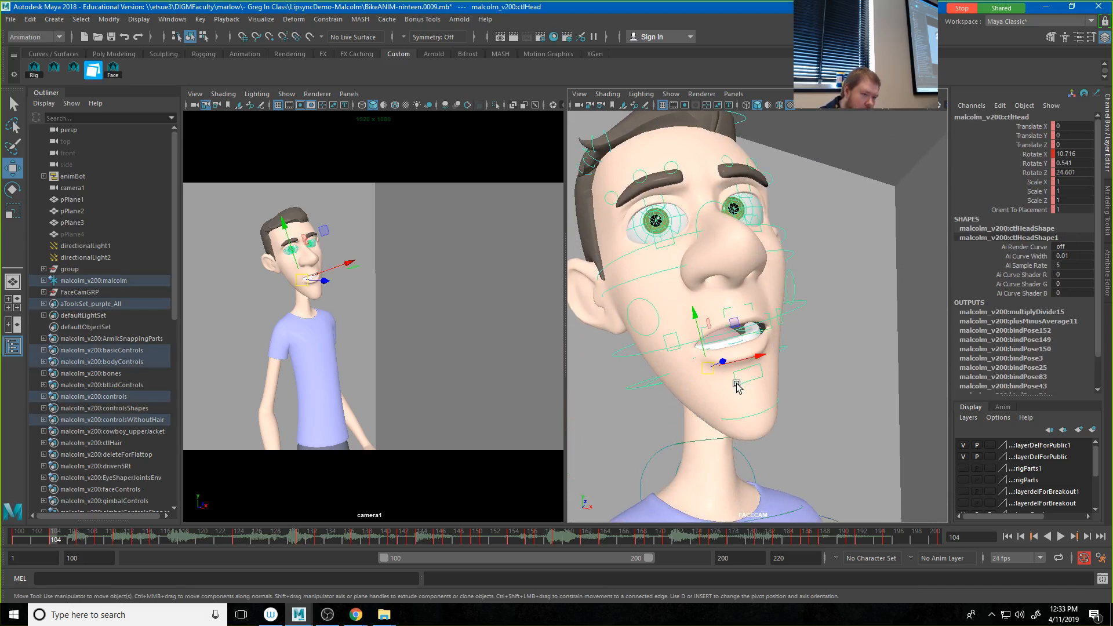
{"action": "left_click", "coordinate": [650, 387]}
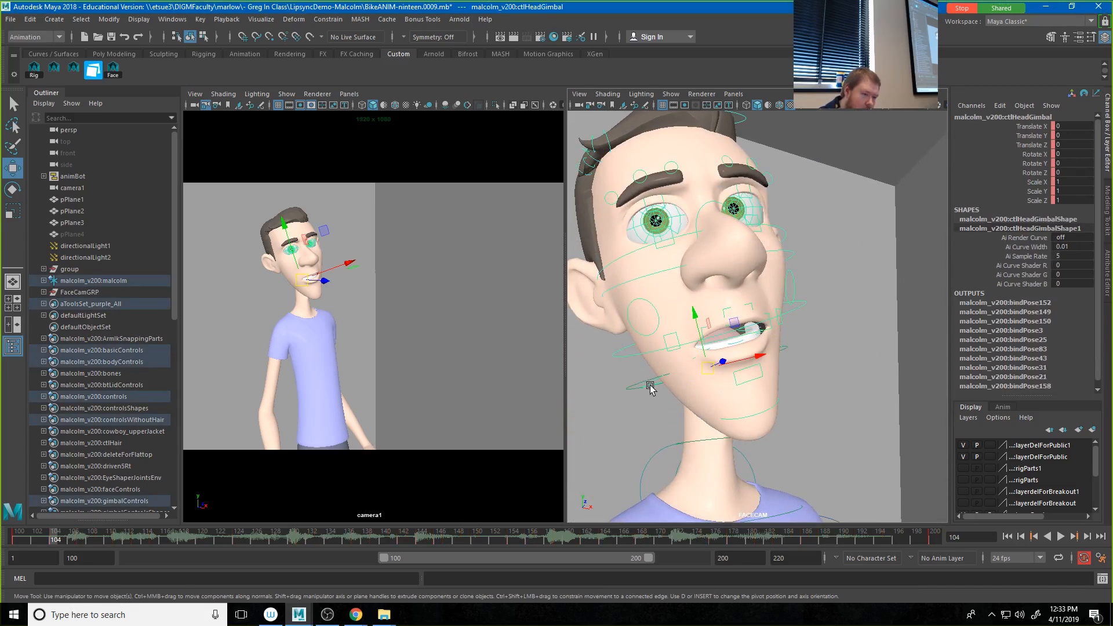
{"action": "left_click", "coordinate": [641, 355]}
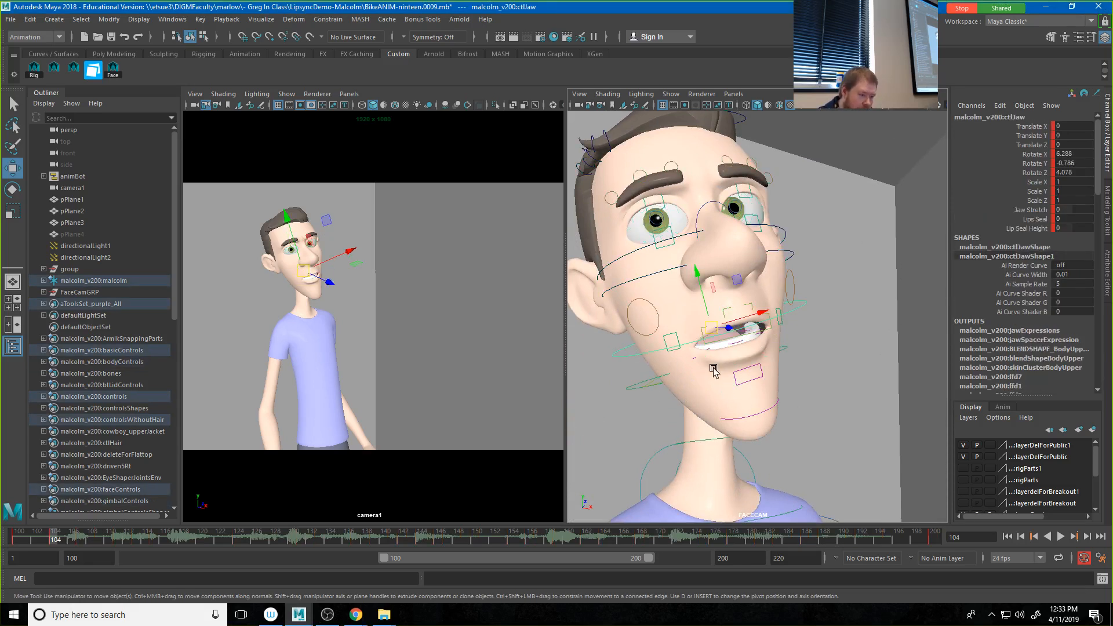
{"action": "left_click_drag", "start_coordinate": [641, 355], "coordinate": [698, 374], "text": "alt"}
{"action": "middle_click_drag", "start_coordinate": [661, 426], "coordinate": [616, 475], "text": "alt"}
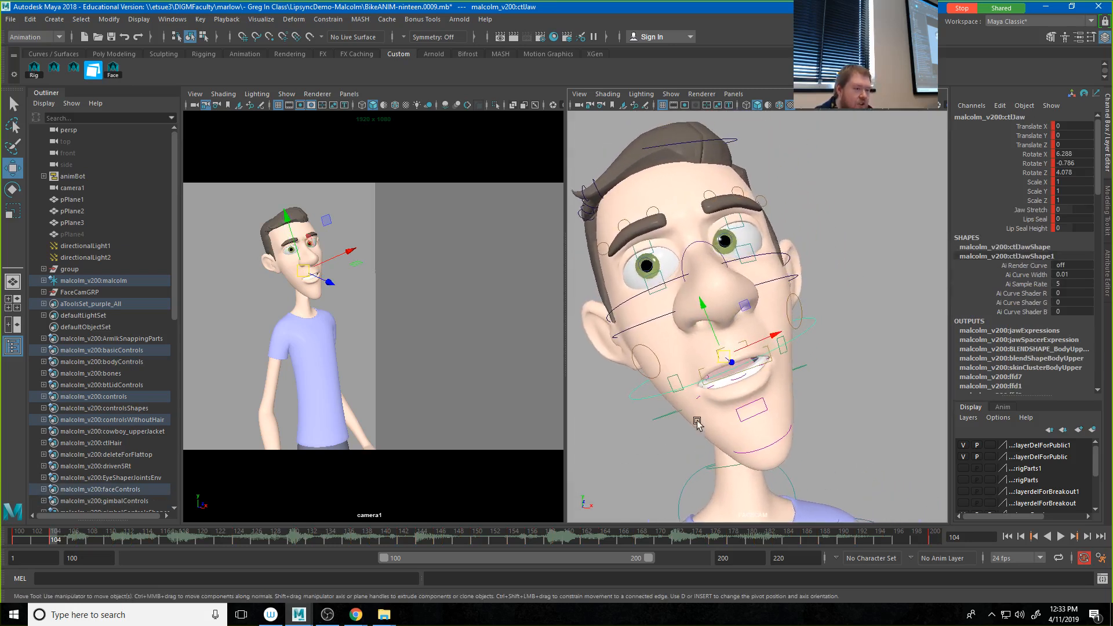
{"action": "right_click_drag", "start_coordinate": [697, 422], "coordinate": [747, 423], "text": "alt"}
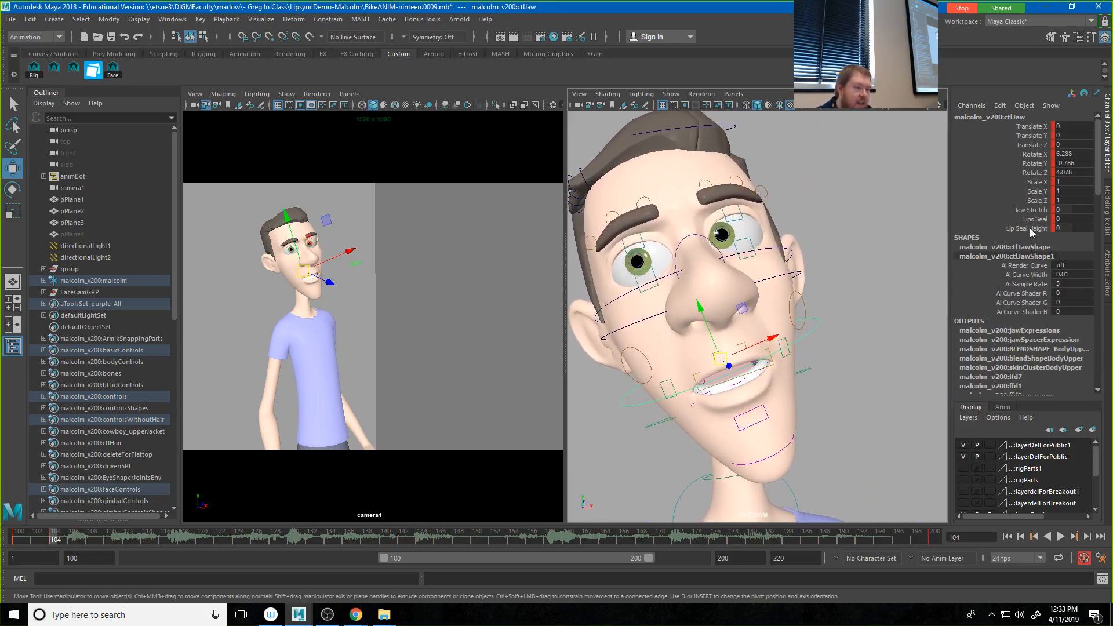
Step: Try setting ctlJaw's Lips Seal to 1 and rotating the jaw, undo both changes and deselect the control
{"action": "left_click", "coordinate": [1030, 228]}
{"action": "left_click", "coordinate": [1032, 220]}
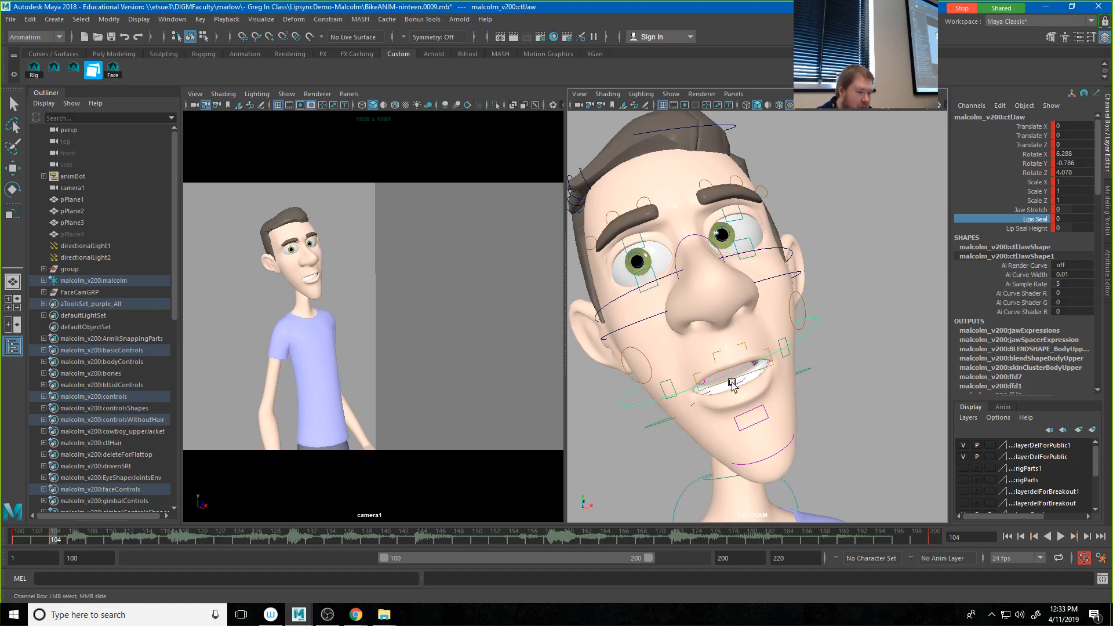
{"action": "middle_click_drag", "start_coordinate": [732, 383], "coordinate": [776, 385]}
{"action": "key", "text": "e"}
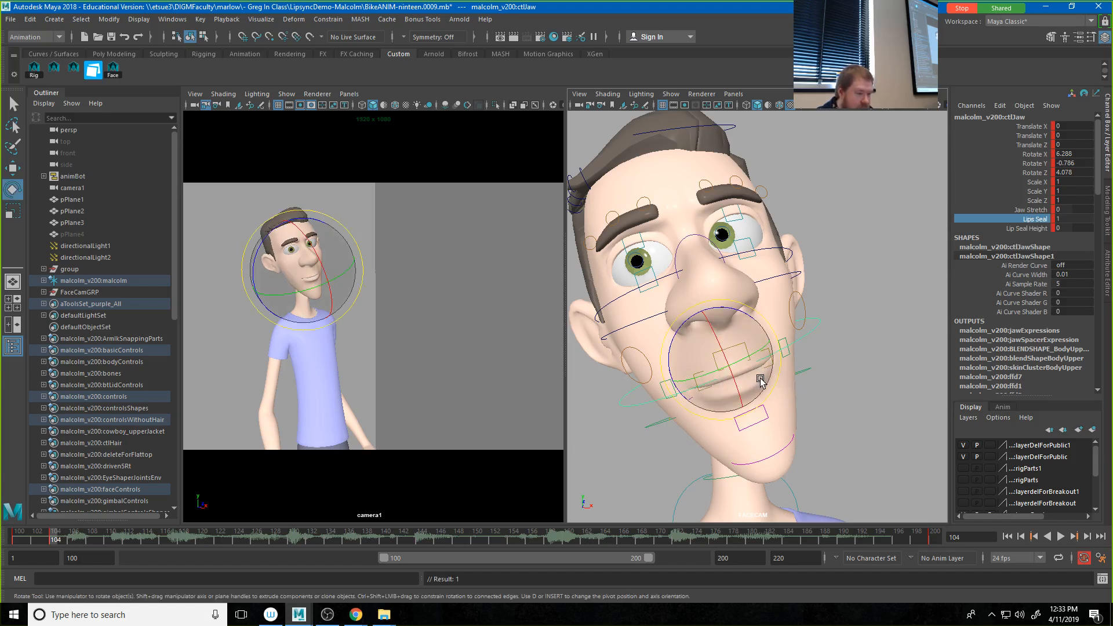
{"action": "mouse_move", "coordinate": [760, 383]}
{"action": "left_mouse_down"}
{"action": "mouse_move", "coordinate": [754, 374]}
{"action": "mouse_move", "coordinate": [764, 377]}
{"action": "left_mouse_up"}
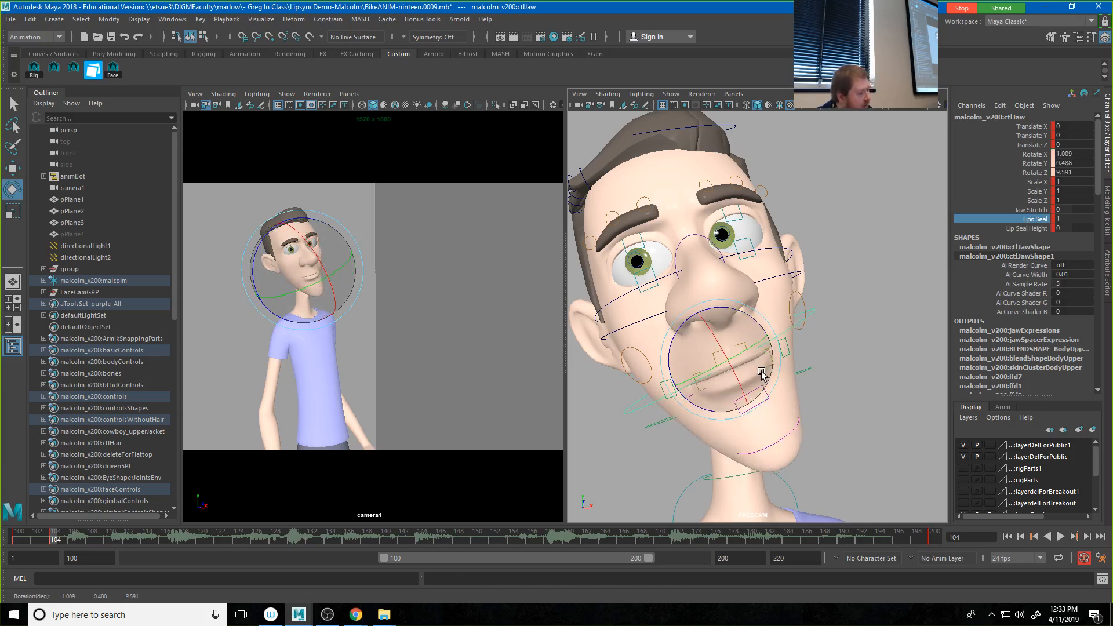
{"action": "key", "text": "ctrl+z"}
{"action": "left_click", "coordinate": [849, 344]}
{"action": "key", "text": "ctrl+z"}
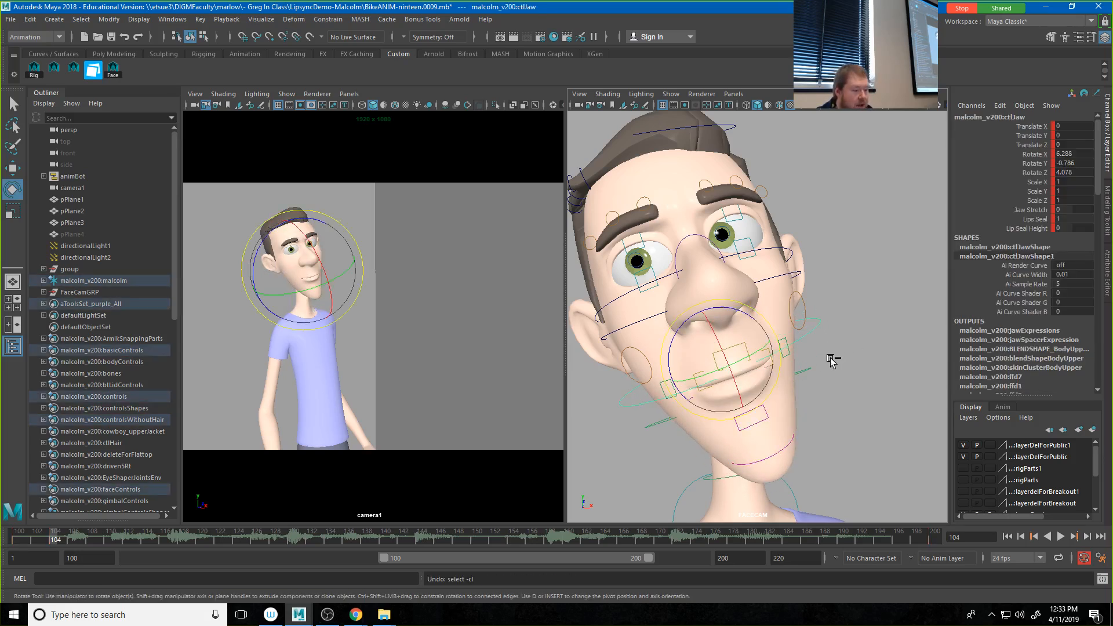
{"action": "key", "text": "ctrl+z"}
{"action": "left_click", "coordinate": [884, 351]}
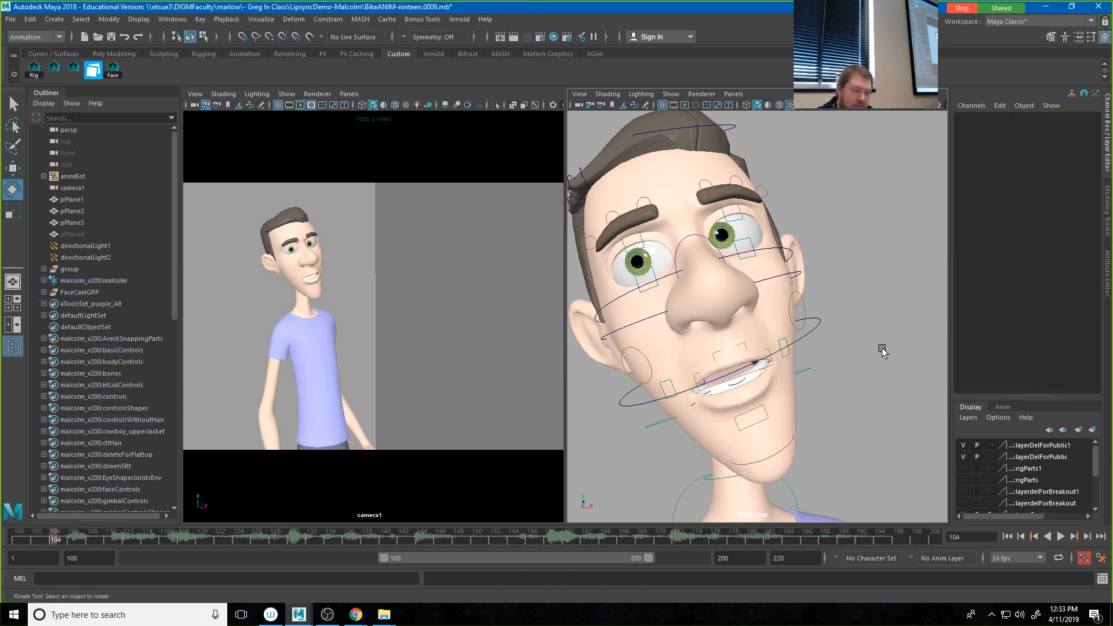
Step: Try raising Corner Pinch In and Corner Pinch Ot of the ctlCornerLf mouth corner to 0.9 and undo the change
{"action": "left_click", "coordinate": [795, 356]}
{"action": "left_click", "coordinate": [870, 387]}
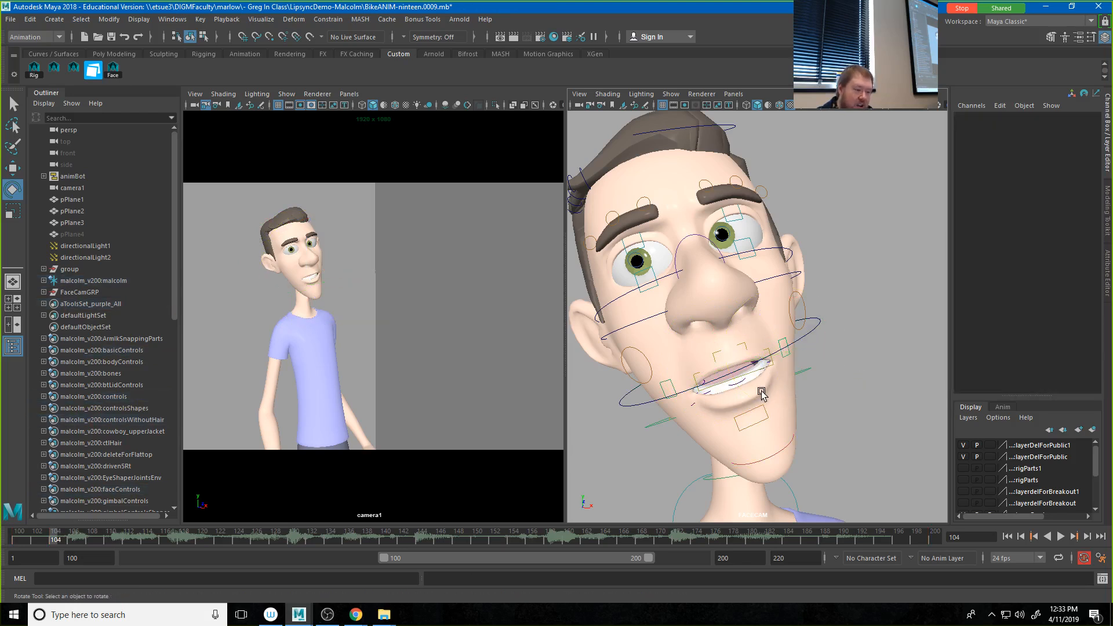
{"action": "left_click", "coordinate": [758, 409]}
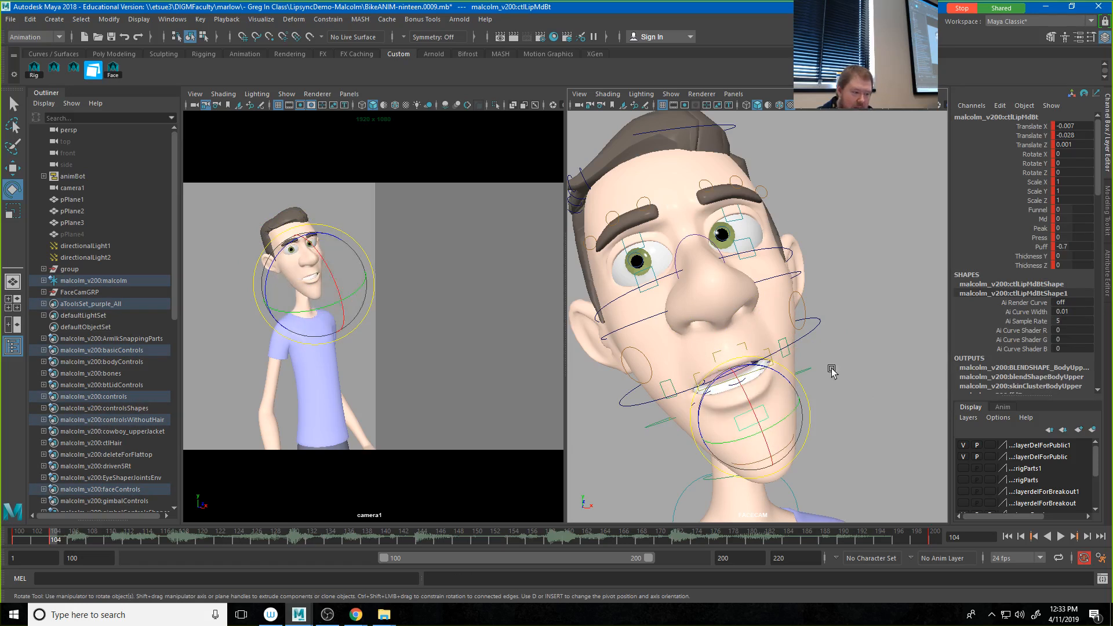
{"action": "left_click", "coordinate": [785, 343]}
{"action": "left_click", "coordinate": [785, 344]}
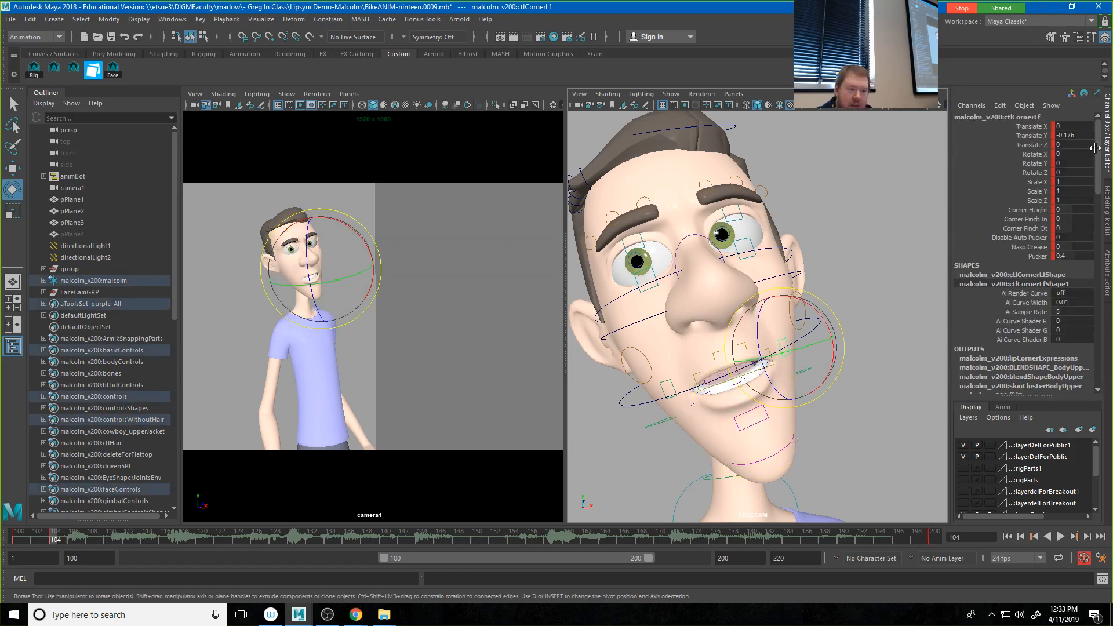
{"action": "left_click_drag", "start_coordinate": [1038, 220], "coordinate": [1038, 229]}
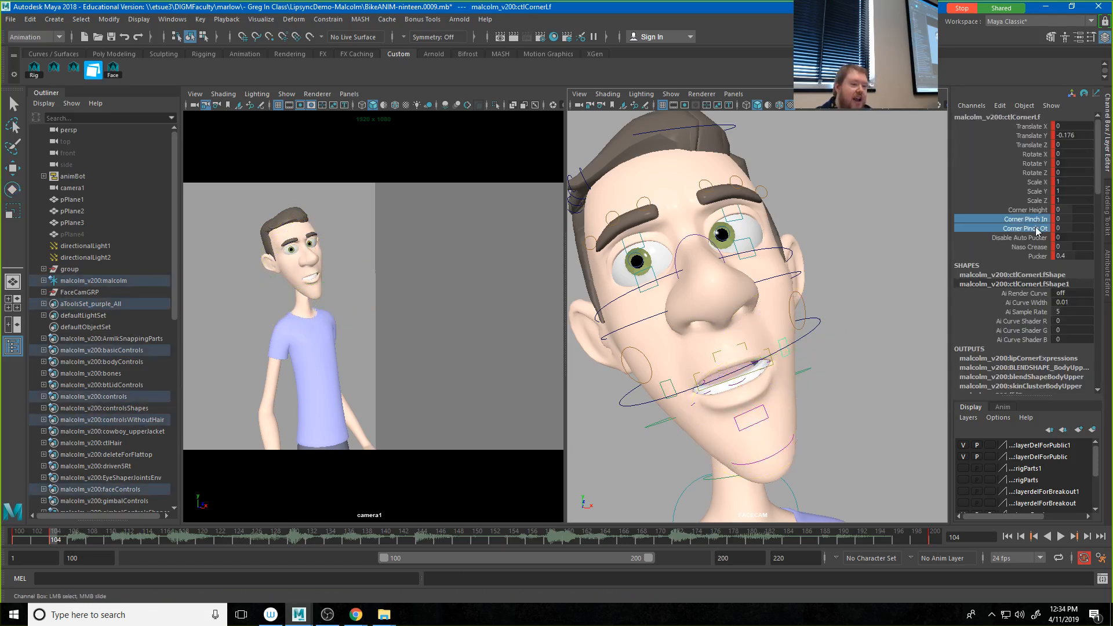
{"action": "middle_click_drag", "start_coordinate": [862, 241], "coordinate": [868, 246]}
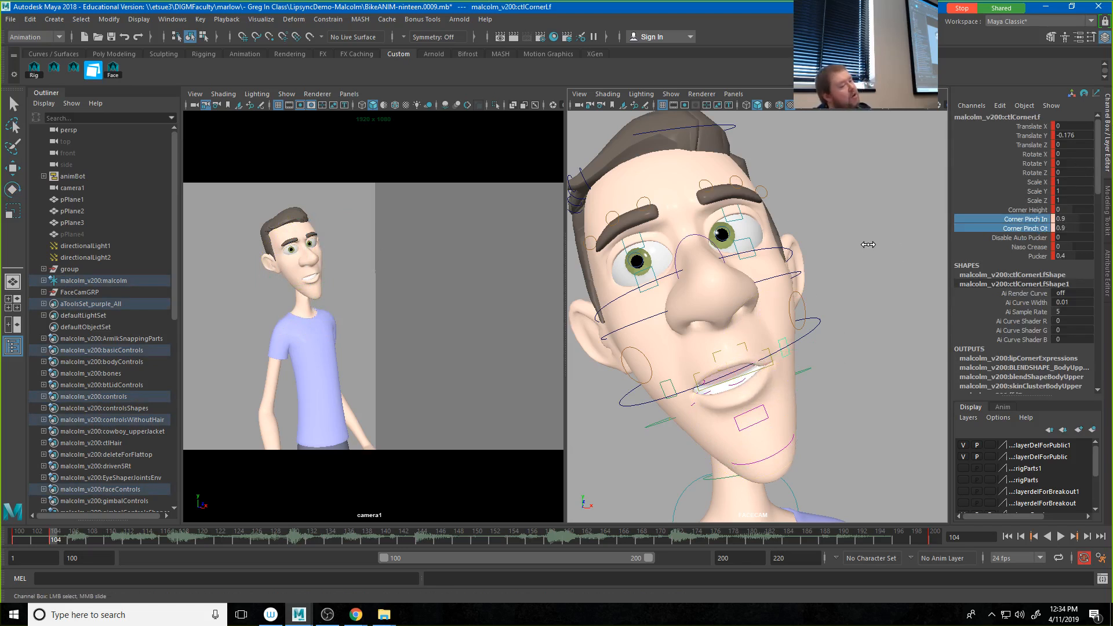
{"action": "key", "text": "ctrl+z"}
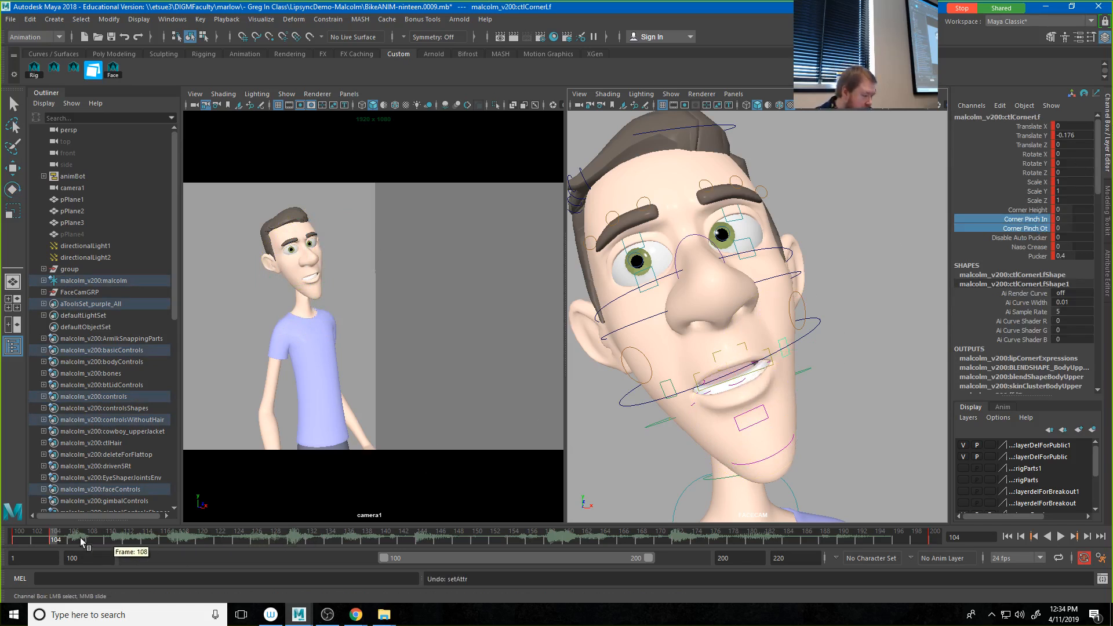
Step: Select both mouth corner controls and key their Corner Pinch In and Corner Pinch Ot at 0.8 on frame 104
{"action": "left_click_drag", "start_coordinate": [833, 392], "coordinate": [771, 438], "text": "alt"}
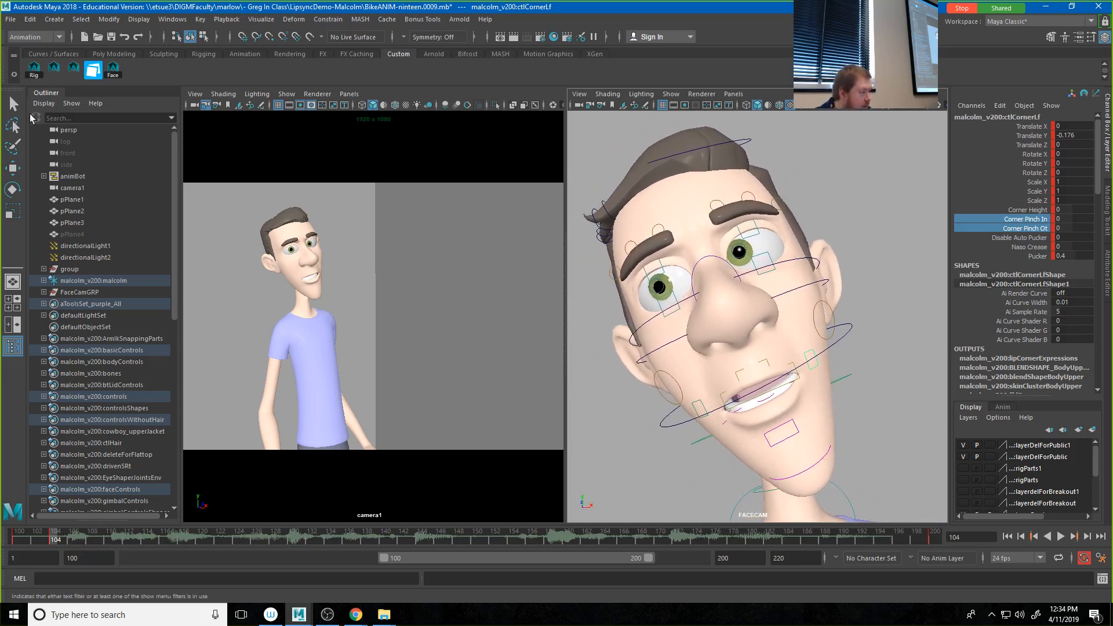
{"action": "key", "text": "e"}
{"action": "left_click", "coordinate": [779, 436]}
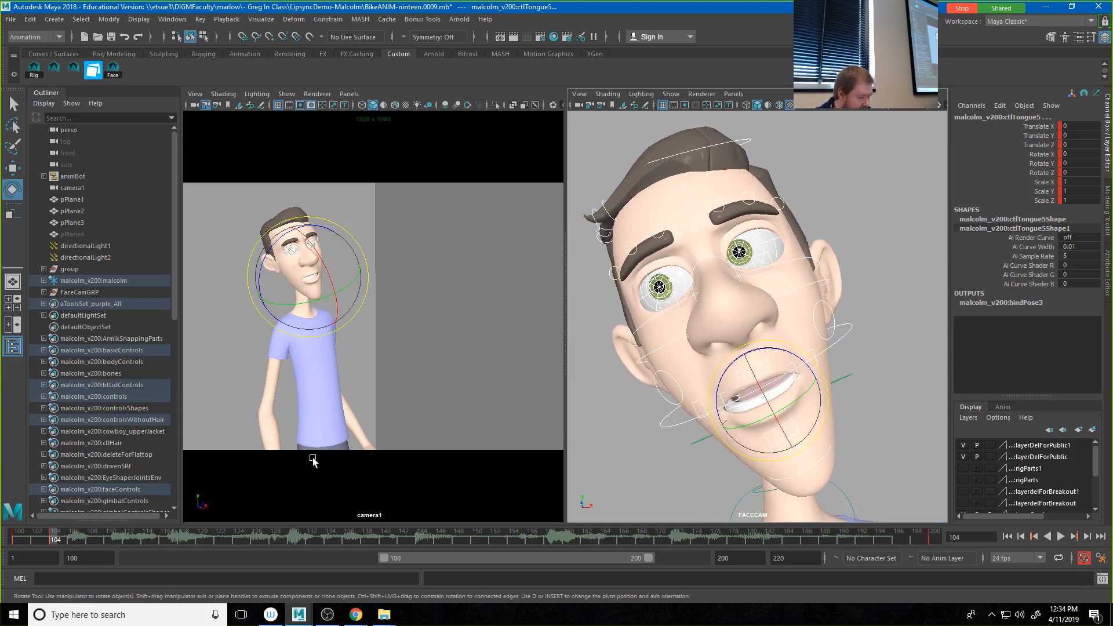
{"action": "left_click", "coordinate": [893, 425]}
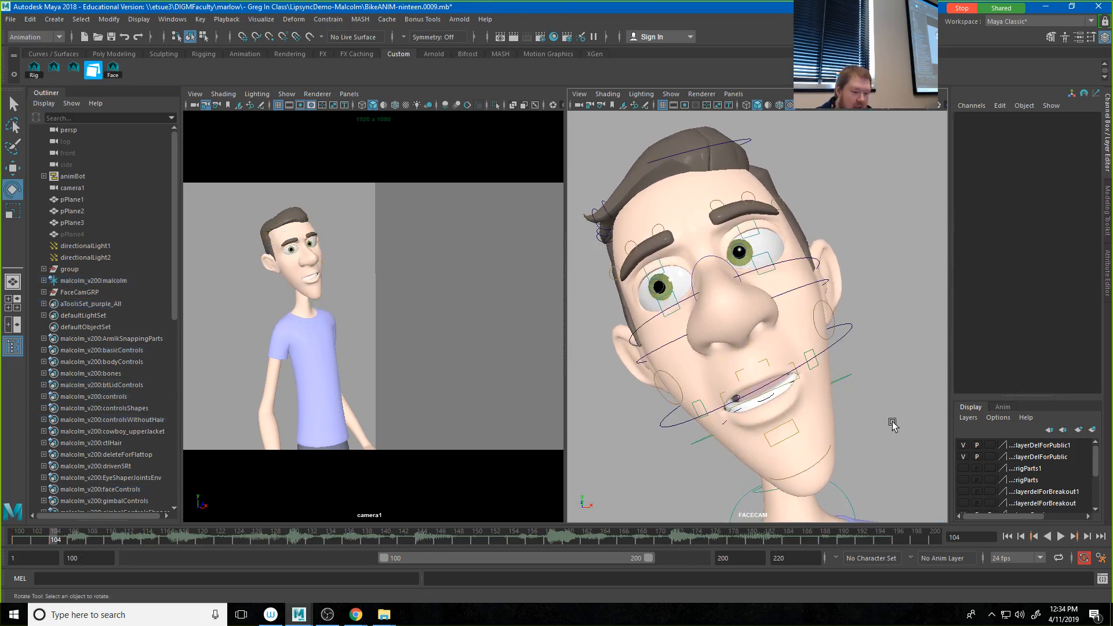
{"action": "left_click", "coordinate": [817, 371]}
{"action": "left_click", "coordinate": [704, 406]}
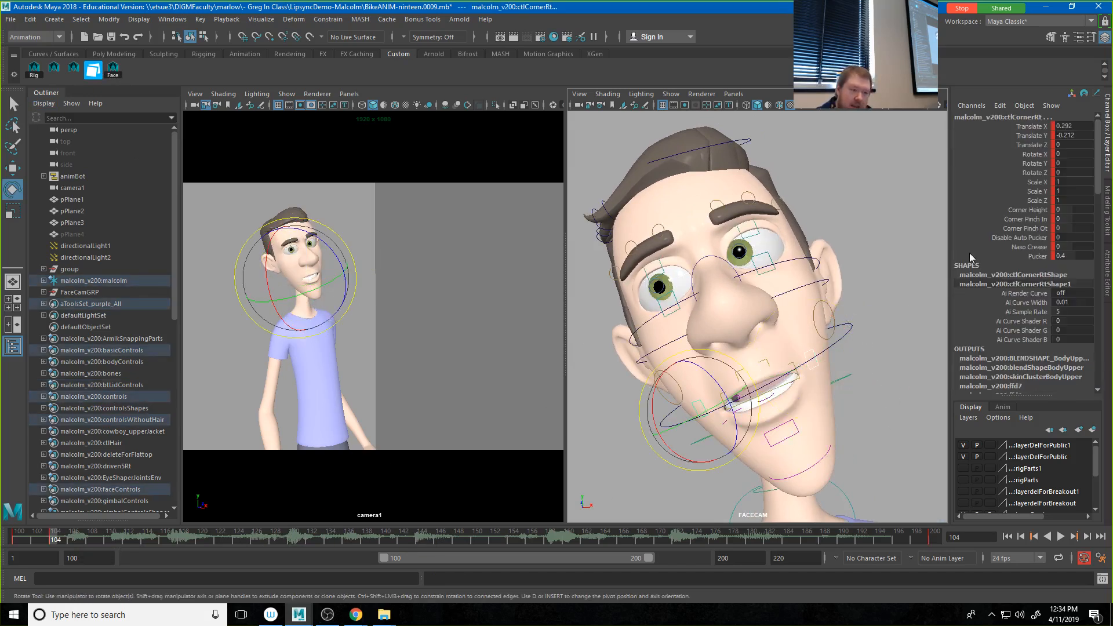
{"action": "left_click_drag", "start_coordinate": [1028, 218], "coordinate": [1027, 228]}
{"action": "middle_click_drag", "start_coordinate": [754, 344], "coordinate": [758, 345]}
{"action": "key", "text": "s"}
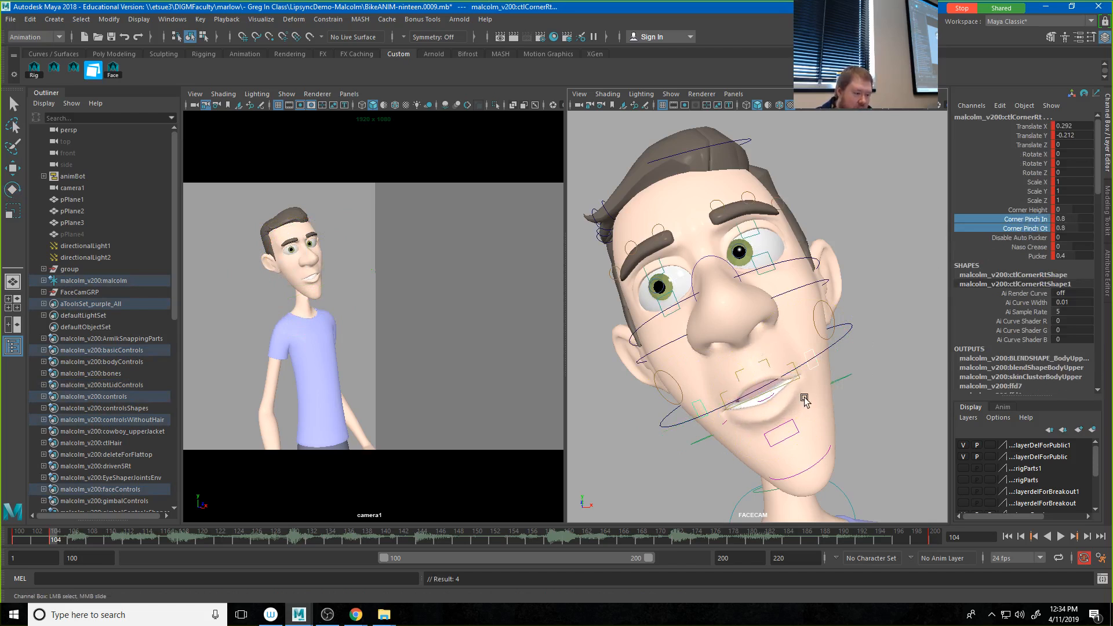
Step: Move both mouth corners inward and up, bringing ctlCornerRt to about Translate X 0.001 and Translate Y -0.117, and key them
{"action": "key", "text": "w"}
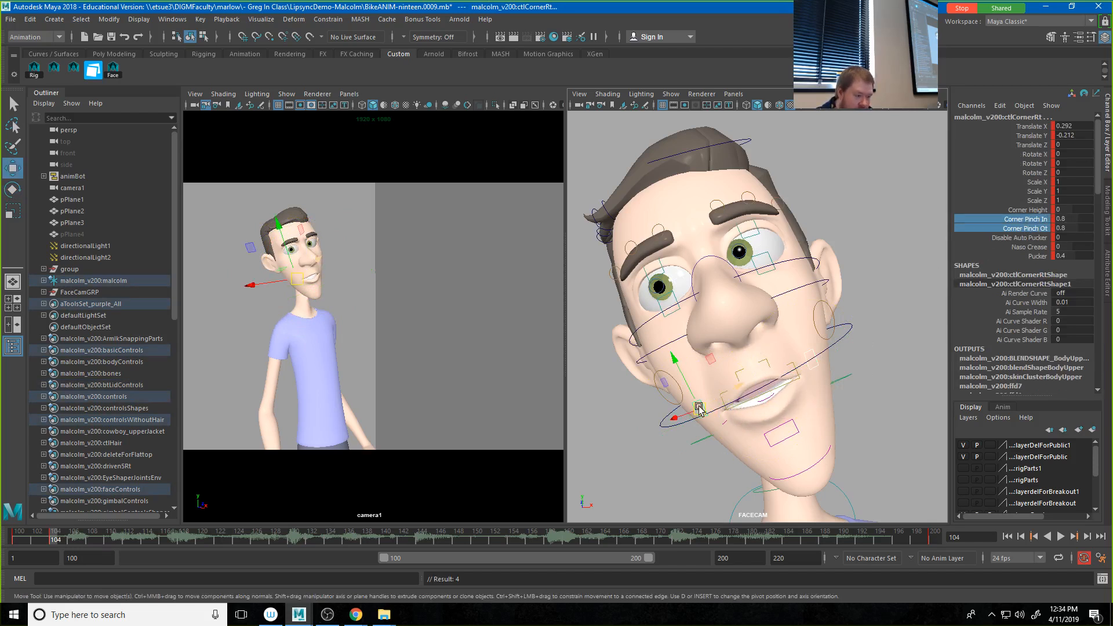
{"action": "mouse_move", "coordinate": [700, 409]}
{"action": "left_mouse_down"}
{"action": "mouse_move", "coordinate": [683, 418]}
{"action": "mouse_move", "coordinate": [698, 387]}
{"action": "left_mouse_up"}
{"action": "key", "text": "s"}
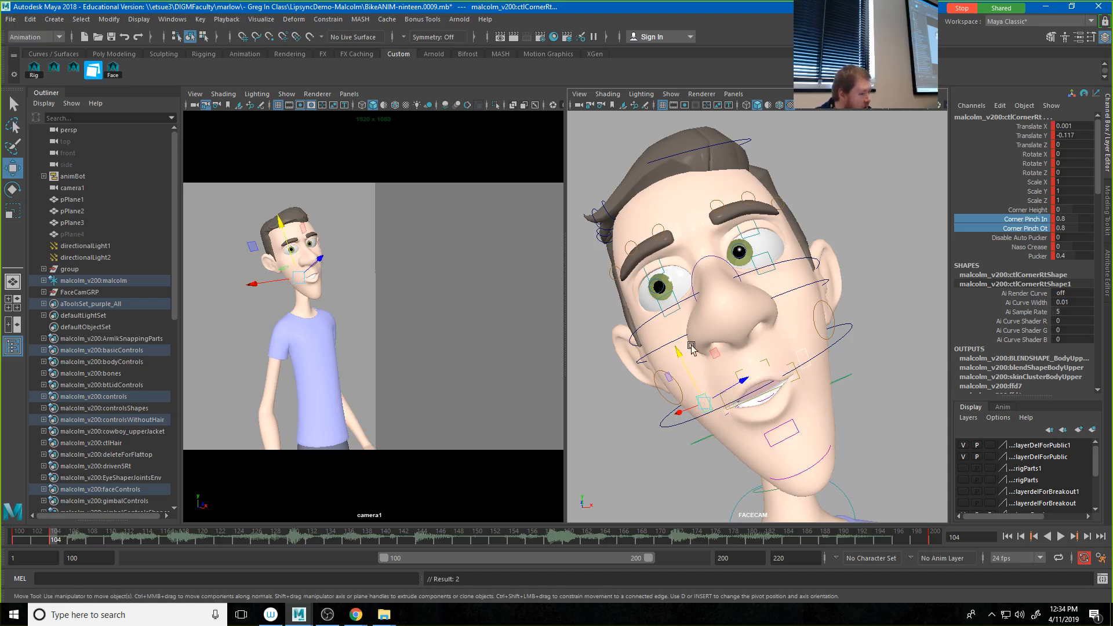
Step: Raise the ctlLipMdTp and ctlLipMdBt lip controls together, bringing ctlLipMdBt to about Translate Y -0.012, and clear the selection
{"action": "left_click", "coordinate": [744, 370]}
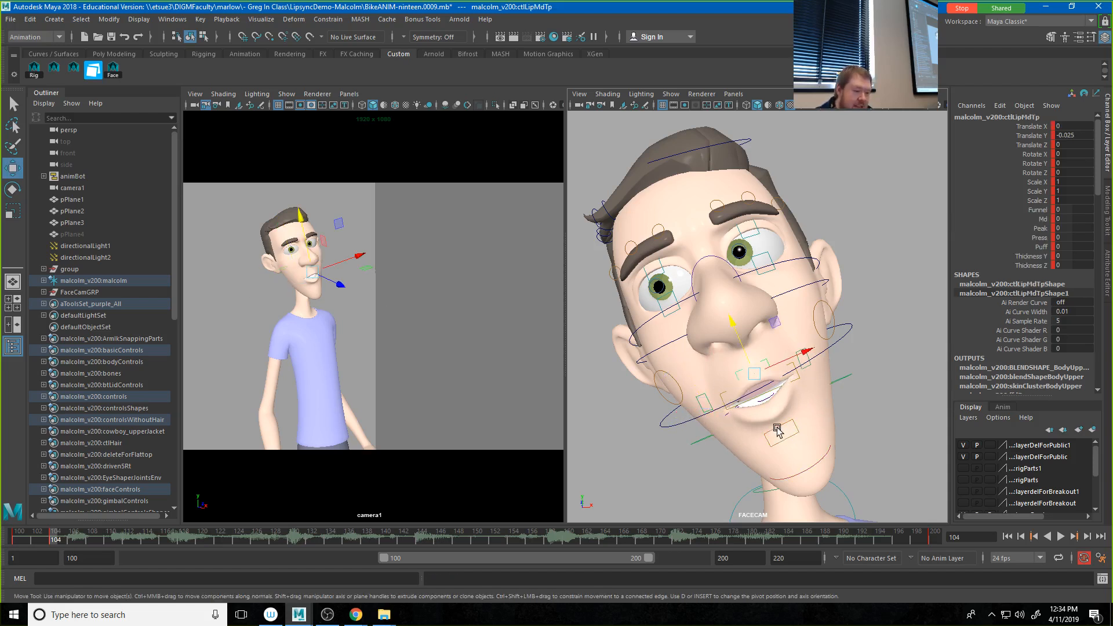
{"action": "left_click", "coordinate": [780, 430]}
{"action": "left_click_drag", "start_coordinate": [772, 413], "coordinate": [767, 410]}
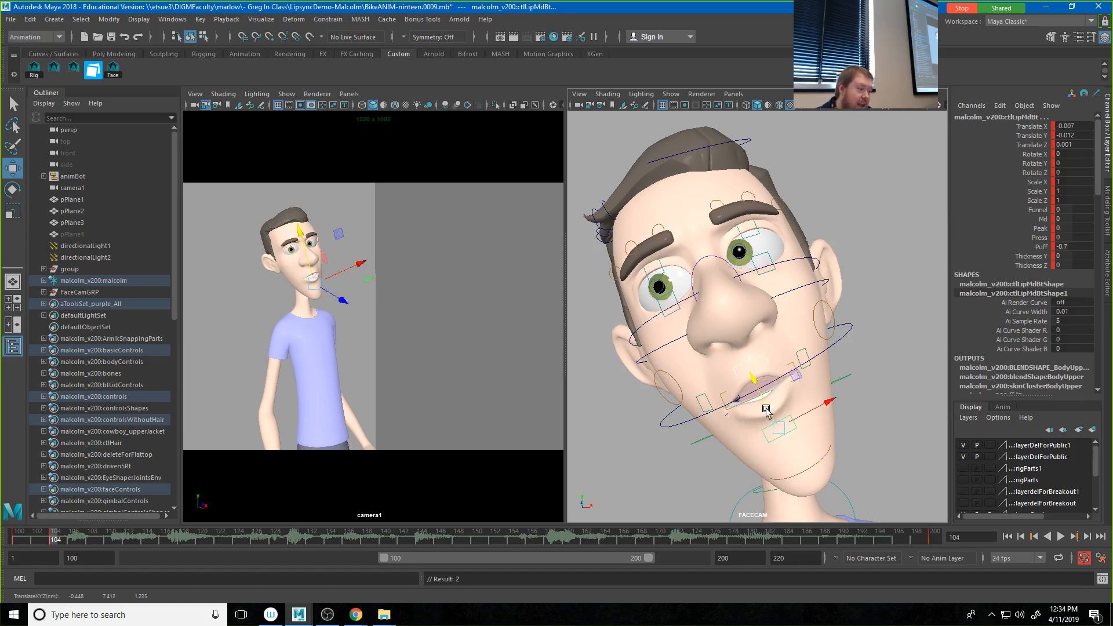
{"action": "left_click", "coordinate": [725, 394]}
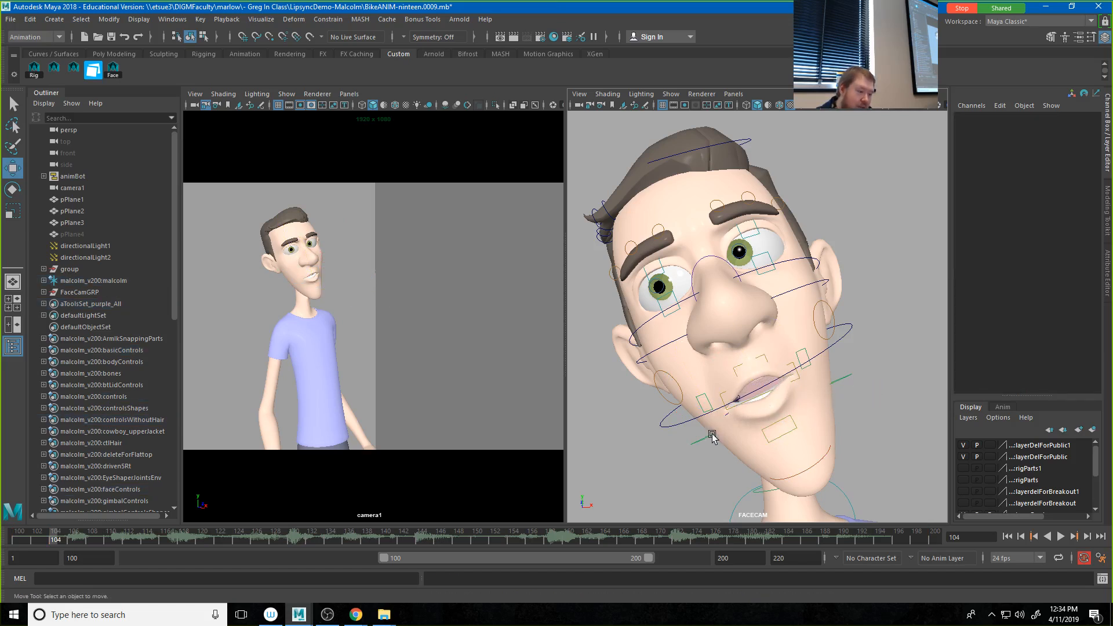
Step: Rotate the ctlJaw control to about 3.7 in X, 1.45 in Y and 2.8 in Z to partly close the jaw
{"action": "left_click", "coordinate": [686, 421]}
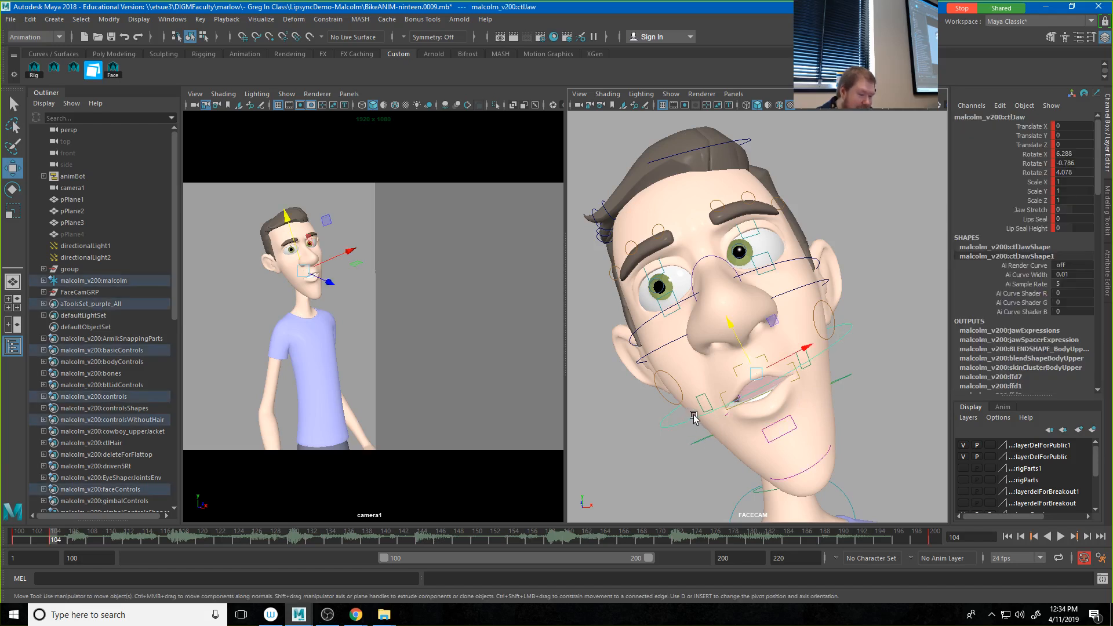
{"action": "key", "text": "e"}
{"action": "mouse_move", "coordinate": [731, 387]}
{"action": "left_mouse_down"}
{"action": "mouse_move", "coordinate": [745, 379]}
{"action": "mouse_move", "coordinate": [736, 384]}
{"action": "left_mouse_up"}
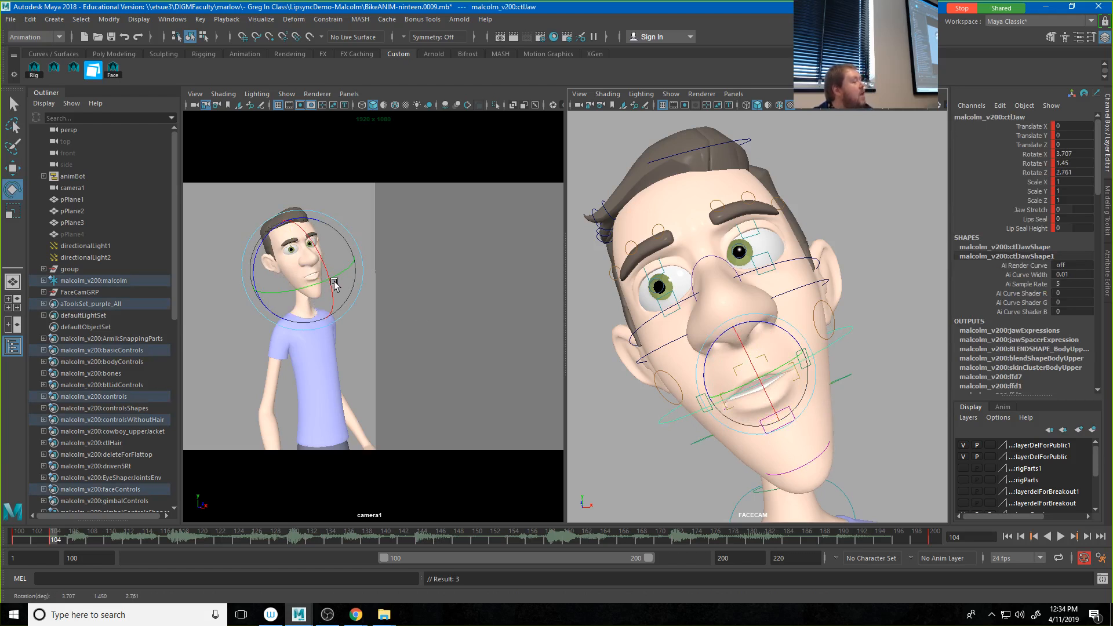
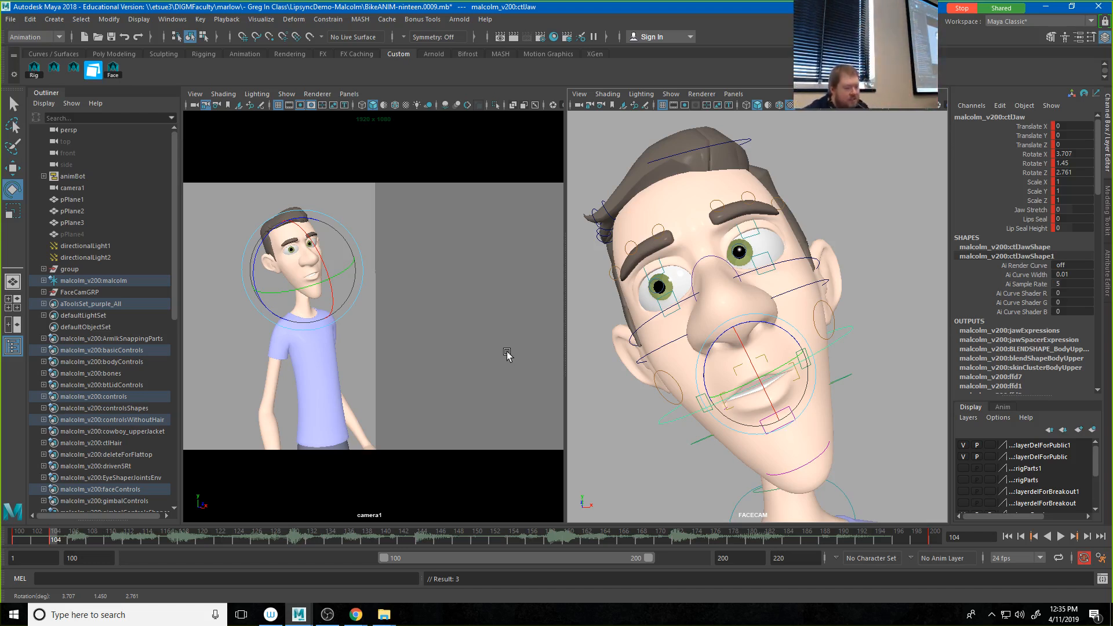
Step: Move the middle upper lip control up to part Malcolm's lips, and clear the selection
{"action": "left_click", "coordinate": [928, 359]}
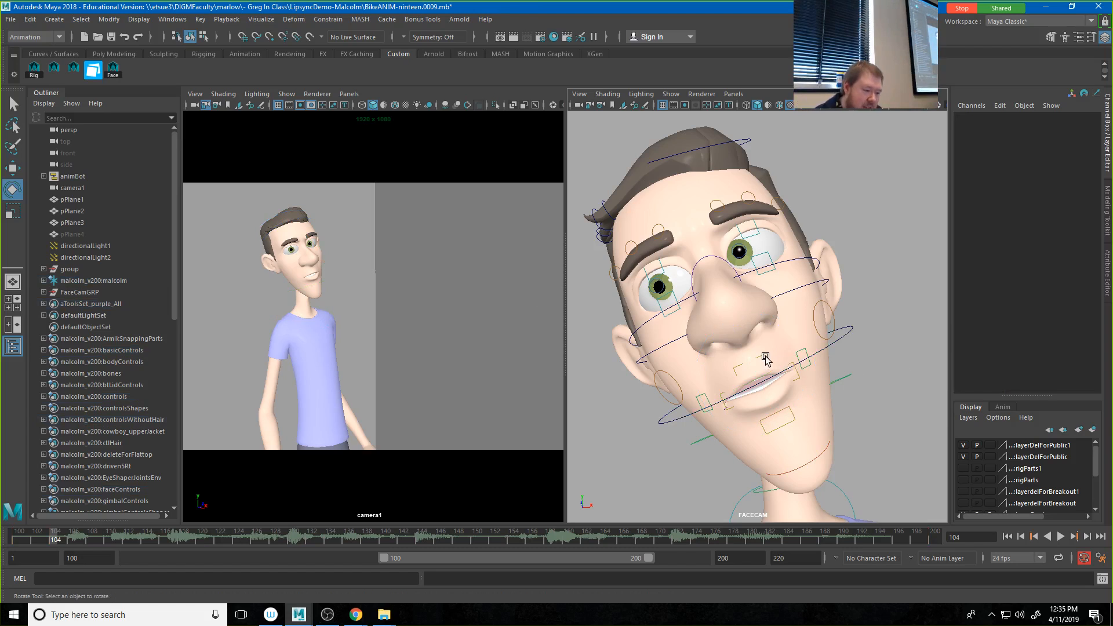
{"action": "left_click", "coordinate": [753, 362]}
{"action": "key", "text": "w"}
{"action": "mouse_move", "coordinate": [750, 361]}
{"action": "left_mouse_down"}
{"action": "mouse_move", "coordinate": [746, 346]}
{"action": "mouse_move", "coordinate": [769, 371]}
{"action": "mouse_move", "coordinate": [757, 367]}
{"action": "left_mouse_up"}
{"action": "left_click", "coordinate": [811, 364]}
{"action": "key", "text": "e"}
{"action": "left_click", "coordinate": [864, 376]}
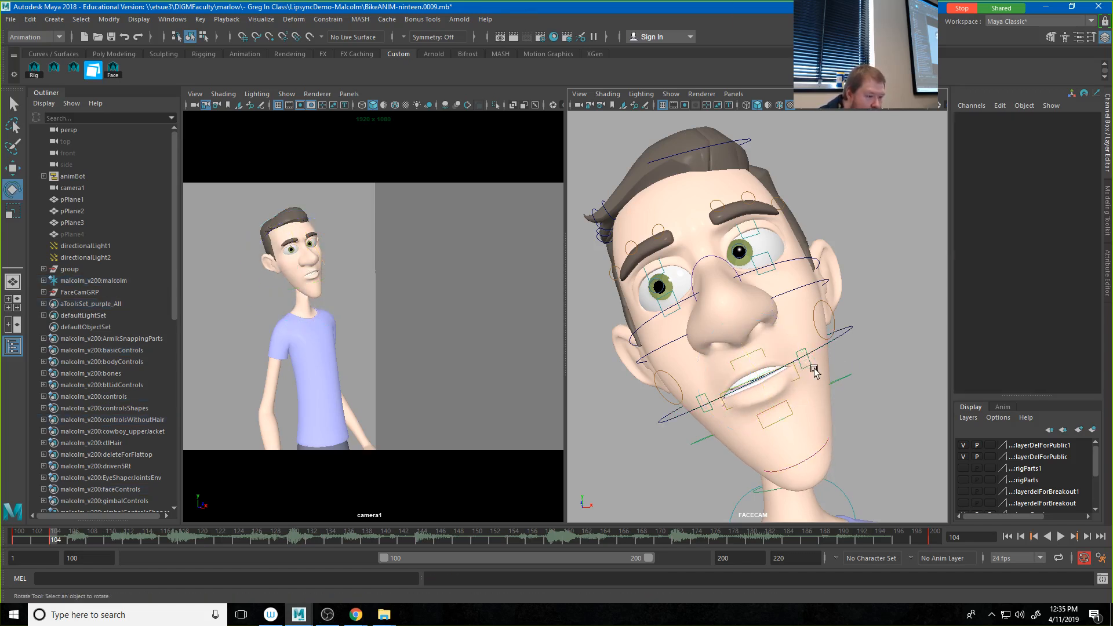
Step: Raise both mouth corners, moving ctlCornerLf to about Translate X -0.429, Y -0.048 and ctlCornerRt to about X 0.001, Y -0.034
{"action": "left_click", "coordinate": [812, 366]}
{"action": "key", "text": "w"}
{"action": "left_click_drag", "start_coordinate": [816, 366], "coordinate": [795, 346]}
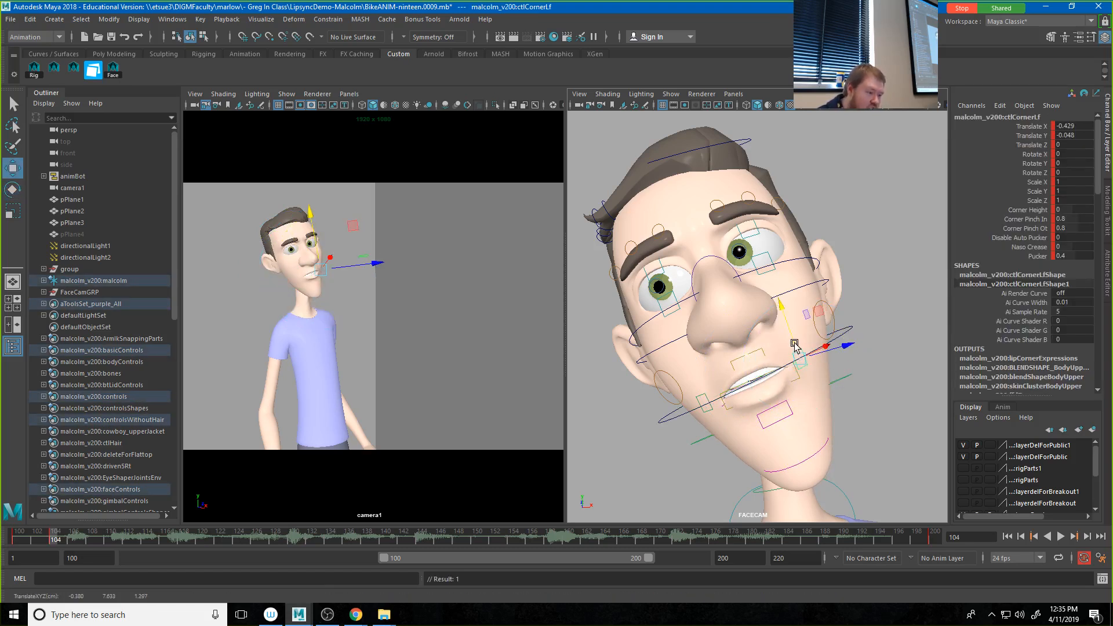
{"action": "left_click", "coordinate": [703, 401]}
{"action": "left_click_drag", "start_coordinate": [704, 401], "coordinate": [698, 387]}
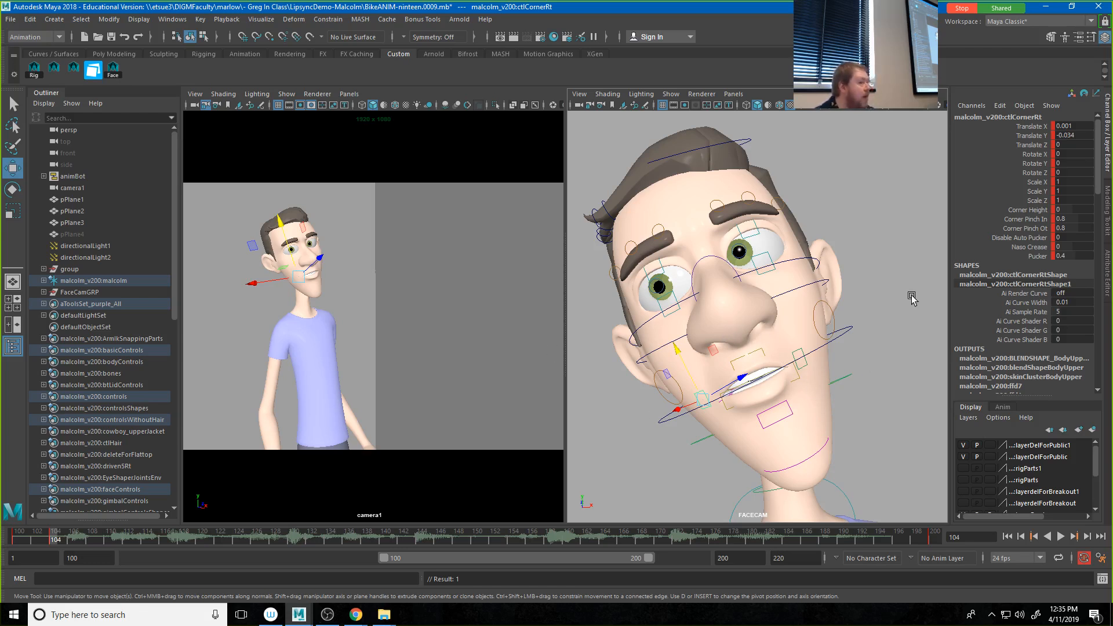
Step: Select all of Malcolm's face controls and bring up the Studio Library clear of the FACECAM view
{"action": "left_click", "coordinate": [113, 70]}
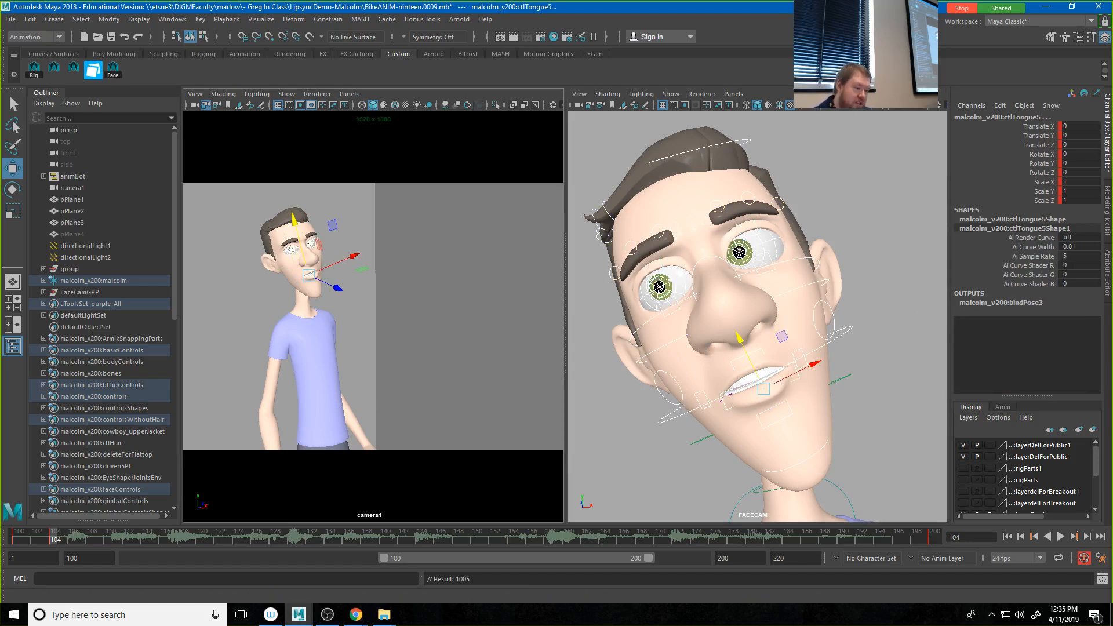
{"action": "left_click_drag", "start_coordinate": [614, 204], "coordinate": [290, 114]}
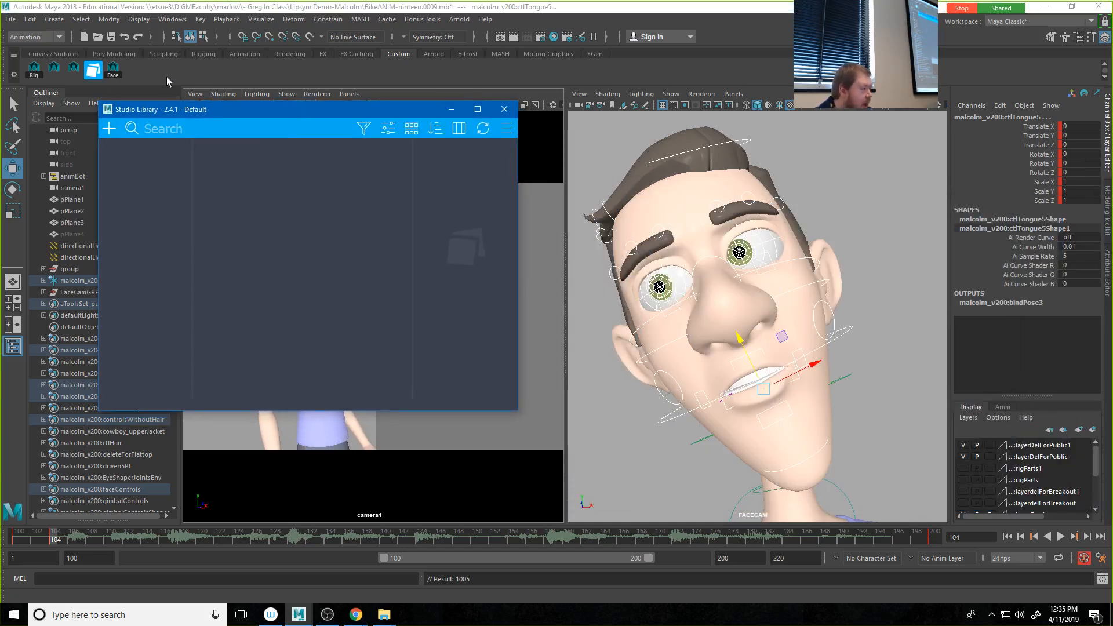
Step: Try to save the selected face controls as a Studio Library pose named S1 with a FACECAM thumbnail
{"action": "left_click", "coordinate": [109, 129]}
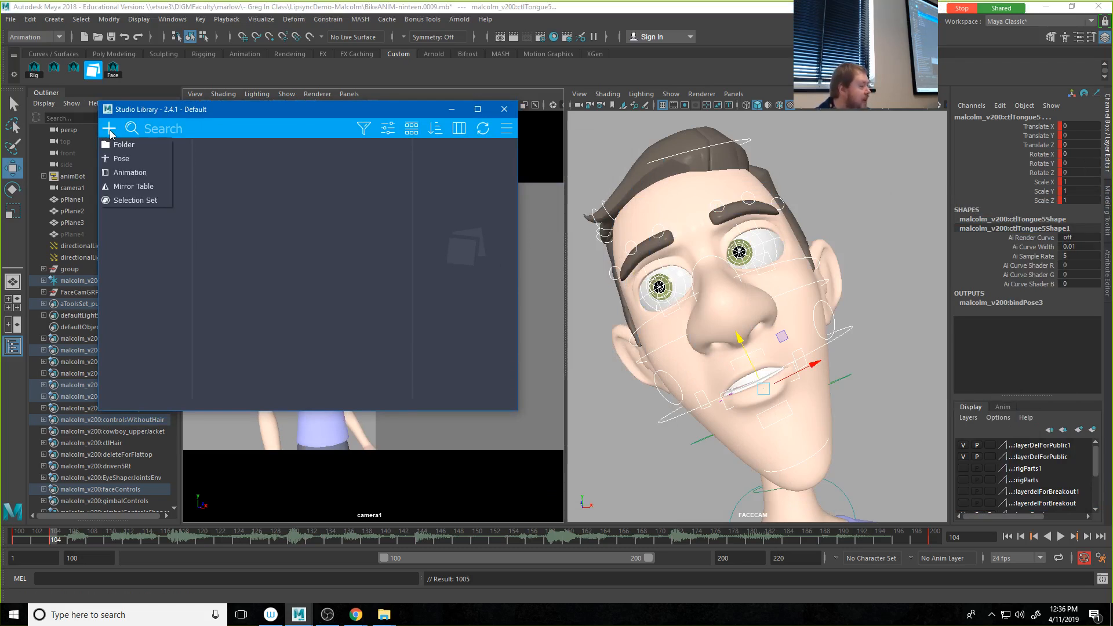
{"action": "left_click", "coordinate": [123, 160]}
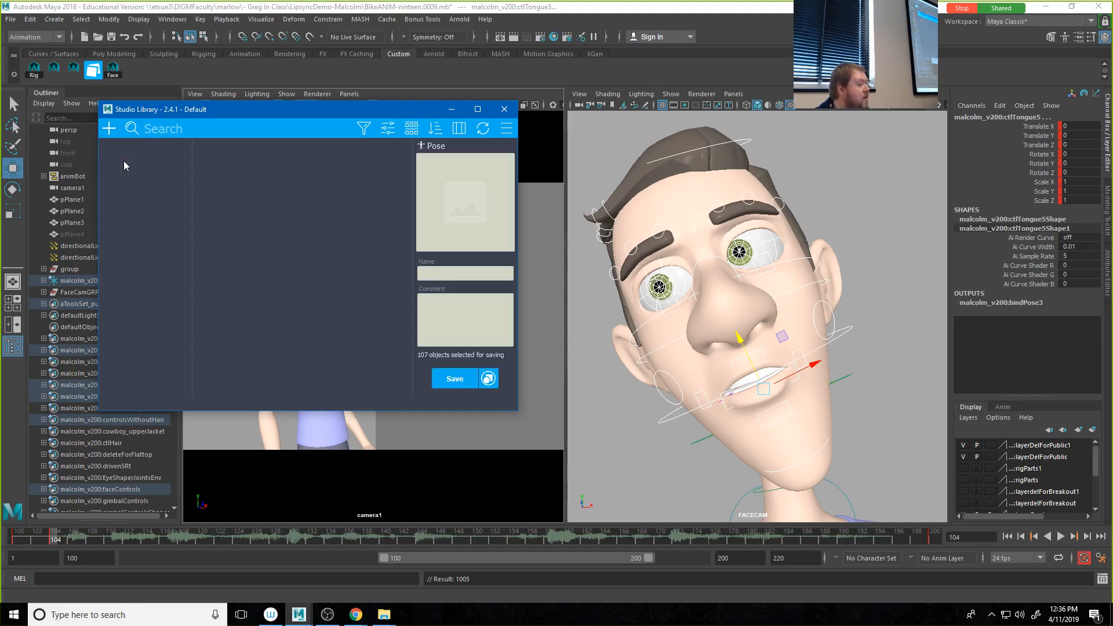
{"action": "left_click", "coordinate": [464, 210]}
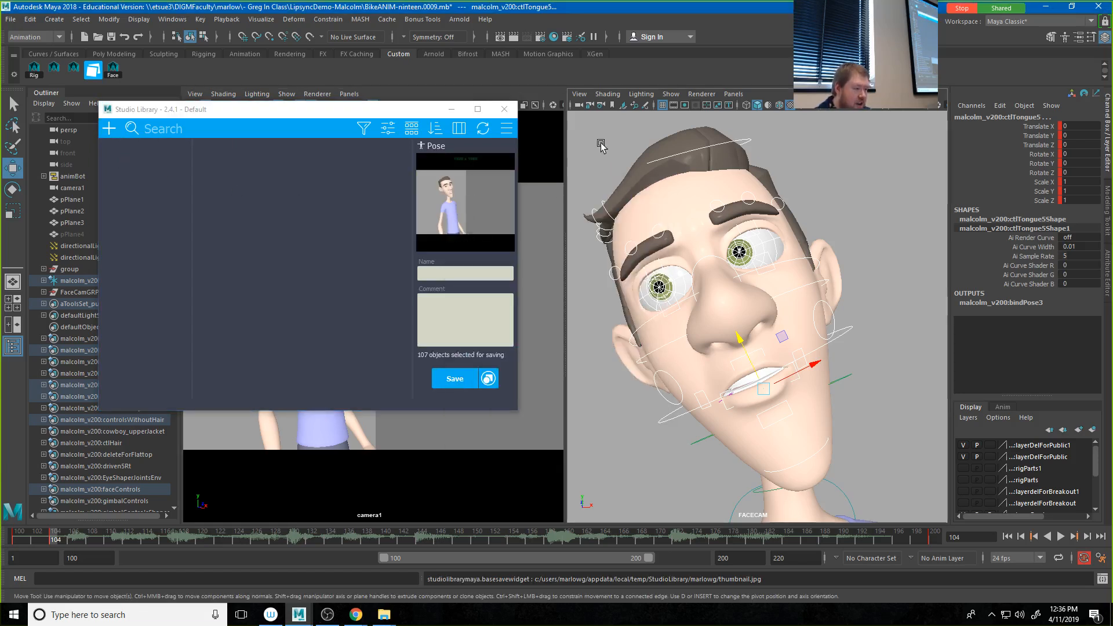
{"action": "left_click", "coordinate": [475, 198]}
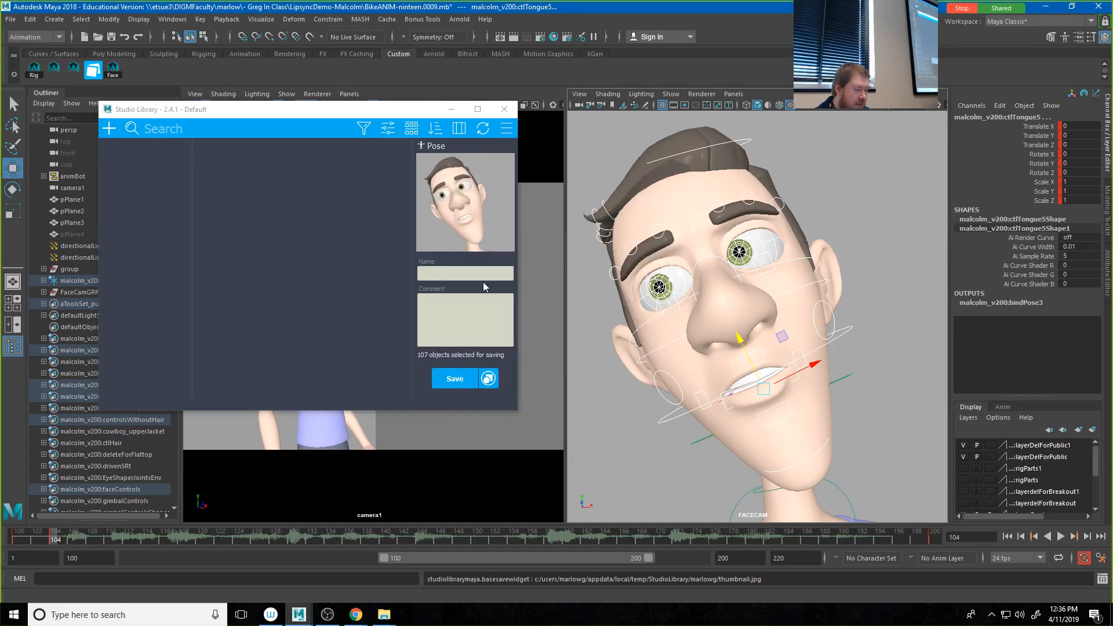
{"action": "left_click", "coordinate": [444, 273]}
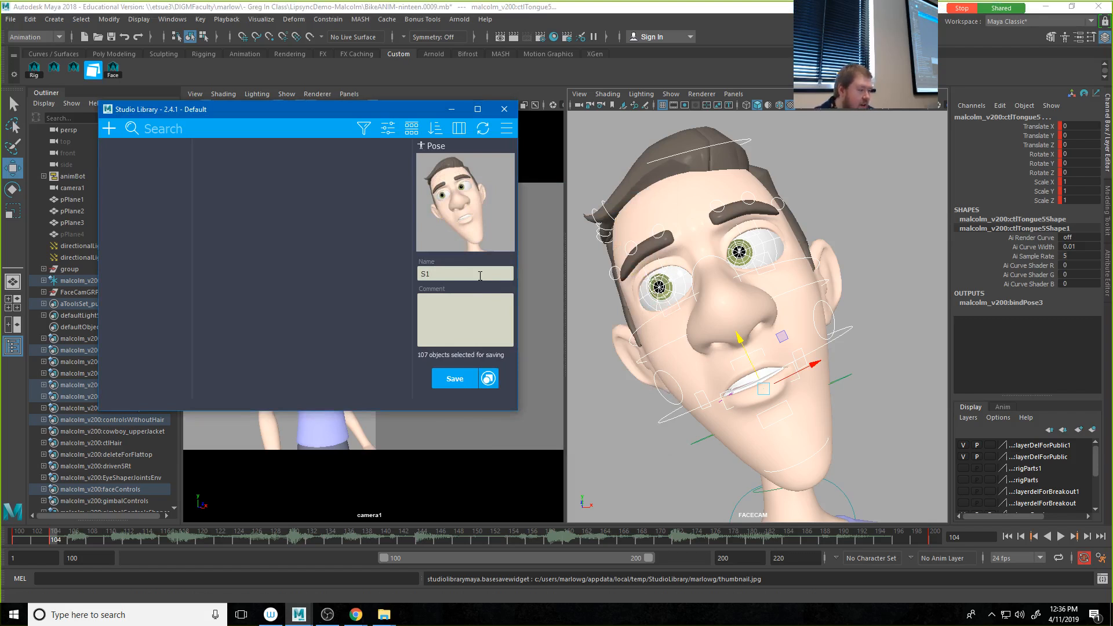
{"action": "left_click", "coordinate": [453, 379]}
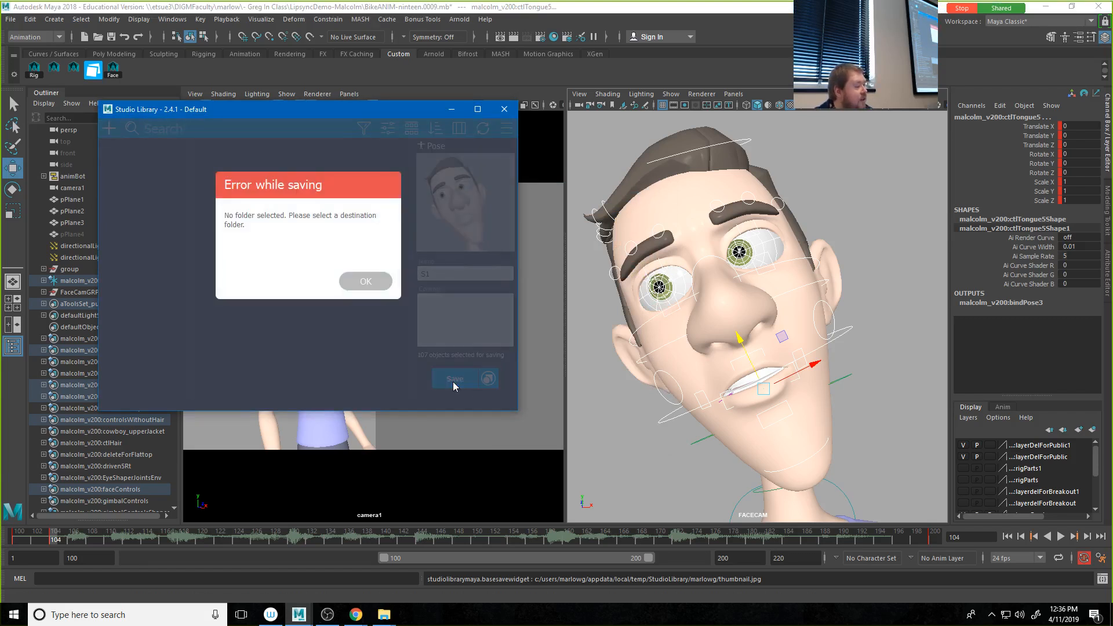
{"action": "left_click", "coordinate": [365, 282]}
Step: Create a Studio Library folder named Face
{"action": "left_click", "coordinate": [109, 129]}
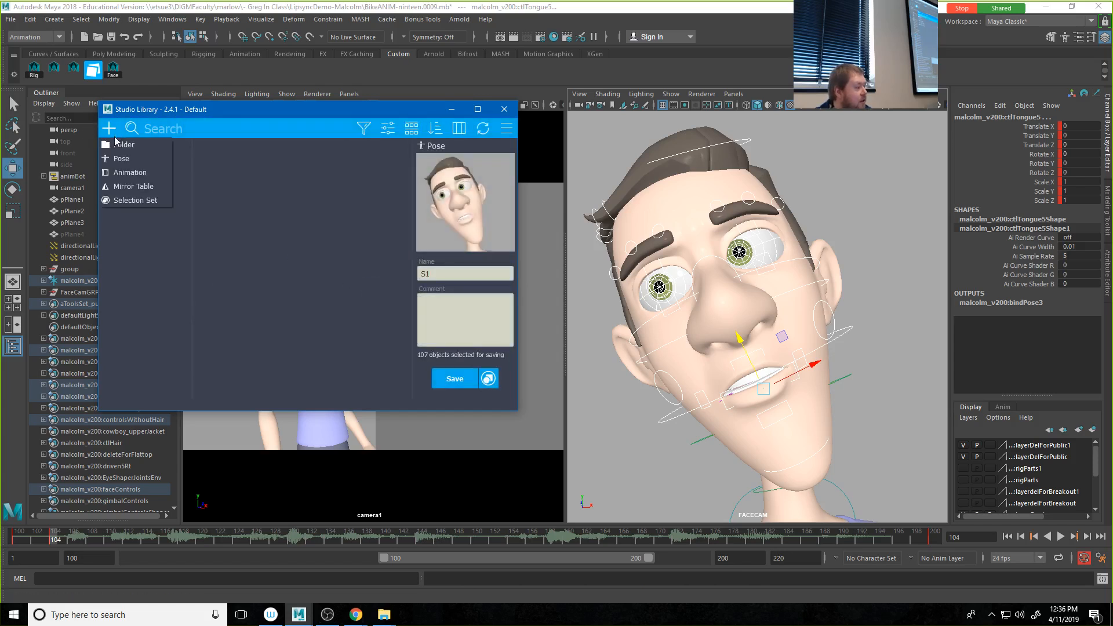
{"action": "left_click", "coordinate": [124, 160]}
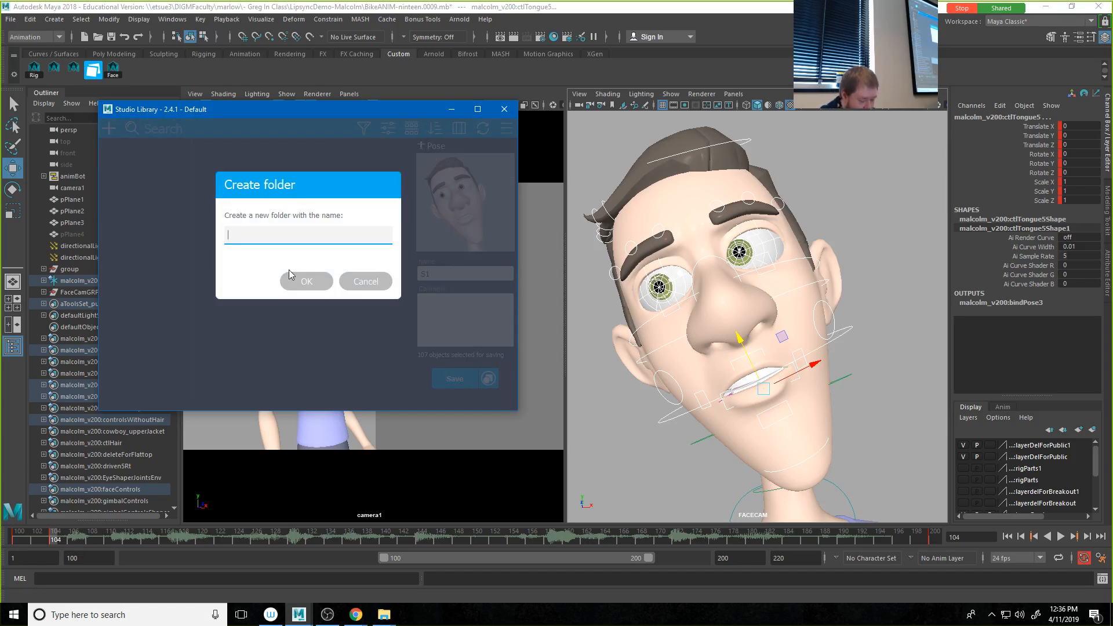
{"action": "type", "text": "Face"}
{"action": "left_click", "coordinate": [302, 281]}
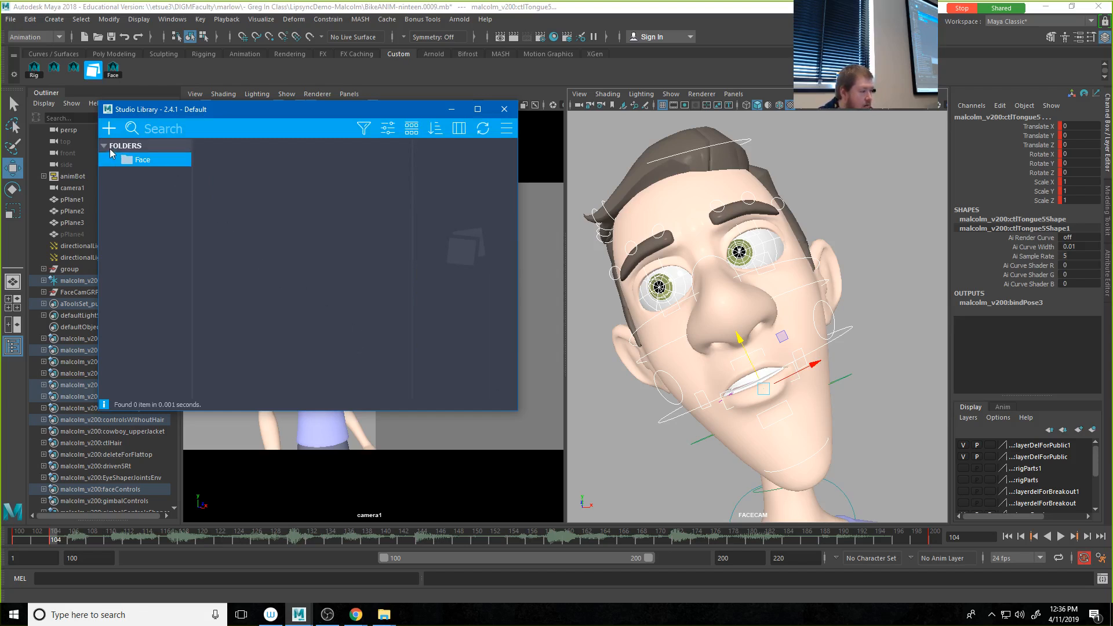
Step: Save the selected face controls as a pose named S1 in the Face folder, with a thumbnail of the FACECAM view
{"action": "left_click", "coordinate": [131, 149]}
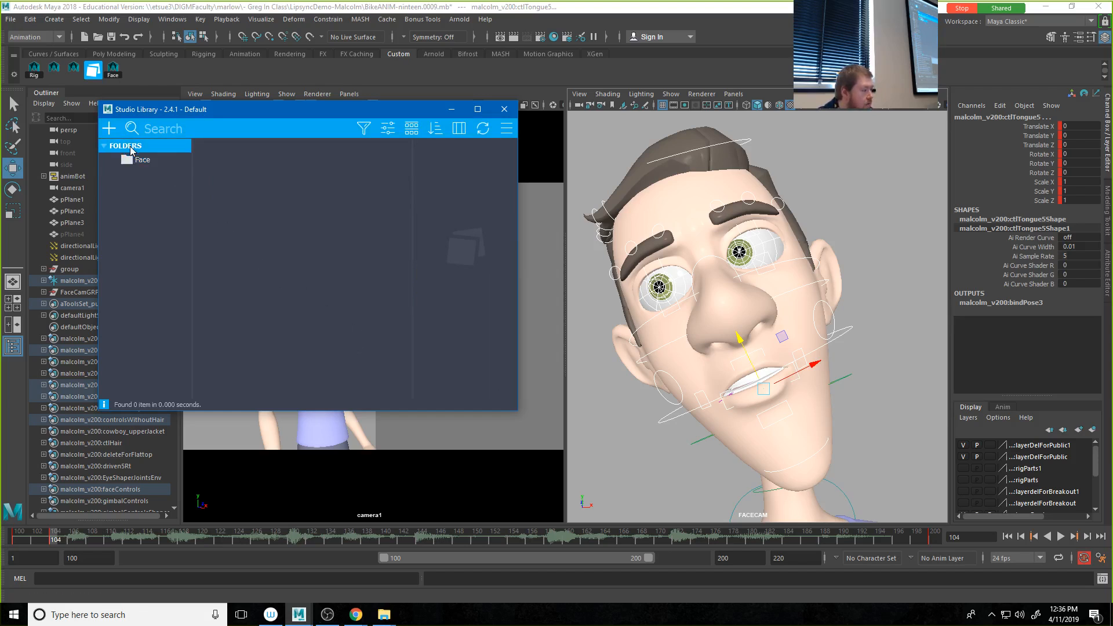
{"action": "left_click", "coordinate": [134, 159]}
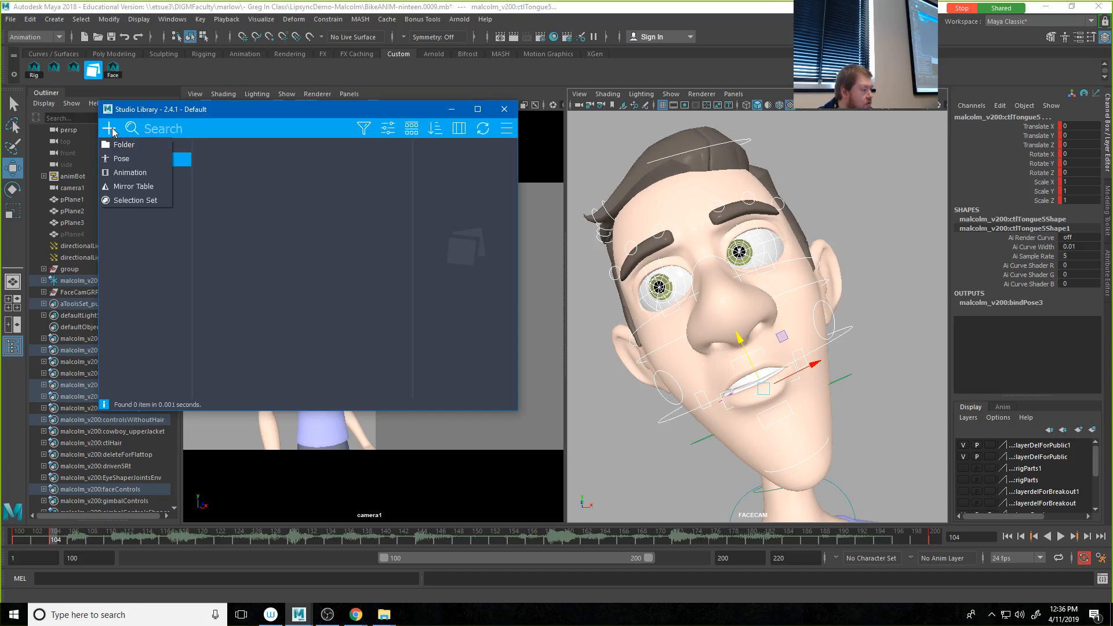
{"action": "left_click", "coordinate": [136, 160]}
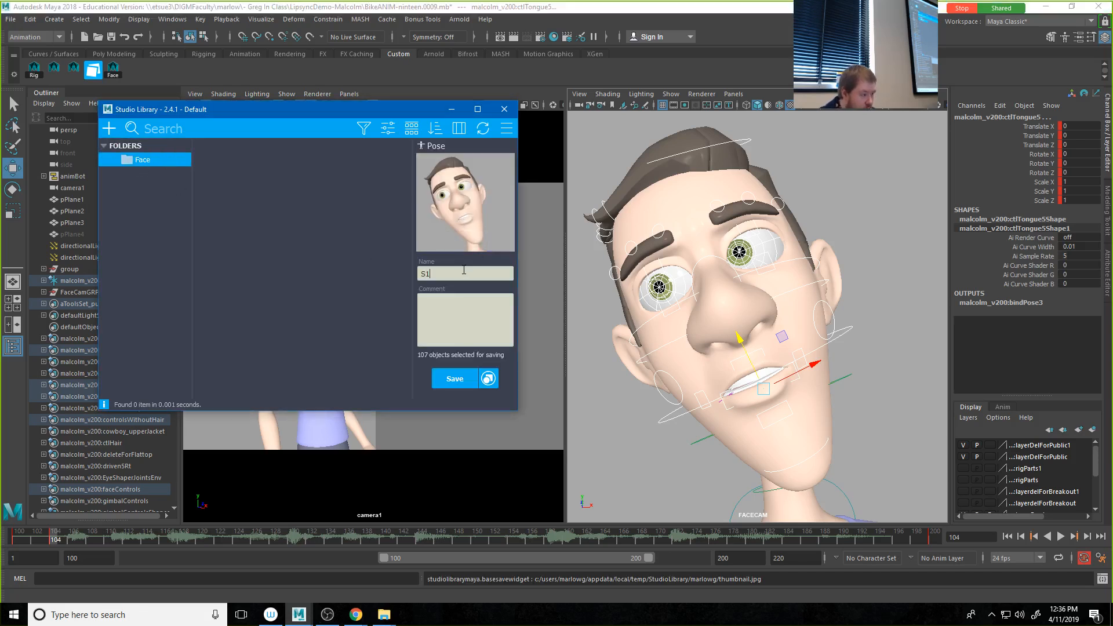
{"action": "left_click", "coordinate": [464, 385]}
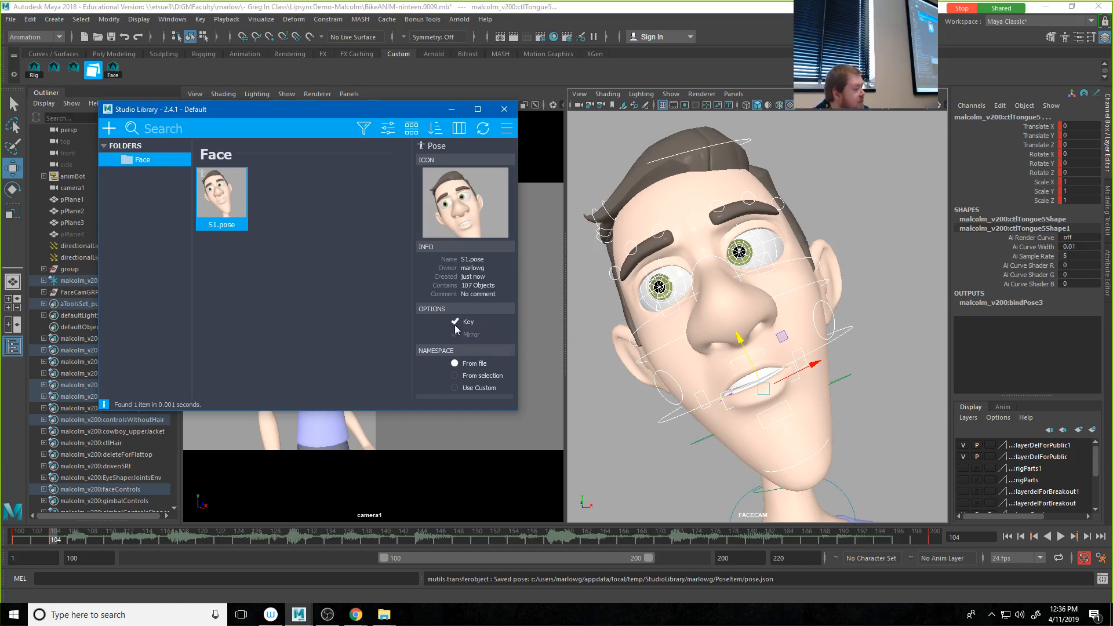
{"action": "left_click_drag", "start_coordinate": [79, 532], "coordinate": [162, 541]}
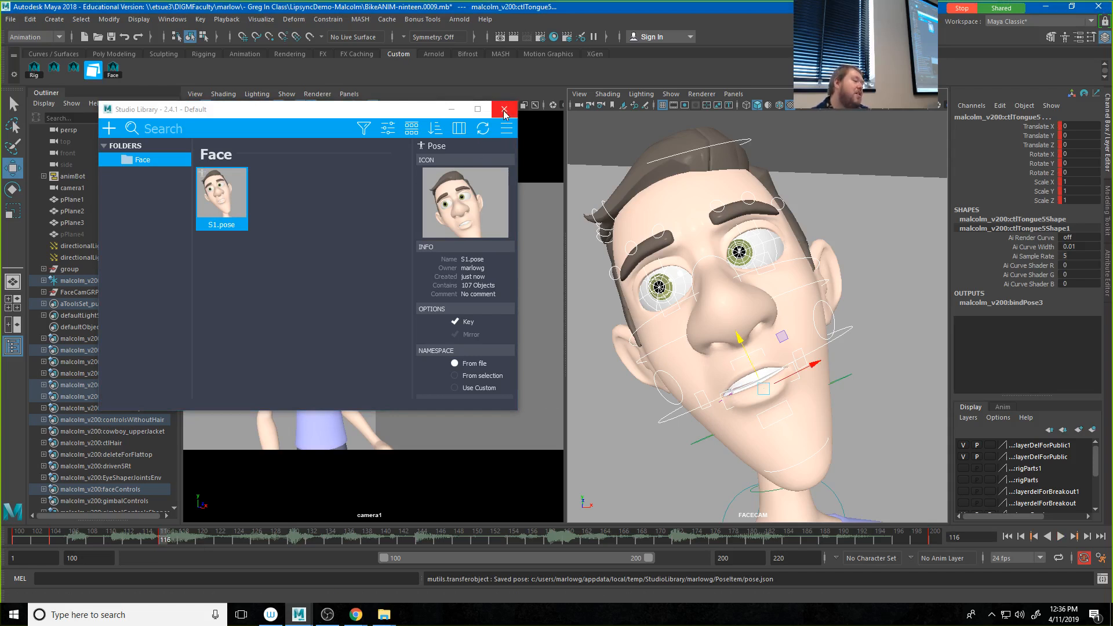
{"action": "right_click", "coordinate": [166, 542]}
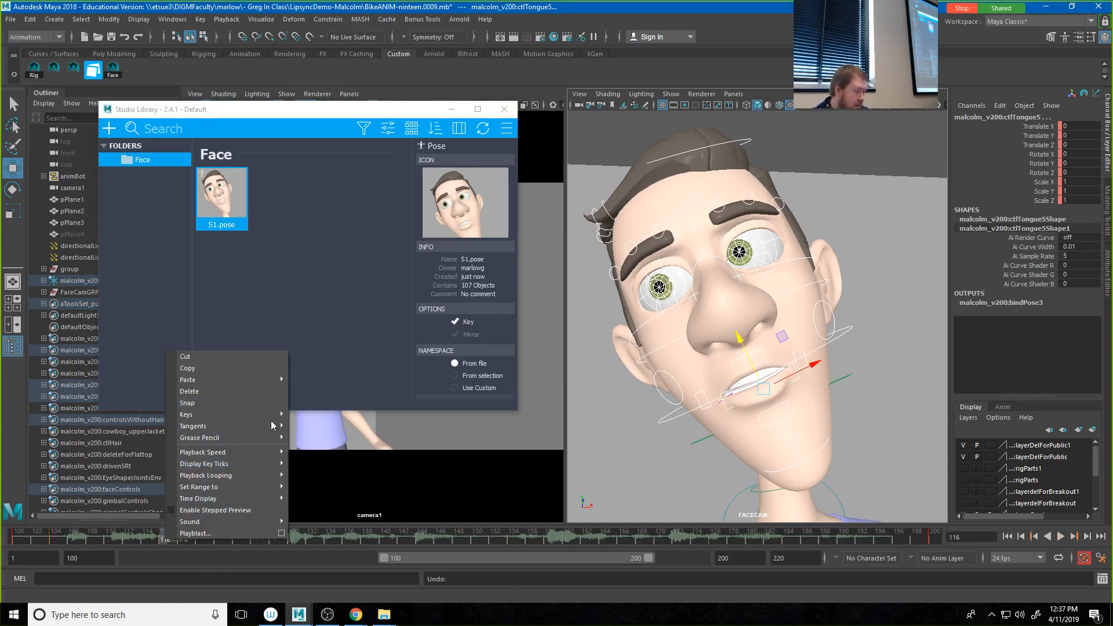
{"action": "left_click", "coordinate": [402, 116]}
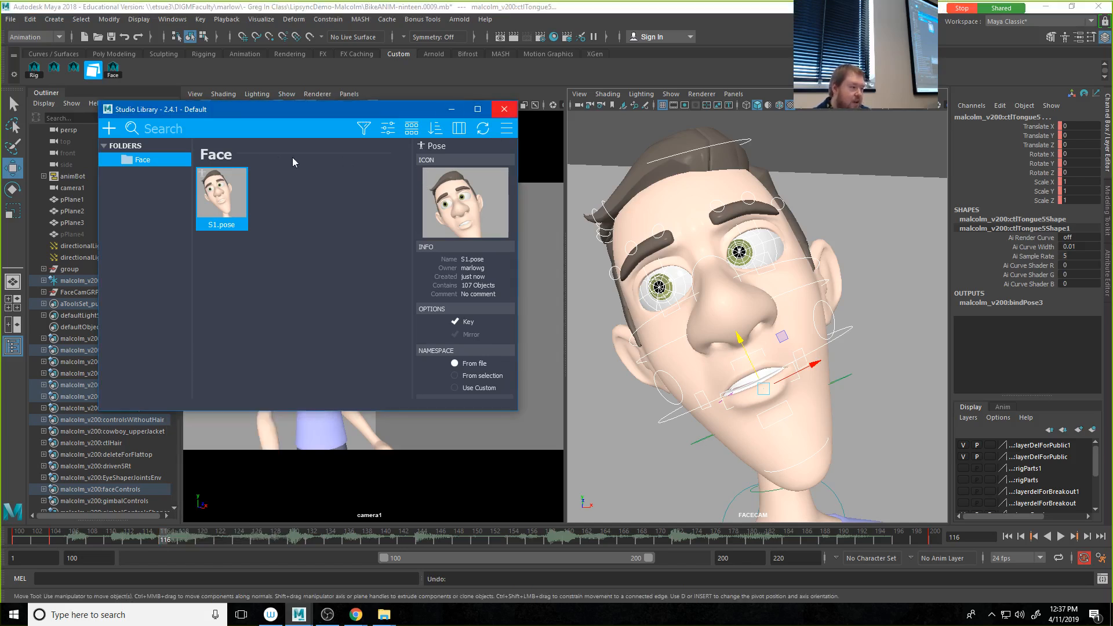
Step: Move the Studio Library window out of the way and key all of Malcolm's face controls on frame 107
{"action": "left_click_drag", "start_coordinate": [258, 109], "coordinate": [1112, 89]}
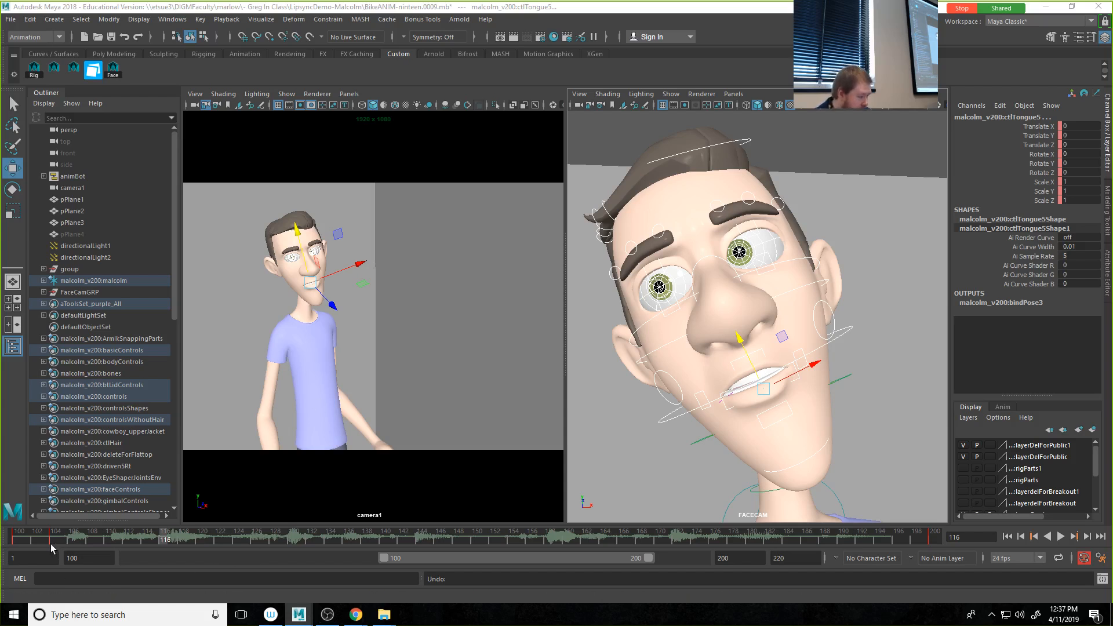
{"action": "key", "text": "alt+v"}
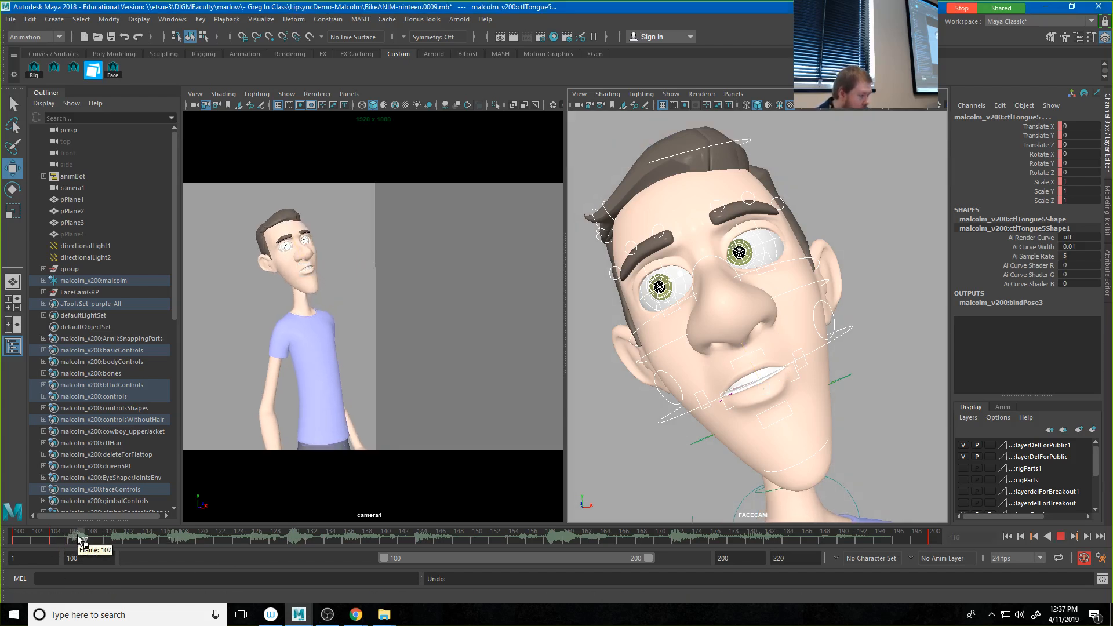
{"action": "left_click", "coordinate": [78, 539]}
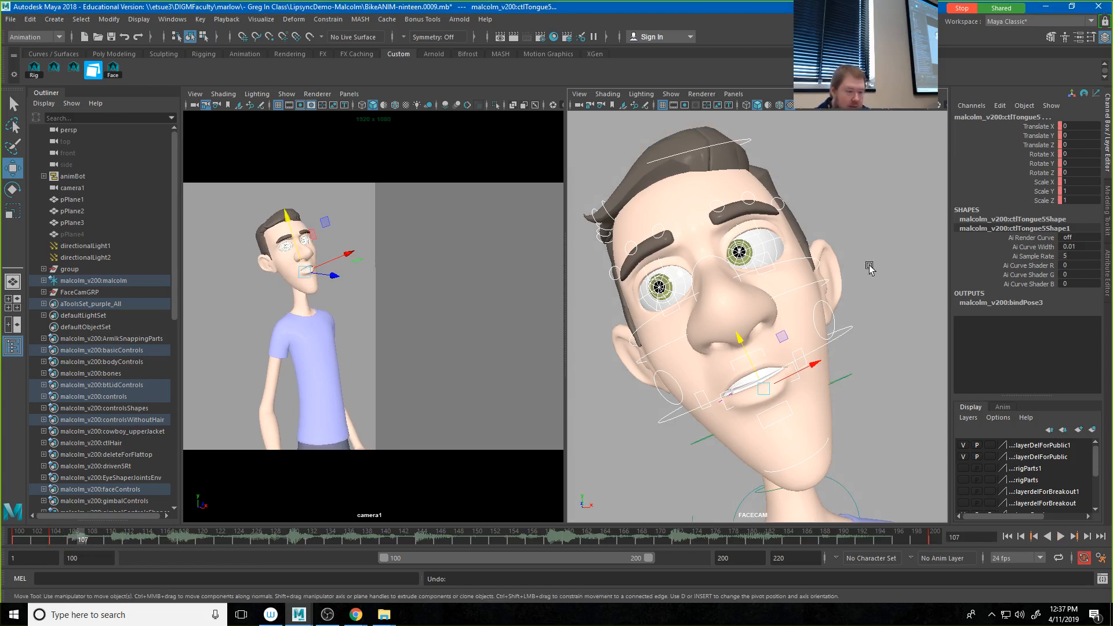
{"action": "left_click", "coordinate": [696, 413]}
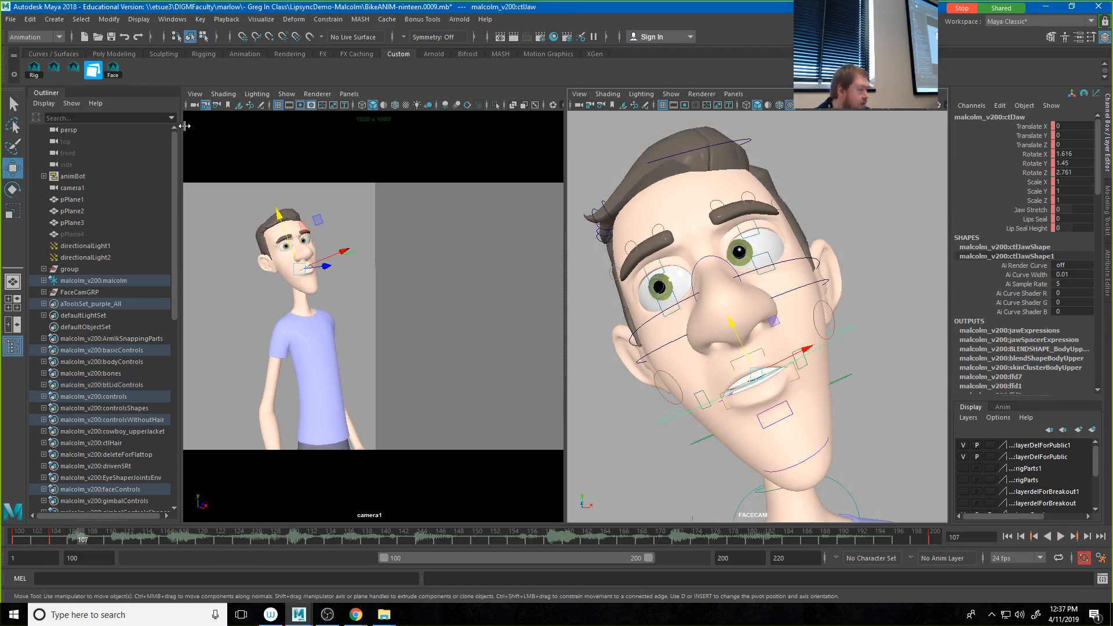
{"action": "left_click", "coordinate": [112, 70]}
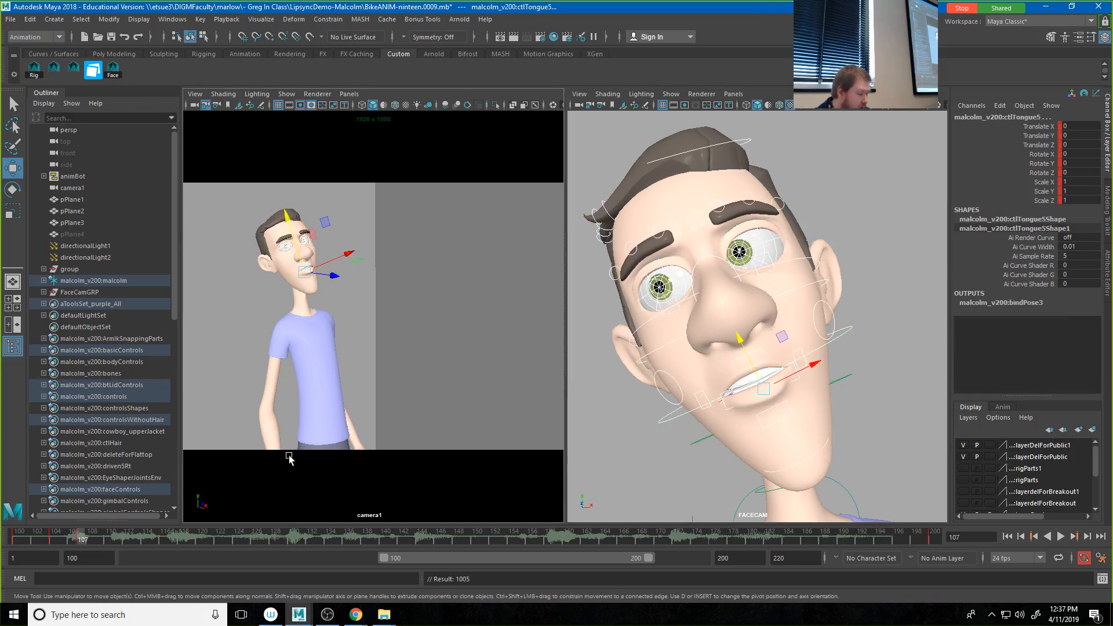
Step: Open the jaw on frame 107 by rotating ctlJaw to about 9.06 in X, and clear the selection
{"action": "left_click", "coordinate": [675, 412]}
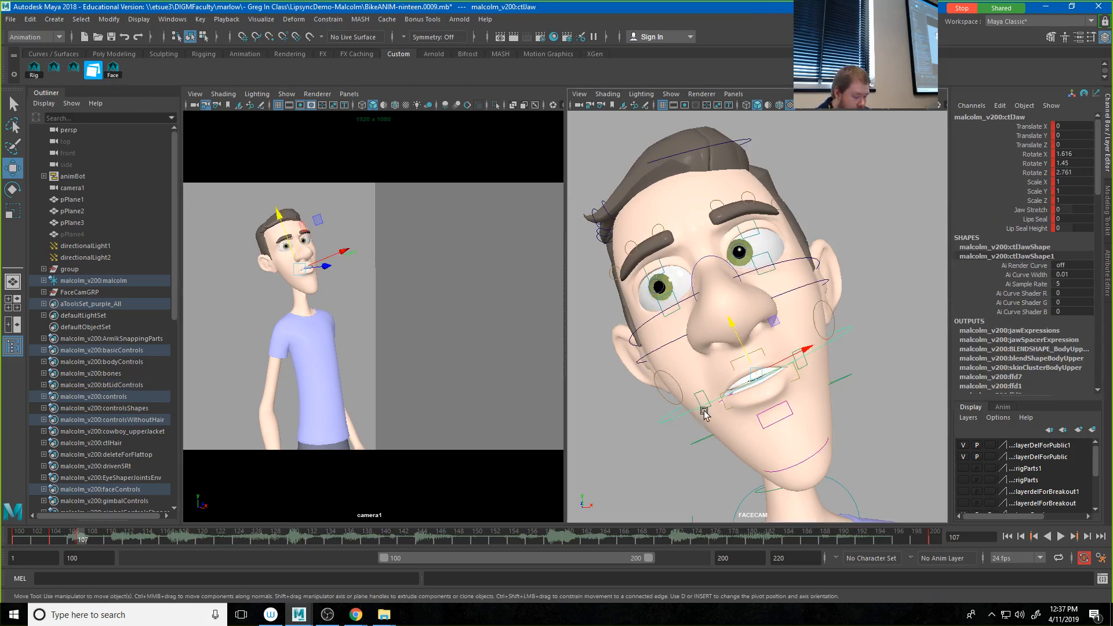
{"action": "key", "text": "e"}
{"action": "left_click_drag", "start_coordinate": [773, 375], "coordinate": [752, 367]}
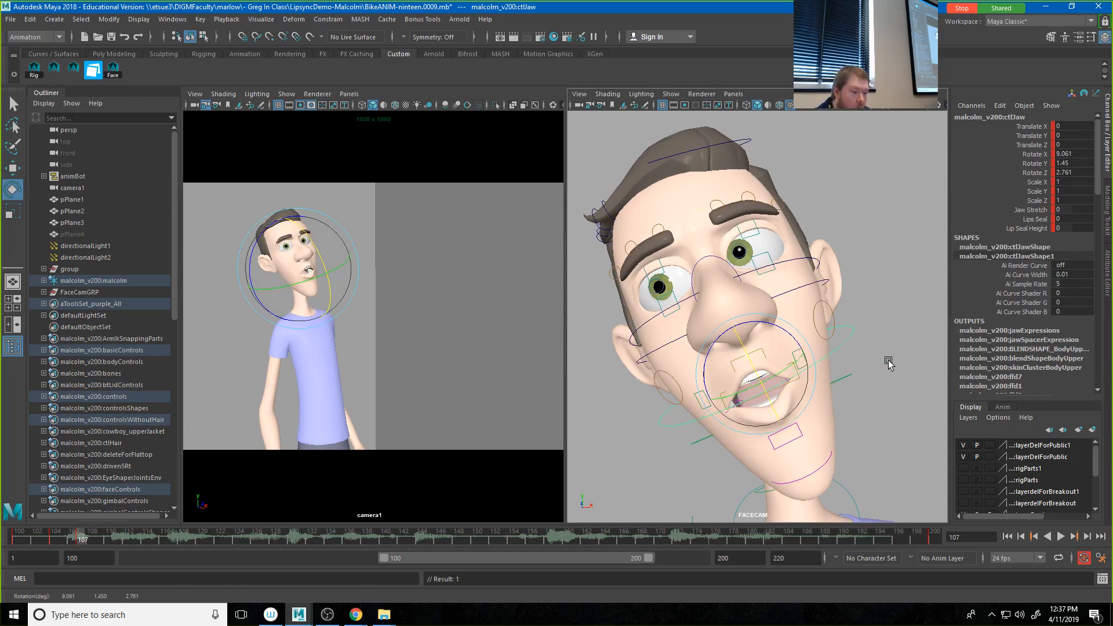
{"action": "left_click", "coordinate": [865, 370]}
Step: Select both mouth corner controls and move them outward, bringing ctlCornerRt to about Translate X 0.283
{"action": "left_click", "coordinate": [805, 358]}
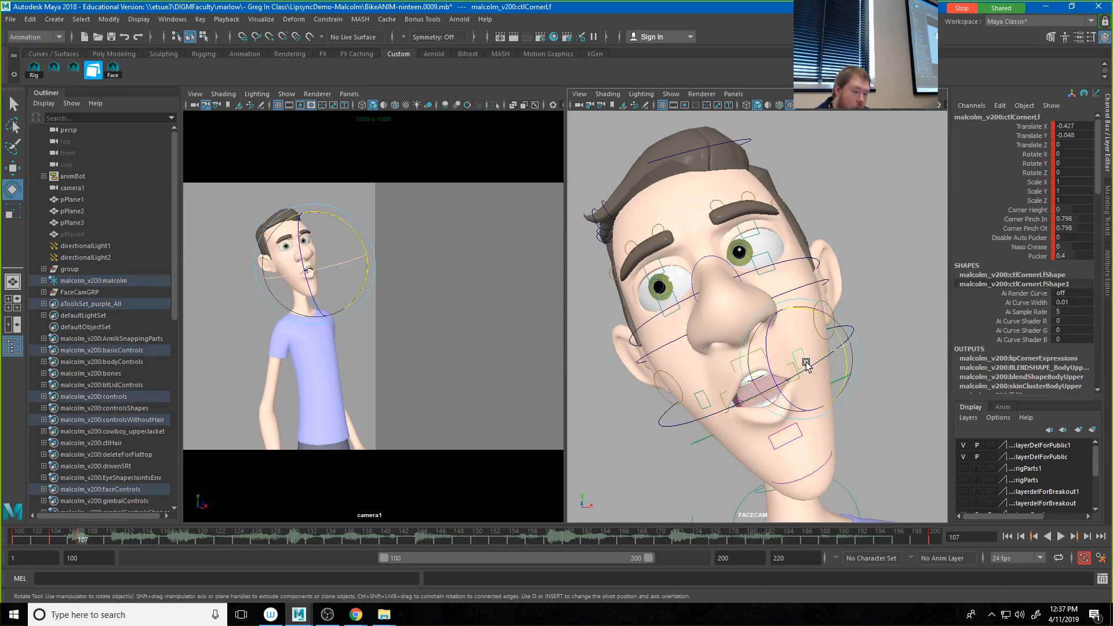
{"action": "left_click", "coordinate": [711, 402]}
{"action": "key", "text": "w"}
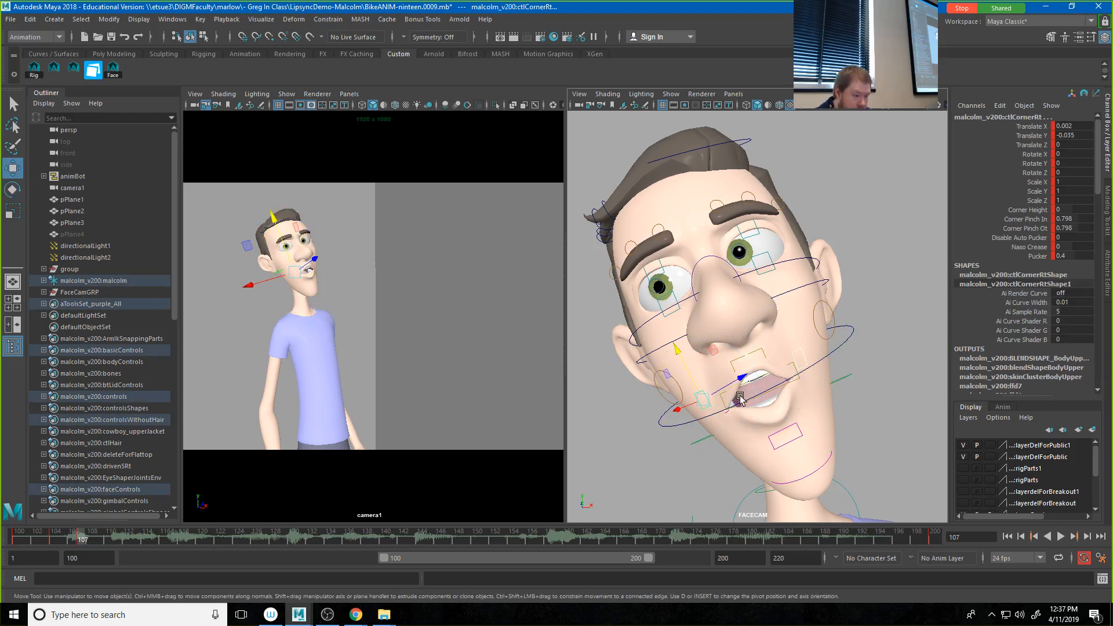
{"action": "left_click_drag", "start_coordinate": [665, 404], "coordinate": [677, 410]}
Step: Set Corner Pinch In and Corner Pinch Ot of both mouth corners to 0.898 and key them on frame 107
{"action": "left_click_drag", "start_coordinate": [1038, 219], "coordinate": [1038, 229]}
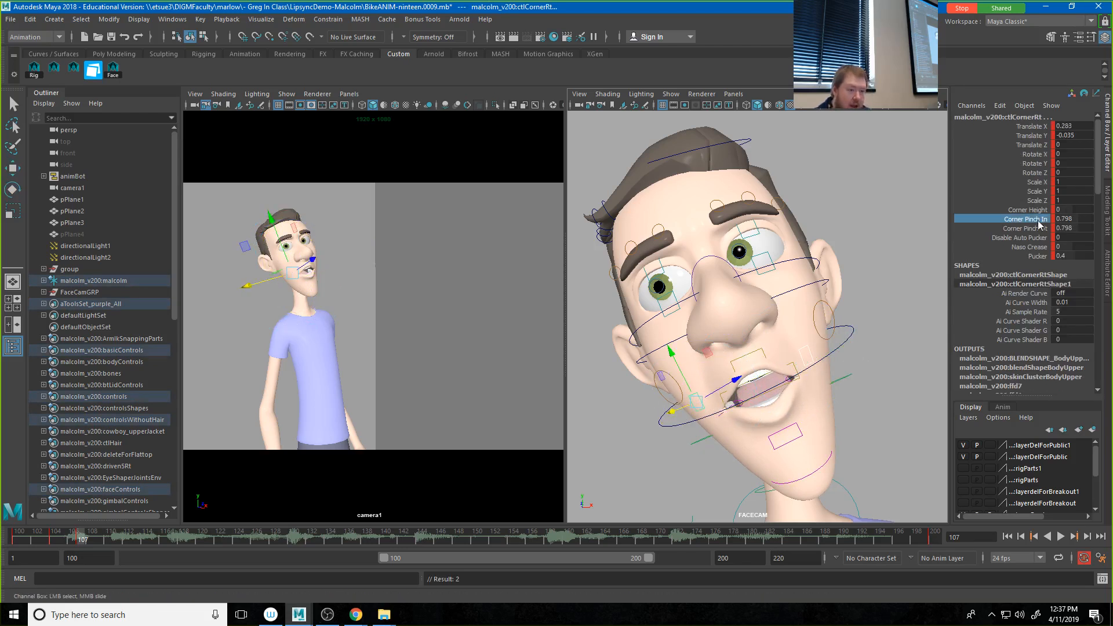
{"action": "middle_click_drag", "start_coordinate": [791, 345], "coordinate": [790, 340]}
{"action": "key", "text": "s"}
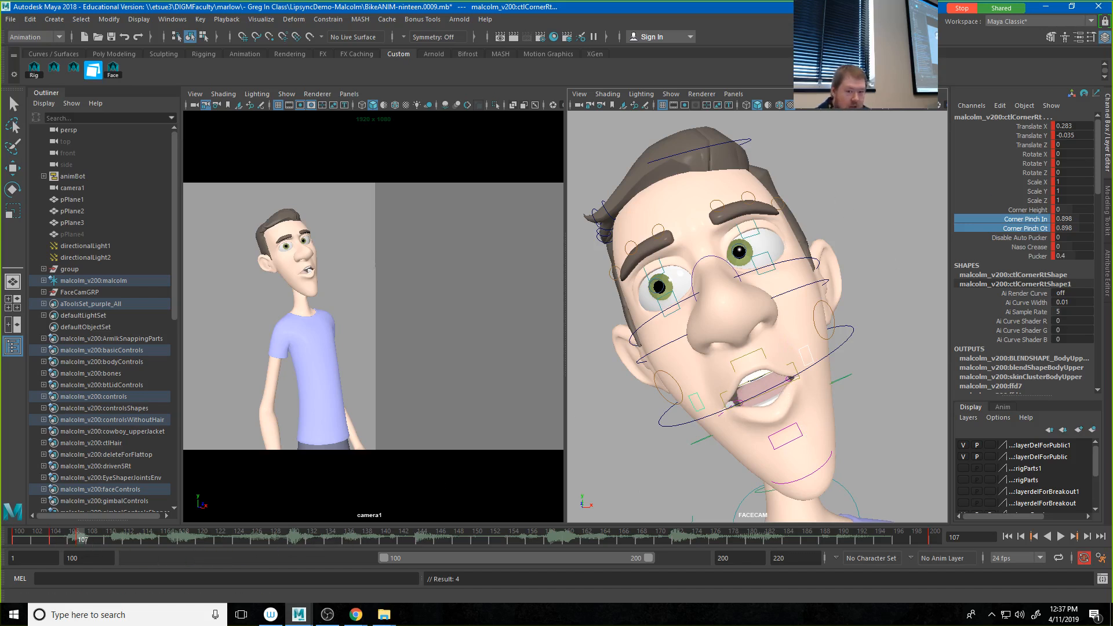
Step: Save the frame 107 pose of all Malcolm's face controls to the Face folder as O1 with a thumbnail, and clear Studio Library from the view
{"action": "left_click", "coordinate": [114, 73]}
{"action": "left_click_drag", "start_coordinate": [1112, 85], "coordinate": [381, 77]}
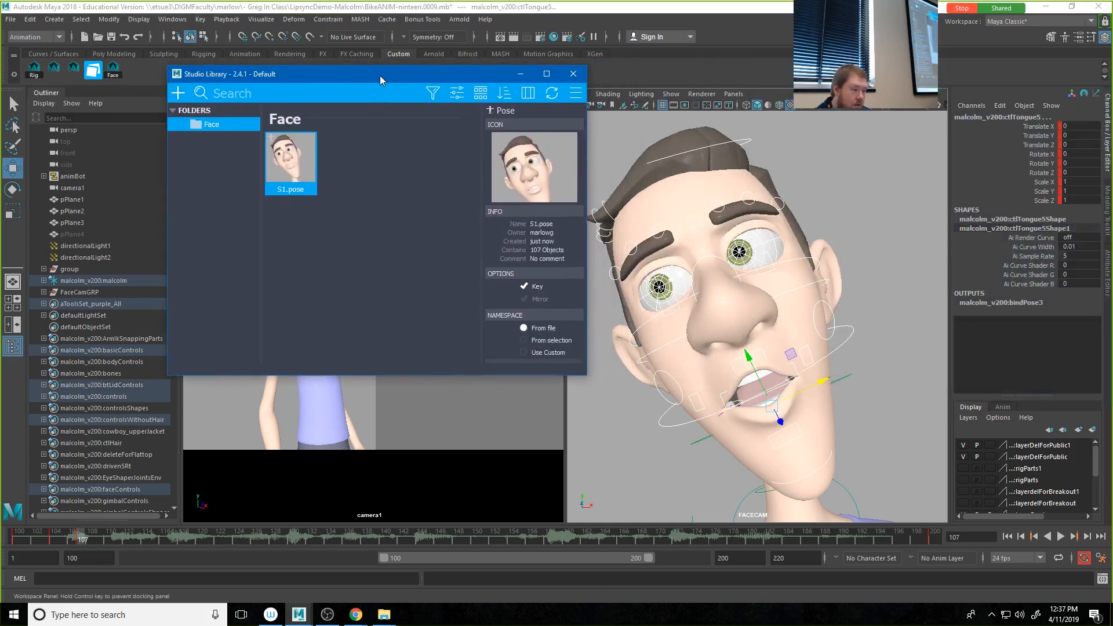
{"action": "left_click", "coordinate": [178, 93]}
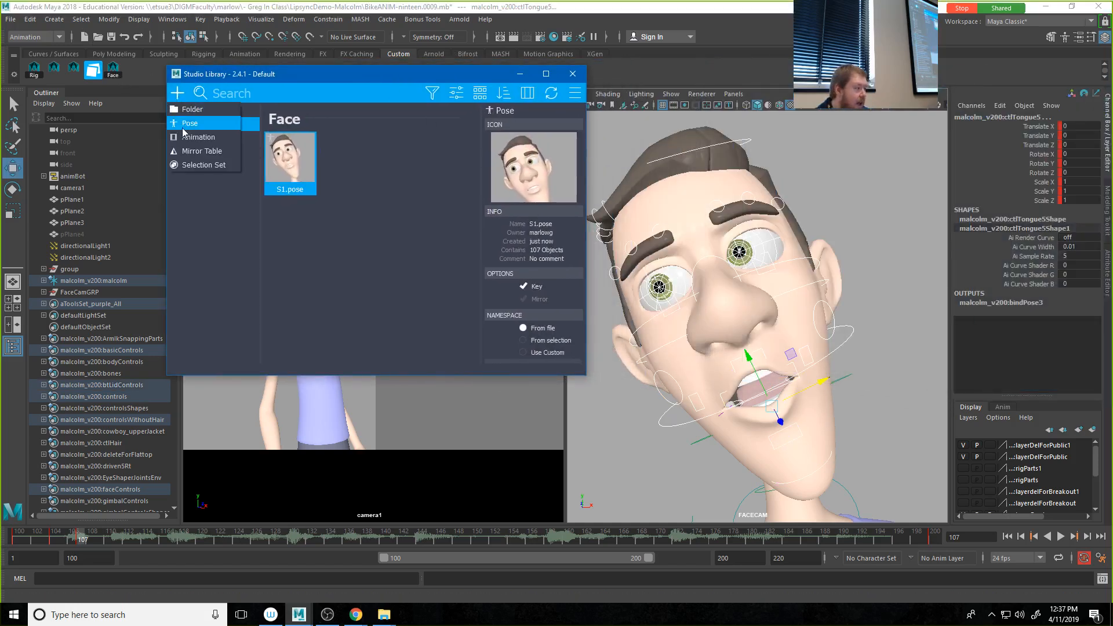
{"action": "left_click", "coordinate": [186, 124]}
{"action": "left_click", "coordinate": [537, 158]}
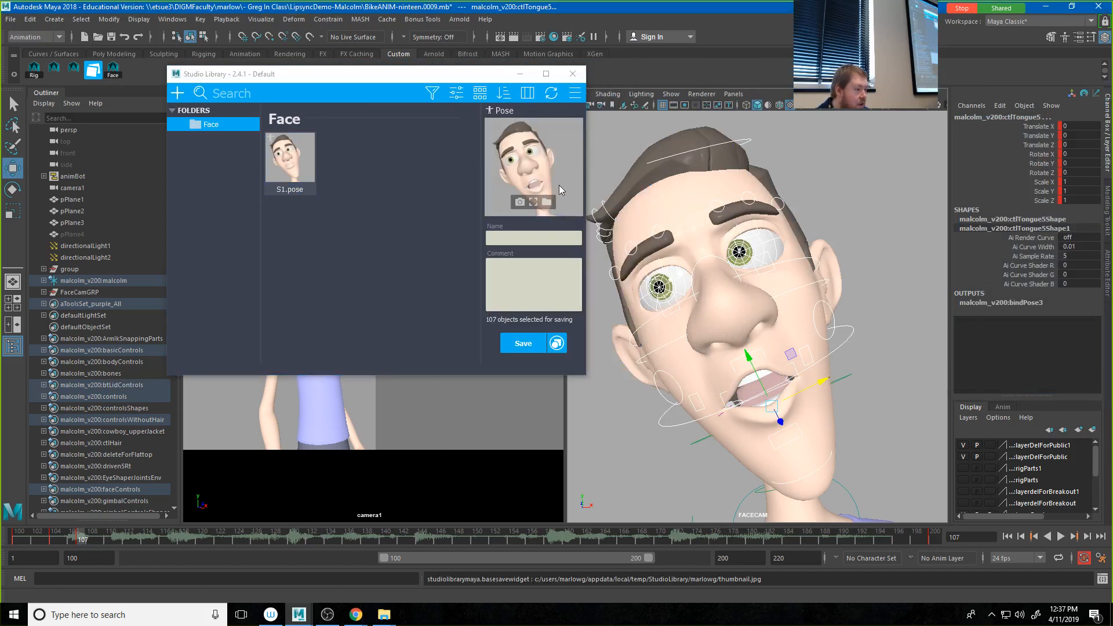
{"action": "left_click", "coordinate": [537, 239]}
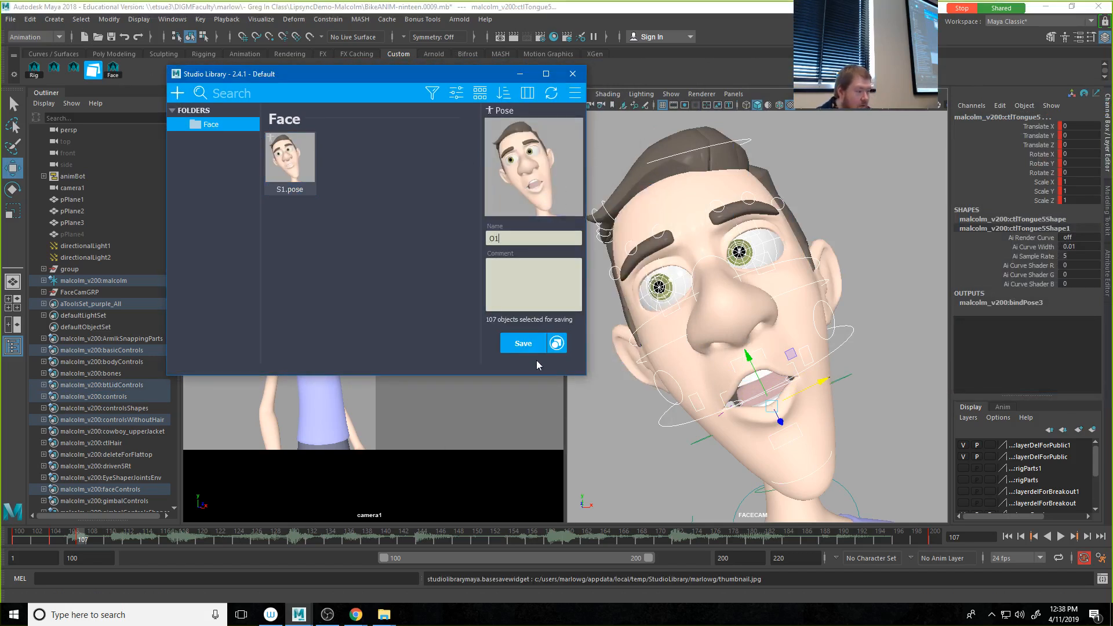
{"action": "left_click", "coordinate": [523, 343]}
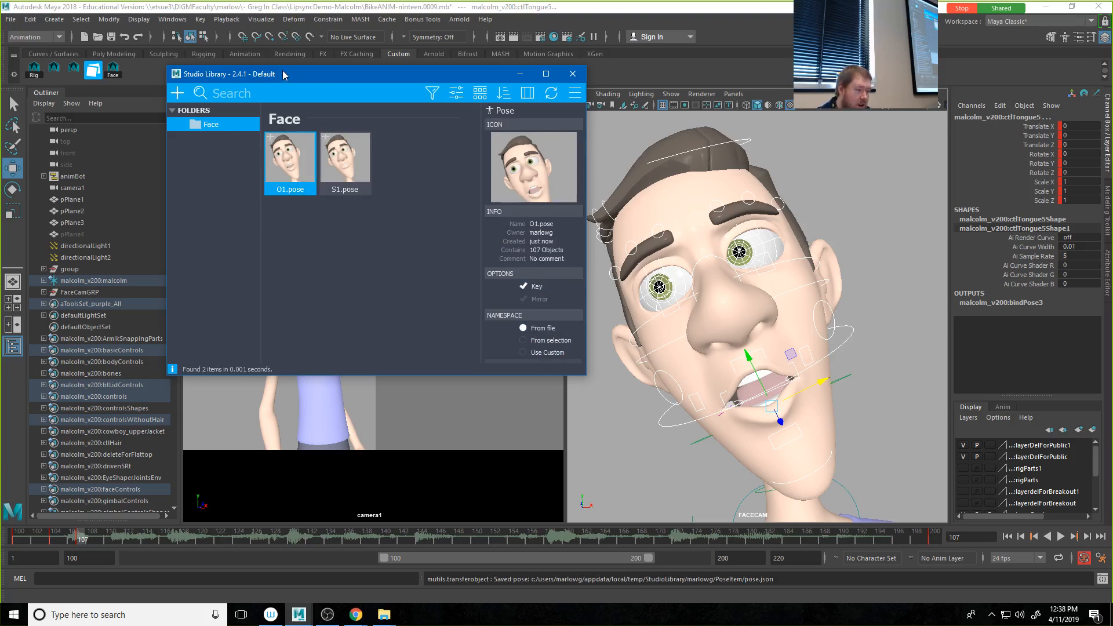
{"action": "left_click_drag", "start_coordinate": [283, 76], "coordinate": [1112, 87]}
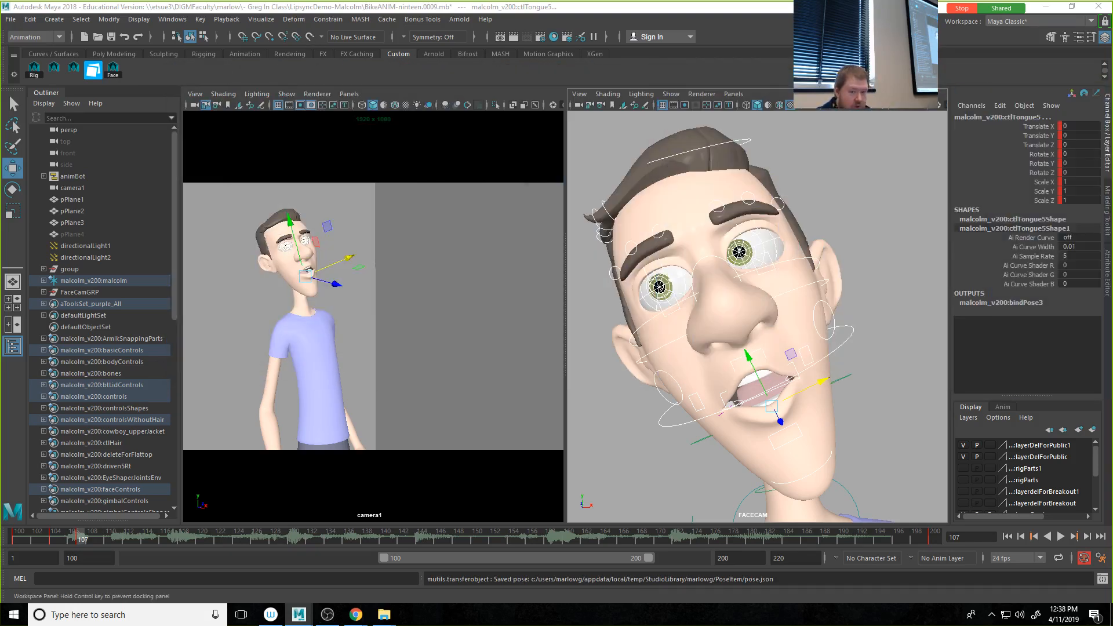
Step: Play the opening frames with audio, stopping at 109 and again at 100, to check the mouth poses against the sound
{"action": "left_click", "coordinate": [70, 536]}
{"action": "key", "text": "alt+v"}
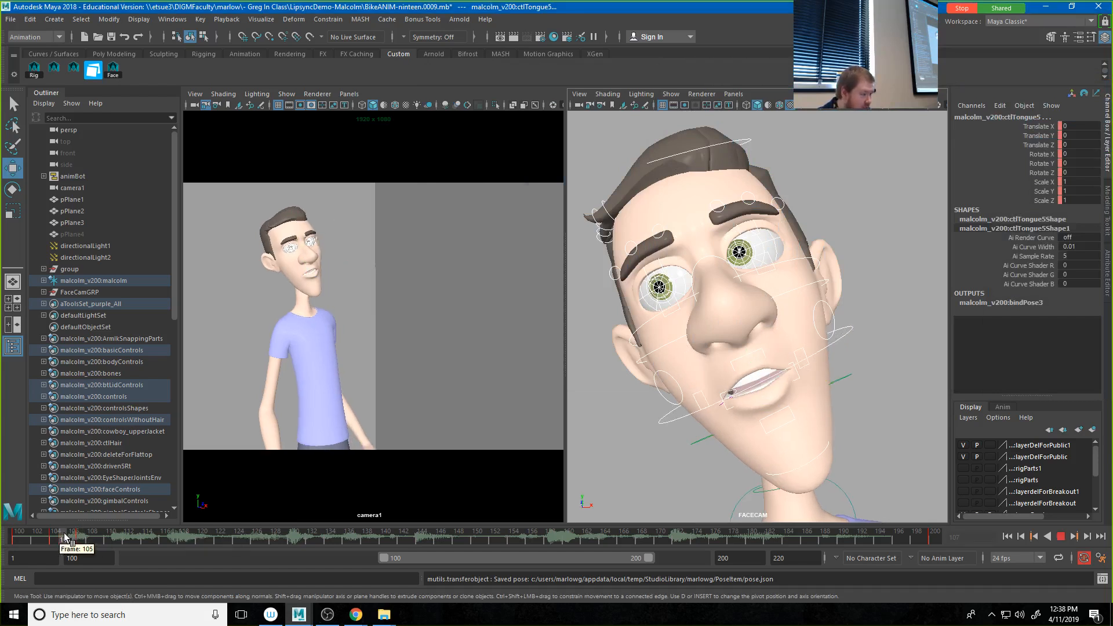
{"action": "left_click", "coordinate": [102, 541]}
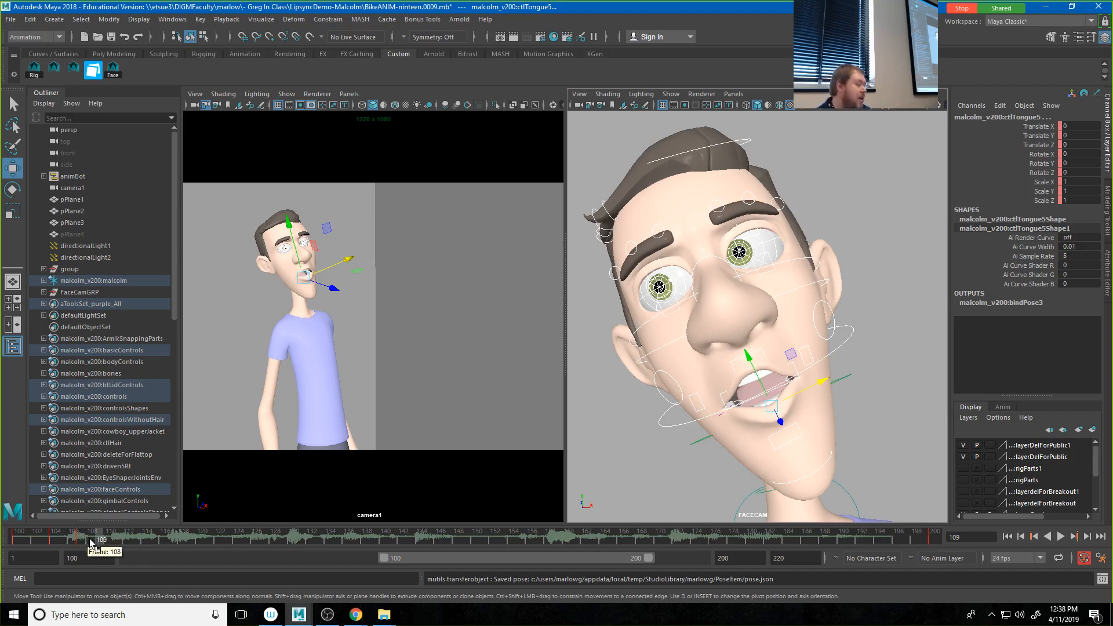
{"action": "left_click", "coordinate": [28, 542]}
{"action": "key", "text": "alt+v"}
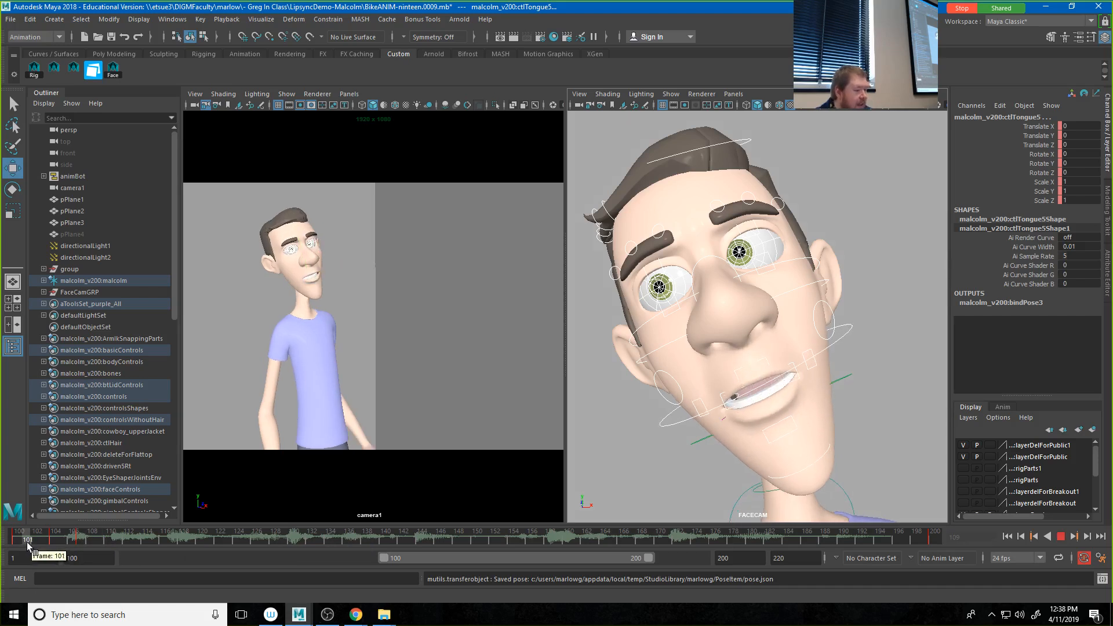
{"action": "left_click", "coordinate": [12, 544]}
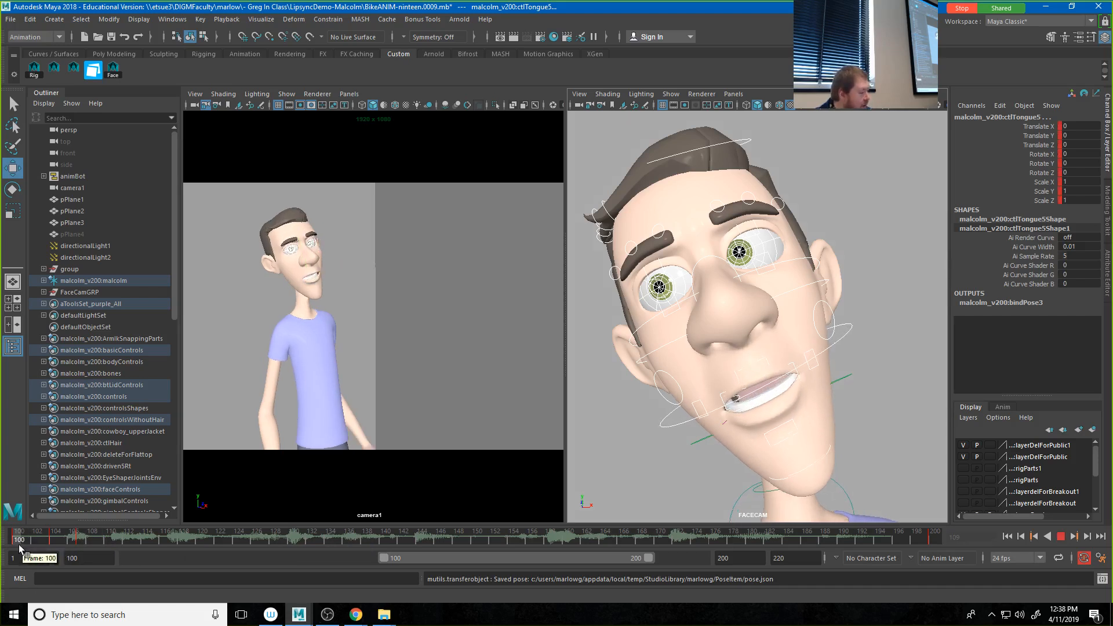
Step: Save the frame 101 face pose to the Face folder as Con1 with a thumbnail, and clear Studio Library from the view
{"action": "left_click", "coordinate": [26, 545]}
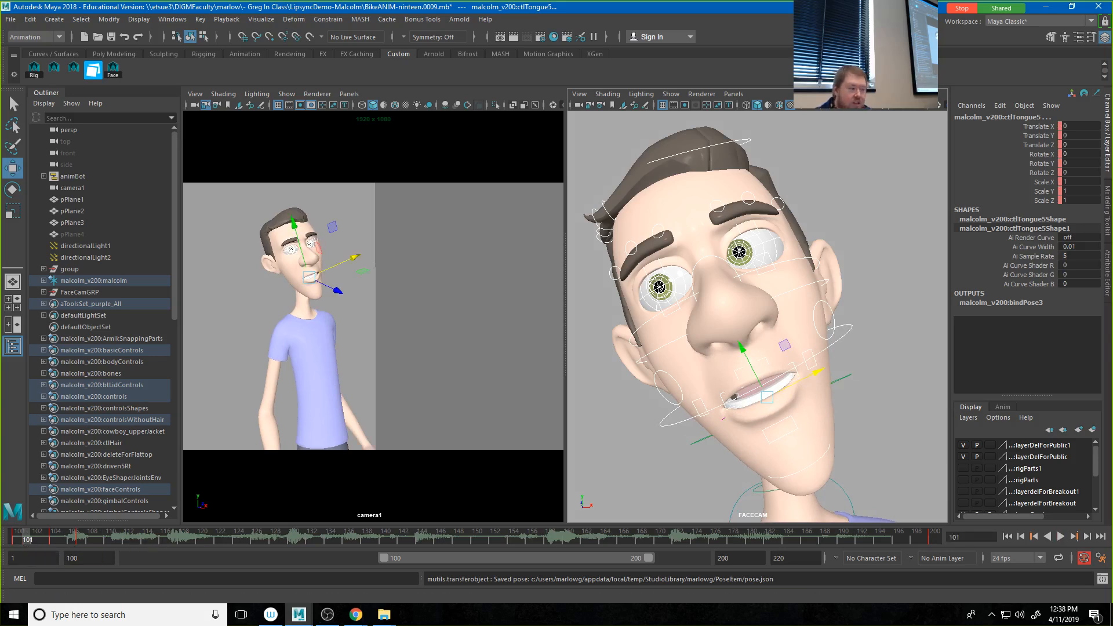
{"action": "left_click_drag", "start_coordinate": [1112, 102], "coordinate": [344, 98]}
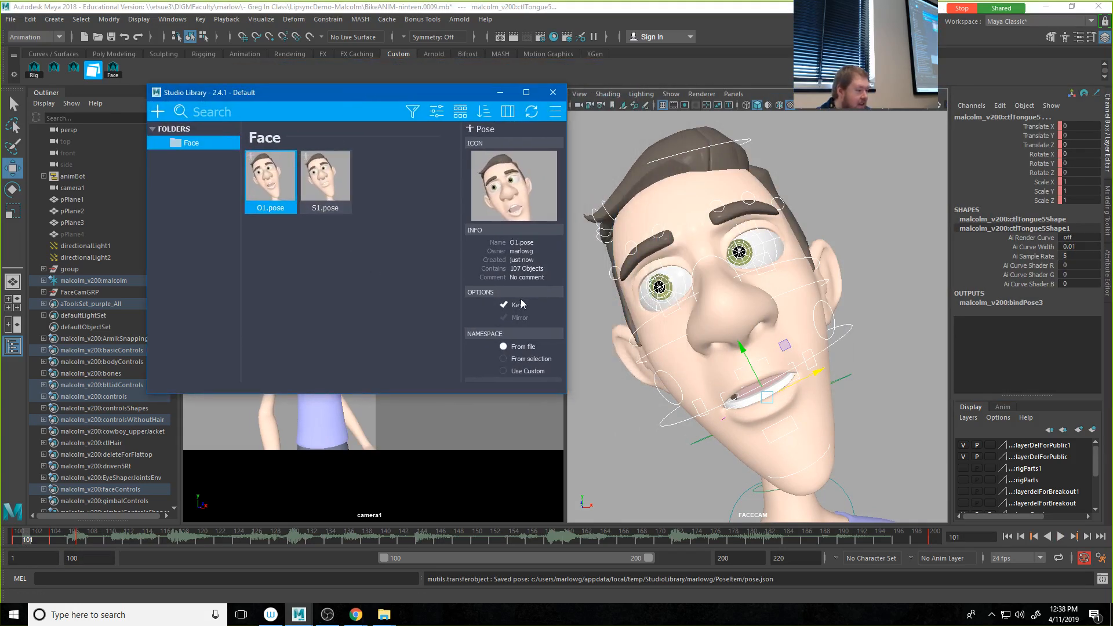
{"action": "left_click", "coordinate": [158, 111]}
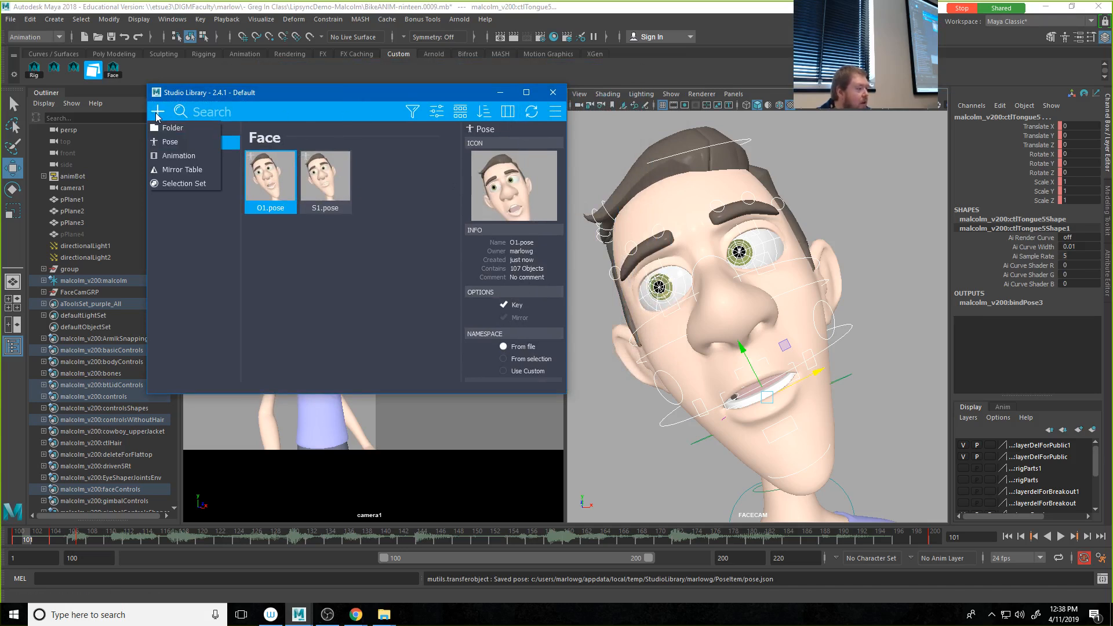
{"action": "left_click", "coordinate": [168, 143]}
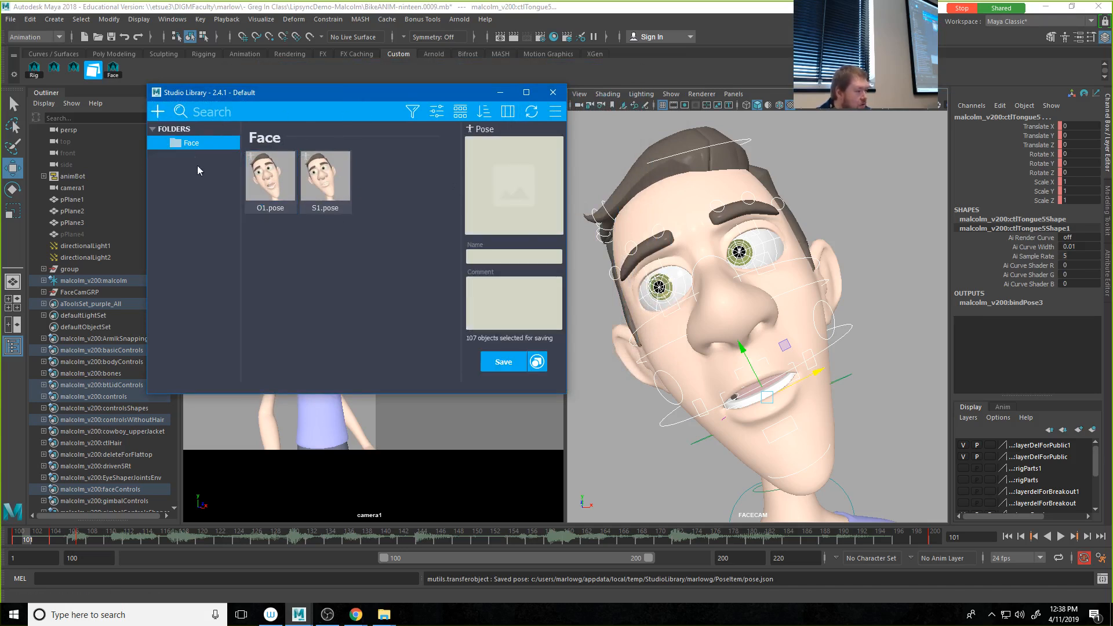
{"action": "left_click", "coordinate": [515, 194]}
{"action": "left_click", "coordinate": [515, 257]}
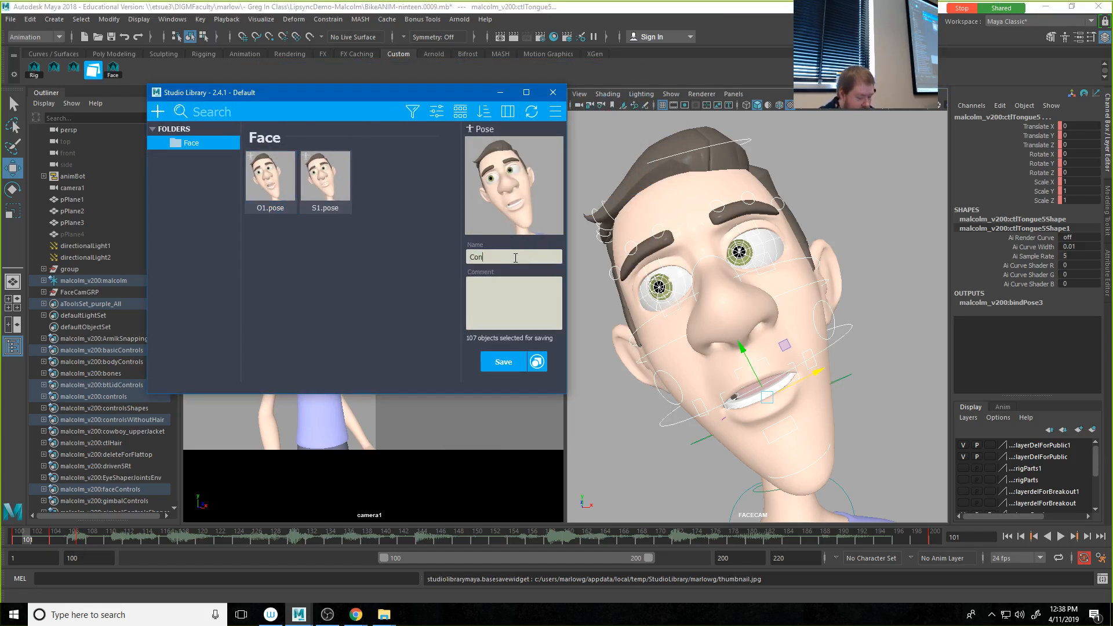
{"action": "type", "text": "Con1"}
{"action": "left_click", "coordinate": [503, 362]}
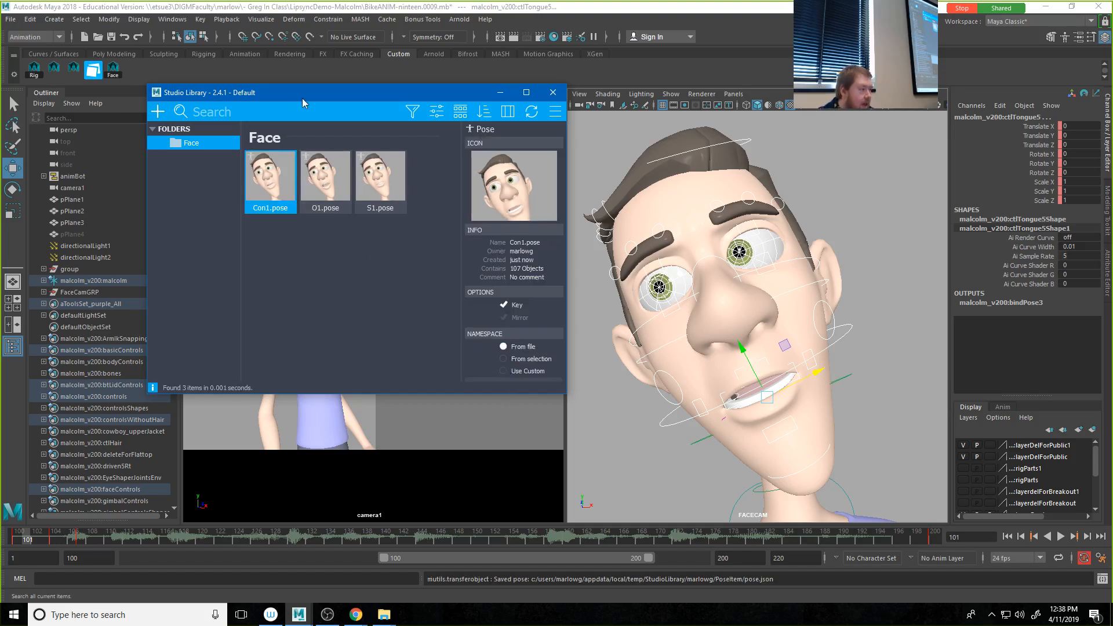
{"action": "left_click_drag", "start_coordinate": [309, 99], "coordinate": [1047, 125]}
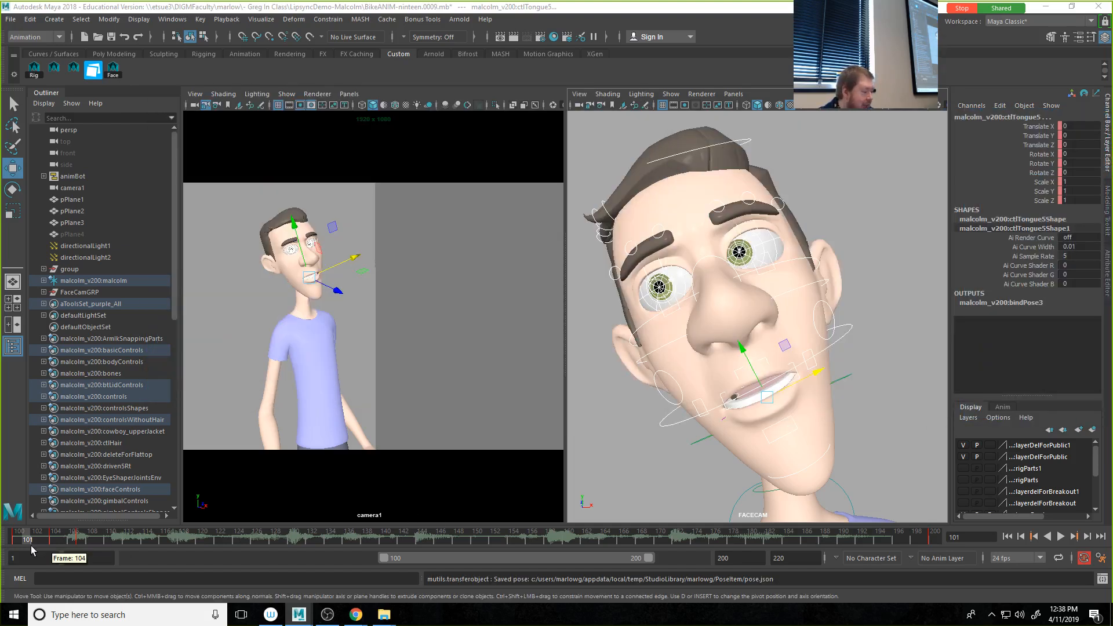
Step: On frame 109, enlarge Studio Library and partially blend the Con1 pose onto the face controls, roughly two-thirds, with Key enabled
{"action": "left_click_drag", "start_coordinate": [26, 540], "coordinate": [102, 541]}
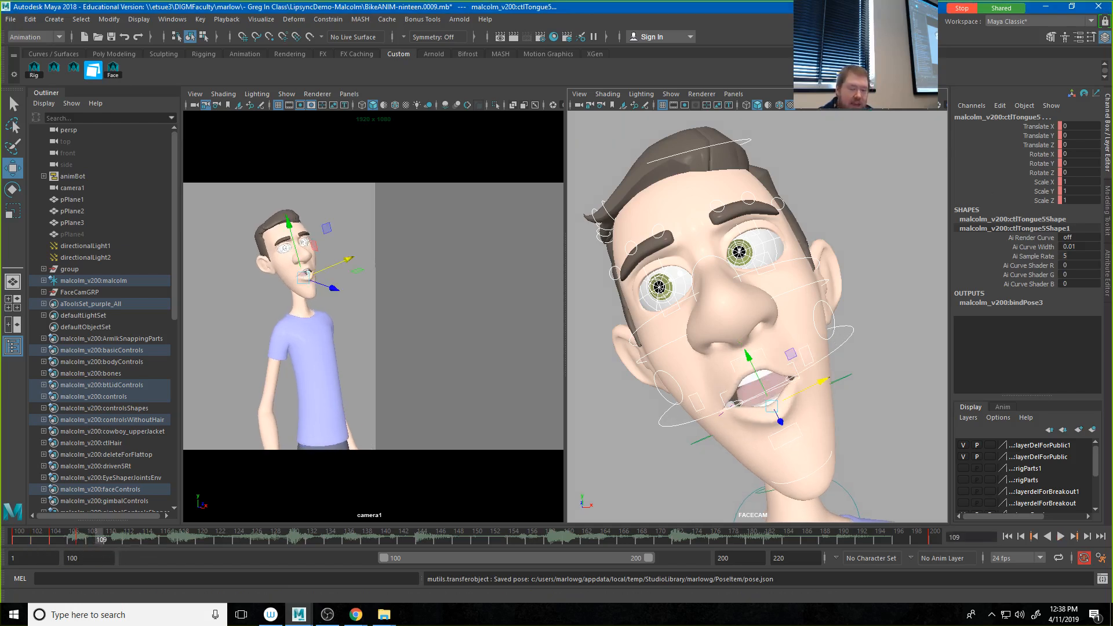
{"action": "left_click_drag", "start_coordinate": [1112, 96], "coordinate": [637, 131]}
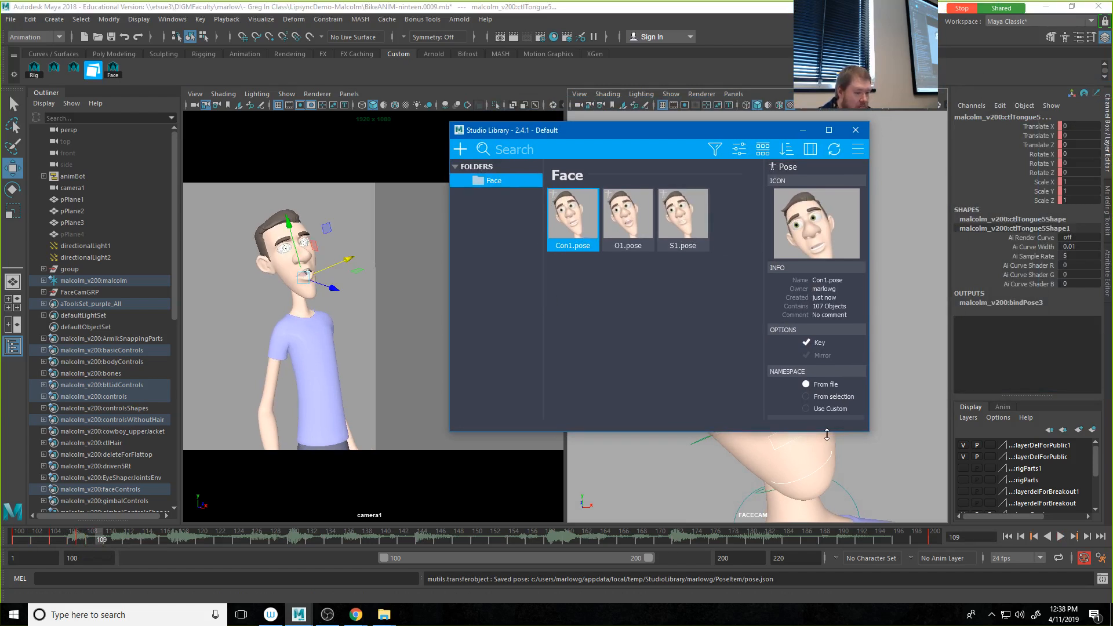
{"action": "left_click_drag", "start_coordinate": [827, 435], "coordinate": [829, 506]}
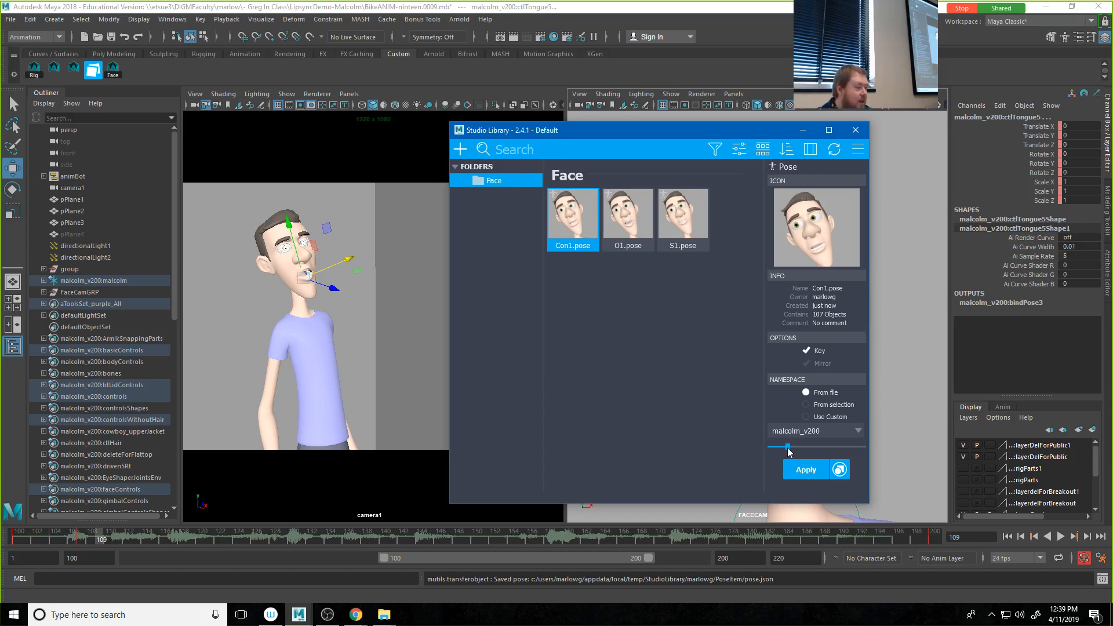
{"action": "left_click_drag", "start_coordinate": [798, 446], "coordinate": [816, 446]}
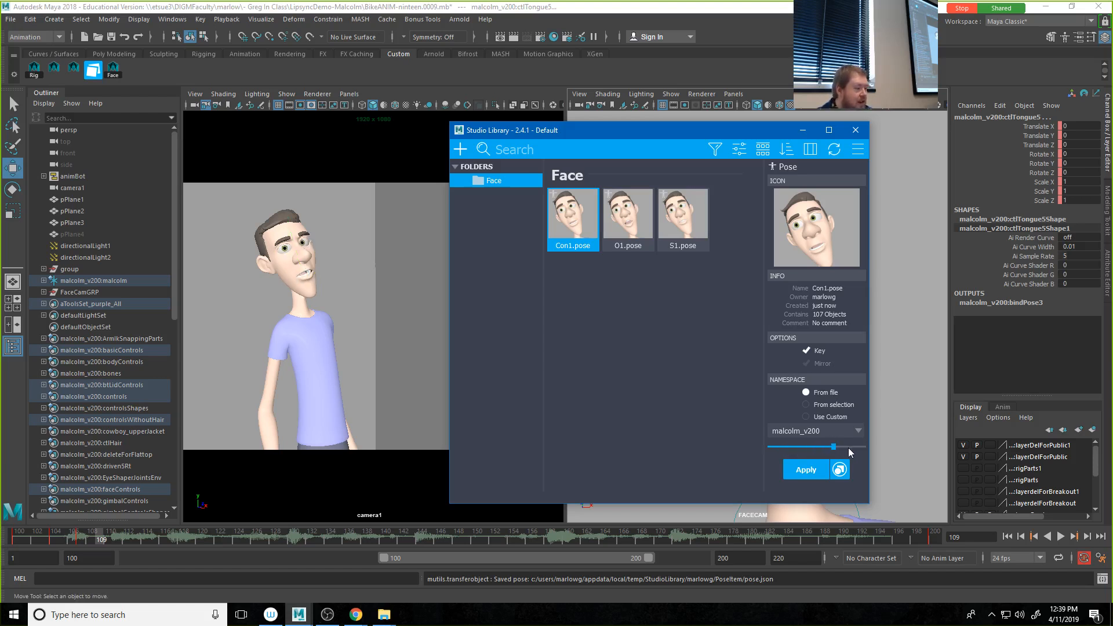
{"action": "left_click_drag", "start_coordinate": [816, 454], "coordinate": [820, 454]}
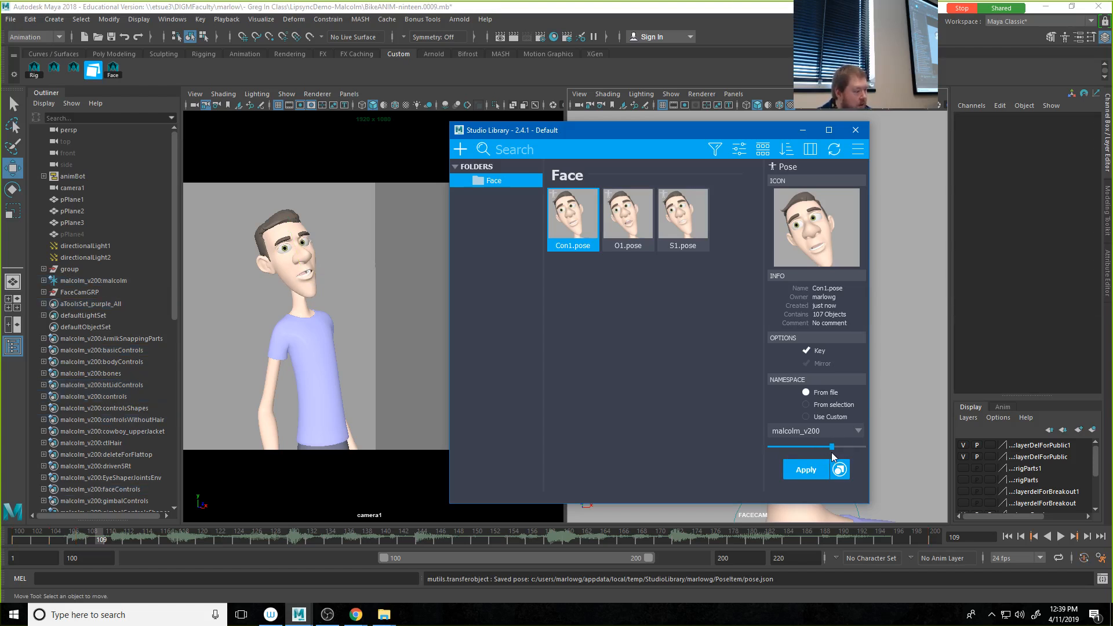
{"action": "left_click_drag", "start_coordinate": [831, 452], "coordinate": [832, 452]}
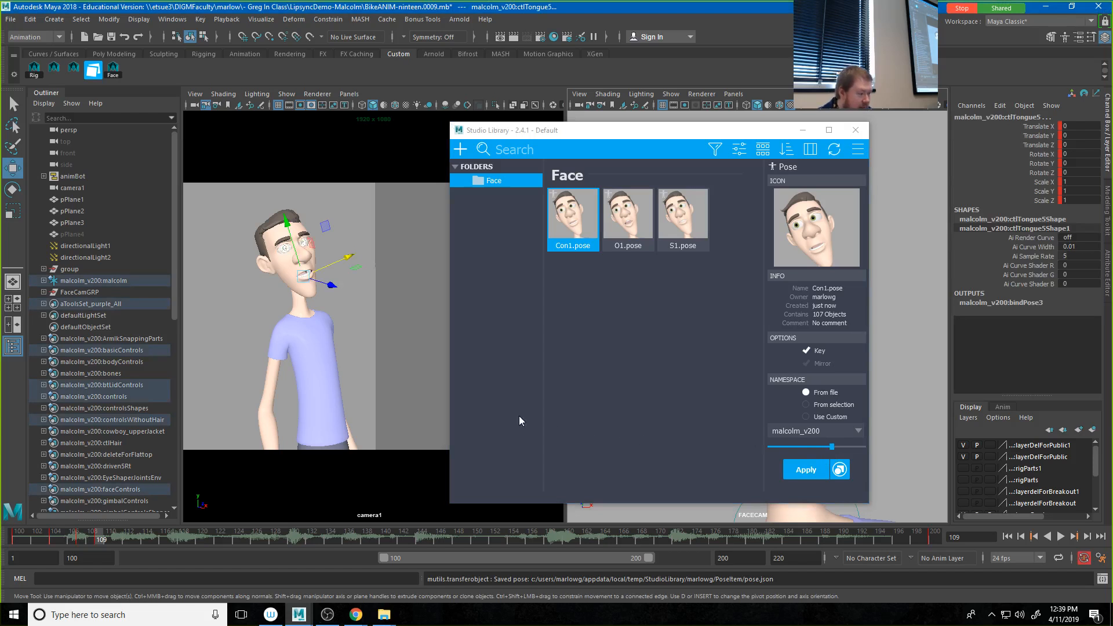
Step: Go to frame 112, minimize Studio Library, and key all of Malcolm's face controls there
{"action": "left_click_drag", "start_coordinate": [84, 538], "coordinate": [122, 538]}
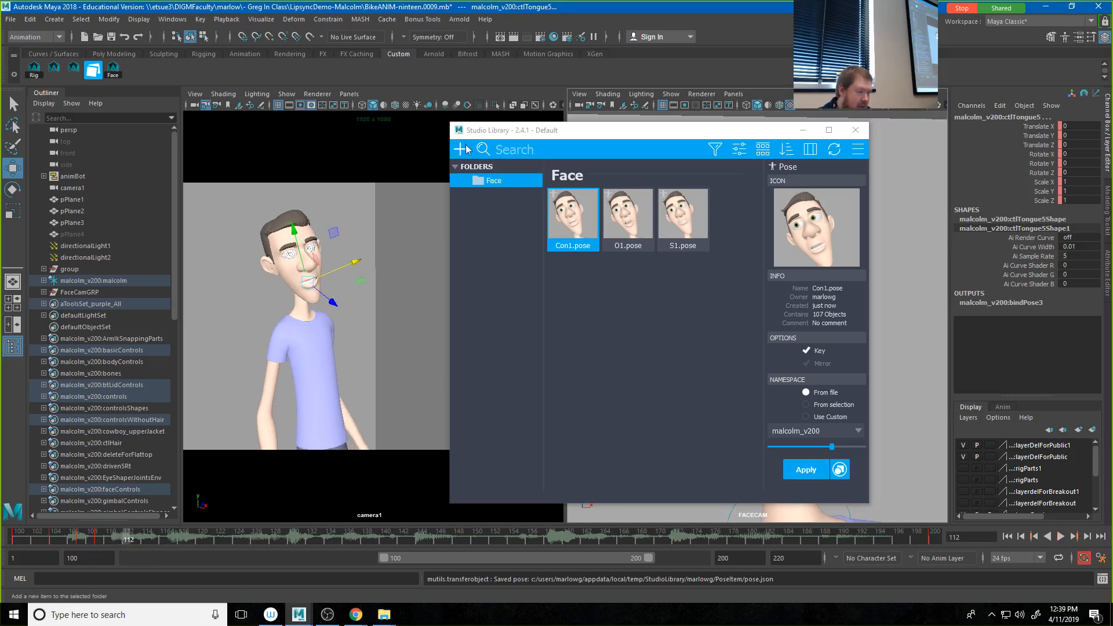
{"action": "left_click", "coordinate": [803, 130]}
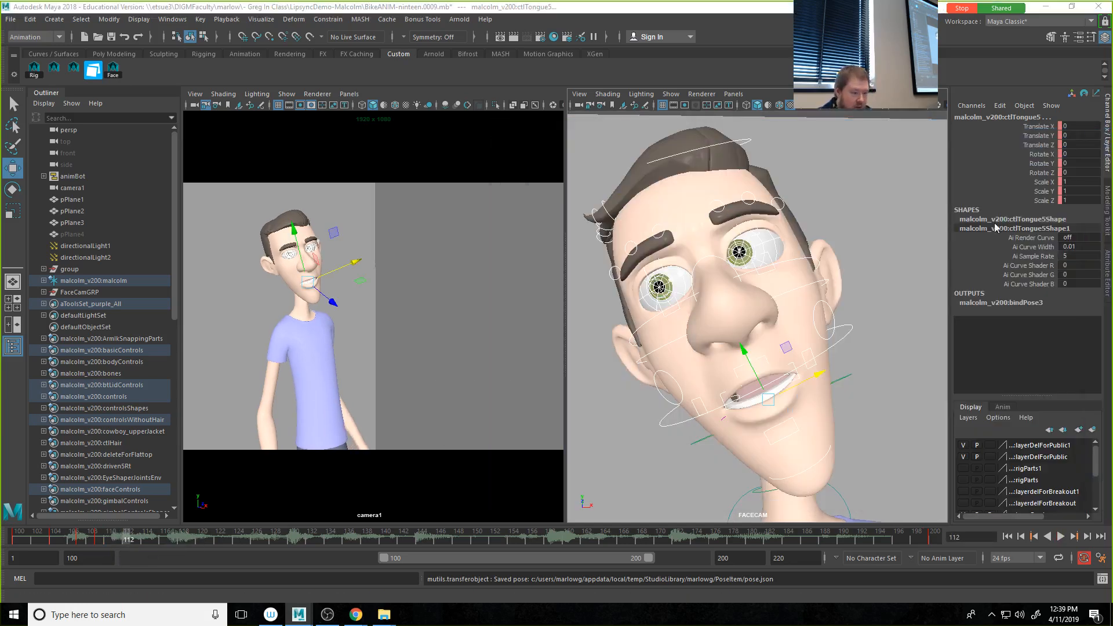
{"action": "middle_click", "coordinate": [388, 293]}
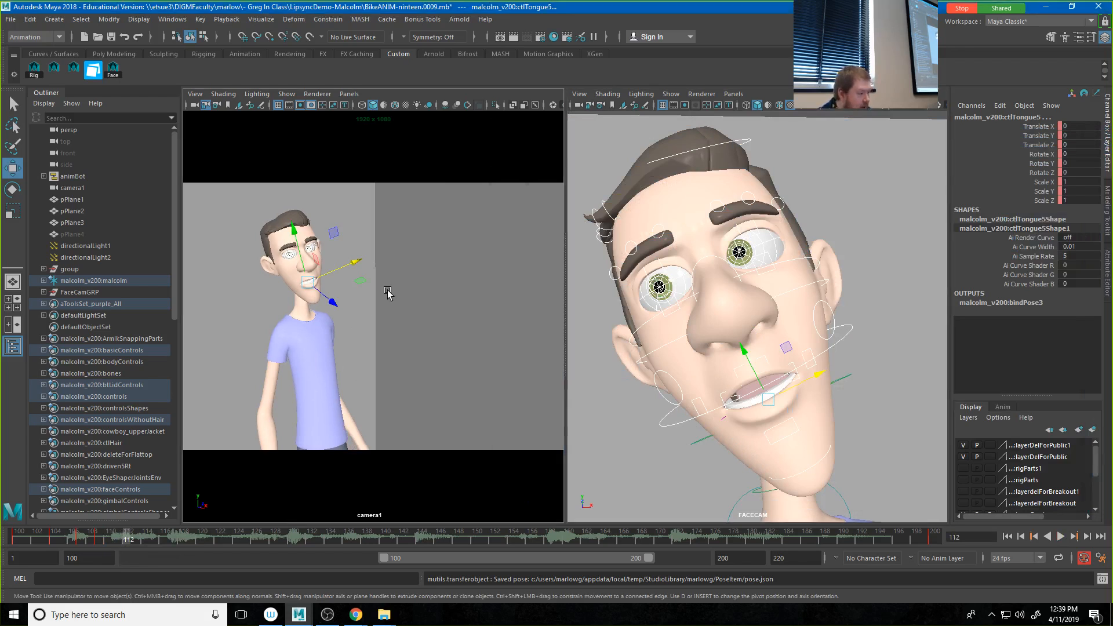
{"action": "key", "text": "s"}
Step: Open the jaw on frame 112 by rotating ctlJaw to about 11.8 in X
{"action": "left_click", "coordinate": [737, 404]}
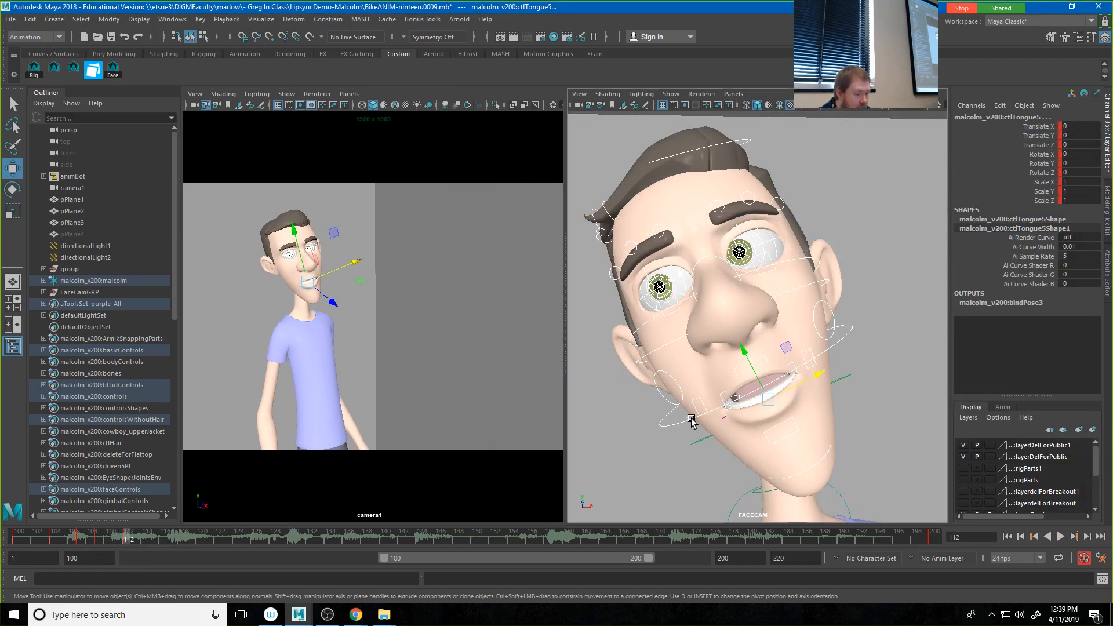
{"action": "key", "text": "e"}
{"action": "left_click_drag", "start_coordinate": [750, 380], "coordinate": [750, 369]}
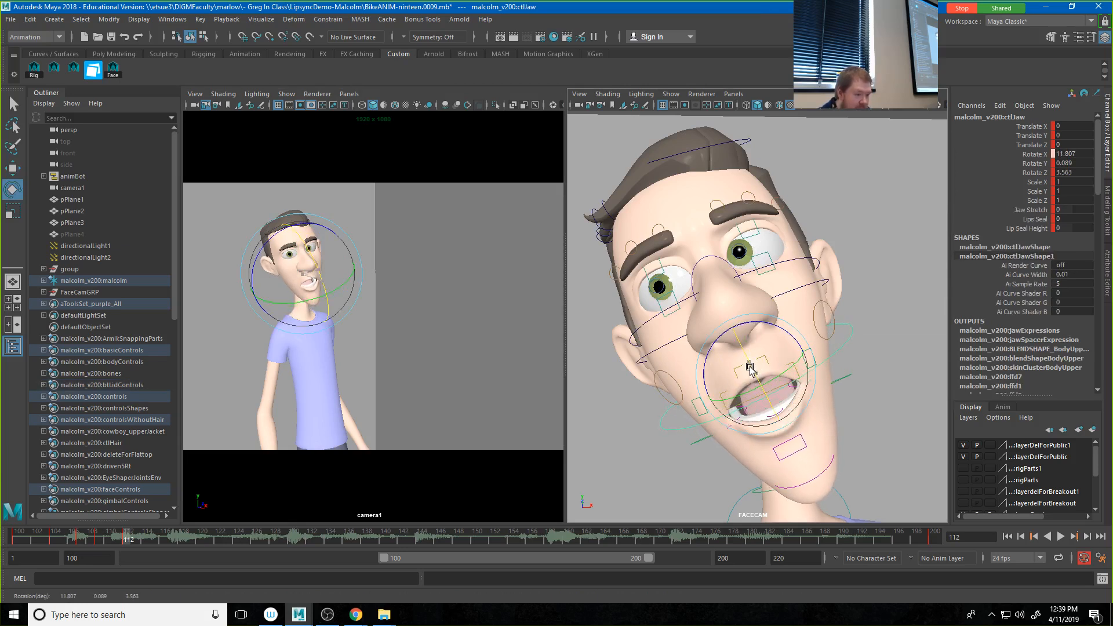
Step: Select both mouth corner controls and set their Corner Pinch In and Corner Pinch Ot to 0.168
{"action": "left_click", "coordinate": [811, 359]}
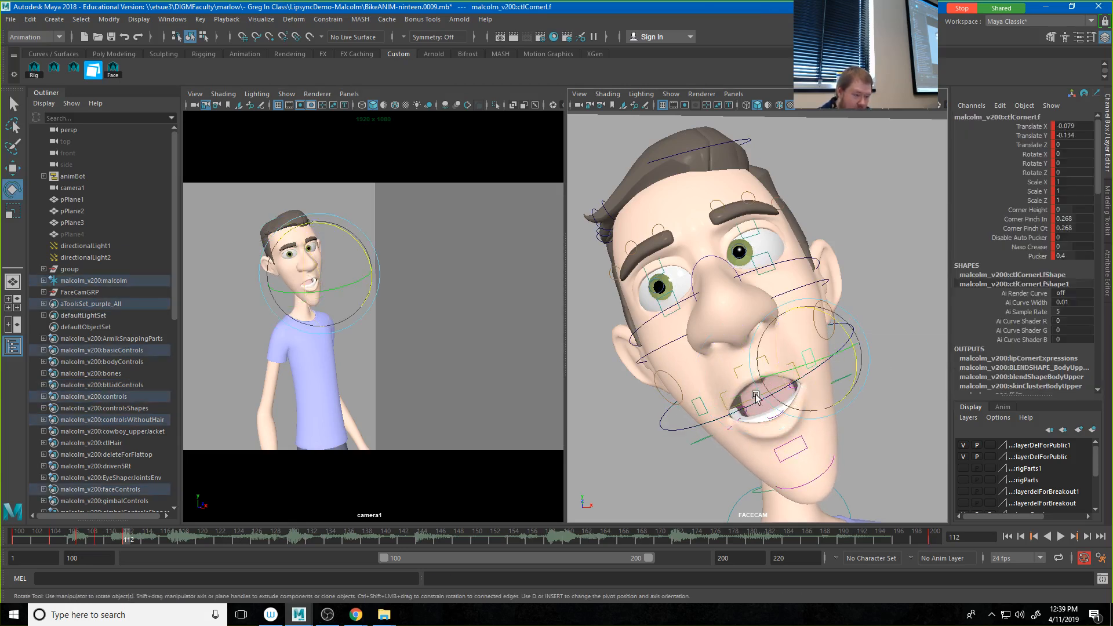
{"action": "left_click", "coordinate": [703, 407]}
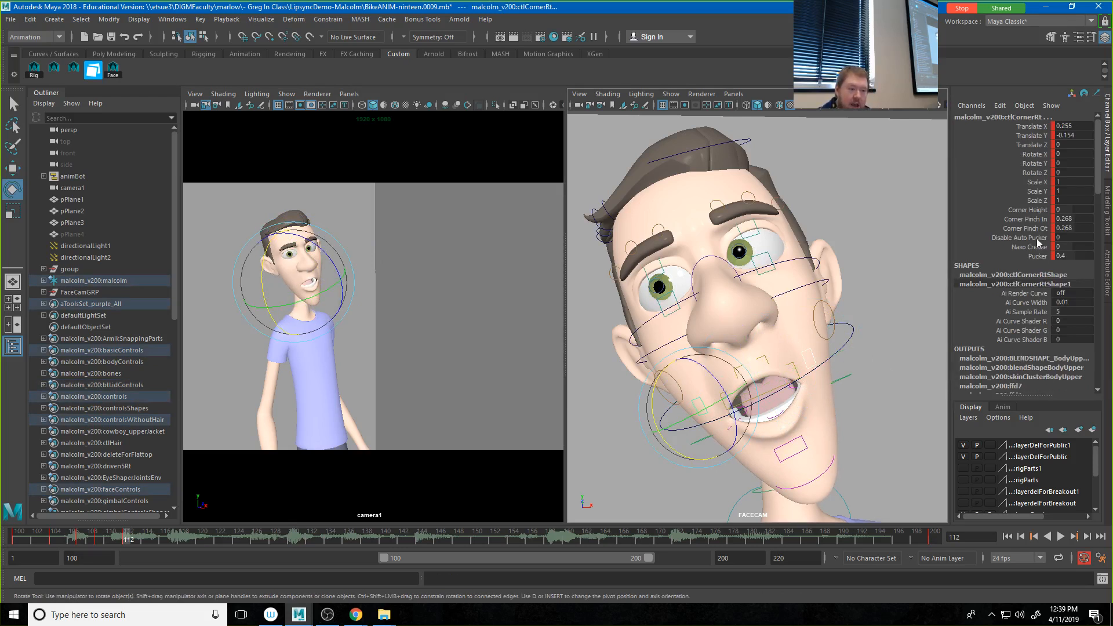
{"action": "left_click_drag", "start_coordinate": [1035, 221], "coordinate": [1033, 229]}
{"action": "middle_click_drag", "start_coordinate": [679, 394], "coordinate": [668, 394]}
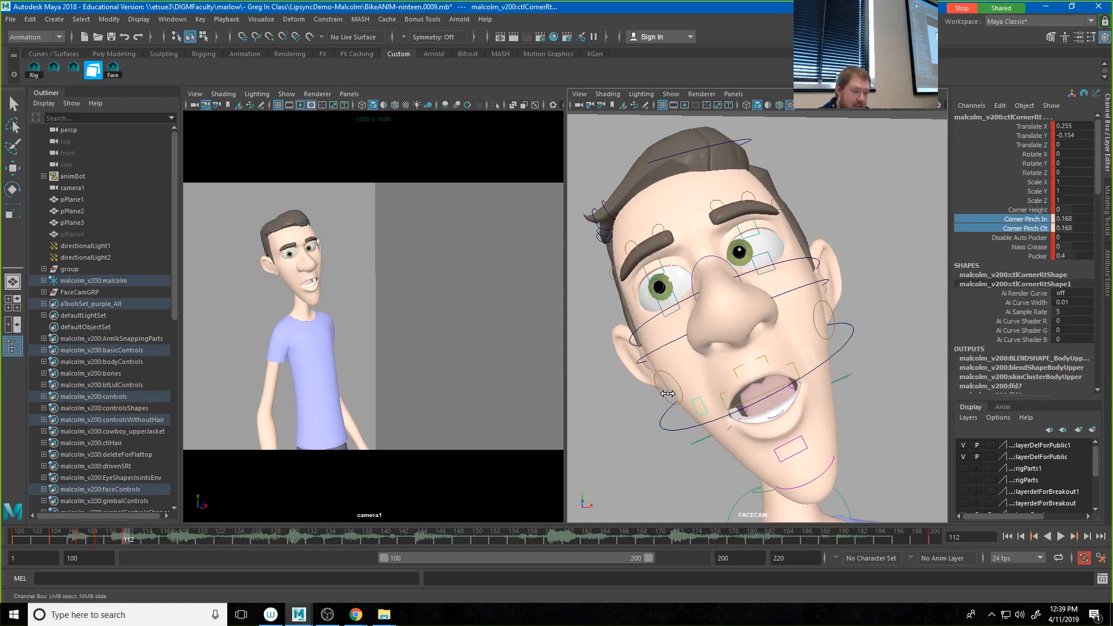
Step: Raise the lower middle lip control ctlLipMdBt to Translate Y 0.01 and the upper ctlLipMdTp to Translate Y 0.023
{"action": "left_click", "coordinate": [787, 446]}
{"action": "key", "text": "e"}
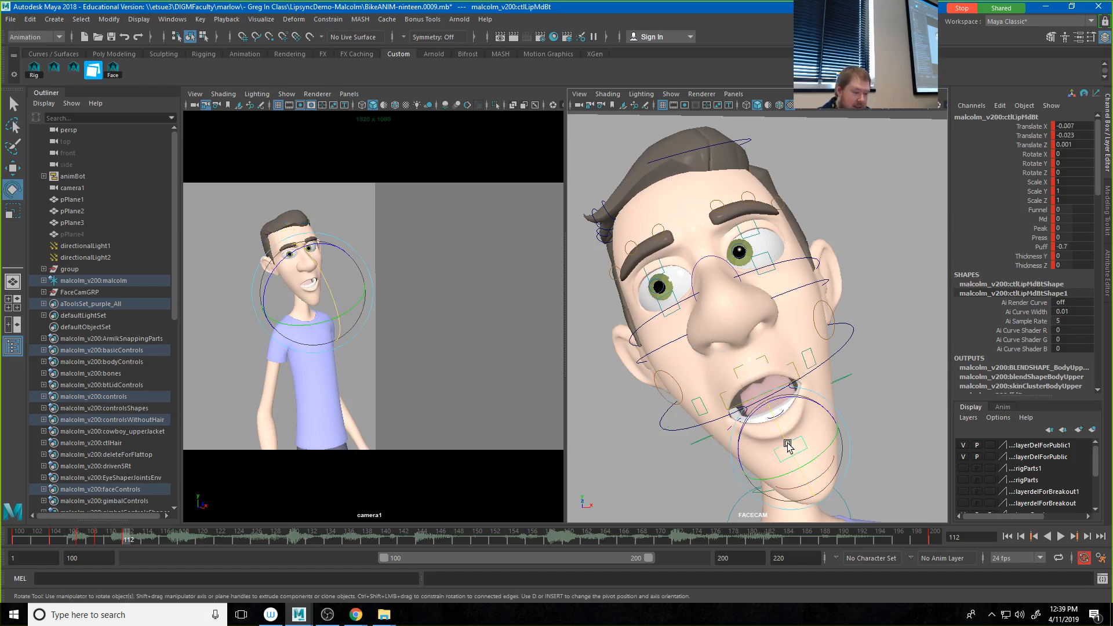
{"action": "key", "text": "w"}
{"action": "left_click_drag", "start_coordinate": [776, 421], "coordinate": [770, 412]}
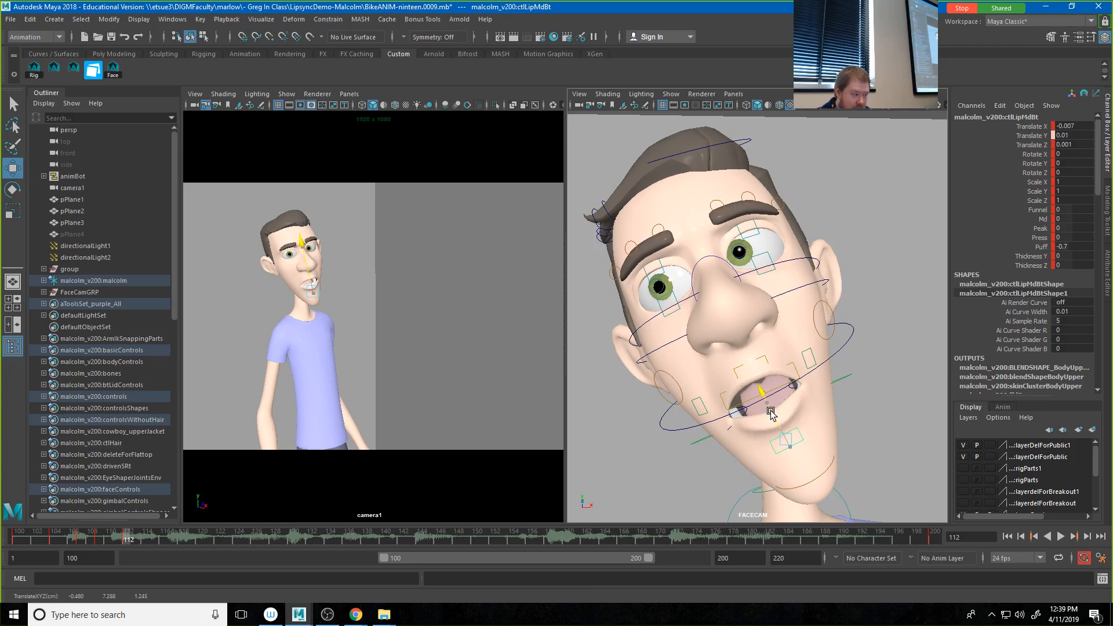
{"action": "left_click", "coordinate": [755, 361]}
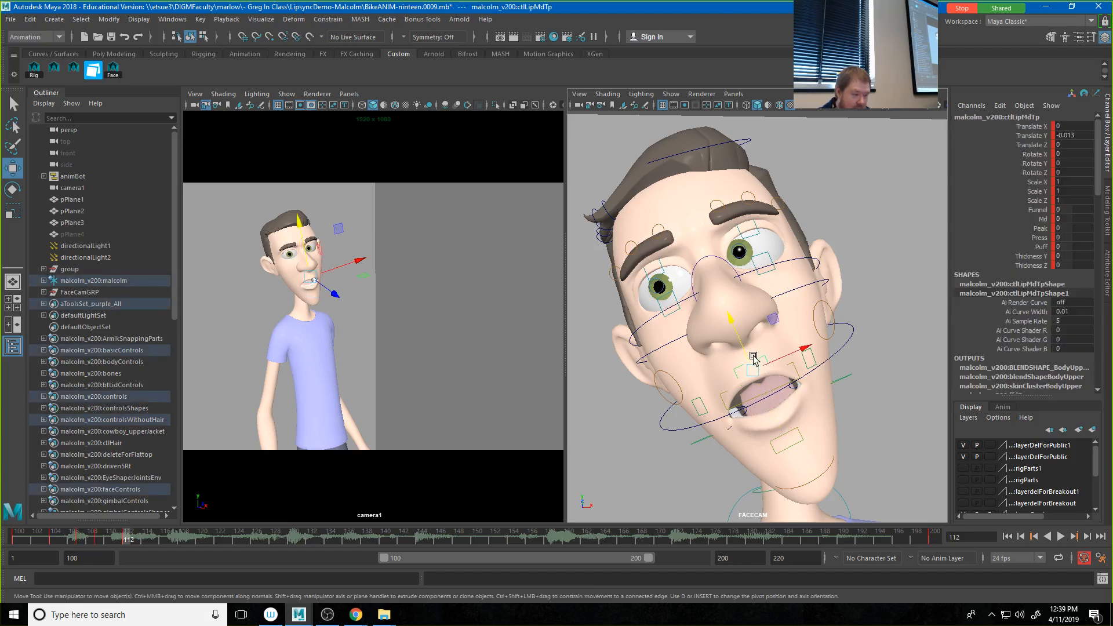
{"action": "left_click_drag", "start_coordinate": [753, 357], "coordinate": [742, 344]}
{"action": "left_click", "coordinate": [803, 360]}
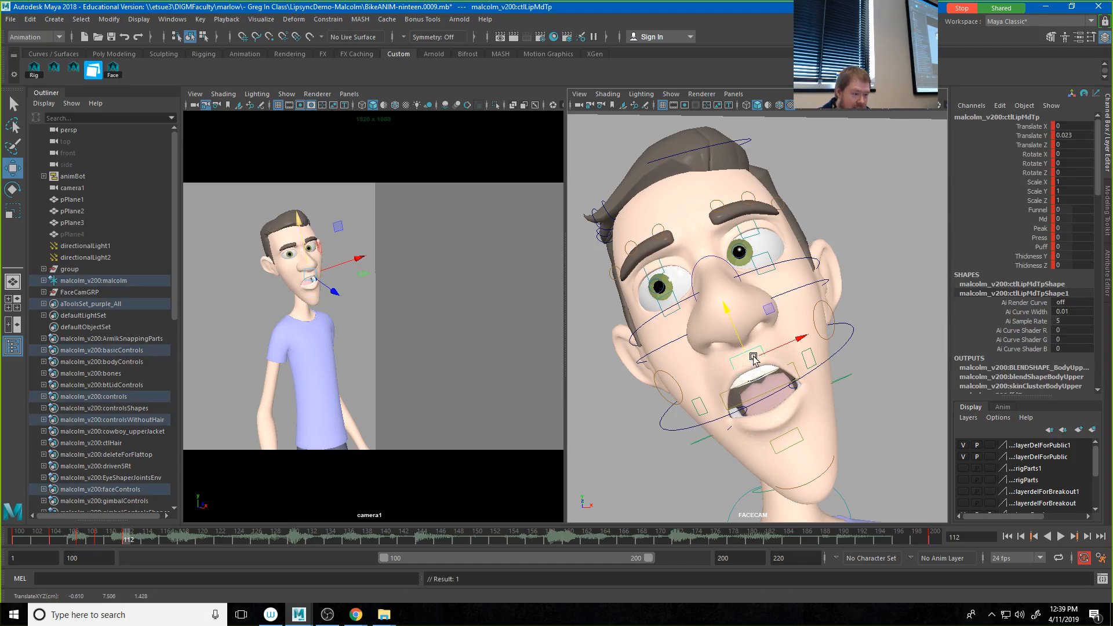
Step: Raise the right mouth corner control to Translate Y -0.003, then select all face controls with Studio Library brought back into view
{"action": "left_click", "coordinate": [701, 407]}
{"action": "left_click_drag", "start_coordinate": [689, 390], "coordinate": [685, 382]}
{"action": "left_click_drag", "start_coordinate": [1112, 162], "coordinate": [738, 155]}
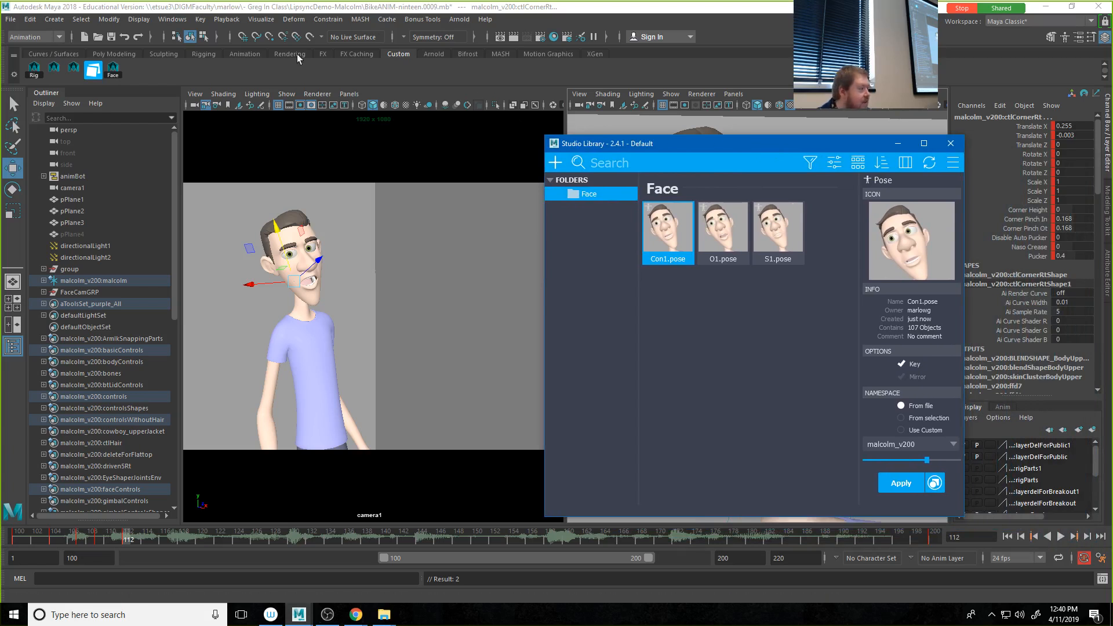
{"action": "left_click", "coordinate": [309, 283]}
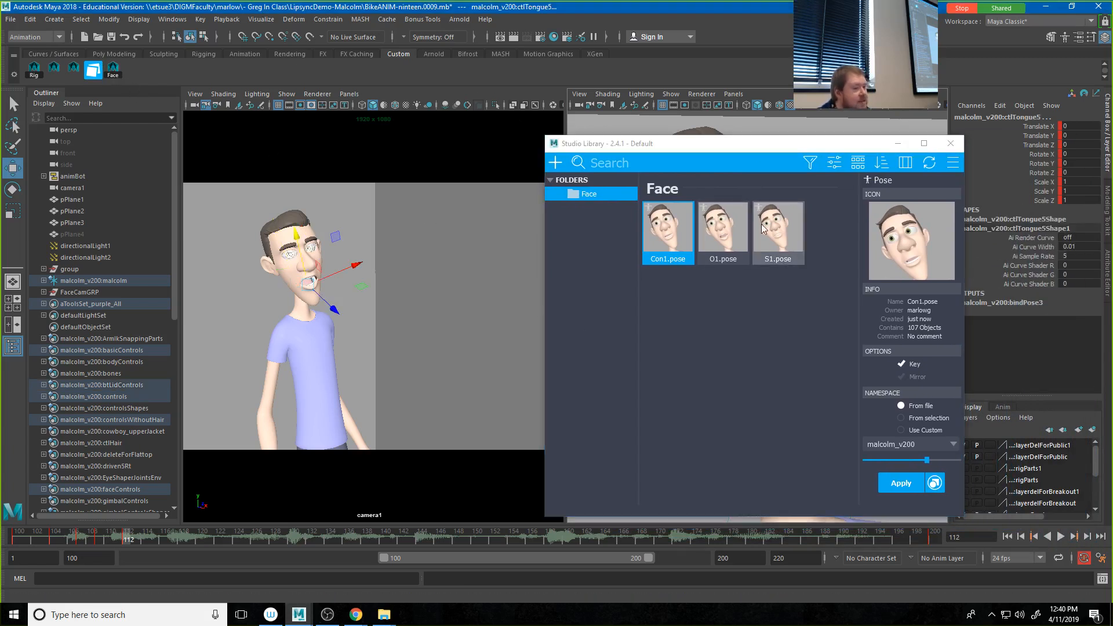
{"action": "left_click", "coordinate": [555, 162]}
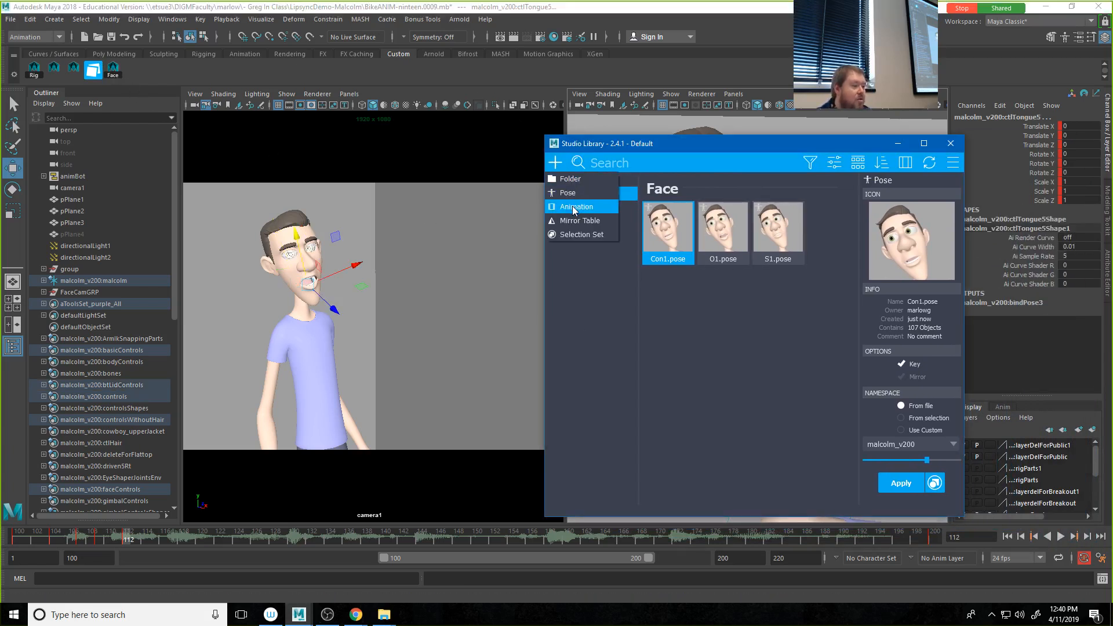
{"action": "left_click", "coordinate": [573, 209]}
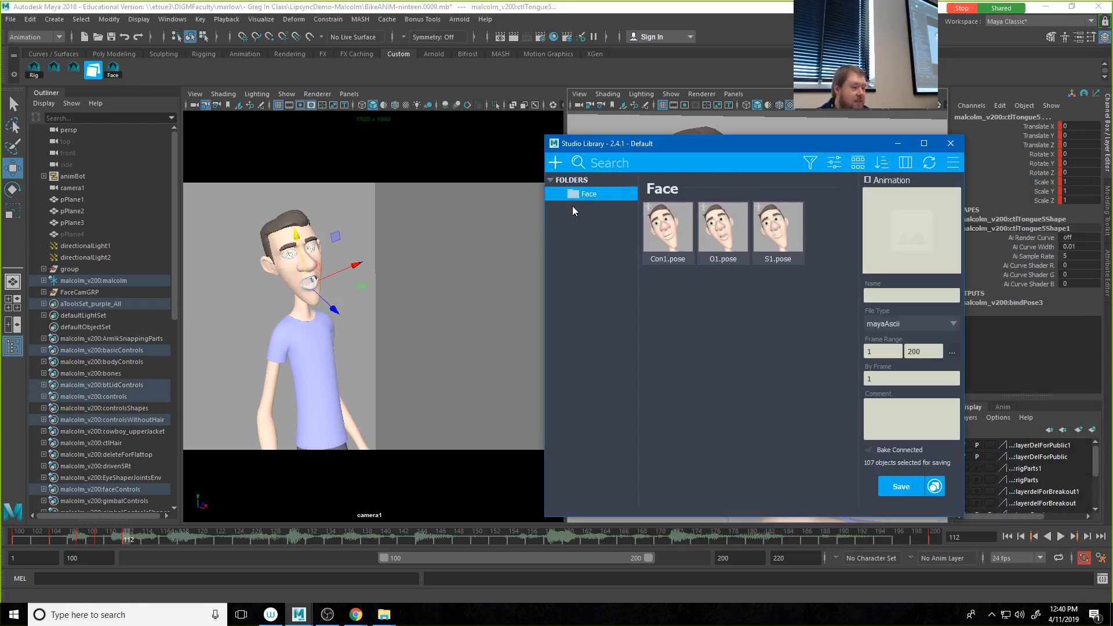
{"action": "left_click", "coordinate": [931, 226]}
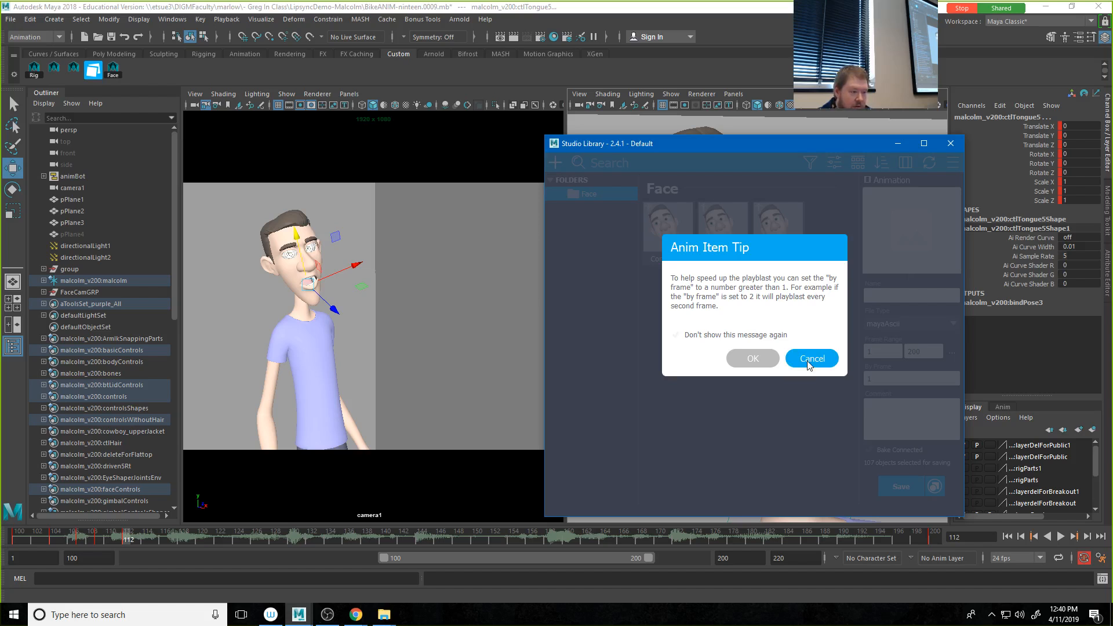
{"action": "left_click", "coordinate": [746, 358]}
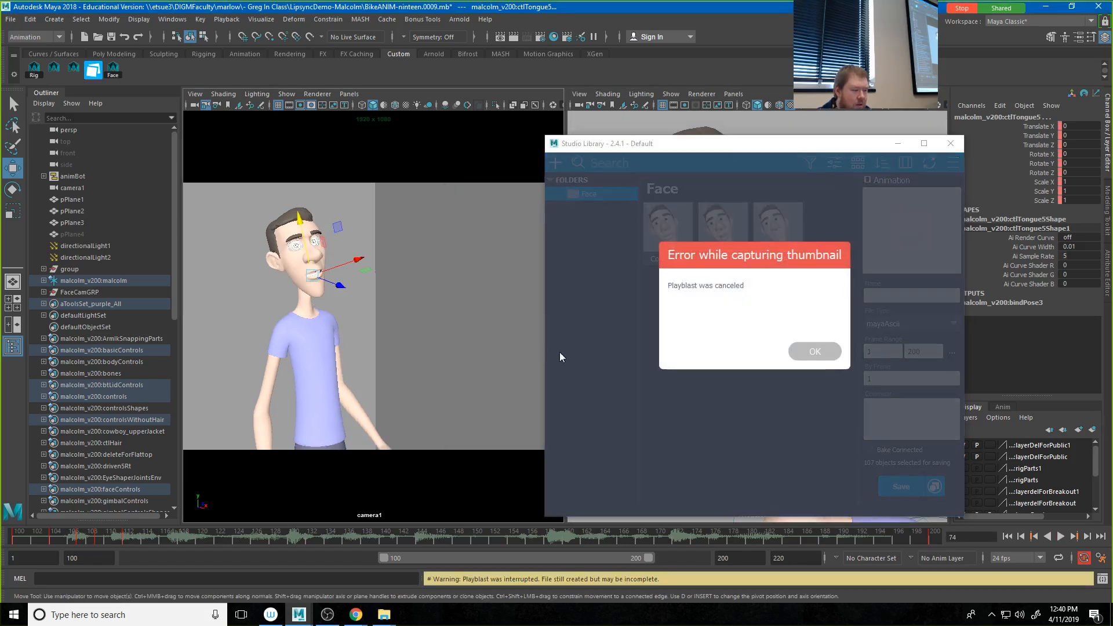
{"action": "left_click", "coordinate": [813, 355]}
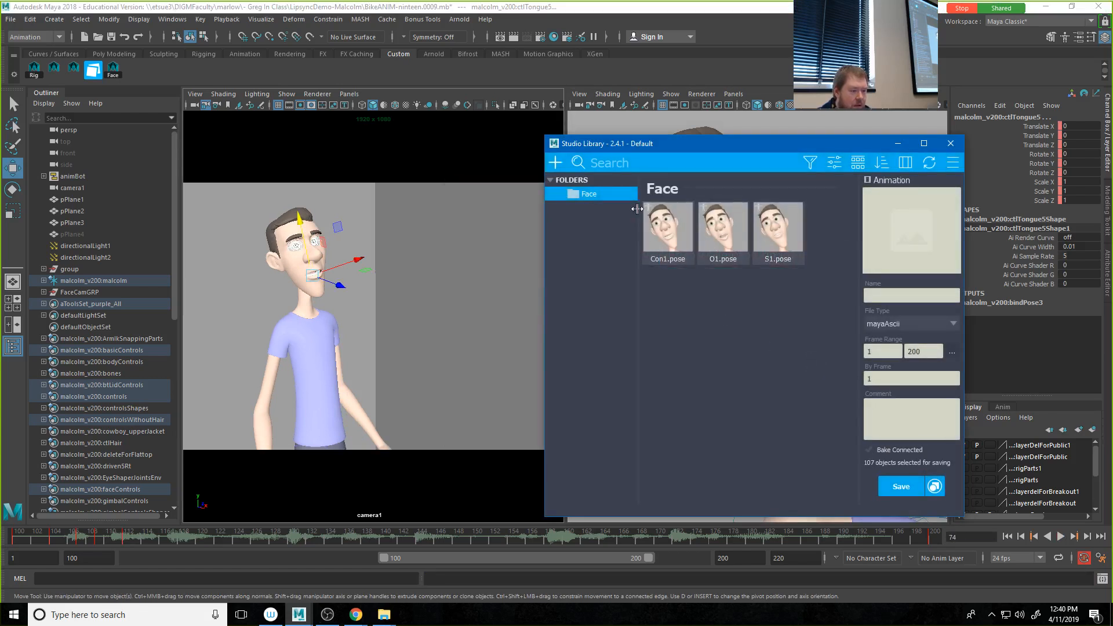
Step: Save the frame 112 face pose as A1 in the Face folder, using a FACECAM view thumbnail
{"action": "left_click", "coordinate": [556, 162]}
{"action": "left_click", "coordinate": [568, 201]}
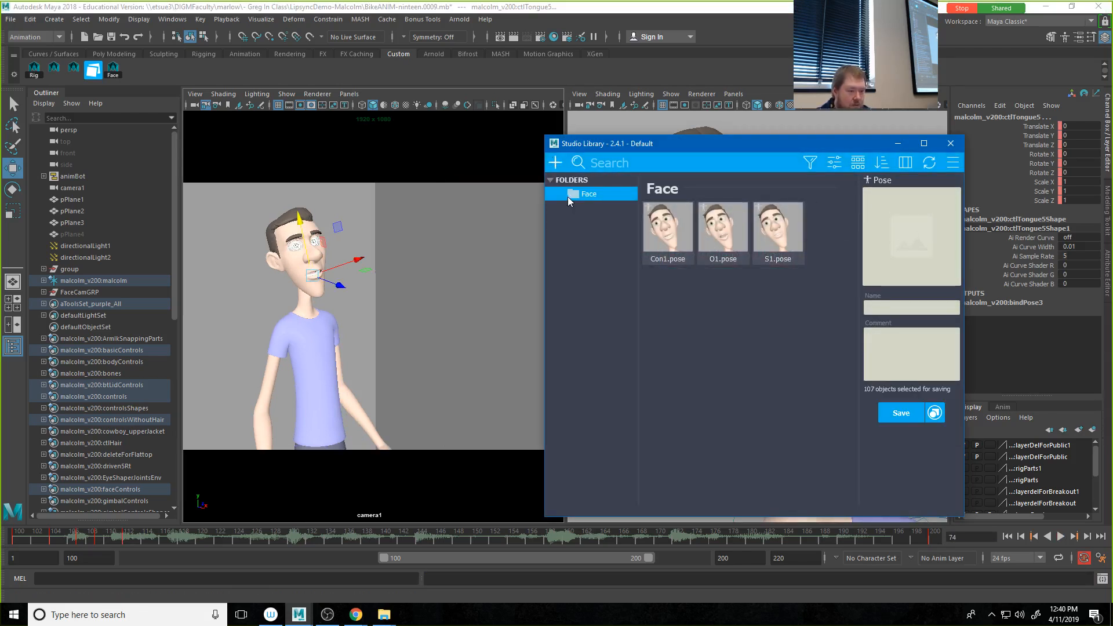
{"action": "left_click", "coordinate": [905, 235]}
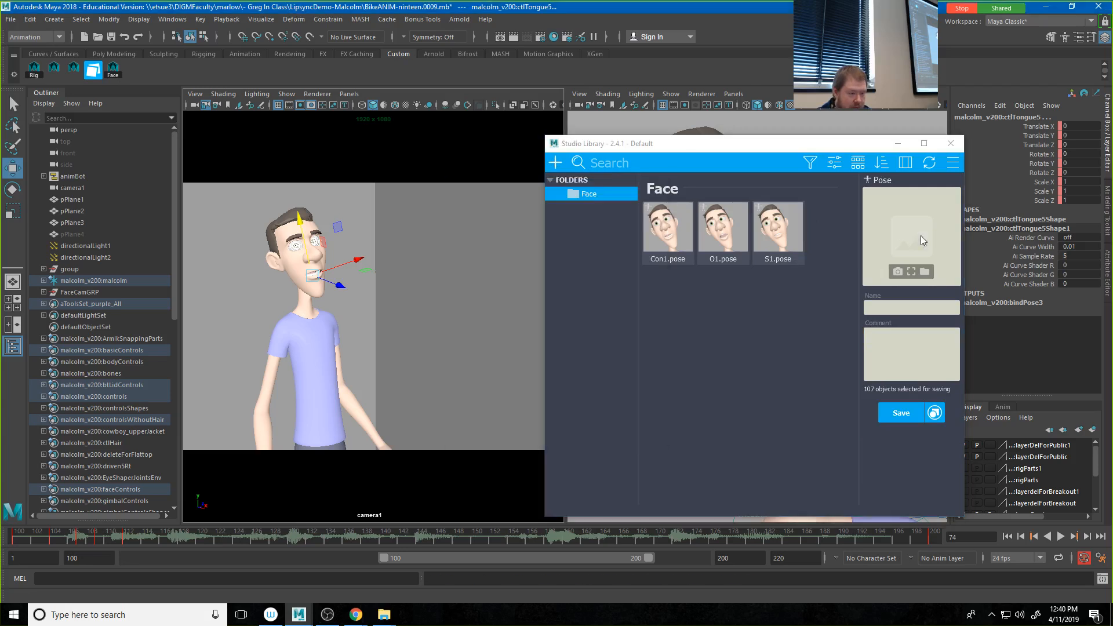
{"action": "middle_click", "coordinate": [616, 123]}
{"action": "left_click", "coordinate": [906, 209]}
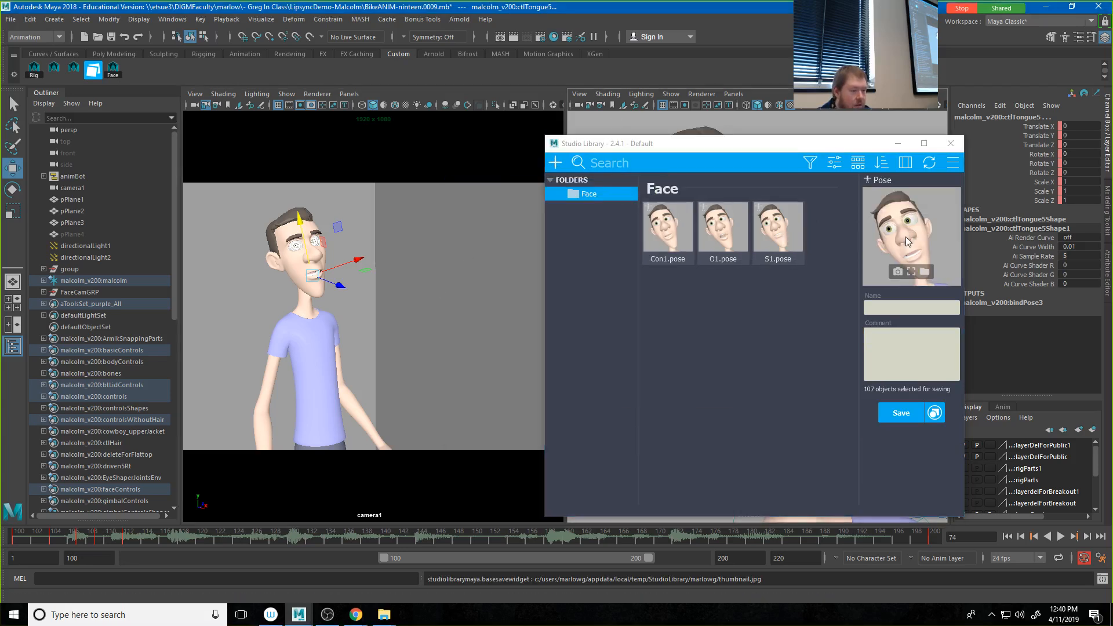
{"action": "left_click", "coordinate": [885, 310]}
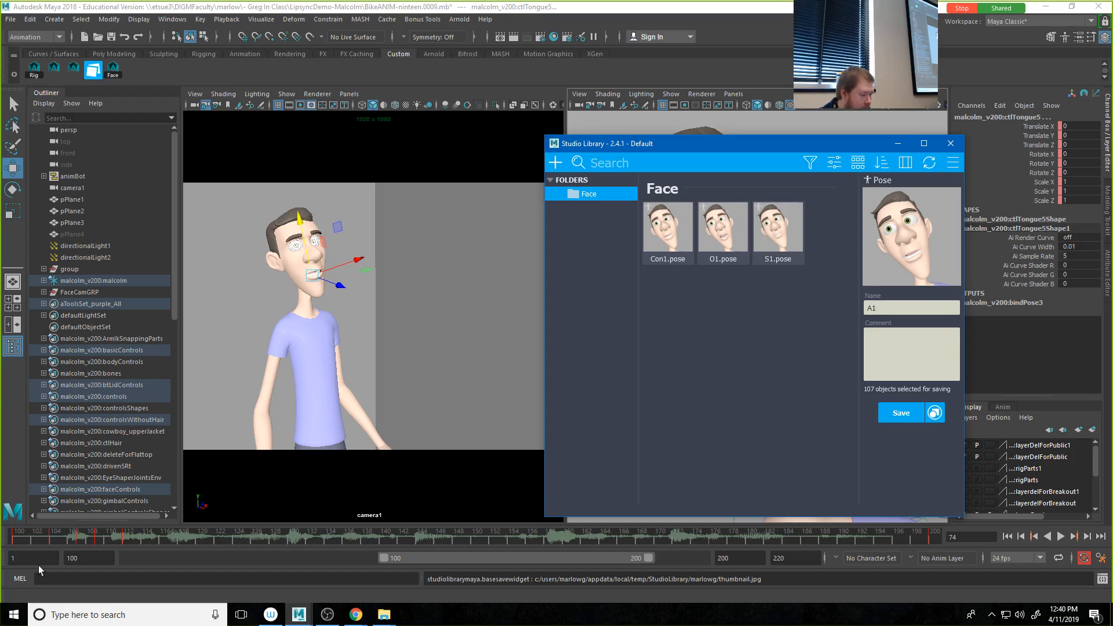
{"action": "left_click", "coordinate": [124, 538]}
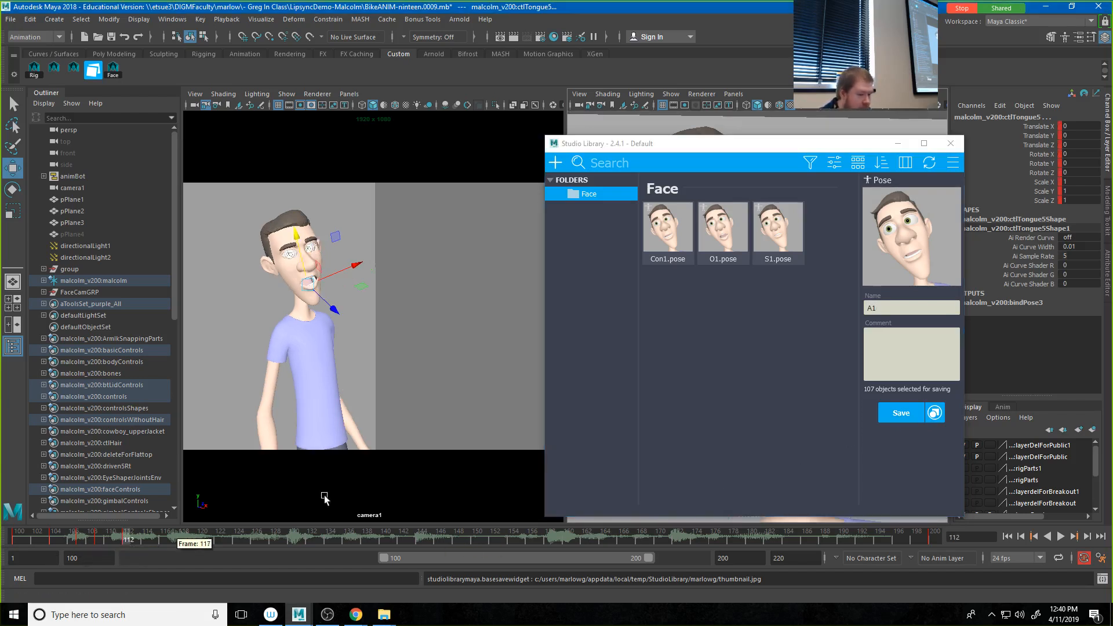
{"action": "left_click", "coordinate": [915, 275]}
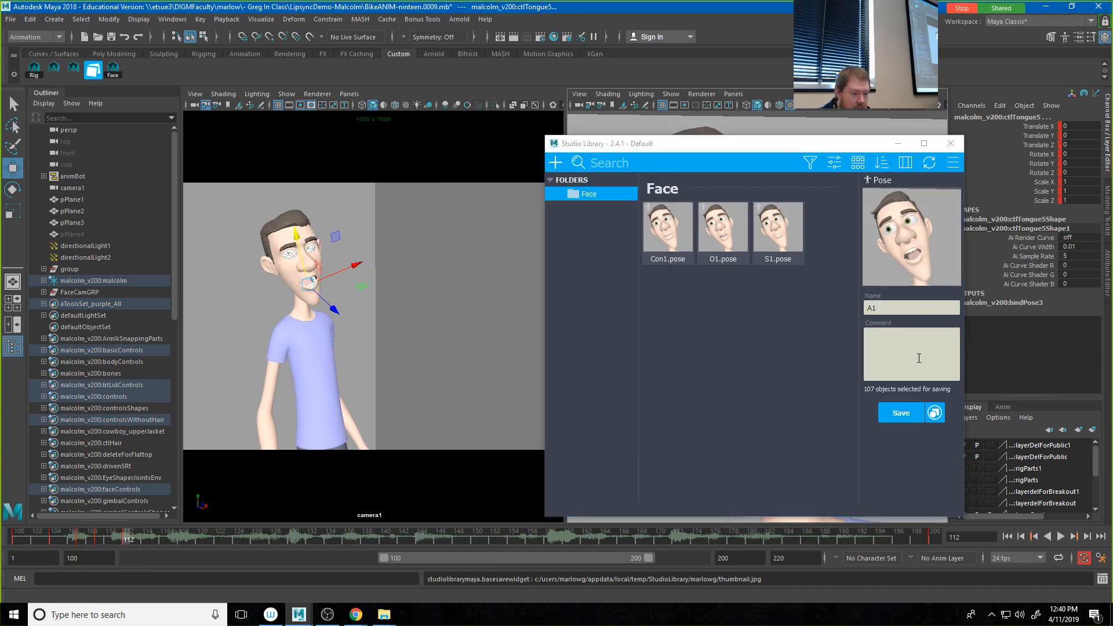
{"action": "left_click", "coordinate": [904, 411]}
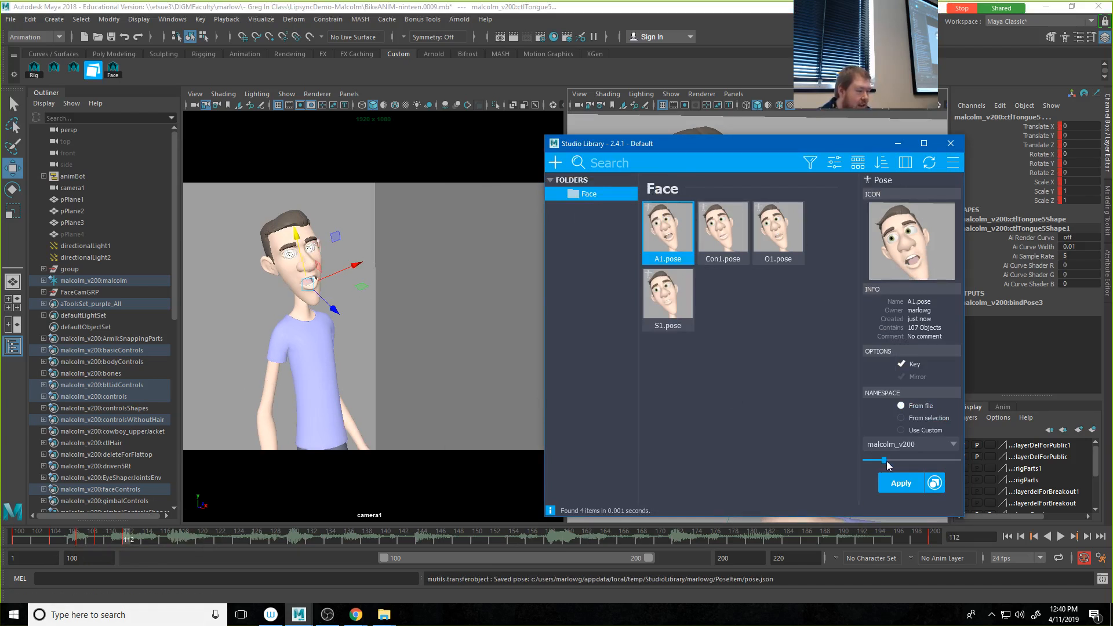
Step: Blend the A1 pose and the Con1 pose partially onto the face controls at frame 112
{"action": "left_click_drag", "start_coordinate": [887, 461], "coordinate": [886, 447]}
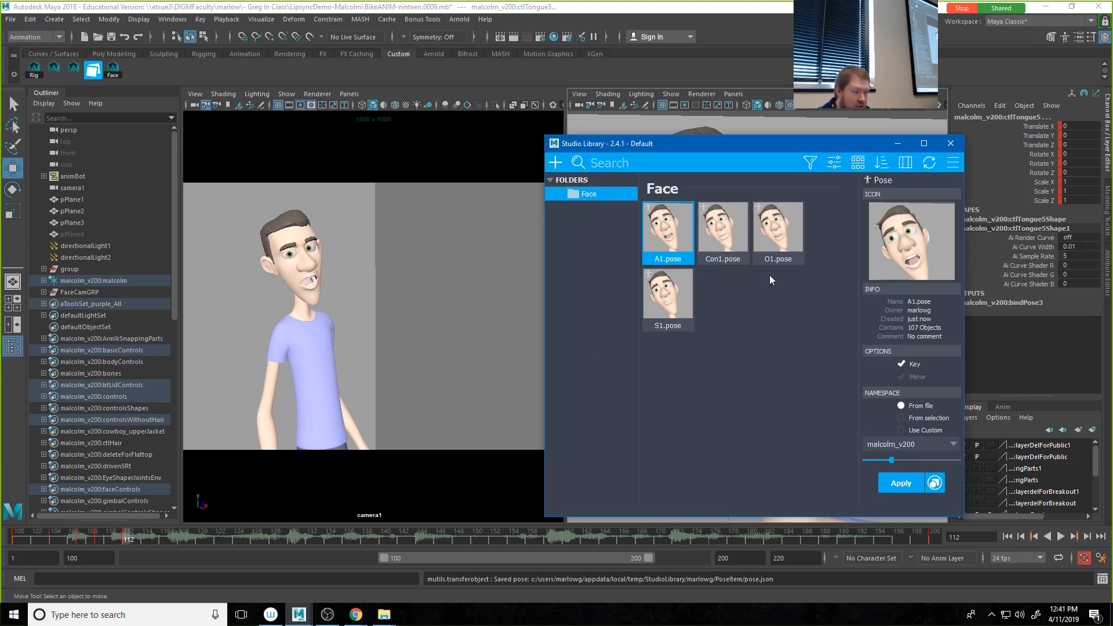
{"action": "left_click", "coordinate": [737, 247]}
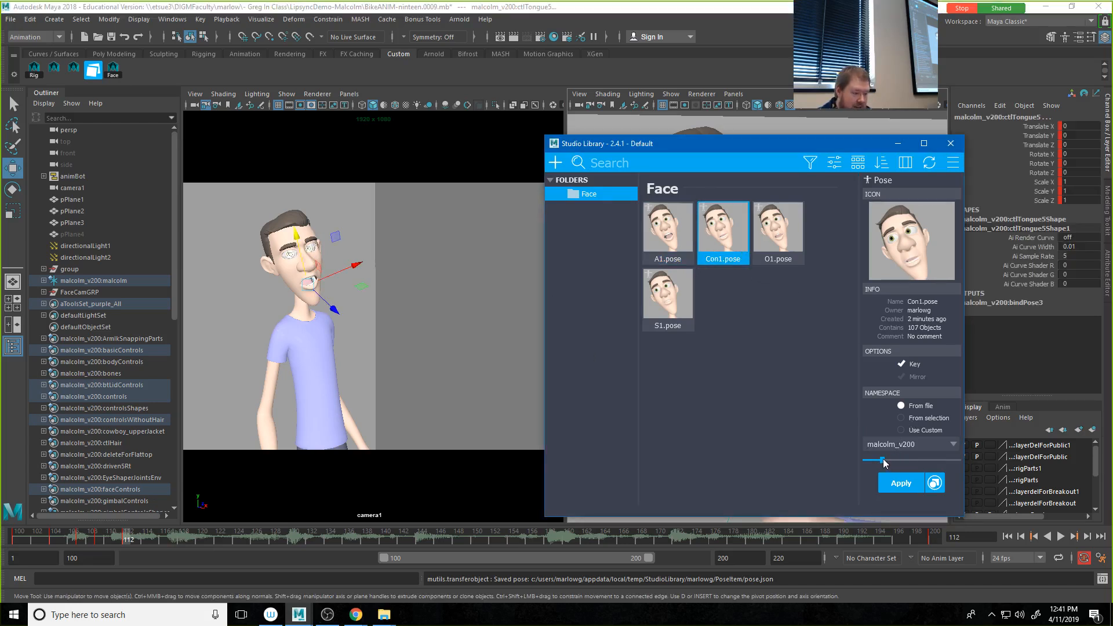
{"action": "left_click_drag", "start_coordinate": [890, 458], "coordinate": [915, 451]}
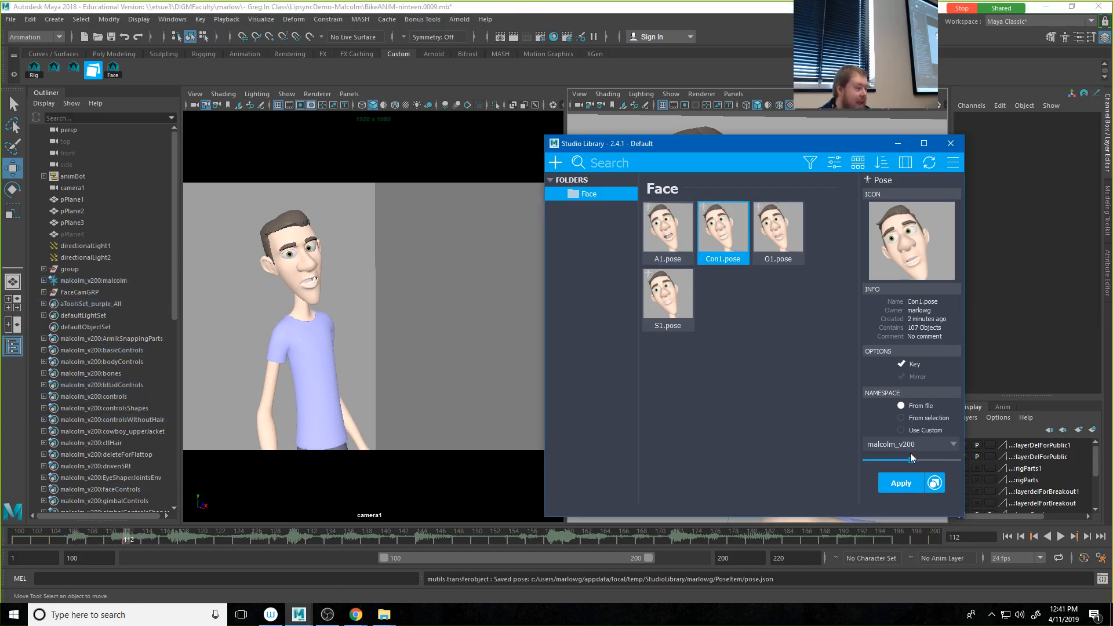
Step: Go to frame 118 and blend the A1 pose partially onto the face controls
{"action": "left_click_drag", "start_coordinate": [56, 534], "coordinate": [184, 548]}
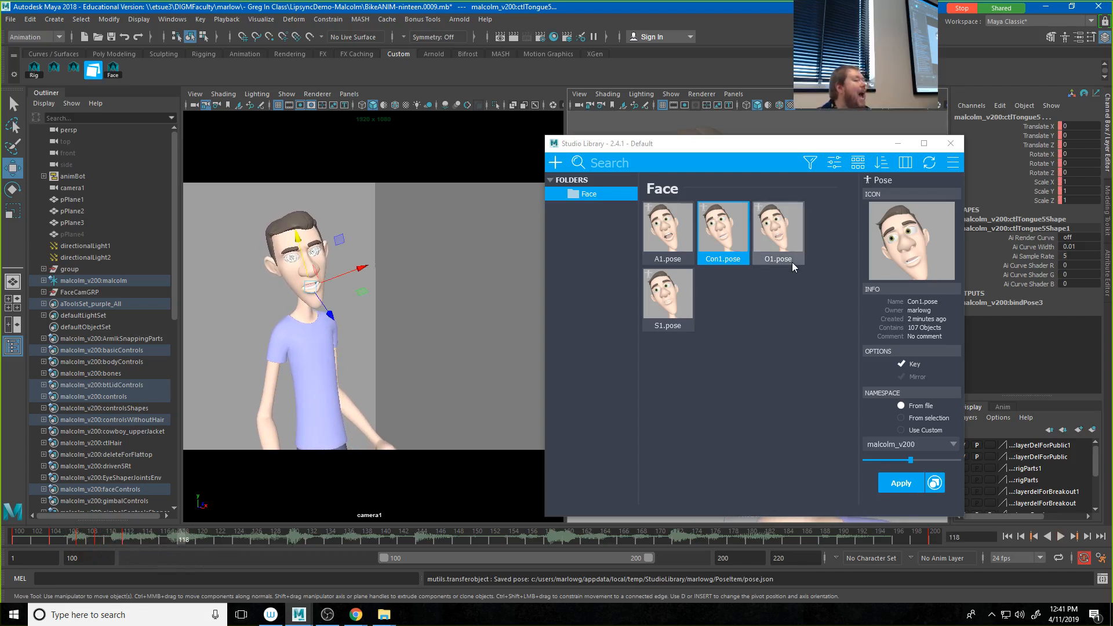
{"action": "left_click", "coordinate": [662, 243]}
{"action": "left_click_drag", "start_coordinate": [890, 462], "coordinate": [926, 463]}
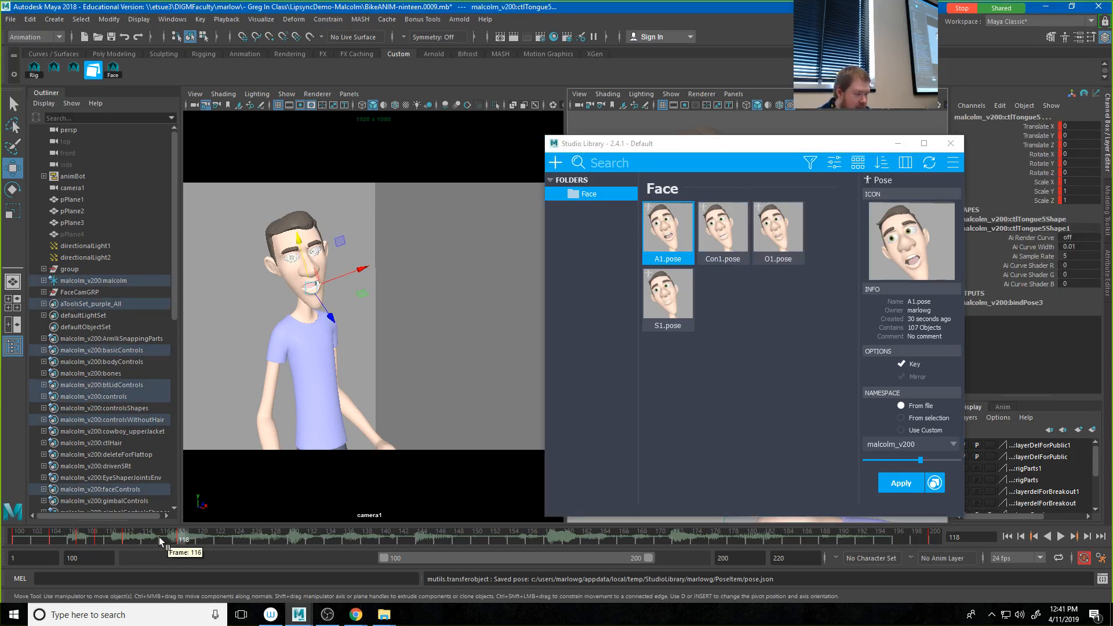
Step: Go to frame 115 and blend the Con1 pose partially onto the face controls
{"action": "left_click_drag", "start_coordinate": [160, 541], "coordinate": [157, 542]}
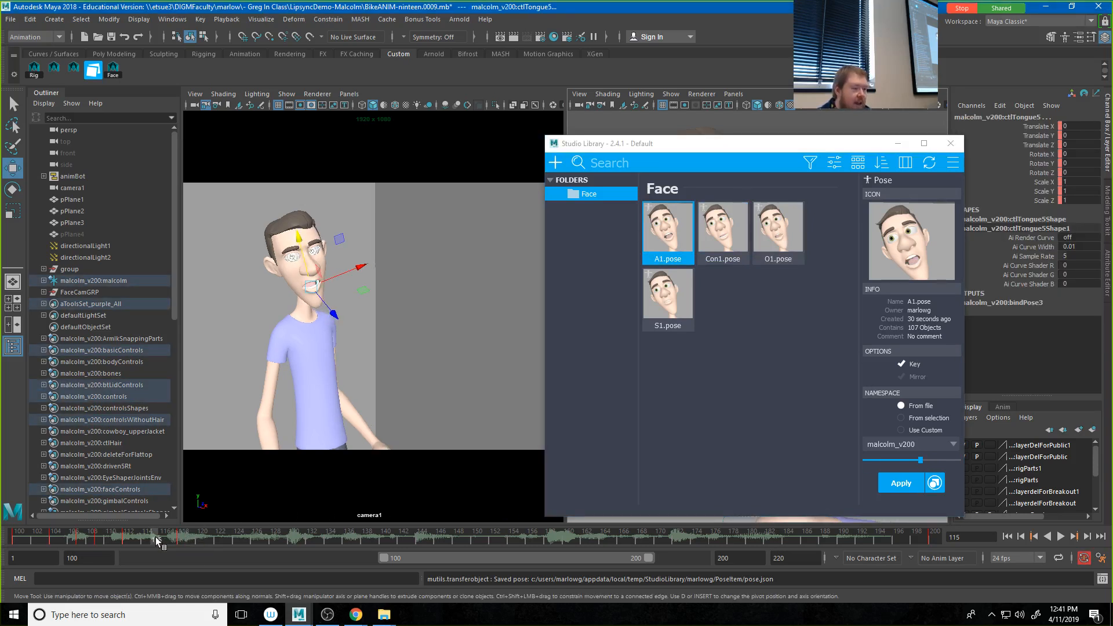
{"action": "left_click", "coordinate": [723, 232]}
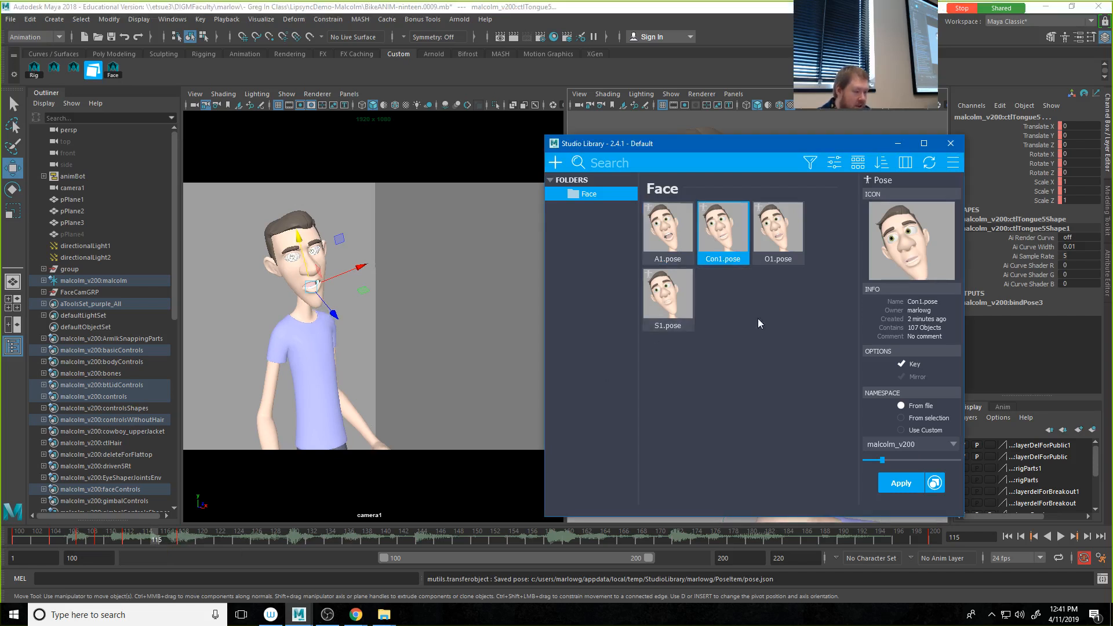
{"action": "left_click", "coordinate": [916, 461]}
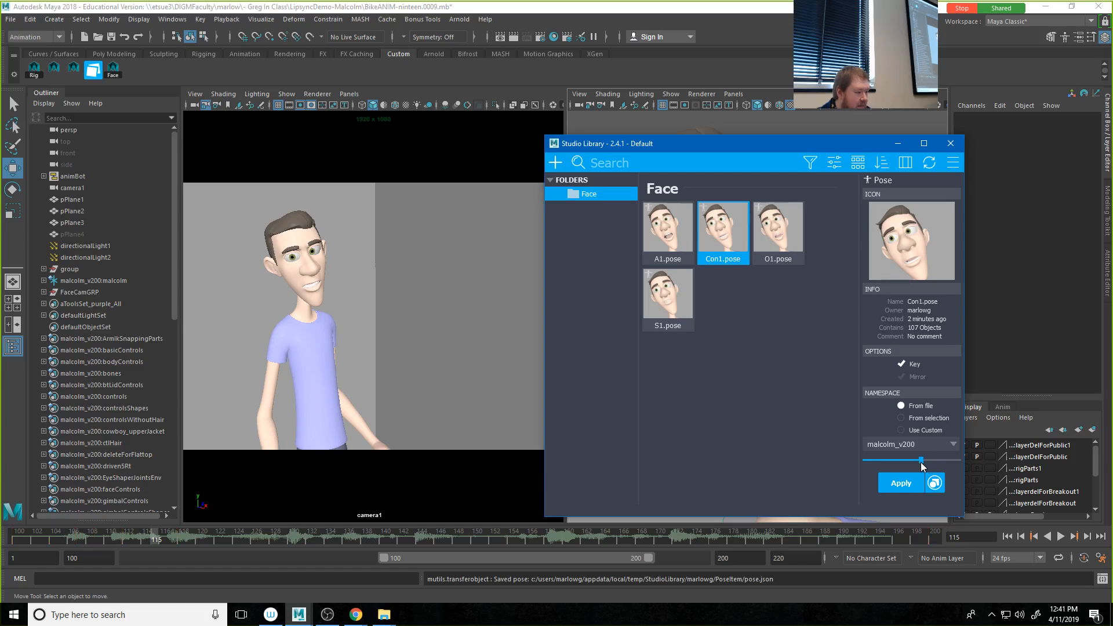
{"action": "left_click_drag", "start_coordinate": [922, 461], "coordinate": [926, 462]}
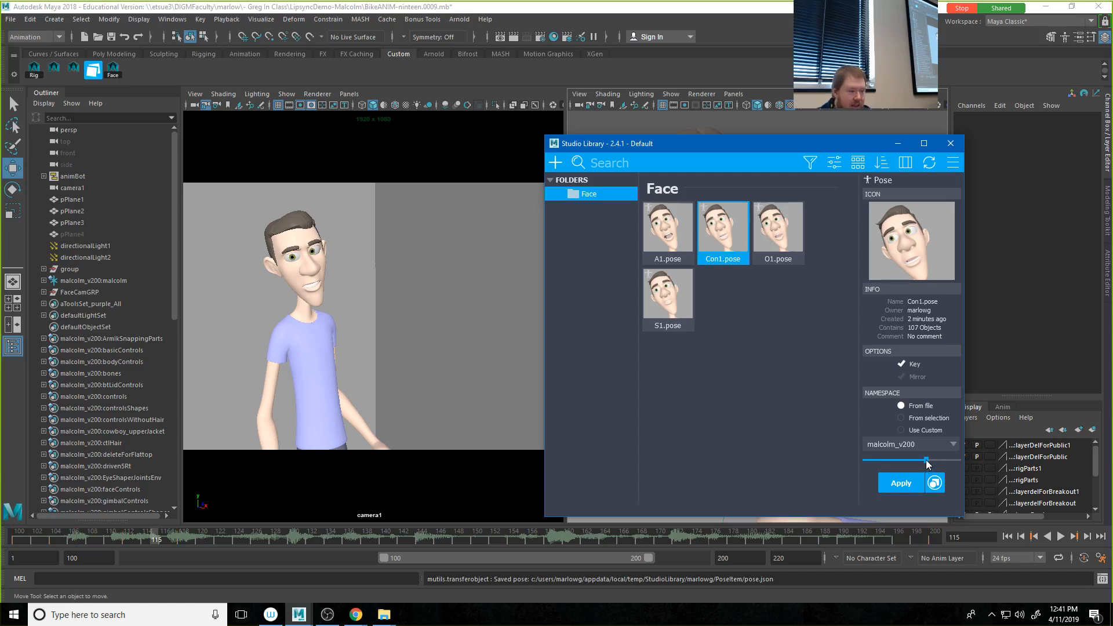
Step: Raise the upper middle lip control ctlLipMdTp to Translate Y 0.03 and the lower ctlLipMdBt to Translate Y -0.006 on frame 115
{"action": "left_click_drag", "start_coordinate": [689, 146], "coordinate": [1009, 159]}
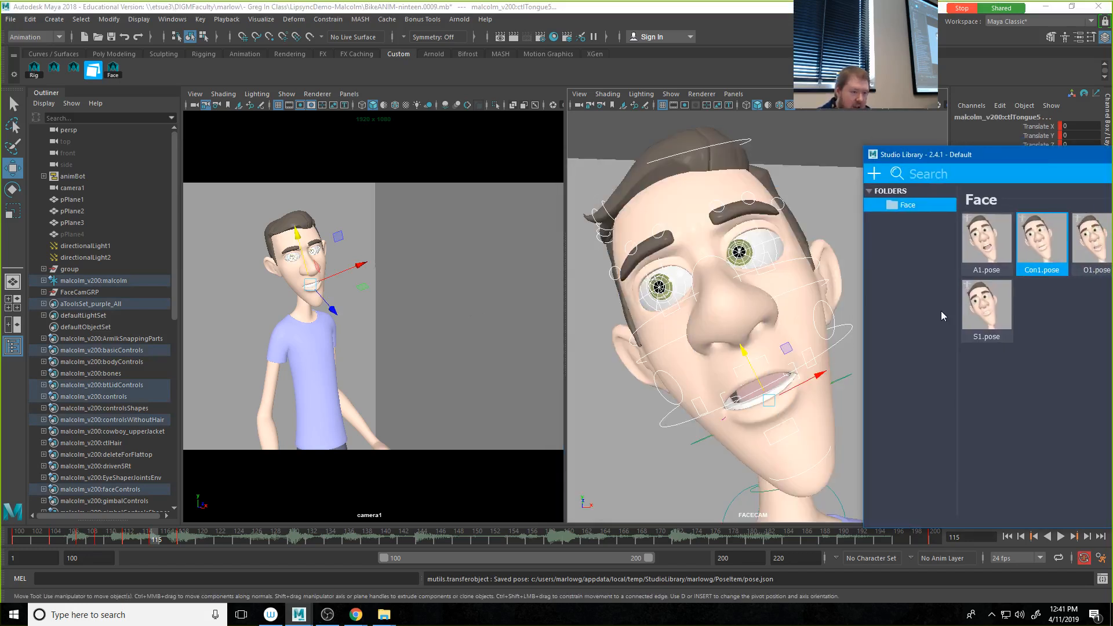
{"action": "left_click", "coordinate": [771, 365]}
{"action": "left_click", "coordinate": [752, 369]}
{"action": "left_click_drag", "start_coordinate": [747, 361], "coordinate": [743, 348]}
{"action": "left_click", "coordinate": [784, 421]}
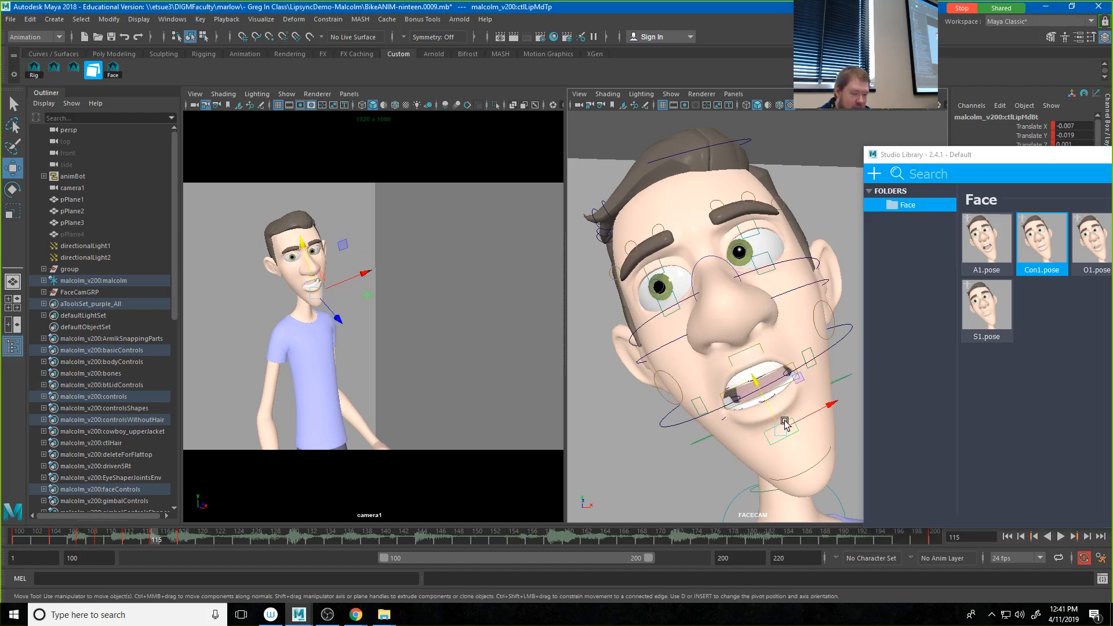
{"action": "left_click_drag", "start_coordinate": [774, 412], "coordinate": [773, 411]}
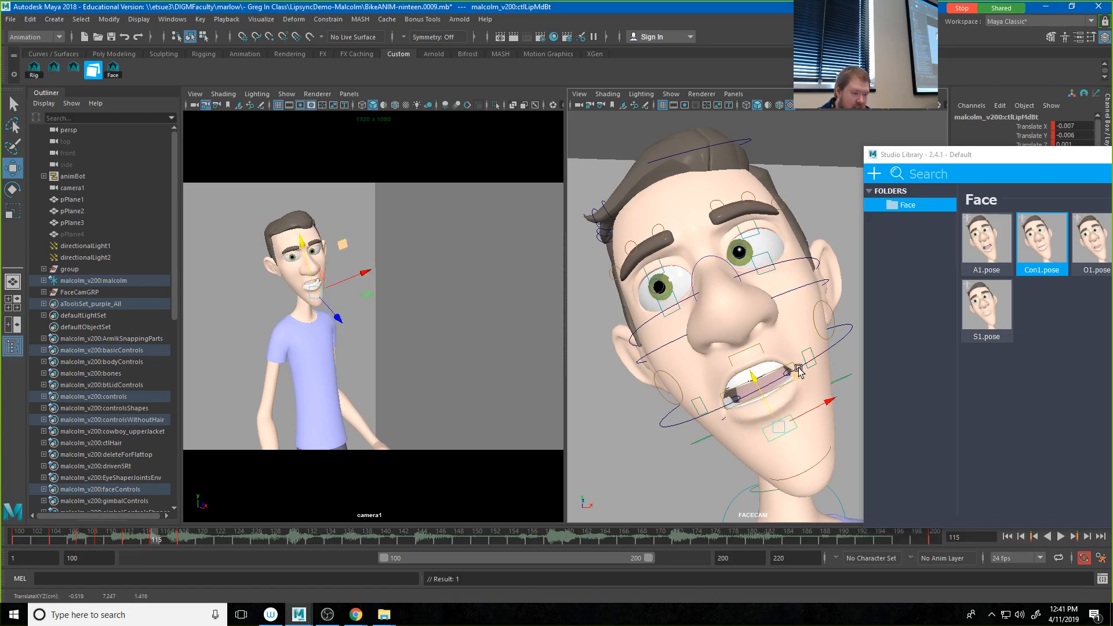
Step: Select both mouth corner controls and raise them to a Translate Y of about -0.007
{"action": "left_click", "coordinate": [805, 355]}
{"action": "left_click", "coordinate": [700, 403]}
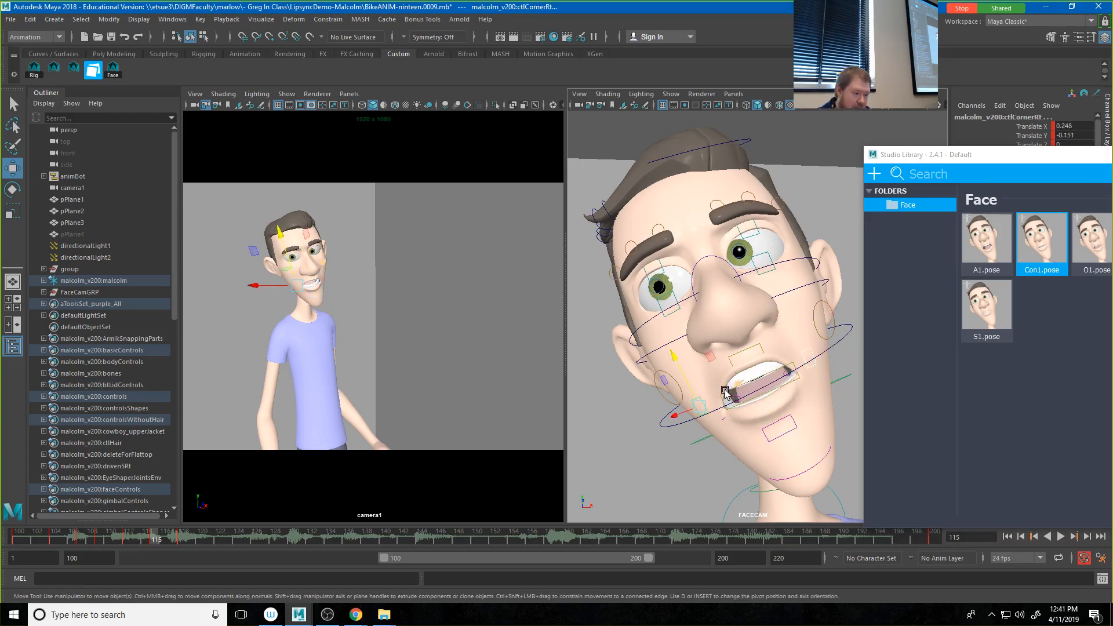
{"action": "left_click_drag", "start_coordinate": [694, 390], "coordinate": [692, 386]}
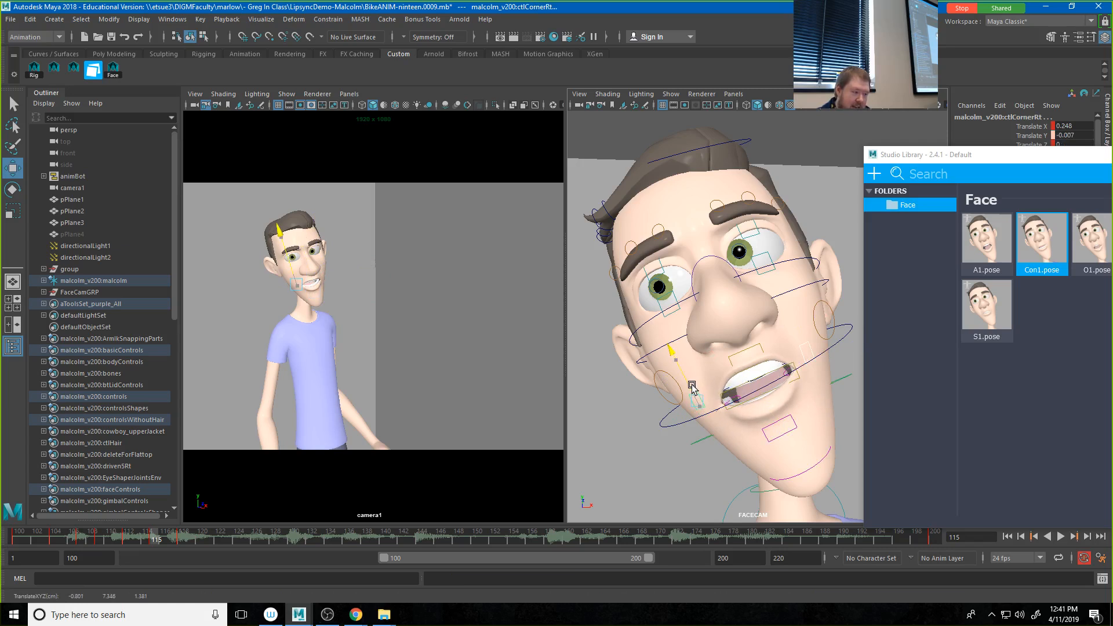
Step: Select the upper middle lip control ctlLipMdTp and move Studio Library clear of its channel values
{"action": "left_click", "coordinate": [760, 356]}
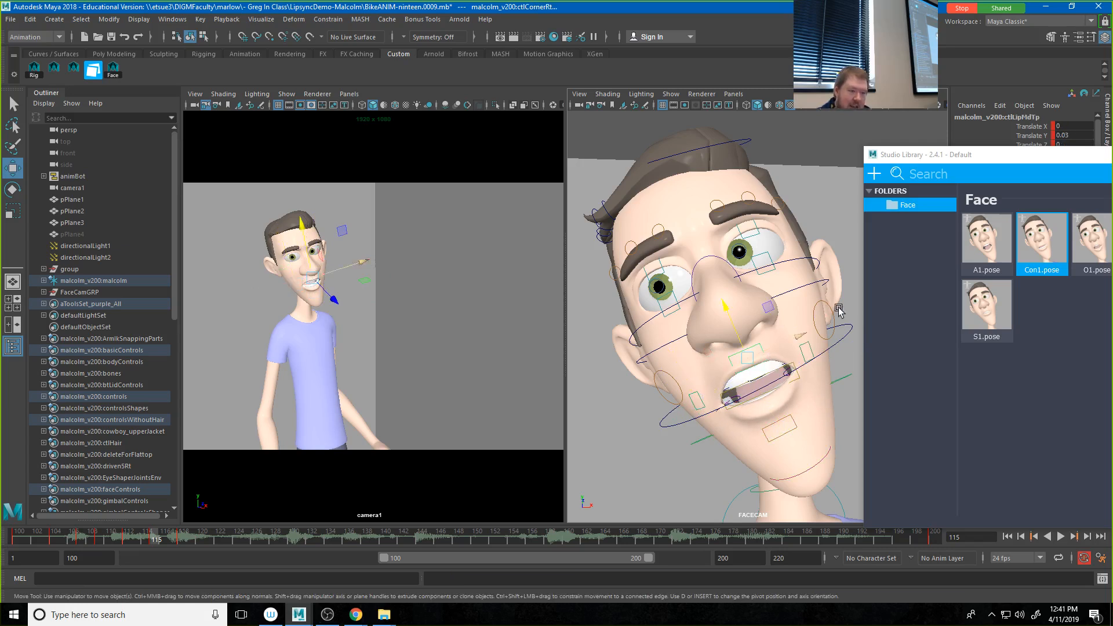
{"action": "left_click_drag", "start_coordinate": [998, 158], "coordinate": [1112, 158]}
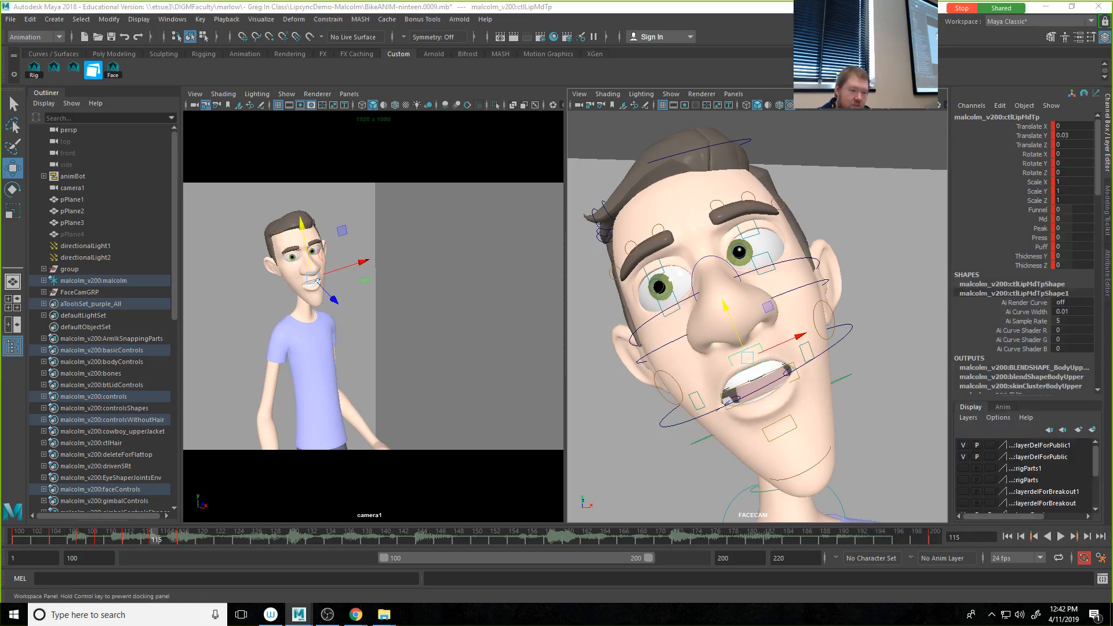
Step: Try changing the Peak and Md attributes of ctlLipMdTp, undoing each change
{"action": "left_click", "coordinate": [1040, 228]}
{"action": "middle_click_drag", "start_coordinate": [811, 308], "coordinate": [915, 313]}
{"action": "key", "text": "ctrl+z"}
{"action": "left_click", "coordinate": [1046, 220]}
{"action": "key", "text": "ctrl+z"}
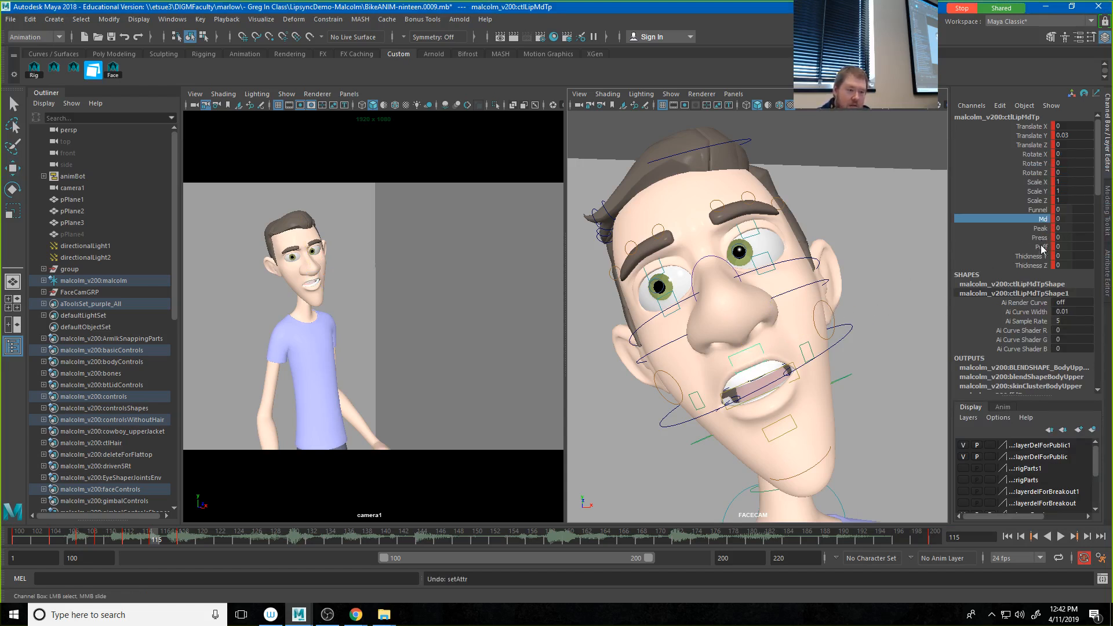
Step: Set the Funnel of ctlLipMdTp to -0.7 and raise the control to Translate Y 0.044
{"action": "left_click", "coordinate": [1038, 210]}
{"action": "middle_click_drag", "start_coordinate": [784, 337], "coordinate": [782, 339]}
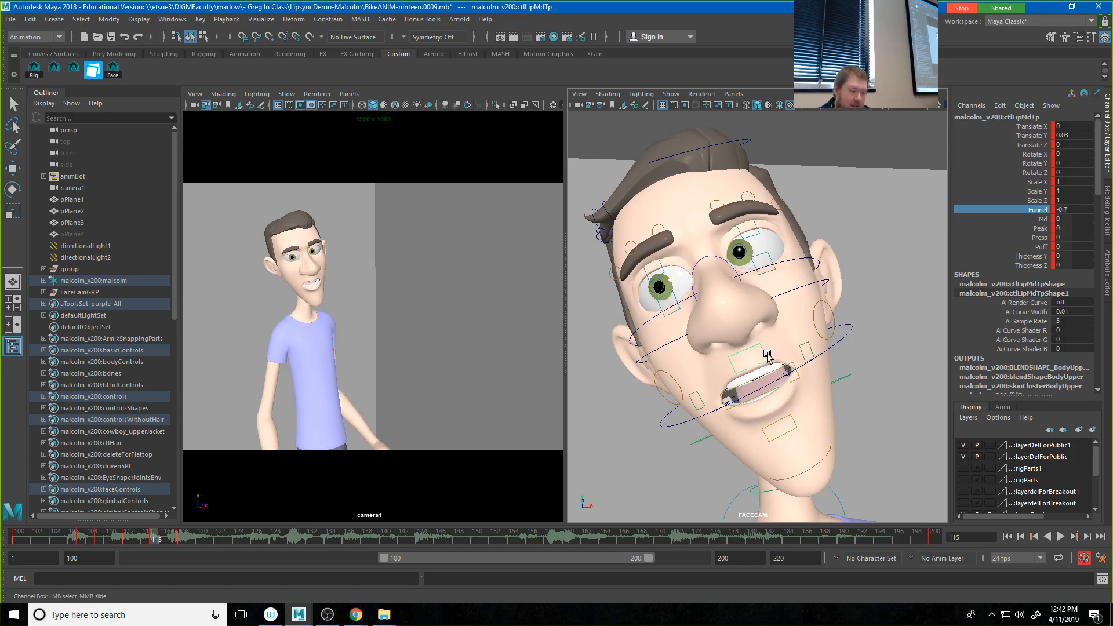
{"action": "key", "text": "w"}
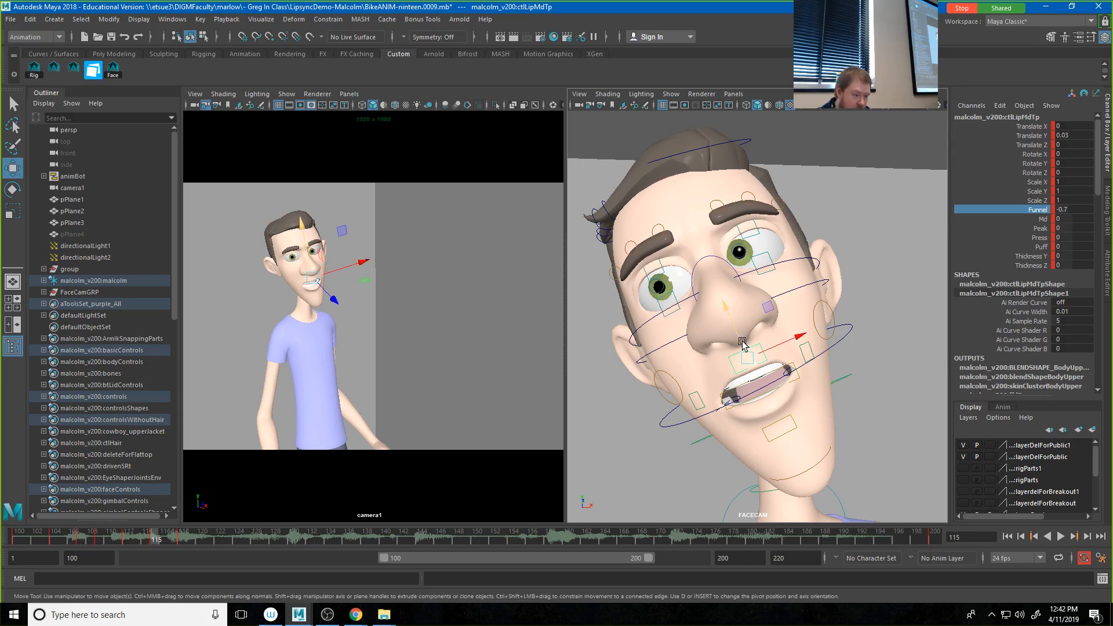
{"action": "left_click_drag", "start_coordinate": [741, 341], "coordinate": [740, 338]}
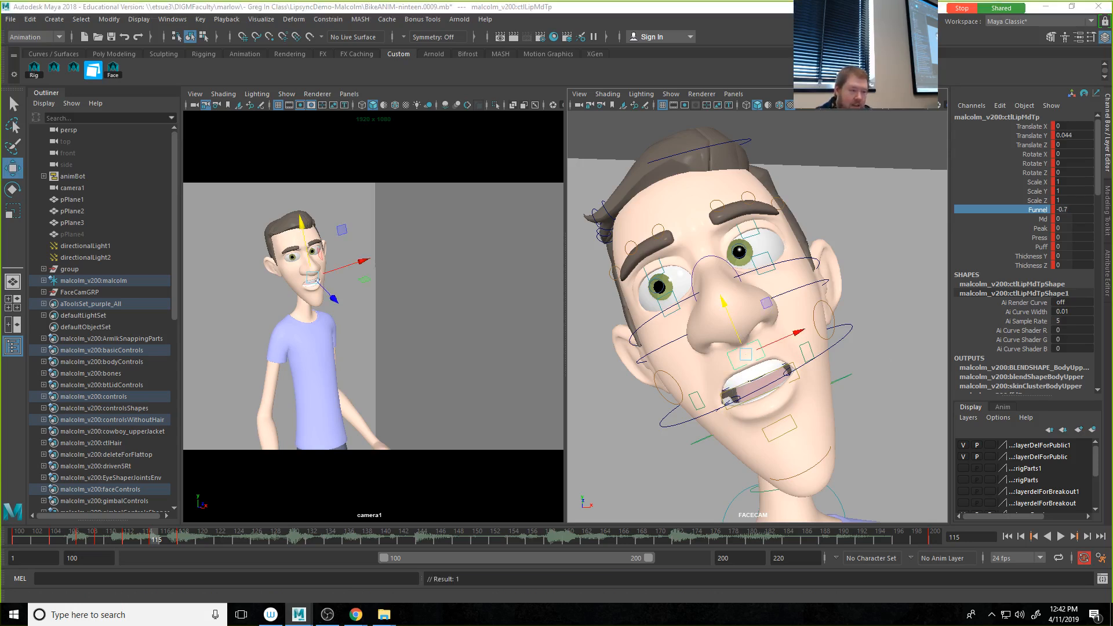
Step: Select all of Malcolm's face controls and save their pose with a thumbnail as E1 in the Face folder
{"action": "left_click", "coordinate": [115, 70]}
{"action": "left_click", "coordinate": [783, 371]}
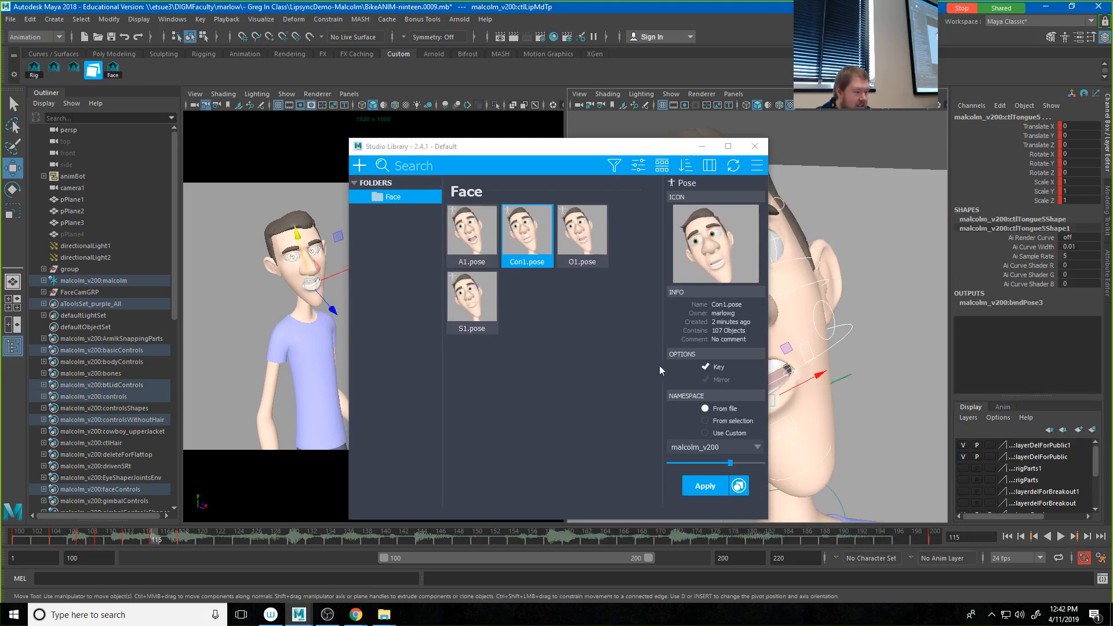
{"action": "left_click", "coordinate": [360, 166]}
{"action": "left_click", "coordinate": [373, 198]}
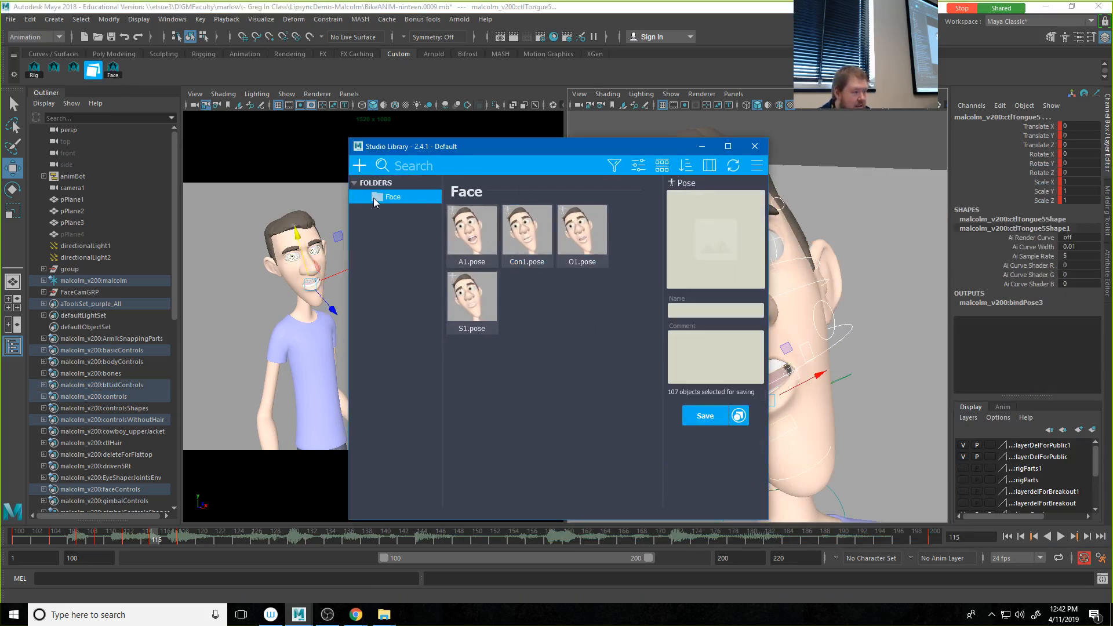
{"action": "left_click", "coordinate": [744, 260]}
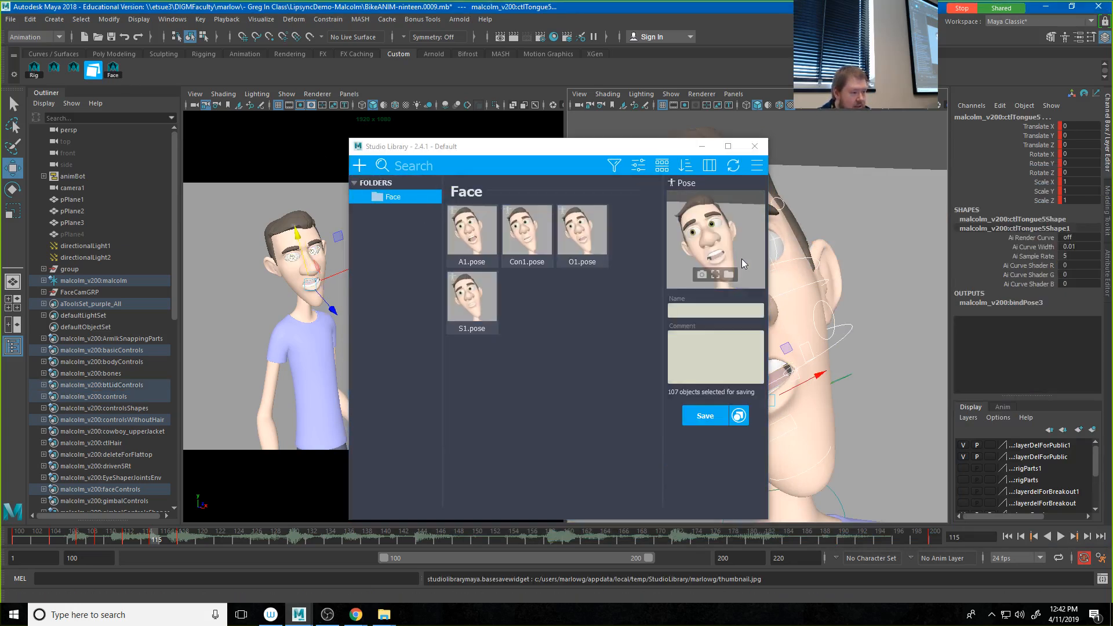
{"action": "left_click", "coordinate": [731, 310]}
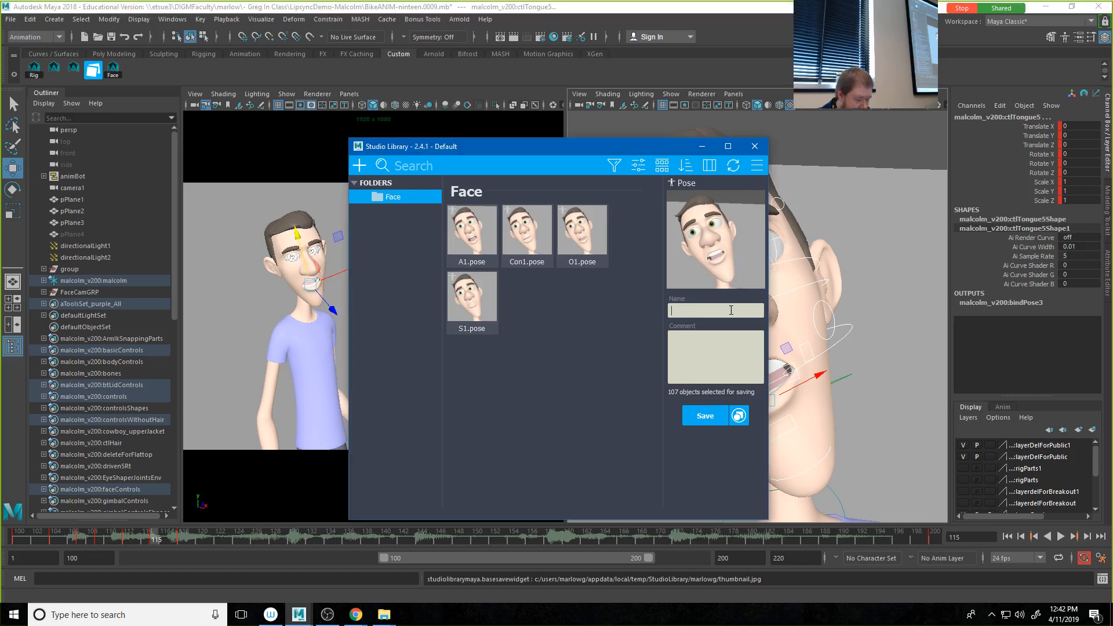
{"action": "type", "text": "E1`"}
{"action": "key", "text": "BackSpace"}
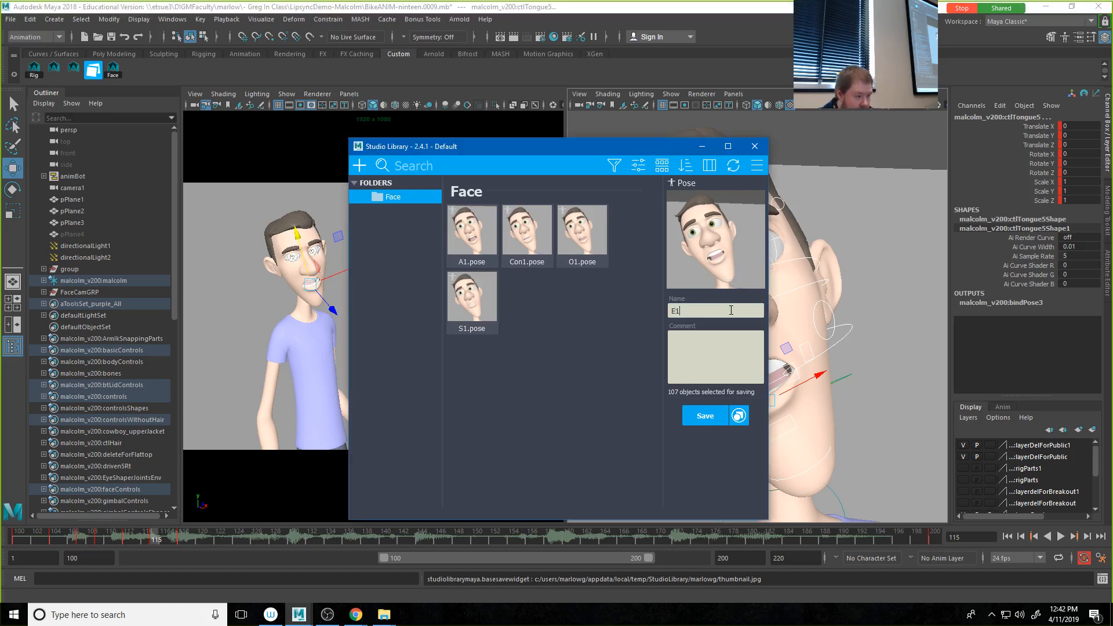
{"action": "left_click", "coordinate": [705, 415]}
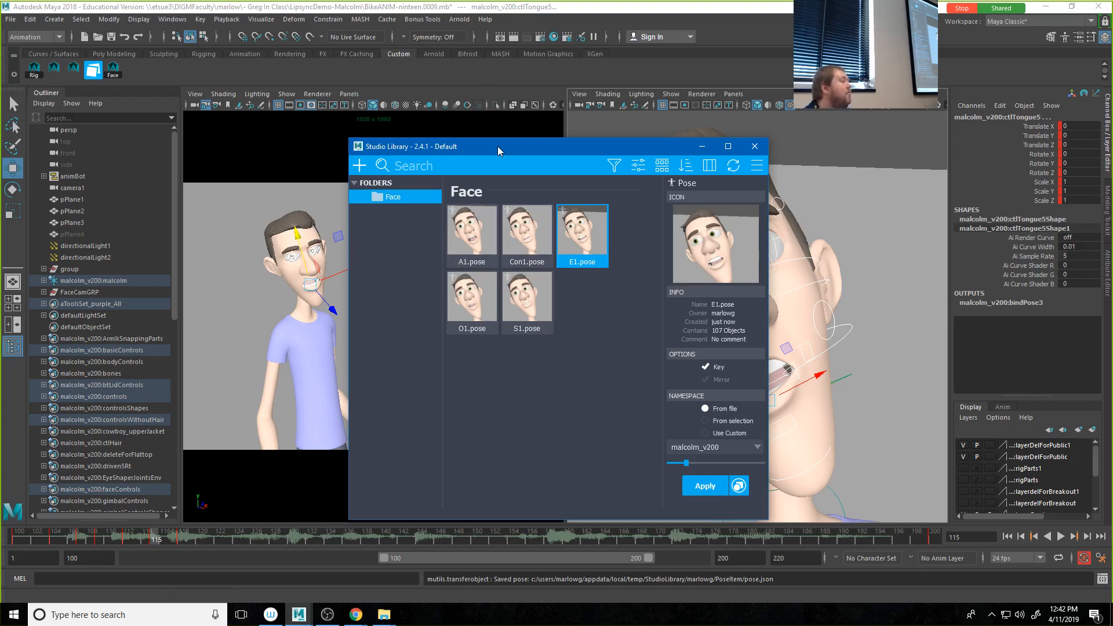
Step: Move Studio Library clear of the viewports, scrub the mouth motion up to frame 115, and bring the library back
{"action": "left_click_drag", "start_coordinate": [497, 146], "coordinate": [1112, 128]}
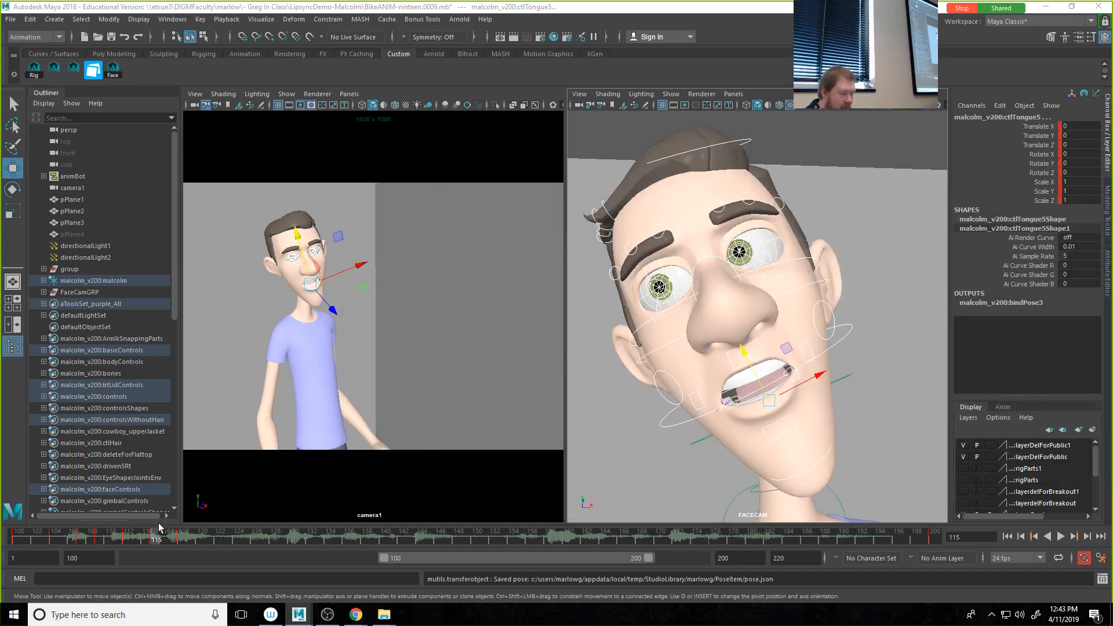
{"action": "left_click_drag", "start_coordinate": [133, 534], "coordinate": [155, 541]}
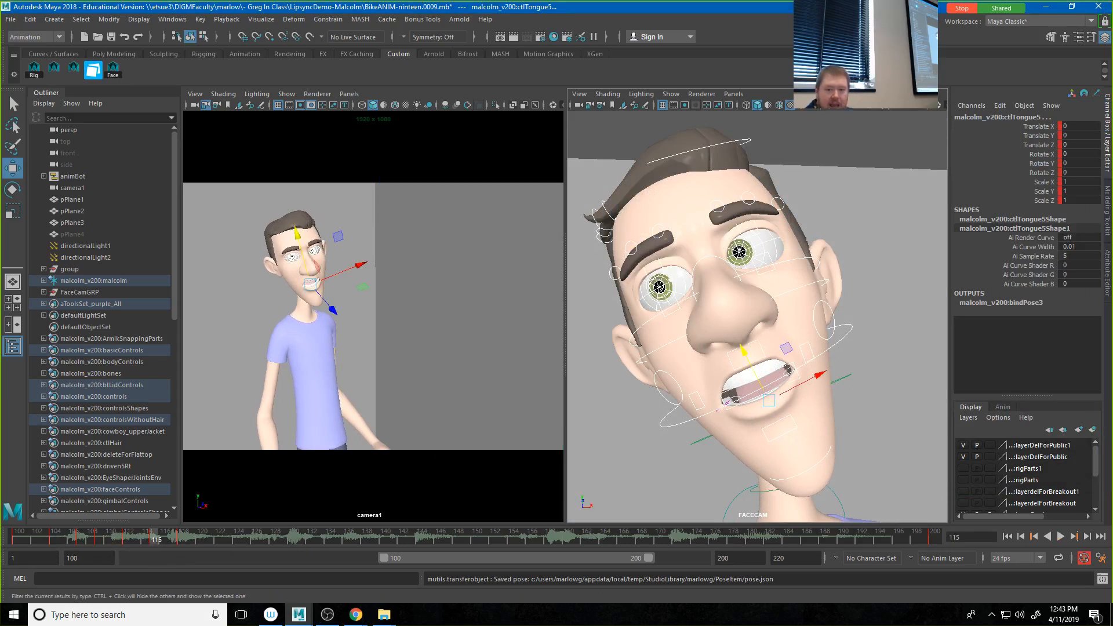
{"action": "left_click_drag", "start_coordinate": [1112, 116], "coordinate": [579, 88]}
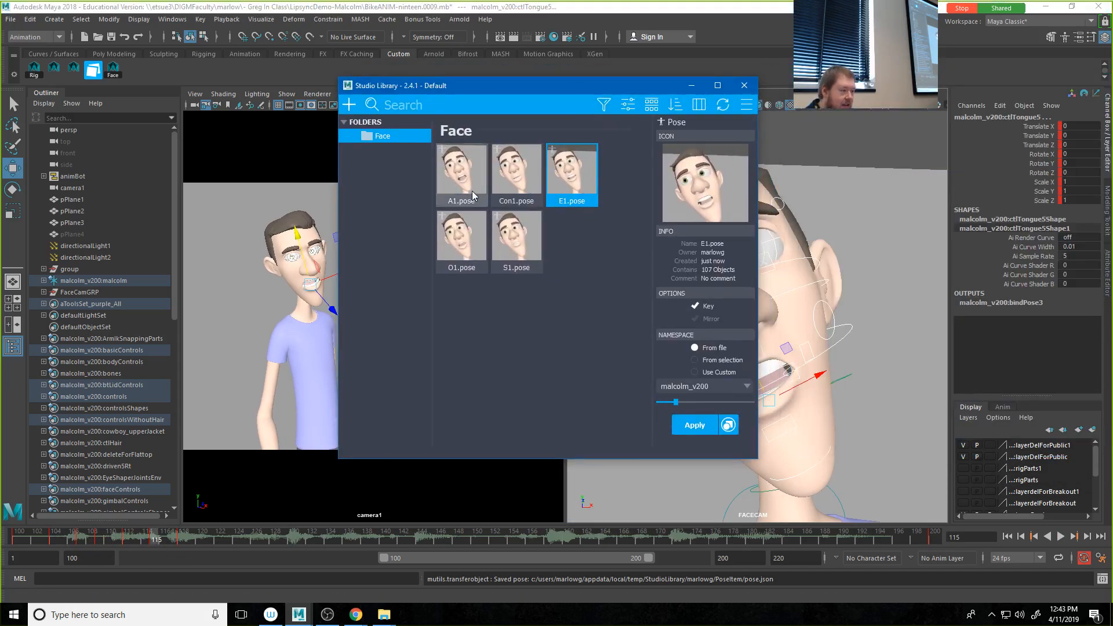
Step: Try partial blends of the Con1 and E1 poses on the face at frame 115
{"action": "left_click", "coordinate": [517, 172]}
{"action": "mouse_move", "coordinate": [677, 403]}
{"action": "left_mouse_down"}
{"action": "mouse_move", "coordinate": [712, 395]}
{"action": "mouse_move", "coordinate": [688, 402]}
{"action": "left_mouse_up"}
{"action": "left_click", "coordinate": [569, 184]}
{"action": "left_click", "coordinate": [699, 401]}
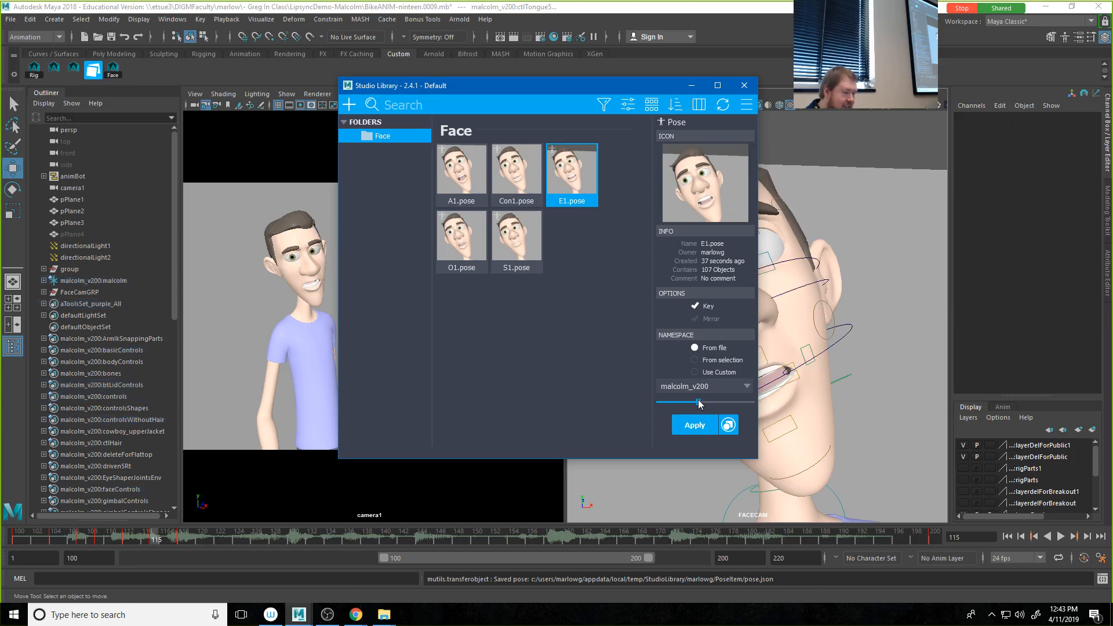
{"action": "left_click_drag", "start_coordinate": [698, 401], "coordinate": [736, 402]}
Step: Rotate the jaw control ctlJaw to a Rotate X of 4.102
{"action": "left_click", "coordinate": [763, 398]}
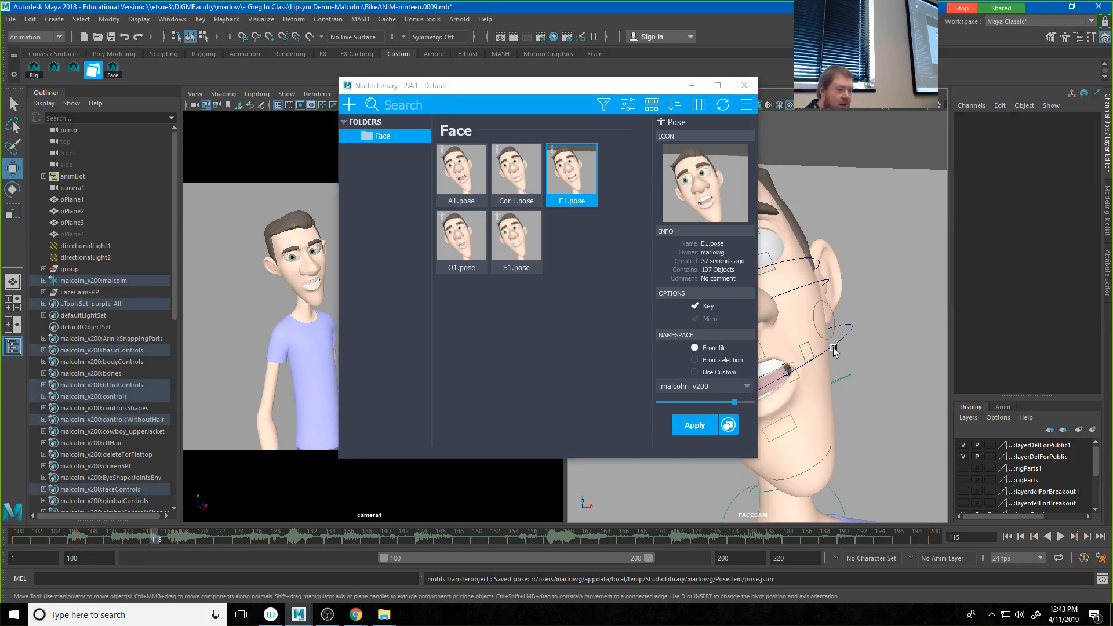
{"action": "key", "text": "e"}
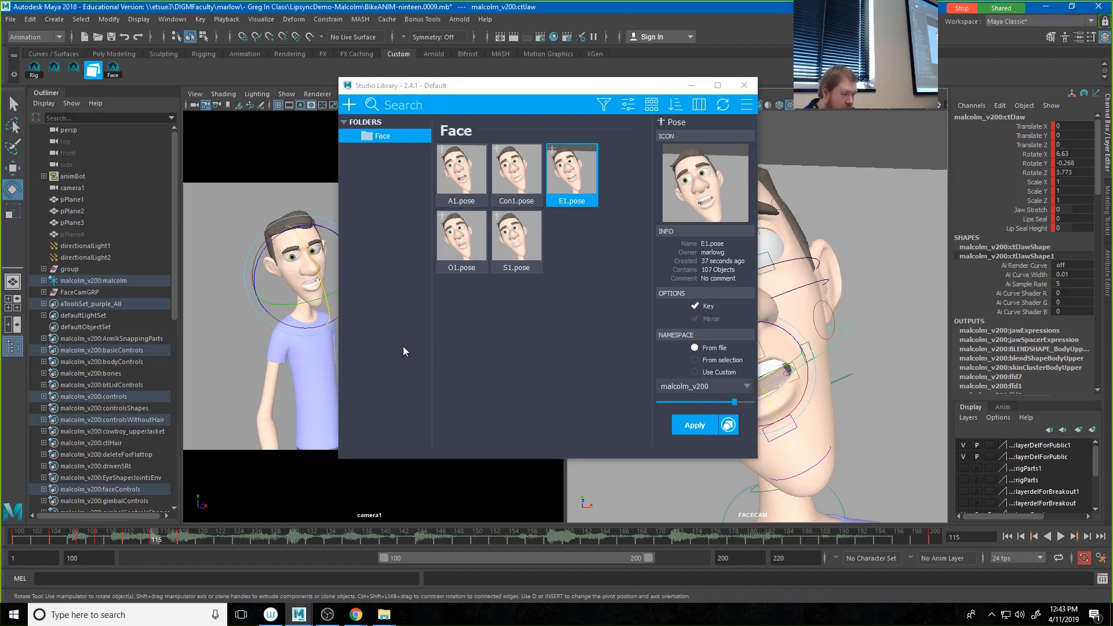
{"action": "left_click_drag", "start_coordinate": [322, 278], "coordinate": [319, 275]}
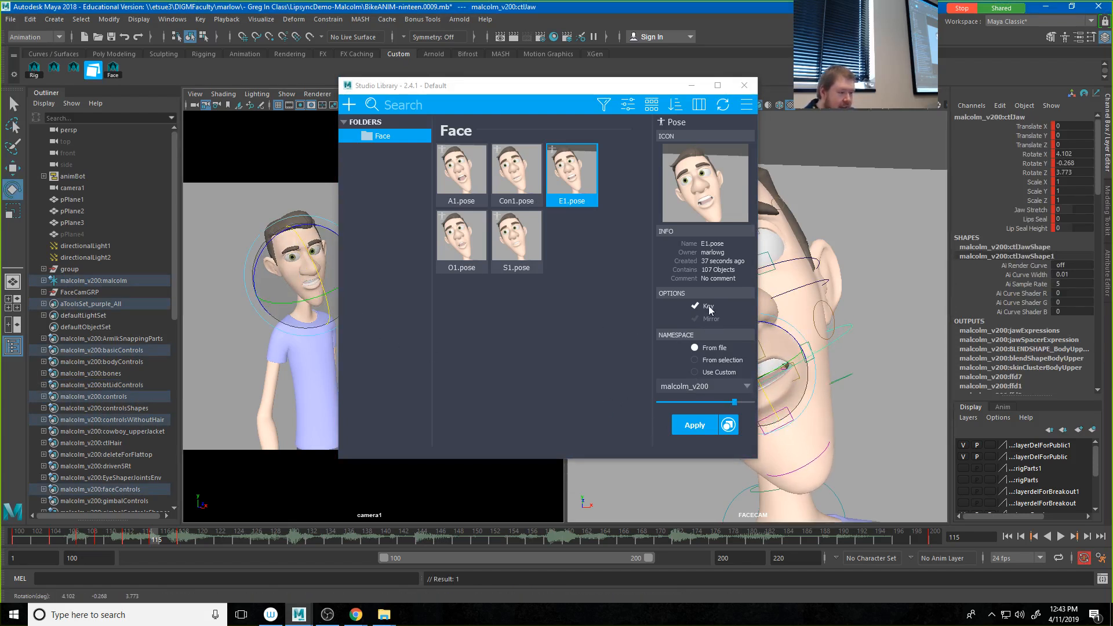
Step: Select all face controls and save their pose with a thumbnail as E2 in the Face folder
{"action": "left_click", "coordinate": [117, 70]}
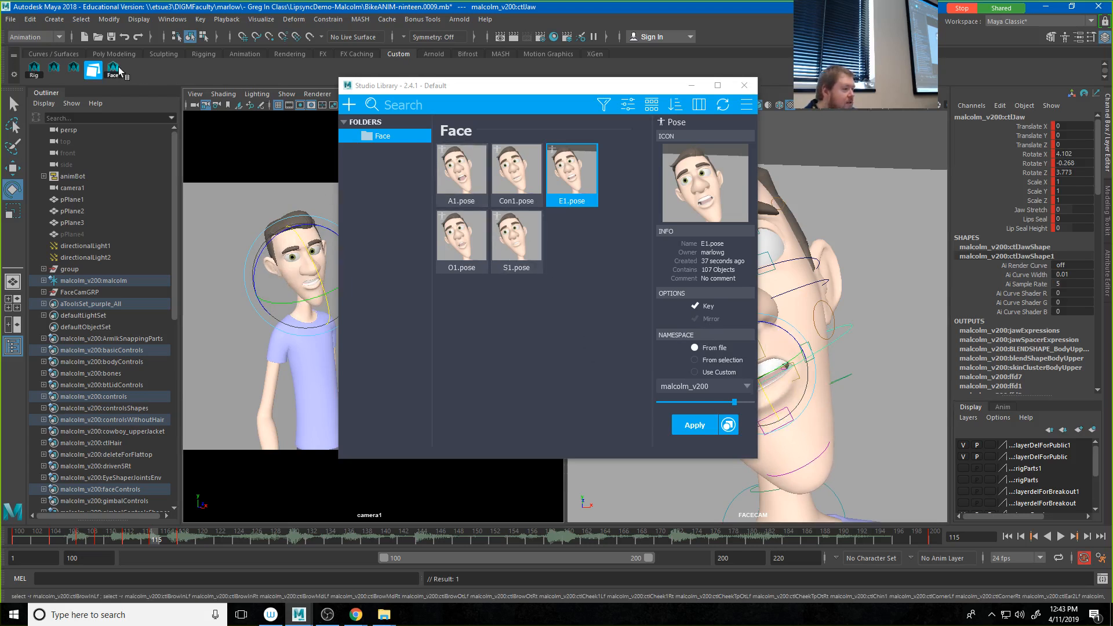
{"action": "right_click", "coordinate": [577, 247]}
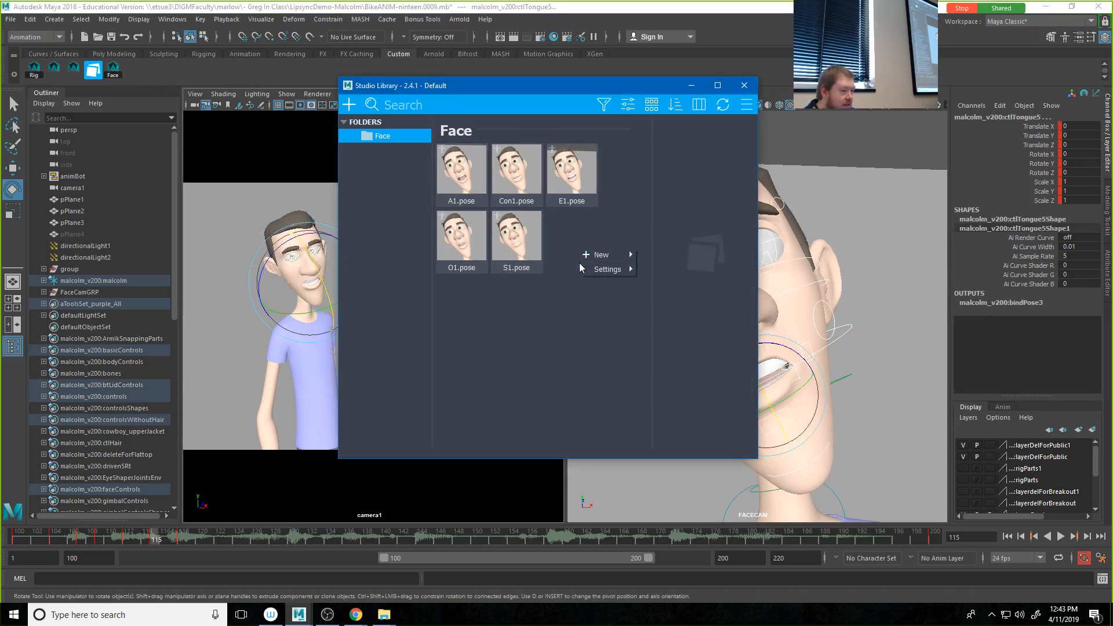
{"action": "mouse_move", "coordinate": [600, 260]}
{"action": "left_click", "coordinate": [659, 269]}
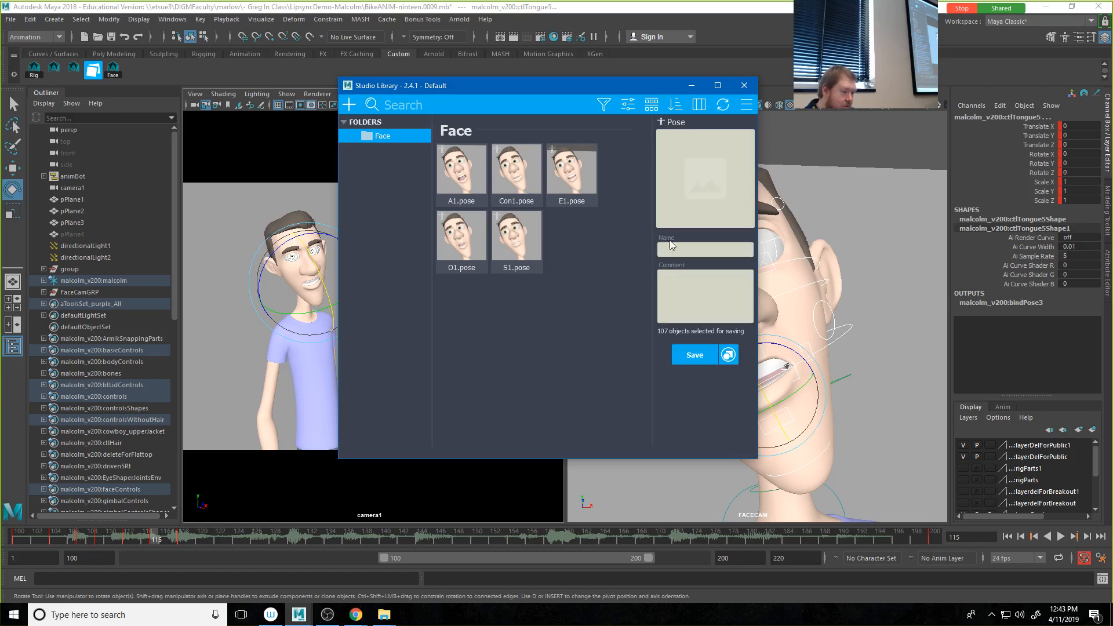
{"action": "left_click", "coordinate": [677, 194]}
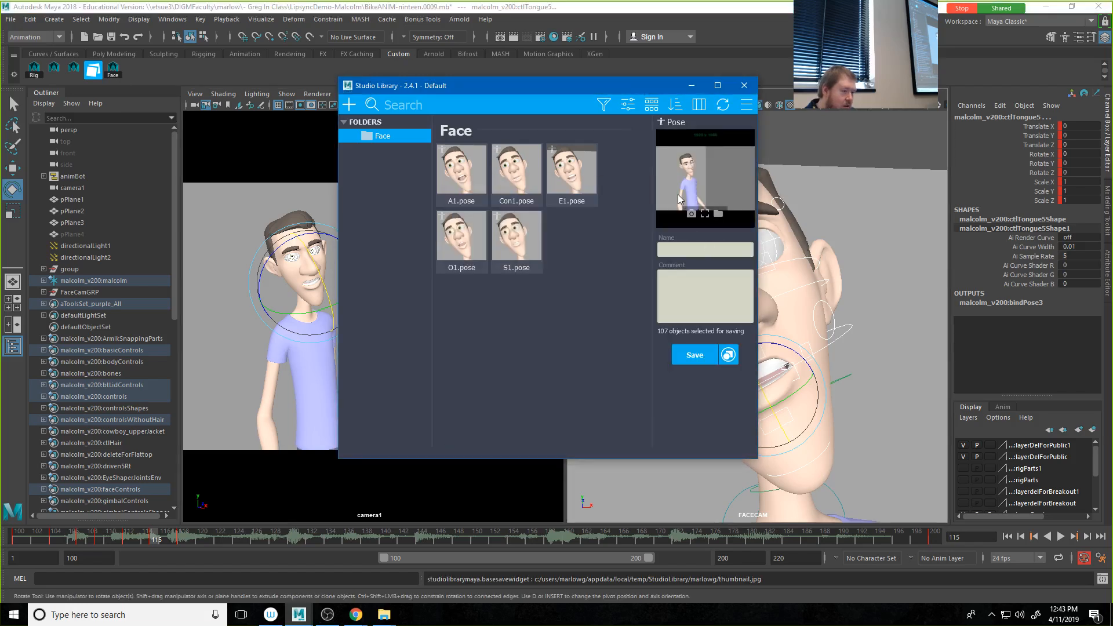
{"action": "left_click", "coordinate": [687, 249]}
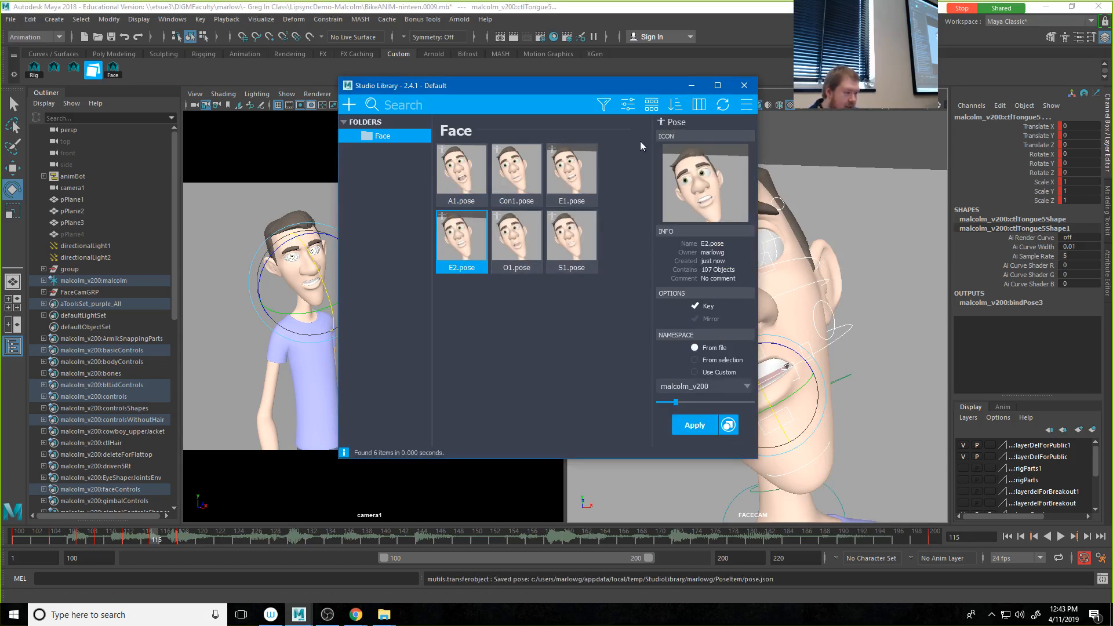
Step: Clear Studio Library from the viewports, play the animation from the start of the range, and move to frame 123
{"action": "left_click", "coordinate": [744, 85]}
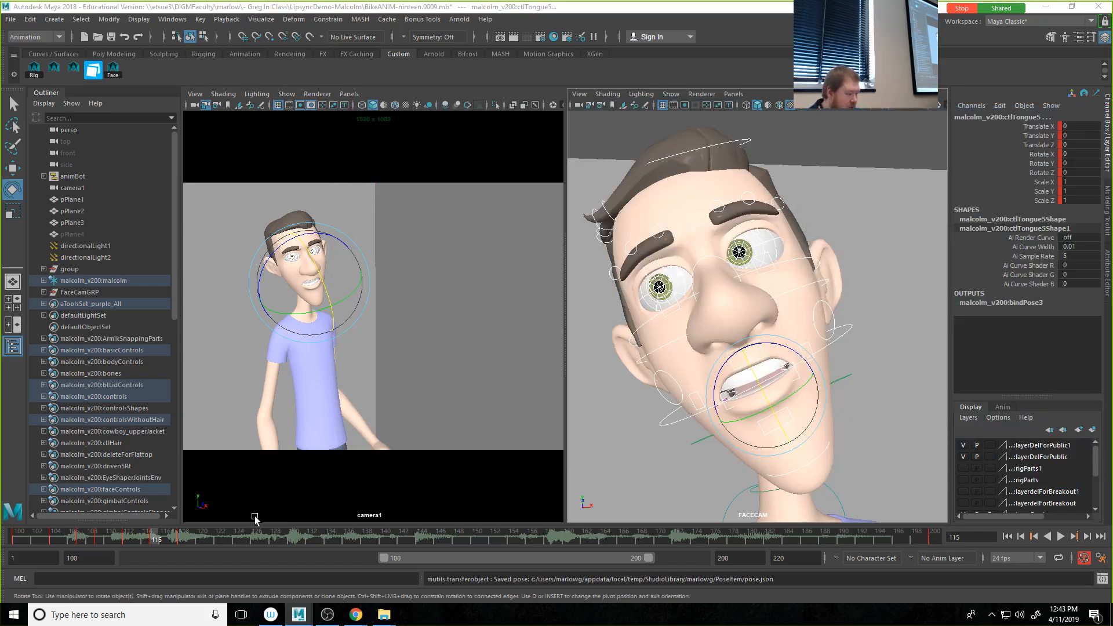
{"action": "left_click", "coordinate": [8, 538]}
{"action": "key", "text": "alt+v"}
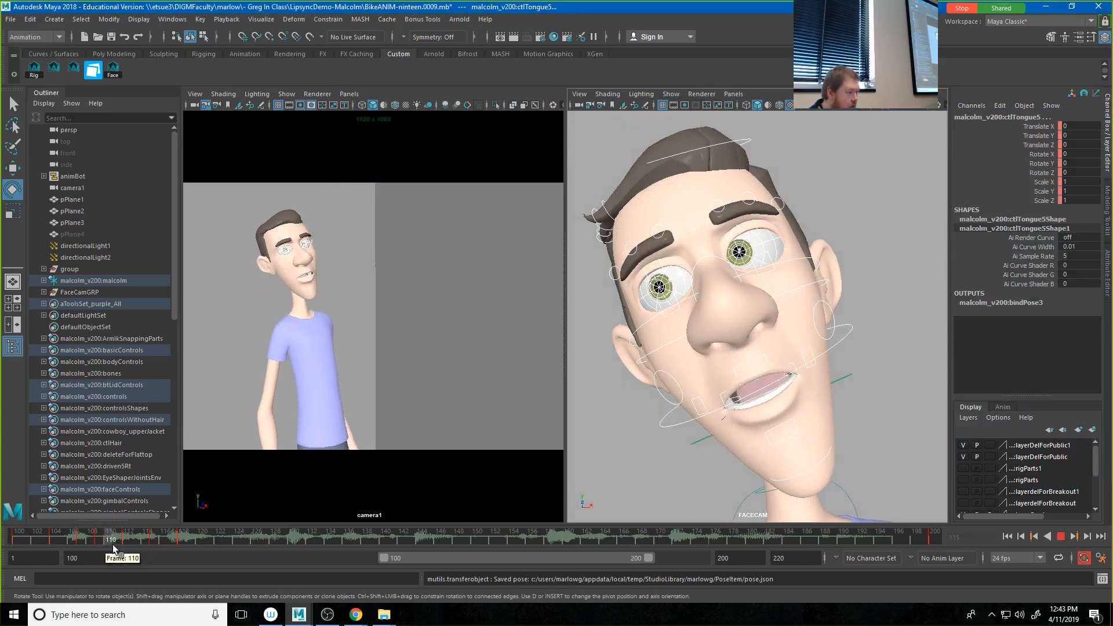
{"action": "left_click_drag", "start_coordinate": [186, 555], "coordinate": [227, 555]}
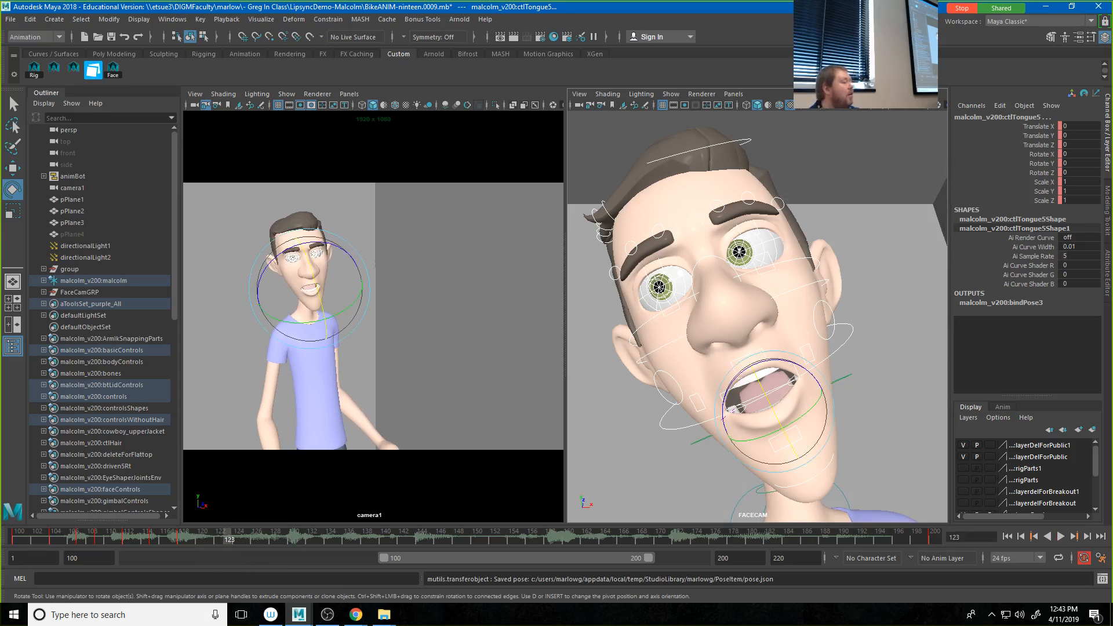
Step: Apply the Con1 pose to the face at frame 123 and clear Studio Library from the viewports
{"action": "left_click_drag", "start_coordinate": [832, 58], "coordinate": [717, 84]}
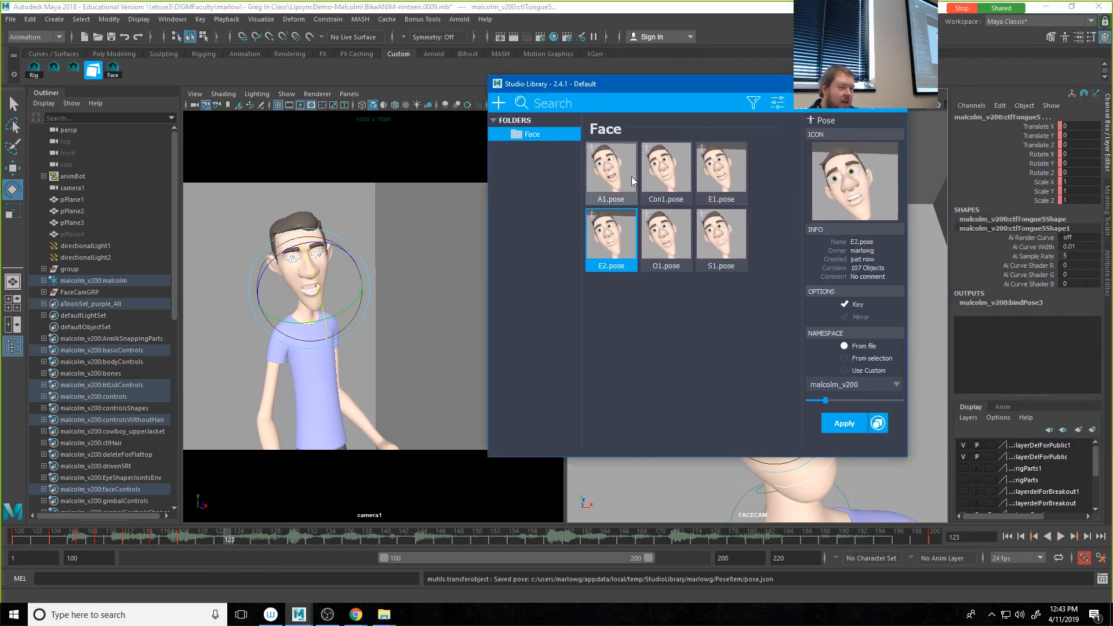
{"action": "left_click", "coordinate": [669, 169]}
{"action": "double_click", "coordinate": [669, 169]}
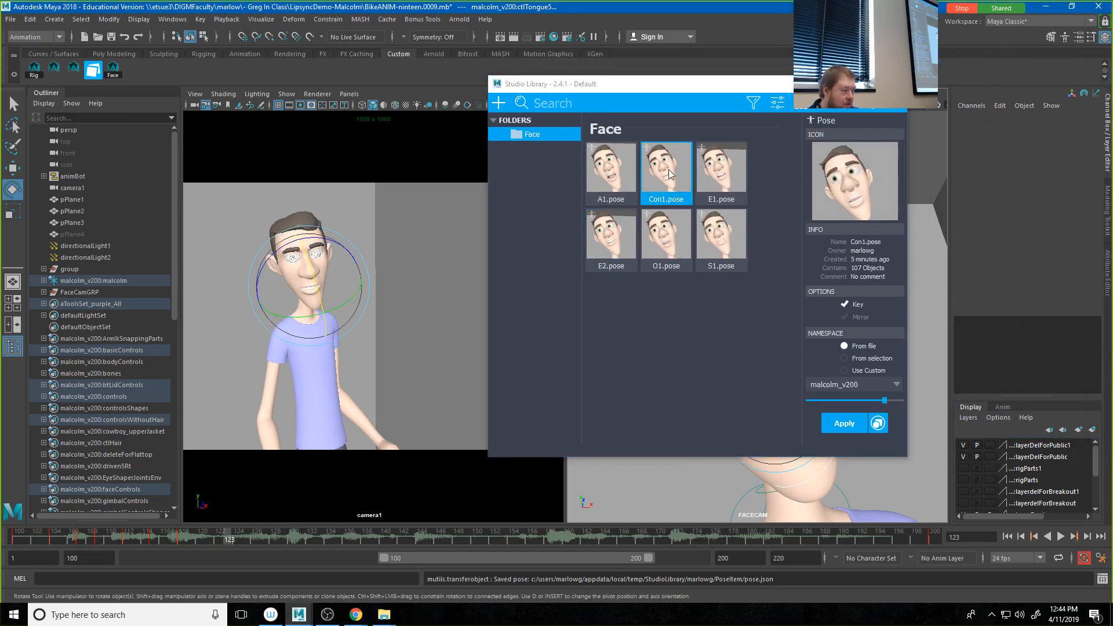
{"action": "left_click", "coordinate": [894, 83]}
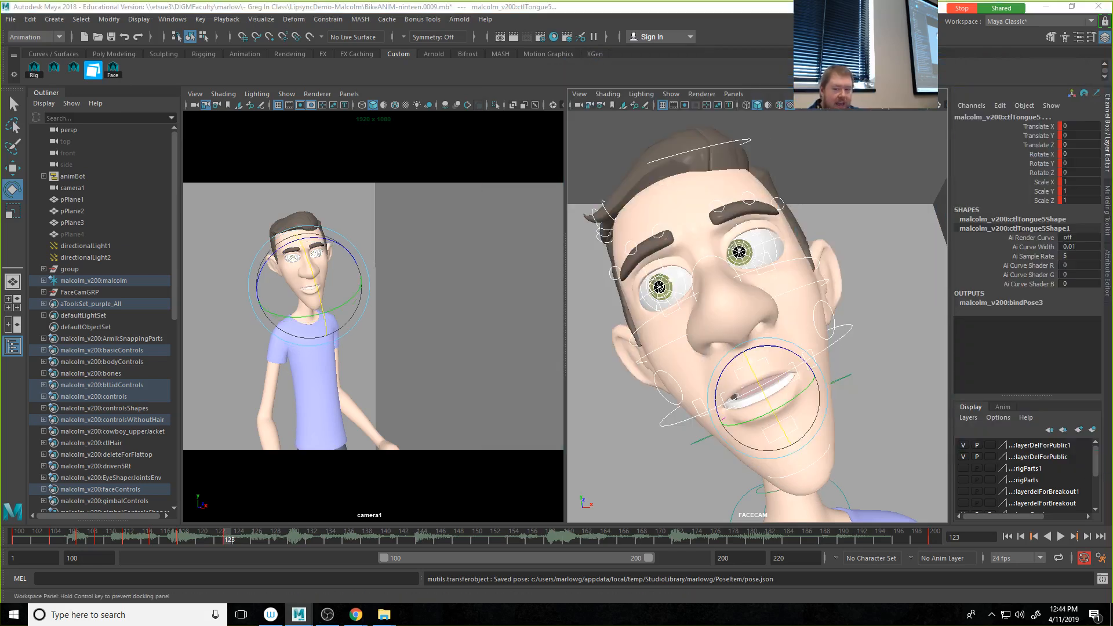
Step: Rotate ctlJaw to close the mouth slightly, to a Rotate X of about 2.409, and deselect it
{"action": "left_click", "coordinate": [880, 333]}
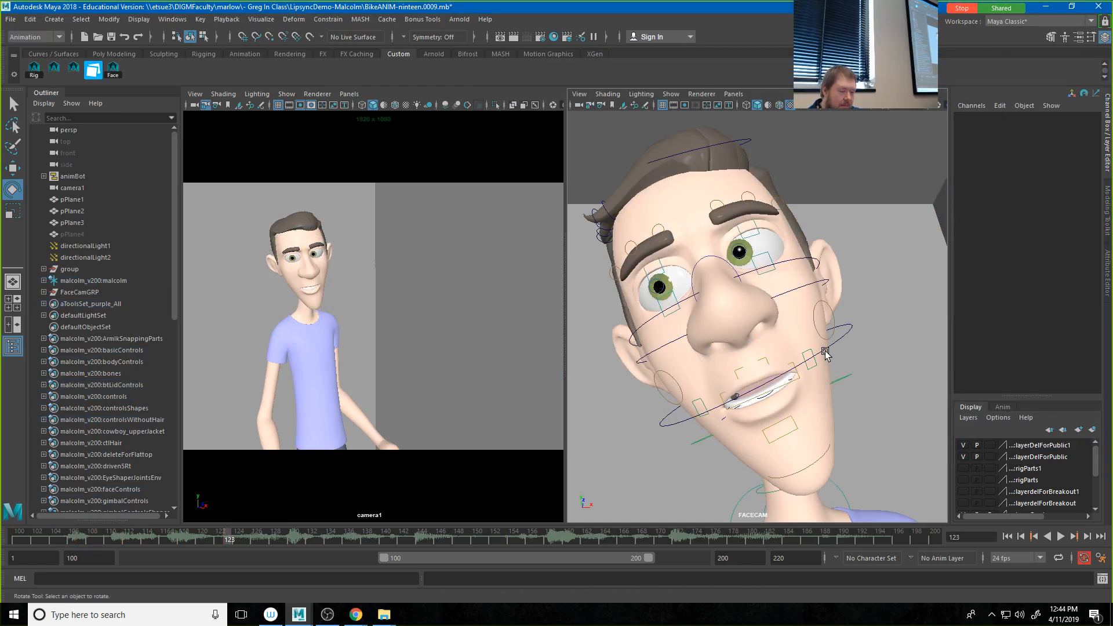
{"action": "left_click", "coordinate": [824, 353]}
{"action": "left_click_drag", "start_coordinate": [757, 378], "coordinate": [748, 365]}
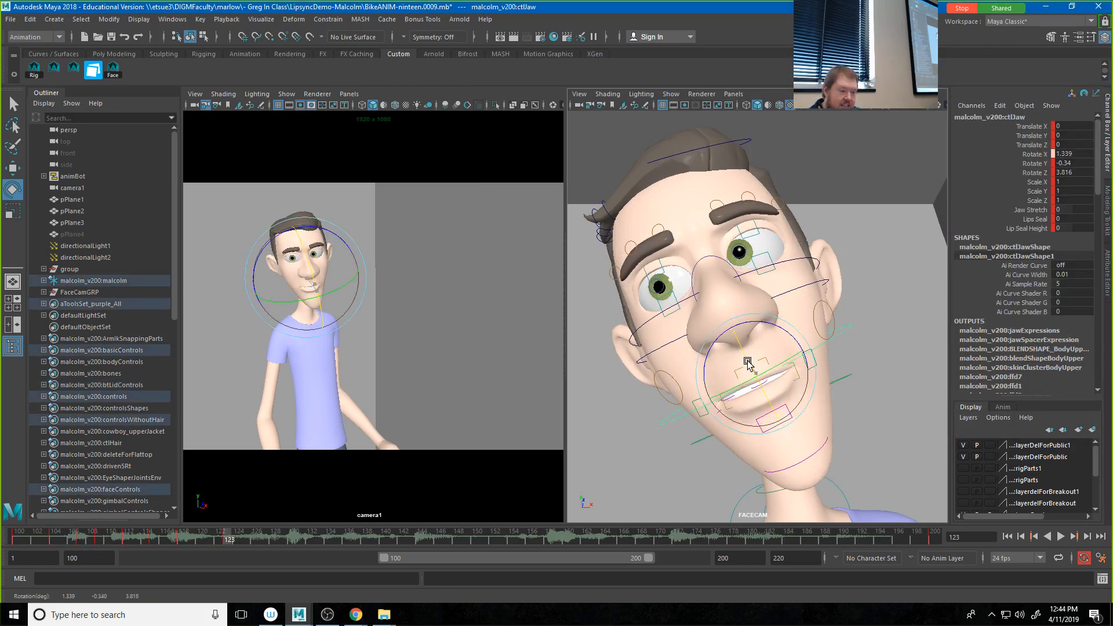
{"action": "left_click", "coordinate": [874, 315]}
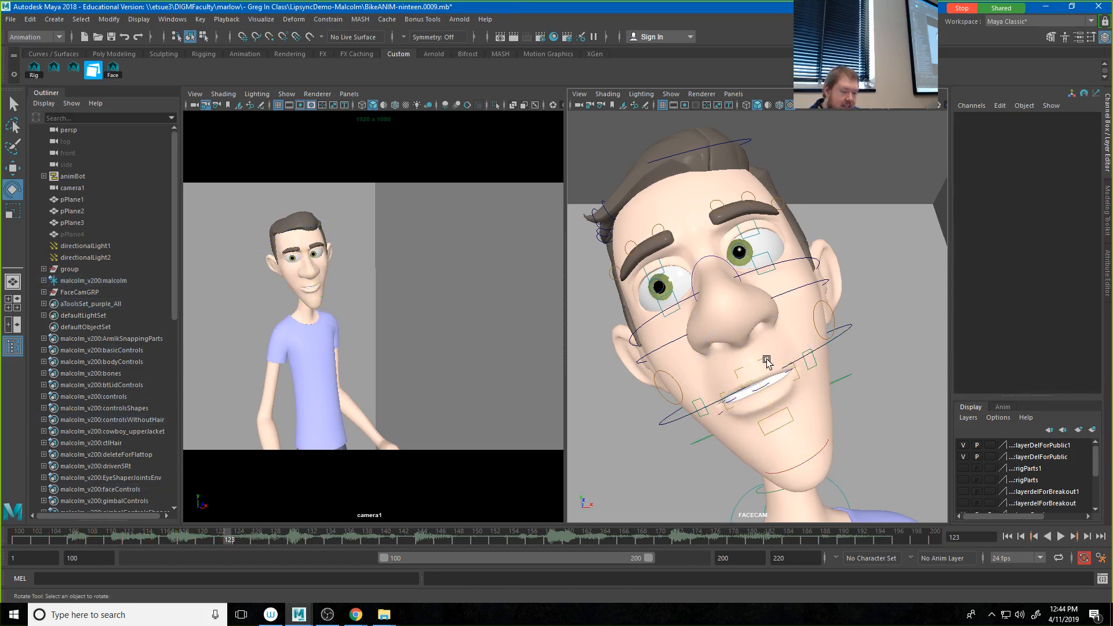
Step: Raise the upper middle lip control ctlLipMdTp slightly and move the lower one, ctlLipMdBt, to Translate Y -0.018
{"action": "left_click", "coordinate": [767, 363]}
{"action": "key", "text": "w"}
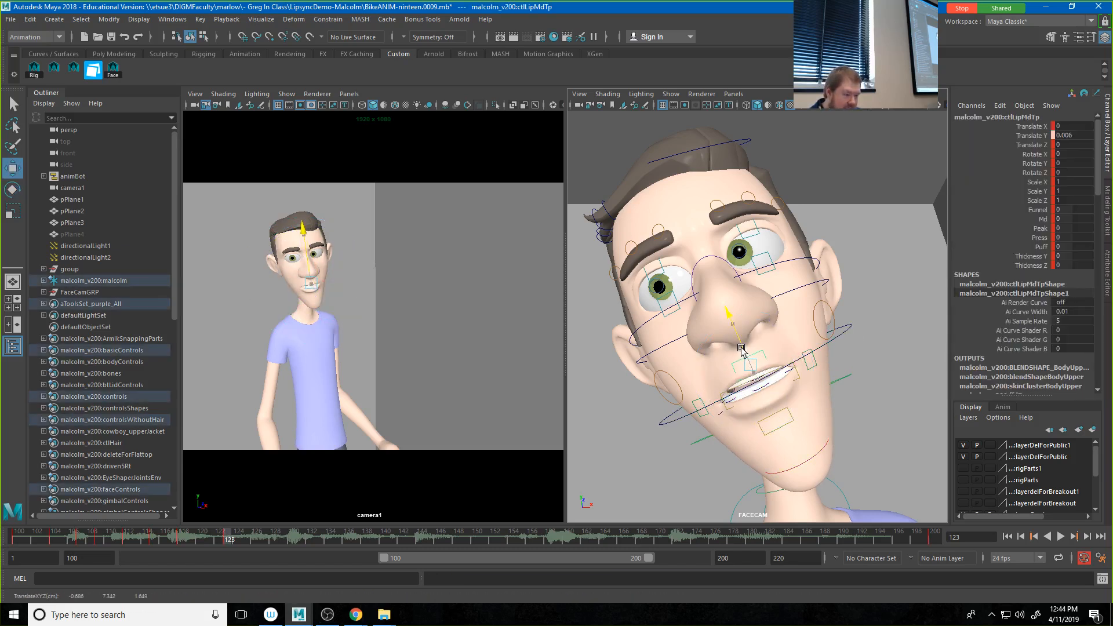
{"action": "left_click_drag", "start_coordinate": [742, 348], "coordinate": [744, 351]}
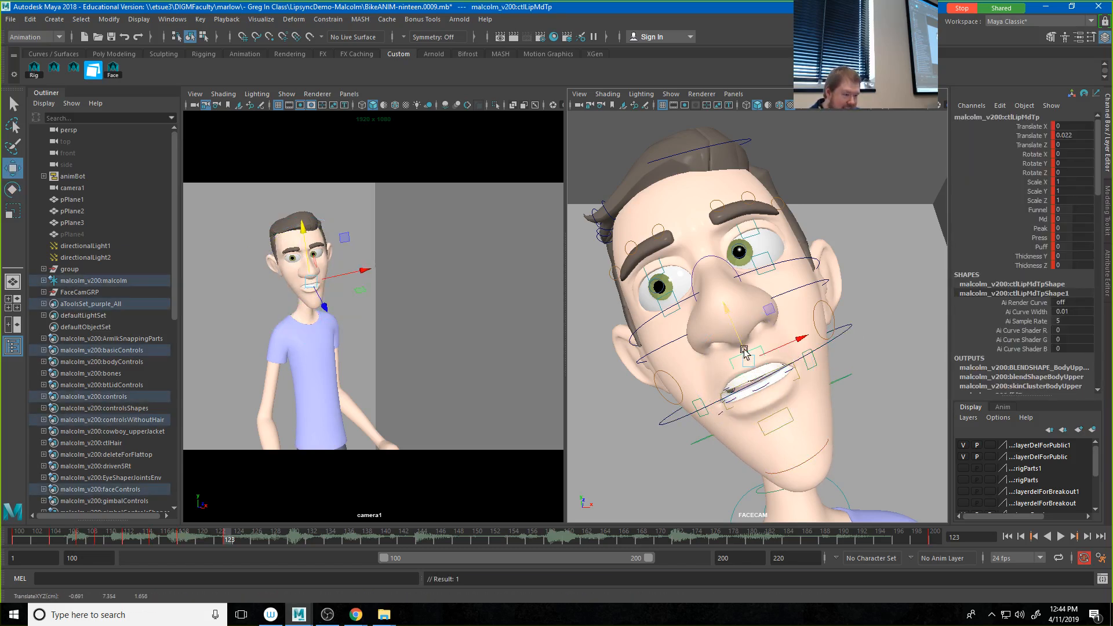
{"action": "left_click", "coordinate": [769, 410]}
{"action": "left_click_drag", "start_coordinate": [769, 410], "coordinate": [764, 400]}
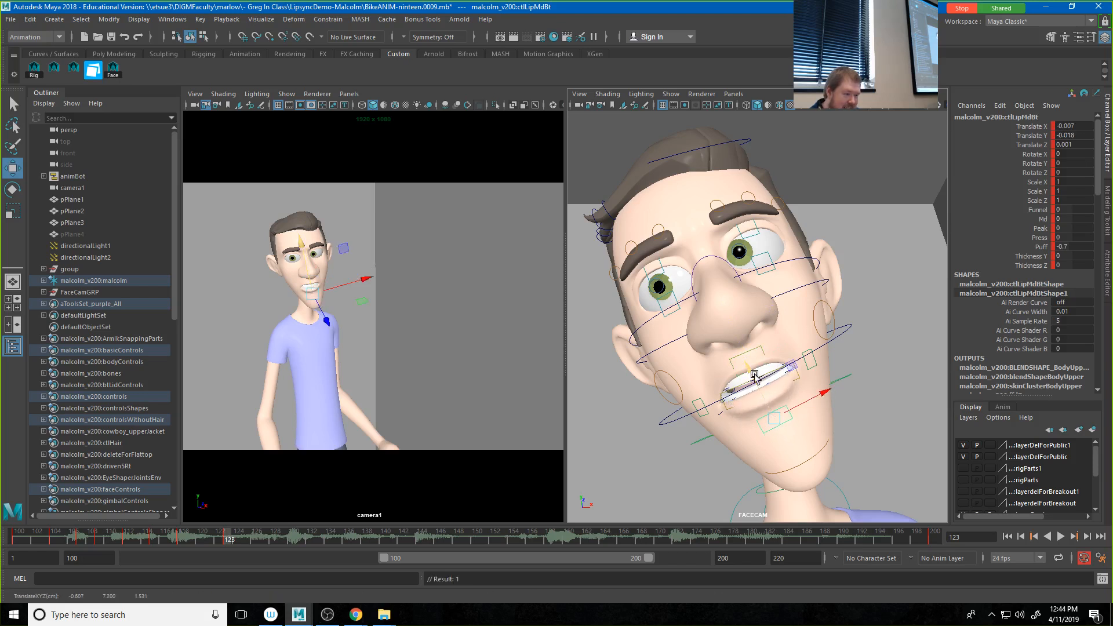
Step: Raise both mouth corner controls to a Translate Y of about 0.037 and set ctlLipMdTp to Translate Y 0.029
{"action": "left_click", "coordinate": [703, 404]}
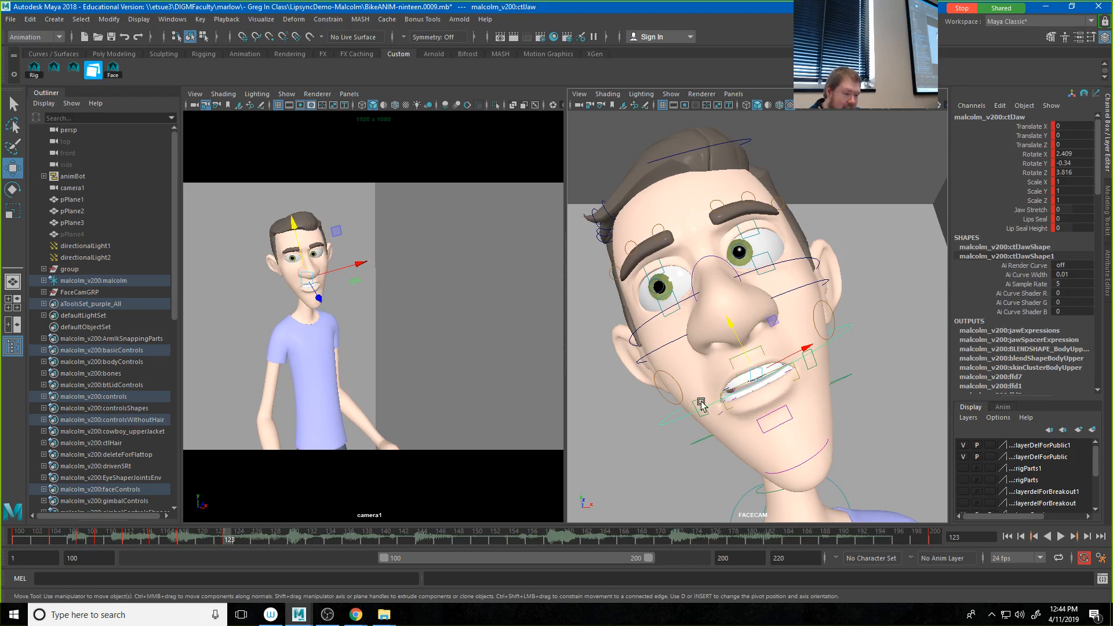
{"action": "left_click", "coordinate": [806, 351]}
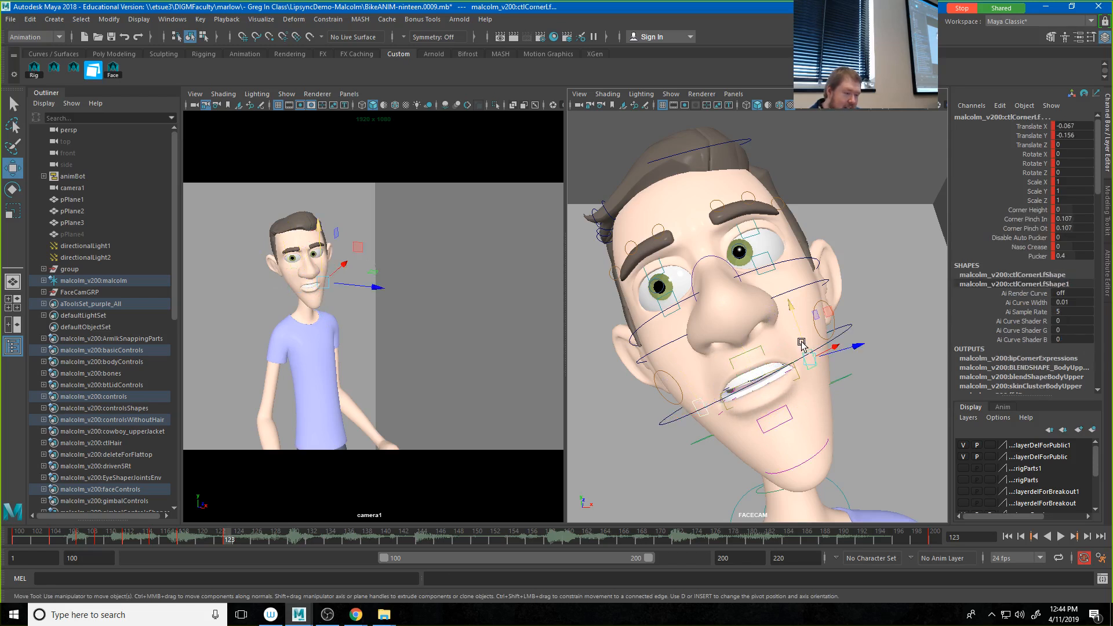
{"action": "left_click", "coordinate": [747, 352]}
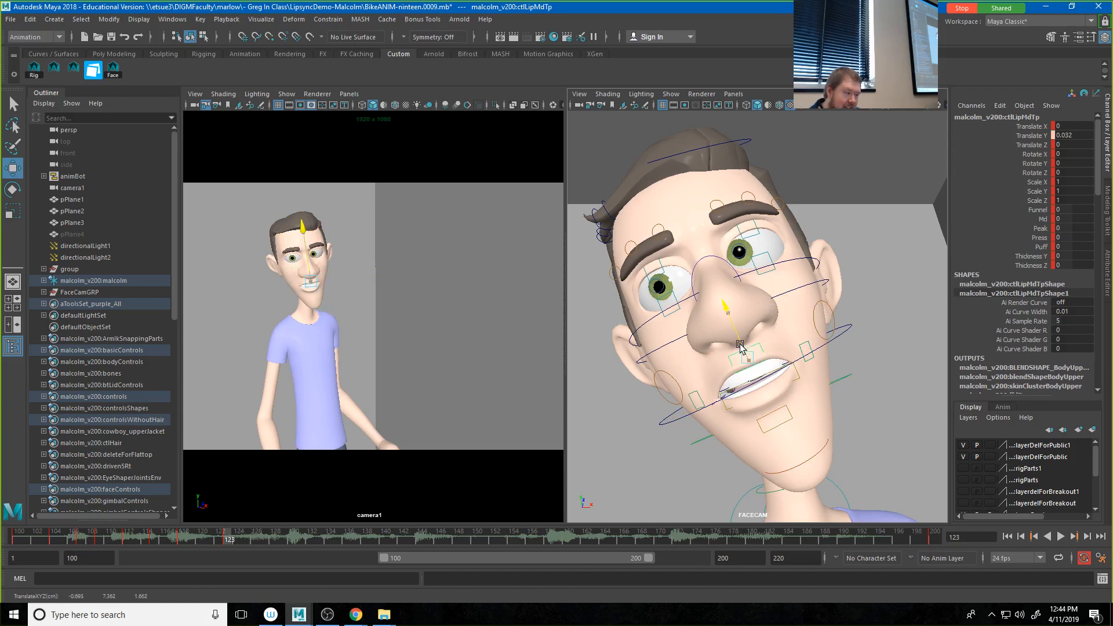
{"action": "left_click_drag", "start_coordinate": [739, 344], "coordinate": [741, 347]}
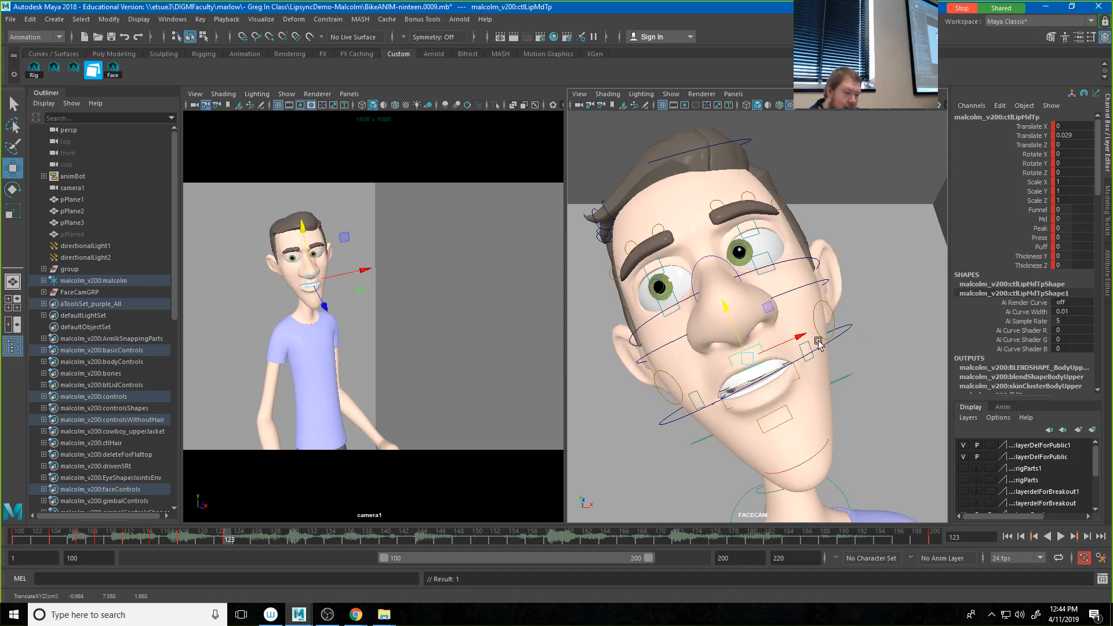
Step: Close the mouth a little more by rotating ctlJaw to a Rotate X of about 1.053, and key it
{"action": "left_click", "coordinate": [835, 341]}
{"action": "key", "text": "e"}
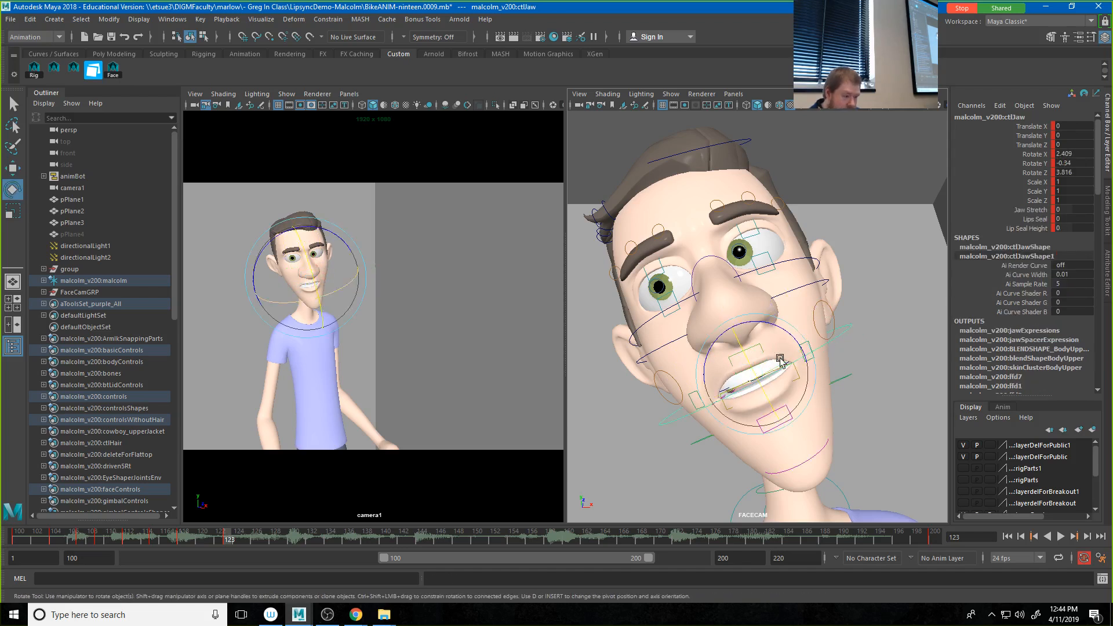
{"action": "left_click_drag", "start_coordinate": [752, 362], "coordinate": [750, 362]}
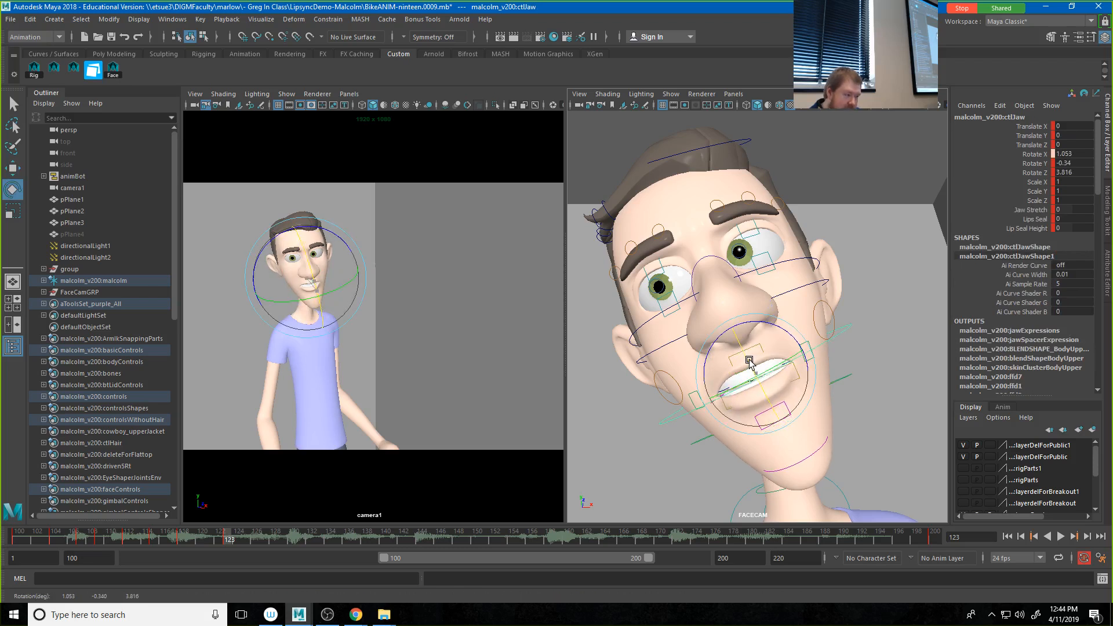
{"action": "key", "text": "s"}
Step: Save the face as a new pose named SWide1 with a captured thumbnail in Studio Library's Face folder, and clear the window from the viewports
{"action": "left_click_drag", "start_coordinate": [1112, 97], "coordinate": [580, 95]}
{"action": "left_click", "coordinate": [509, 316]}
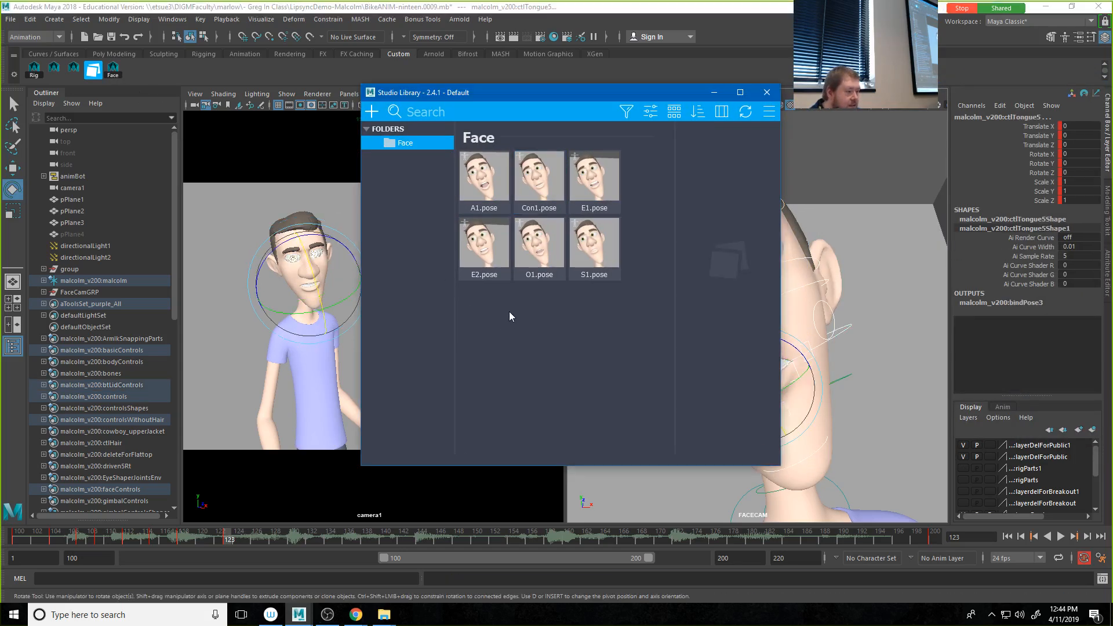
{"action": "right_click", "coordinate": [509, 316]}
{"action": "mouse_move", "coordinate": [529, 318]}
{"action": "left_click", "coordinate": [584, 337]}
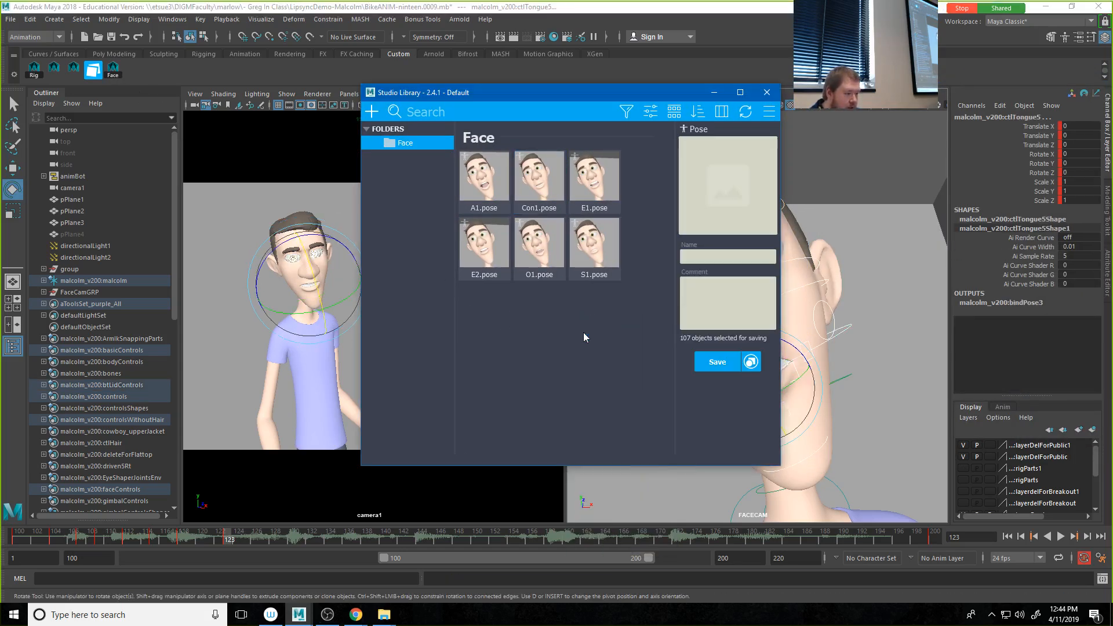
{"action": "left_click", "coordinate": [739, 200]}
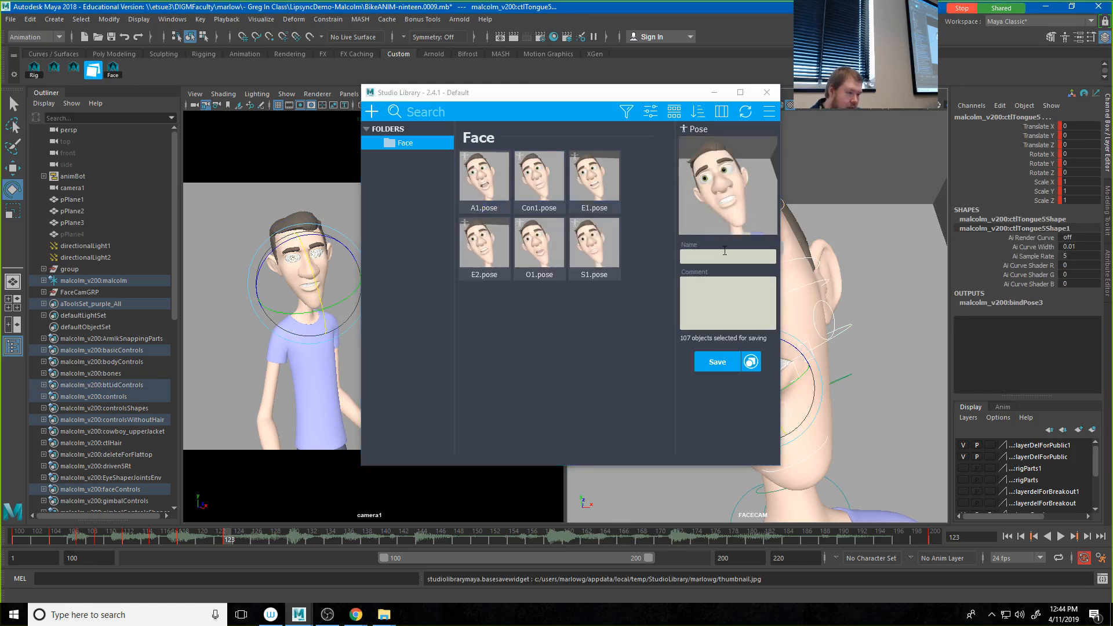
{"action": "left_click", "coordinate": [706, 253]}
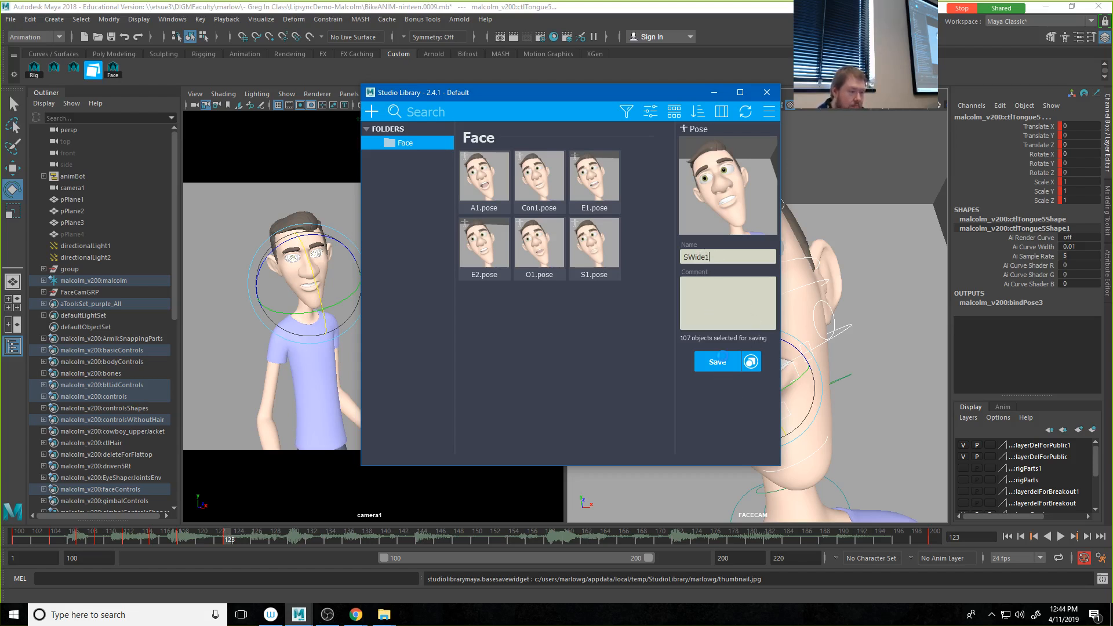
{"action": "left_click_drag", "start_coordinate": [597, 97], "coordinate": [1112, 104]}
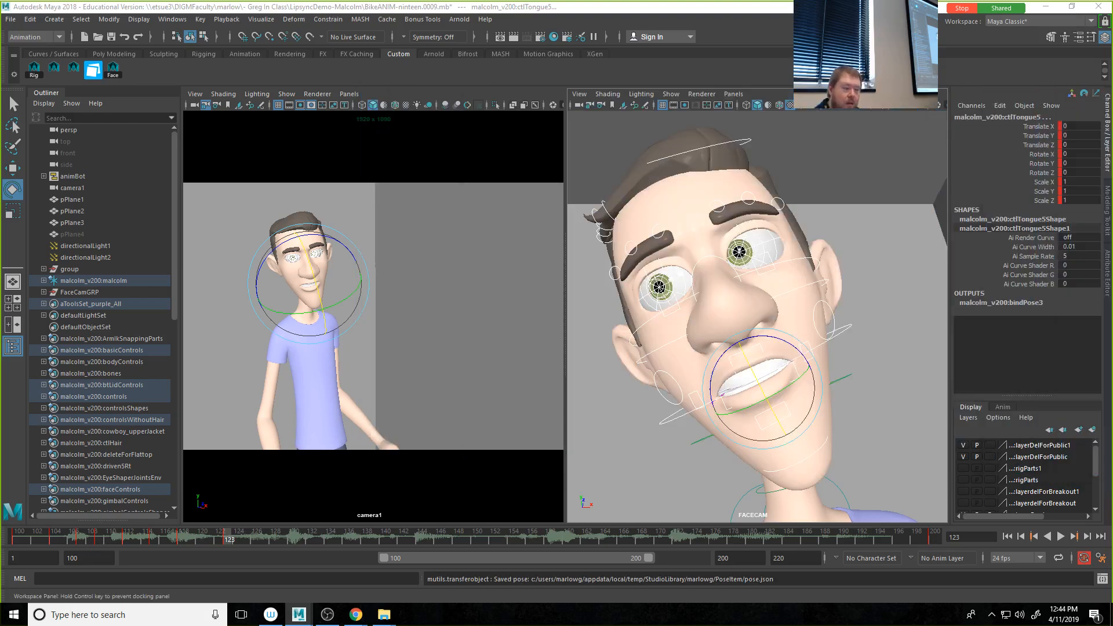
Step: Blend the O1 pose onto the face at full strength at frame 127 and clear Studio Library from the viewports
{"action": "left_click_drag", "start_coordinate": [179, 539], "coordinate": [261, 549]}
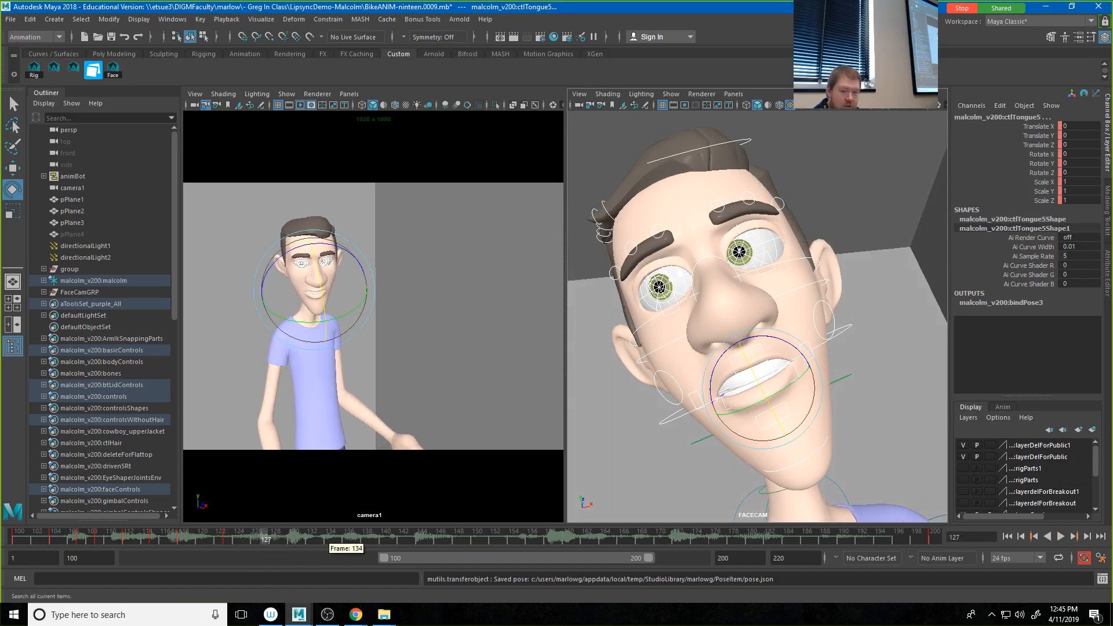
{"action": "left_click", "coordinate": [93, 70]}
{"action": "left_click_drag", "start_coordinate": [752, 95], "coordinate": [436, 117]}
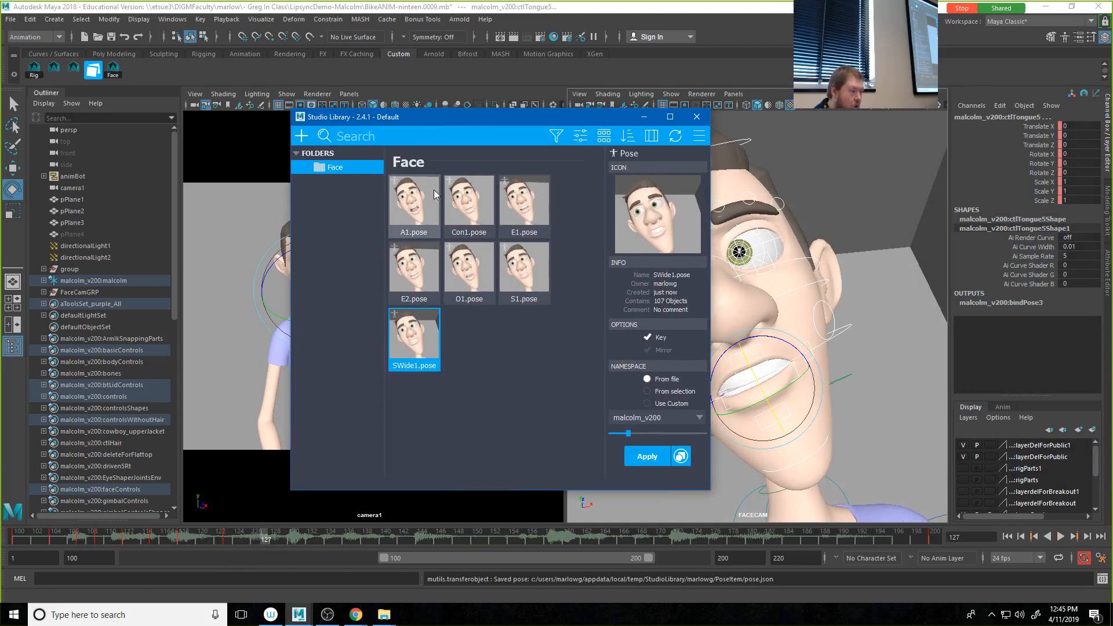
{"action": "left_click", "coordinate": [472, 274]}
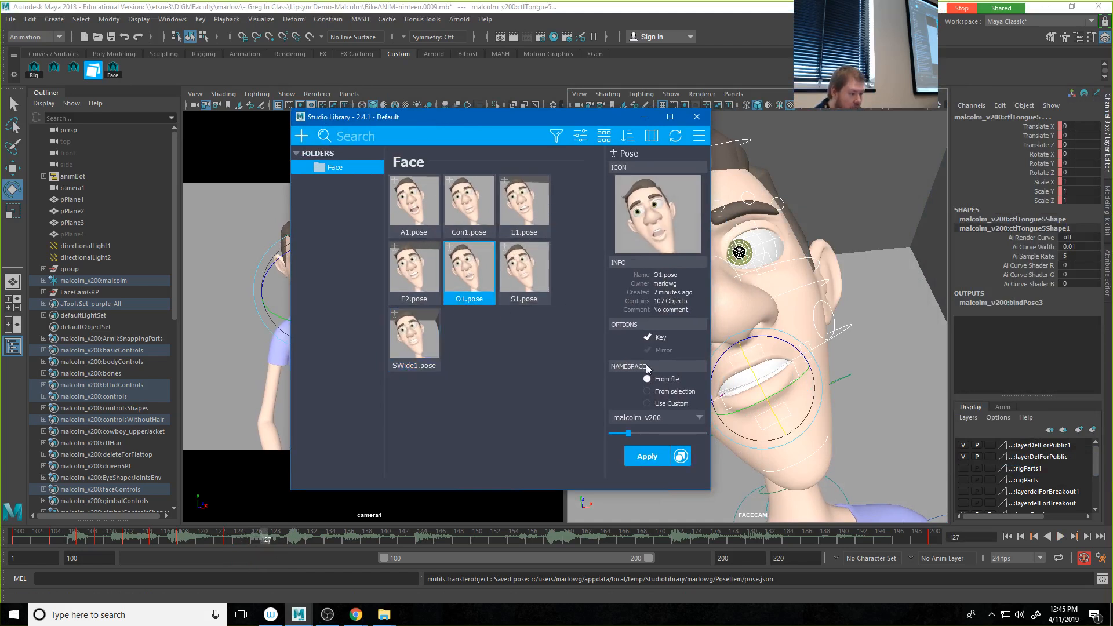
{"action": "left_click_drag", "start_coordinate": [638, 433], "coordinate": [653, 433]}
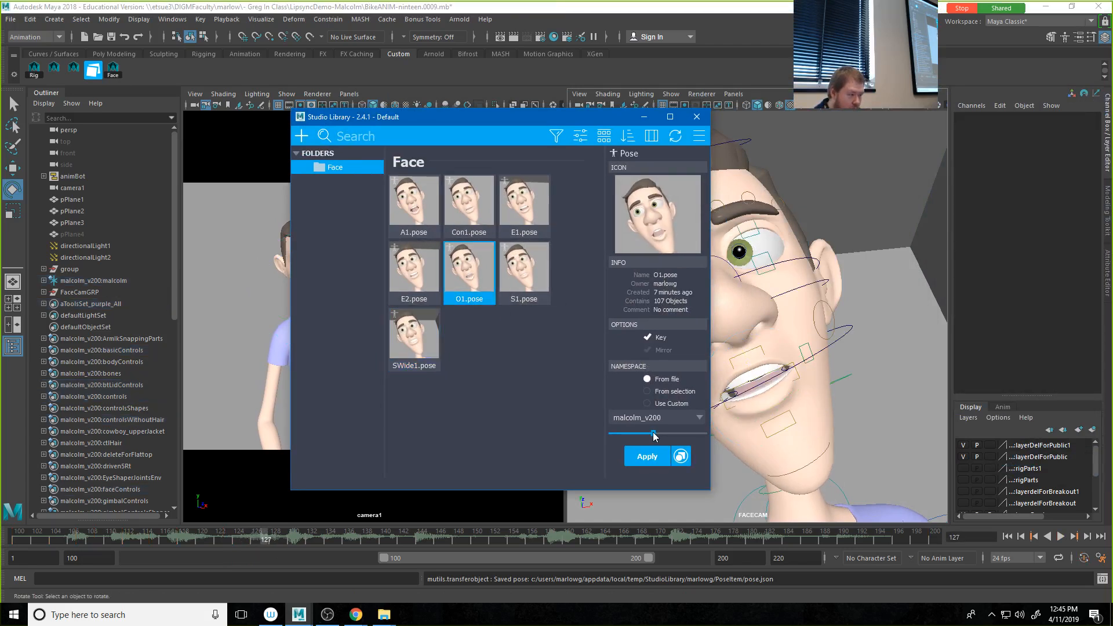
{"action": "left_click_drag", "start_coordinate": [446, 119], "coordinate": [598, 125]}
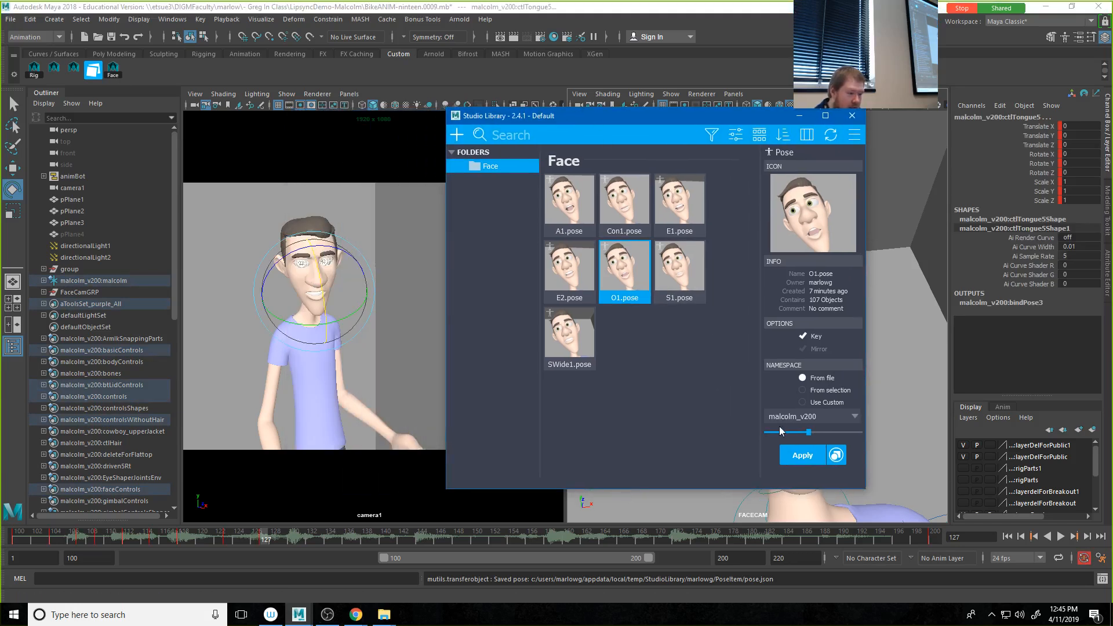
{"action": "left_click_drag", "start_coordinate": [832, 432], "coordinate": [859, 433]}
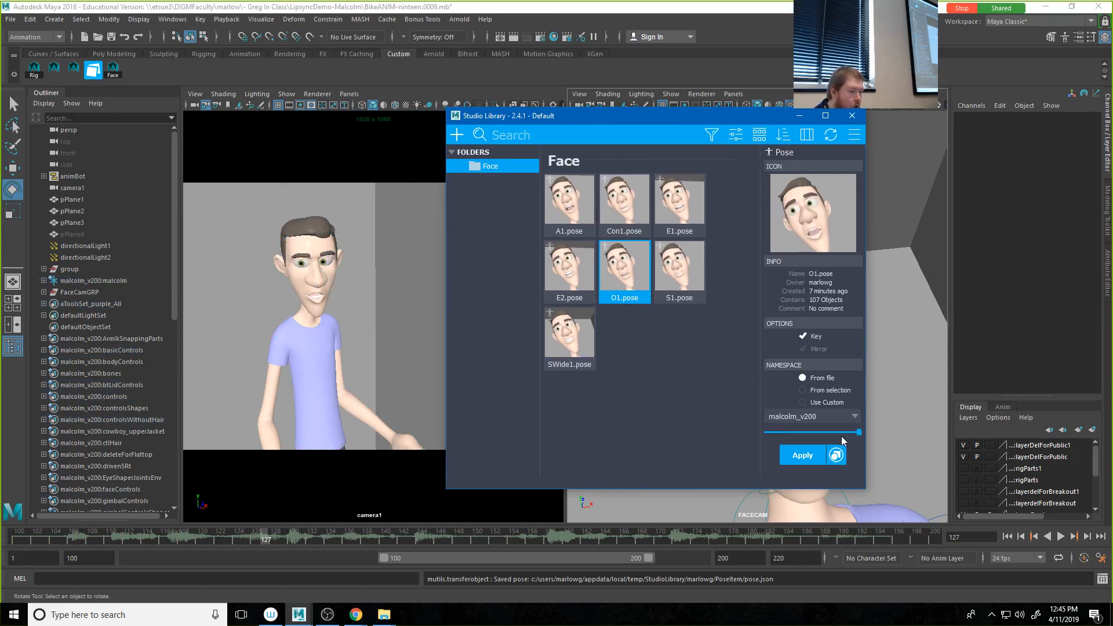
{"action": "left_click", "coordinate": [825, 434]}
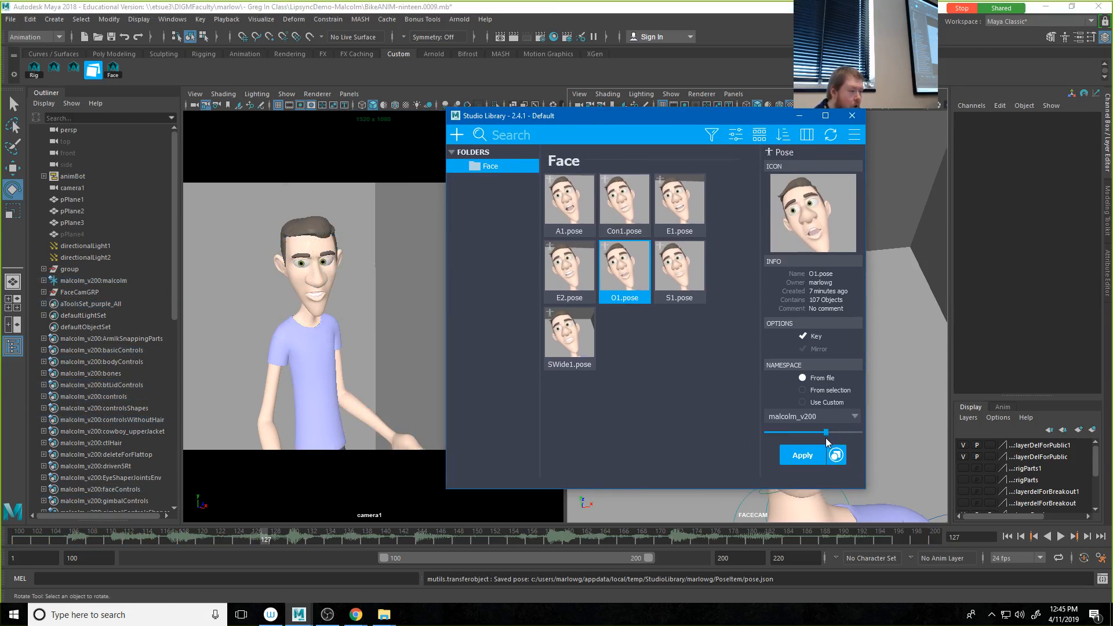
{"action": "left_click_drag", "start_coordinate": [844, 434], "coordinate": [861, 430]}
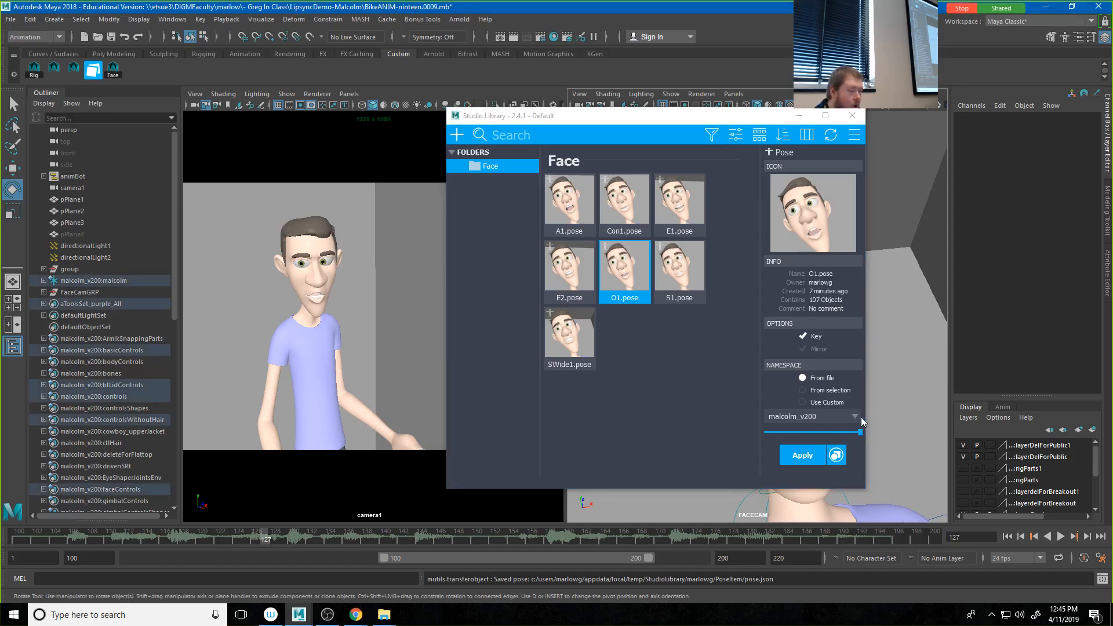
{"action": "left_click_drag", "start_coordinate": [624, 116], "coordinate": [1112, 129]}
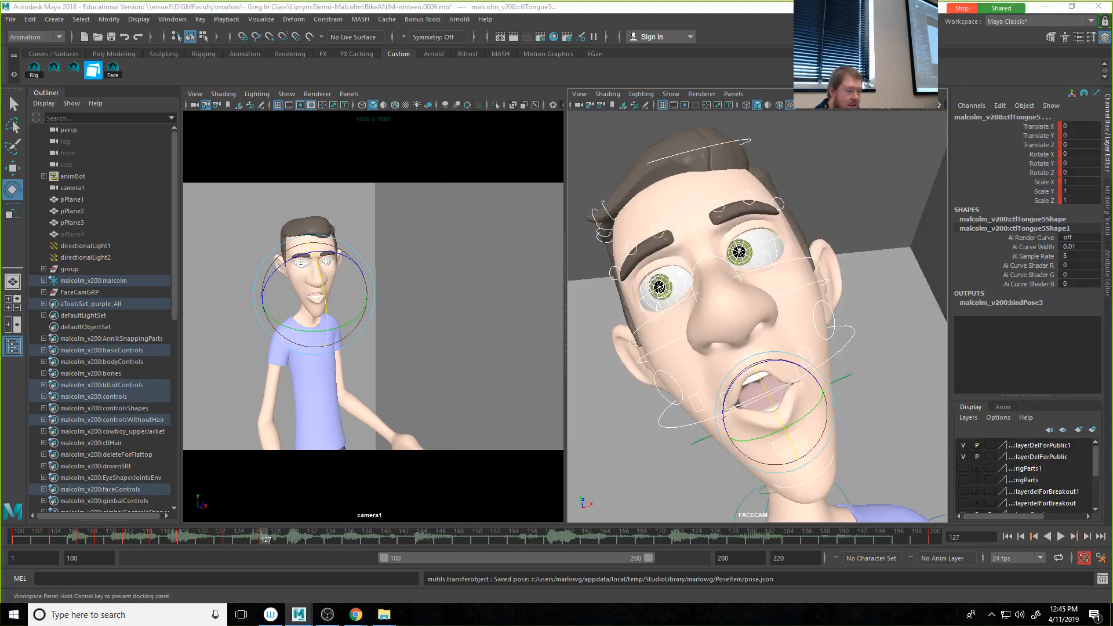
Step: Move the mouth corners outward: ctlCornerLf to about Translate X 0.155, Y 0.023, and ctlCornerRt to about Translate X 0.189, Y -0.055
{"action": "left_click", "coordinate": [863, 235]}
{"action": "left_click", "coordinate": [800, 353]}
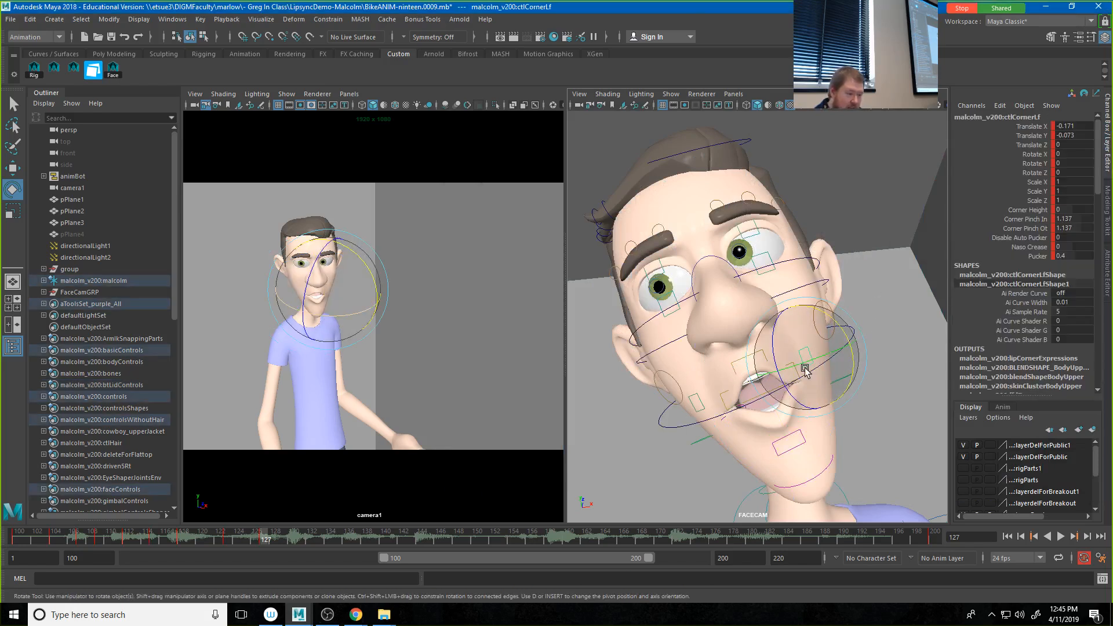
{"action": "key", "text": "w"}
{"action": "left_click_drag", "start_coordinate": [809, 363], "coordinate": [834, 342]}
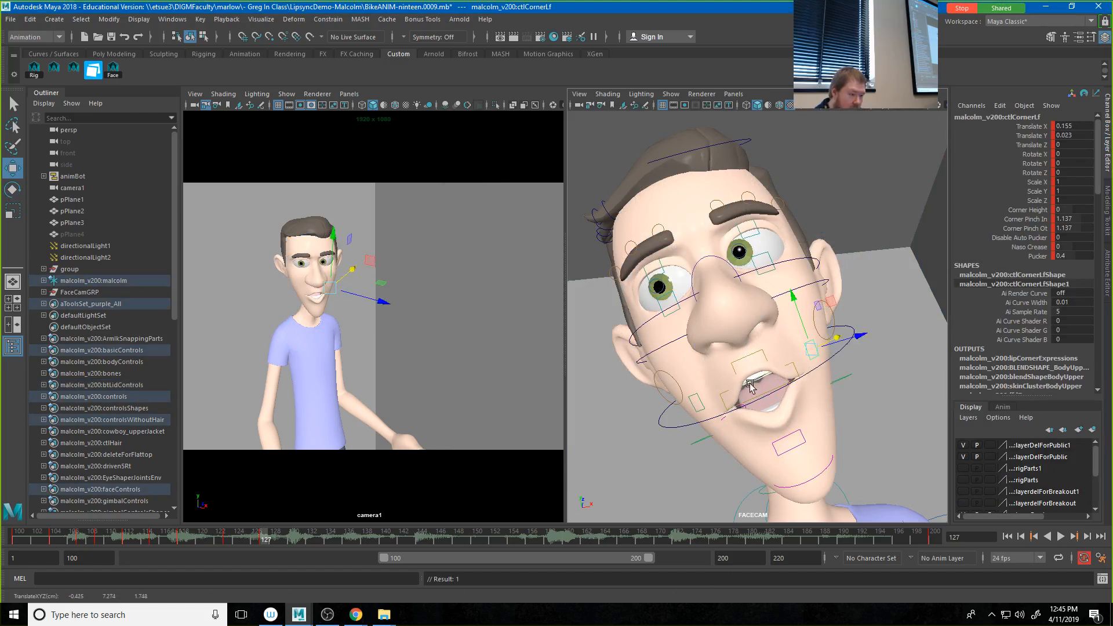
{"action": "left_click", "coordinate": [716, 407]}
{"action": "left_click_drag", "start_coordinate": [716, 406], "coordinate": [700, 400]}
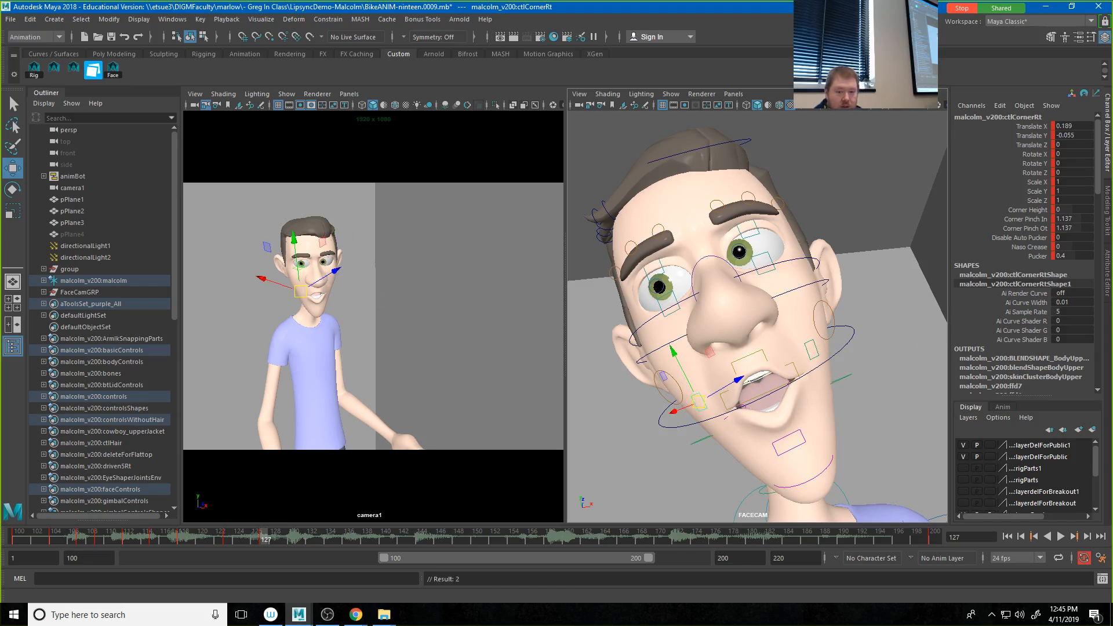
Step: Select the face controls and save them as a new pose named 02 with a captured thumbnail in the Face folder
{"action": "left_click", "coordinate": [112, 70]}
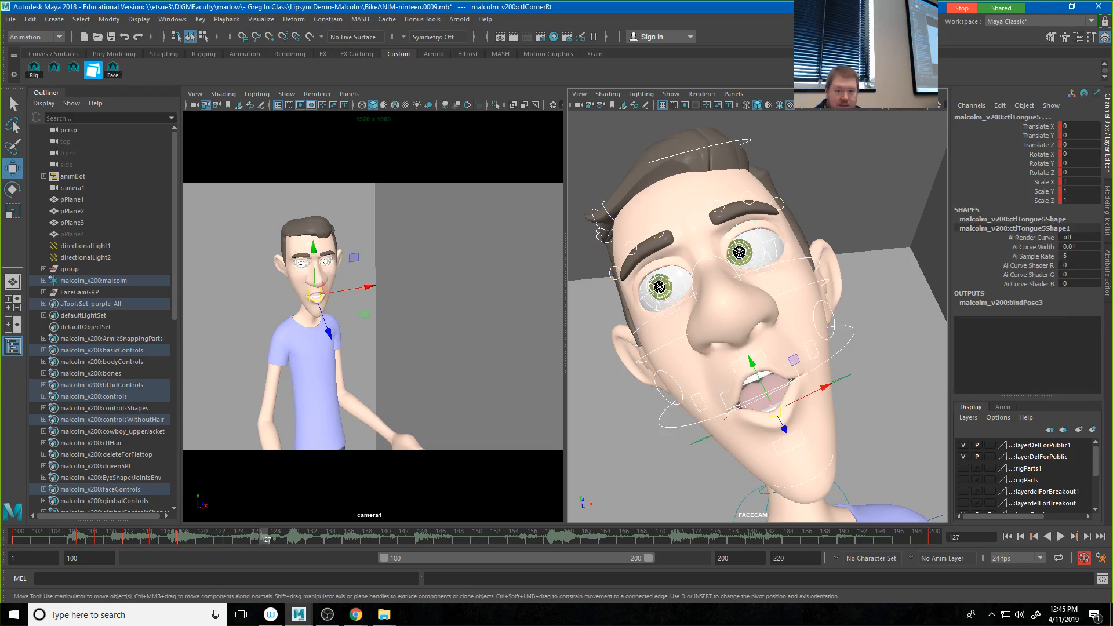
{"action": "left_click_drag", "start_coordinate": [1112, 118], "coordinate": [702, 112]}
{"action": "left_click", "coordinate": [504, 134]}
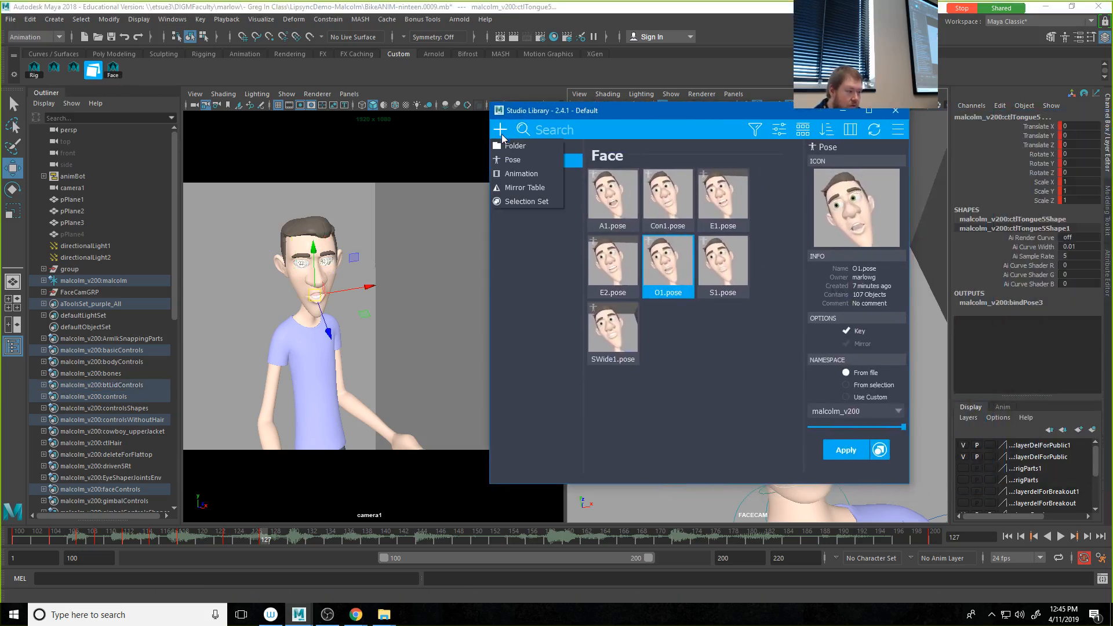
{"action": "left_click", "coordinate": [509, 162]}
{"action": "left_click", "coordinate": [850, 215]}
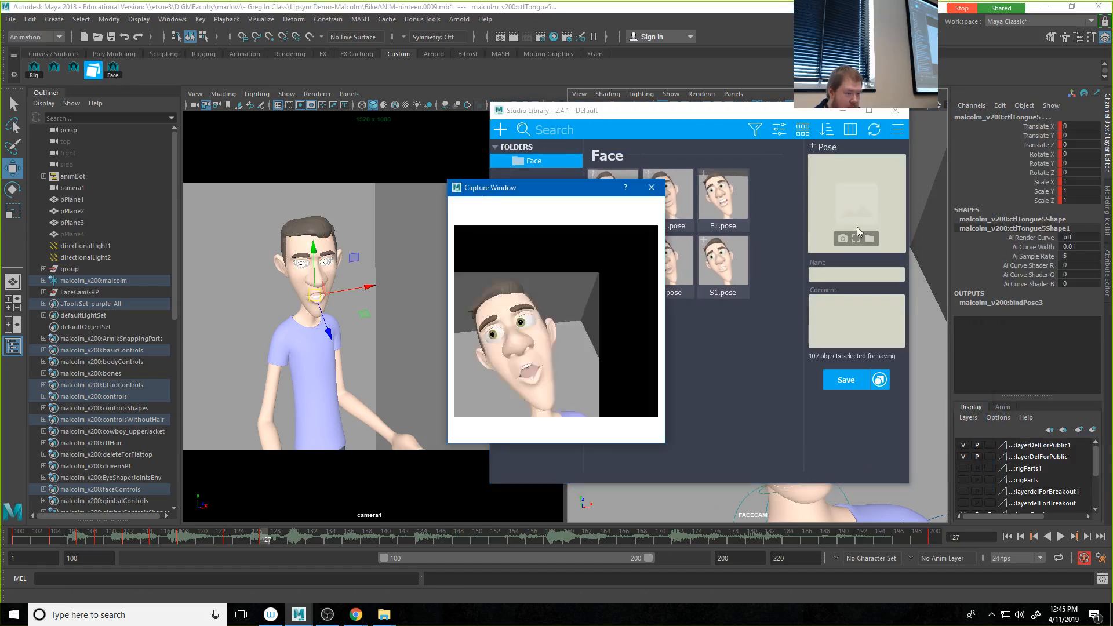
{"action": "left_click", "coordinate": [853, 276]}
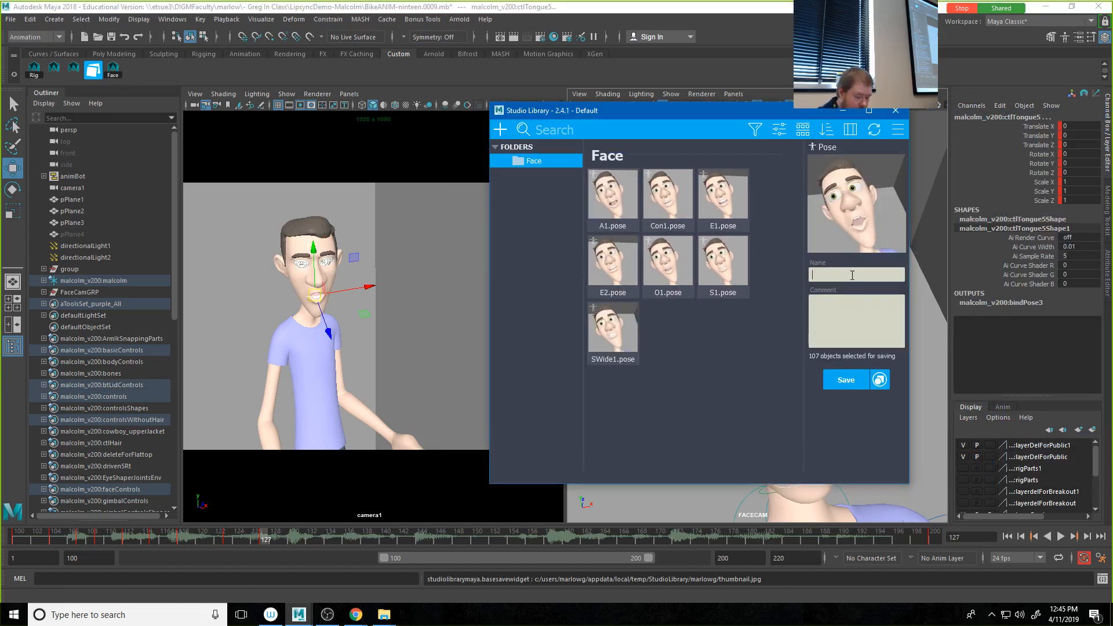
{"action": "left_click", "coordinate": [848, 382]}
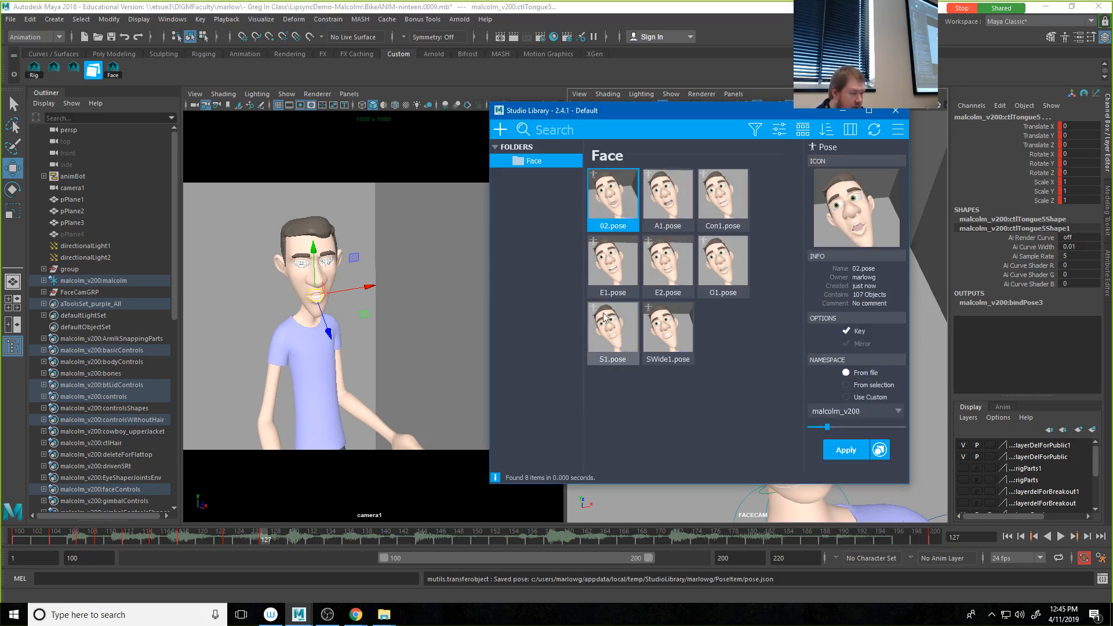
Step: Close Studio Library and play the animation from frame 100, and again from about frame 117, to review the lip sync against the audio
{"action": "left_click", "coordinate": [14, 536]}
{"action": "key", "text": "alt+v"}
{"action": "left_click_drag", "start_coordinate": [12, 531], "coordinate": [13, 533]}
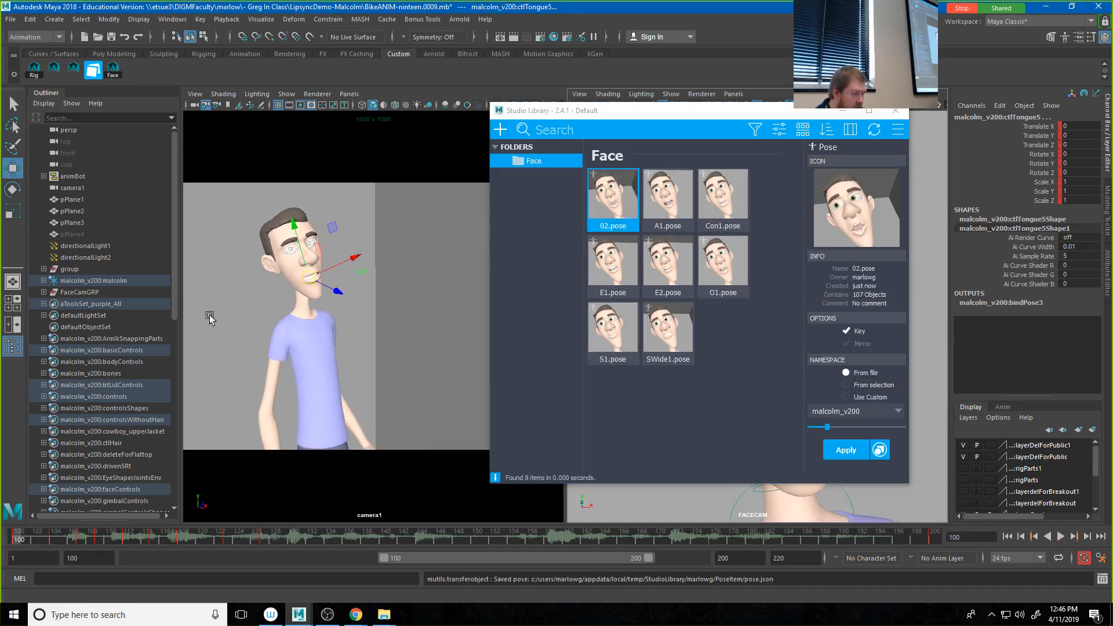
{"action": "left_click", "coordinate": [440, 221]}
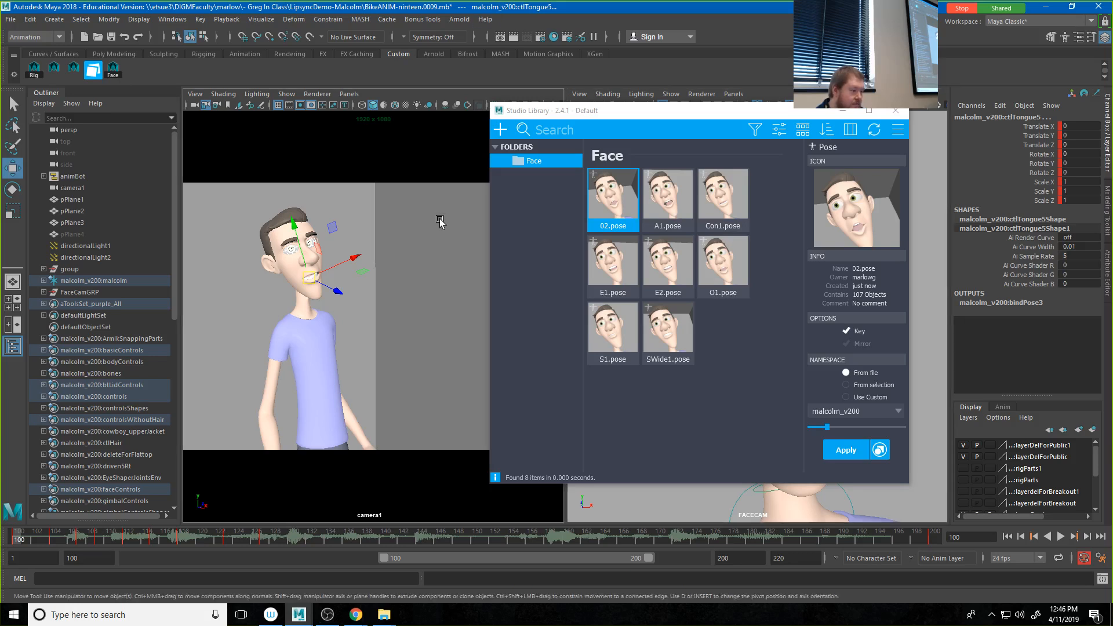
{"action": "left_click", "coordinate": [895, 111]}
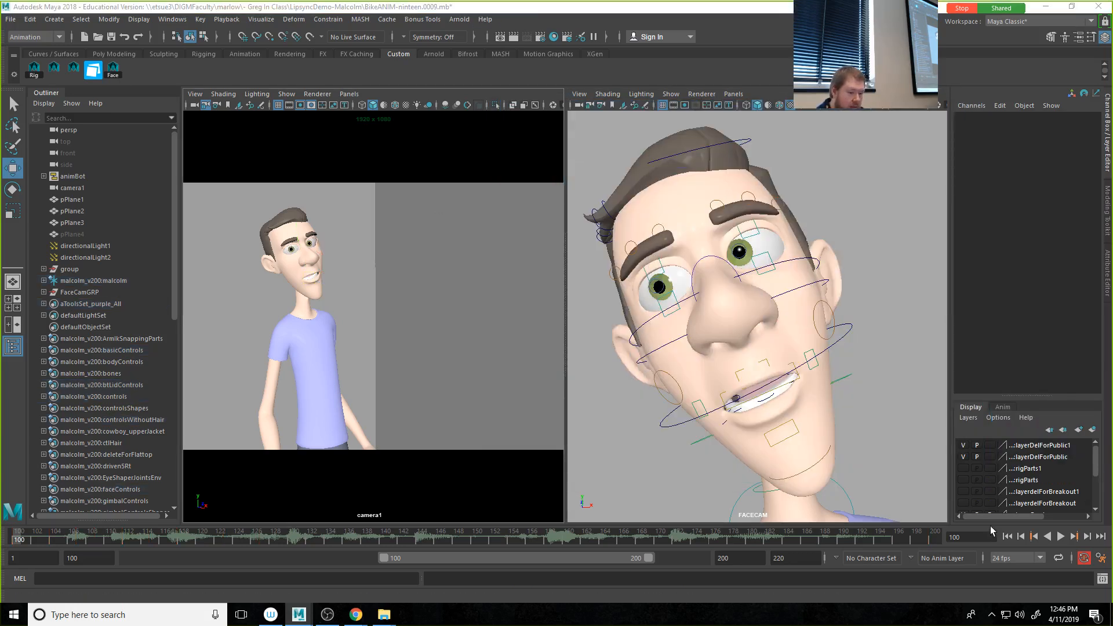
{"action": "left_click", "coordinate": [1061, 536]}
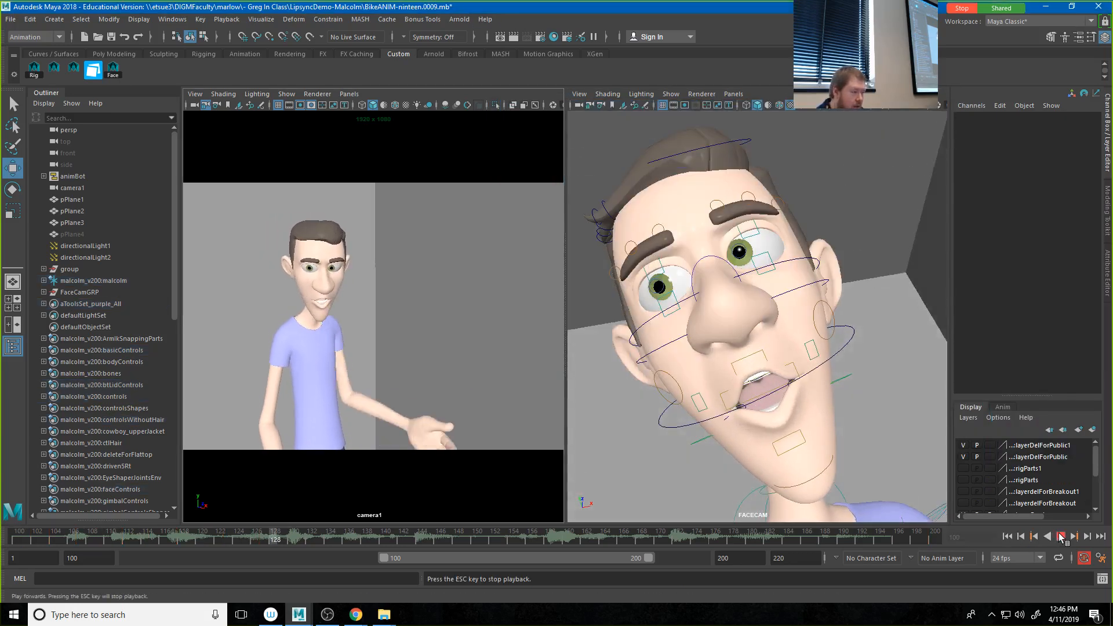
{"action": "key", "text": "Escape"}
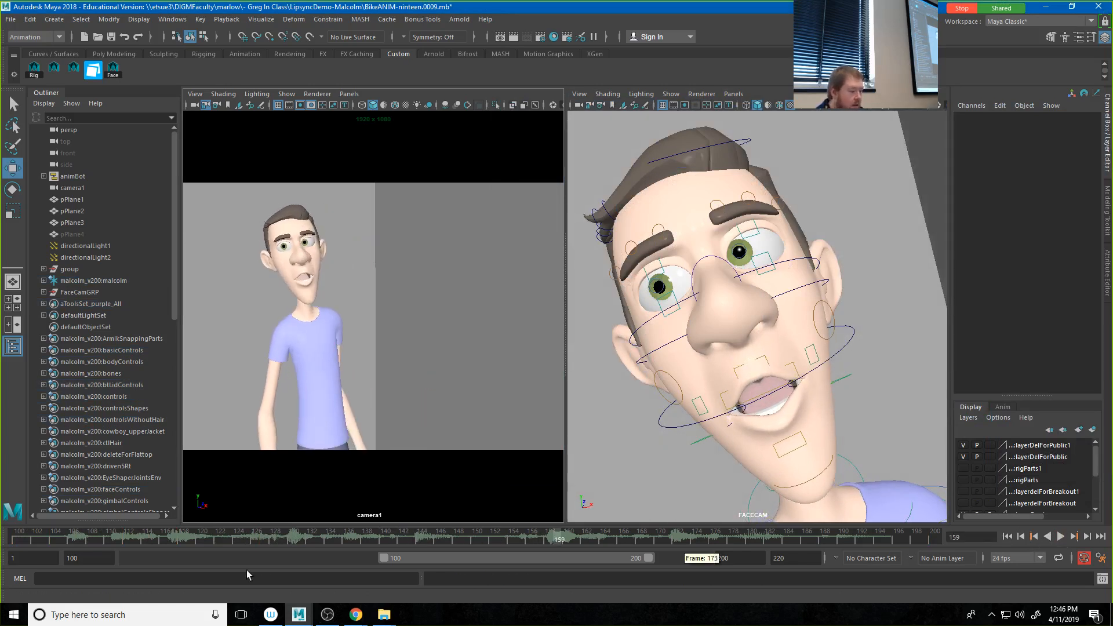
{"action": "left_click", "coordinate": [173, 534]}
{"action": "key", "text": "alt+v"}
Step: Apply the 02 pose to the selected face controls at frame 131 and clear Studio Library from the viewports
{"action": "mouse_move", "coordinate": [310, 548]}
{"action": "left_mouse_down"}
{"action": "mouse_move", "coordinate": [249, 547]}
{"action": "mouse_move", "coordinate": [316, 546]}
{"action": "mouse_move", "coordinate": [301, 548]}
{"action": "left_mouse_up"}
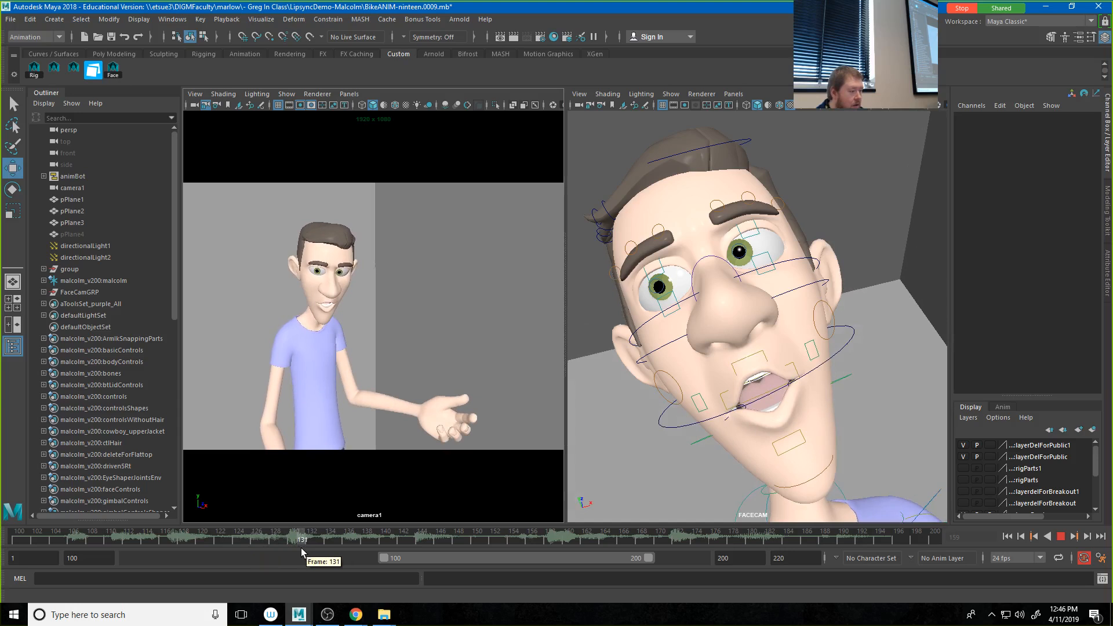
{"action": "left_click", "coordinate": [113, 69]}
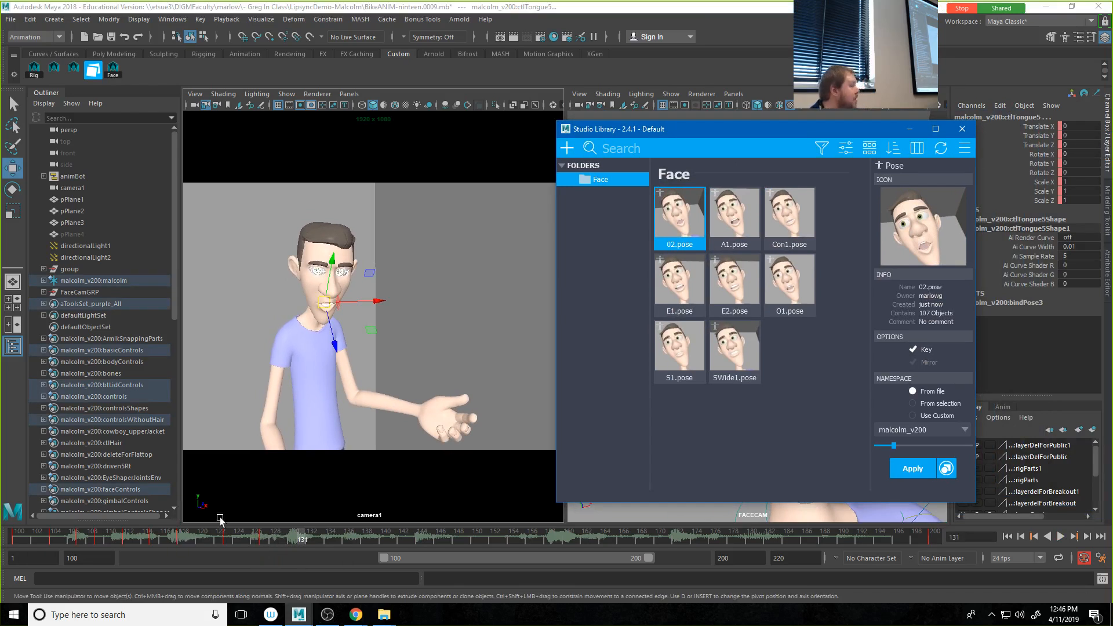
{"action": "left_click_drag", "start_coordinate": [232, 535], "coordinate": [302, 542]}
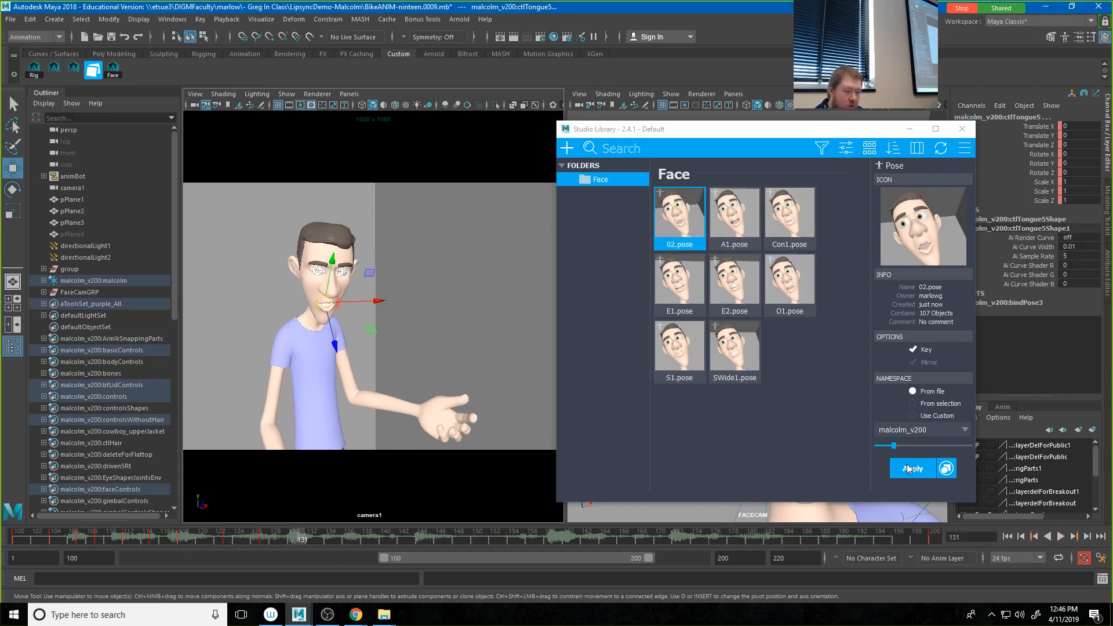
{"action": "left_click", "coordinate": [909, 468]}
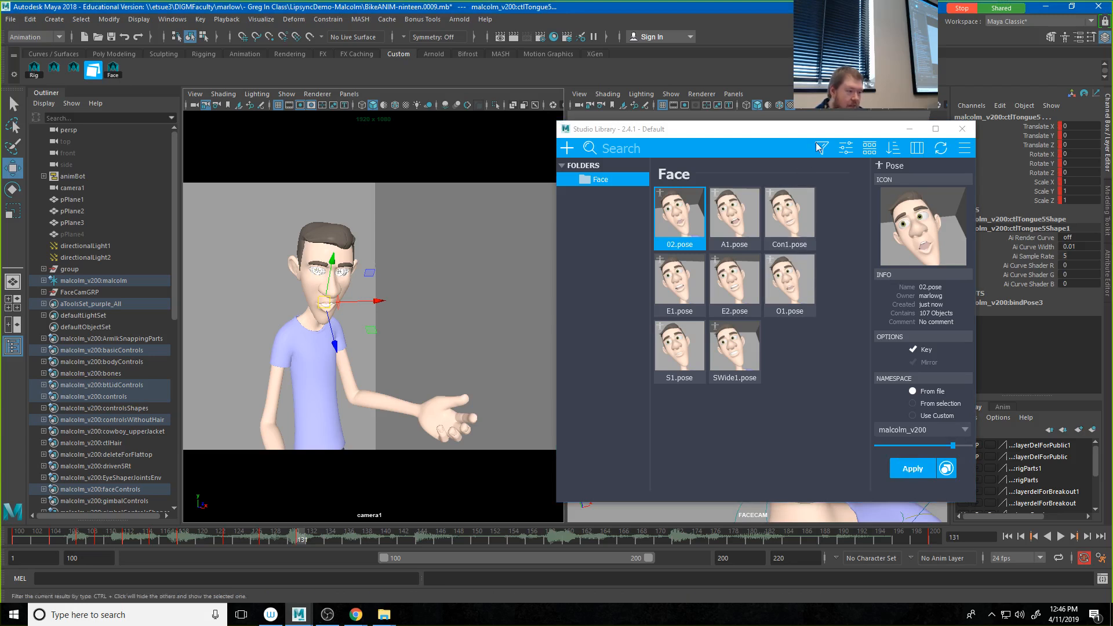
{"action": "left_click_drag", "start_coordinate": [730, 132], "coordinate": [1112, 133]}
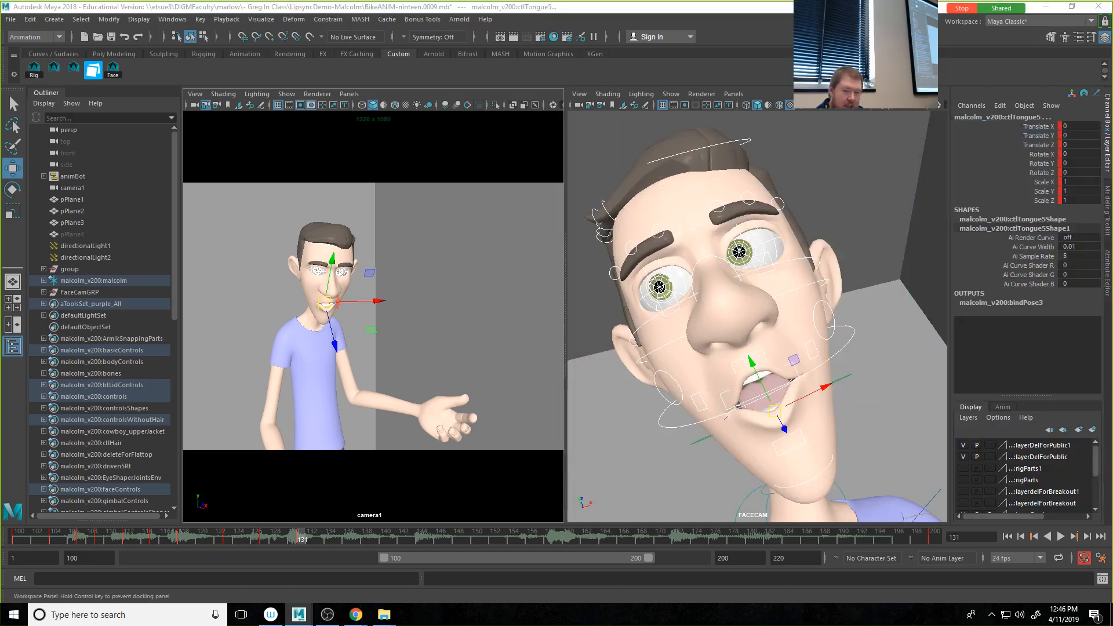
Step: At frame 131, pull the mouth corners inward: ctlCornerLf to Translate X about -0.264 and ctlCornerRt to about -0.23
{"action": "left_click", "coordinate": [813, 350]}
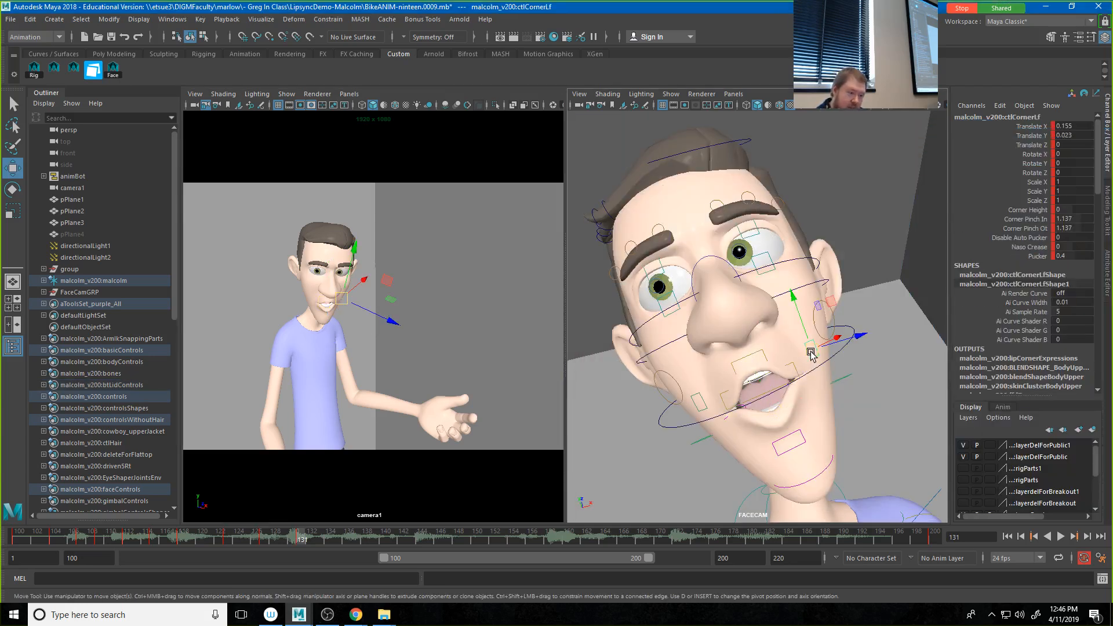
{"action": "left_click_drag", "start_coordinate": [837, 338], "coordinate": [827, 343]}
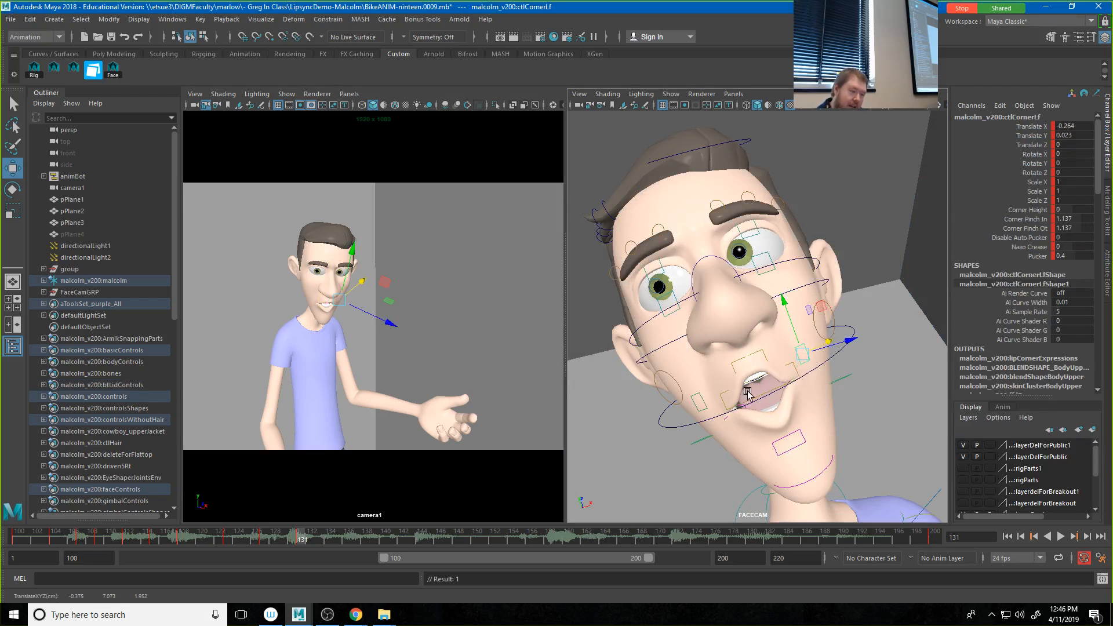
{"action": "left_click", "coordinate": [708, 405]}
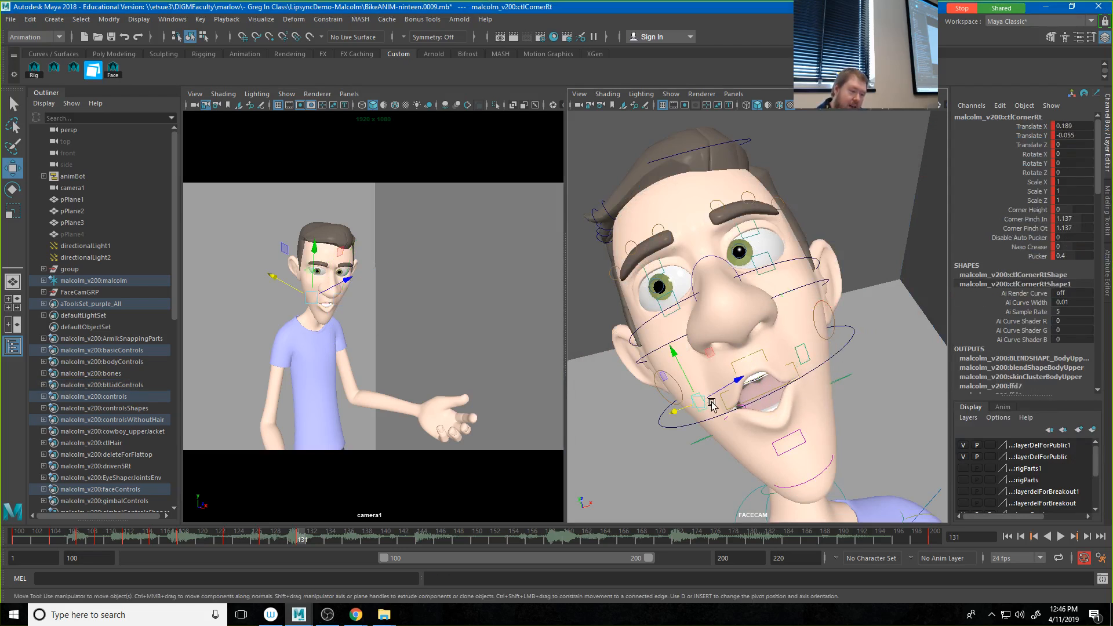
Step: Close the jaw slightly by rotating ctlJaw to Rotate X about 6.019, and key it at frame 131
{"action": "left_click", "coordinate": [682, 427]}
{"action": "key", "text": "e"}
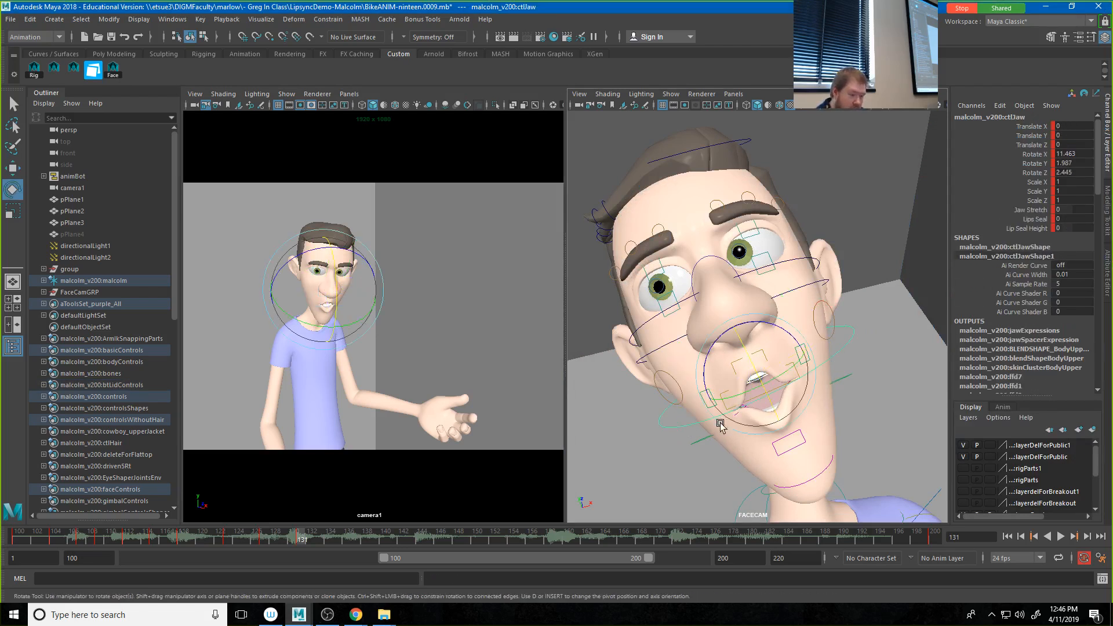
{"action": "left_click_drag", "start_coordinate": [738, 385], "coordinate": [753, 371]}
{"action": "key", "text": "s"}
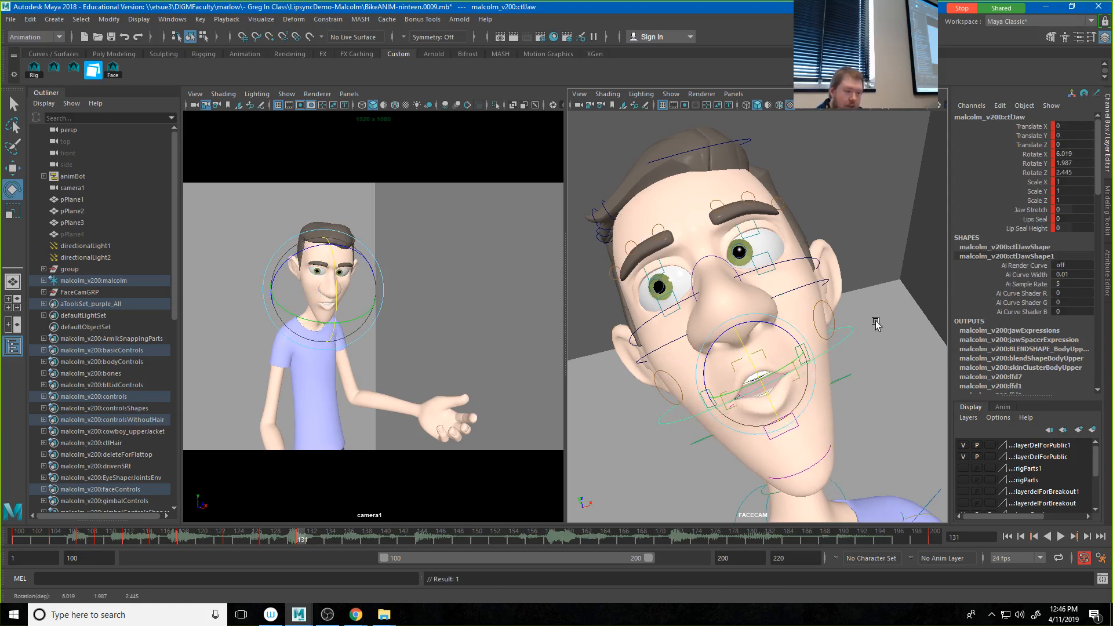
Step: Select both mouth corner controls and raise their Pucker to about 1.1
{"action": "left_click", "coordinate": [810, 350]}
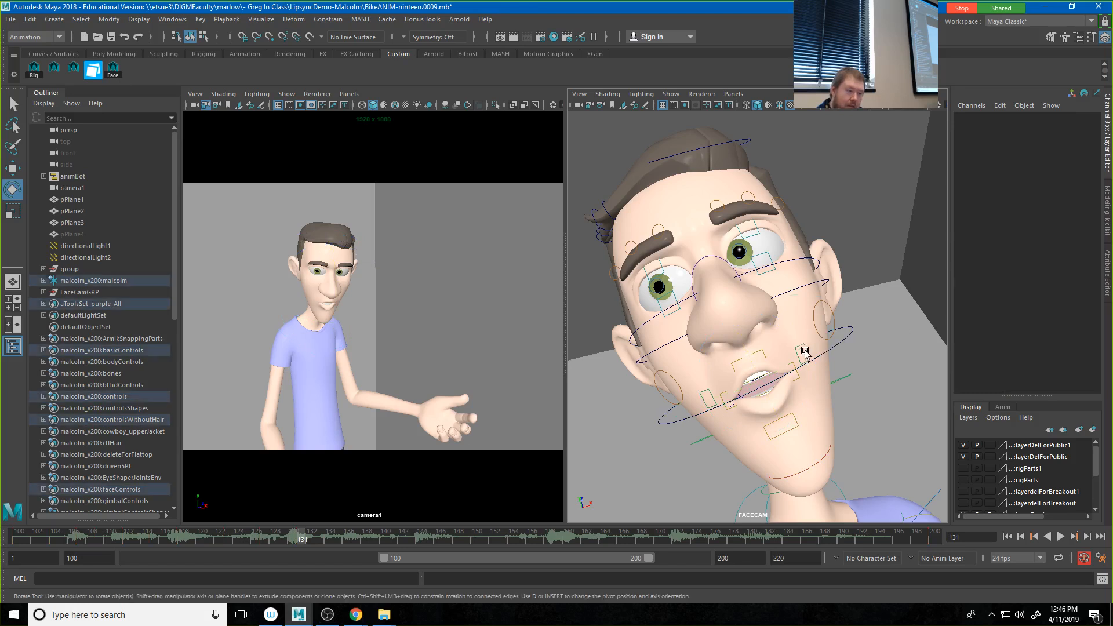
{"action": "left_click", "coordinate": [706, 394]}
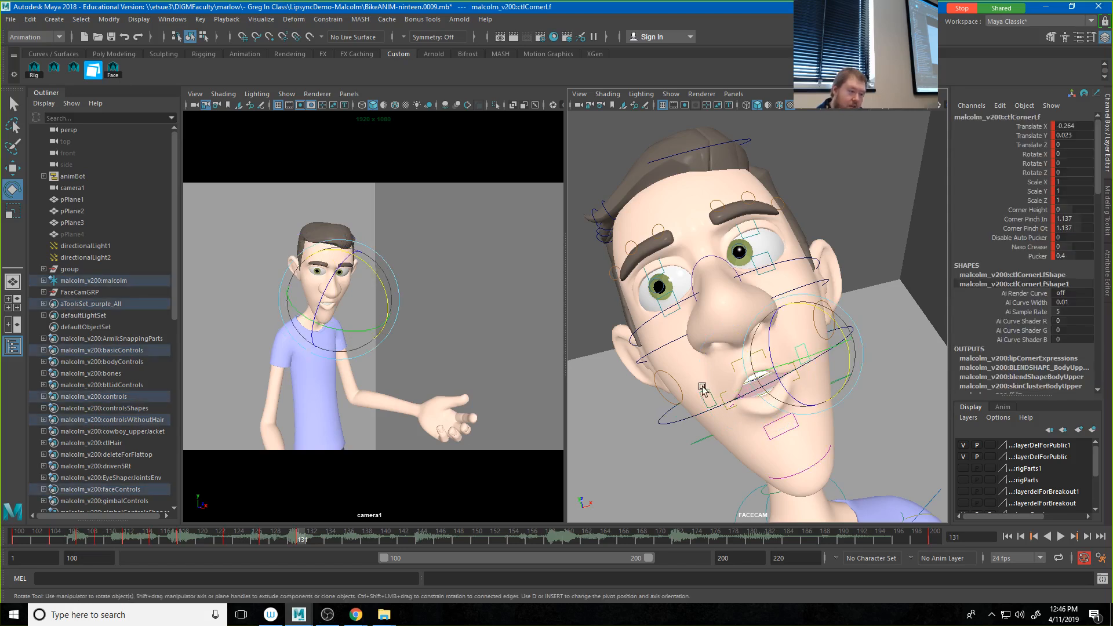
{"action": "left_click", "coordinate": [1036, 256]}
{"action": "middle_click_drag", "start_coordinate": [841, 356], "coordinate": [853, 359]}
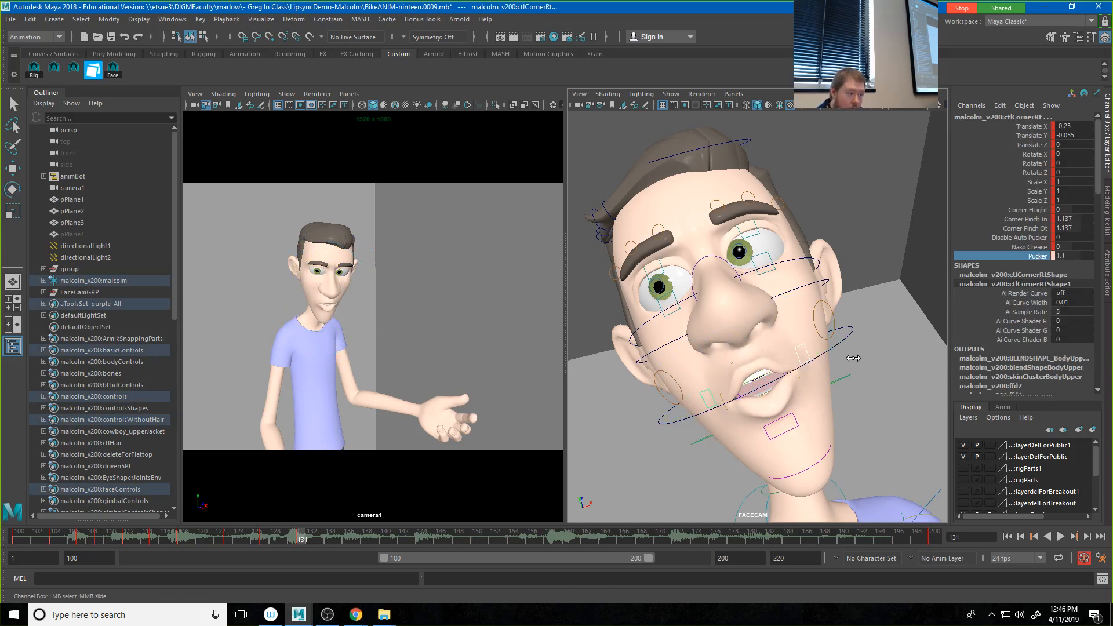
Step: Select all face controls, save them as a new pose named W1 with a captured thumbnail in the Face folder, and move Studio Library aside
{"action": "left_click_drag", "start_coordinate": [1112, 127], "coordinate": [609, 105]}
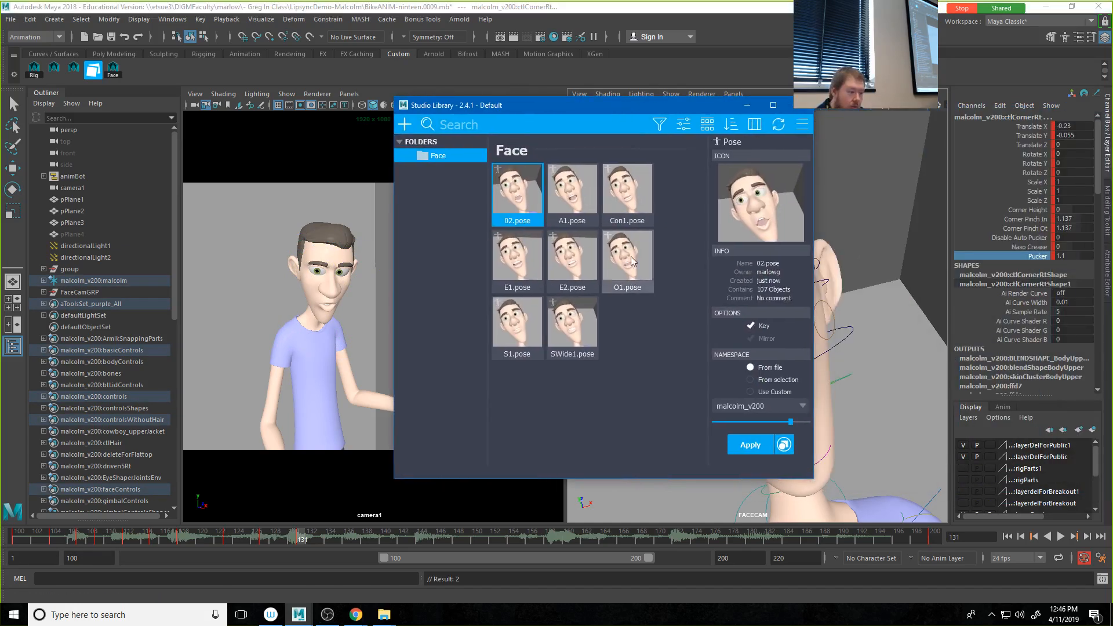
{"action": "left_click", "coordinate": [115, 75]}
{"action": "right_click", "coordinate": [592, 389]}
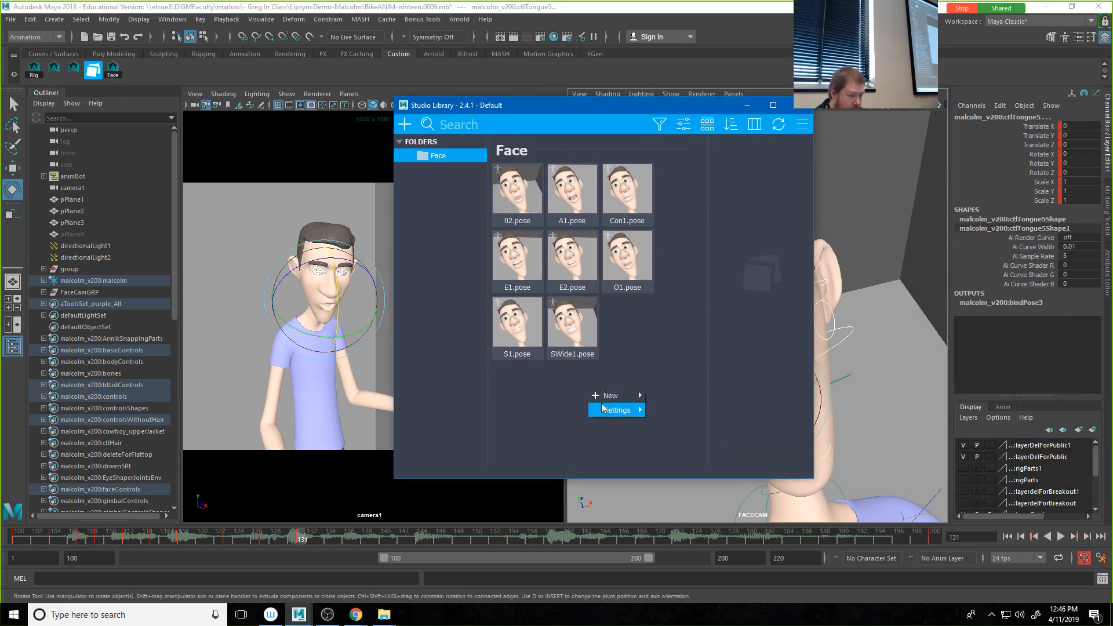
{"action": "mouse_move", "coordinate": [612, 395]}
{"action": "left_click", "coordinate": [667, 407]}
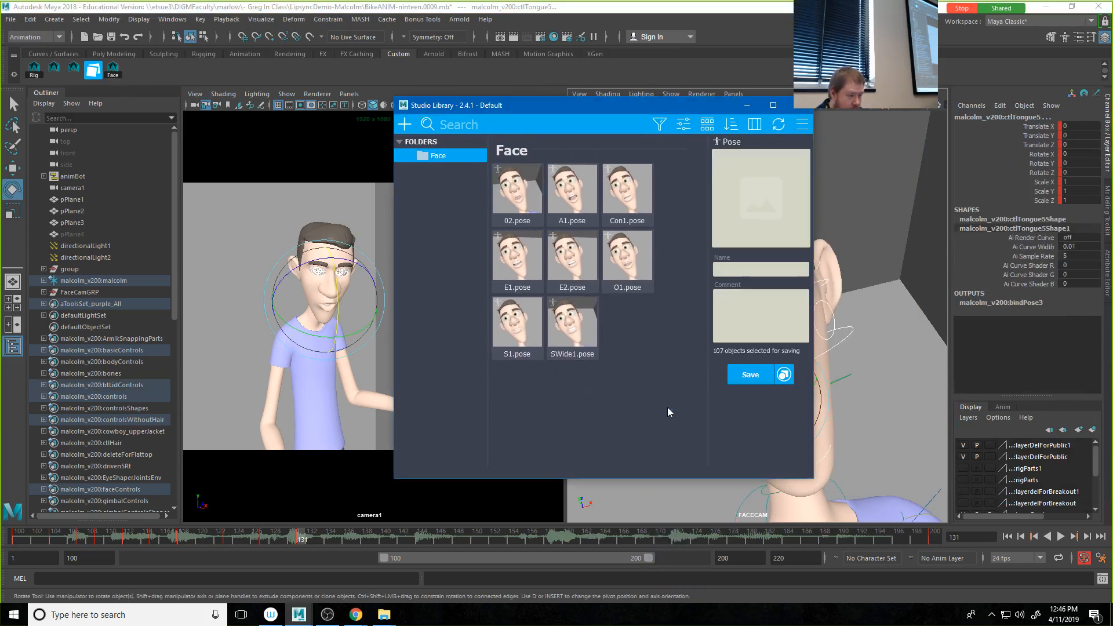
{"action": "left_click", "coordinate": [754, 217]}
{"action": "left_click", "coordinate": [765, 272]}
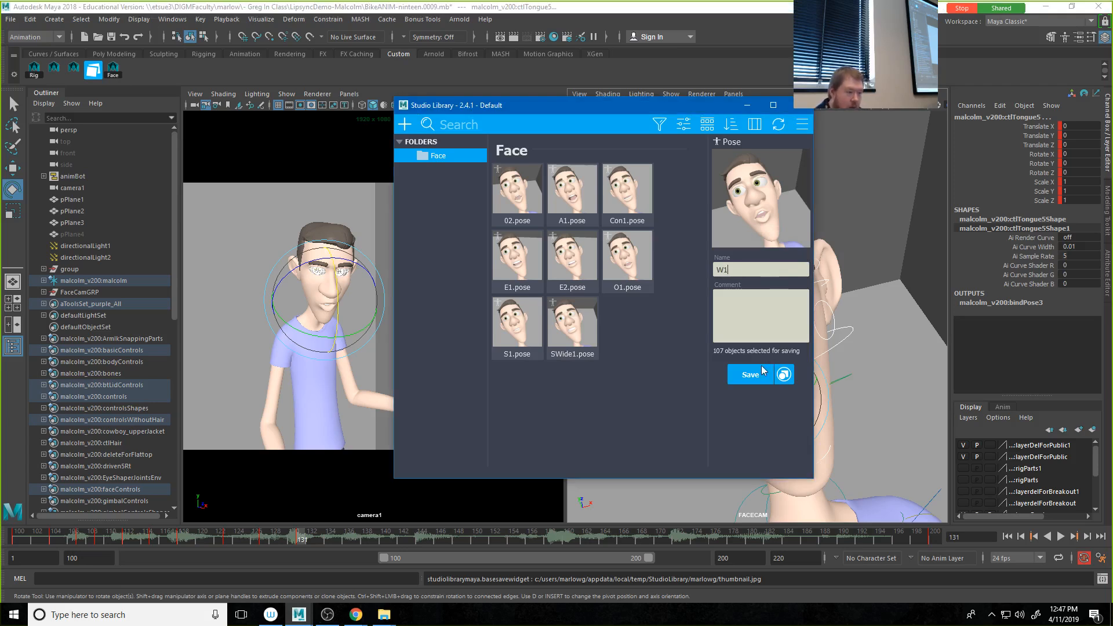
{"action": "left_click_drag", "start_coordinate": [539, 106], "coordinate": [1112, 111]}
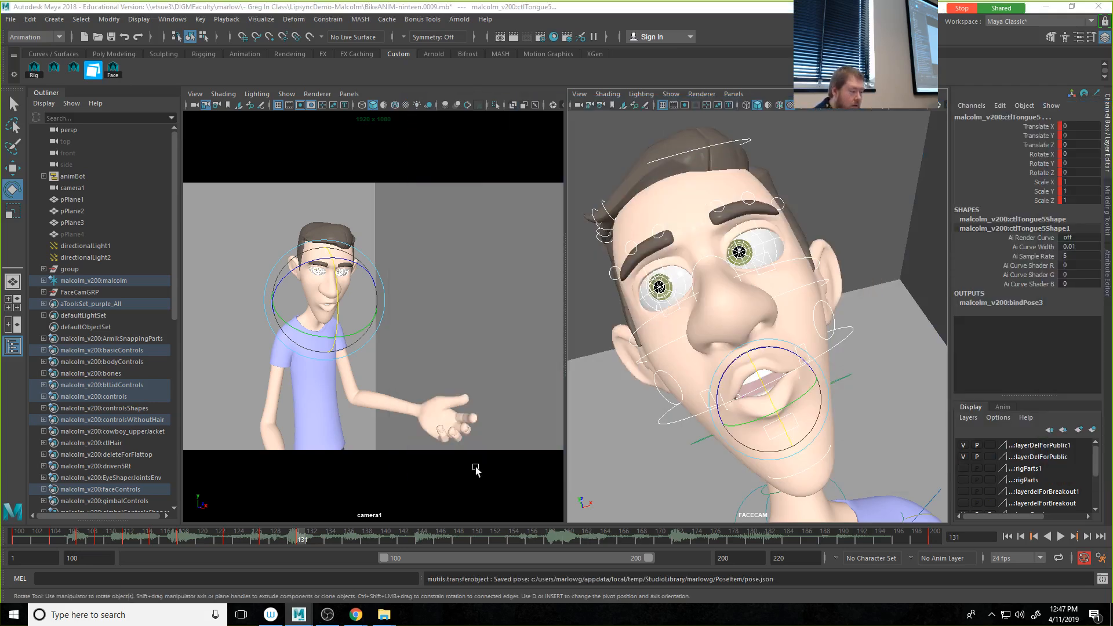
Step: Play the animation to check the lip sync, and at frame 129 blend the face controls most of the way to the A1 pose
{"action": "key", "text": "alt+v"}
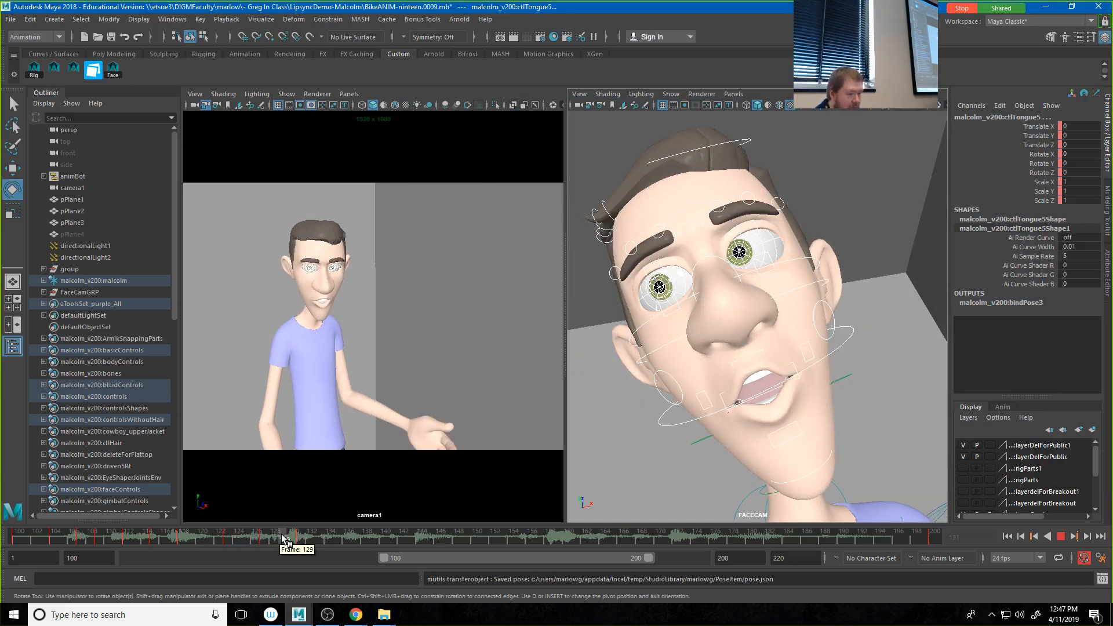
{"action": "left_click", "coordinate": [283, 538]}
{"action": "key", "text": "alt+Tab"}
{"action": "left_click_drag", "start_coordinate": [665, 142], "coordinate": [639, 97]}
{"action": "left_click", "coordinate": [582, 197]}
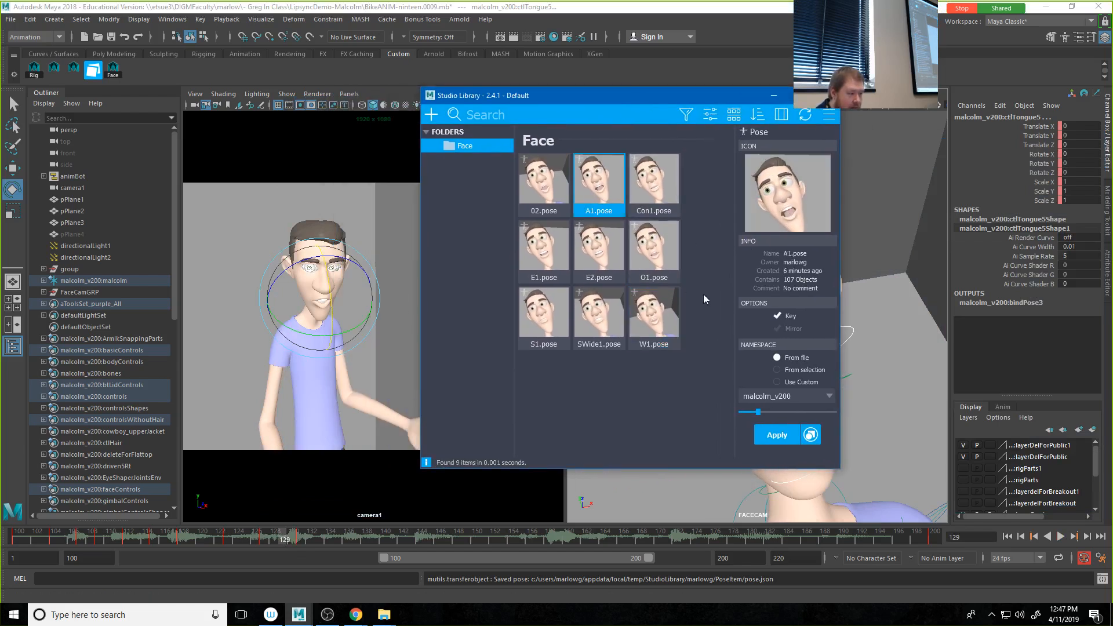
{"action": "left_click", "coordinate": [784, 413]}
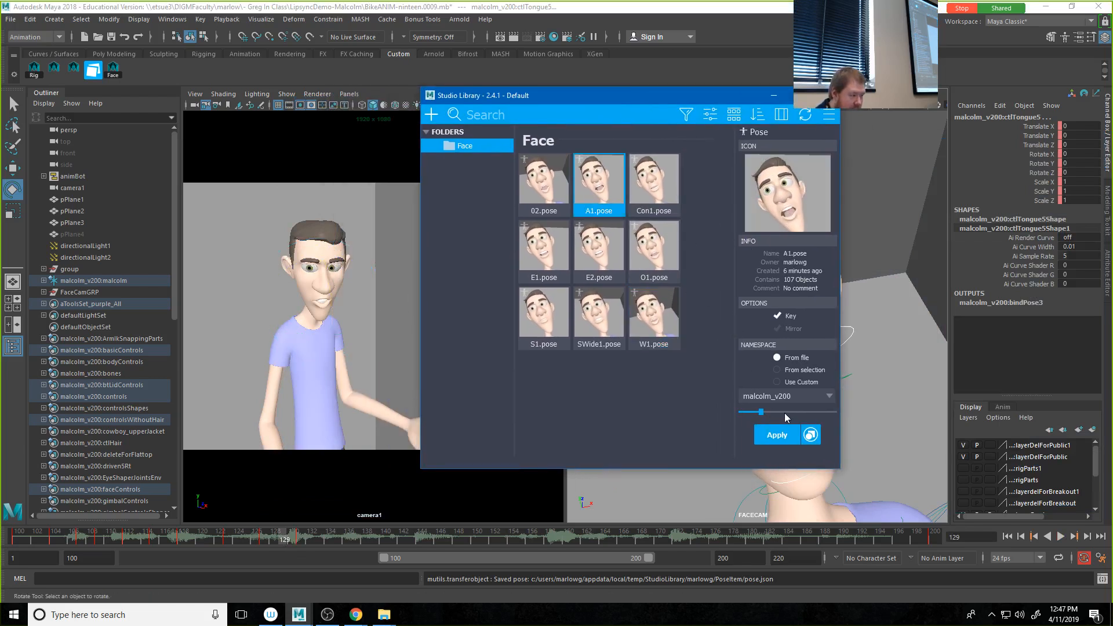
{"action": "left_click_drag", "start_coordinate": [810, 409], "coordinate": [827, 407]}
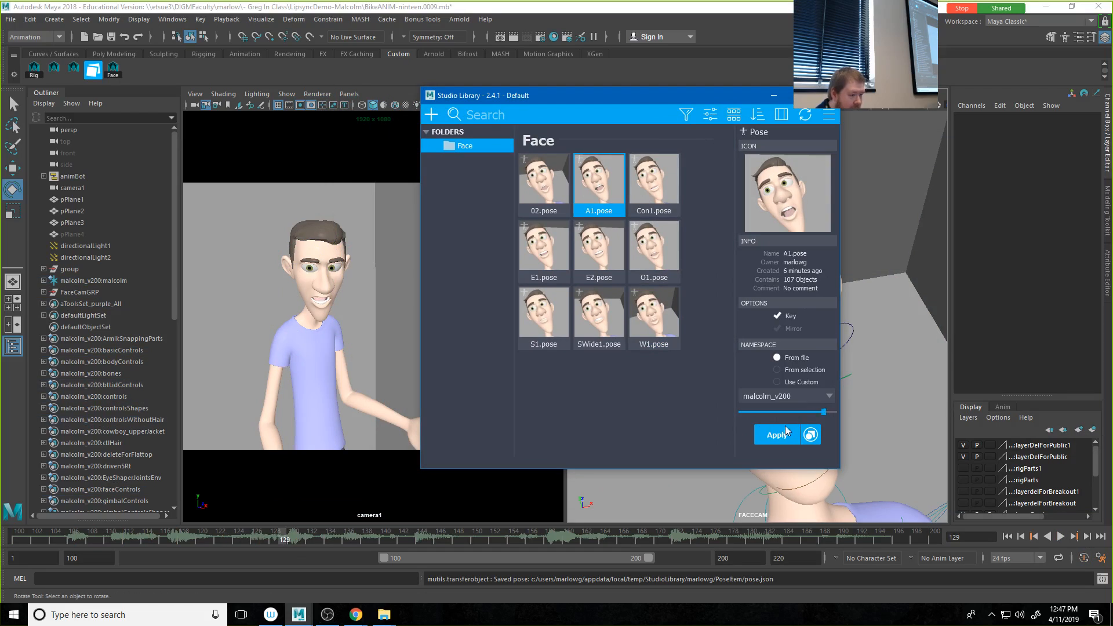
Step: At frame 134, blend the W1 pose fully onto the face controls and move Studio Library off the viewports
{"action": "mouse_move", "coordinate": [287, 539]}
{"action": "left_mouse_down"}
{"action": "mouse_move", "coordinate": [251, 538]}
{"action": "mouse_move", "coordinate": [351, 545]}
{"action": "mouse_move", "coordinate": [329, 543]}
{"action": "left_mouse_up"}
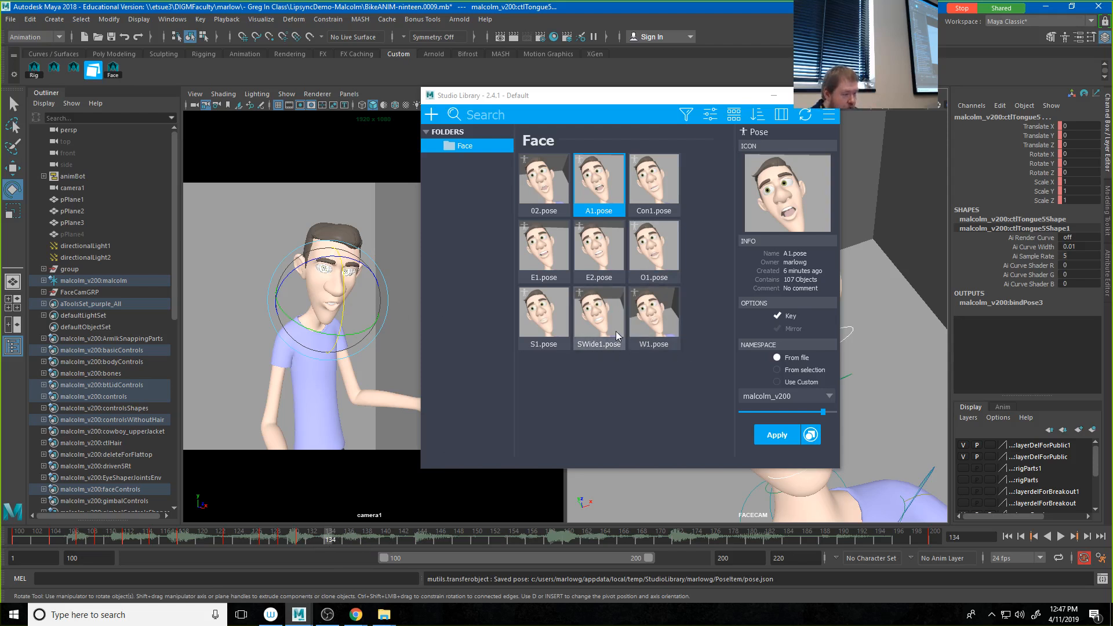
{"action": "left_click", "coordinate": [656, 328]}
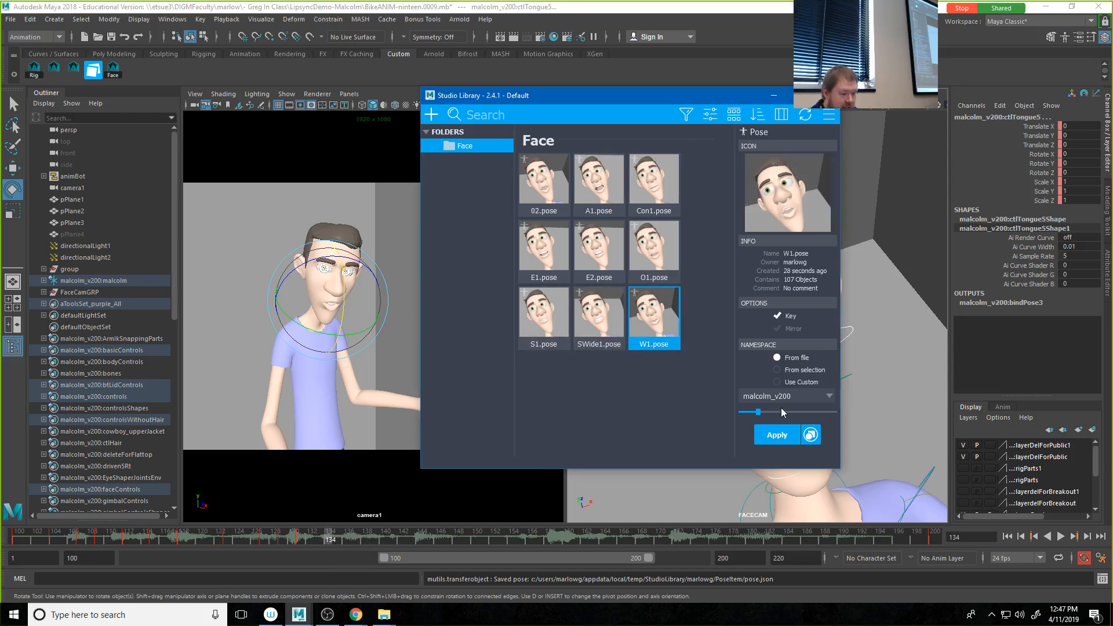
{"action": "left_click", "coordinate": [922, 413]}
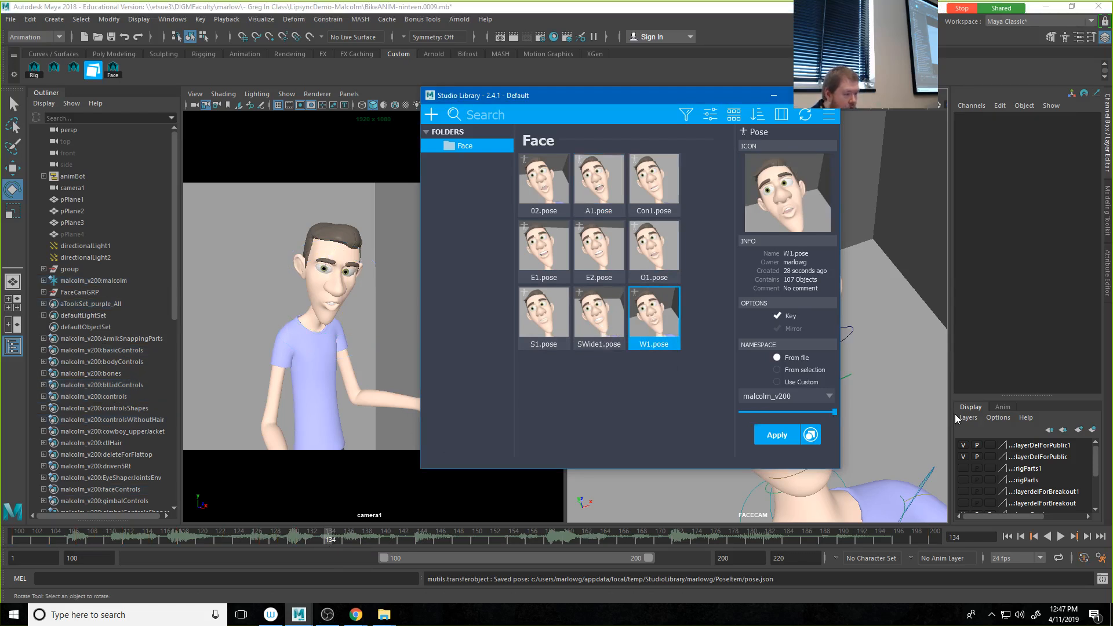
{"action": "left_click_drag", "start_coordinate": [879, 399], "coordinate": [876, 399]}
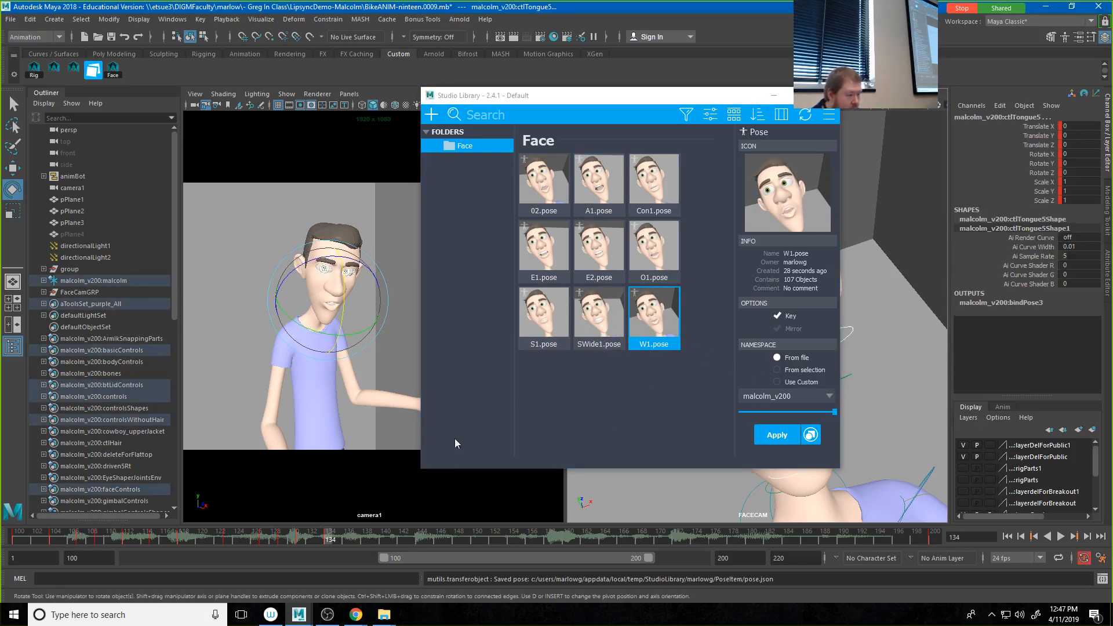
{"action": "left_click_drag", "start_coordinate": [554, 96], "coordinate": [1112, 232]}
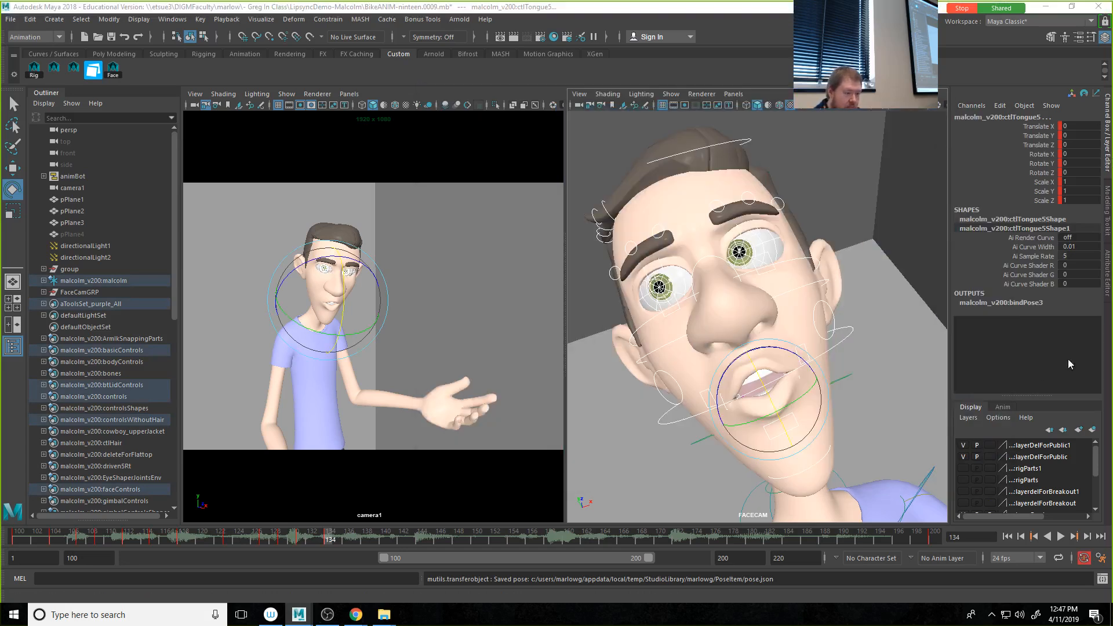
Step: Select both mouth corner controls and move them slightly further inward at frame 134
{"action": "left_click", "coordinate": [928, 386]}
{"action": "left_click", "coordinate": [714, 396]}
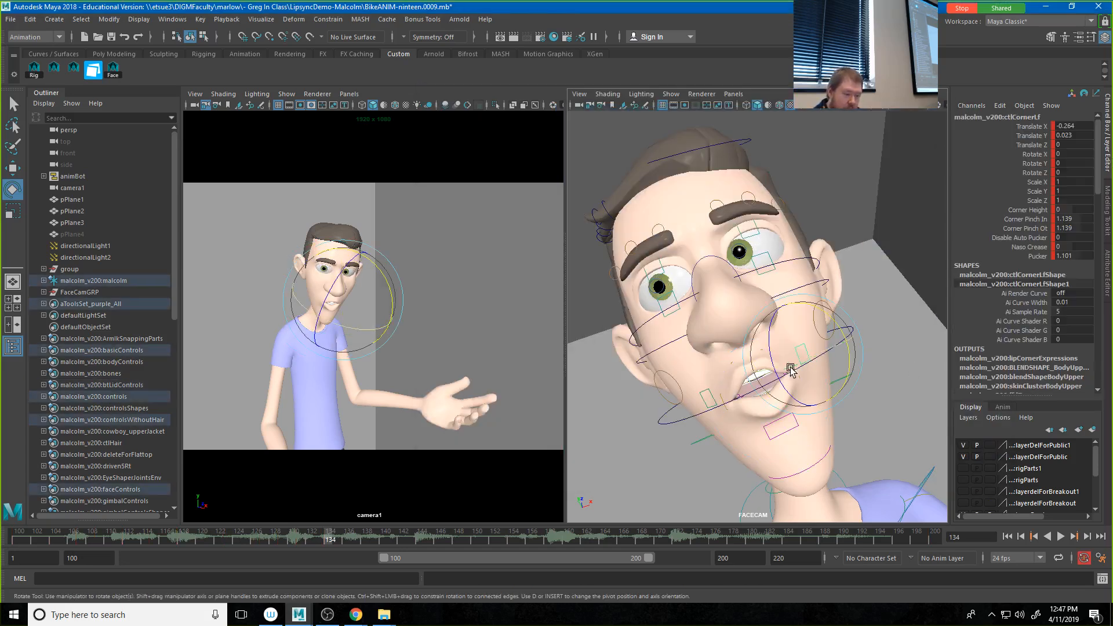
{"action": "left_click", "coordinate": [712, 397]}
{"action": "key", "text": "w"}
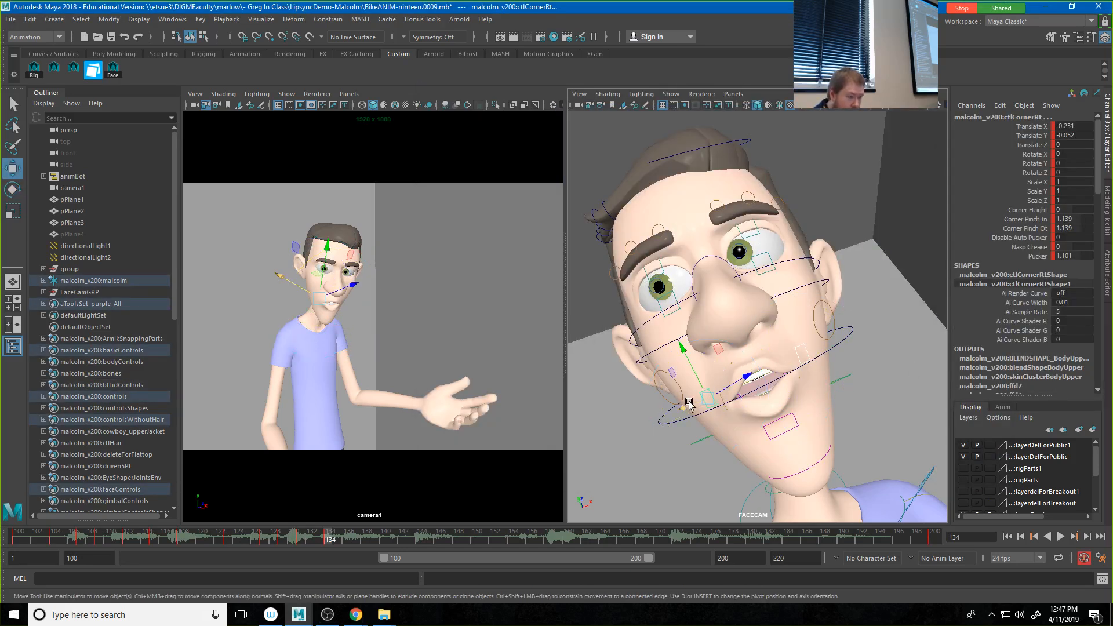
{"action": "left_click_drag", "start_coordinate": [698, 404], "coordinate": [696, 404]}
Step: Adjust the middle lower lip control and lower the middle upper lip control to Translate Y about -0.009 to narrow the mouth opening
{"action": "left_click", "coordinate": [780, 421]}
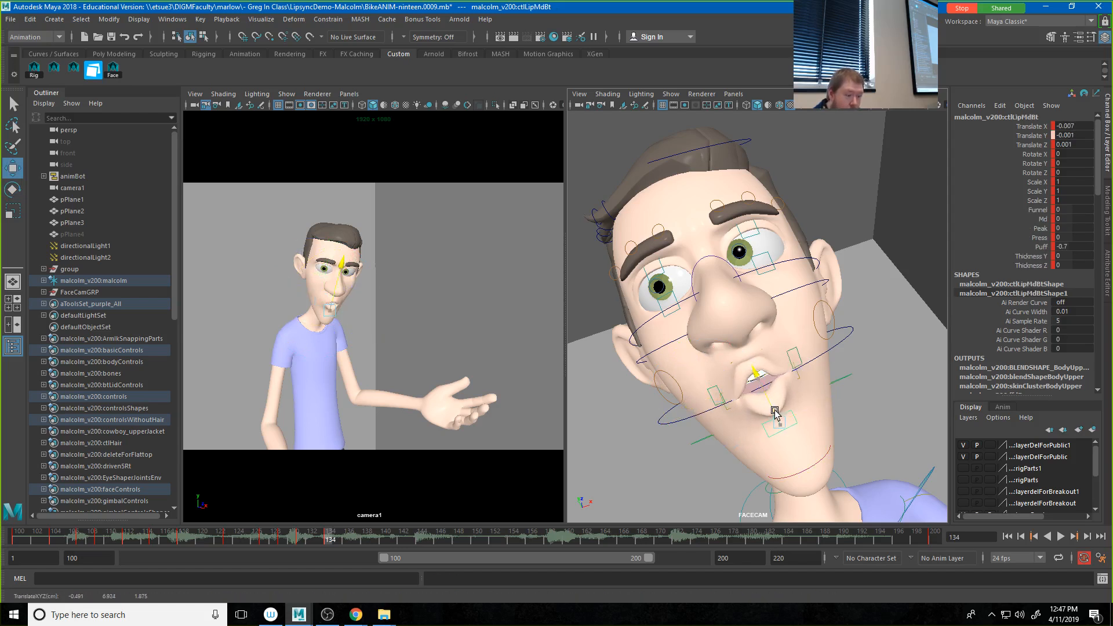
{"action": "left_click", "coordinate": [751, 349]}
{"action": "left_click", "coordinate": [757, 350]}
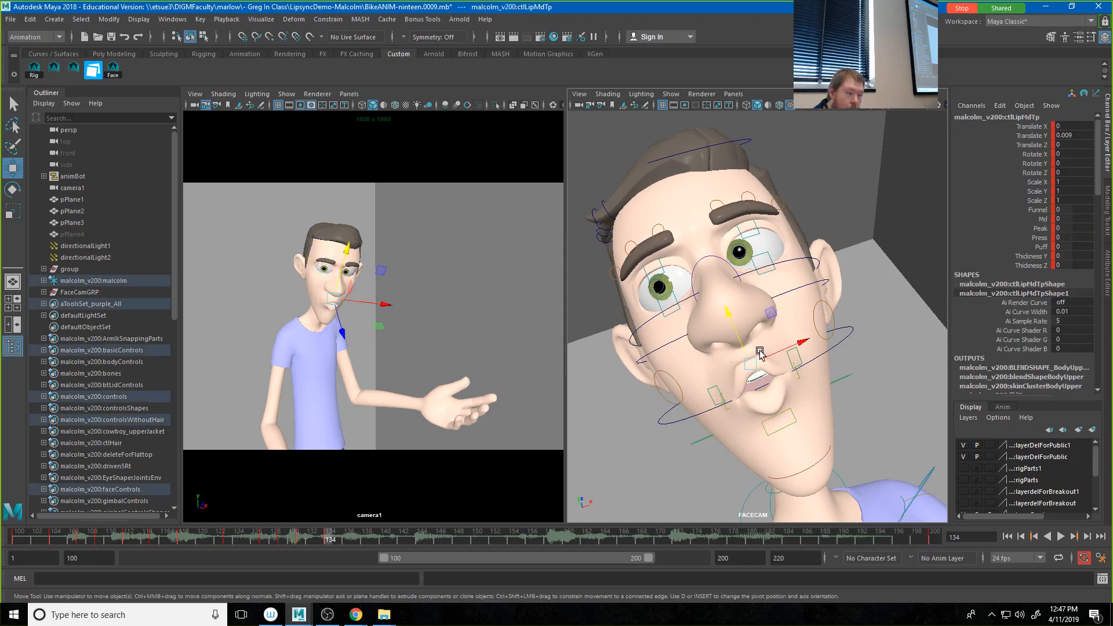
{"action": "left_click_drag", "start_coordinate": [741, 346], "coordinate": [746, 355]}
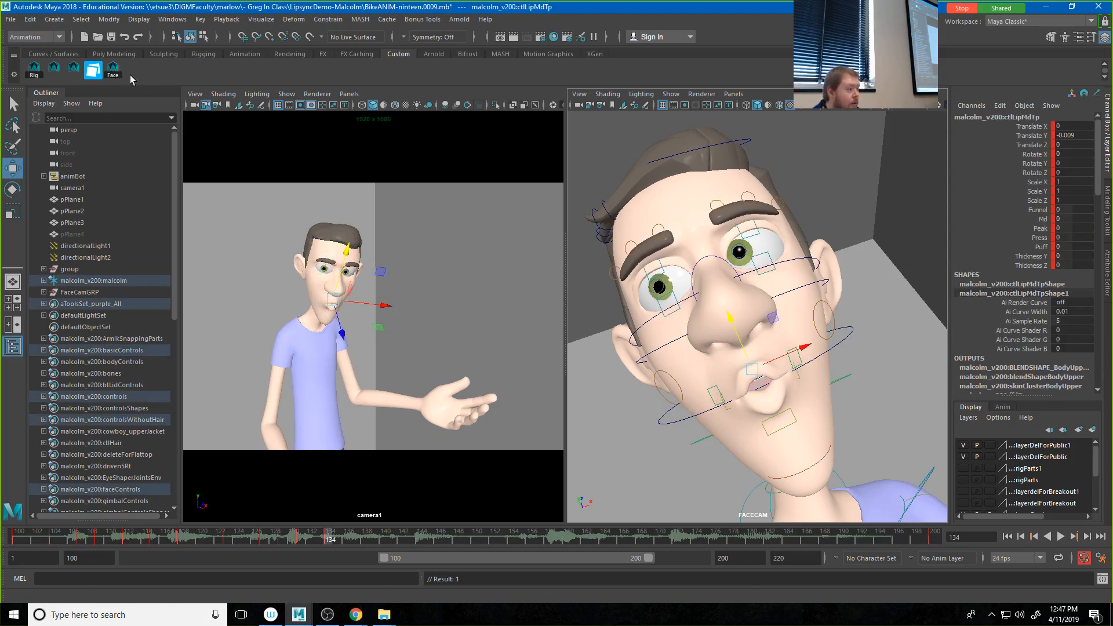
Step: Select all face controls and save them as a new pose named W2 with a captured thumbnail in the Face folder
{"action": "left_click", "coordinate": [112, 69]}
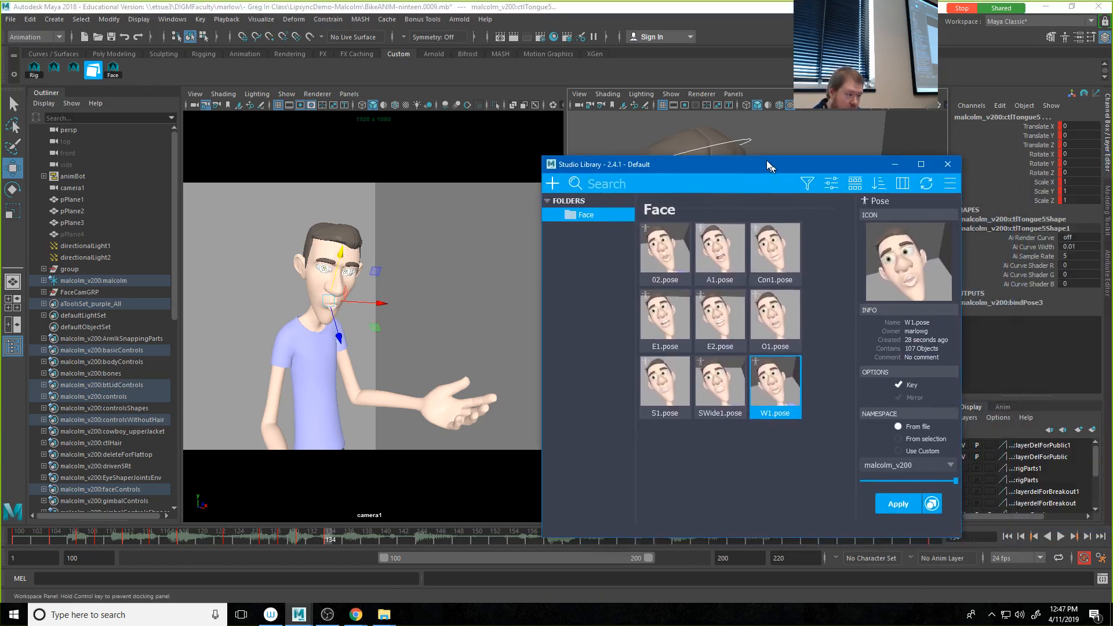
{"action": "left_click_drag", "start_coordinate": [768, 167], "coordinate": [744, 148]}
{"action": "right_click", "coordinate": [701, 448]}
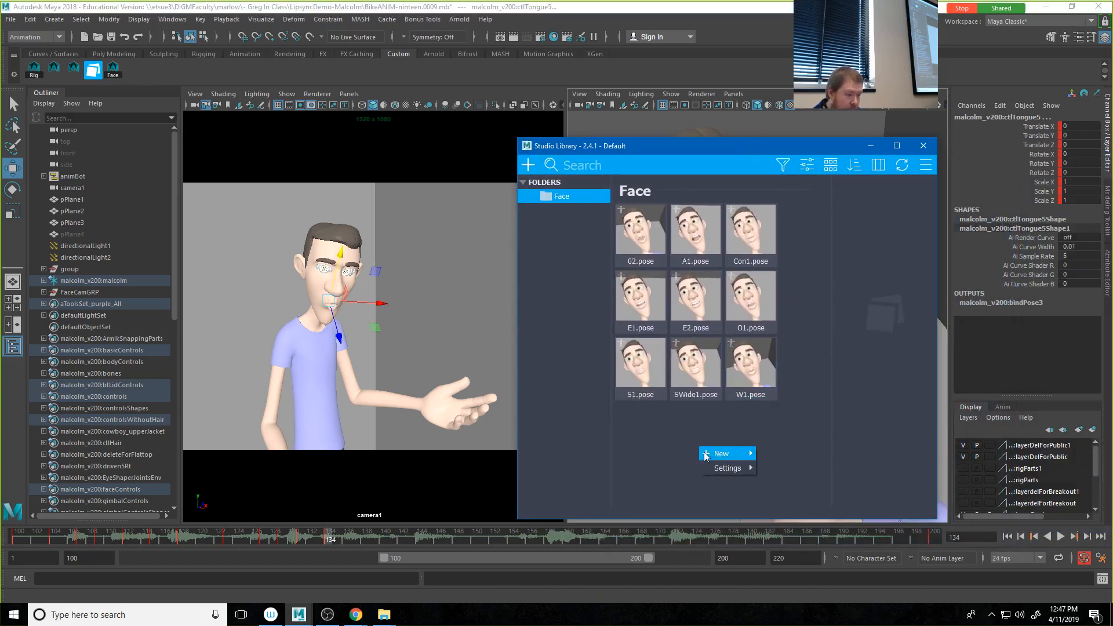
{"action": "mouse_move", "coordinate": [750, 451]}
{"action": "left_click", "coordinate": [770, 466]}
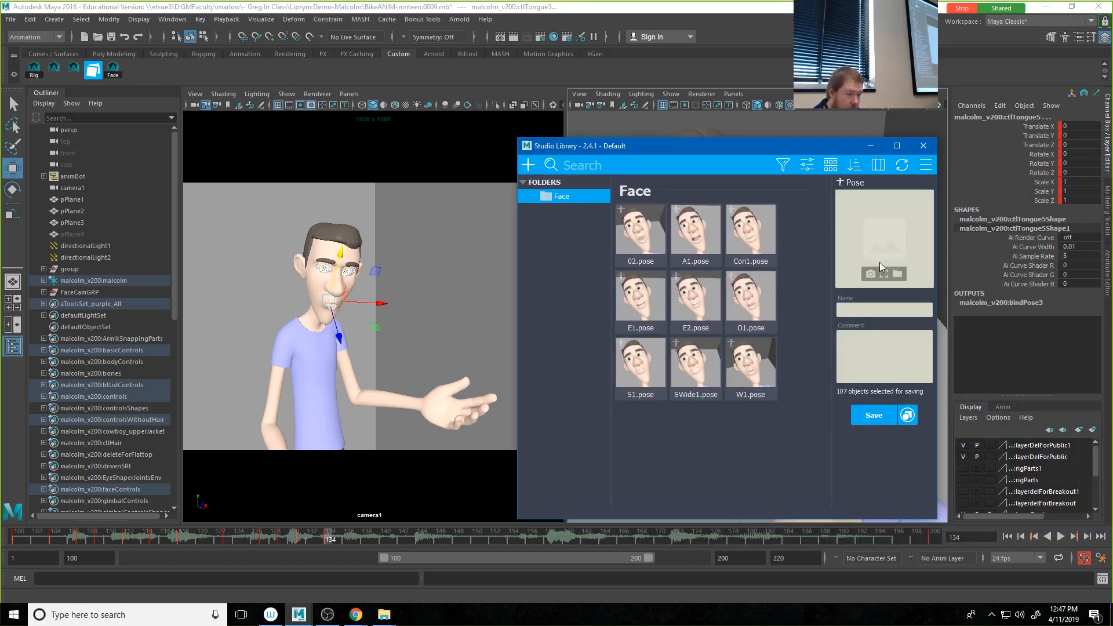
{"action": "left_click", "coordinate": [879, 262]}
{"action": "left_click", "coordinate": [889, 311]}
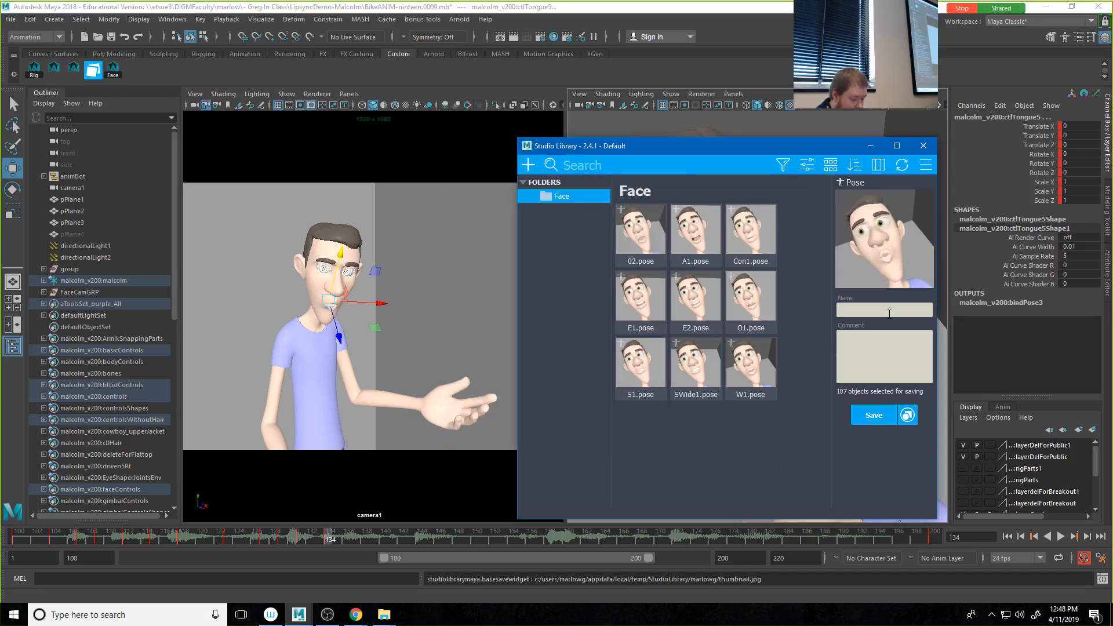
{"action": "type", "text": "W2"}
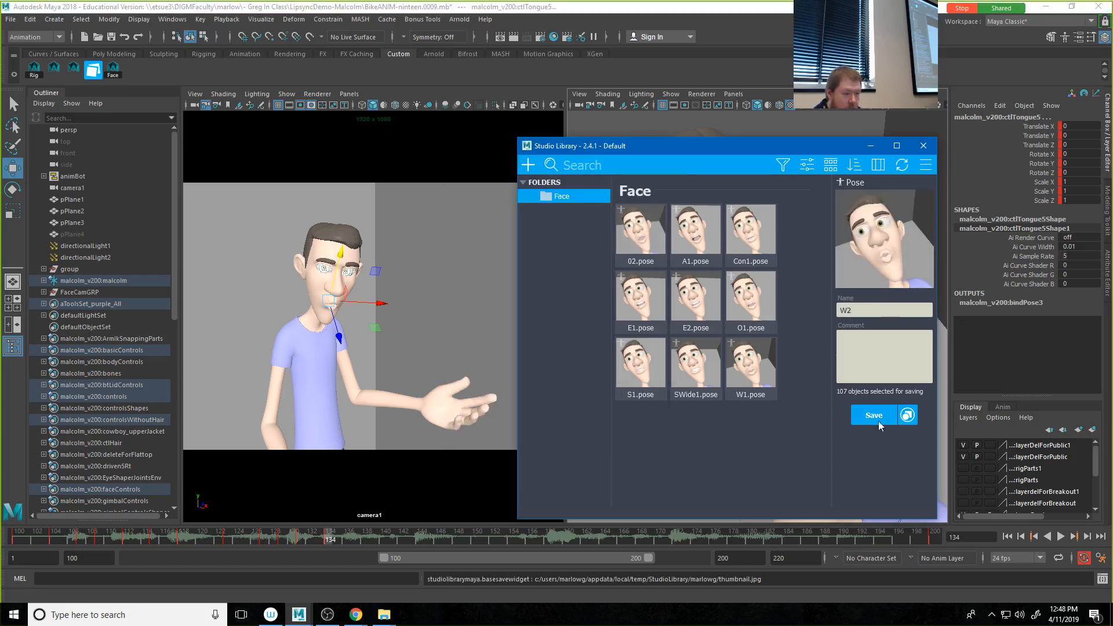
{"action": "left_click", "coordinate": [873, 415]}
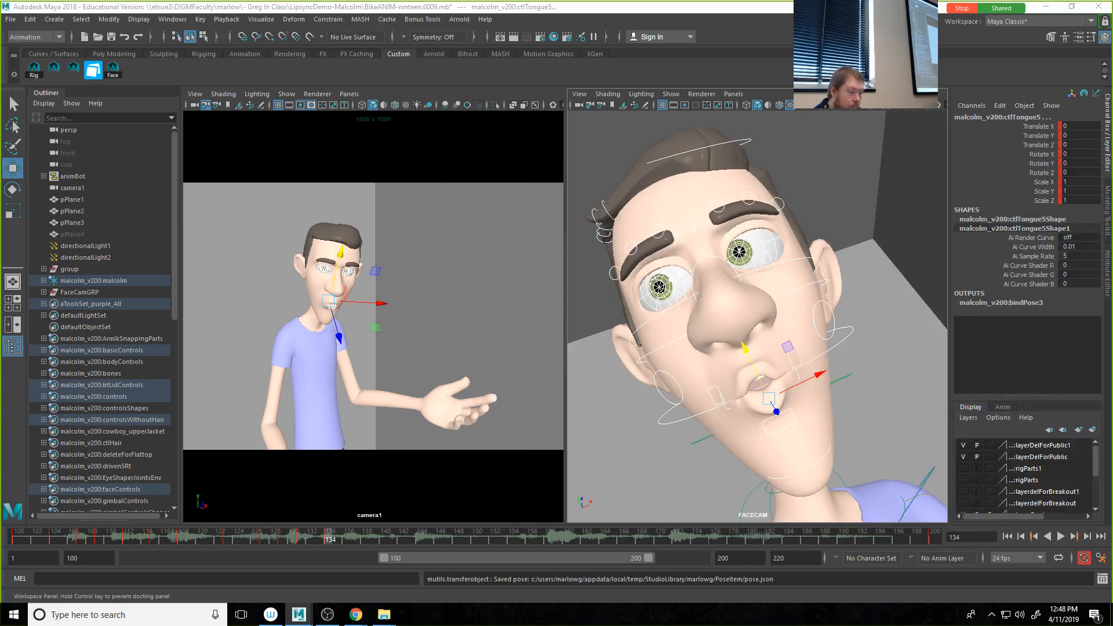
Step: Play the audio past frame 134, bring Studio Library back over the viewports, and blend the A1 pose strongly onto the face controls at frame 137
{"action": "key", "text": "alt+v"}
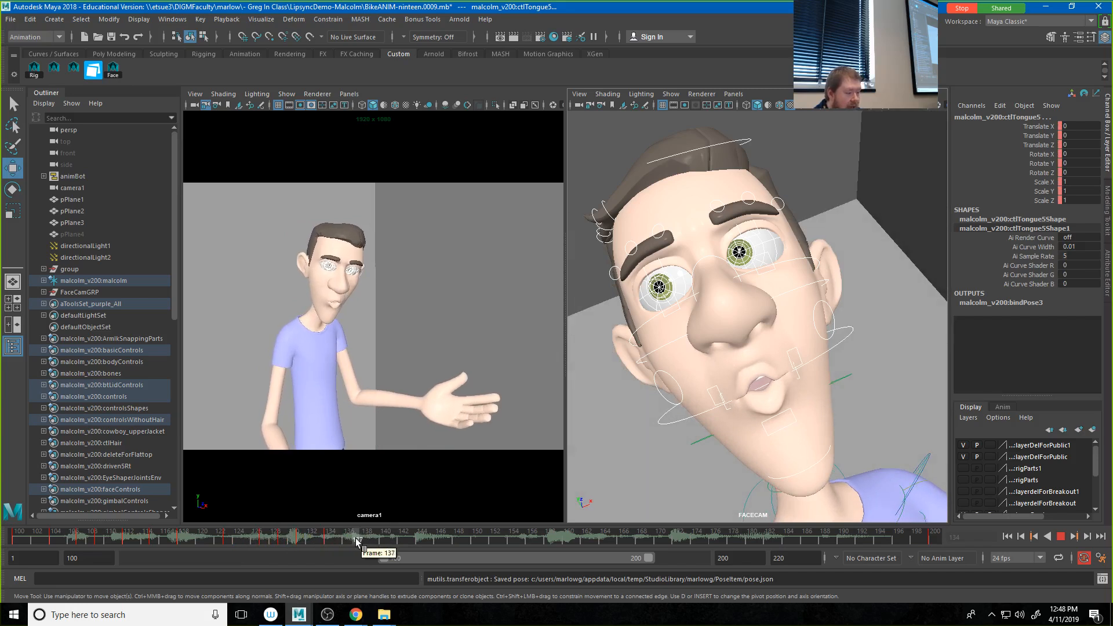
{"action": "key", "text": "alt+v"}
{"action": "left_click_drag", "start_coordinate": [1112, 104], "coordinate": [561, 108]}
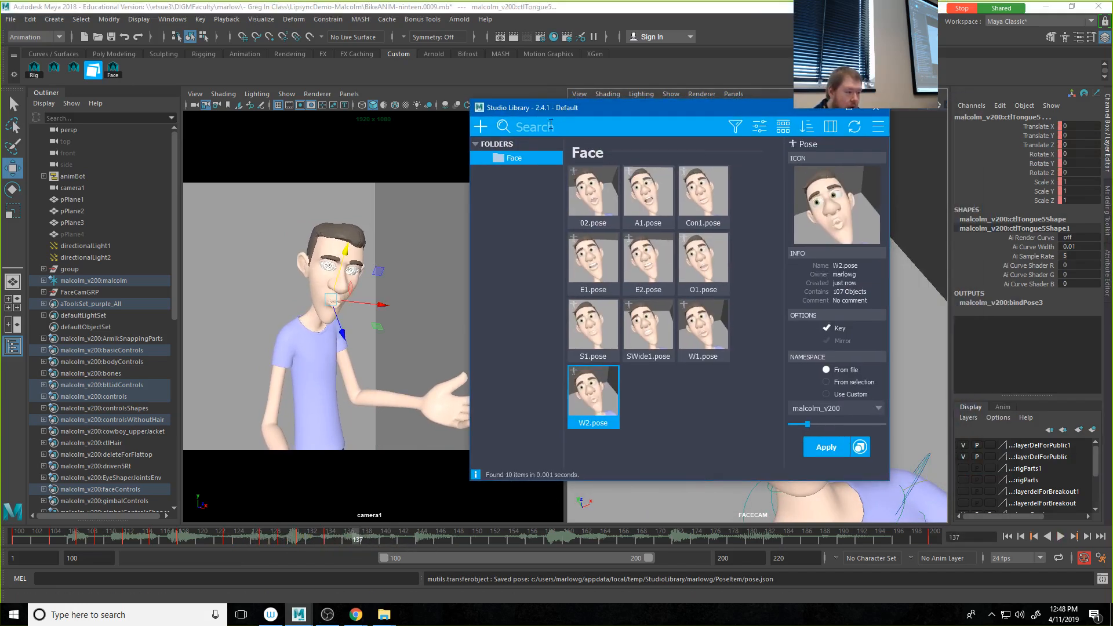
{"action": "left_click", "coordinate": [672, 194]}
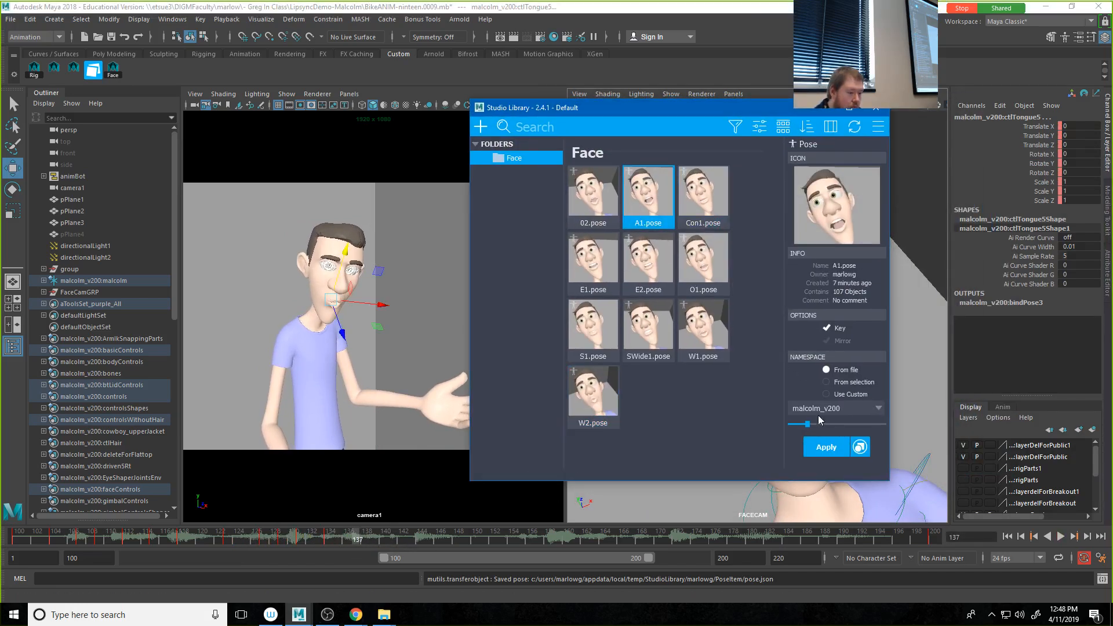
{"action": "left_click_drag", "start_coordinate": [826, 419], "coordinate": [868, 413]}
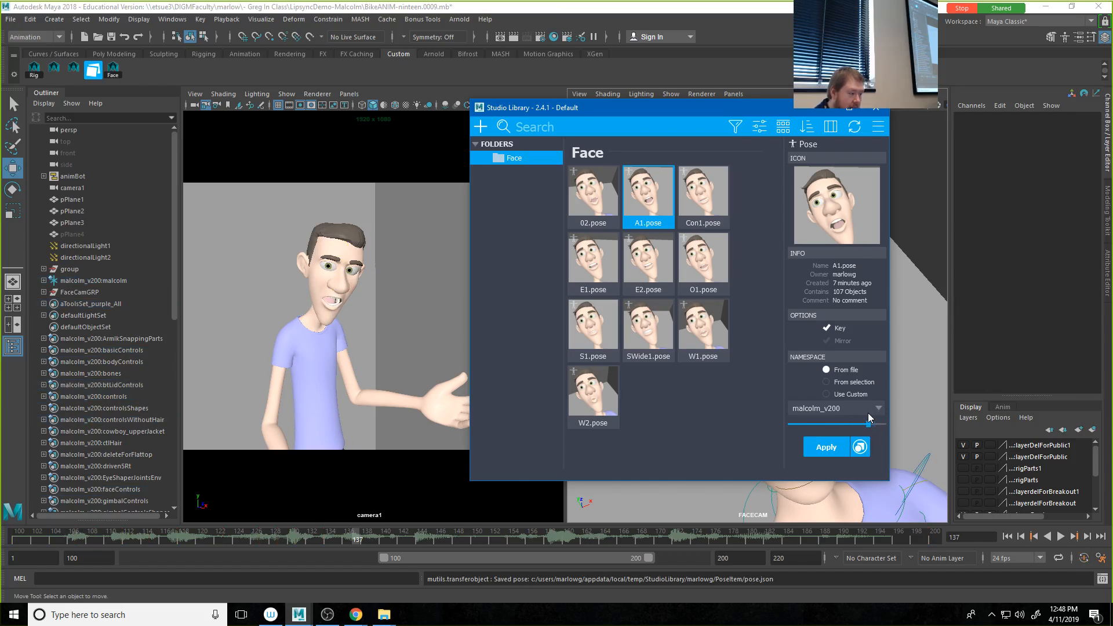
Step: At frame 140, blend the E2 pose strongly onto the face controls
{"action": "left_click_drag", "start_coordinate": [344, 534], "coordinate": [386, 538]}
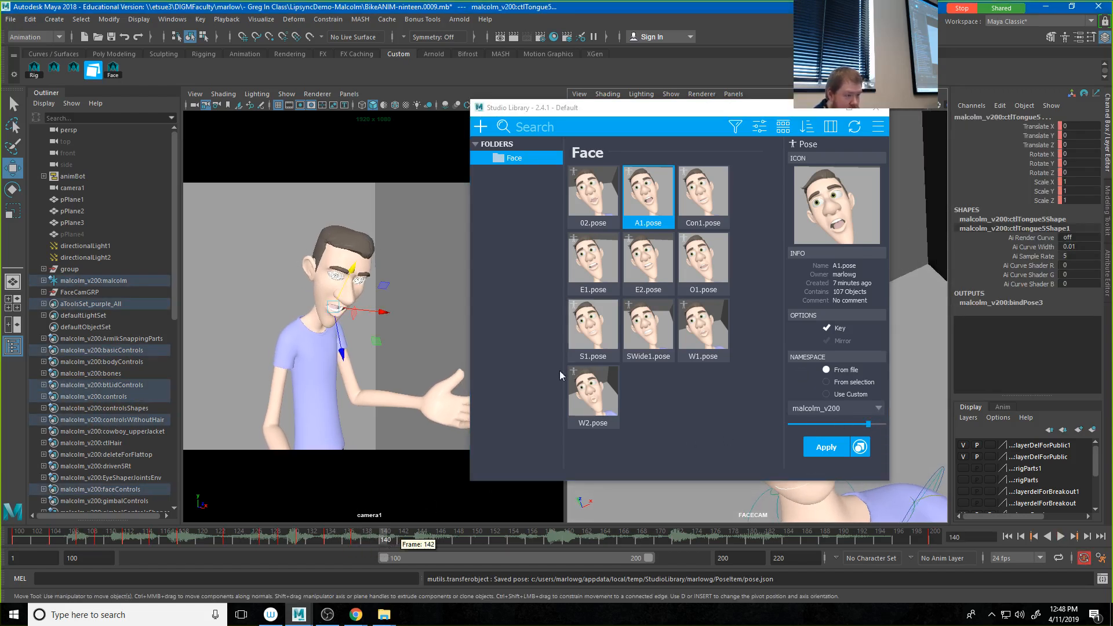
{"action": "left_click", "coordinate": [650, 273]}
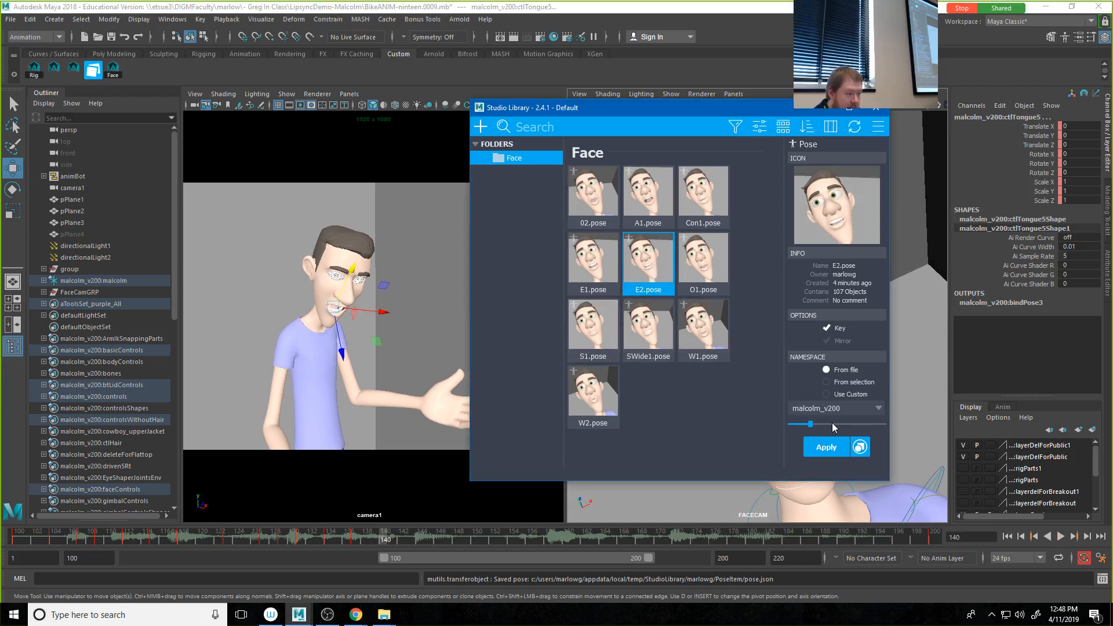
{"action": "left_click_drag", "start_coordinate": [833, 424], "coordinate": [865, 424]}
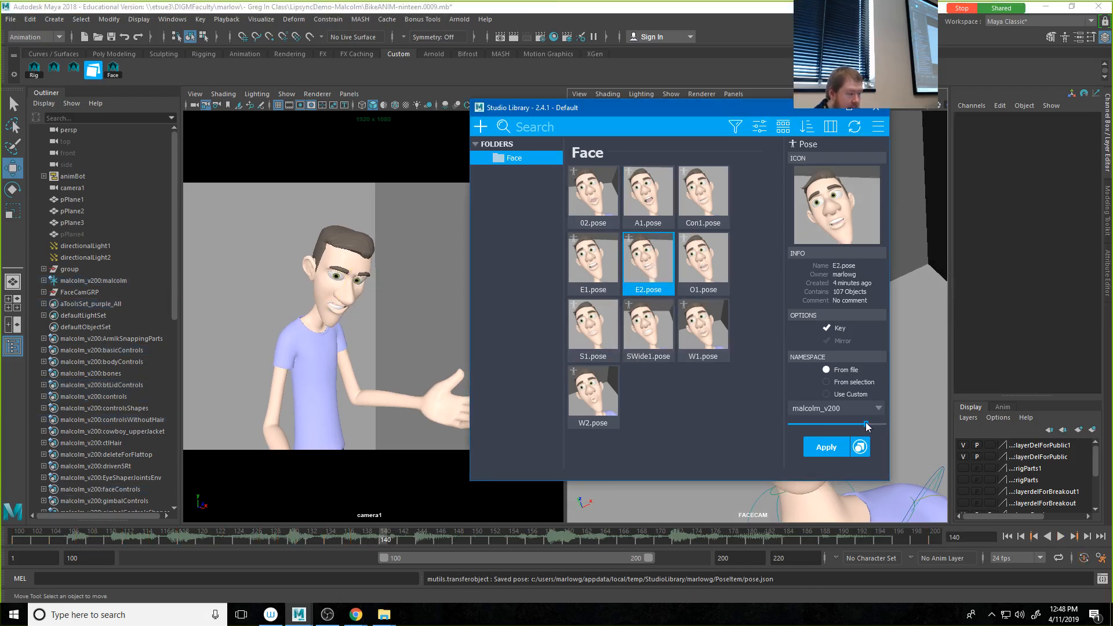
Step: At frame 143, blend the Con1 pose onto the face controls and move Studio Library off the viewports
{"action": "left_click_drag", "start_coordinate": [386, 539], "coordinate": [413, 537]}
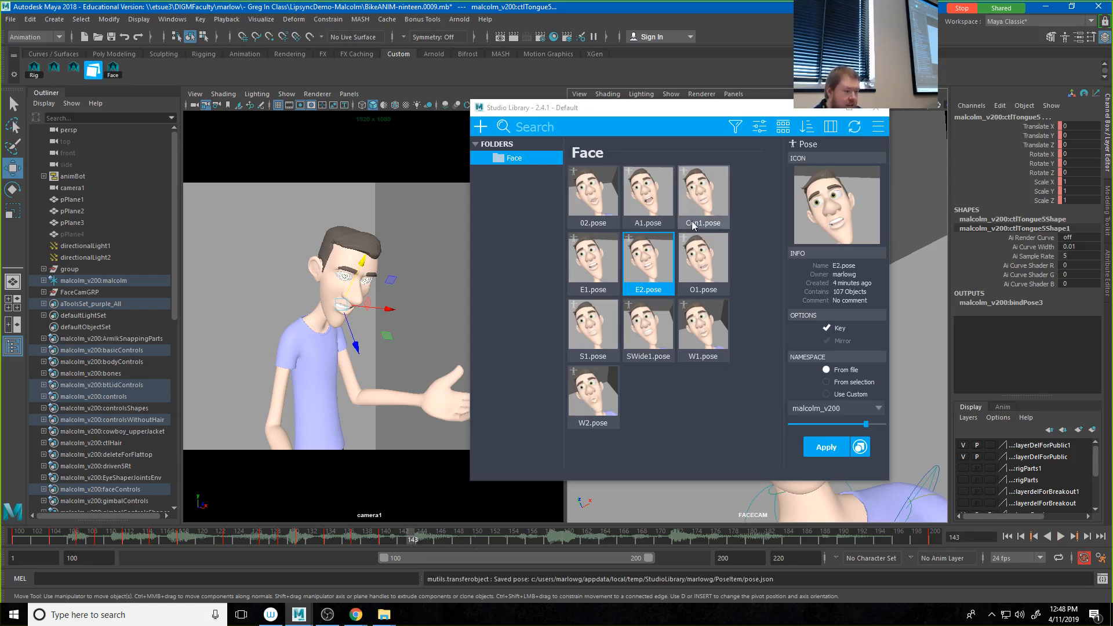
{"action": "left_click", "coordinate": [699, 200]}
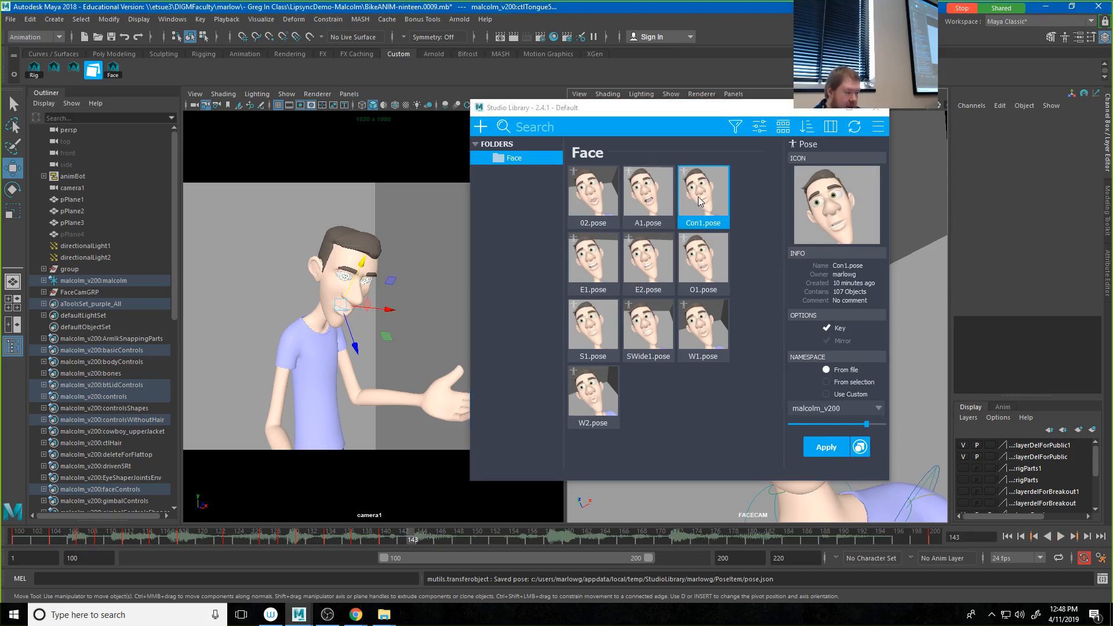
{"action": "left_click_drag", "start_coordinate": [640, 114], "coordinate": [1112, 110]}
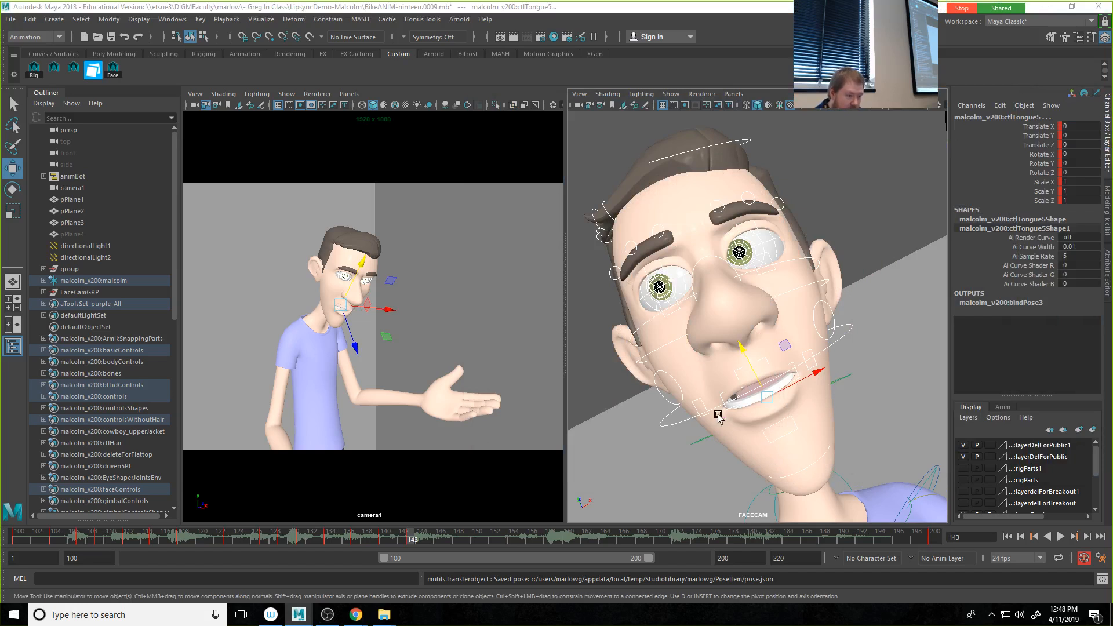
Step: Rotate the jaw control at frame 143 to about X -2.442, Y 3.206, Z -0.12 to close the mouth
{"action": "left_click", "coordinate": [687, 422]}
{"action": "key", "text": "e"}
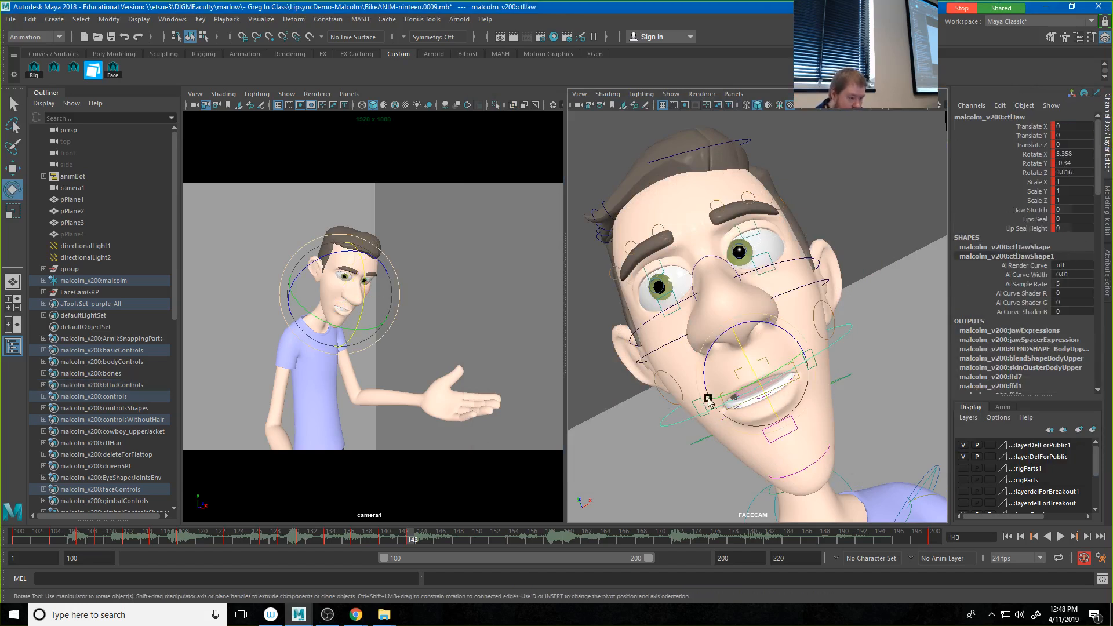
{"action": "left_click_drag", "start_coordinate": [722, 397], "coordinate": [733, 373]}
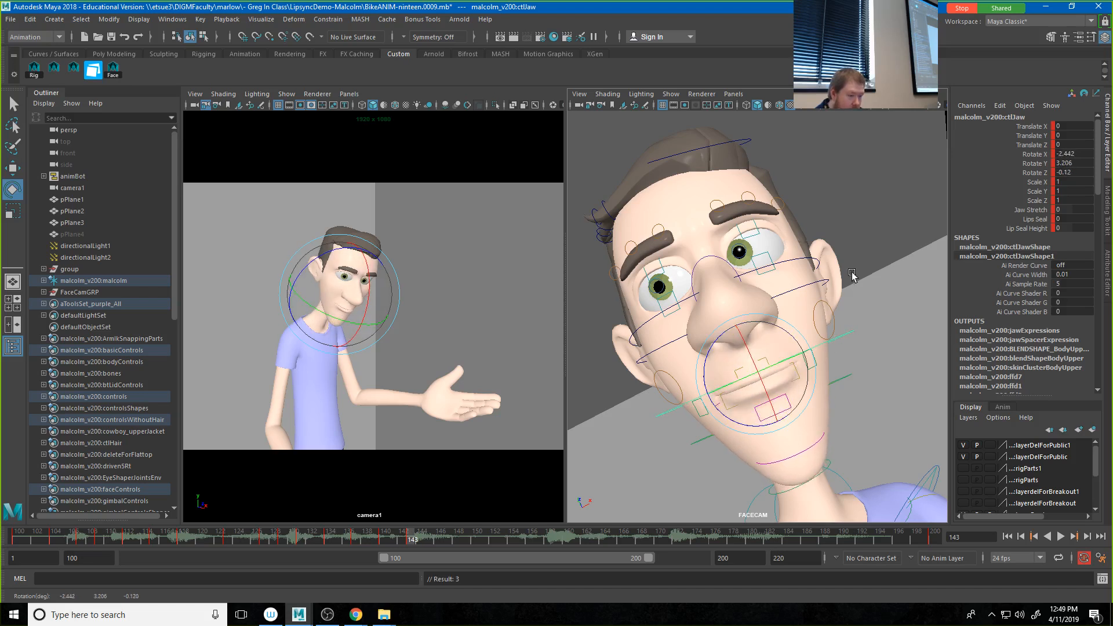
Step: Select the middle upper and lower lip controls, nudge them to press the lips together, and set Puff to 0
{"action": "left_click", "coordinate": [810, 364]}
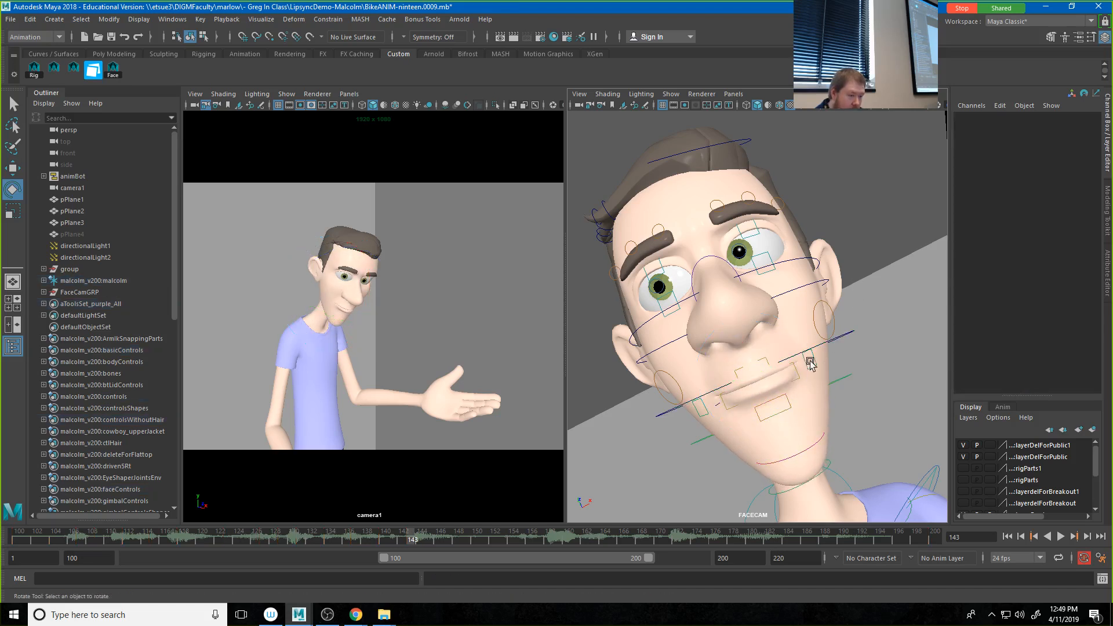
{"action": "left_click", "coordinate": [766, 360]}
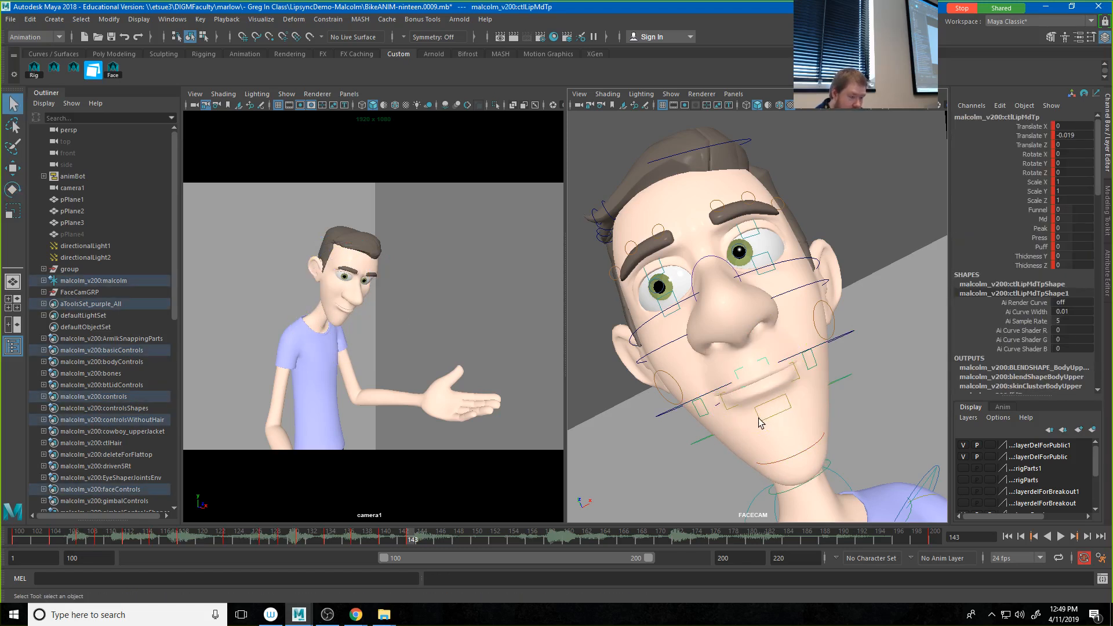
{"action": "key", "text": "w"}
{"action": "left_click", "coordinate": [759, 409]}
{"action": "left_click_drag", "start_coordinate": [752, 369], "coordinate": [751, 365]}
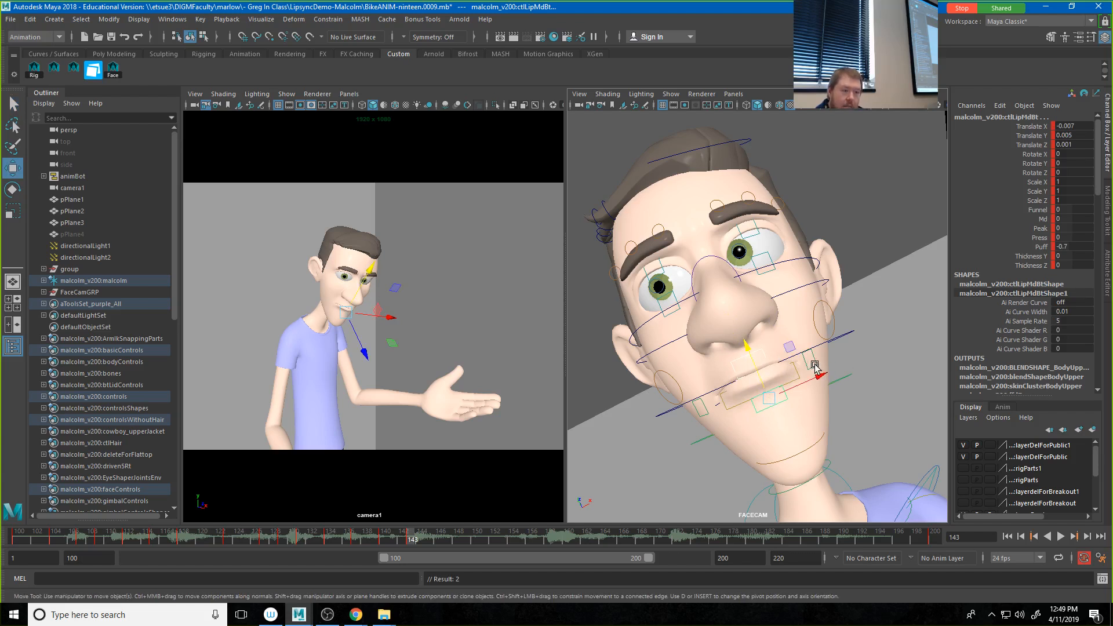
{"action": "left_click", "coordinate": [1039, 246]}
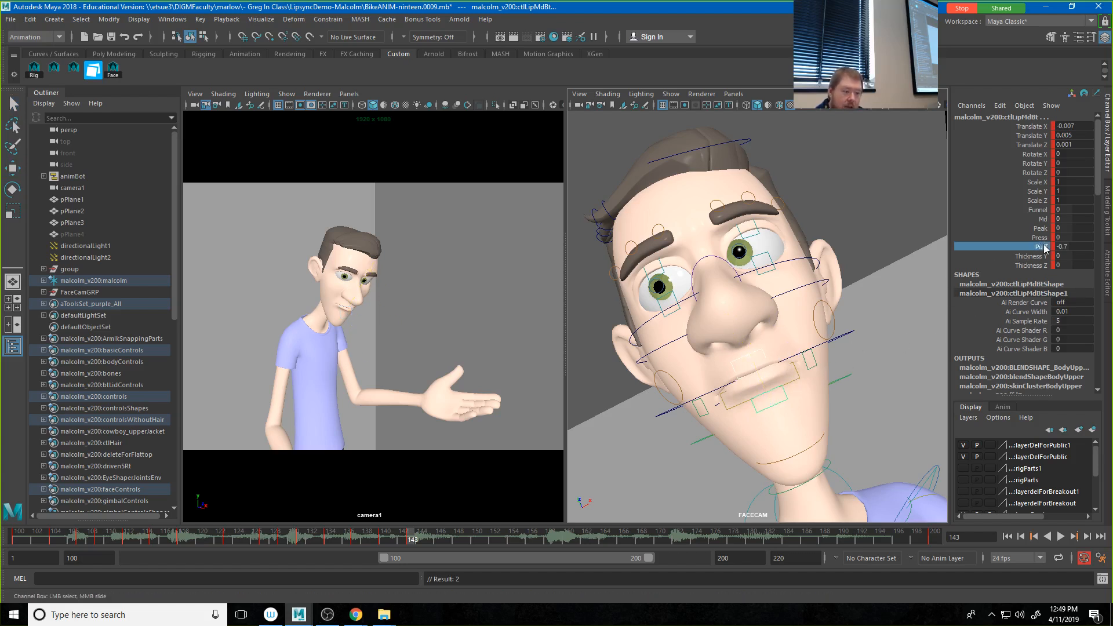
{"action": "middle_click_drag", "start_coordinate": [839, 360], "coordinate": [840, 360]}
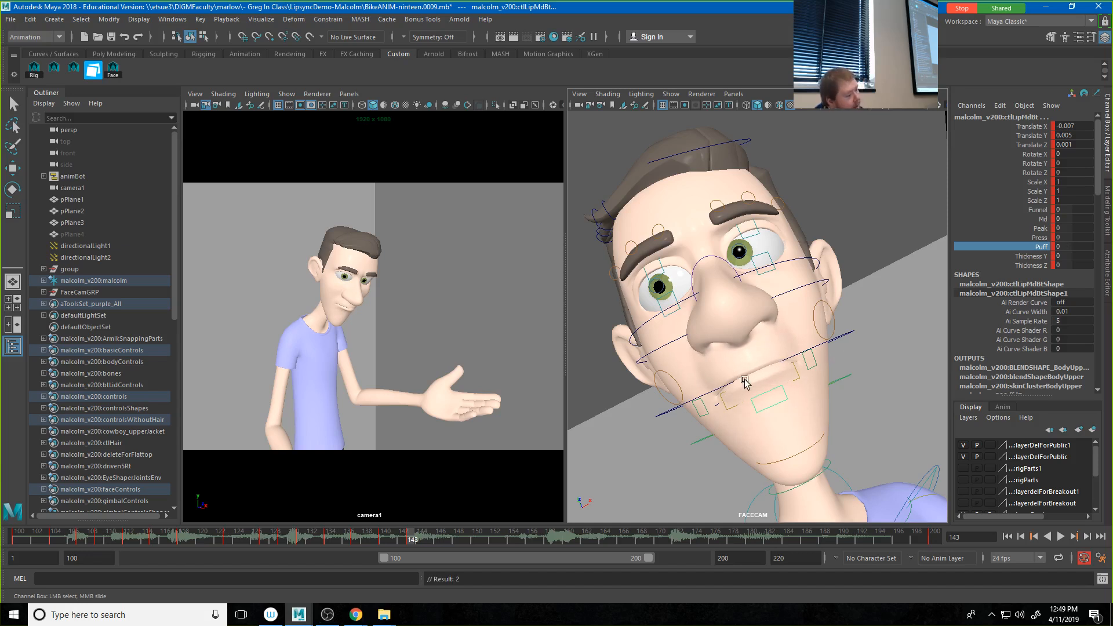
Step: Select all face controls and save the closed-mouth shape as a new pose named MBP1 with a captured thumbnail in the Face folder
{"action": "left_click_drag", "start_coordinate": [1112, 187], "coordinate": [781, 182]}
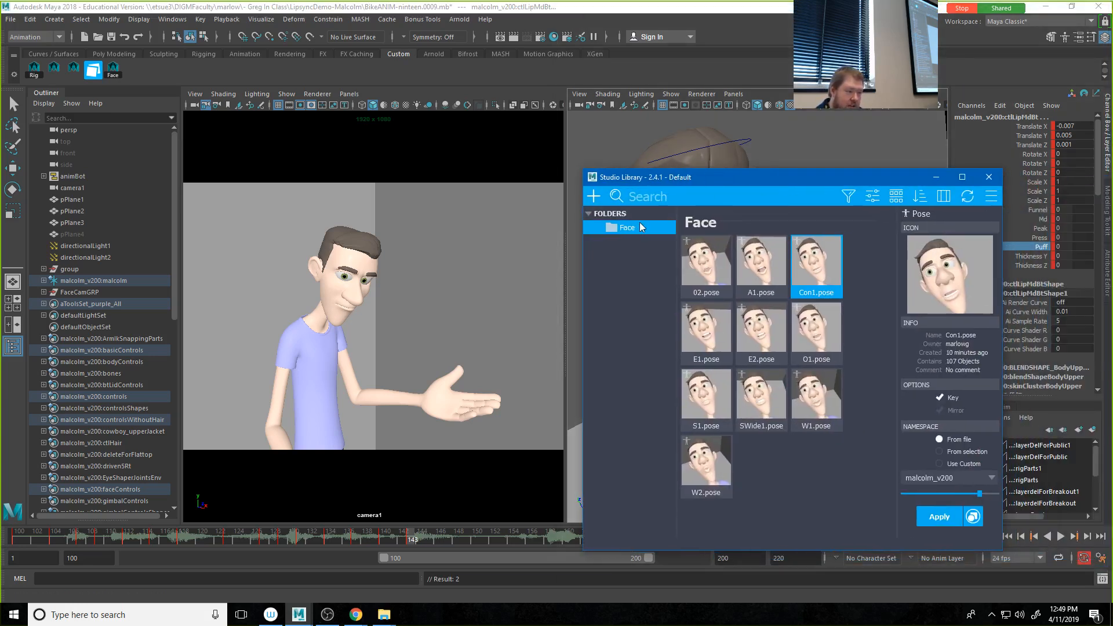
{"action": "key", "text": "w"}
{"action": "left_click", "coordinate": [345, 300]}
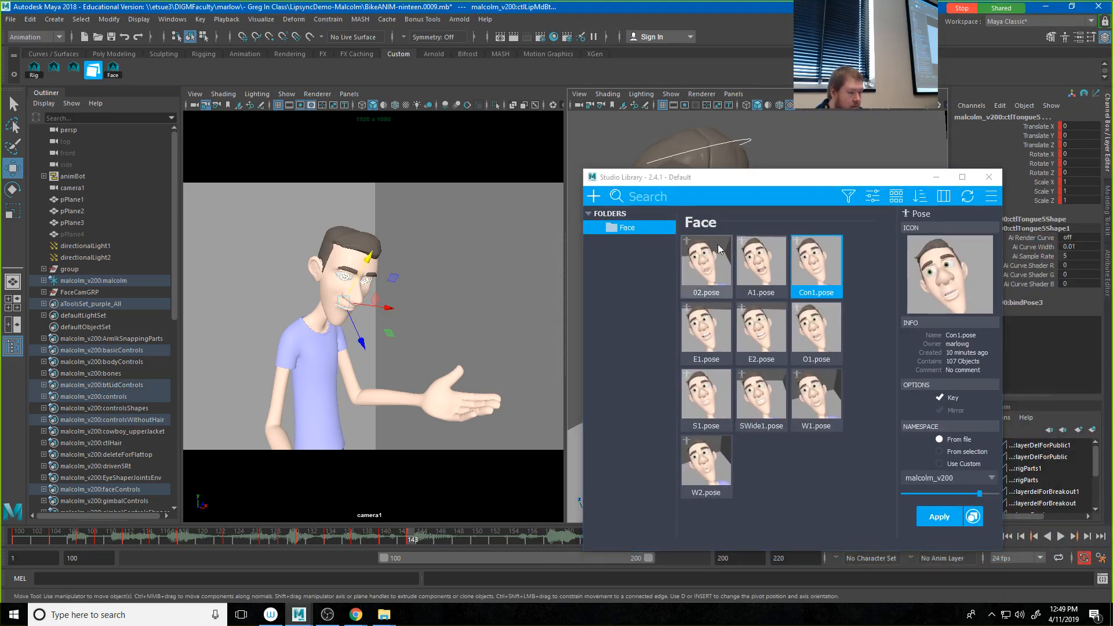
{"action": "left_click", "coordinate": [595, 197]}
{"action": "left_click", "coordinate": [606, 226]}
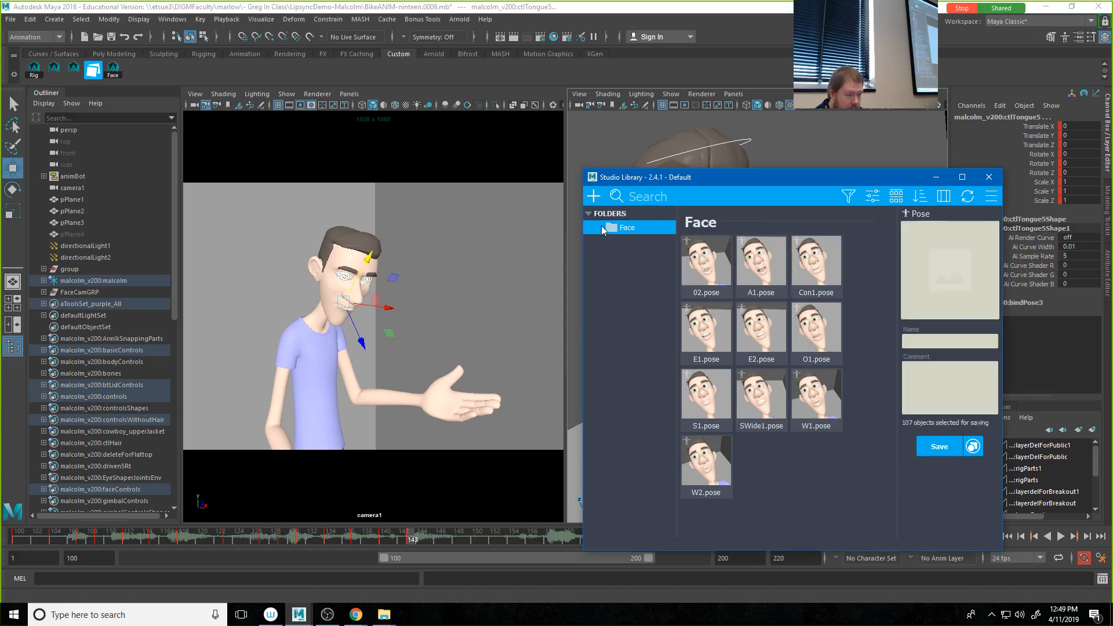
{"action": "left_click", "coordinate": [960, 316]}
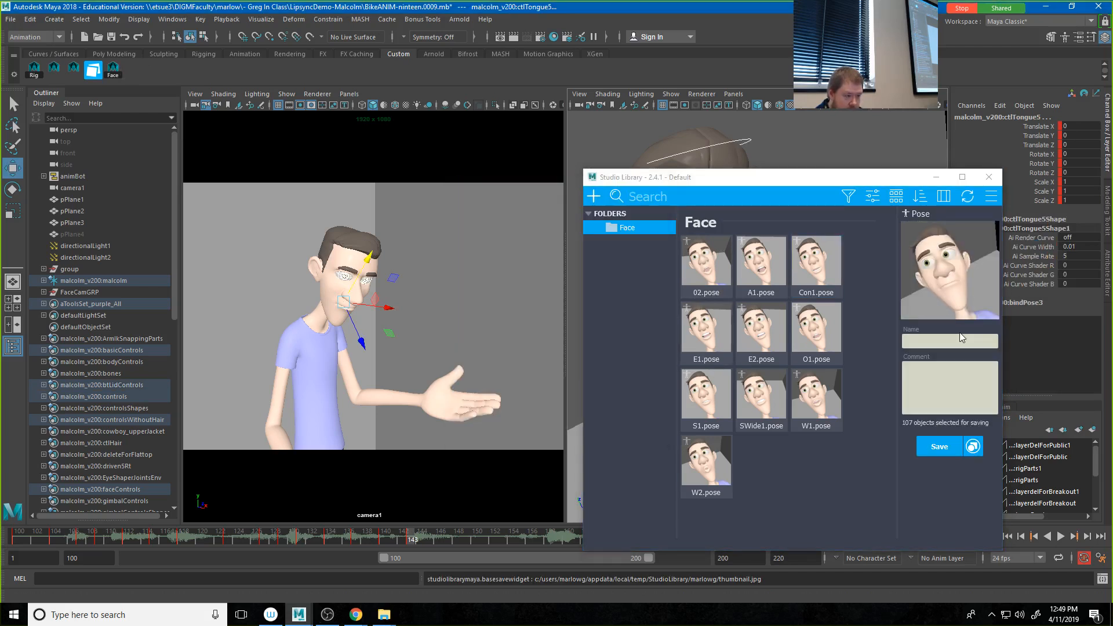
{"action": "left_click", "coordinate": [960, 341]}
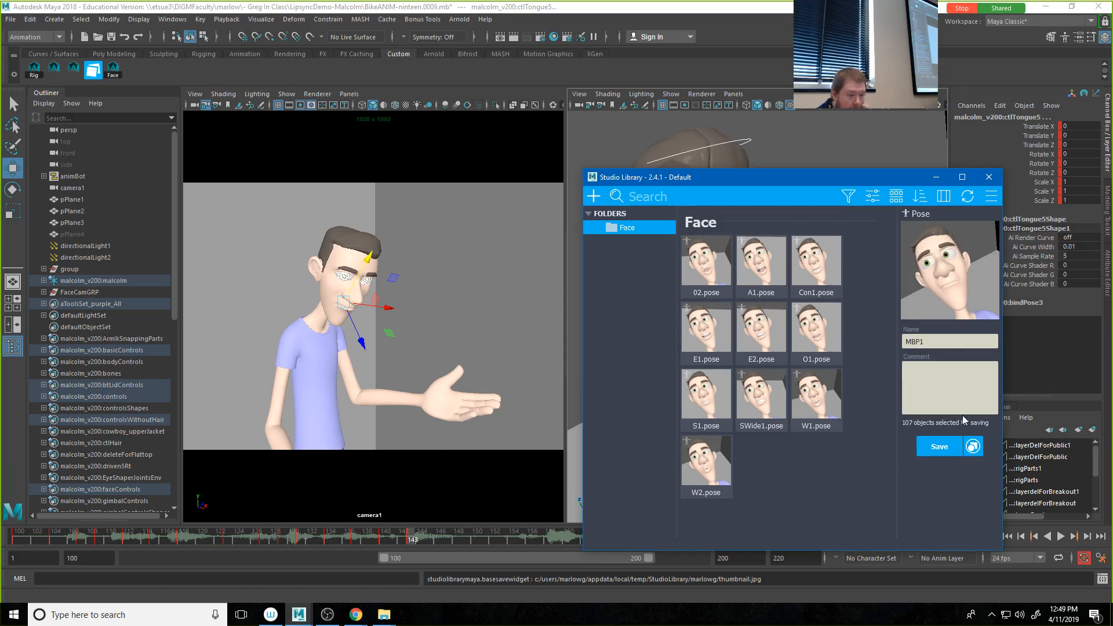
{"action": "left_click", "coordinate": [939, 447]}
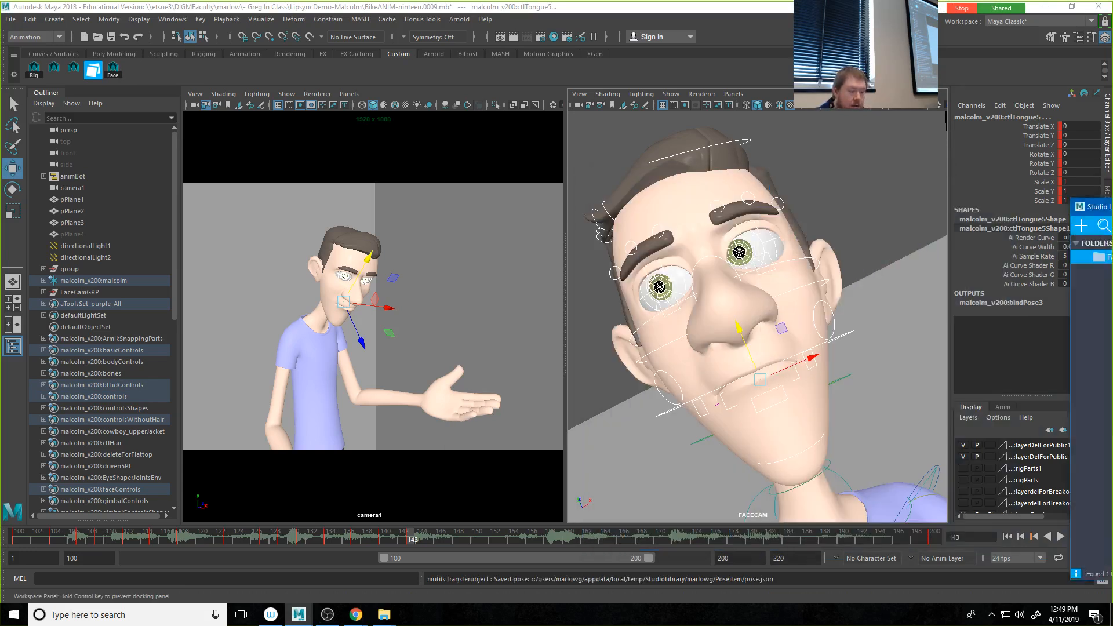
Step: At frame 142, blend the MBP1 pose strongly onto the face controls, clear Studio Library off the viewports, and play back the result
{"action": "left_click", "coordinate": [401, 541]}
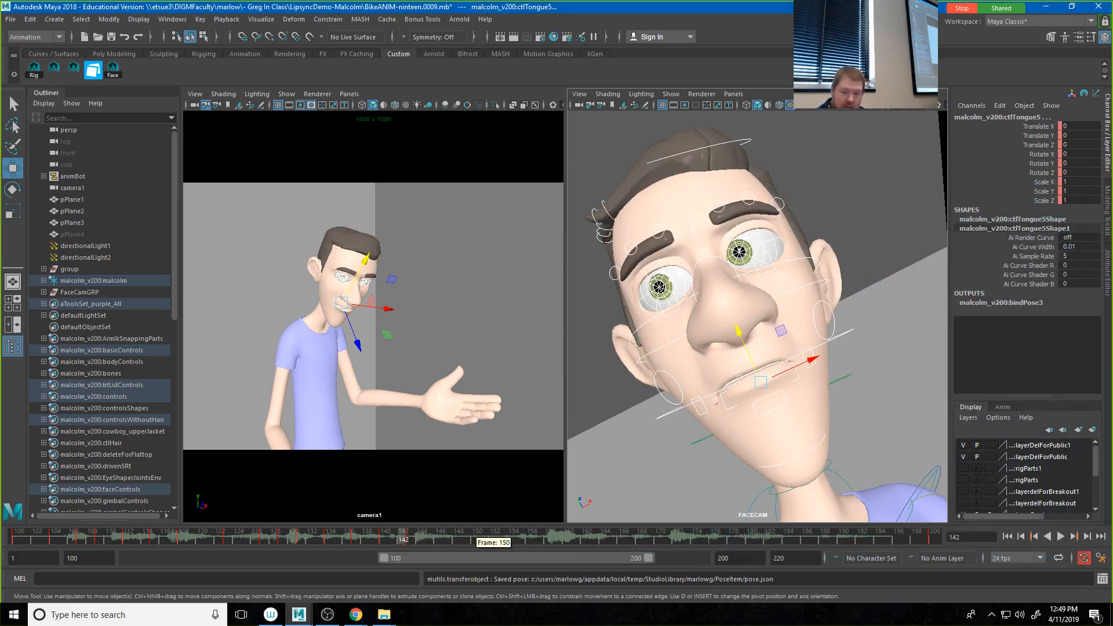
{"action": "left_click_drag", "start_coordinate": [1112, 191], "coordinate": [596, 156]}
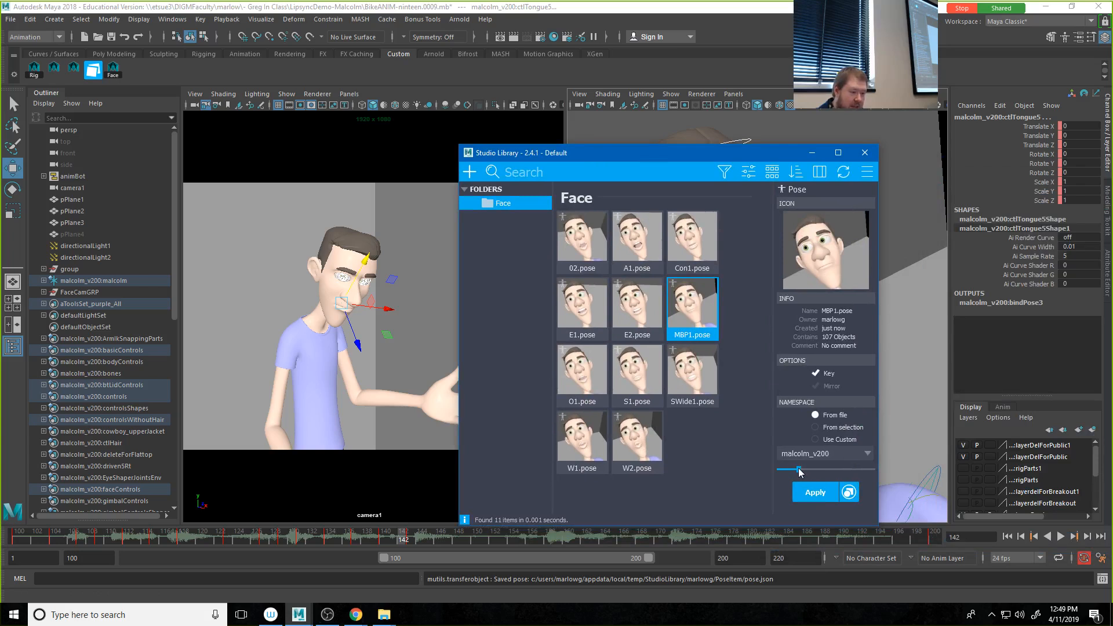
{"action": "left_click_drag", "start_coordinate": [840, 469], "coordinate": [865, 469]}
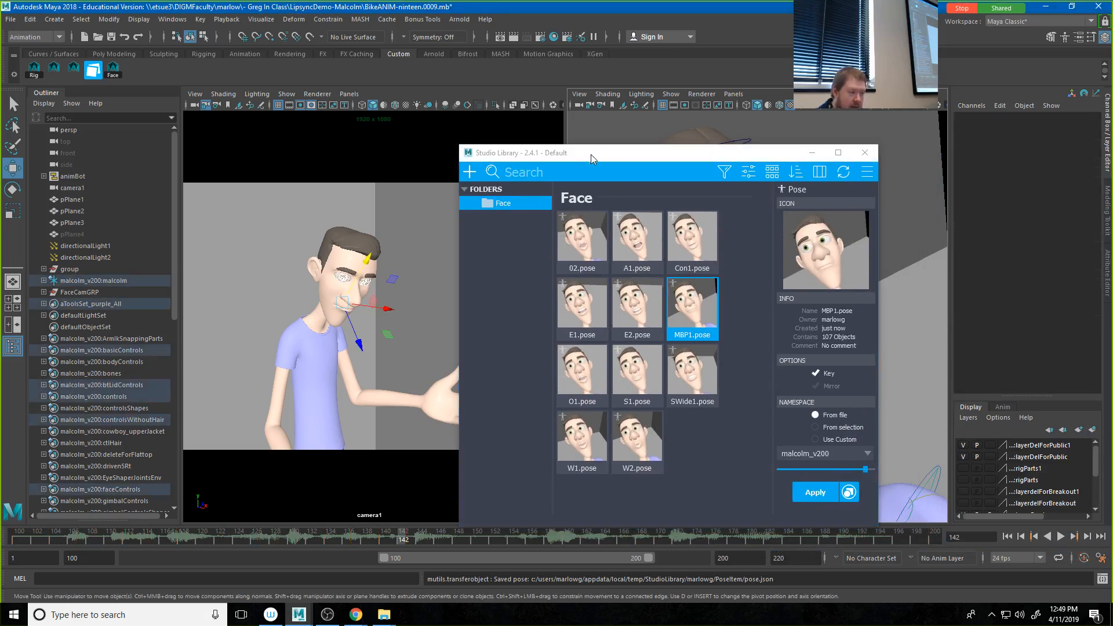
{"action": "left_click_drag", "start_coordinate": [590, 154], "coordinate": [1112, 173]}
{"action": "key", "text": "alt+v"}
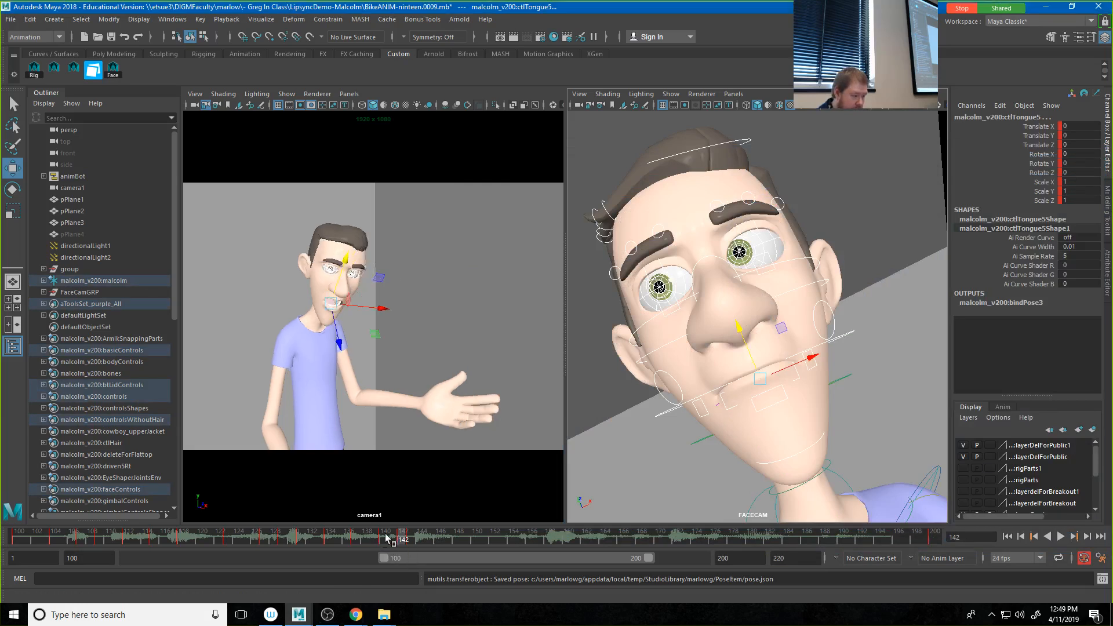
Step: At frame 145, bring Studio Library back and partially blend the A1 pose onto the face controls
{"action": "left_click", "coordinate": [427, 544]}
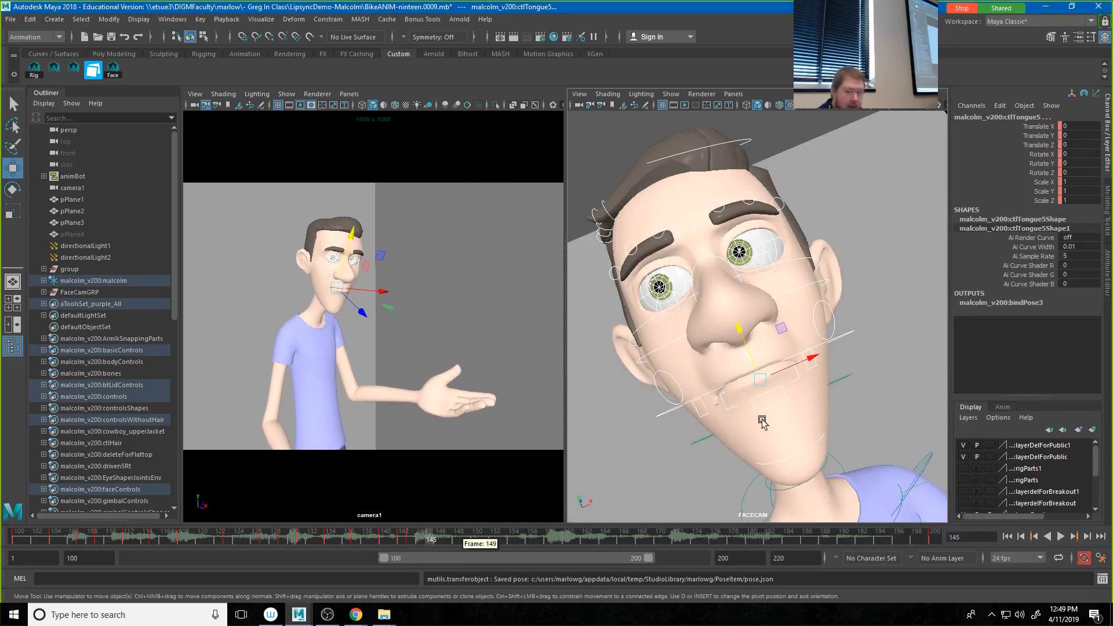
{"action": "left_click_drag", "start_coordinate": [1112, 168], "coordinate": [503, 170]}
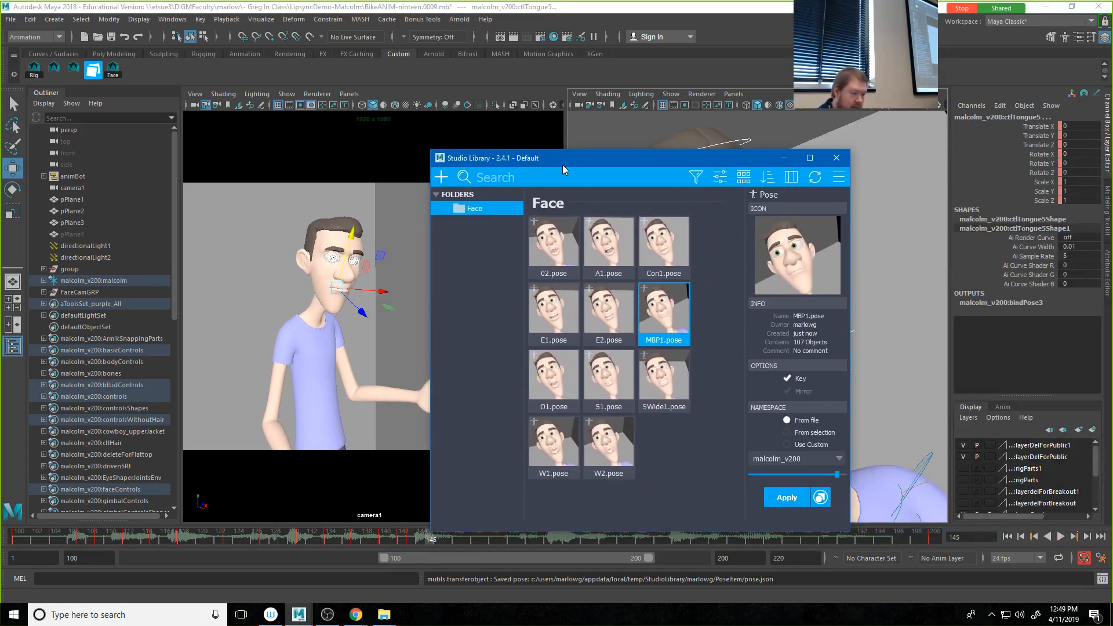
{"action": "left_click", "coordinate": [609, 257]}
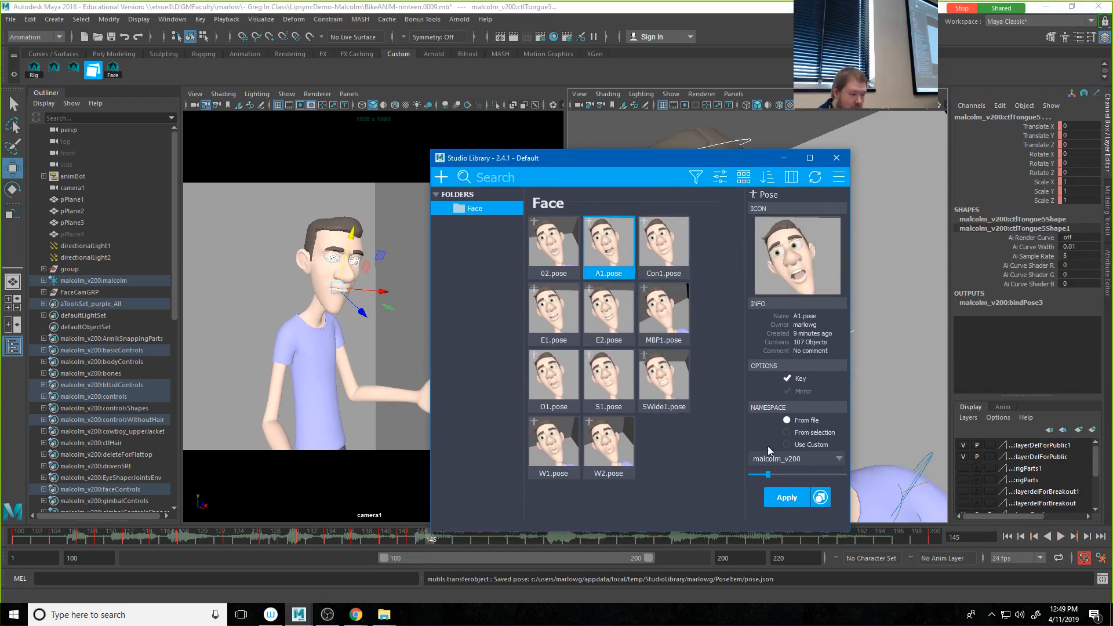
{"action": "left_click_drag", "start_coordinate": [791, 474], "coordinate": [793, 474]}
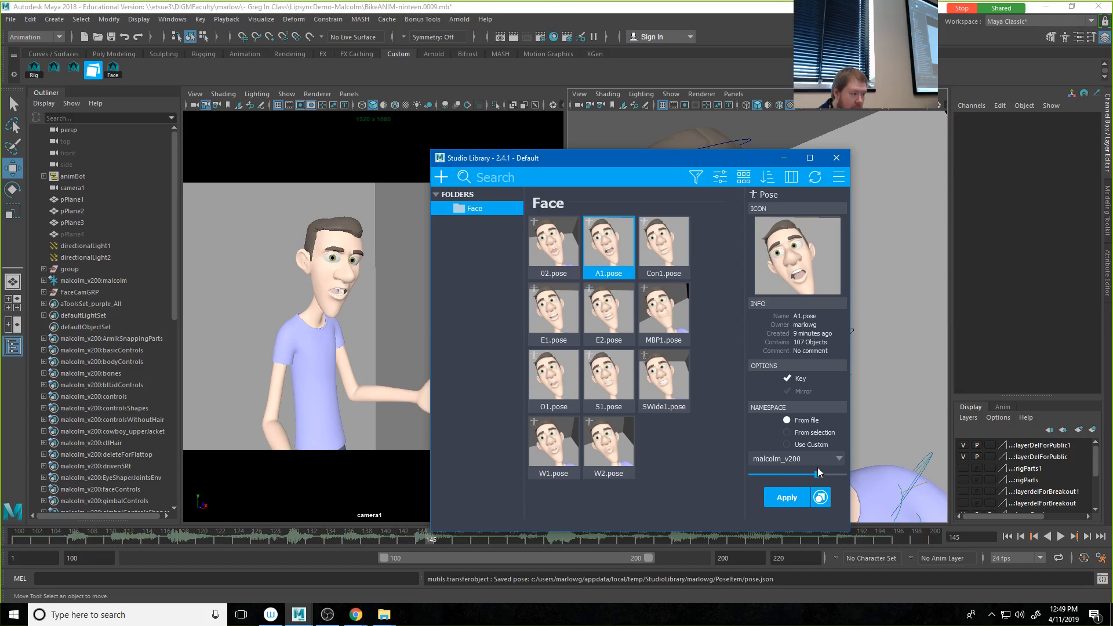
{"action": "left_click_drag", "start_coordinate": [635, 158], "coordinate": [682, 95]}
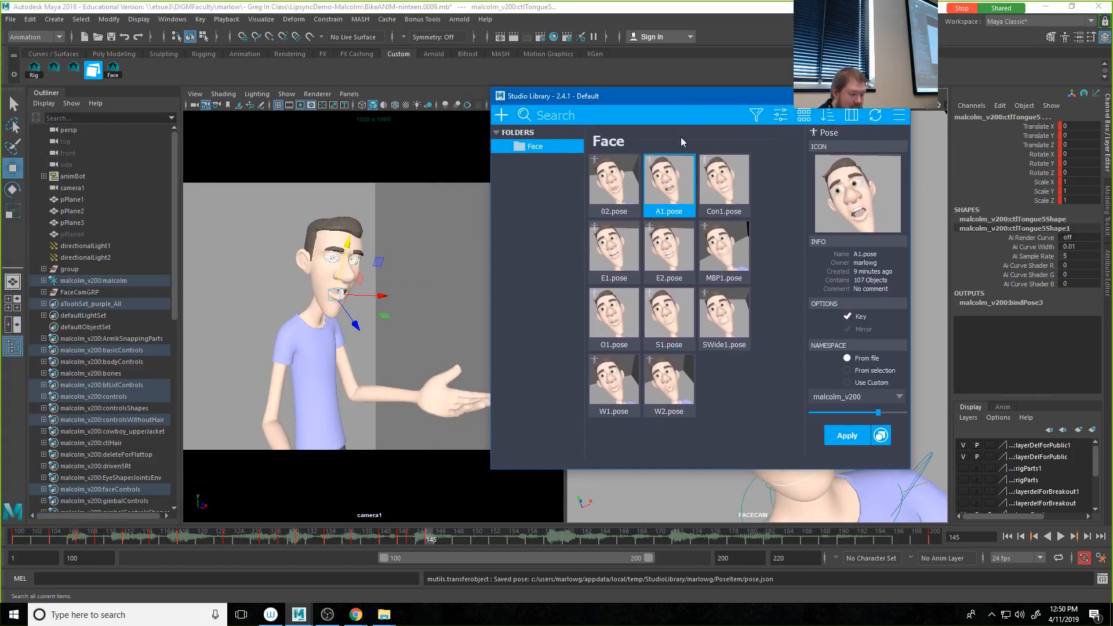
Step: At frame 149, partially blend the E2 pose onto the face controls
{"action": "left_click_drag", "start_coordinate": [433, 532], "coordinate": [462, 533]}
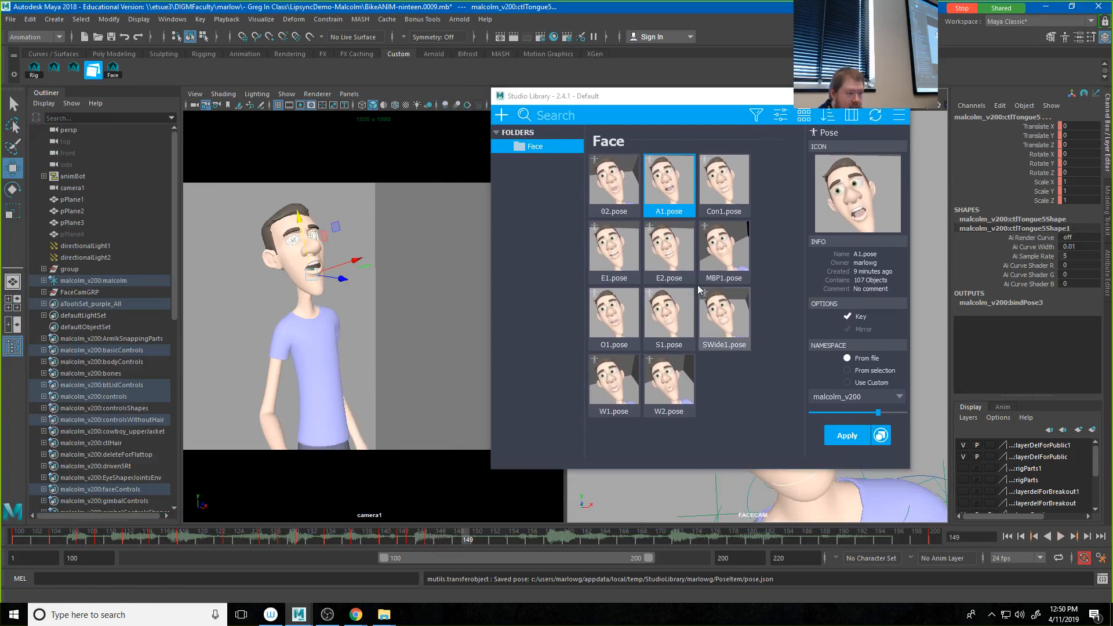
{"action": "left_click", "coordinate": [661, 254]}
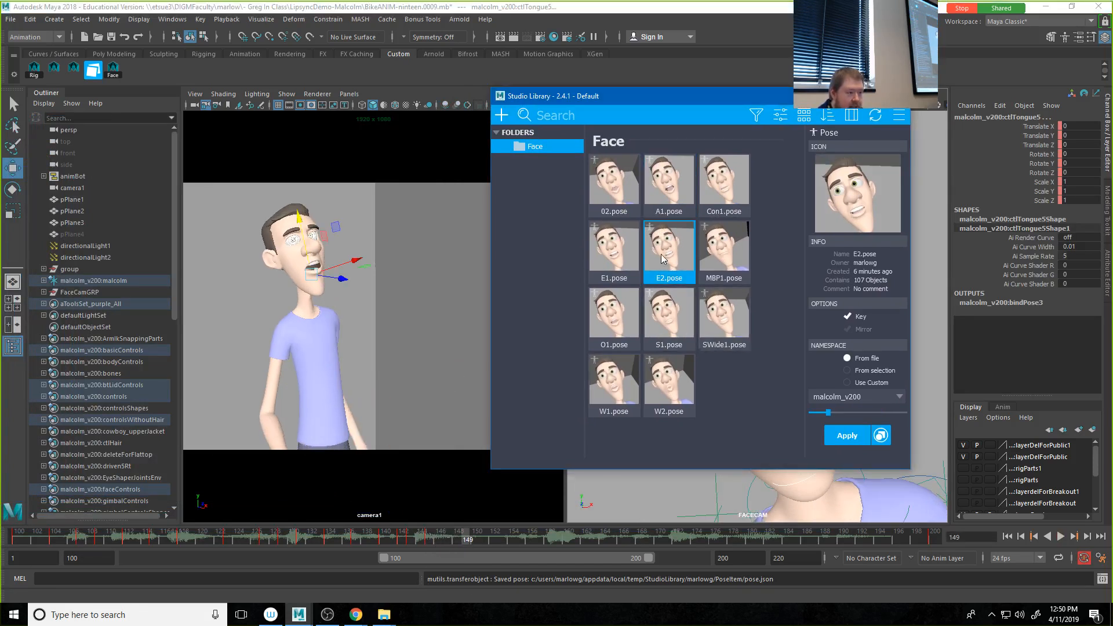
{"action": "left_click", "coordinate": [855, 412]}
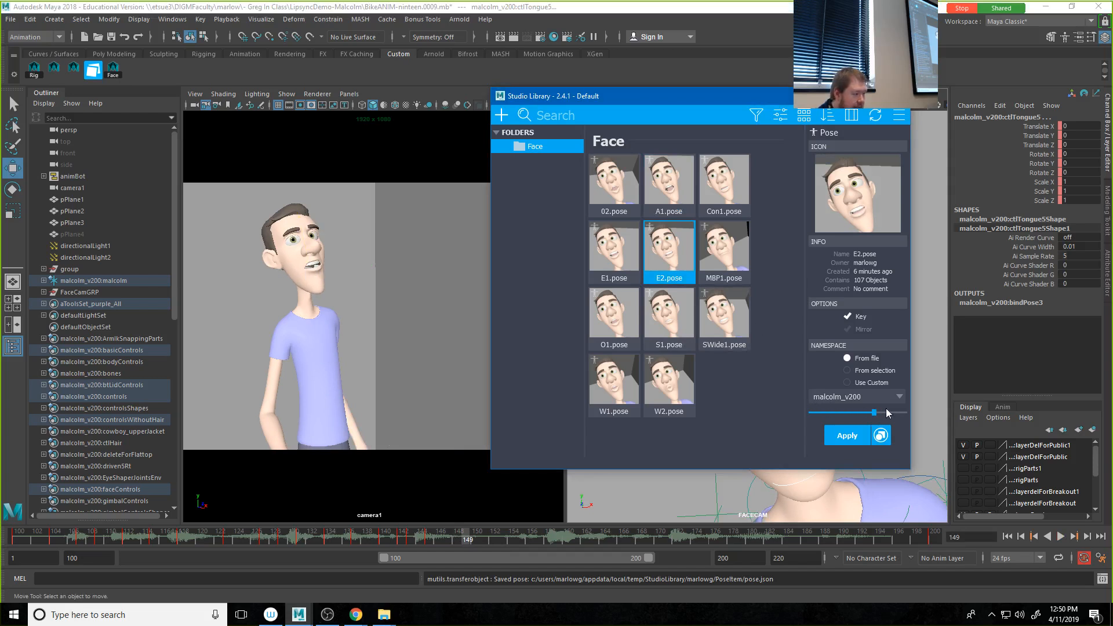
Step: Refine the mouth at frame 149 by partially blending the E2, E1 and Con1 poses onto the face controls
{"action": "left_click", "coordinate": [887, 411]}
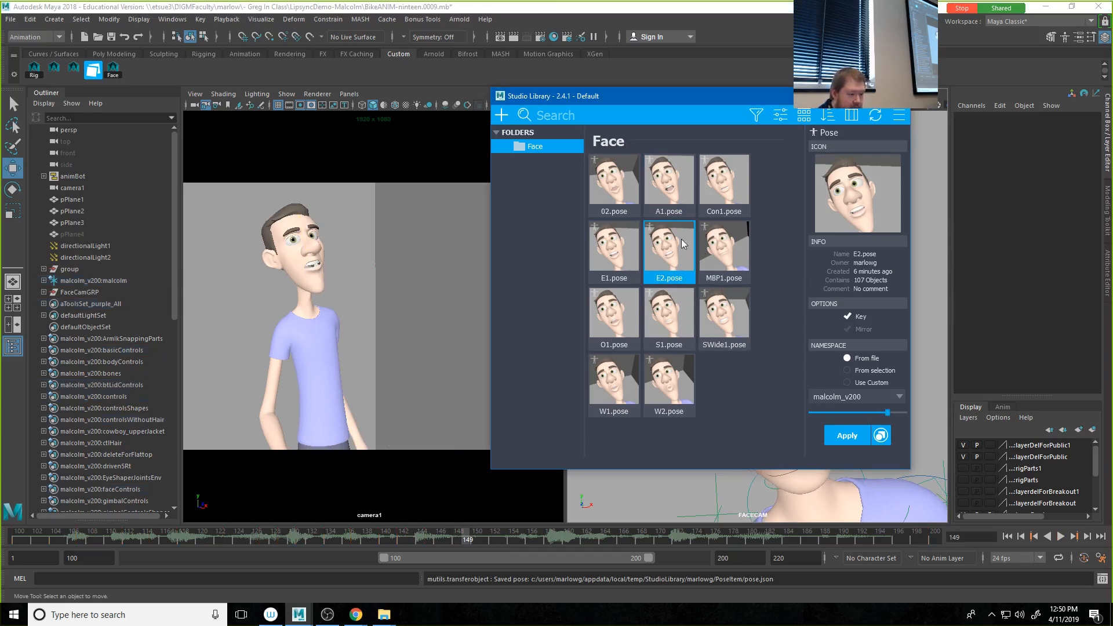
{"action": "left_click", "coordinate": [621, 253]}
{"action": "left_click", "coordinate": [829, 413]}
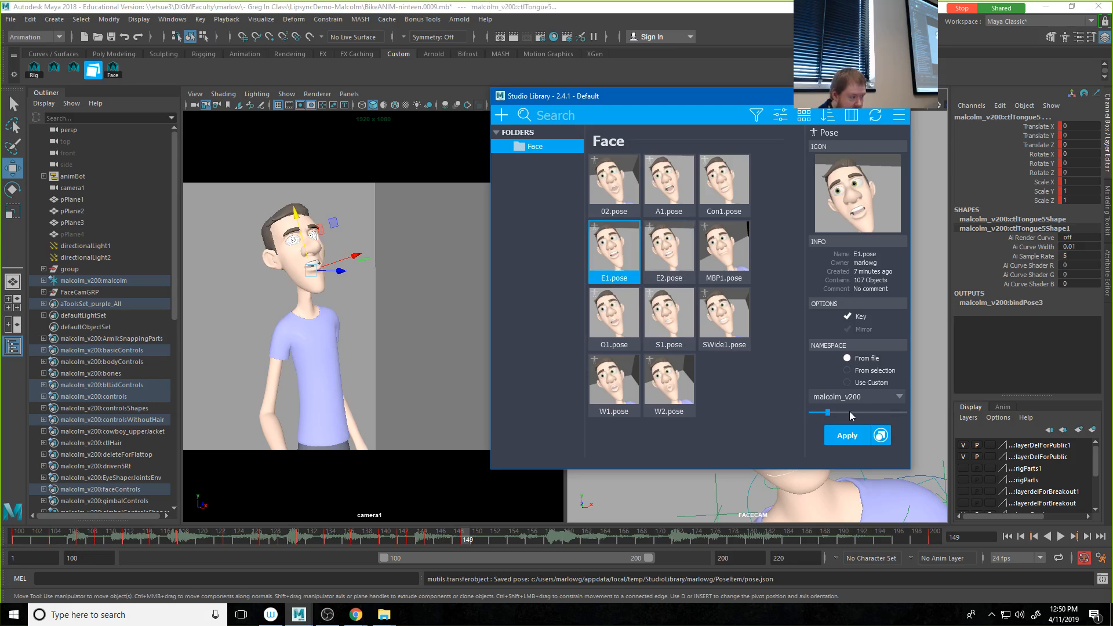
{"action": "left_click_drag", "start_coordinate": [850, 413], "coordinate": [857, 412]}
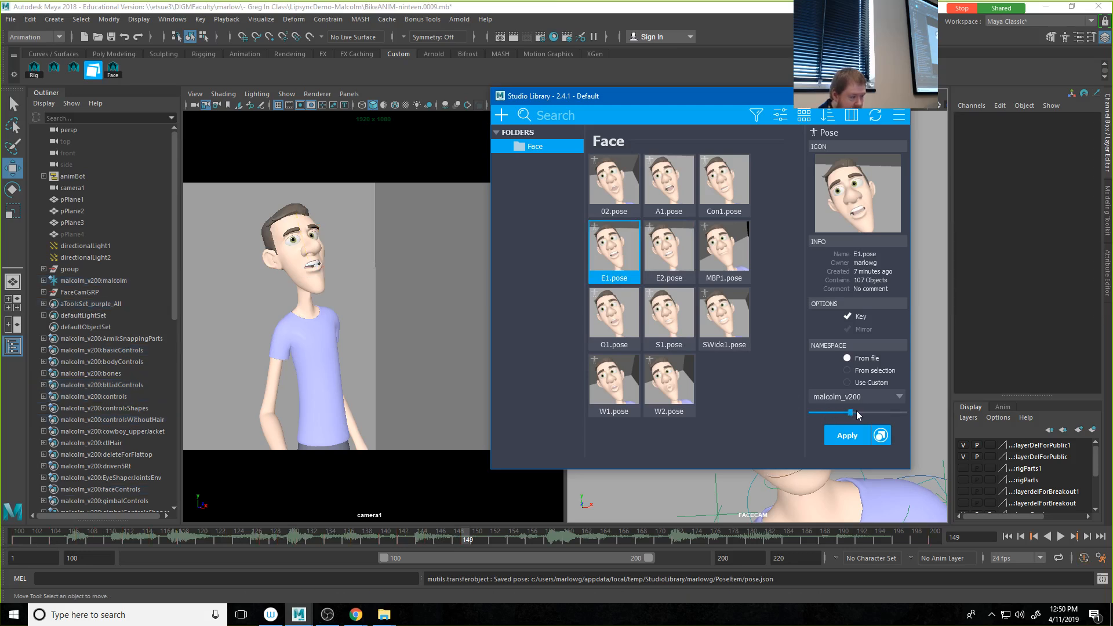
{"action": "left_click", "coordinate": [724, 213]}
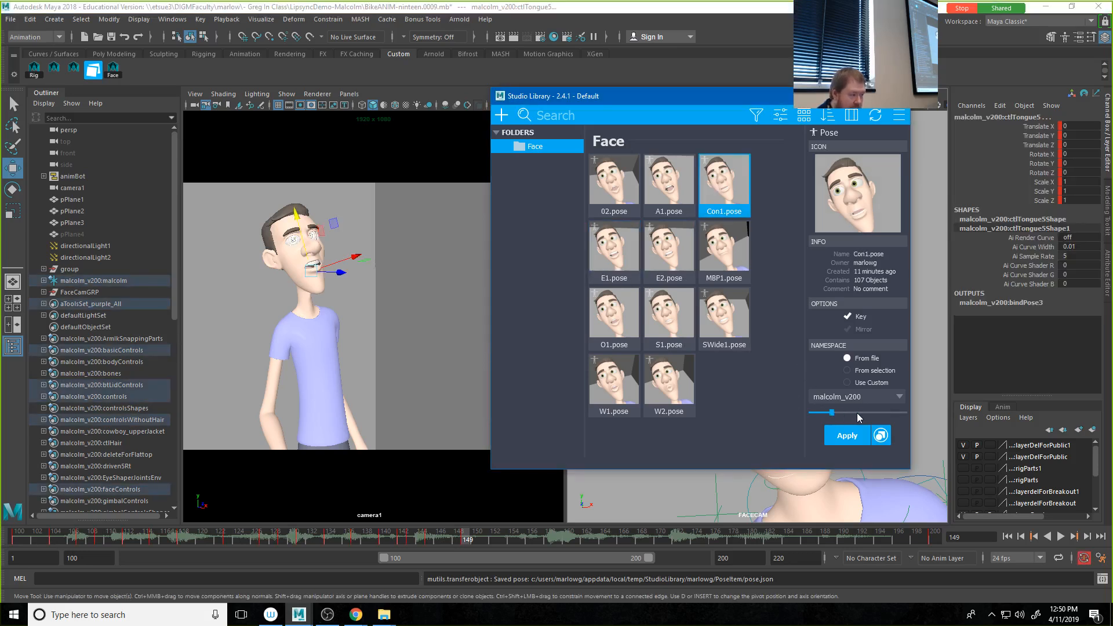
{"action": "left_click_drag", "start_coordinate": [857, 413], "coordinate": [865, 411]}
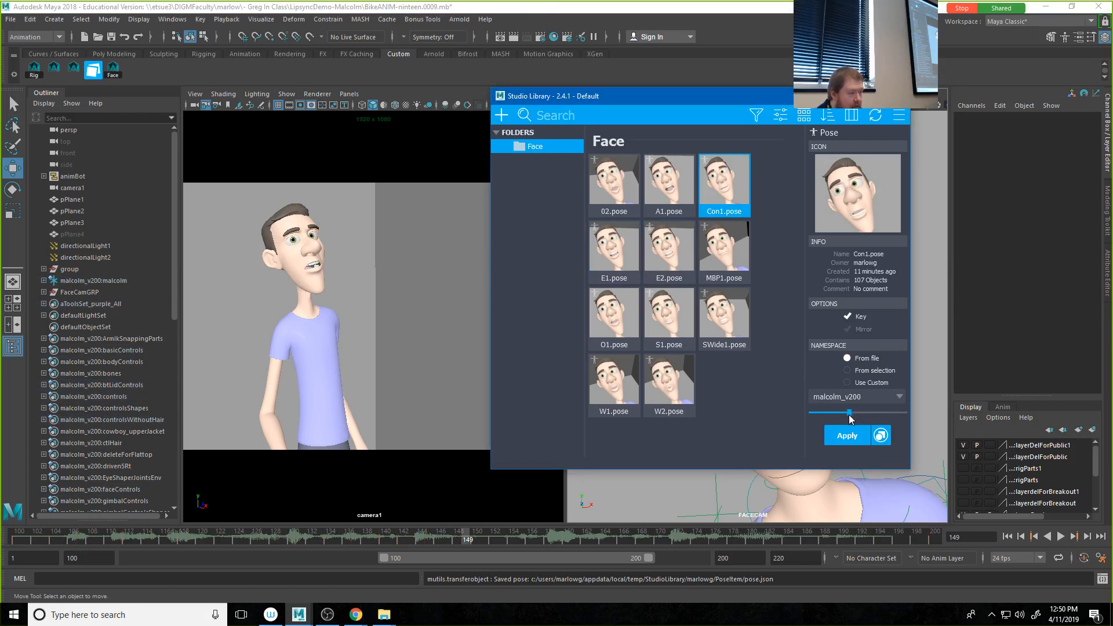
{"action": "left_click_drag", "start_coordinate": [850, 417], "coordinate": [849, 416]}
Step: Return to frame 100, deselect the controls, and play back the animation to check the lip sync
{"action": "left_click_drag", "start_coordinate": [457, 539], "coordinate": [17, 540]}
{"action": "left_click", "coordinate": [466, 274]}
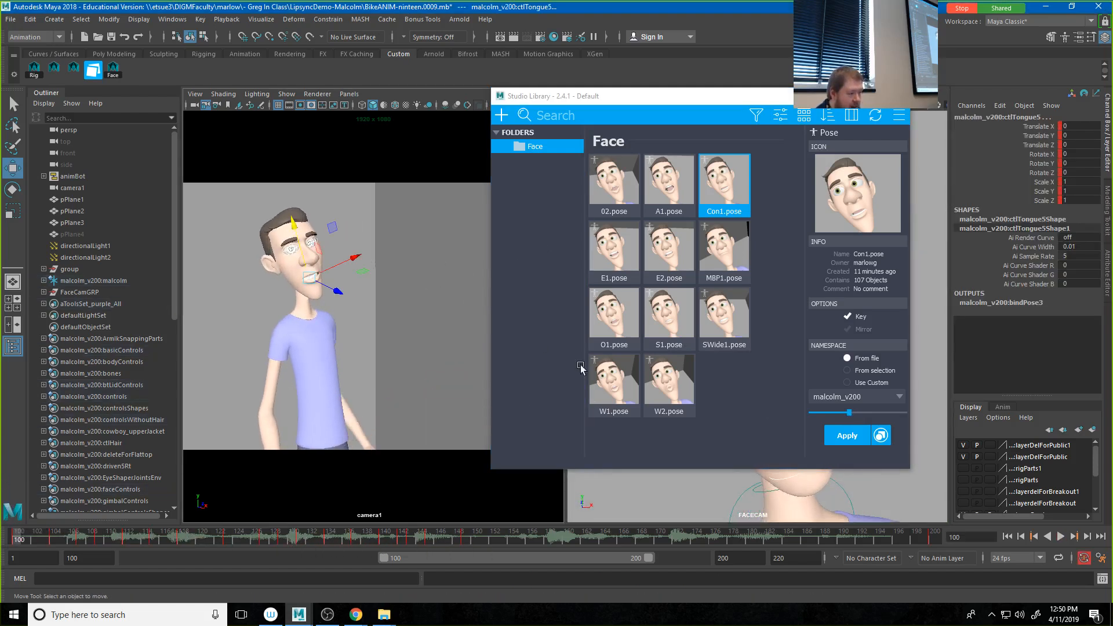
{"action": "left_click", "coordinate": [1061, 537]}
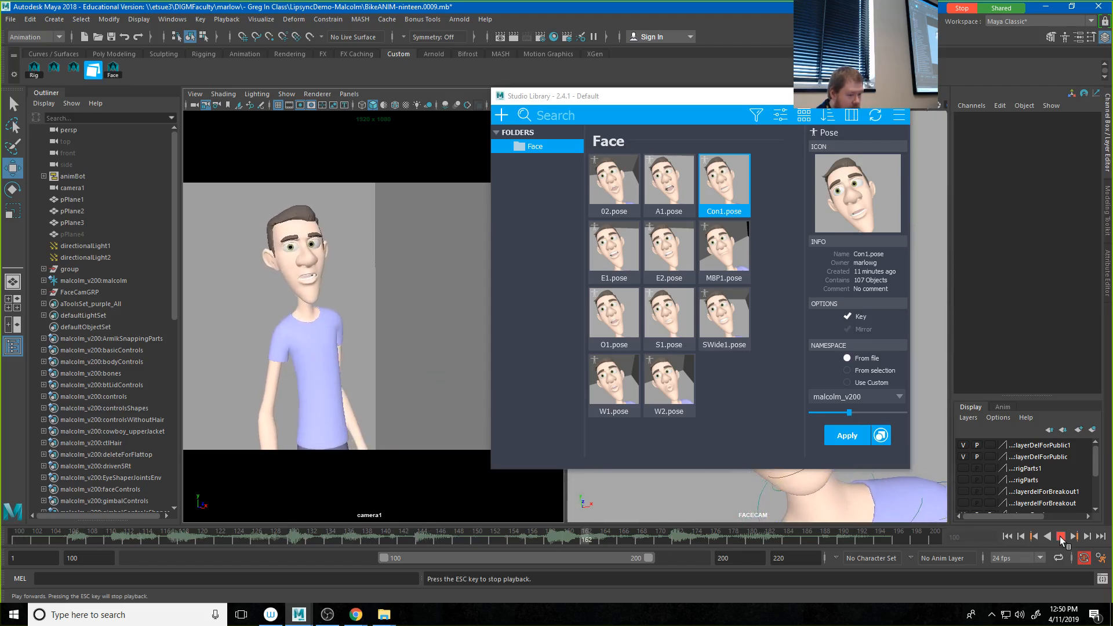
{"action": "left_click", "coordinate": [1061, 537]}
Step: Select all face controls and partially blend the A1 pose onto them at frame 151
{"action": "mouse_move", "coordinate": [151, 540]}
{"action": "left_mouse_down"}
{"action": "mouse_move", "coordinate": [496, 547]}
{"action": "mouse_move", "coordinate": [473, 547]}
{"action": "left_mouse_up"}
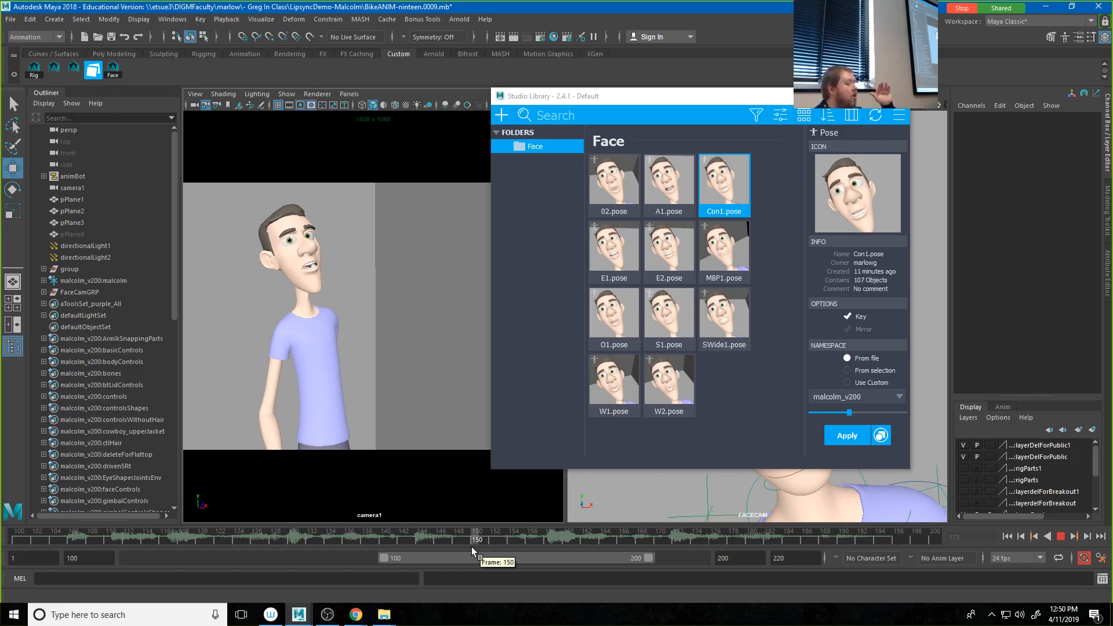
{"action": "mouse_move", "coordinate": [471, 548]}
{"action": "left_mouse_down"}
{"action": "mouse_move", "coordinate": [451, 544]}
{"action": "mouse_move", "coordinate": [468, 545]}
{"action": "left_mouse_up"}
{"action": "left_click", "coordinate": [108, 69]}
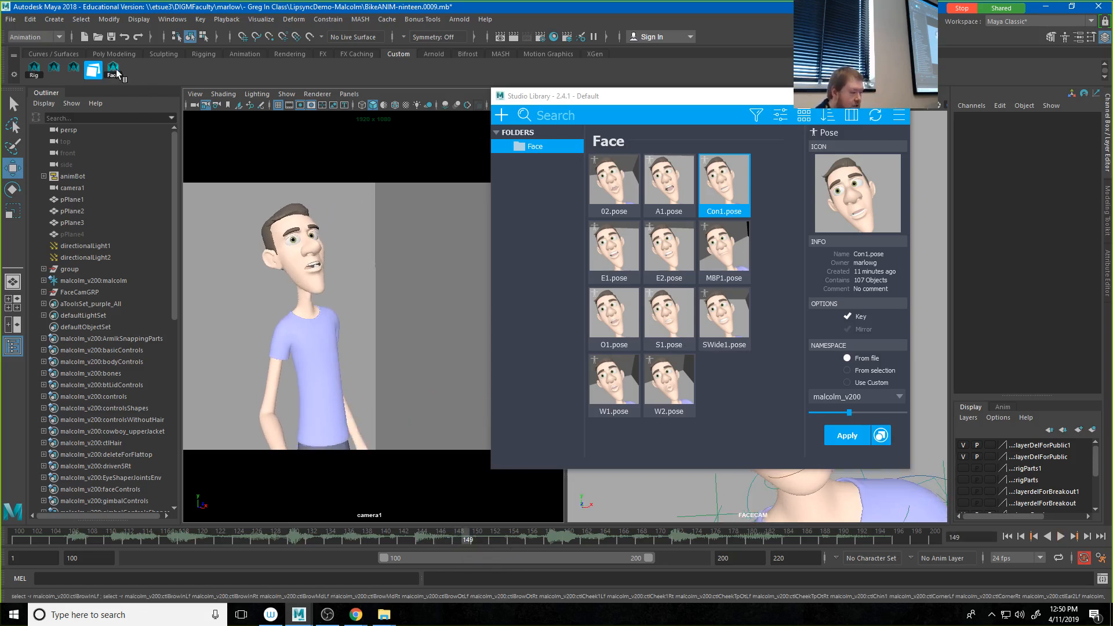
{"action": "left_click", "coordinate": [478, 540]}
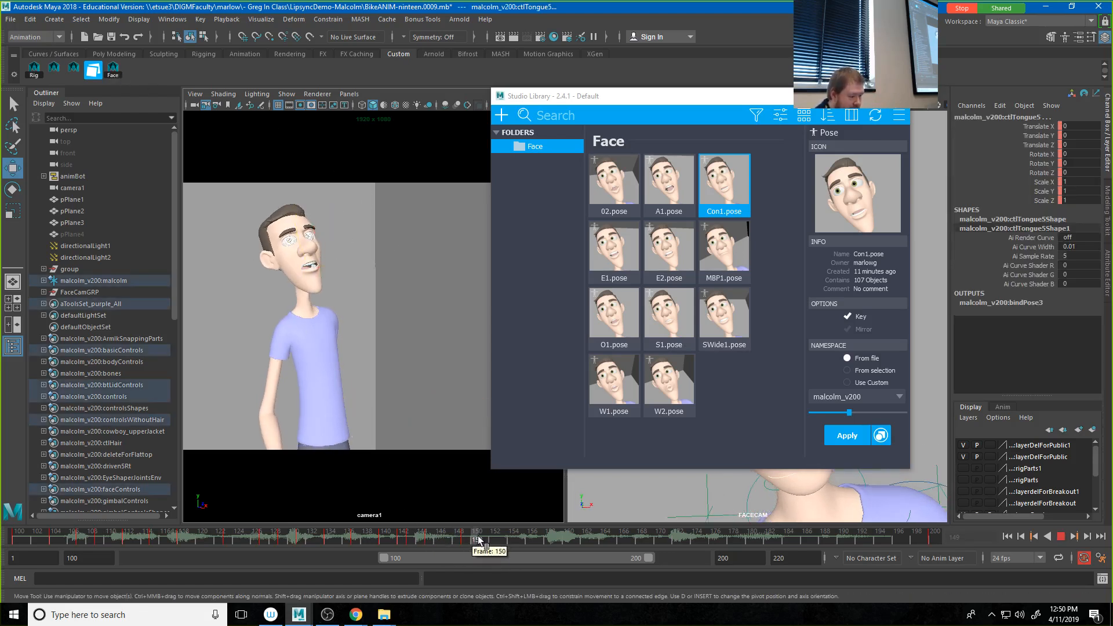
{"action": "left_click_drag", "start_coordinate": [479, 540], "coordinate": [486, 540]}
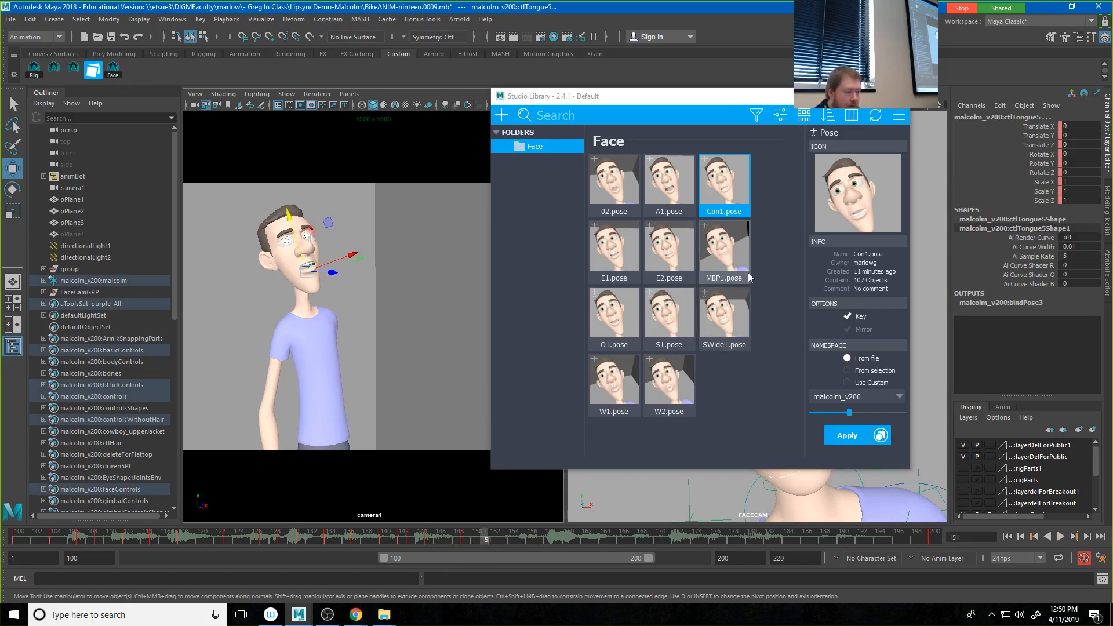
{"action": "left_click", "coordinate": [669, 186]}
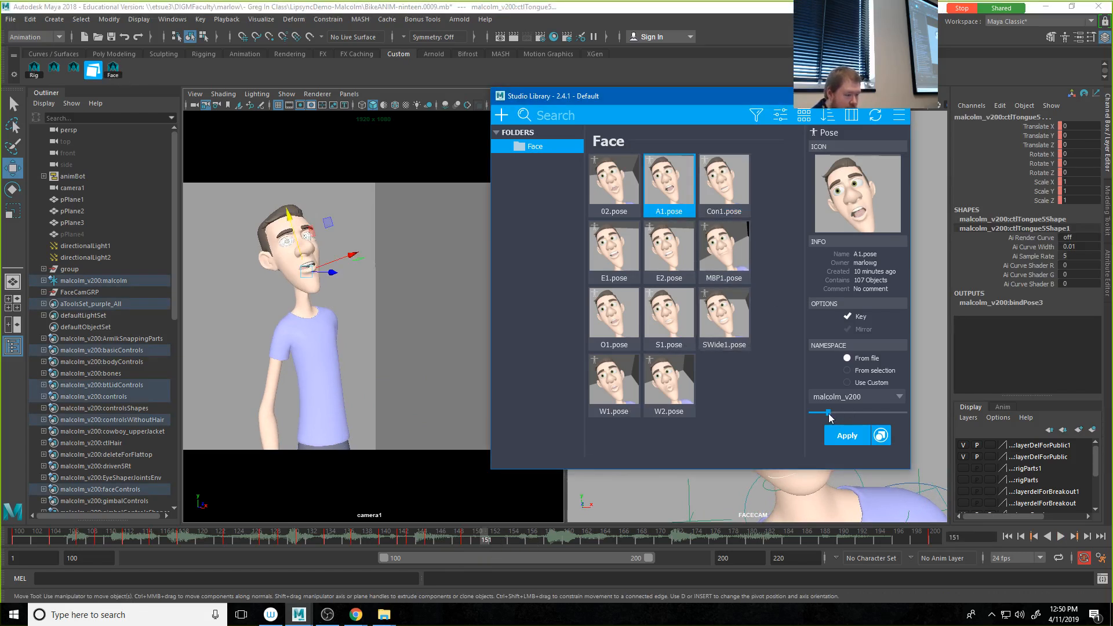
{"action": "left_click_drag", "start_coordinate": [839, 412], "coordinate": [844, 412]}
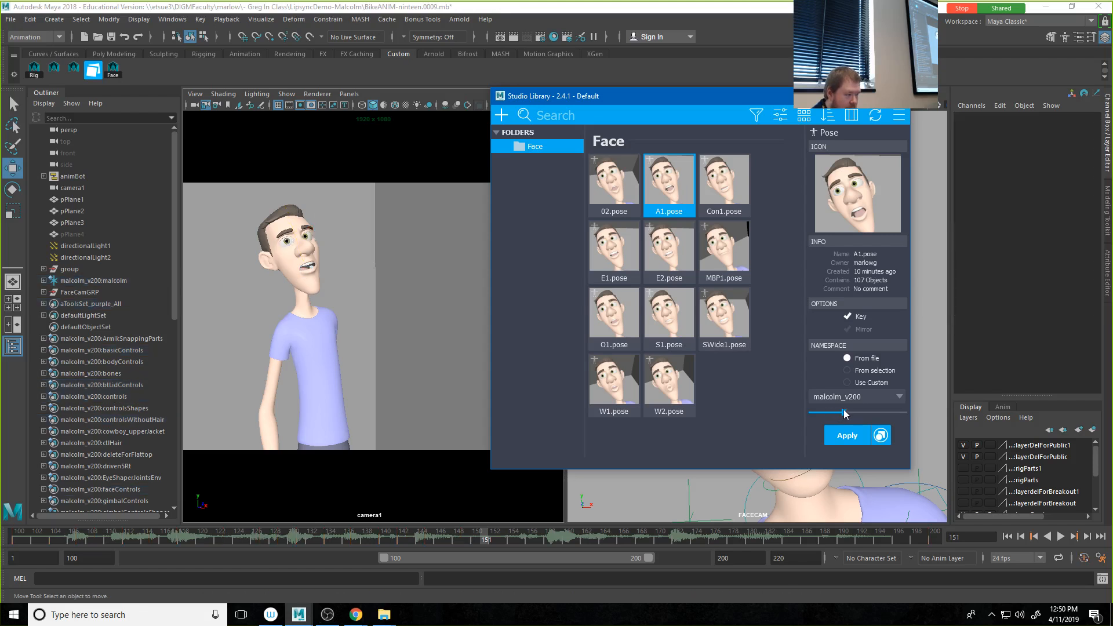
Step: At frame 149, partially blend the MBP1 pose onto the face controls
{"action": "left_click", "coordinate": [464, 540]}
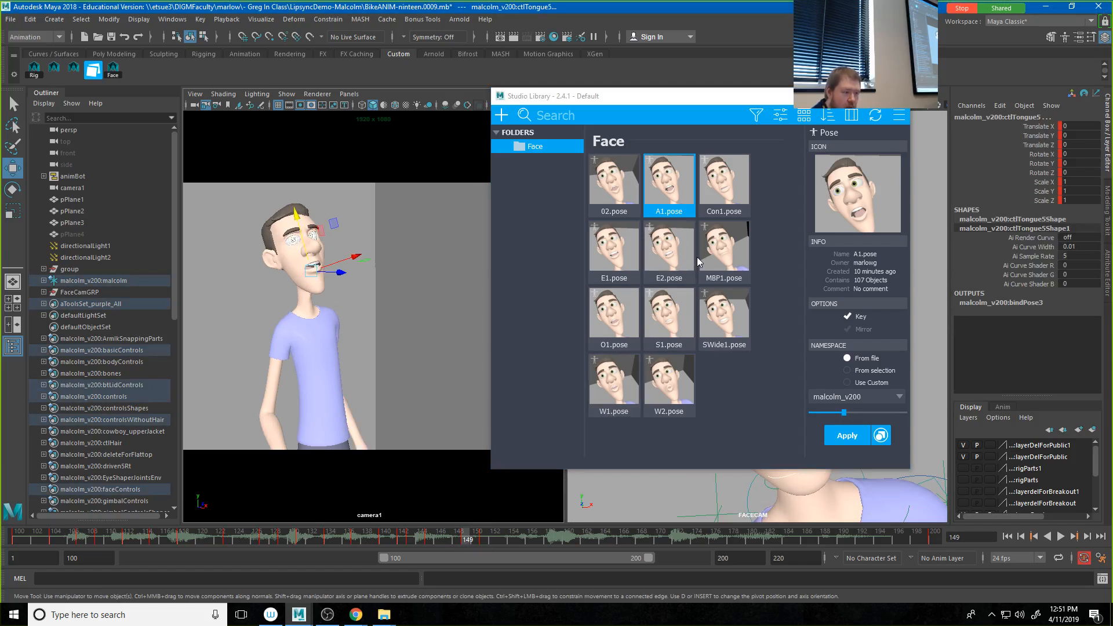
{"action": "left_click", "coordinate": [724, 268]}
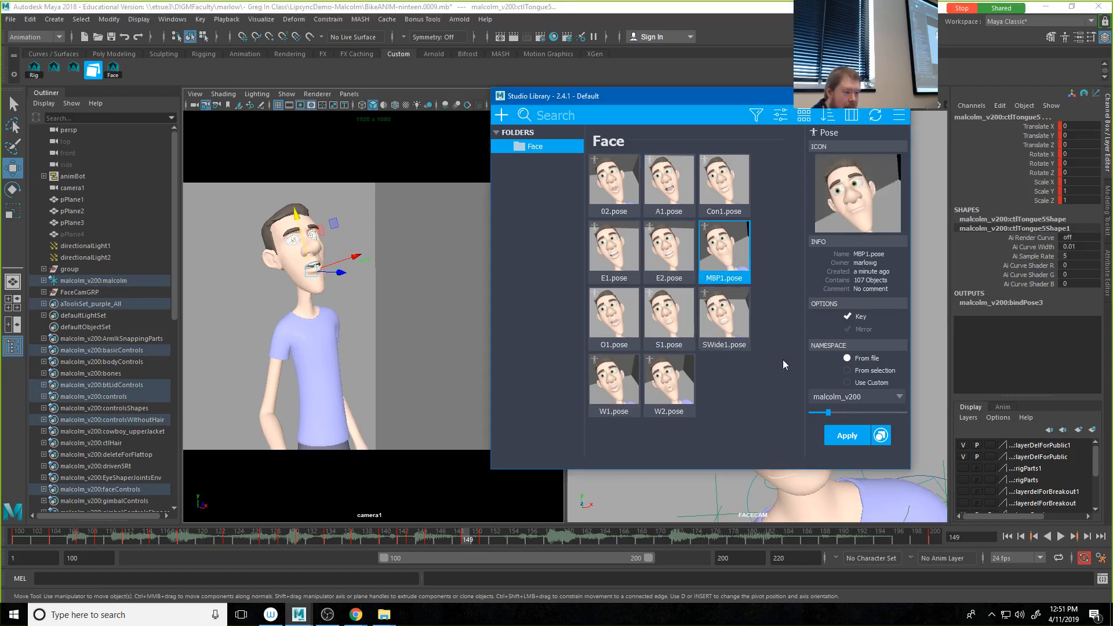
{"action": "left_click_drag", "start_coordinate": [839, 415], "coordinate": [841, 411]}
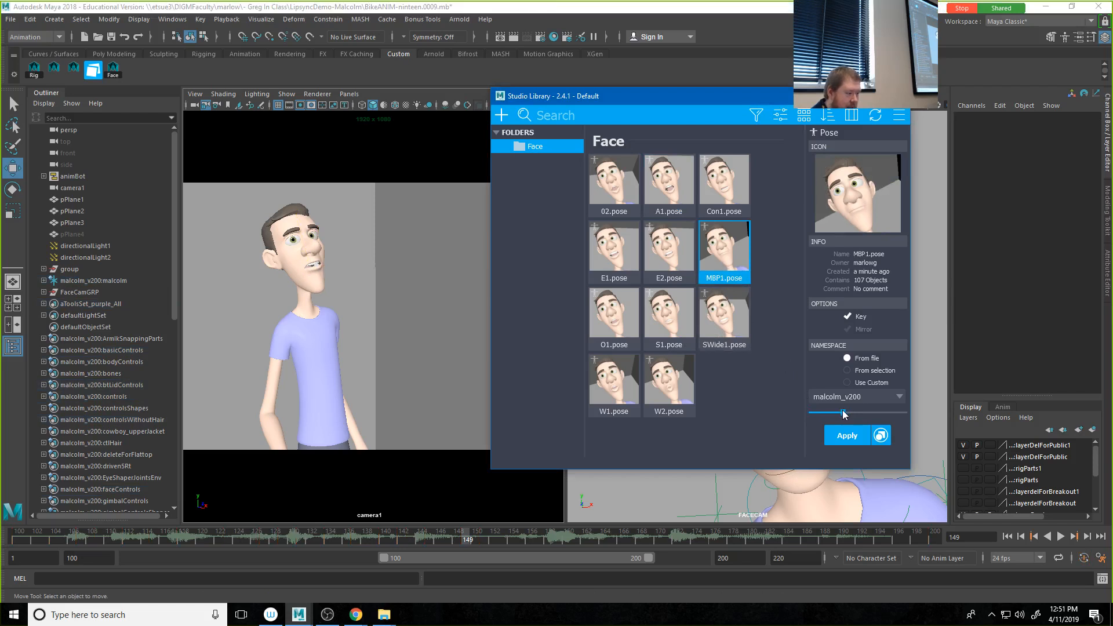
Step: Scrub to frame 154, clear Studio Library off the viewports, deselect the controls, and play back the animation
{"action": "left_click_drag", "start_coordinate": [466, 539], "coordinate": [514, 534]}
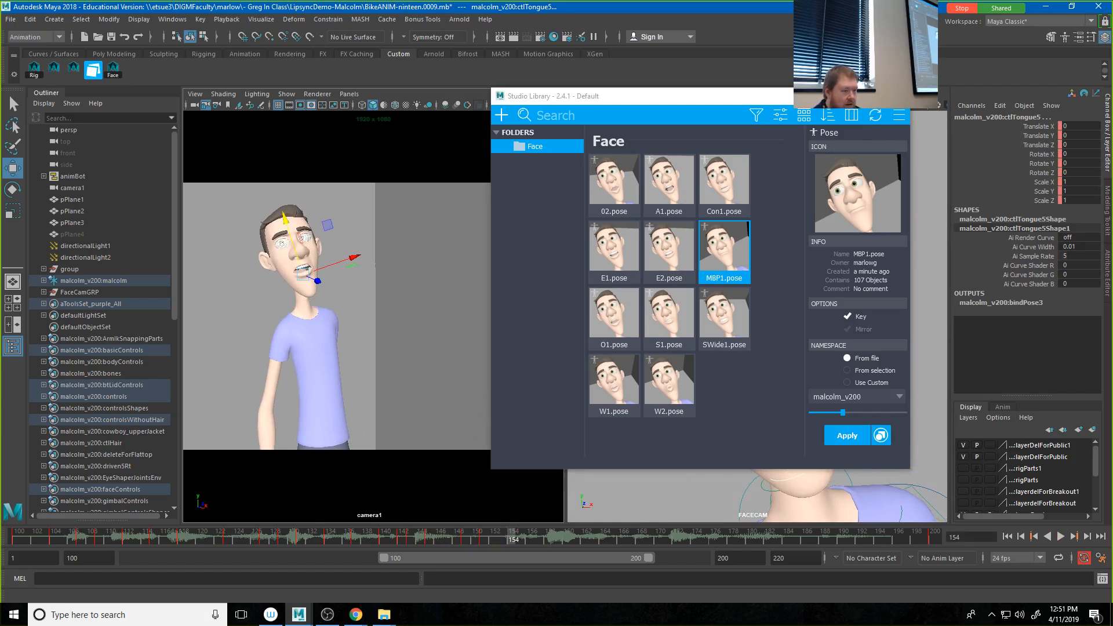
{"action": "left_click", "coordinate": [843, 97]}
{"action": "left_click", "coordinate": [421, 303]}
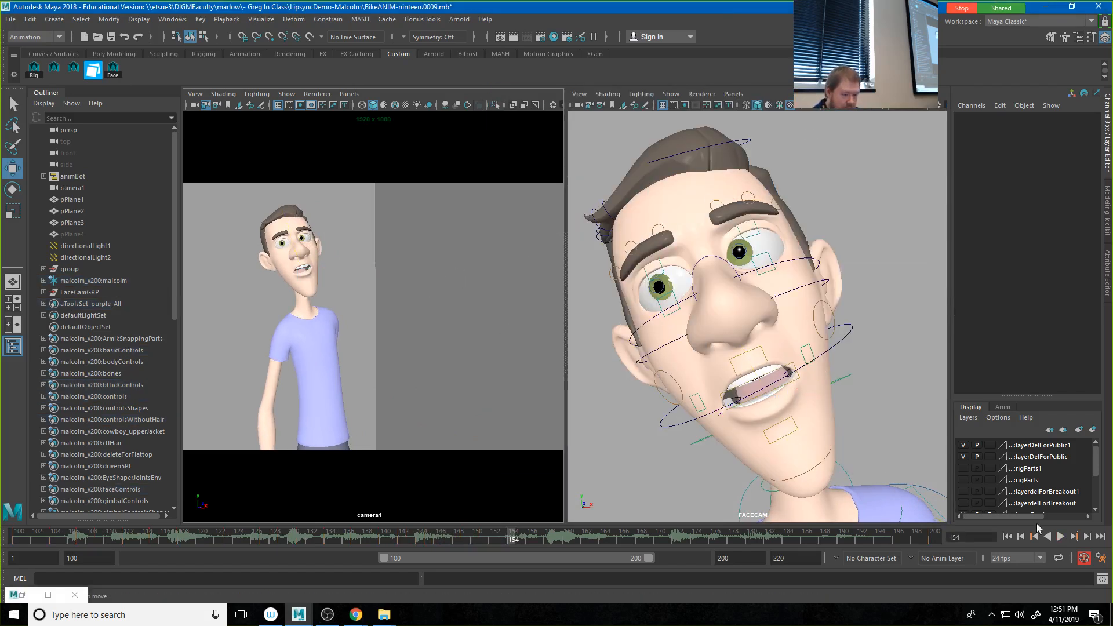
{"action": "left_click", "coordinate": [1060, 537]}
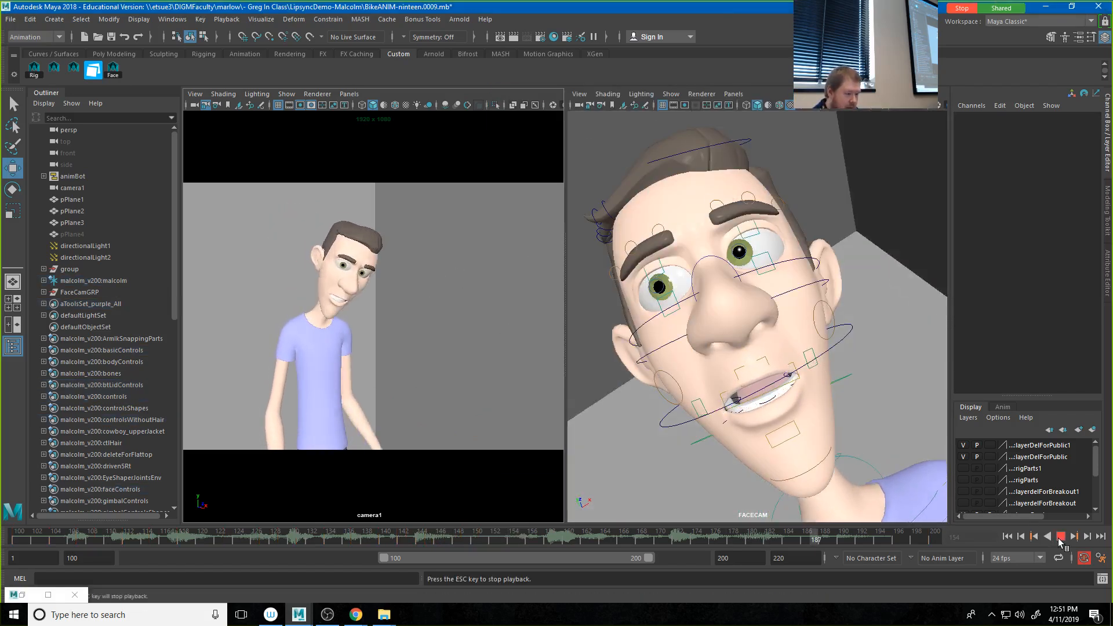
Step: Shorten the playback range to end at frame 154 and stop the playback
{"action": "left_click_drag", "start_coordinate": [647, 558], "coordinate": [535, 551]}
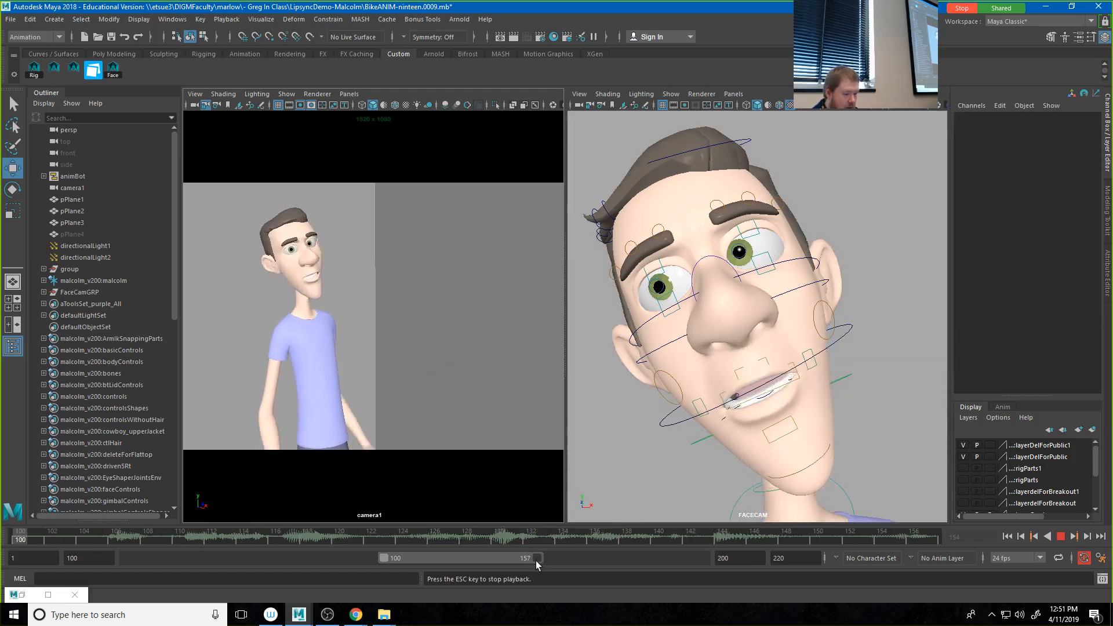
{"action": "left_click_drag", "start_coordinate": [536, 561], "coordinate": [526, 567]}
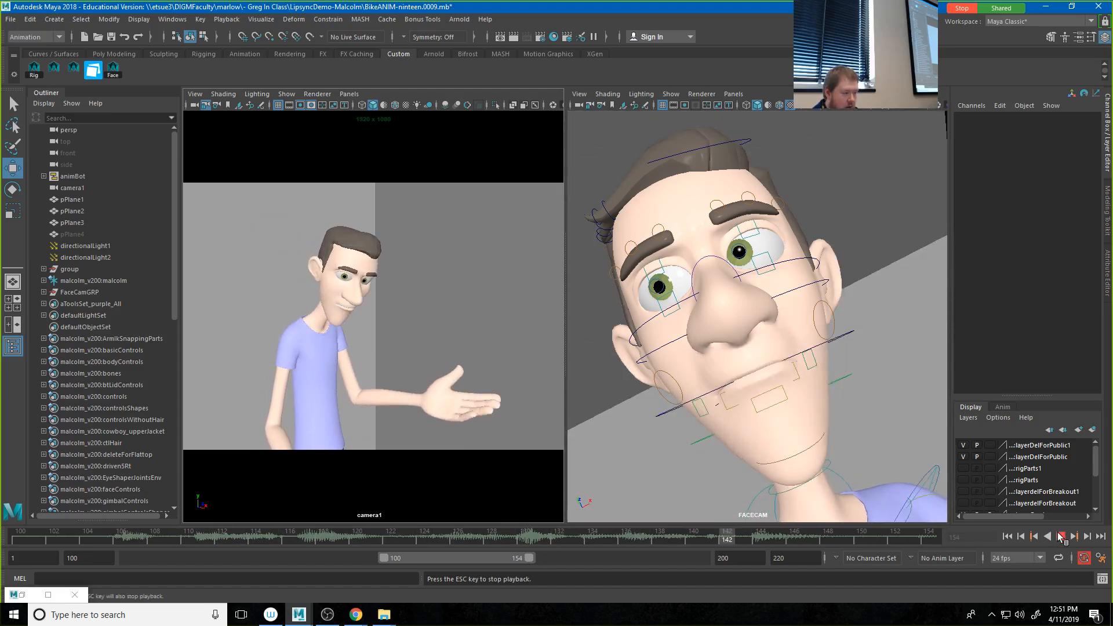
{"action": "left_click", "coordinate": [1061, 537]}
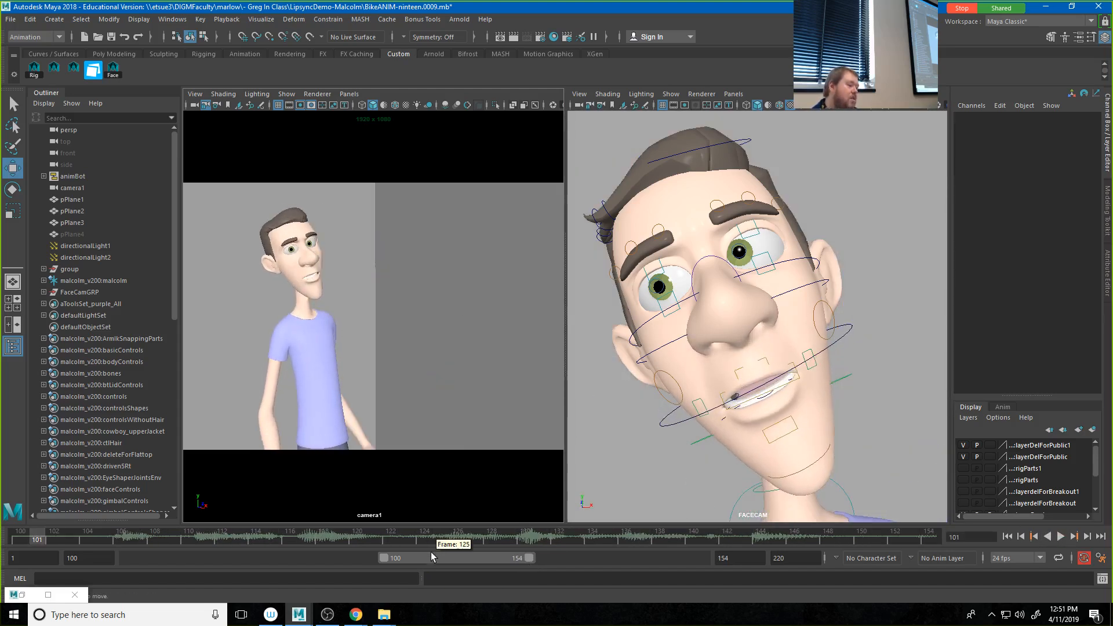
Step: Playblast the camera1 view, watch the resulting AVI in VLC media player, and close the player
{"action": "right_click", "coordinate": [429, 534]}
{"action": "left_click", "coordinate": [510, 522]}
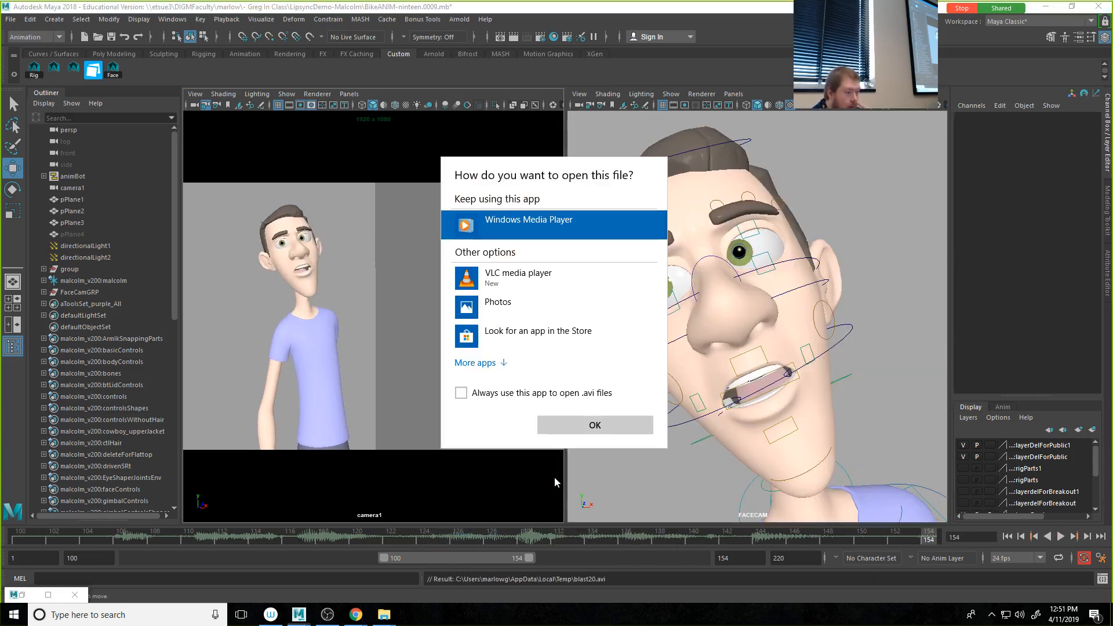
{"action": "left_click", "coordinate": [517, 277]}
{"action": "left_click", "coordinate": [580, 425]}
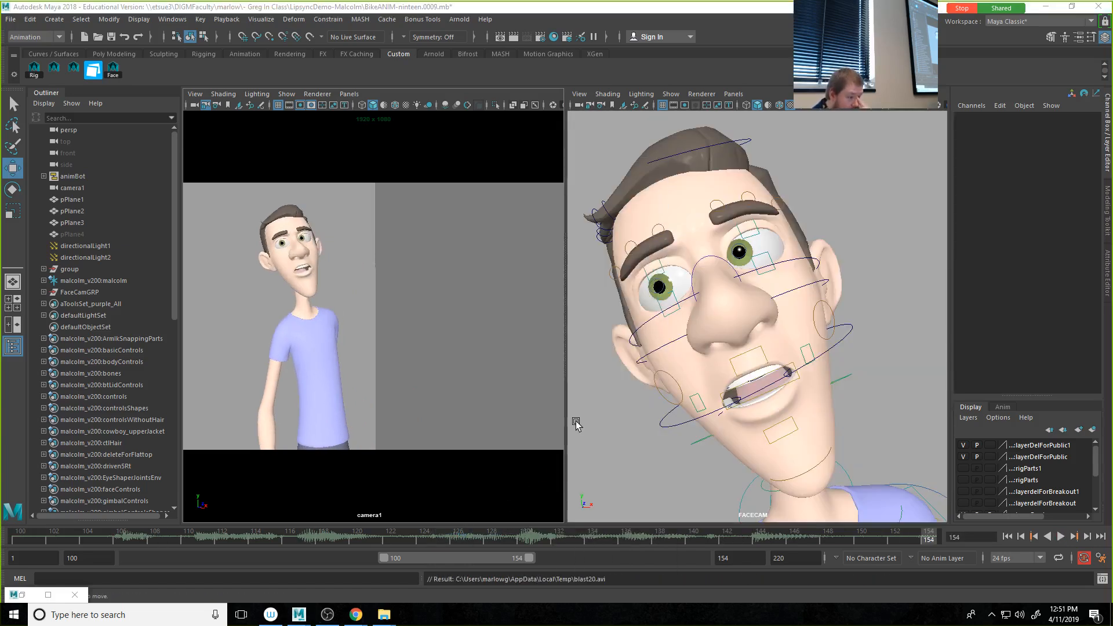
{"action": "left_click", "coordinate": [1099, 9]}
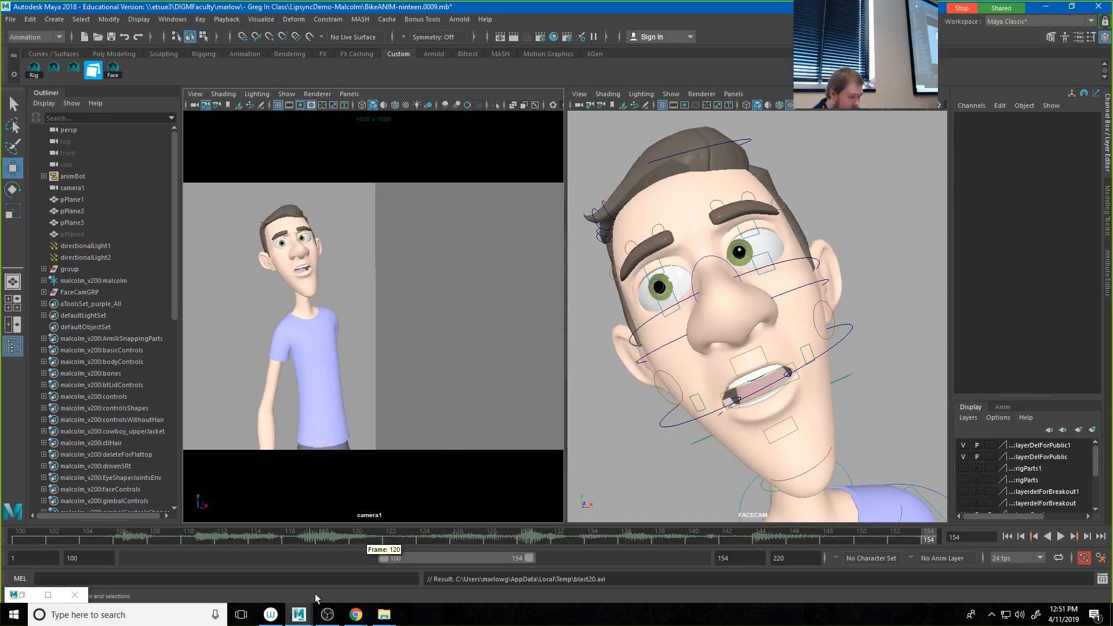
Step: In the Playblast options, set the format to qt and the encoding to H.264
{"action": "right_click", "coordinate": [287, 533]}
{"action": "left_click", "coordinate": [405, 529]}
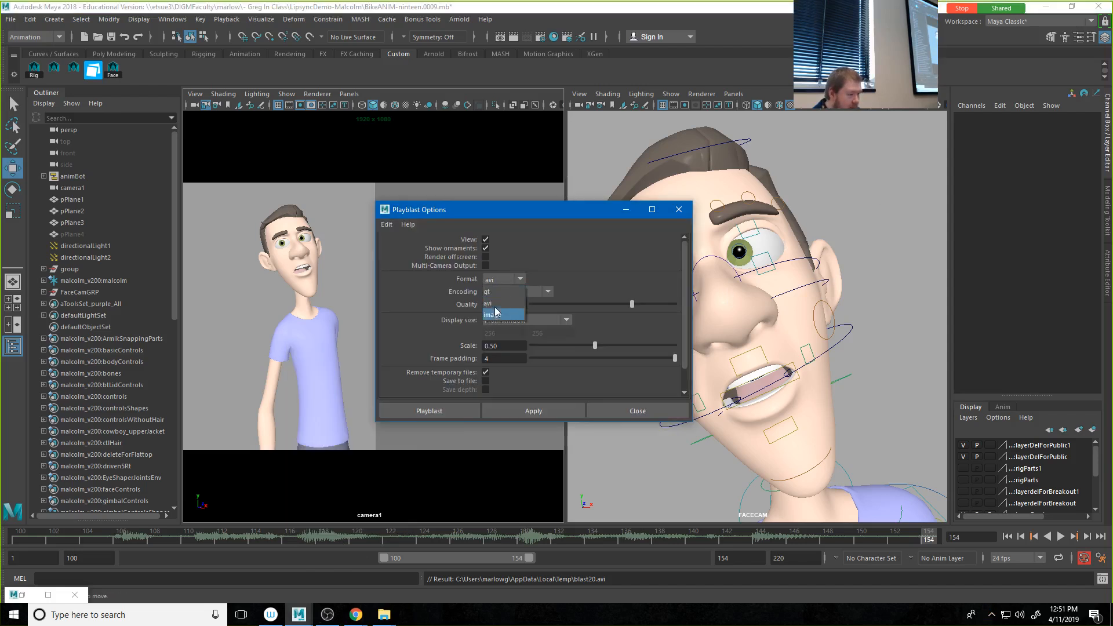
{"action": "left_click", "coordinate": [494, 292]}
{"action": "left_click", "coordinate": [511, 293]}
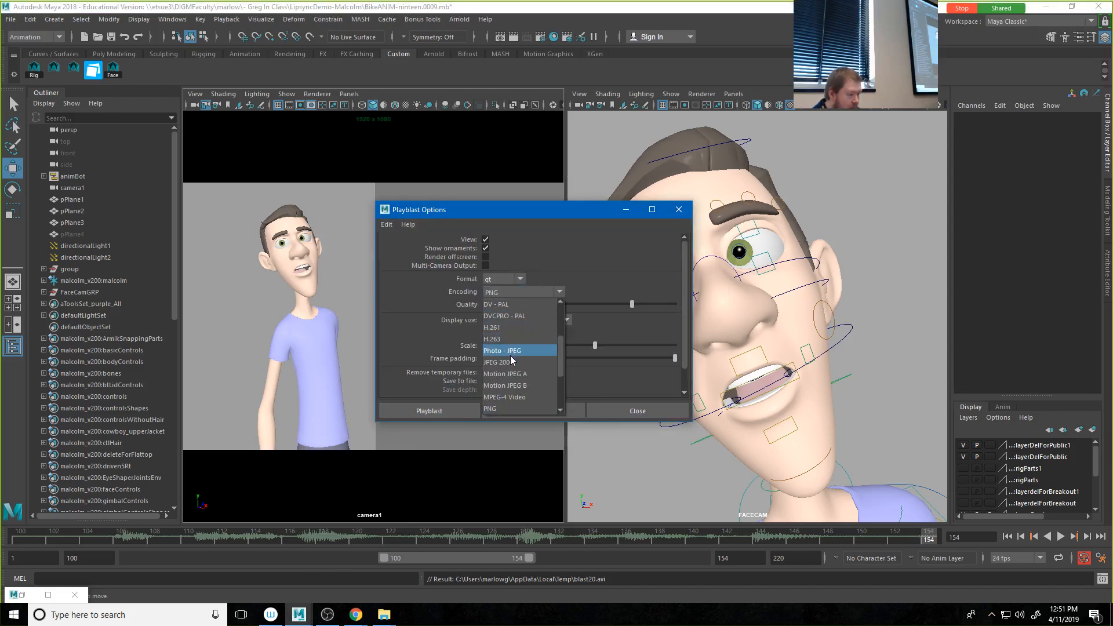
{"action": "scroll", "coordinate": [510, 358], "scroll_direction": "down", "scroll_amount": 3}
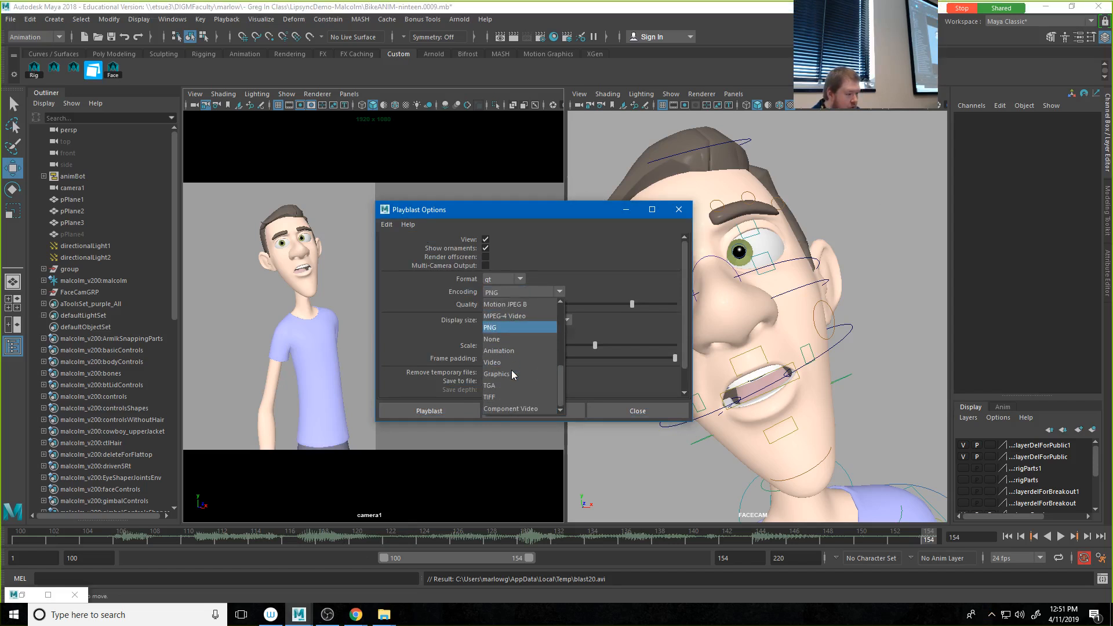
{"action": "scroll", "coordinate": [503, 359], "scroll_direction": "up", "scroll_amount": 3}
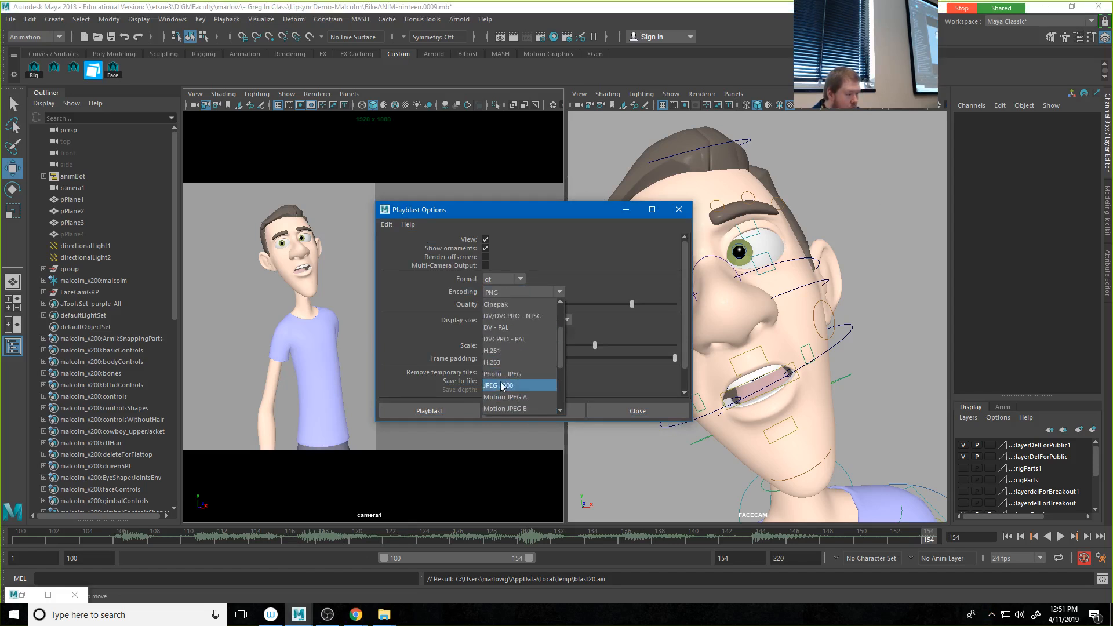
{"action": "scroll", "coordinate": [502, 355], "scroll_direction": "down", "scroll_amount": 2}
{"action": "left_click", "coordinate": [498, 351]}
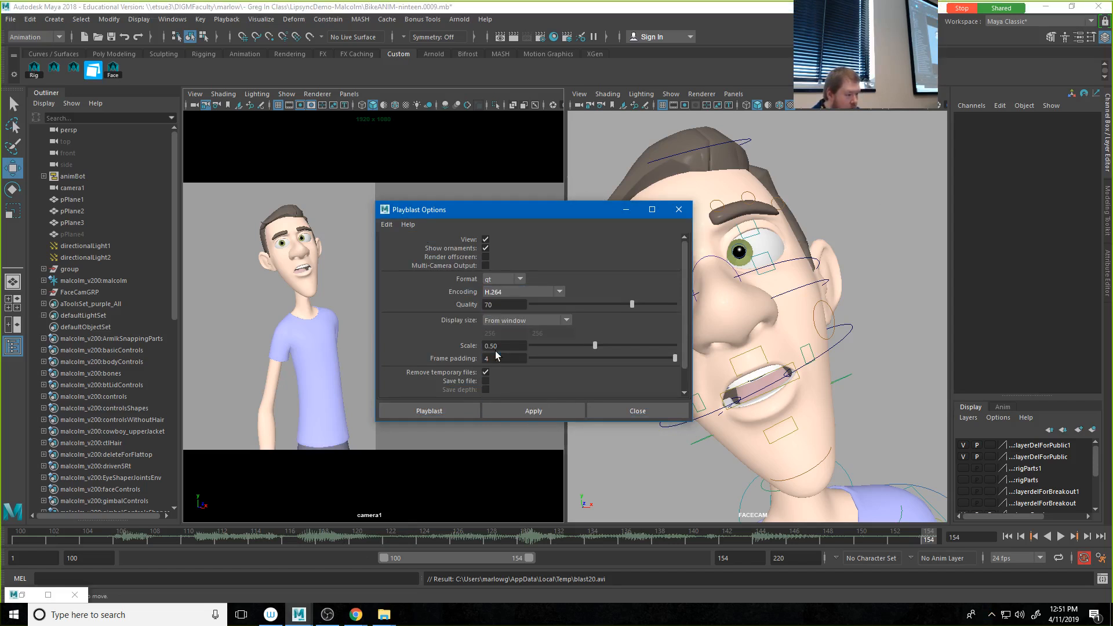
Step: Set the playblast size to From Render Settings at scale 1.00, enable saving to file, and playblast to BikeANIM.mov in the movies folder
{"action": "left_click", "coordinate": [511, 322]}
{"action": "left_click", "coordinate": [512, 346]}
{"action": "left_click_drag", "start_coordinate": [599, 345], "coordinate": [764, 353]}
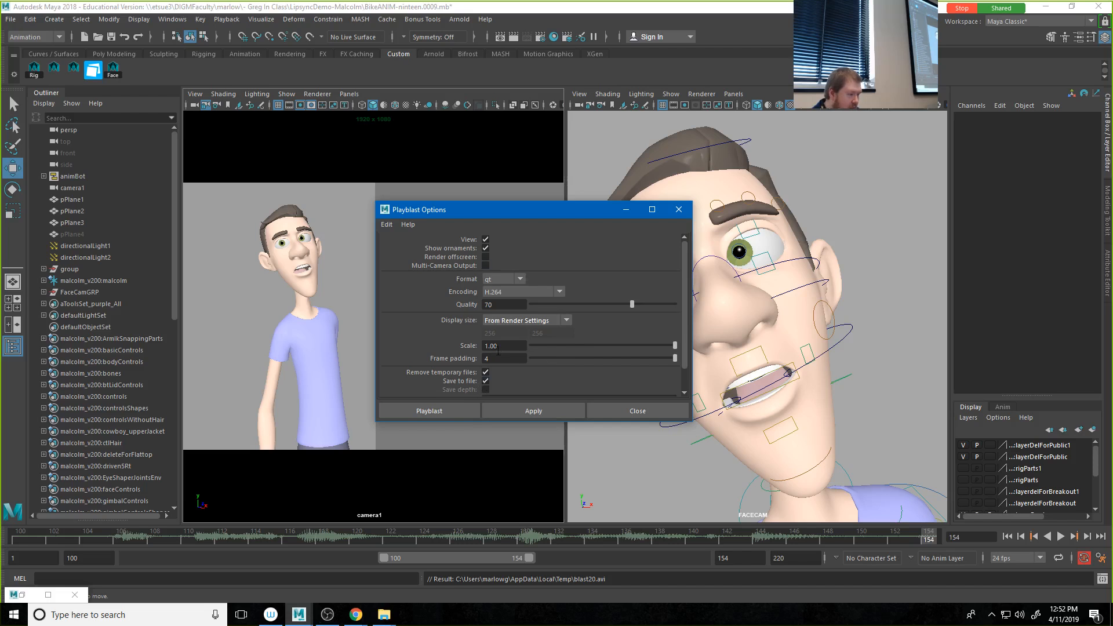
{"action": "scroll", "coordinate": [498, 353], "scroll_direction": "down", "scroll_amount": 2}
{"action": "left_click", "coordinate": [453, 409]}
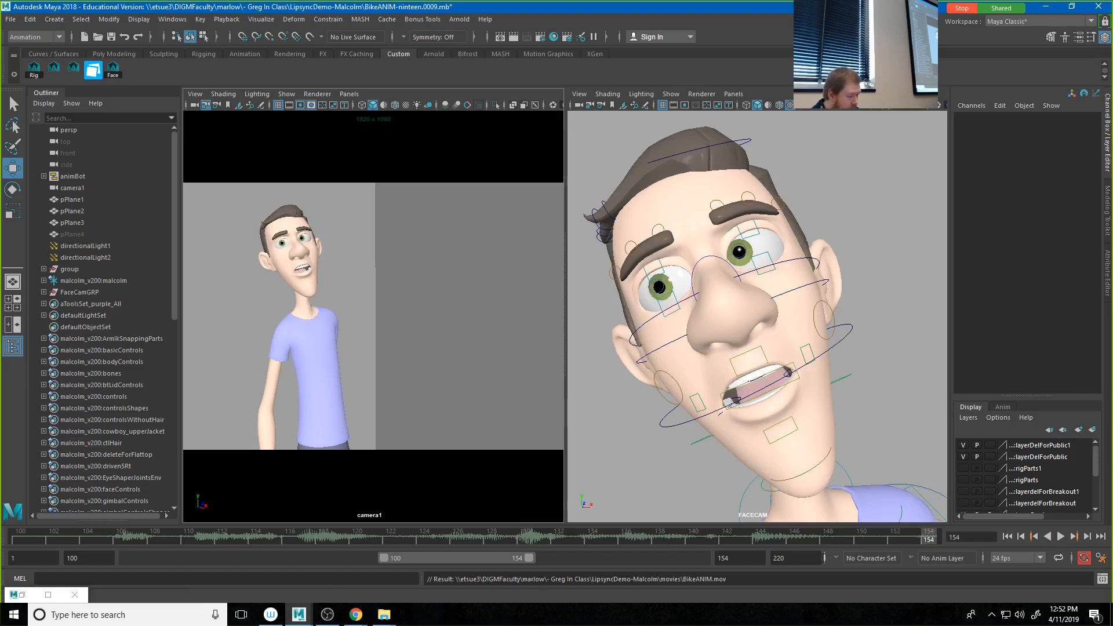
Step: In File Explorer, open LipsyncDemo-Malcolm's movies folder, sort it by date modified, and play BikeANIM.mov in VLC, pausing near the end
{"action": "left_click", "coordinate": [393, 621]}
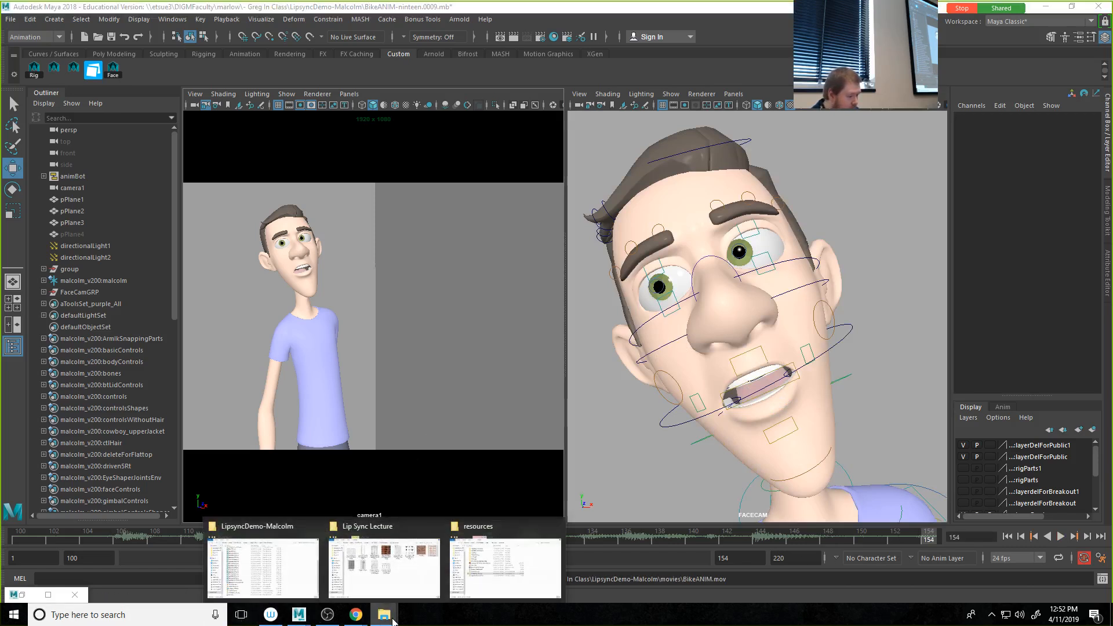
{"action": "left_click", "coordinate": [263, 563]}
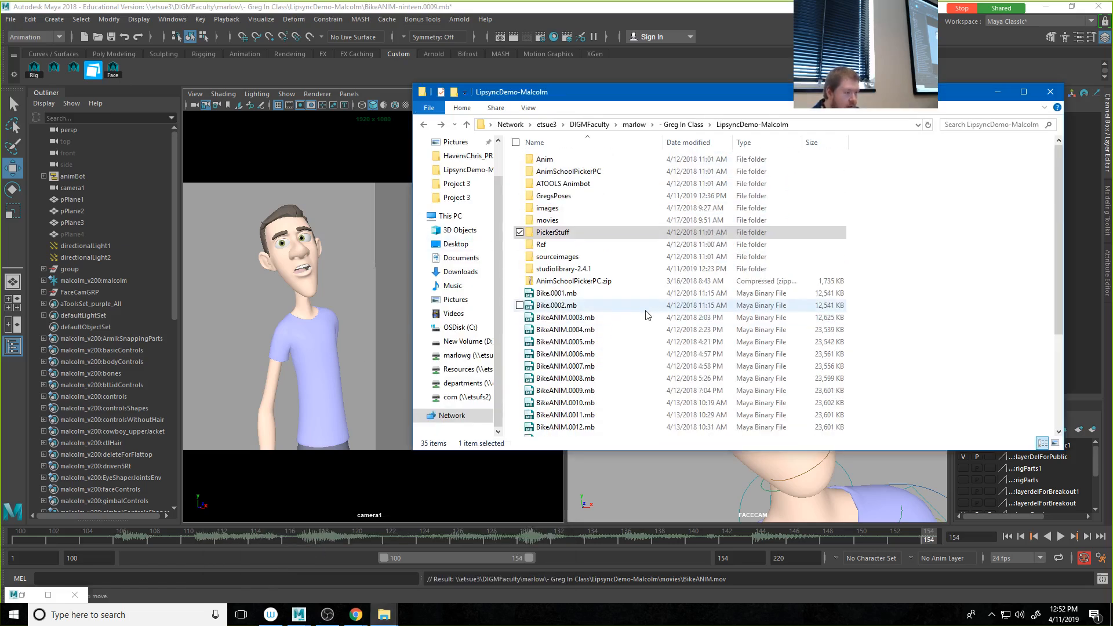
{"action": "left_click", "coordinate": [546, 222]}
{"action": "double_click", "coordinate": [545, 223]}
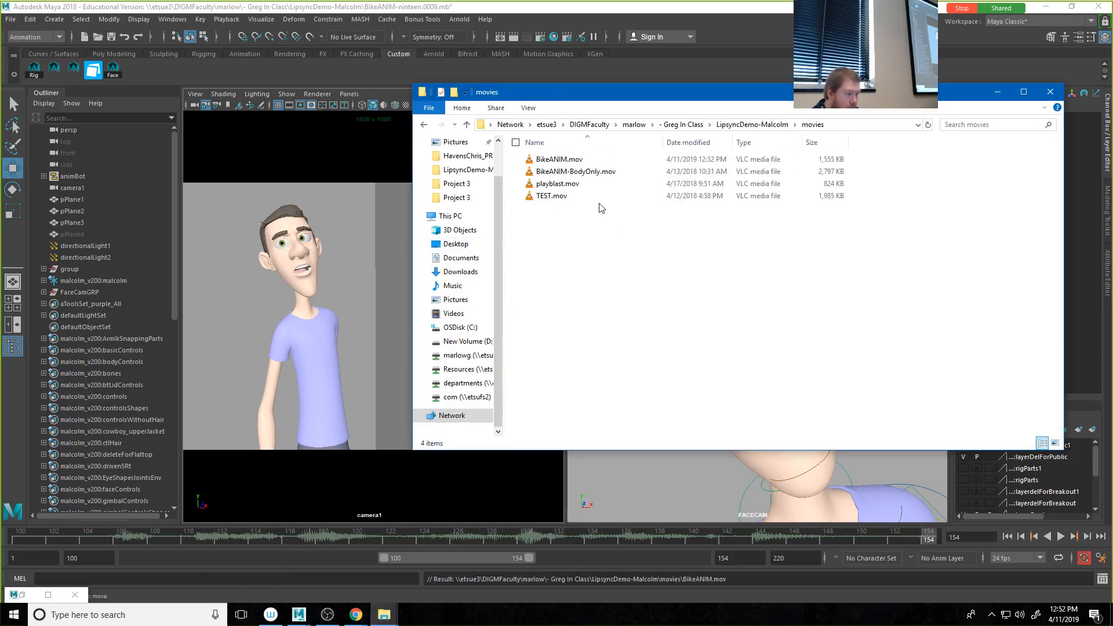
{"action": "left_click", "coordinate": [709, 143]}
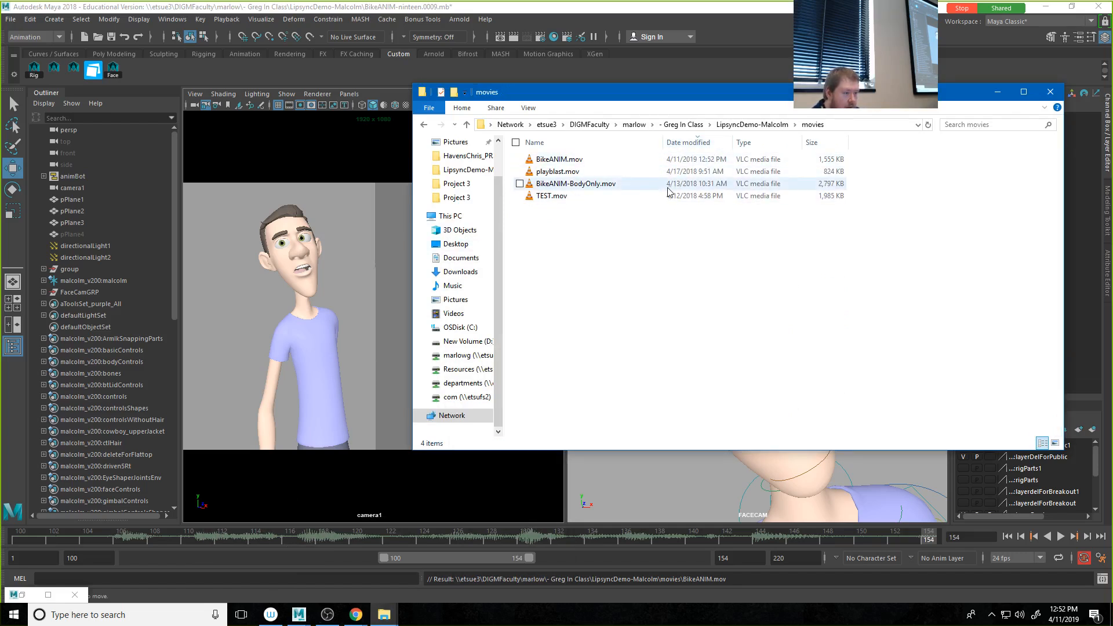
{"action": "double_click", "coordinate": [561, 165]}
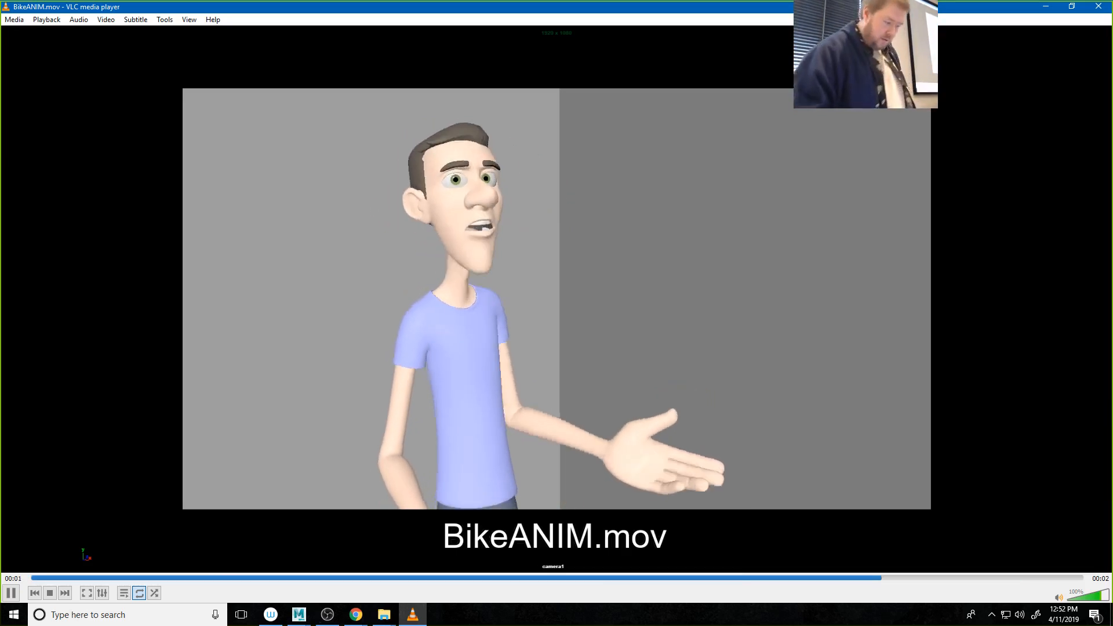
{"action": "left_click", "coordinate": [11, 593]}
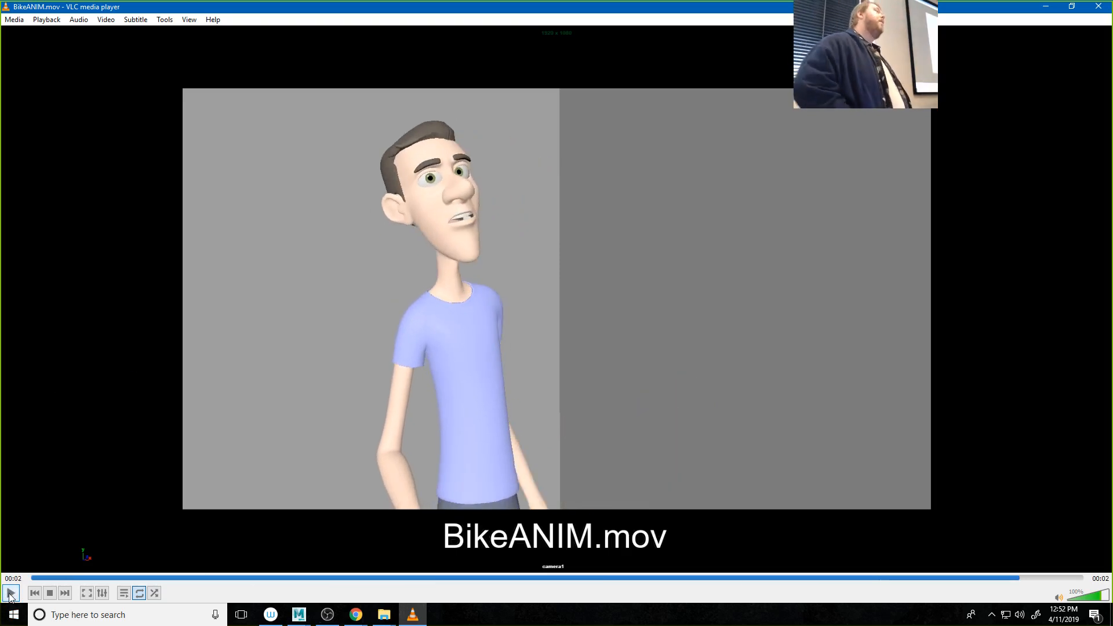
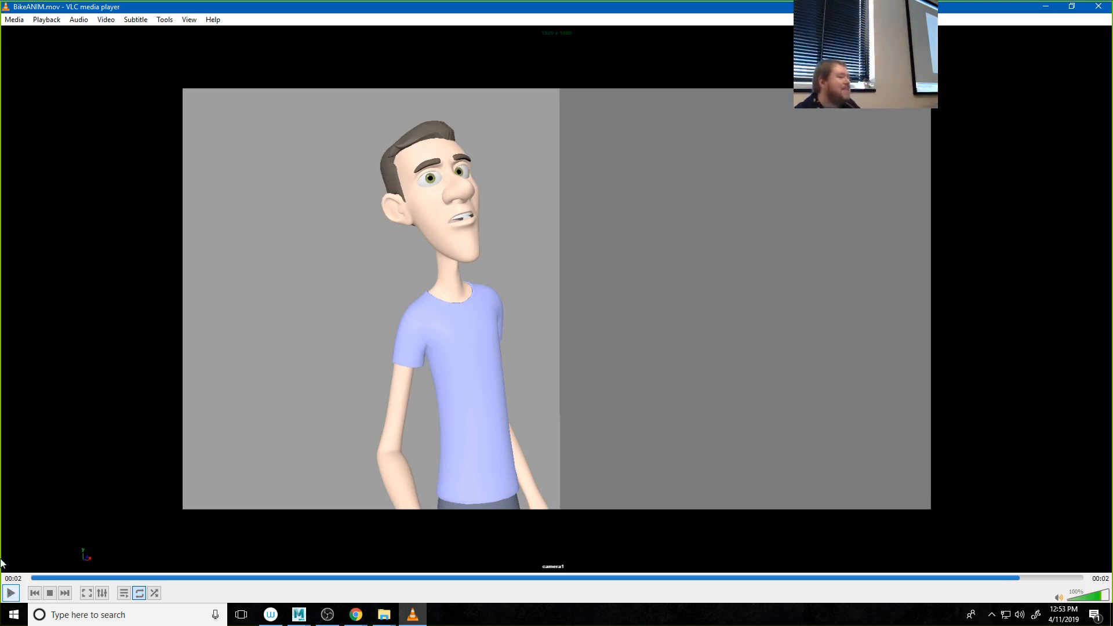
Step: Replay BikeANIM.mov in VLC to review the lip sync, then switch back to Maya
{"action": "left_click", "coordinate": [11, 593]}
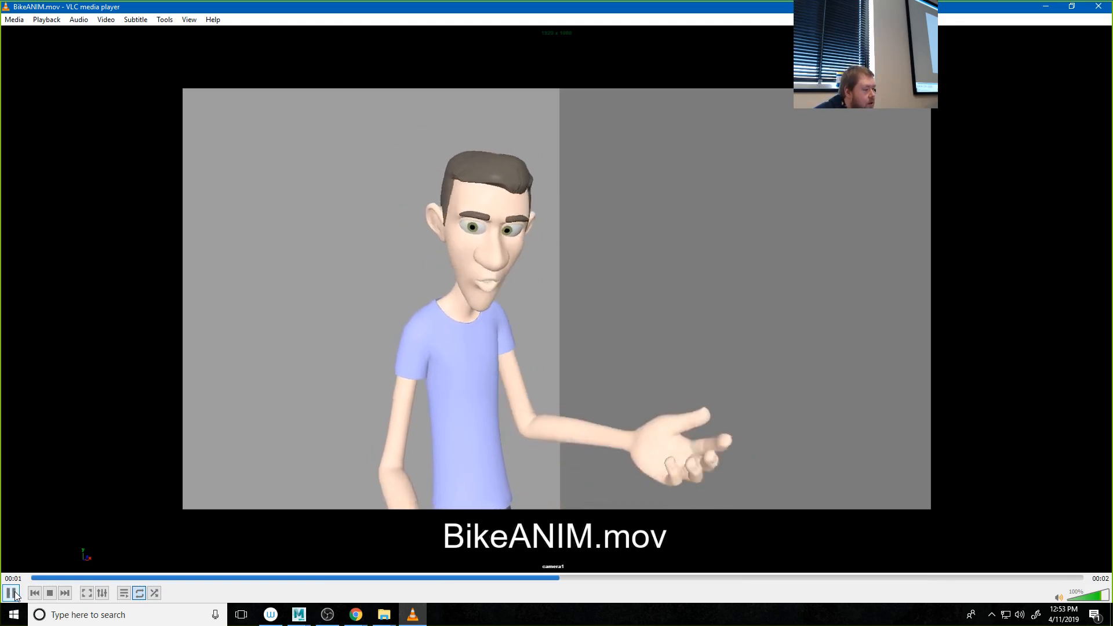
{"action": "left_click", "coordinate": [11, 594]}
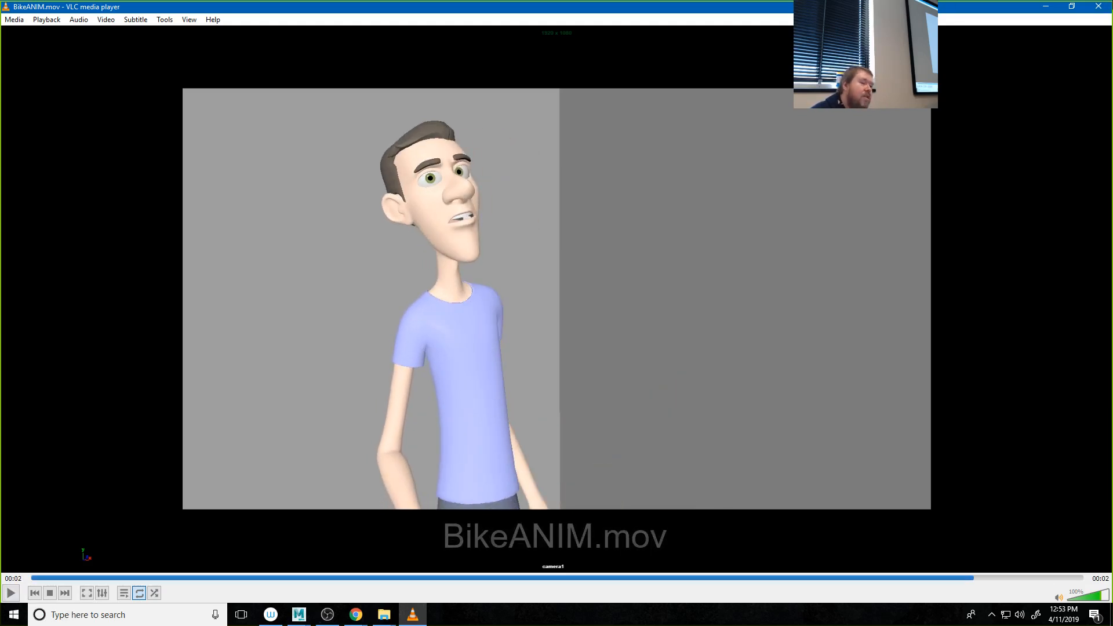
{"action": "left_click", "coordinate": [1046, 7]}
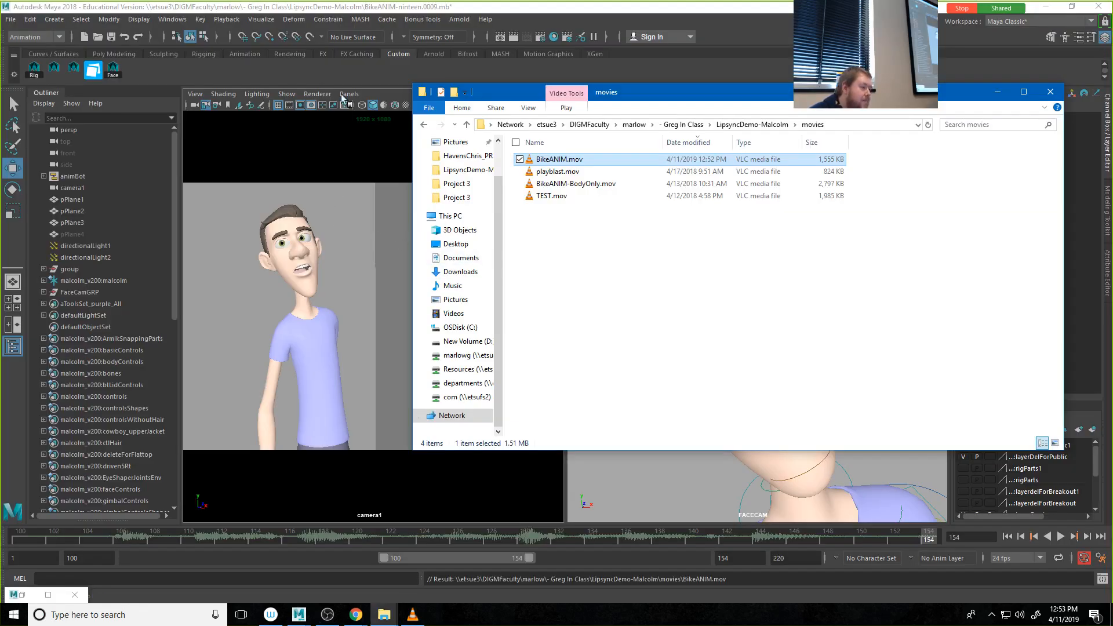
{"action": "left_click", "coordinate": [337, 9]}
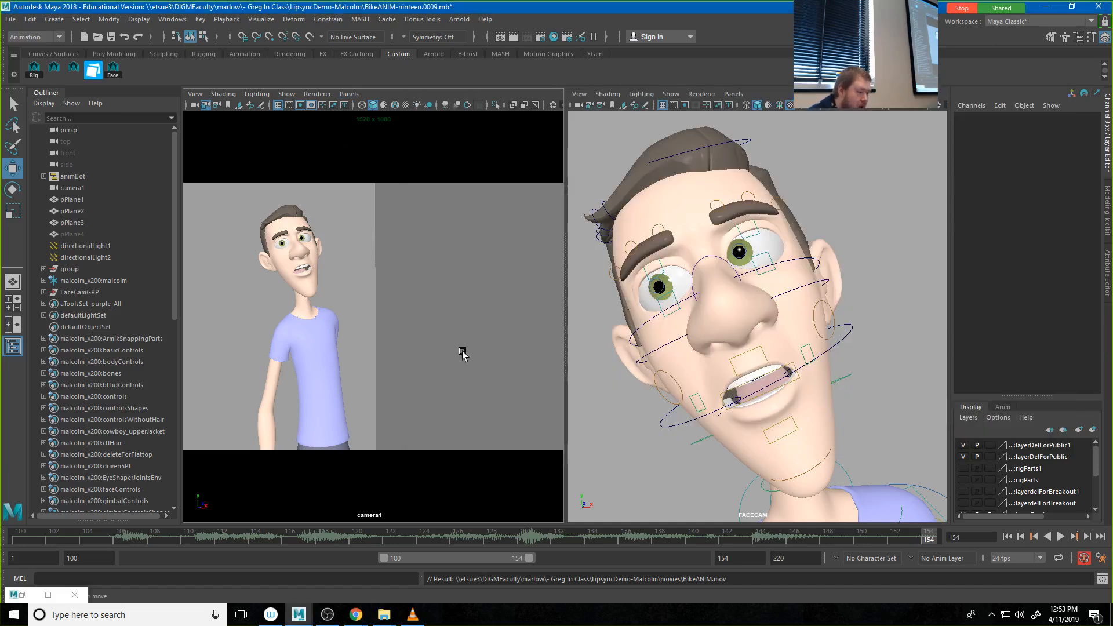
Step: For all of Malcolm's face controls, move the frame 109 key to frame 110 and the frame 107 key to frame 106
{"action": "left_click_drag", "start_coordinate": [102, 535], "coordinate": [155, 546]}
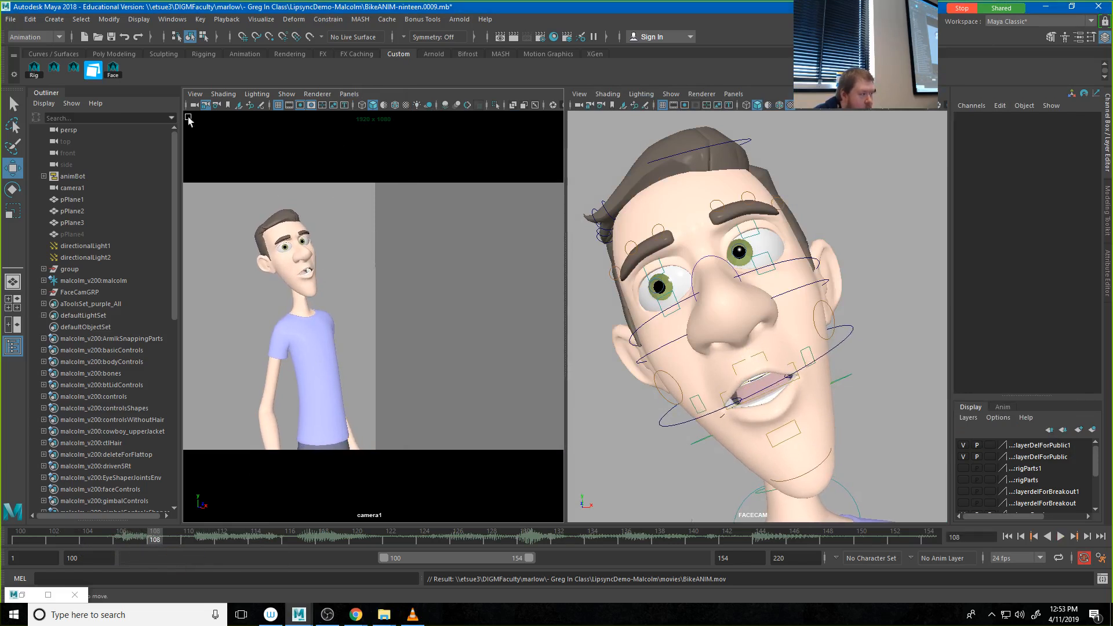
{"action": "left_click", "coordinate": [114, 70]}
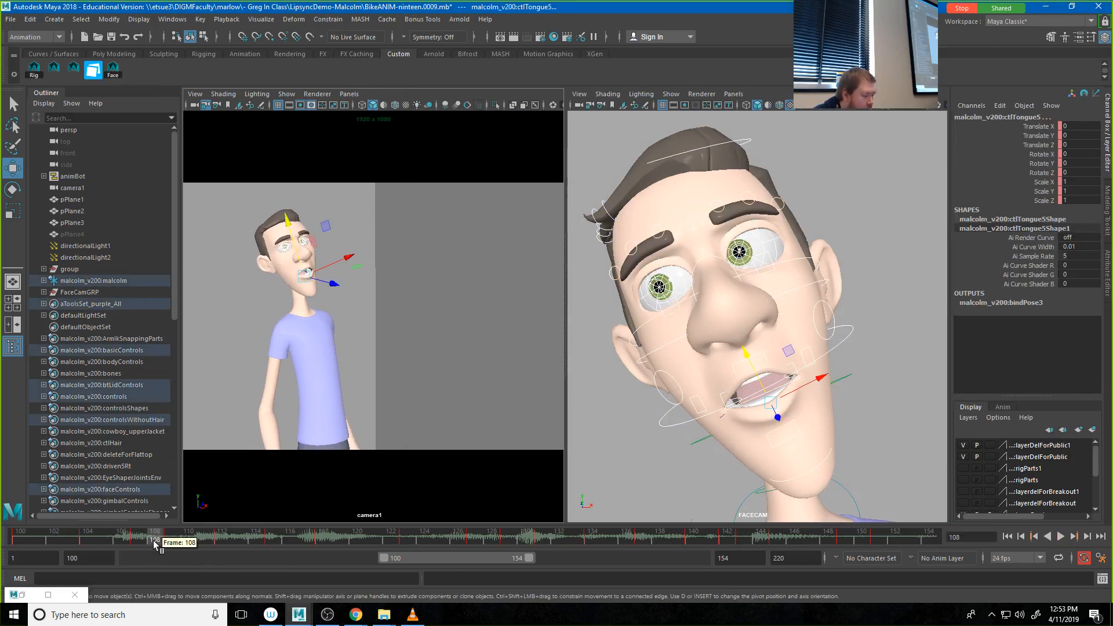
{"action": "left_click", "coordinate": [168, 540]}
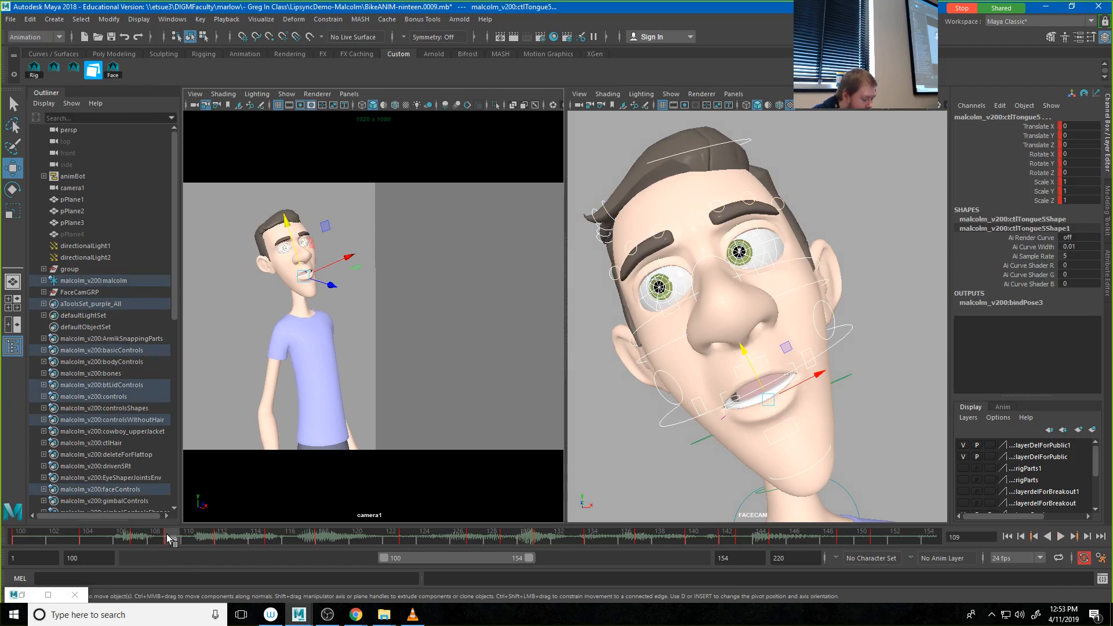
{"action": "left_click", "coordinate": [169, 537], "text": "shift"}
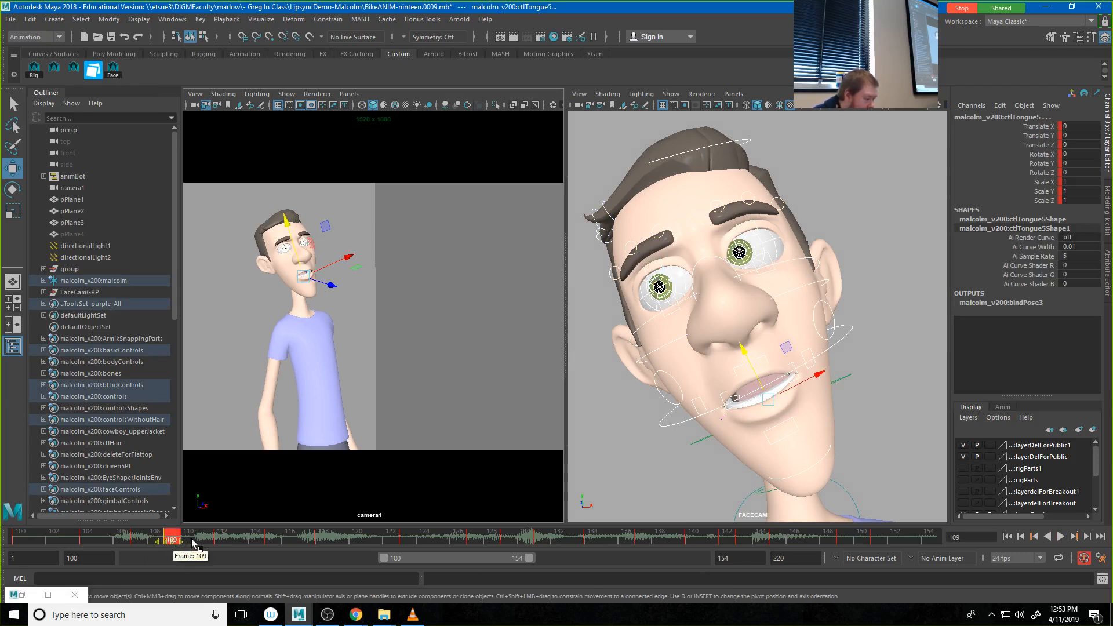
{"action": "left_click_drag", "start_coordinate": [173, 540], "coordinate": [187, 539]}
{"action": "left_click", "coordinate": [163, 540]}
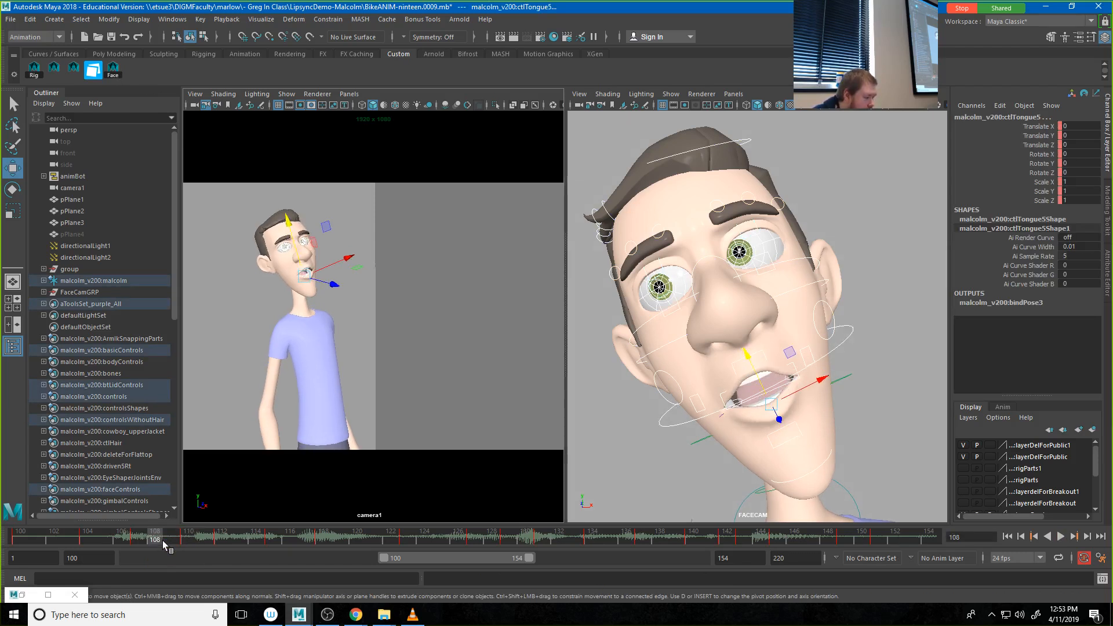
{"action": "left_click", "coordinate": [138, 541]}
{"action": "left_click", "coordinate": [137, 541], "text": "shift"}
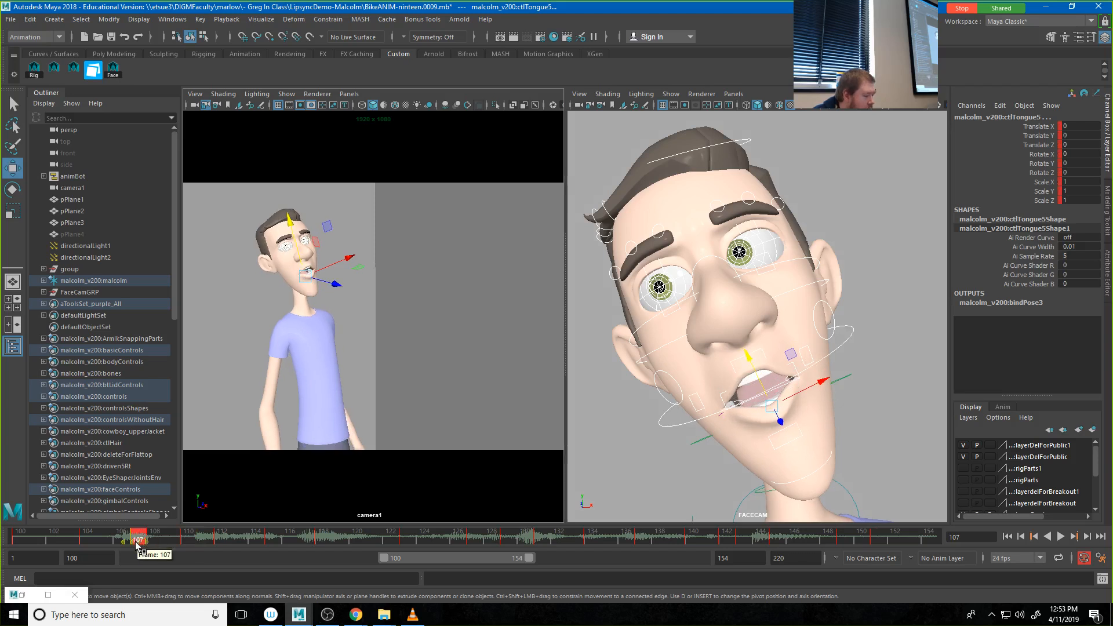
{"action": "left_click_drag", "start_coordinate": [137, 542], "coordinate": [126, 543]}
{"action": "left_click", "coordinate": [152, 539]}
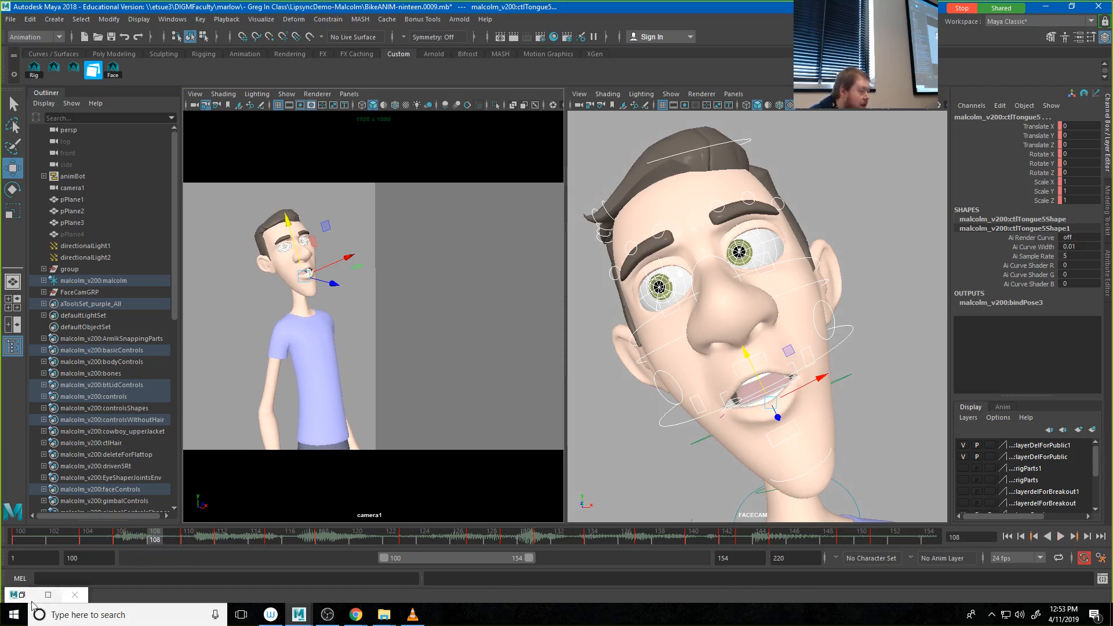
Step: In Studio Library, blend W1.pose and W2.pose onto the face controls at frame 108, and scrub back to frame 102 to check the mouth
{"action": "left_click", "coordinate": [48, 595]}
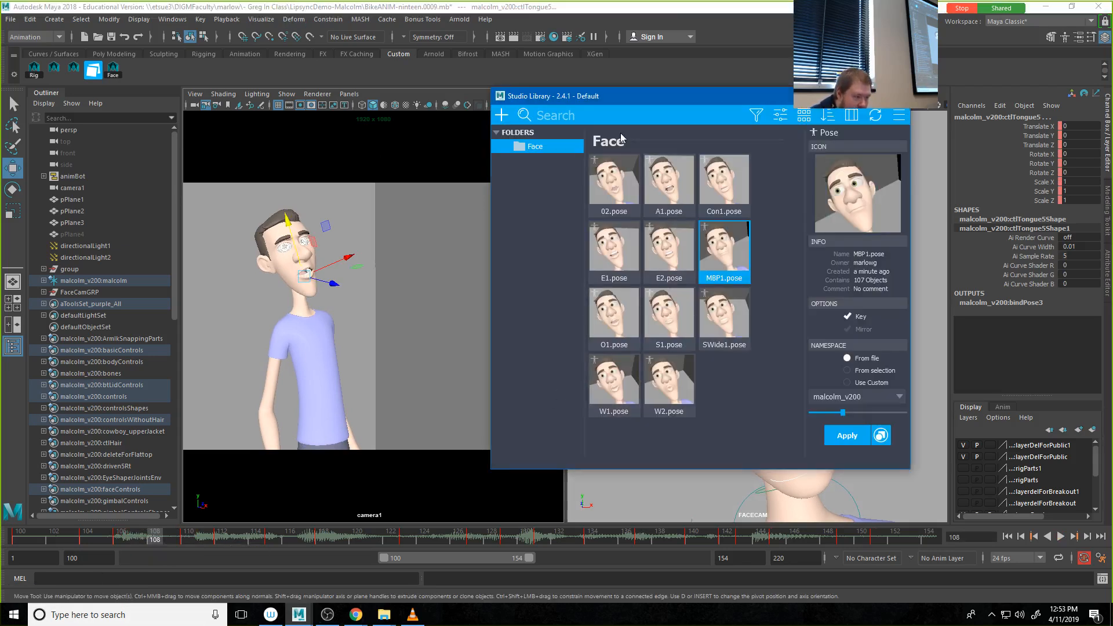
{"action": "left_click", "coordinate": [615, 393]}
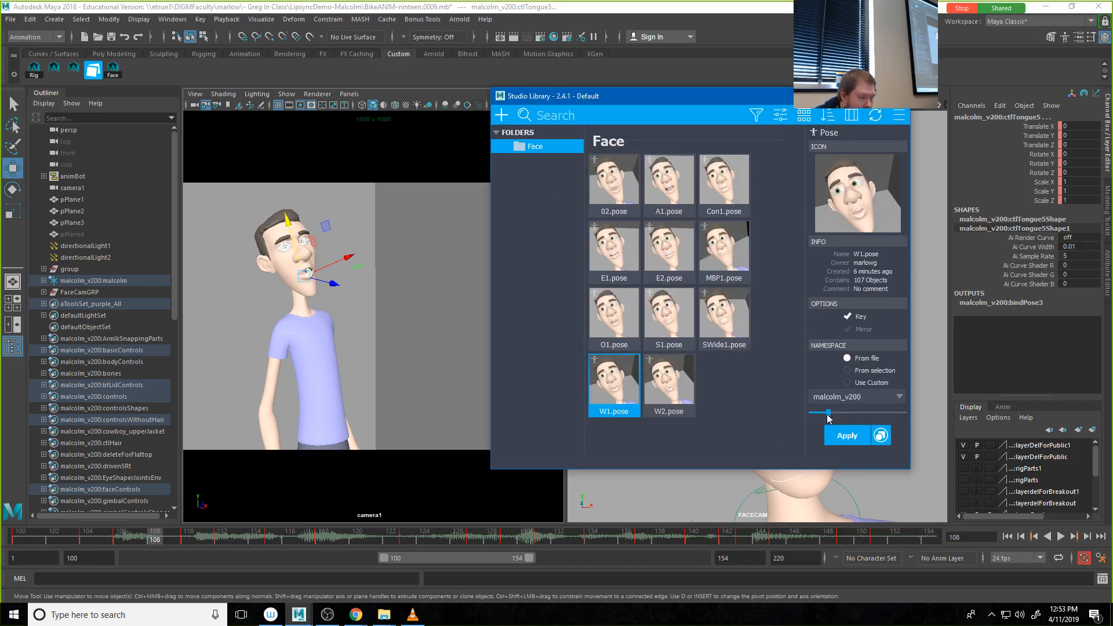
{"action": "left_click", "coordinate": [850, 413]}
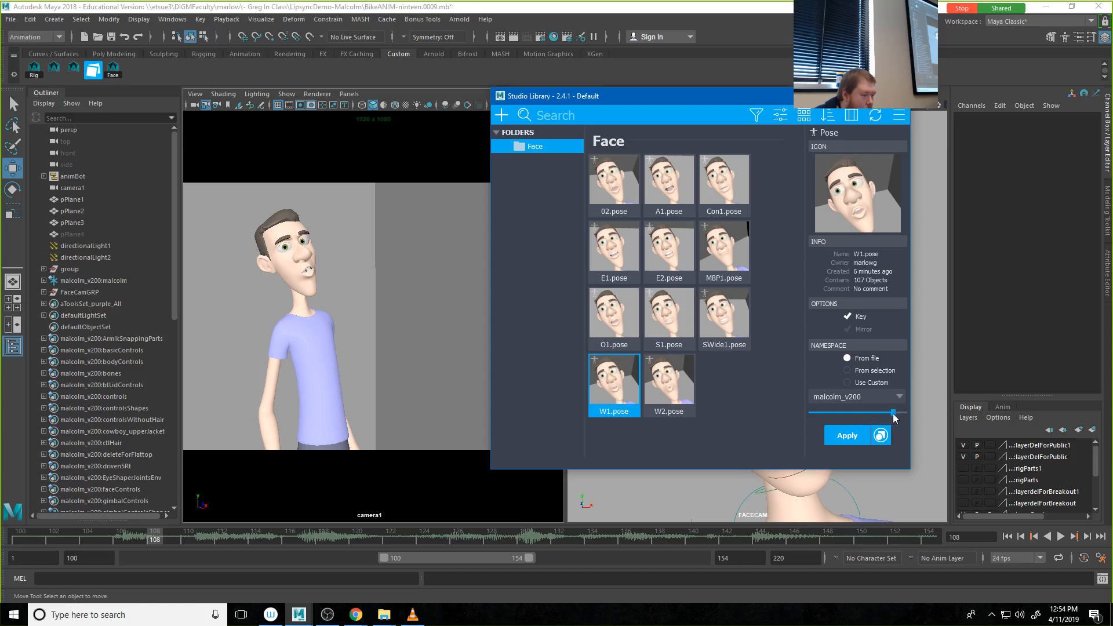
{"action": "left_click", "coordinate": [682, 398]}
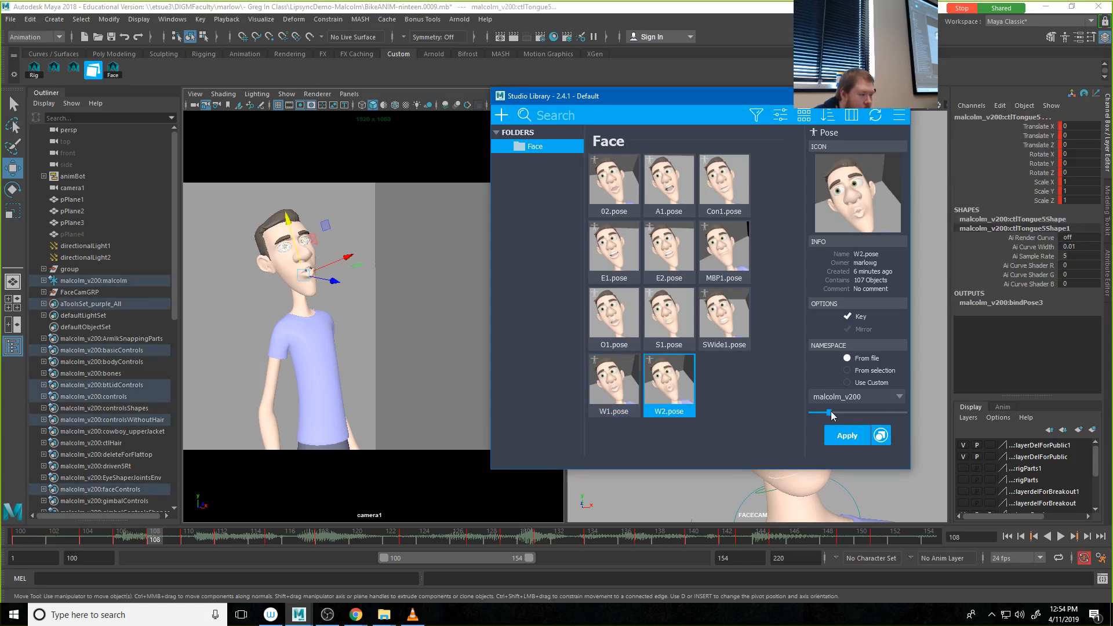
{"action": "left_click", "coordinate": [851, 413]}
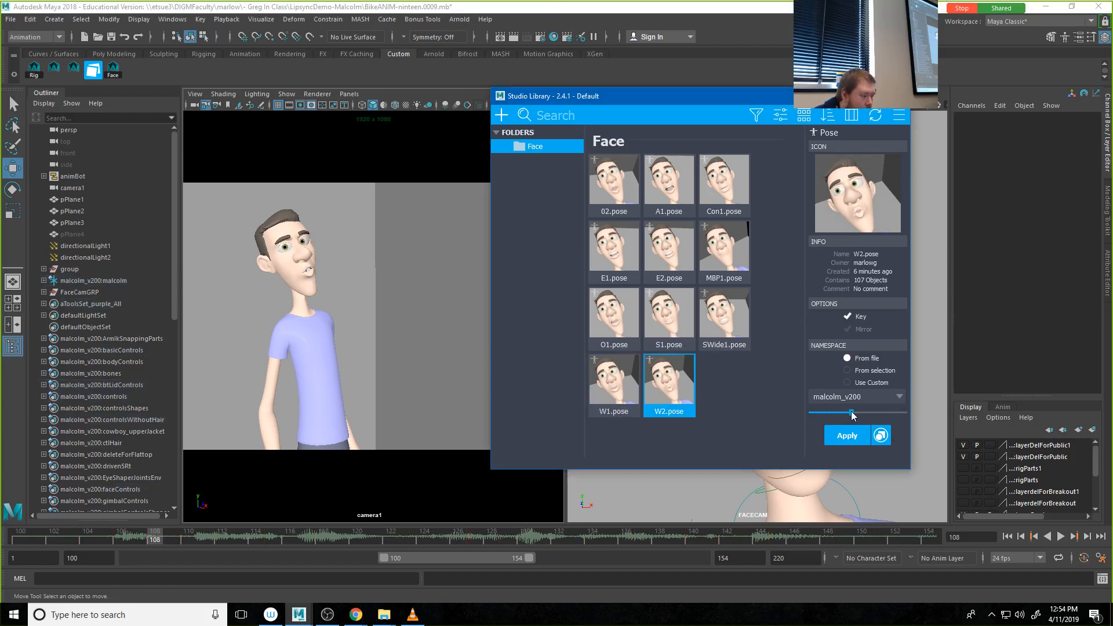
{"action": "left_click_drag", "start_coordinate": [142, 536], "coordinate": [53, 540]}
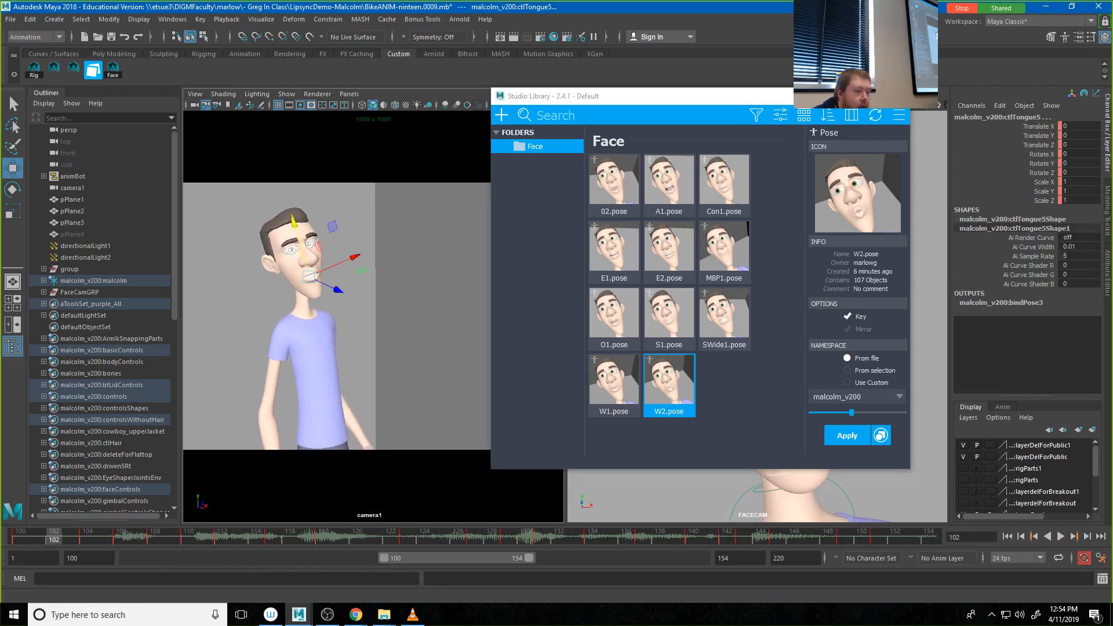
Step: Deselect the face controls, playblast the animation over the existing BikeANIM.mov, and close the old video in VLC
{"action": "left_click", "coordinate": [443, 293]}
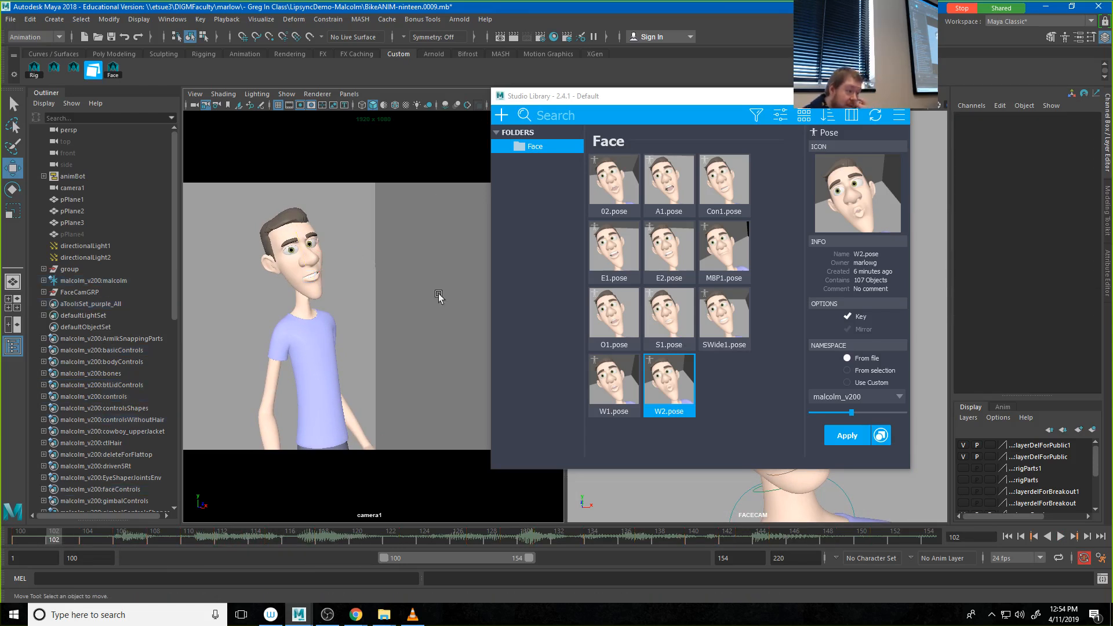
{"action": "right_click", "coordinate": [360, 548]}
{"action": "left_click", "coordinate": [404, 530]}
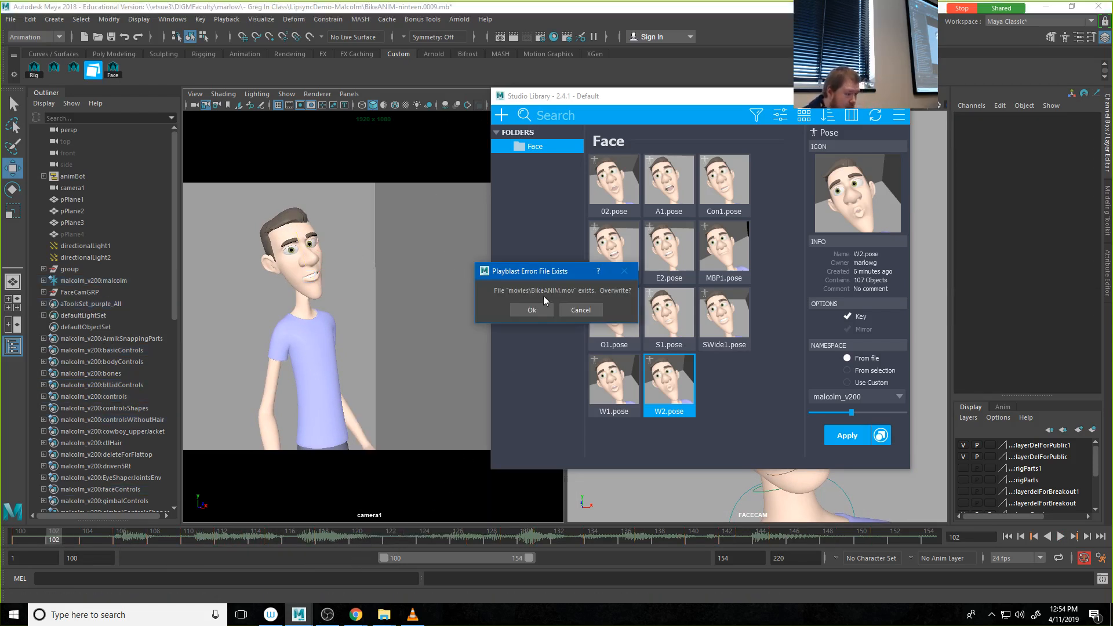
{"action": "left_click", "coordinate": [534, 311]}
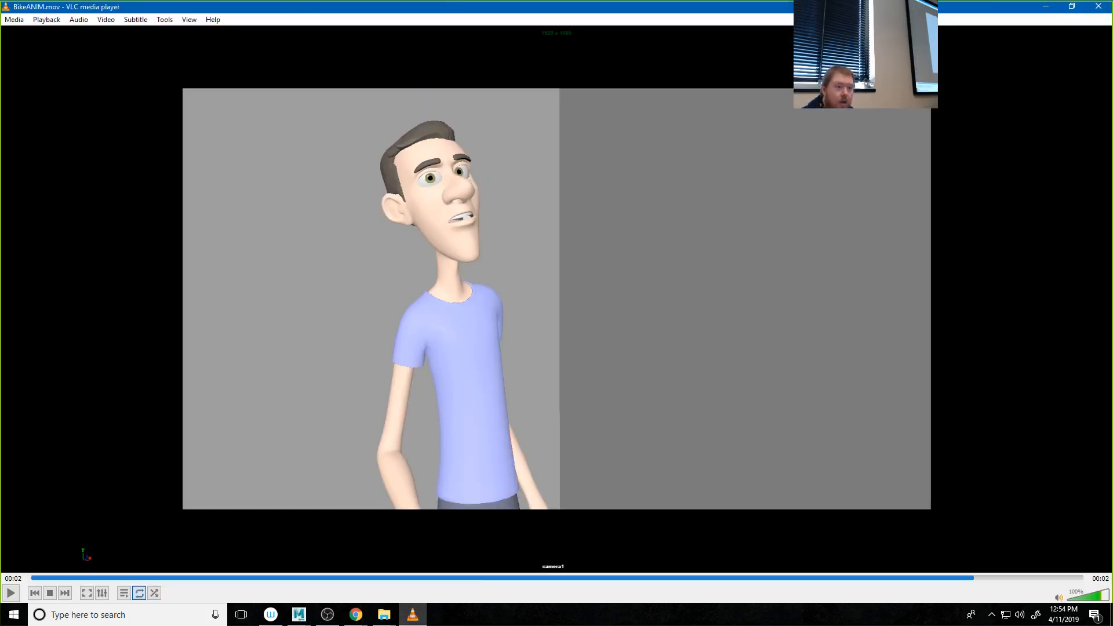
{"action": "left_click", "coordinate": [1098, 8]}
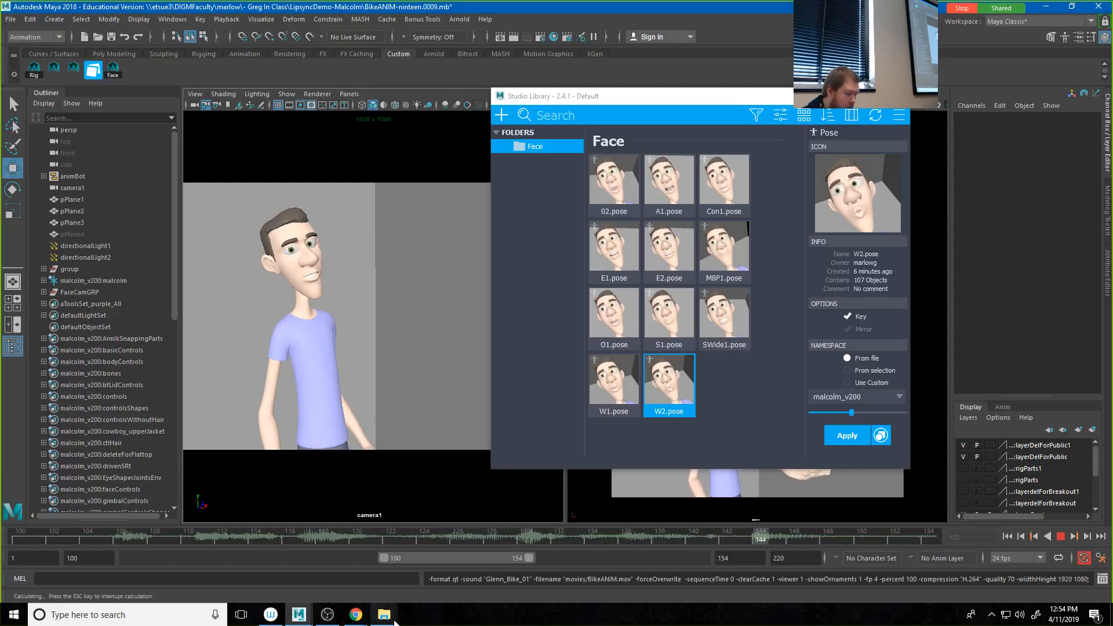
Step: Open the movies folder in File Explorer and play the new BikeANIM.mov in VLC to review the lip sync
{"action": "mouse_move", "coordinate": [384, 615]}
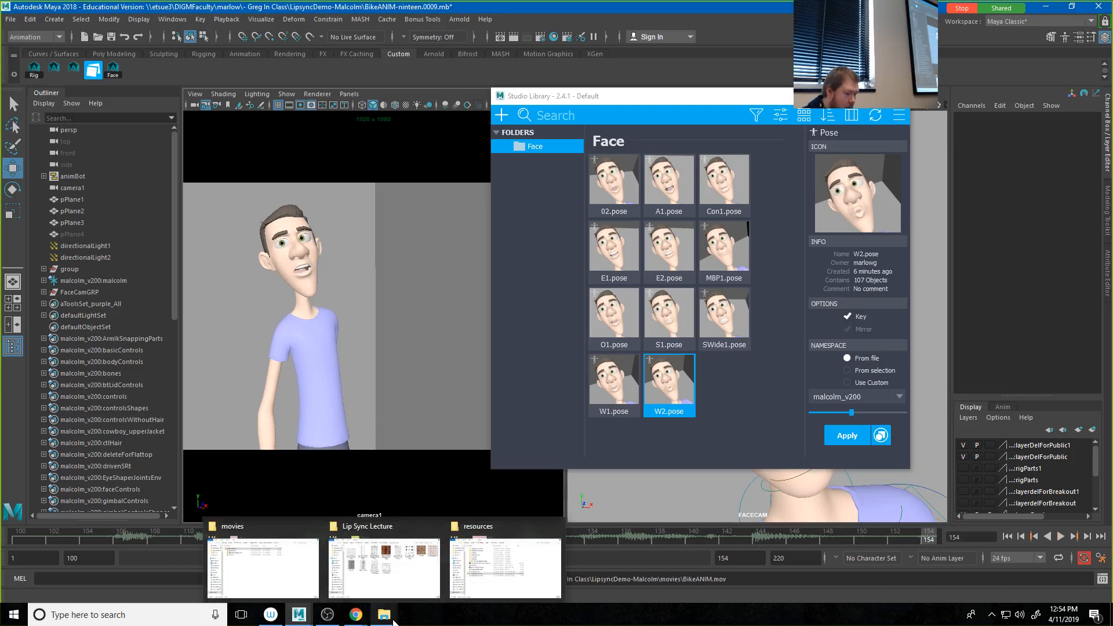
{"action": "left_click", "coordinate": [290, 579]}
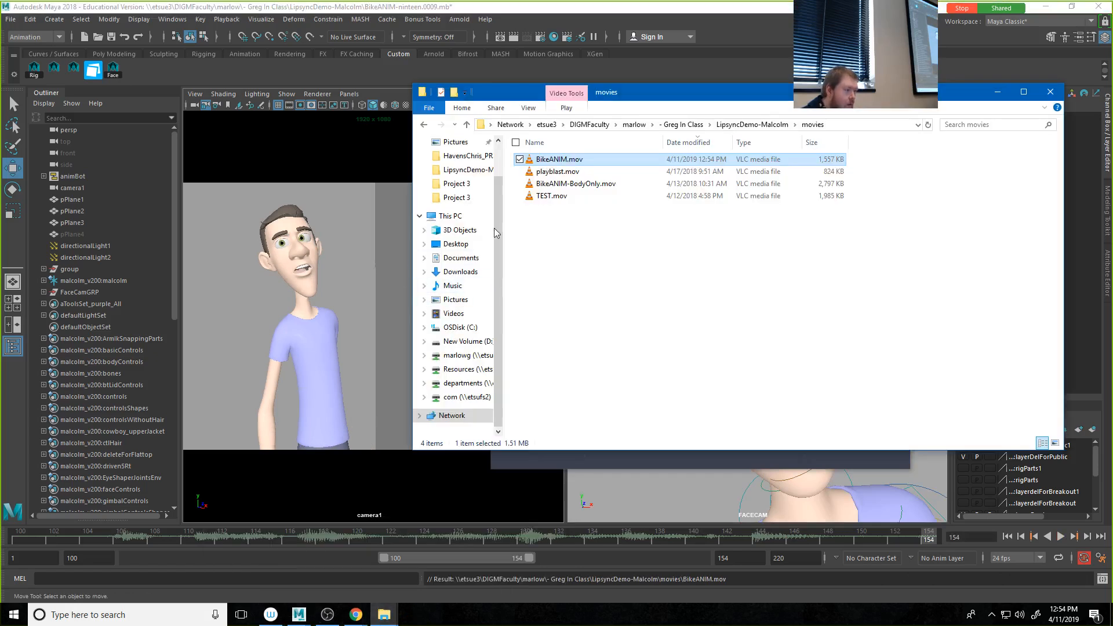
{"action": "double_click", "coordinate": [555, 159]}
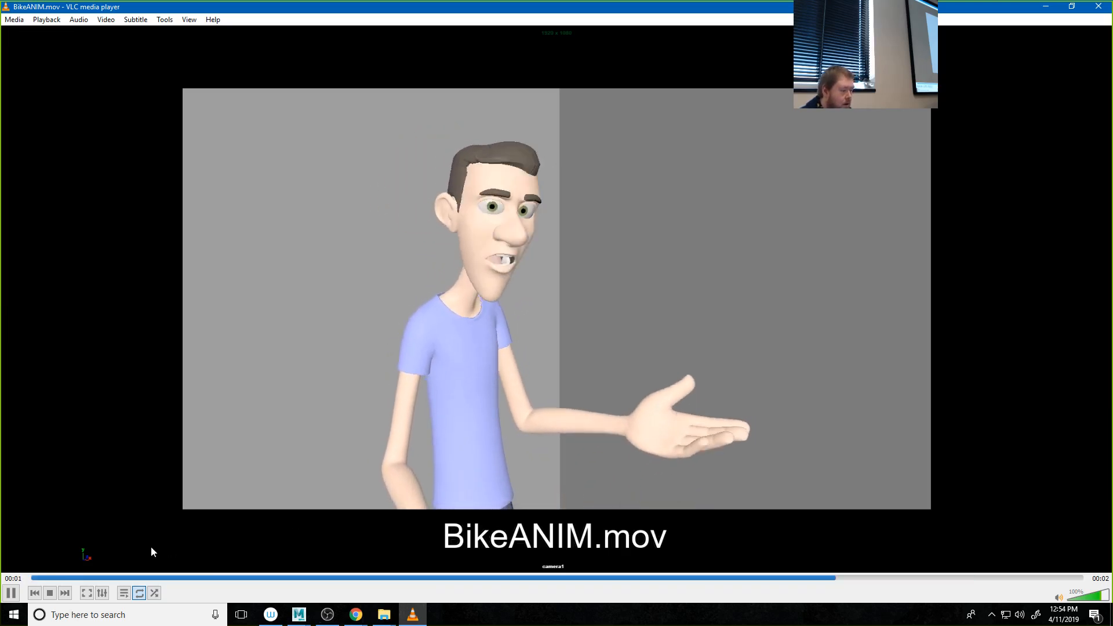
{"action": "left_click", "coordinate": [11, 593]}
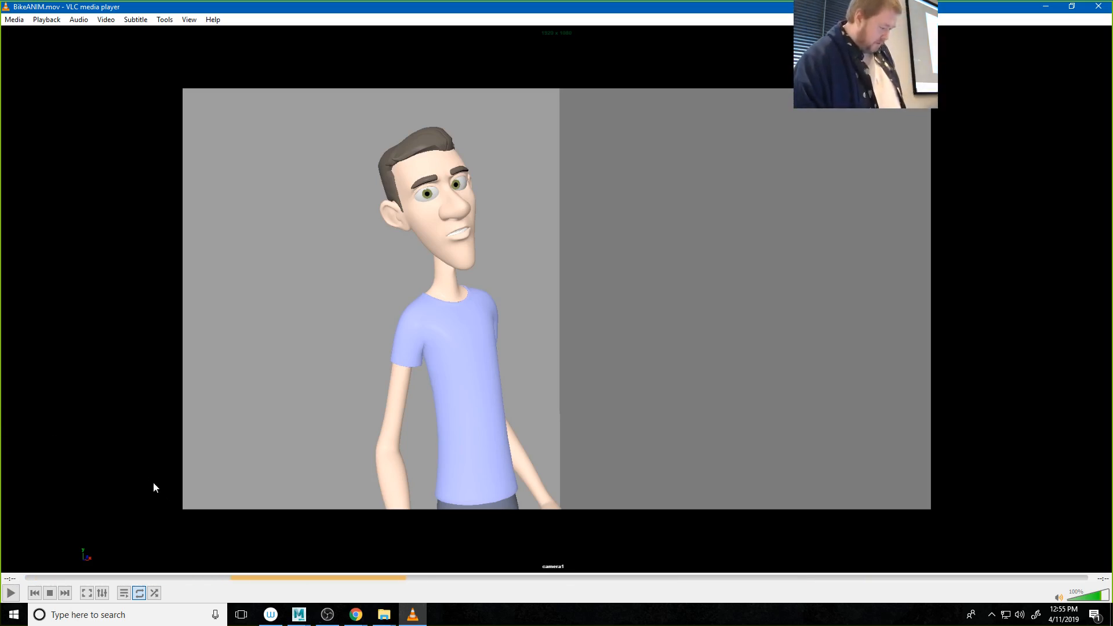
Step: From the Lip Sync Lecture folder, examine the mixed-emotions face chart and the neighbouring mouth-shape chart in Photos, then close the viewer
{"action": "left_click", "coordinate": [386, 623]}
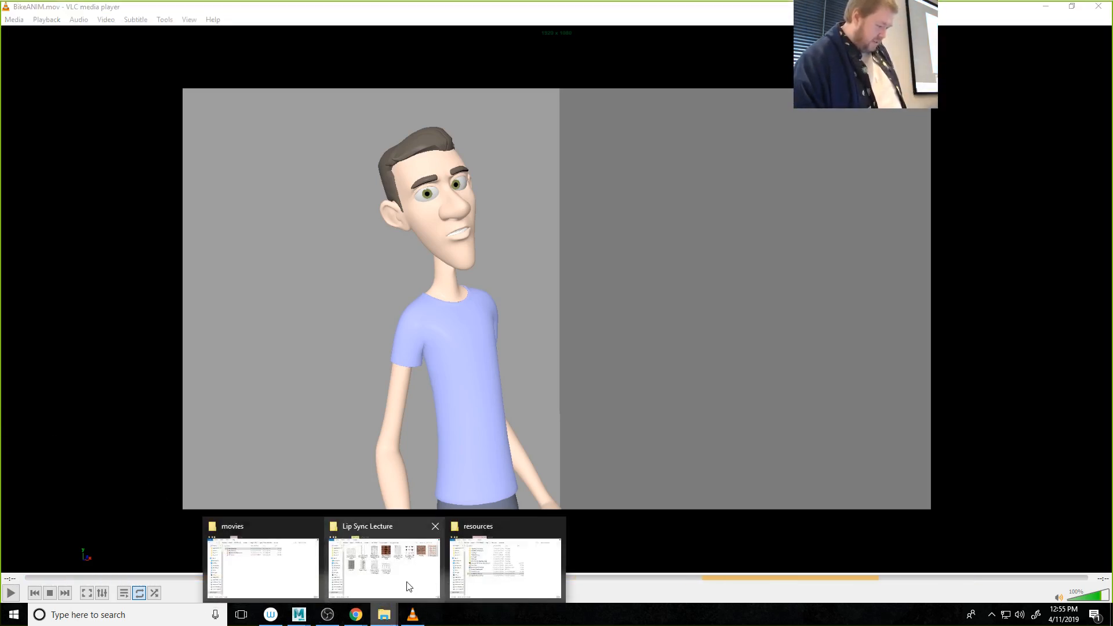
{"action": "left_click", "coordinate": [427, 537]}
{"action": "double_click", "coordinate": [608, 200]}
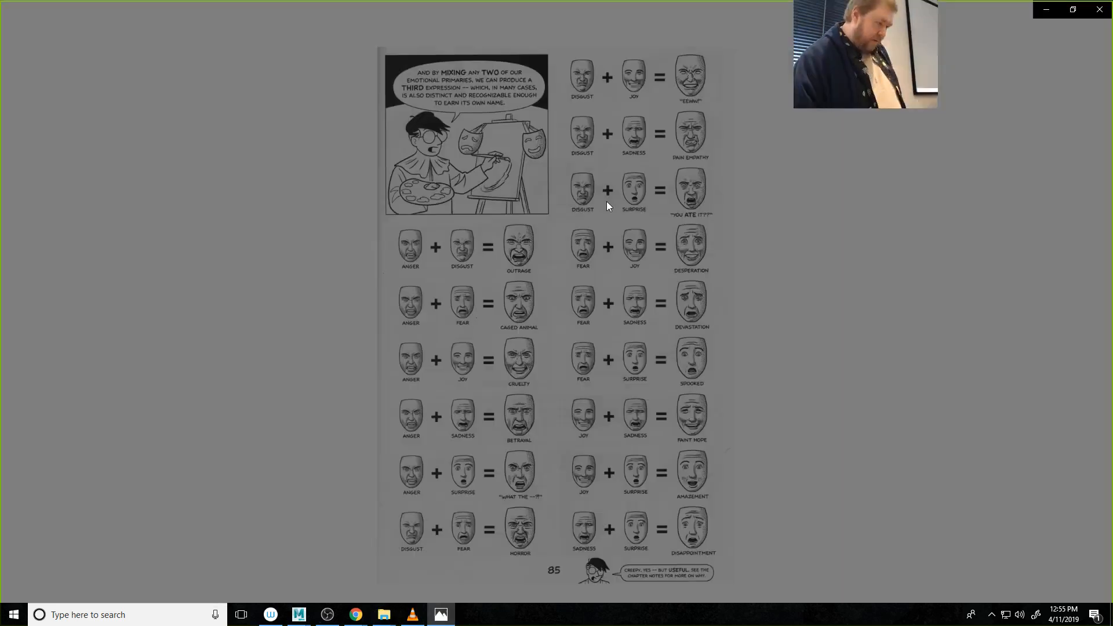
{"action": "key", "text": "Right"}
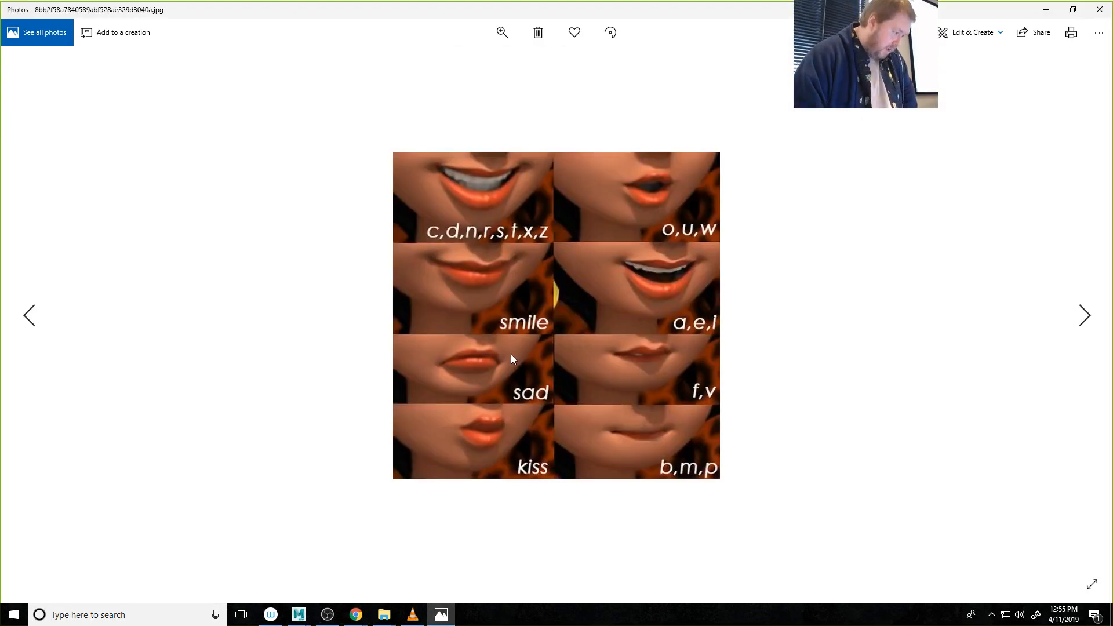
{"action": "key", "text": "Left"}
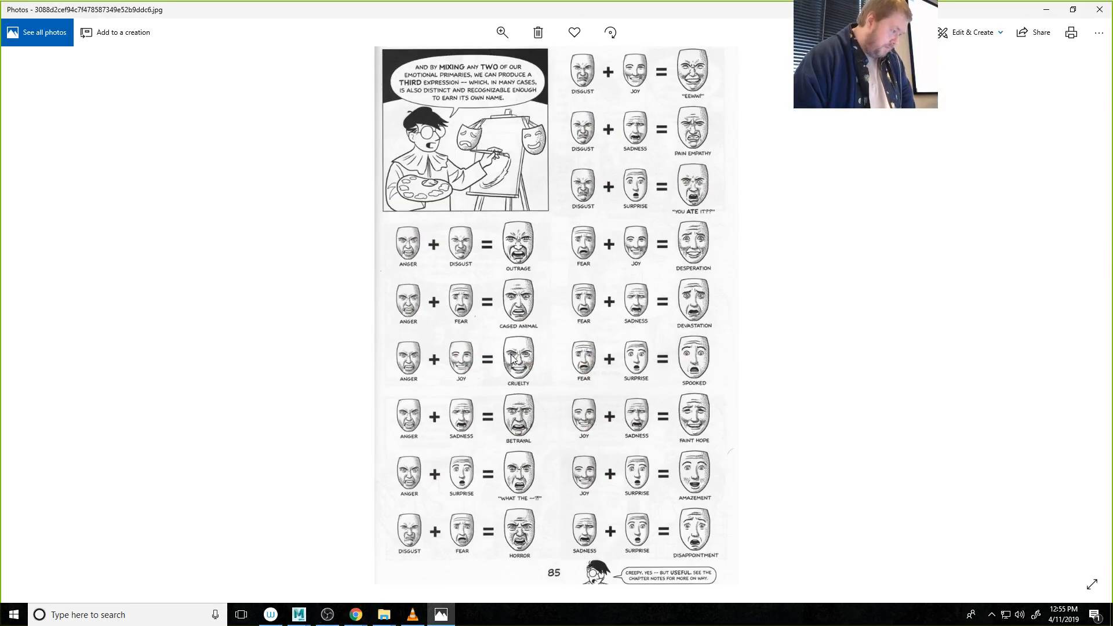
{"action": "scroll", "coordinate": [511, 359], "scroll_direction": "up", "scroll_amount": 3}
{"action": "scroll", "coordinate": [511, 359], "scroll_direction": "up", "scroll_amount": 1}
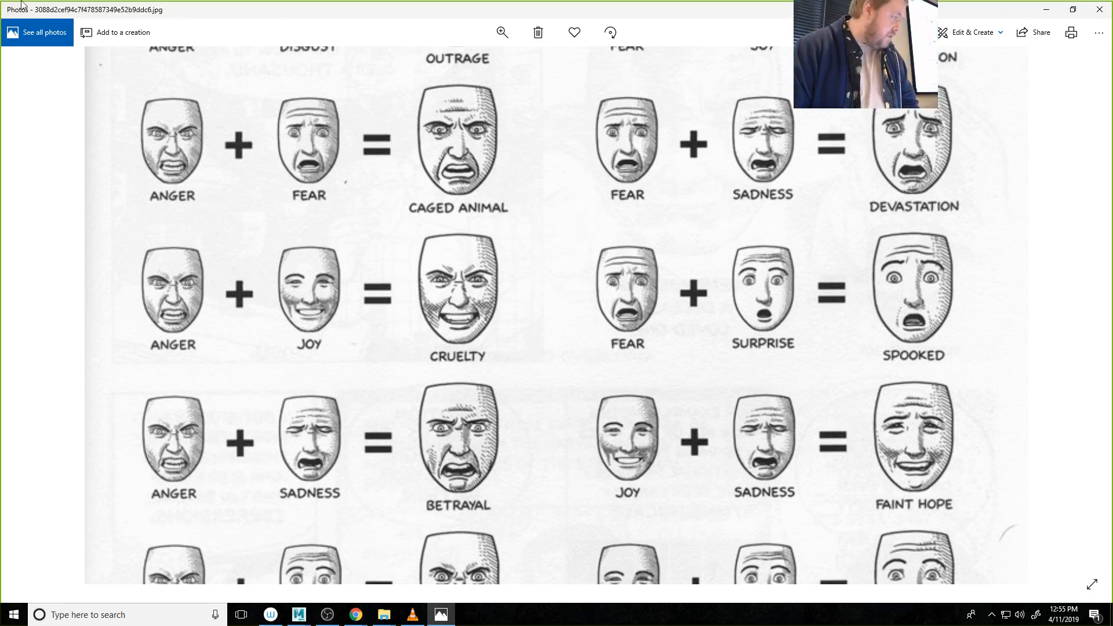
{"action": "left_click", "coordinate": [1100, 9]}
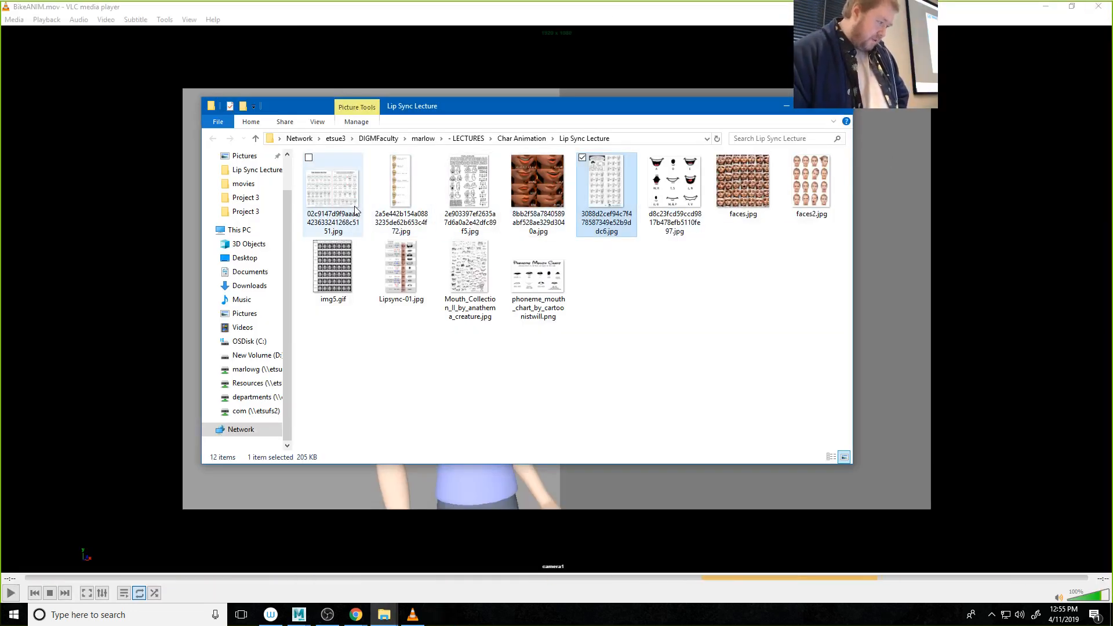
Step: Open img5.gif in Photos, examine its grid of upper and lower face expression combinations, and close the image
{"action": "double_click", "coordinate": [335, 270]}
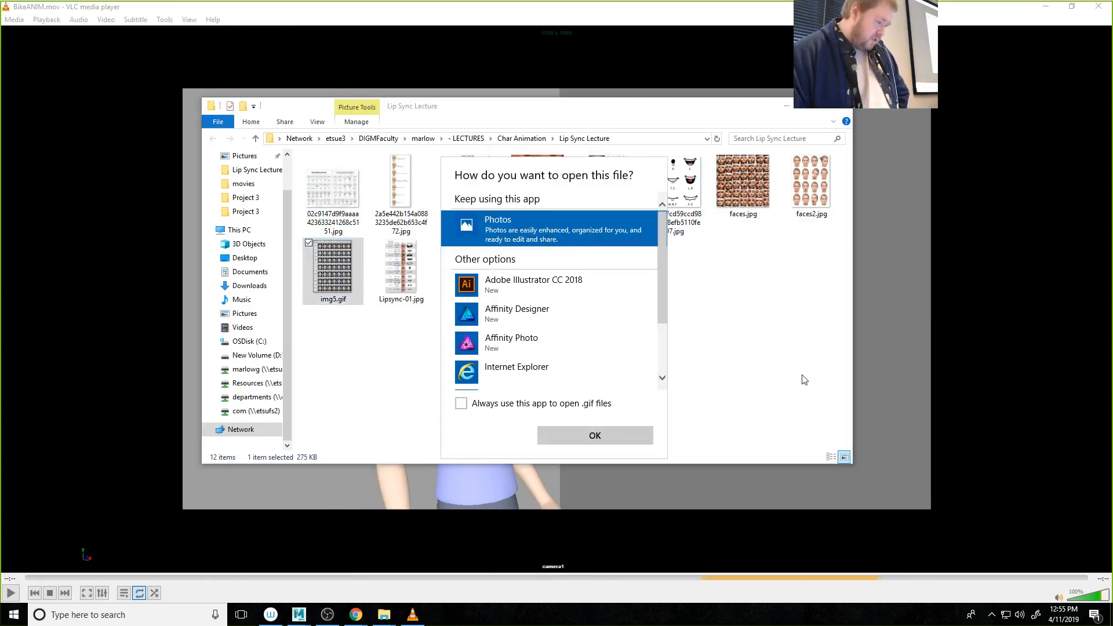
{"action": "left_click", "coordinate": [603, 438]}
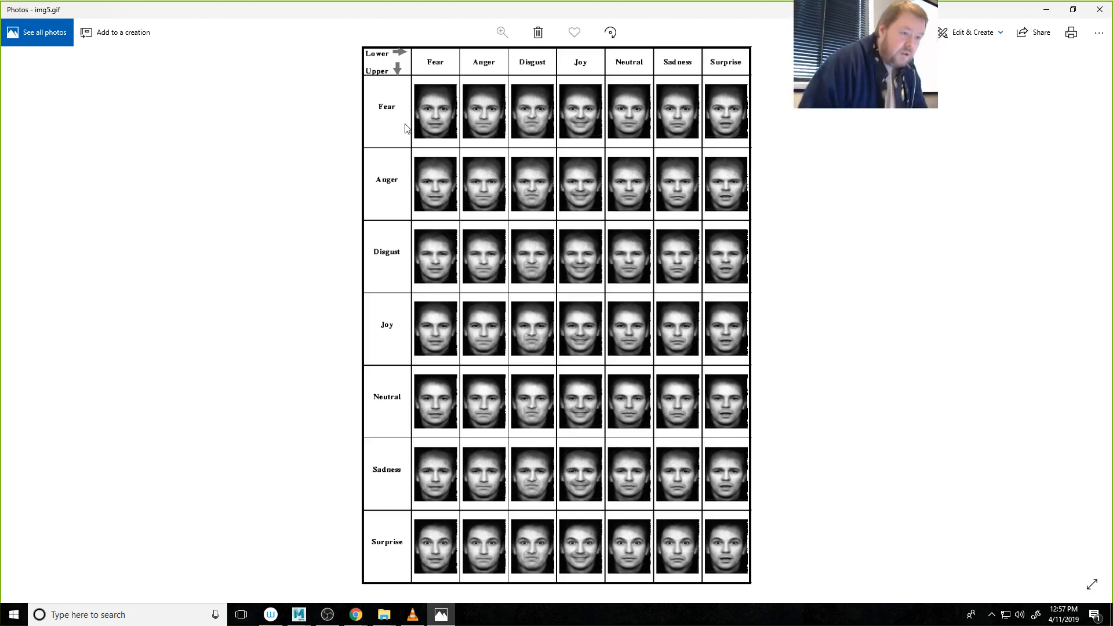
{"action": "left_click", "coordinate": [1100, 10]}
Step: Close the BikeANIM.mov video in VLC and return to the Malcolm scene in Maya
{"action": "left_click", "coordinate": [677, 11]}
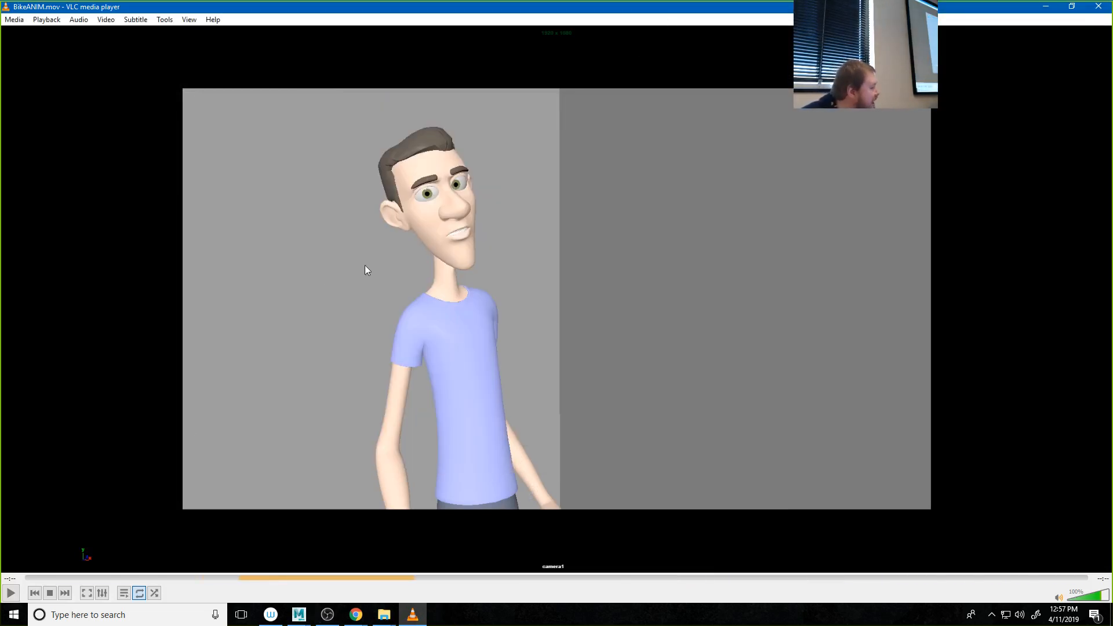
{"action": "left_click", "coordinate": [1102, 6]}
{"action": "left_click", "coordinate": [367, 9]}
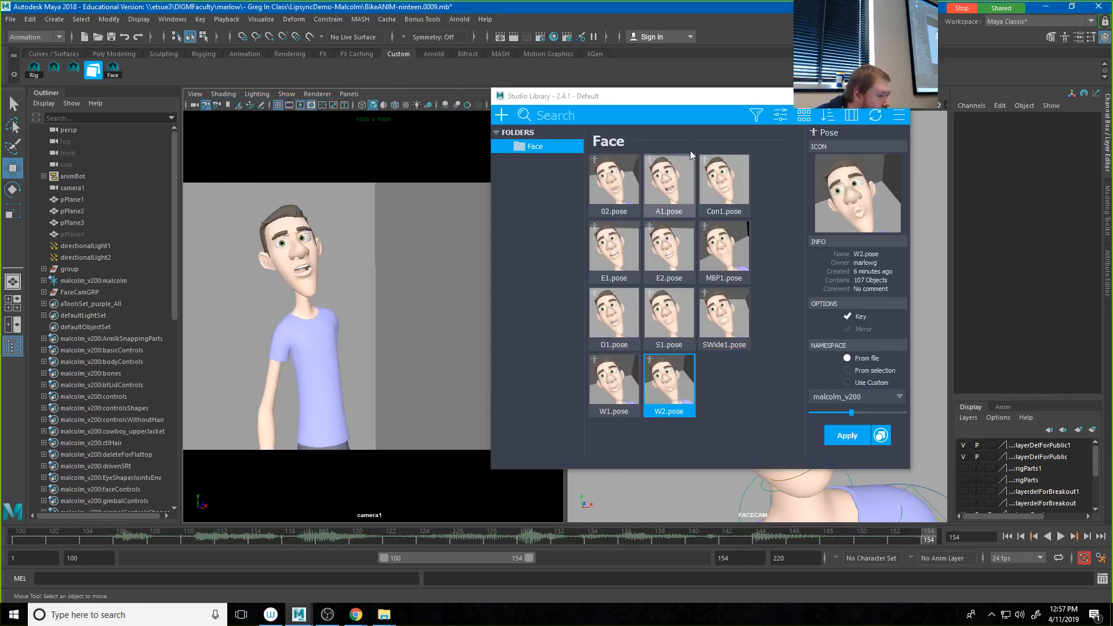
Step: Close the Studio Library window, then open the Graph Editor for Malcolm's jaw control and isolate its Rotate X curve
{"action": "left_click_drag", "start_coordinate": [679, 96], "coordinate": [830, 115]}
{"action": "left_click", "coordinate": [989, 105]}
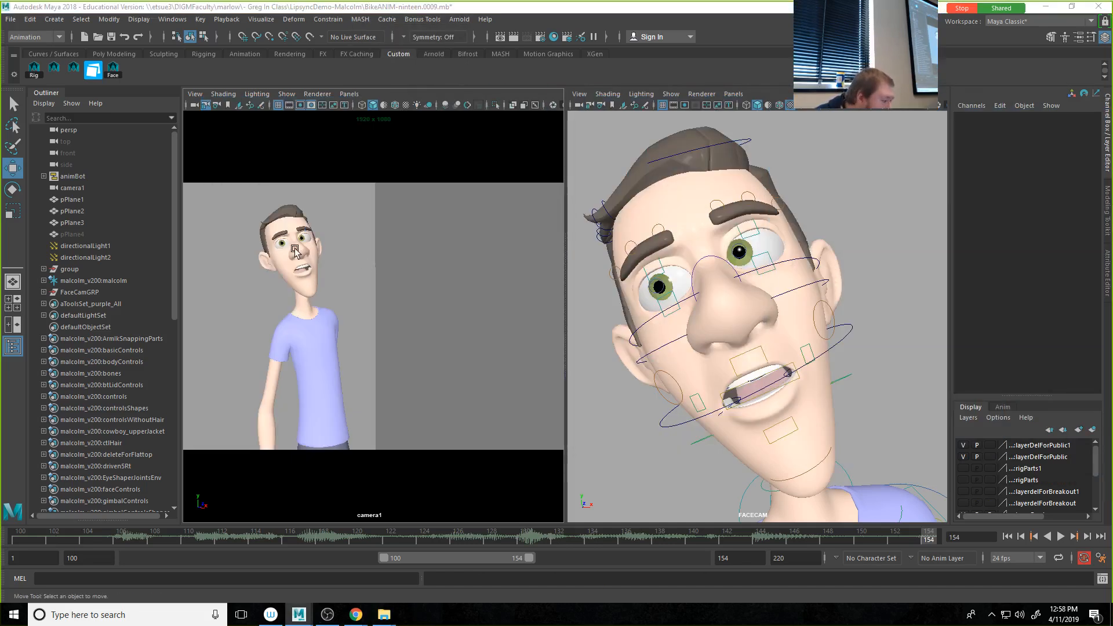
{"action": "left_click", "coordinate": [690, 426]}
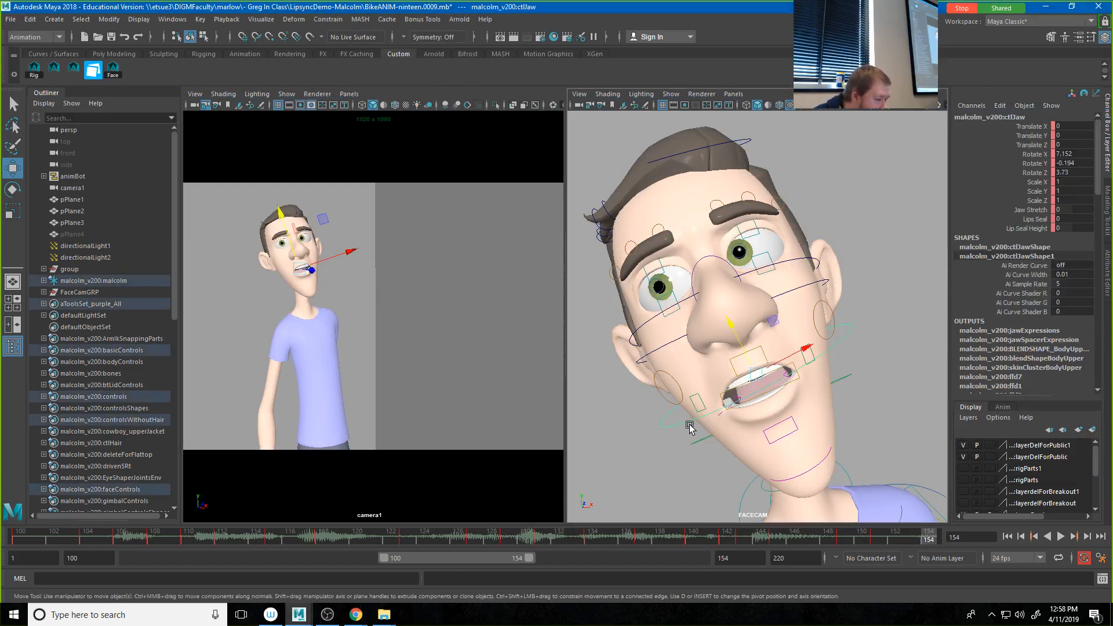
{"action": "left_click", "coordinate": [172, 19]}
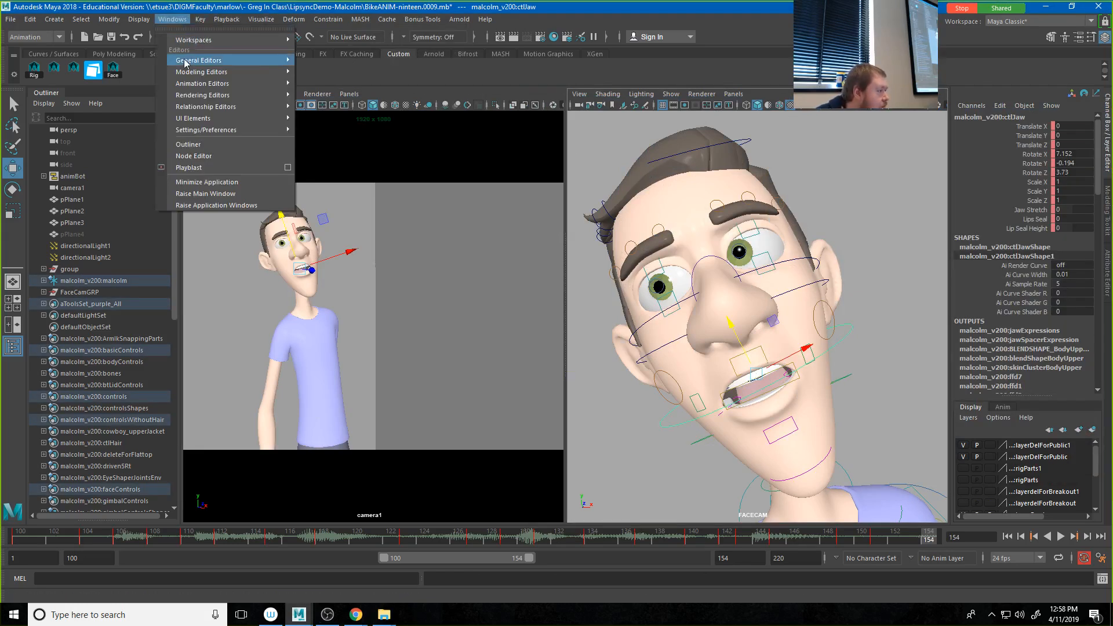
{"action": "mouse_move", "coordinate": [232, 83]}
{"action": "left_click", "coordinate": [310, 94]}
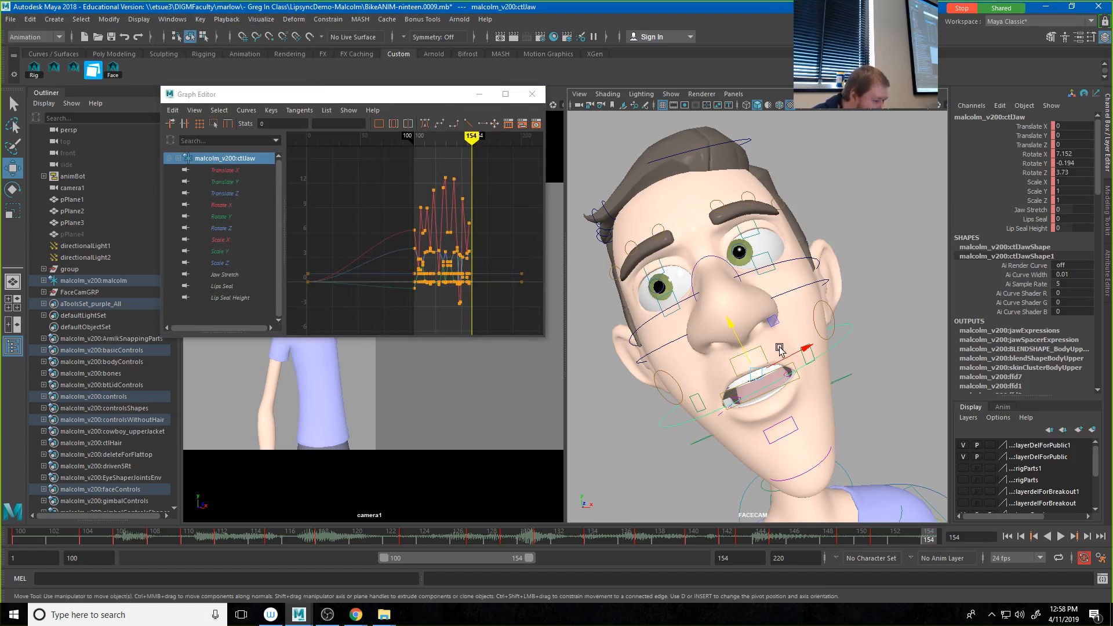
{"action": "left_click", "coordinate": [218, 205]}
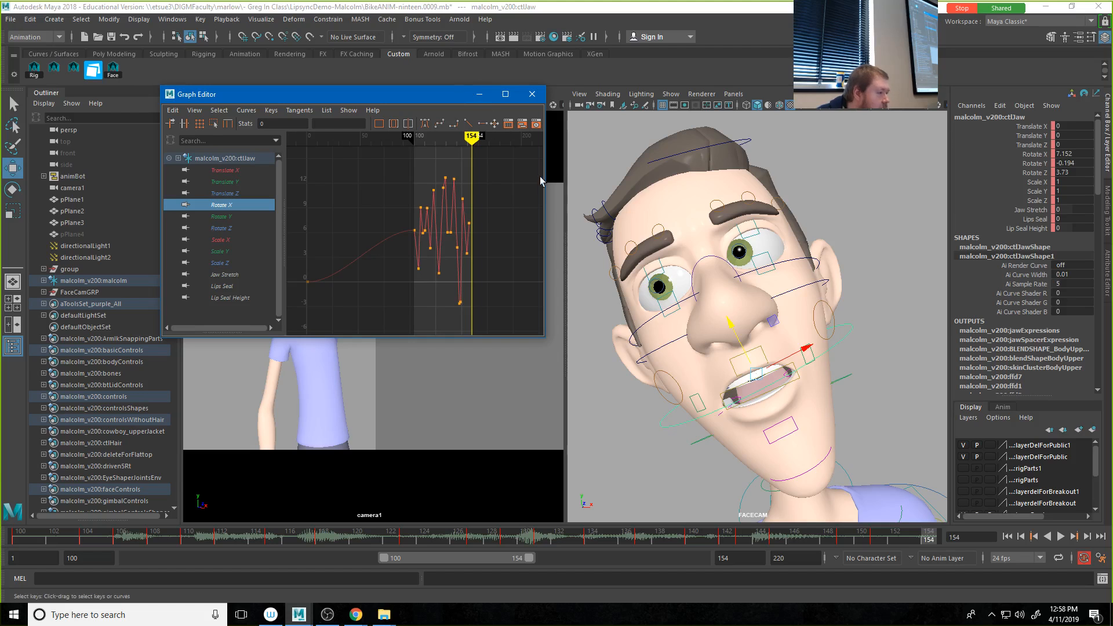
Step: Widen the Graph Editor and examine the jaw's Rotate X keys, selecting the key at frame 131
{"action": "left_click_drag", "start_coordinate": [548, 182], "coordinate": [985, 182]}
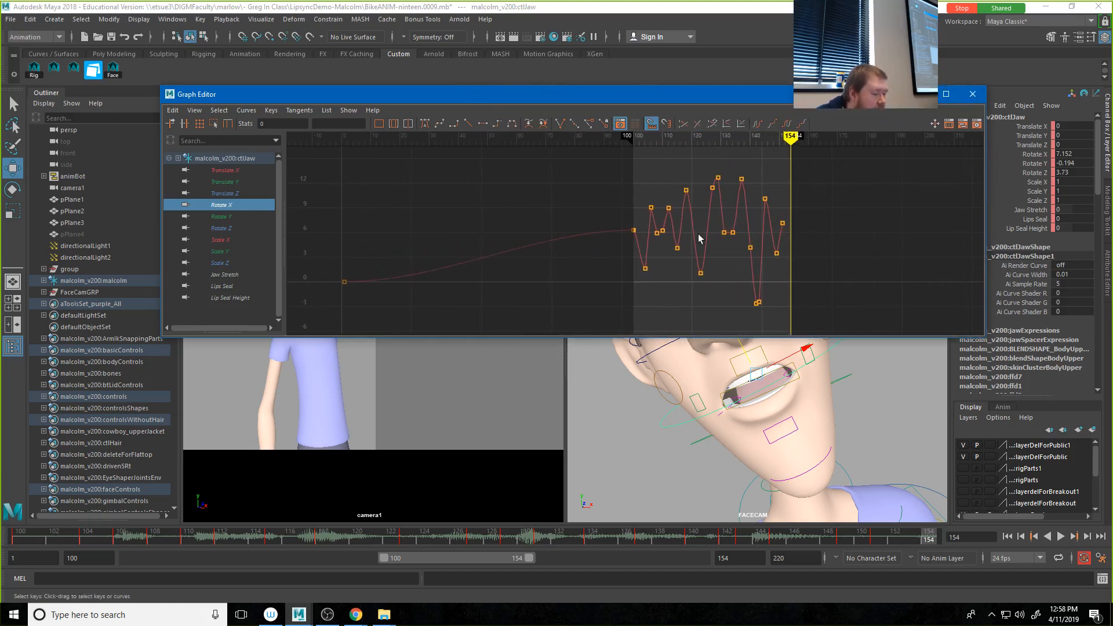
{"action": "middle_click_drag", "start_coordinate": [677, 262], "coordinate": [472, 264], "text": "alt"}
{"action": "right_click_drag", "start_coordinate": [472, 264], "coordinate": [564, 263], "text": "alt+shift"}
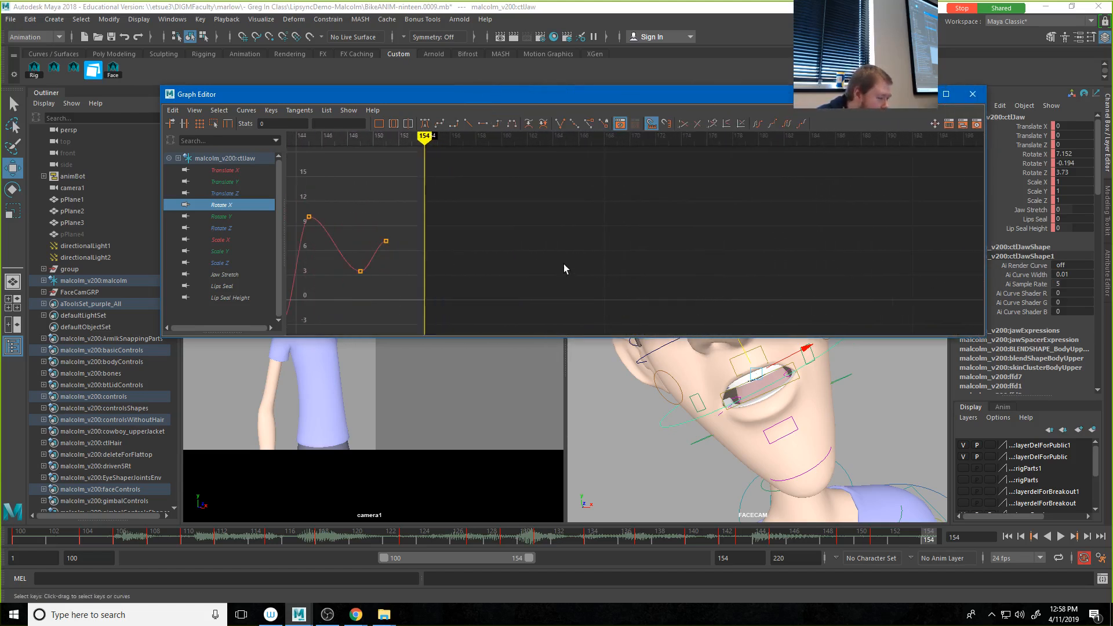
{"action": "middle_click_drag", "start_coordinate": [470, 269], "coordinate": [842, 252], "text": "alt"}
{"action": "right_click_drag", "start_coordinate": [464, 281], "coordinate": [525, 285], "text": "alt+shift"}
{"action": "middle_click_drag", "start_coordinate": [513, 287], "coordinate": [623, 283], "text": "alt"}
{"action": "right_click_drag", "start_coordinate": [745, 280], "coordinate": [693, 279], "text": "alt+shift"}
{"action": "left_click_drag", "start_coordinate": [504, 214], "coordinate": [565, 243]}
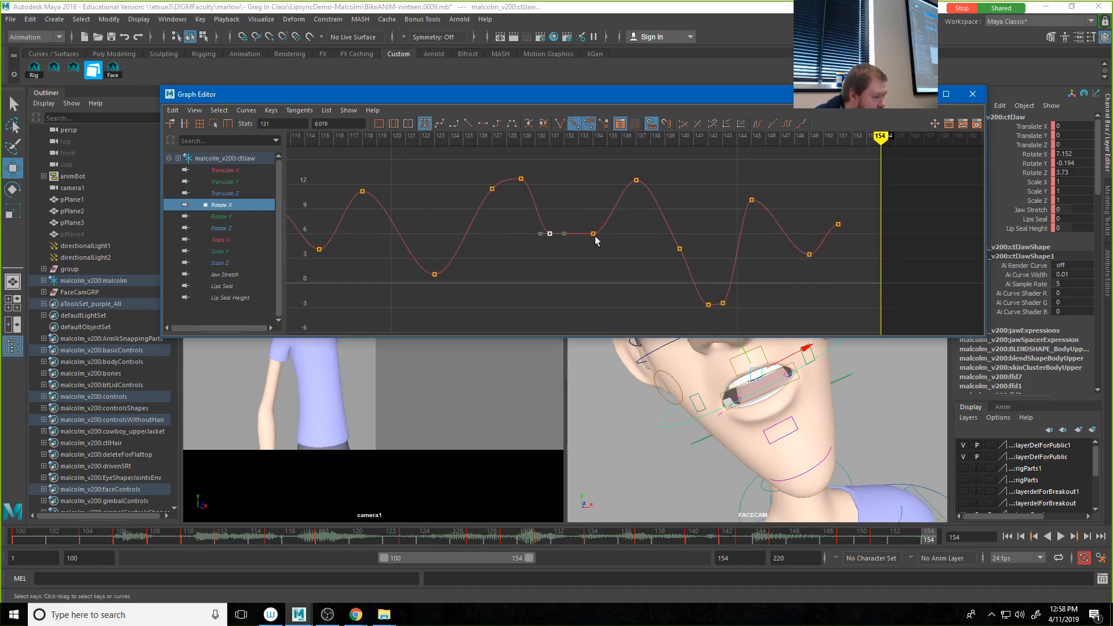
Step: Use the Add Keys tool to insert a Rotate X key of about 5.05 at frame 133 in the flat section
{"action": "left_click", "coordinate": [246, 110]}
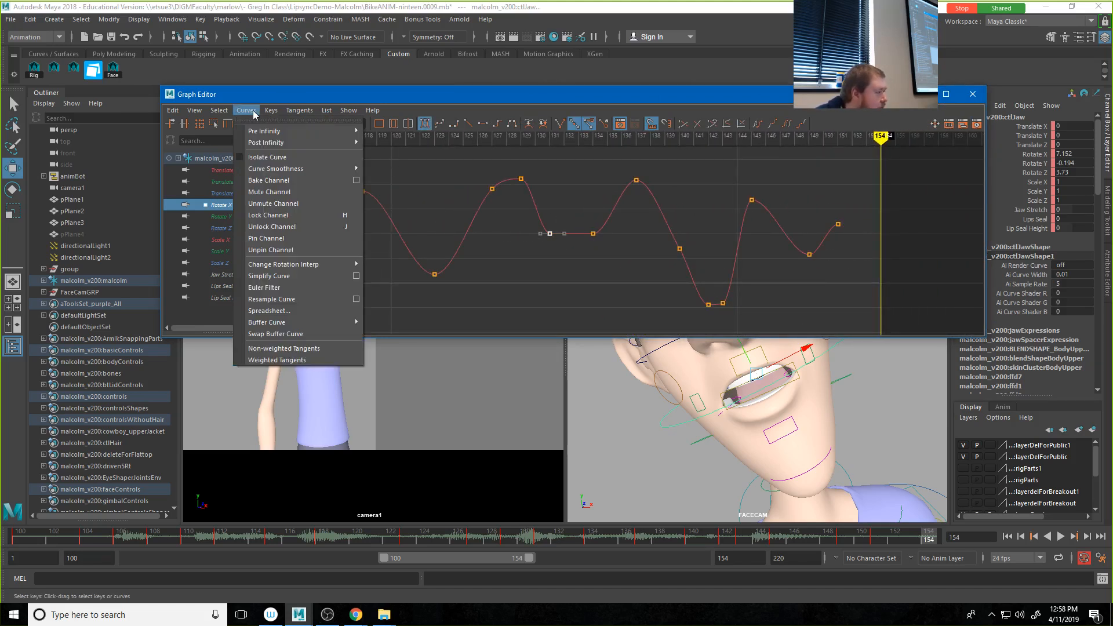
{"action": "left_click", "coordinate": [280, 134]}
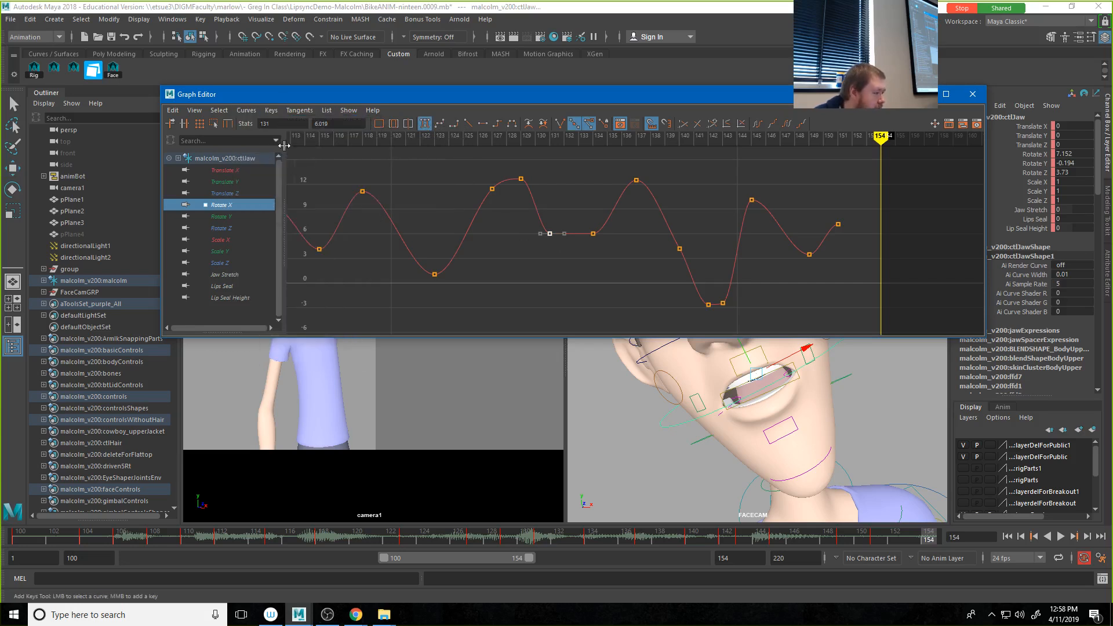
{"action": "scroll", "coordinate": [545, 230], "scroll_direction": "up", "scroll_amount": 5}
{"action": "middle_click", "coordinate": [497, 246]}
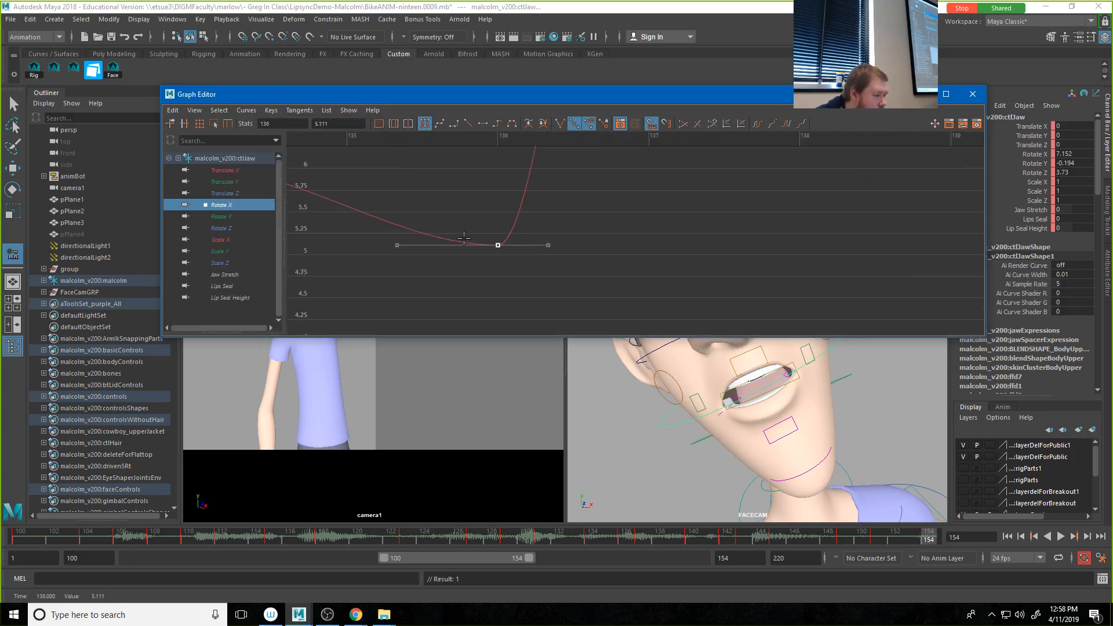
{"action": "scroll", "coordinate": [463, 238], "scroll_direction": "down", "scroll_amount": 6}
{"action": "key", "text": "ctrl+z"}
{"action": "middle_click_drag", "start_coordinate": [593, 241], "coordinate": [598, 241]}
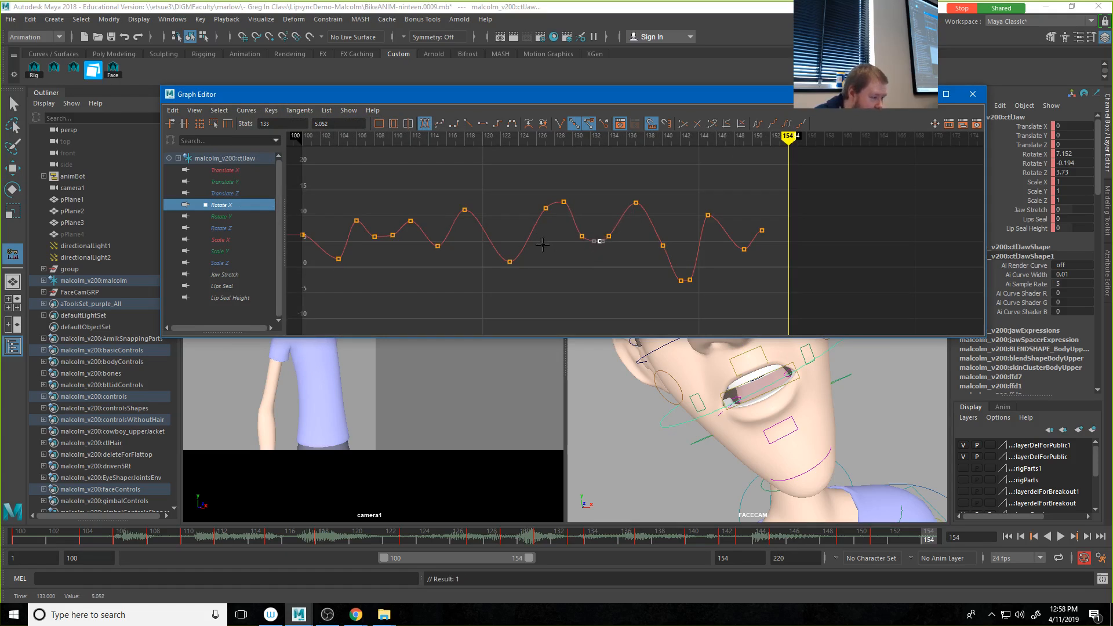
Step: Add further Rotate X keys to the jaw curve at frames 125, 105, 146 and 139
{"action": "middle_click", "coordinate": [524, 249]}
{"action": "middle_click_drag", "start_coordinate": [443, 255], "coordinate": [572, 254], "text": "alt"}
{"action": "middle_click", "coordinate": [474, 232]}
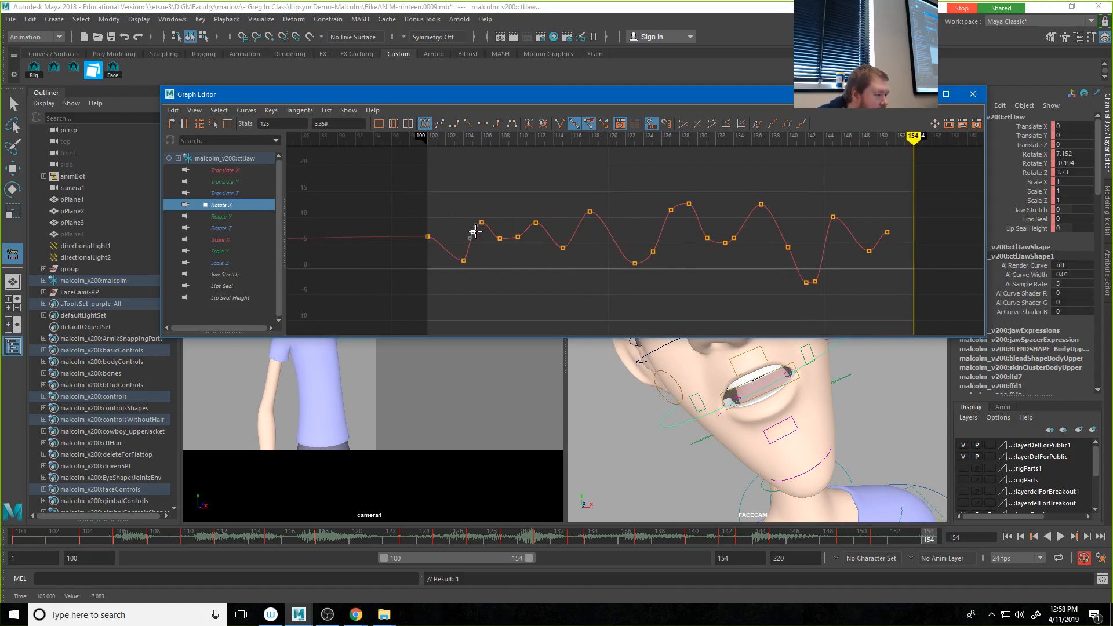
{"action": "middle_click", "coordinate": [842, 211]}
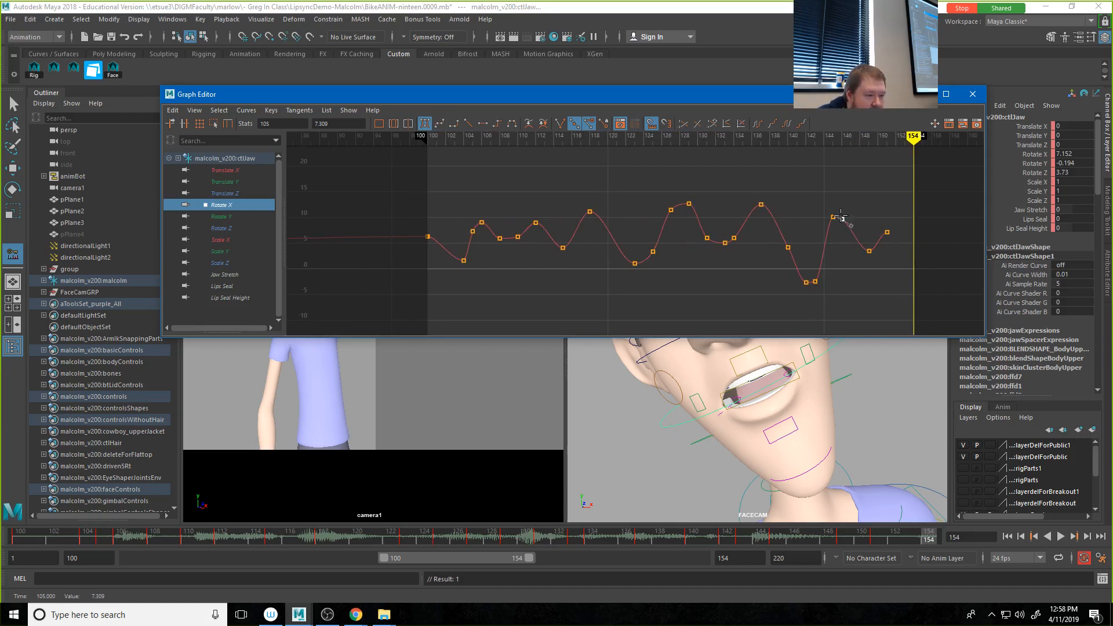
{"action": "middle_click", "coordinate": [777, 215]}
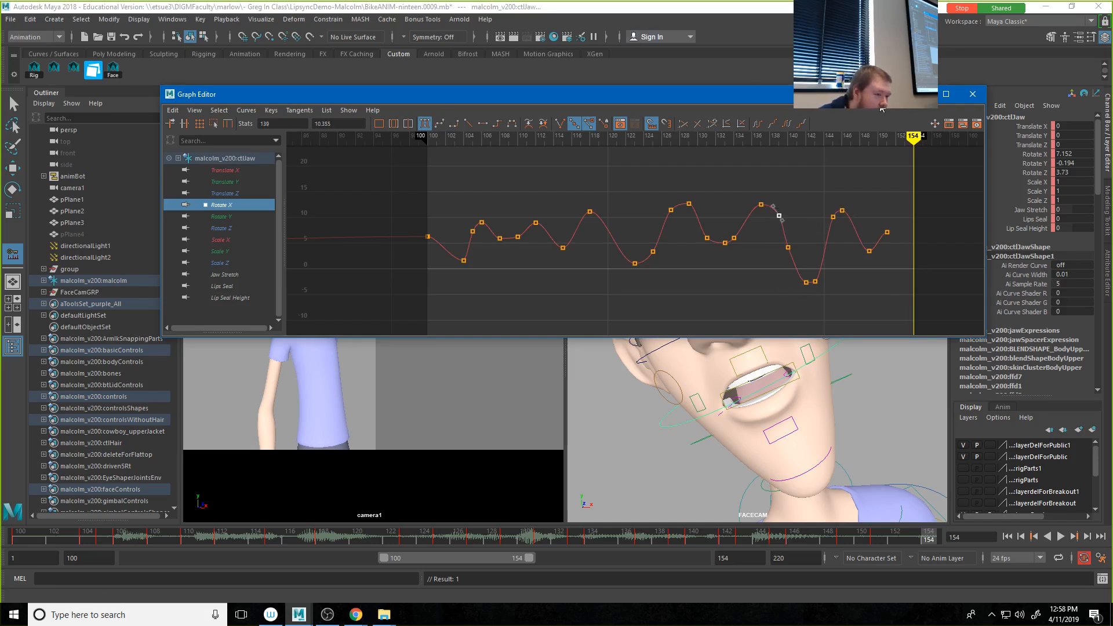
Step: Minimize the Graph Editor, play back the revised jaw animation, and scrub to frame 143 to check the closed mouth
{"action": "left_click", "coordinate": [920, 94]}
{"action": "left_click", "coordinate": [1061, 537]}
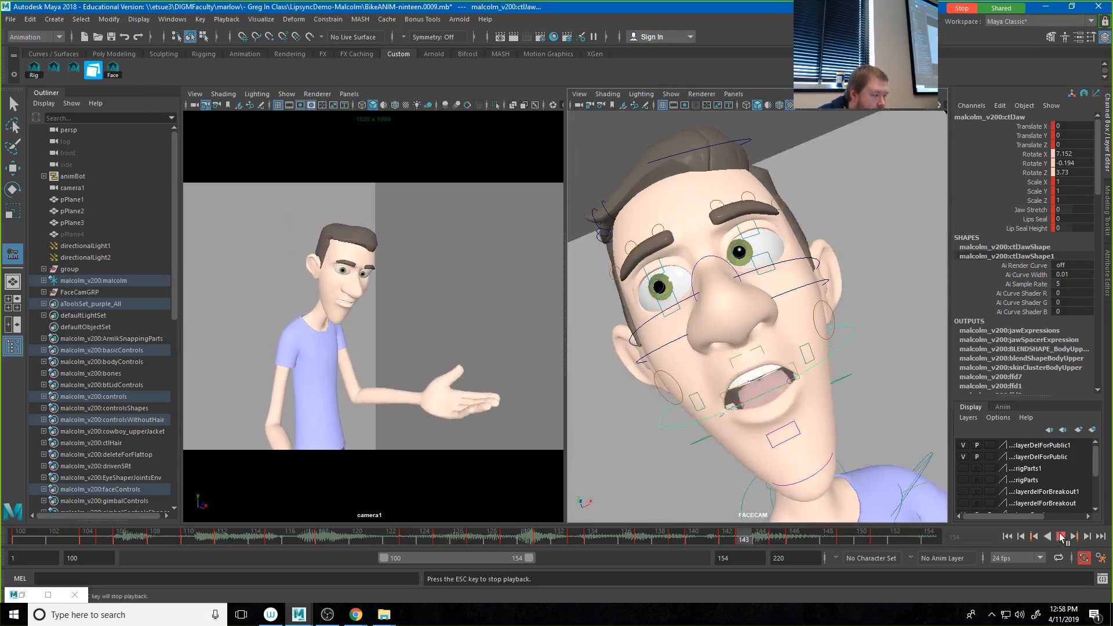
{"action": "left_click", "coordinate": [1060, 537]}
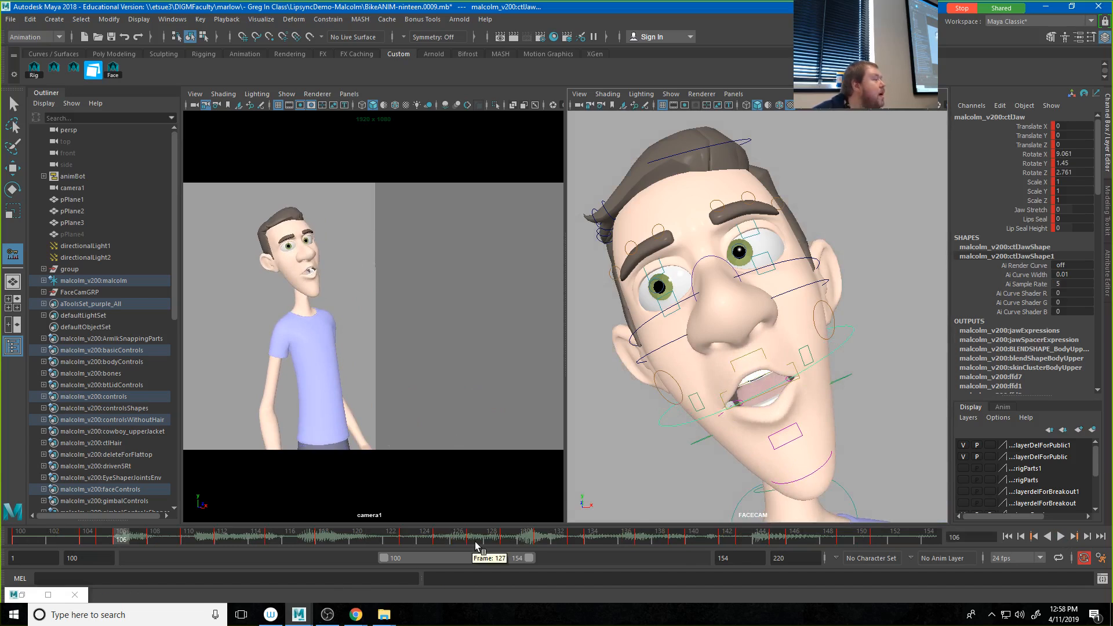
{"action": "left_click_drag", "start_coordinate": [509, 537], "coordinate": [749, 545]}
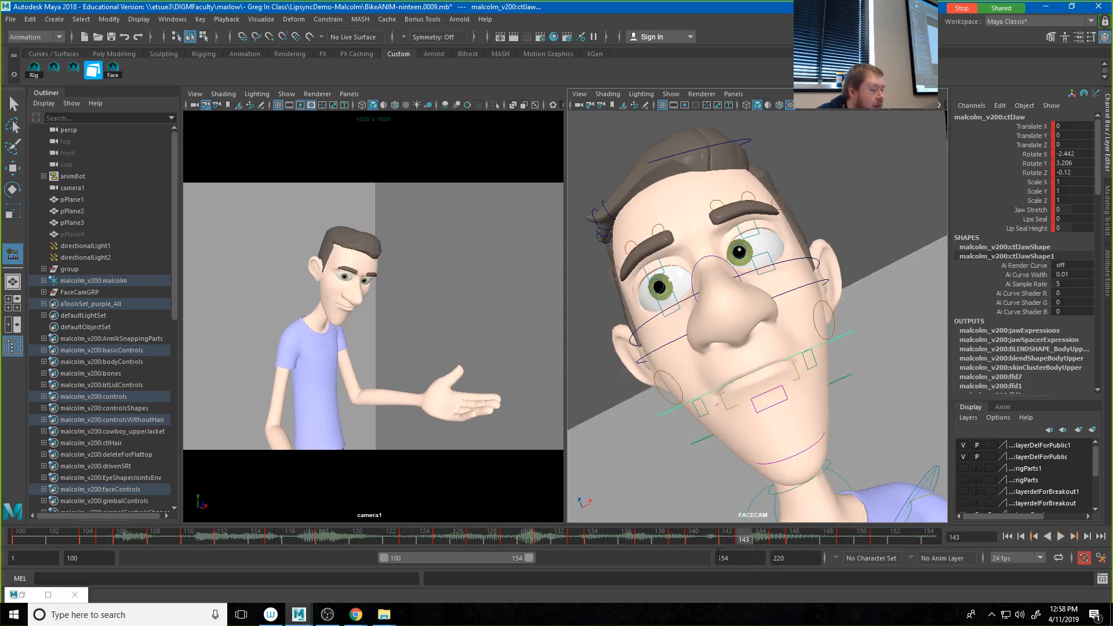
Step: Restore the Graph Editor, go to frame 146, and select the jaw's Rotate X key at frame 145 for moving
{"action": "left_click", "coordinate": [35, 597]}
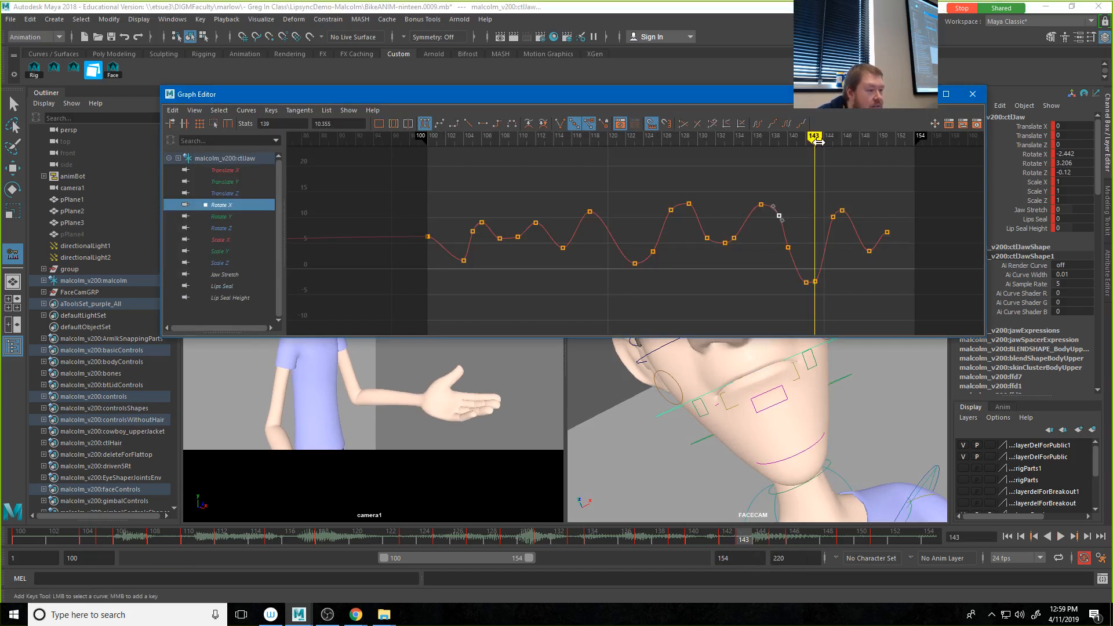
{"action": "left_click_drag", "start_coordinate": [814, 142], "coordinate": [842, 142]}
{"action": "key", "text": "w"}
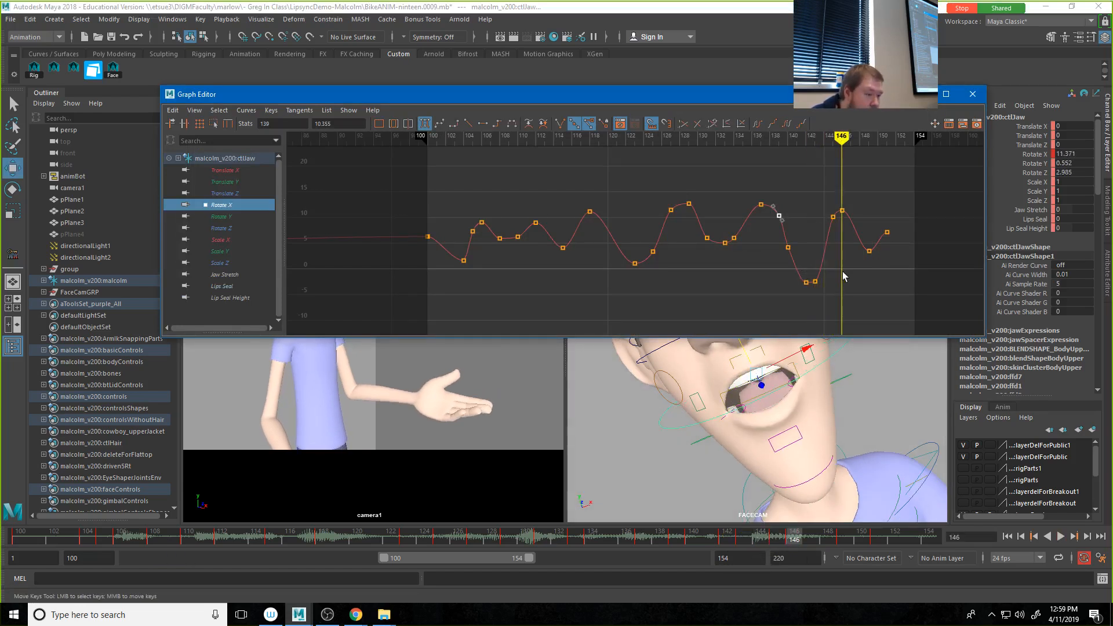
{"action": "left_click_drag", "start_coordinate": [809, 294], "coordinate": [809, 294]}
{"action": "middle_click_drag", "start_coordinate": [823, 290], "coordinate": [719, 301], "text": "alt"}
{"action": "right_click_drag", "start_coordinate": [689, 287], "coordinate": [719, 294], "text": "alt+shift"}
{"action": "middle_click_drag", "start_coordinate": [862, 294], "coordinate": [622, 308], "text": "alt"}
{"action": "right_click_drag", "start_coordinate": [644, 299], "coordinate": [644, 291], "text": "alt+shift"}
{"action": "middle_click_drag", "start_coordinate": [640, 291], "coordinate": [637, 222], "text": "alt"}
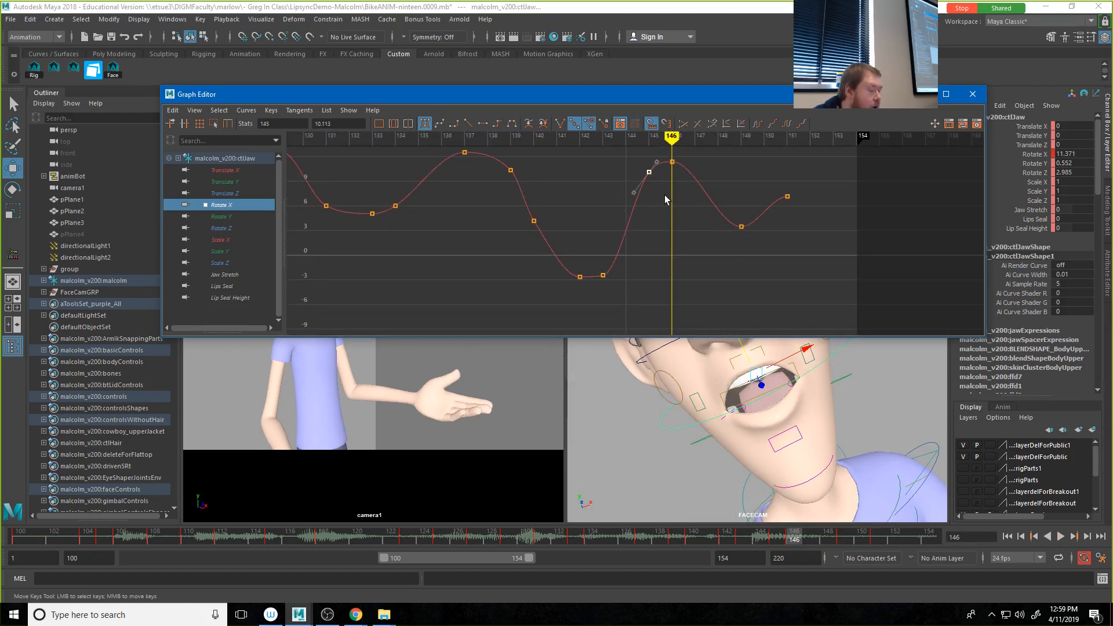
Step: Break the tangents of the Rotate X key at frame 143, steepen its outgoing handle, and raise the frame 145 key to about 10.68
{"action": "left_click_drag", "start_coordinate": [567, 251], "coordinate": [591, 280]}
{"action": "left_click", "coordinate": [560, 124]}
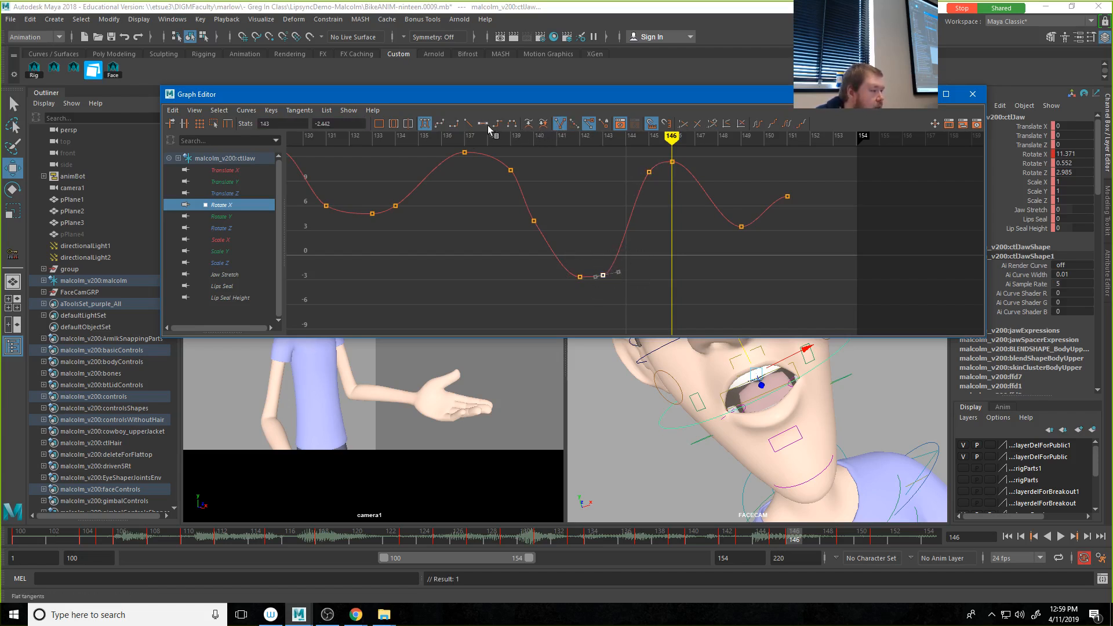
{"action": "left_click", "coordinate": [617, 273]}
{"action": "middle_click_drag", "start_coordinate": [617, 272], "coordinate": [633, 192]}
{"action": "left_click_drag", "start_coordinate": [642, 161], "coordinate": [653, 177]}
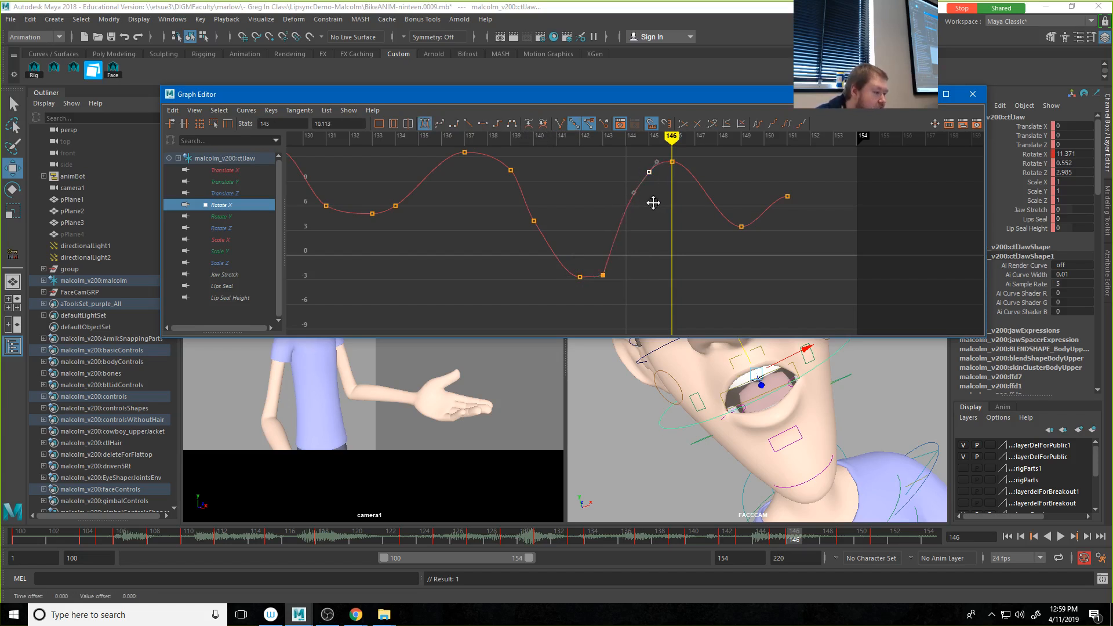
{"action": "mouse_move", "coordinate": [651, 199]}
{"action": "middle_mouse_down"}
{"action": "mouse_move", "coordinate": [642, 207]}
{"action": "mouse_move", "coordinate": [652, 209]}
{"action": "mouse_move", "coordinate": [648, 193]}
{"action": "middle_mouse_up"}
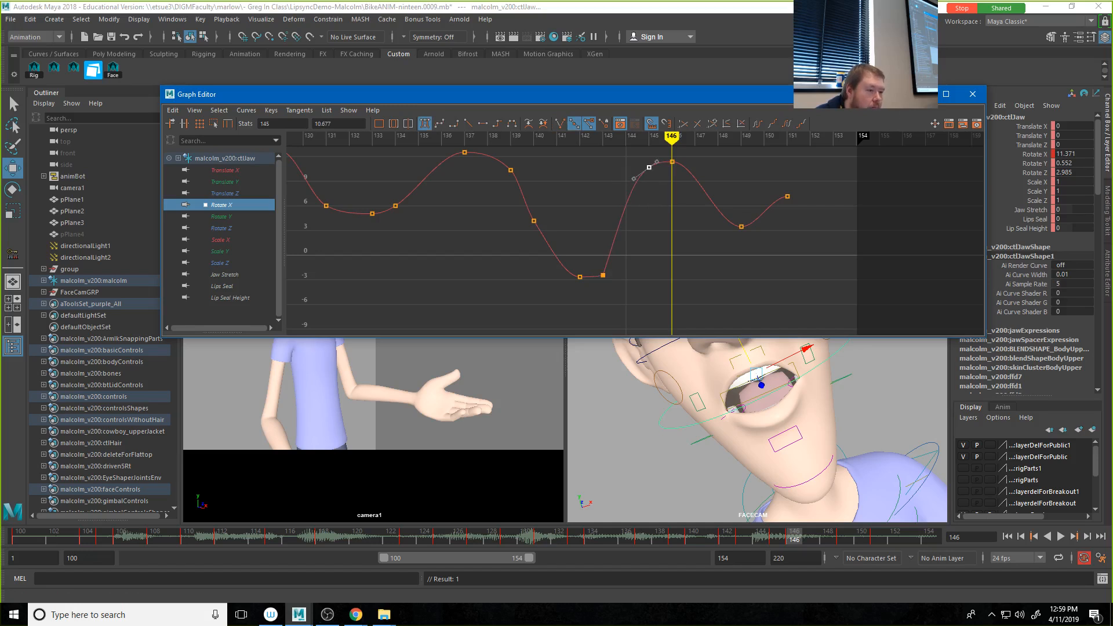
Step: Minimize the Graph Editor and play back the animation to review the adjusted jaw motion
{"action": "left_click", "coordinate": [972, 93]}
{"action": "left_click_drag", "start_coordinate": [712, 535], "coordinate": [506, 535]}
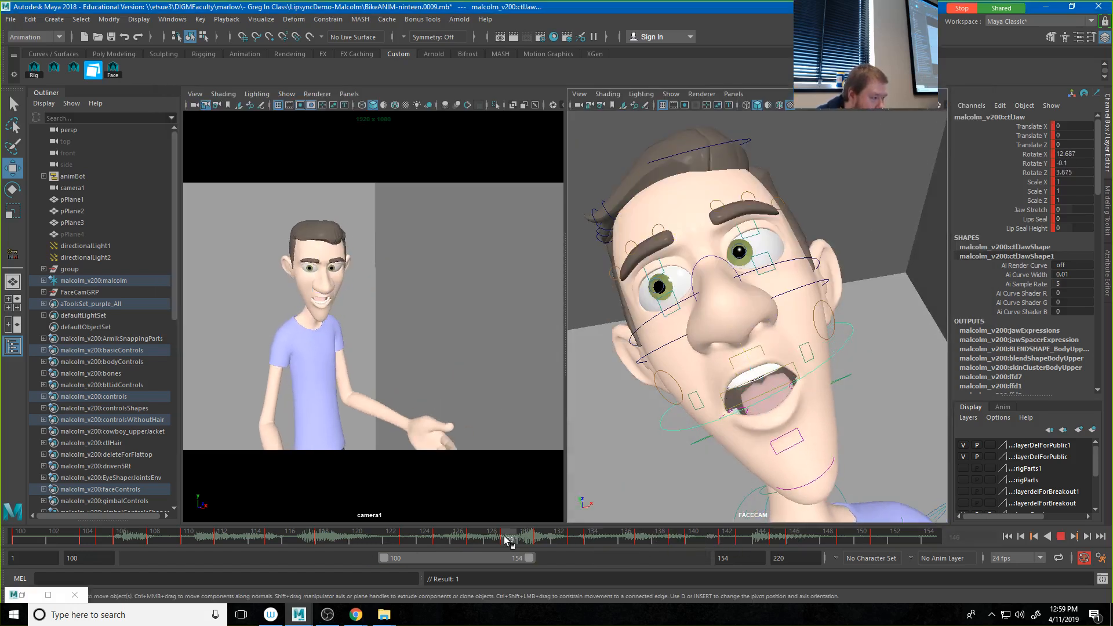
{"action": "left_click", "coordinate": [1070, 537]}
{"action": "left_click", "coordinate": [1060, 536]}
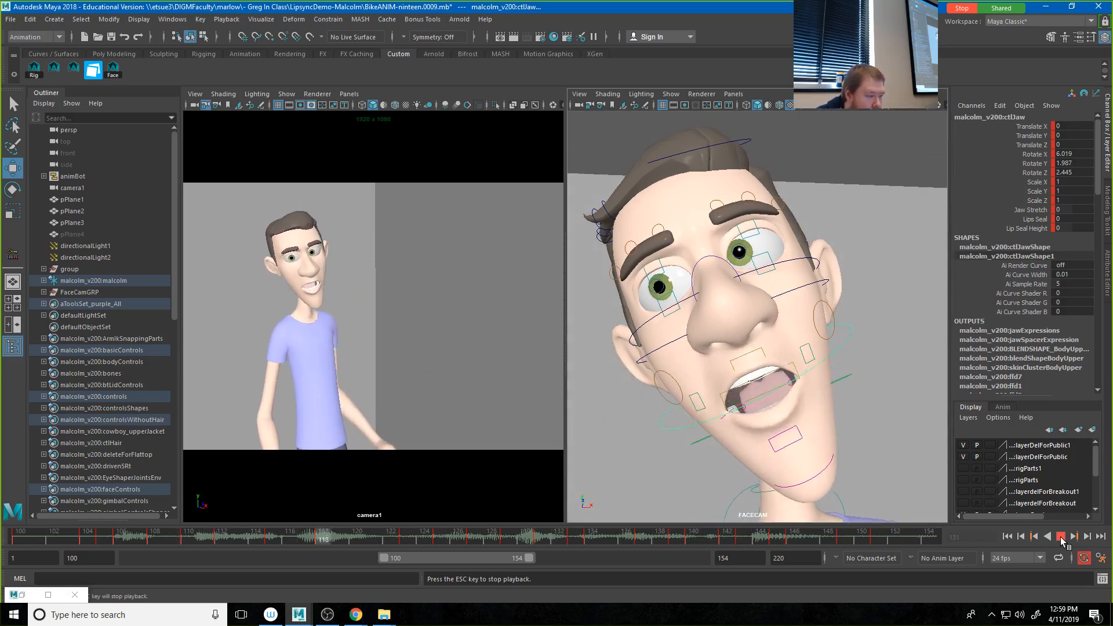
{"action": "left_click", "coordinate": [1060, 536]}
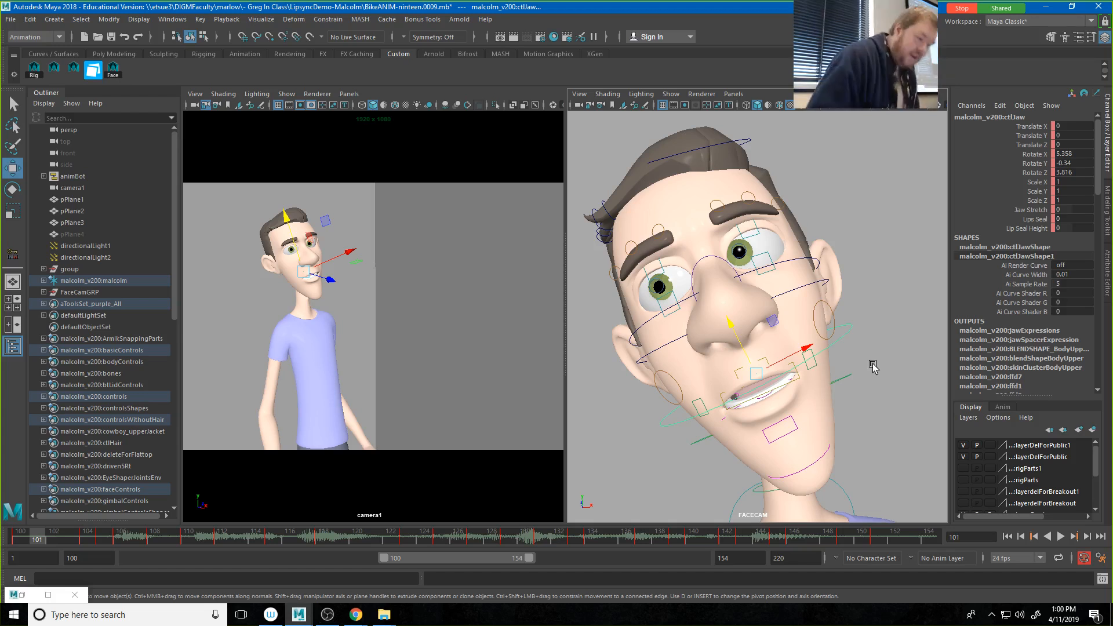
Step: Shift both mouth-corner controls' keys from frame 104 through 151 one frame earlier, and deselect the controls
{"action": "left_click", "coordinate": [810, 358]}
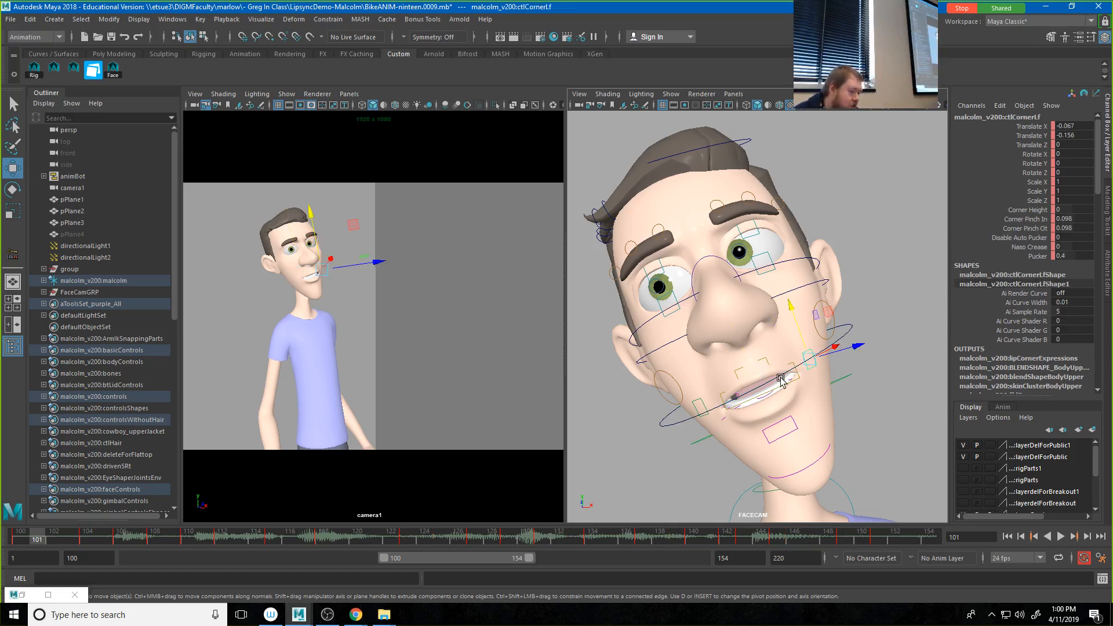
{"action": "key", "text": "Caps_Lock"}
{"action": "left_click", "coordinate": [702, 407]}
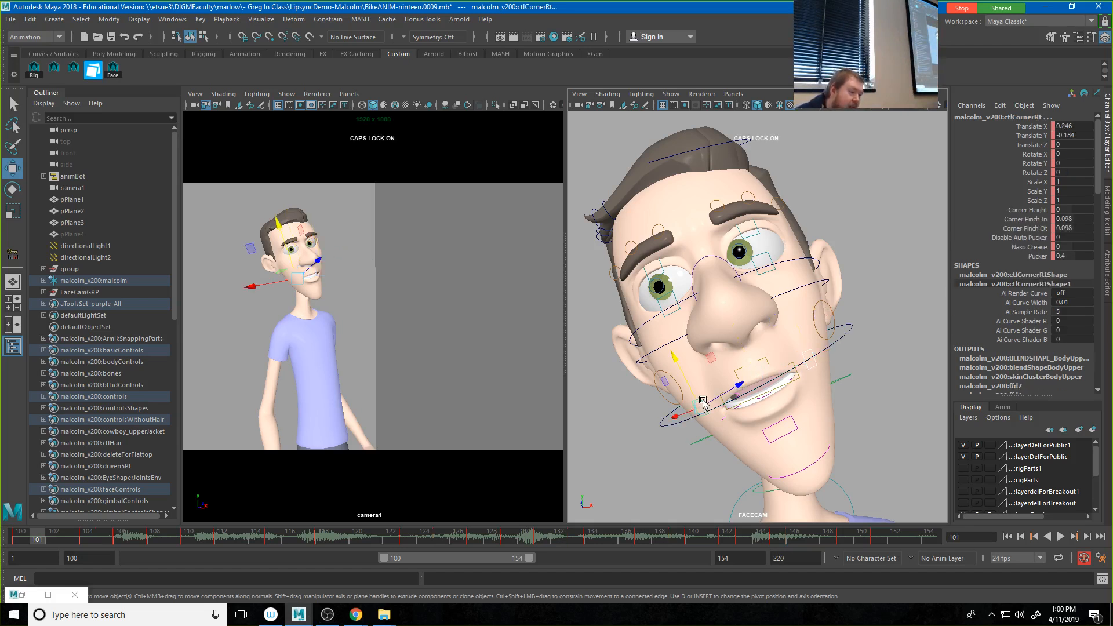
{"action": "left_click", "coordinate": [83, 539]}
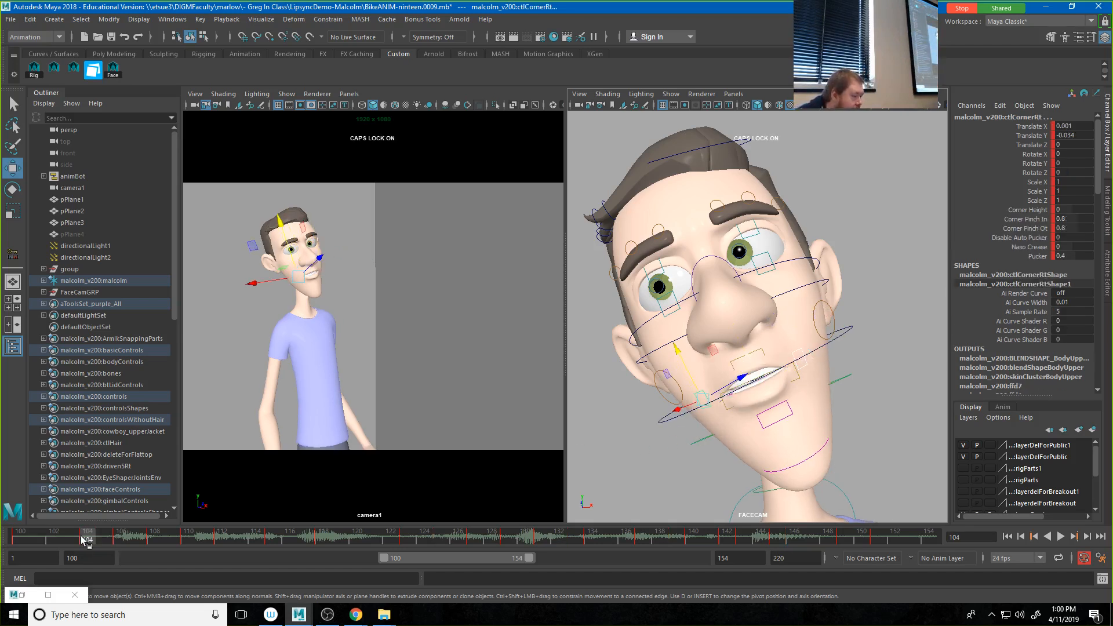
{"action": "left_click_drag", "start_coordinate": [83, 540], "coordinate": [886, 542], "text": "shift"}
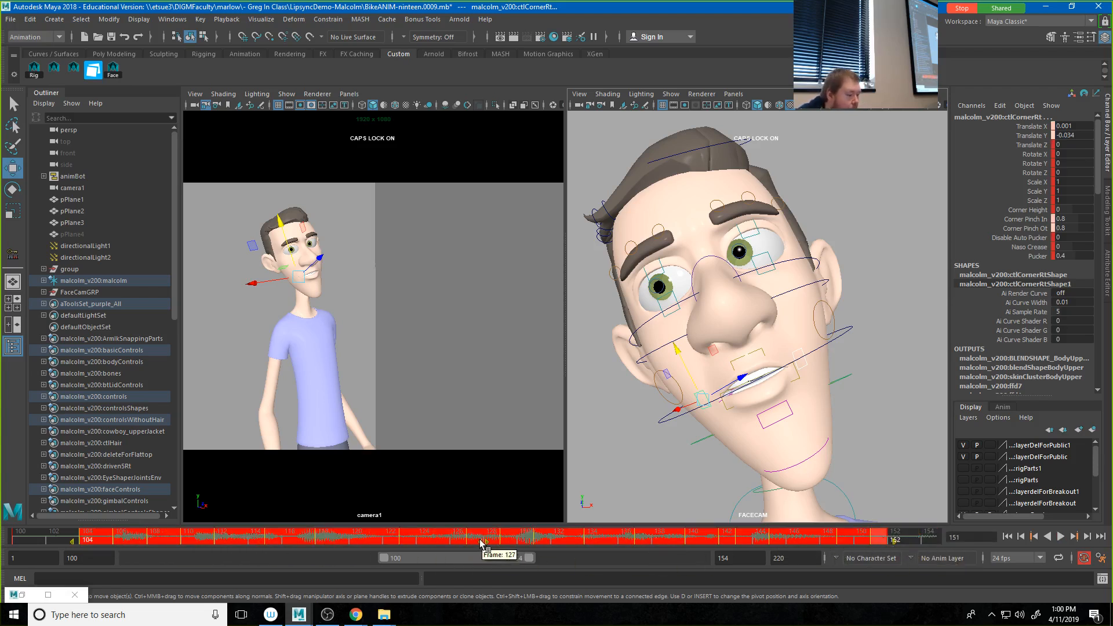
{"action": "key", "text": "alt+v"}
{"action": "left_click_drag", "start_coordinate": [484, 543], "coordinate": [480, 542]}
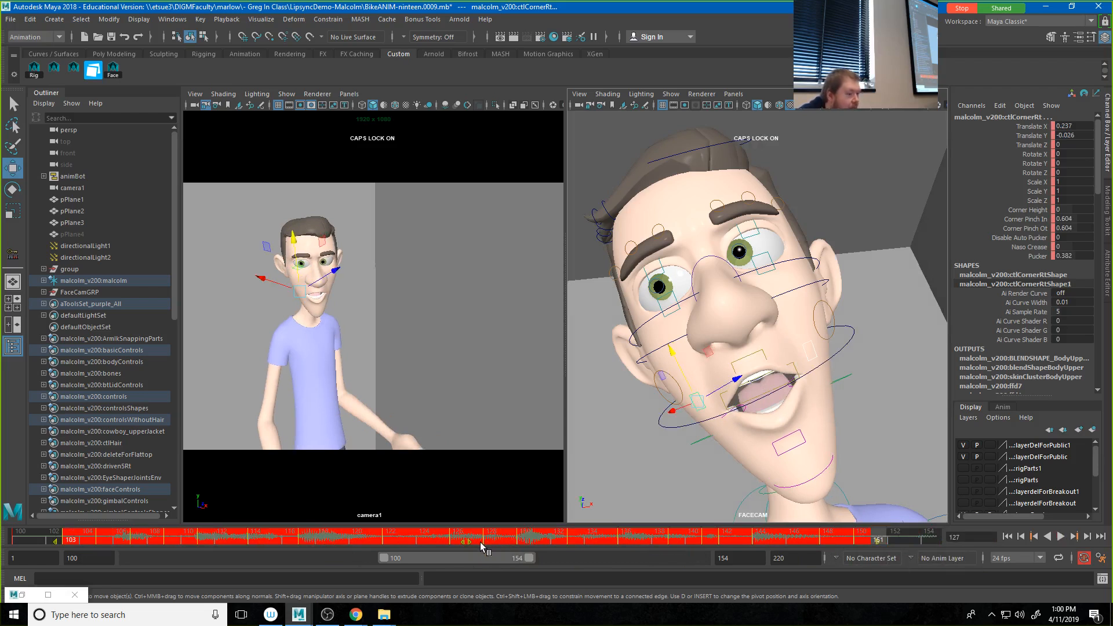
{"action": "left_click", "coordinate": [455, 366]}
Step: Playblast the animation to BikeANIM.mov, replacing the existing file, and open the movies folder in File Explorer
{"action": "right_click", "coordinate": [425, 538]}
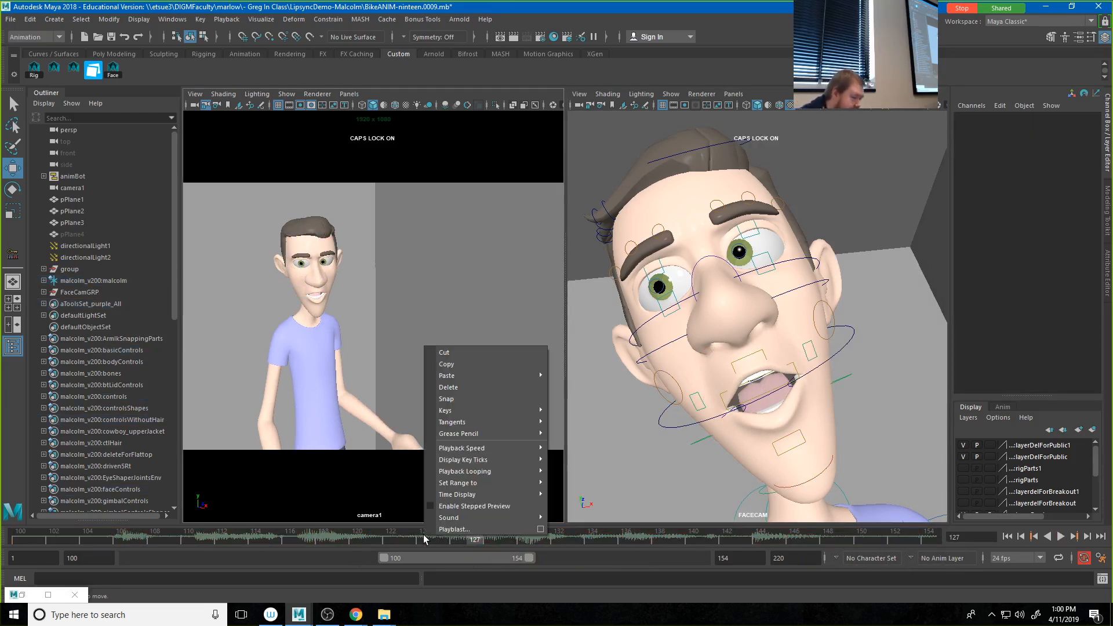
{"action": "left_click", "coordinate": [458, 529]}
{"action": "left_click", "coordinate": [527, 314]}
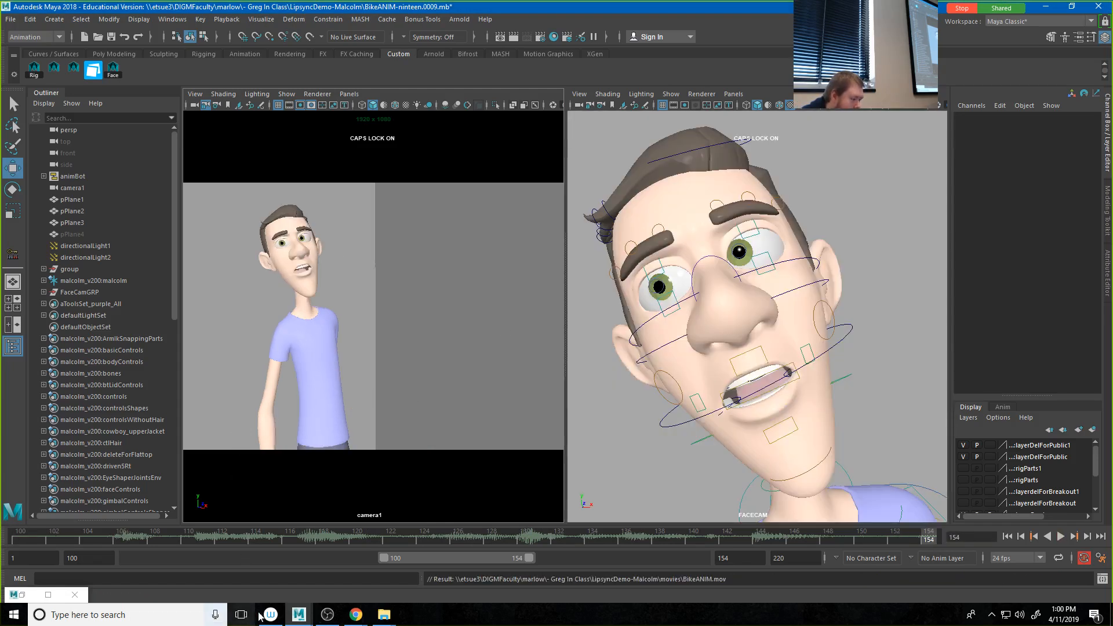
{"action": "mouse_move", "coordinate": [380, 615]}
{"action": "left_click", "coordinate": [288, 567]}
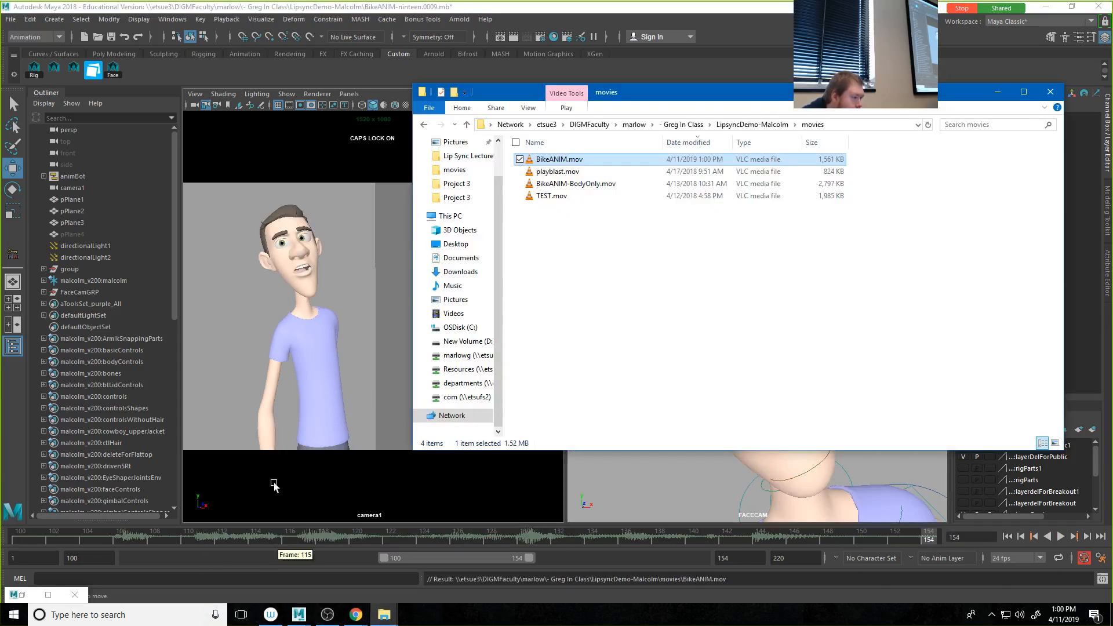
Step: Open BikeANIM.mov in VLC media player, review the looping lip sync playback, and close the player
{"action": "double_click", "coordinate": [569, 163]}
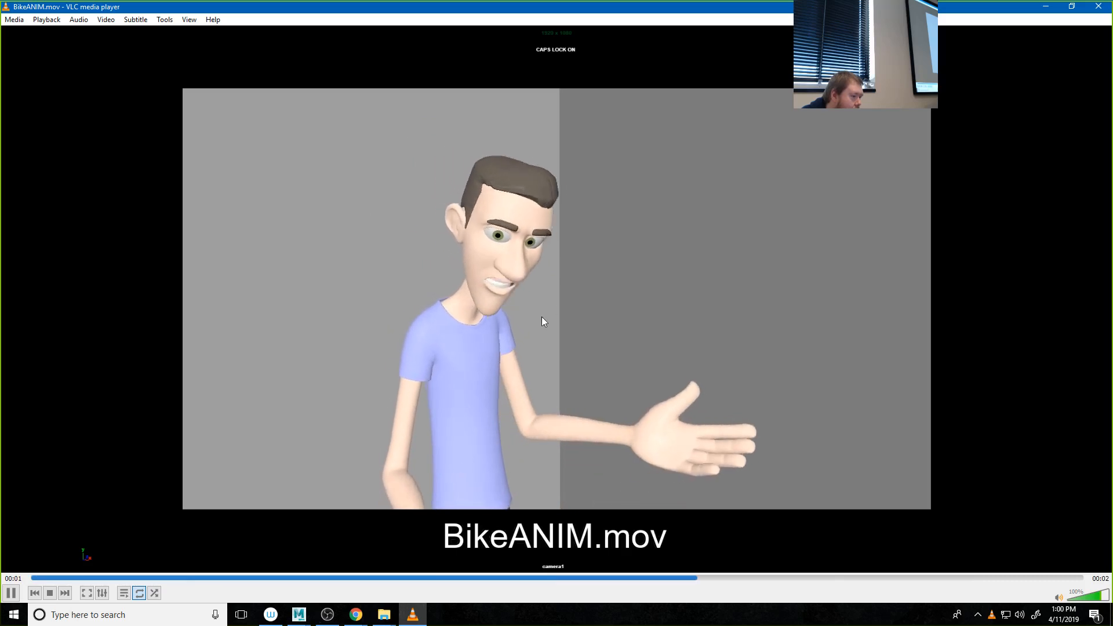
{"action": "left_click", "coordinate": [9, 593]}
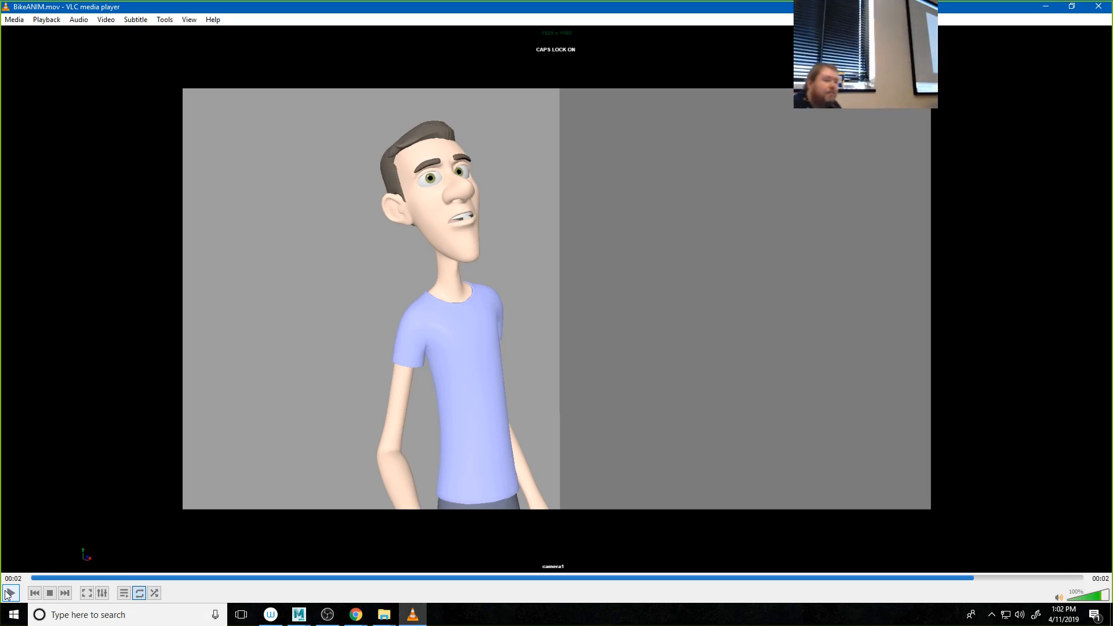
{"action": "left_click", "coordinate": [1099, 6]}
Step: Save an incremental version of the scene as BikeANIM-ninteen.0010.mb, accepting the student version notice
{"action": "left_click", "coordinate": [10, 20]}
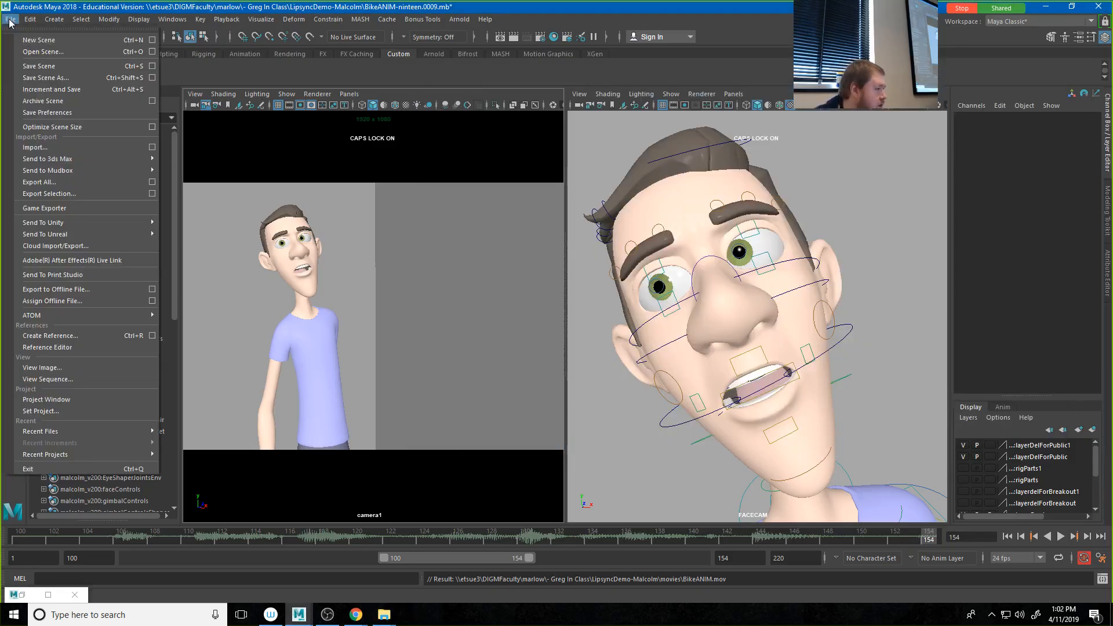
{"action": "left_click", "coordinate": [36, 66]}
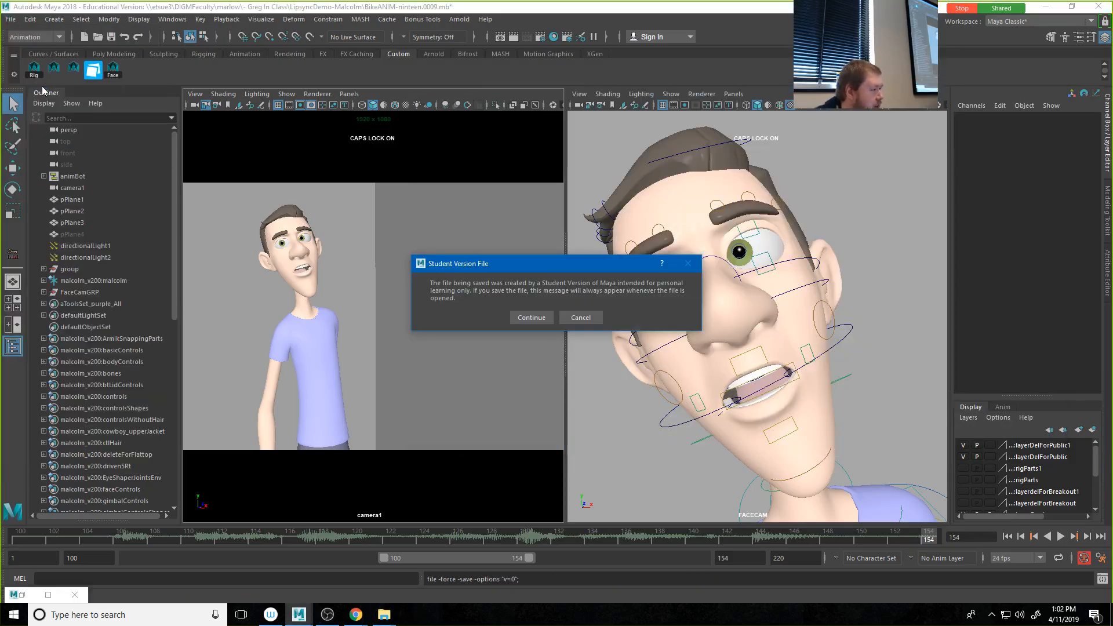
{"action": "left_click", "coordinate": [531, 318]}
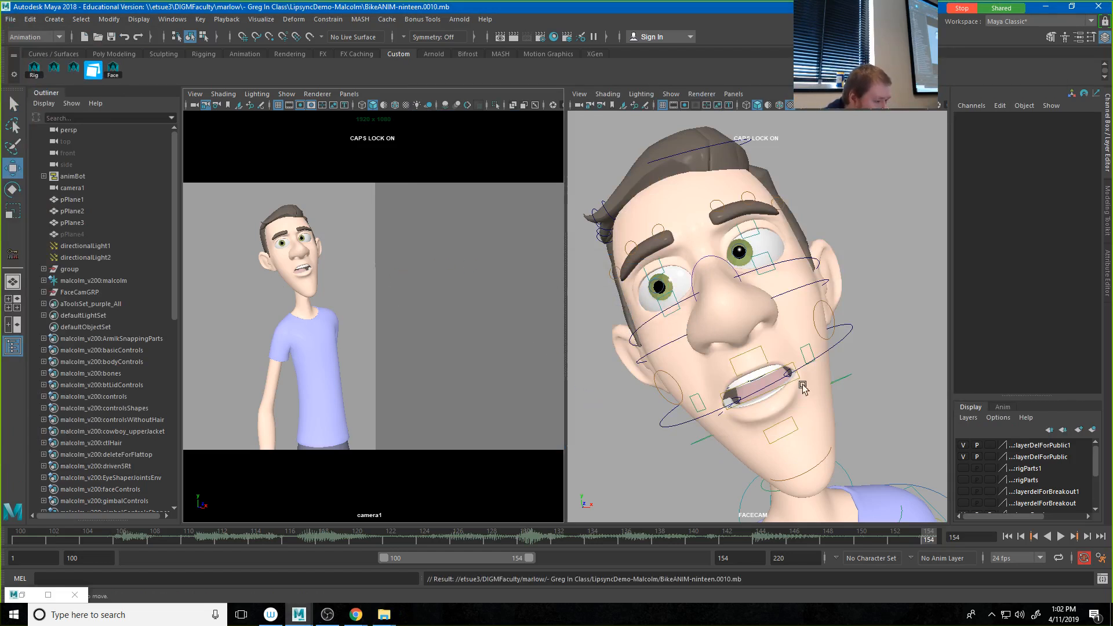
Step: Shift the playback range to frames 144–198 and play back the new section with its audio
{"action": "left_click_drag", "start_coordinate": [429, 556], "coordinate": [547, 558]}
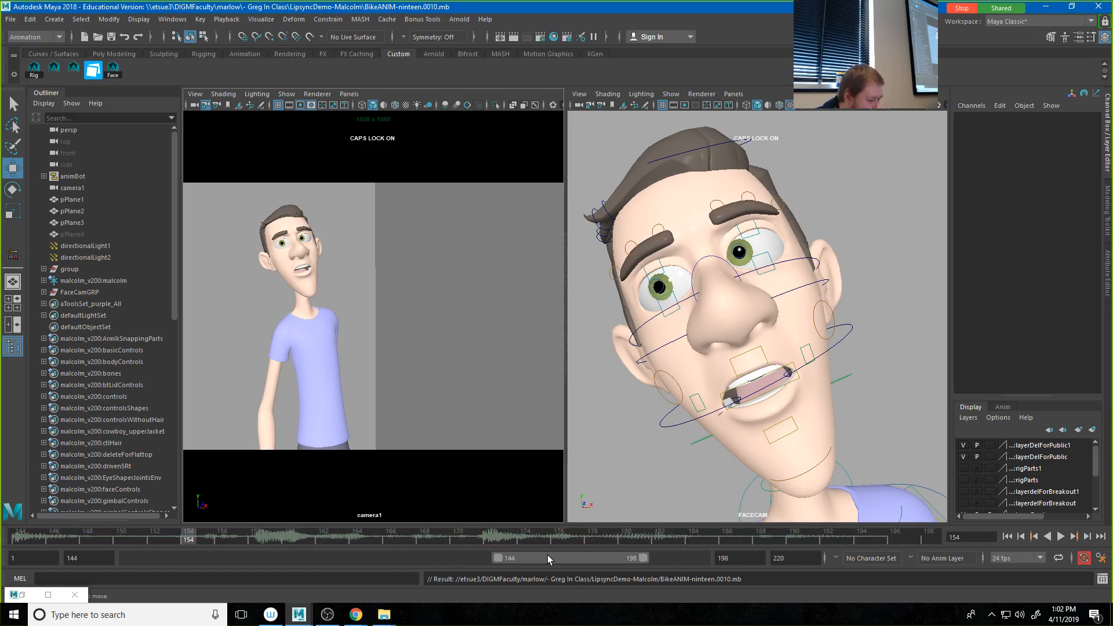
{"action": "left_click", "coordinate": [1061, 537]}
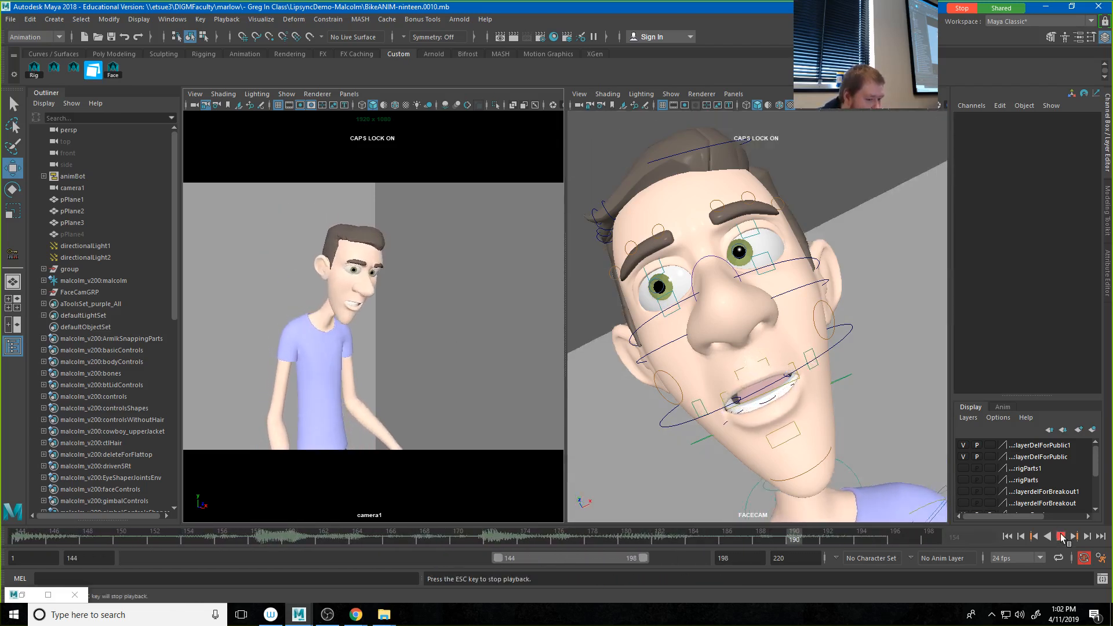
{"action": "left_click", "coordinate": [1061, 536]}
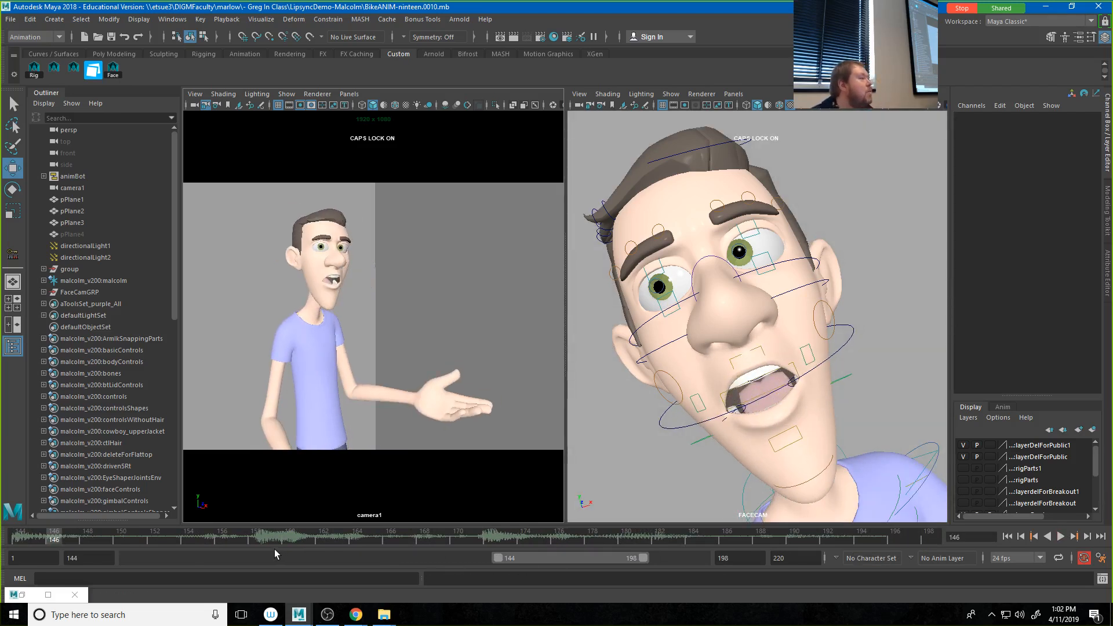
Step: Select Malcolm's jaw control and key it nearly closed at frame 154 with Rotate X at about 2.02
{"action": "left_click", "coordinate": [156, 540]}
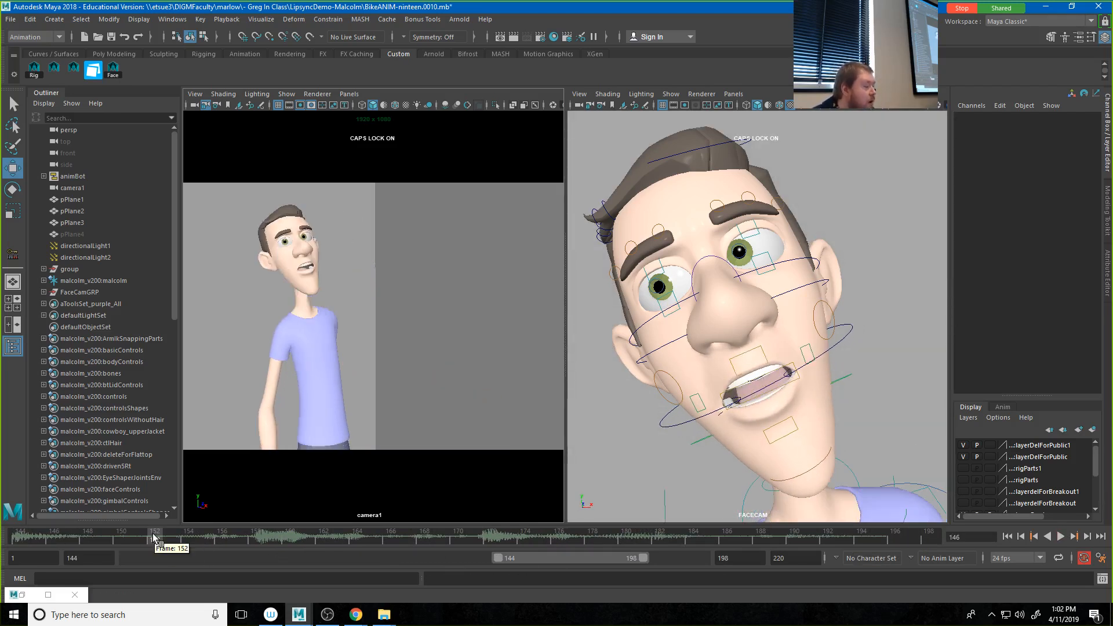
{"action": "left_click", "coordinate": [836, 340]}
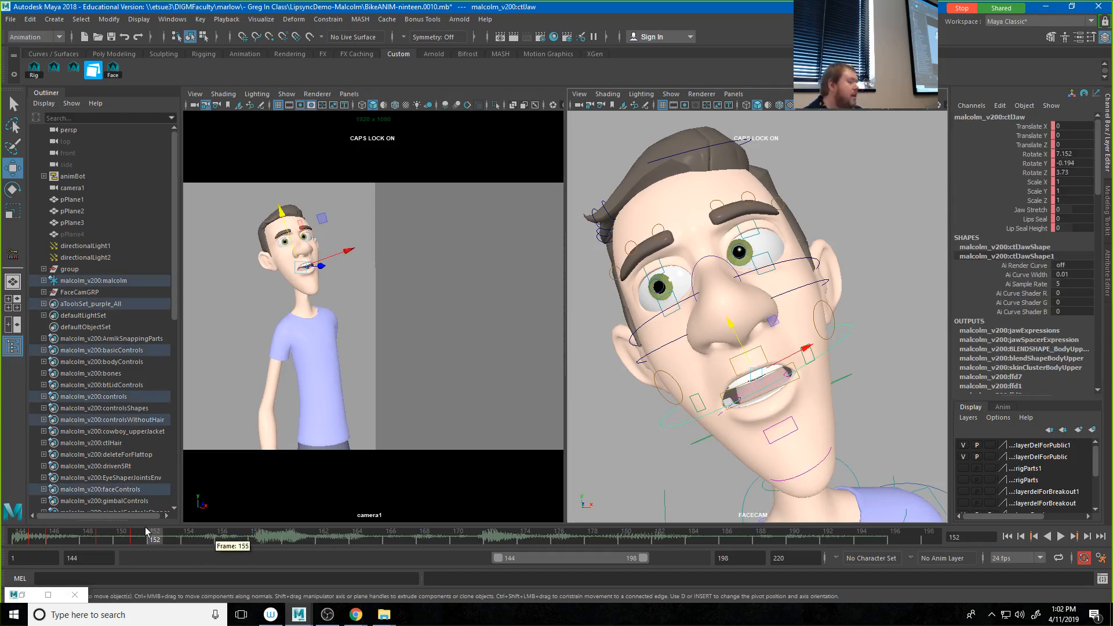
{"action": "left_click_drag", "start_coordinate": [174, 539], "coordinate": [195, 538]}
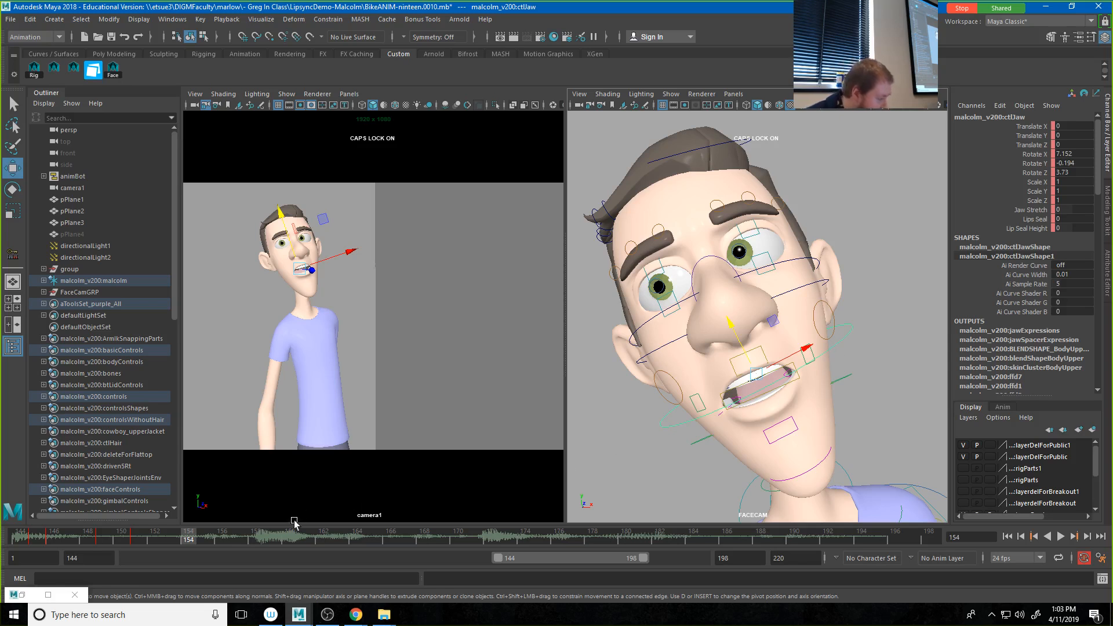
{"action": "mouse_move", "coordinate": [193, 542]}
{"action": "left_mouse_down"}
{"action": "mouse_move", "coordinate": [221, 540]}
{"action": "mouse_move", "coordinate": [157, 540]}
{"action": "mouse_move", "coordinate": [191, 542]}
{"action": "left_mouse_up"}
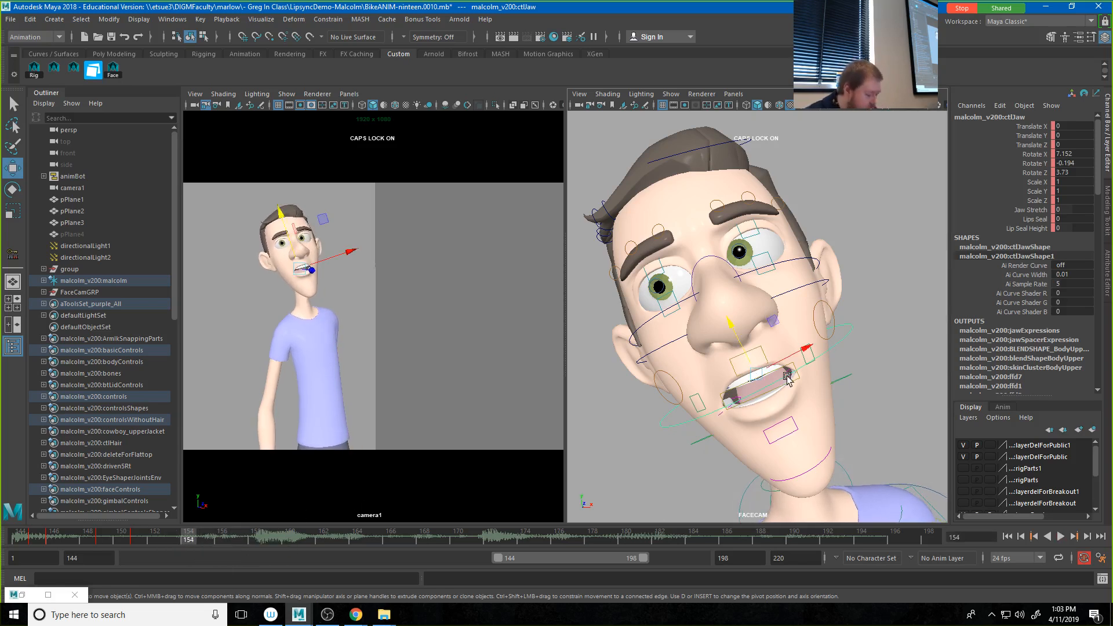
{"action": "key", "text": "e"}
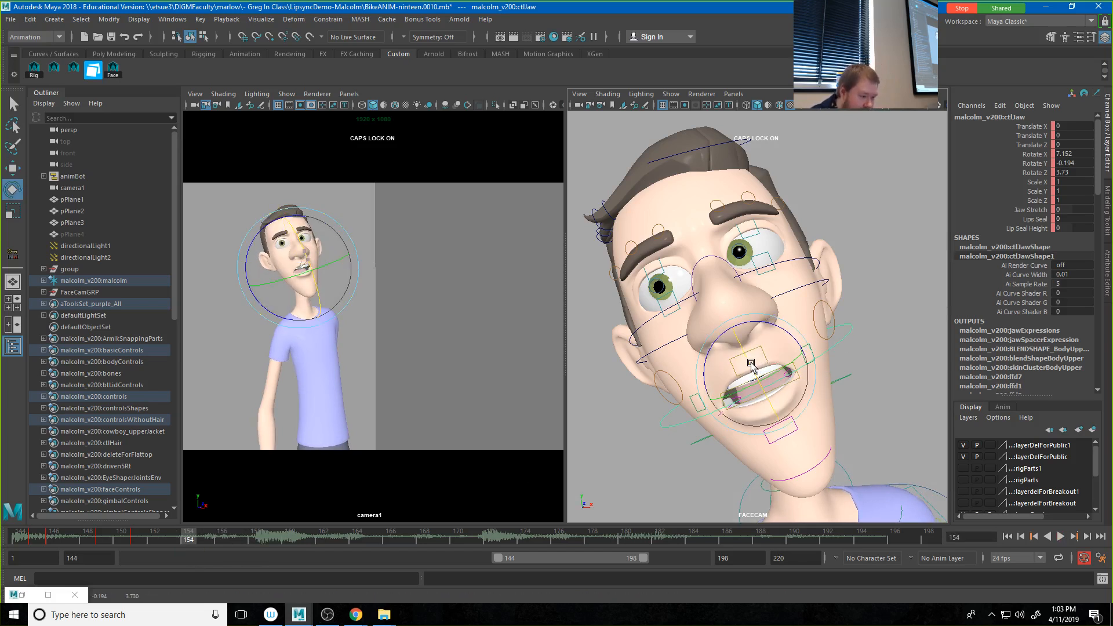
{"action": "left_click_drag", "start_coordinate": [742, 377], "coordinate": [751, 359]}
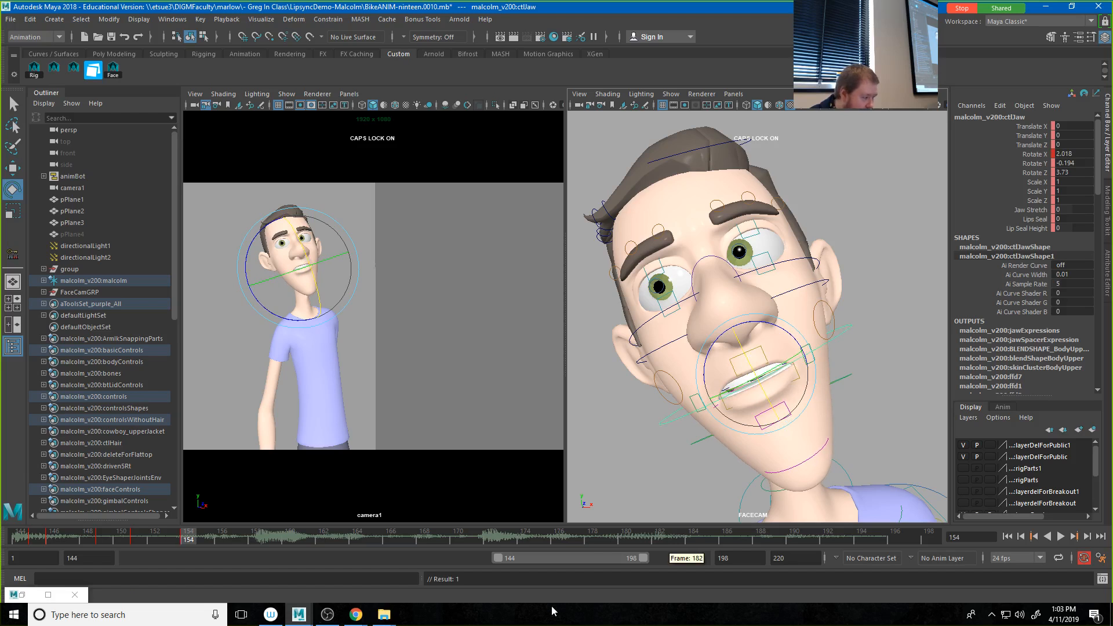
{"action": "key", "text": "s"}
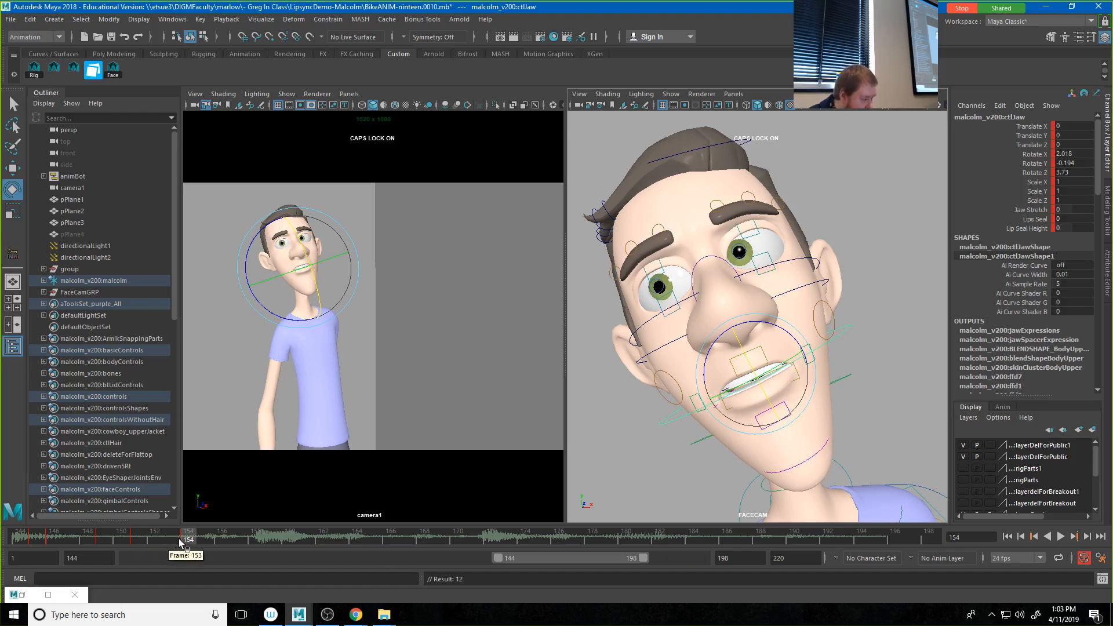
Step: Key the jaw control slightly more closed at frame 157, with Rotate X at about 0.98
{"action": "key", "text": "alt+v"}
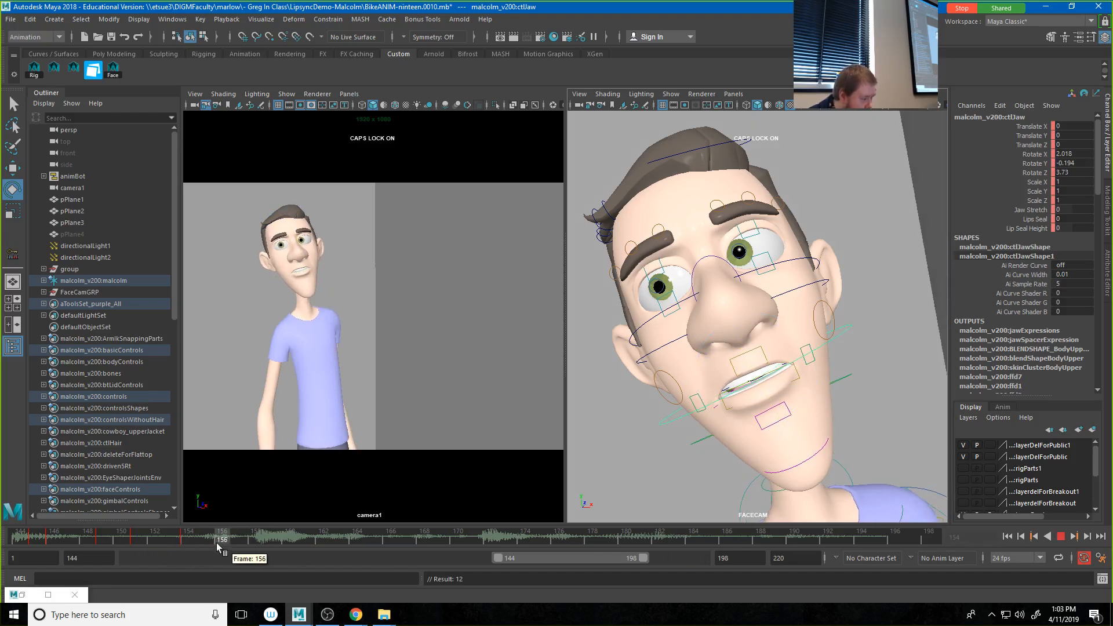
{"action": "left_click_drag", "start_coordinate": [199, 544], "coordinate": [236, 549]}
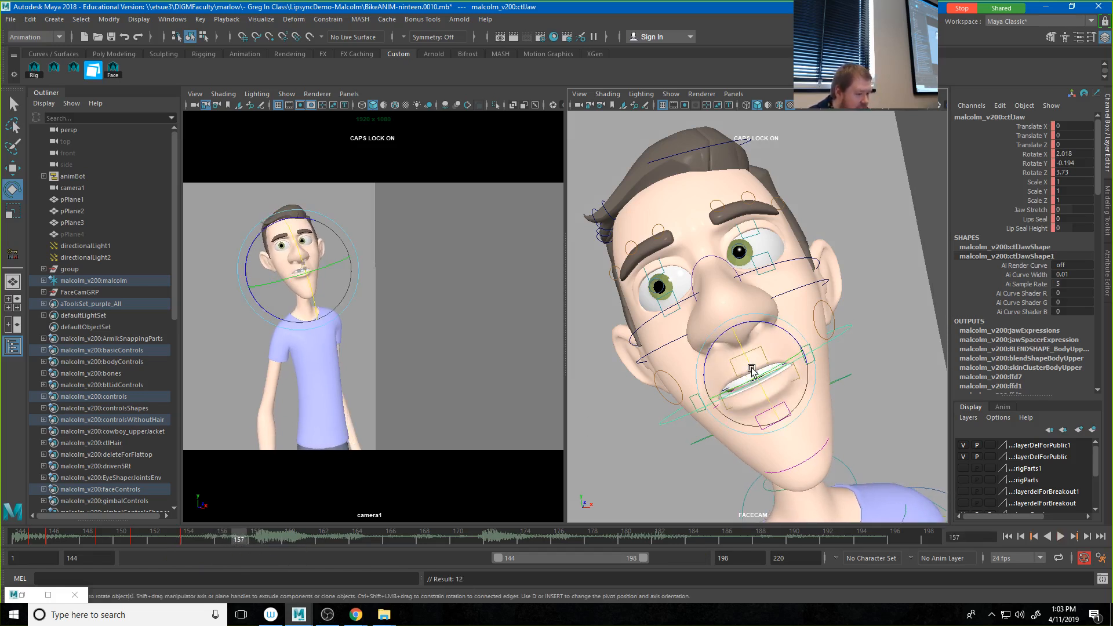
{"action": "left_click_drag", "start_coordinate": [752, 369], "coordinate": [752, 365]}
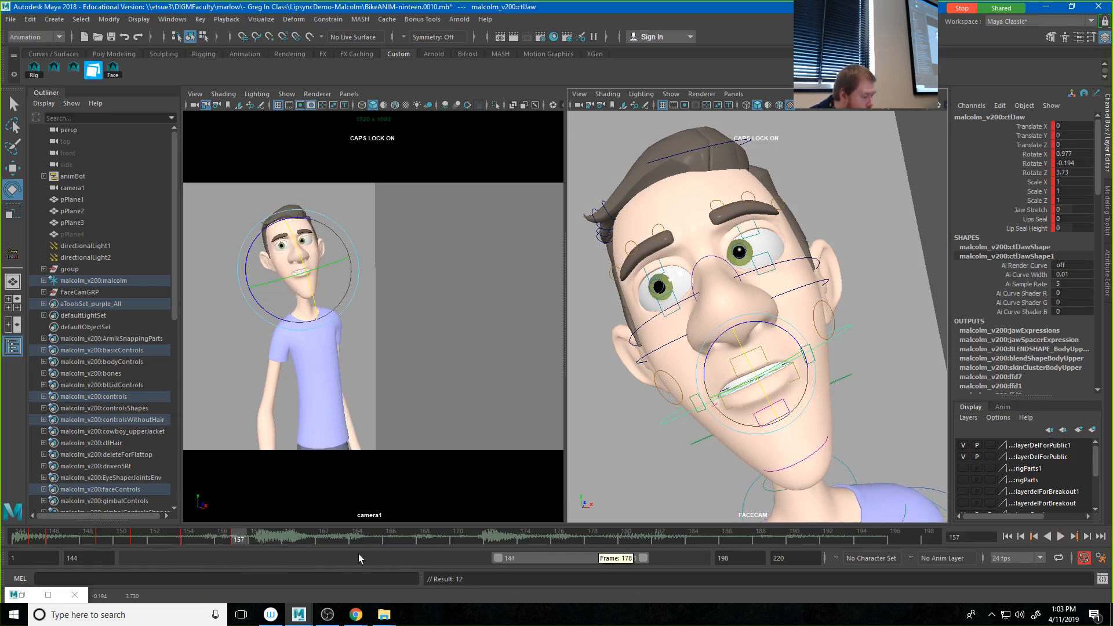
Step: Move the jaw key from frame 154 to frame 153, and open the jaw at frame 155 with Rotate X at about 4.9
{"action": "left_click", "coordinate": [190, 540]}
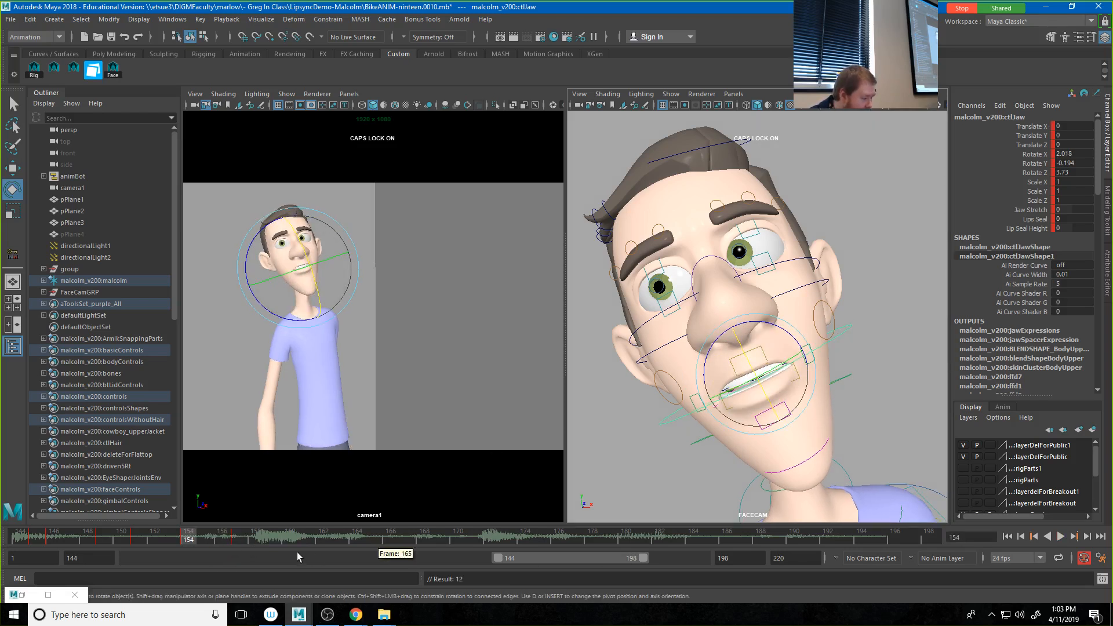
{"action": "left_click_drag", "start_coordinate": [187, 541], "coordinate": [170, 542]}
{"action": "left_click", "coordinate": [203, 542]}
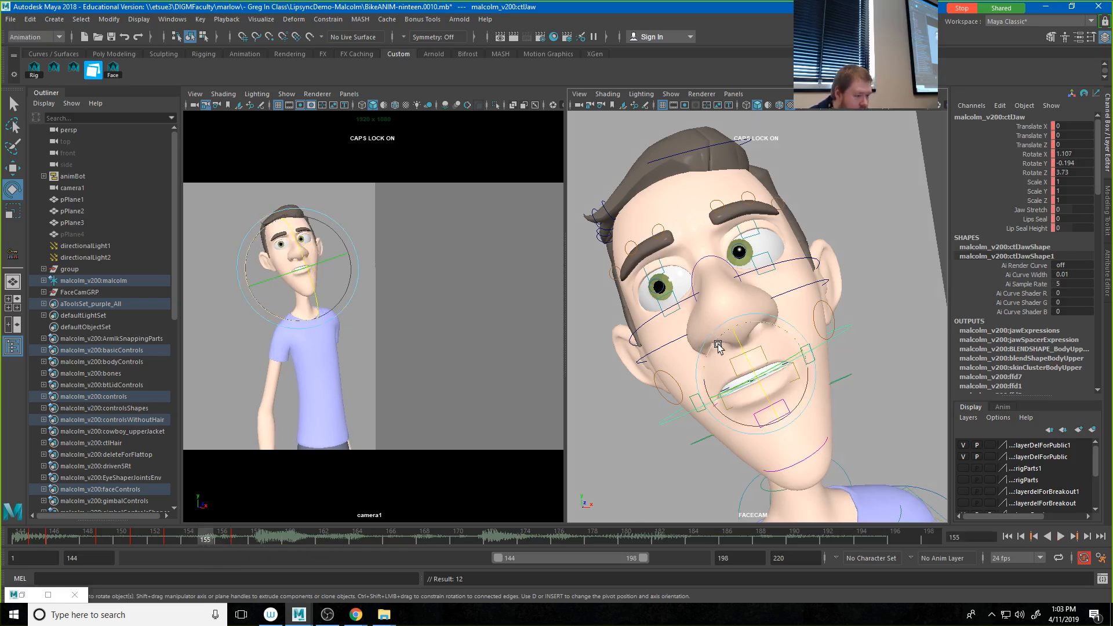
{"action": "left_click_drag", "start_coordinate": [741, 353], "coordinate": [744, 356]}
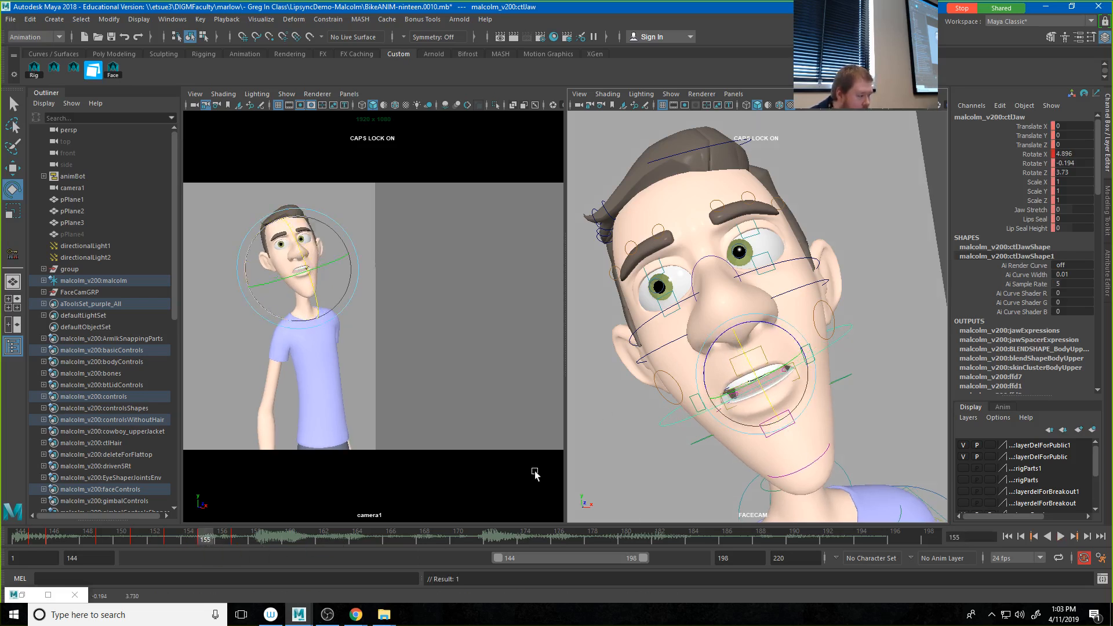
Step: Key the jaw open at frame 159 with Rotate X at about 6.23, and closed at frame 161 with about 1.31
{"action": "left_click_drag", "start_coordinate": [206, 540], "coordinate": [274, 540]}
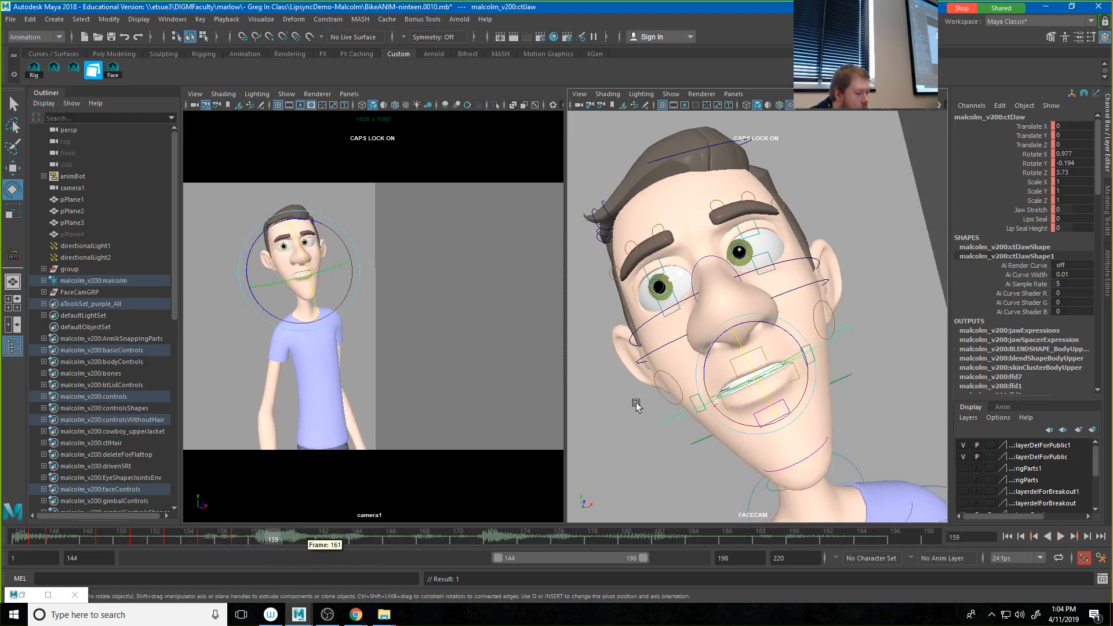
{"action": "left_click_drag", "start_coordinate": [750, 361], "coordinate": [749, 367]}
{"action": "key", "text": "s"}
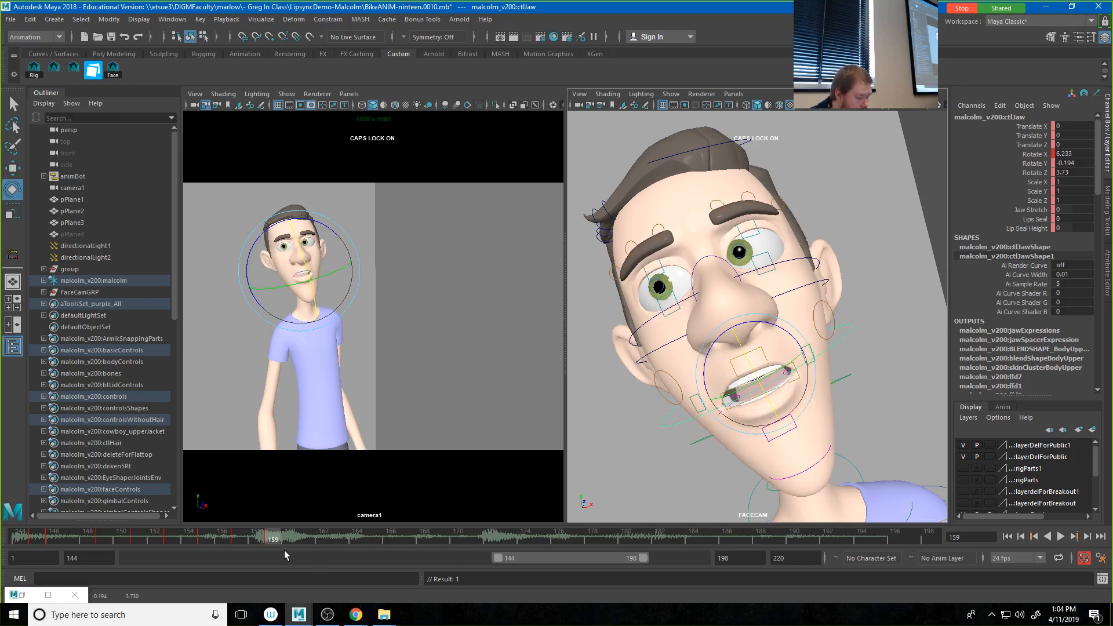
{"action": "key", "text": "alt+v"}
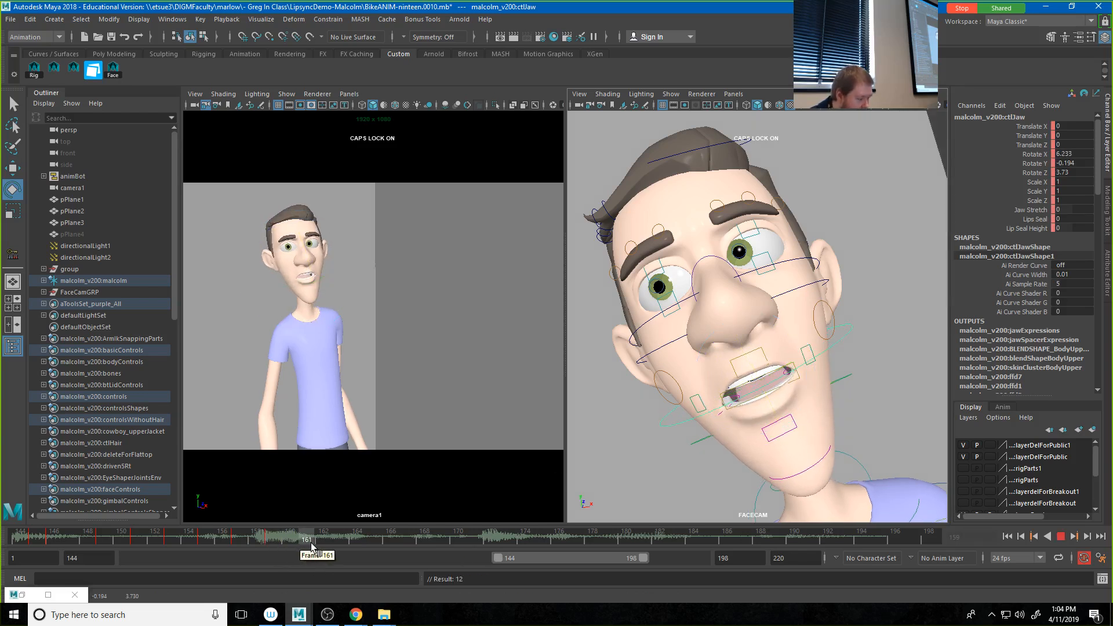
{"action": "key", "text": "alt+v"}
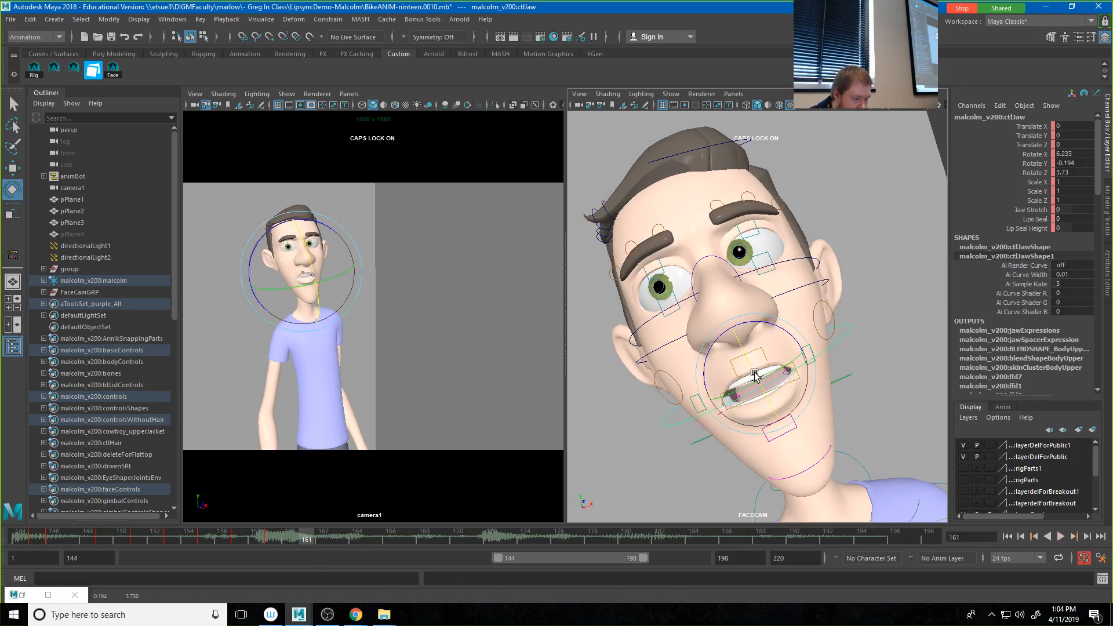
{"action": "left_click_drag", "start_coordinate": [755, 374], "coordinate": [754, 370]}
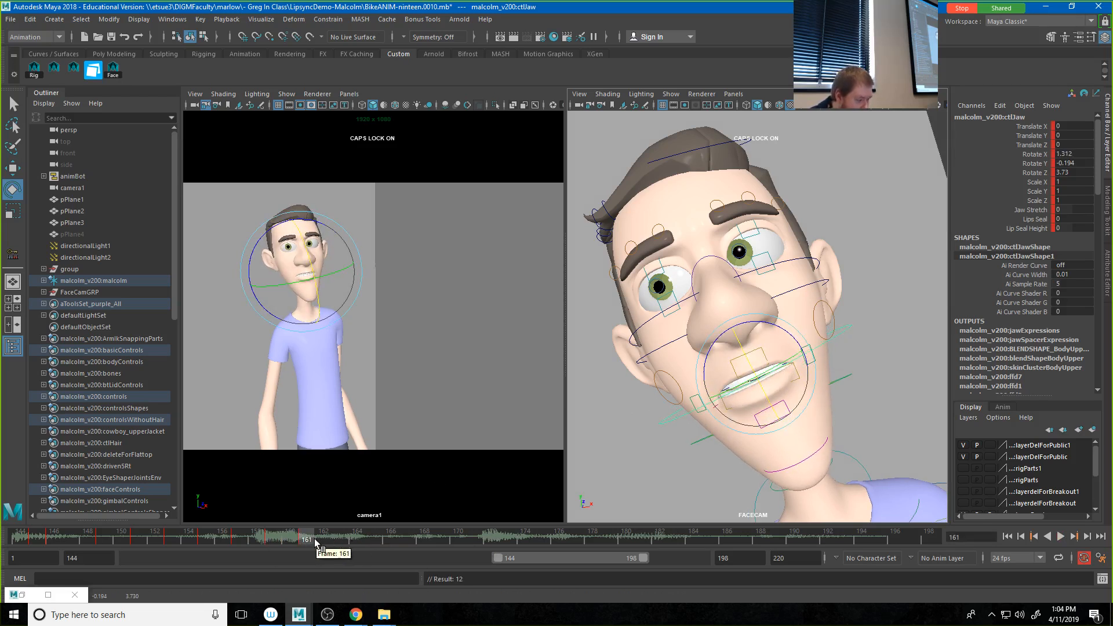
Step: Key the jaw open at frame 164 with Rotate X at about 6.6, and closed at frame 166 with about 1.54
{"action": "left_click_drag", "start_coordinate": [316, 541], "coordinate": [357, 541]}
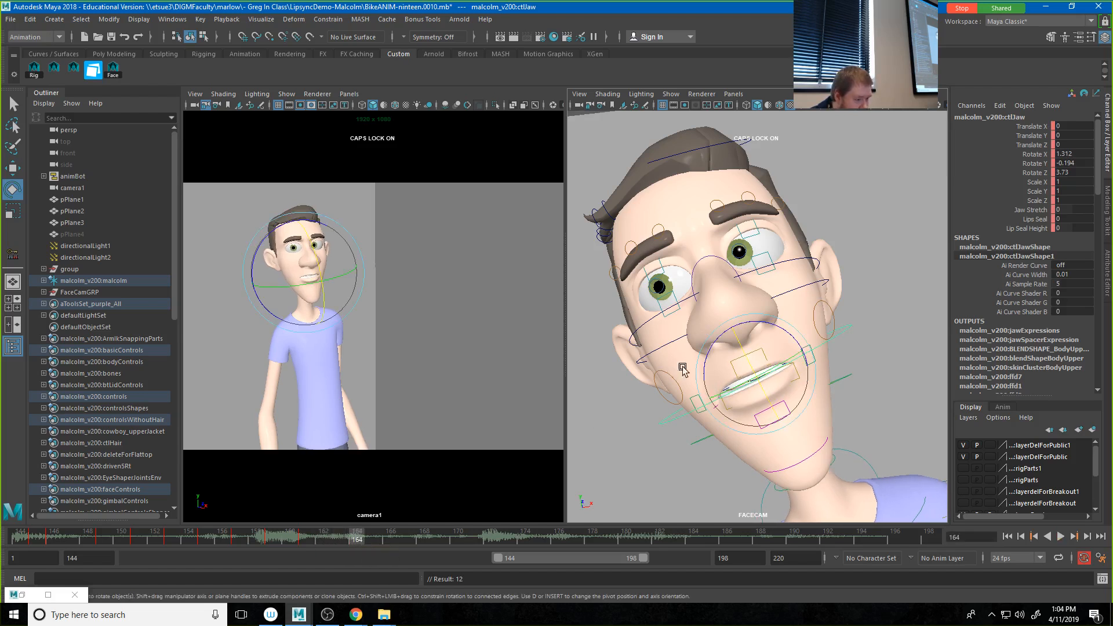
{"action": "left_click_drag", "start_coordinate": [747, 366], "coordinate": [750, 371]}
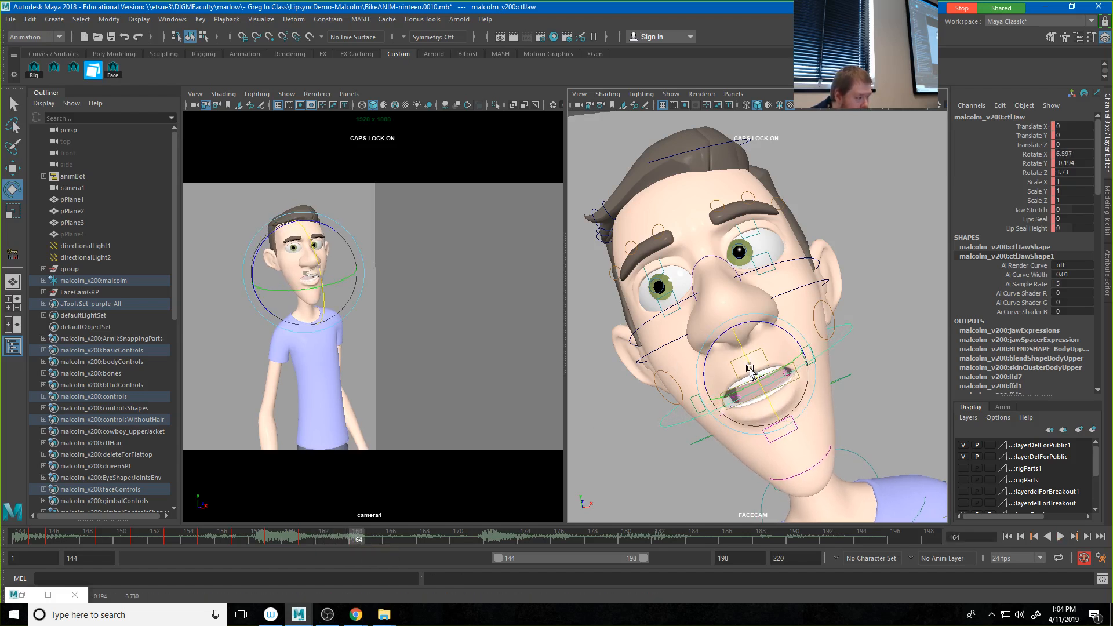
{"action": "key", "text": "alt+v"}
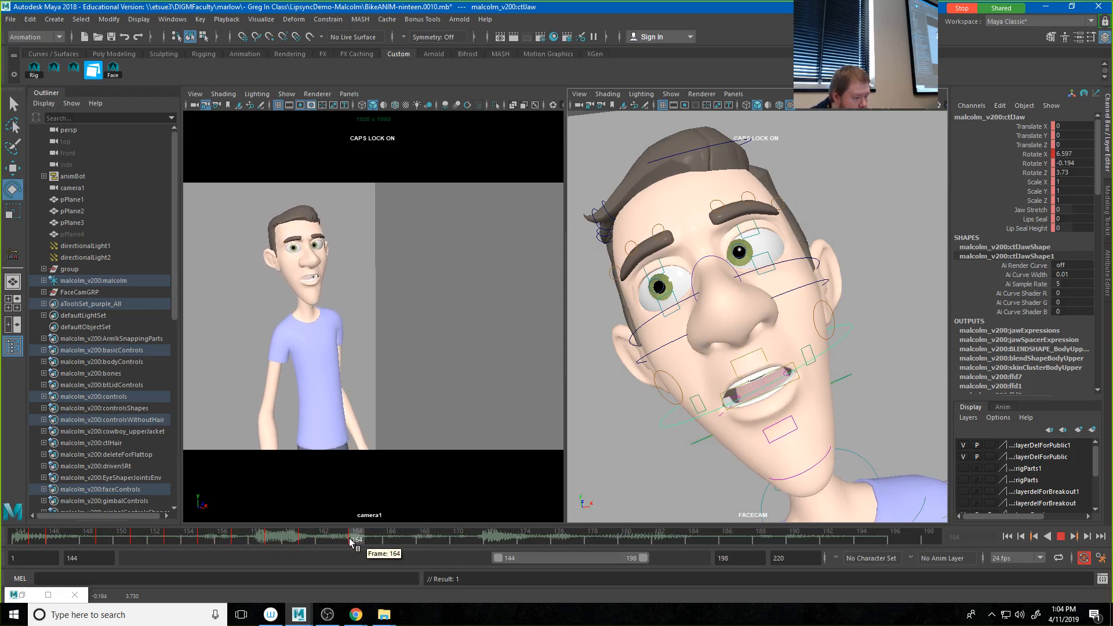
{"action": "left_click", "coordinate": [385, 541]}
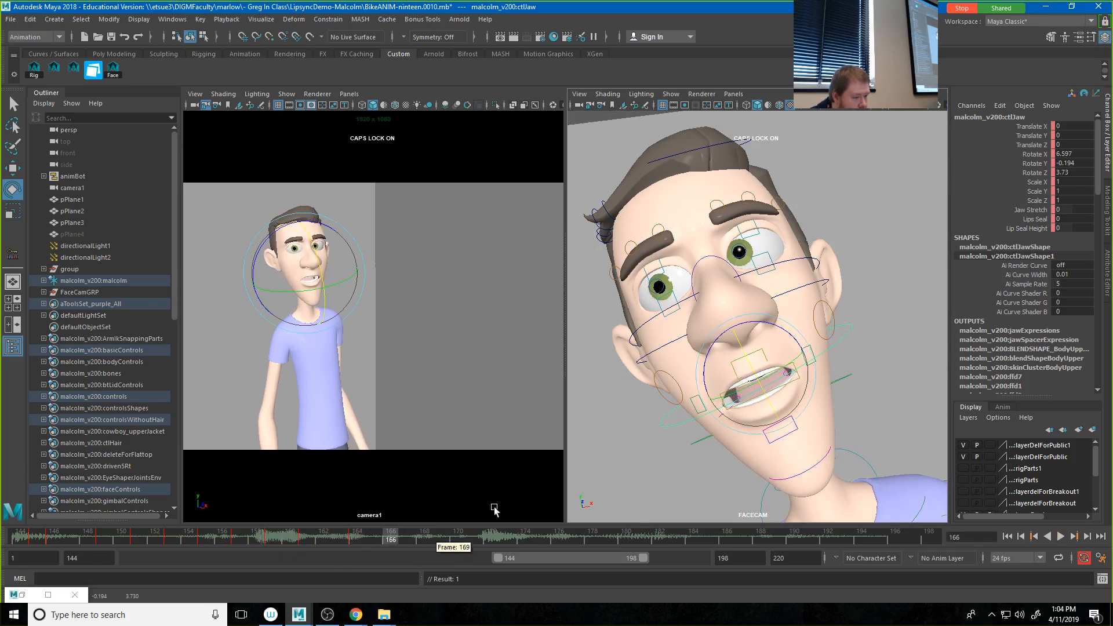
{"action": "left_click_drag", "start_coordinate": [751, 369], "coordinate": [748, 364]}
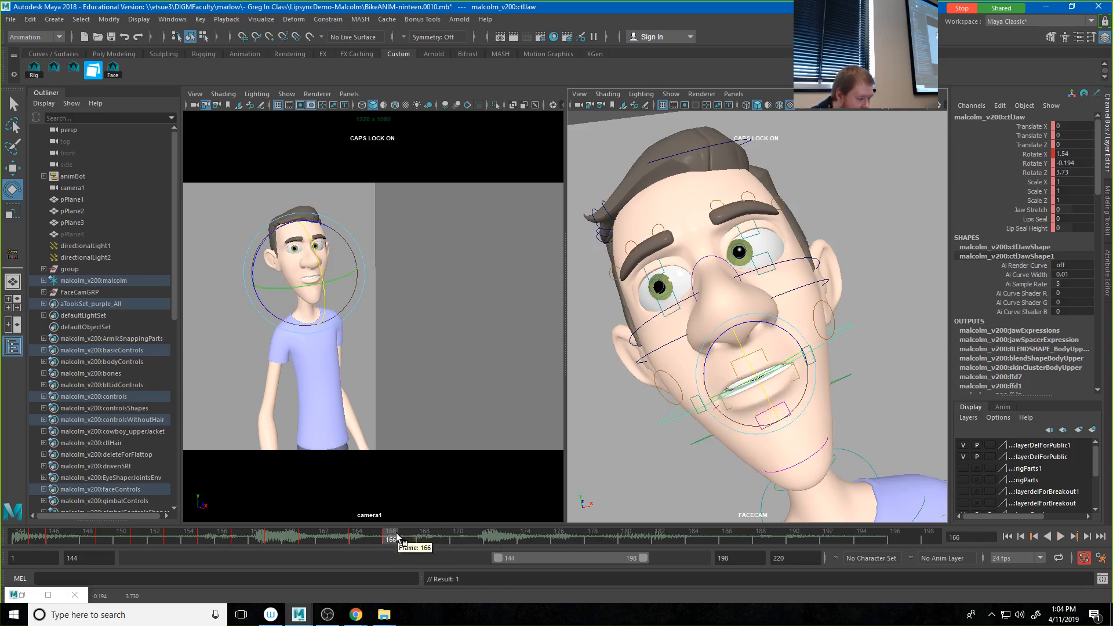
Step: Listen to the audio past frame 166 and key the jaw's closed pose, Rotate X 1.54, at frame 170
{"action": "key", "text": "alt+v"}
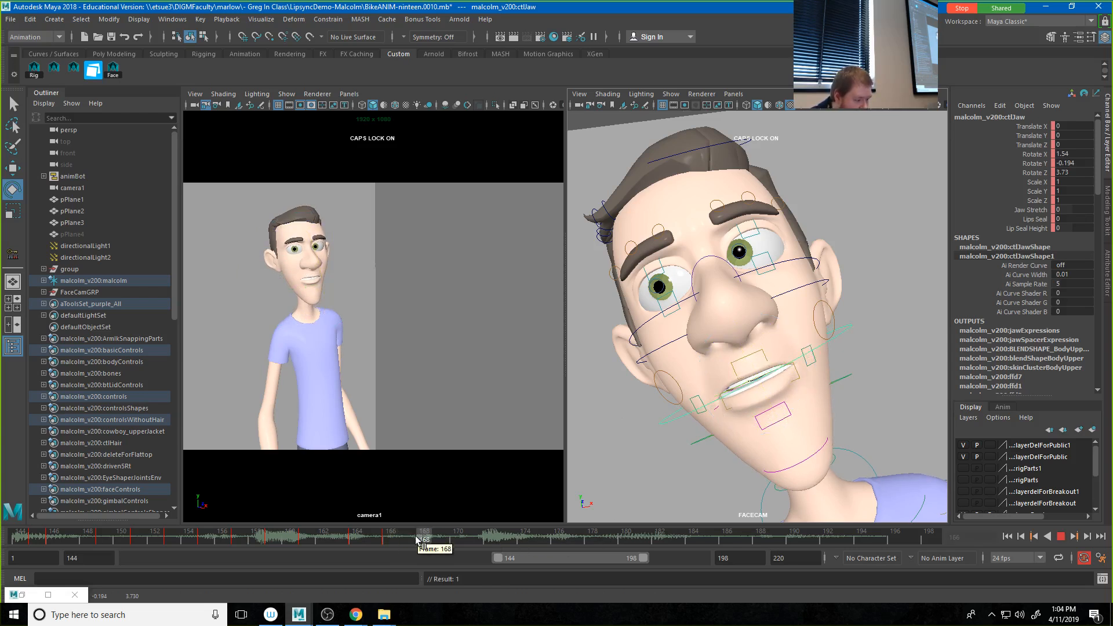
{"action": "left_click", "coordinate": [442, 540]}
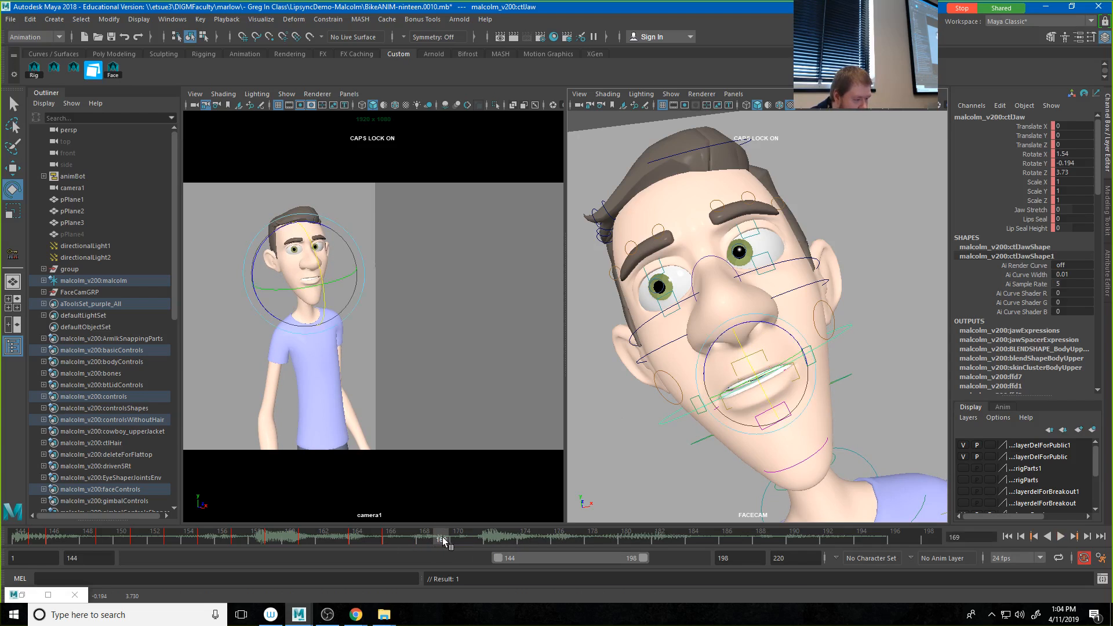
{"action": "key", "text": "alt+v"}
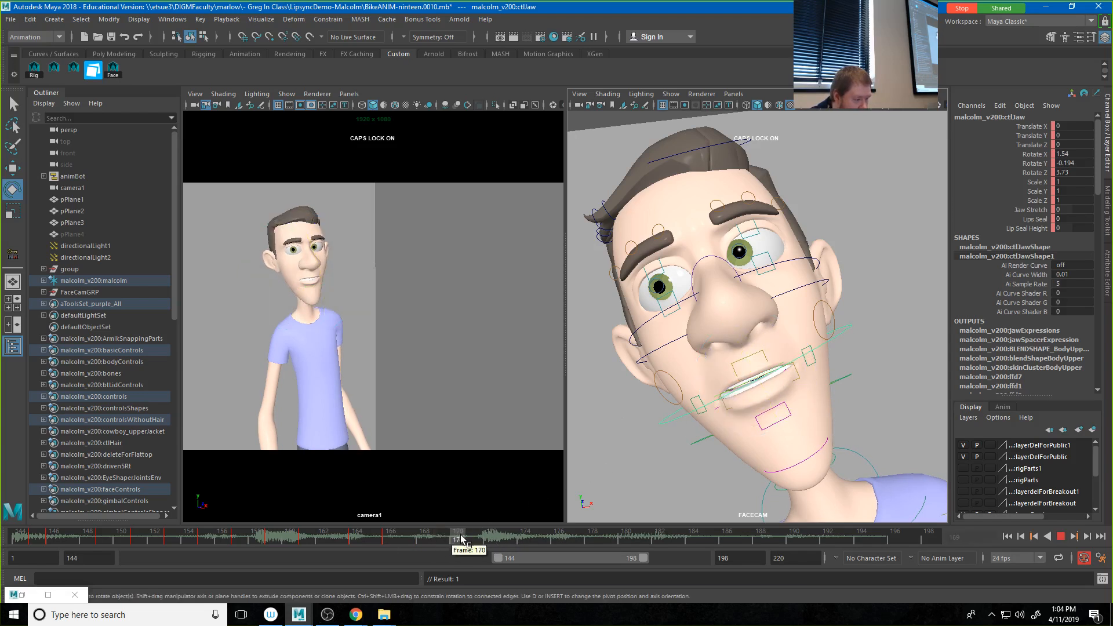
{"action": "left_click", "coordinate": [462, 540]}
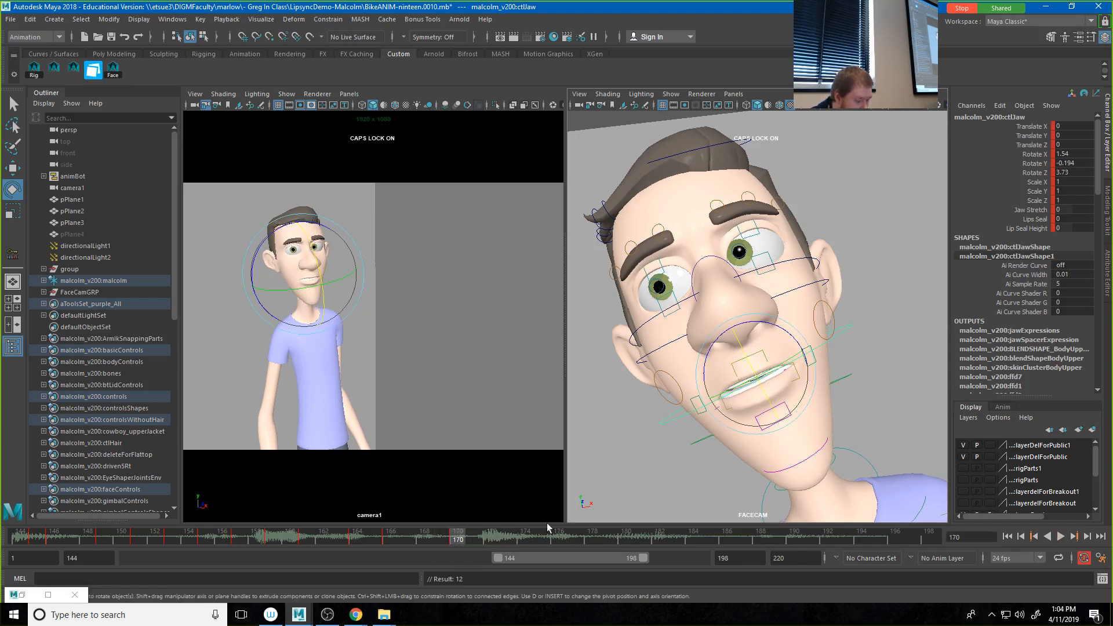
Step: Open the jaw at frame 168 with Rotate X at about 4.14, and at frame 172 with about 7.82
{"action": "left_click", "coordinate": [425, 538]}
{"action": "left_click_drag", "start_coordinate": [749, 371], "coordinate": [748, 371]}
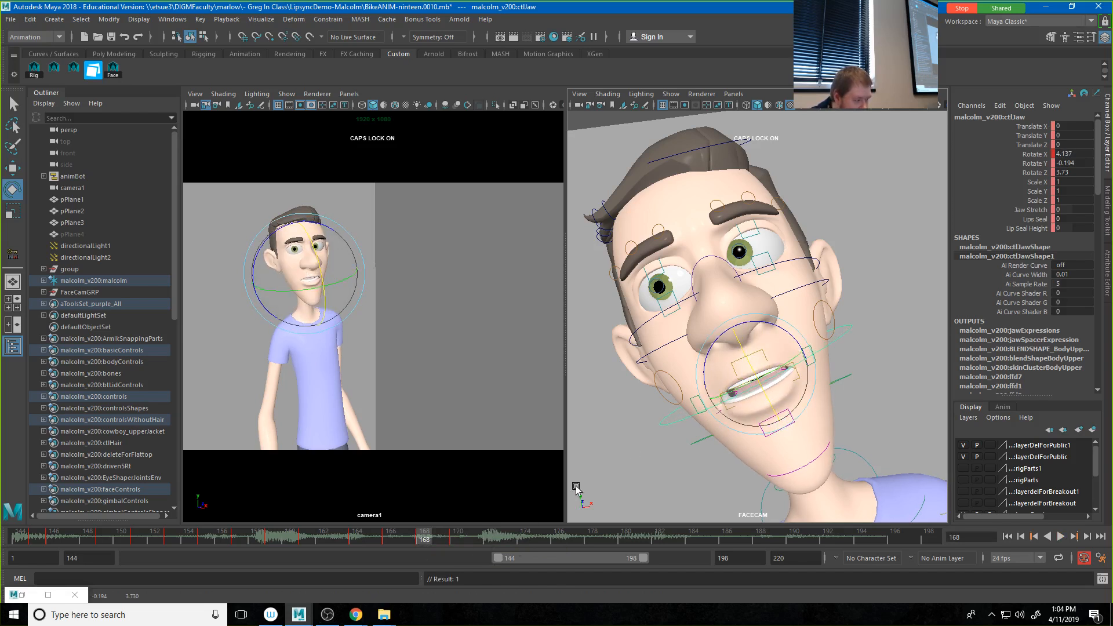
{"action": "left_click_drag", "start_coordinate": [422, 539], "coordinate": [492, 552]}
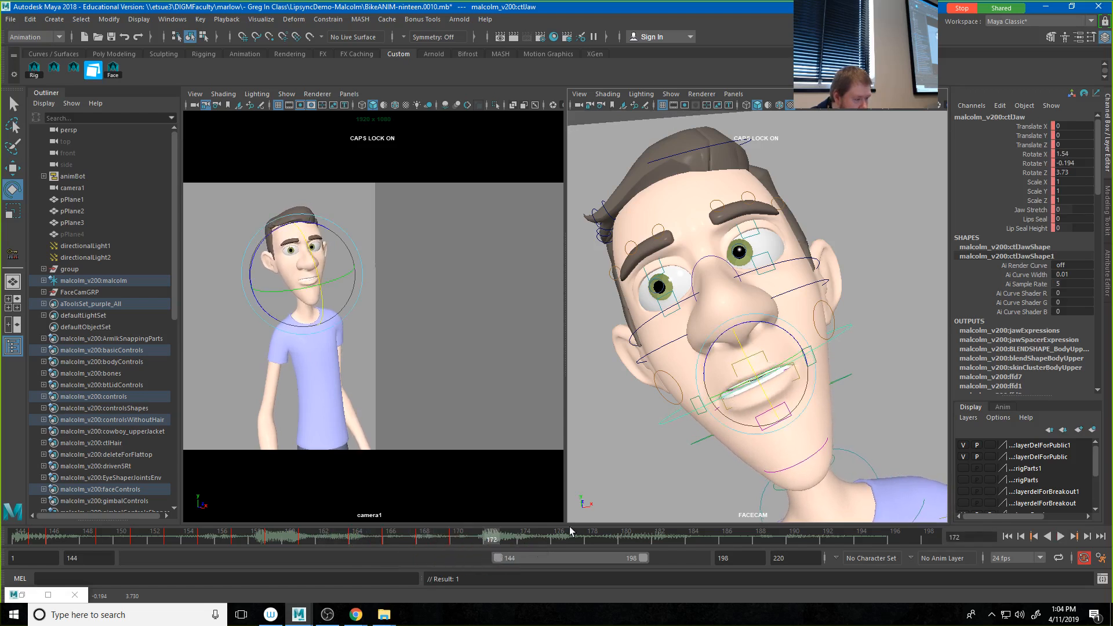
{"action": "mouse_move", "coordinate": [747, 358]}
{"action": "left_mouse_down"}
{"action": "mouse_move", "coordinate": [747, 374]}
{"action": "mouse_move", "coordinate": [749, 364]}
{"action": "left_mouse_up"}
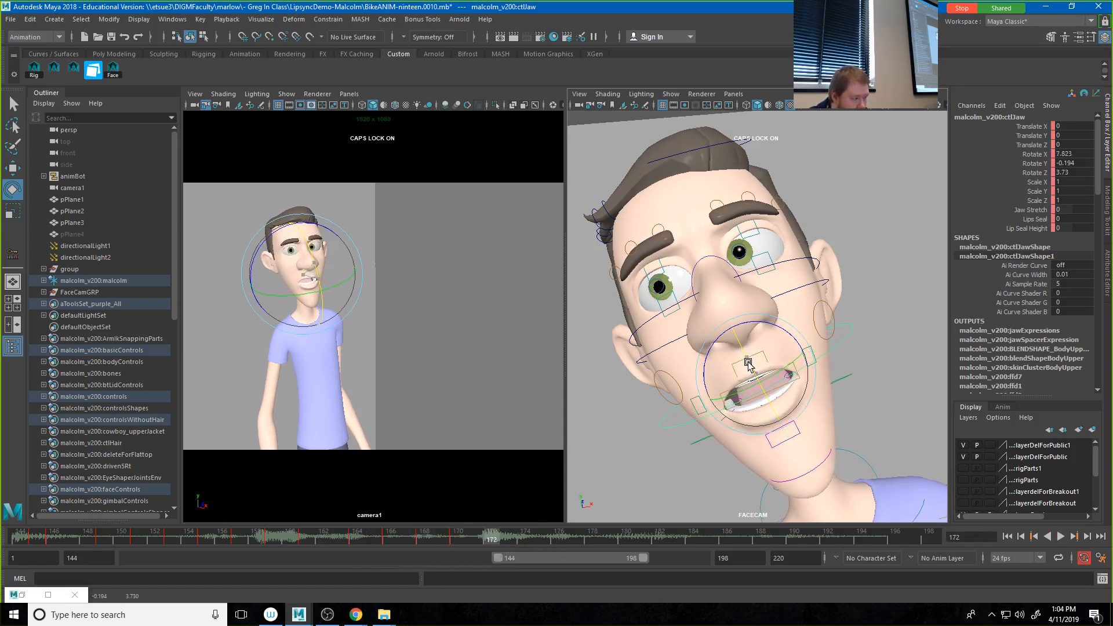
Step: Close the jaw at frame 174 with Rotate X at about 1.91 and key it
{"action": "left_click_drag", "start_coordinate": [493, 540], "coordinate": [524, 545]}
{"action": "middle_click_drag", "start_coordinate": [755, 373], "coordinate": [746, 361]}
{"action": "key", "text": "s"}
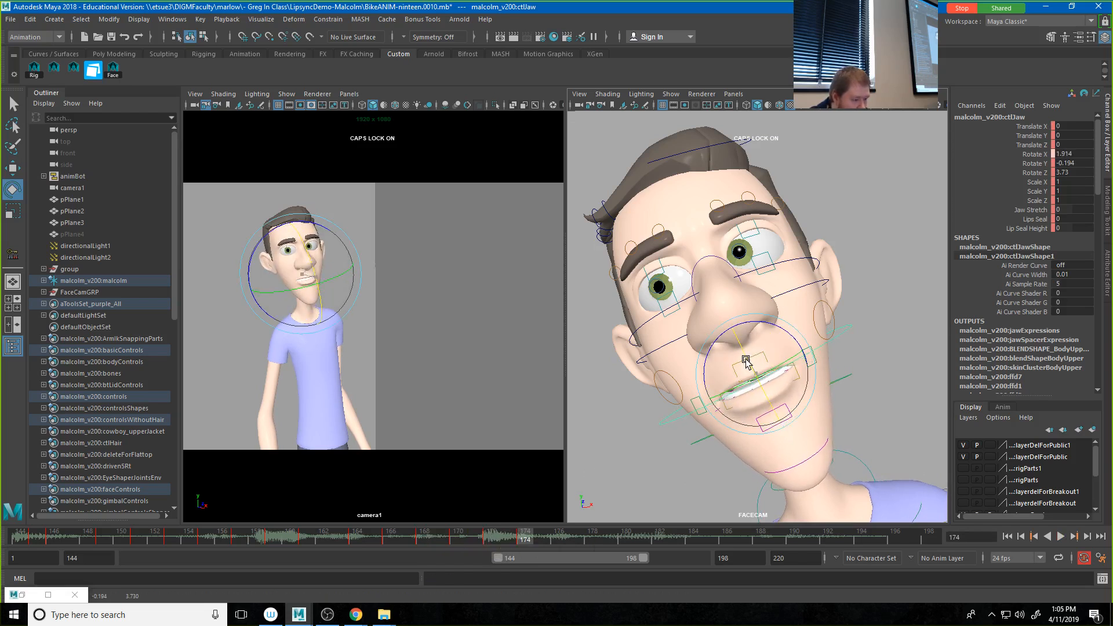
{"action": "key", "text": "s"}
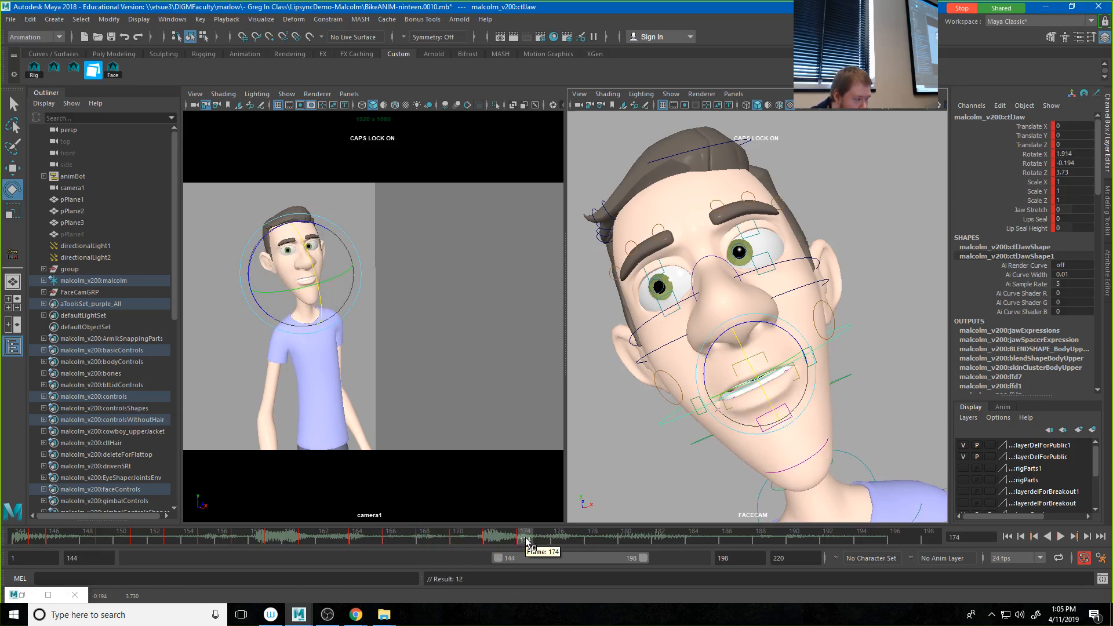
Step: Place a closed jaw key just past frame 176, open the jaw at frame 176 with Rotate X at about 5, and play it back
{"action": "left_click_drag", "start_coordinate": [526, 541], "coordinate": [569, 541]}
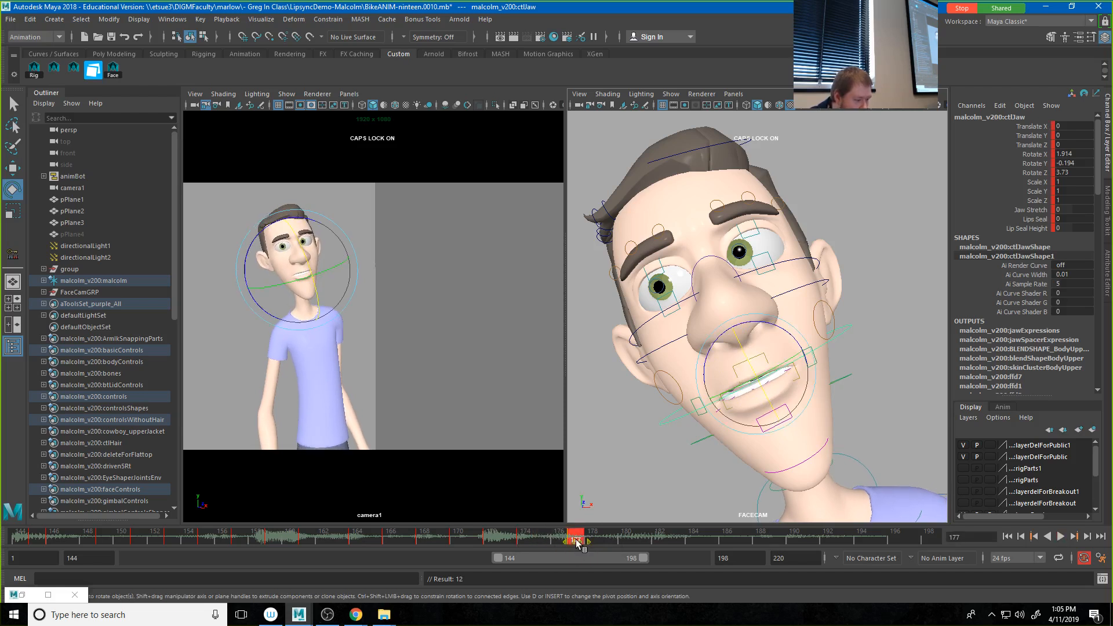
{"action": "left_click_drag", "start_coordinate": [584, 545], "coordinate": [594, 544]}
{"action": "left_click", "coordinate": [559, 544]}
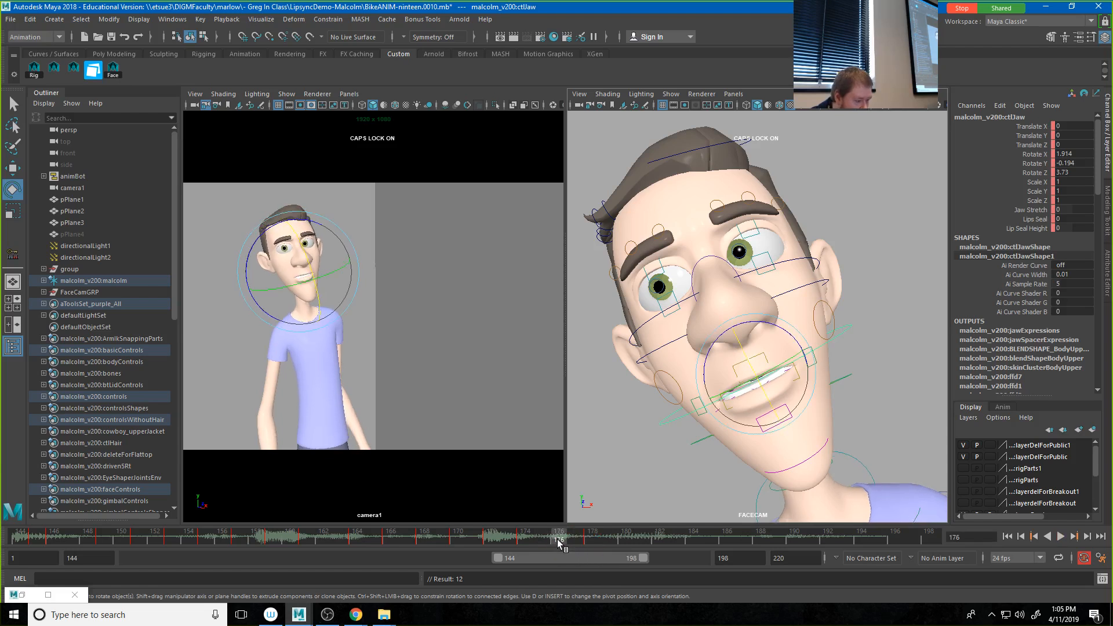
{"action": "middle_click_drag", "start_coordinate": [742, 357], "coordinate": [747, 360]}
{"action": "key", "text": "alt+v"}
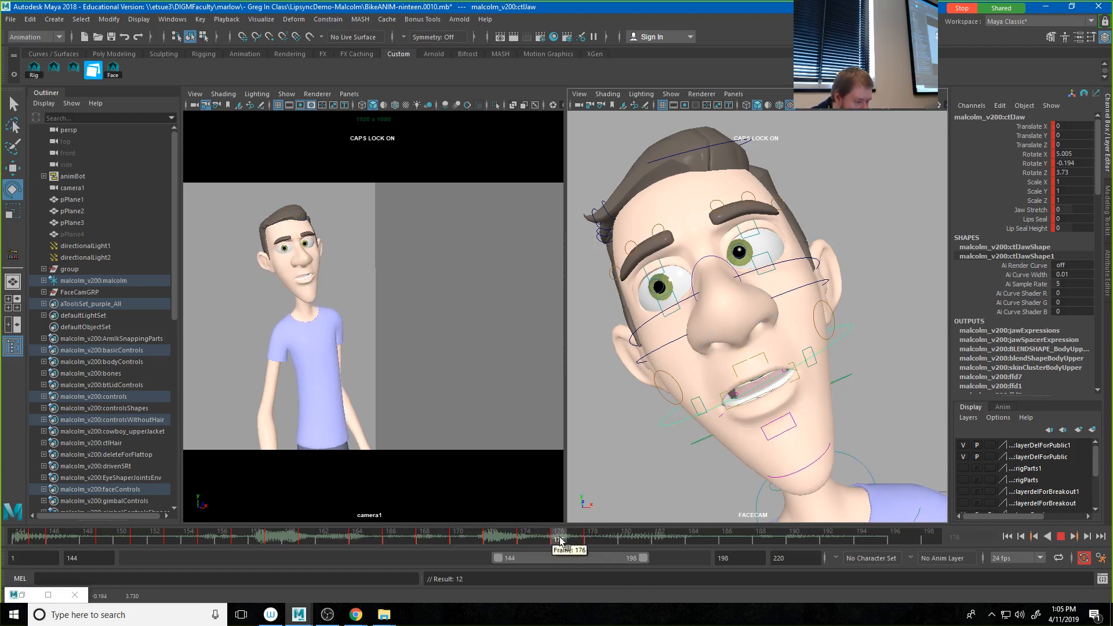
Step: Close the jaw at frame 180 with Rotate X at about 1.07 and play the animation
{"action": "mouse_move", "coordinate": [651, 541]}
{"action": "left_mouse_down"}
{"action": "mouse_move", "coordinate": [614, 539]}
{"action": "mouse_move", "coordinate": [624, 540]}
{"action": "left_mouse_up"}
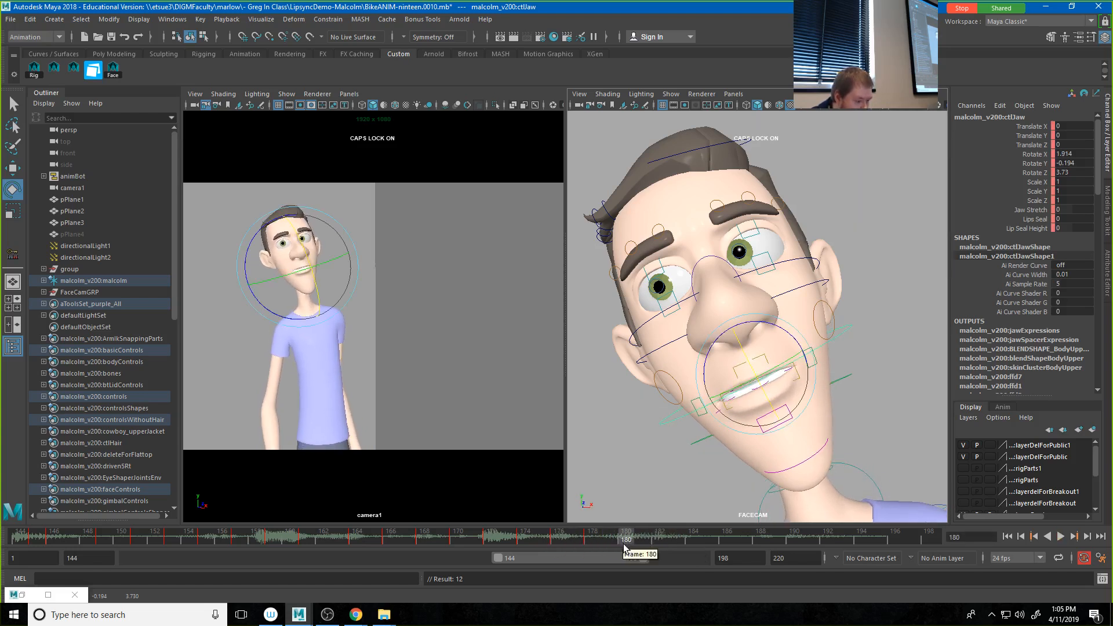
{"action": "middle_click_drag", "start_coordinate": [748, 365], "coordinate": [746, 363]}
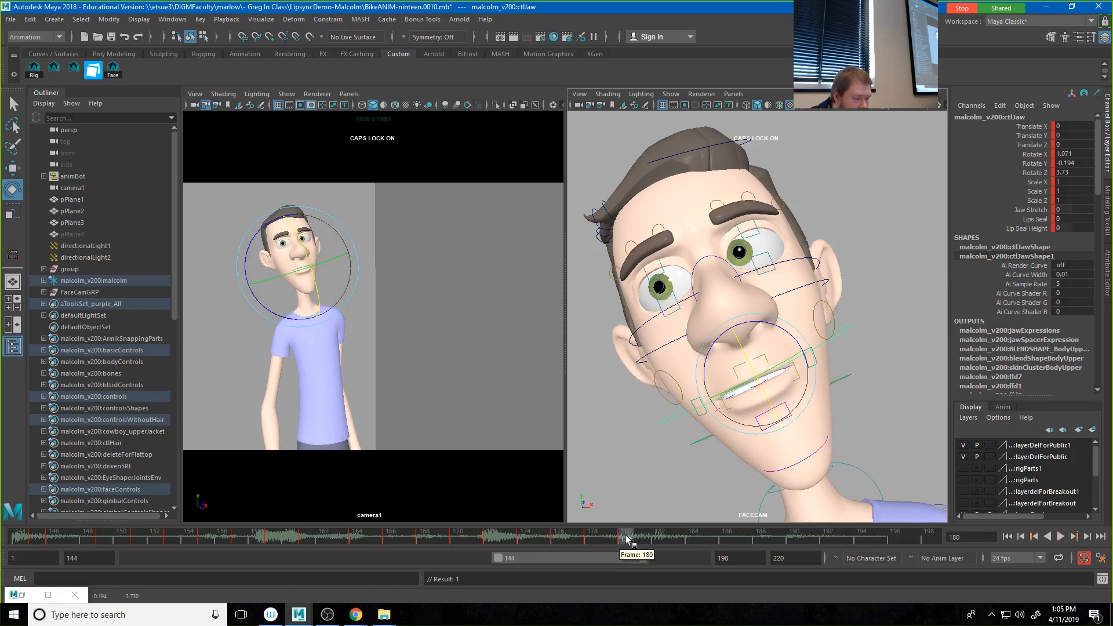
{"action": "key", "text": "alt+v"}
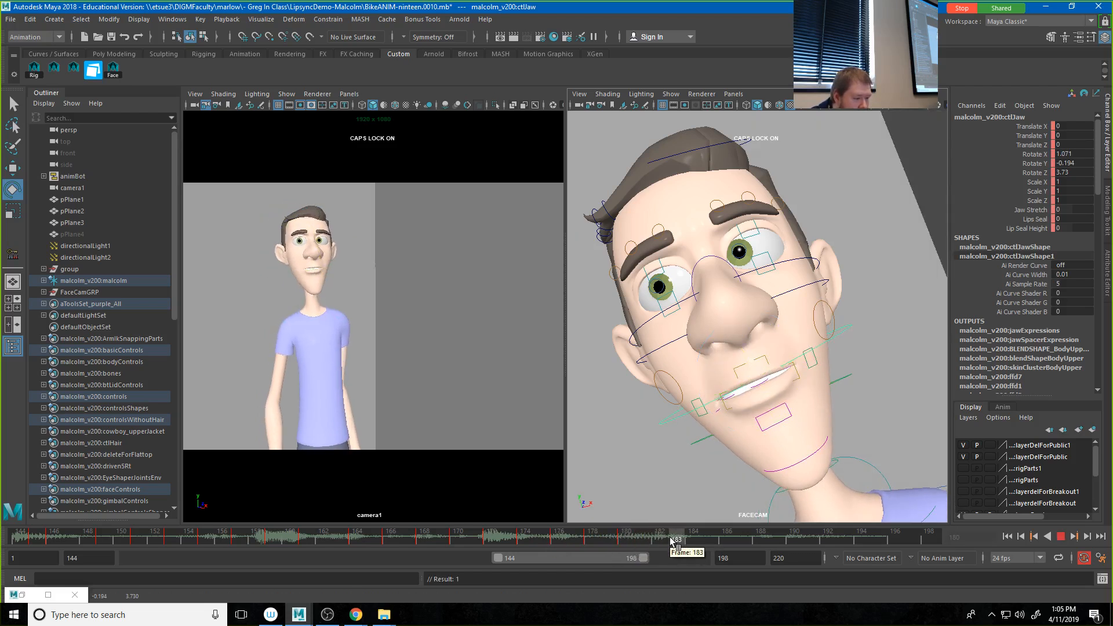
Step: Key the jaw open at frame 182 with Rotate X at about 8.42, and closed at frame 184 with about 2.86
{"action": "left_click", "coordinate": [665, 538]}
{"action": "middle_click_drag", "start_coordinate": [742, 378], "coordinate": [751, 448]}
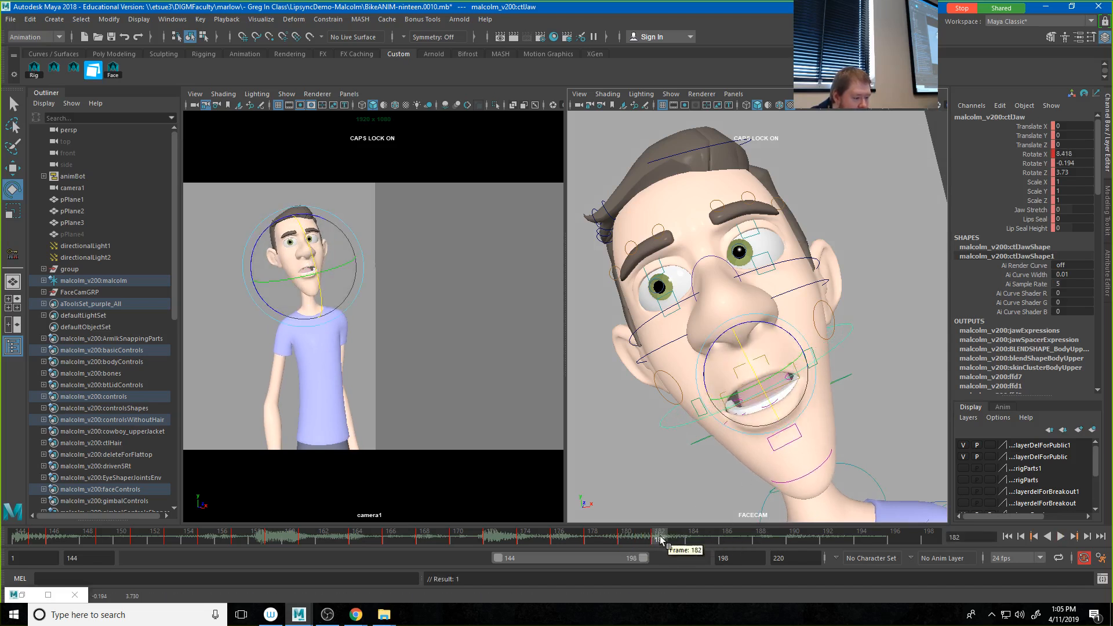
{"action": "left_click_drag", "start_coordinate": [661, 540], "coordinate": [697, 544]}
{"action": "middle_click_drag", "start_coordinate": [746, 381], "coordinate": [751, 364]}
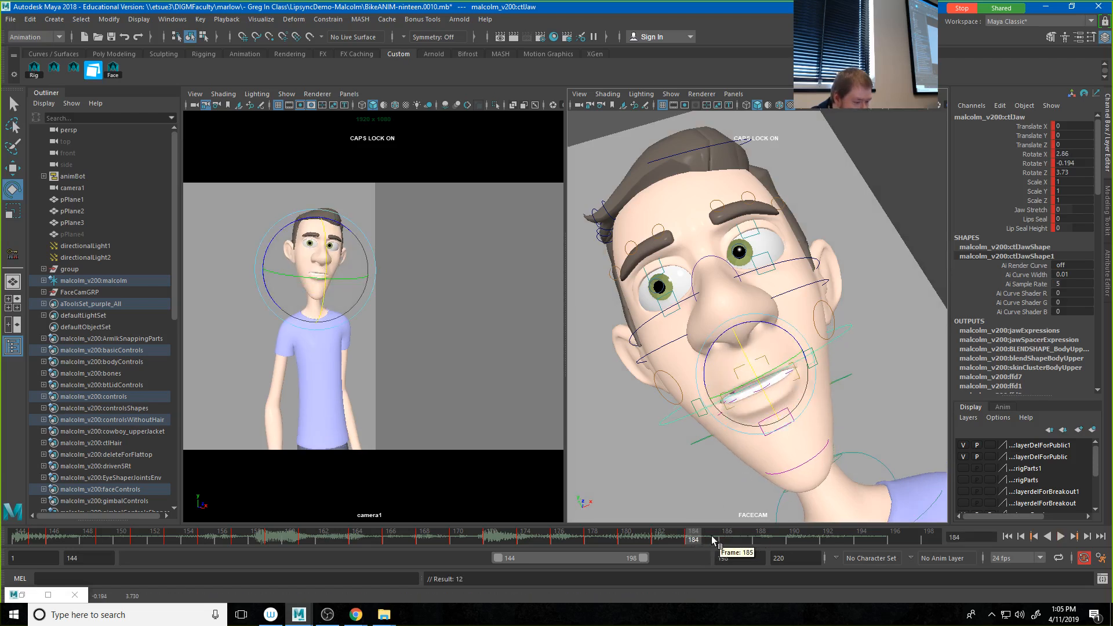
Step: Key the jaw open at frame 192 with Rotate X at about 9.84, close it at frame 196, and deselect the control
{"action": "left_click_drag", "start_coordinate": [715, 537], "coordinate": [822, 540]}
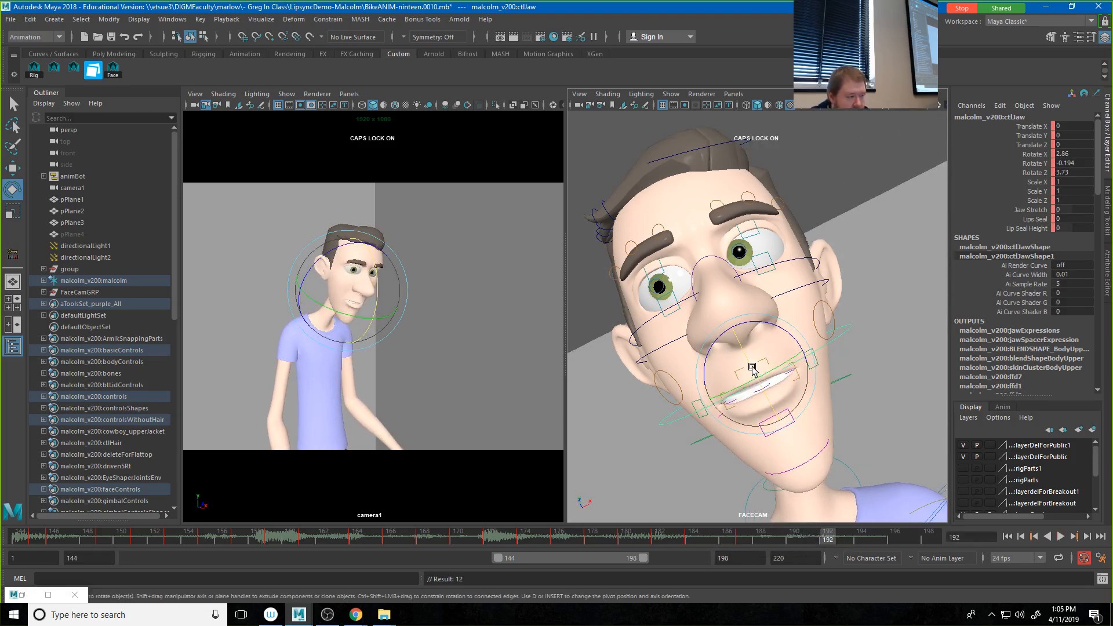
{"action": "left_click_drag", "start_coordinate": [753, 369], "coordinate": [752, 377]}
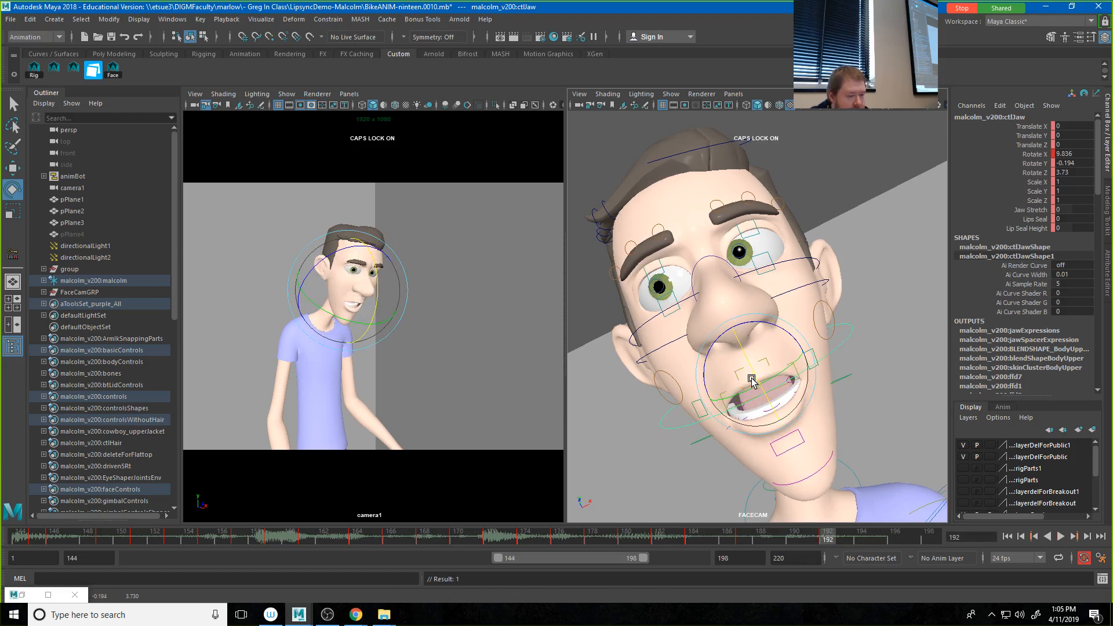
{"action": "left_click_drag", "start_coordinate": [835, 540], "coordinate": [895, 539]}
{"action": "left_click_drag", "start_coordinate": [758, 371], "coordinate": [752, 368]}
{"action": "left_click", "coordinate": [436, 343]}
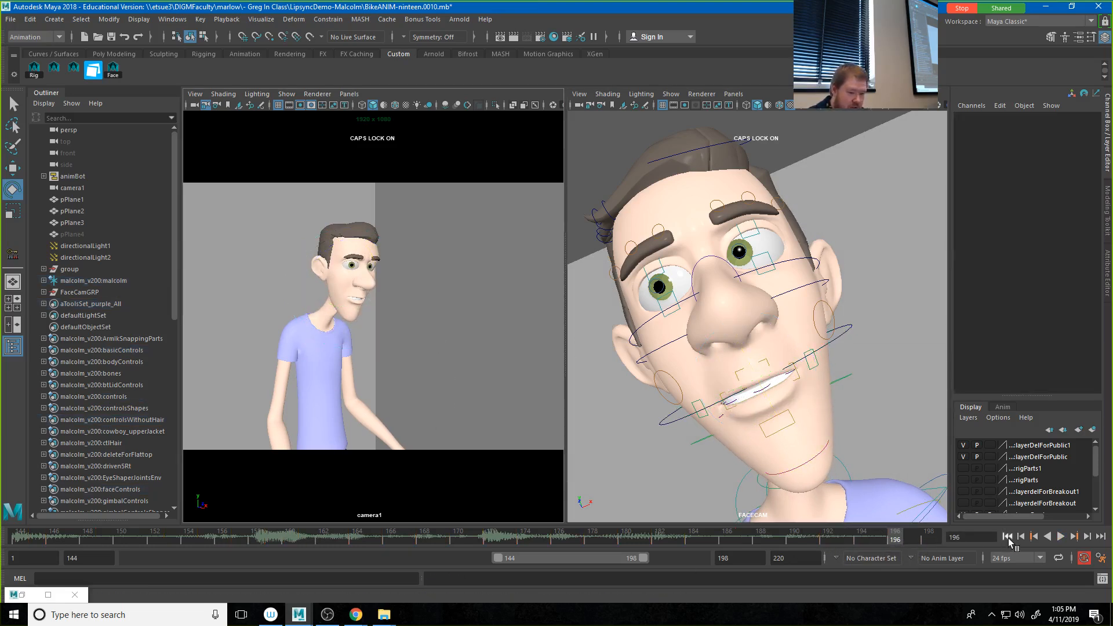
Step: Play back the blocked jaw animation from the start, and set the playback range to begin at frame 148
{"action": "left_click", "coordinate": [1008, 537]}
{"action": "left_click", "coordinate": [1061, 537]}
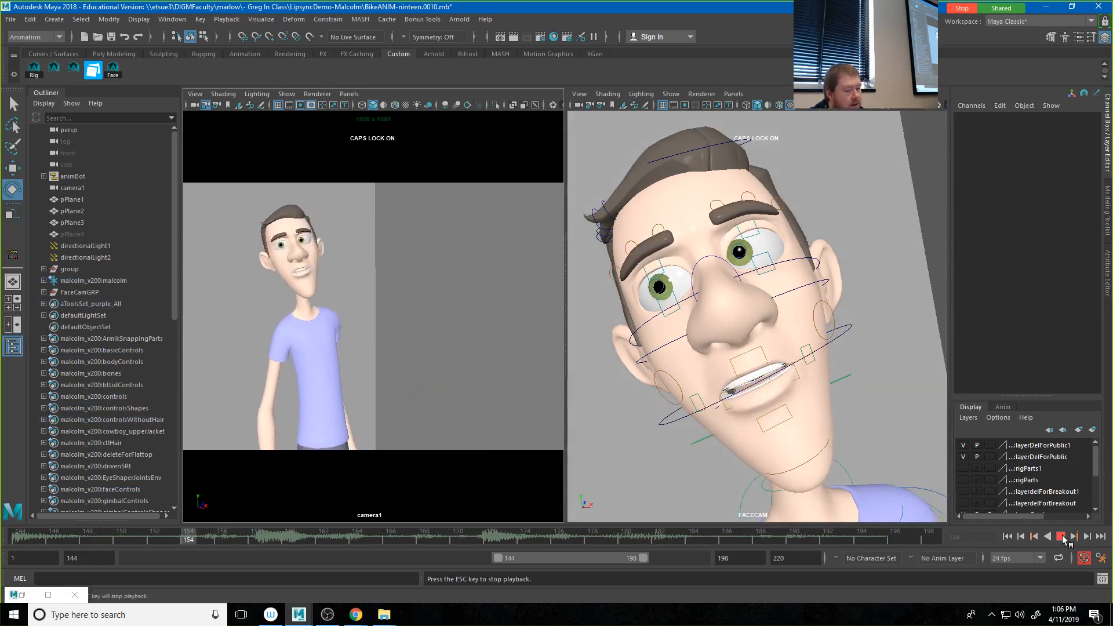
{"action": "left_click", "coordinate": [1061, 537]}
{"action": "left_click_drag", "start_coordinate": [506, 553], "coordinate": [518, 554]}
{"action": "left_click", "coordinate": [1061, 536]}
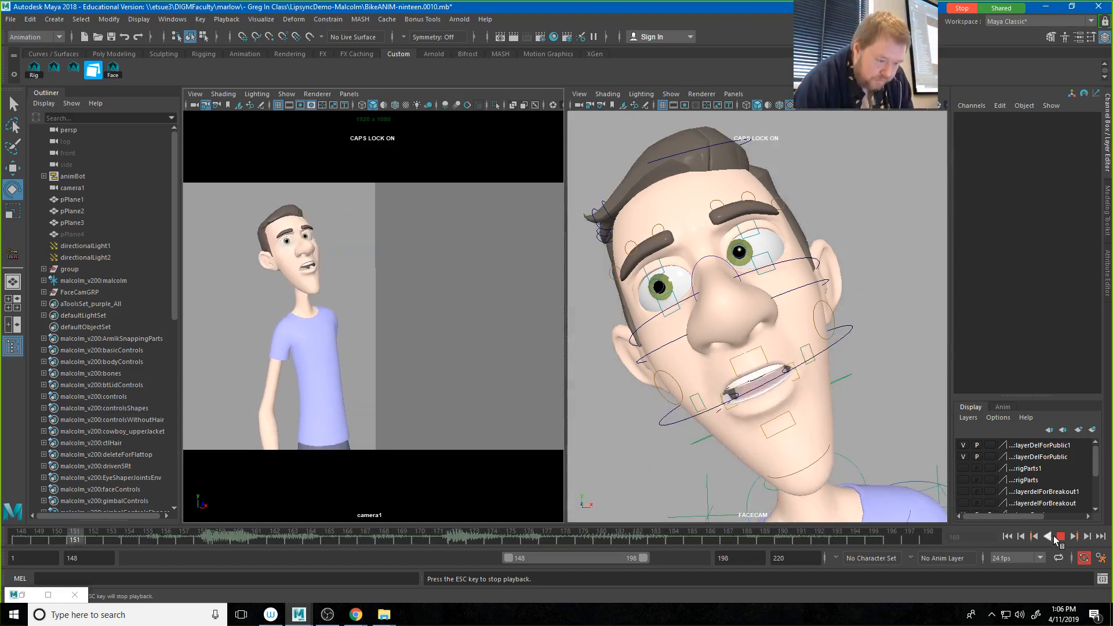
{"action": "left_click", "coordinate": [1060, 536]}
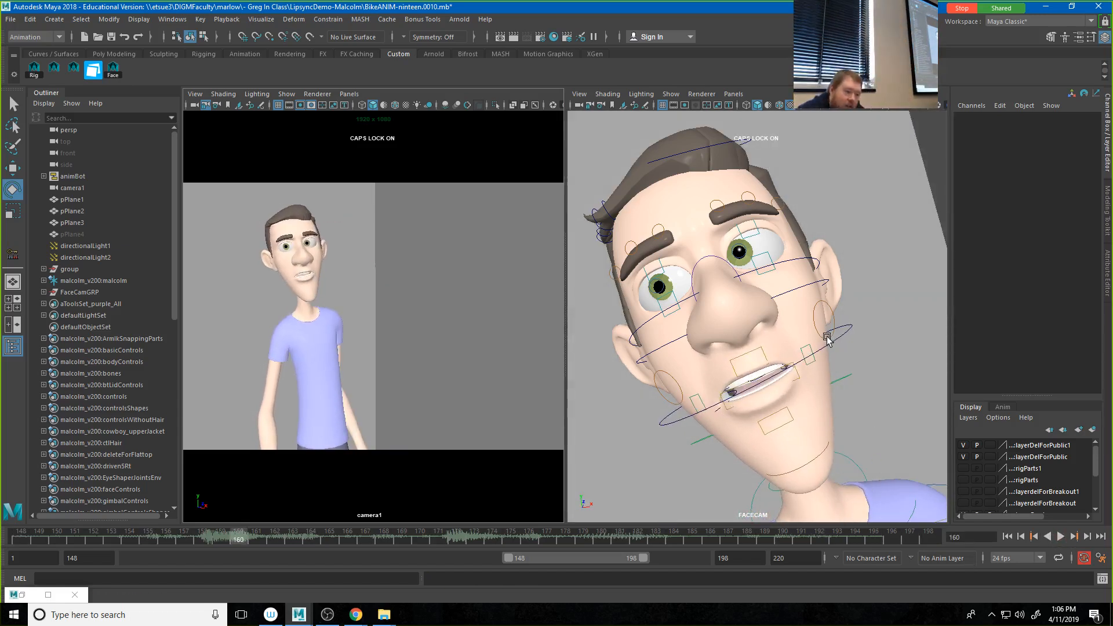
{"action": "left_click", "coordinate": [803, 351]}
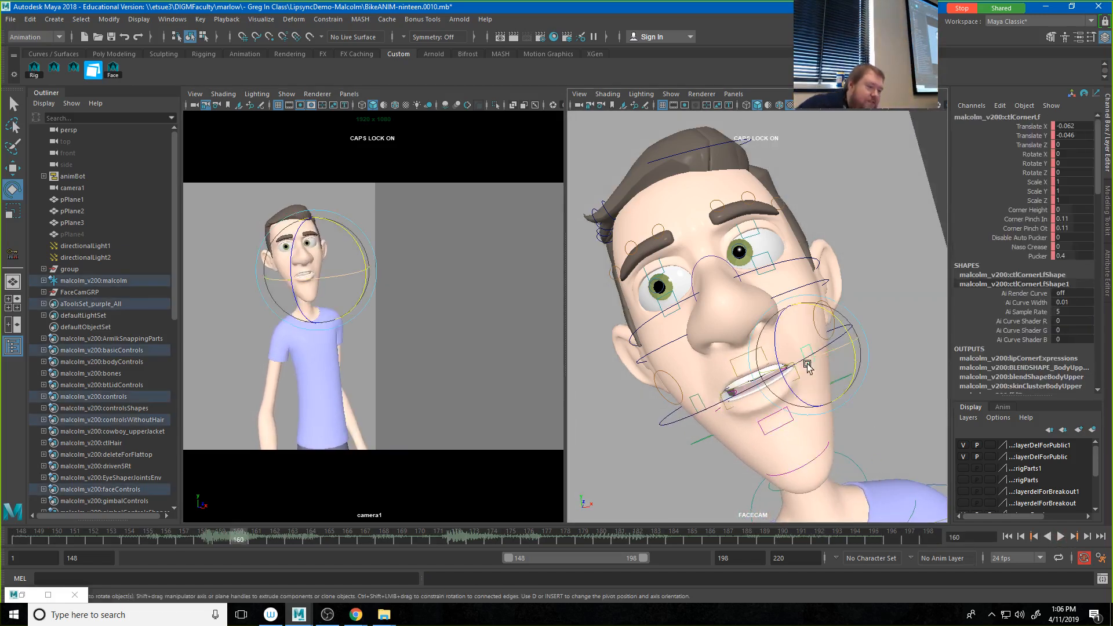
{"action": "key", "text": "q"}
{"action": "left_click", "coordinate": [740, 361]}
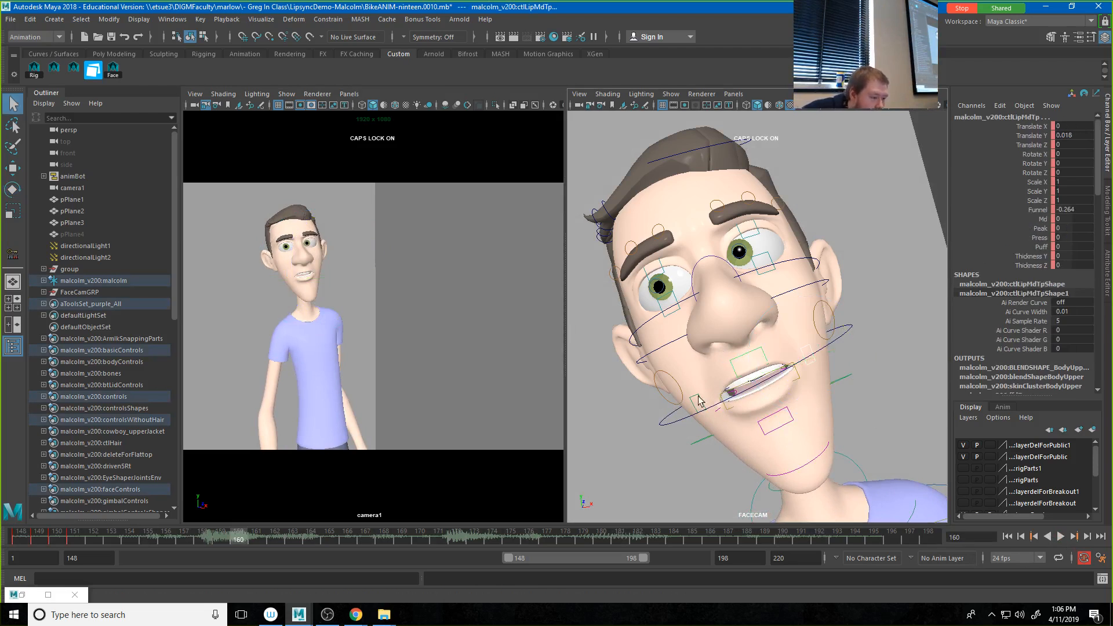
{"action": "left_click", "coordinate": [698, 400]}
{"action": "left_click", "coordinate": [761, 430]}
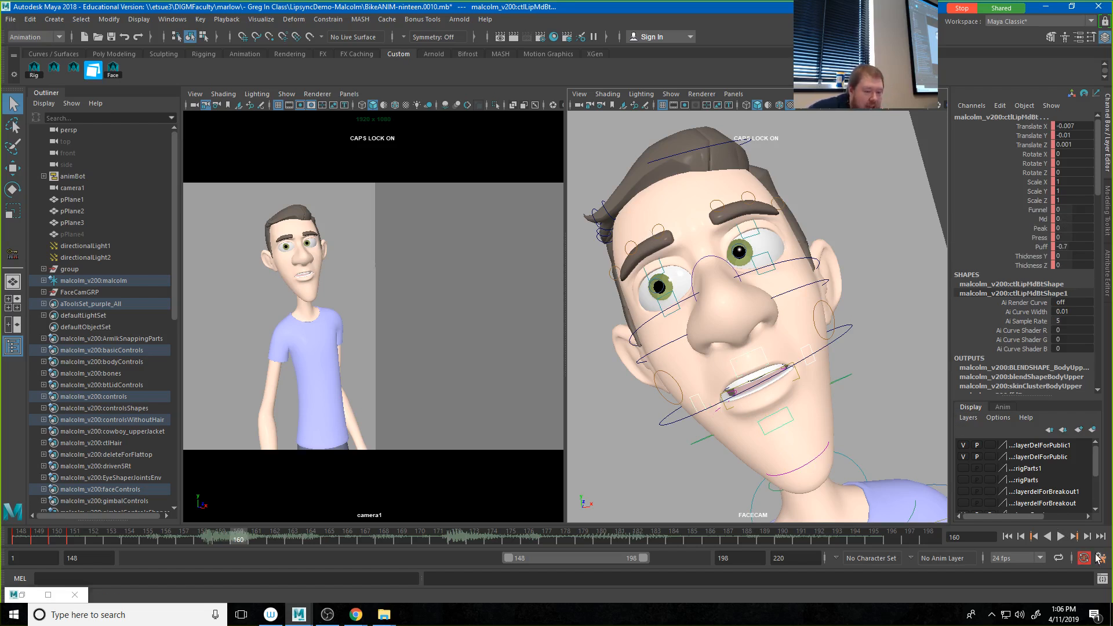
Step: Open the Script Editor and clear both its history and input
{"action": "left_click", "coordinate": [1102, 579]}
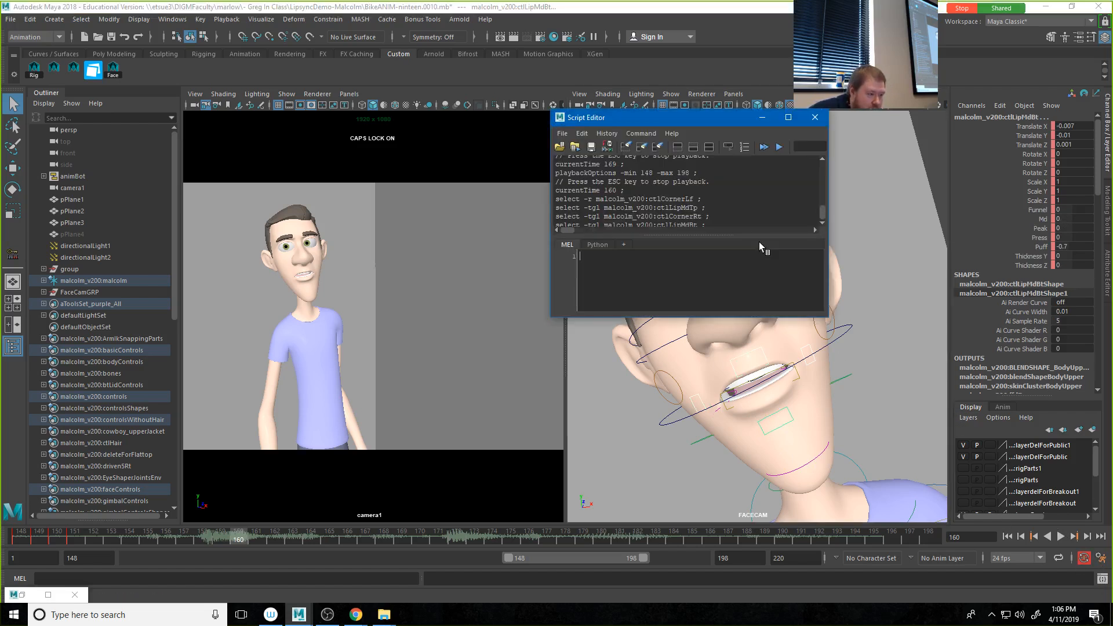
{"action": "left_click", "coordinate": [582, 134]}
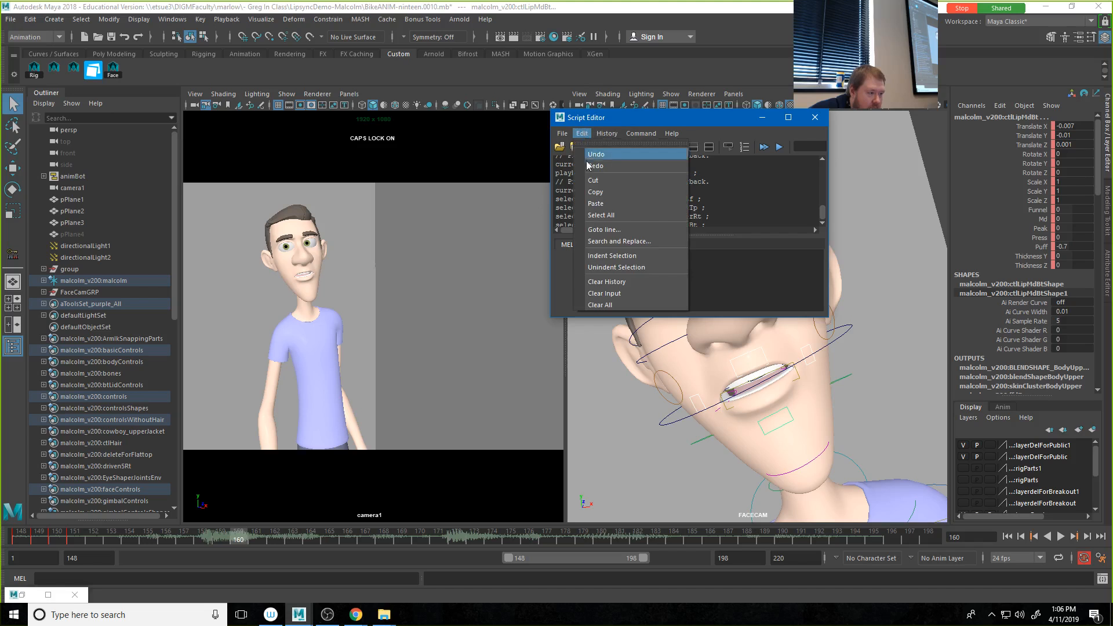
{"action": "left_click", "coordinate": [606, 305]}
Step: Clear the selection, then select the lower middle lip, left corner, upper middle lip and right corner controls to log their selection commands
{"action": "left_click", "coordinate": [702, 347]}
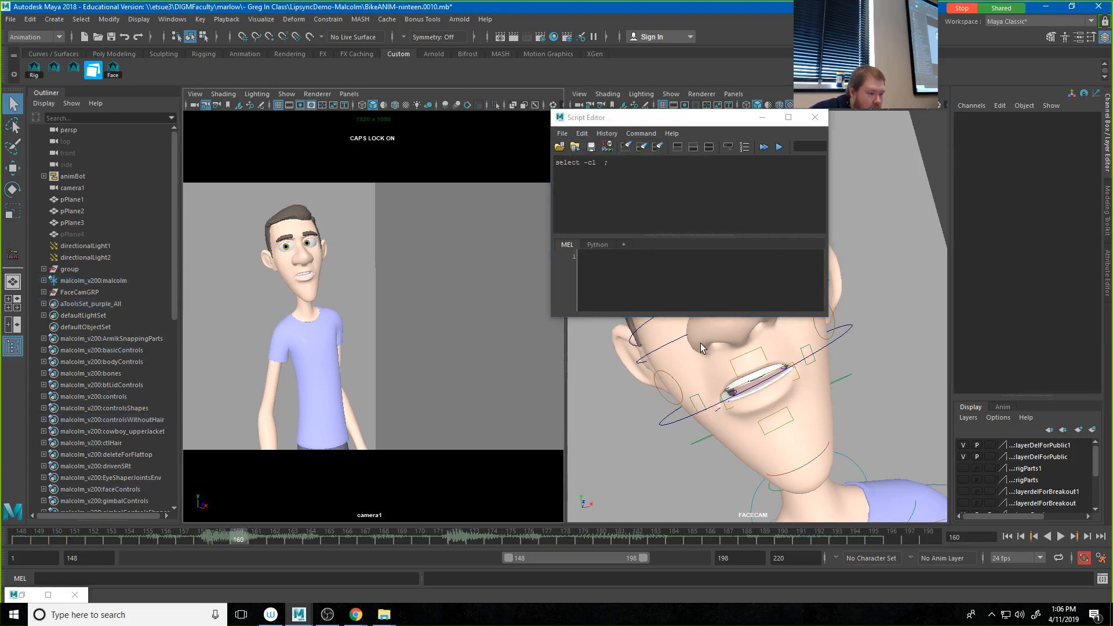
{"action": "left_click", "coordinate": [777, 420]}
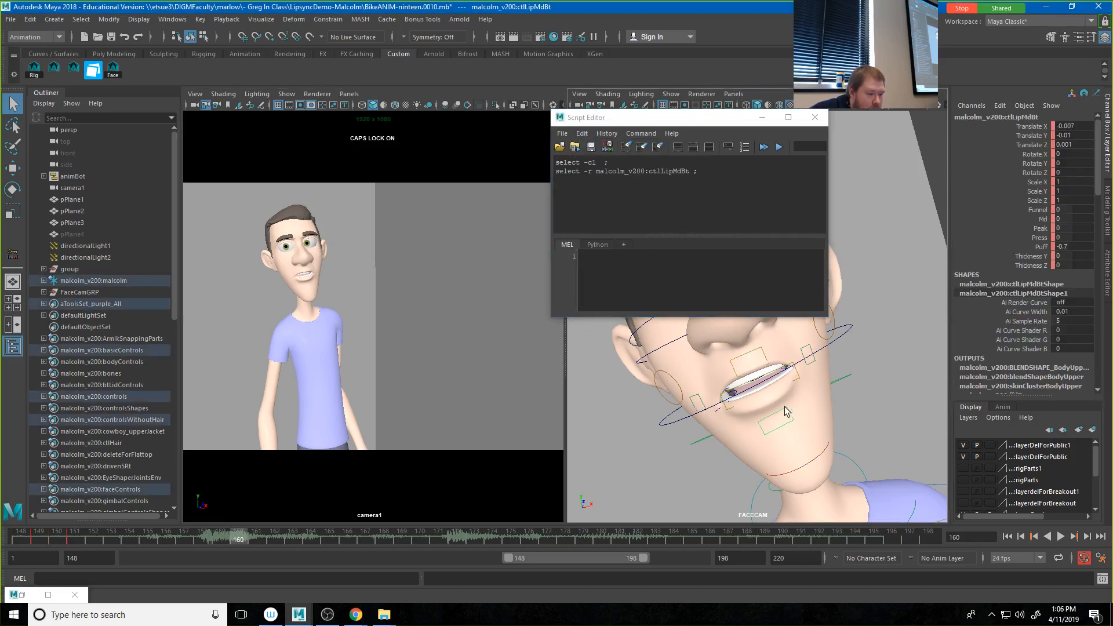
{"action": "left_click", "coordinate": [807, 351], "text": "shift"}
{"action": "left_click", "coordinate": [756, 353], "text": "shift"}
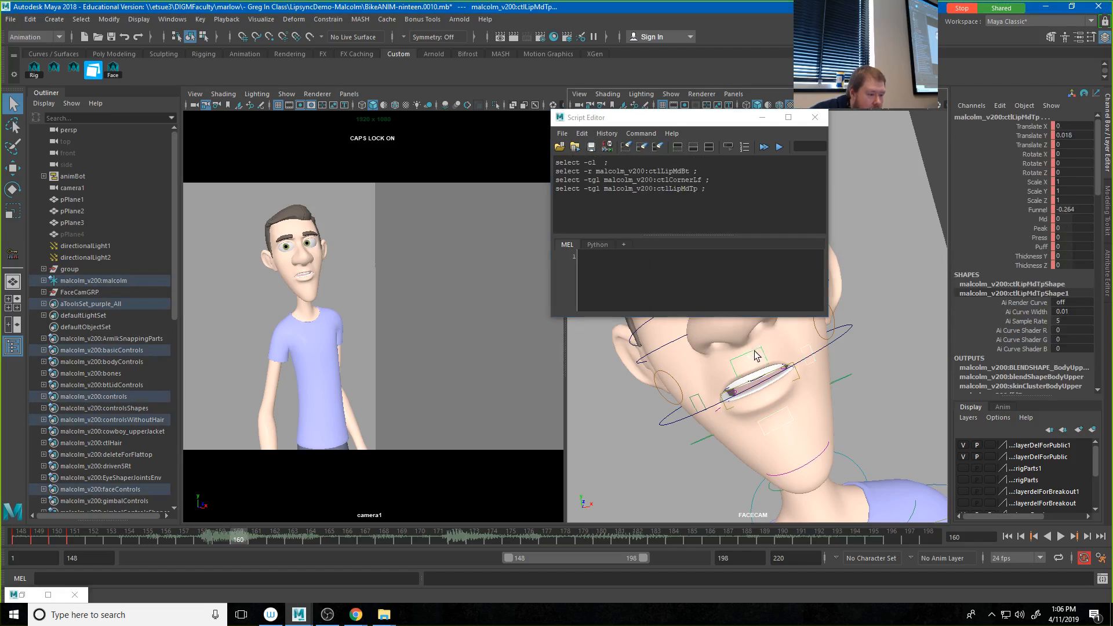
{"action": "left_click", "coordinate": [698, 403], "text": "shift"}
Step: Save the logged lip-control selection commands as a MEL button on the Custom shelf and close the Script Editor
{"action": "left_click_drag", "start_coordinate": [714, 197], "coordinate": [452, 147]}
{"action": "left_click_drag", "start_coordinate": [279, 83], "coordinate": [256, 77]}
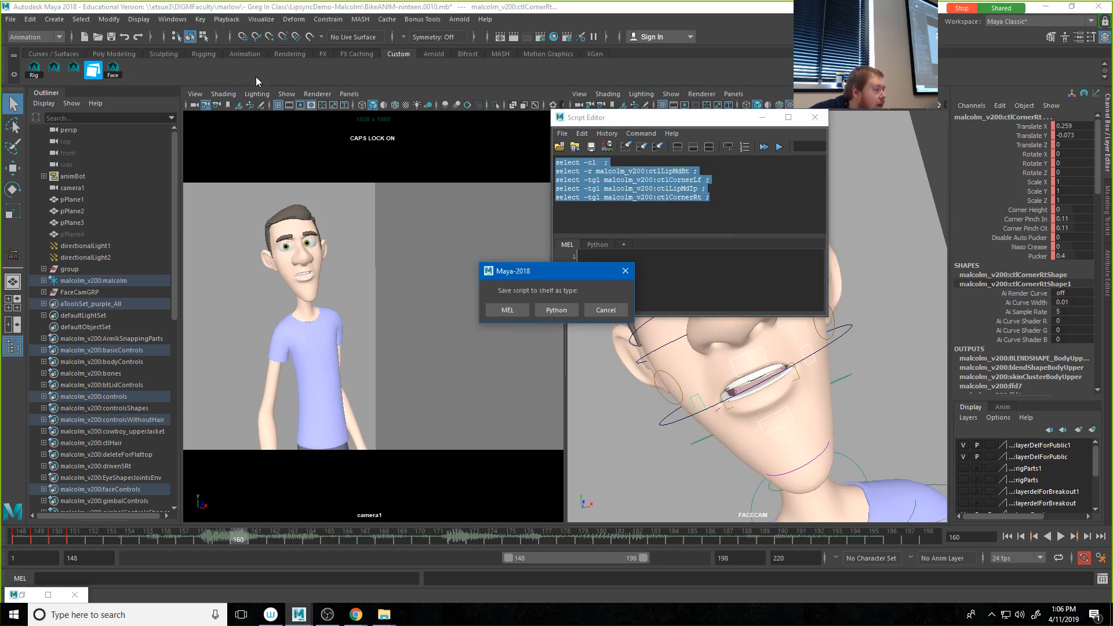
{"action": "left_click", "coordinate": [504, 310]}
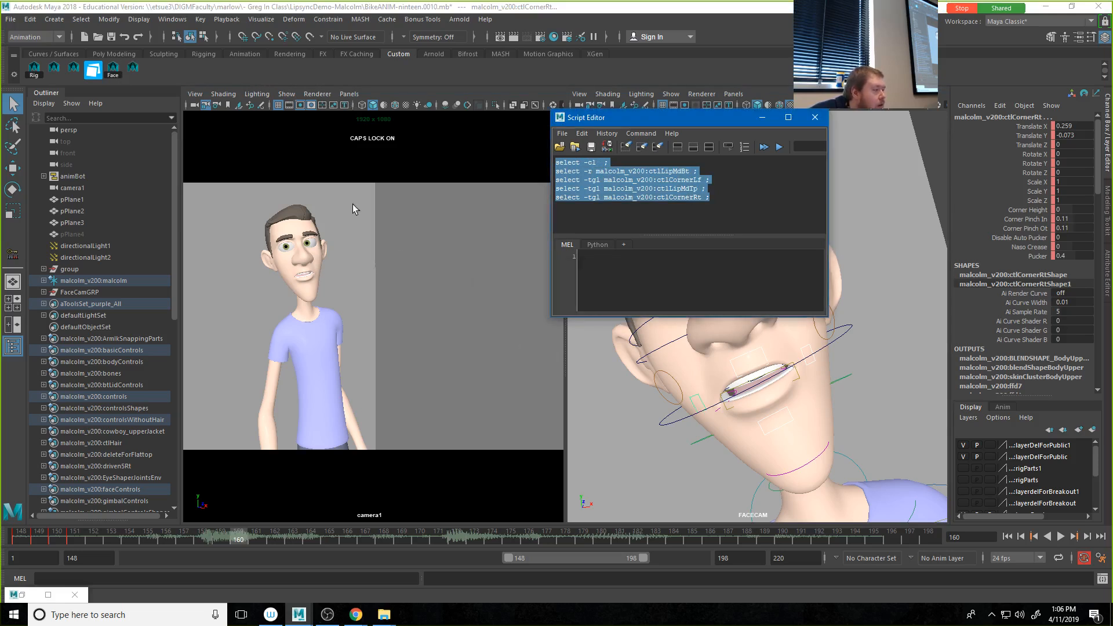
{"action": "left_click", "coordinate": [815, 118]}
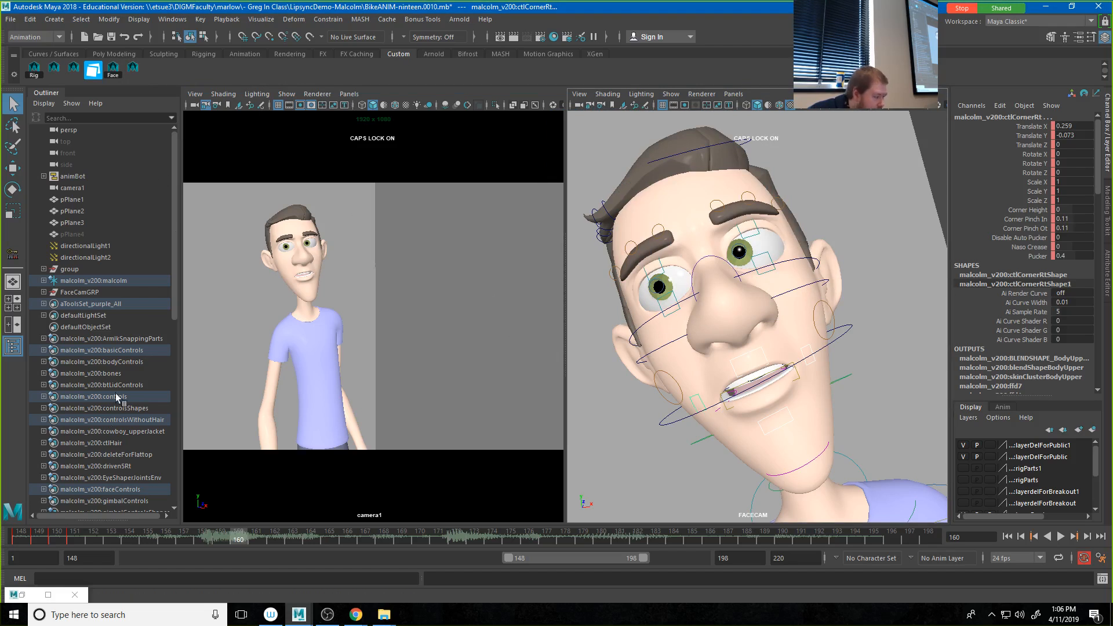
Step: Scrub the audio to frame 154 and key all four selected lip controls there
{"action": "mouse_move", "coordinate": [144, 537]}
{"action": "left_mouse_down"}
{"action": "mouse_move", "coordinate": [87, 537]}
{"action": "mouse_move", "coordinate": [129, 542]}
{"action": "left_mouse_up"}
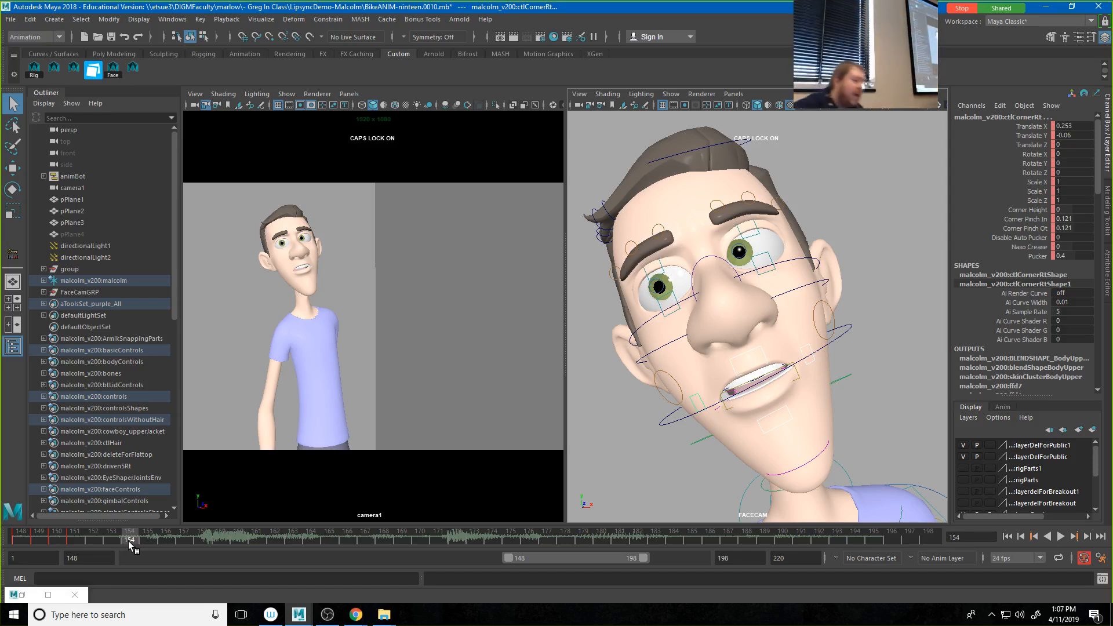
{"action": "mouse_move", "coordinate": [127, 542]}
{"action": "left_mouse_down"}
{"action": "mouse_move", "coordinate": [88, 541]}
{"action": "mouse_move", "coordinate": [121, 533]}
{"action": "mouse_move", "coordinate": [218, 562]}
{"action": "mouse_move", "coordinate": [67, 550]}
{"action": "mouse_move", "coordinate": [162, 559]}
{"action": "mouse_move", "coordinate": [116, 558]}
{"action": "mouse_move", "coordinate": [128, 554]}
{"action": "left_mouse_up"}
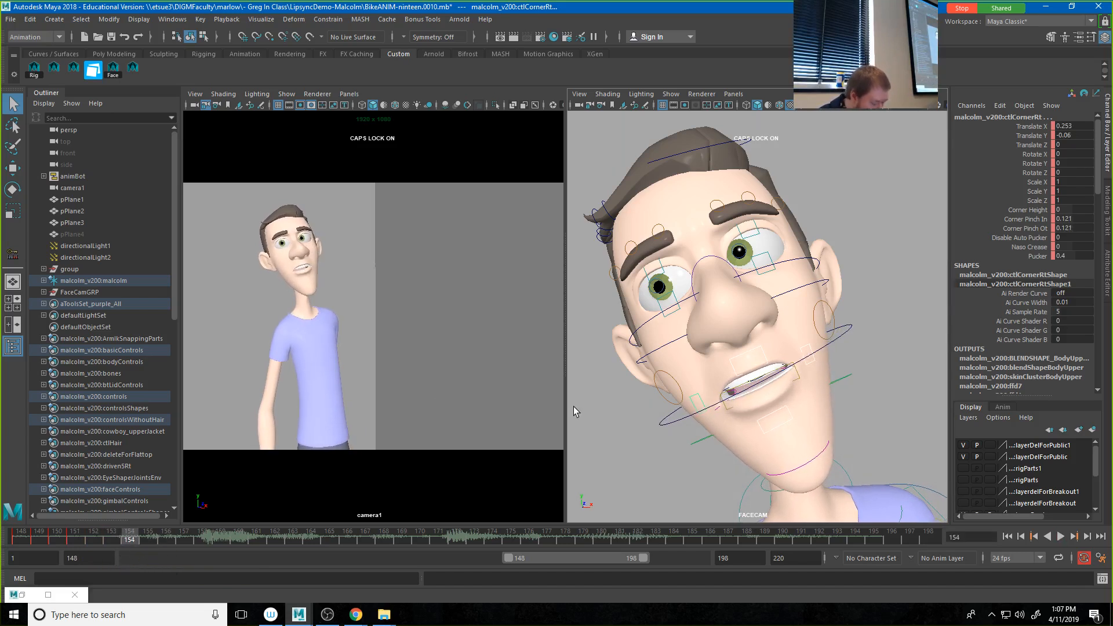
{"action": "key", "text": "s"}
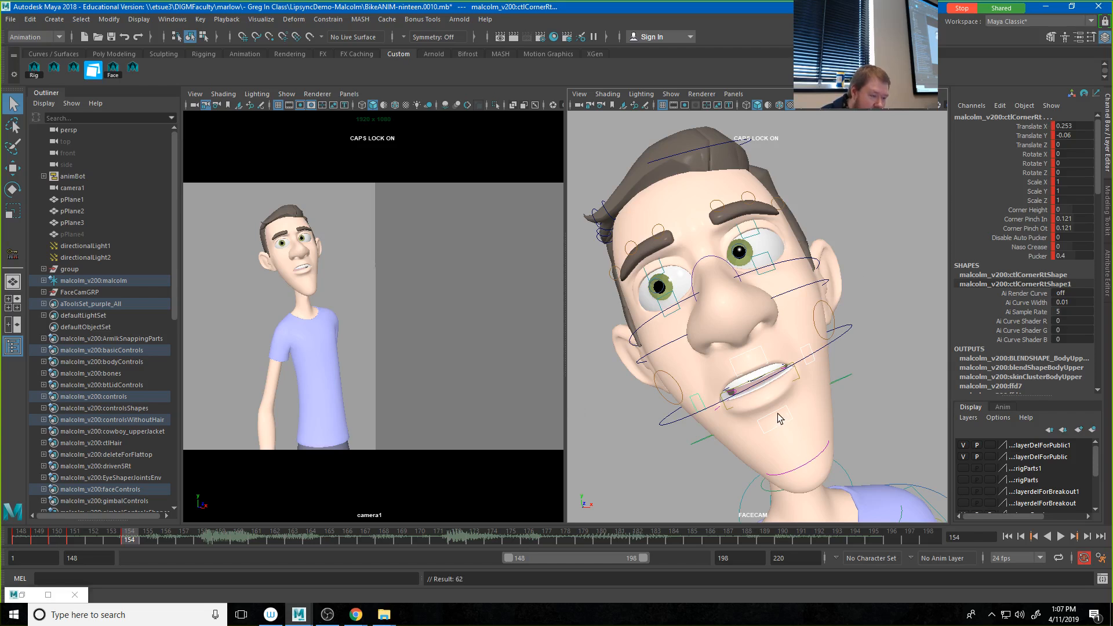
Step: Raise the lower middle lip control at frame 154 to a Translate Y of about 0.016
{"action": "left_click", "coordinate": [778, 419]}
{"action": "left_click", "coordinate": [776, 398]}
{"action": "key", "text": "w"}
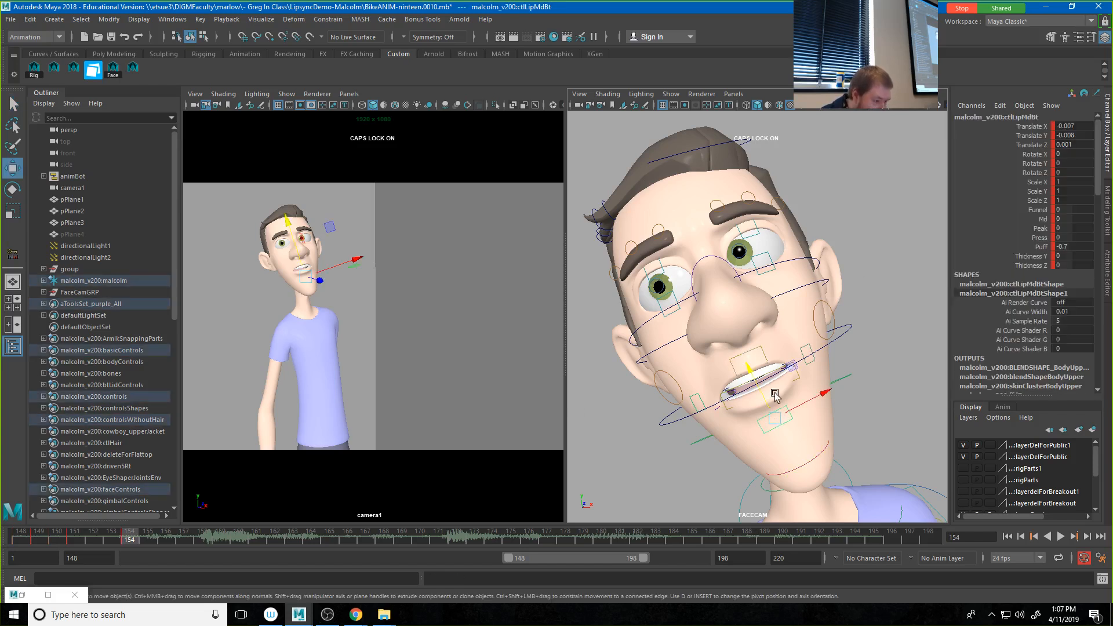
{"action": "left_click_drag", "start_coordinate": [762, 393], "coordinate": [755, 381]}
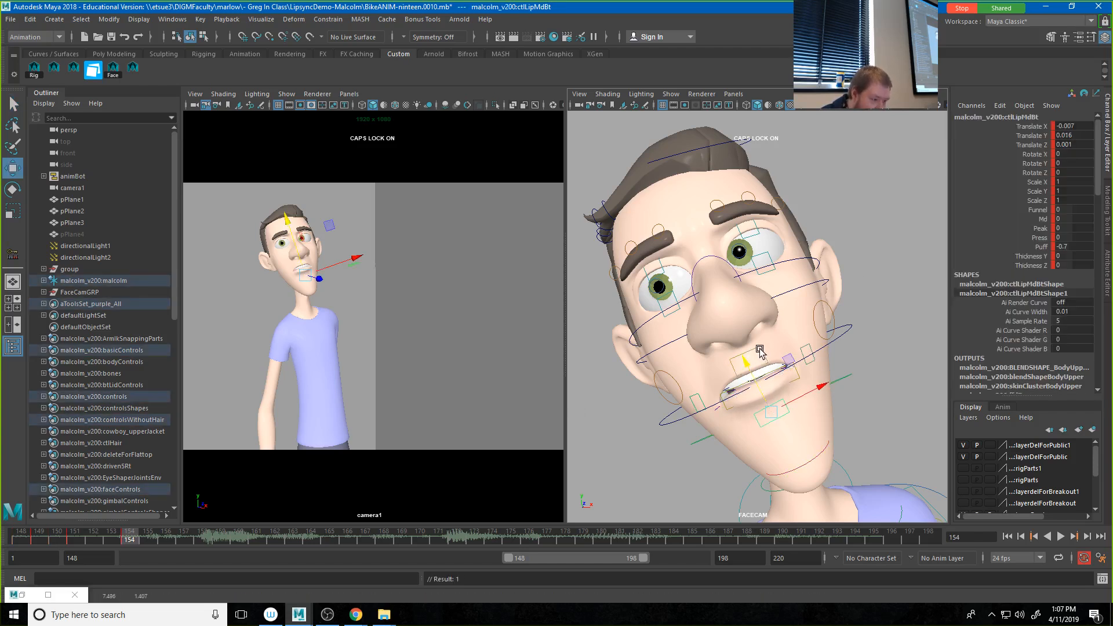
Step: Close the mouth at frame 154 by adjusting the upper and lower middle lip controls, and key all four lip controls
{"action": "left_click", "coordinate": [751, 352]}
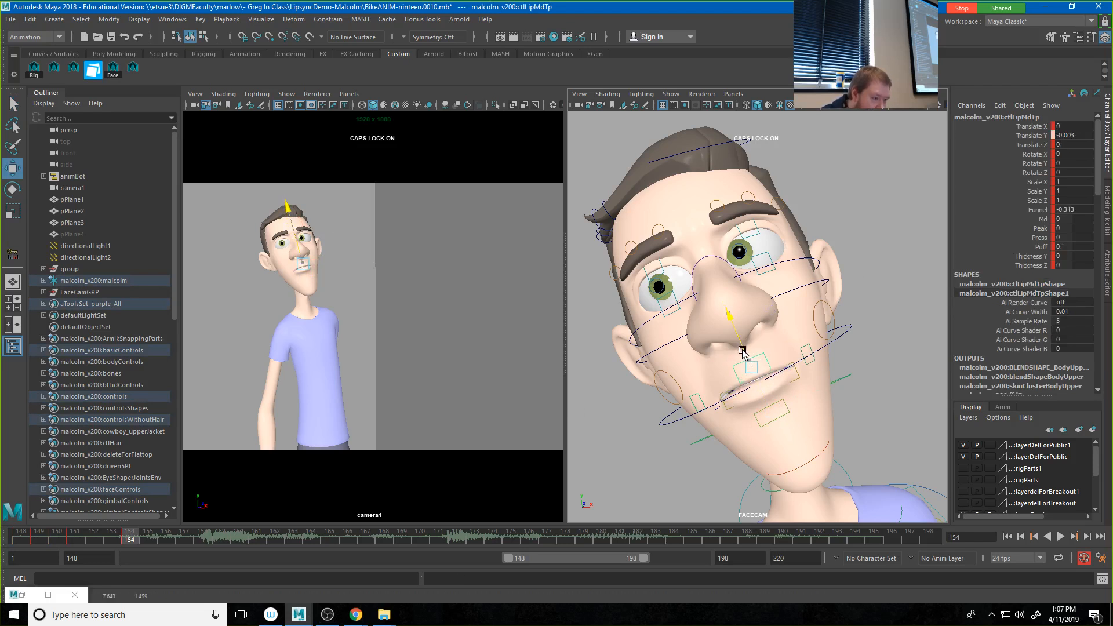
{"action": "left_click_drag", "start_coordinate": [743, 351], "coordinate": [752, 373]}
{"action": "left_click", "coordinate": [773, 405]}
{"action": "left_click", "coordinate": [134, 70]}
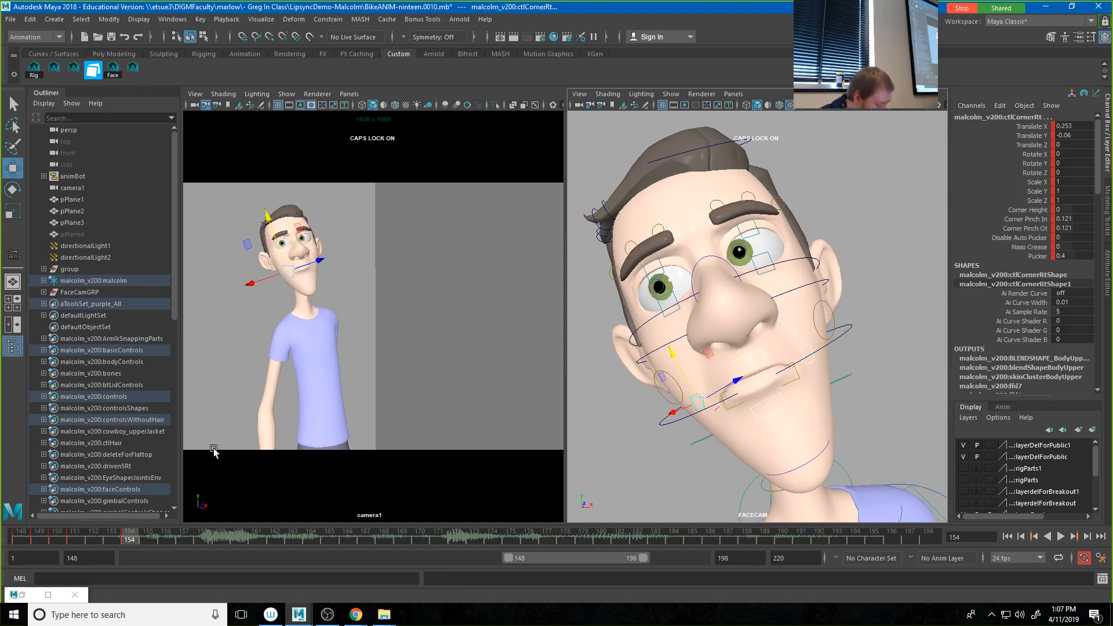
{"action": "key", "text": "s"}
Step: At frame 156, part the lips with the lower middle lip at Translate Y about -0.025 and the upper middle lip at about 0.011
{"action": "mouse_move", "coordinate": [141, 536]}
{"action": "left_mouse_down"}
{"action": "mouse_move", "coordinate": [121, 536]}
{"action": "mouse_move", "coordinate": [160, 539]}
{"action": "left_mouse_up"}
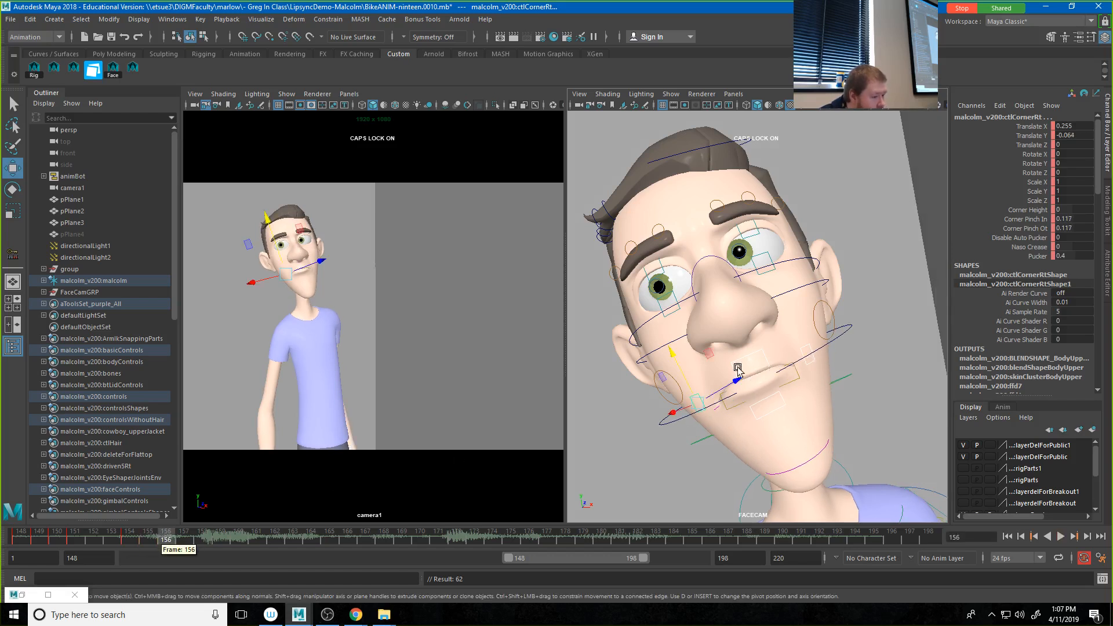
{"action": "left_click", "coordinate": [775, 398]}
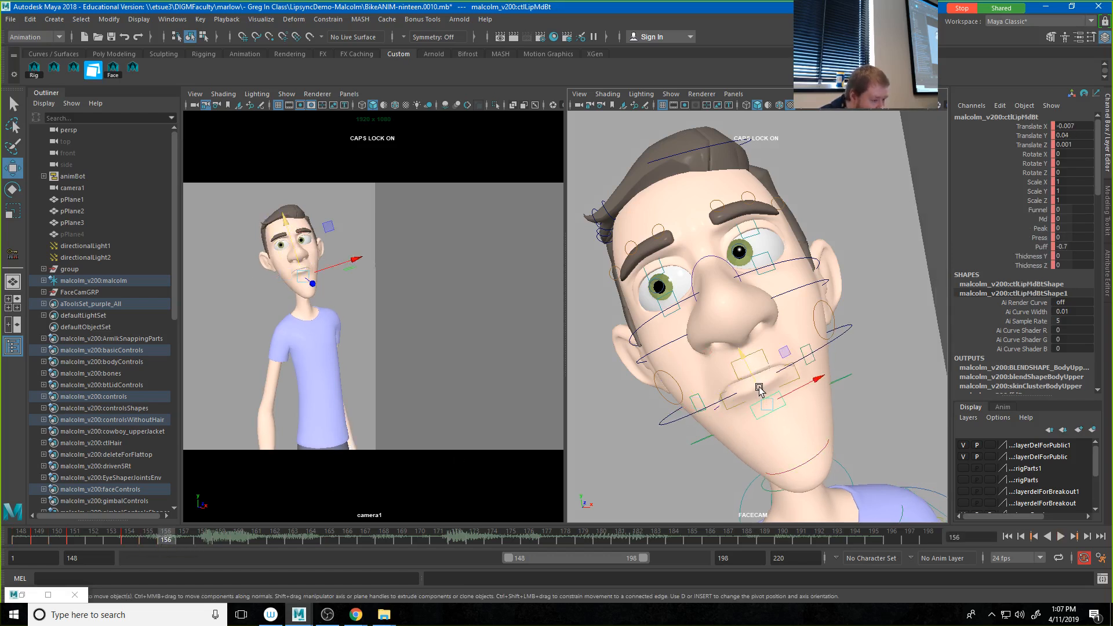
{"action": "left_click_drag", "start_coordinate": [760, 390], "coordinate": [764, 409]}
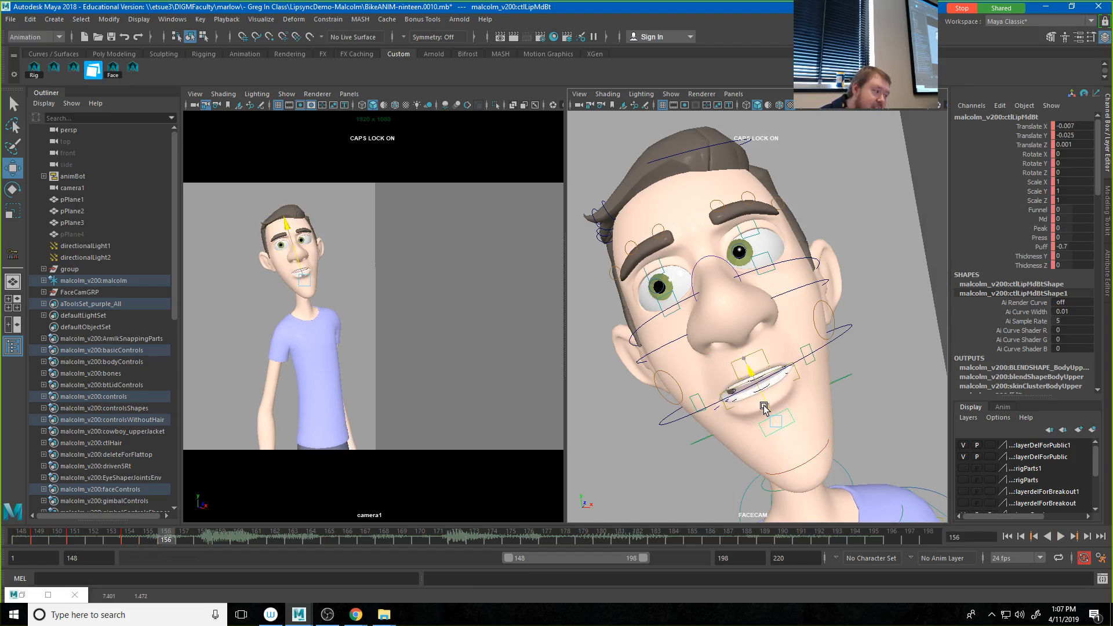
{"action": "left_click", "coordinate": [744, 346]}
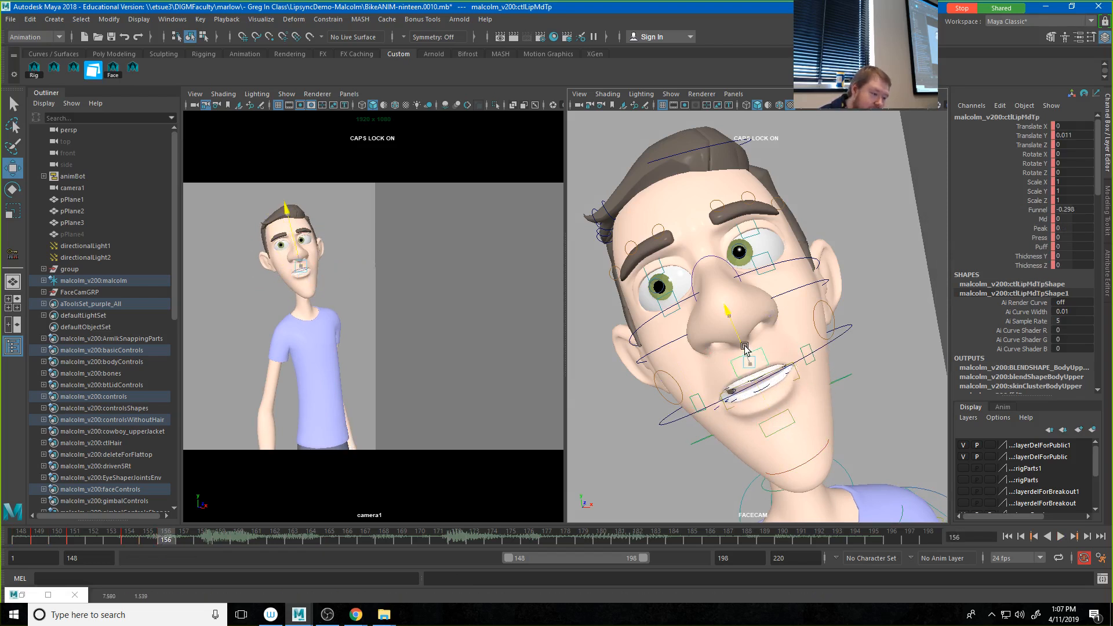
Step: Adjust the mouth corners at frame 156, pulling the right corner control outward to a Translate X of about 0.419
{"action": "left_click", "coordinate": [804, 351]}
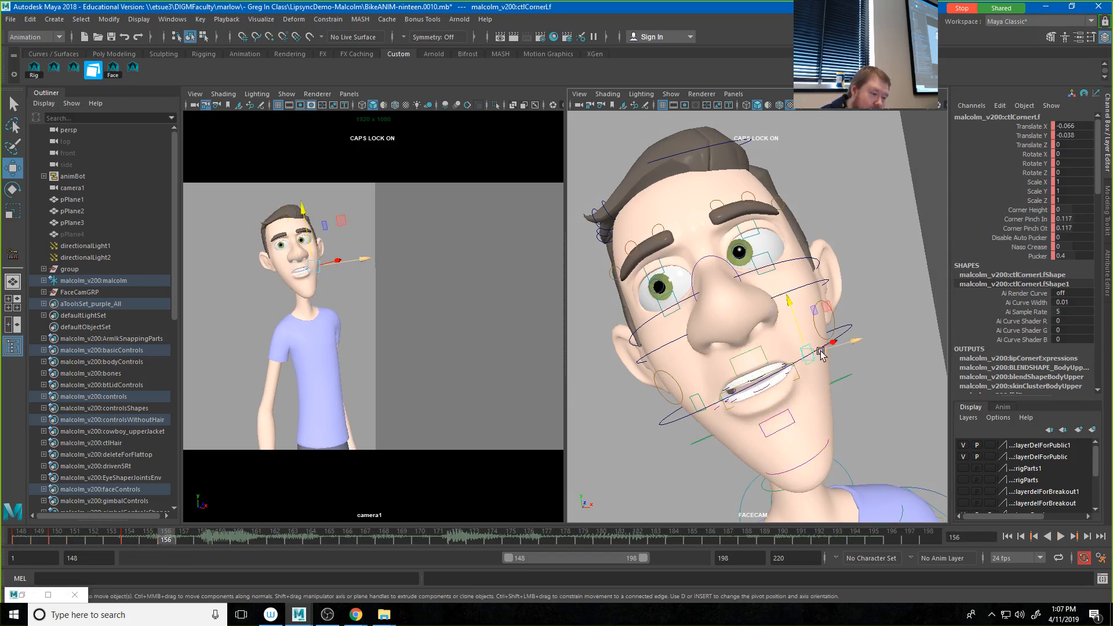
{"action": "left_click", "coordinate": [699, 402]}
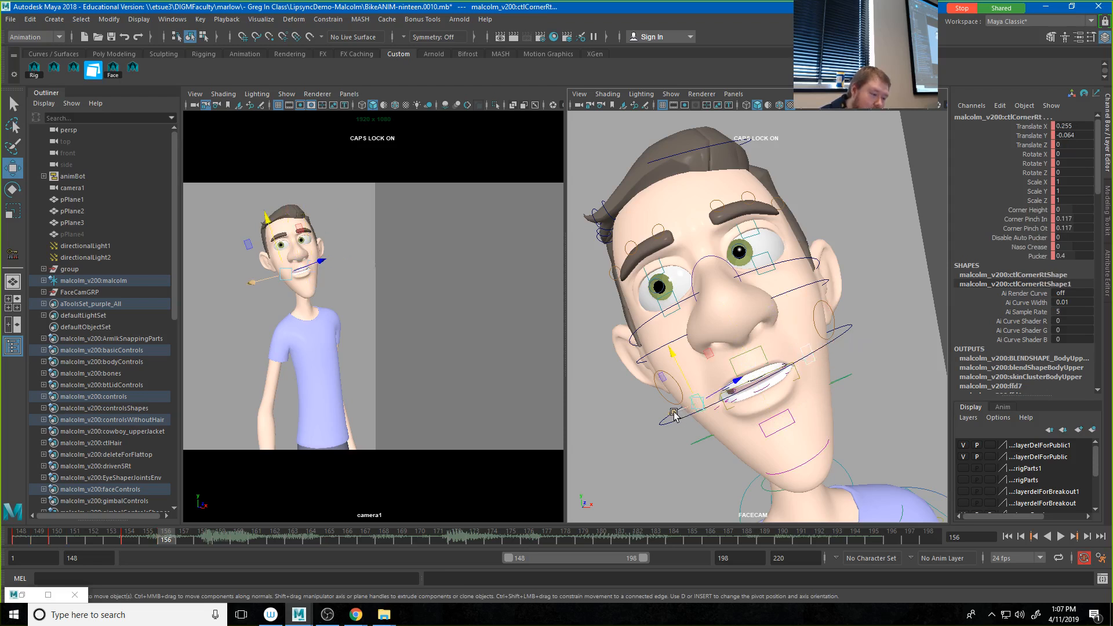
{"action": "left_click_drag", "start_coordinate": [674, 416], "coordinate": [671, 415]}
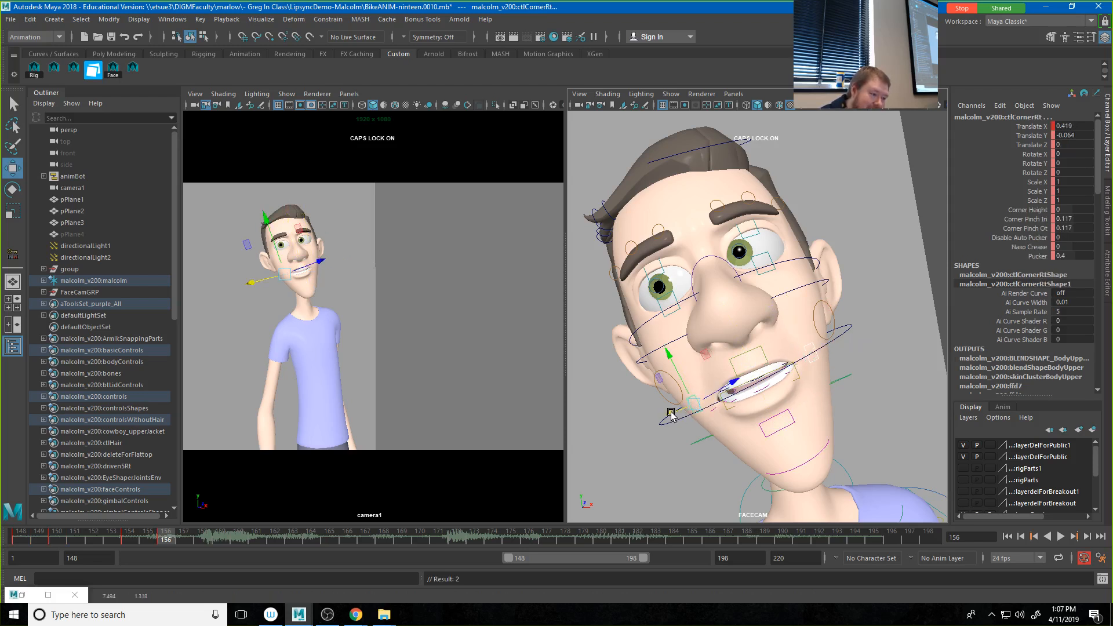
Step: Move the right mouth corner inward at frame 154 to a Translate X of about 0.123 and scrub frames 153 to 154
{"action": "left_click", "coordinate": [129, 539]}
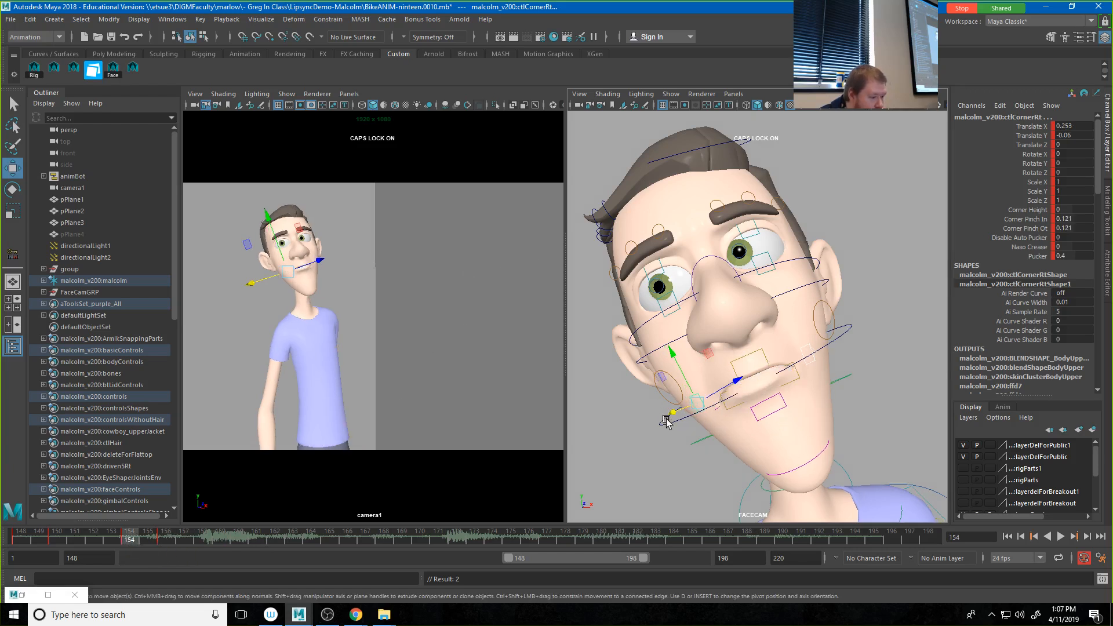
{"action": "mouse_move", "coordinate": [666, 421]}
{"action": "left_mouse_down"}
{"action": "mouse_move", "coordinate": [676, 412]}
{"action": "mouse_move", "coordinate": [661, 416]}
{"action": "left_mouse_up"}
{"action": "left_click", "coordinate": [112, 539]}
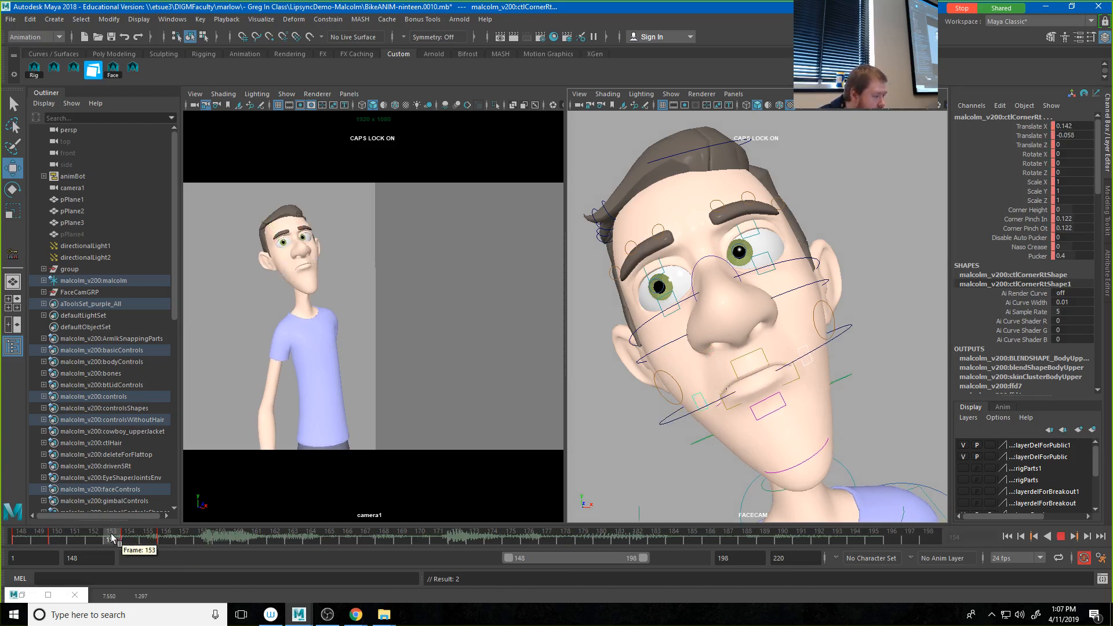
{"action": "left_click_drag", "start_coordinate": [112, 539], "coordinate": [129, 539]}
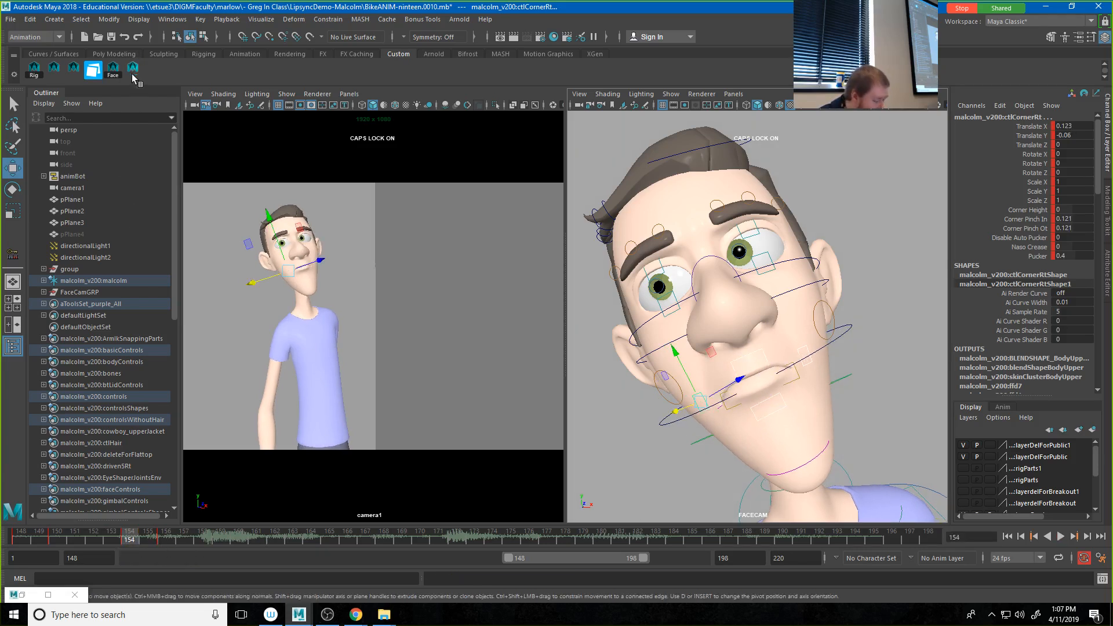
Step: Play the audio onward from frame 156 and key the four lip controls at frame 159
{"action": "left_click", "coordinate": [166, 539]}
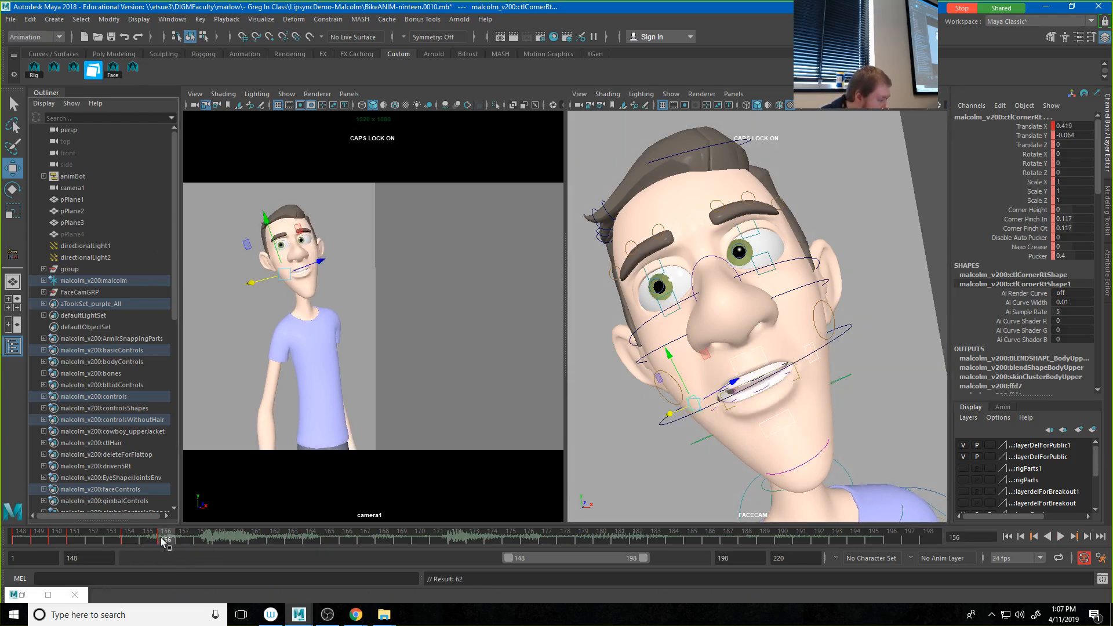
{"action": "key", "text": "alt+v"}
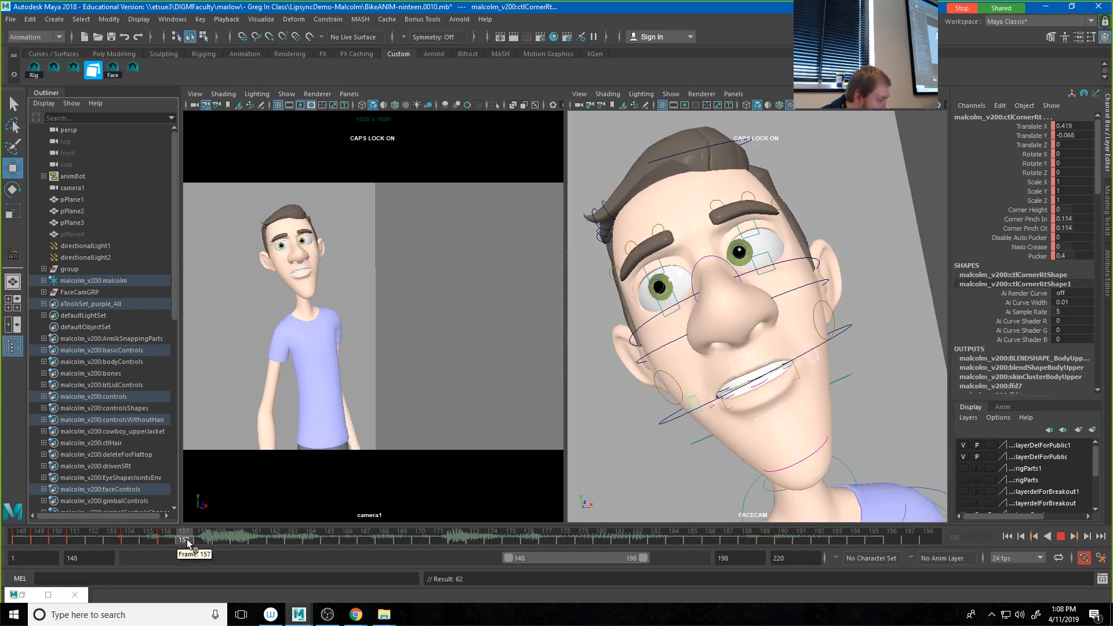
{"action": "left_click", "coordinate": [220, 539]}
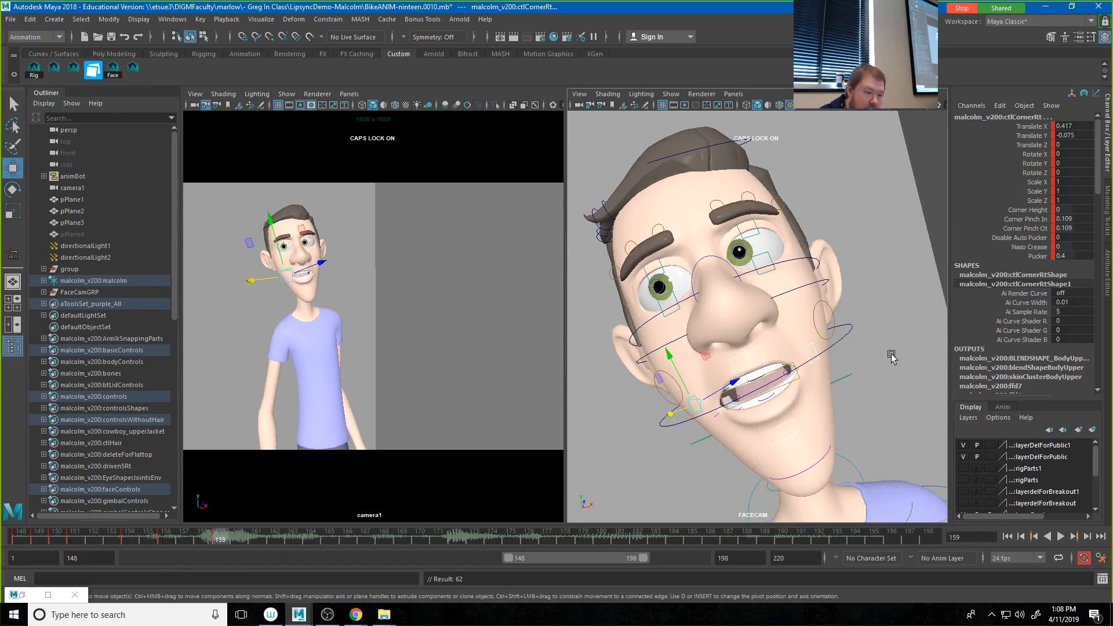
Step: Raise Pucker on the mouth corners to 1.2 at frame 159 and move the left corner inward
{"action": "left_click", "coordinate": [1041, 257]}
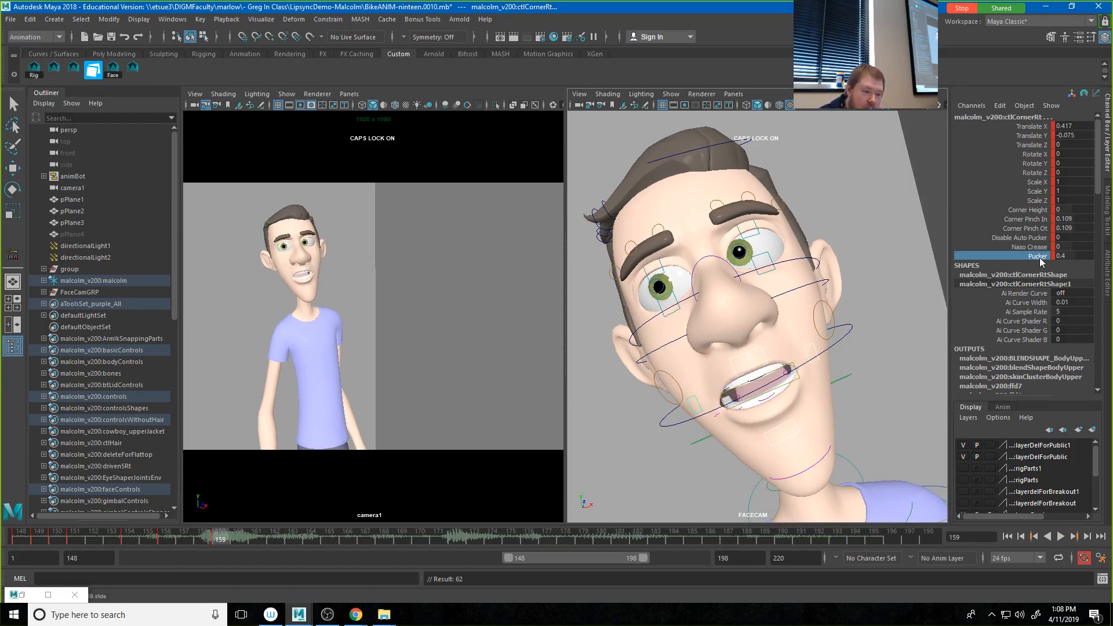
{"action": "middle_click_drag", "start_coordinate": [839, 352], "coordinate": [843, 353]}
{"action": "left_click", "coordinate": [812, 348]}
{"action": "key", "text": "w"}
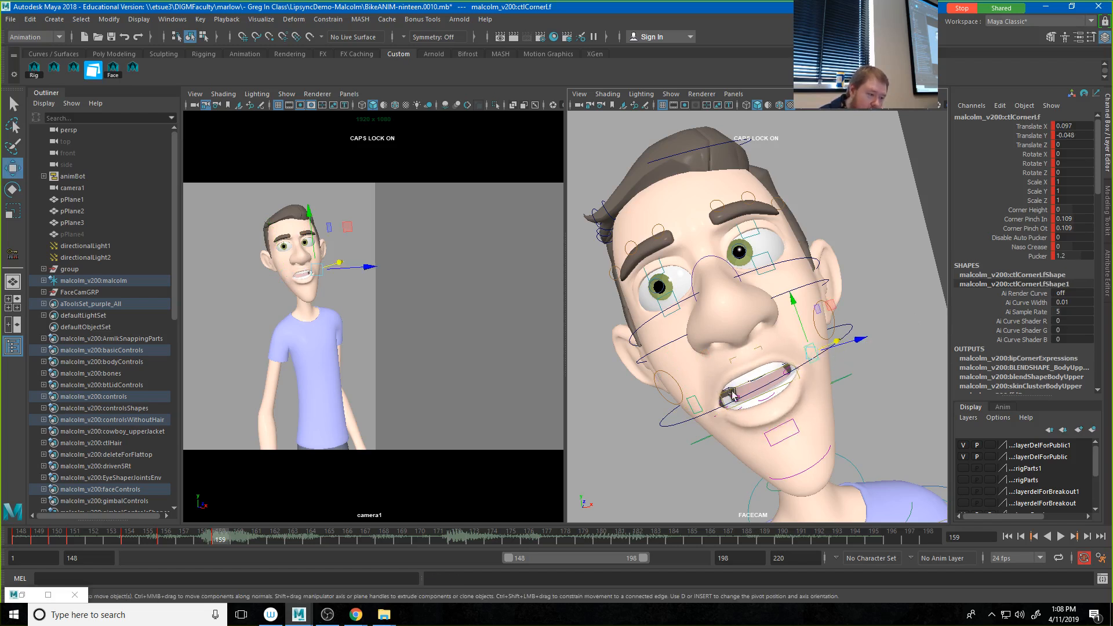
Step: Move the right corner inward to Translate X about -0.087 and raise the corners' Corner Pinch In and Corner Pinch Ot to 1.609
{"action": "left_click", "coordinate": [698, 404]}
{"action": "left_click_drag", "start_coordinate": [679, 414], "coordinate": [688, 413]}
{"action": "left_click_drag", "start_coordinate": [1030, 229], "coordinate": [1027, 220]}
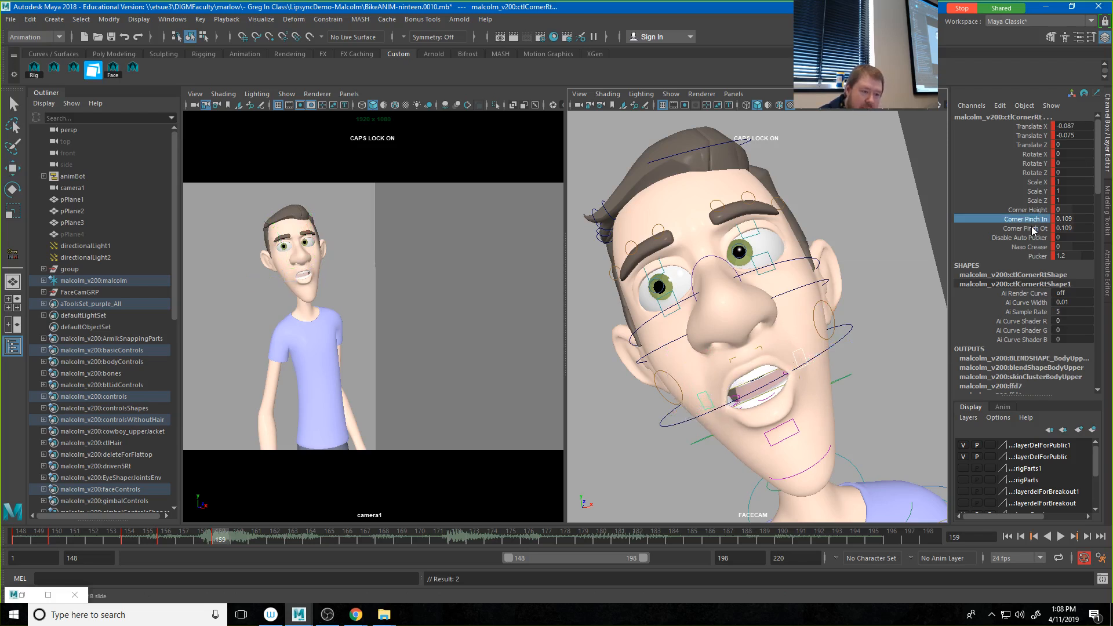
{"action": "middle_click_drag", "start_coordinate": [742, 380], "coordinate": [749, 381]}
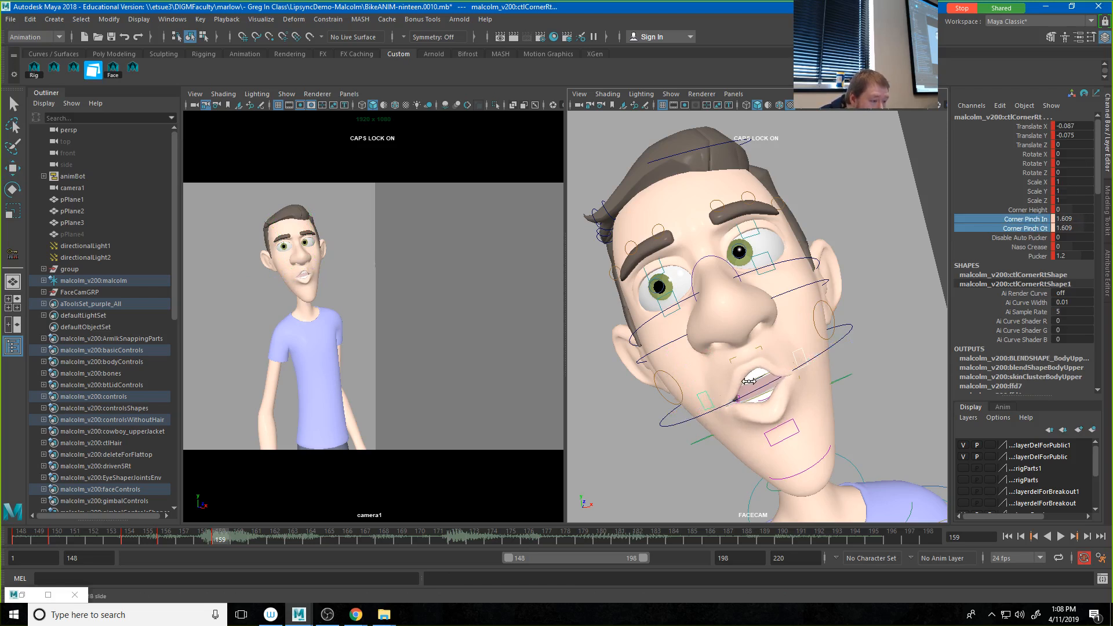
Step: Lower the upper middle lip at frame 159 to Translate Y about 0.005 and raise the lower middle lip to about -0.01
{"action": "left_click", "coordinate": [749, 360]}
{"action": "key", "text": "w"}
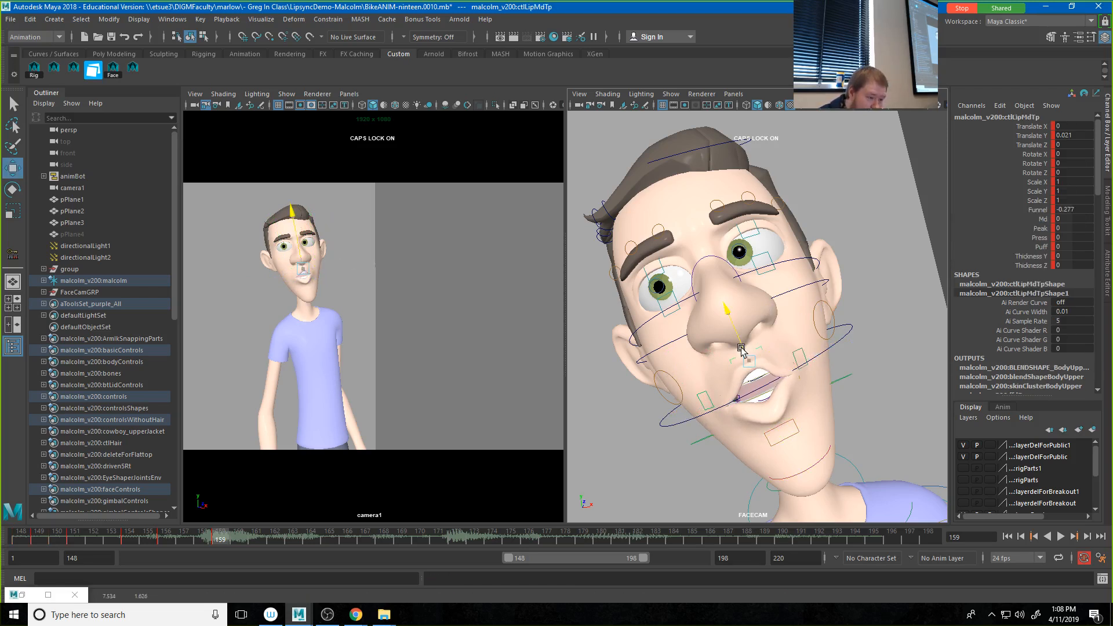
{"action": "left_click_drag", "start_coordinate": [741, 352], "coordinate": [741, 350]}
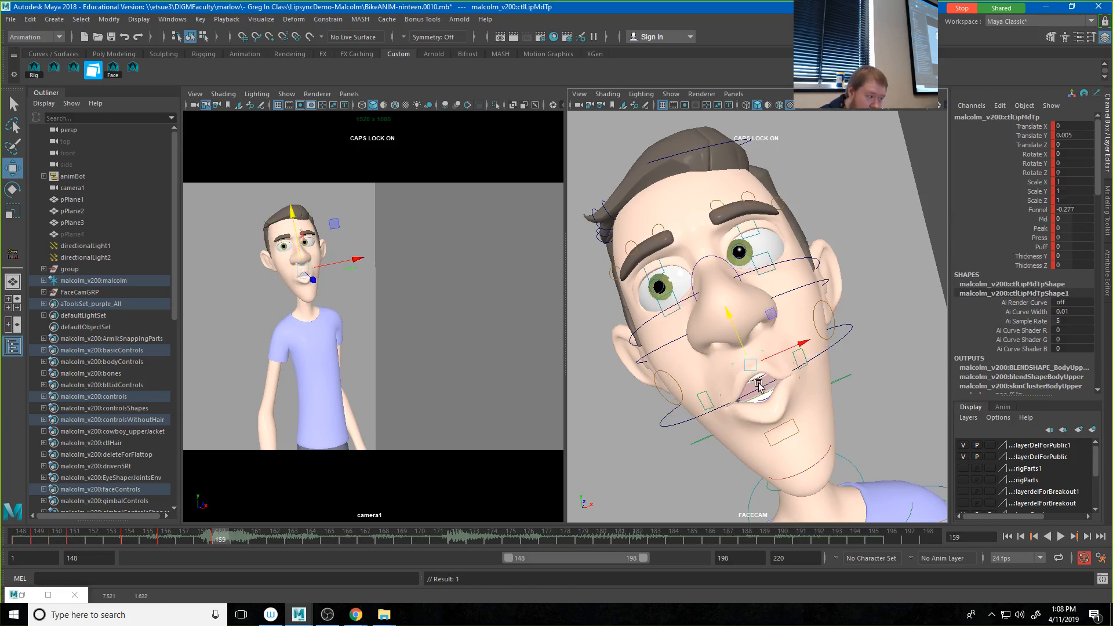
{"action": "left_click", "coordinate": [786, 426]}
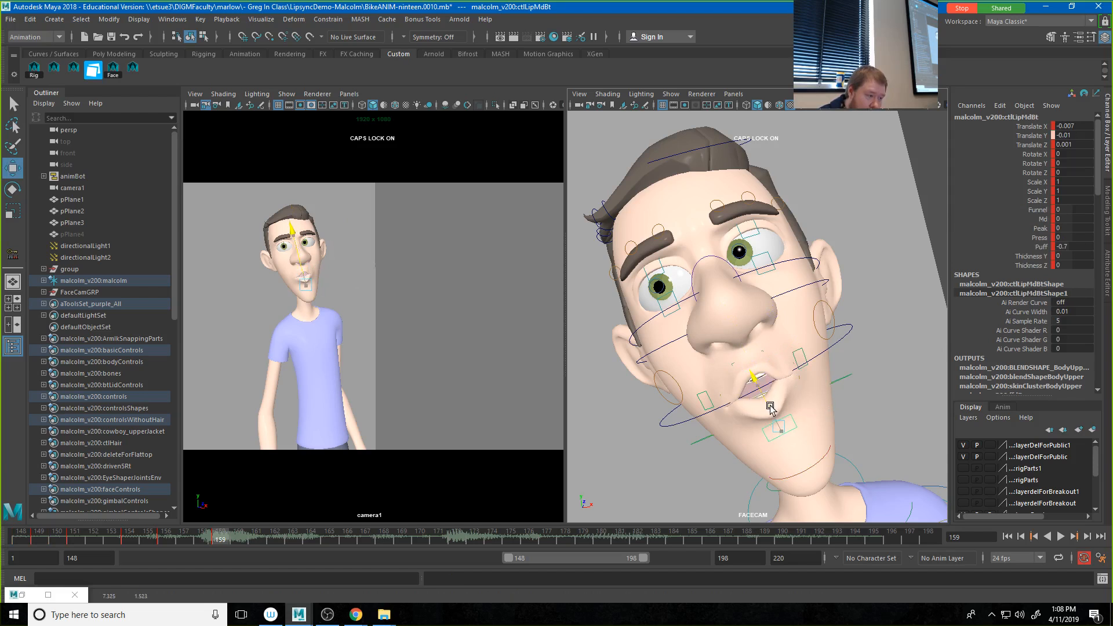
Step: Key the four lip controls at frame 159, play the audio onward, and key them again at frame 161
{"action": "left_click", "coordinate": [705, 400]}
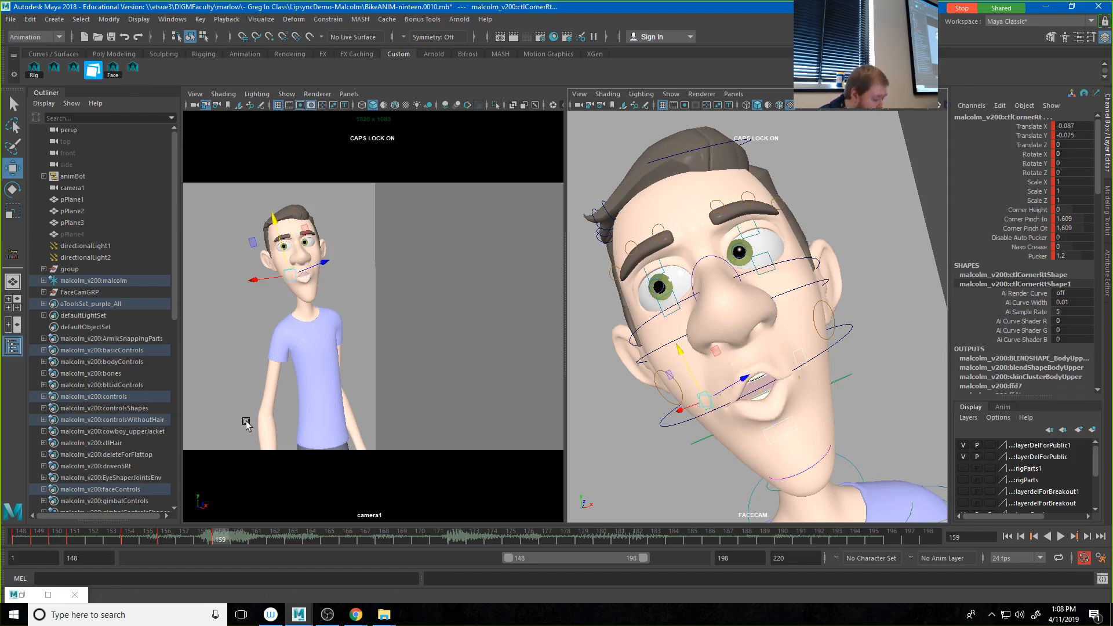
{"action": "key", "text": "alt+v"}
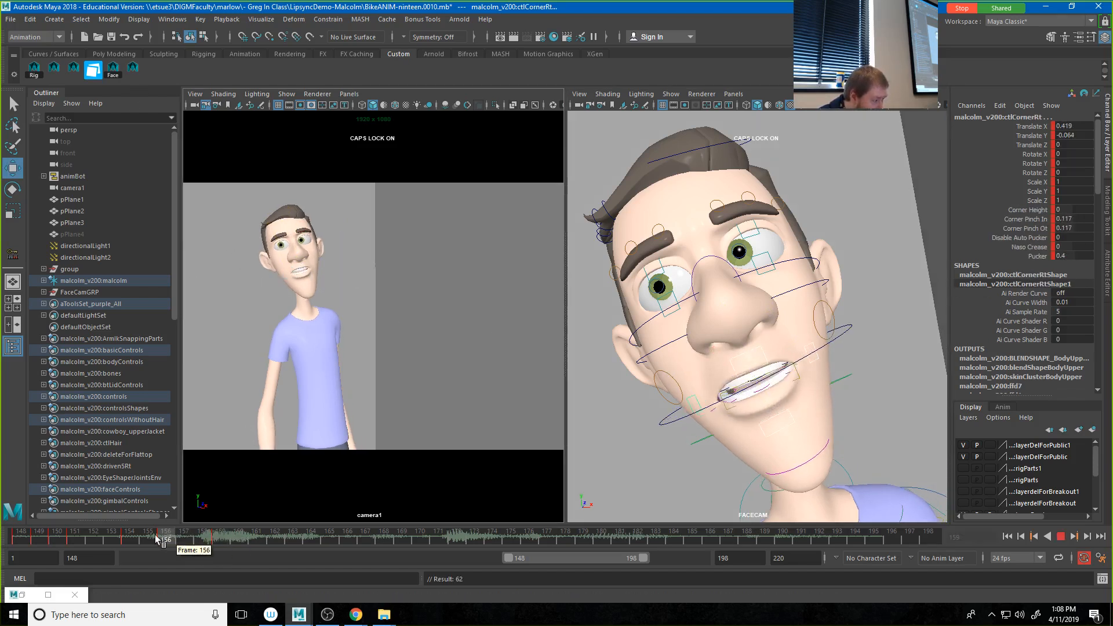
{"action": "left_click", "coordinate": [260, 538]}
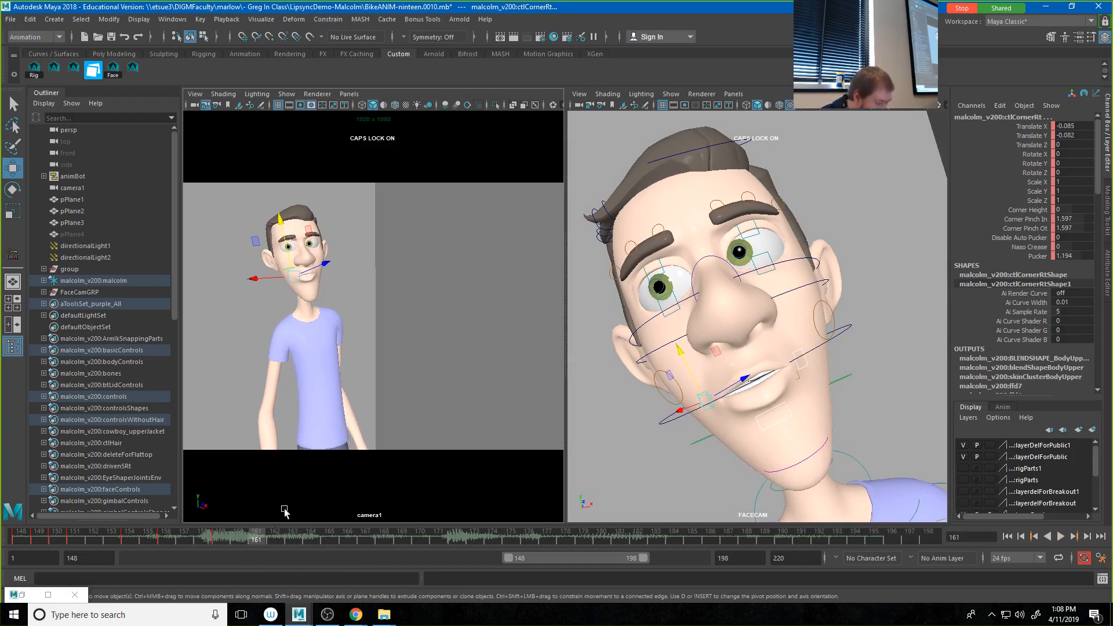
{"action": "key", "text": "s"}
Step: At frame 161, raise the upper middle lip to Translate Y about 0.032 and spread the corners, the right one to Translate X about 0.172
{"action": "left_click", "coordinate": [738, 363]}
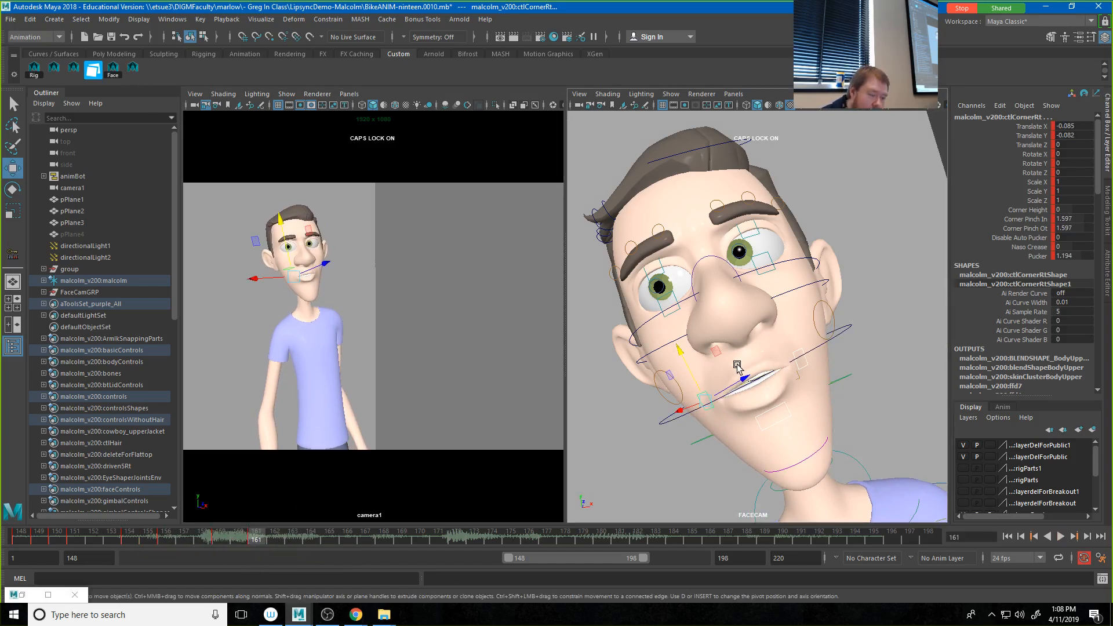
{"action": "left_click_drag", "start_coordinate": [743, 355], "coordinate": [741, 346]}
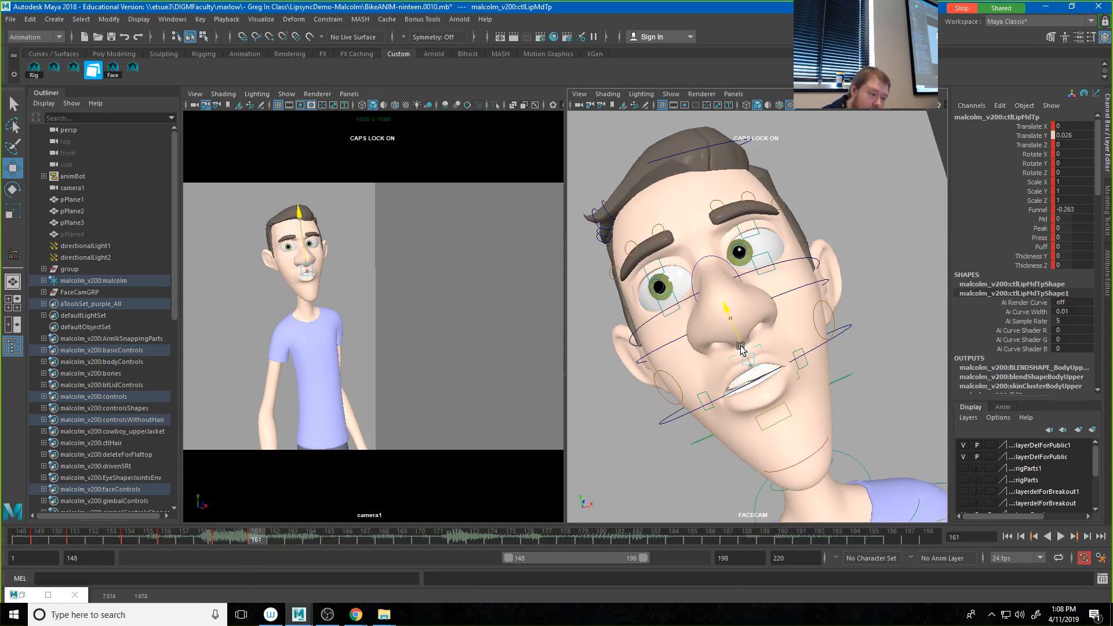
{"action": "left_click", "coordinate": [800, 358]}
{"action": "left_click_drag", "start_coordinate": [825, 346], "coordinate": [834, 342]}
{"action": "left_click", "coordinate": [709, 396]}
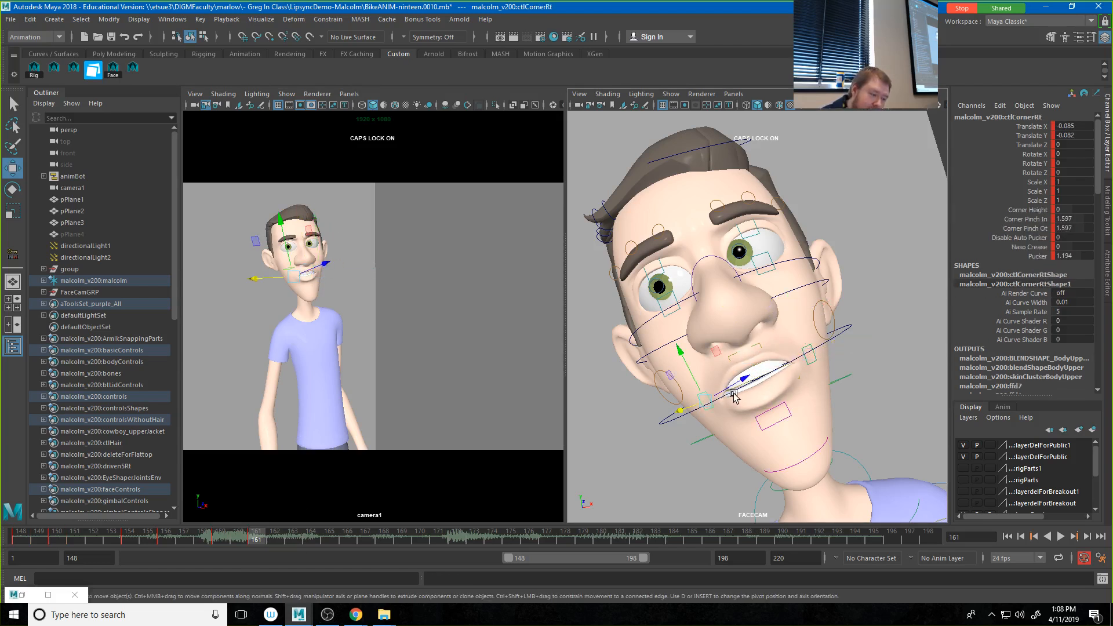
{"action": "left_click_drag", "start_coordinate": [709, 398], "coordinate": [682, 410]}
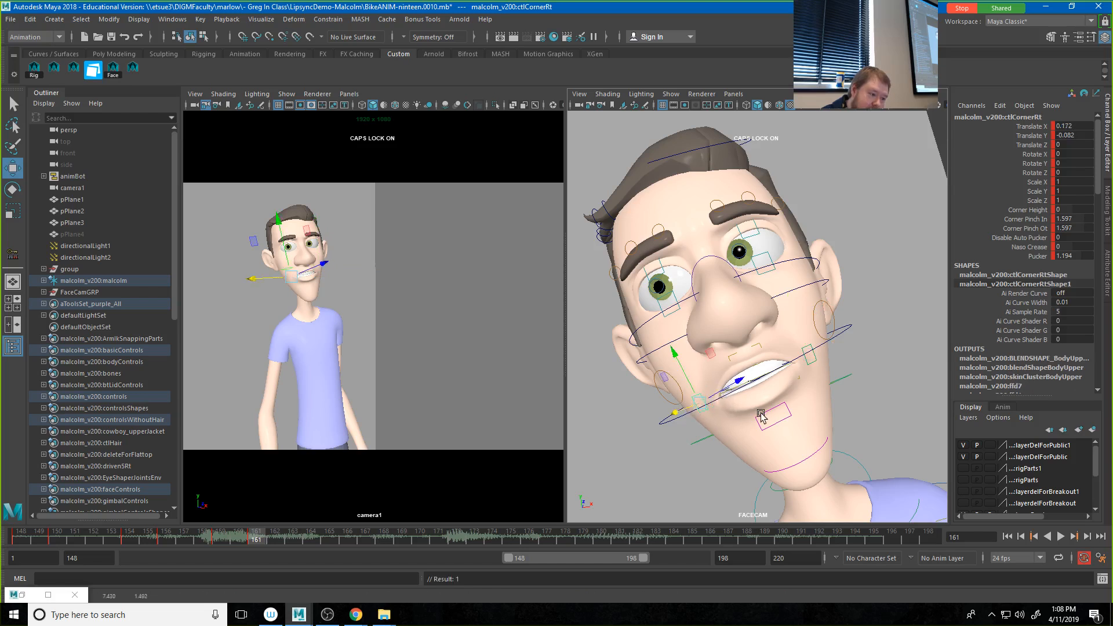
Step: Set the lower middle lip at frame 161 to Translate Y about -0.025 and the upper middle lip to about 0.028
{"action": "left_click", "coordinate": [765, 417]}
{"action": "left_click_drag", "start_coordinate": [755, 380], "coordinate": [755, 382]}
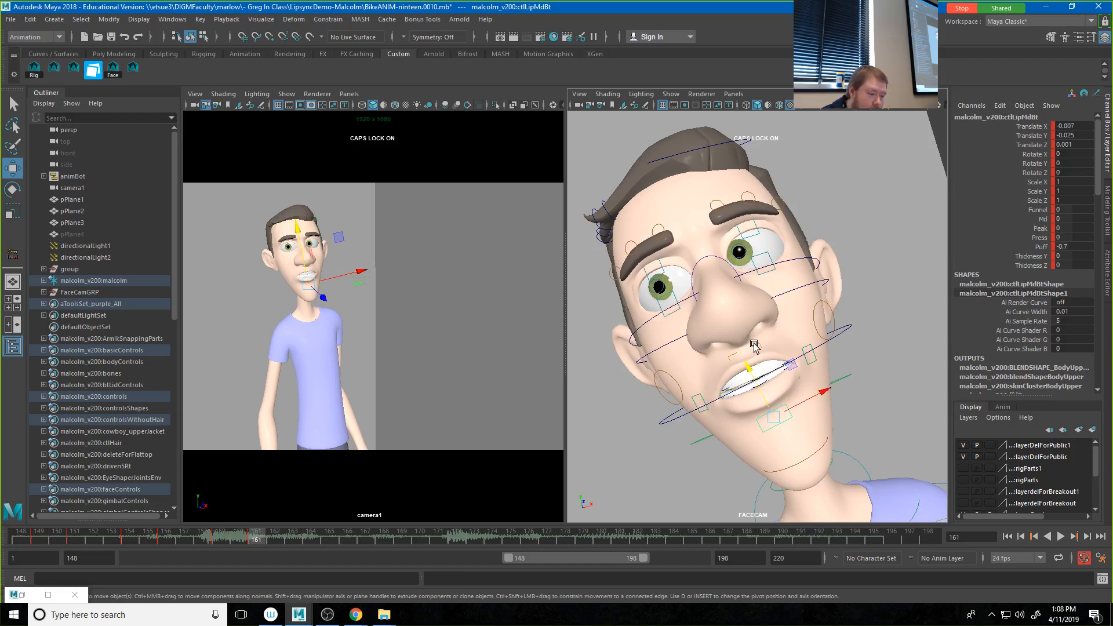
{"action": "left_click", "coordinate": [746, 361]}
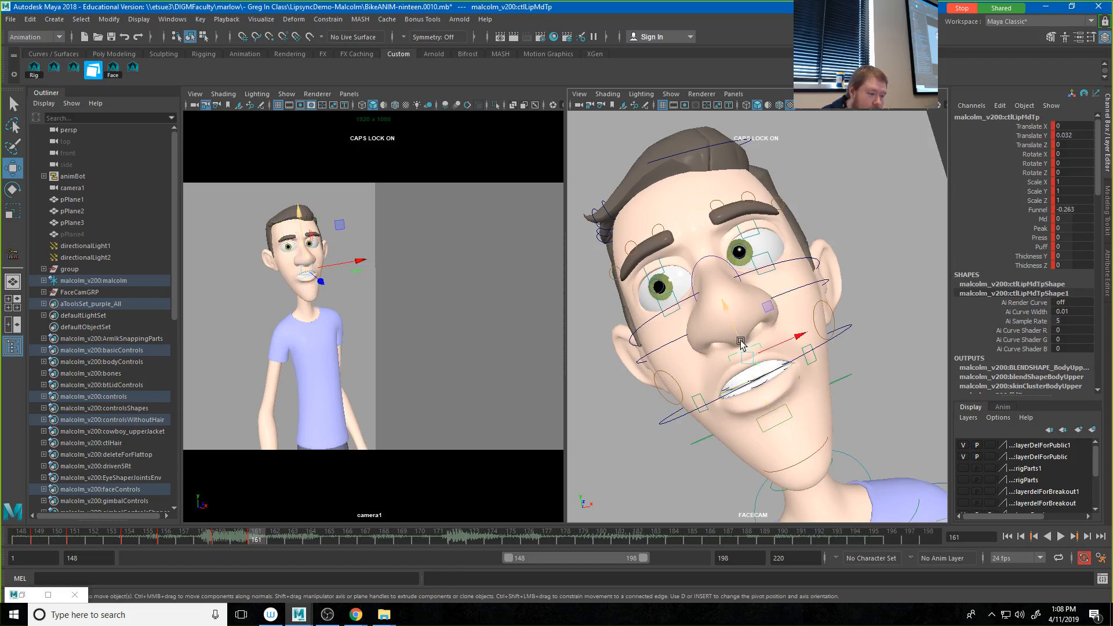
{"action": "left_click", "coordinate": [771, 416]}
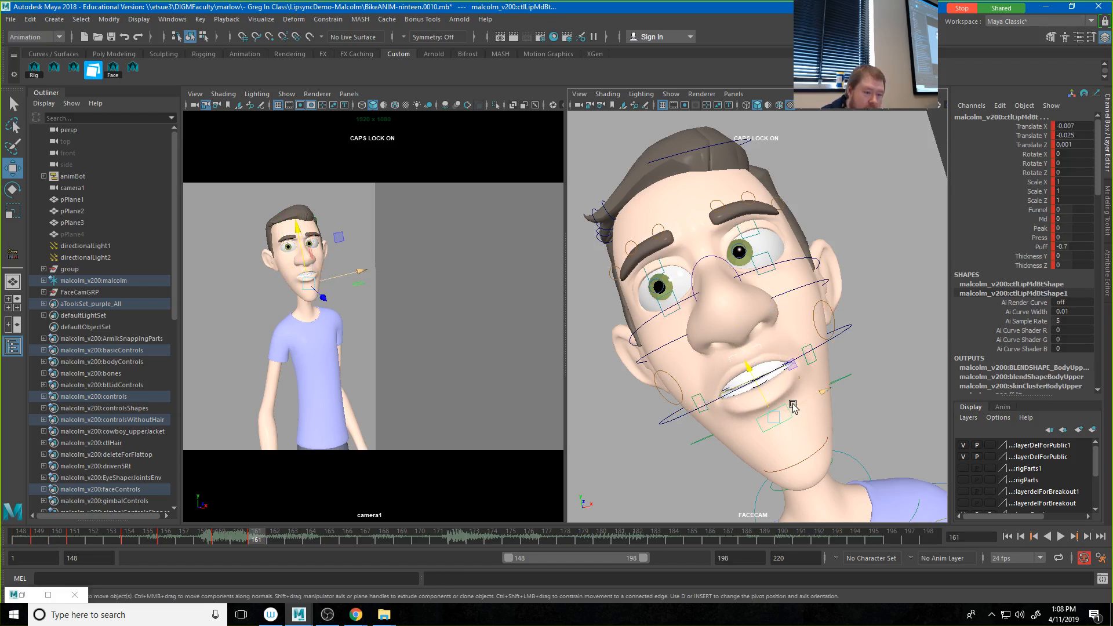
Step: Select both mouth corner controls at frame 161 and reduce their Pucker to 0.044
{"action": "left_click", "coordinate": [812, 367]}
{"action": "left_click", "coordinate": [694, 400]}
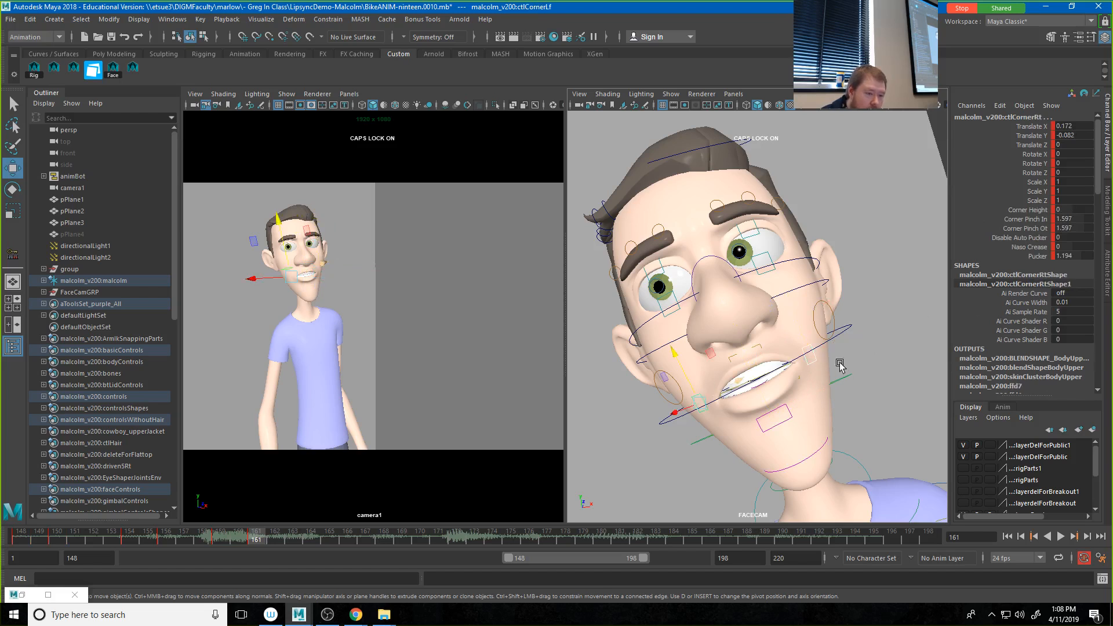
{"action": "left_click", "coordinate": [1035, 256]}
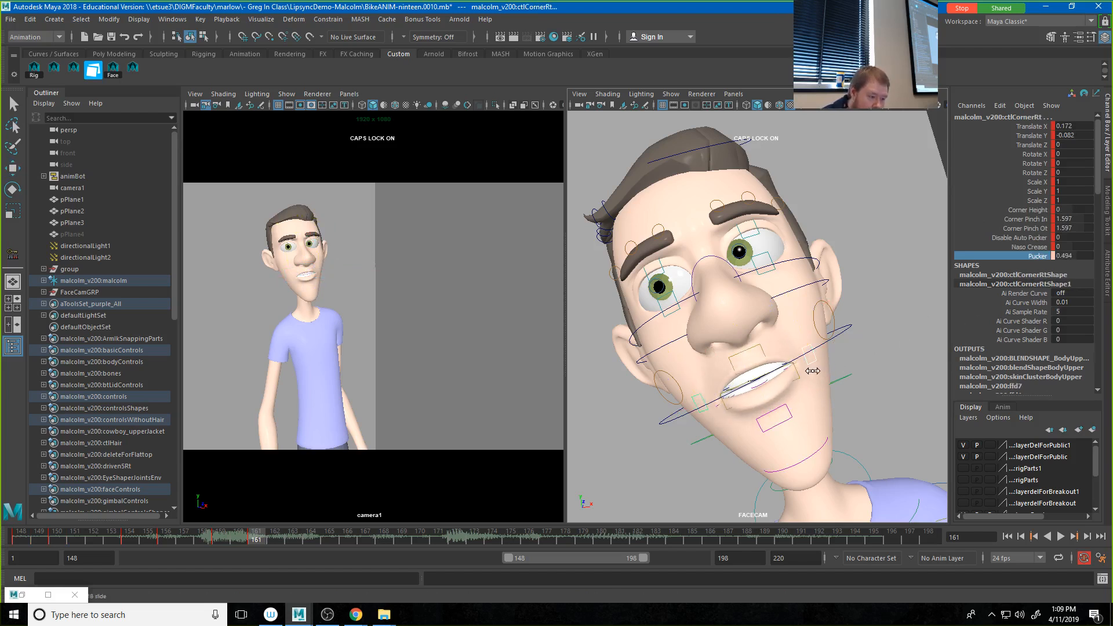
{"action": "middle_click_drag", "start_coordinate": [813, 371], "coordinate": [796, 373]}
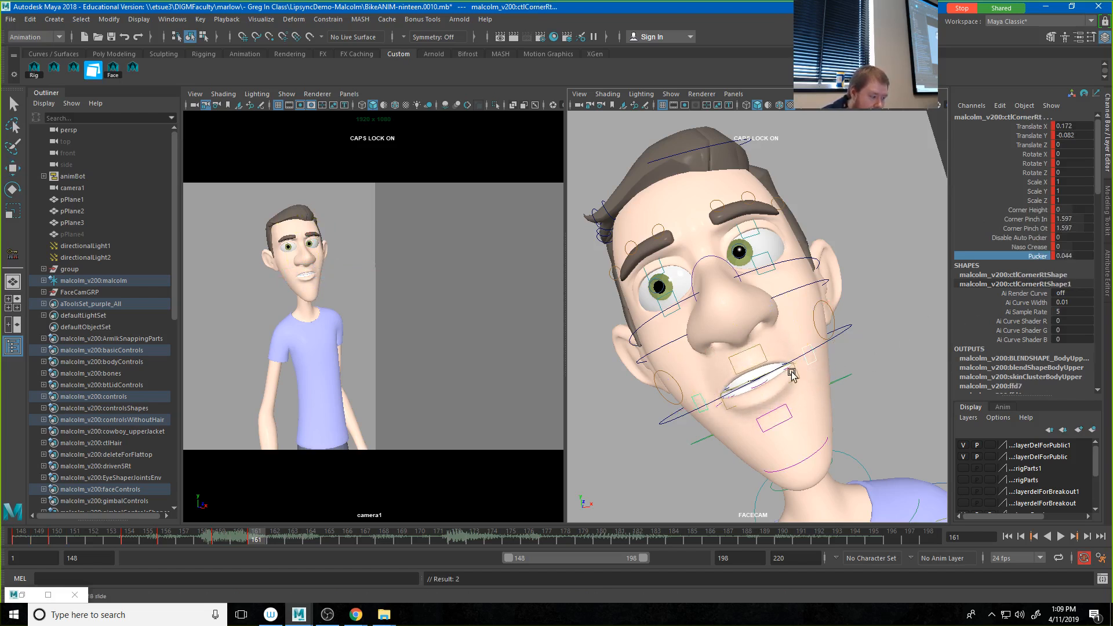
Step: Key the four lip controls at frame 161 and play the audio onward to frame 164
{"action": "left_click", "coordinate": [136, 68]}
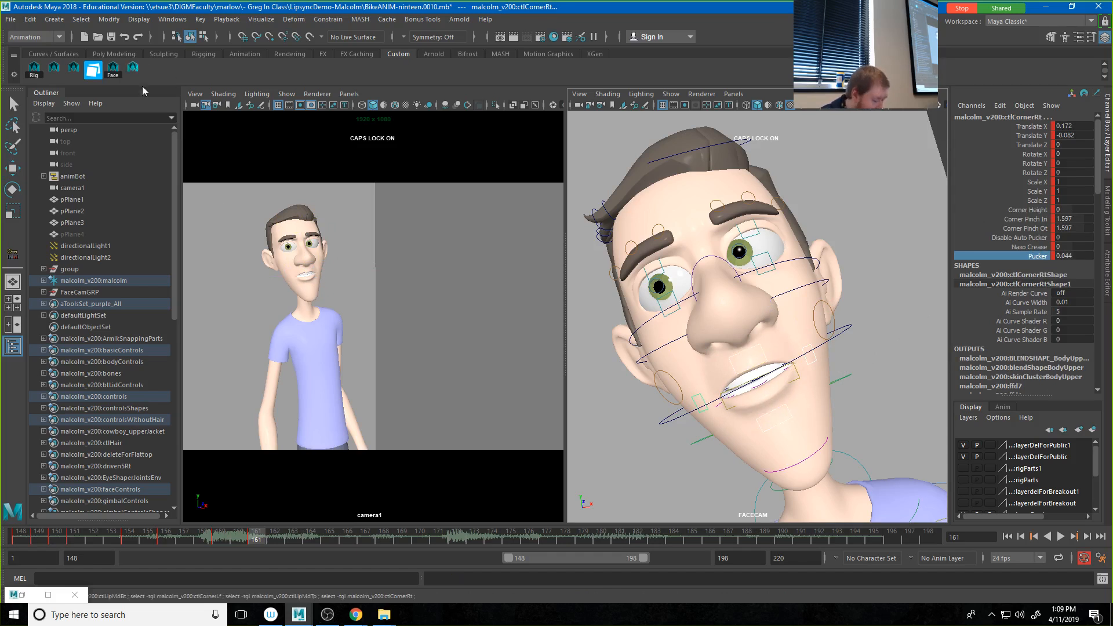
{"action": "key", "text": "s"}
{"action": "key", "text": "alt+v"}
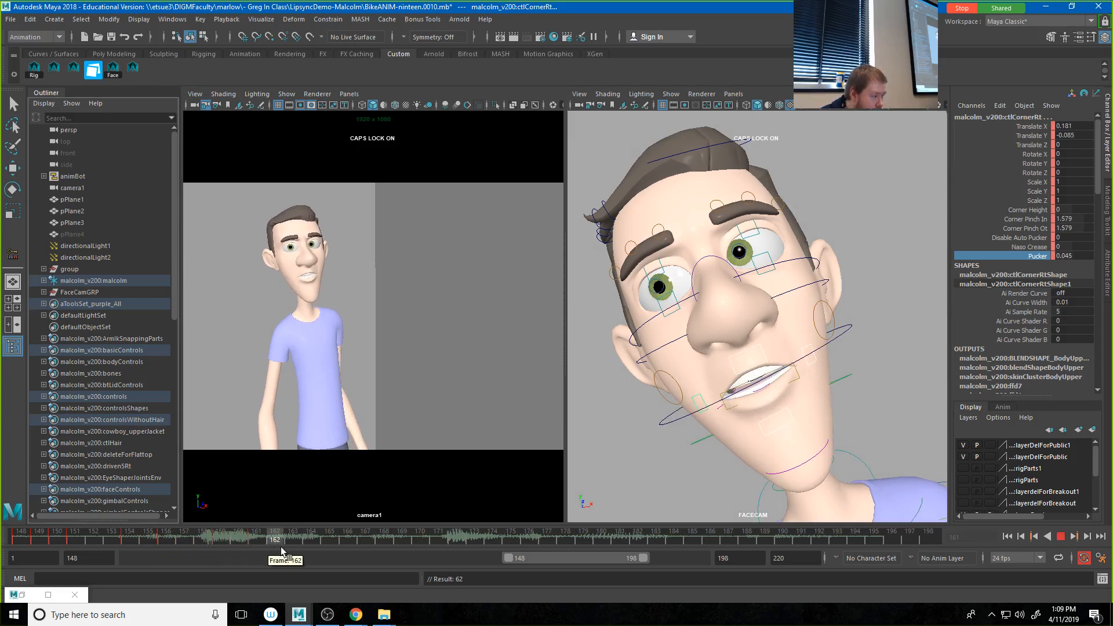
{"action": "mouse_move", "coordinate": [323, 551]}
{"action": "left_mouse_down"}
{"action": "mouse_move", "coordinate": [262, 549]}
{"action": "mouse_move", "coordinate": [308, 550]}
{"action": "left_mouse_up"}
{"action": "key", "text": "alt+v"}
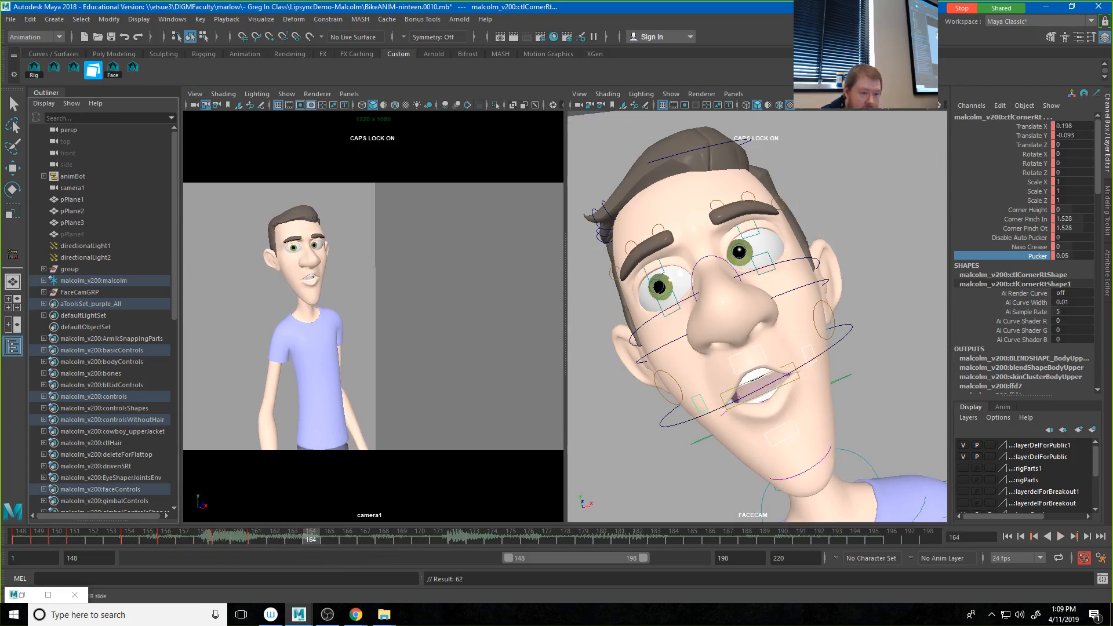
Step: Select both mouth corner controls at frame 164 and lower their Corner Pinch In and Corner Pinch Ot to -0.172
{"action": "left_click", "coordinate": [798, 356]}
{"action": "key", "text": "w"}
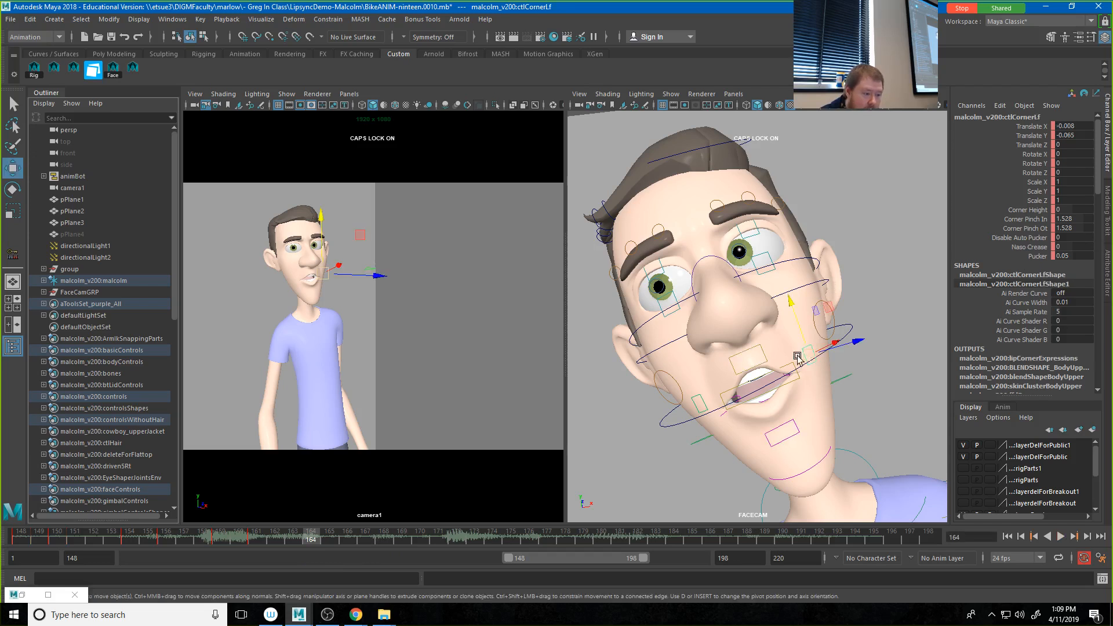
{"action": "left_click", "coordinate": [704, 404]}
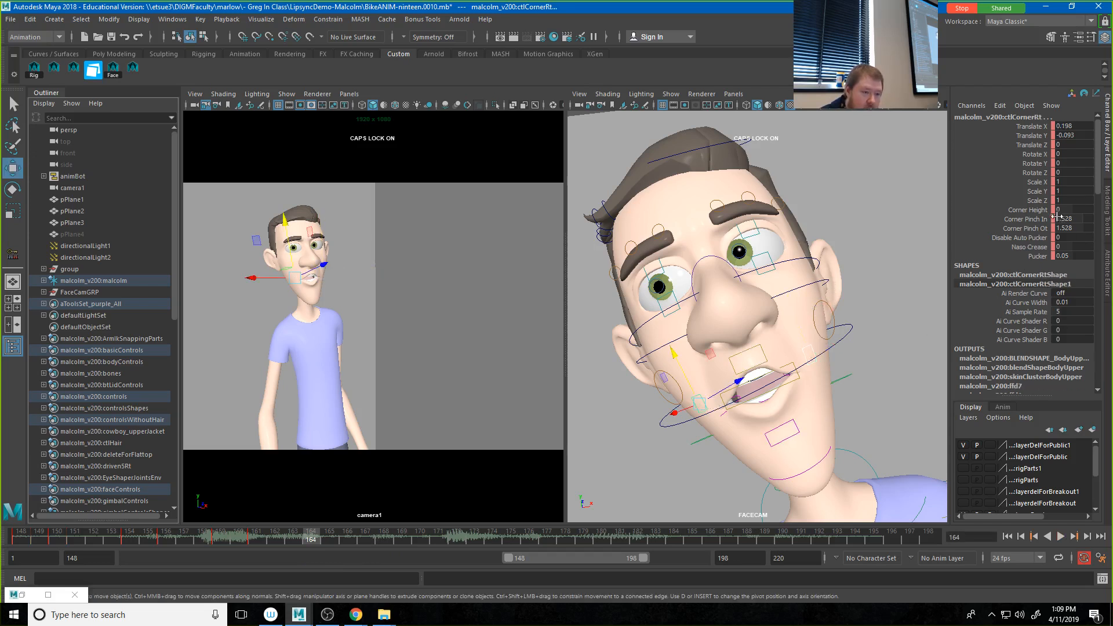
{"action": "left_click_drag", "start_coordinate": [1047, 220], "coordinate": [1044, 228]}
{"action": "middle_click_drag", "start_coordinate": [682, 347], "coordinate": [671, 352]}
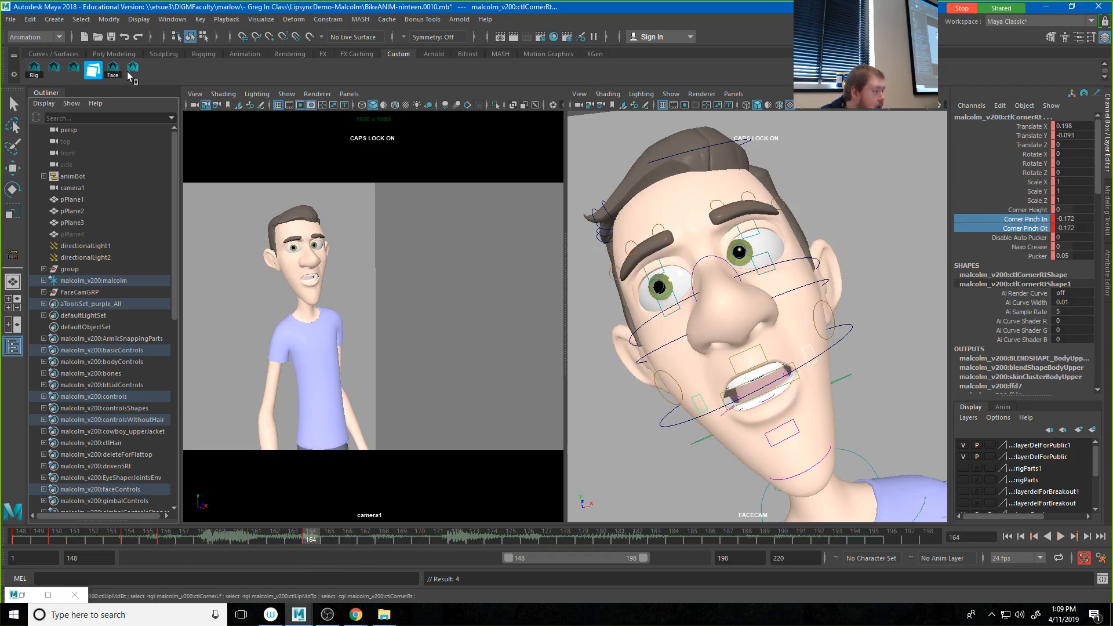
Step: Play the audio on to frame 166 and key the four lip controls there
{"action": "key", "text": "alt+v"}
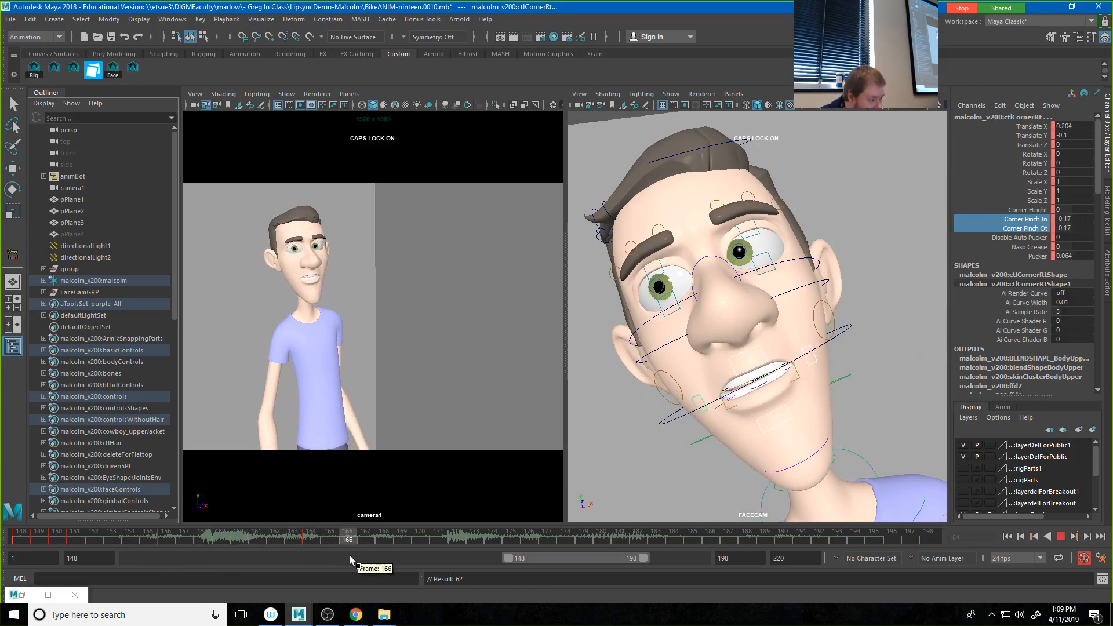
{"action": "key", "text": "alt+v"}
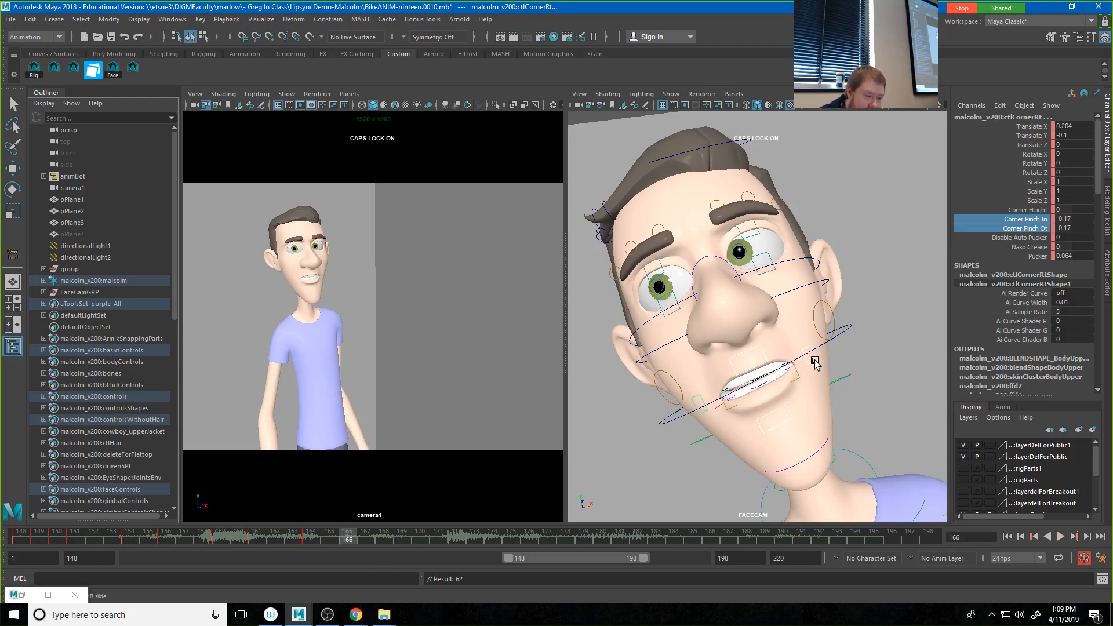
{"action": "left_click", "coordinate": [809, 362]}
{"action": "key", "text": "w"}
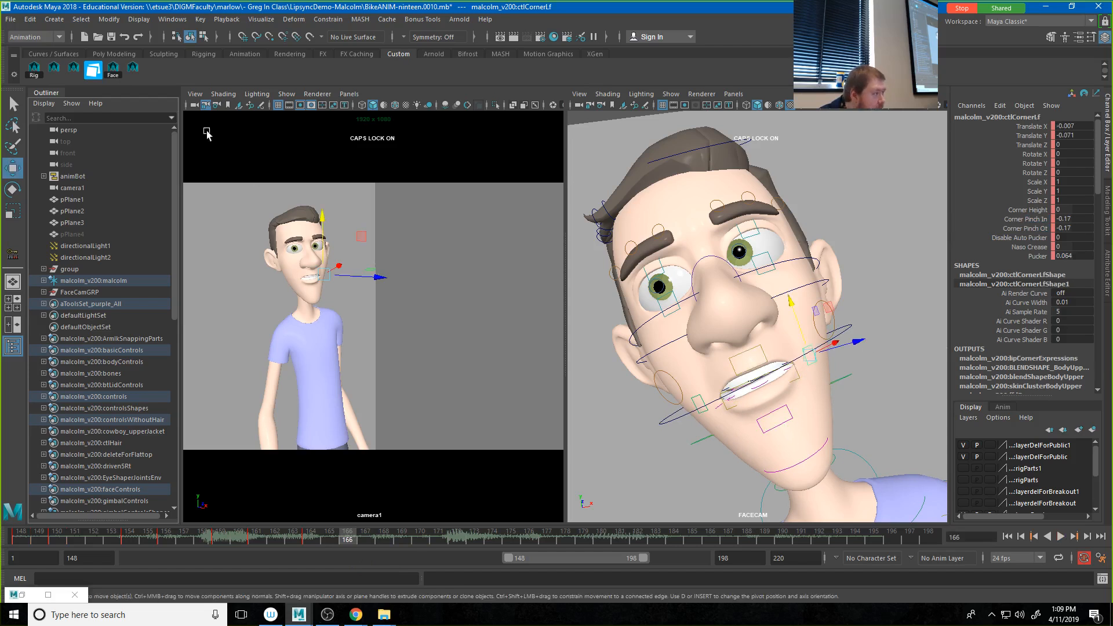
{"action": "left_click", "coordinate": [138, 66]}
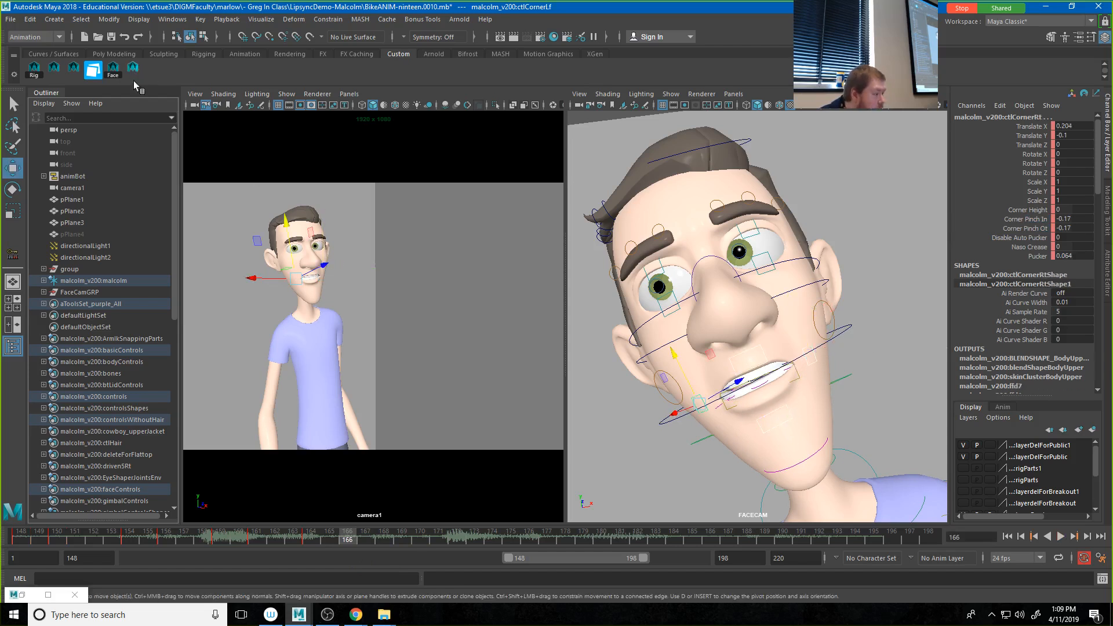
{"action": "key", "text": "s"}
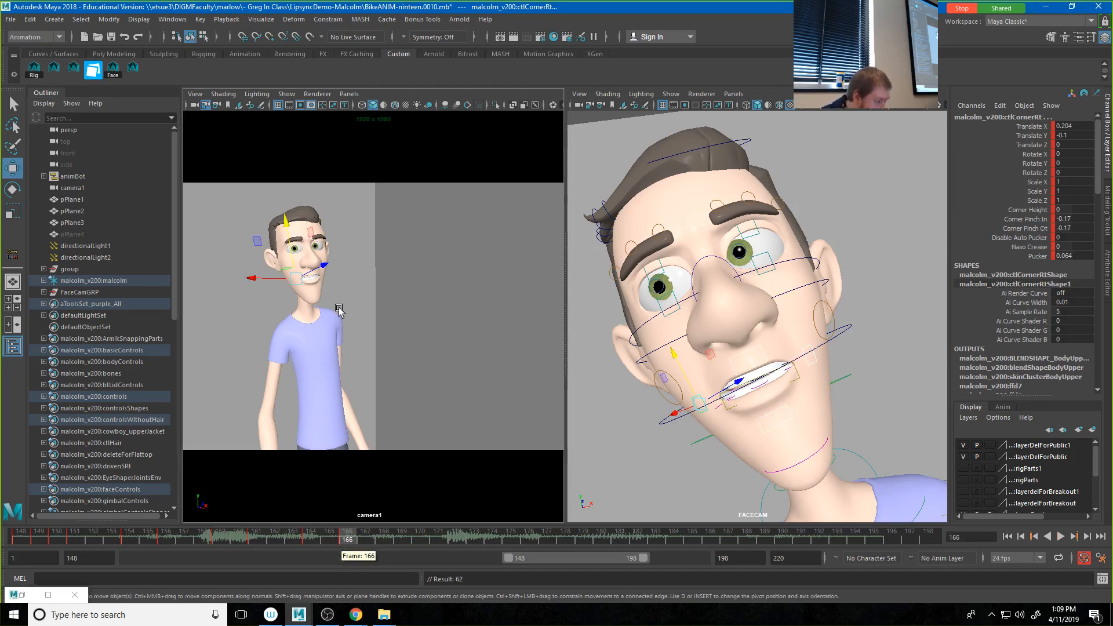
Step: Spread and raise the right mouth corner at frame 166 to Translate X about 0.349 and Translate Y about 0.034
{"action": "left_click", "coordinate": [804, 350], "text": "shift"}
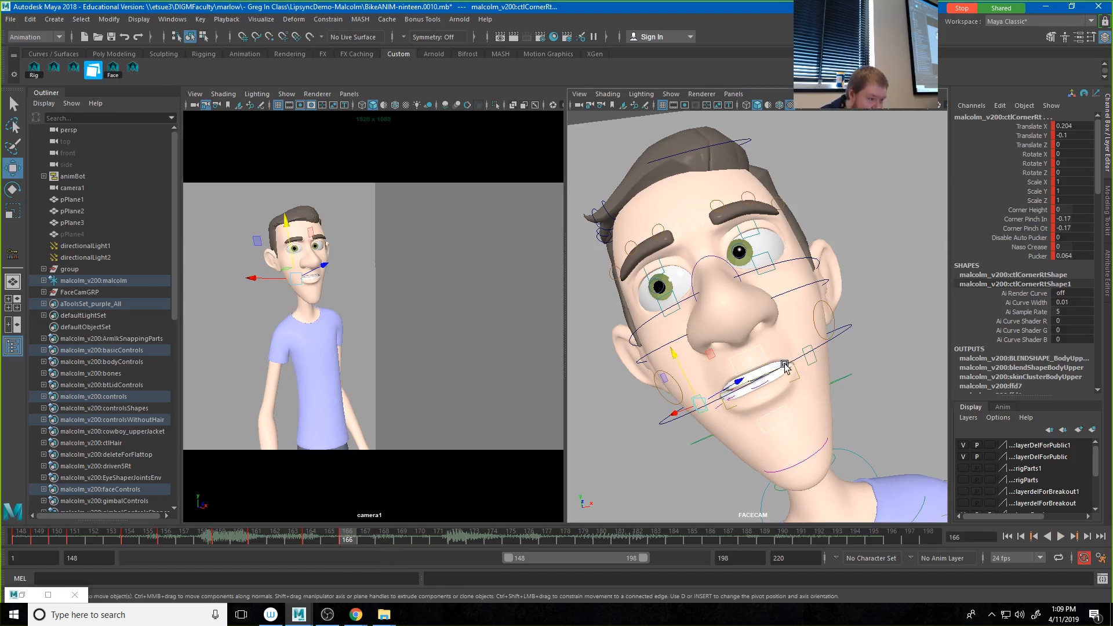
{"action": "left_click", "coordinate": [790, 367]}
{"action": "left_click", "coordinate": [702, 402]}
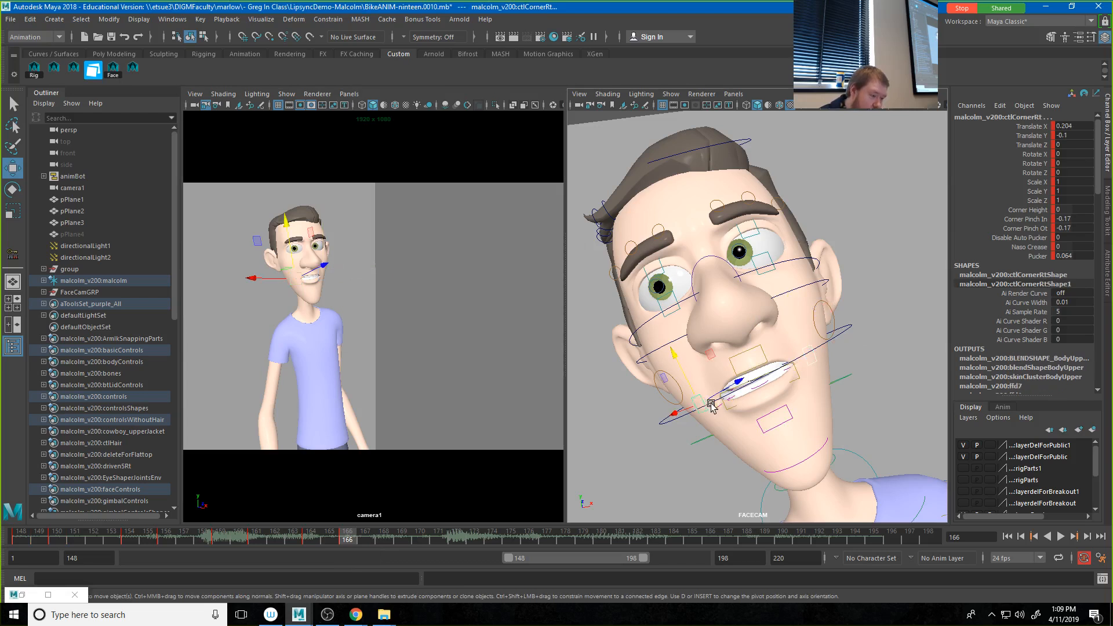
{"action": "left_click_drag", "start_coordinate": [674, 413], "coordinate": [682, 384]}
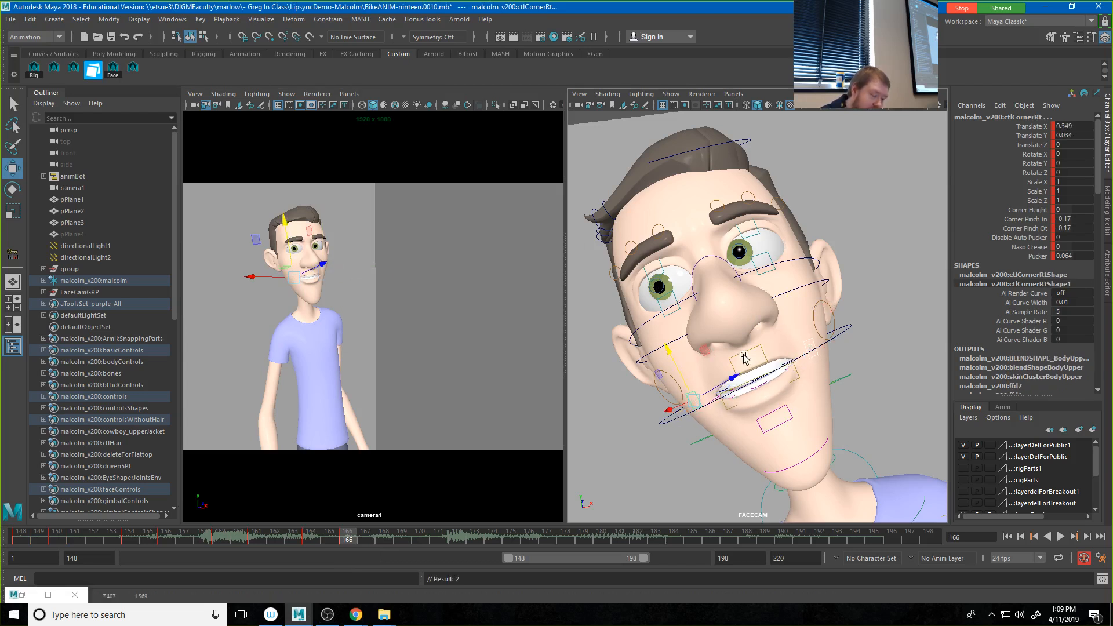
Step: Adjust the middle lips at frame 166, the lower one to Translate Y about -0.016, and key the four lip controls
{"action": "left_click", "coordinate": [756, 375]}
{"action": "left_click", "coordinate": [765, 417]}
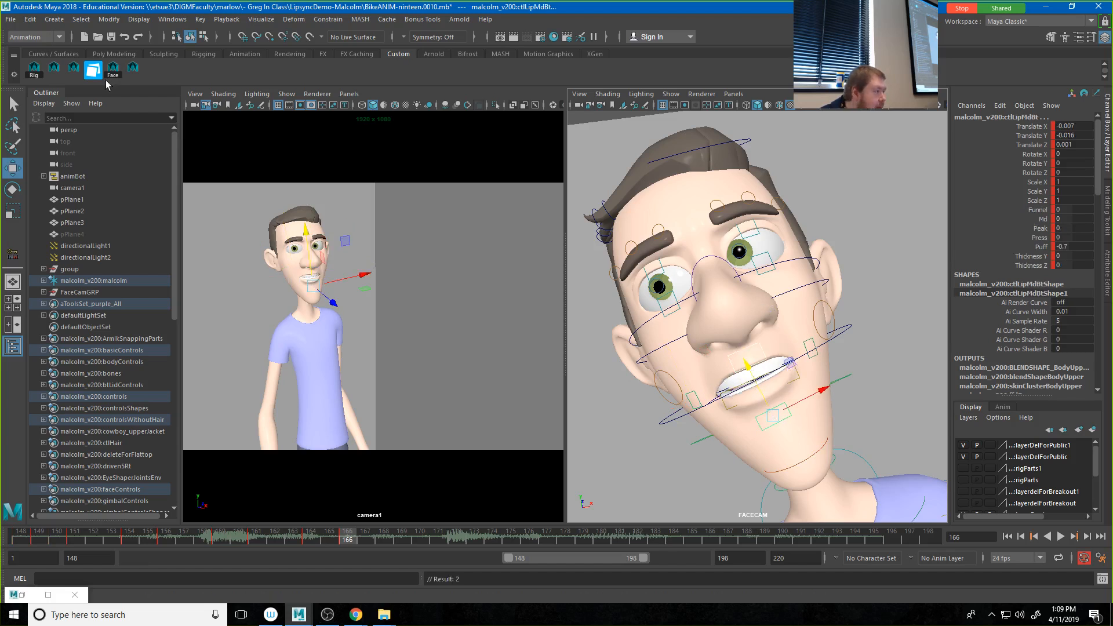
{"action": "left_click", "coordinate": [134, 74]}
{"action": "key", "text": "s"}
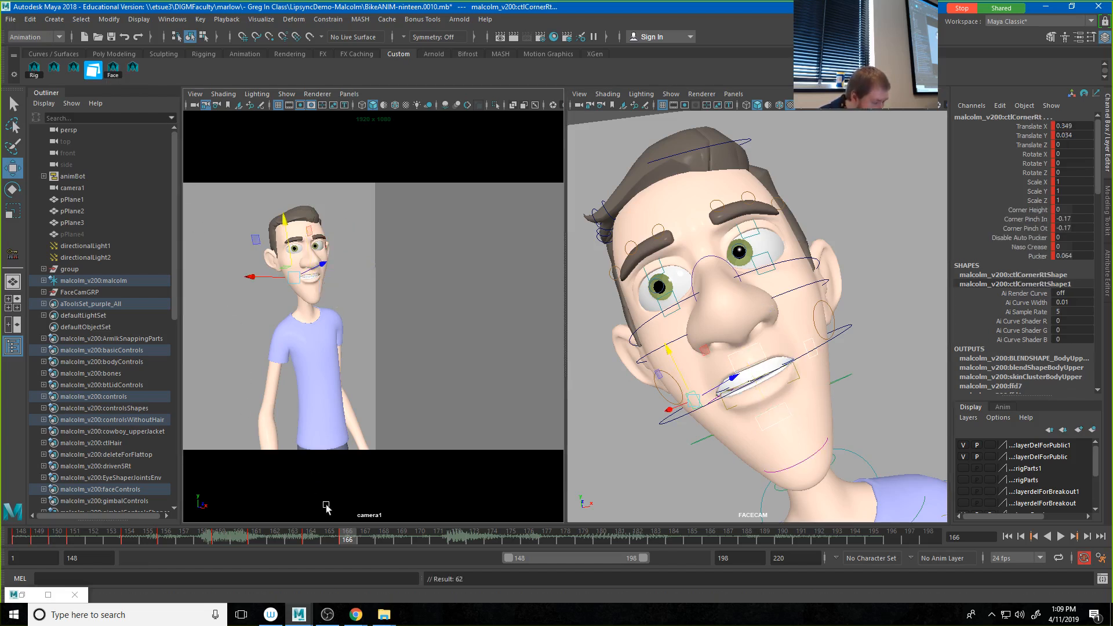
Step: Scrub the audio to frame 173 and replay the mouth animation from frame 159
{"action": "left_click_drag", "start_coordinate": [342, 532], "coordinate": [470, 544]}
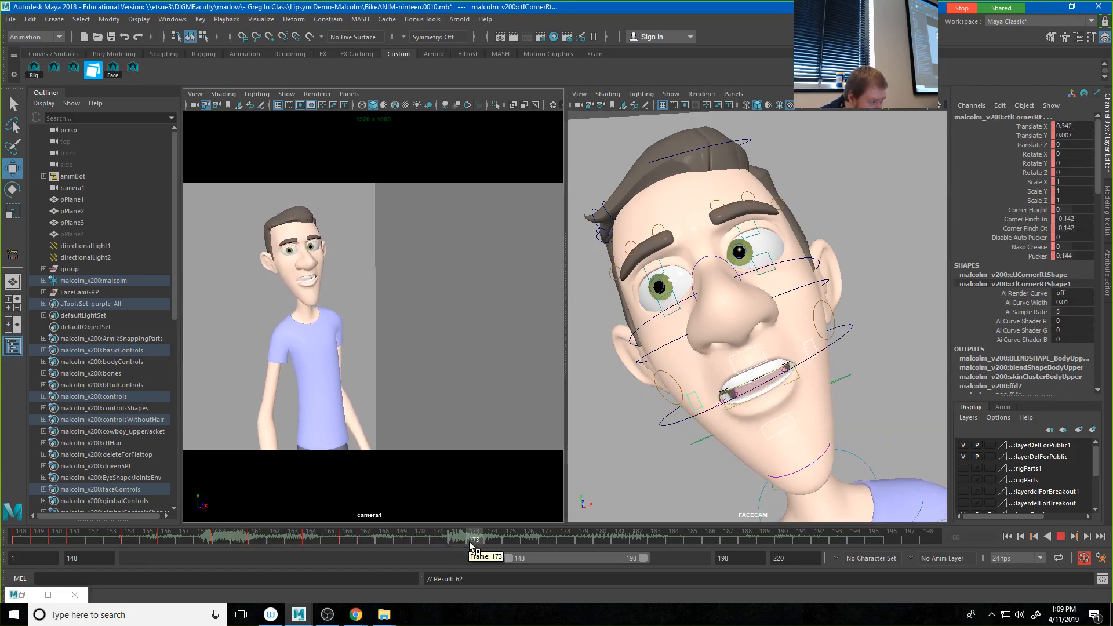
{"action": "mouse_move", "coordinate": [471, 544]}
{"action": "left_mouse_down"}
{"action": "mouse_move", "coordinate": [481, 542]}
{"action": "mouse_move", "coordinate": [460, 538]}
{"action": "mouse_move", "coordinate": [470, 537]}
{"action": "left_mouse_up"}
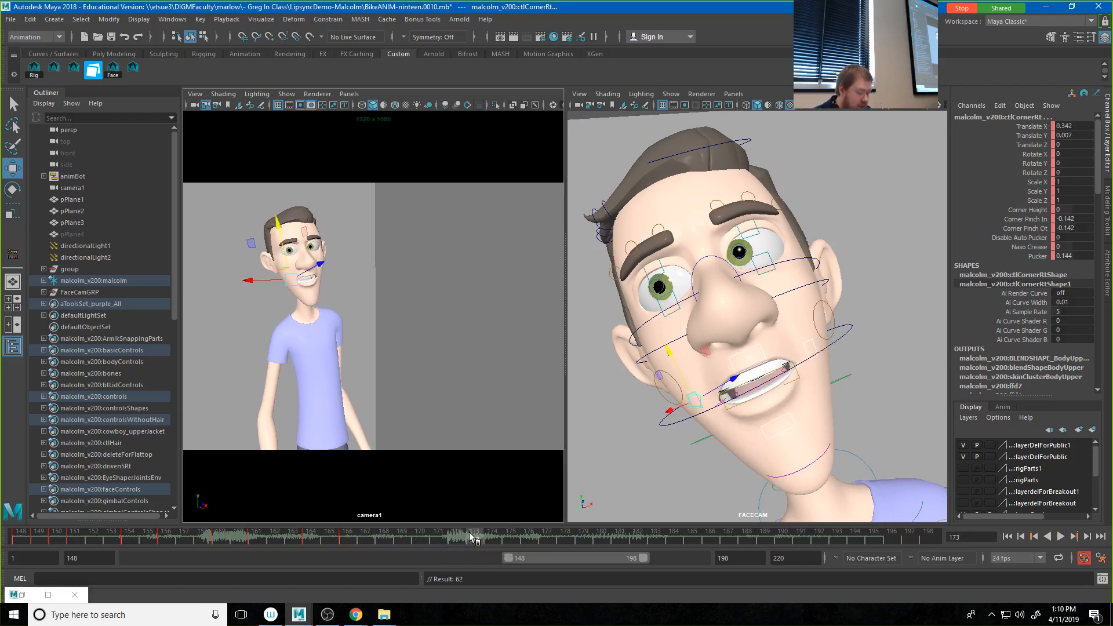
{"action": "left_click_drag", "start_coordinate": [471, 538], "coordinate": [224, 548]}
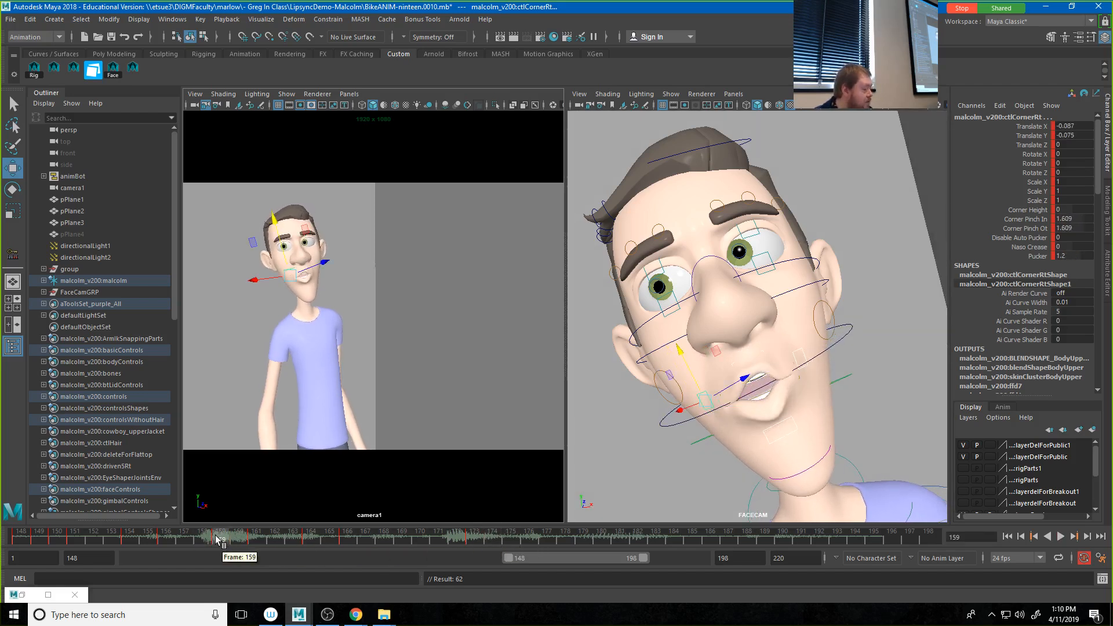
{"action": "key", "text": "alt+v"}
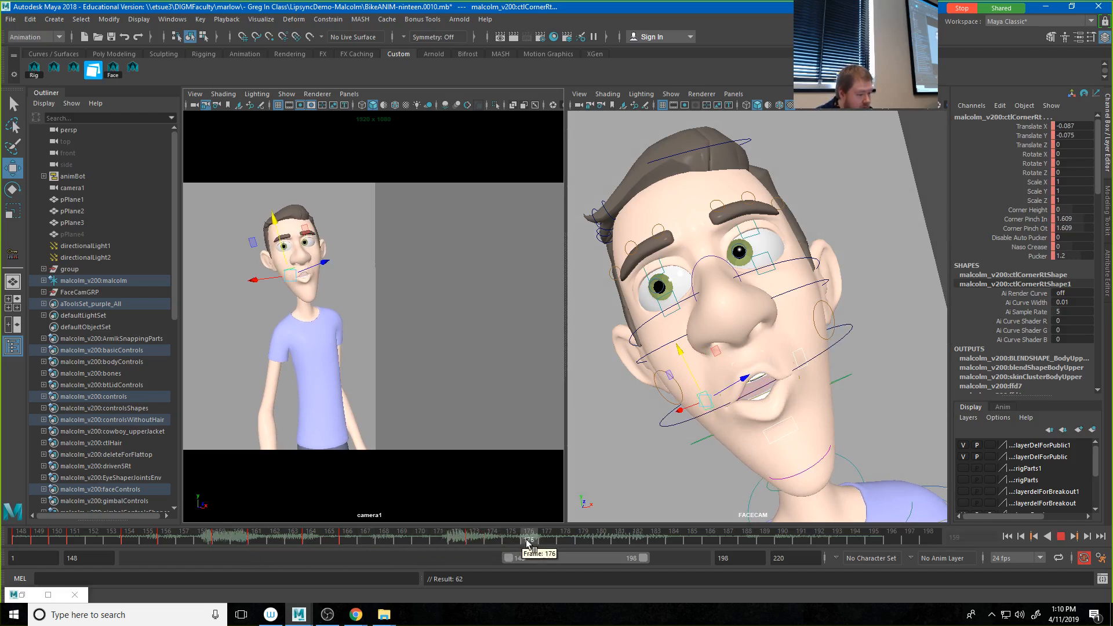
Step: At frame 187, set the mouth corners' Pucker to -0.522 and Corner Pinch In and Ot to -2.235, and play back the shot
{"action": "left_click_drag", "start_coordinate": [528, 543], "coordinate": [724, 541]}
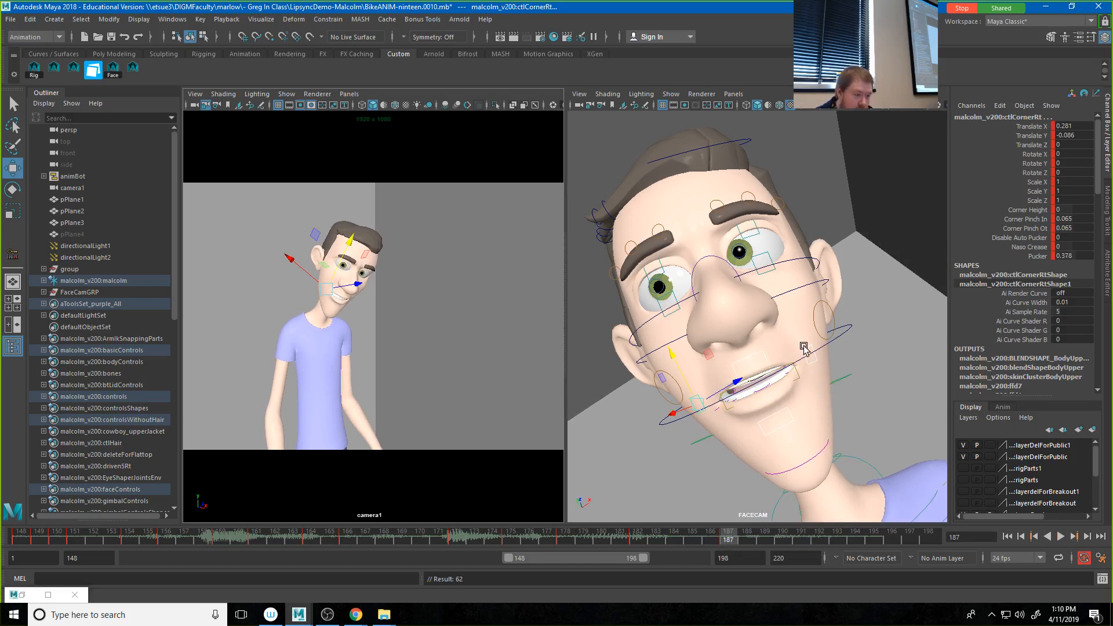
{"action": "left_click", "coordinate": [1048, 256]}
{"action": "middle_click_drag", "start_coordinate": [916, 367], "coordinate": [911, 367]}
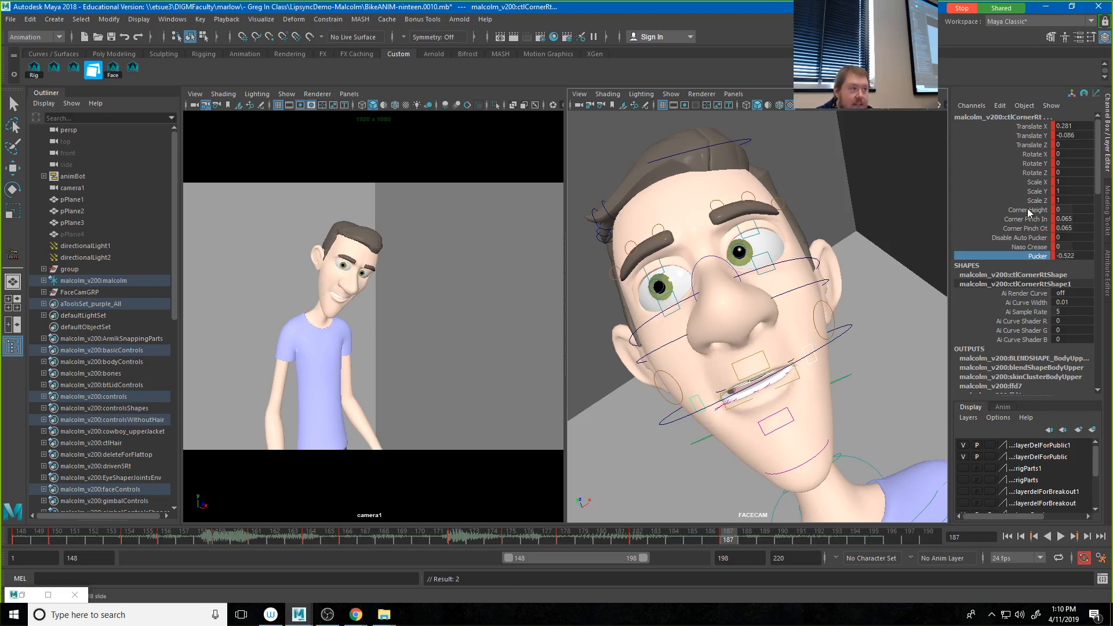
{"action": "left_click", "coordinate": [1031, 211]}
{"action": "left_click_drag", "start_coordinate": [1032, 219], "coordinate": [1032, 229]}
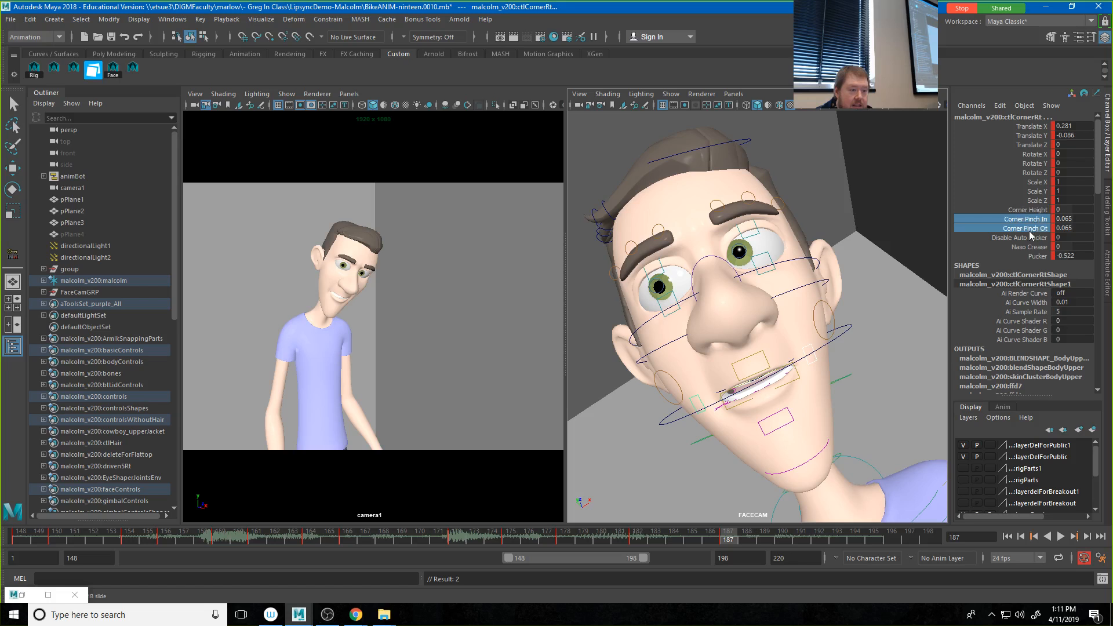
{"action": "middle_click_drag", "start_coordinate": [748, 337], "coordinate": [746, 342]}
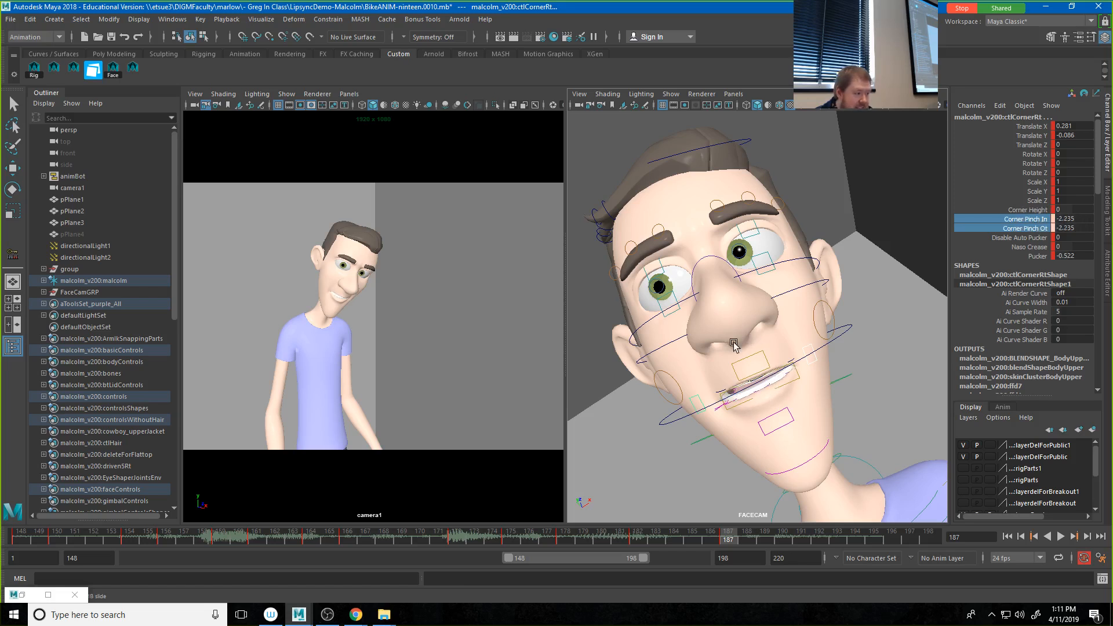
{"action": "key", "text": "alt+v"}
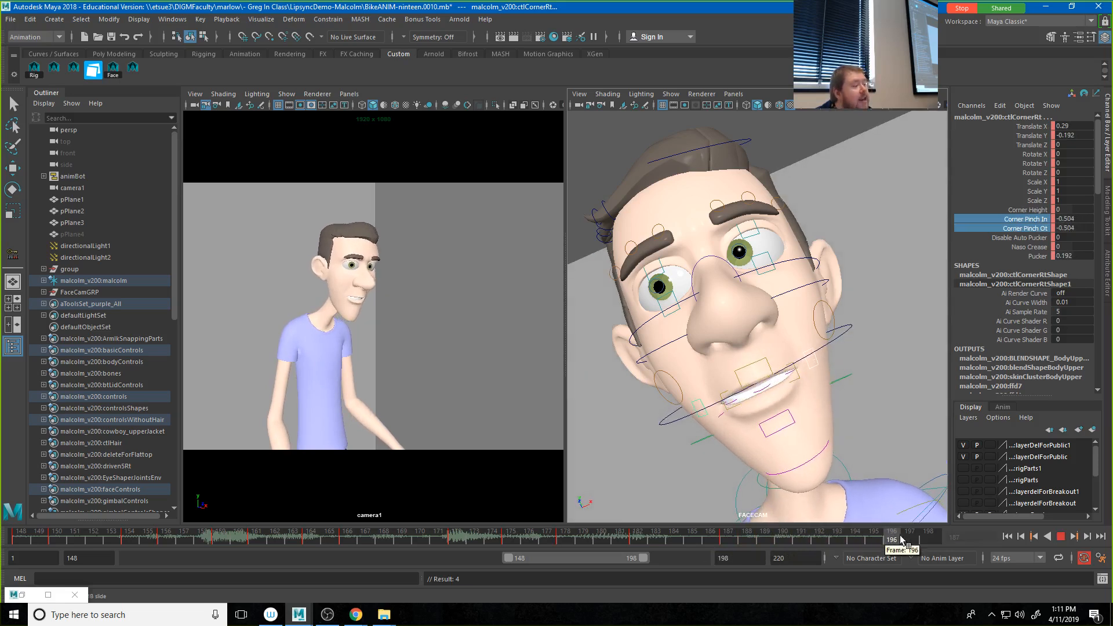
{"action": "key", "text": "alt+v"}
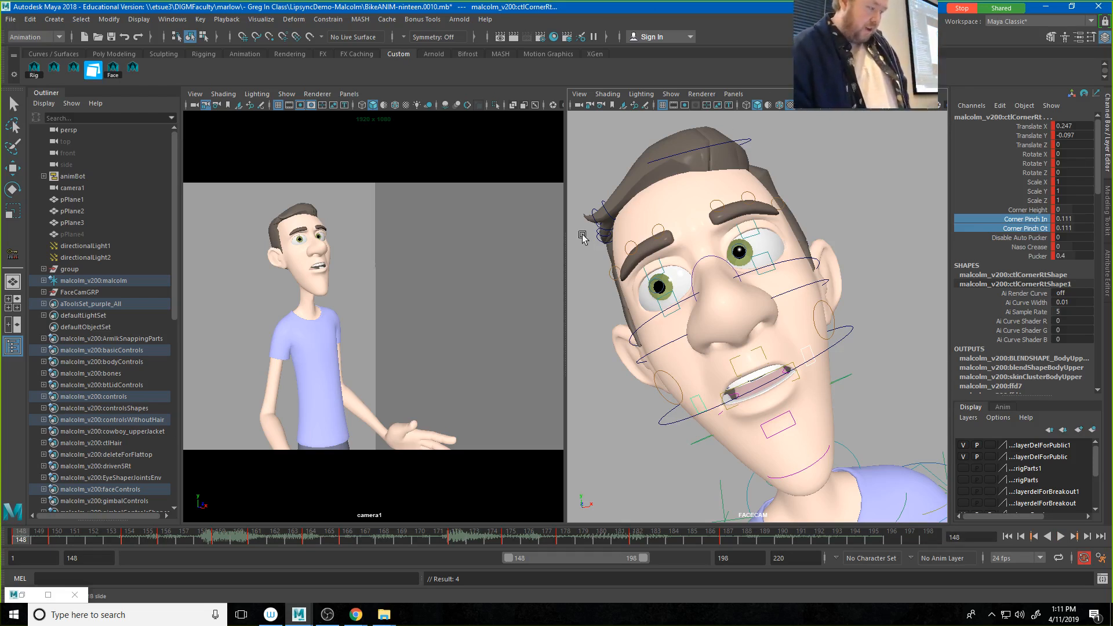
Step: Set the playback range to start at frame 100 and dismiss the Command Line window
{"action": "left_click_drag", "start_coordinate": [509, 558], "coordinate": [255, 558]}
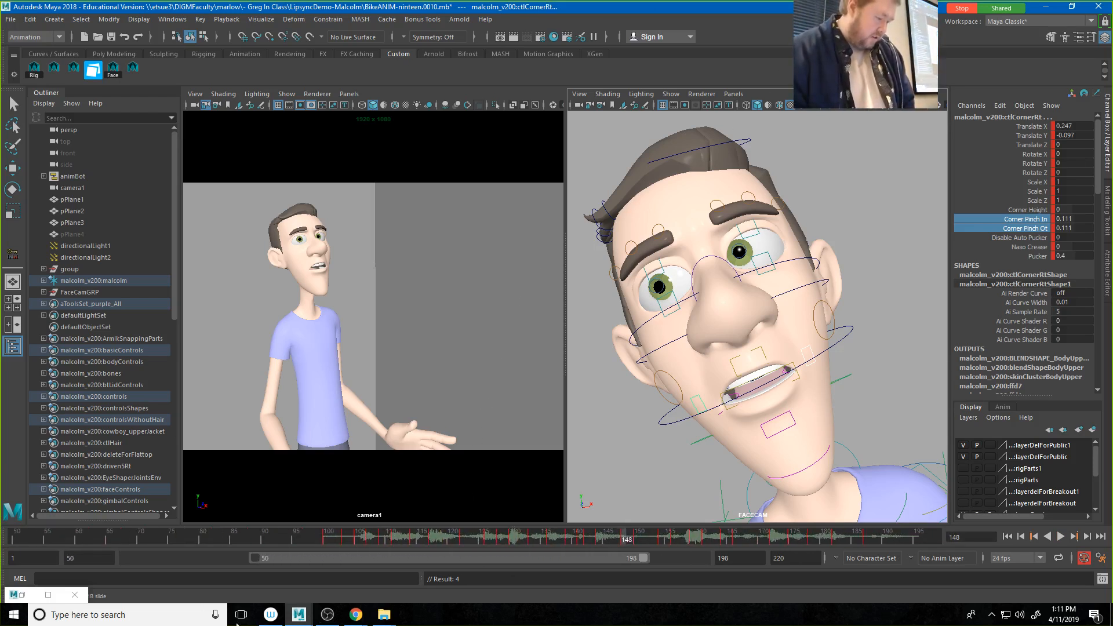
{"action": "left_click_drag", "start_coordinate": [237, 623], "coordinate": [128, 620]}
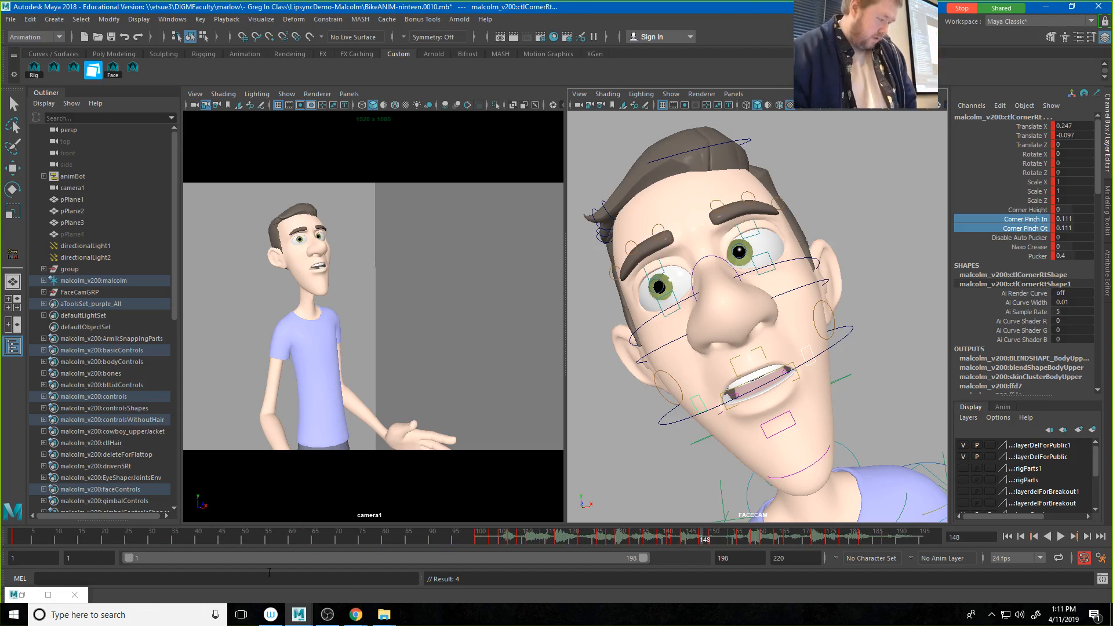
{"action": "left_click", "coordinate": [69, 558]}
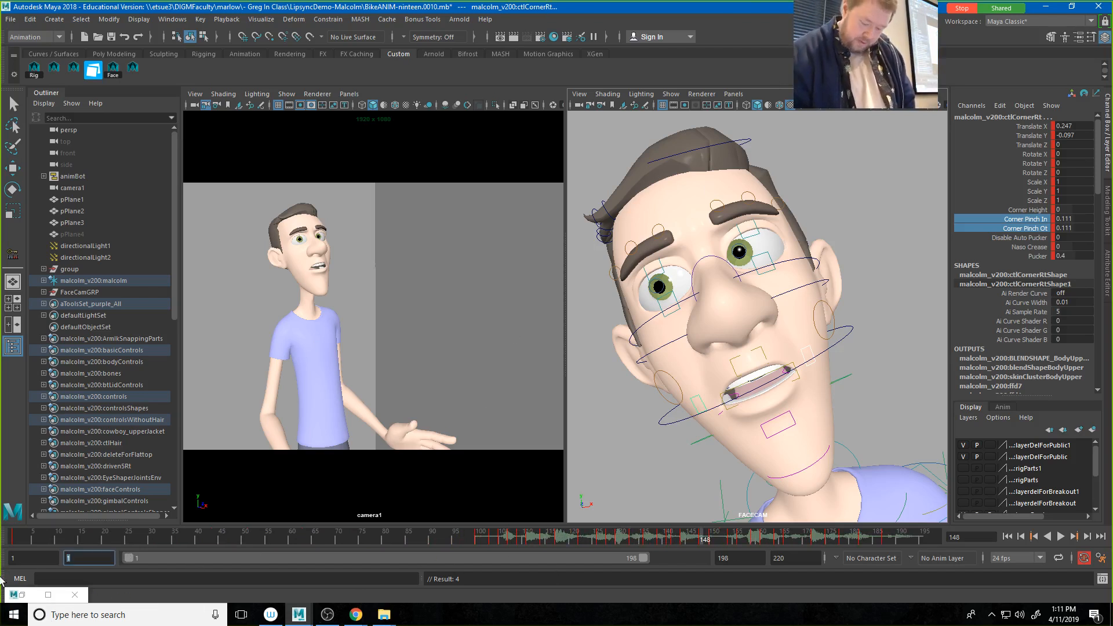
{"action": "key", "text": "Return"}
{"action": "left_click_drag", "start_coordinate": [1, 579], "coordinate": [17, 582]}
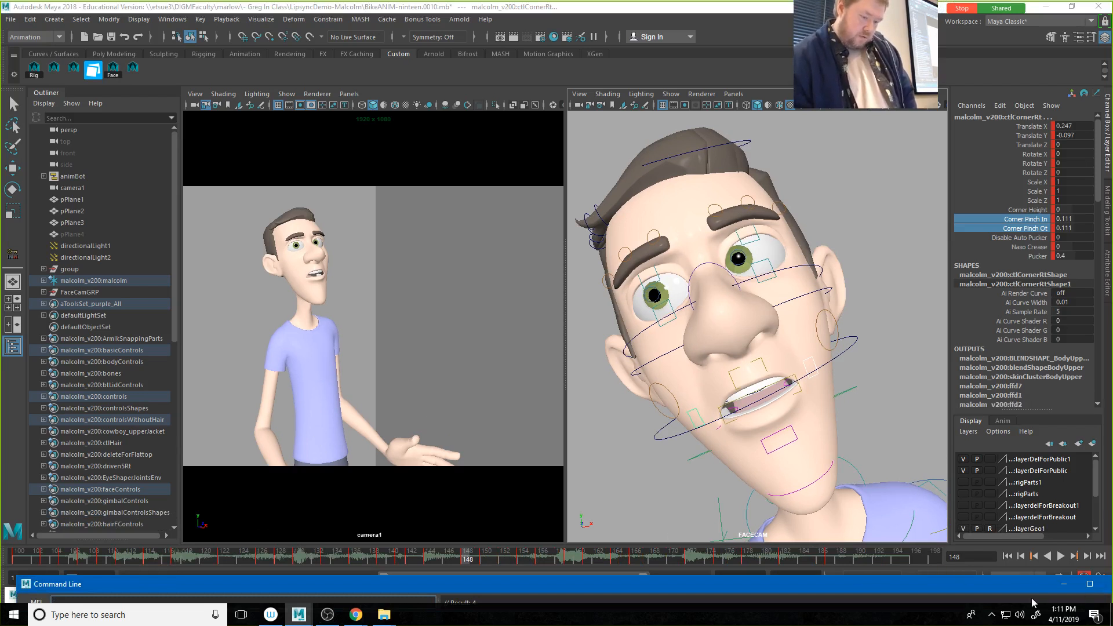
{"action": "left_click", "coordinate": [974, 590]}
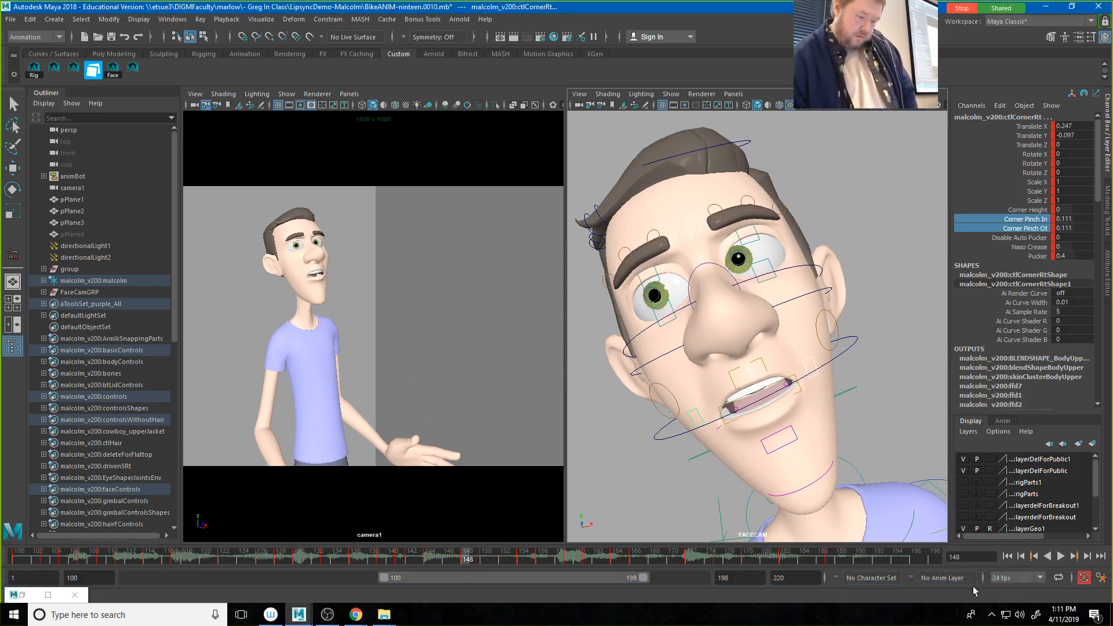
Step: Deselect all controls and playblast the animation, overwriting the existing movies\BikeANIM.mov file
{"action": "left_click", "coordinate": [482, 408]}
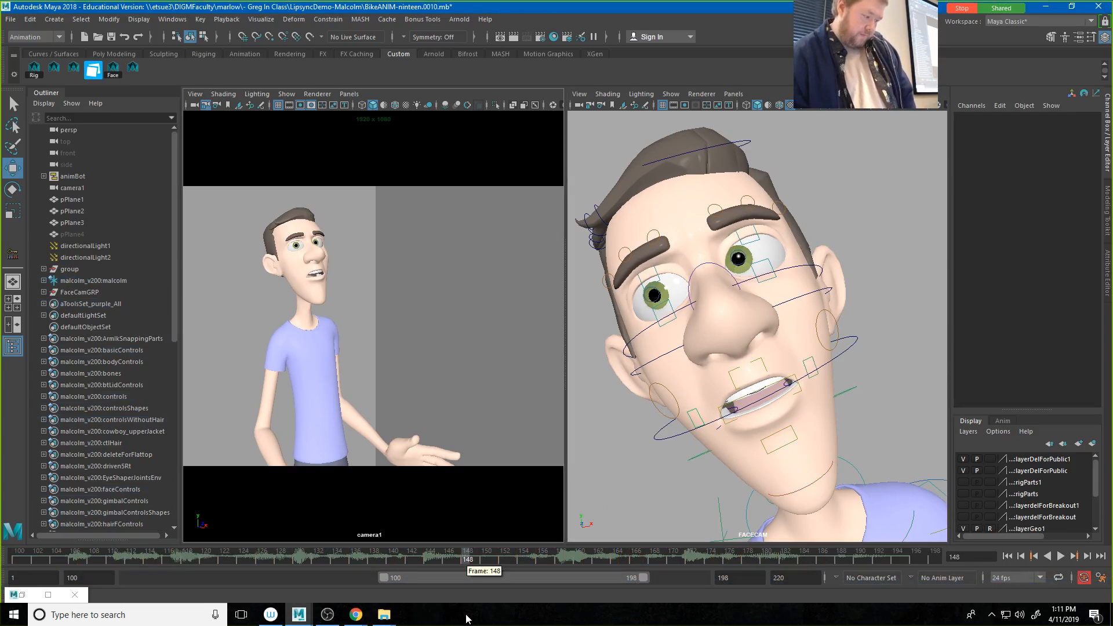
{"action": "right_click", "coordinate": [508, 560]}
{"action": "left_click", "coordinate": [521, 548]}
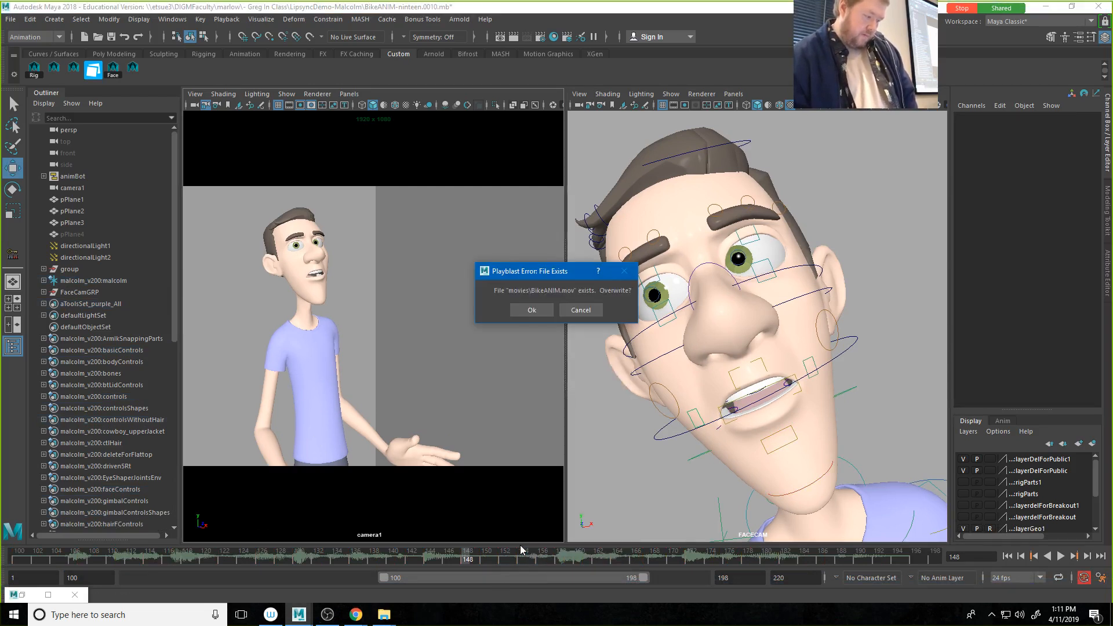
{"action": "left_click", "coordinate": [531, 310]}
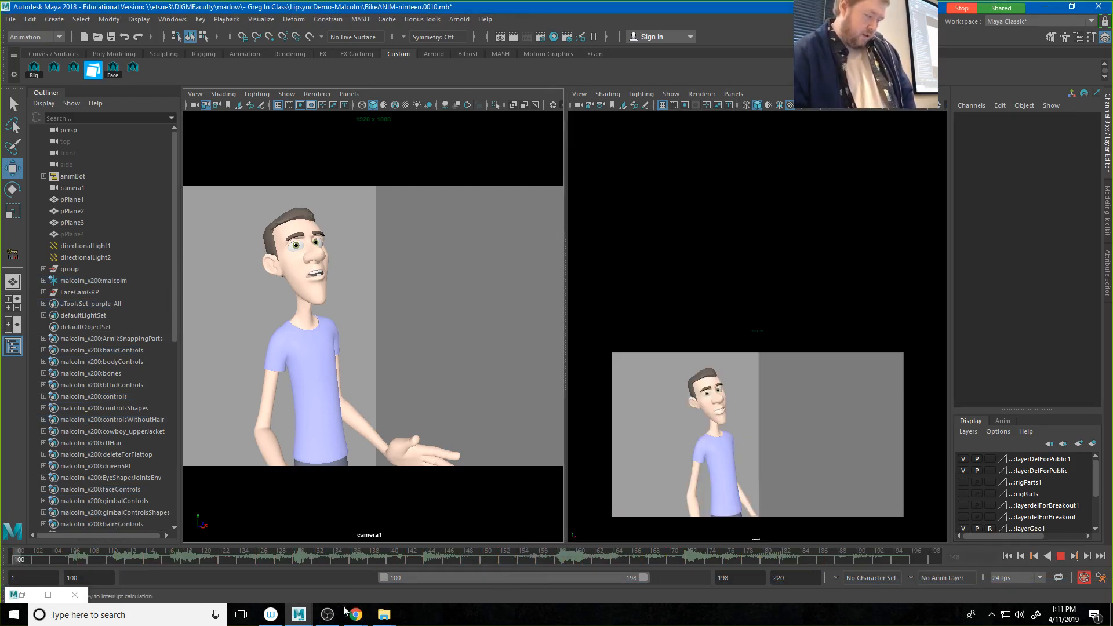
{"action": "mouse_move", "coordinate": [386, 617]}
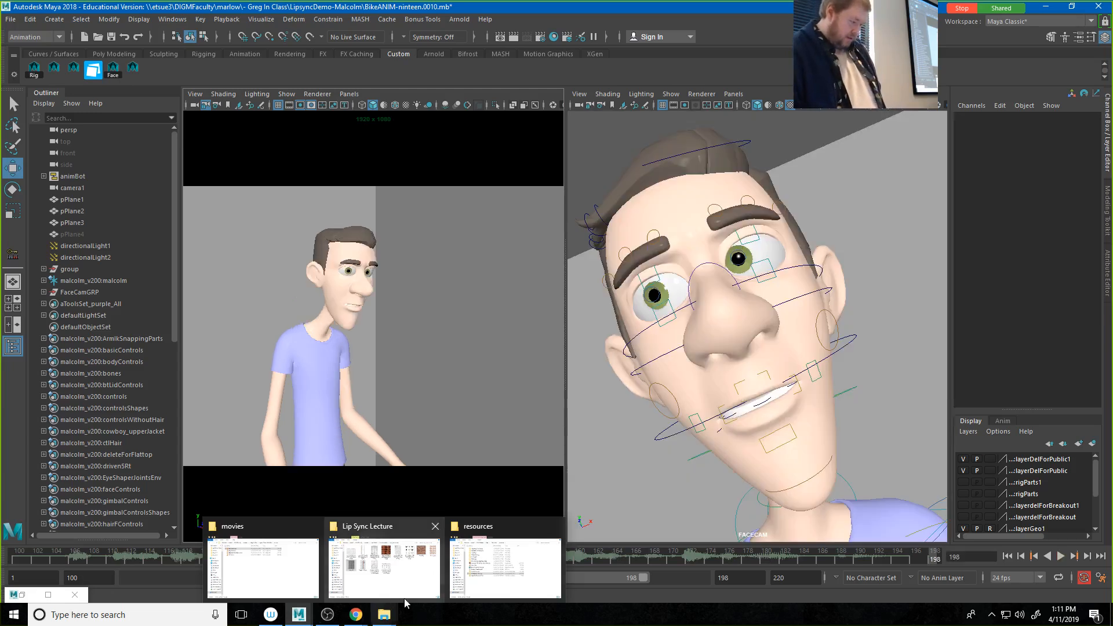
Step: Open BikeANIM.mov from the movies folder in VLC, review the playblast, and return to Maya
{"action": "left_click", "coordinate": [263, 566]}
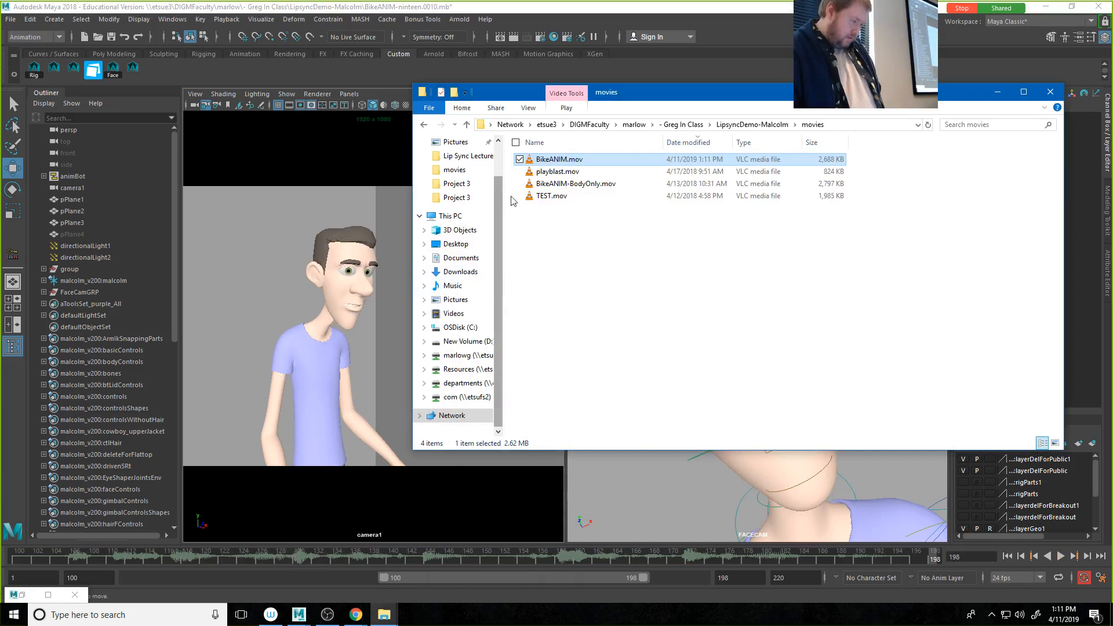
{"action": "double_click", "coordinate": [560, 159]}
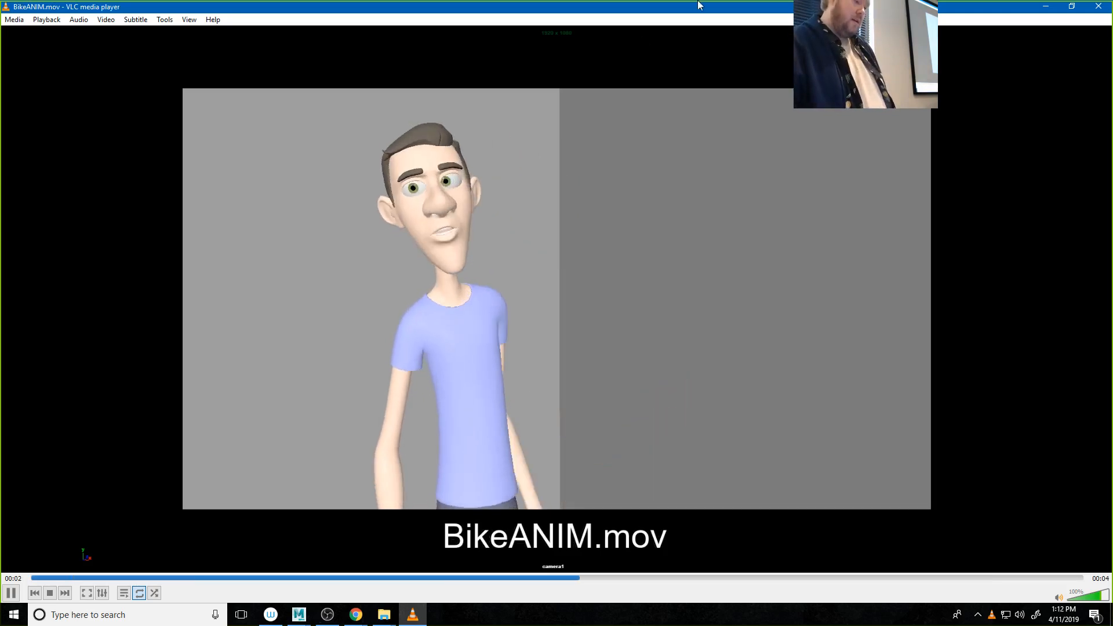
{"action": "left_click", "coordinate": [1098, 7]}
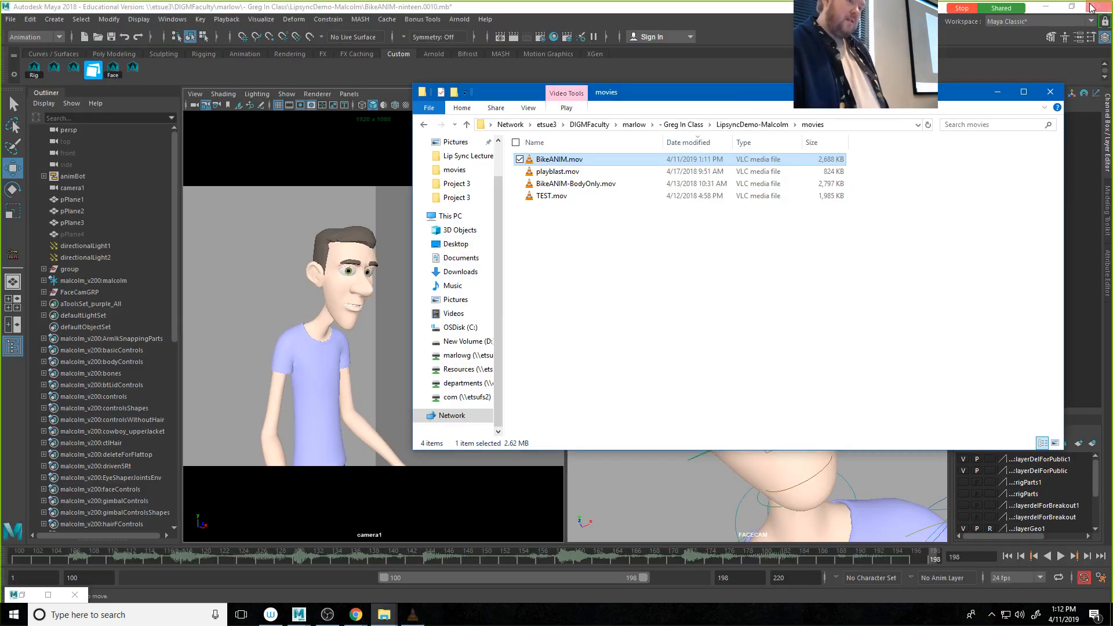
{"action": "left_click", "coordinate": [341, 7]}
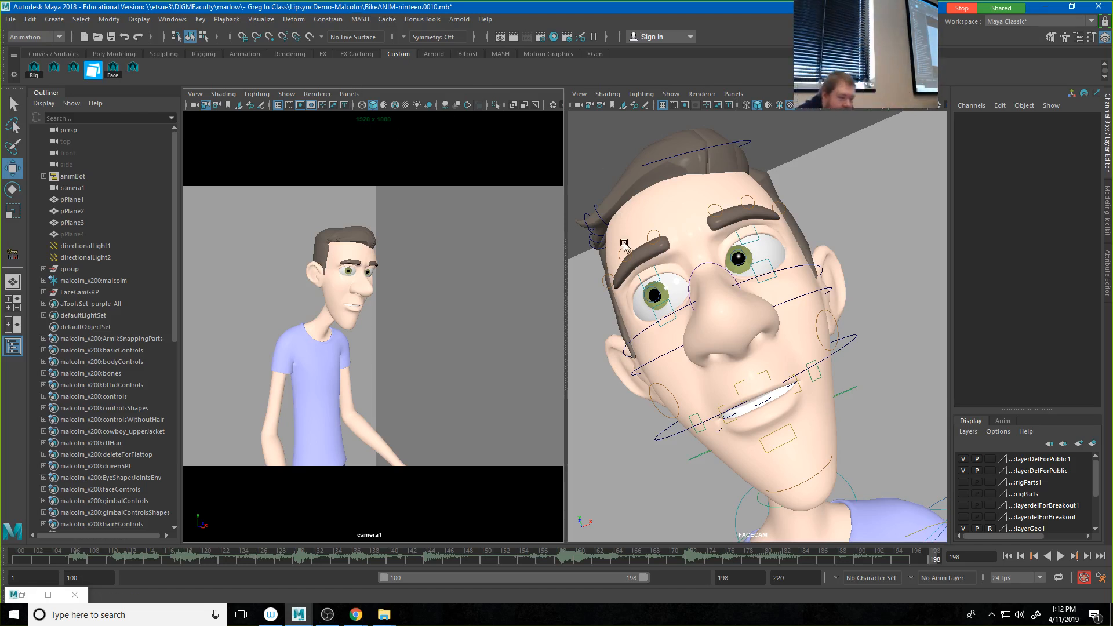
Step: Select the outer, middle and inner brow controls on both sides of Malcolm's face
{"action": "left_click", "coordinate": [609, 284]}
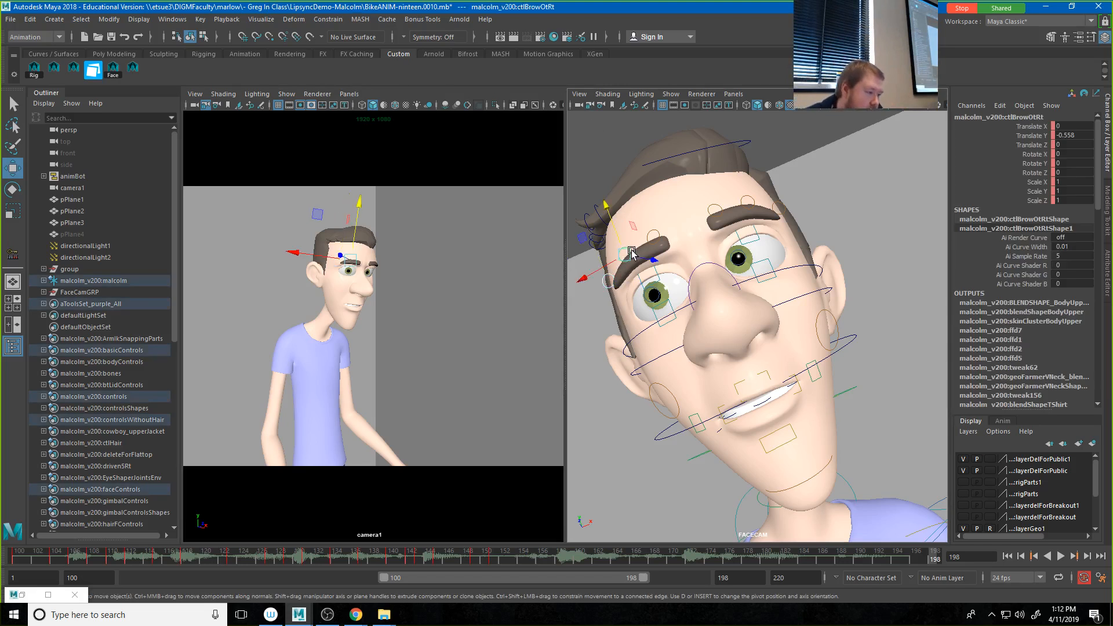
{"action": "left_click", "coordinate": [714, 210]}
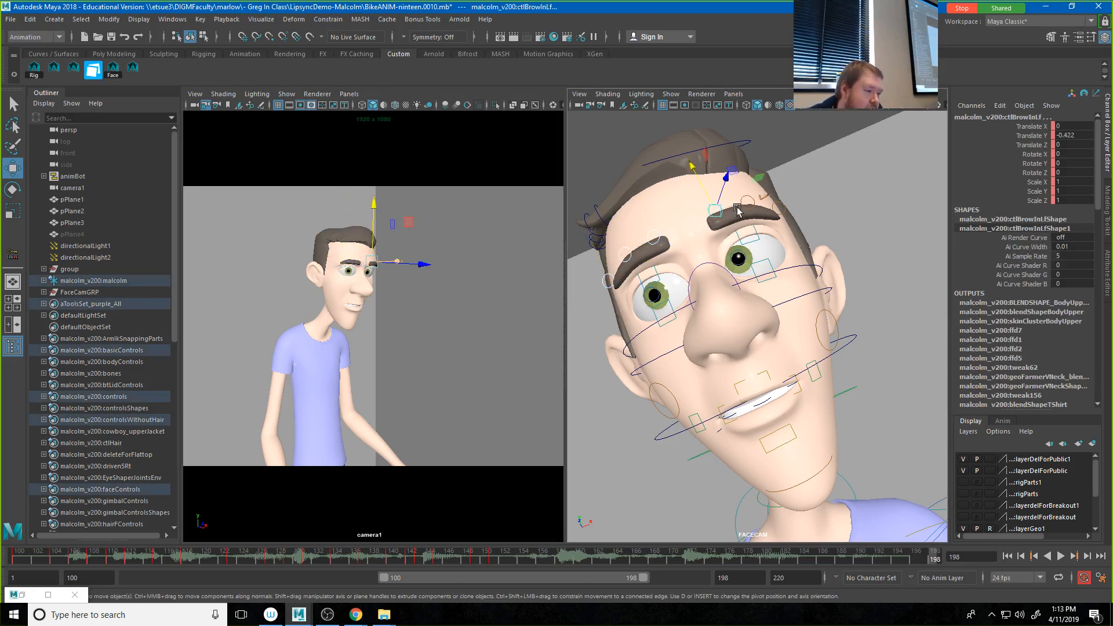
{"action": "left_click", "coordinate": [778, 207]}
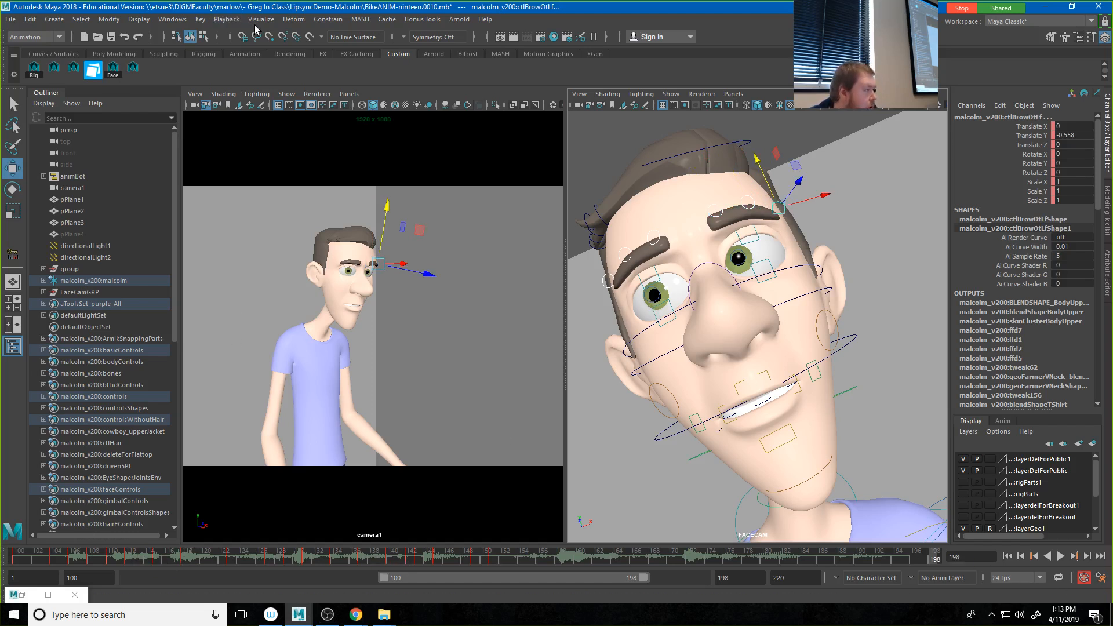
Step: Save the six brow selection commands from the Script Editor to the Custom shelf, and close the Script Editor and Command Line windows
{"action": "left_click", "coordinate": [225, 20]}
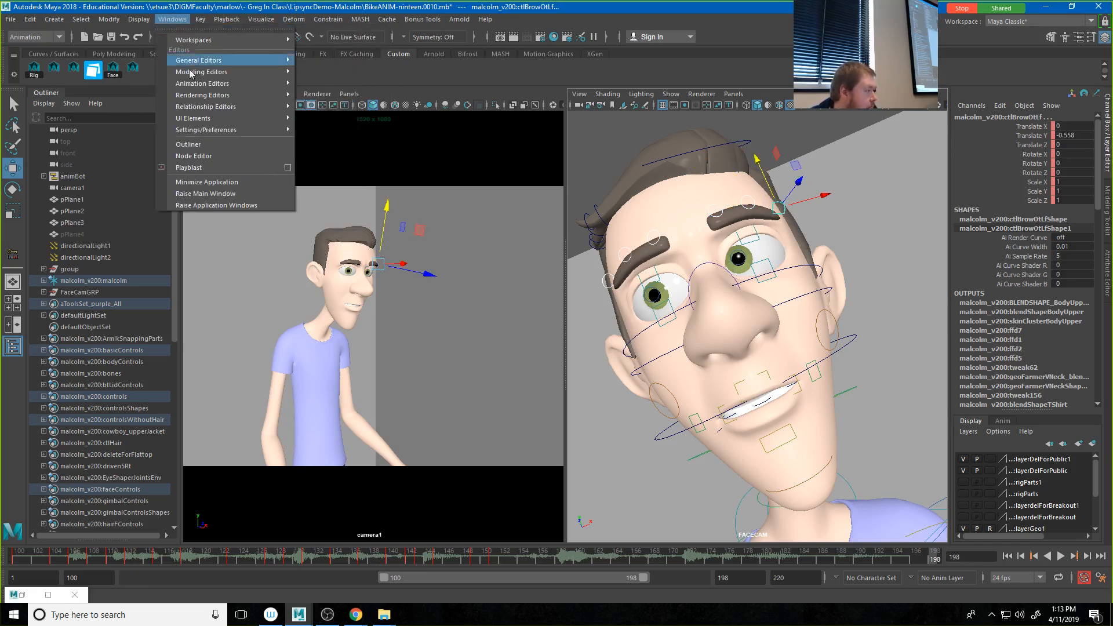
{"action": "mouse_move", "coordinate": [236, 120]}
{"action": "left_click", "coordinate": [334, 175]}
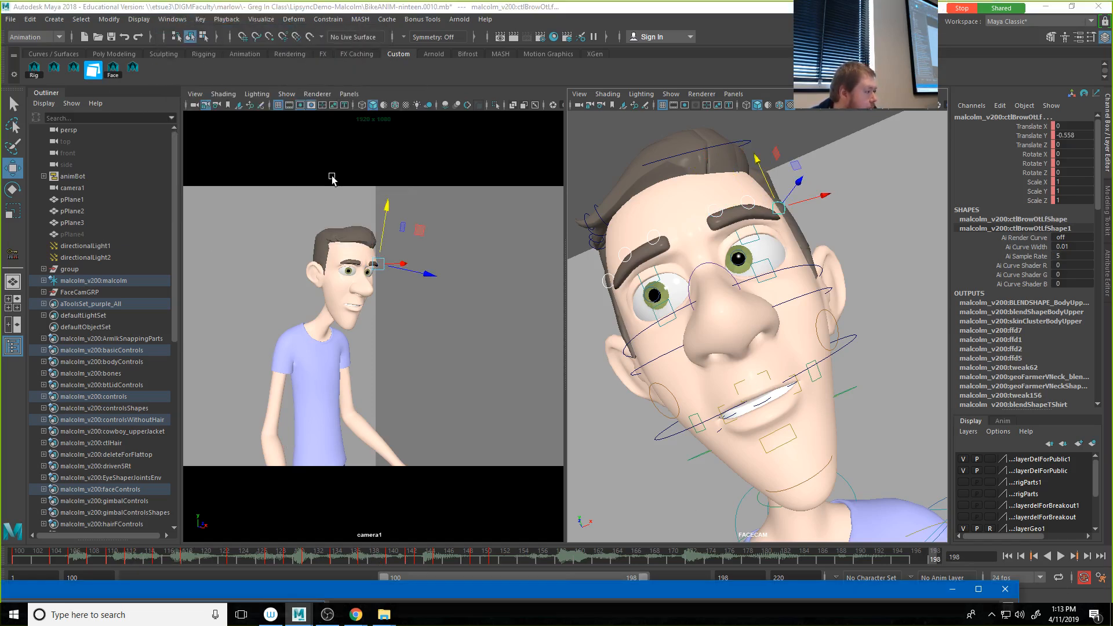
{"action": "left_click_drag", "start_coordinate": [402, 593], "coordinate": [1092, 197]}
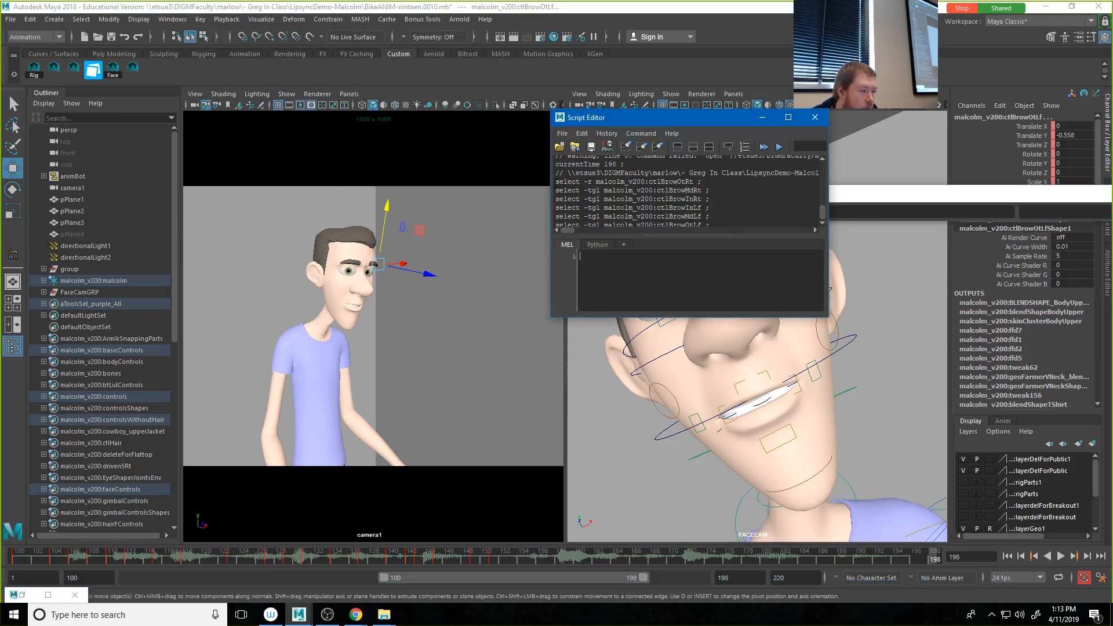
{"action": "left_click_drag", "start_coordinate": [556, 181], "coordinate": [657, 272]}
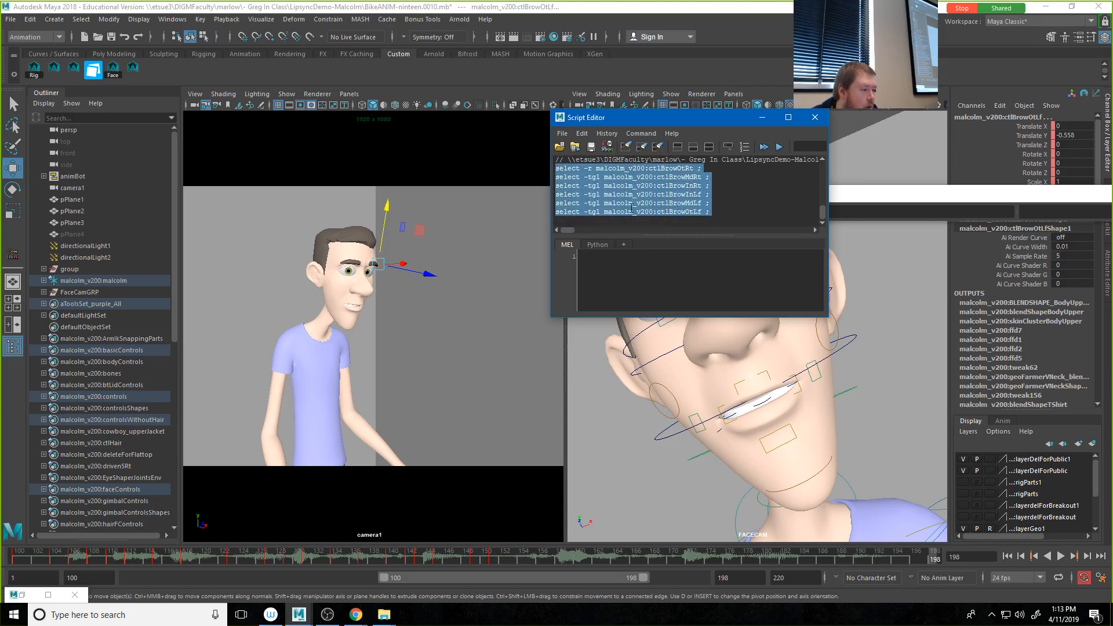
{"action": "middle_click_drag", "start_coordinate": [628, 207], "coordinate": [172, 78]}
{"action": "left_click", "coordinate": [514, 309]}
{"action": "left_click", "coordinate": [816, 118]}
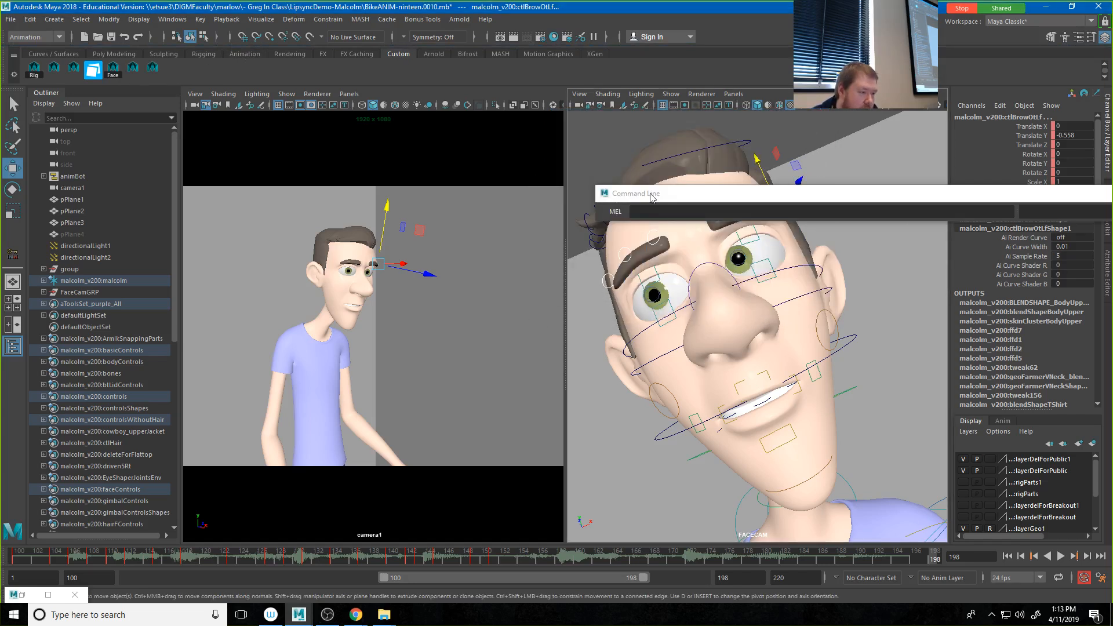
{"action": "left_click", "coordinate": [1112, 194]}
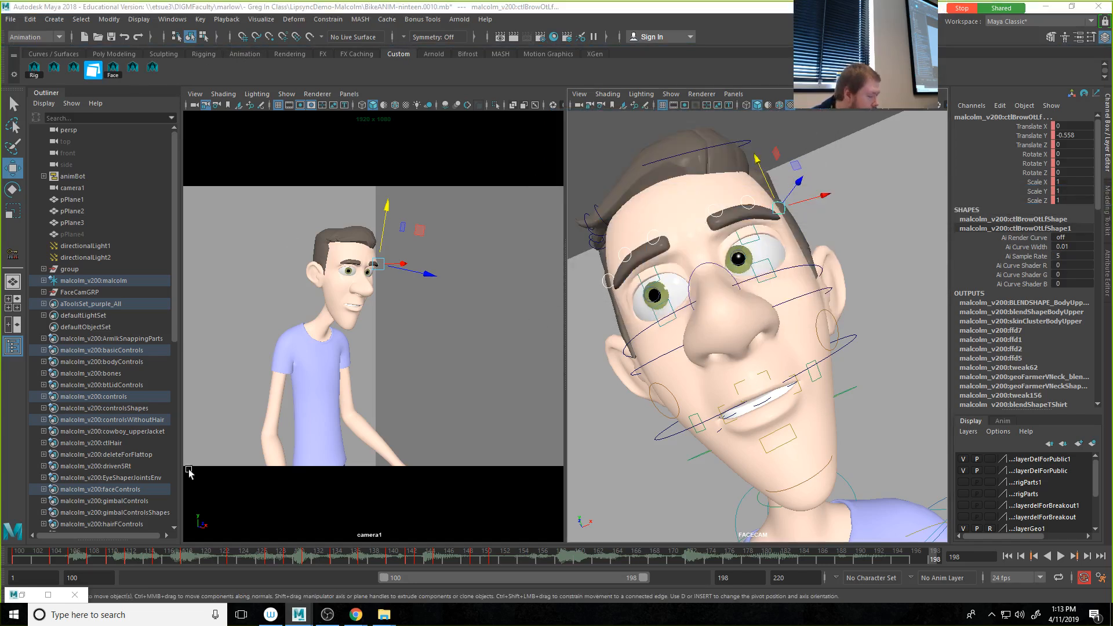
Step: Delete the brow controls' existing keys from frame 103 to frame 151
{"action": "left_click", "coordinate": [44, 561]}
{"action": "left_click_drag", "start_coordinate": [44, 560], "coordinate": [500, 561], "text": "shift"}
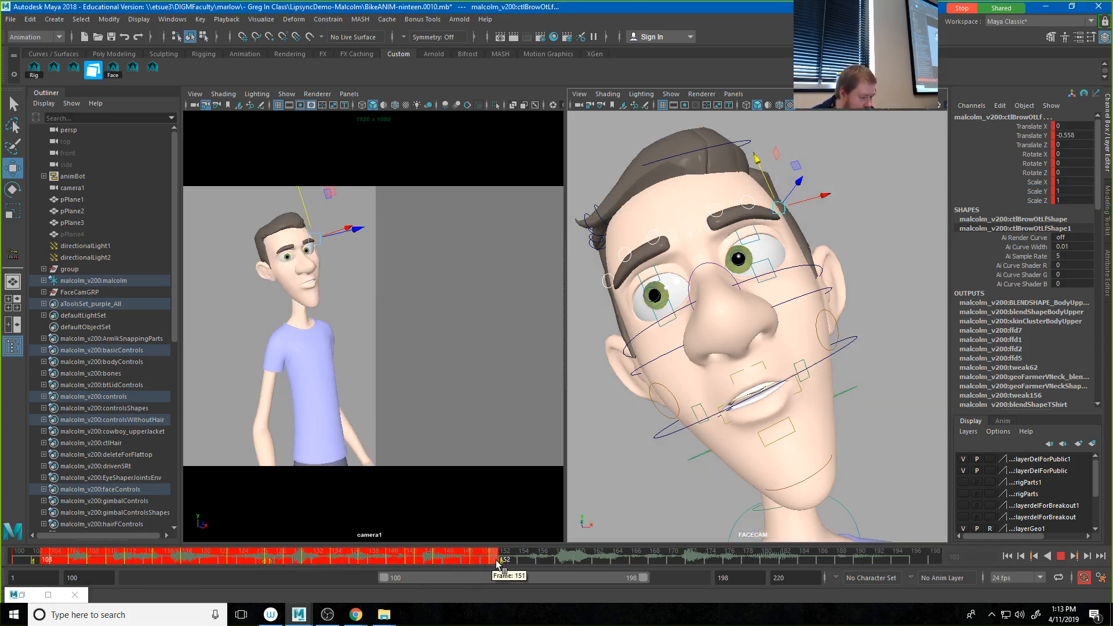
{"action": "right_click", "coordinate": [487, 561]}
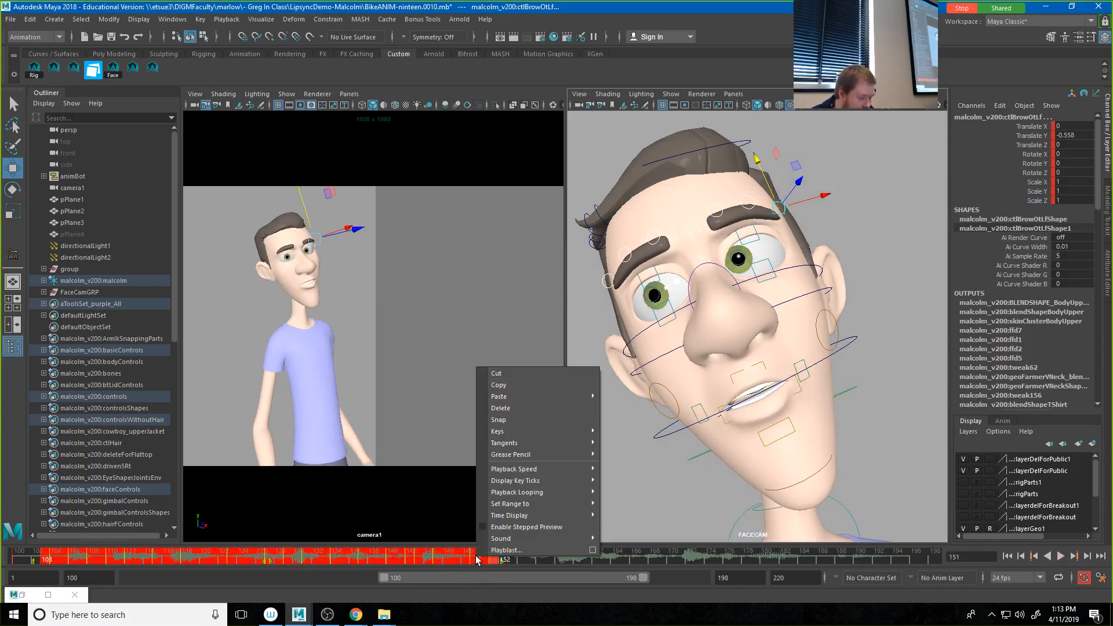
{"action": "left_click", "coordinate": [514, 408]}
{"action": "key", "text": "alt+v"}
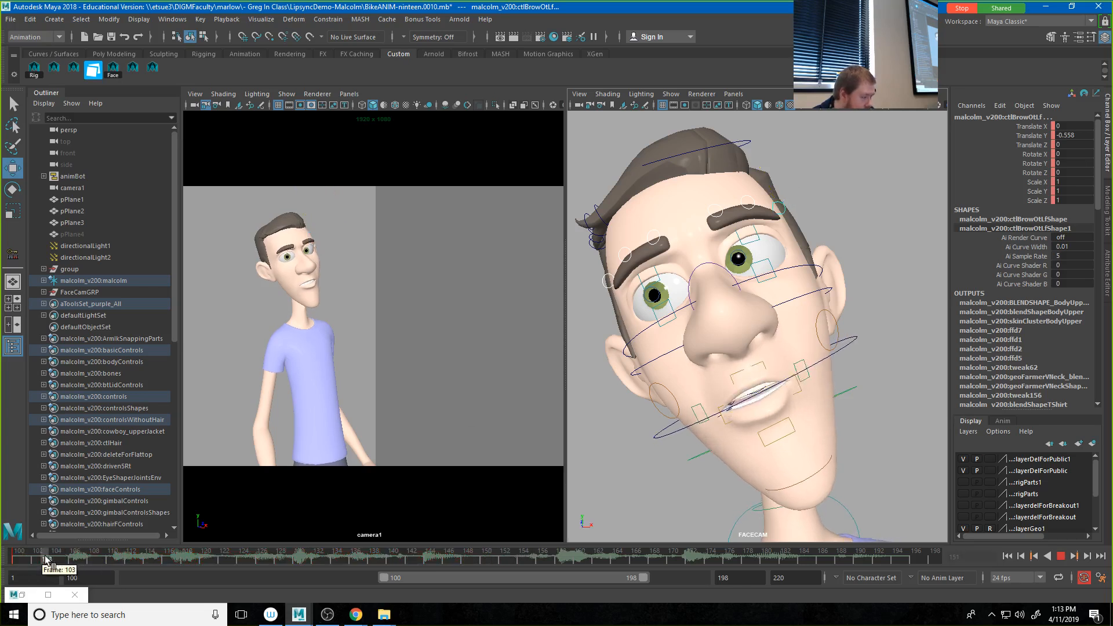
Step: At frame 114, raise all brow controls with the outer ones at Translate Y -0.166, and raise the inner brows to 0.356
{"action": "left_click_drag", "start_coordinate": [46, 559], "coordinate": [147, 563]}
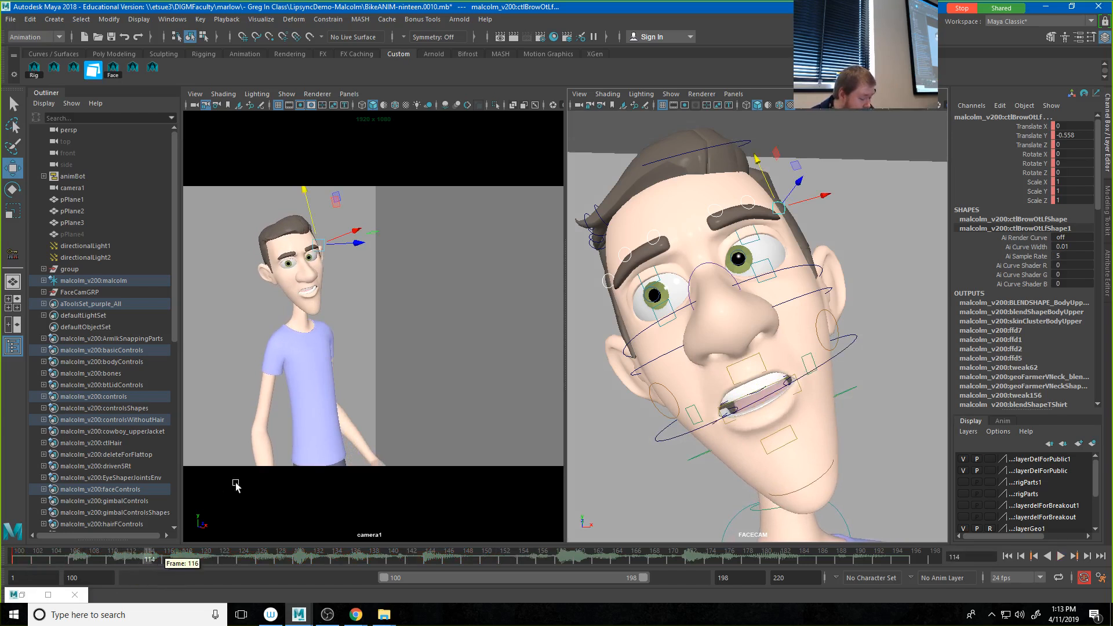
{"action": "left_click_drag", "start_coordinate": [771, 183], "coordinate": [766, 174]}
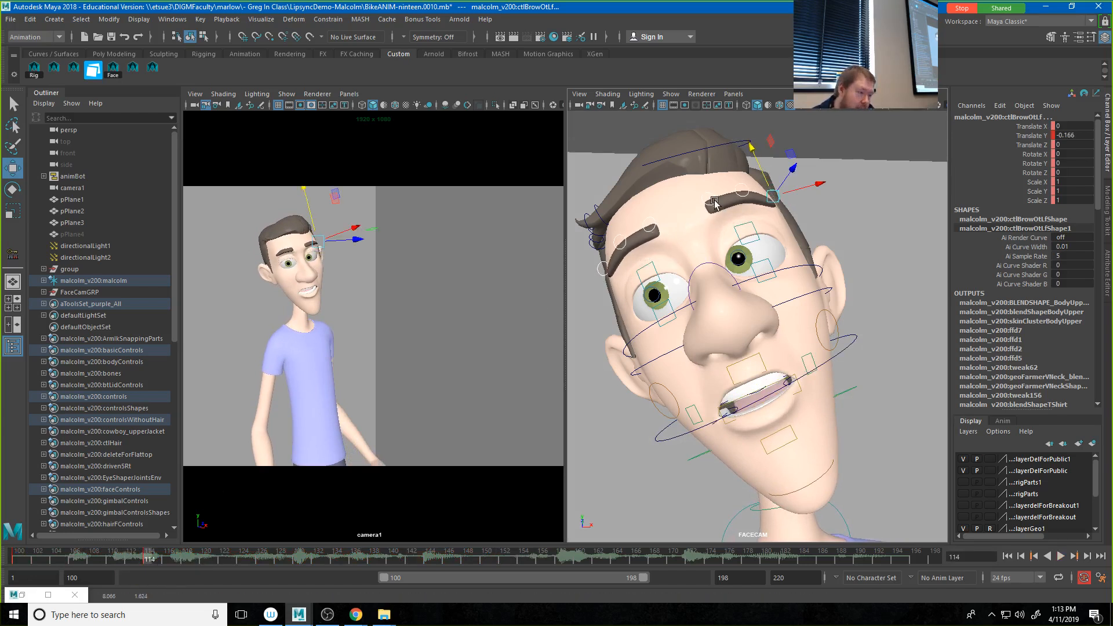
{"action": "left_click", "coordinate": [714, 203]}
{"action": "left_click", "coordinate": [652, 224]}
{"action": "left_click_drag", "start_coordinate": [648, 210], "coordinate": [640, 195]}
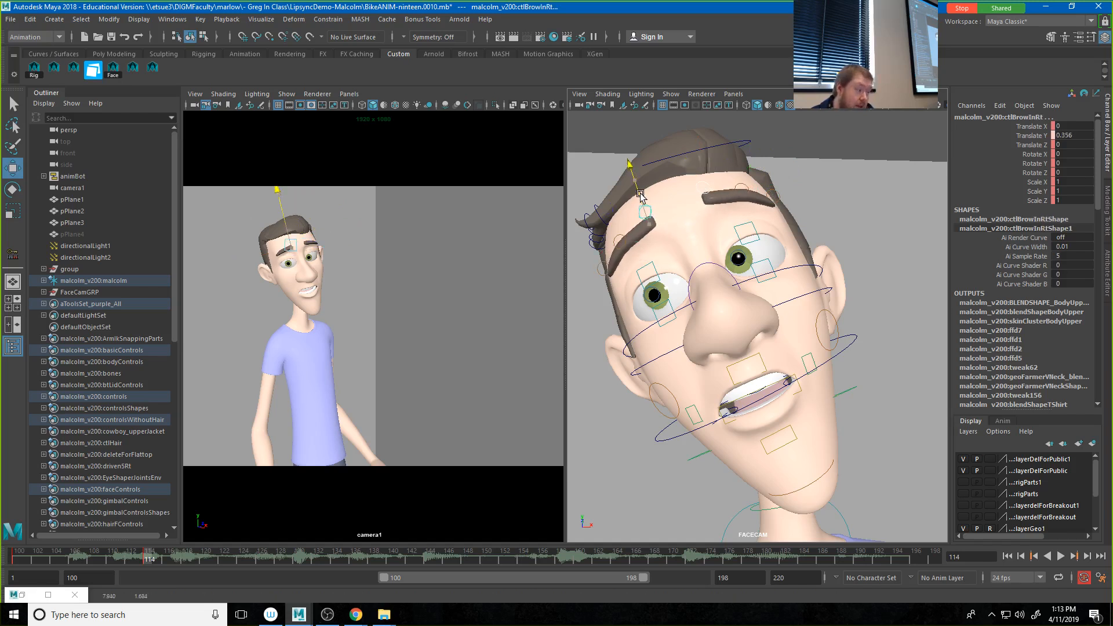
Step: Reselect all brow controls and lower them at frame 100, with the outer left brow at Translate Y -0.825
{"action": "left_click", "coordinate": [153, 69]}
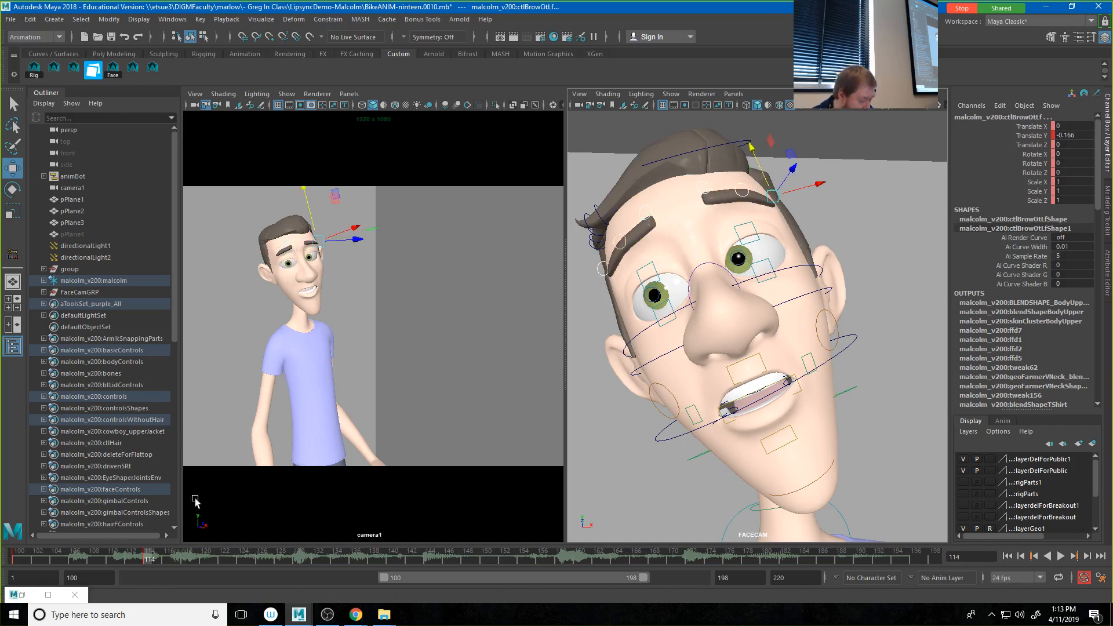
{"action": "left_click", "coordinate": [60, 557]}
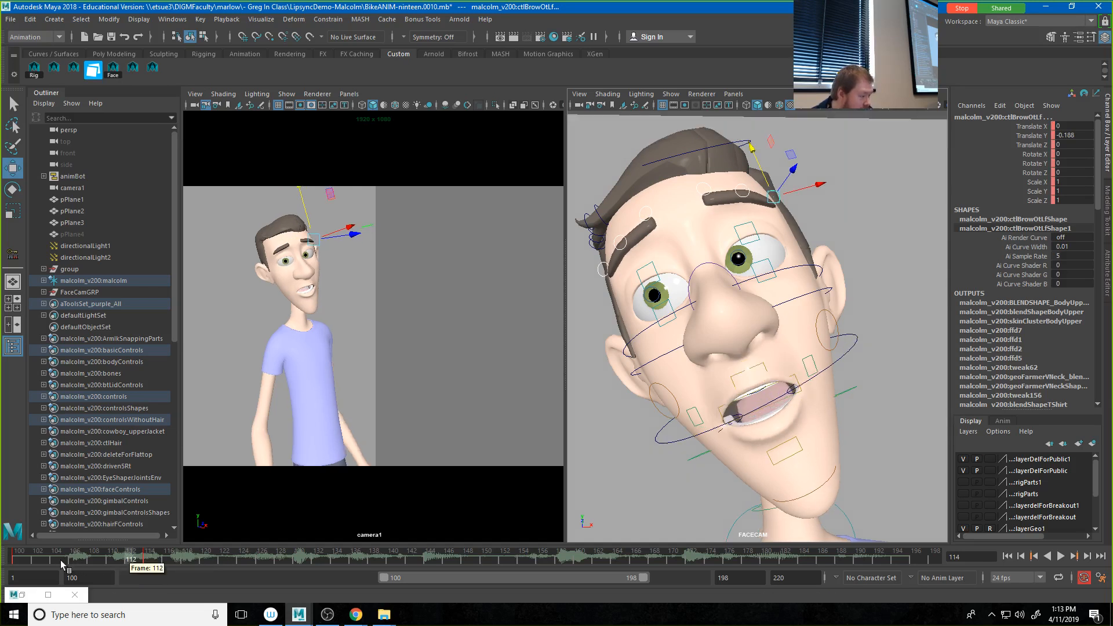
{"action": "key", "text": "alt+v"}
{"action": "left_click_drag", "start_coordinate": [40, 555], "coordinate": [11, 557]}
{"action": "left_click_drag", "start_coordinate": [761, 168], "coordinate": [655, 239]}
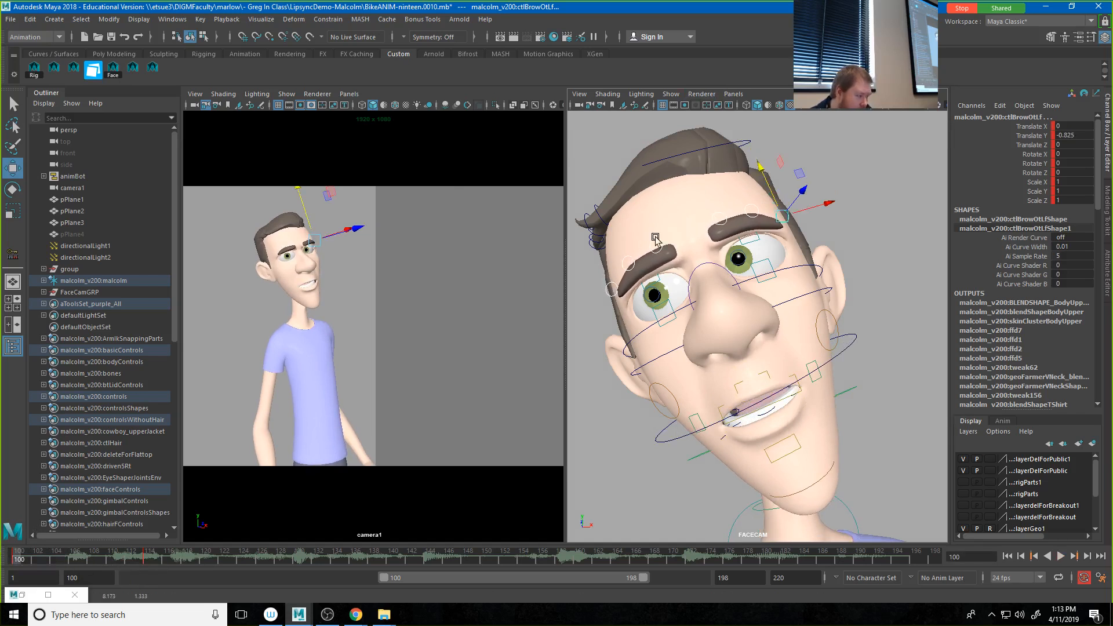
Step: Hold the lowered brows with a key at frame 104 and move the raised-brow key from frame 114 to 118
{"action": "left_click", "coordinate": [29, 559]}
{"action": "left_click_drag", "start_coordinate": [28, 559], "coordinate": [133, 561]}
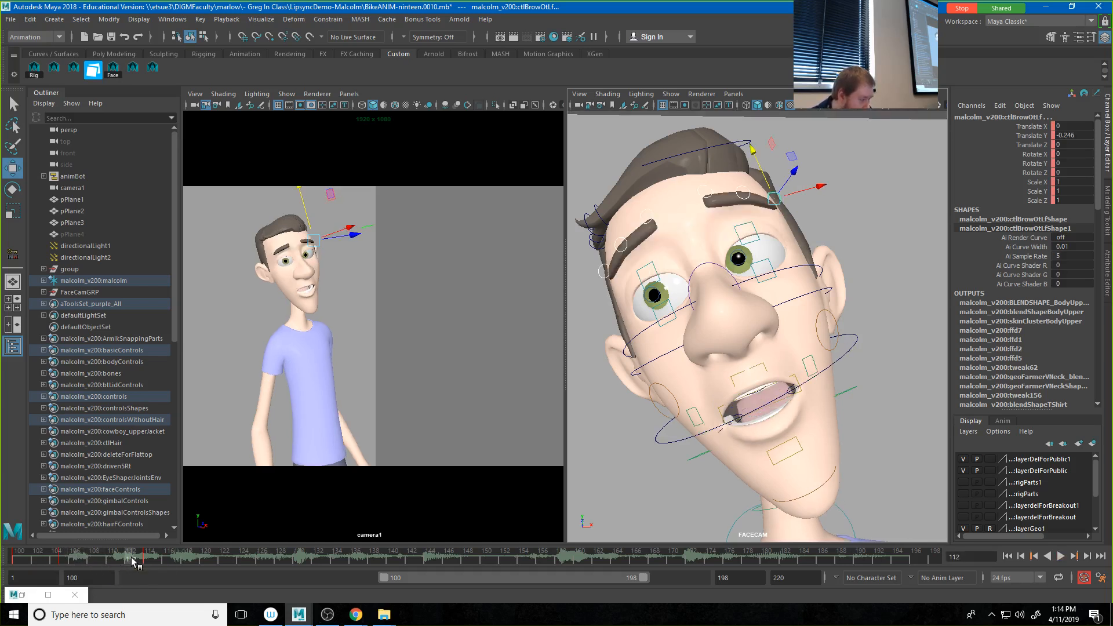
{"action": "left_click", "coordinate": [93, 560]}
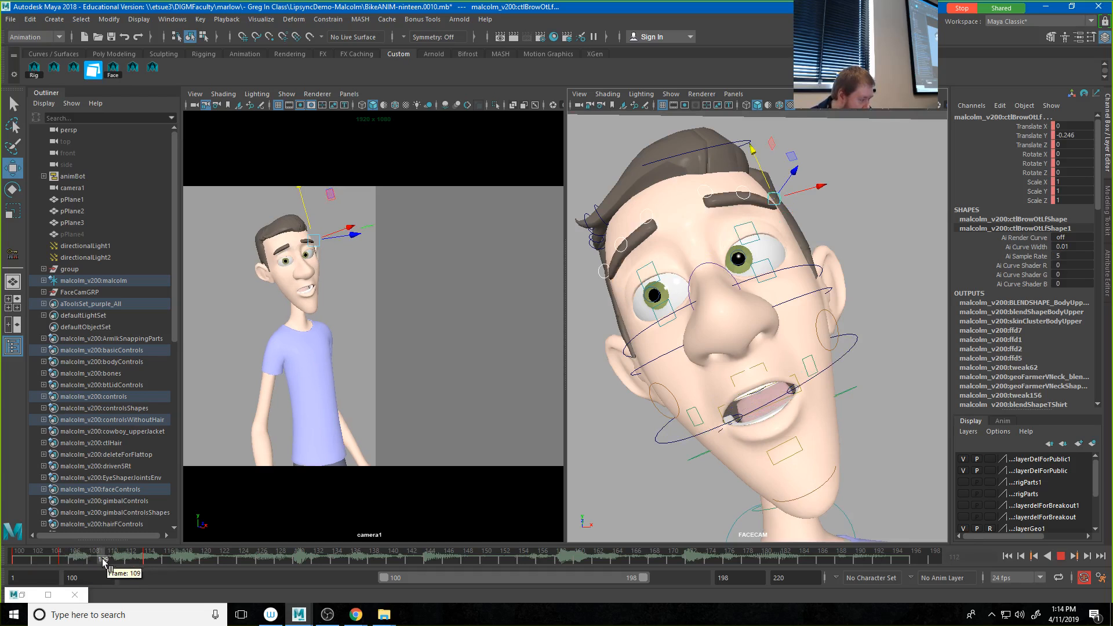
{"action": "left_click", "coordinate": [149, 559]}
{"action": "left_click", "coordinate": [147, 559], "text": "shift"}
{"action": "left_click_drag", "start_coordinate": [149, 560], "coordinate": [196, 564]}
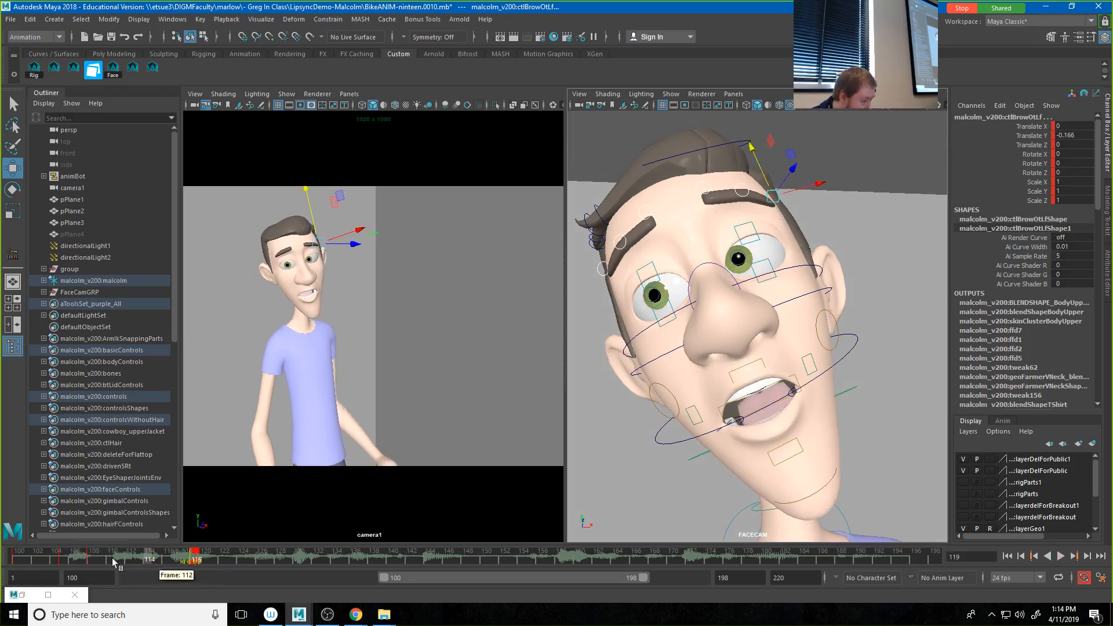
Step: Play back the brow animation from frame 100
{"action": "left_click", "coordinate": [19, 560]}
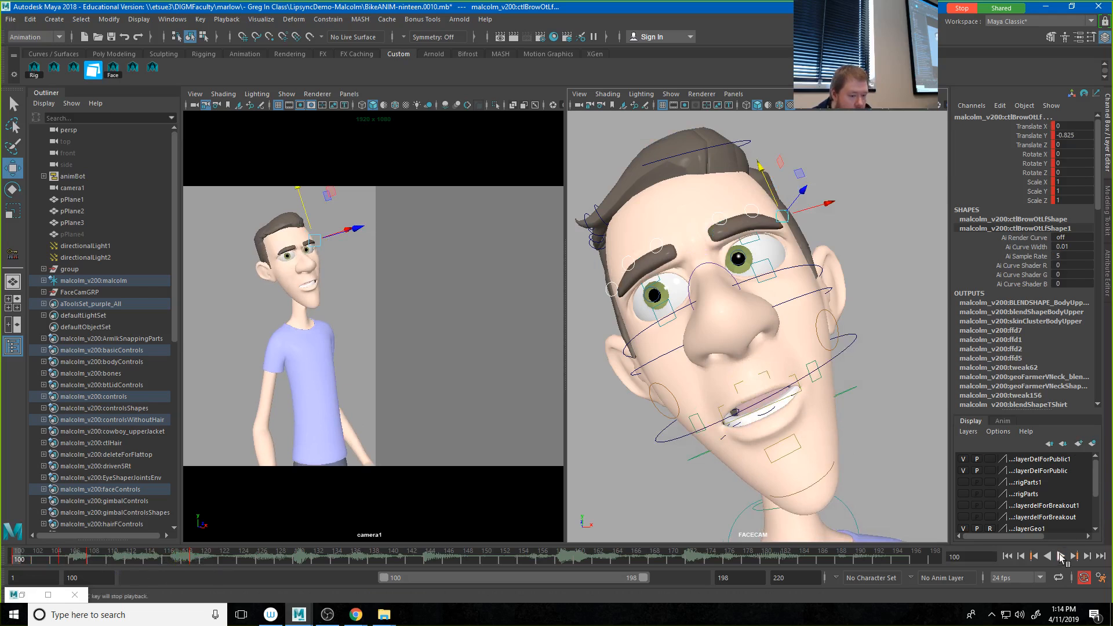
{"action": "left_click", "coordinate": [1061, 556]}
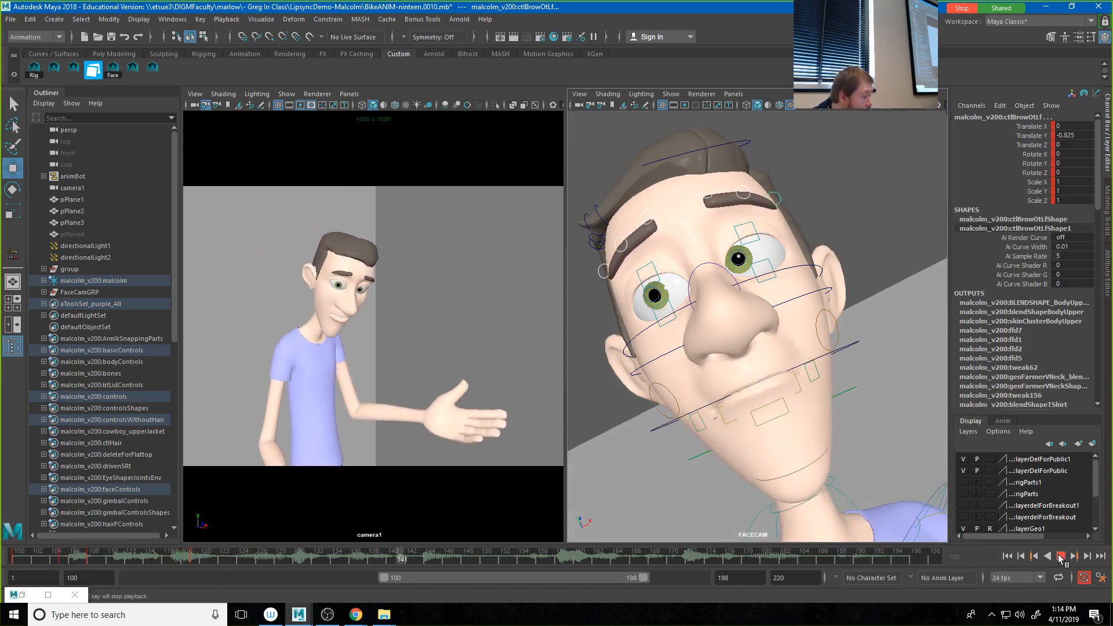
{"action": "left_click", "coordinate": [1061, 556]}
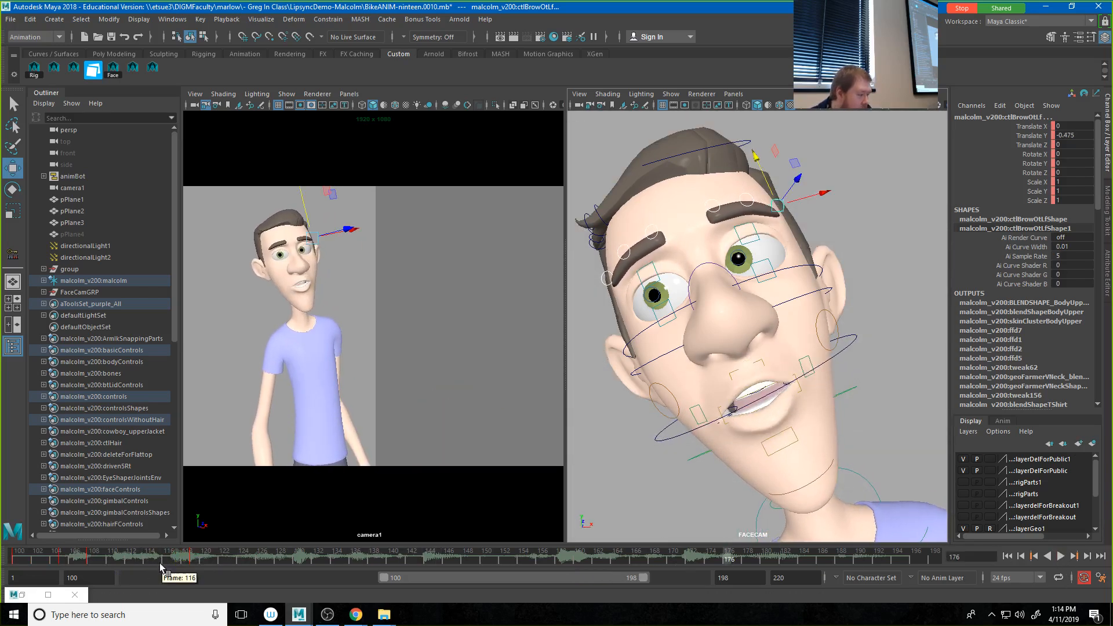
Step: At frame 137, lower the brows with the outer left at Translate Y -0.558, and set the inner brows to Translate X -0.477, Y -0.346
{"action": "mouse_move", "coordinate": [162, 567]}
{"action": "left_mouse_down"}
{"action": "mouse_move", "coordinate": [496, 568]}
{"action": "mouse_move", "coordinate": [297, 556]}
{"action": "left_mouse_up"}
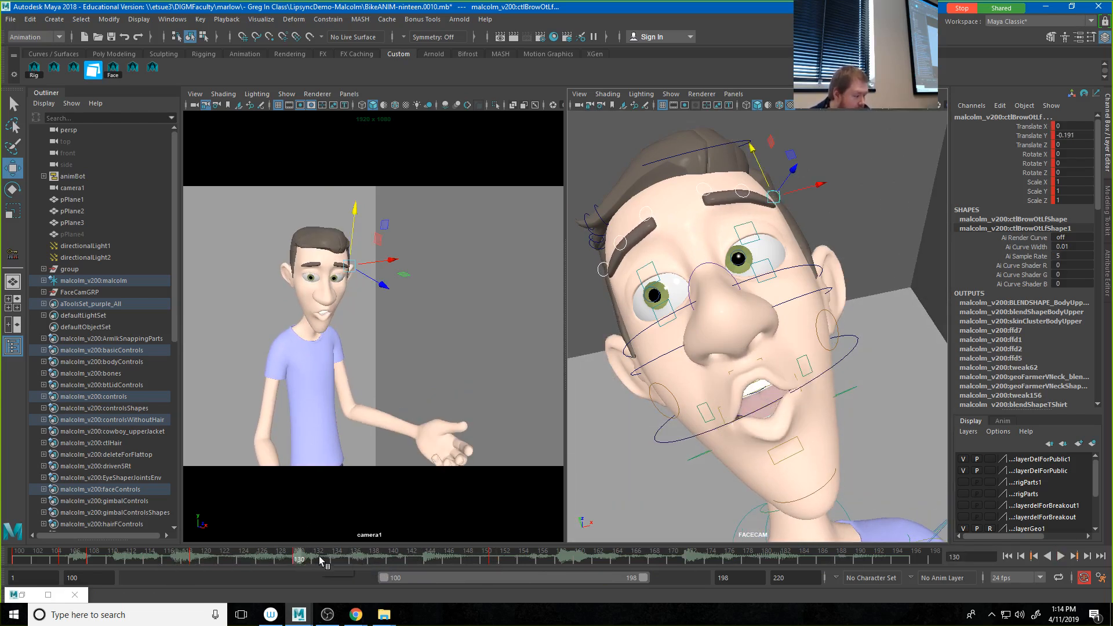
{"action": "left_click", "coordinate": [364, 557]}
{"action": "left_click_drag", "start_coordinate": [757, 164], "coordinate": [759, 177]}
{"action": "left_click", "coordinate": [707, 201]}
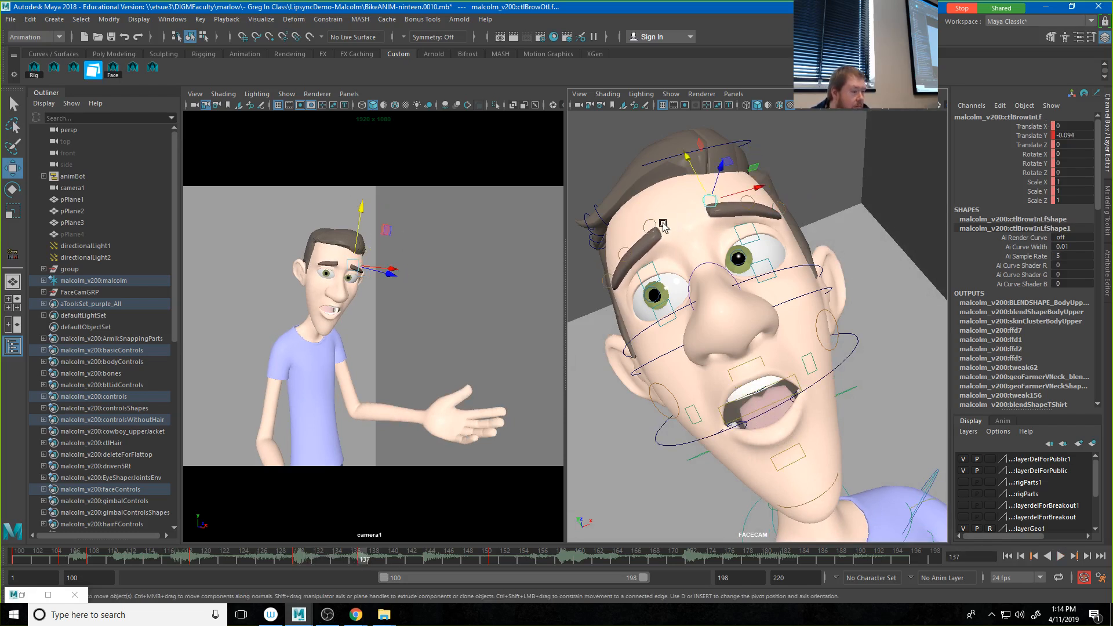
{"action": "left_click", "coordinate": [652, 227]}
{"action": "left_click_drag", "start_coordinate": [642, 201], "coordinate": [643, 209]}
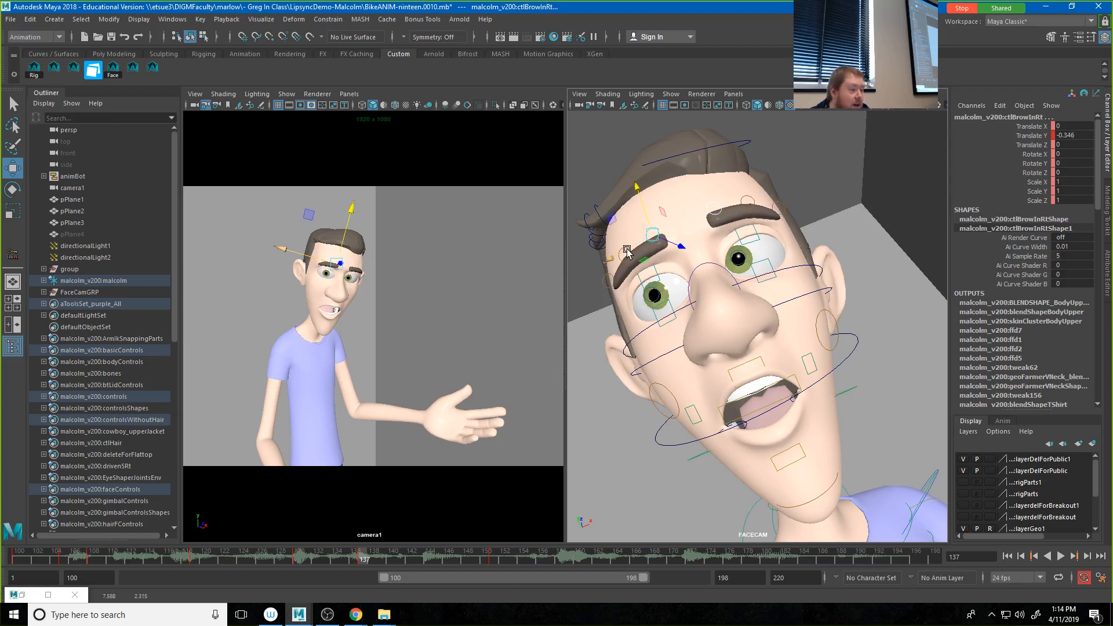
{"action": "left_click_drag", "start_coordinate": [627, 250], "coordinate": [641, 243]}
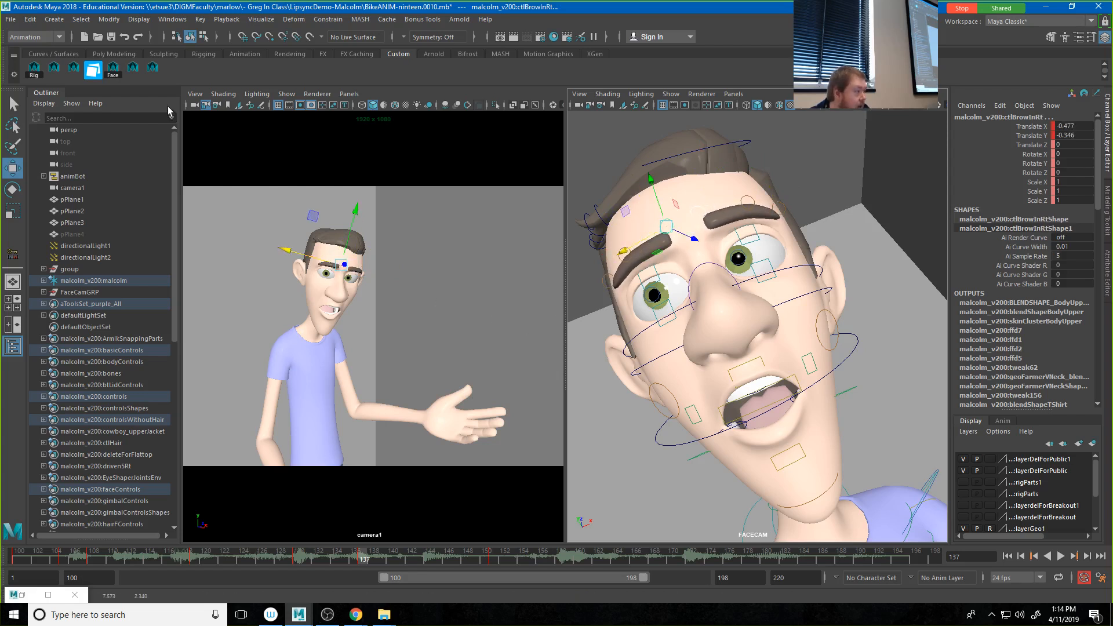
Step: Reselect all brow controls and replay the shot from its first frame to check the brow timing
{"action": "left_click", "coordinate": [133, 69]}
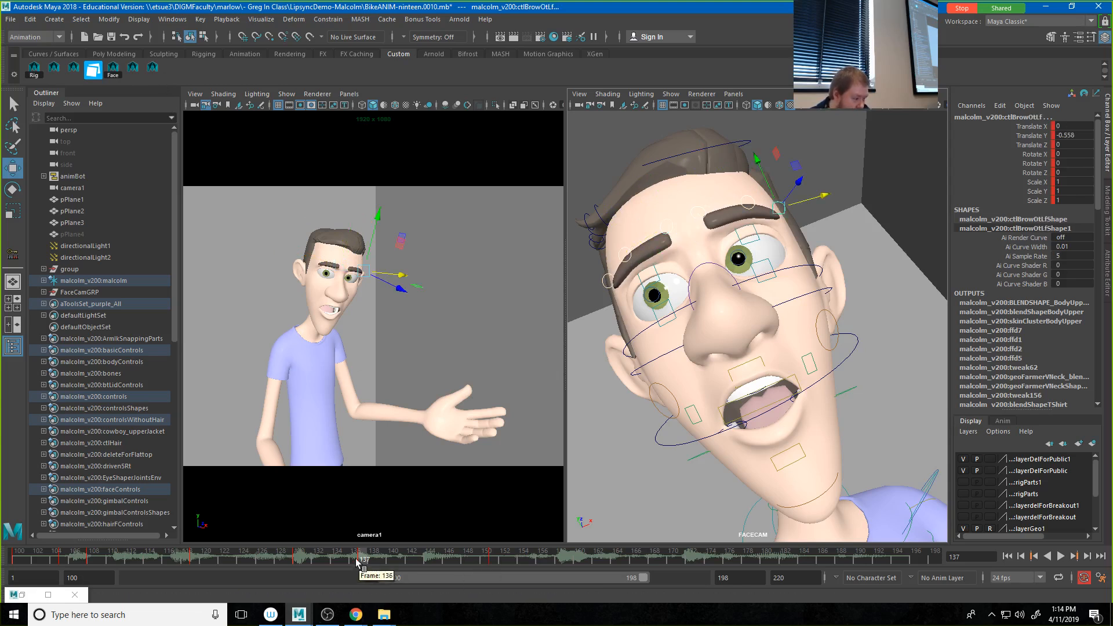
{"action": "key", "text": "alt+v"}
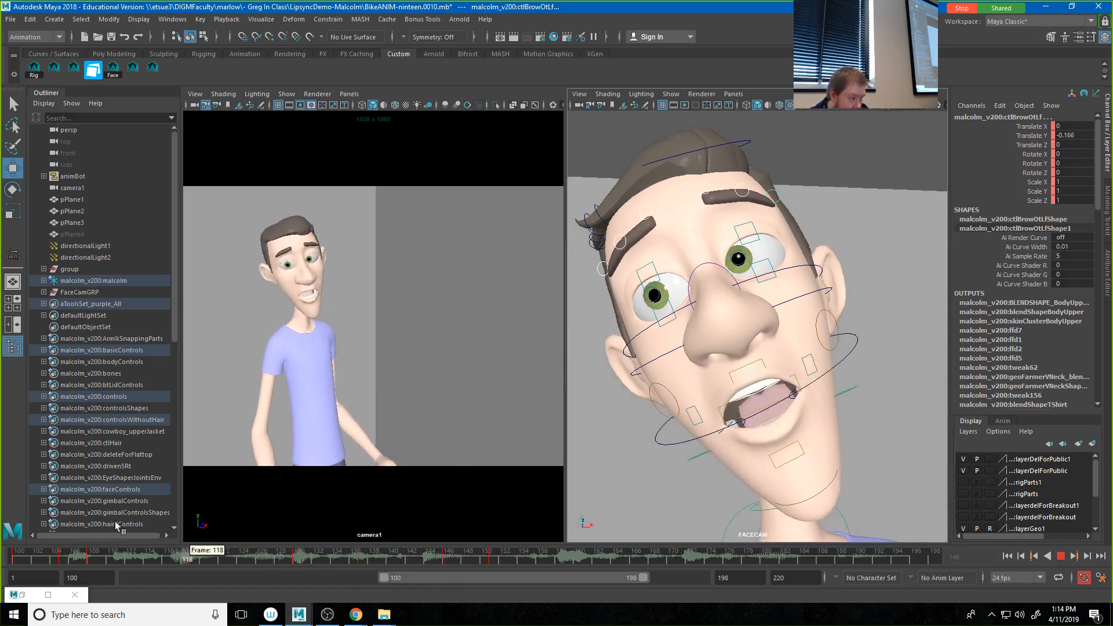
{"action": "left_click", "coordinate": [1008, 556]}
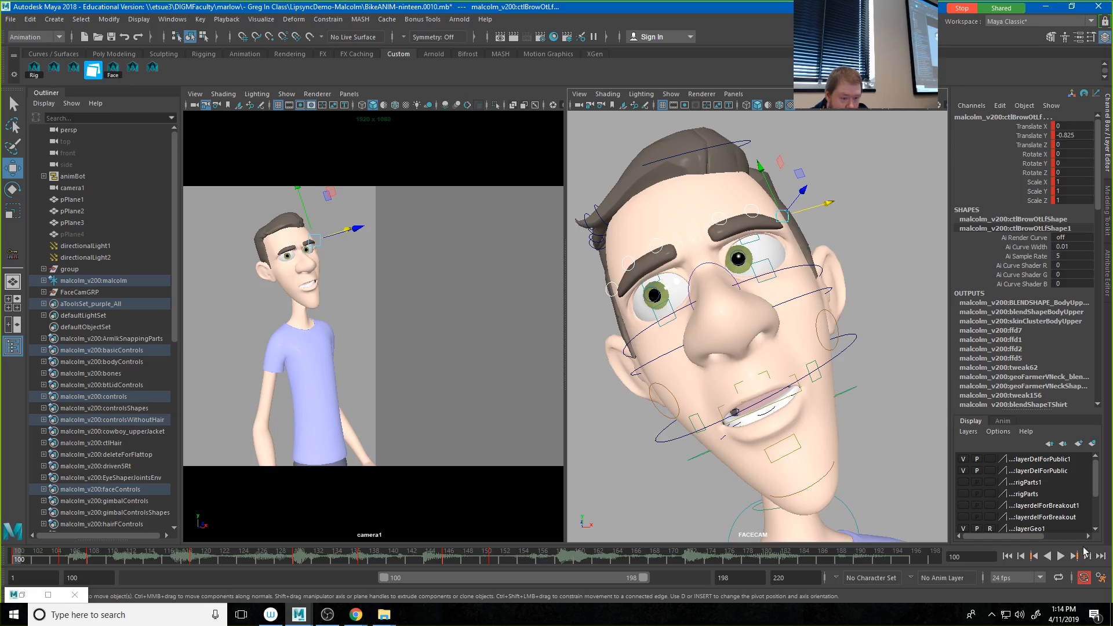
{"action": "left_click", "coordinate": [1061, 556]}
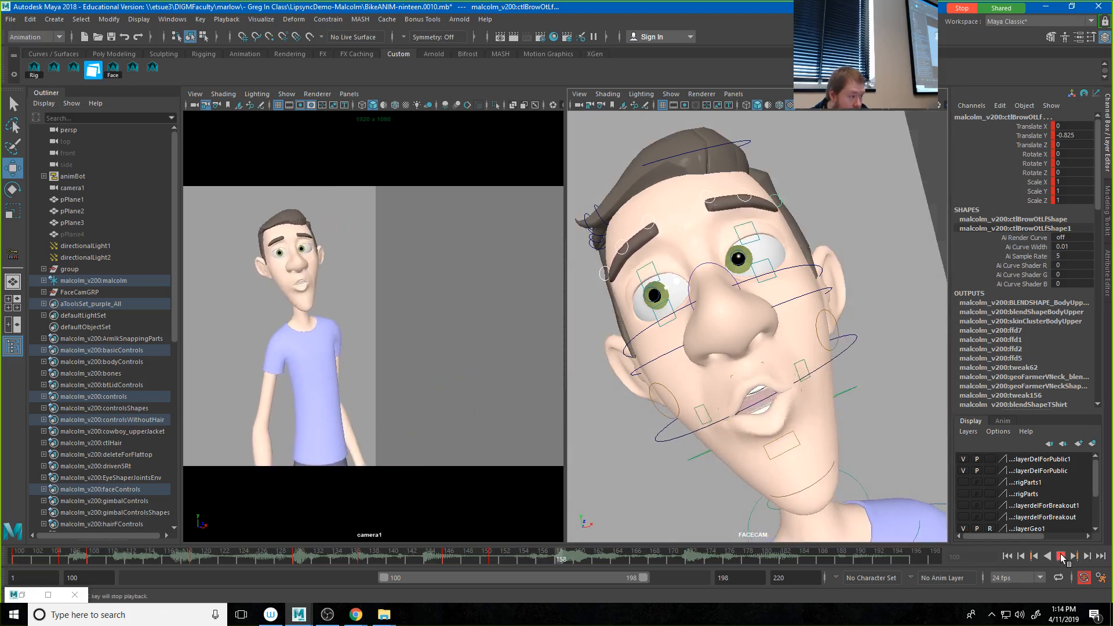
Step: At frame 151, raise the brows with the outer left at Translate Y -0.159, and shift the adjacent brow keys a few frames forward
{"action": "left_click", "coordinate": [1061, 556]}
{"action": "left_click_drag", "start_coordinate": [435, 560], "coordinate": [496, 558]}
{"action": "left_click_drag", "start_coordinate": [761, 167], "coordinate": [759, 161]}
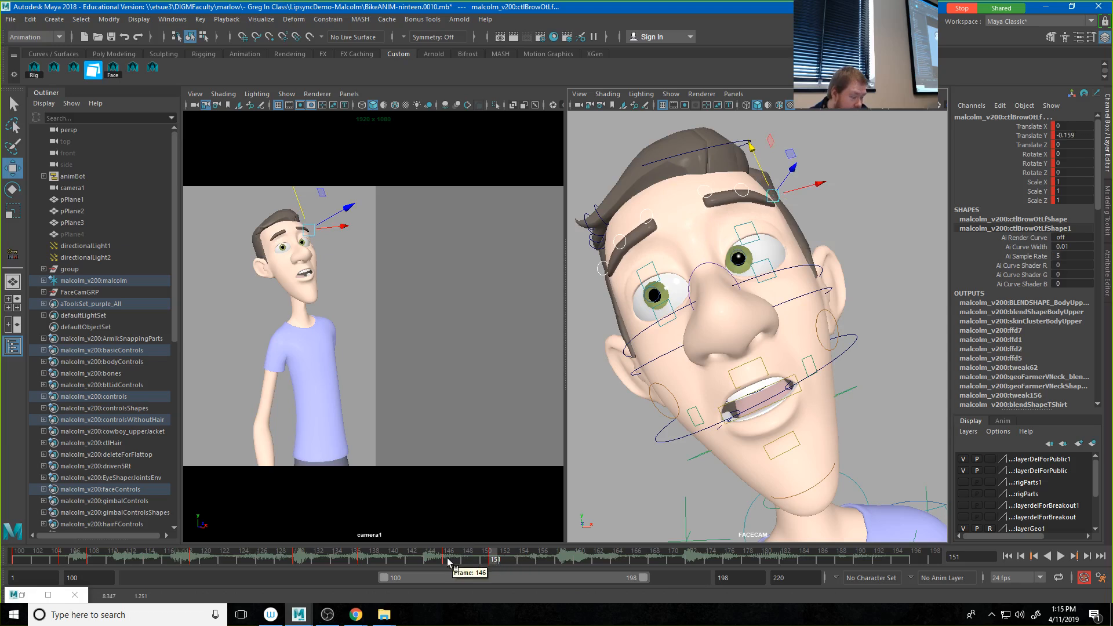
{"action": "left_click", "coordinate": [448, 561]}
{"action": "left_click_drag", "start_coordinate": [448, 561], "coordinate": [502, 565], "text": "shift"}
Step: At frame 184, lower the brows with the outer left at Translate Y -0.657, the inner brows at -0.614 and the middle brows at -0.374
{"action": "left_click_drag", "start_coordinate": [419, 554], "coordinate": [803, 561]}
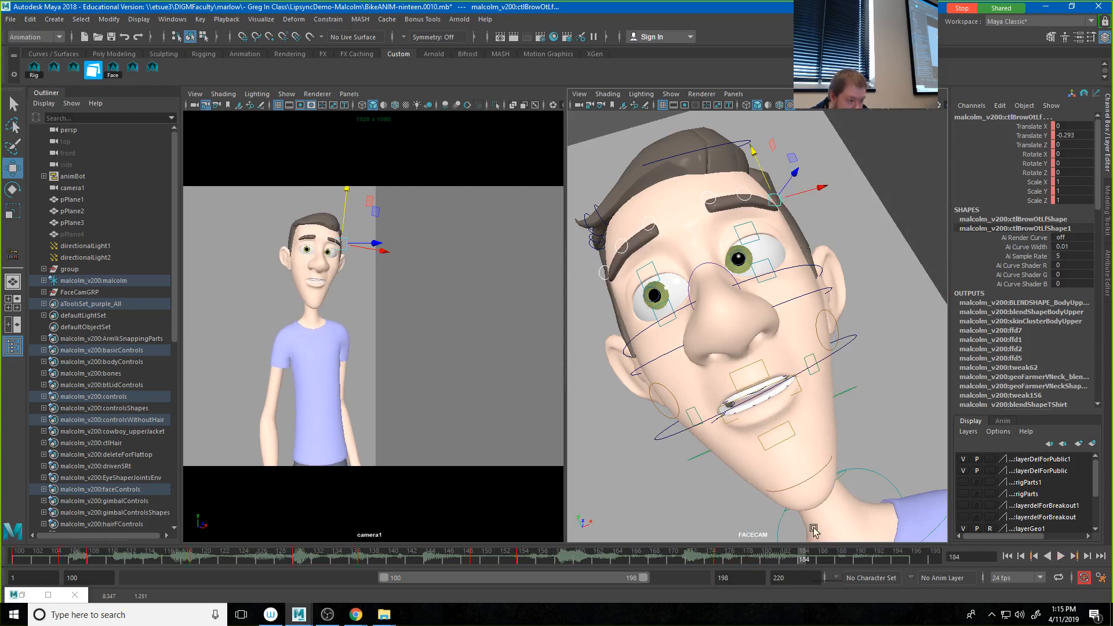
{"action": "left_click_drag", "start_coordinate": [757, 162], "coordinate": [760, 174]}
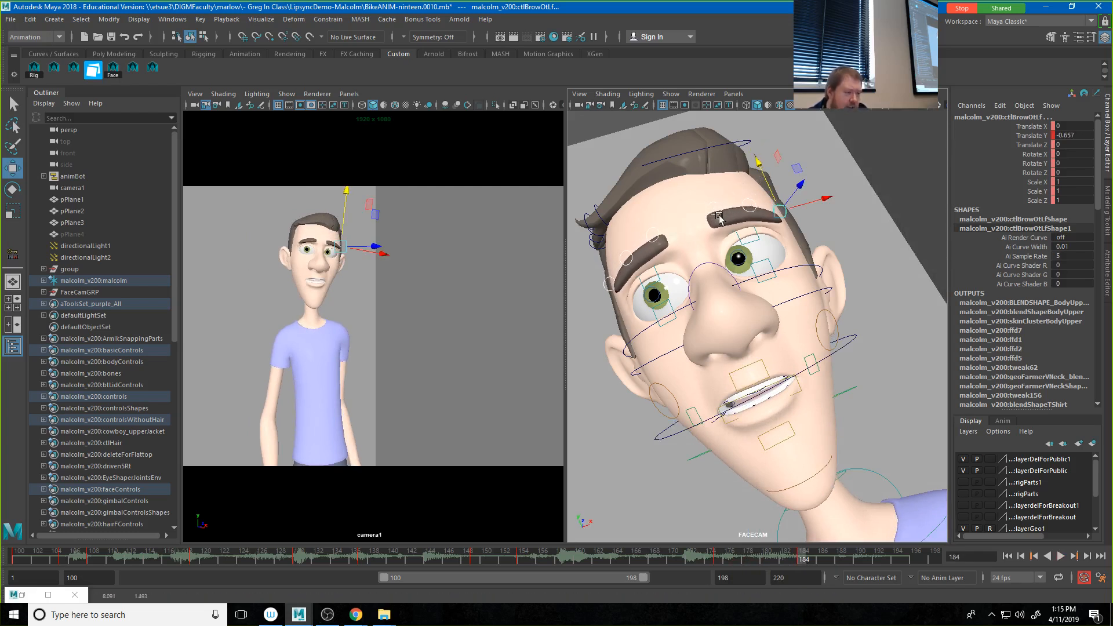
{"action": "left_click", "coordinate": [654, 238]}
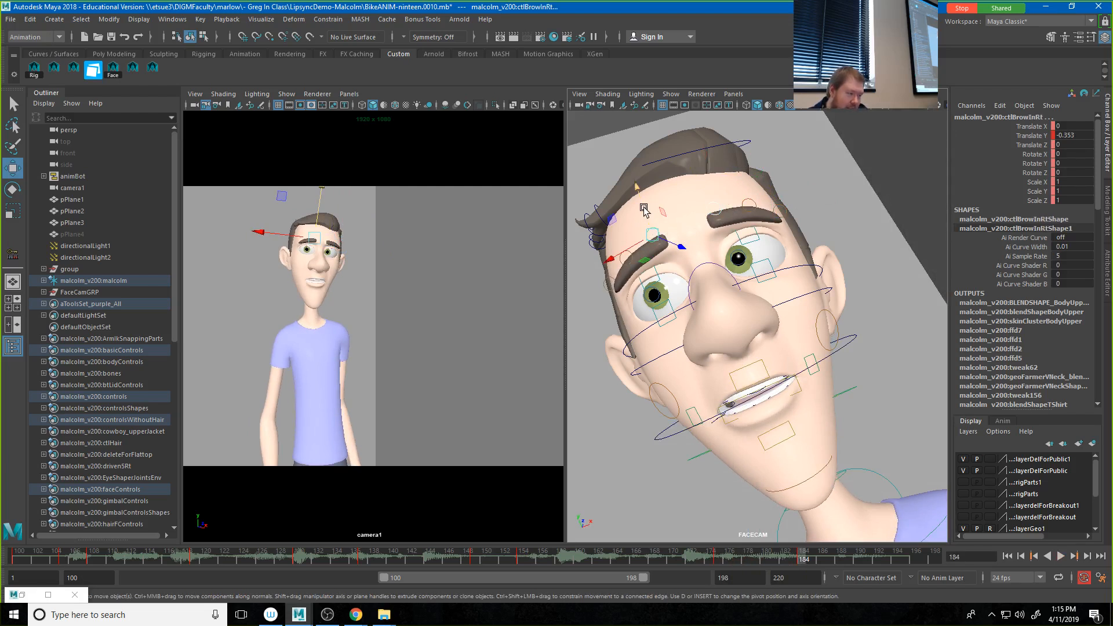
{"action": "left_click_drag", "start_coordinate": [644, 210], "coordinate": [645, 218]}
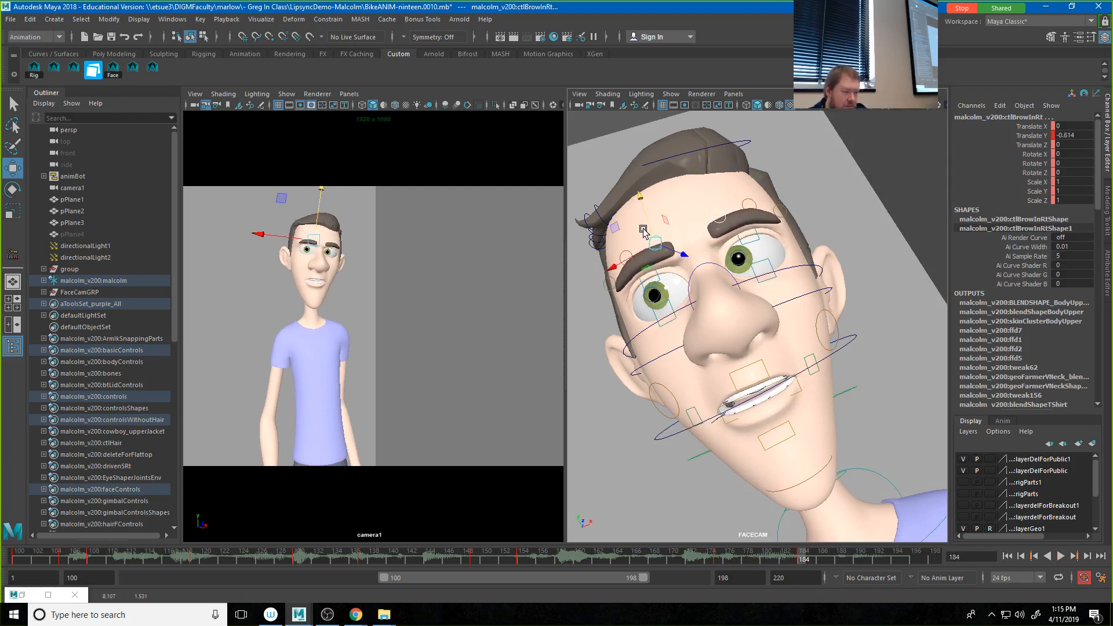
{"action": "left_click", "coordinate": [625, 255]}
{"action": "left_click", "coordinate": [751, 203]}
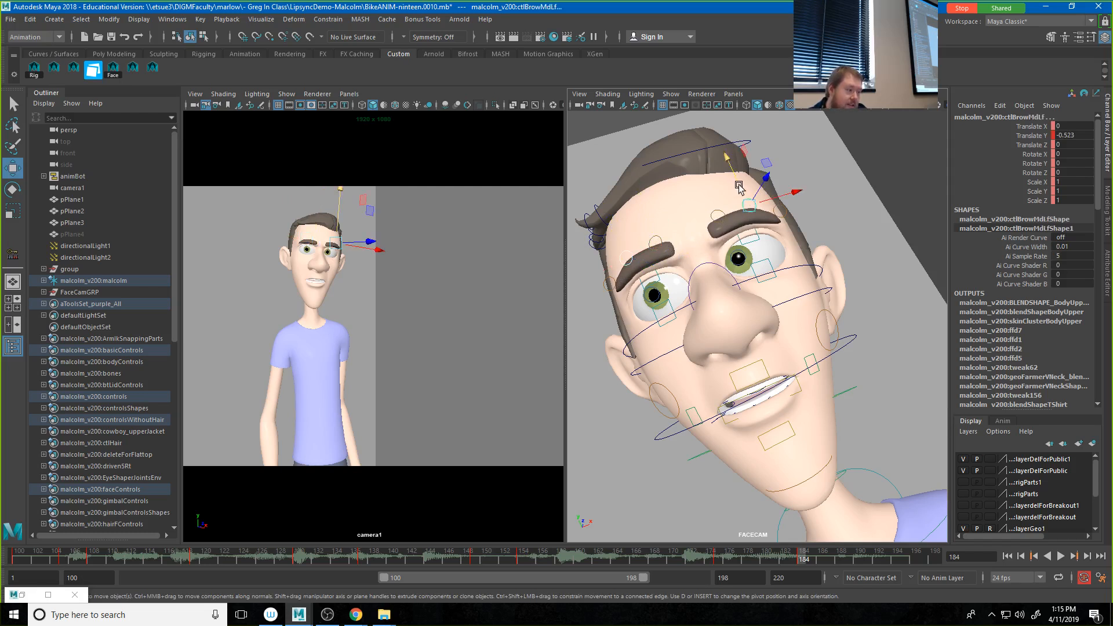
{"action": "mouse_move", "coordinate": [738, 186]}
{"action": "left_mouse_down"}
{"action": "mouse_move", "coordinate": [740, 177]}
{"action": "mouse_move", "coordinate": [738, 201]}
{"action": "mouse_move", "coordinate": [732, 183]}
{"action": "left_mouse_up"}
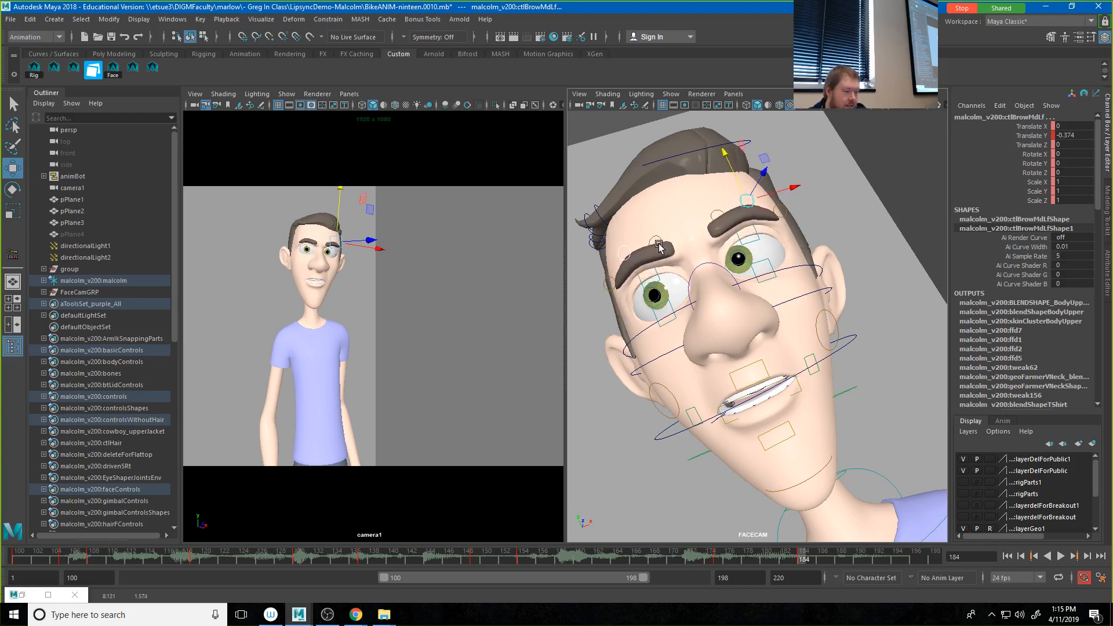
Step: Pull the inner brows together to Translate X -0.618 and key all brow controls at frame 184
{"action": "left_click", "coordinate": [659, 244]}
{"action": "left_click", "coordinate": [713, 223]}
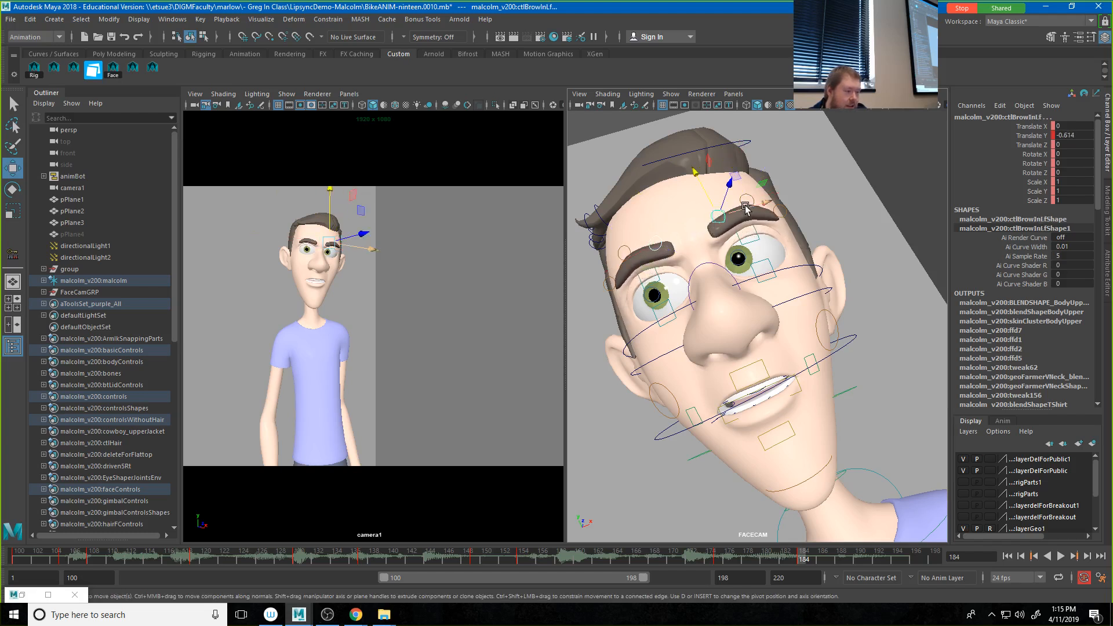
{"action": "left_click_drag", "start_coordinate": [746, 208], "coordinate": [724, 212]}
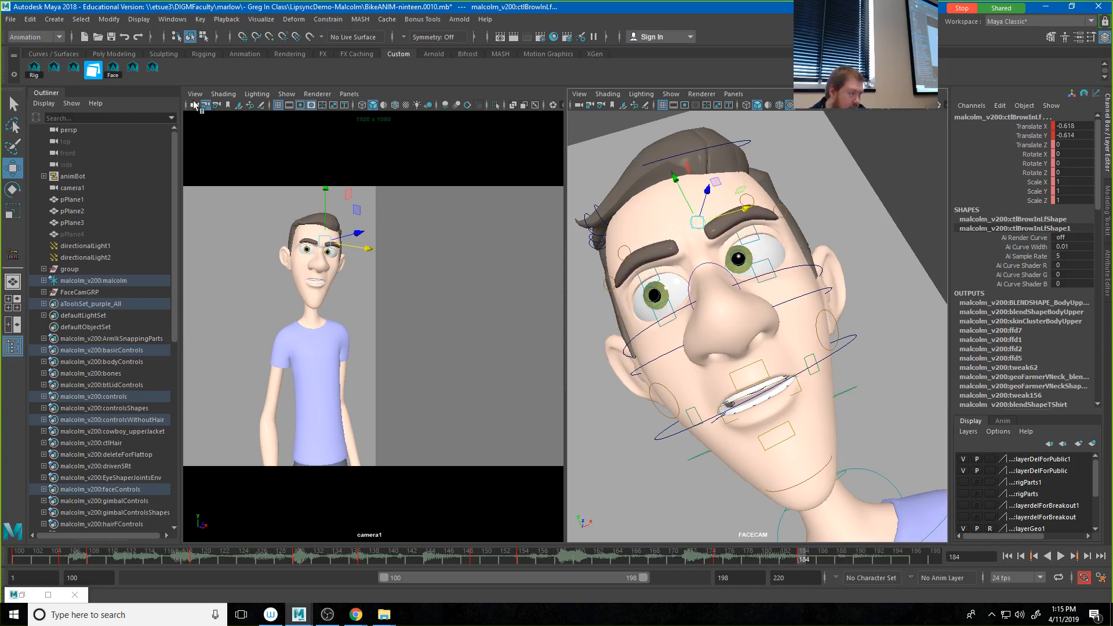
{"action": "left_click", "coordinate": [153, 69]}
{"action": "key", "text": "s"}
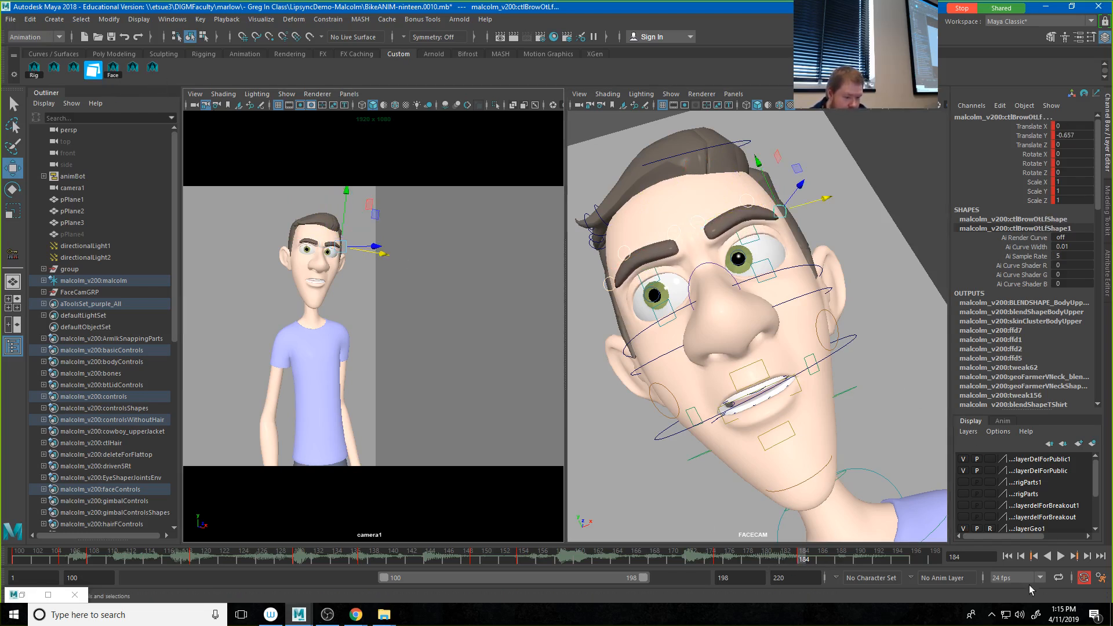
Step: Deselect the controls and play back the shot from frame 100 to review the brow animation
{"action": "left_click", "coordinate": [1010, 558]}
{"action": "left_click", "coordinate": [472, 365]}
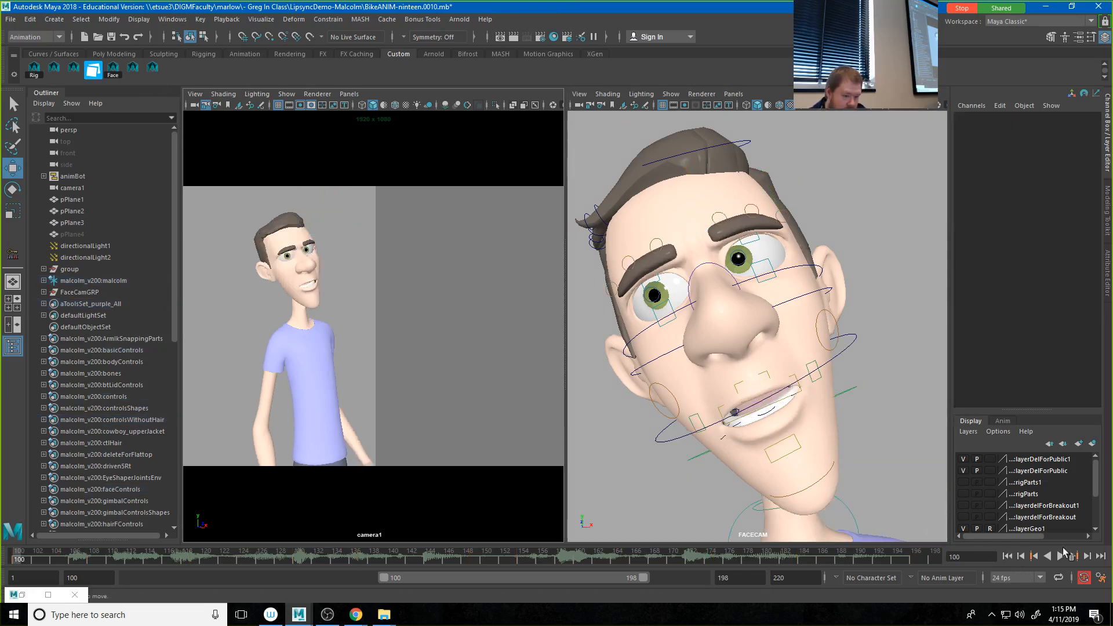
{"action": "left_click", "coordinate": [1061, 556]}
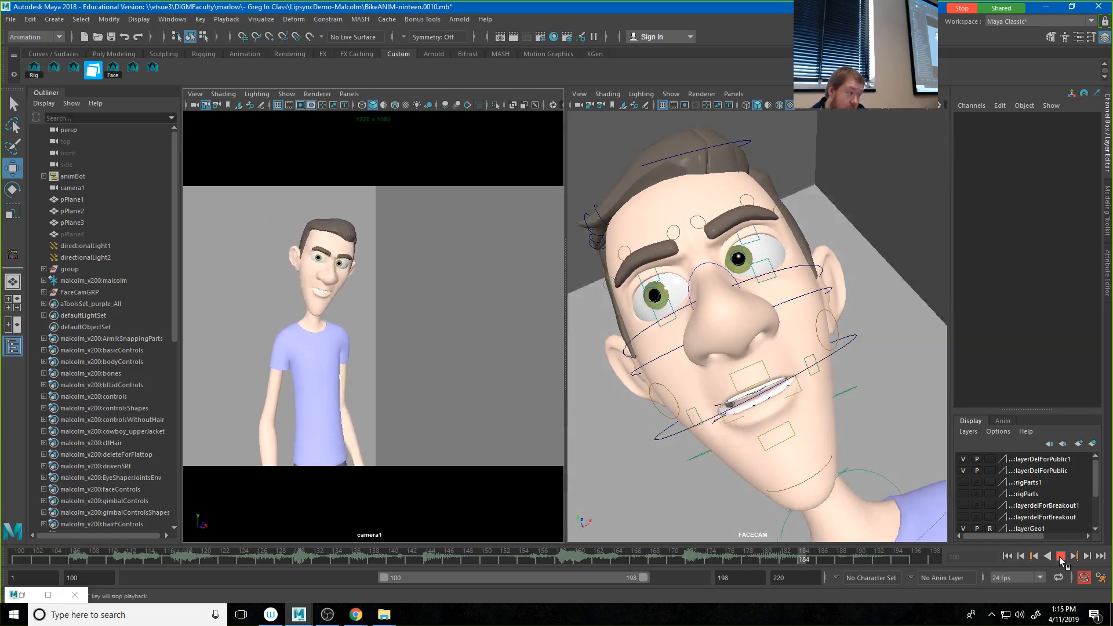
{"action": "left_click", "coordinate": [1061, 556]}
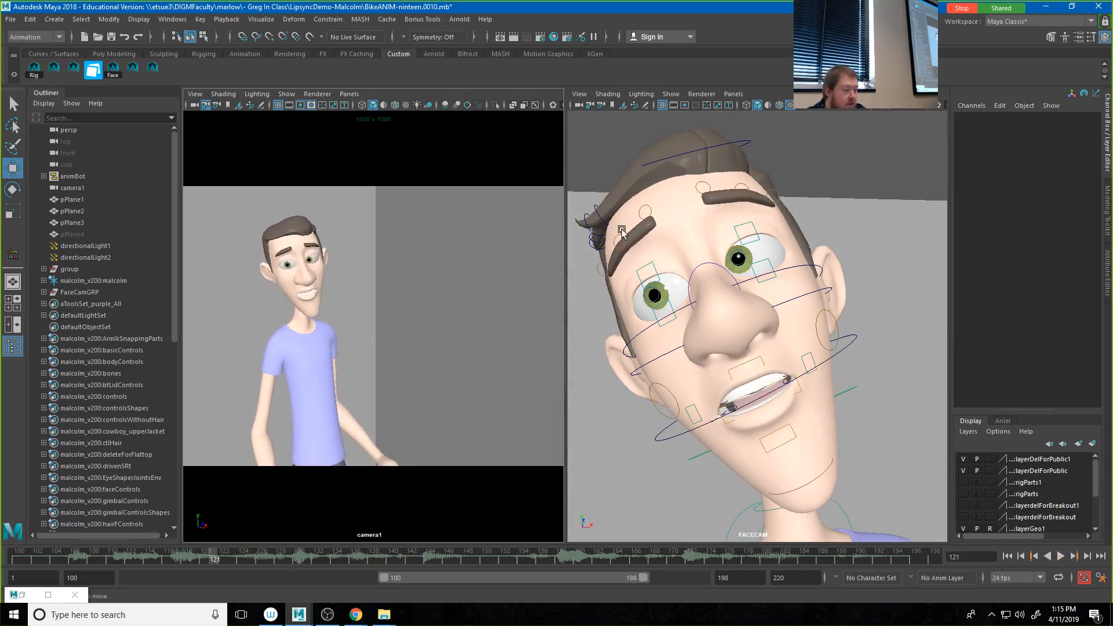
Step: Select the upper and lower eyelid controls of both eyes and delete their keys from frame 102 to 152
{"action": "left_click", "coordinate": [656, 279]}
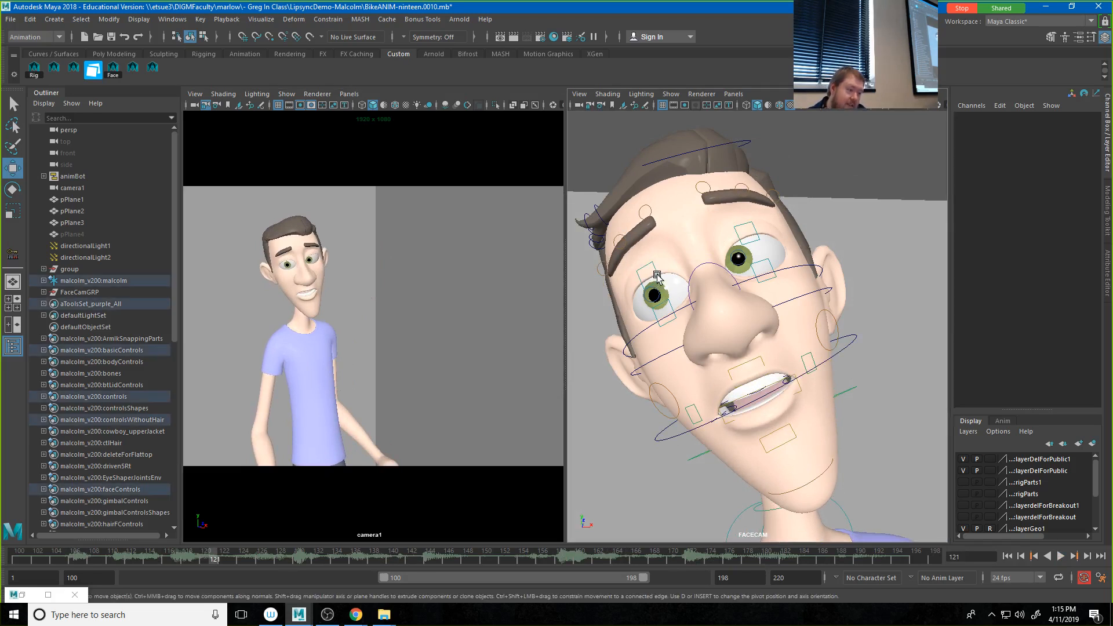
{"action": "left_click", "coordinate": [747, 226]}
{"action": "left_click", "coordinate": [766, 262]}
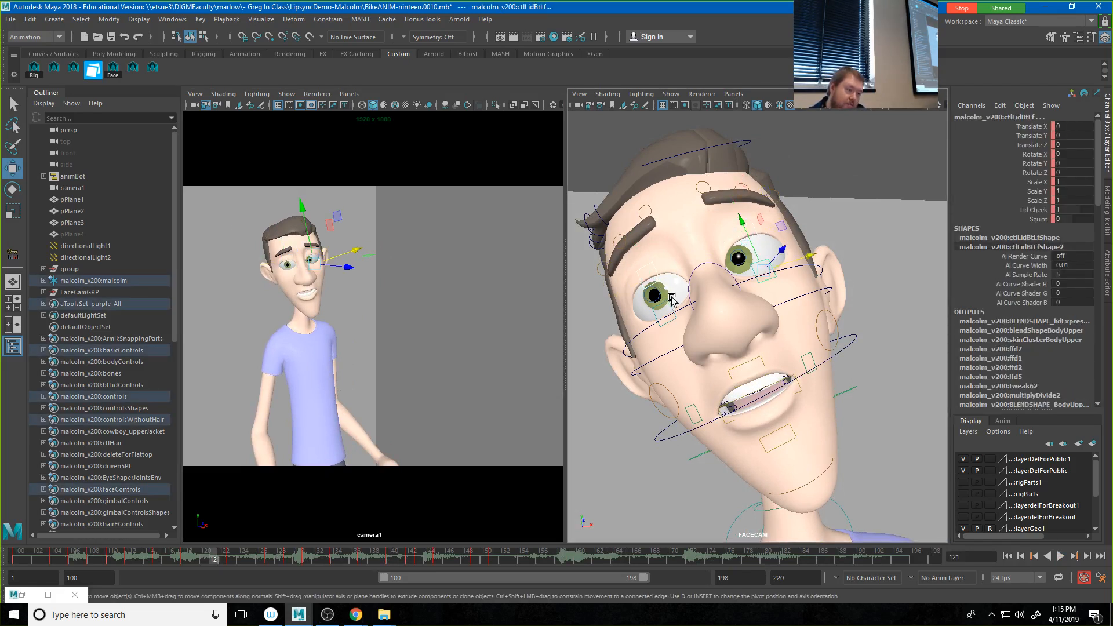
{"action": "left_click", "coordinate": [659, 307]}
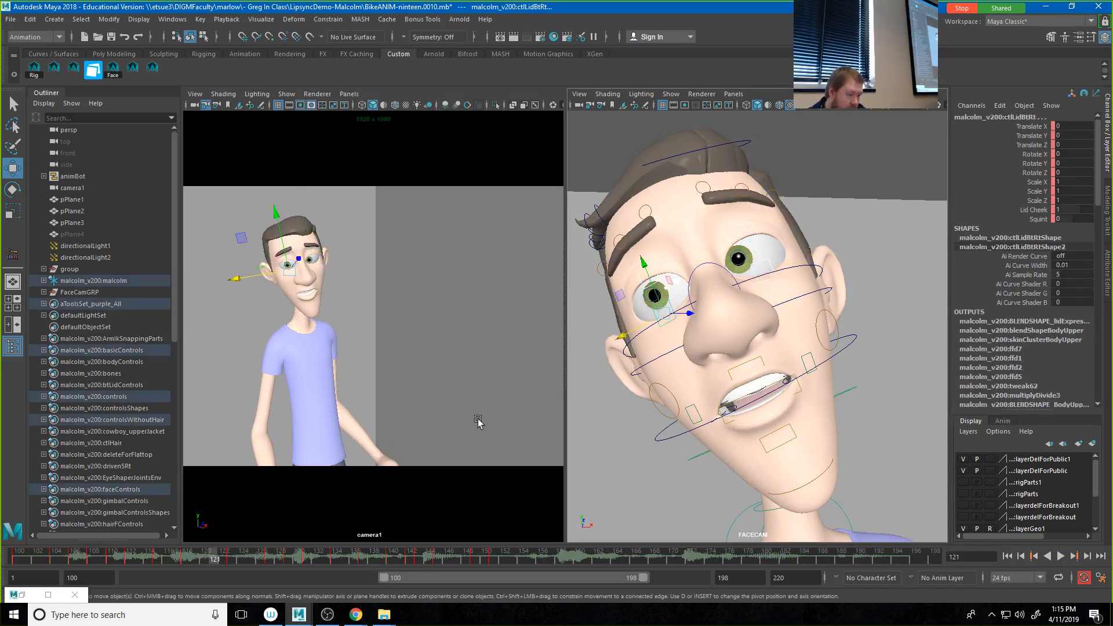
{"action": "left_click", "coordinate": [36, 558]}
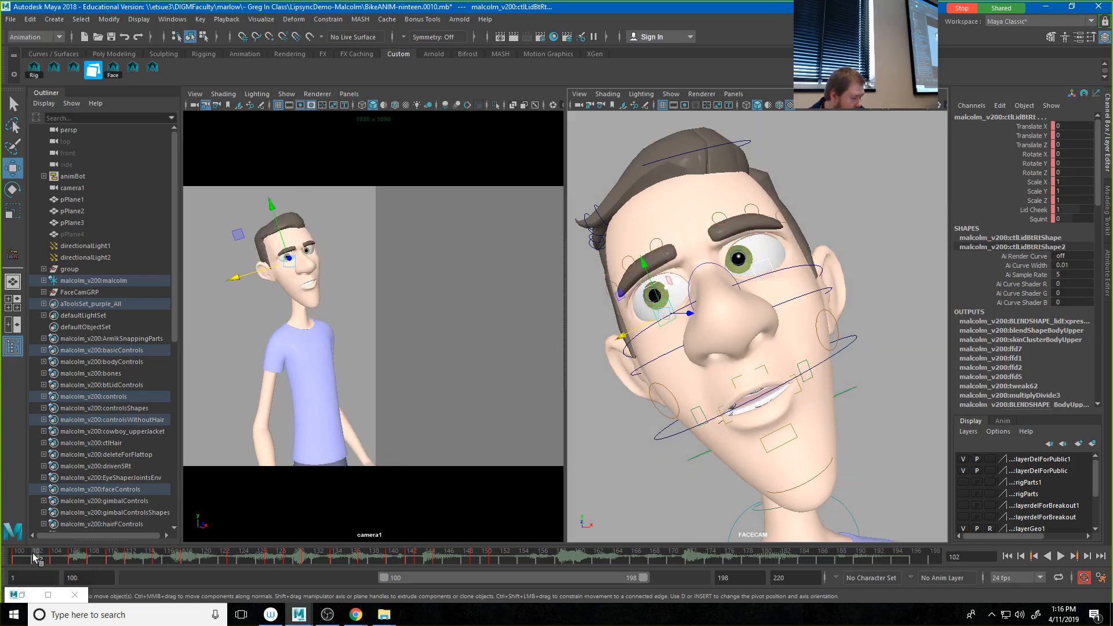
{"action": "left_click_drag", "start_coordinate": [36, 558], "coordinate": [464, 558], "text": "shift"}
{"action": "right_click", "coordinate": [464, 558]}
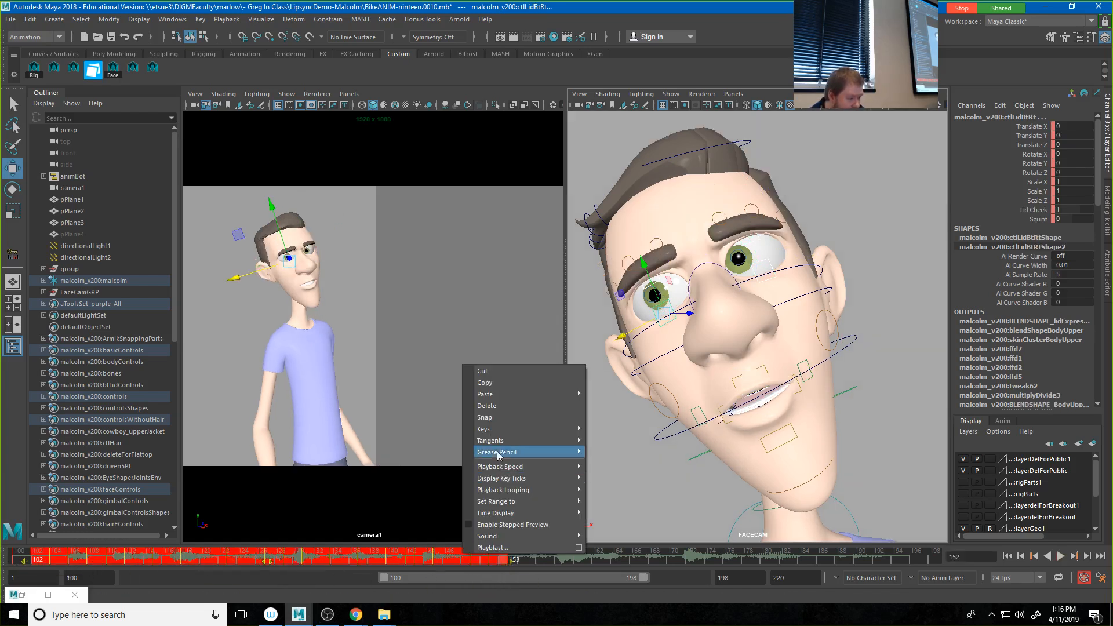
{"action": "left_click", "coordinate": [495, 410]}
Step: Select both upper eyelid controls and lower them slightly to Translate Y 0.775 at frame 144
{"action": "left_click", "coordinate": [17, 558]}
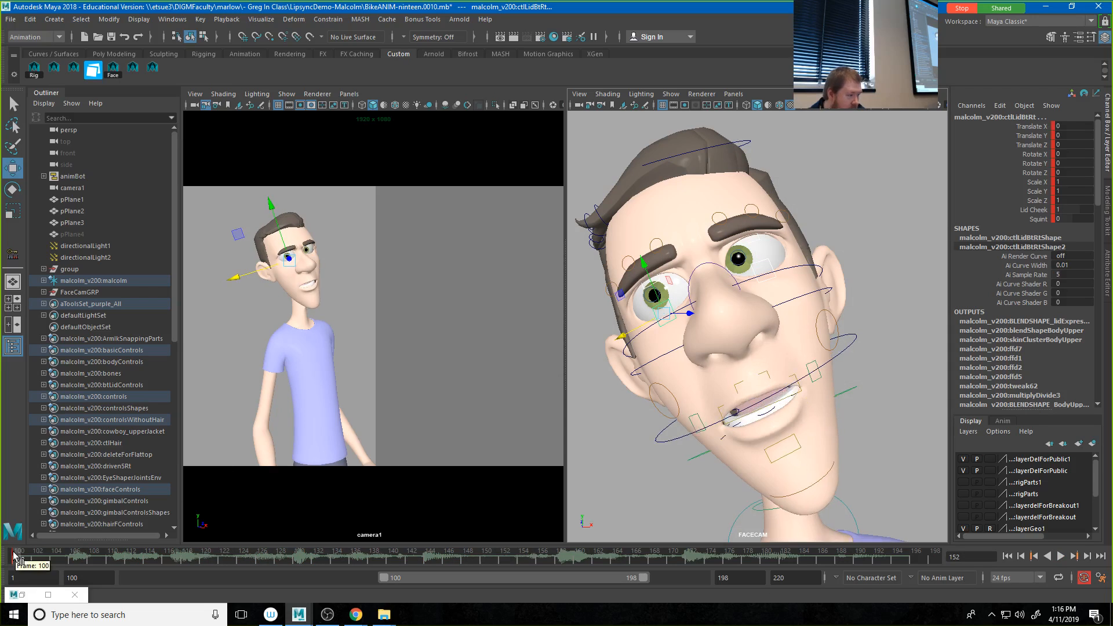
{"action": "left_click", "coordinate": [760, 239]}
{"action": "left_click", "coordinate": [653, 285]}
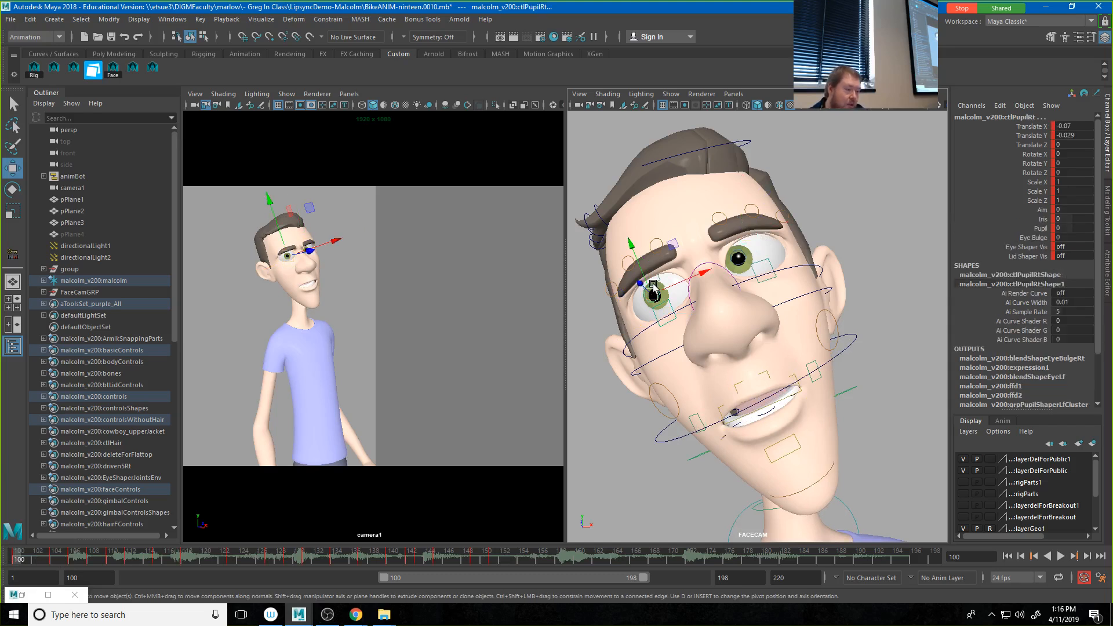
{"action": "left_click", "coordinate": [673, 275]}
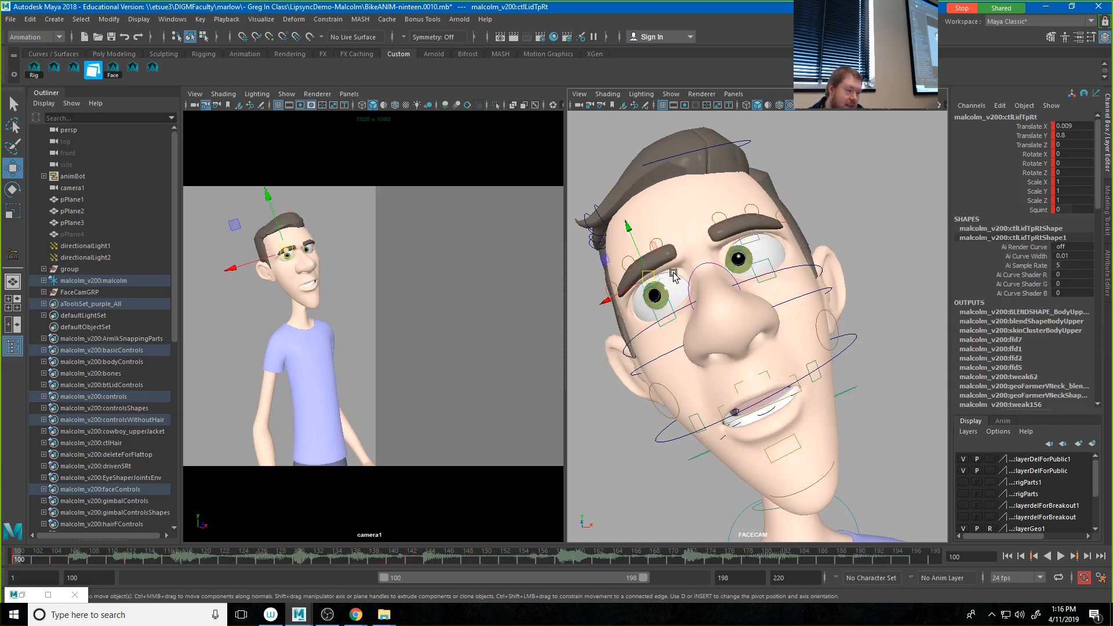
{"action": "left_click", "coordinate": [747, 243]}
{"action": "key", "text": "alt+v"}
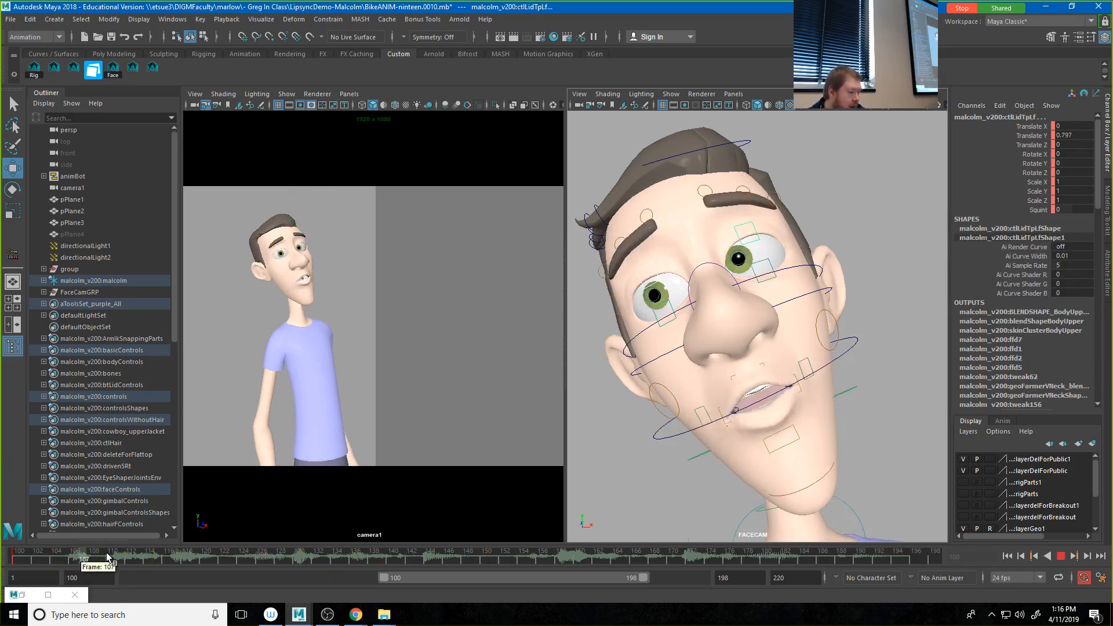
{"action": "left_click_drag", "start_coordinate": [165, 560], "coordinate": [431, 564]}
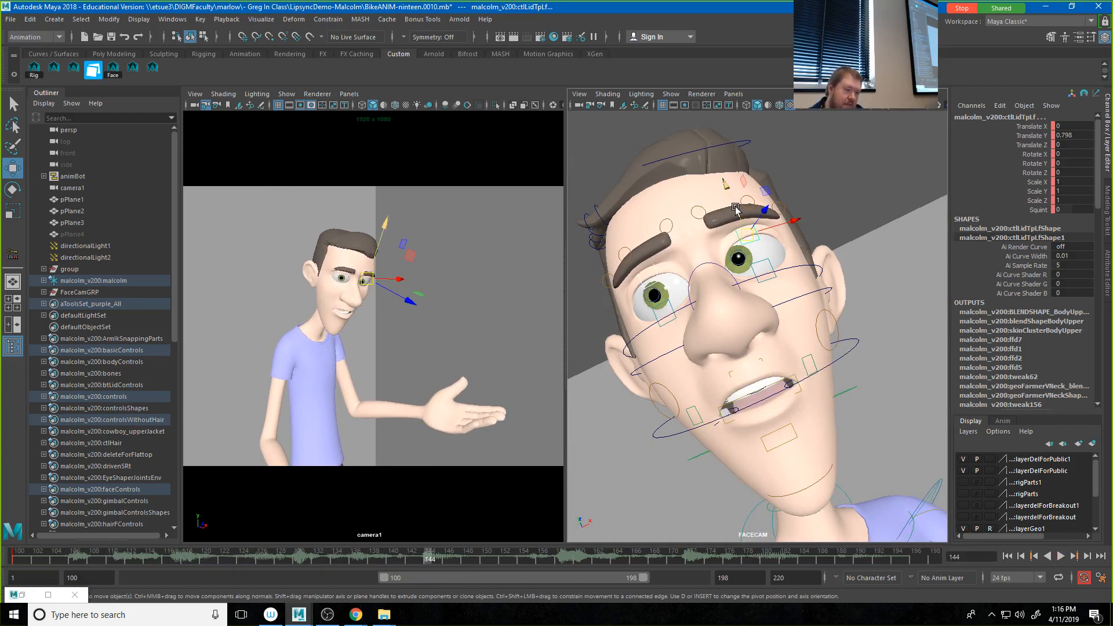
{"action": "middle_click_drag", "start_coordinate": [736, 208], "coordinate": [734, 210]}
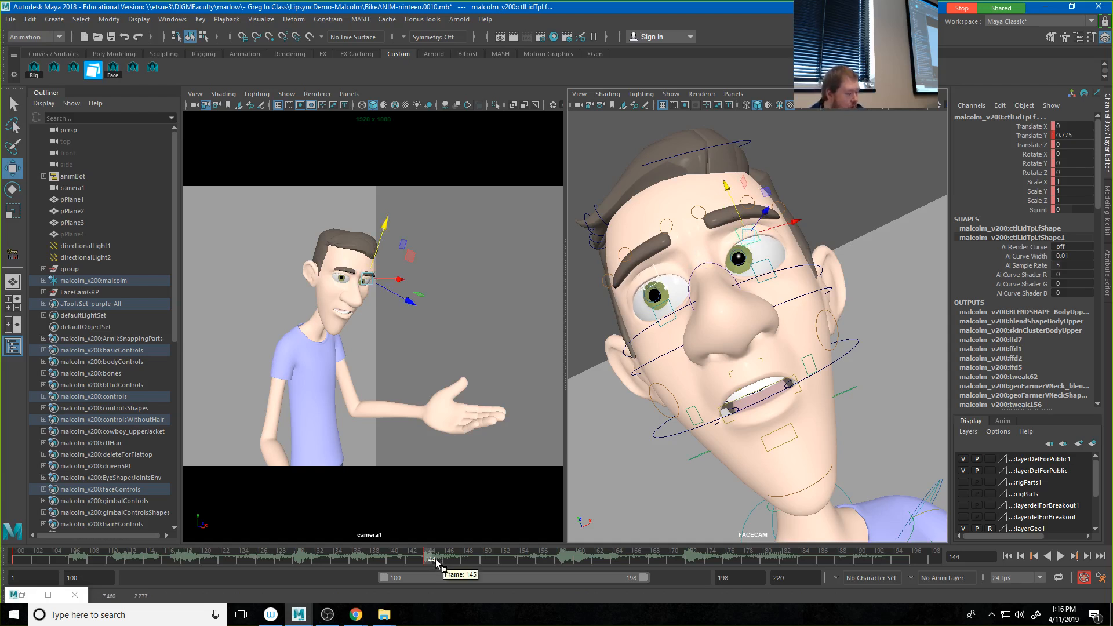
Step: Copy the lowered upper-eyelid pose to a key at frame 100 and delete the key at frame 144
{"action": "left_click_drag", "start_coordinate": [430, 562], "coordinate": [1, 569]}
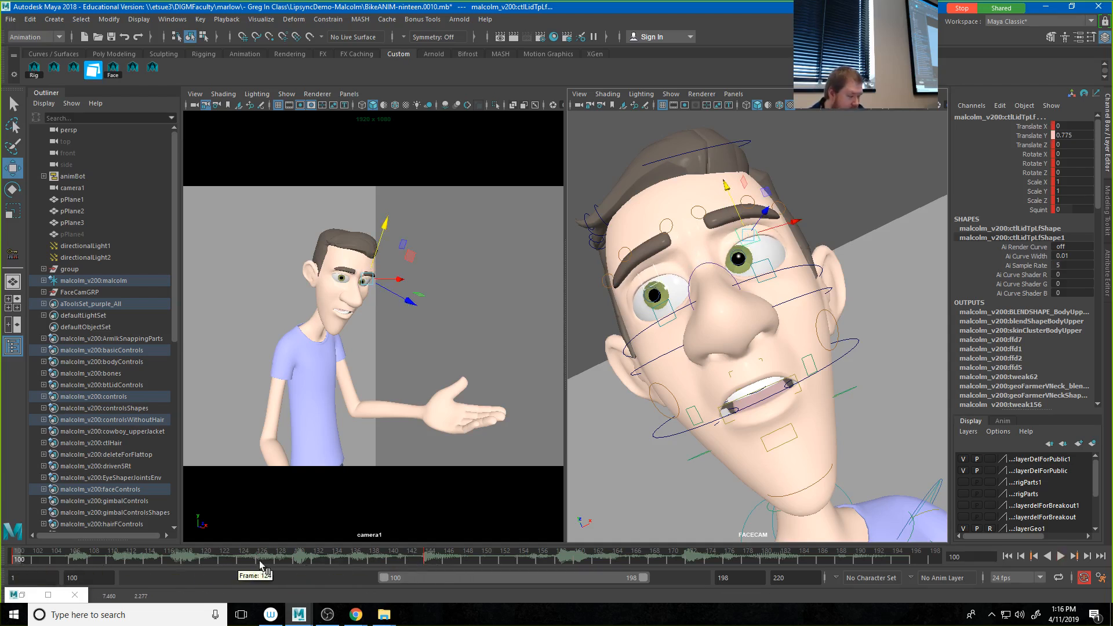
{"action": "left_click", "coordinate": [430, 560]}
{"action": "right_click", "coordinate": [430, 560]}
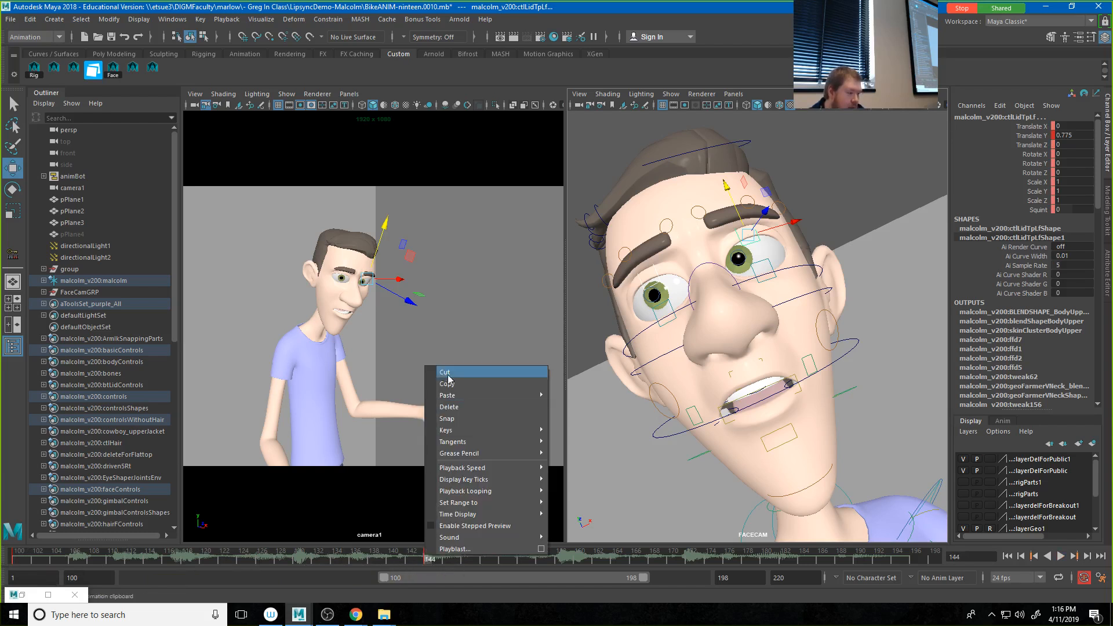
{"action": "left_click", "coordinate": [448, 407]}
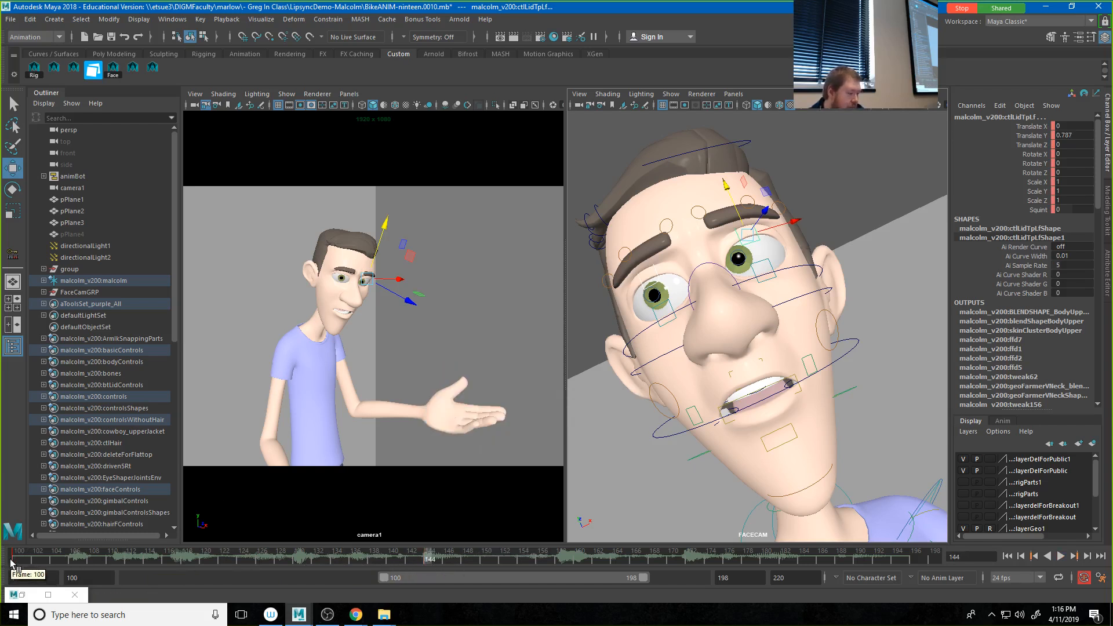
{"action": "left_click_drag", "start_coordinate": [10, 563], "coordinate": [14, 561]}
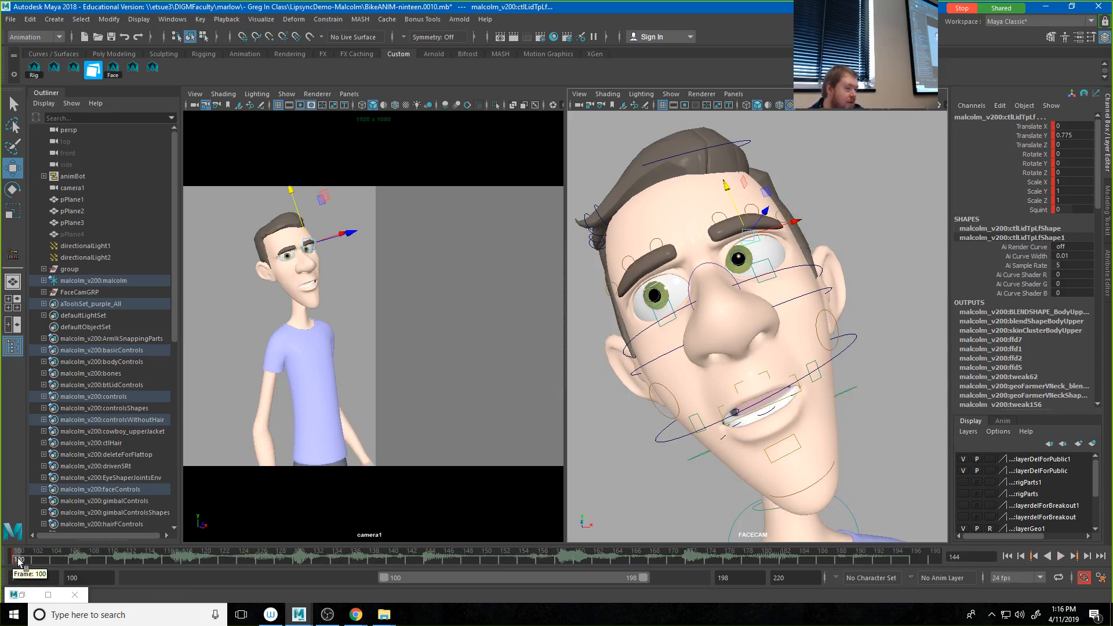
Step: Hold the open upper eyelids with a key at frame 119 and lower them to Translate Y 0.376 at frame 122
{"action": "left_click_drag", "start_coordinate": [19, 561], "coordinate": [193, 568]}
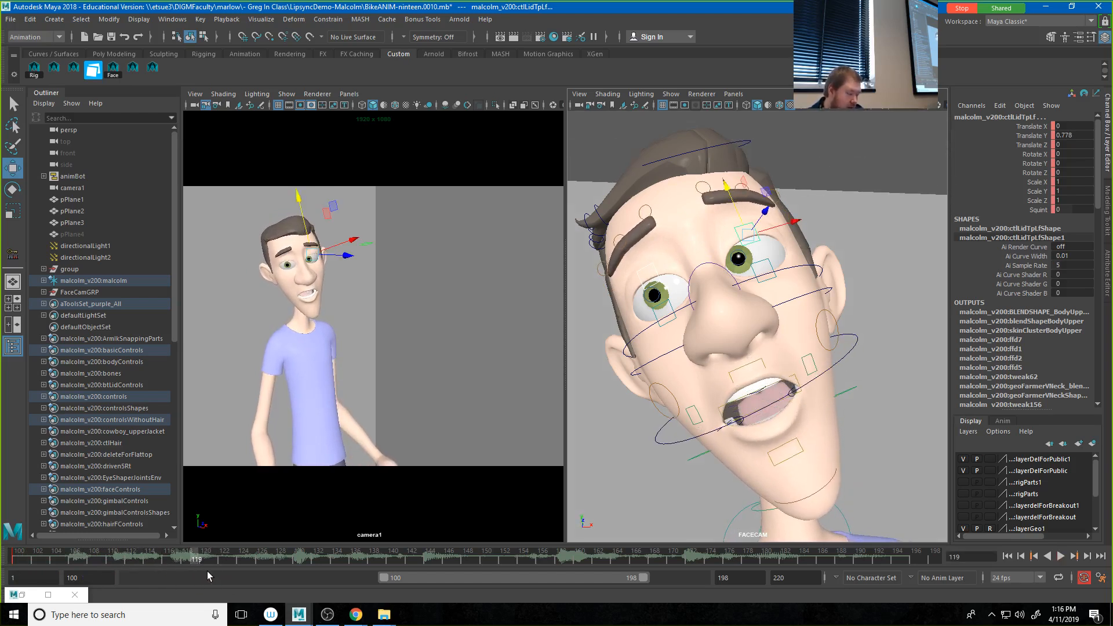
{"action": "key", "text": "alt+v"}
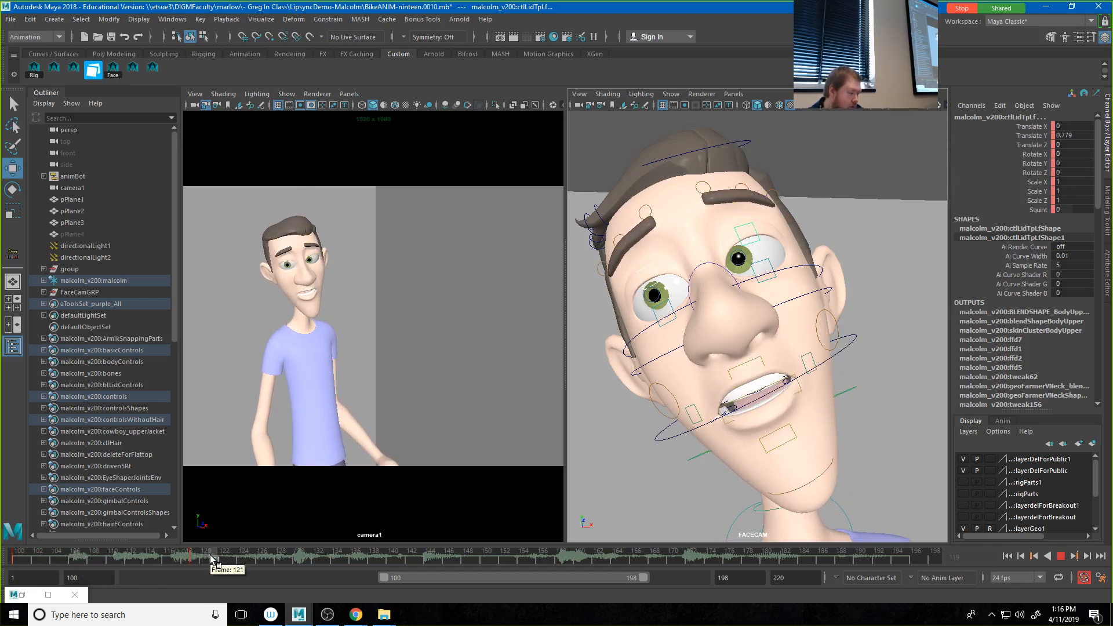
{"action": "key", "text": "alt+v"}
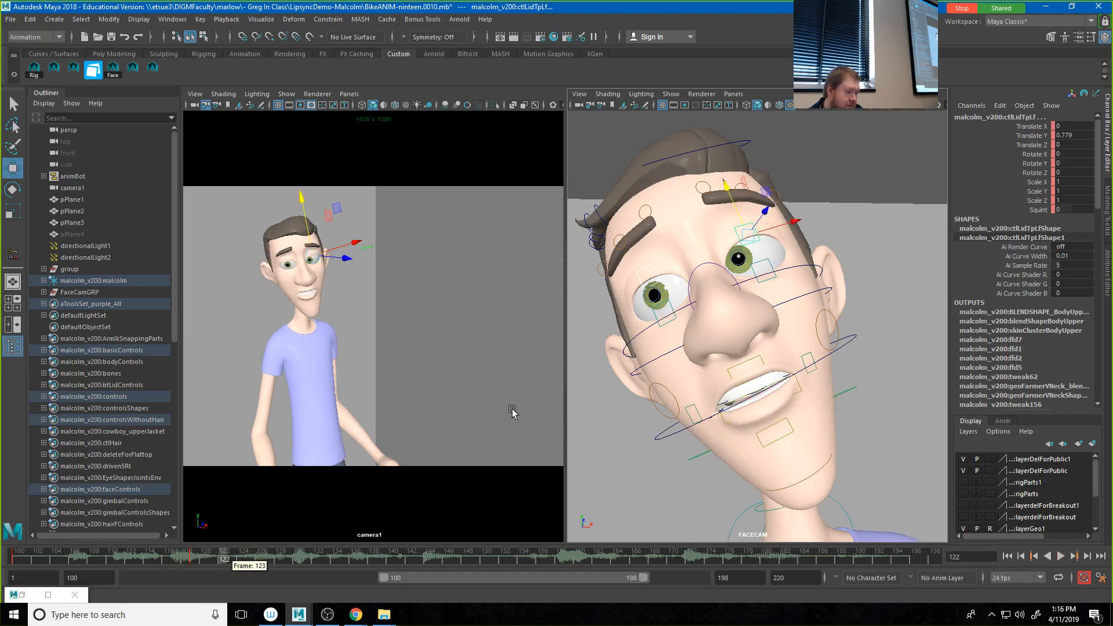
{"action": "left_click_drag", "start_coordinate": [728, 210], "coordinate": [741, 226]}
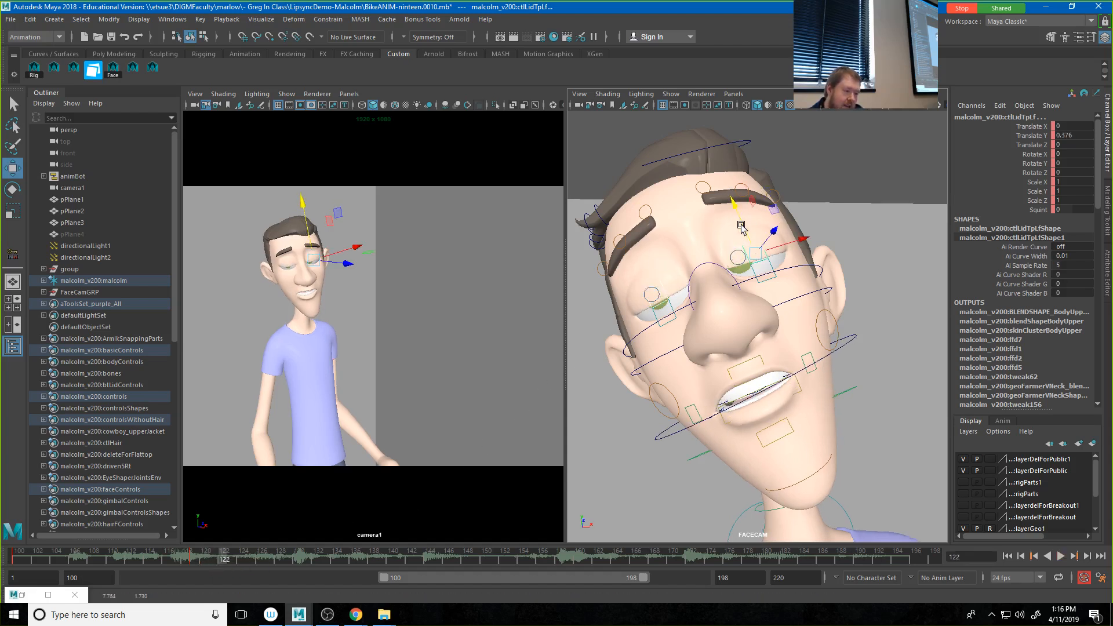
Step: Raise both lower eyelids to Translate Y 0.403 to close the eyes and key them at frame 122
{"action": "left_click", "coordinate": [772, 265]}
{"action": "left_click", "coordinate": [747, 267]}
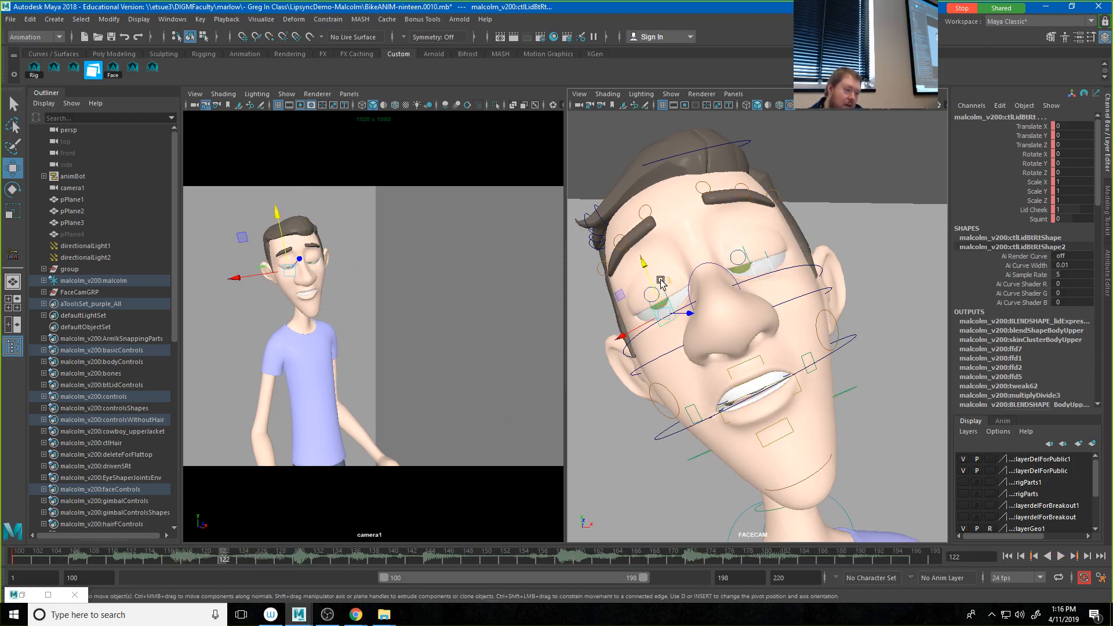
{"action": "left_click_drag", "start_coordinate": [649, 279], "coordinate": [646, 259]}
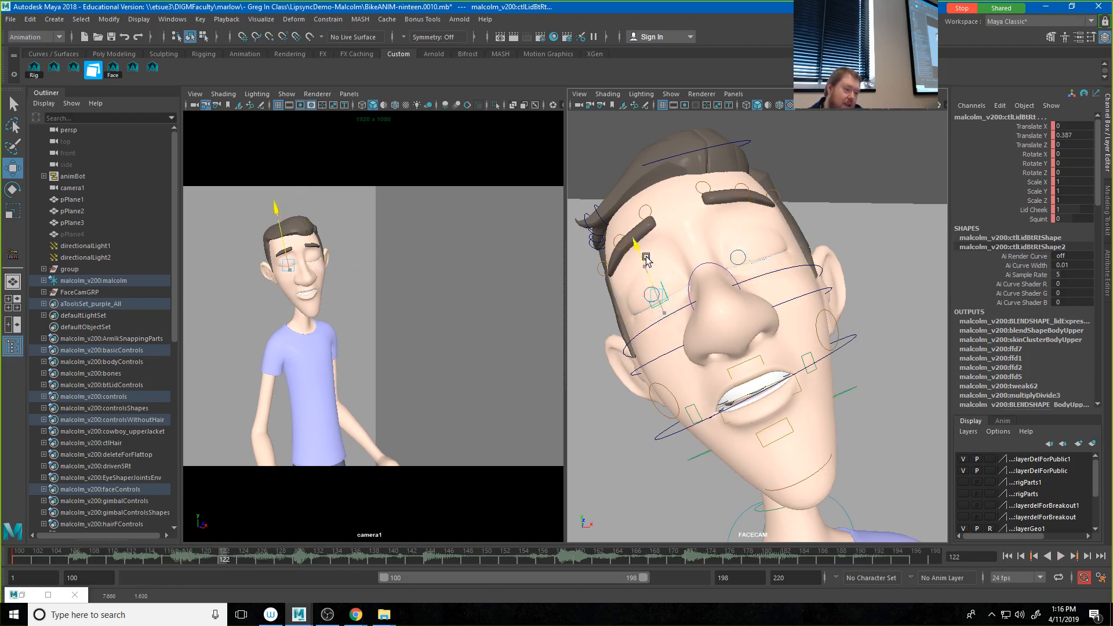
{"action": "key", "text": "s"}
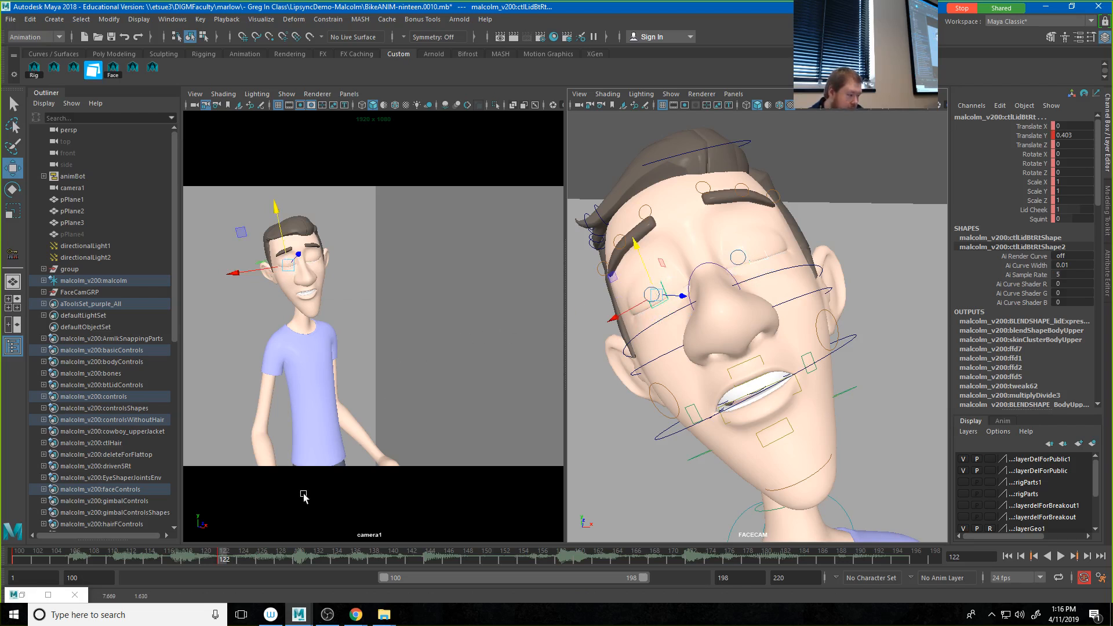
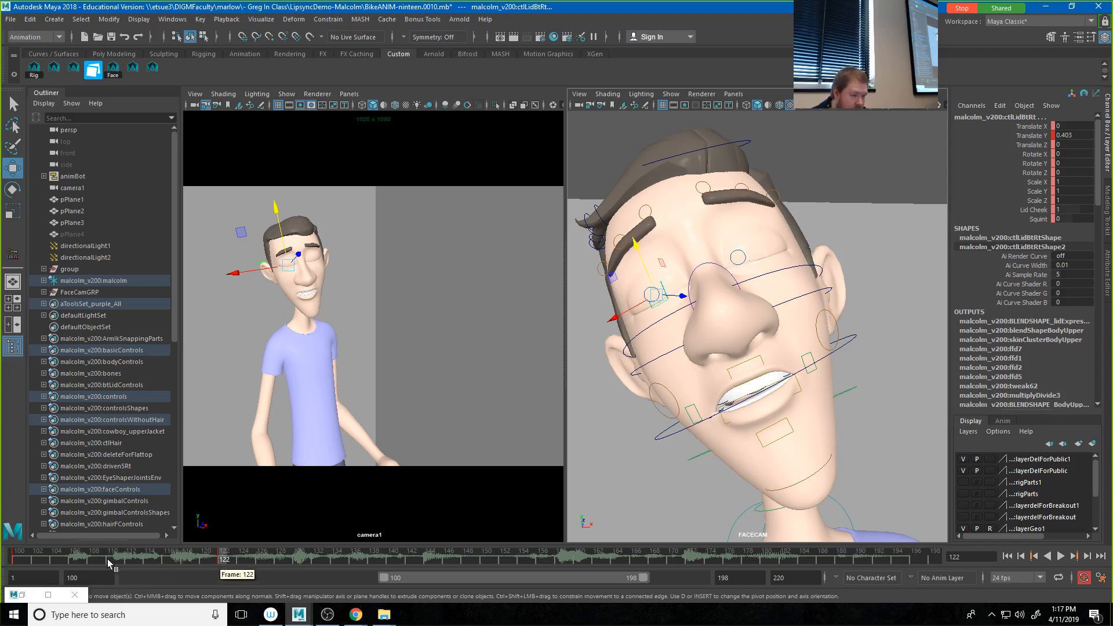
Step: Select the eyelid controls and key their open pose from frame 119 at frame 125 to complete the blink
{"action": "left_click_drag", "start_coordinate": [110, 563], "coordinate": [19, 564]}
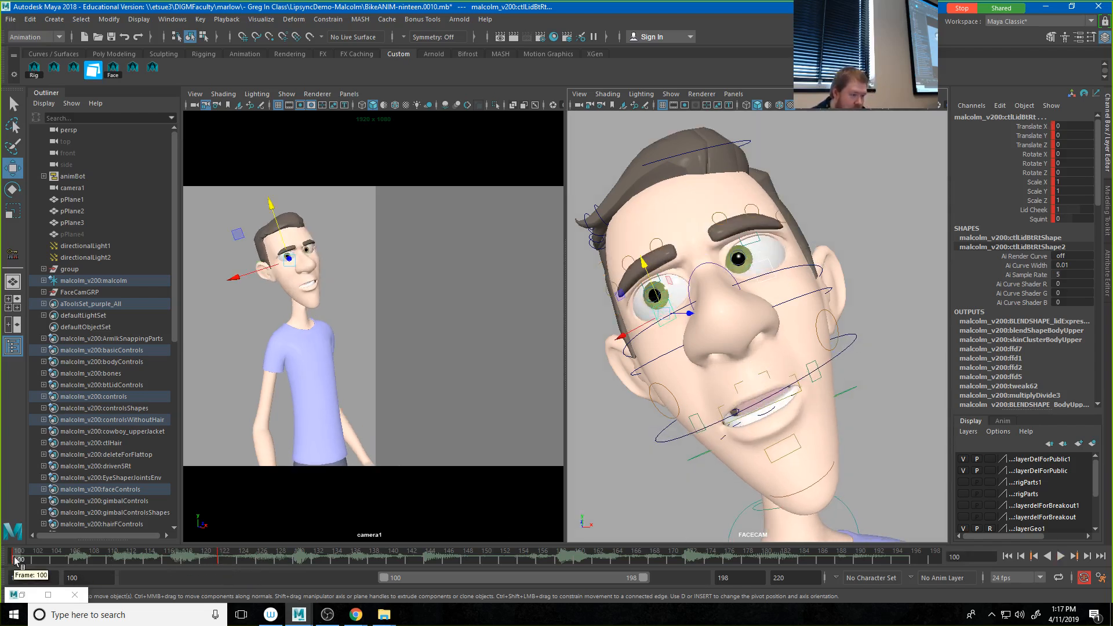
{"action": "left_click", "coordinate": [661, 279]}
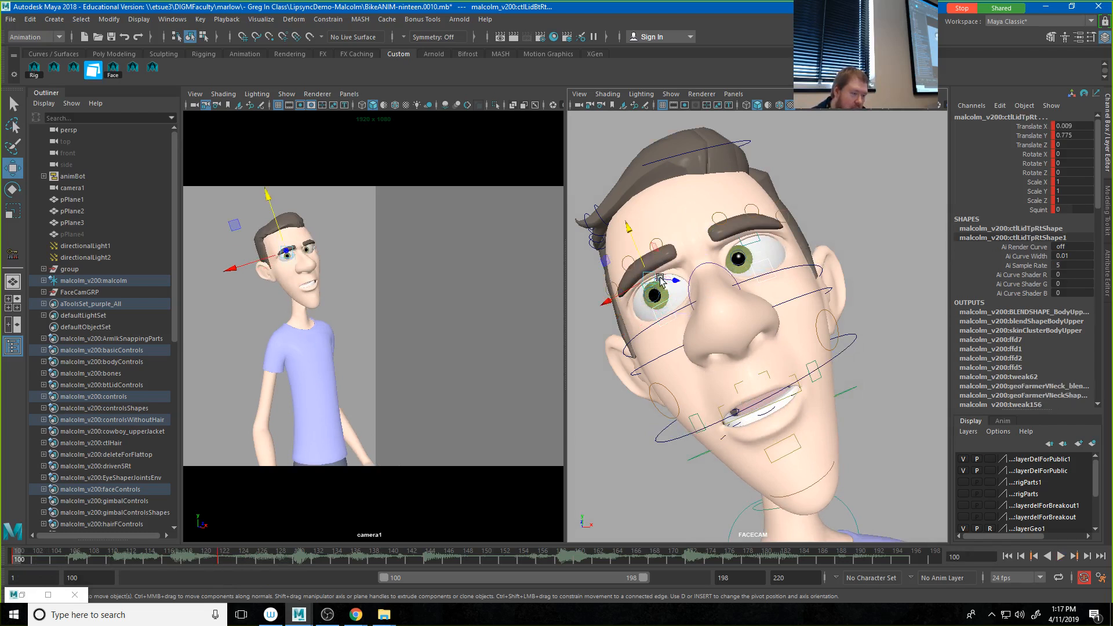
{"action": "left_click", "coordinate": [751, 243]}
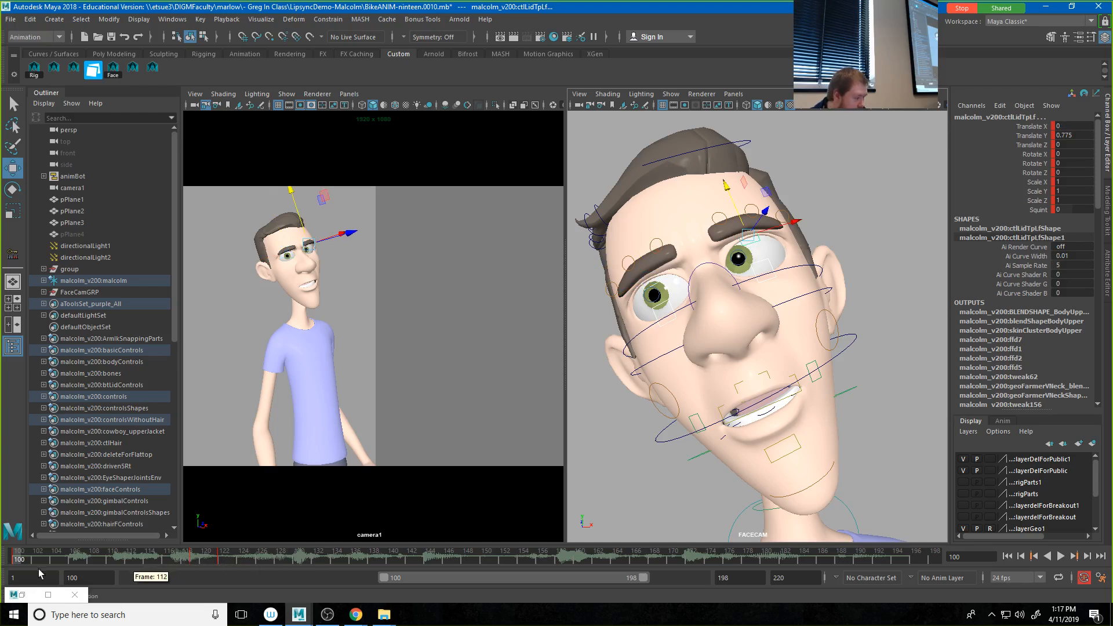
{"action": "key", "text": "alt+v"}
{"action": "middle_click_drag", "start_coordinate": [209, 560], "coordinate": [221, 559]}
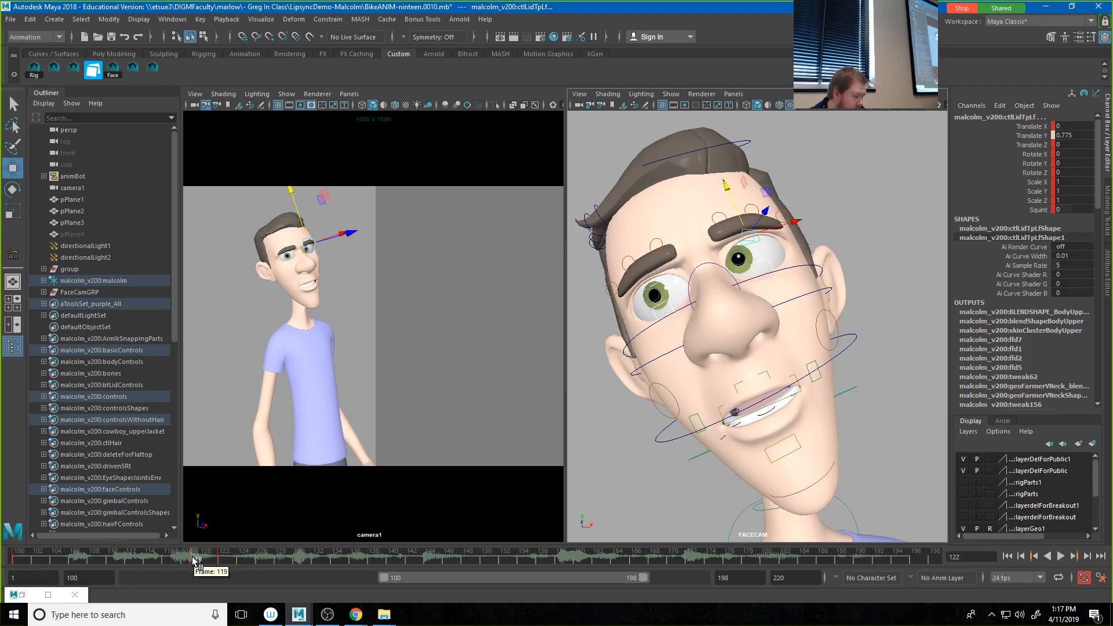
{"action": "left_click", "coordinate": [222, 560]}
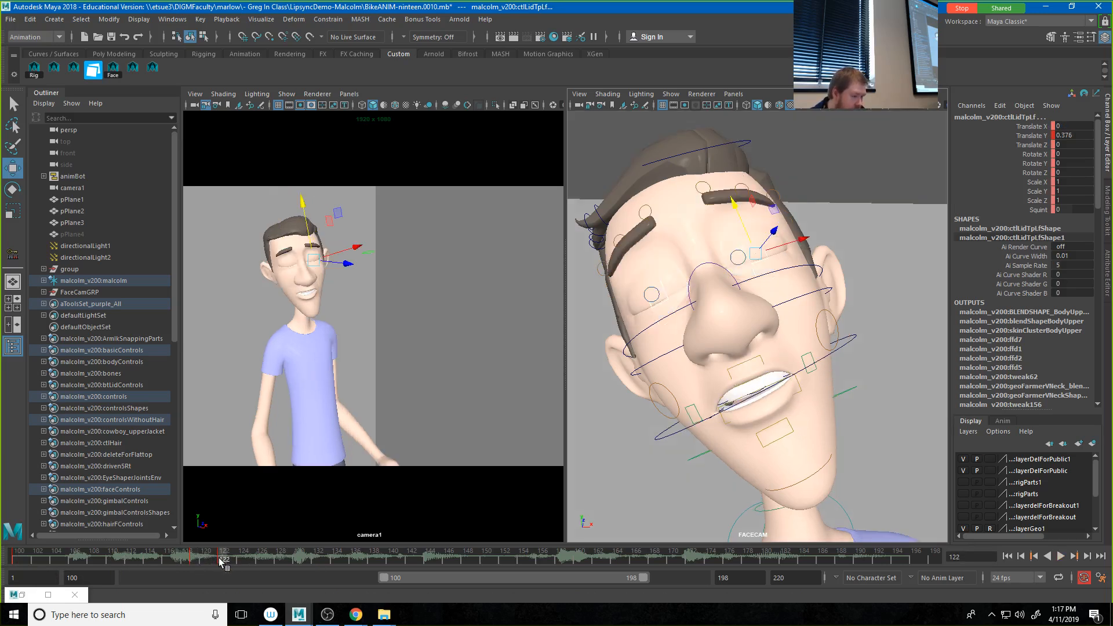
{"action": "key", "text": "alt+v"}
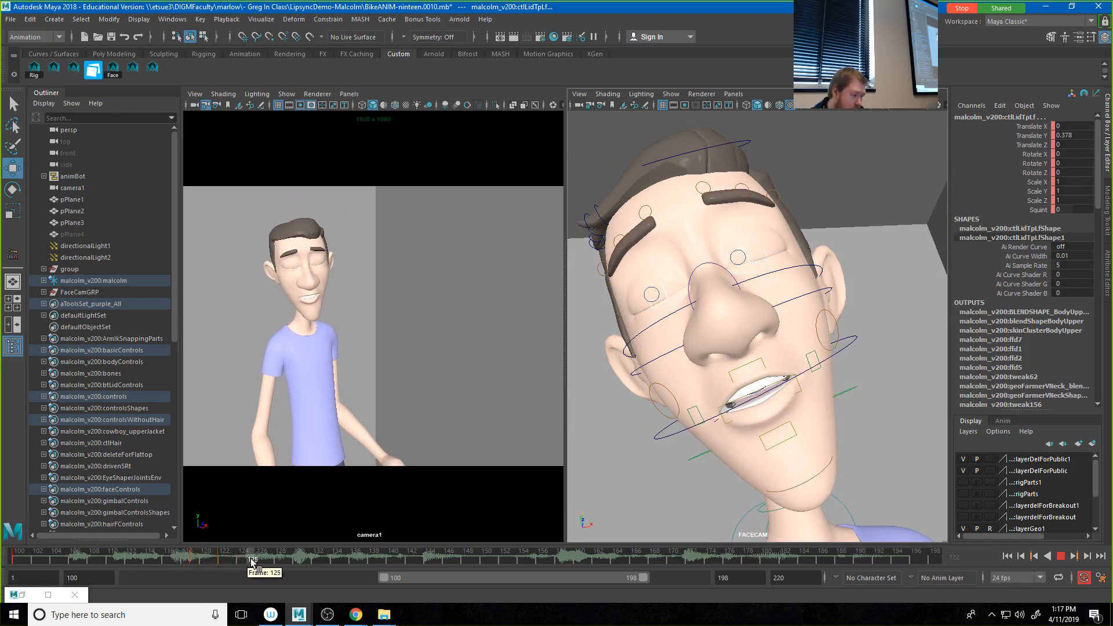
{"action": "left_click_drag", "start_coordinate": [196, 562], "coordinate": [194, 560]}
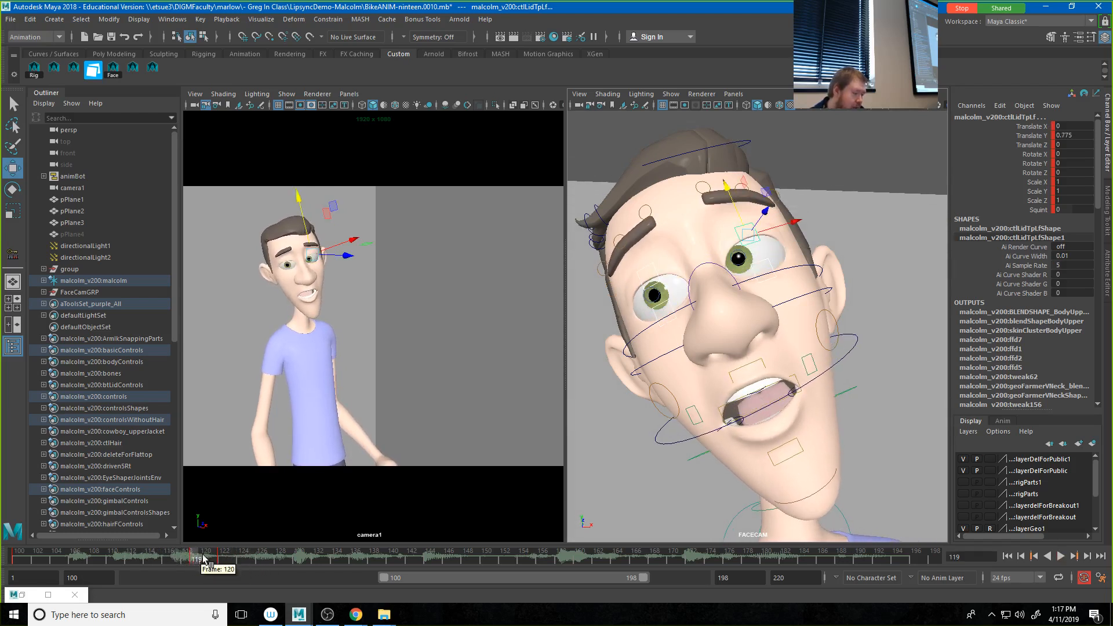
{"action": "middle_click_drag", "start_coordinate": [199, 560], "coordinate": [226, 561]}
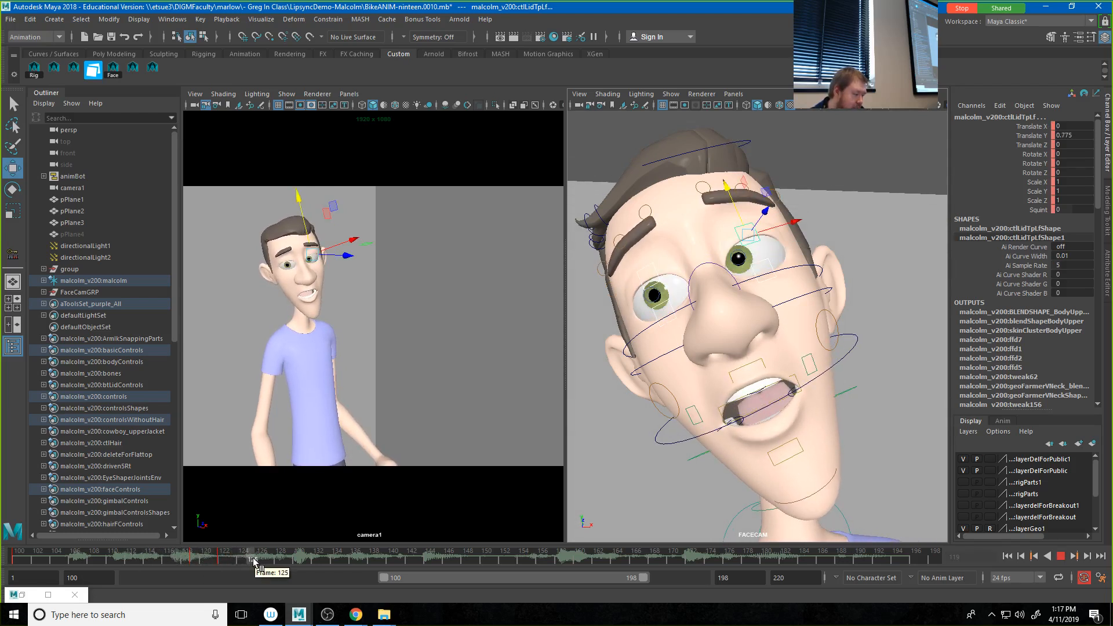
{"action": "middle_click_drag", "start_coordinate": [255, 559], "coordinate": [254, 560]}
{"action": "key", "text": "s"}
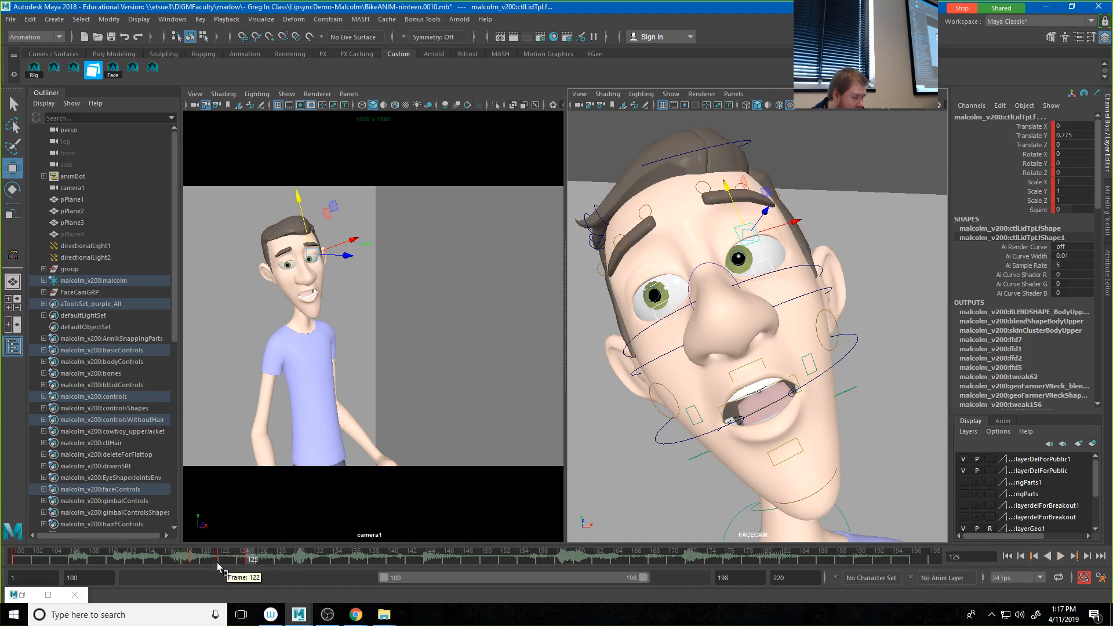
Step: Preview the blink around frames 119 to 122, and play the animation from frame 100 with nothing selected
{"action": "left_click", "coordinate": [191, 559]}
{"action": "key", "text": "alt+v"}
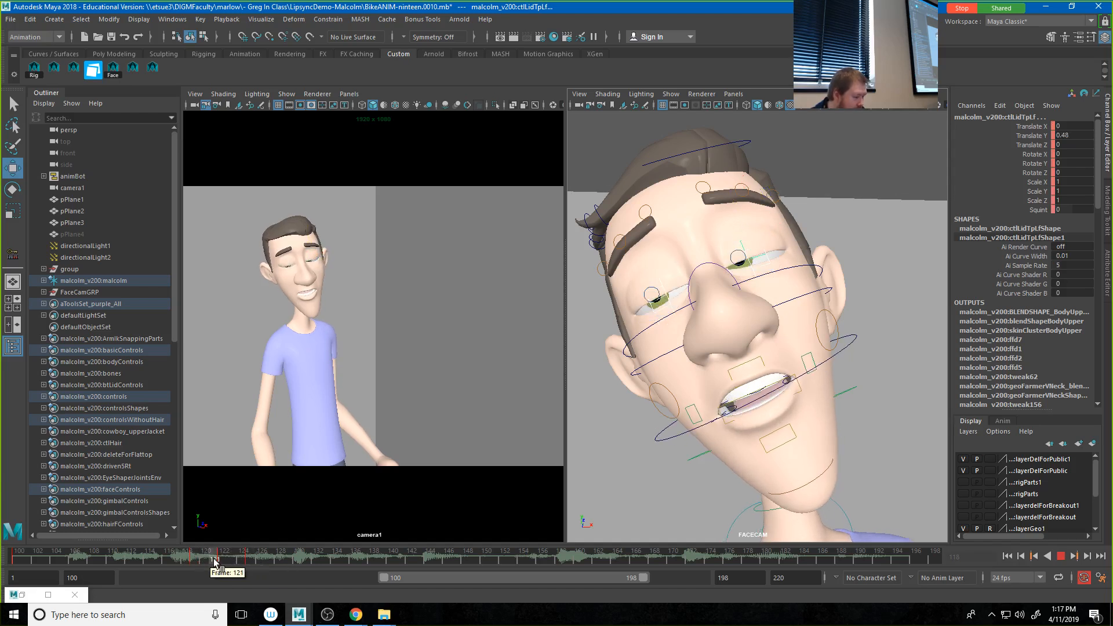
{"action": "left_click", "coordinate": [215, 560]}
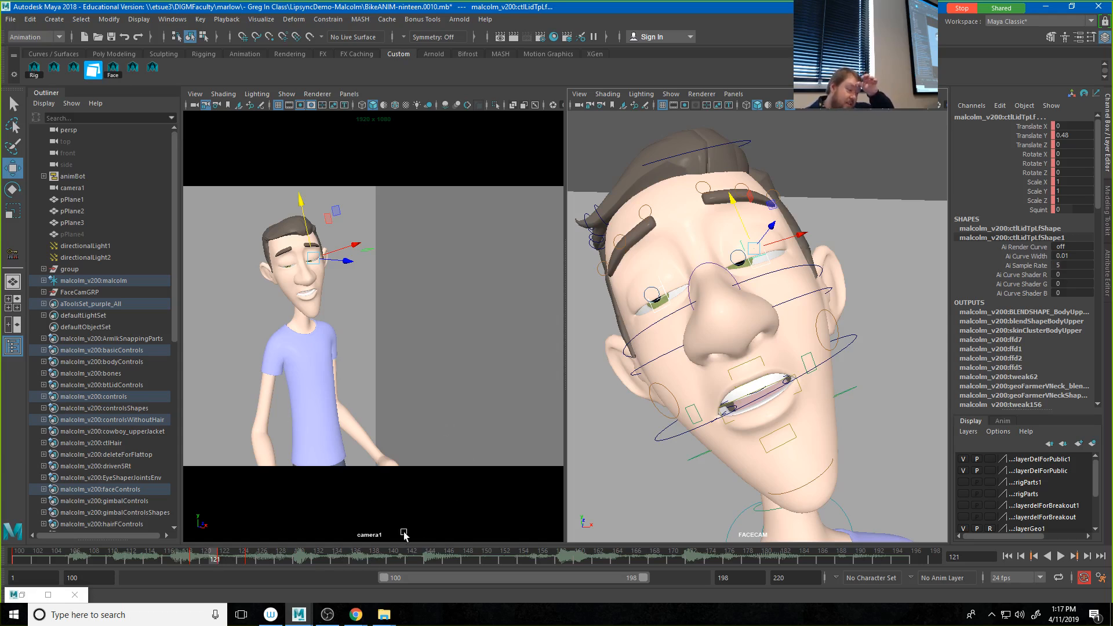
{"action": "left_click", "coordinate": [224, 558]}
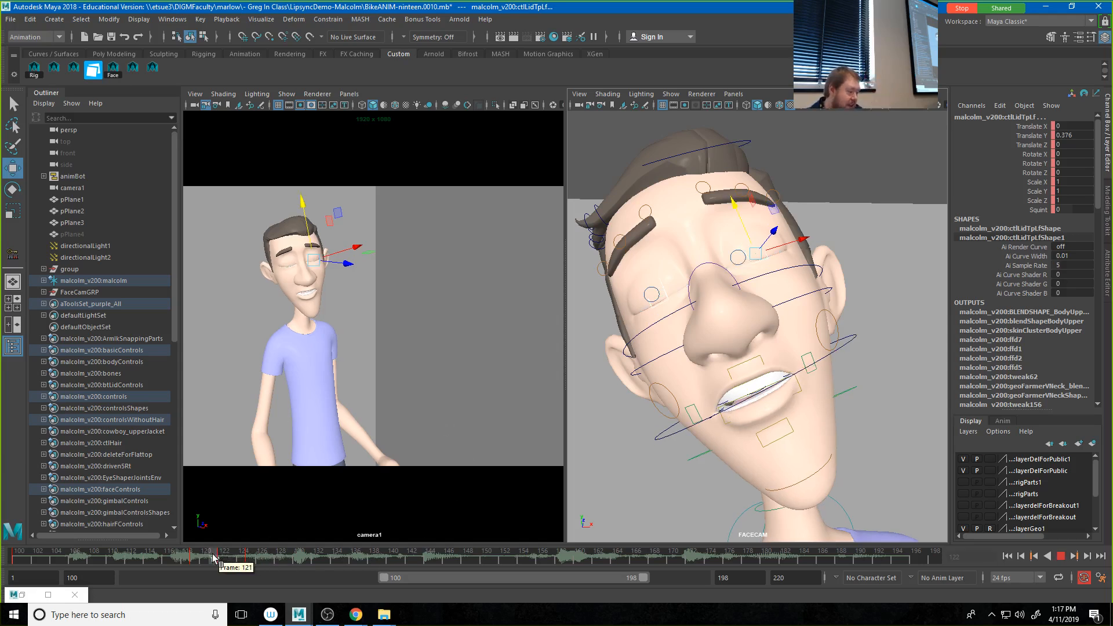
{"action": "left_click", "coordinate": [214, 558]}
{"action": "left_click_drag", "start_coordinate": [209, 556], "coordinate": [18, 551]}
{"action": "left_click", "coordinate": [429, 303]}
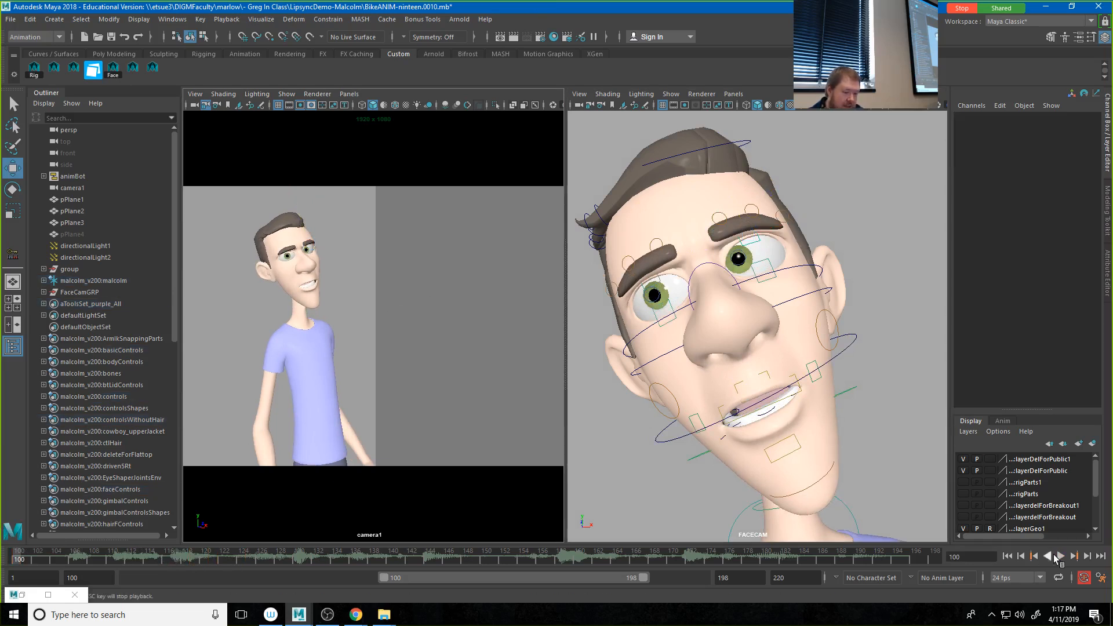
{"action": "left_click", "coordinate": [1062, 557]}
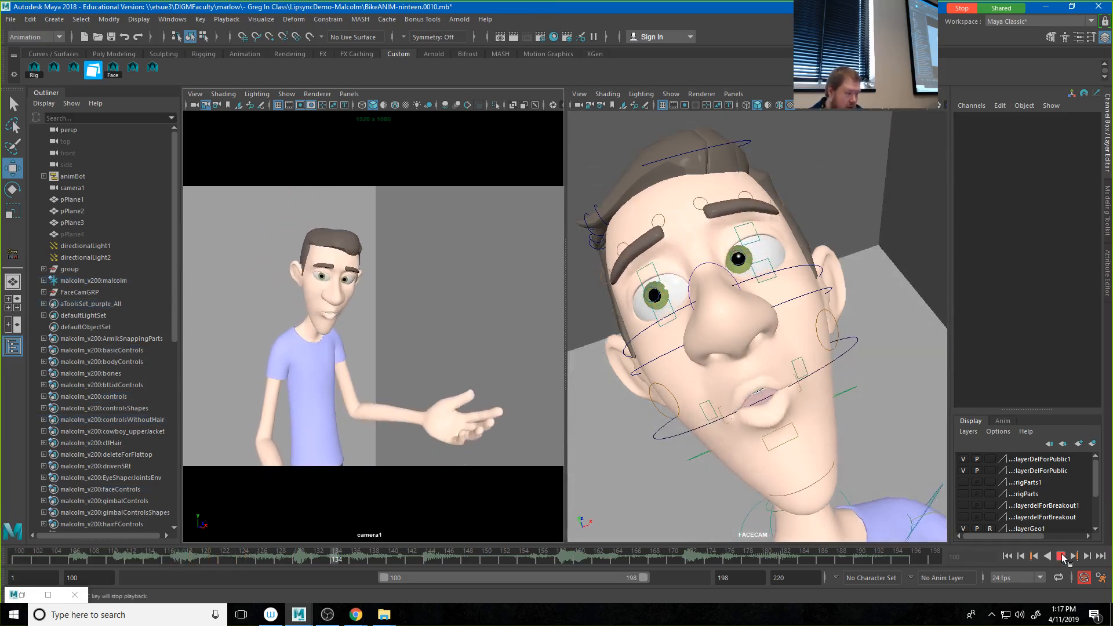
{"action": "left_click", "coordinate": [1061, 557]}
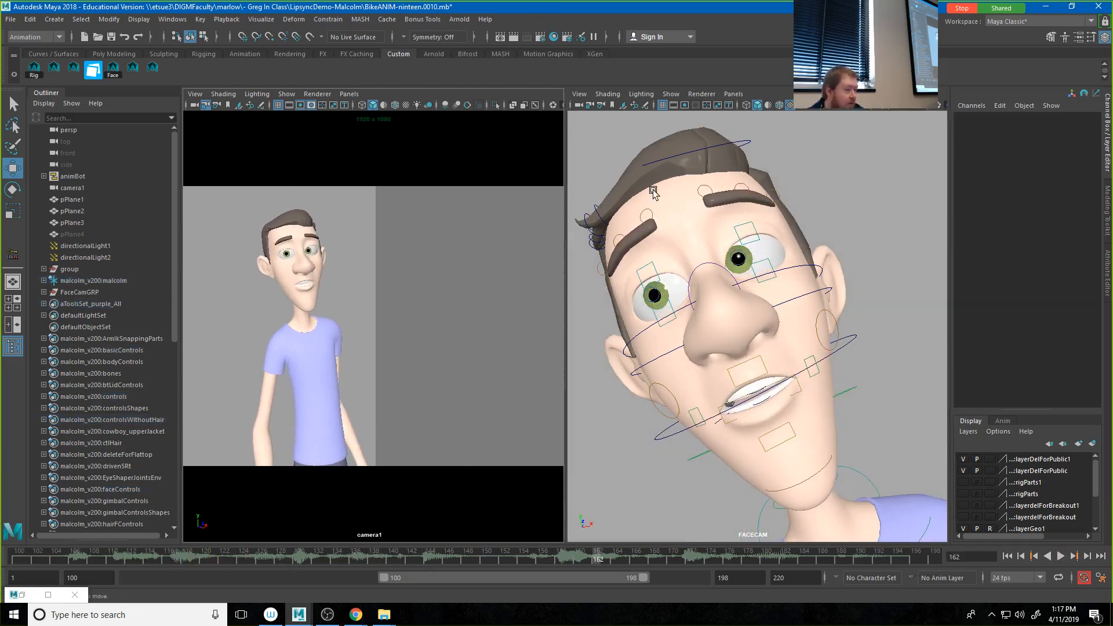
Step: Copy the blink keys of both upper and both lower eyelid controls from frames 119 to 126
{"action": "left_click", "coordinate": [750, 246]}
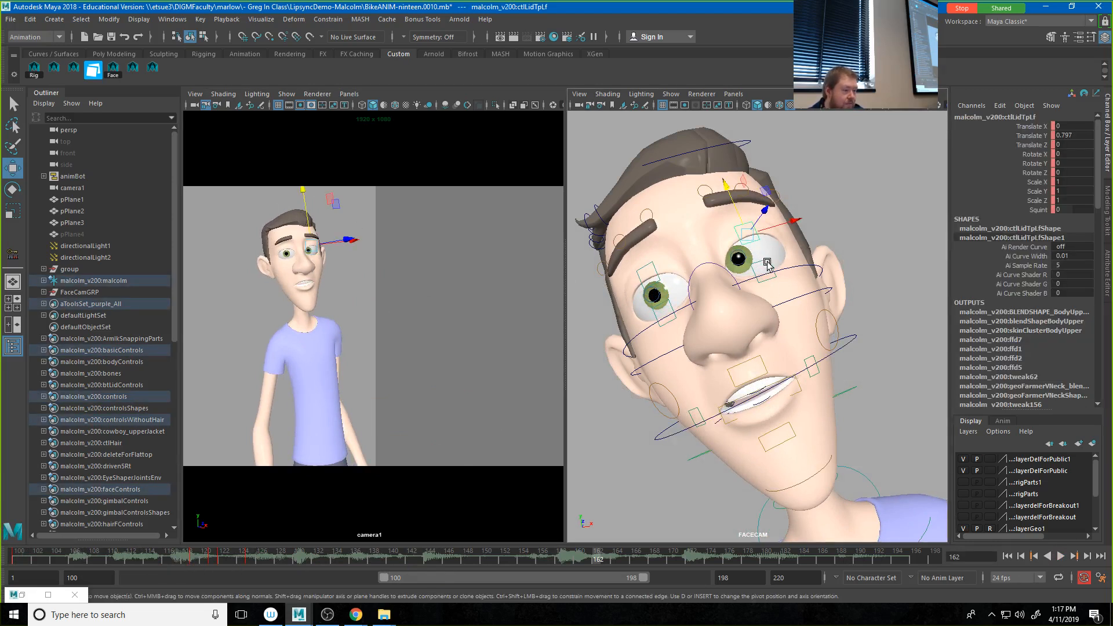
{"action": "left_click", "coordinate": [767, 264]}
{"action": "left_click", "coordinate": [654, 268]}
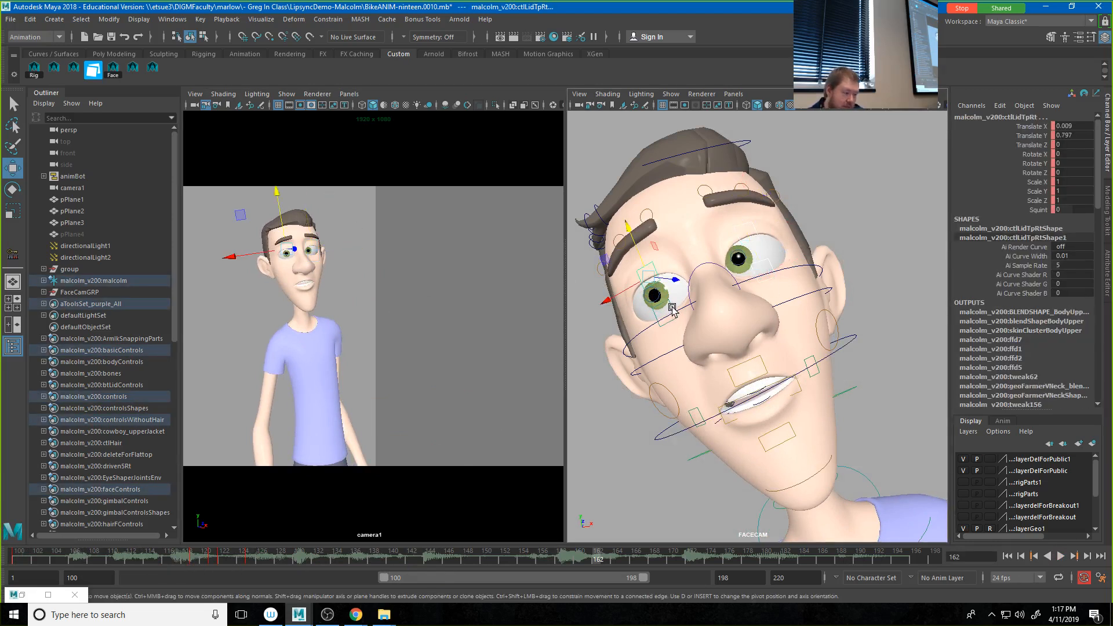
{"action": "left_click", "coordinate": [672, 308]}
{"action": "left_click", "coordinate": [196, 560]}
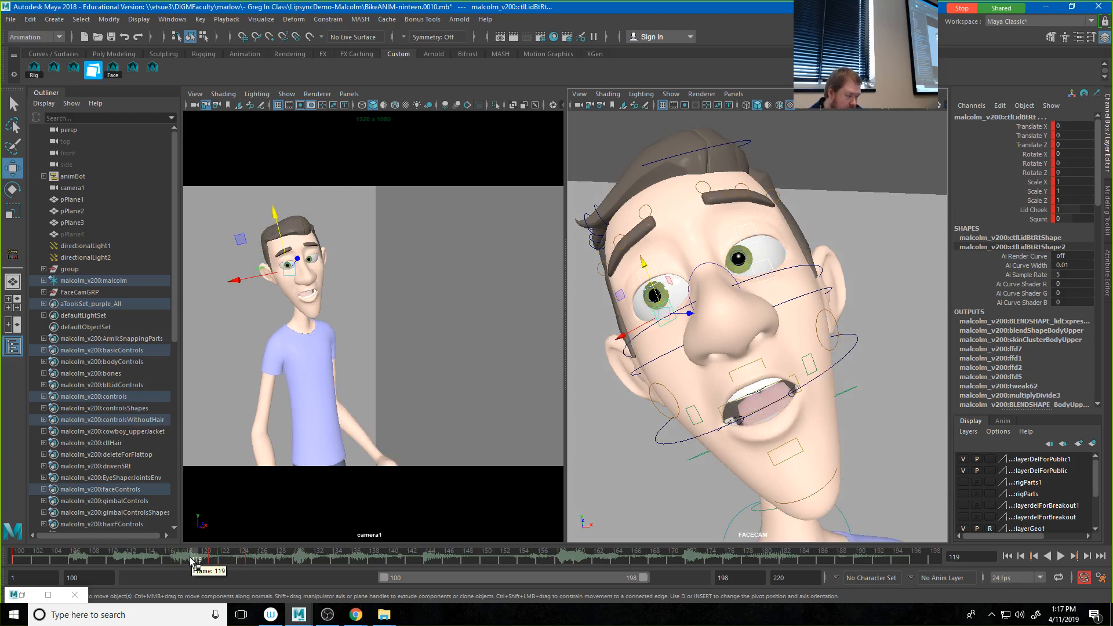
{"action": "left_click_drag", "start_coordinate": [195, 560], "coordinate": [260, 560], "text": "shift"}
{"action": "right_click", "coordinate": [248, 554]}
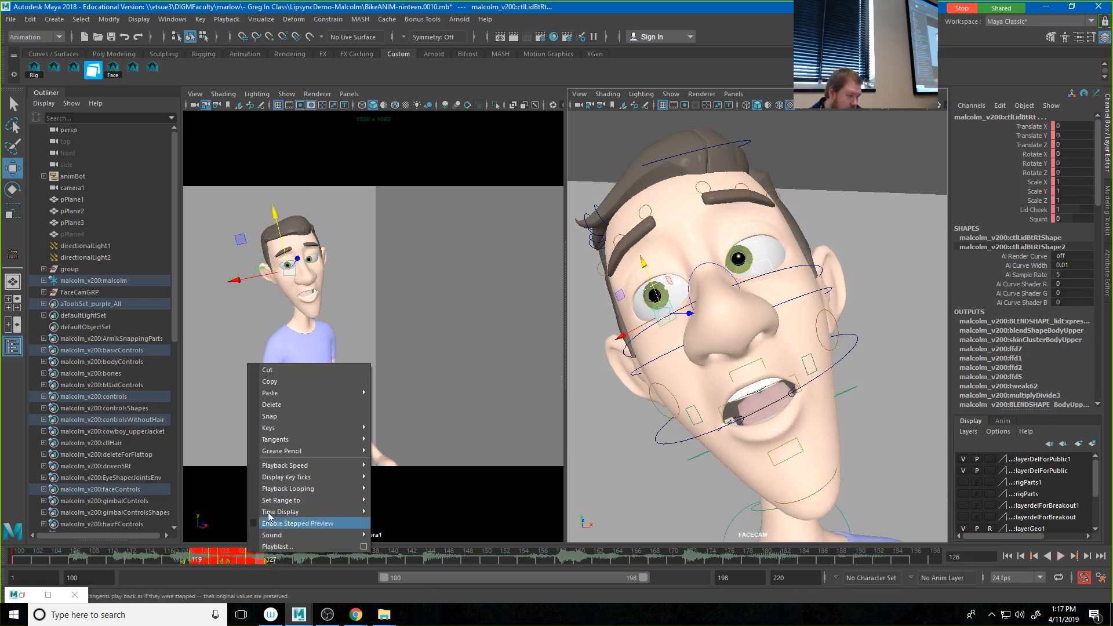
{"action": "left_click", "coordinate": [281, 383]}
Step: Paste the copied eyelid blink keys at frame 150 and again at frame 170
{"action": "left_click_drag", "start_coordinate": [567, 549], "coordinate": [486, 556]}
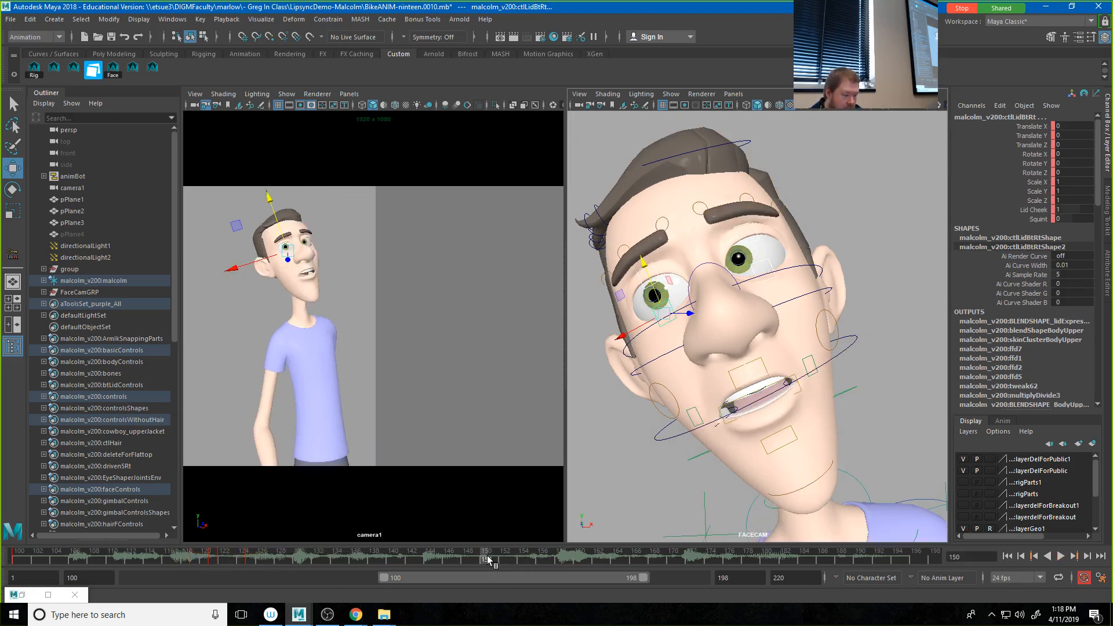
{"action": "right_click", "coordinate": [487, 556]}
{"action": "mouse_move", "coordinate": [509, 398]}
{"action": "left_click", "coordinate": [633, 406]}
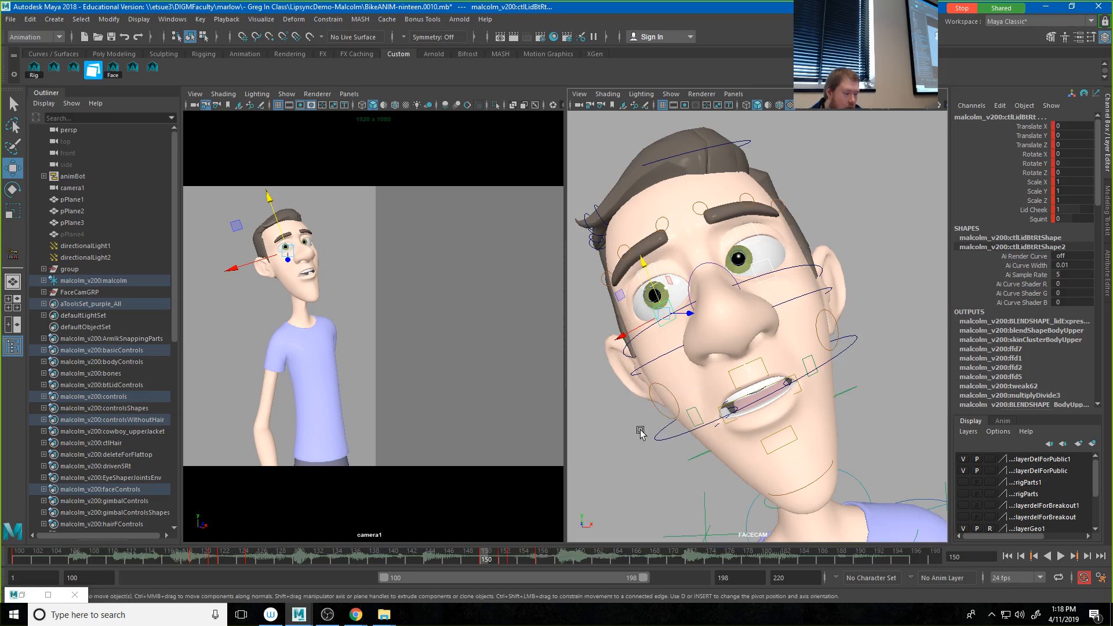
{"action": "left_click", "coordinate": [671, 559]}
{"action": "right_click", "coordinate": [670, 559]}
{"action": "mouse_move", "coordinate": [713, 396]}
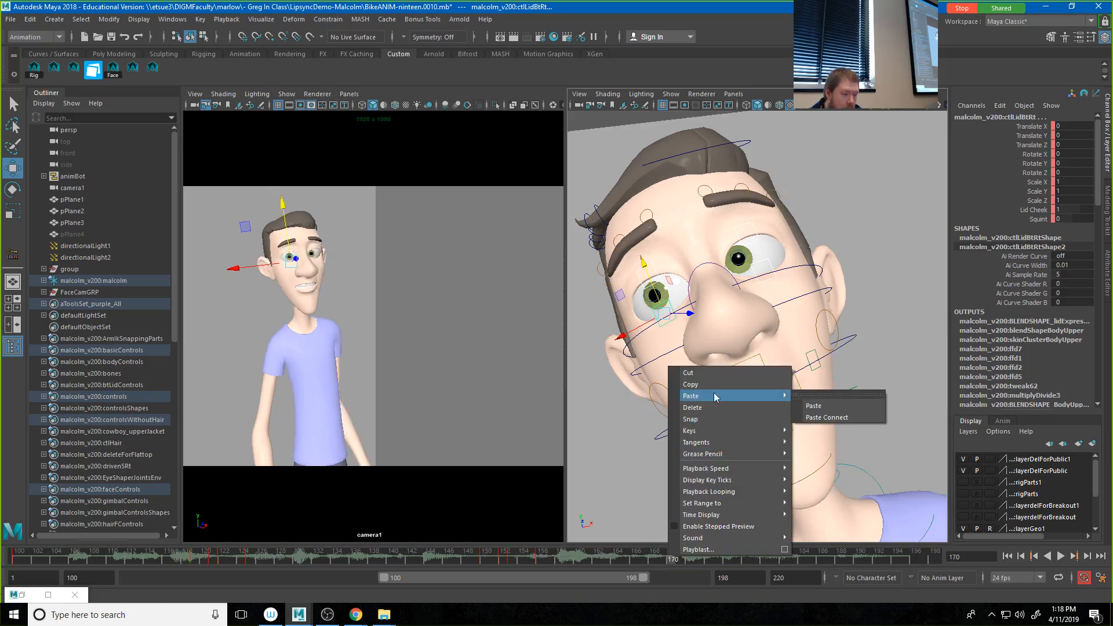
{"action": "left_click", "coordinate": [843, 405]}
Step: Clear the selection and play the animation from frame 100 to check the repeated blinks
{"action": "left_click_drag", "start_coordinate": [673, 559], "coordinate": [19, 558]}
{"action": "left_click", "coordinate": [417, 278]}
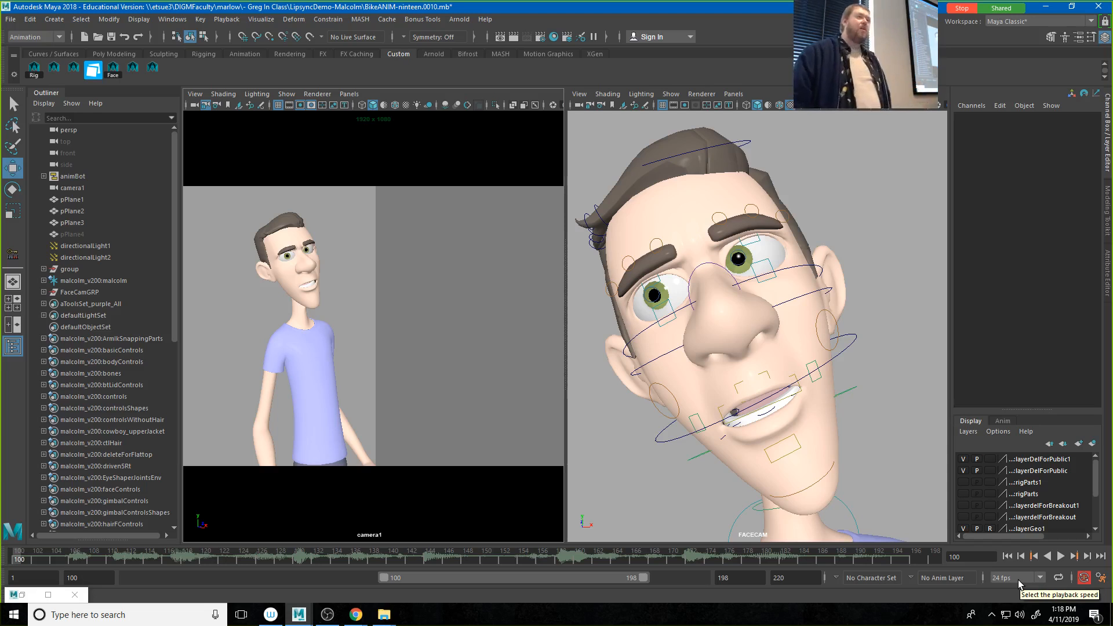
{"action": "left_click", "coordinate": [1061, 556]}
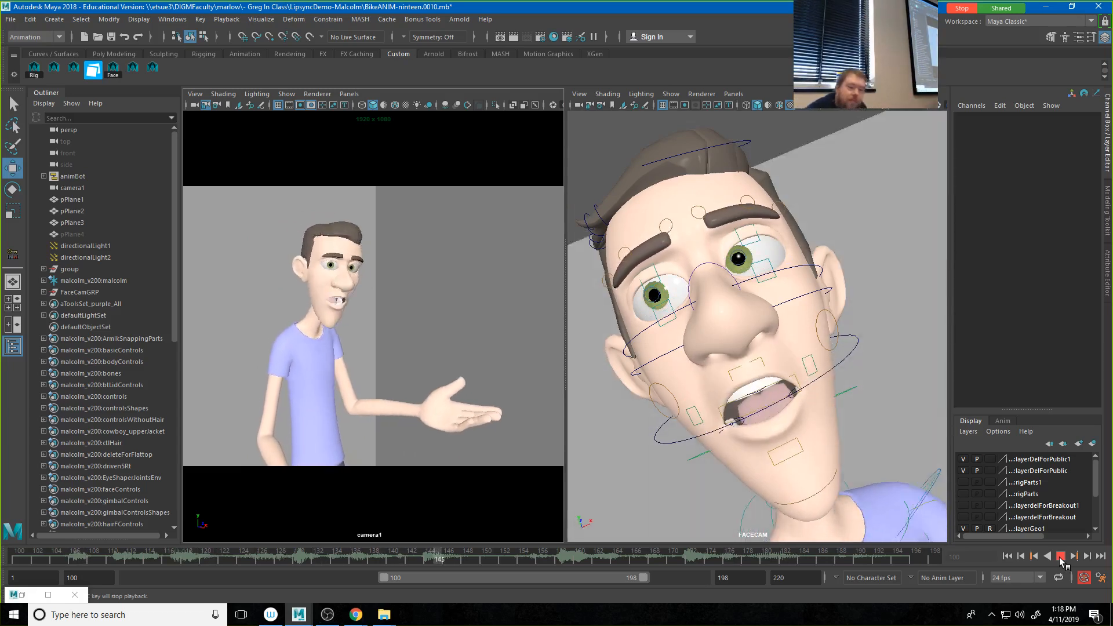
{"action": "left_click", "coordinate": [1061, 558]}
Step: Select the four eyelid controls and retime the blink pasted at frame 150 so the eyes close at frame 145
{"action": "left_click_drag", "start_coordinate": [452, 565], "coordinate": [458, 566]}
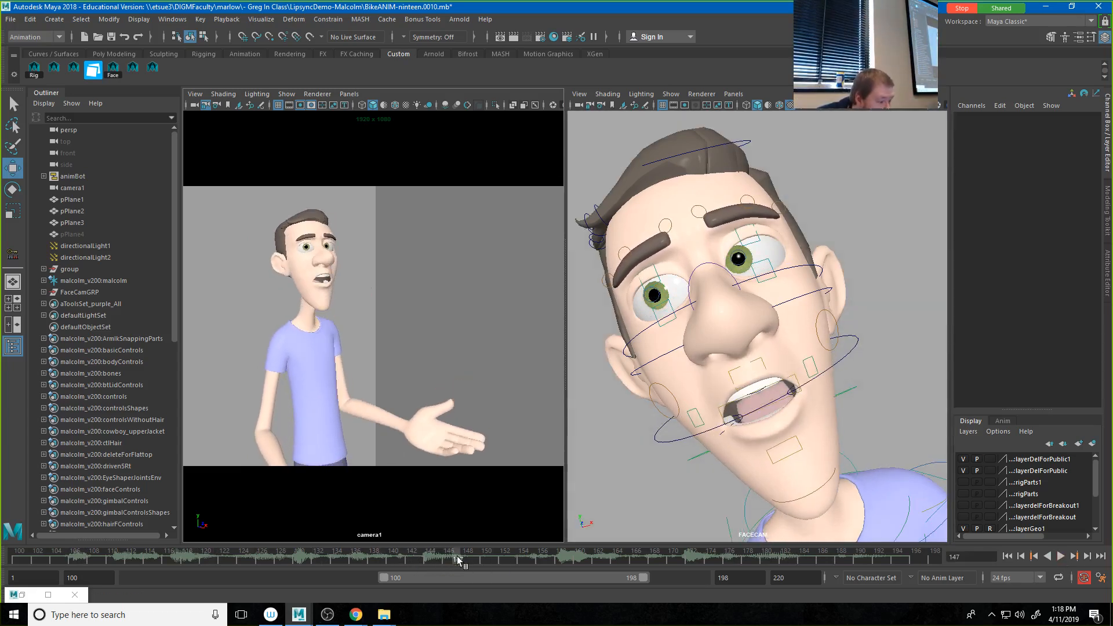
{"action": "left_click", "coordinate": [660, 283]}
{"action": "left_click", "coordinate": [748, 246]}
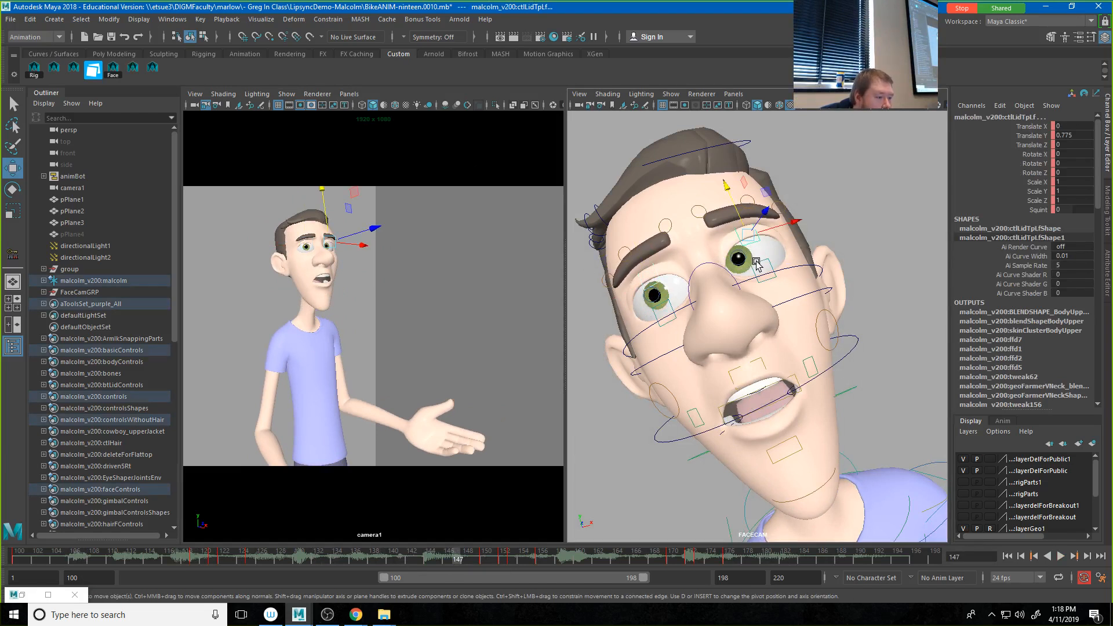
{"action": "left_click", "coordinate": [757, 265]}
{"action": "left_click", "coordinate": [669, 303]}
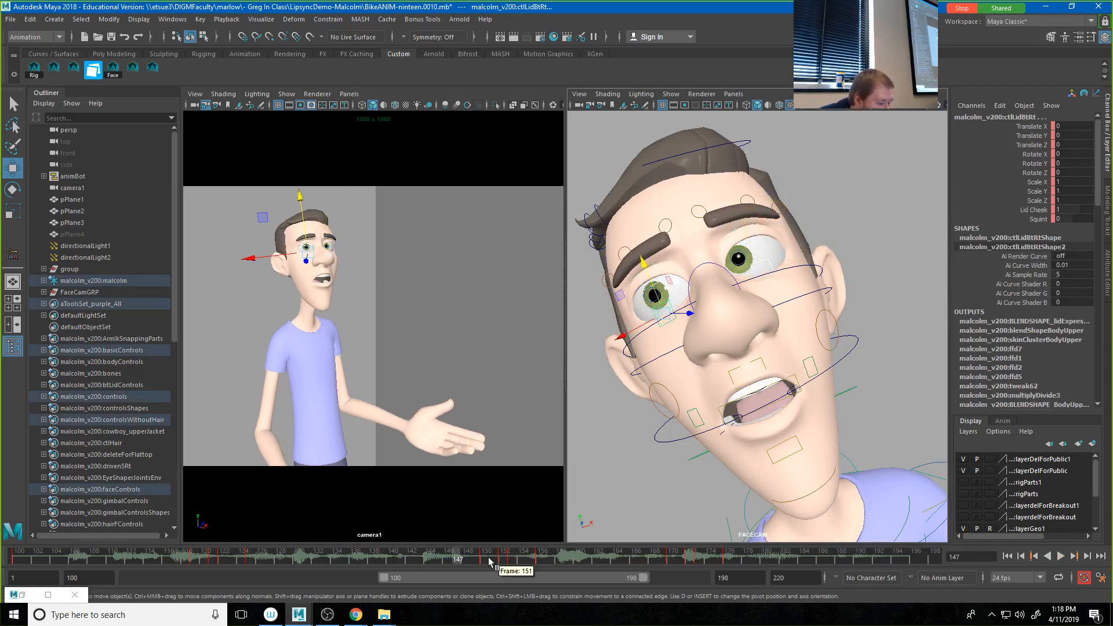
{"action": "left_click_drag", "start_coordinate": [480, 562], "coordinate": [432, 566], "text": "shift"}
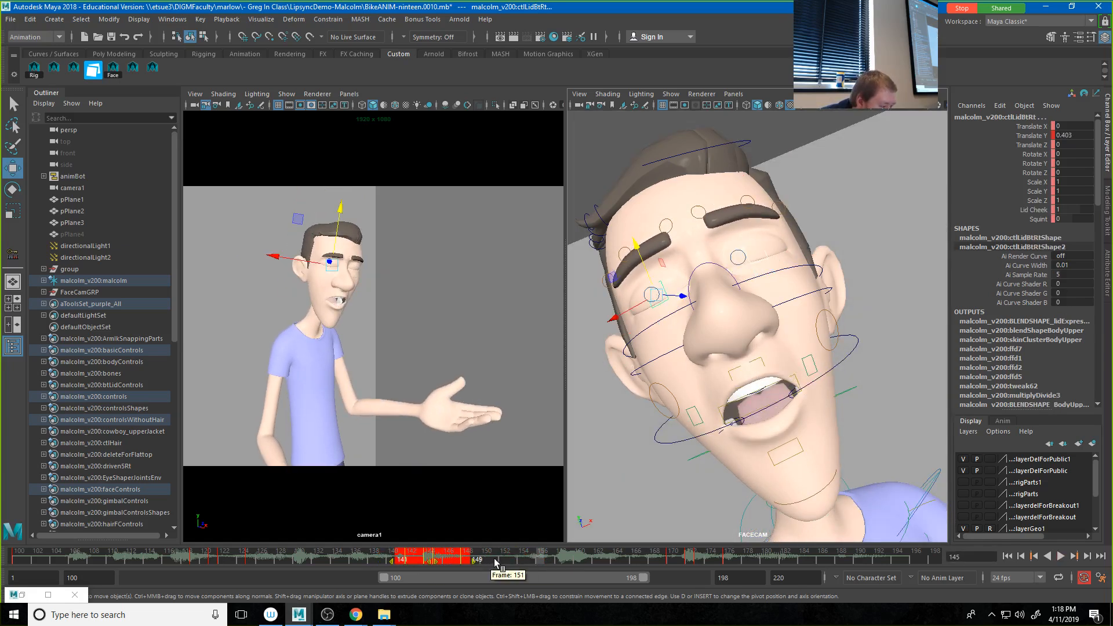
{"action": "left_click", "coordinate": [436, 565]}
{"action": "left_click_drag", "start_coordinate": [436, 565], "coordinate": [481, 565], "text": "shift"}
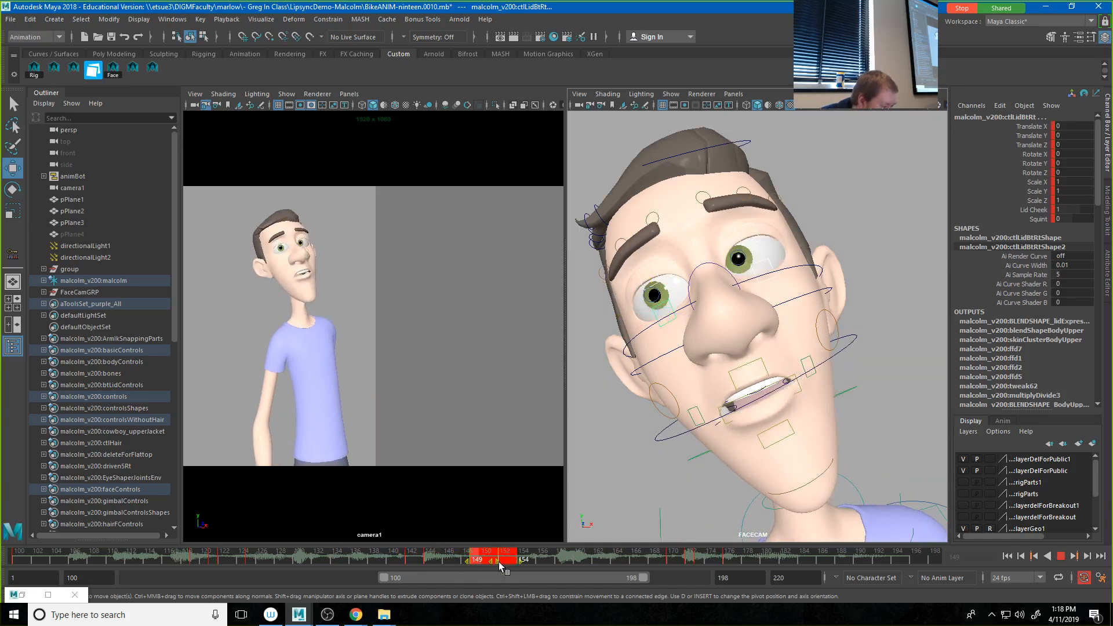
Step: Play the animation from frame 120 to review the timing of the blinks
{"action": "key", "text": "alt+v"}
{"action": "left_click_drag", "start_coordinate": [366, 561], "coordinate": [205, 557]}
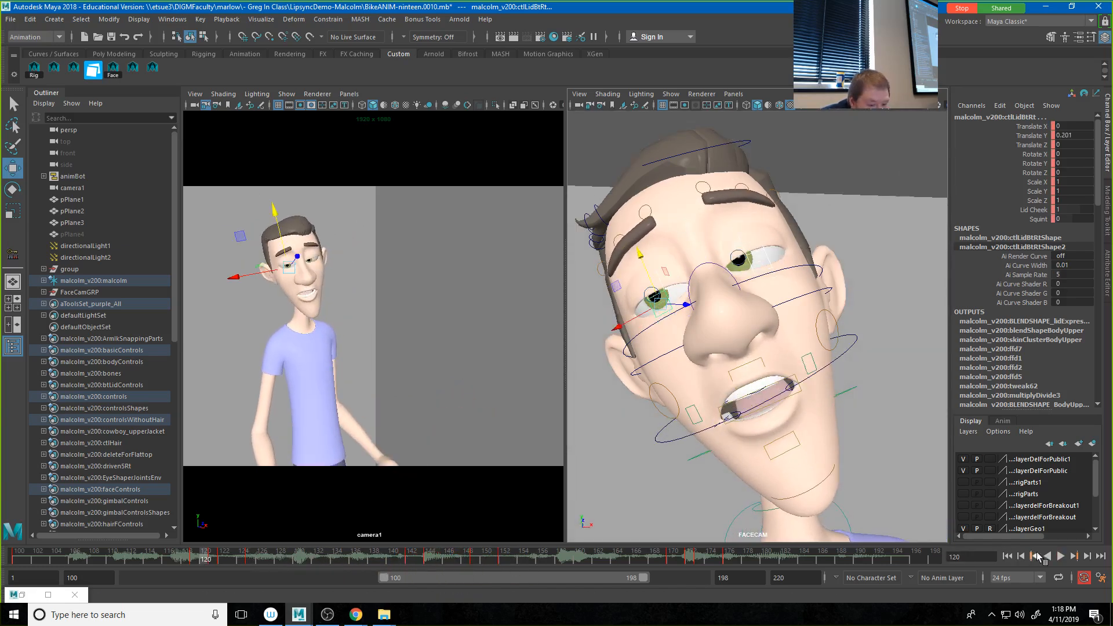
{"action": "left_click", "coordinate": [1061, 557]}
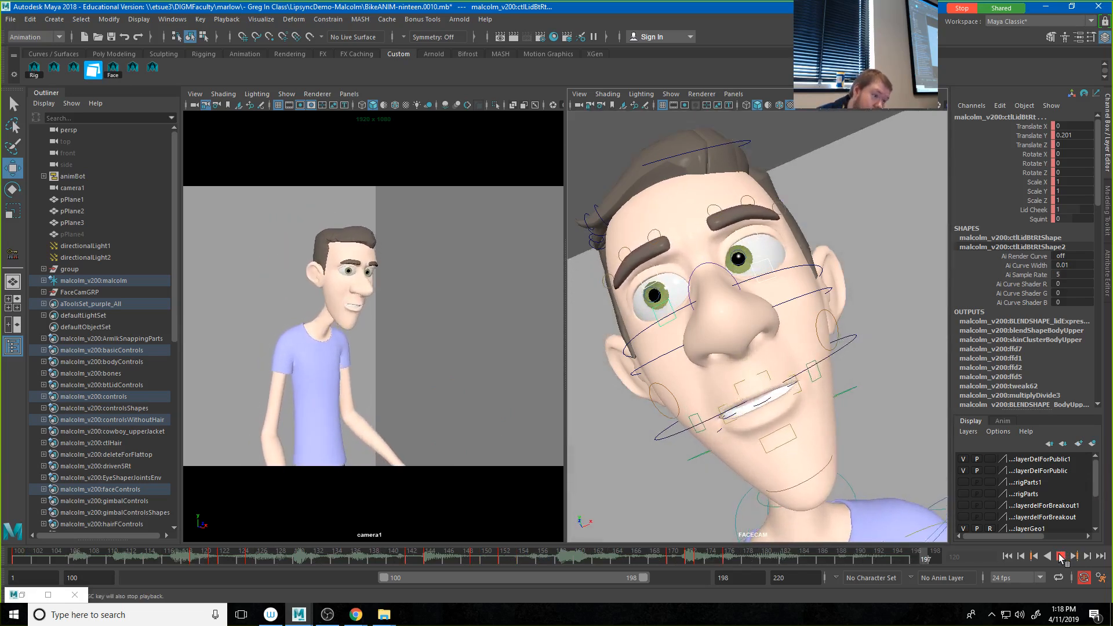
{"action": "left_click", "coordinate": [1061, 557]}
Step: Select both pupil controls and delete their keys from frame 100 to frame 155
{"action": "left_click", "coordinate": [699, 281]}
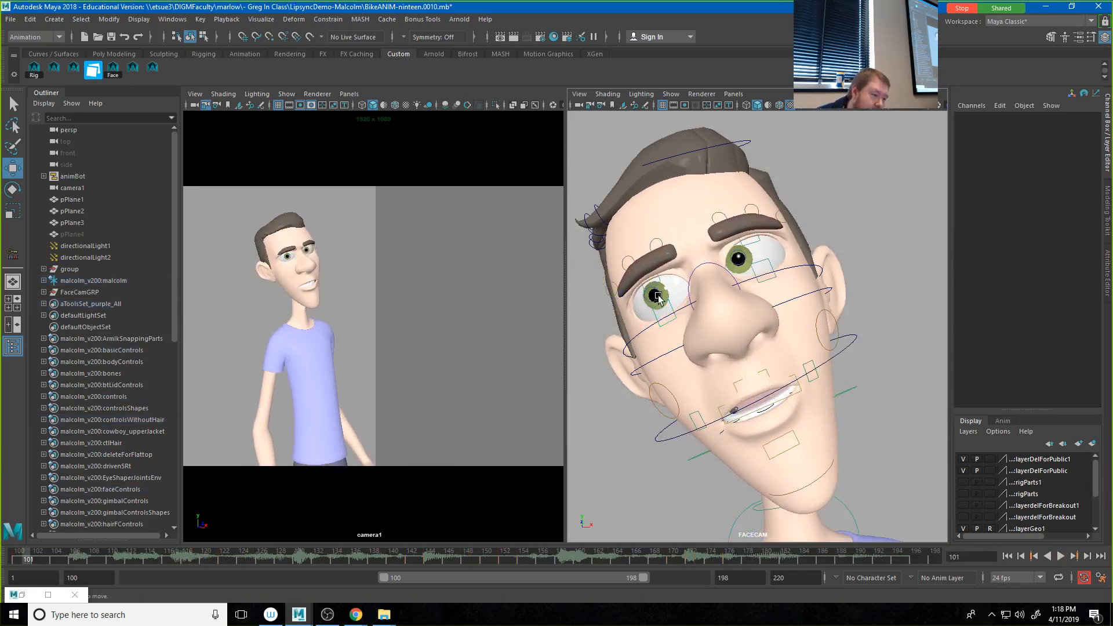
{"action": "left_click", "coordinate": [744, 262]}
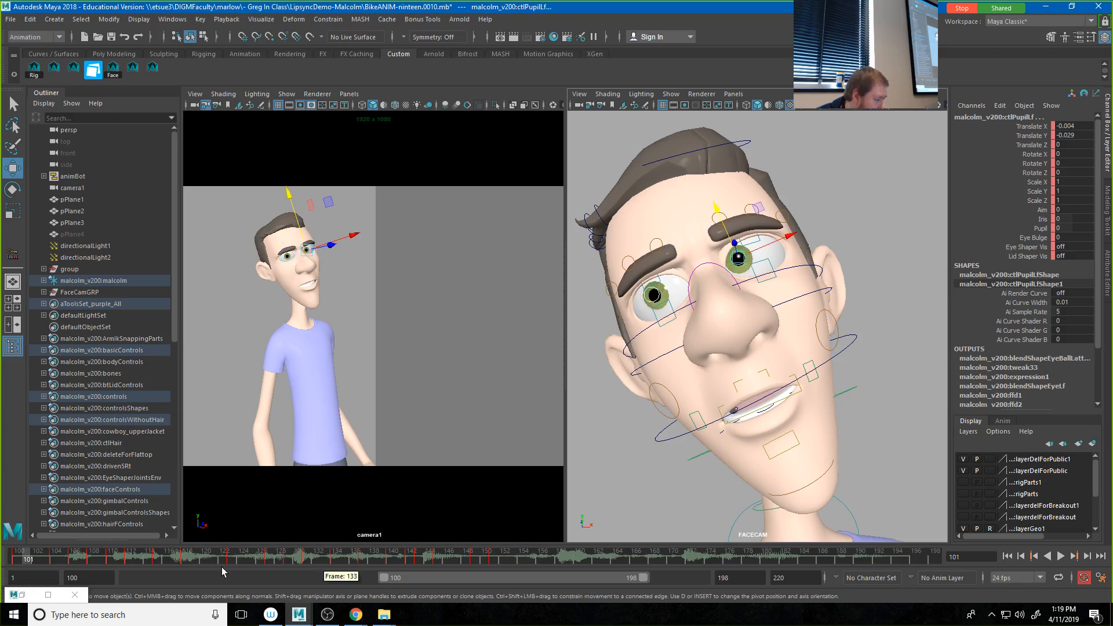
{"action": "left_click", "coordinate": [16, 558]}
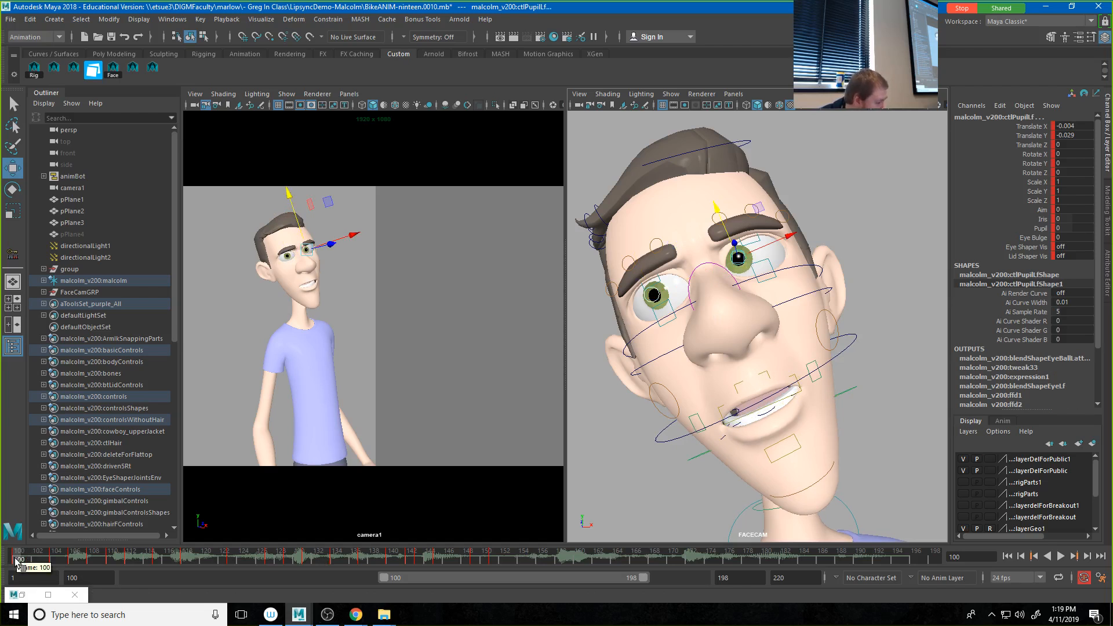
{"action": "left_click_drag", "start_coordinate": [17, 558], "coordinate": [516, 558], "text": "shift"}
{"action": "right_click", "coordinate": [478, 561]}
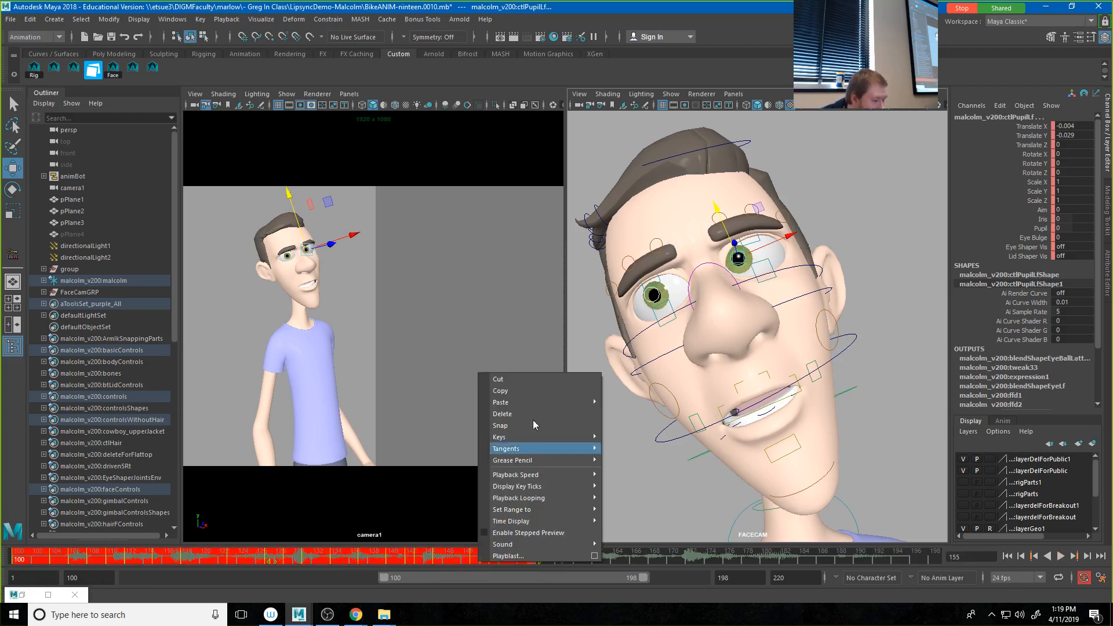
{"action": "left_click", "coordinate": [513, 415]}
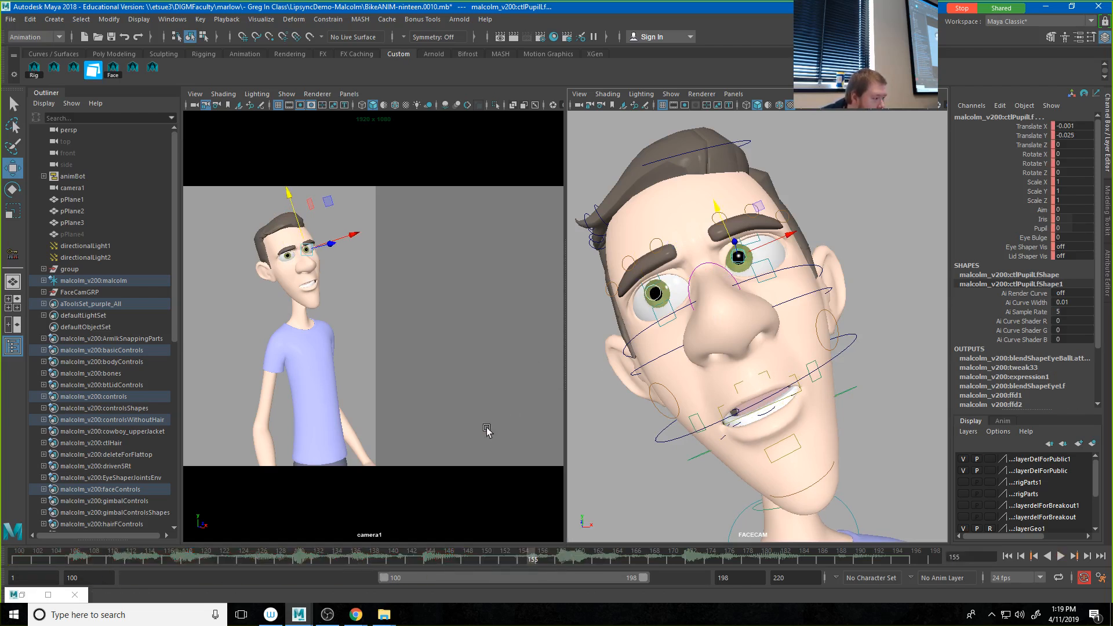
Step: Pose both pupils at frame 100 with left pupil Translate X 0.019, Y -0.041, and at frame 124 with X -0.029, Y -0.056
{"action": "left_click", "coordinate": [17, 560]}
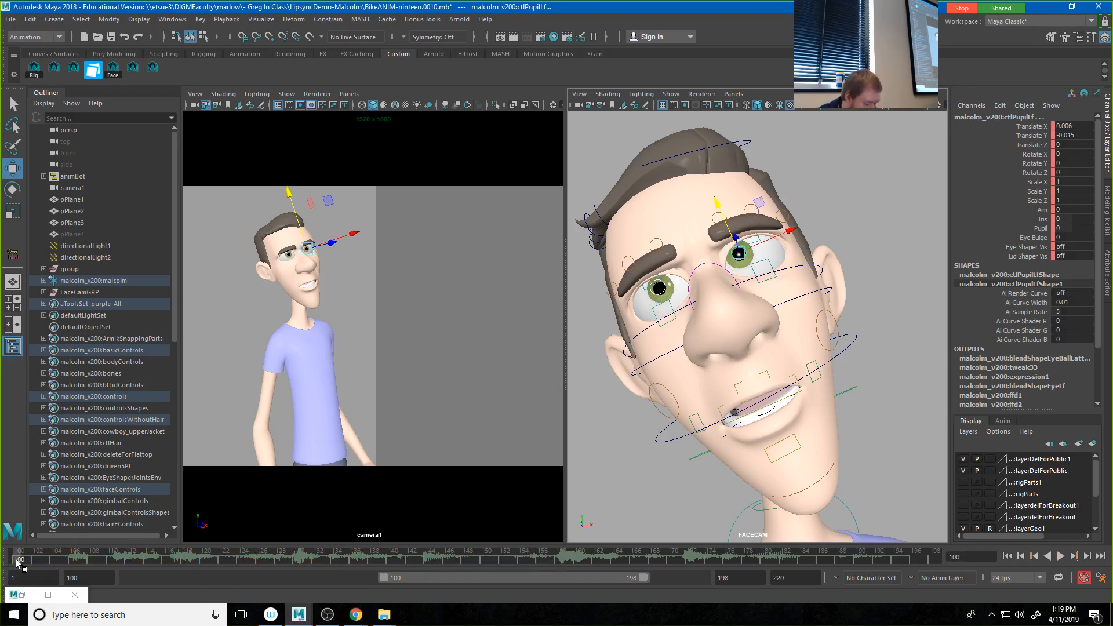
{"action": "left_click_drag", "start_coordinate": [786, 226], "coordinate": [729, 224]}
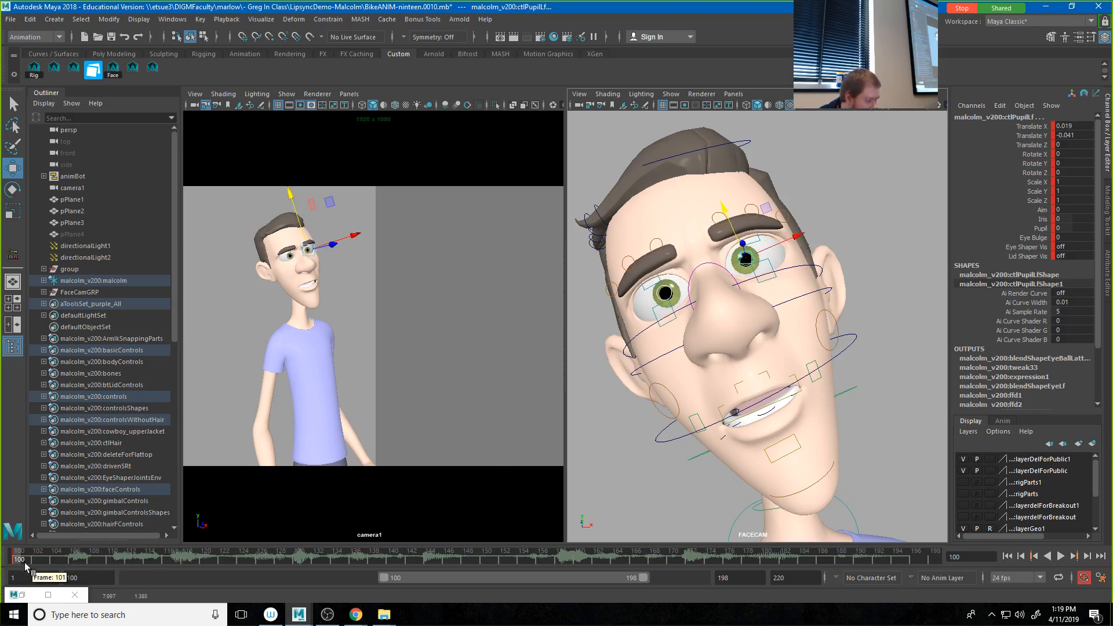
{"action": "key", "text": "alt+v"}
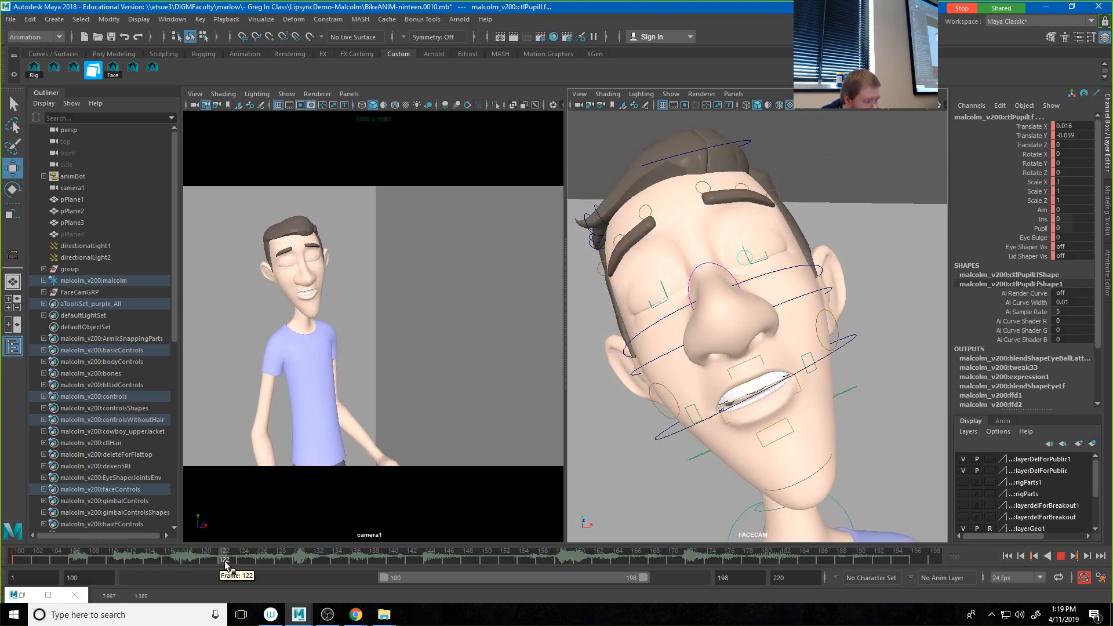
{"action": "left_click_drag", "start_coordinate": [238, 563], "coordinate": [238, 563]}
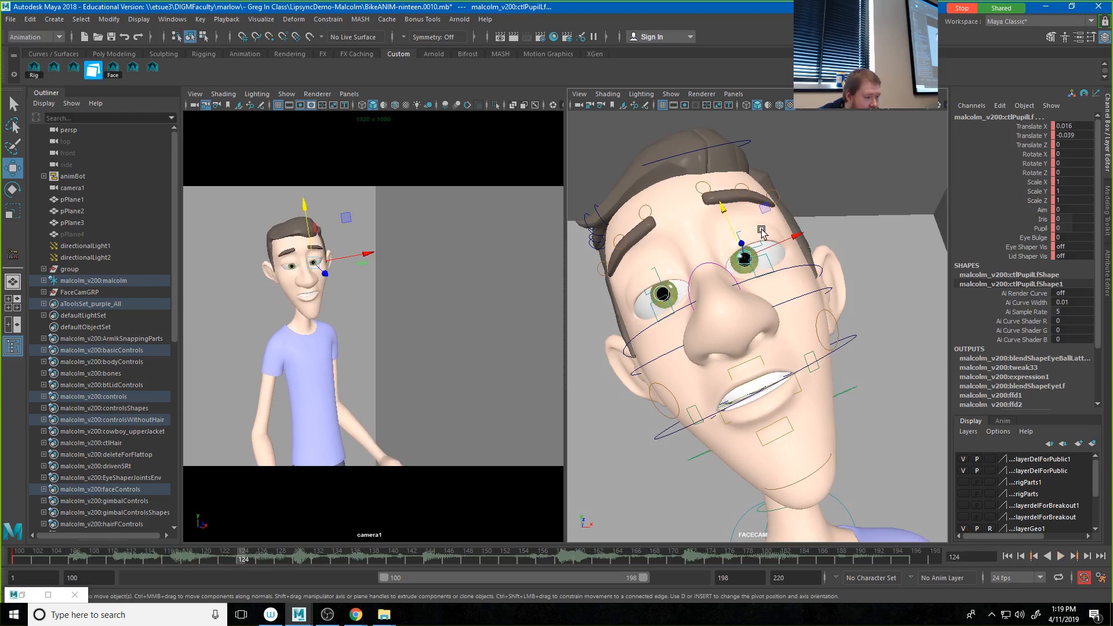
{"action": "left_click_drag", "start_coordinate": [728, 217], "coordinate": [737, 281]}
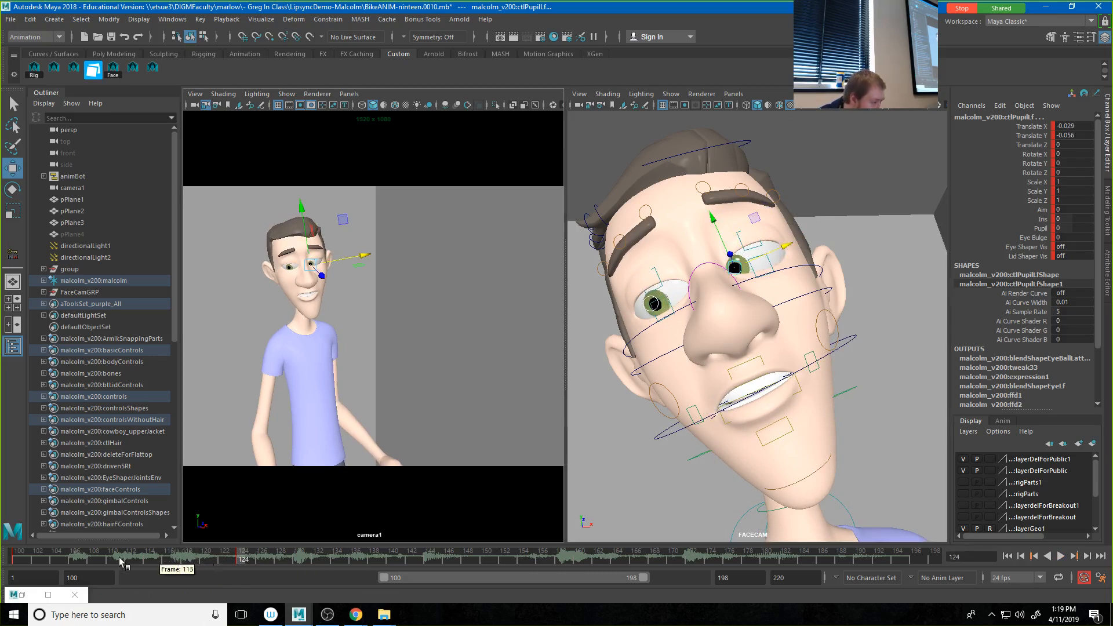
Step: Key the pupils' frame 124 pose at frame 115 and raise their gaze at frame 113, with left pupil Translate X 0.044, Y -0.01
{"action": "left_click", "coordinate": [15, 559]}
{"action": "key", "text": "alt+v"}
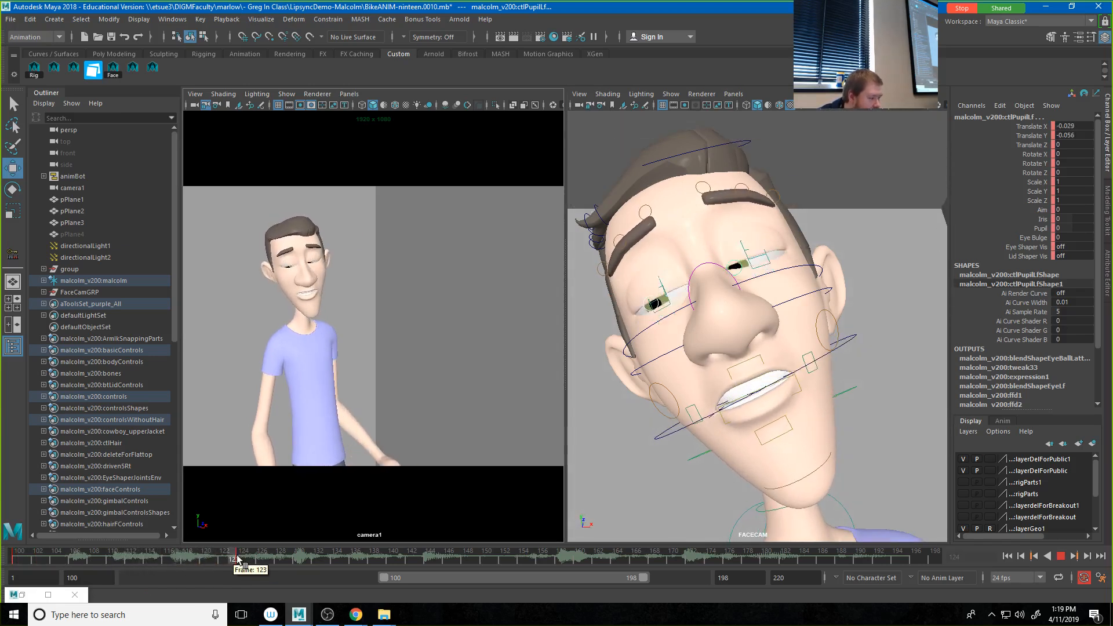
{"action": "left_click", "coordinate": [154, 560]}
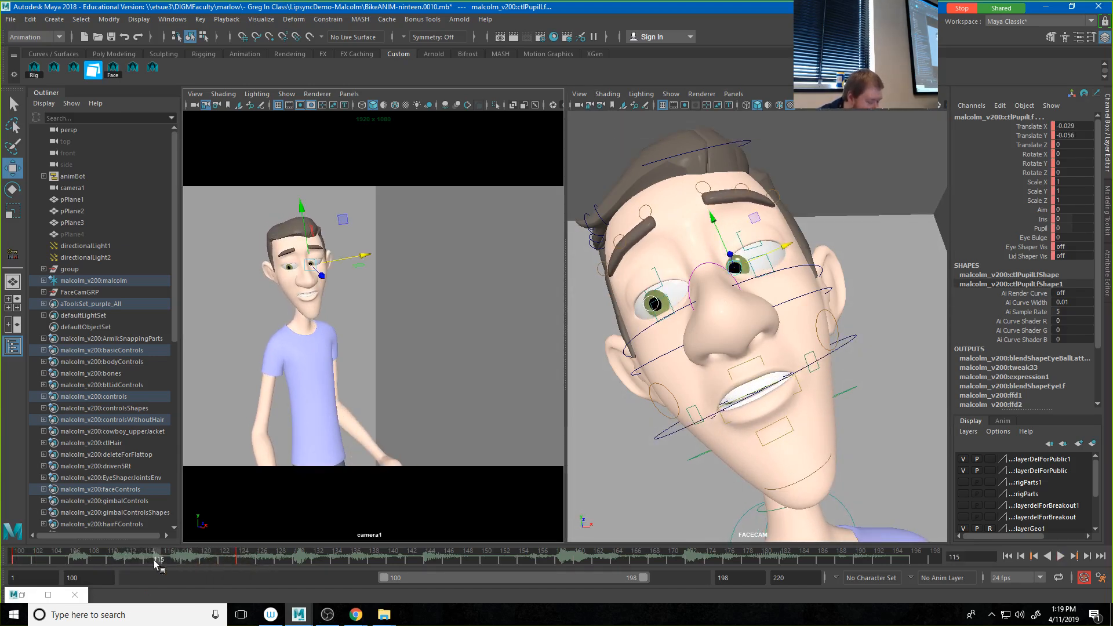
{"action": "key", "text": "alt+v"}
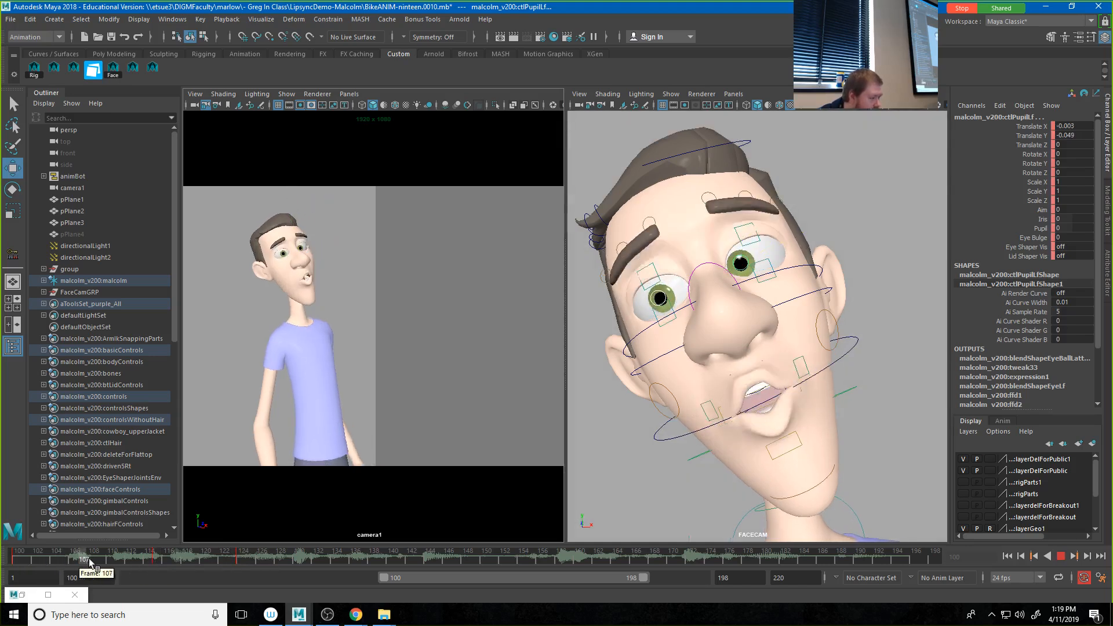
{"action": "left_click", "coordinate": [140, 560]}
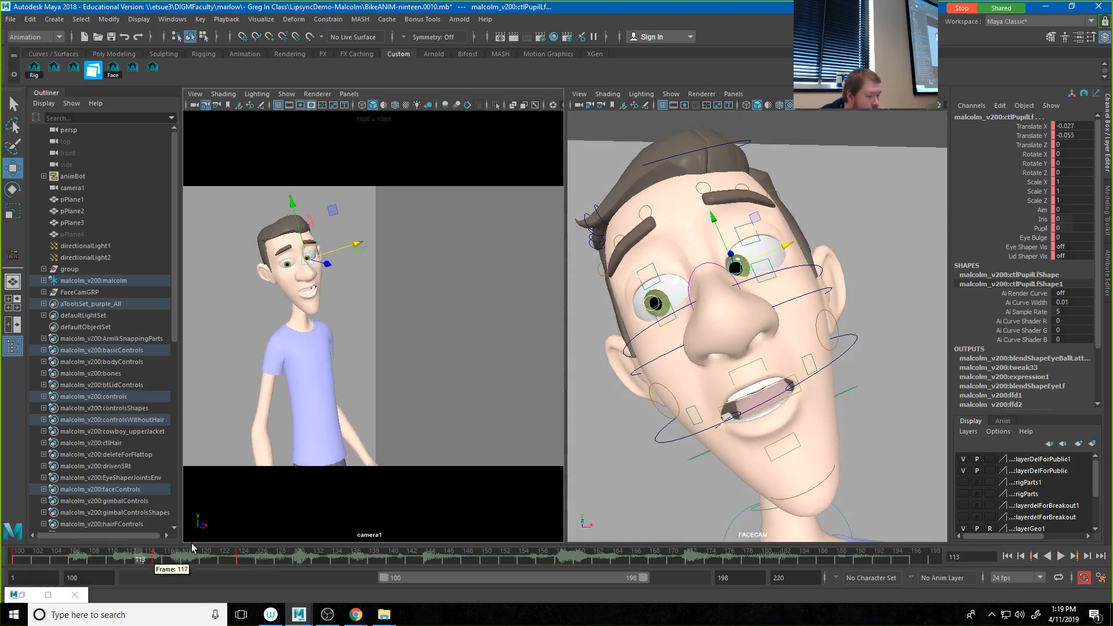
{"action": "left_click_drag", "start_coordinate": [784, 247], "coordinate": [737, 225]}
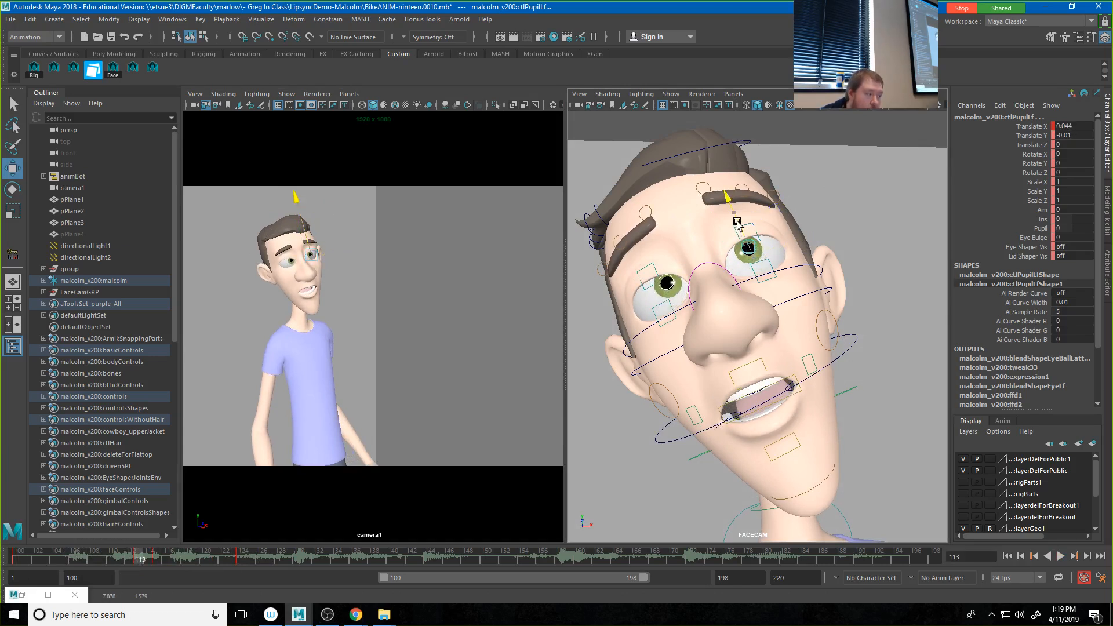
Step: Raise the pupils at frame 133, with the left at Translate X 0.071, Y 0.005 and the right at X -0.008, Y -0.007
{"action": "key", "text": "alt+v"}
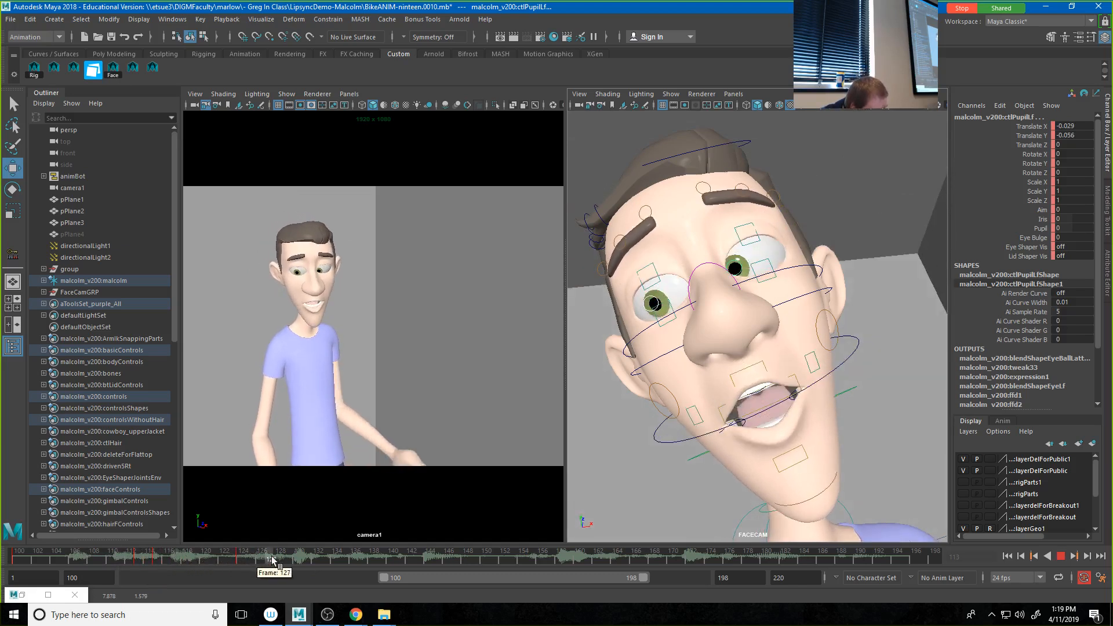
{"action": "mouse_move", "coordinate": [341, 556]}
{"action": "left_mouse_down"}
{"action": "mouse_move", "coordinate": [299, 557]}
{"action": "mouse_move", "coordinate": [326, 561]}
{"action": "left_mouse_up"}
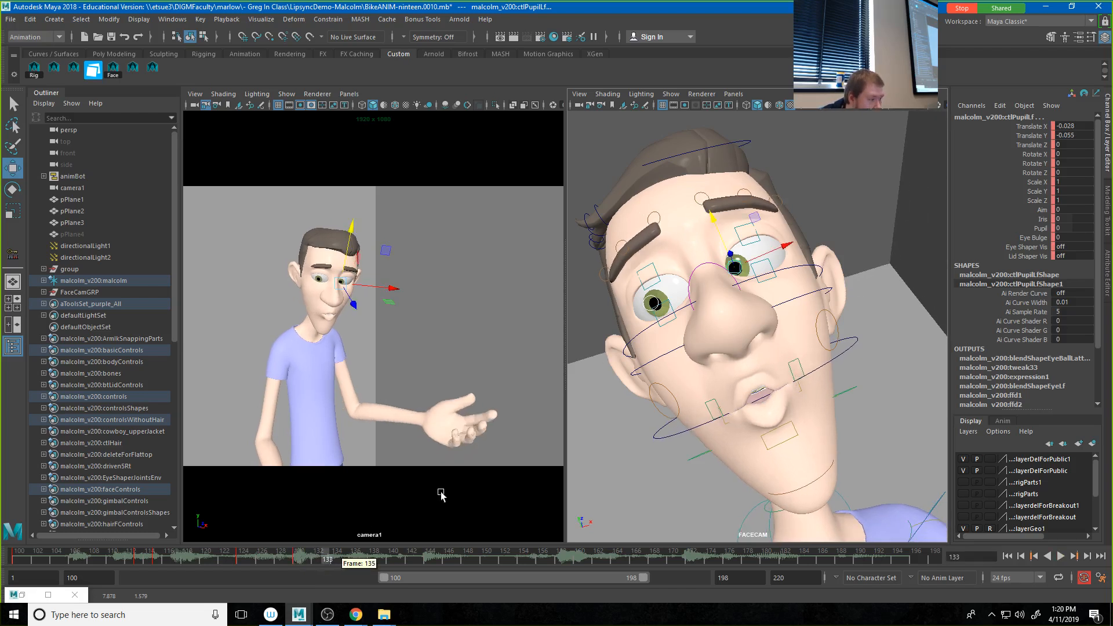
{"action": "left_click_drag", "start_coordinate": [730, 251], "coordinate": [739, 207]}
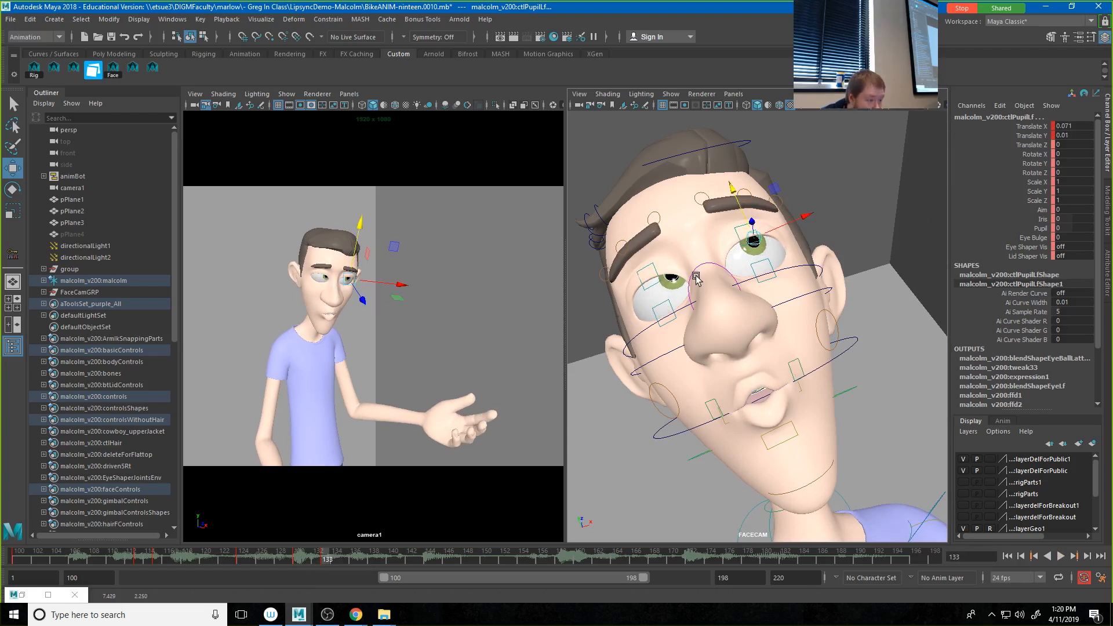
{"action": "left_click", "coordinate": [674, 280]}
{"action": "left_click_drag", "start_coordinate": [694, 265], "coordinate": [653, 248]}
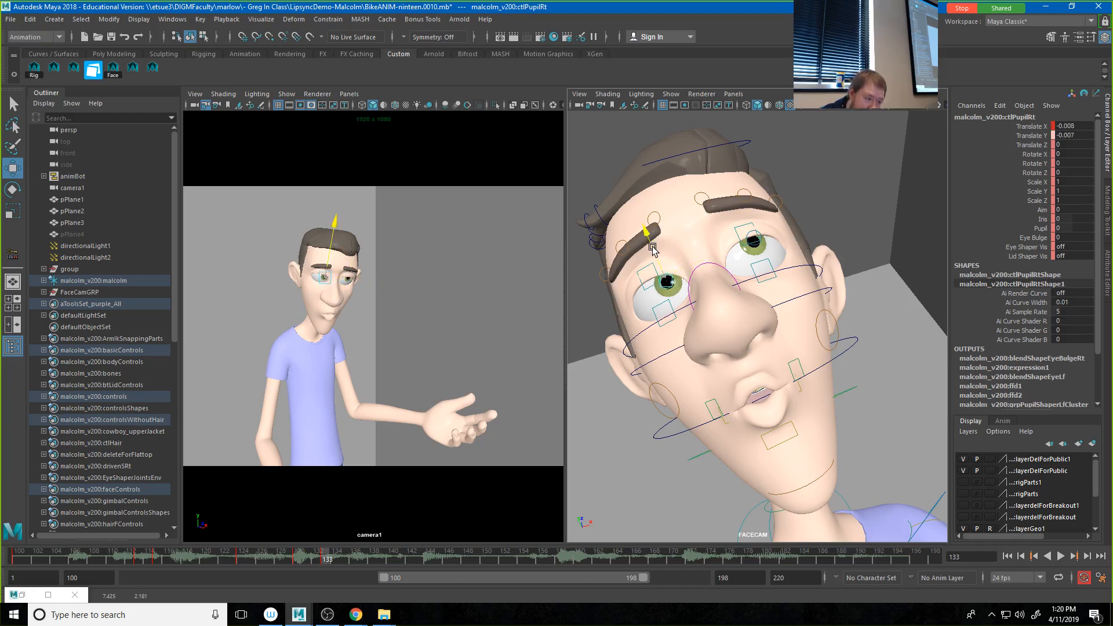
{"action": "left_click", "coordinate": [751, 234]}
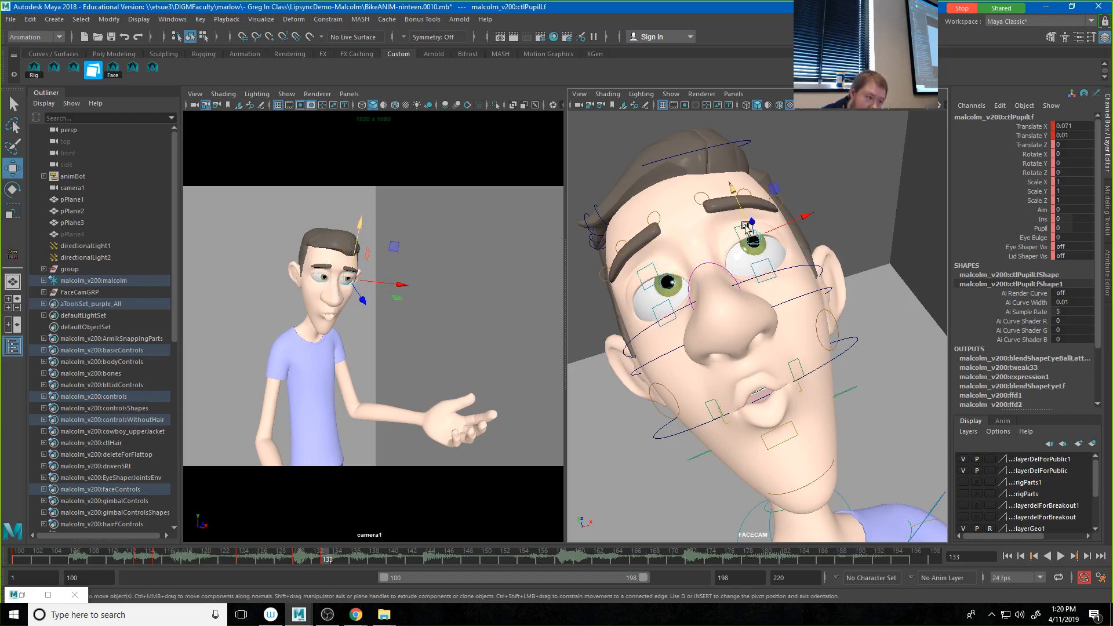
{"action": "left_click", "coordinate": [673, 284]}
Step: Return to frame 100 and play the animation to review the new eye movement
{"action": "left_click", "coordinate": [303, 561]}
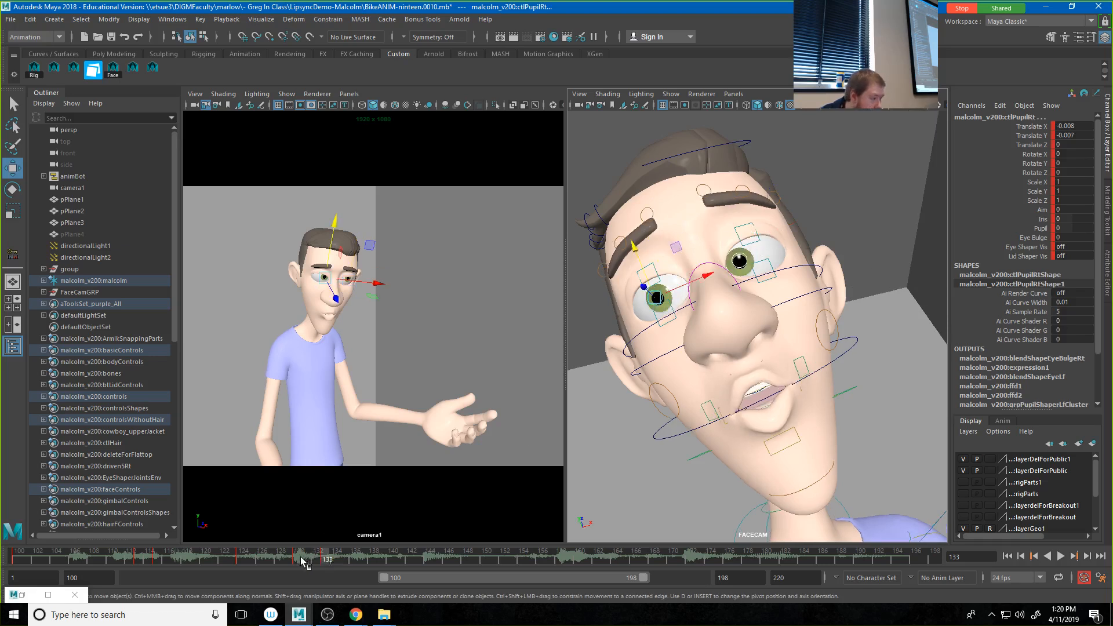
{"action": "left_click_drag", "start_coordinate": [300, 560], "coordinate": [13, 549]}
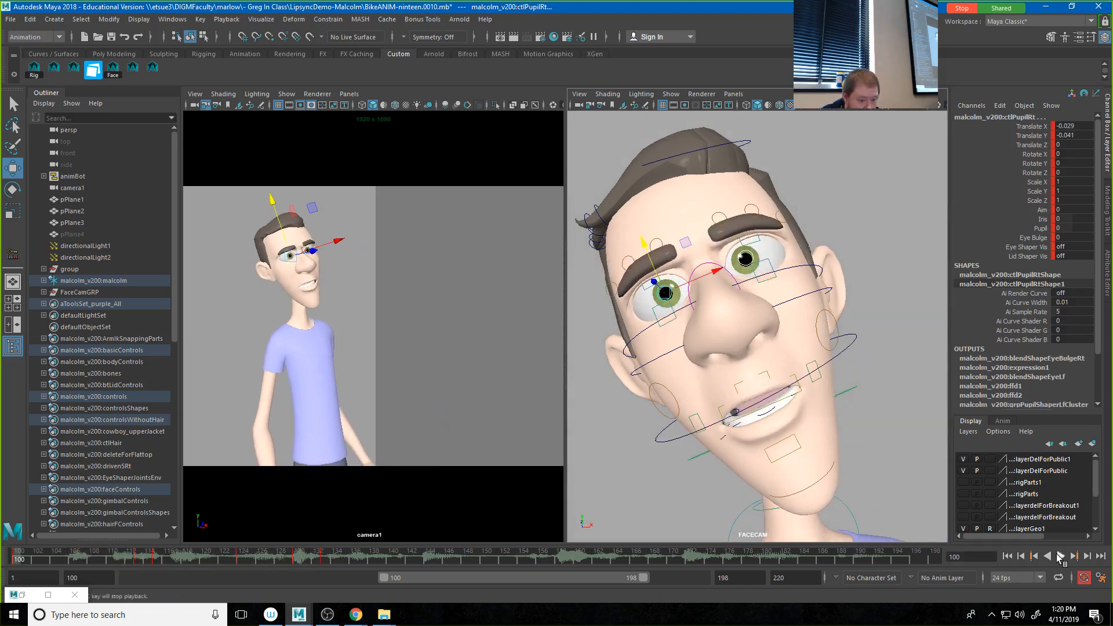
{"action": "left_click", "coordinate": [1060, 557]}
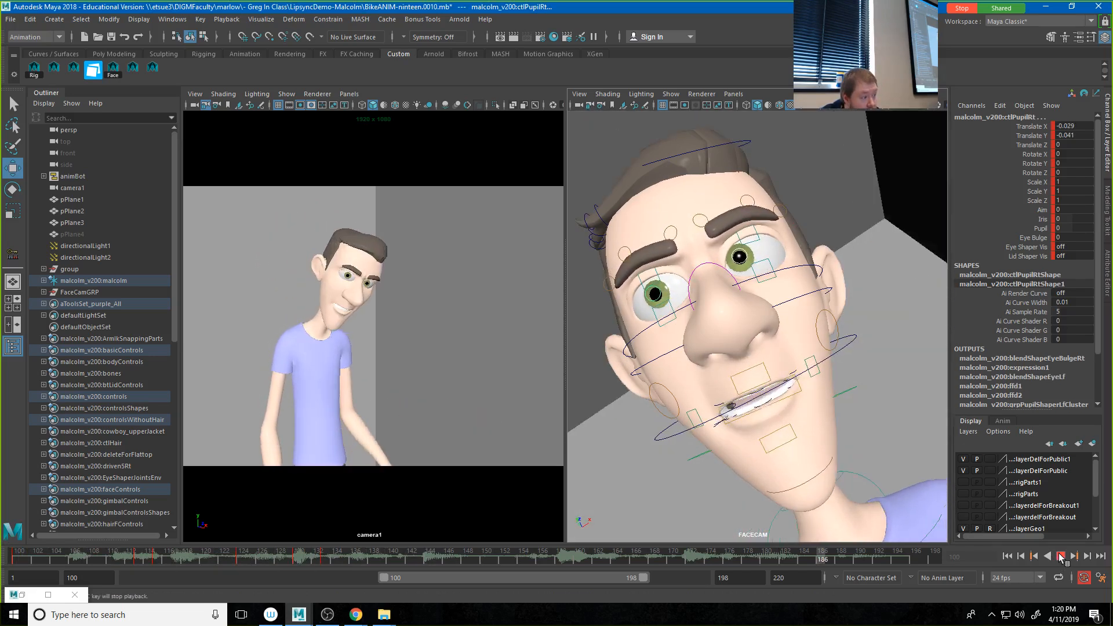
{"action": "left_click", "coordinate": [1062, 558]}
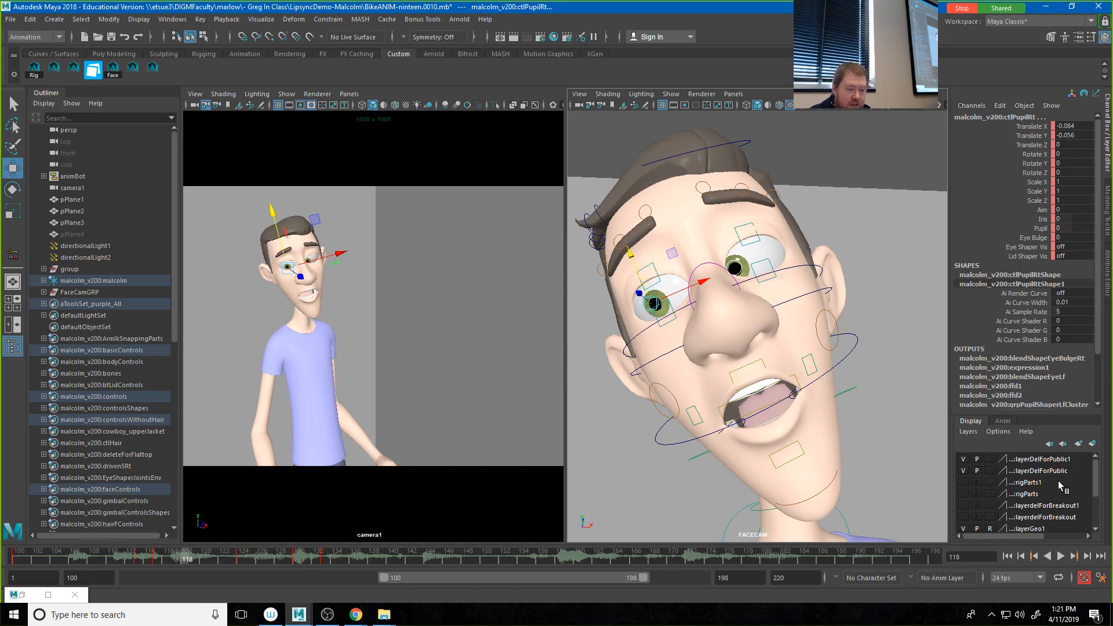
Step: Show the animation layers in an enlarged list and create a layer from all of the character's face controls
{"action": "left_click", "coordinate": [1002, 421]}
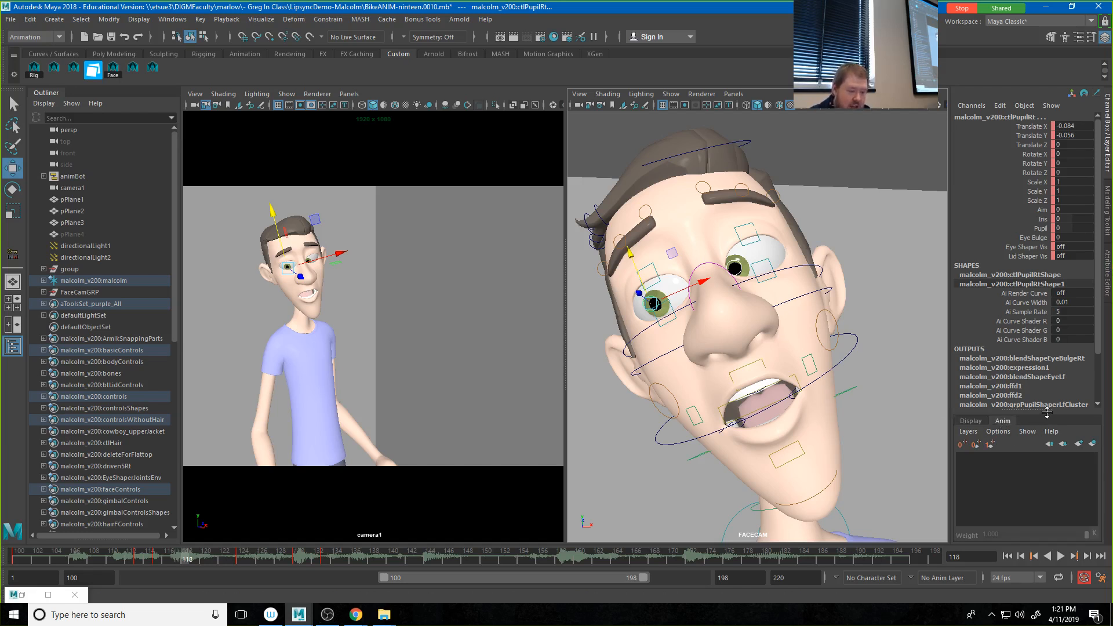
{"action": "left_click_drag", "start_coordinate": [1047, 413], "coordinate": [1047, 323]}
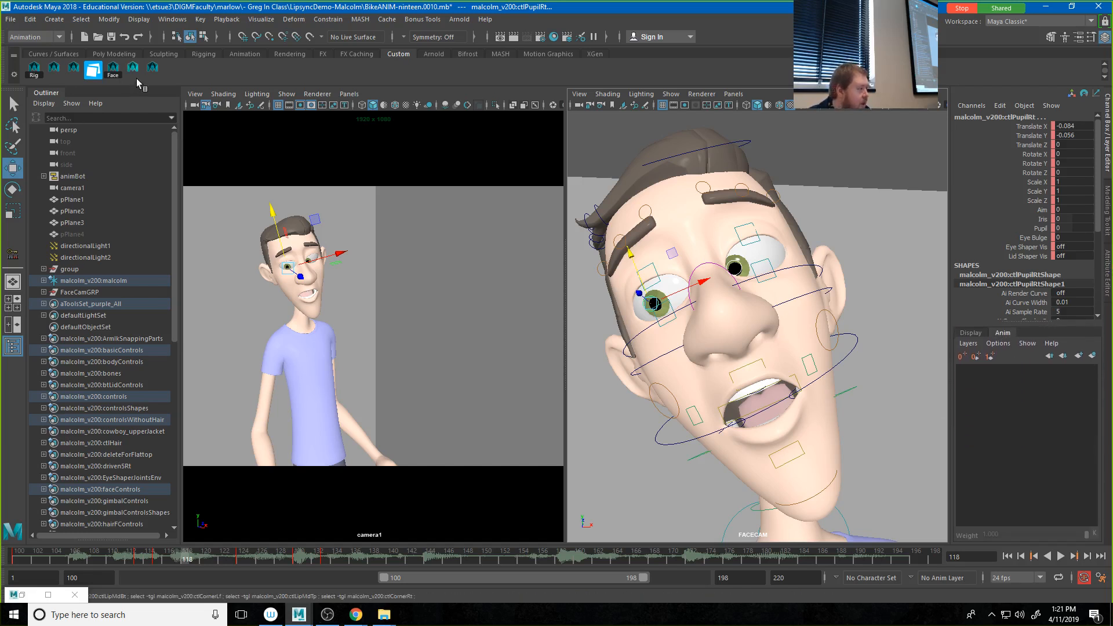
{"action": "left_click", "coordinate": [118, 72]}
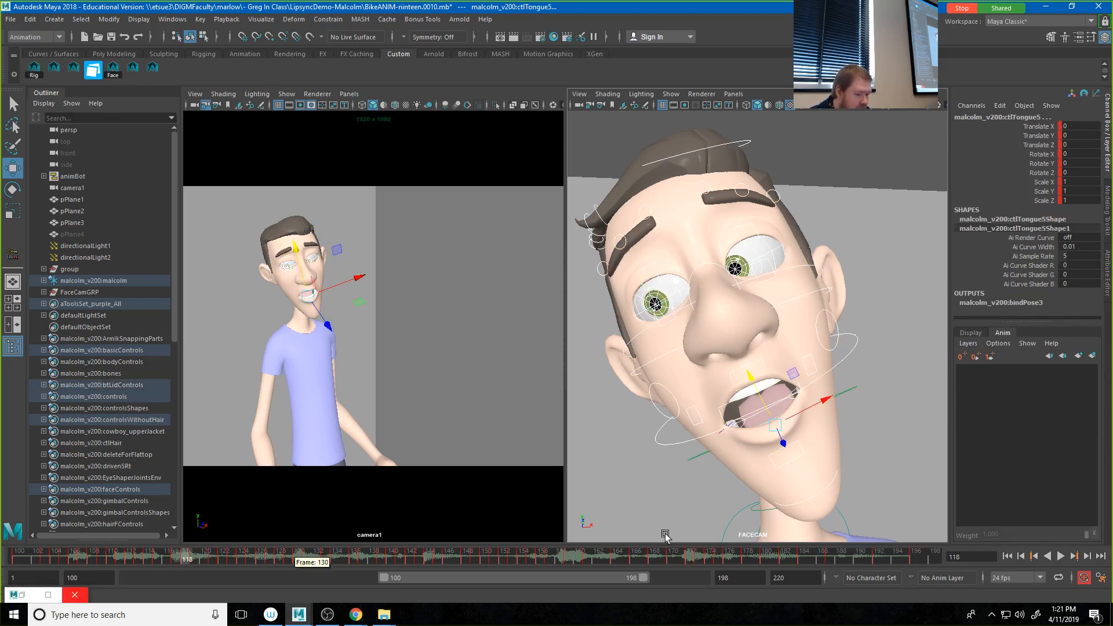
{"action": "left_click", "coordinate": [1093, 357]}
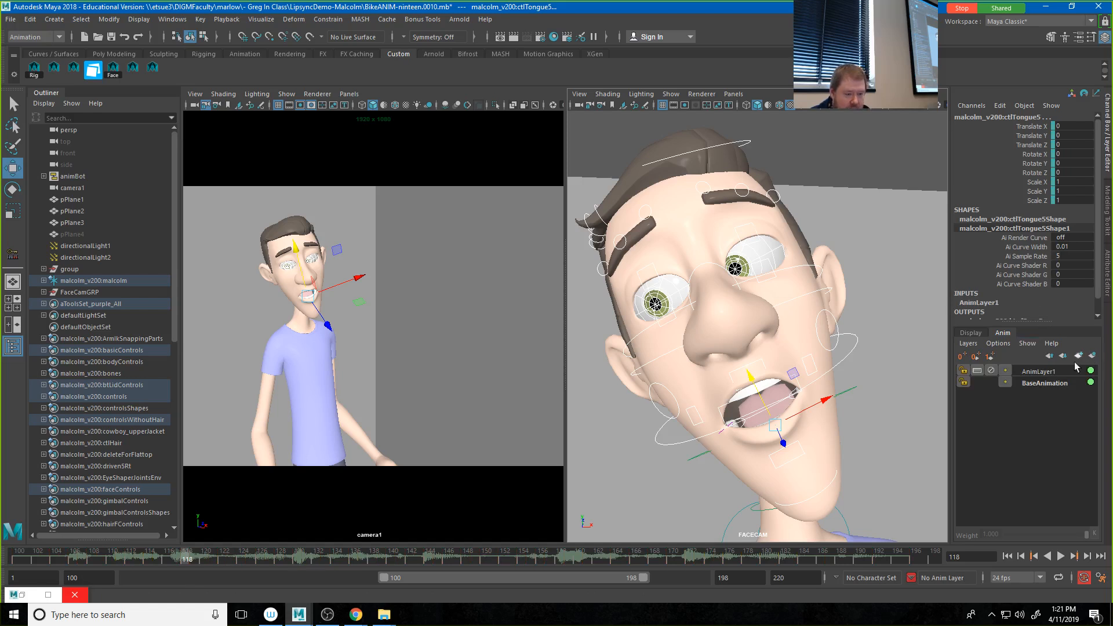
Step: Rename the new animation layer as EmotionLayer
{"action": "double_click", "coordinate": [1038, 371]}
{"action": "left_click_drag", "start_coordinate": [1068, 371], "coordinate": [955, 374]}
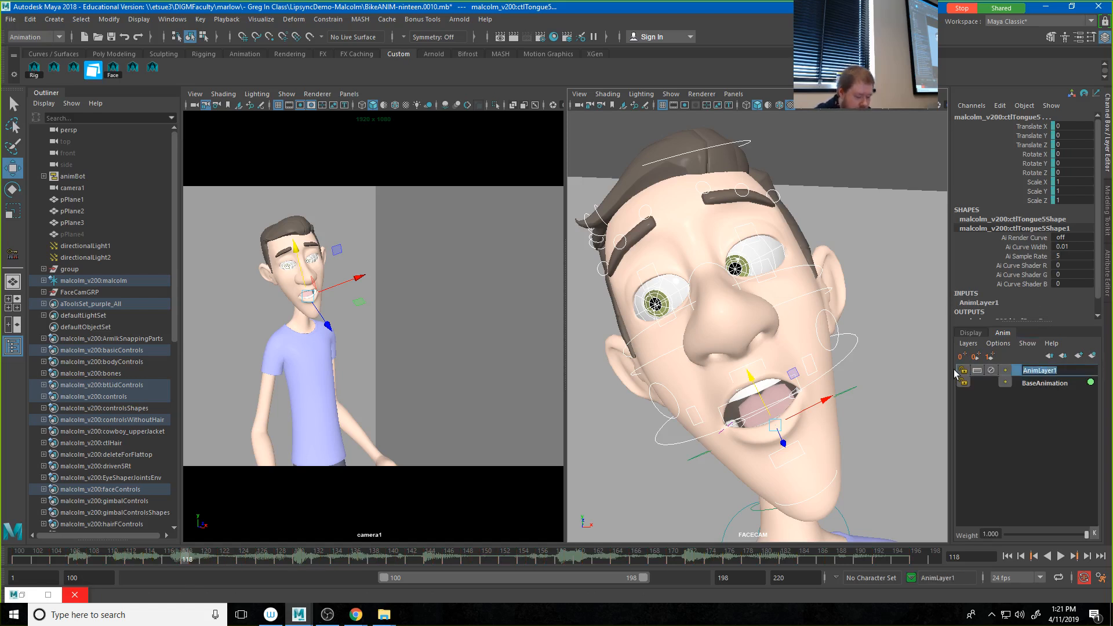
{"action": "type", "text": "EmotionLayer"}
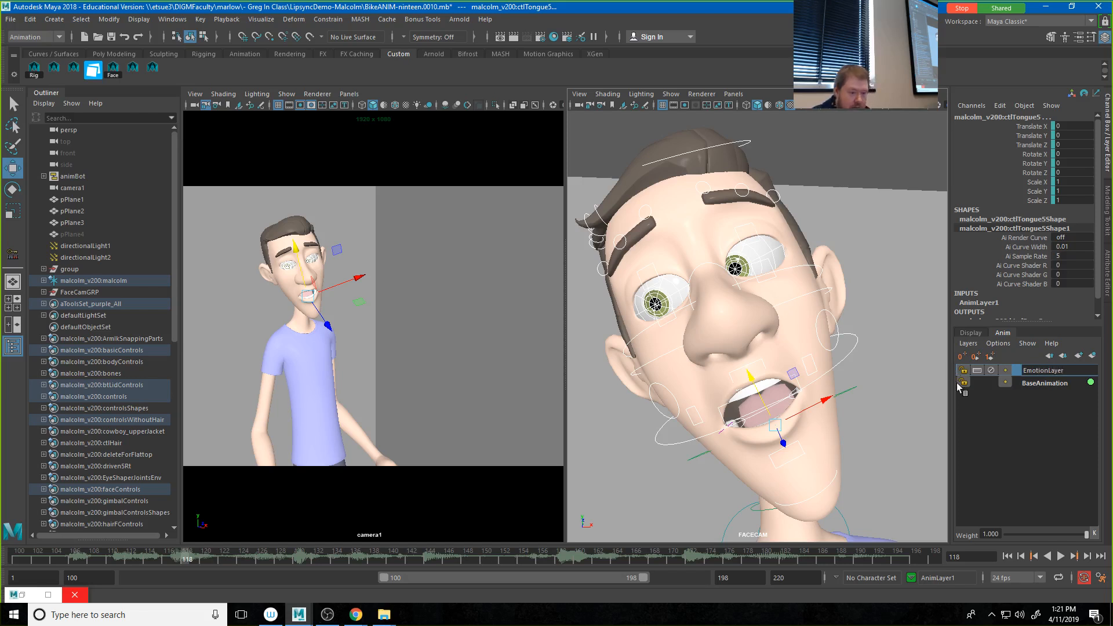
{"action": "left_click", "coordinate": [993, 409]}
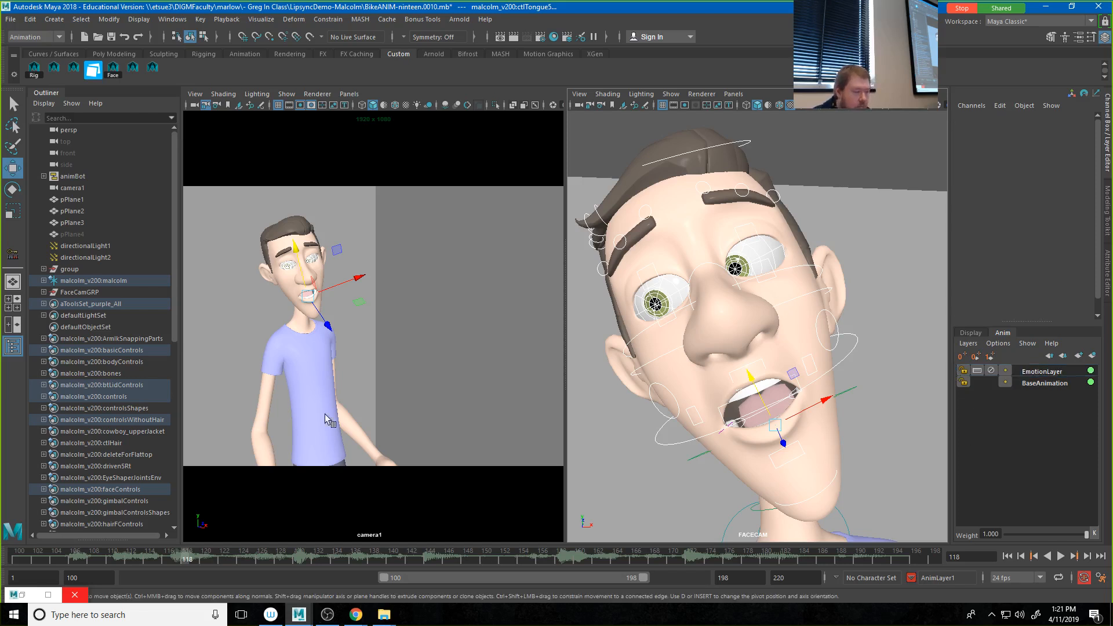
Step: Raise both mouth corners into a smile at frame 100, with left Translate Y 0.203 and right Translate X 0.292, Y 0.198
{"action": "left_click", "coordinate": [0, 558]}
{"action": "key", "text": "alt+v"}
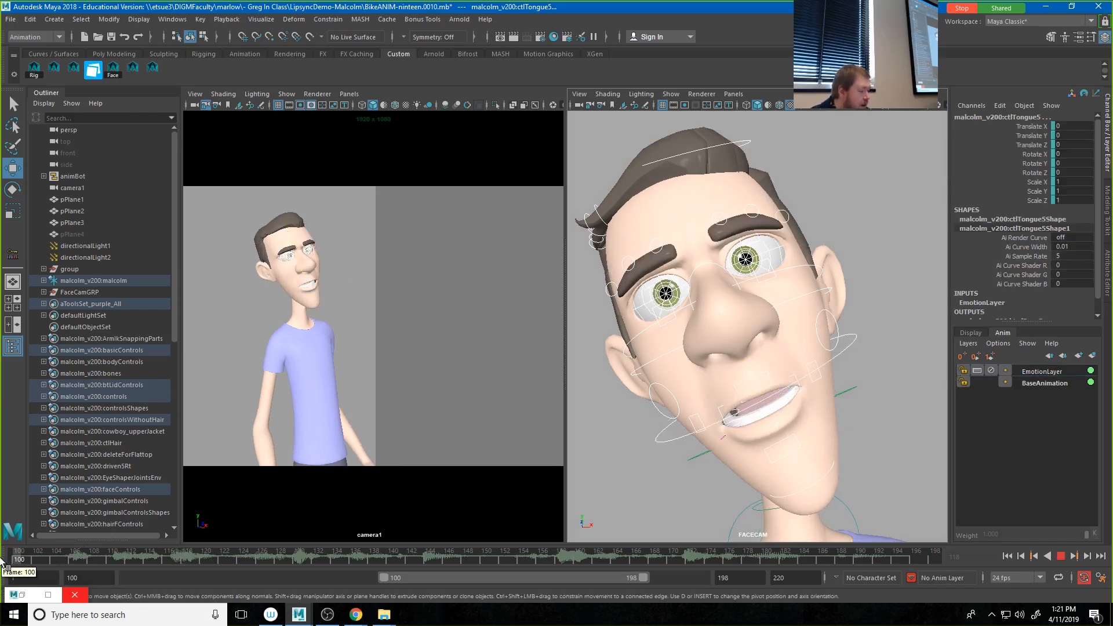
{"action": "key", "text": "alt+v"}
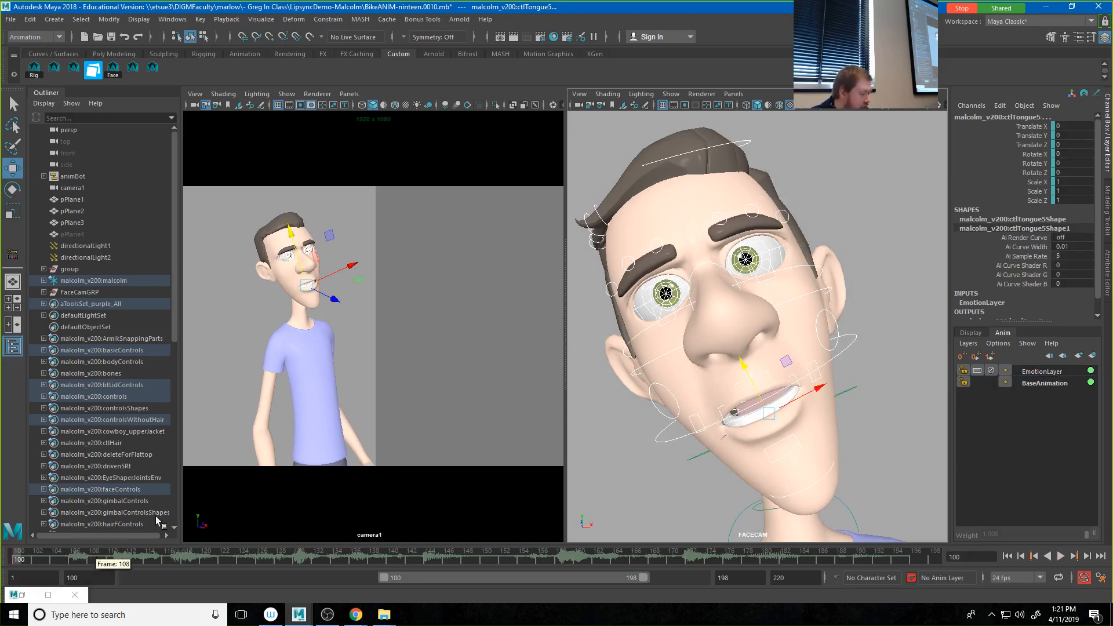
{"action": "left_click", "coordinate": [814, 362]}
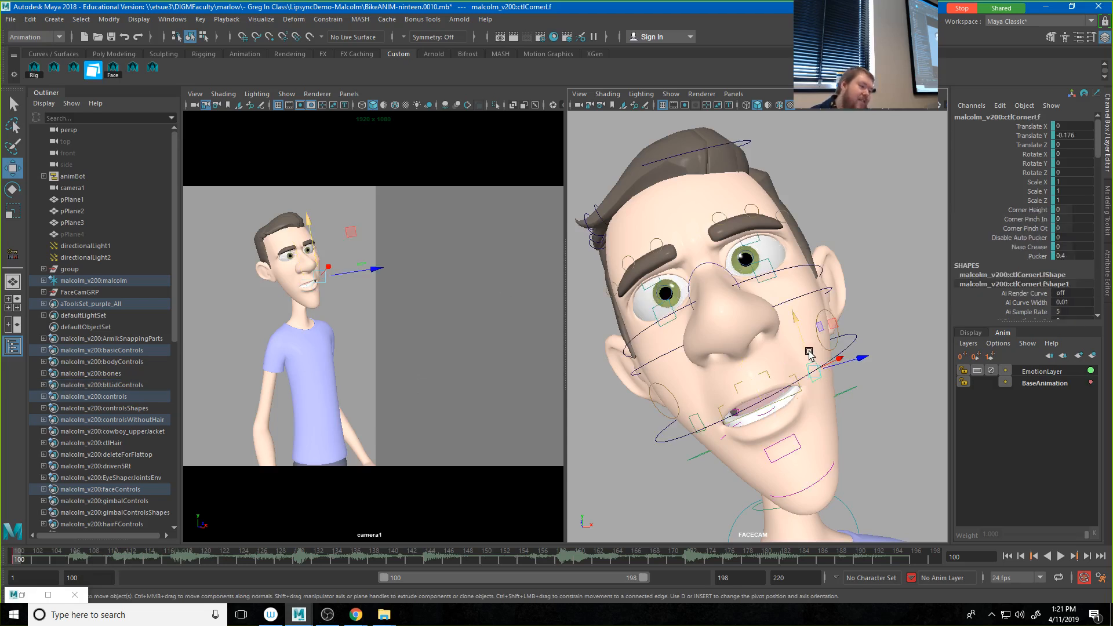
{"action": "left_click_drag", "start_coordinate": [809, 351], "coordinate": [801, 333]}
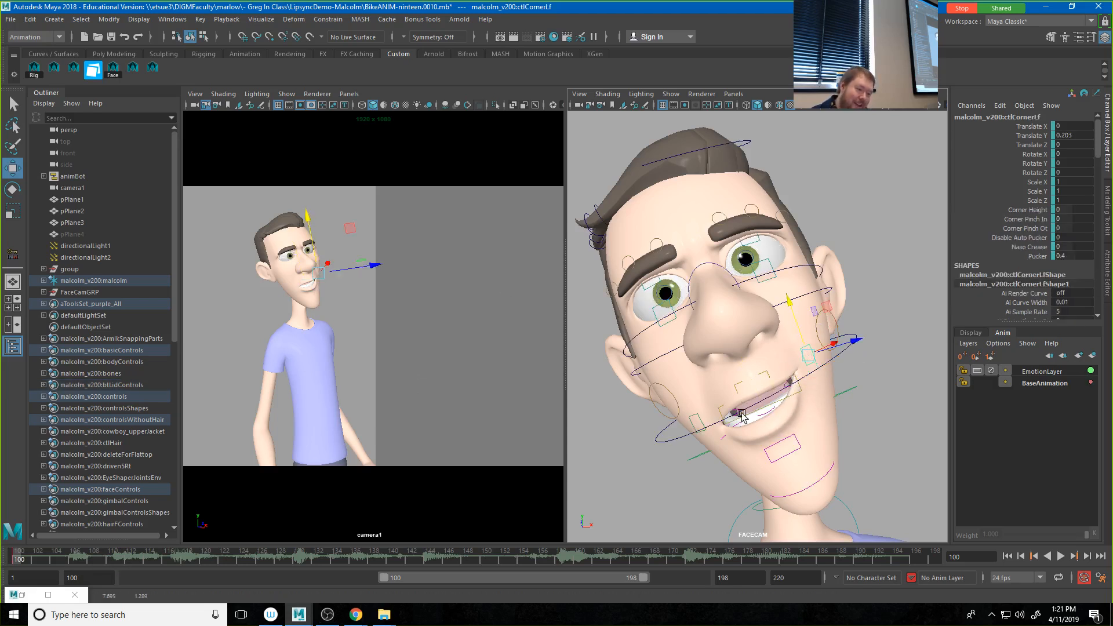
{"action": "left_click", "coordinate": [699, 415]}
{"action": "left_click_drag", "start_coordinate": [692, 406], "coordinate": [678, 387]}
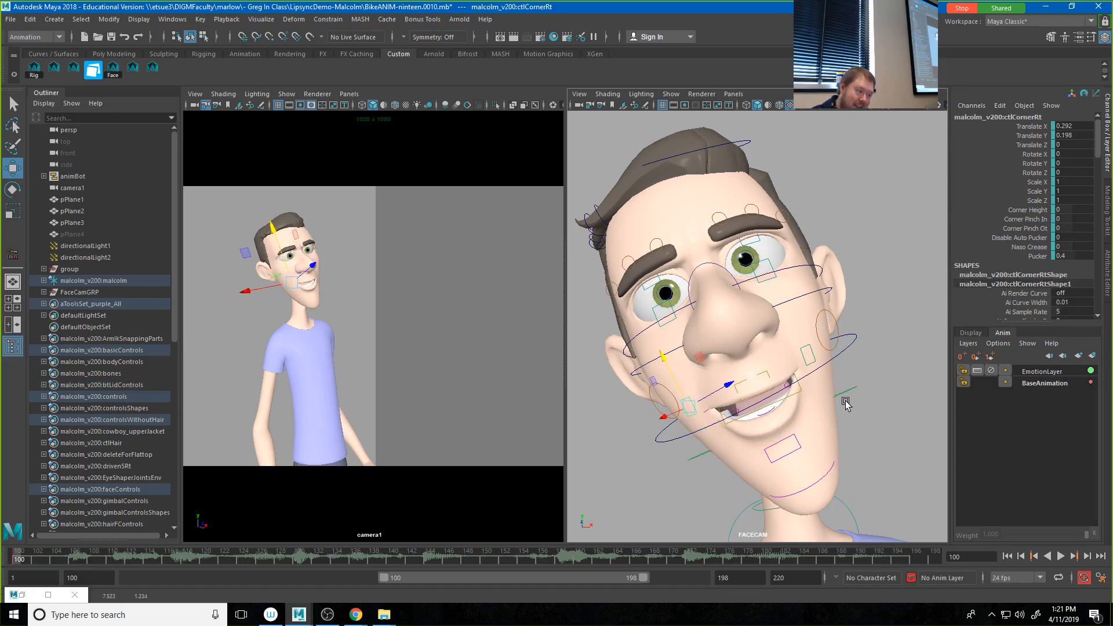
Step: Play the animation to review the smile on the emotion layer, and scrub to frame 115
{"action": "left_click", "coordinate": [1061, 556]}
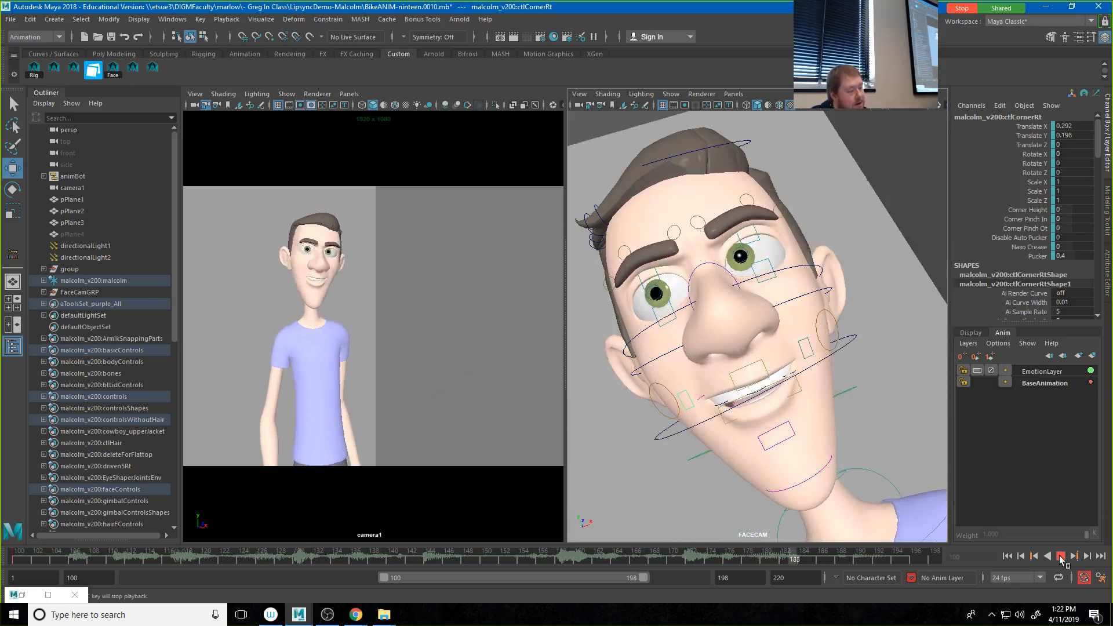
{"action": "left_click", "coordinate": [1060, 557]}
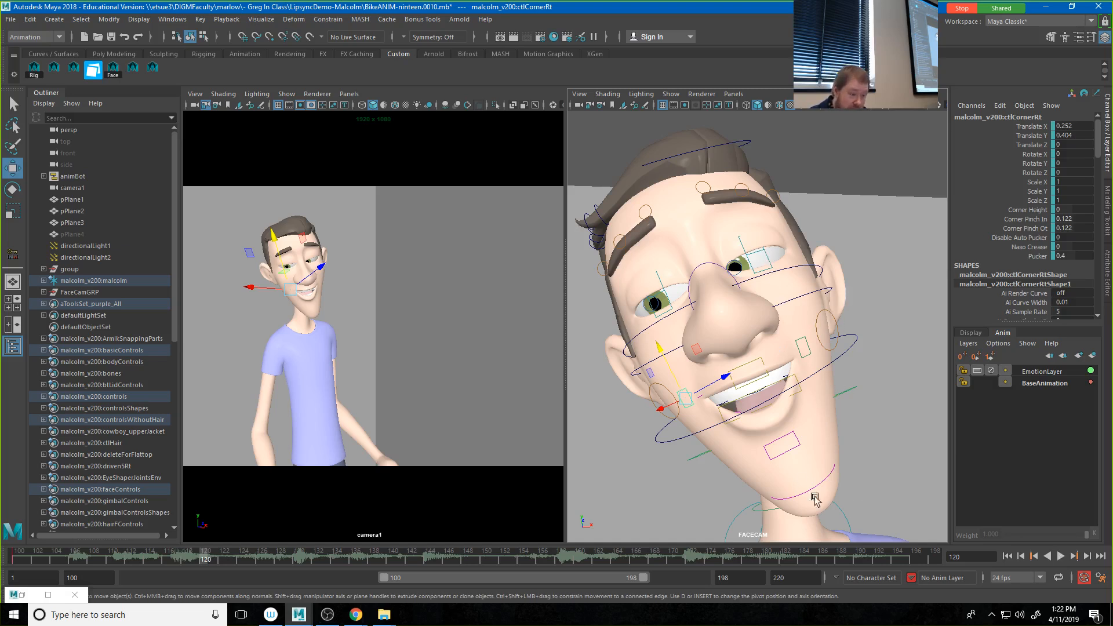
{"action": "left_click", "coordinate": [104, 558]}
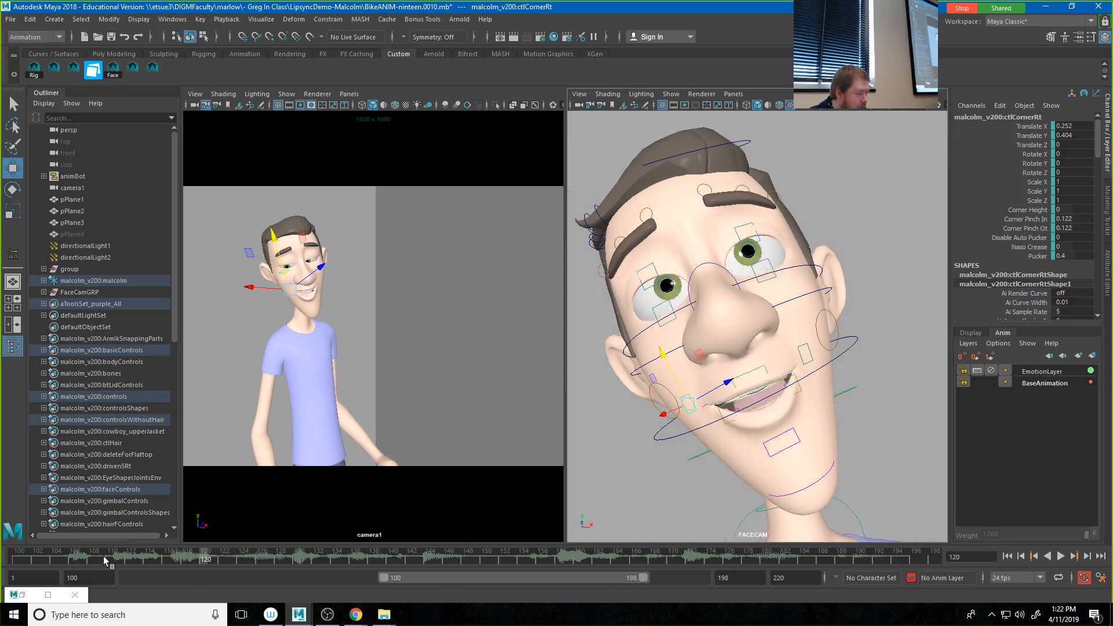
{"action": "left_click_drag", "start_coordinate": [104, 560], "coordinate": [160, 563]}
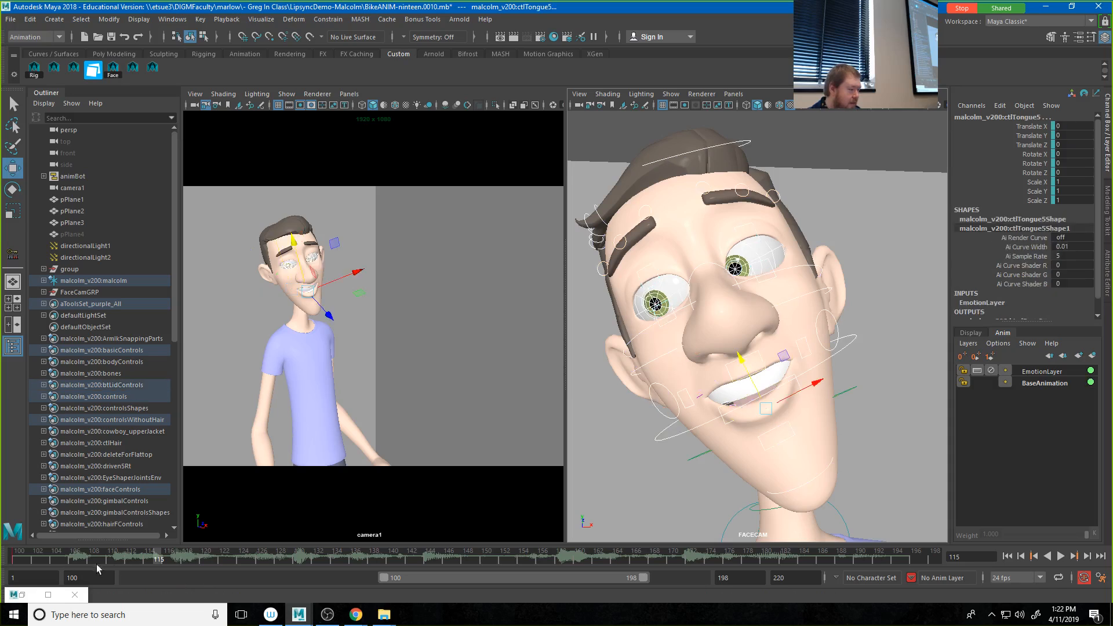
Step: Make EmotionLayer the active animation layer and key the face controls on it at frame 152
{"action": "left_click", "coordinate": [19, 559]}
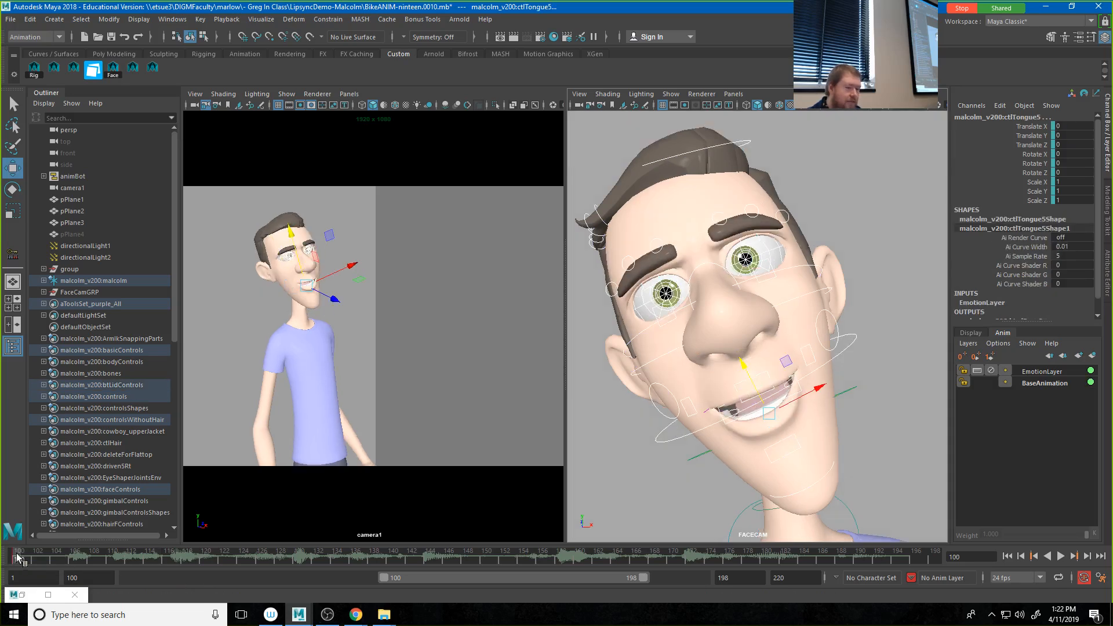
{"action": "left_click", "coordinate": [1035, 373]}
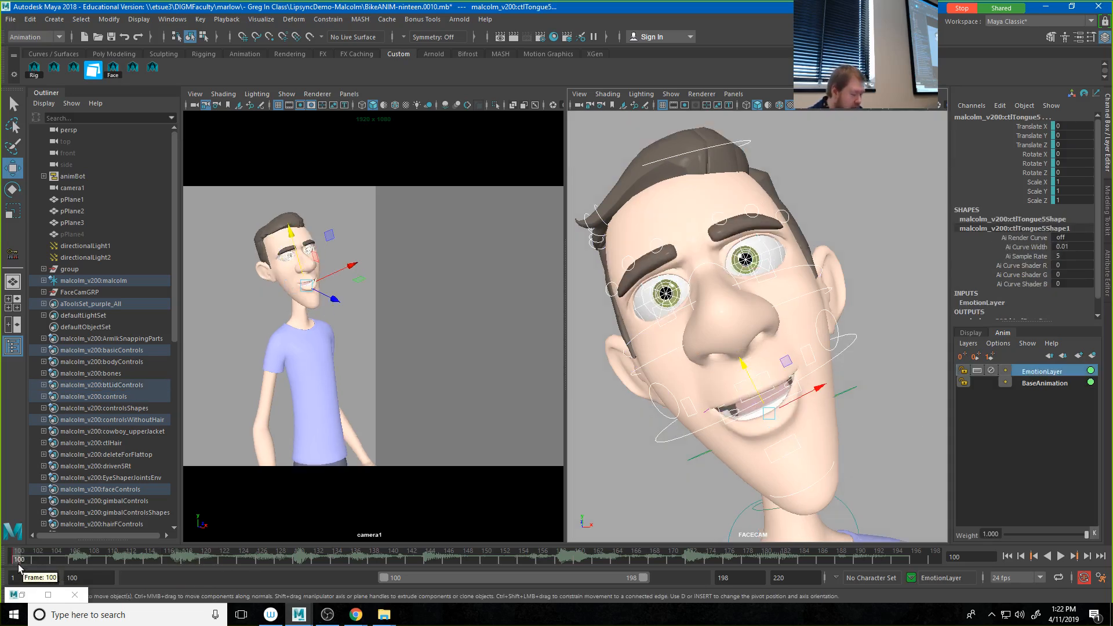
{"action": "left_click_drag", "start_coordinate": [275, 566], "coordinate": [504, 576]}
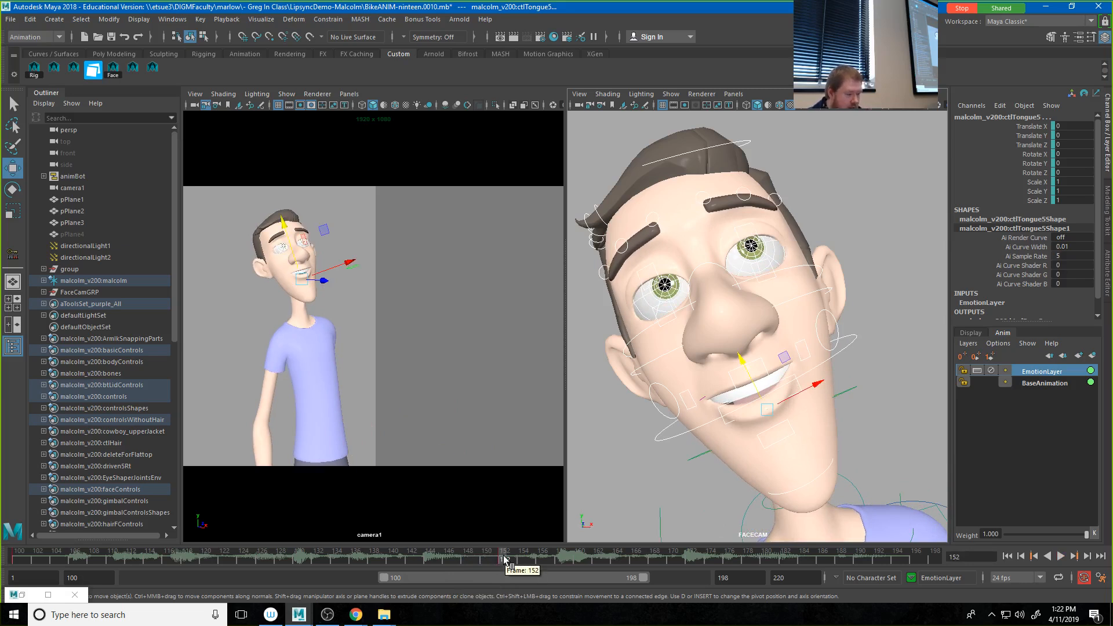
{"action": "key", "text": "alt+v"}
Step: Lower both mouth corners at frame 162, with right Translate Y 0.084 and left Translate Y about 0.21
{"action": "left_click", "coordinate": [598, 562]}
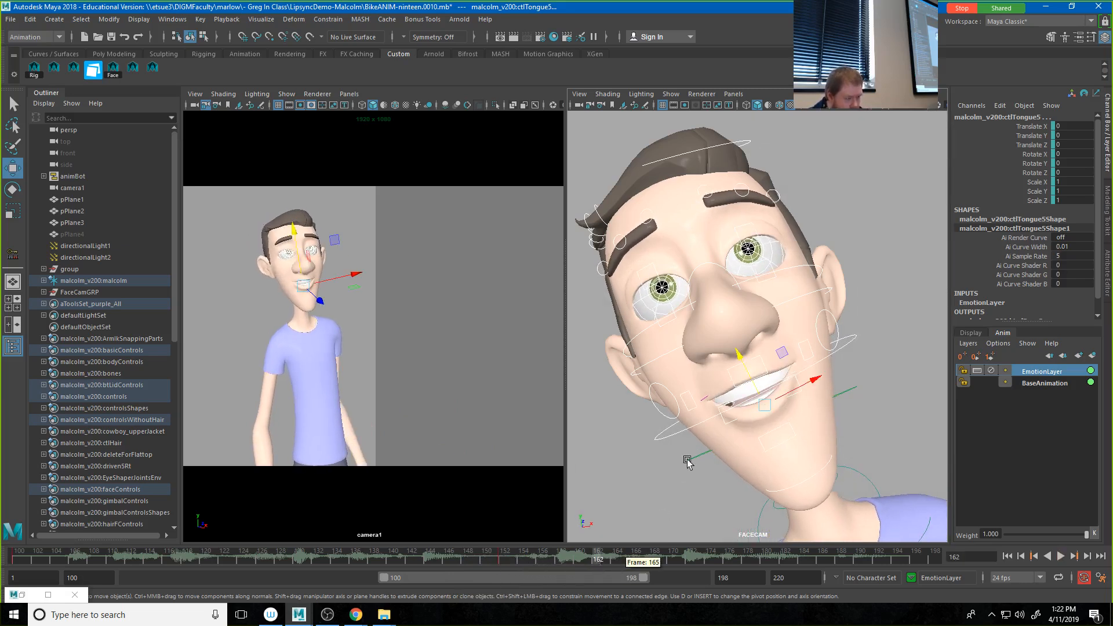
{"action": "left_click", "coordinate": [692, 395]}
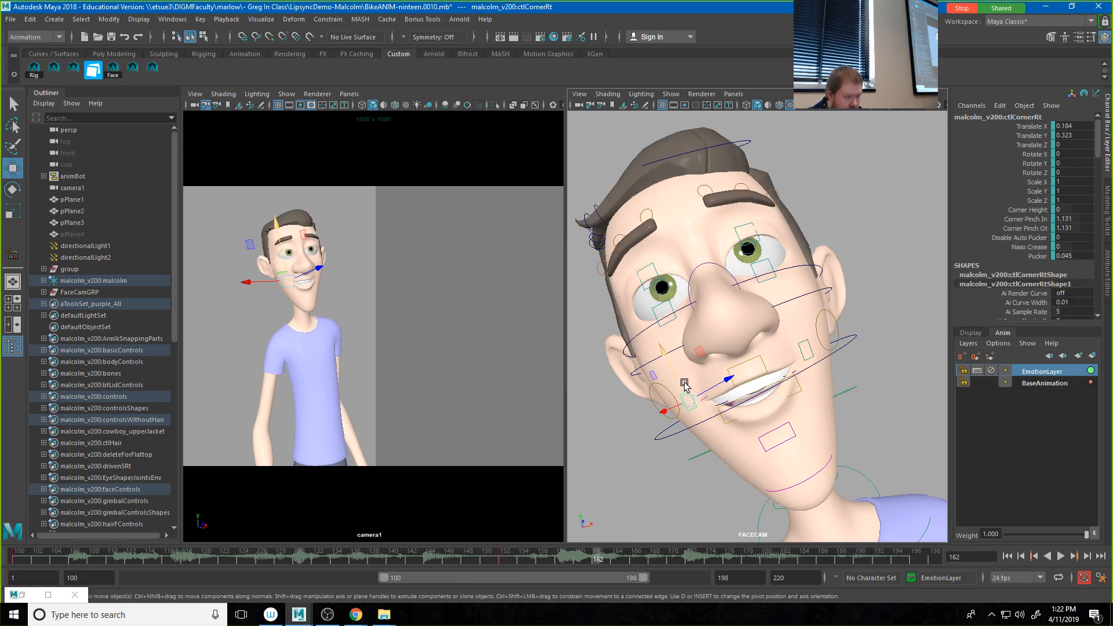
{"action": "left_click_drag", "start_coordinate": [677, 384], "coordinate": [681, 395]}
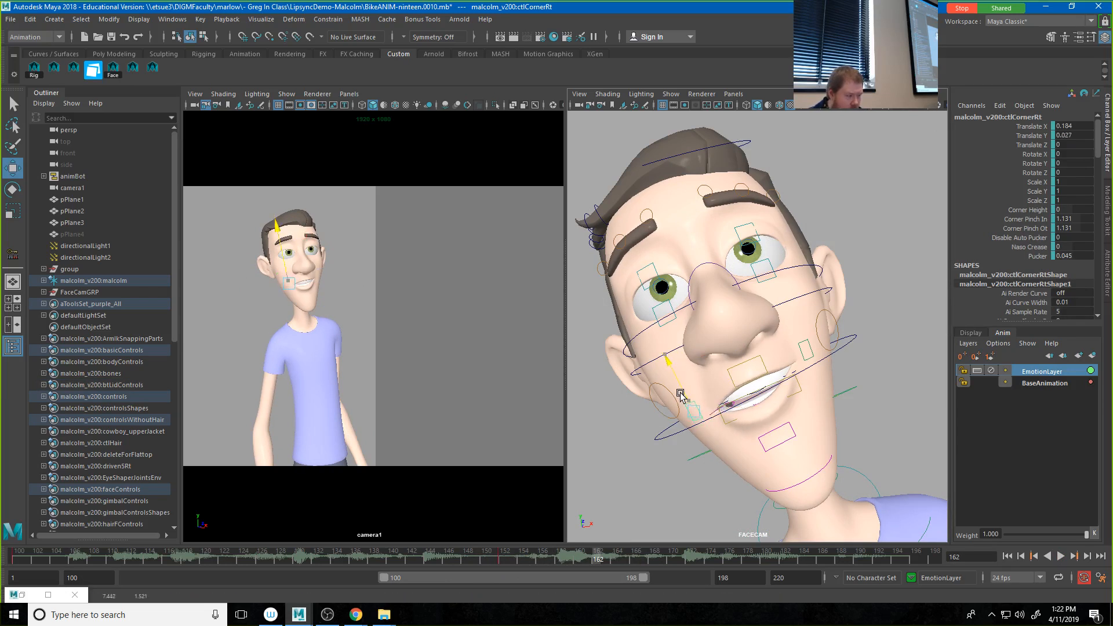
{"action": "left_click", "coordinate": [806, 347]}
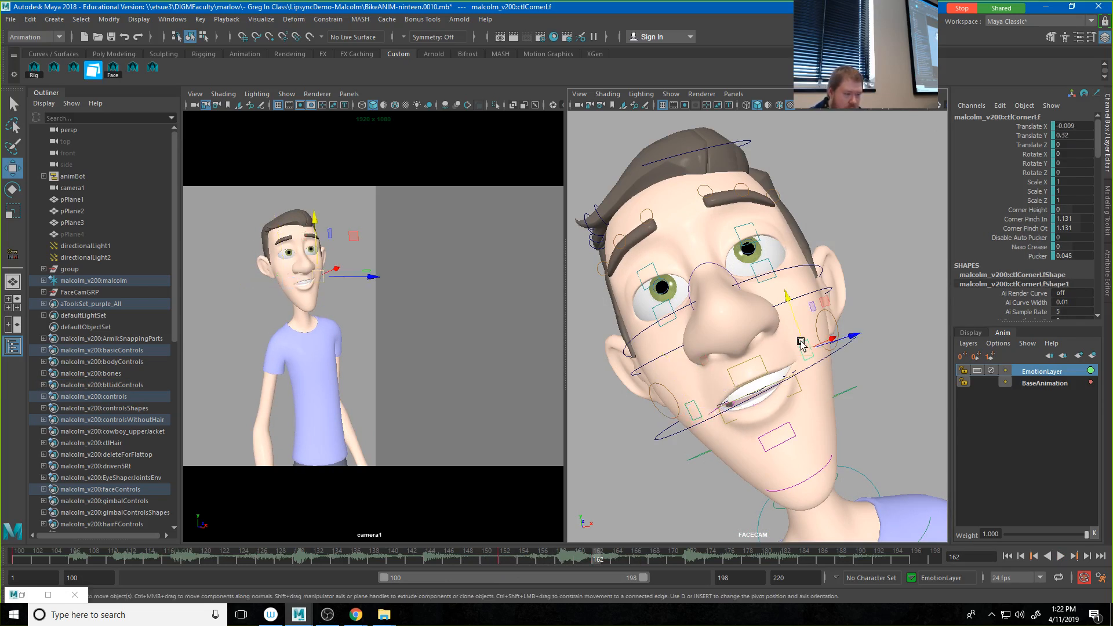
{"action": "left_click_drag", "start_coordinate": [802, 338], "coordinate": [799, 342]}
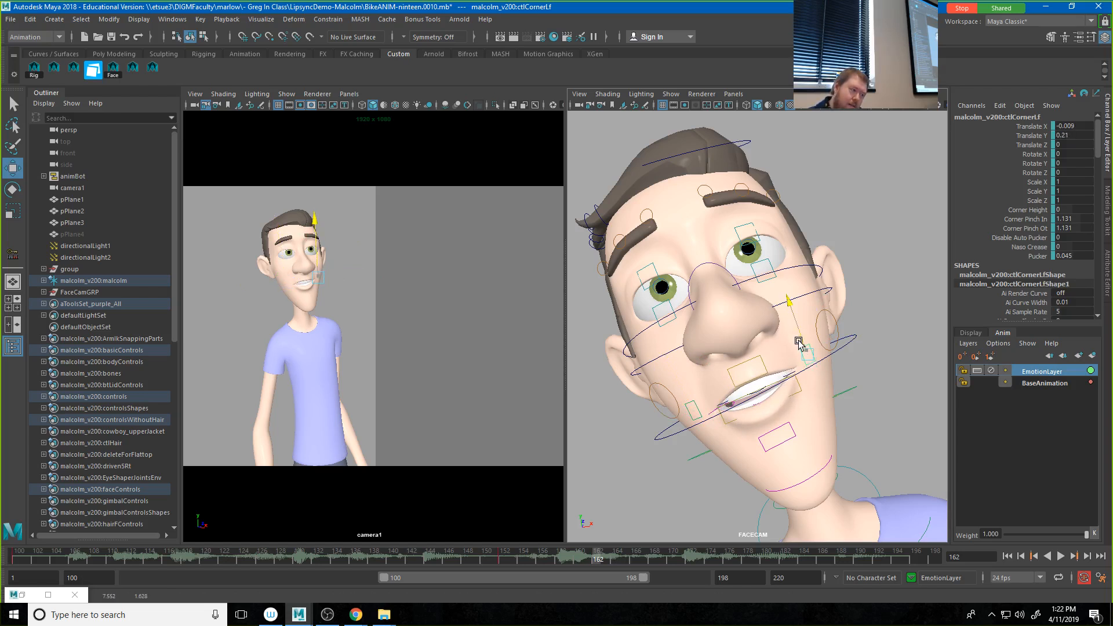
Step: Tilt the upper middle lip control to Rotate Z -12.934 at frame 162 and readjust the right mouth corner's position
{"action": "left_click", "coordinate": [745, 370]}
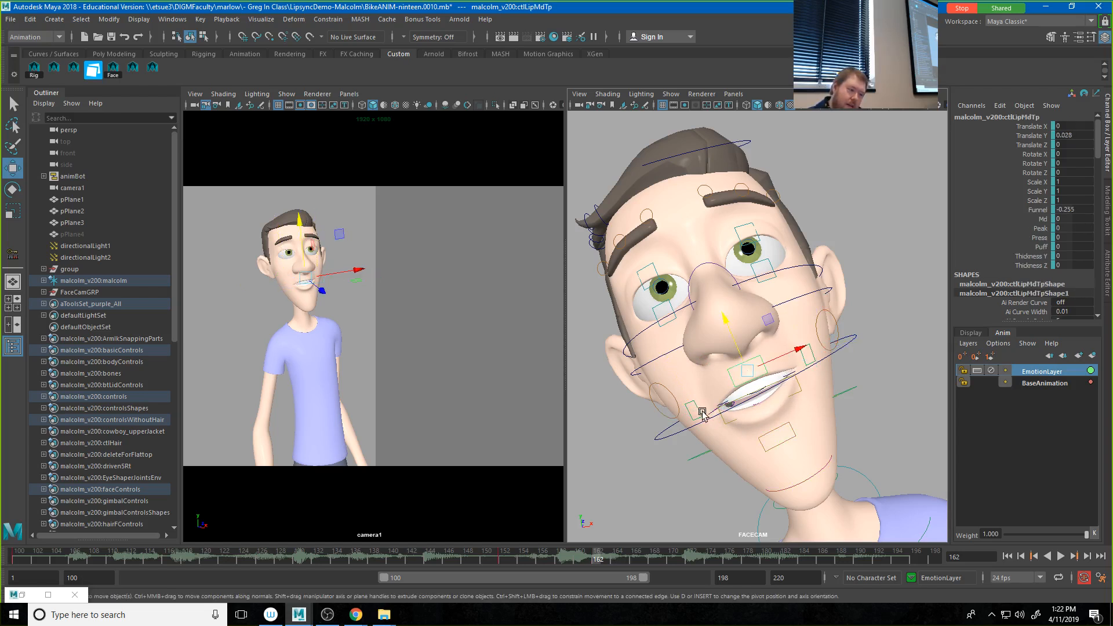
{"action": "left_click", "coordinate": [1041, 230]}
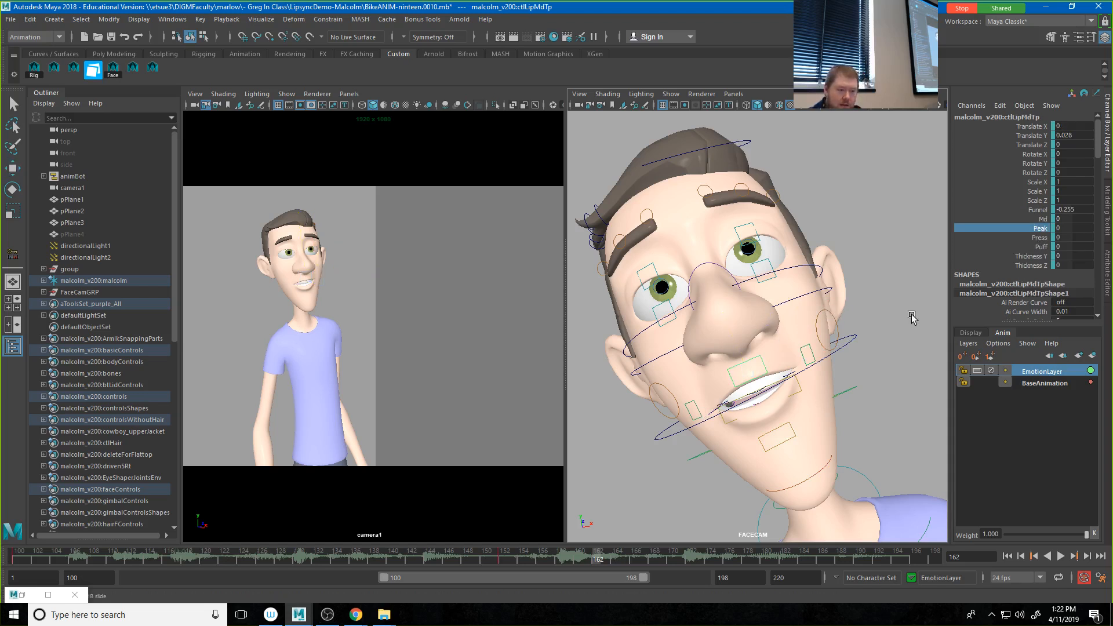
{"action": "key", "text": "e"}
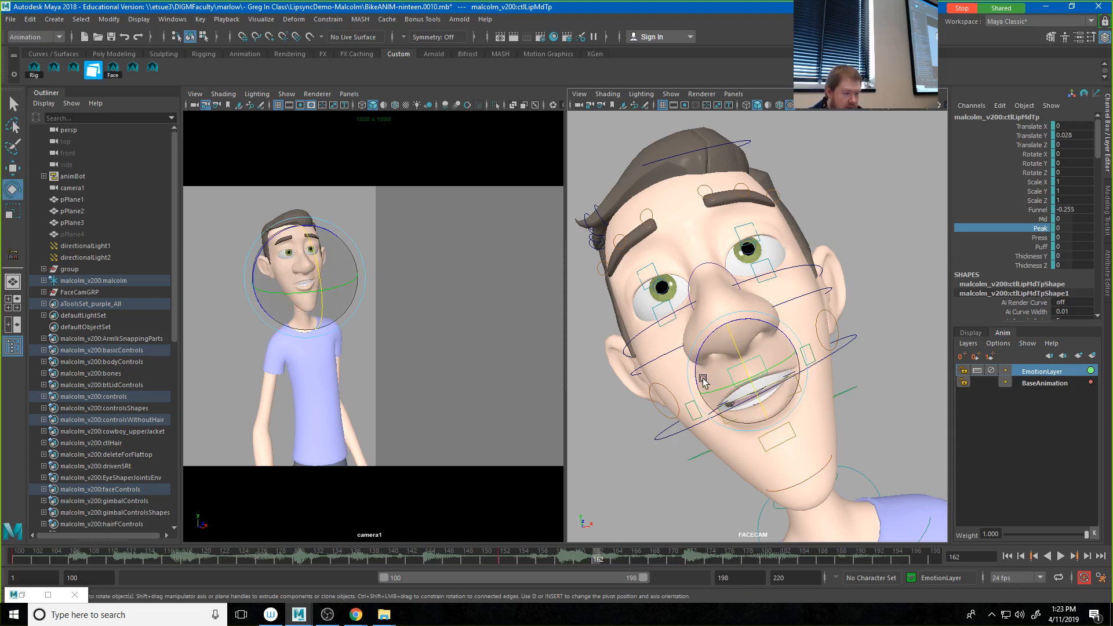
{"action": "left_click_drag", "start_coordinate": [709, 380], "coordinate": [703, 367]}
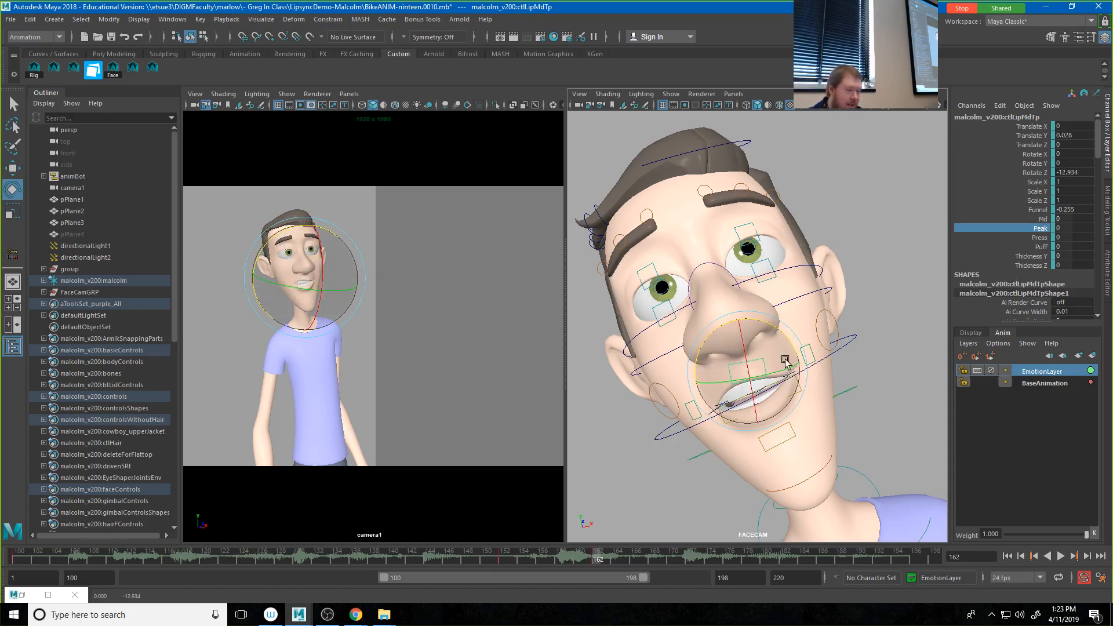
{"action": "left_click", "coordinate": [695, 415]}
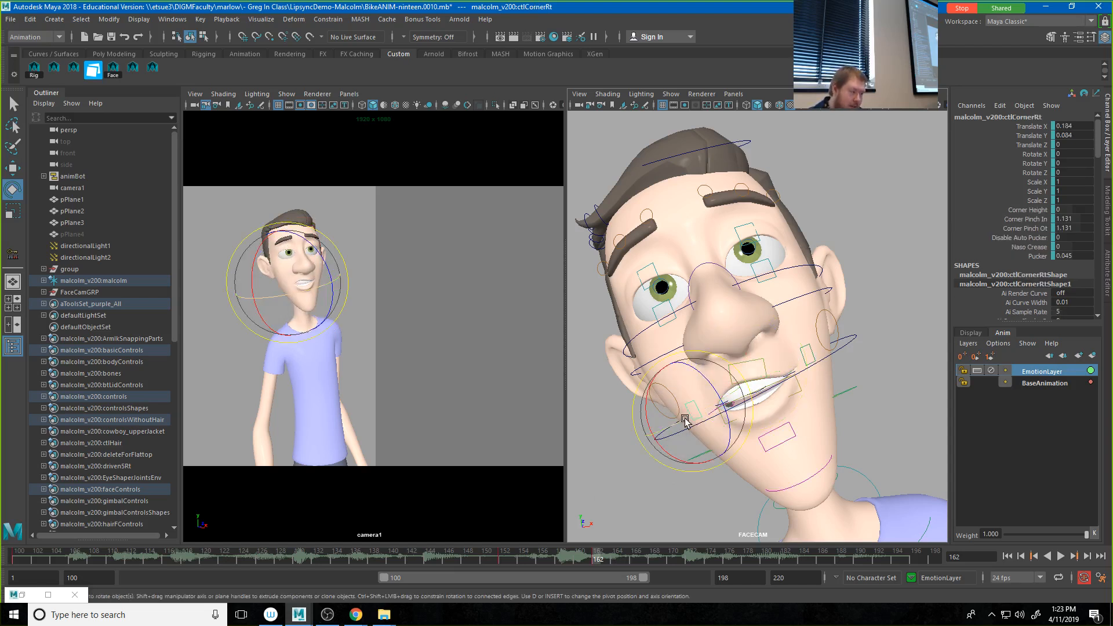
{"action": "key", "text": "w"}
{"action": "left_click_drag", "start_coordinate": [686, 419], "coordinate": [691, 414]}
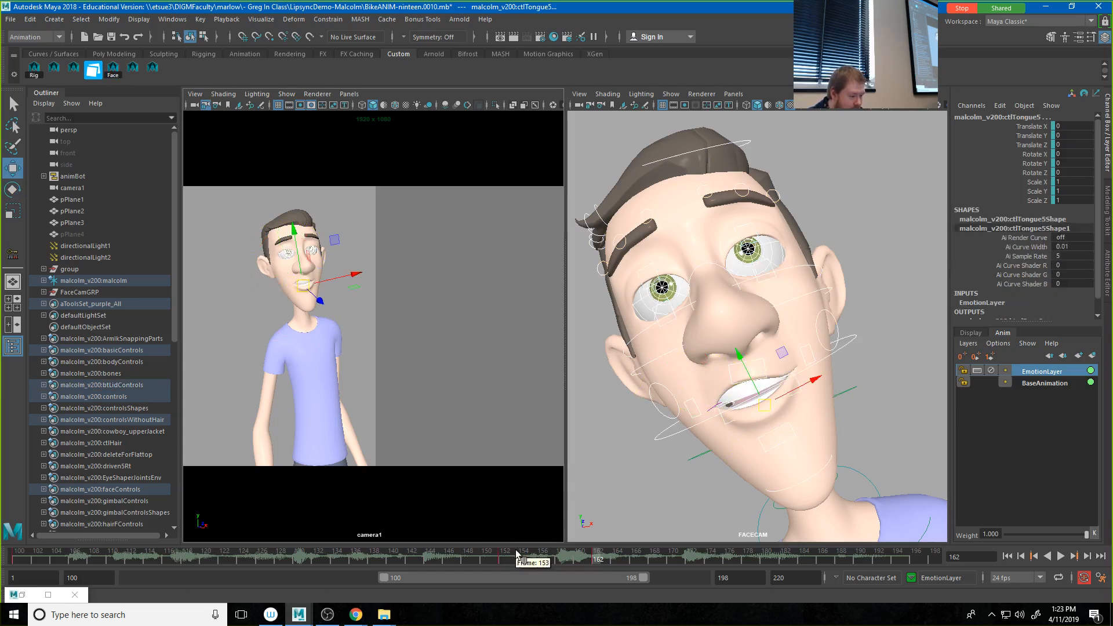
Step: Play the animation from frame 100 to review the mouth changes, and scrub to frame 186
{"action": "left_click_drag", "start_coordinate": [513, 555], "coordinate": [18, 539]}
{"action": "left_click", "coordinate": [524, 246]}
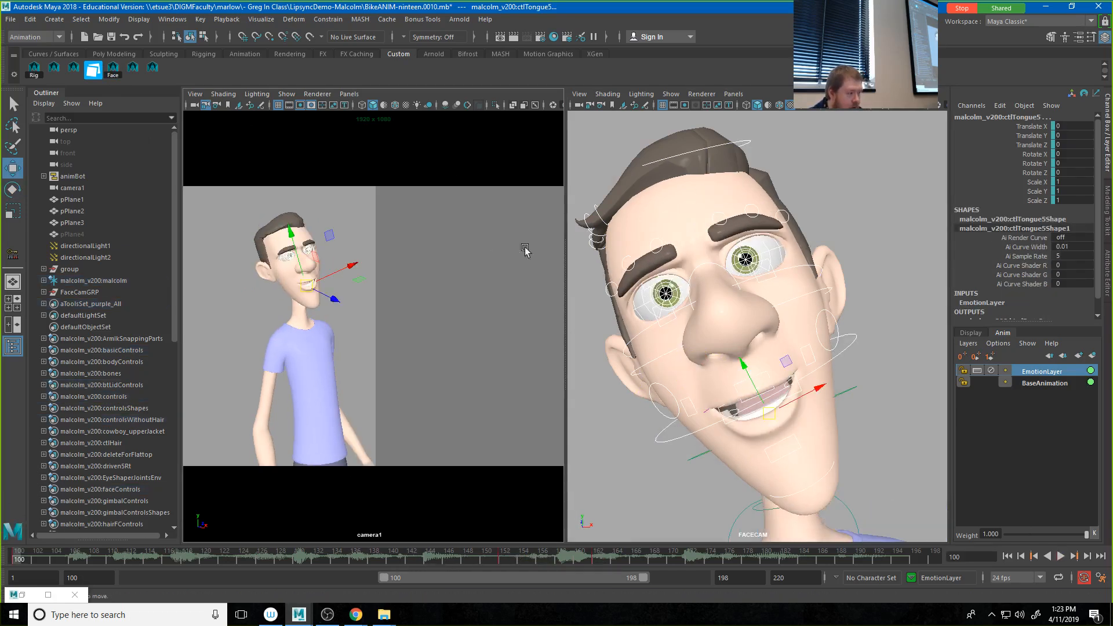
{"action": "left_click", "coordinate": [1063, 557]}
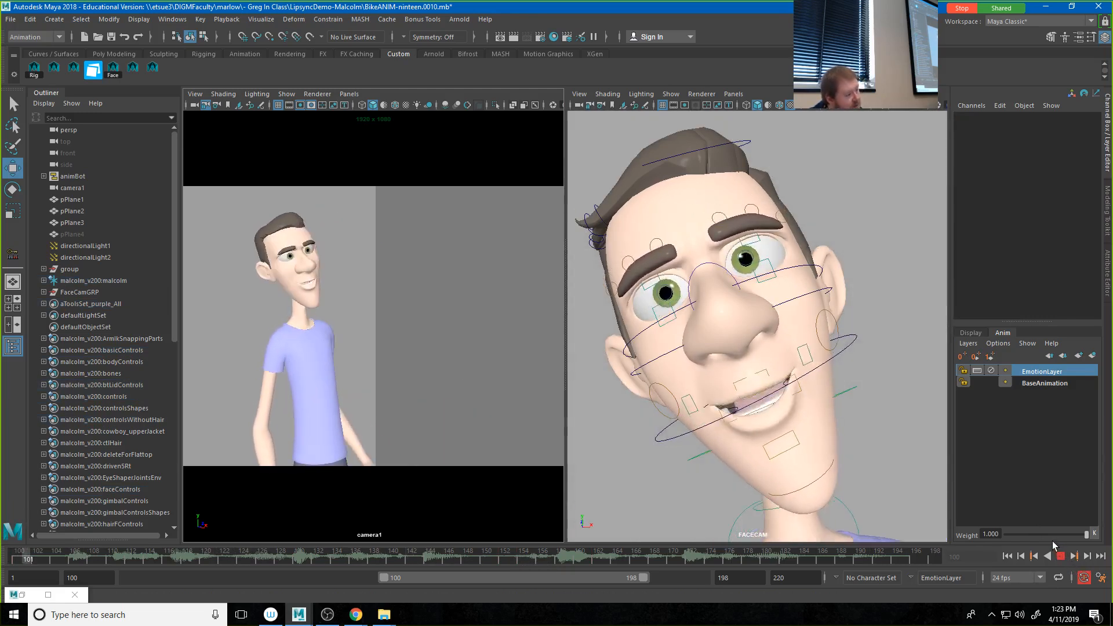
{"action": "left_click", "coordinate": [1061, 557]}
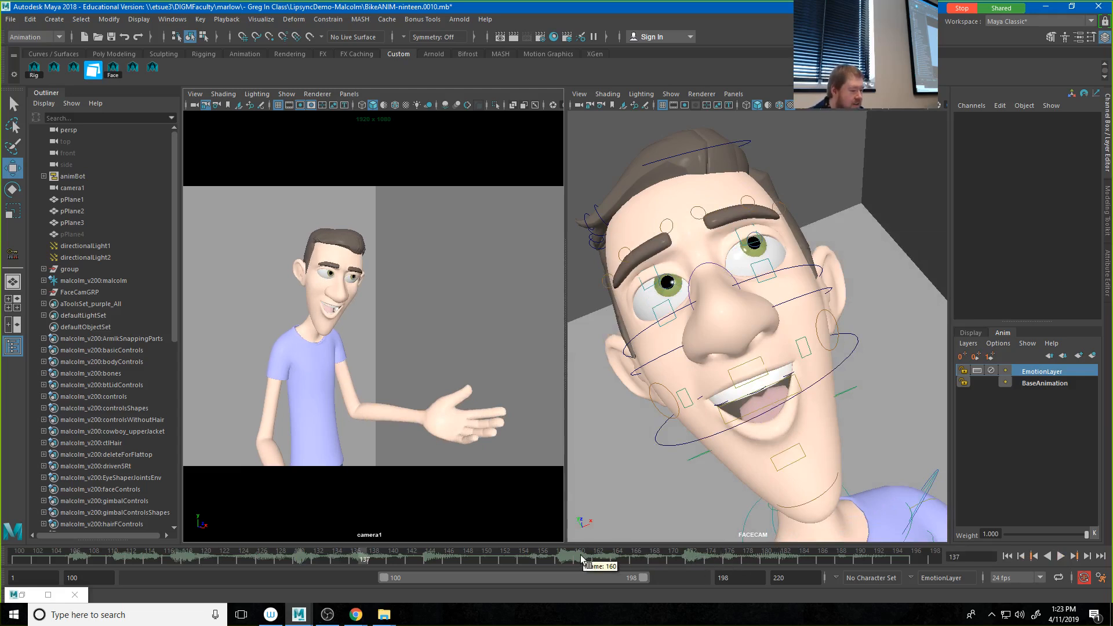
{"action": "left_click_drag", "start_coordinate": [587, 554], "coordinate": [821, 562]}
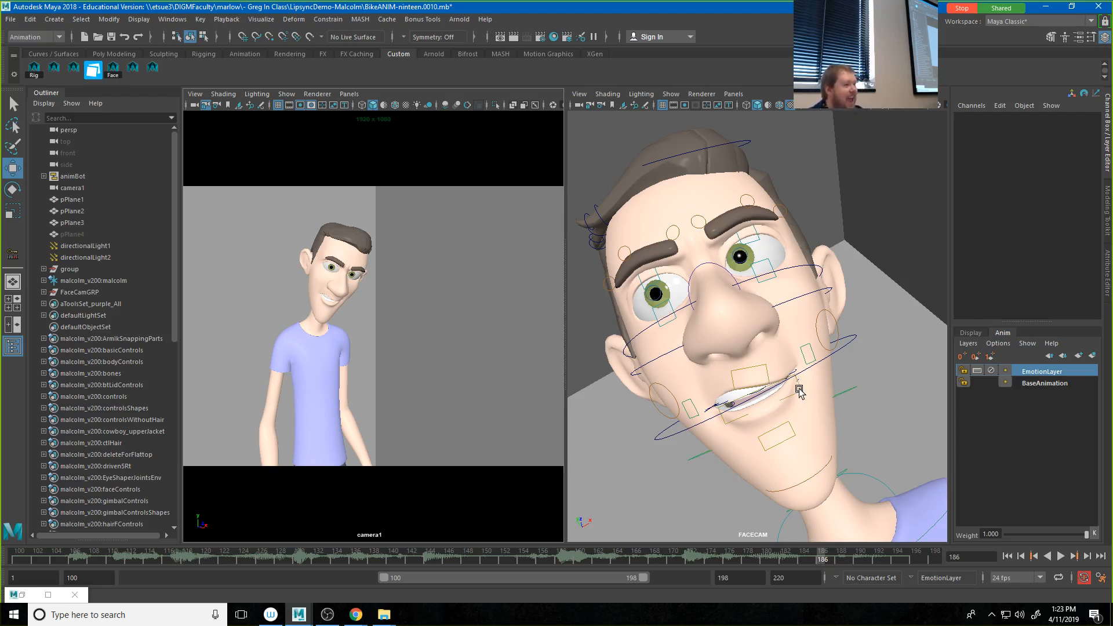
Step: Check the face controls around frame 178 and set the upper middle lip control's Rotate Z to -7.067 at frame 177
{"action": "left_click", "coordinate": [111, 71]}
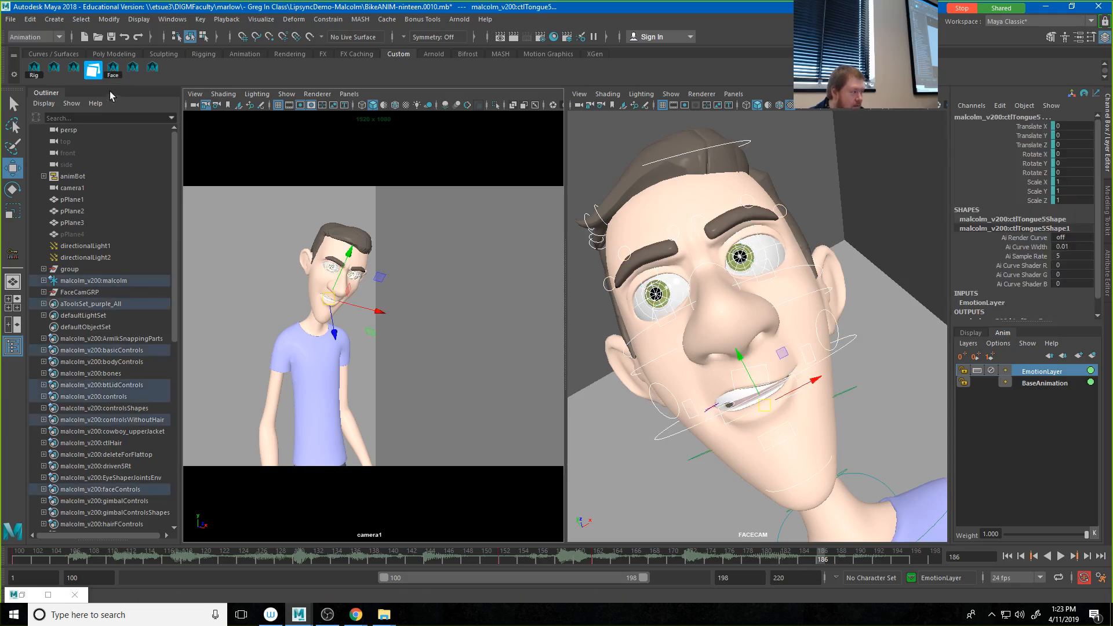
{"action": "left_click", "coordinate": [747, 559]}
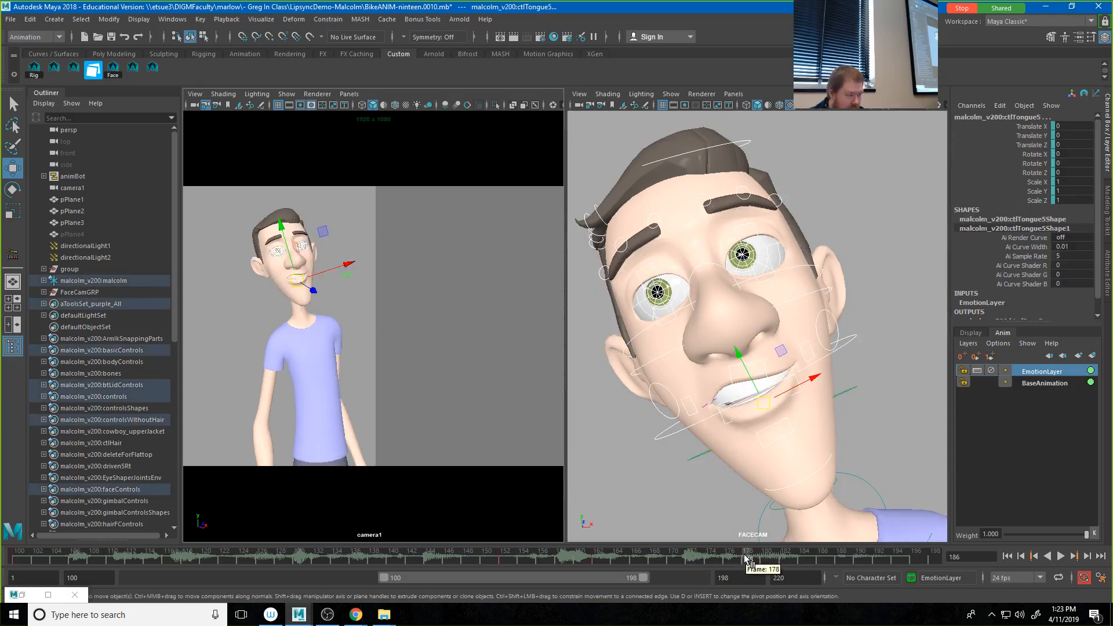
{"action": "key", "text": "alt+v"}
{"action": "left_click", "coordinate": [733, 556]}
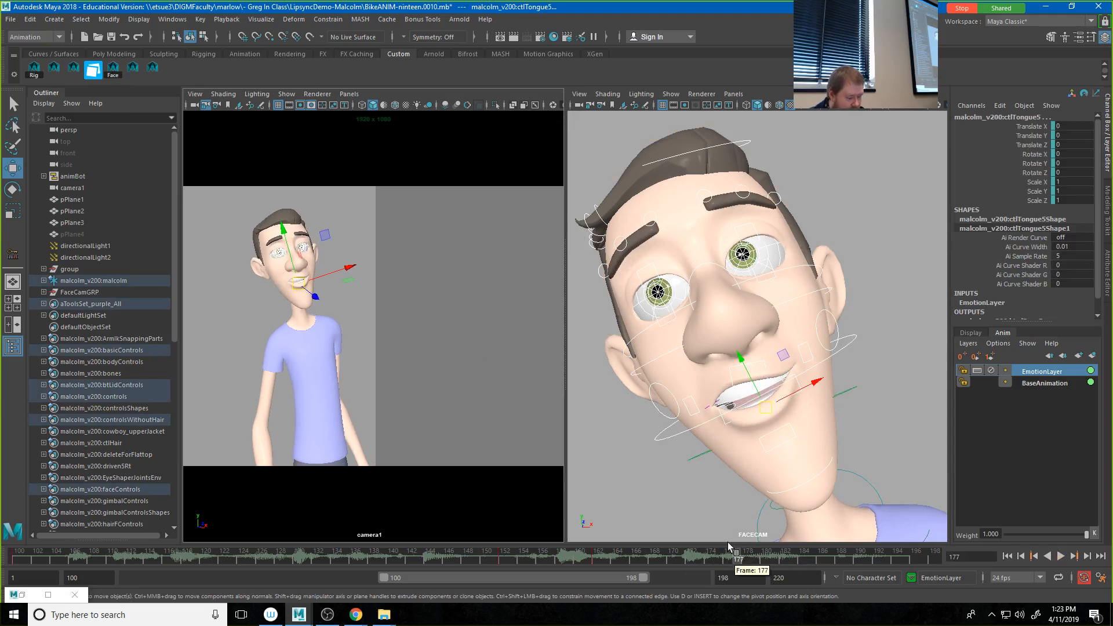
{"action": "left_click", "coordinate": [759, 371]}
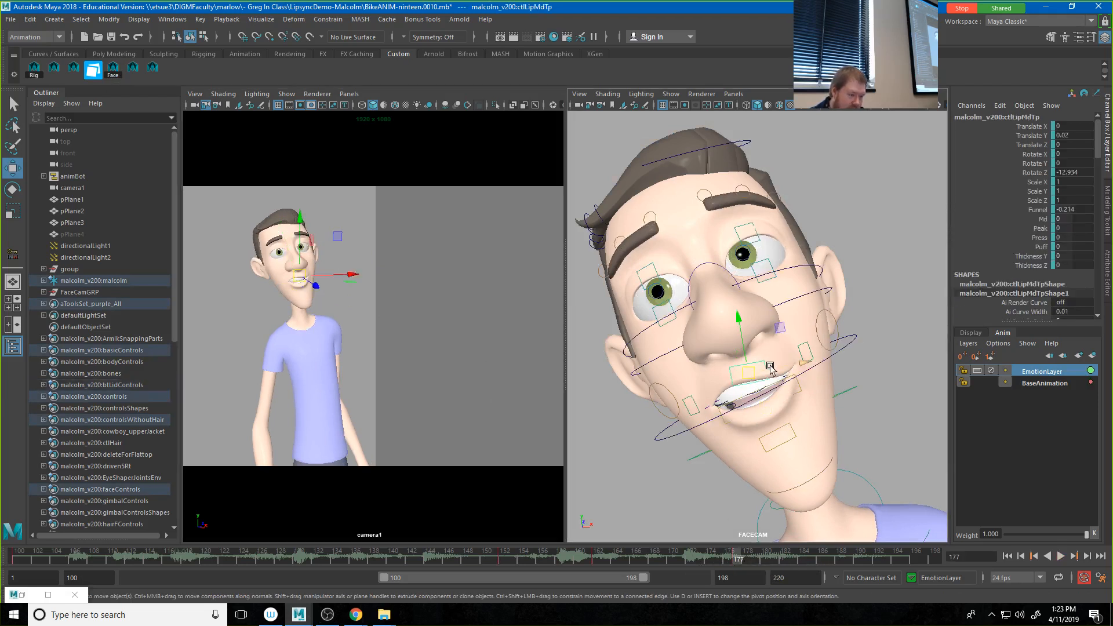
{"action": "key", "text": "e"}
{"action": "left_click_drag", "start_coordinate": [791, 383], "coordinate": [790, 338]}
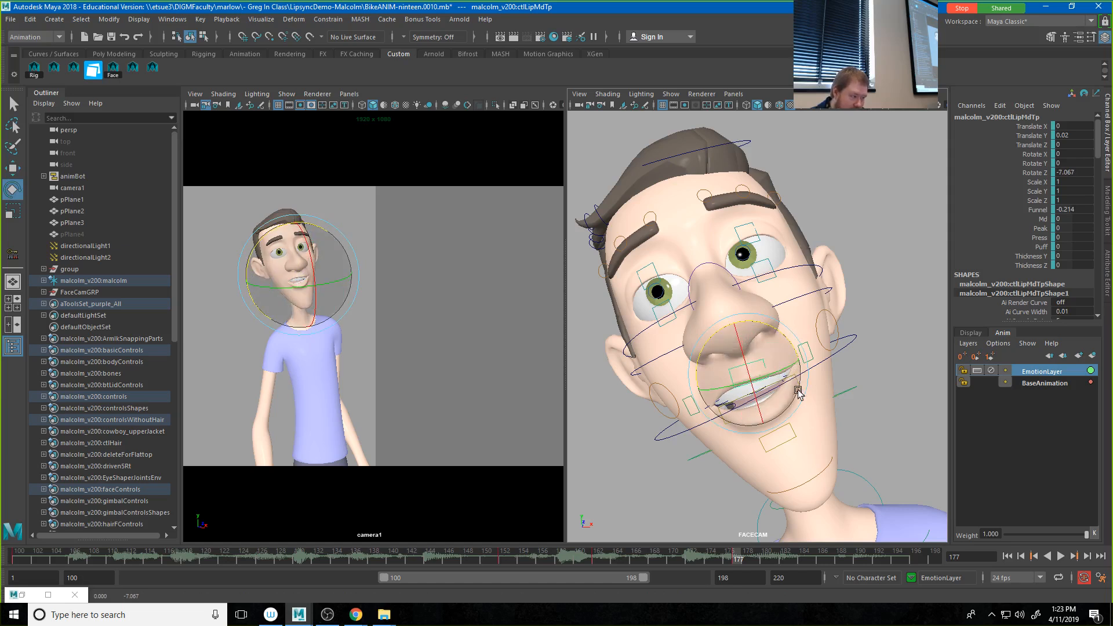
Step: Raise the upper middle lip control at frame 183 to Translate X 0.003 and Y 0.041
{"action": "key", "text": "alt+v"}
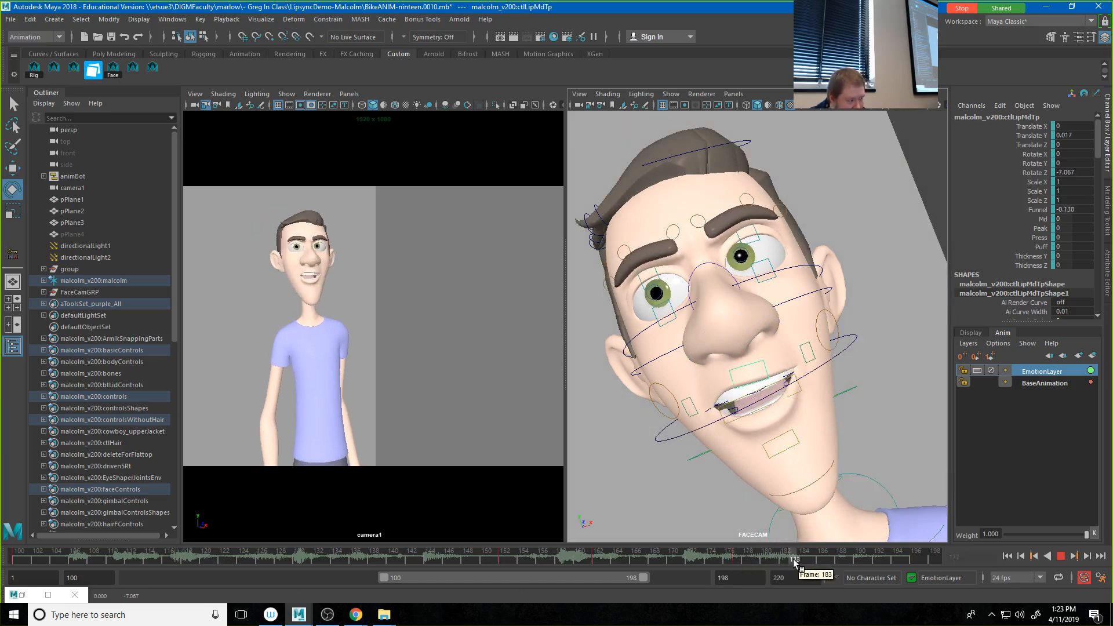
{"action": "left_click", "coordinate": [793, 559]}
{"action": "key", "text": "w"}
{"action": "left_click_drag", "start_coordinate": [747, 356], "coordinate": [740, 345]}
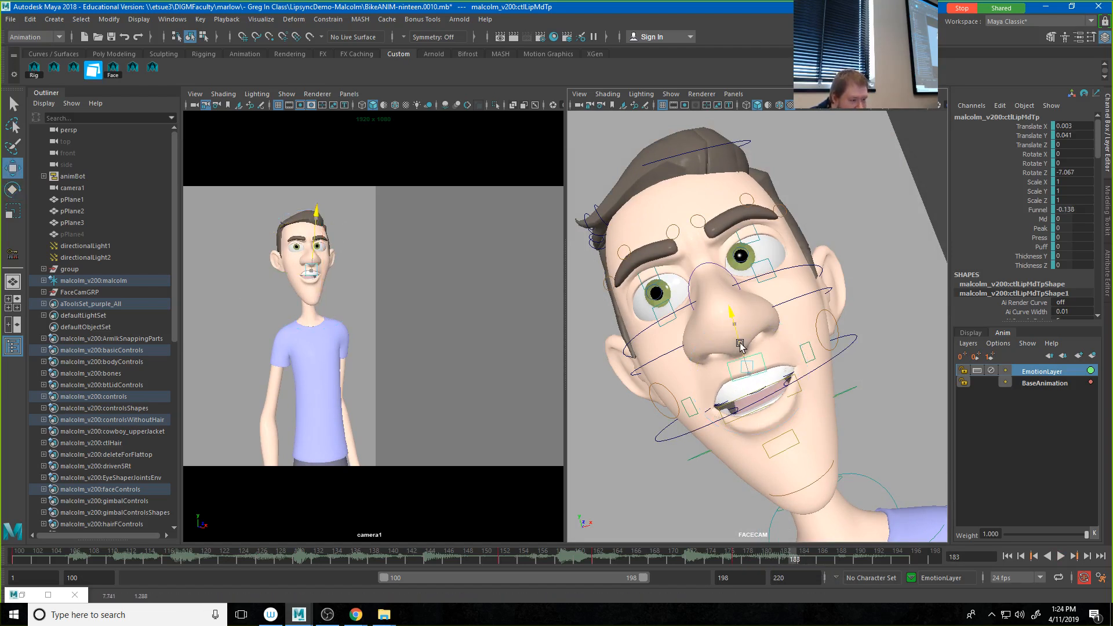
Step: Widen and raise the mouth corners at frame 183, with right Translate X 0.591, Y 0.266 and left X 0.191, Y 0.367
{"action": "left_click", "coordinate": [698, 412]}
{"action": "left_click_drag", "start_coordinate": [690, 406], "coordinate": [665, 413]}
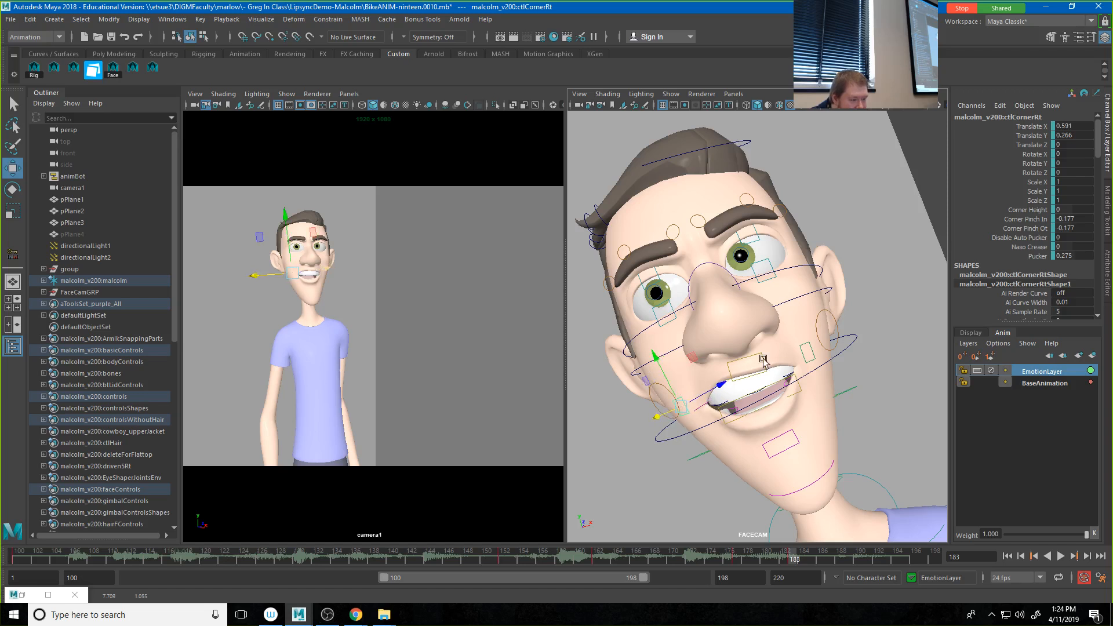
{"action": "left_click", "coordinate": [803, 349]}
{"action": "mouse_move", "coordinate": [803, 349]}
{"action": "left_mouse_down"}
{"action": "mouse_move", "coordinate": [814, 339]}
{"action": "mouse_move", "coordinate": [804, 331]}
{"action": "left_mouse_up"}
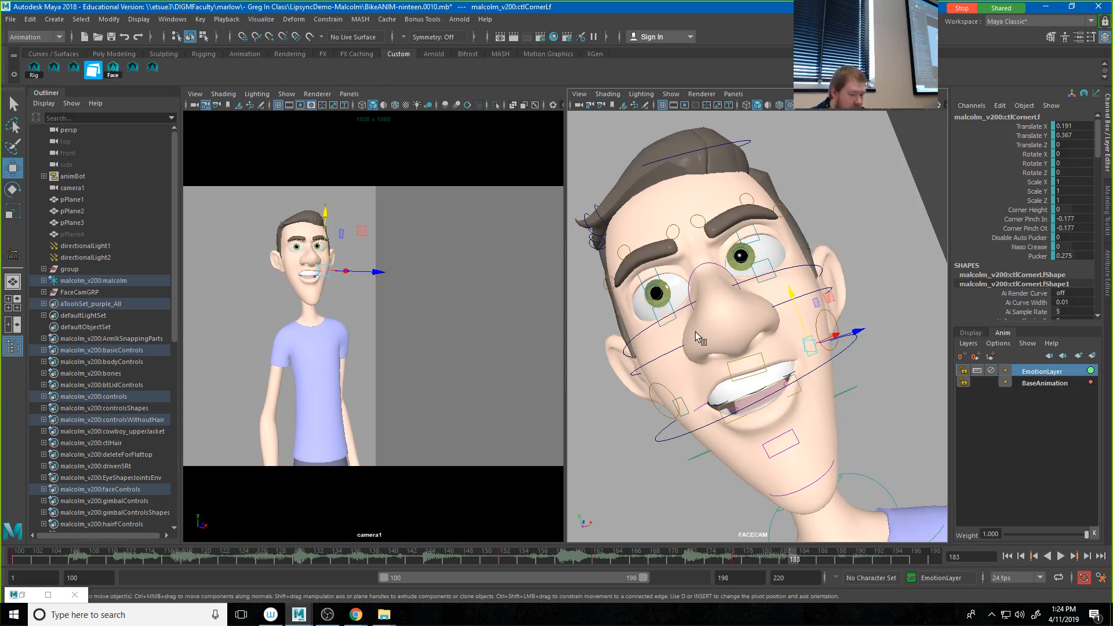
Step: Show the face control keys, clear the selection and play the animation from frame 100 to review the emotion layer
{"action": "left_click", "coordinate": [114, 72]}
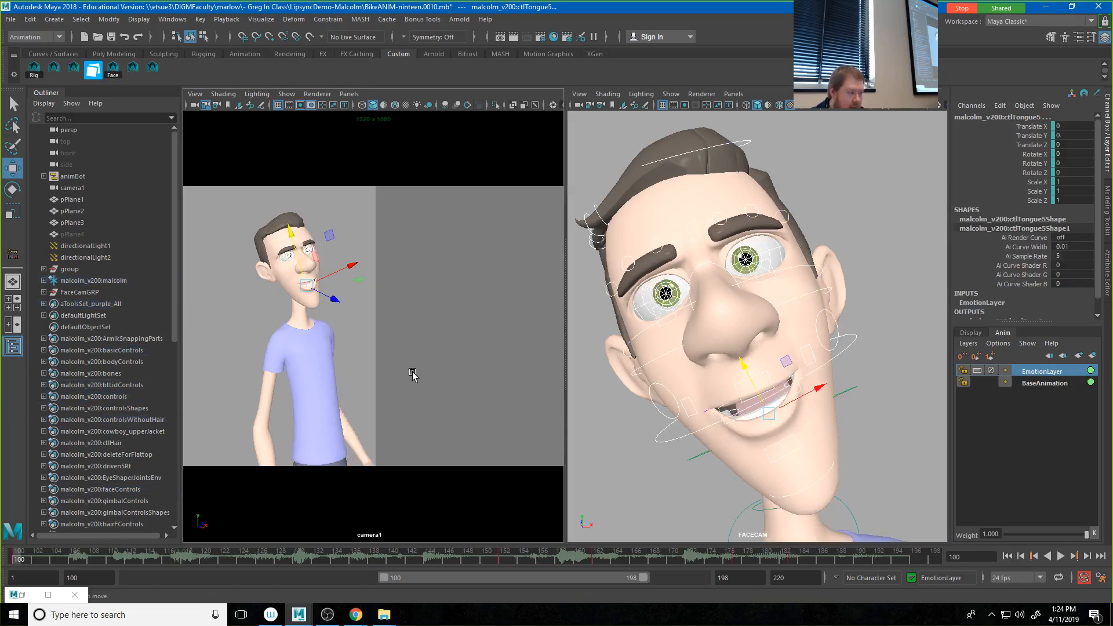
{"action": "left_click", "coordinate": [413, 377]}
{"action": "left_click", "coordinate": [1061, 556]}
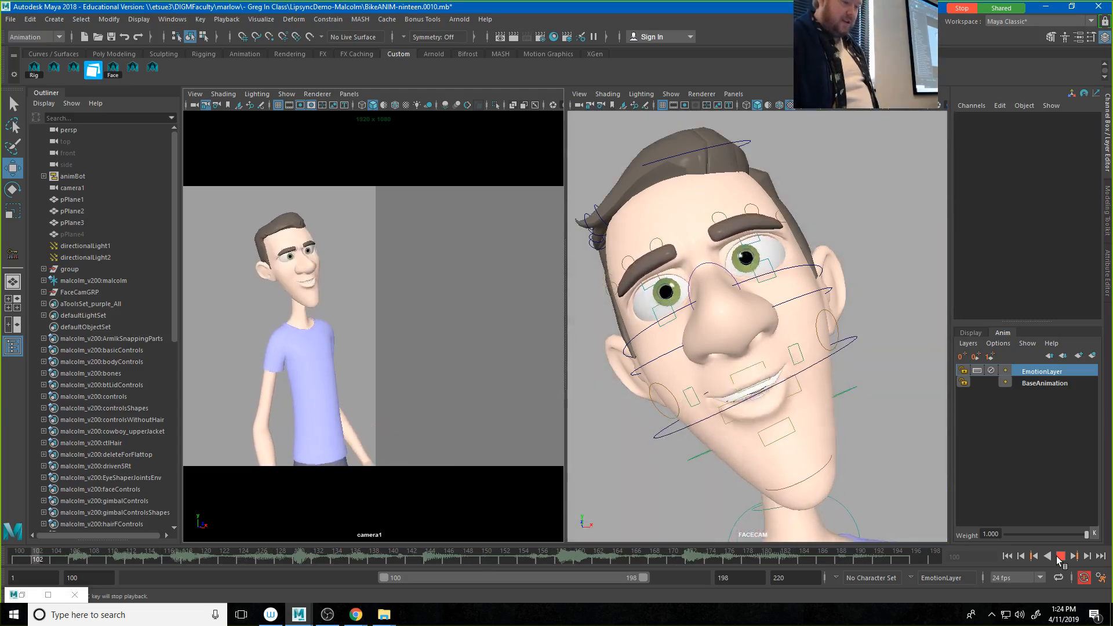
{"action": "left_click", "coordinate": [1059, 556]}
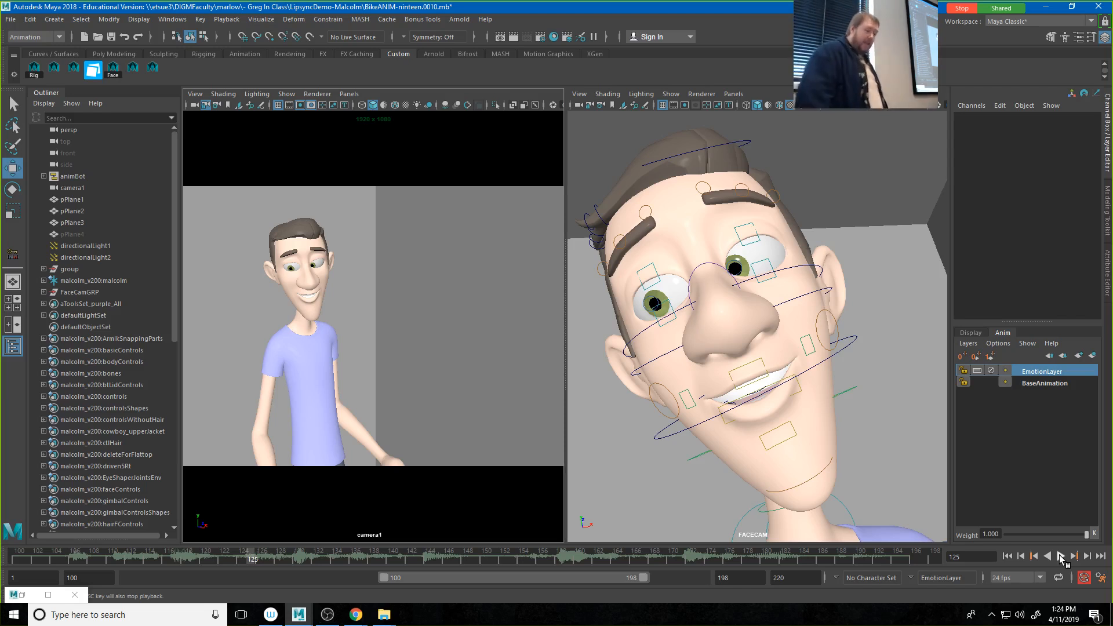
Step: Playblast the shot, overwriting the existing movies\BikeANIM.mov file
{"action": "right_click", "coordinate": [474, 556]}
{"action": "left_click", "coordinate": [478, 553]}
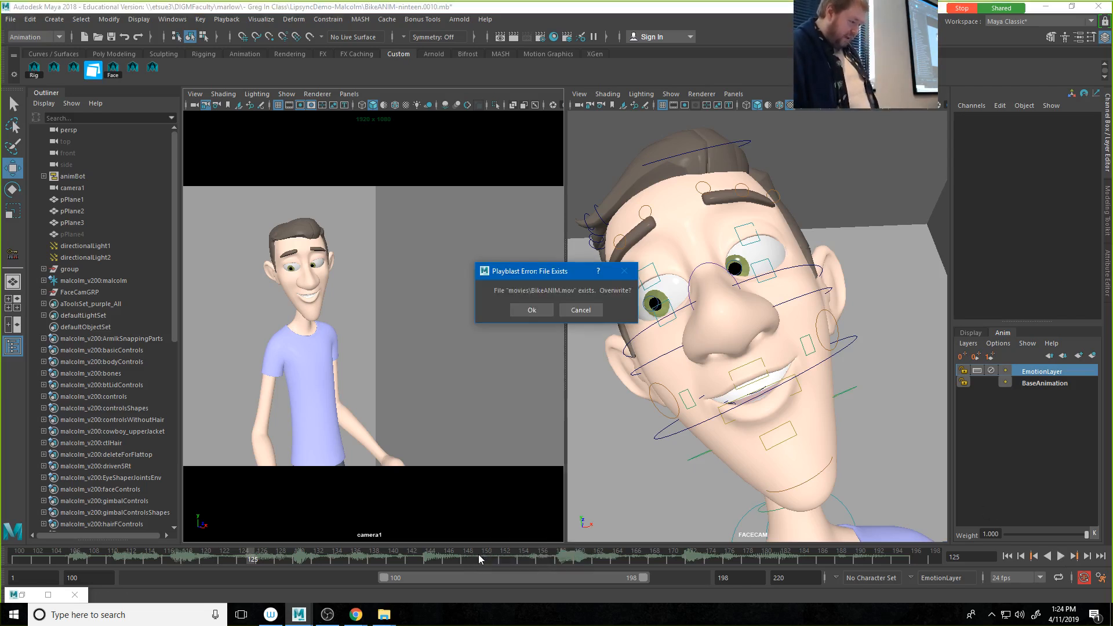
{"action": "left_click", "coordinate": [531, 311]}
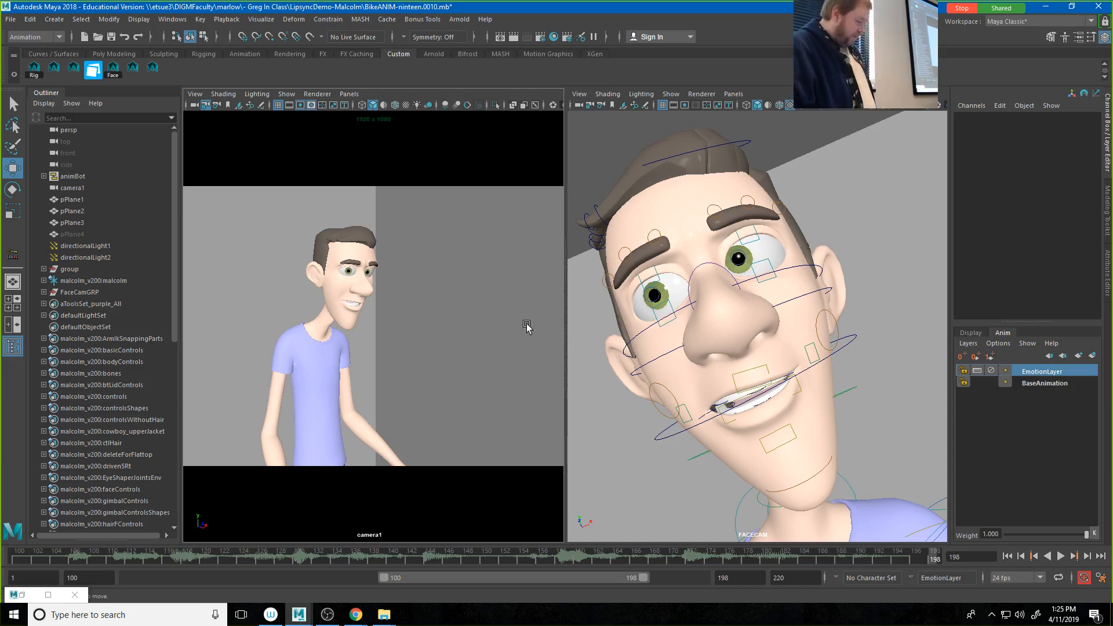
Step: Switch to the movies folder in File Explorer and watch BikeANIM.mov in VLC media player
{"action": "mouse_move", "coordinate": [385, 615]}
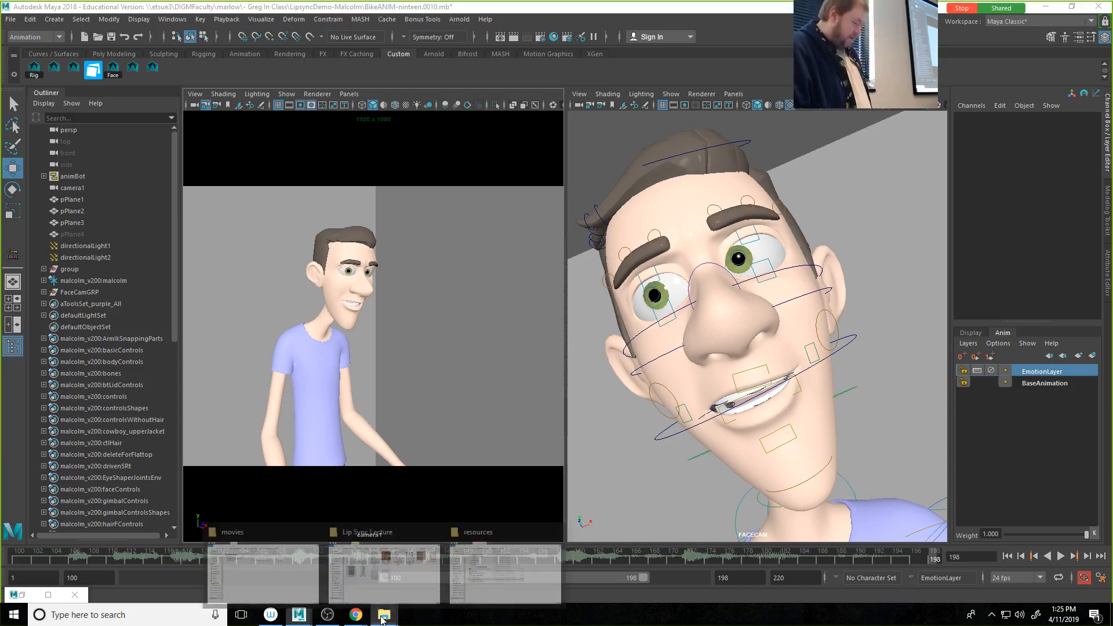
{"action": "left_click", "coordinate": [250, 561]}
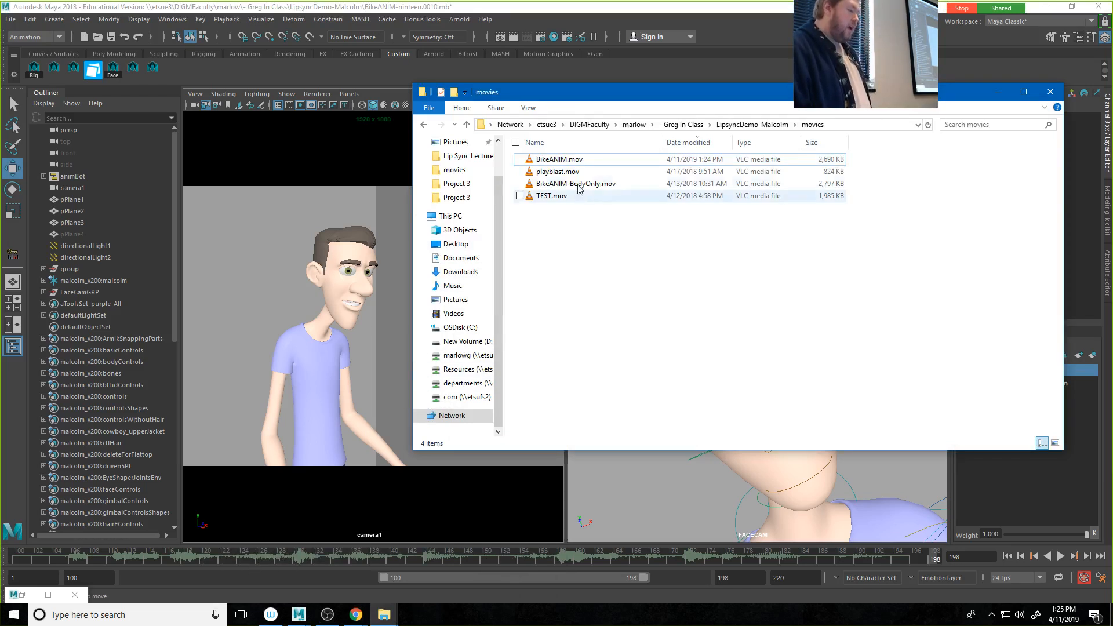
{"action": "double_click", "coordinate": [565, 159]}
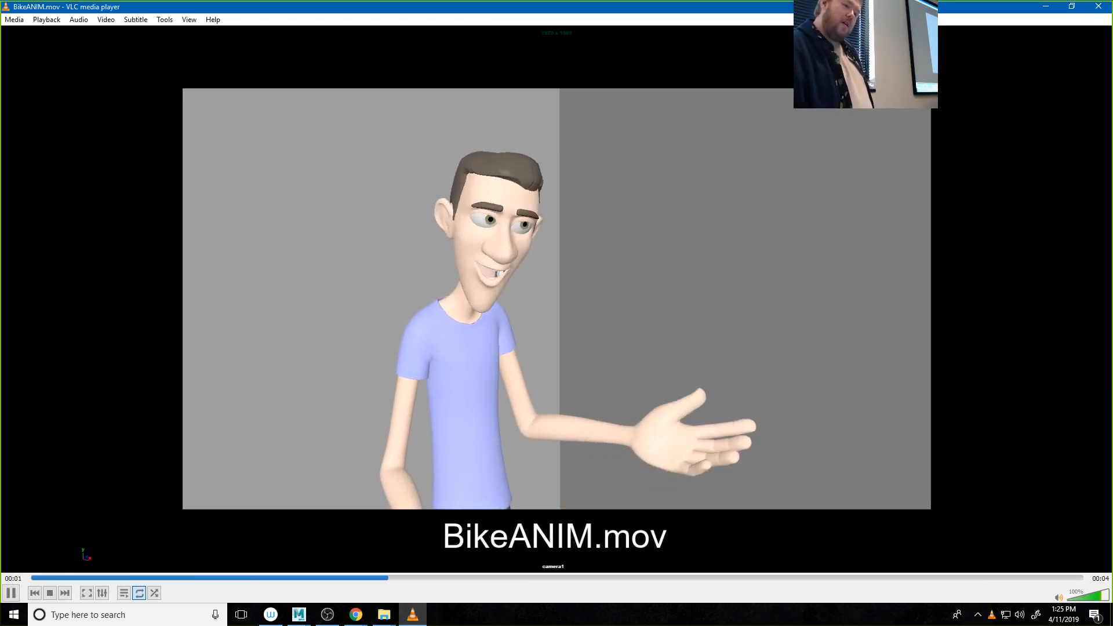
Step: Close the VLC video and switch to Chrome, showing the course's Pr4 - Lip Sync Final project page
{"action": "left_click", "coordinate": [1099, 7]}
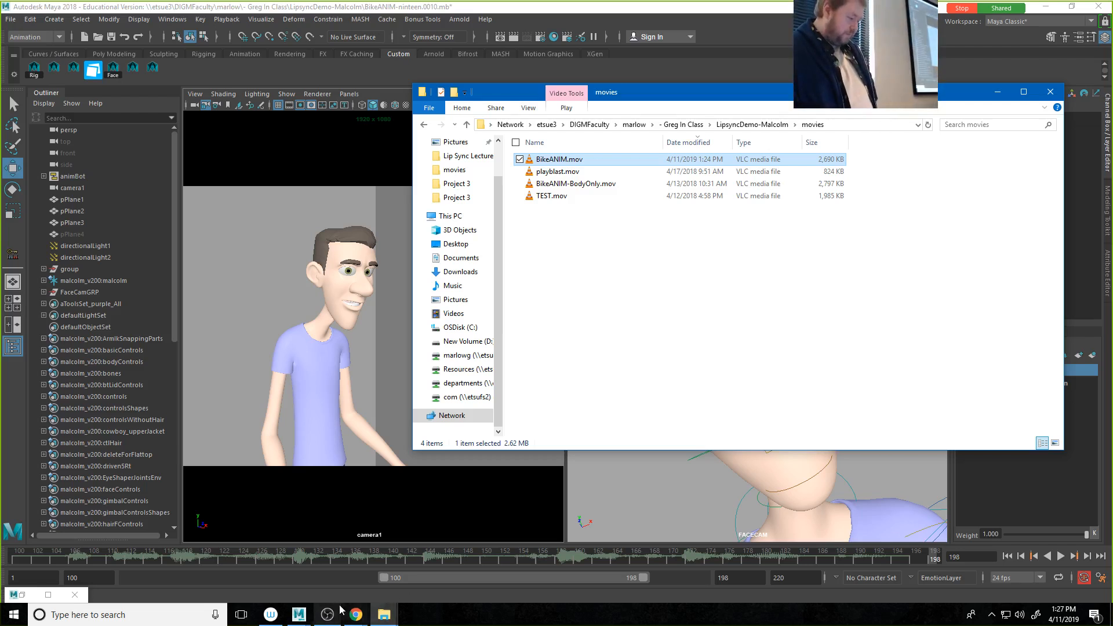
{"action": "left_click", "coordinate": [356, 615]}
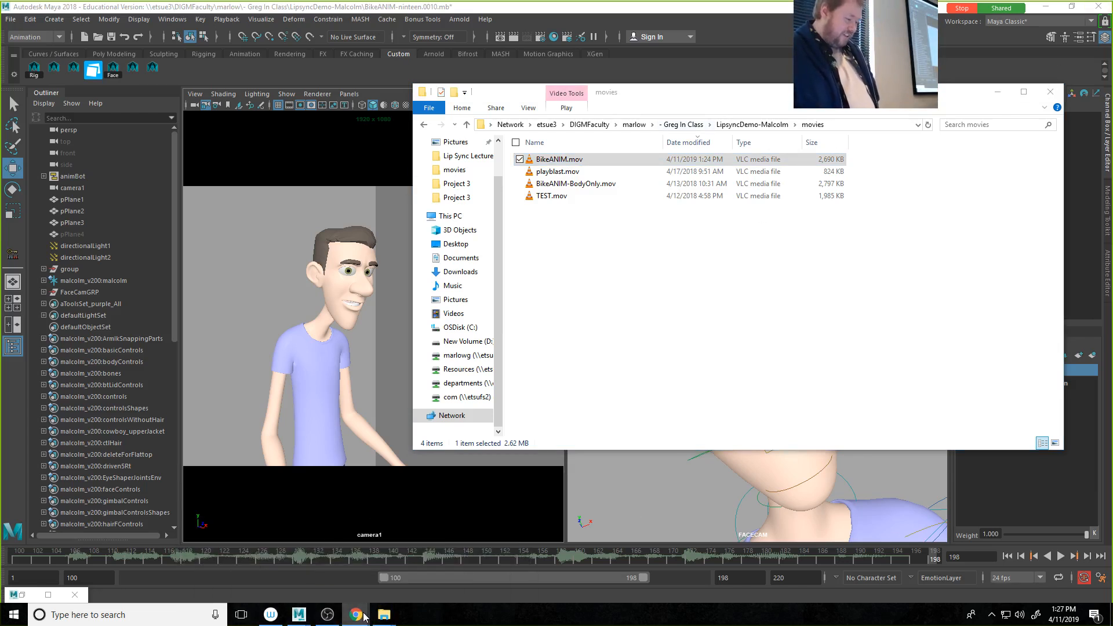
{"action": "mouse_move", "coordinate": [364, 617]}
{"action": "left_click", "coordinate": [476, 553]}
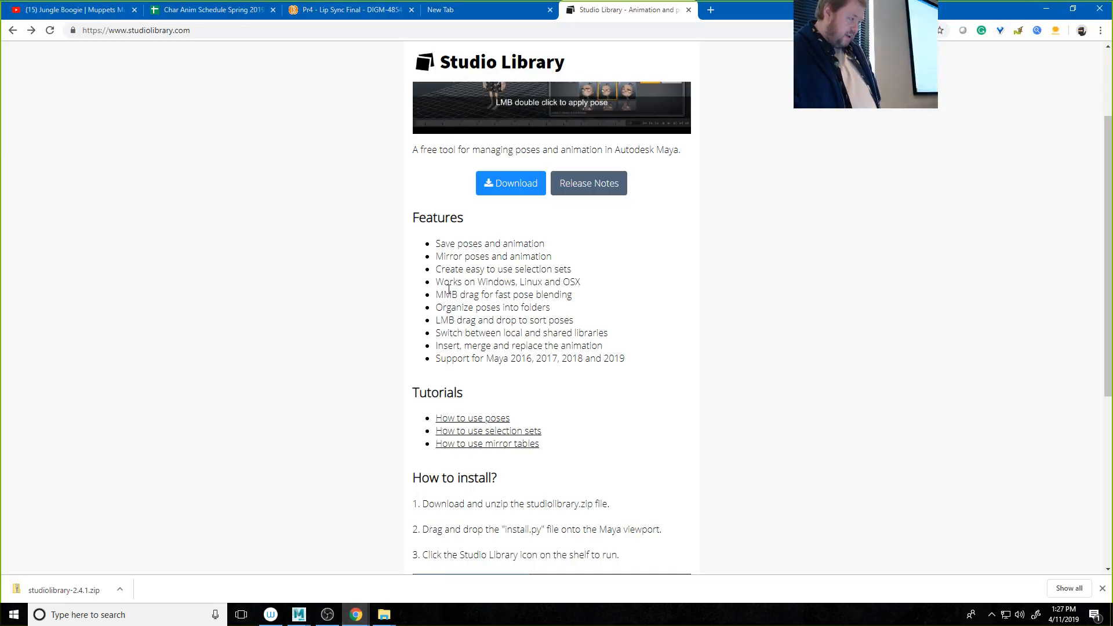
{"action": "left_click", "coordinate": [325, 13]}
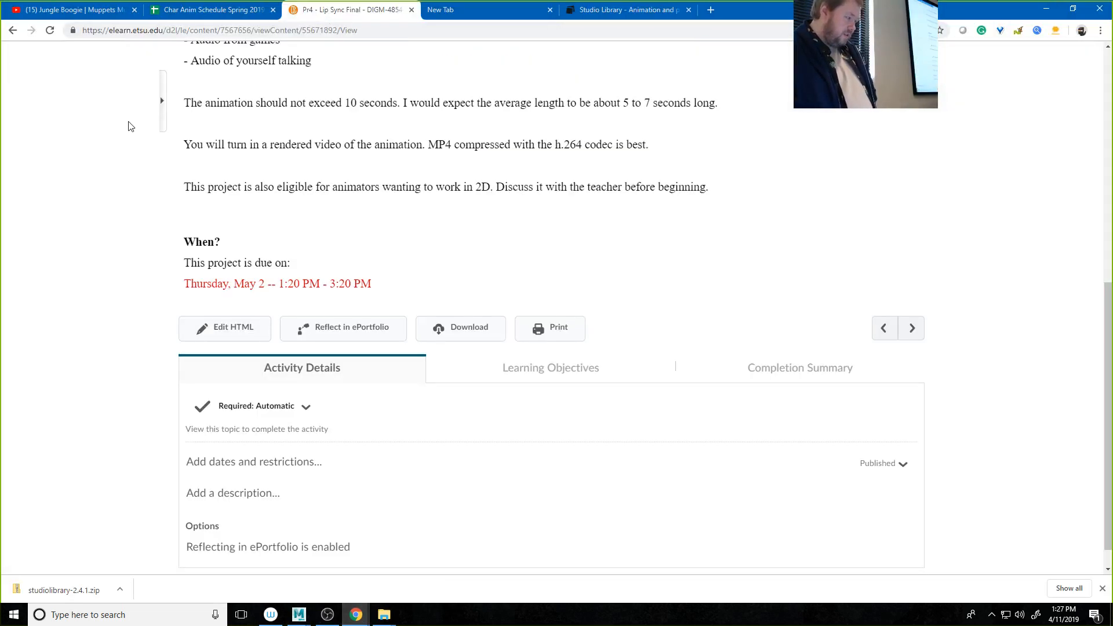
{"action": "scroll", "coordinate": [133, 125], "scroll_direction": "up", "scroll_amount": 8}
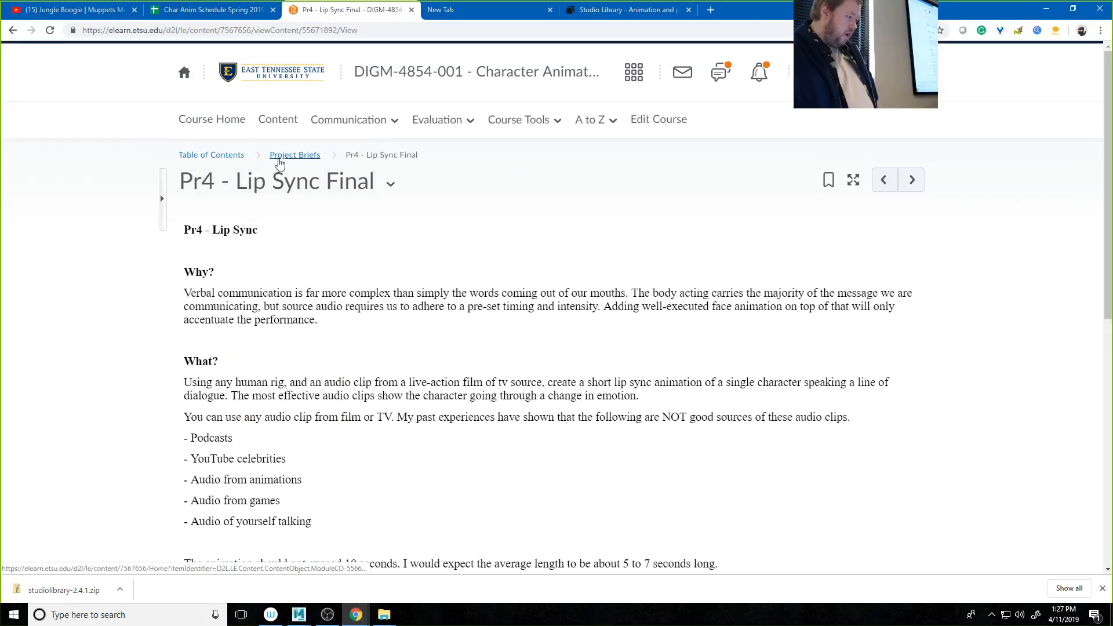
Step: Go to the Exercise Briefs module through the course's table of contents and set Ex4 - Puppet from Draft to Published
{"action": "left_click", "coordinate": [227, 160]}
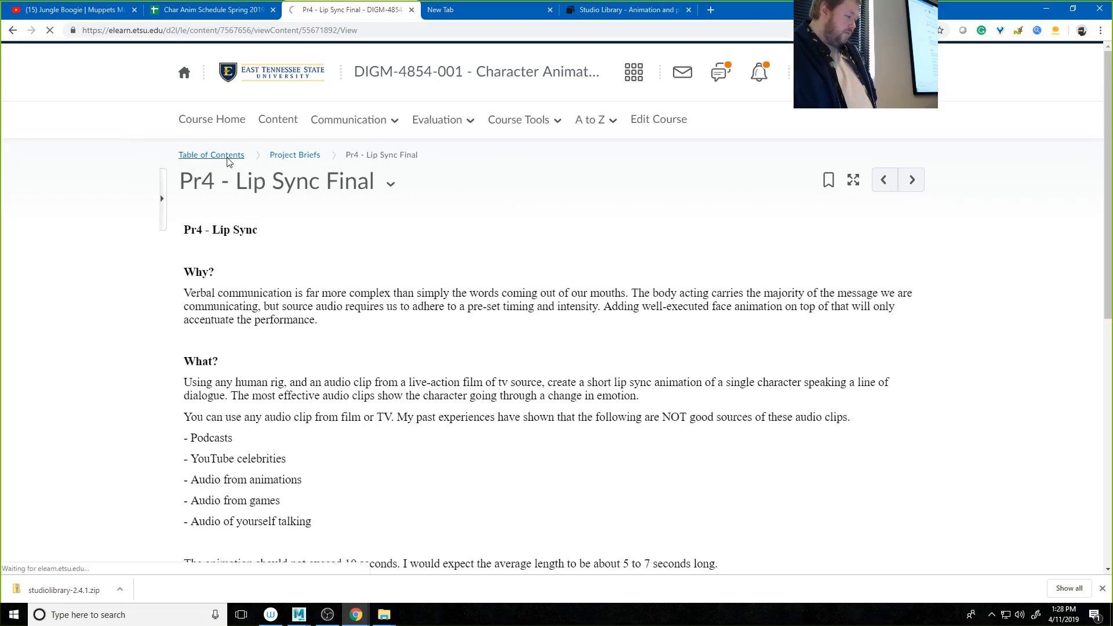
{"action": "scroll", "coordinate": [425, 407], "scroll_direction": "down", "scroll_amount": 6}
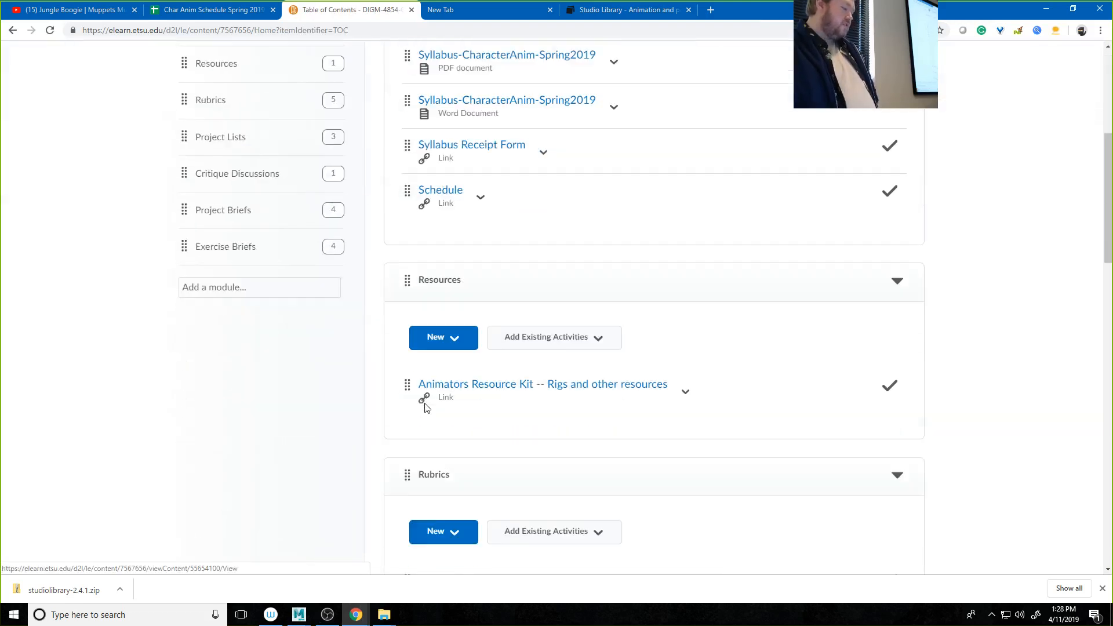
{"action": "scroll", "coordinate": [425, 407], "scroll_direction": "up", "scroll_amount": 3}
{"action": "left_click", "coordinate": [226, 417]}
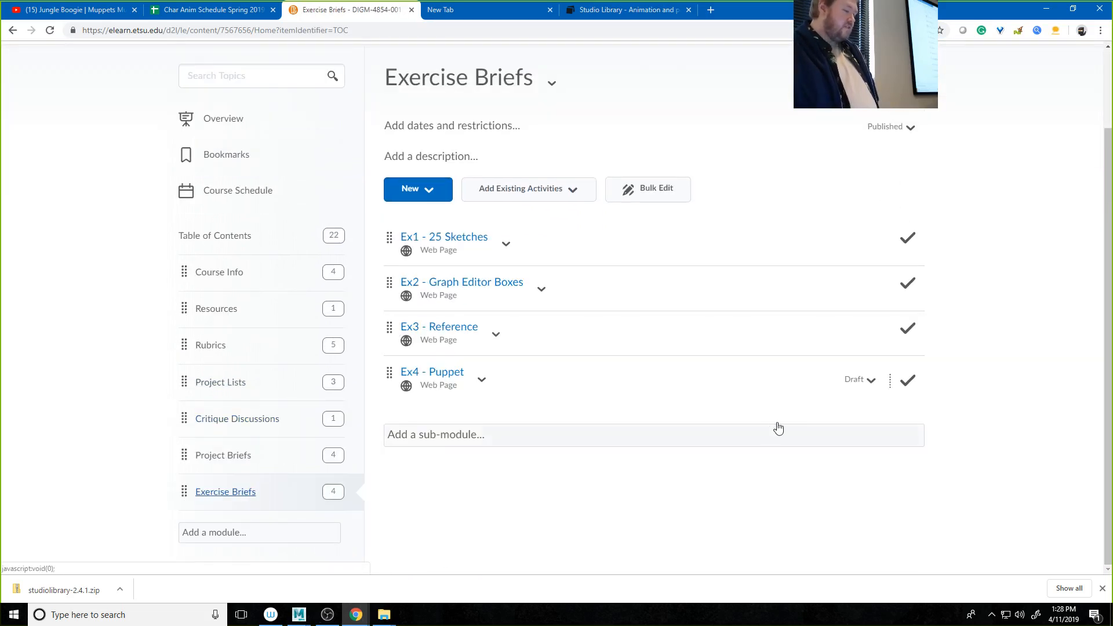
{"action": "left_click", "coordinate": [869, 380]}
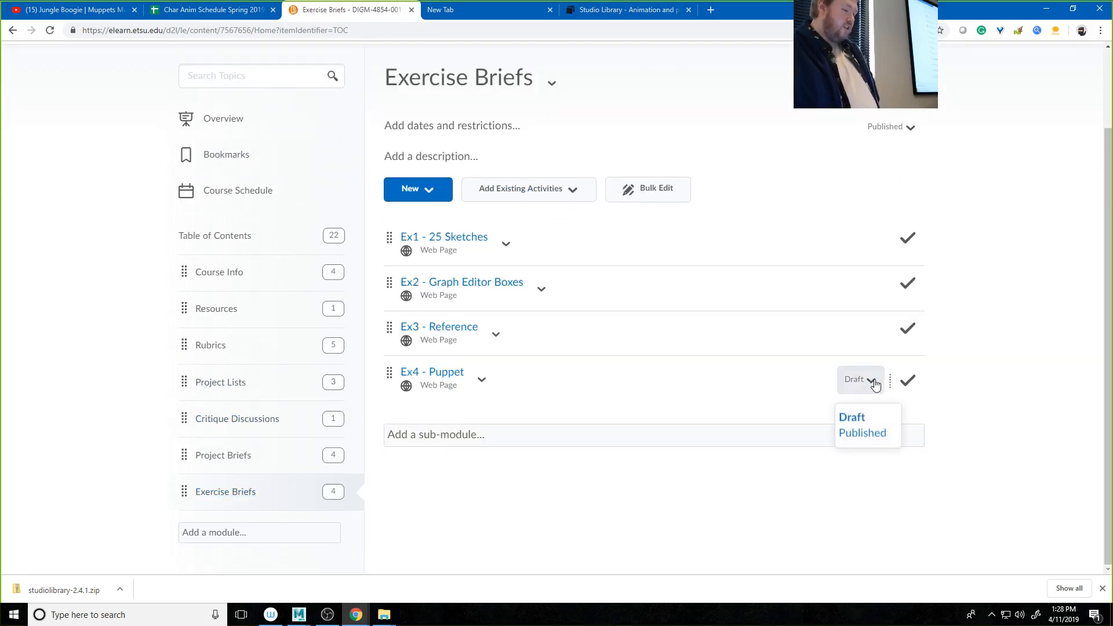
{"action": "left_click", "coordinate": [864, 436]}
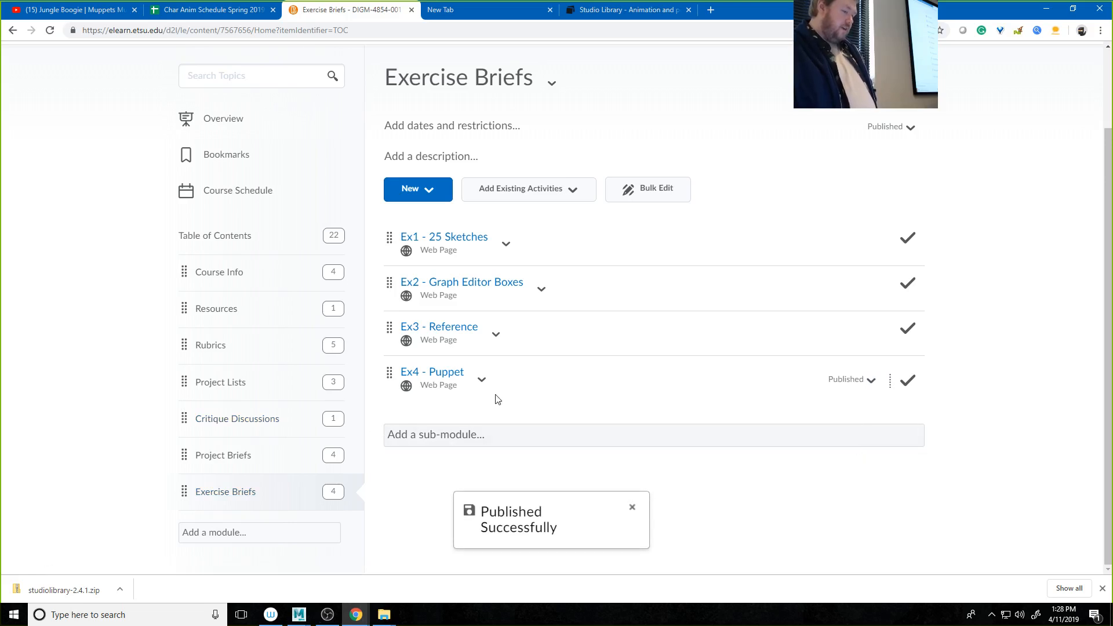
Step: Open the Ex4 - Puppet brief and check its due date against the system calendar
{"action": "left_click", "coordinate": [437, 378]}
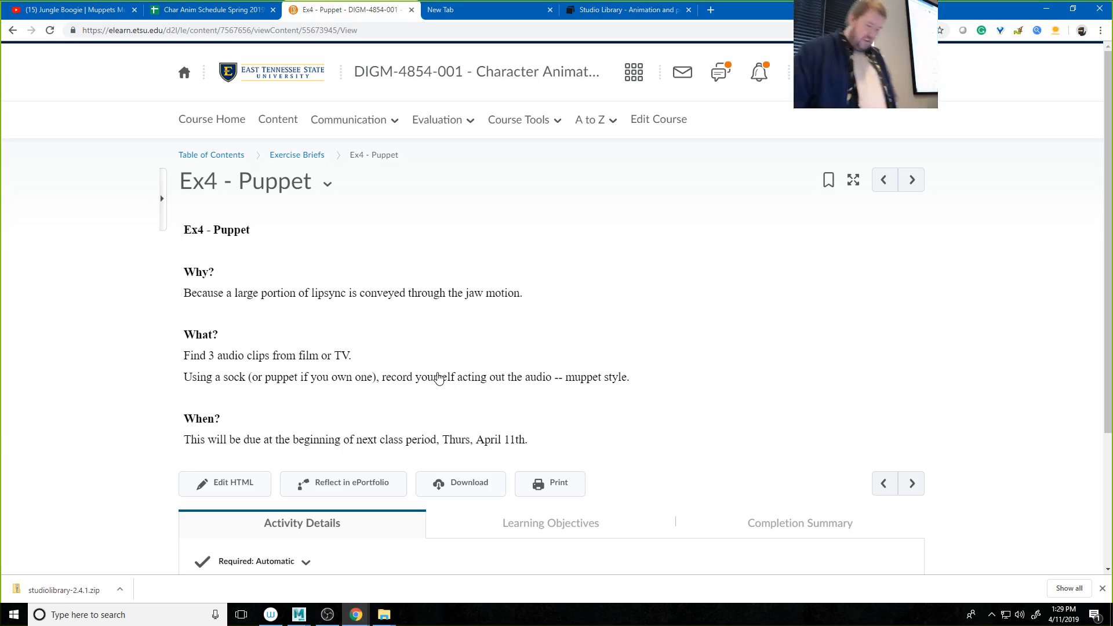
{"action": "left_click", "coordinate": [1066, 616]}
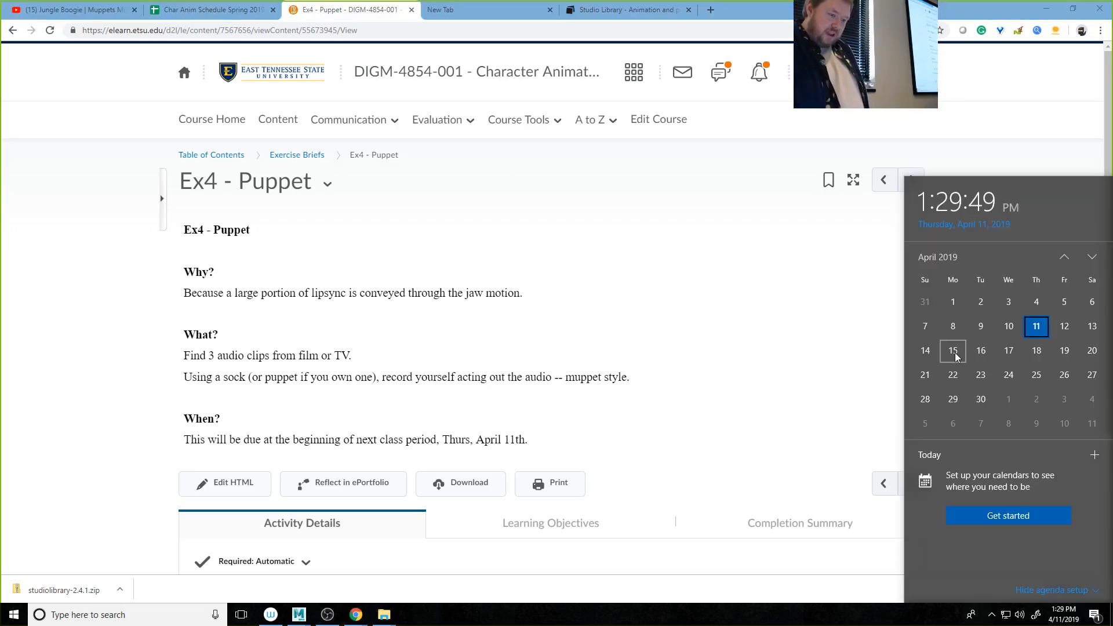
{"action": "left_click", "coordinate": [473, 443]}
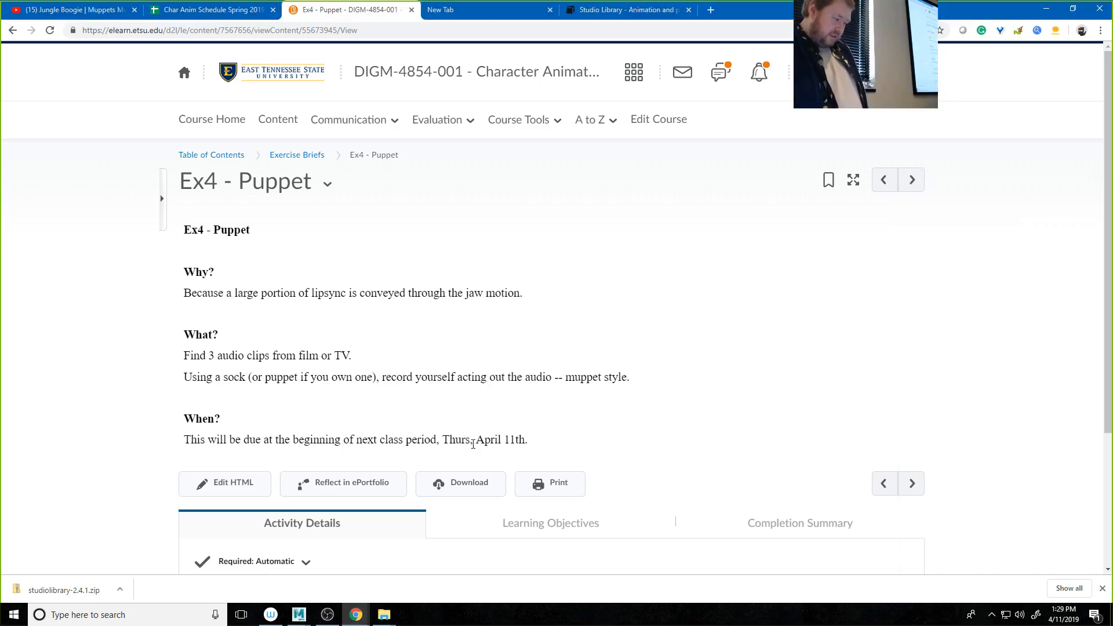
Step: Edit the Ex4 - Puppet page so the due date reads Tues, April 16th, and update the page
{"action": "left_click", "coordinate": [221, 483]}
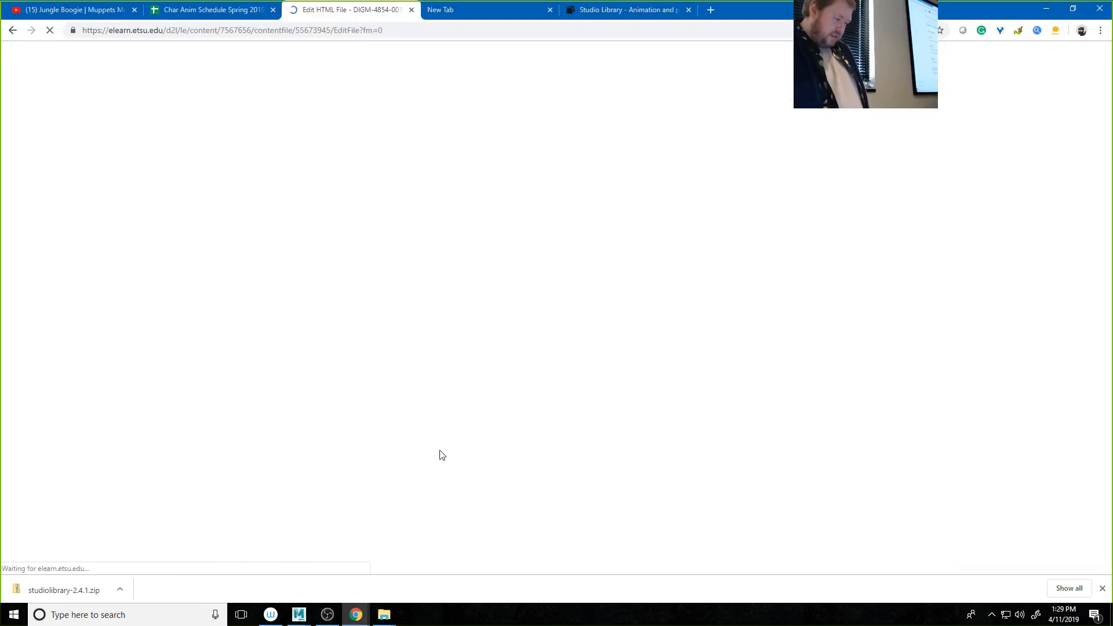
{"action": "scroll", "coordinate": [475, 464], "scroll_direction": "down", "scroll_amount": 3}
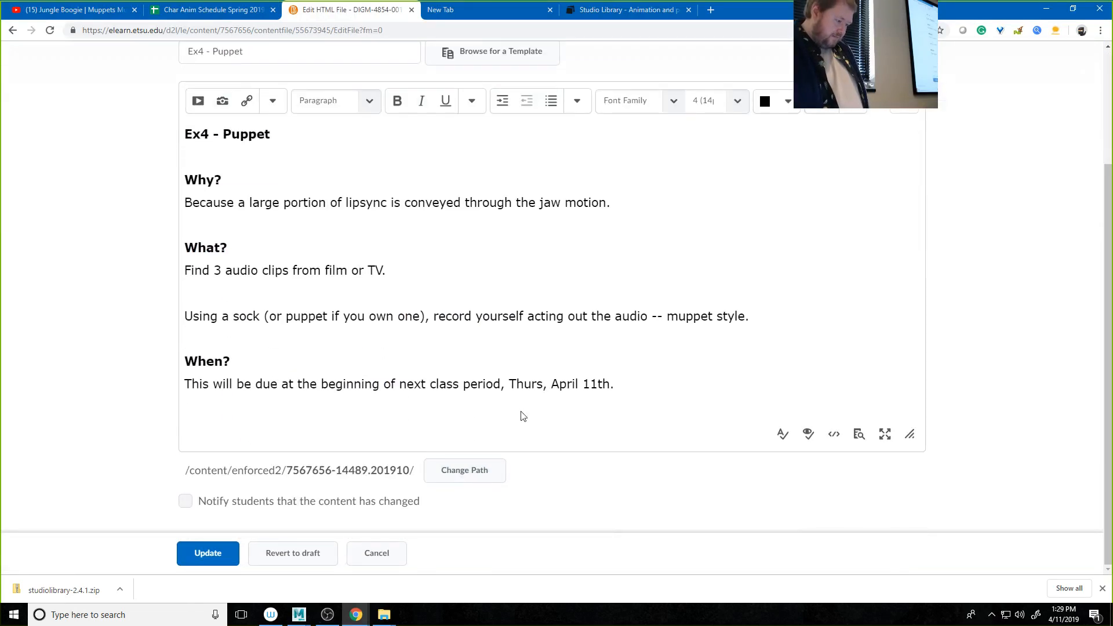
{"action": "left_click", "coordinate": [523, 384]}
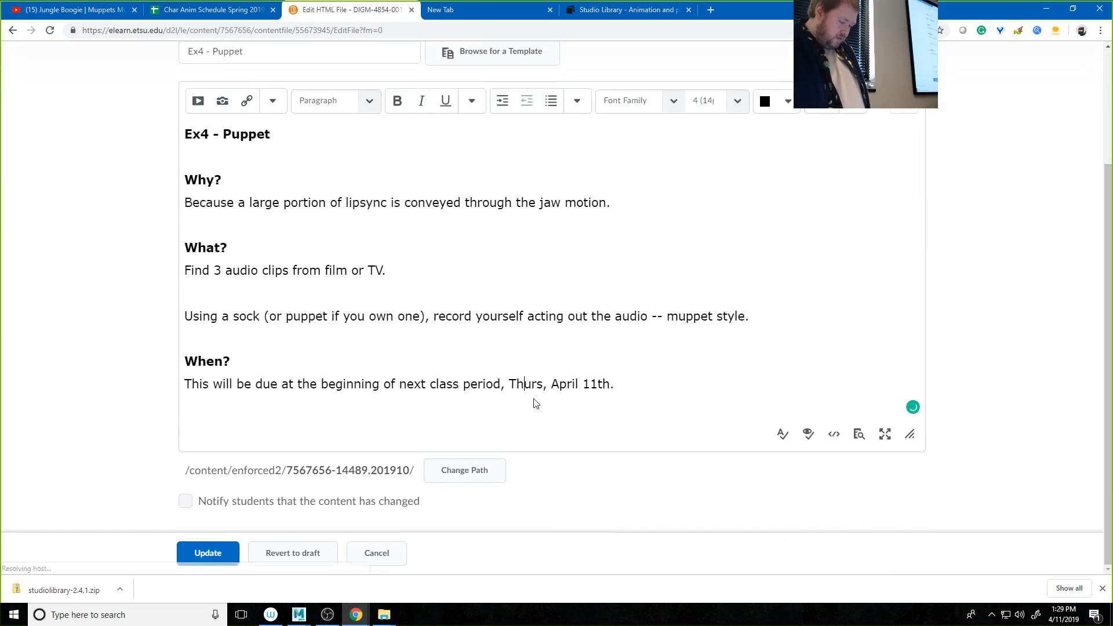
{"action": "key", "text": "BackSpace"}
{"action": "key", "text": "BackSpace"}
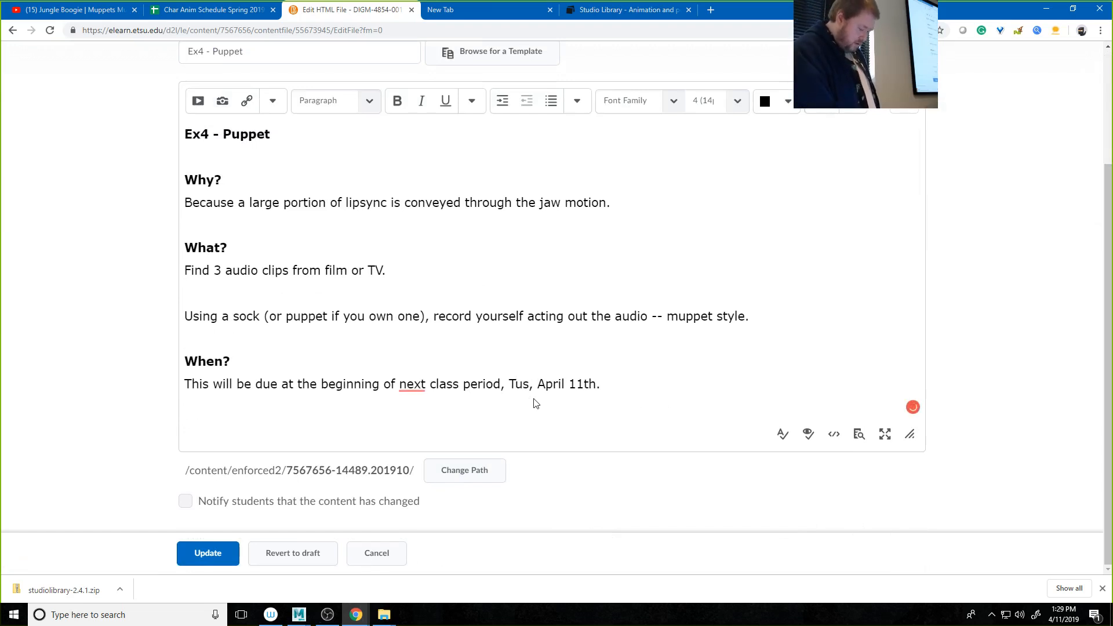
{"action": "type", "text": "e"}
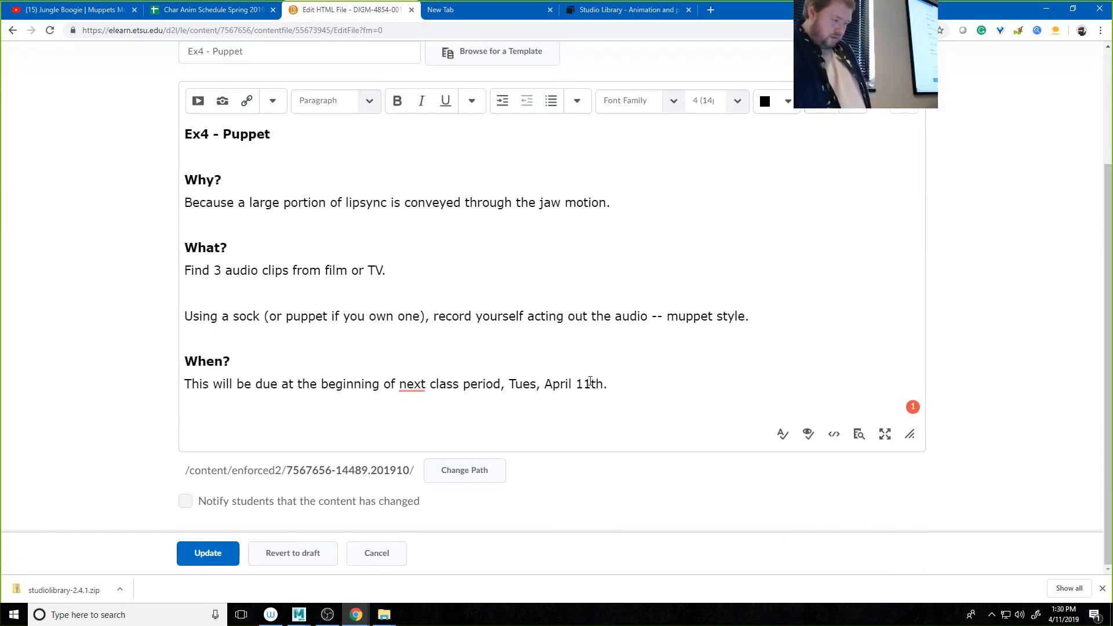
{"action": "left_click", "coordinate": [591, 384]}
{"action": "key", "text": "BackSpace"}
{"action": "type", "text": "6"}
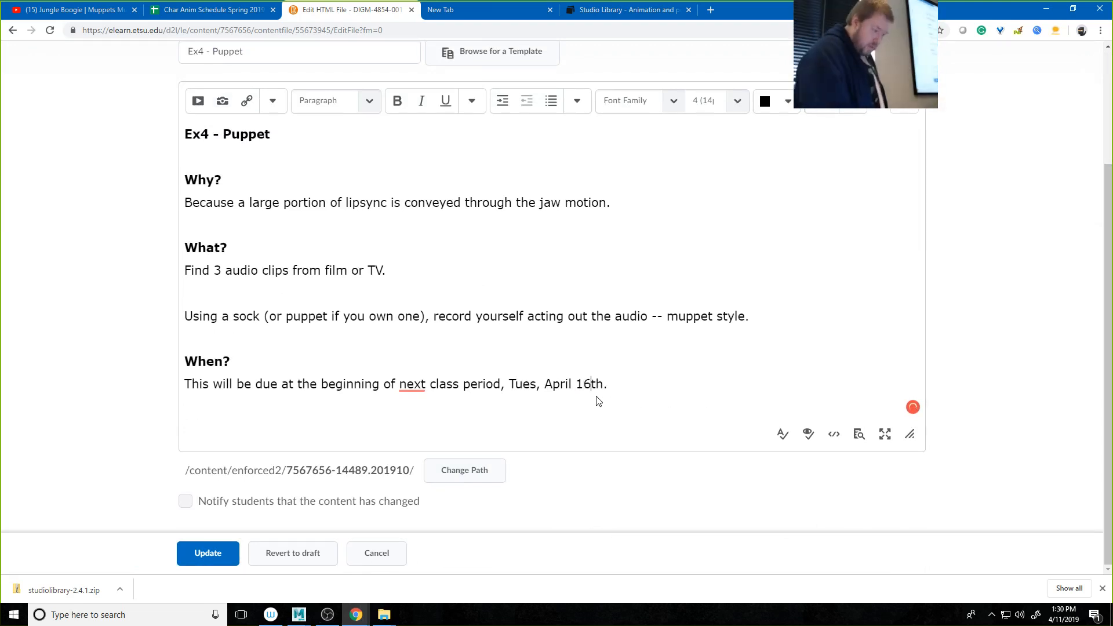
{"action": "left_click", "coordinate": [211, 548]}
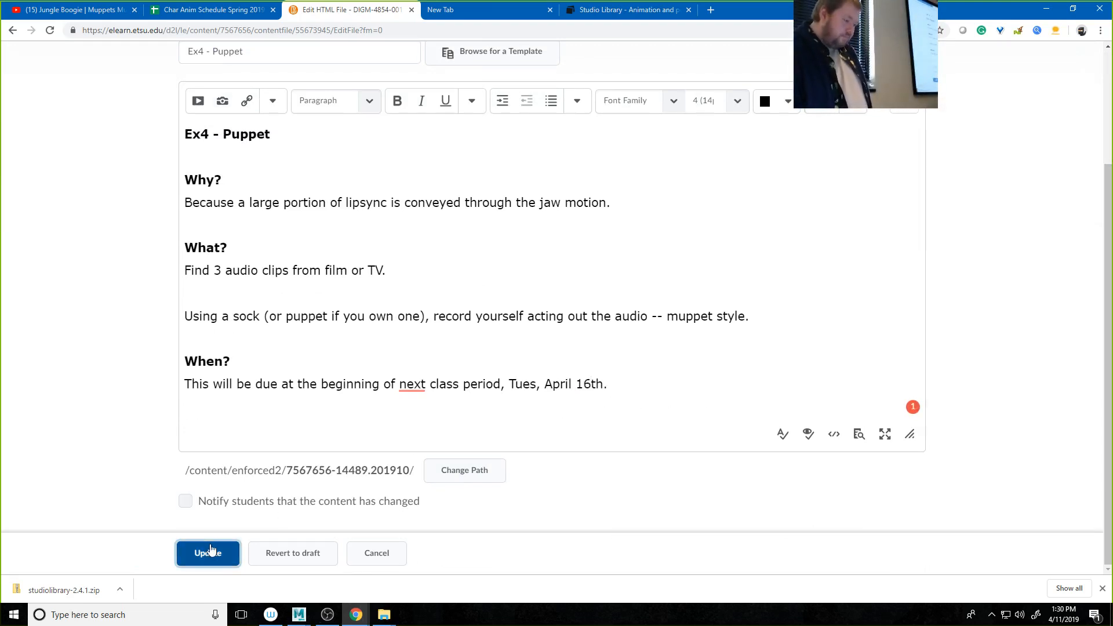